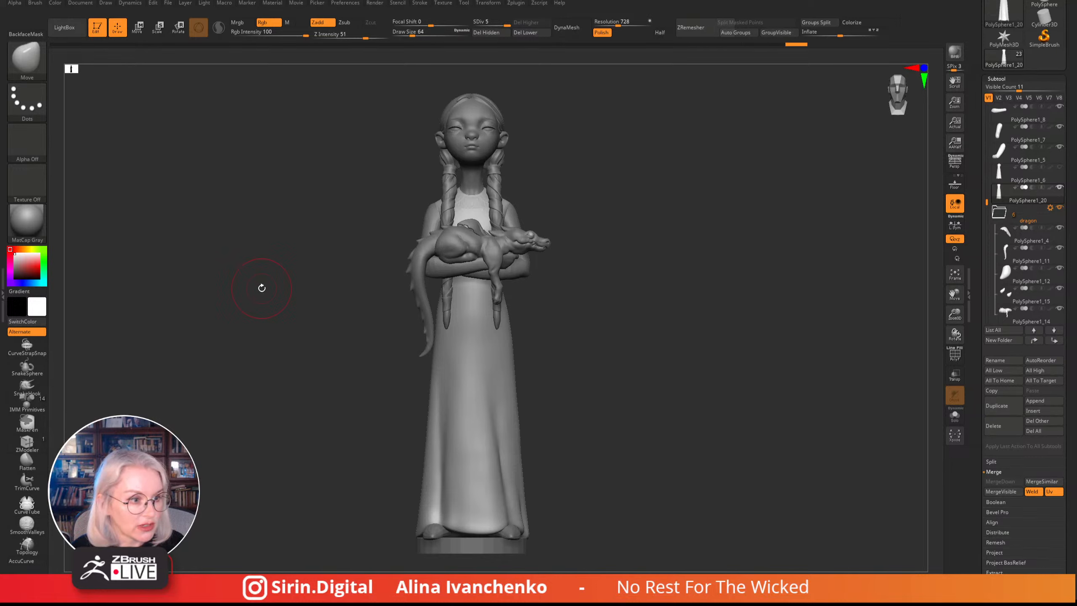
# - Examine the girl figure's proportions and silhouette from the front and the side
pyautogui.moveTo(639, 208)
pyautogui.mouseDown()
pyautogui.moveTo(699, 281)
pyautogui.moveTo(647, 354)
pyautogui.mouseUp()
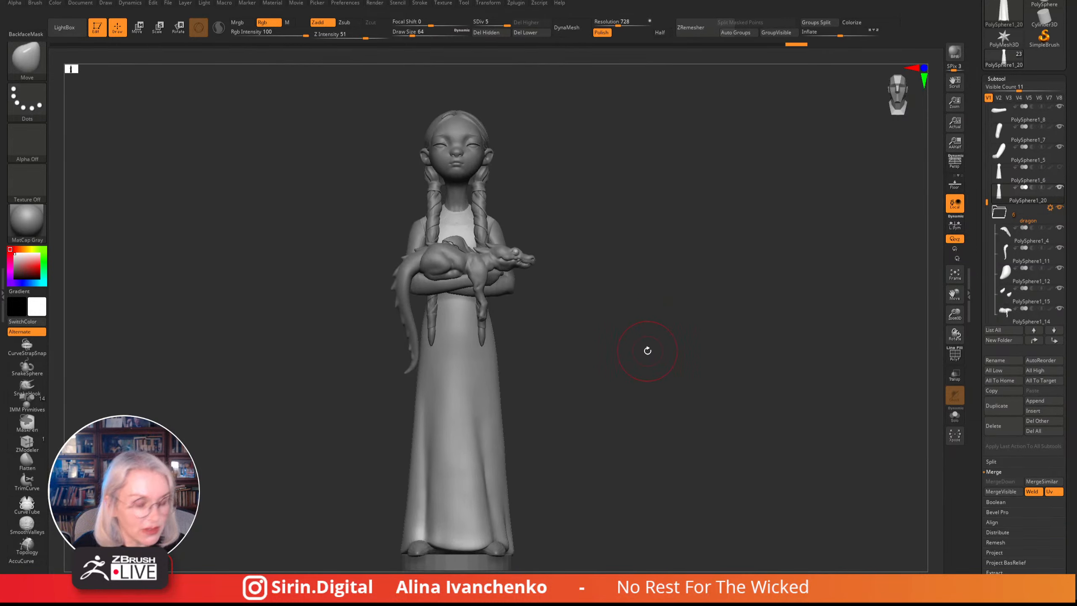
pyautogui.moveTo(646, 348)
pyautogui.mouseDown()
pyautogui.moveTo(642, 366)
pyautogui.moveTo(580, 372)
pyautogui.mouseUp()
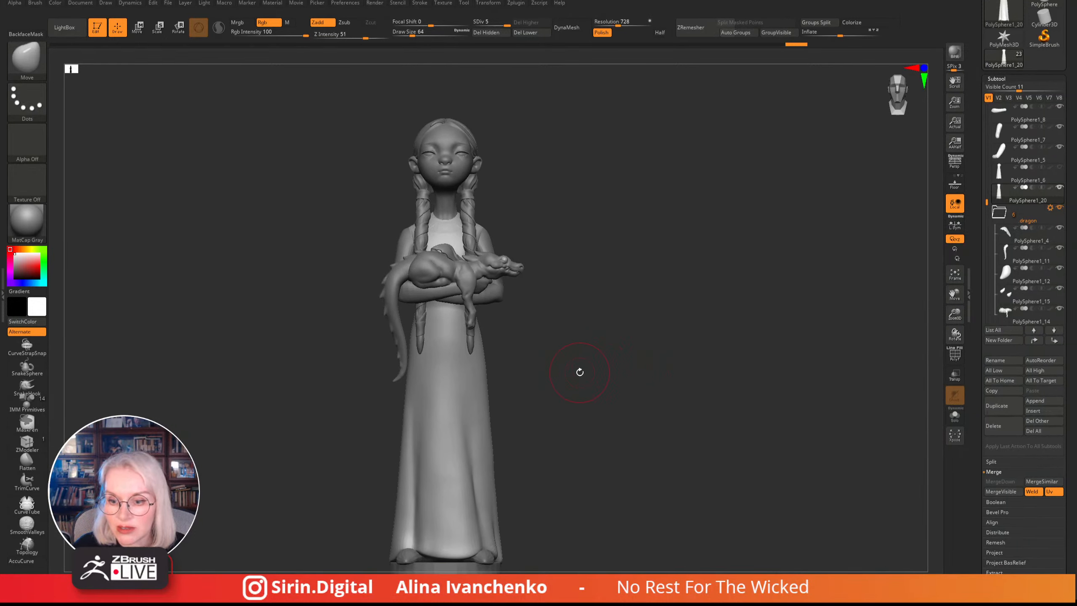
pyautogui.moveTo(594, 335)
pyautogui.mouseDown()
pyautogui.moveTo(608, 361)
pyautogui.moveTo(649, 361)
pyautogui.moveTo(578, 362)
pyautogui.mouseUp()
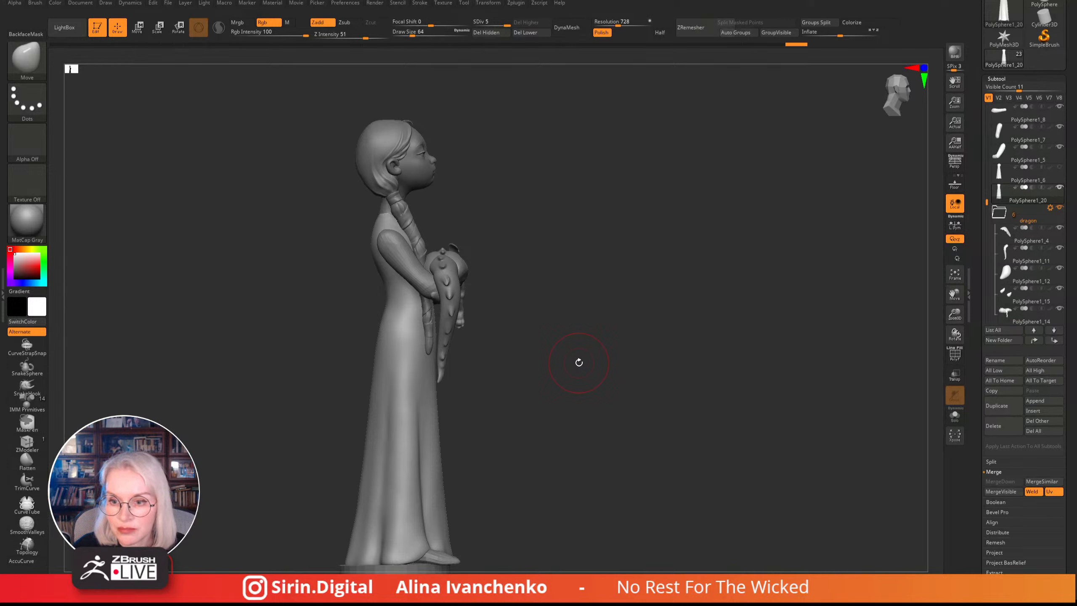
pyautogui.moveTo(717, 336)
pyautogui.mouseDown()
pyautogui.moveTo(692, 360)
pyautogui.moveTo(642, 370)
pyautogui.mouseUp()
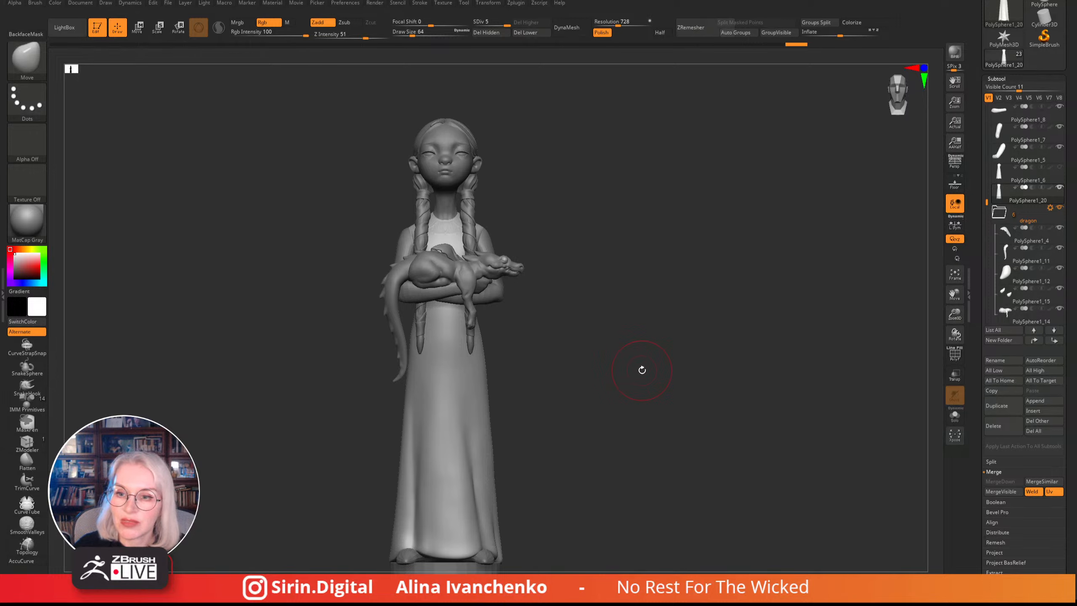
pyautogui.moveTo(667, 319)
pyautogui.mouseDown()
pyautogui.moveTo(637, 335)
pyautogui.moveTo(671, 340)
pyautogui.moveTo(621, 370)
pyautogui.mouseUp()
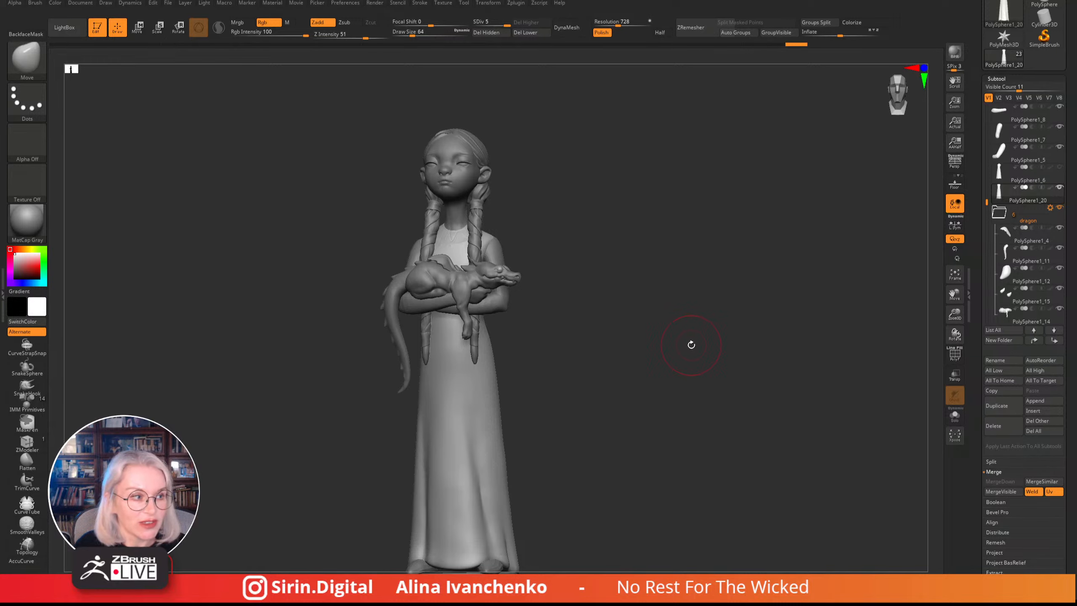
pyautogui.moveTo(691, 344)
pyautogui.mouseDown()
pyautogui.moveTo(687, 407)
pyautogui.moveTo(716, 389)
pyautogui.moveTo(700, 287)
pyautogui.moveTo(742, 466)
pyautogui.mouseUp()
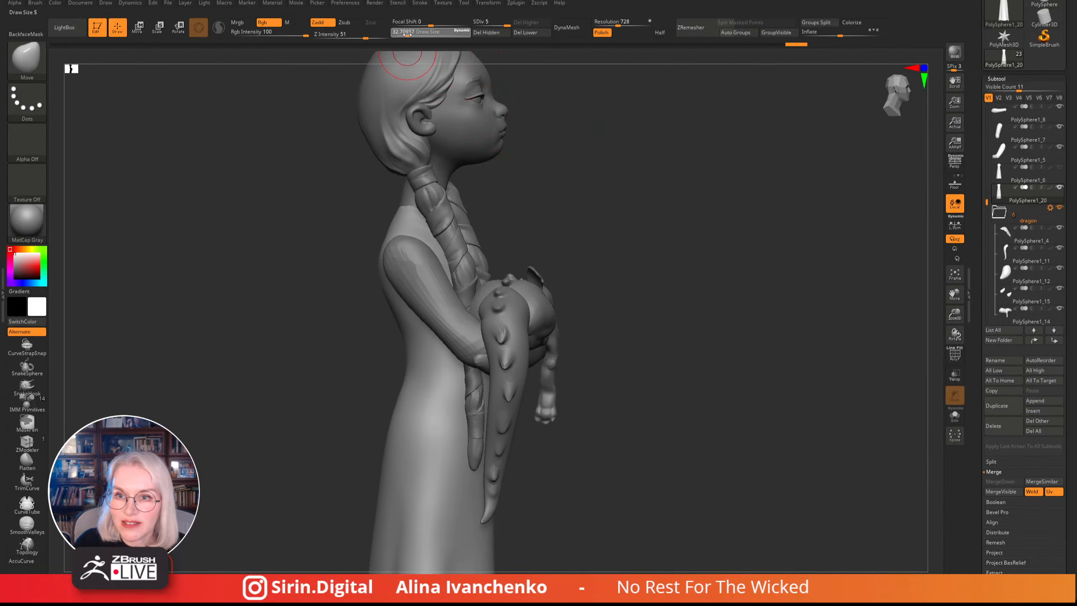
pyautogui.keyDown('alt'); pyautogui.moveTo(587, 119); pyautogui.dragTo(610, 257); pyautogui.keyUp('alt')
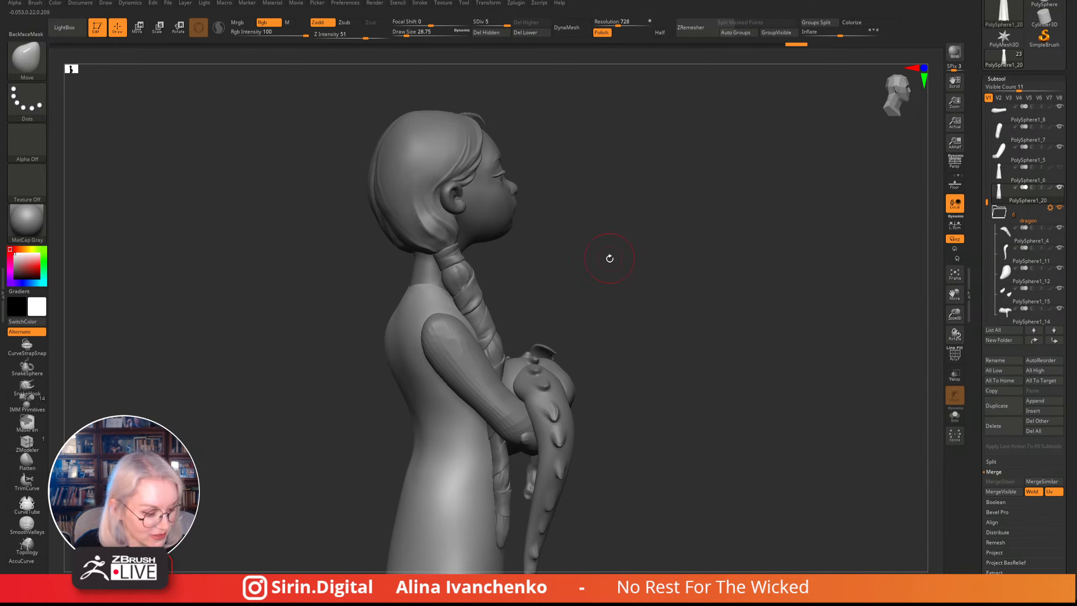
# - Flatten the hair near the ear and braid with the Flatten brush at a draw size of about 20
pyautogui.click(26, 460)
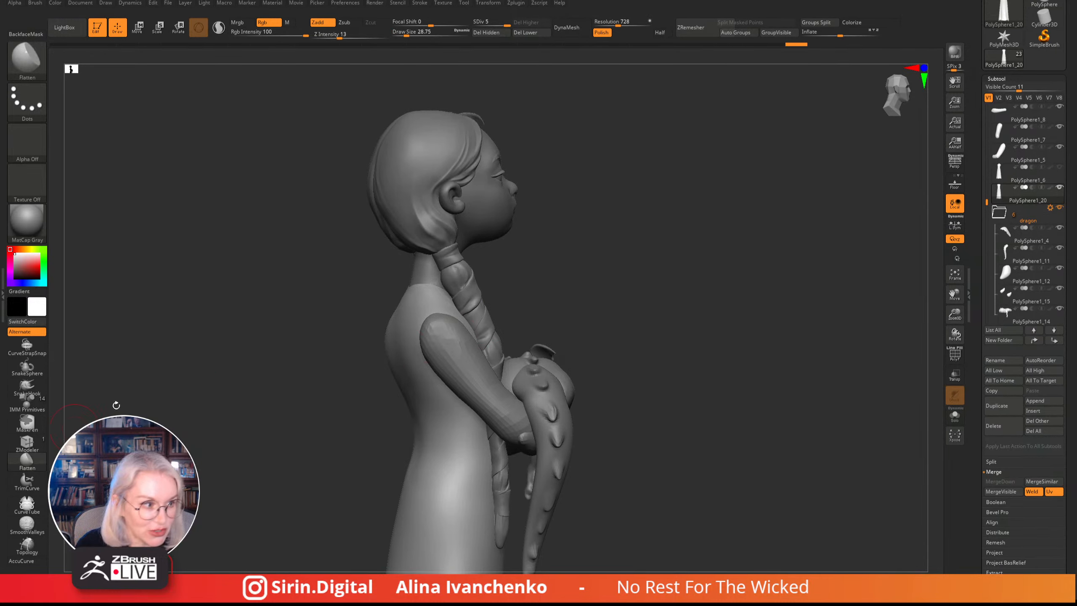
pyautogui.moveTo(625, 222)
pyautogui.keyDown('alt'); pyautogui.mouseDown()
pyautogui.moveTo(613, 249)
pyautogui.moveTo(596, 243)
pyautogui.mouseUp(); pyautogui.keyUp('alt')
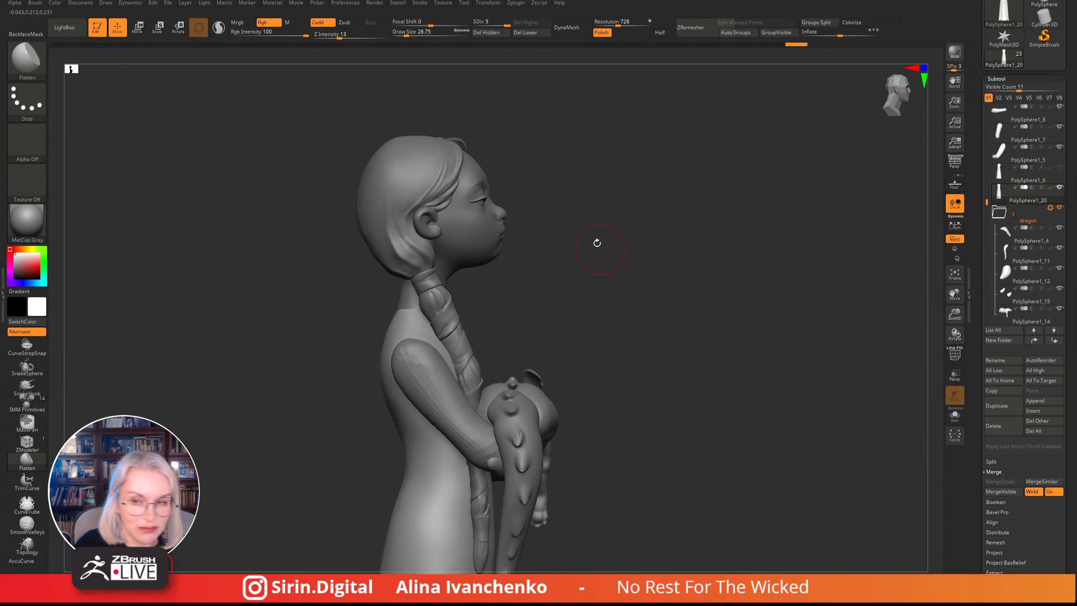
pyautogui.moveTo(406, 34); pyautogui.dragTo(404, 33)
pyautogui.moveTo(562, 176)
pyautogui.keyDown('alt'); pyautogui.mouseDown()
pyautogui.moveTo(550, 169)
pyautogui.moveTo(589, 169)
pyautogui.mouseUp(); pyautogui.keyUp('alt')
pyautogui.keyDown('alt'); pyautogui.click(420, 243); pyautogui.keyUp('alt')
pyautogui.moveTo(405, 235); pyautogui.dragTo(416, 247)
pyautogui.moveTo(487, 266); pyautogui.dragTo(433, 259)
pyautogui.moveTo(615, 261)
pyautogui.keyDown('shift'); pyautogui.mouseDown()
pyautogui.moveTo(591, 267)
pyautogui.moveTo(623, 262)
pyautogui.moveTo(609, 268)
pyautogui.mouseUp(); pyautogui.keyUp('shift')
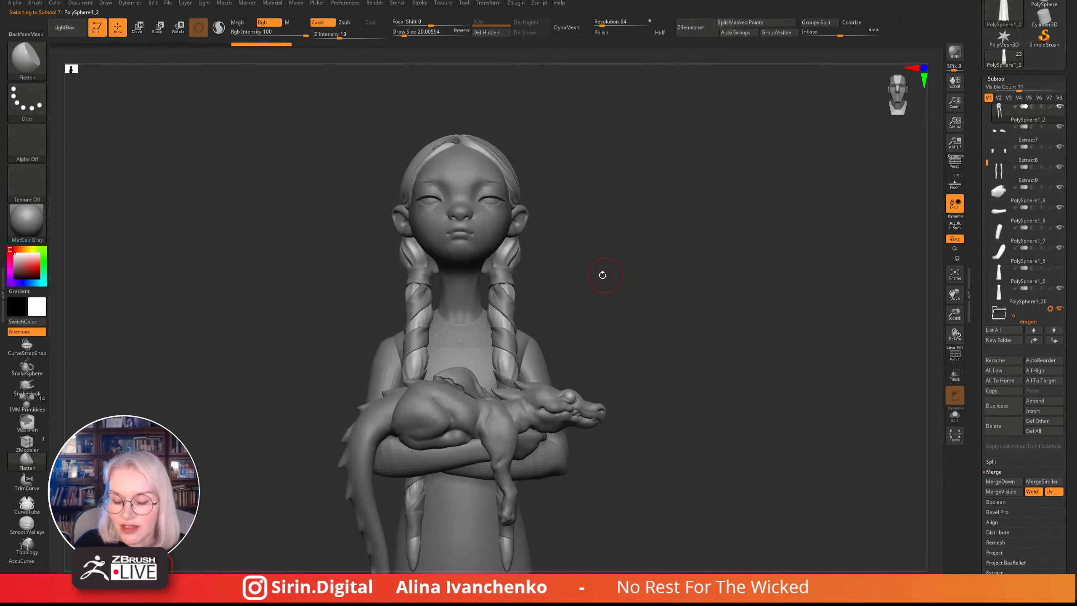
pyautogui.moveTo(734, 312)
pyautogui.keyDown('alt'); pyautogui.mouseDown()
pyautogui.moveTo(727, 255)
pyautogui.moveTo(726, 313)
pyautogui.mouseUp(); pyautogui.keyUp('alt')
pyautogui.moveTo(720, 329); pyautogui.dragTo(744, 329)
pyautogui.moveTo(954, 314); pyautogui.dragTo(909, 303)
pyautogui.keyDown('alt'); pyautogui.moveTo(743, 326); pyautogui.dragTo(740, 304); pyautogui.keyUp('alt')
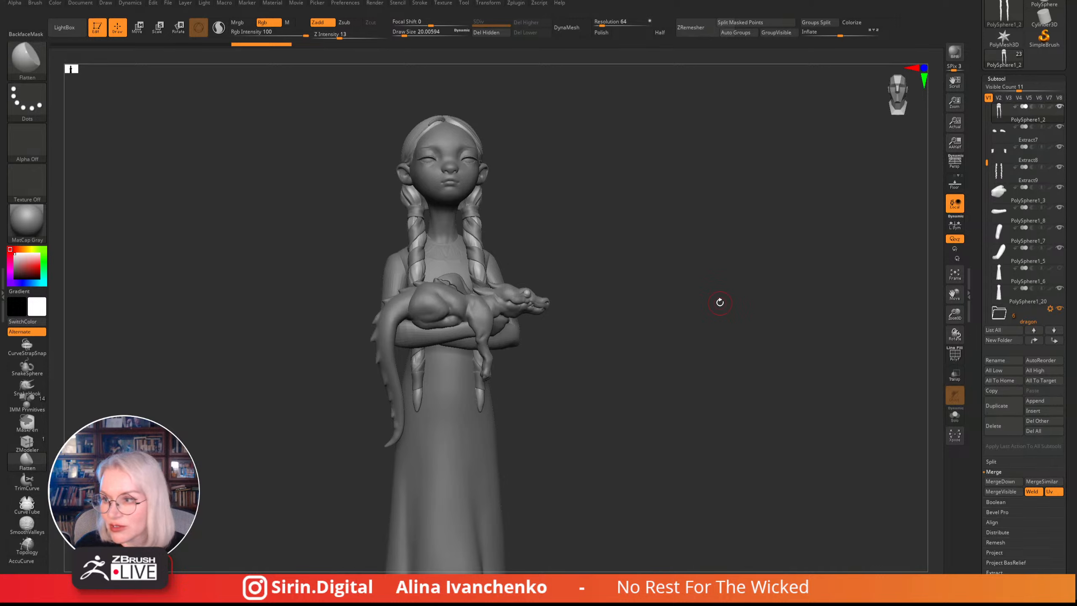
pyautogui.keyDown('alt'); pyautogui.moveTo(709, 376); pyautogui.dragTo(714, 406); pyautogui.keyUp('alt')
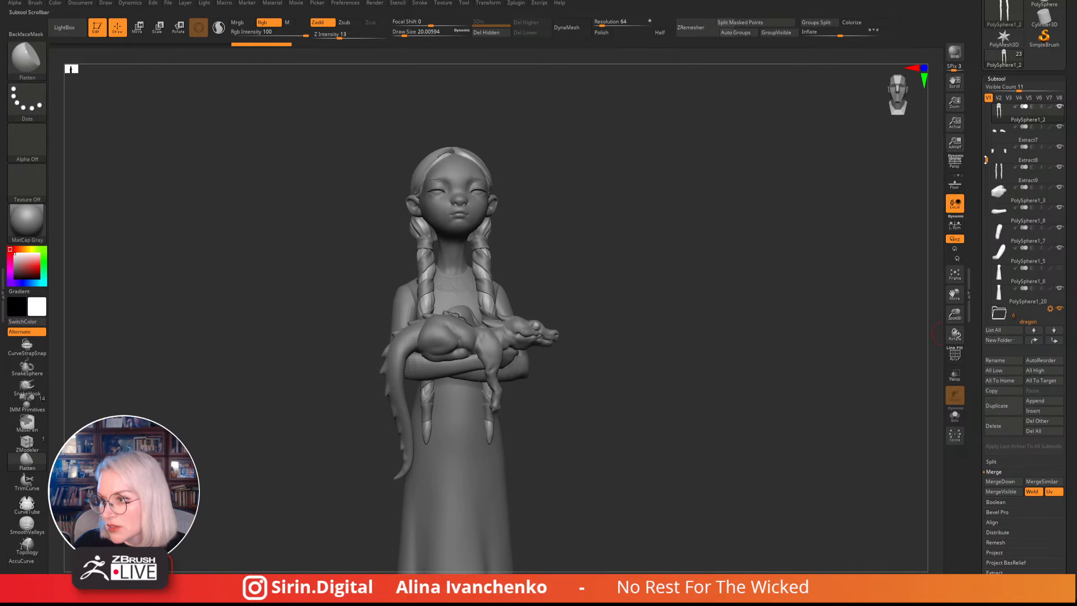
# - Append a Cylinder3D mesh to the model as a new subtool
pyautogui.moveTo(987, 158); pyautogui.dragTo(987, 107)
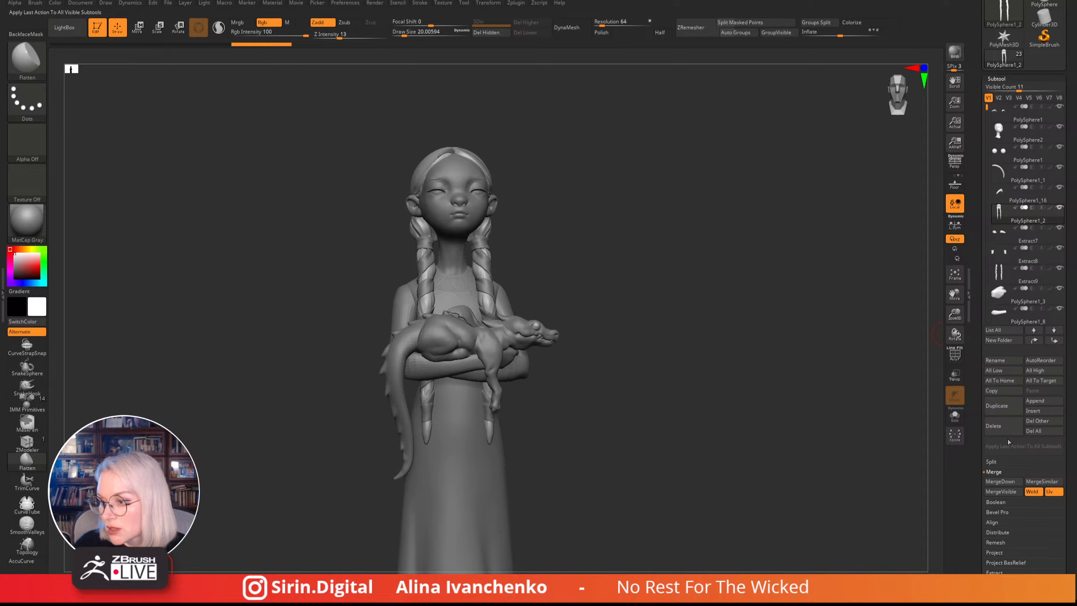
pyautogui.scroll(3, 1072, 391)
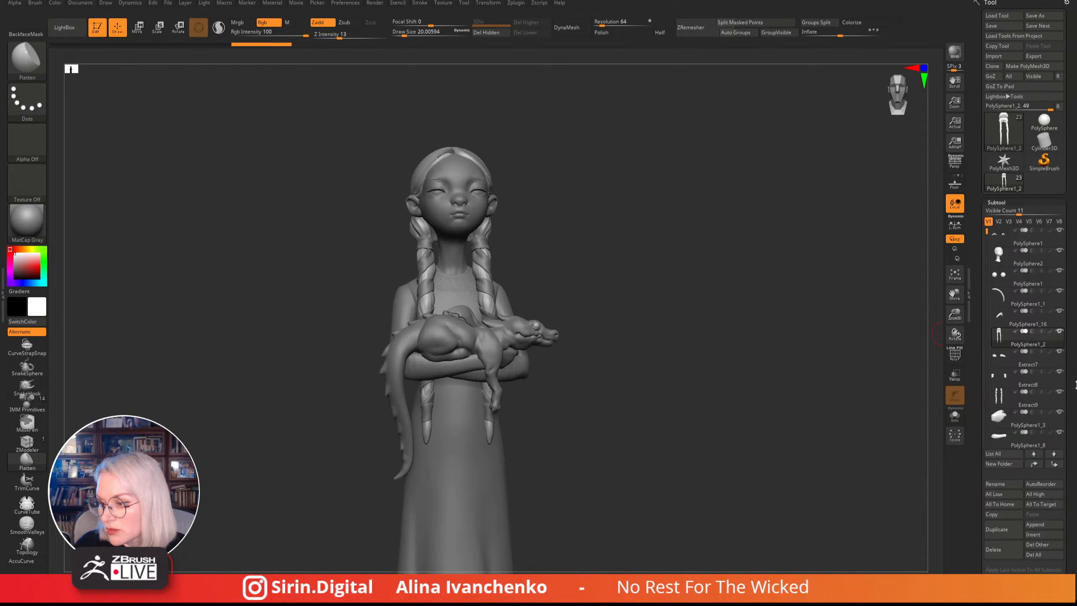
pyautogui.scroll(-1, 1075, 384)
pyautogui.scroll(-3, 1075, 373)
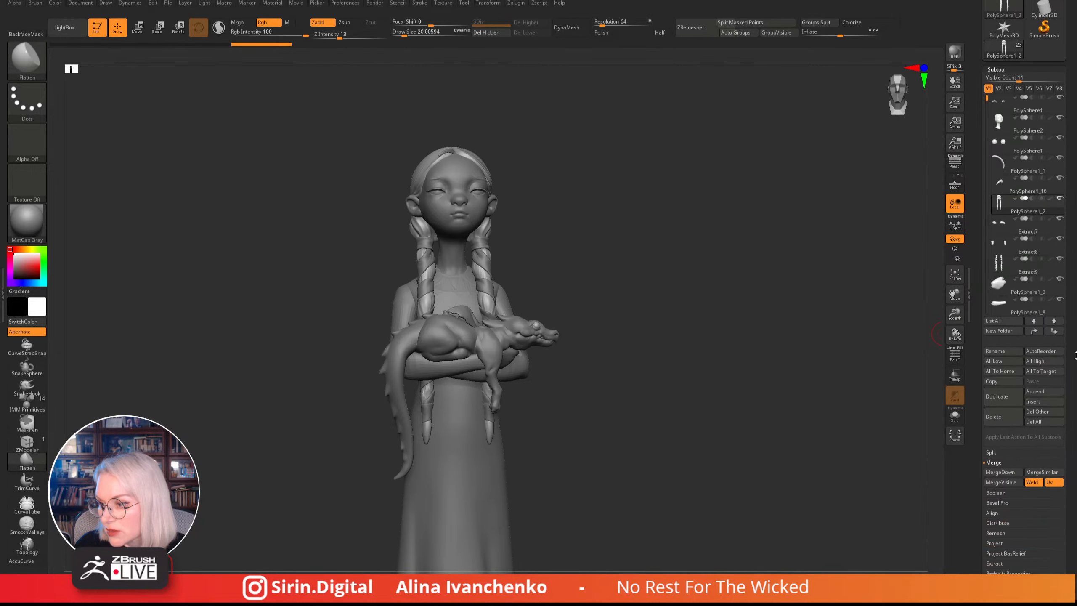
pyautogui.scroll(-1, 1075, 356)
pyautogui.click(1037, 373)
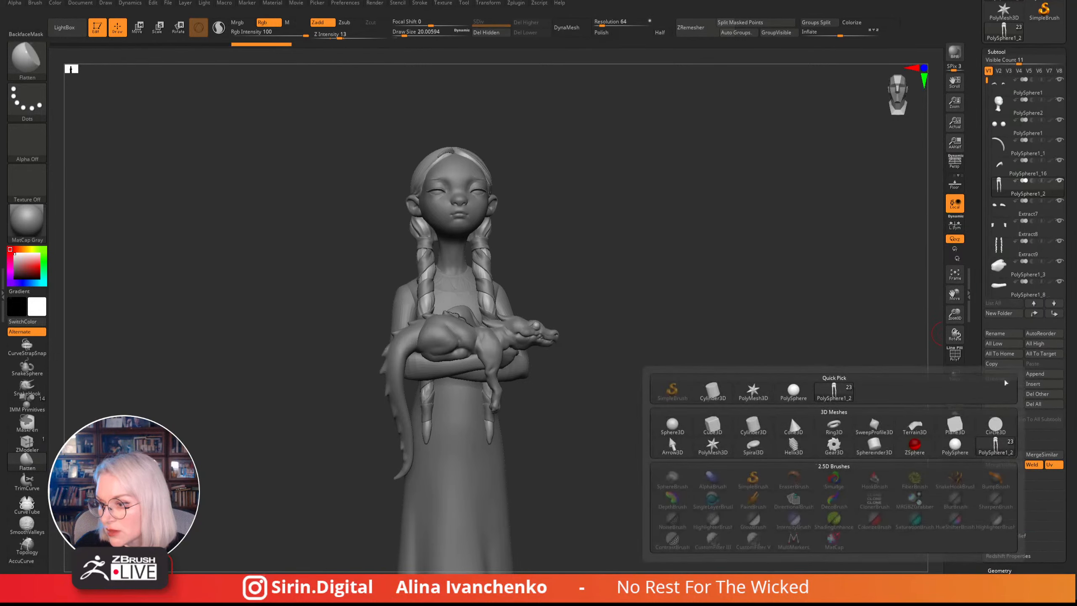
pyautogui.click(968, 431)
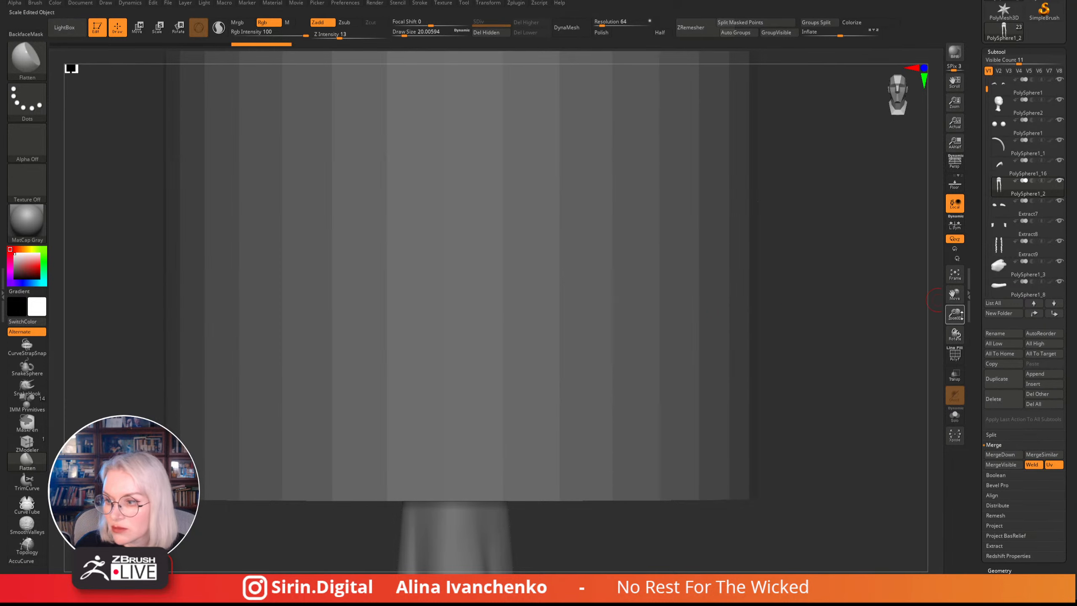
# - Make the appended cylinder the active subtool, scale it down and flatten it vertically into a thin disc
pyautogui.moveTo(961, 315); pyautogui.dragTo(920, 242)
pyautogui.moveTo(633, 341); pyautogui.dragTo(619, 368)
pyautogui.keyDown('alt'); pyautogui.click(481, 334); pyautogui.keyUp('alt')
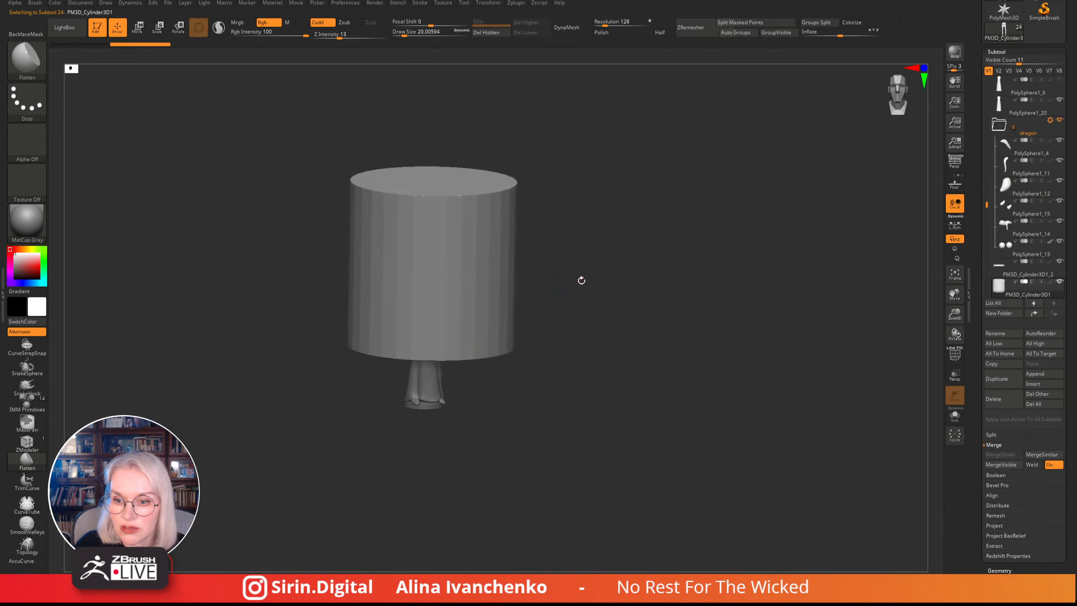
pyautogui.keyDown('shift'); pyautogui.moveTo(581, 280); pyautogui.dragTo(313, 181); pyautogui.keyUp('shift')
pyautogui.press('w')
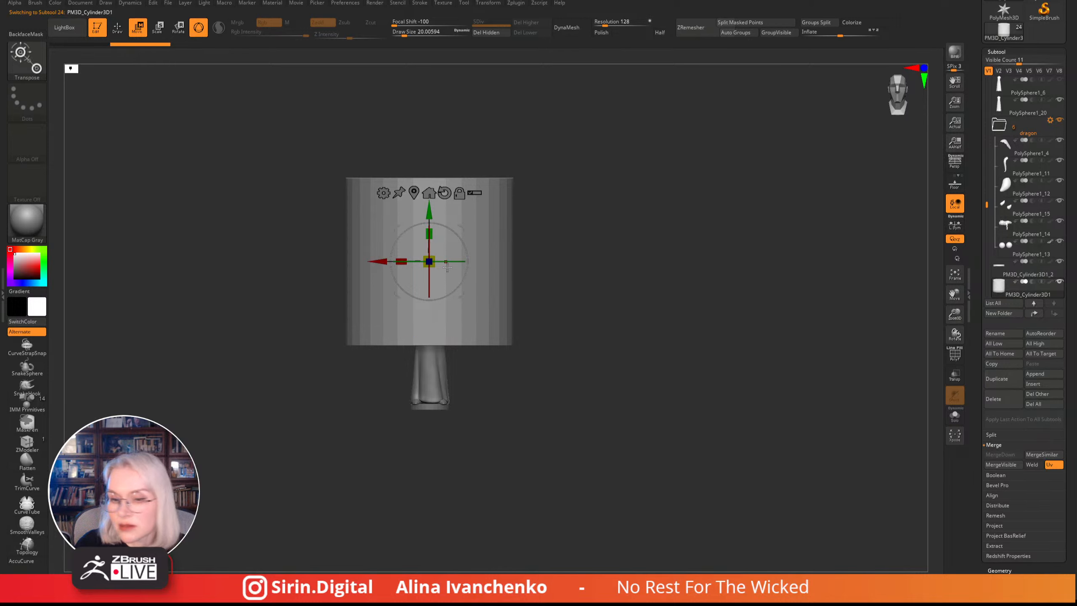
pyautogui.moveTo(429, 269); pyautogui.dragTo(539, 322)
pyautogui.hotkey('ctrl', 'z')
pyautogui.moveTo(949, 307); pyautogui.dragTo(920, 424)
pyautogui.moveTo(430, 229); pyautogui.dragTo(431, 302)
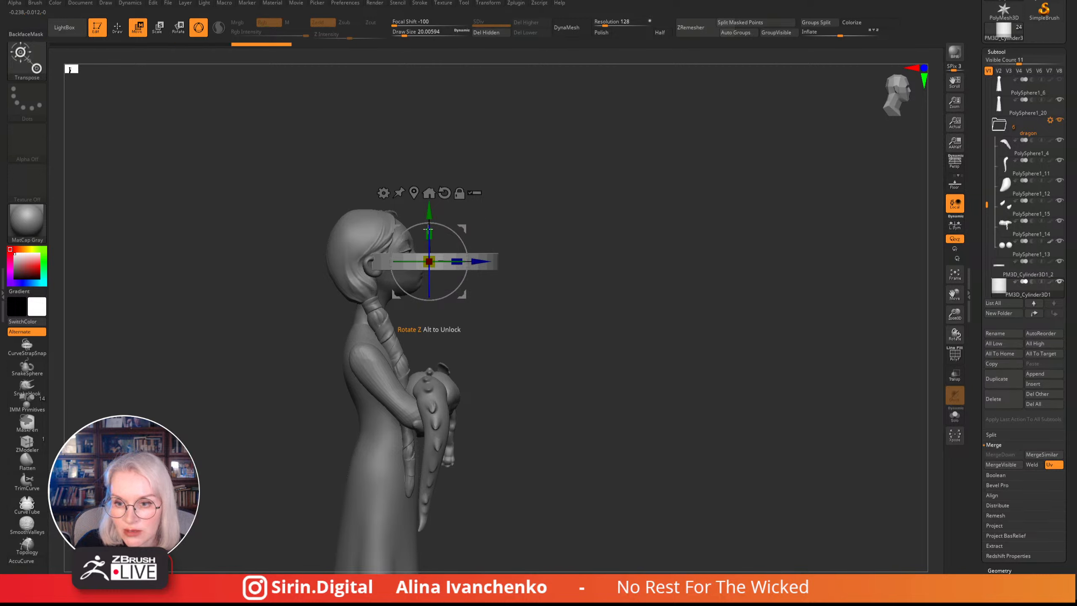
# - Raise the flattened cylinder and move it back so it sits centred over the girl's head
pyautogui.moveTo(430, 211); pyautogui.dragTo(430, 165)
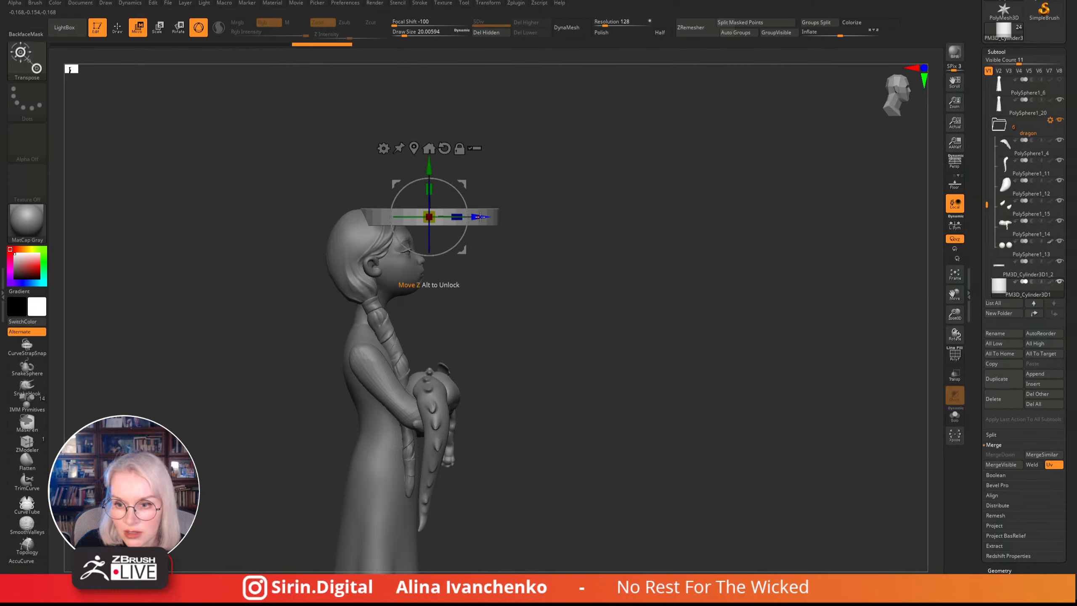
pyautogui.moveTo(475, 217); pyautogui.dragTo(411, 230)
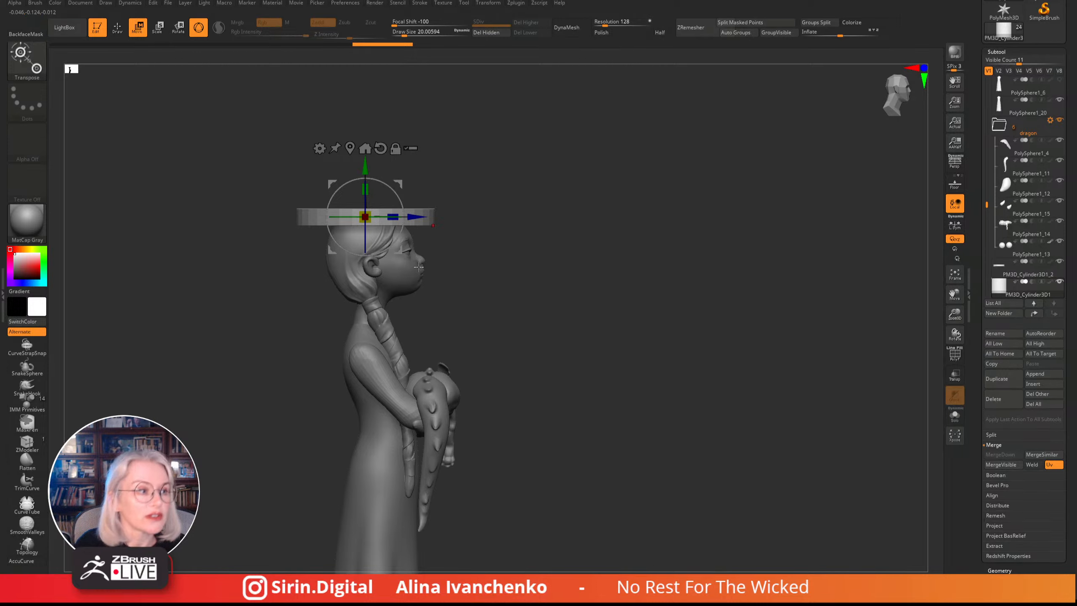
pyautogui.keyDown('alt'); pyautogui.moveTo(488, 234); pyautogui.dragTo(493, 259); pyautogui.keyUp('alt')
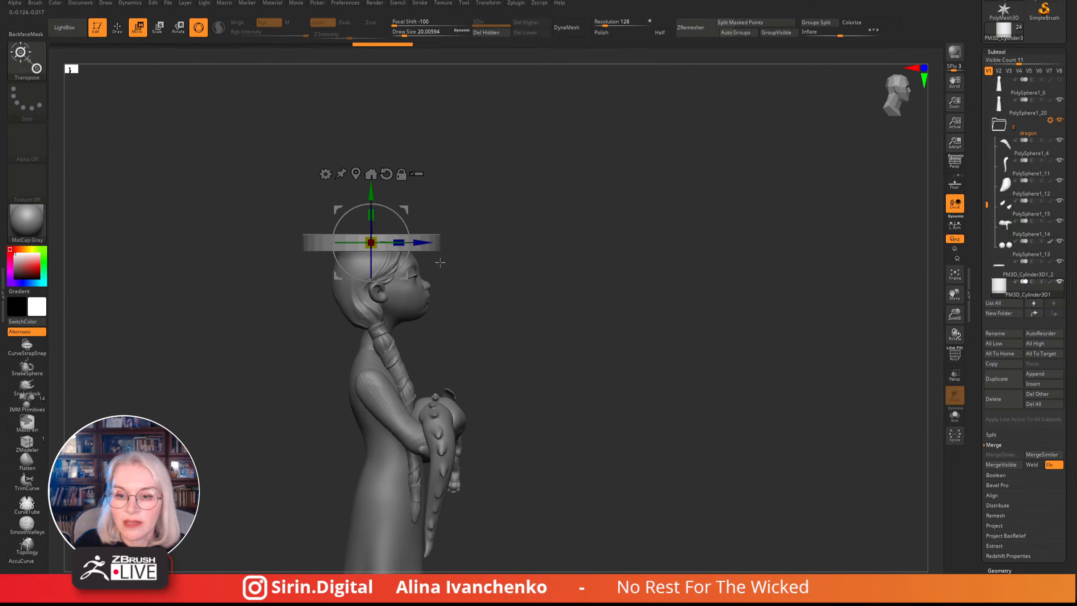
# - Tilt the disc up at the front, shrink it to fit around the head, adjust its height and position it as a headband
pyautogui.moveTo(404, 217); pyautogui.dragTo(363, 206)
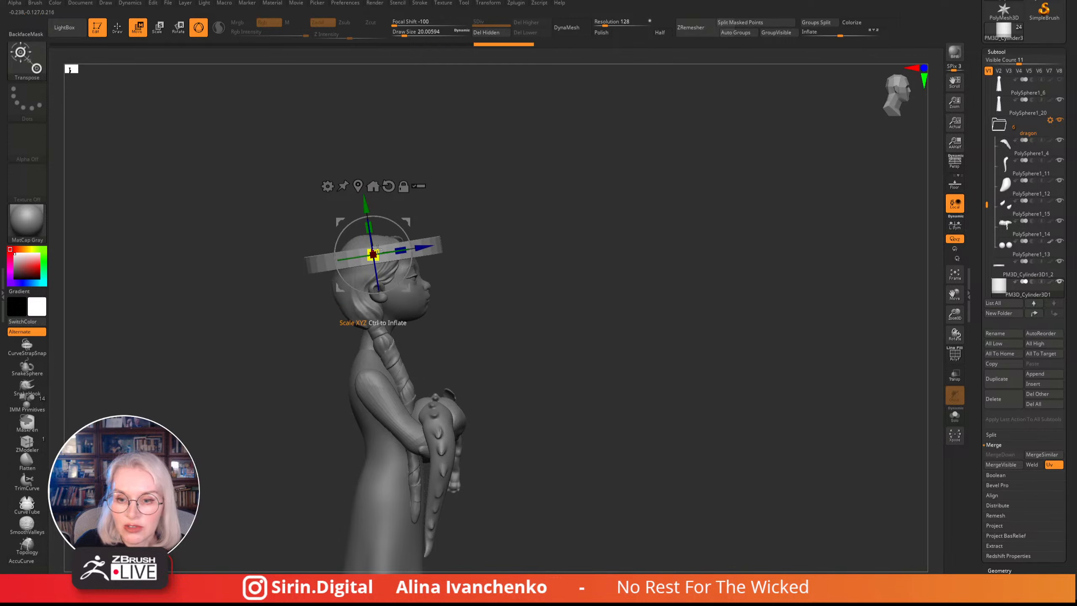
pyautogui.moveTo(376, 250); pyautogui.dragTo(370, 273)
pyautogui.keyDown('shift'); pyautogui.moveTo(478, 226); pyautogui.dragTo(524, 254); pyautogui.keyUp('shift')
pyautogui.moveTo(416, 254); pyautogui.dragTo(411, 223)
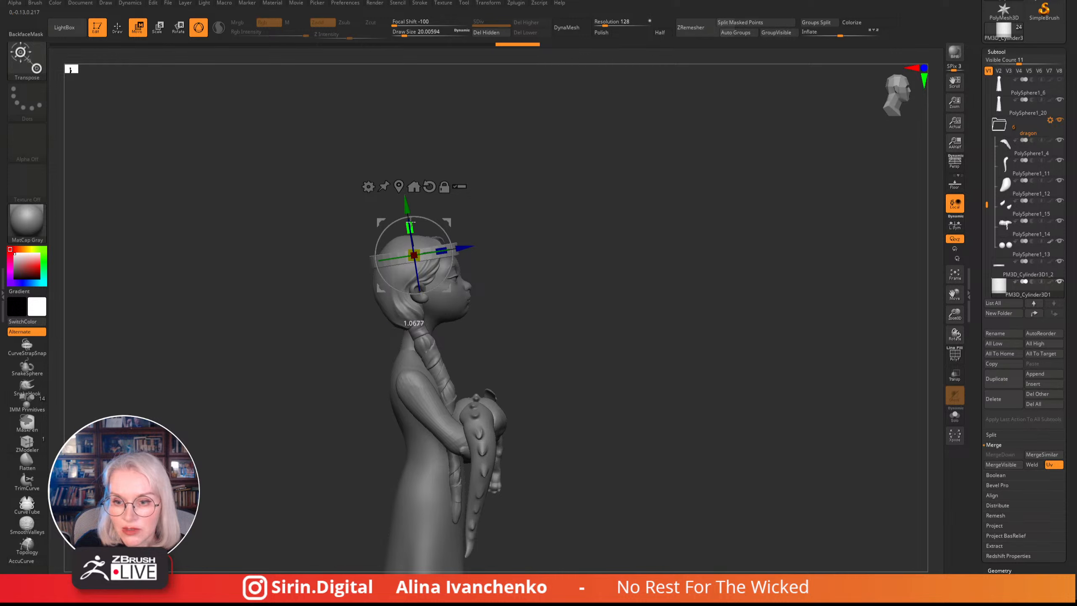
pyautogui.moveTo(501, 210); pyautogui.dragTo(553, 214)
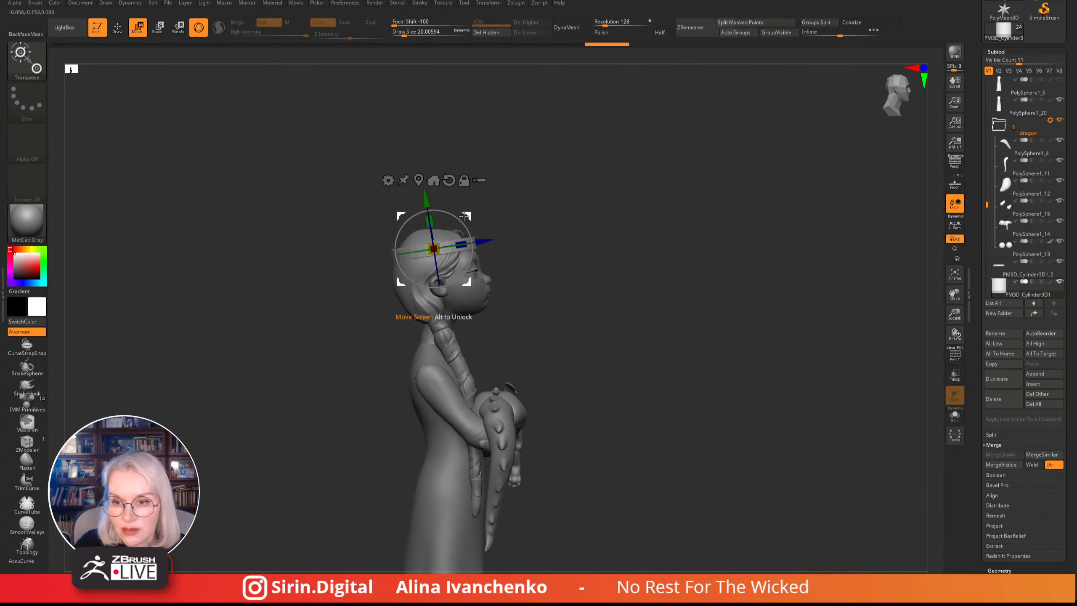
pyautogui.moveTo(467, 214)
pyautogui.mouseDown()
pyautogui.moveTo(483, 208)
pyautogui.moveTo(502, 223)
pyautogui.moveTo(548, 269)
pyautogui.moveTo(538, 279)
pyautogui.mouseUp()
pyautogui.press('q')
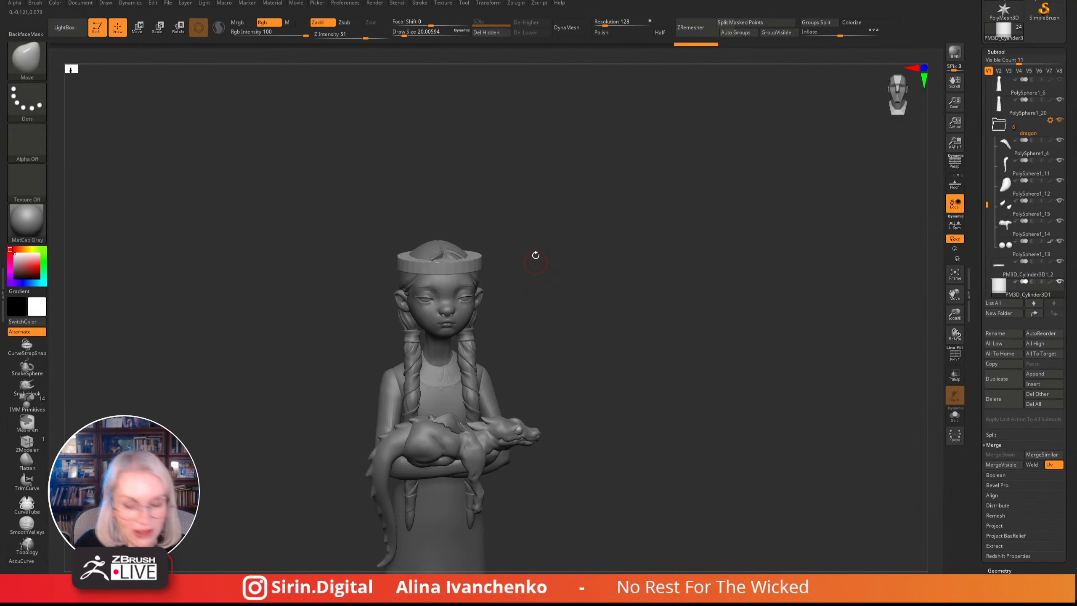
# - Set the draw size to about 83 and display the polygon wireframe on the headband
pyautogui.moveTo(402, 34); pyautogui.dragTo(415, 34)
pyautogui.moveTo(517, 166)
pyautogui.mouseDown()
pyautogui.moveTo(539, 271)
pyautogui.moveTo(487, 275)
pyautogui.moveTo(520, 175)
pyautogui.mouseUp()
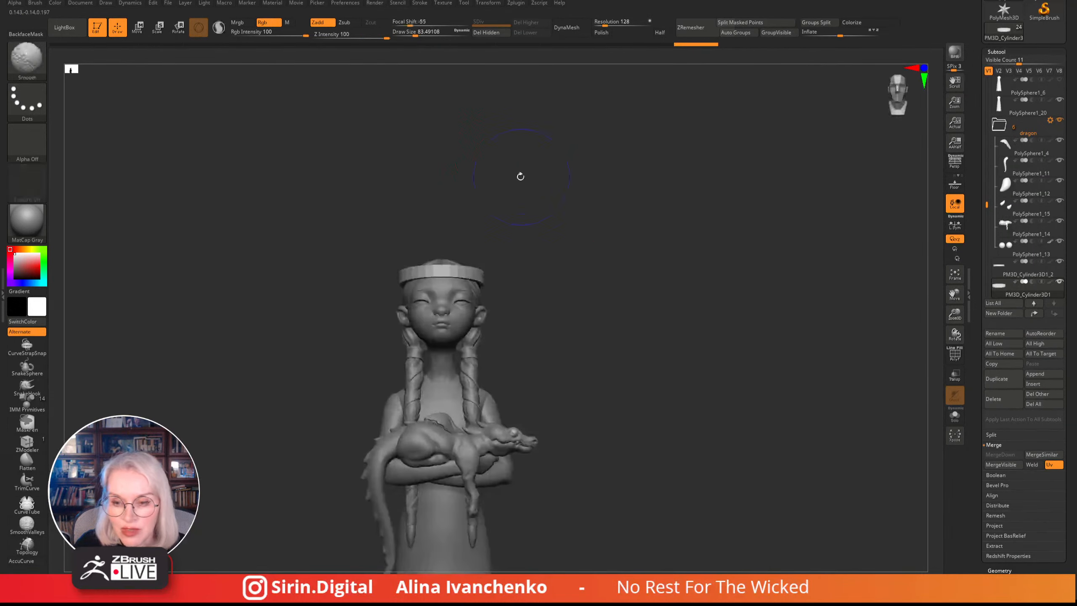
pyautogui.click(956, 359)
pyautogui.moveTo(959, 309); pyautogui.dragTo(954, 377)
pyautogui.keyDown('alt'); pyautogui.moveTo(649, 288); pyautogui.dragTo(647, 302); pyautogui.keyUp('alt')
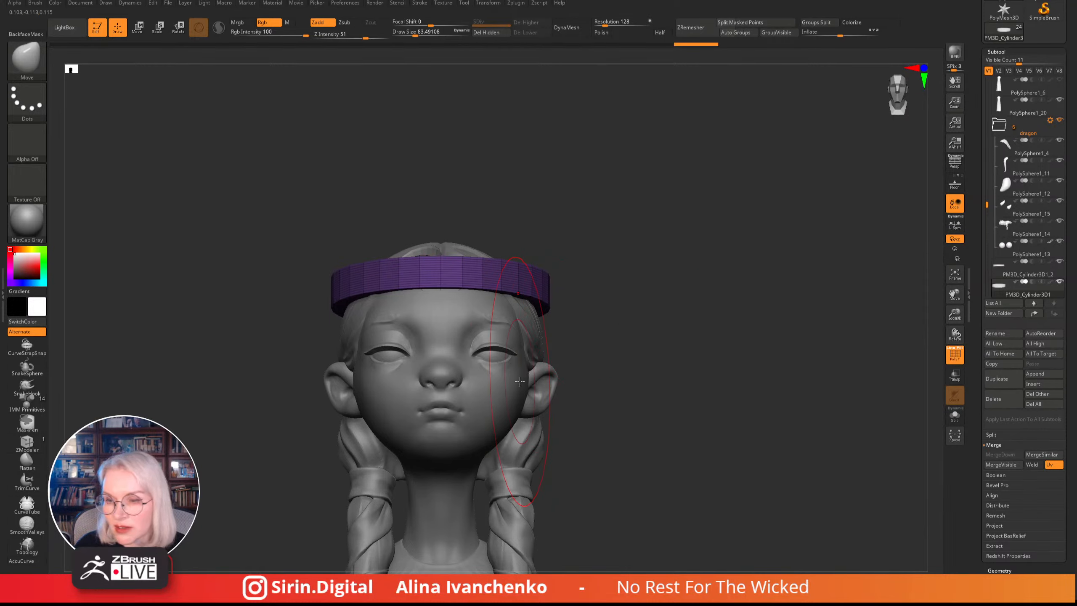
pyautogui.moveTo(646, 258); pyautogui.dragTo(855, 300)
pyautogui.moveTo(955, 316); pyautogui.dragTo(953, 373)
# - Remove the headband's horizontal edge loops with the ZModeler brush at a draw size of about 6.6
pyautogui.click(28, 444)
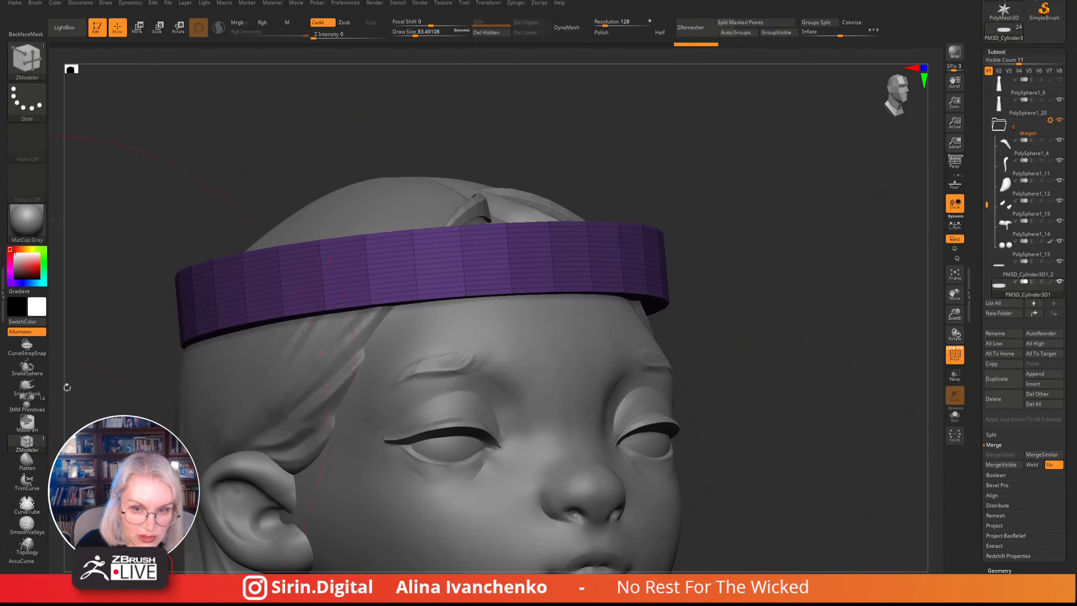
pyautogui.moveTo(419, 34); pyautogui.dragTo(399, 34)
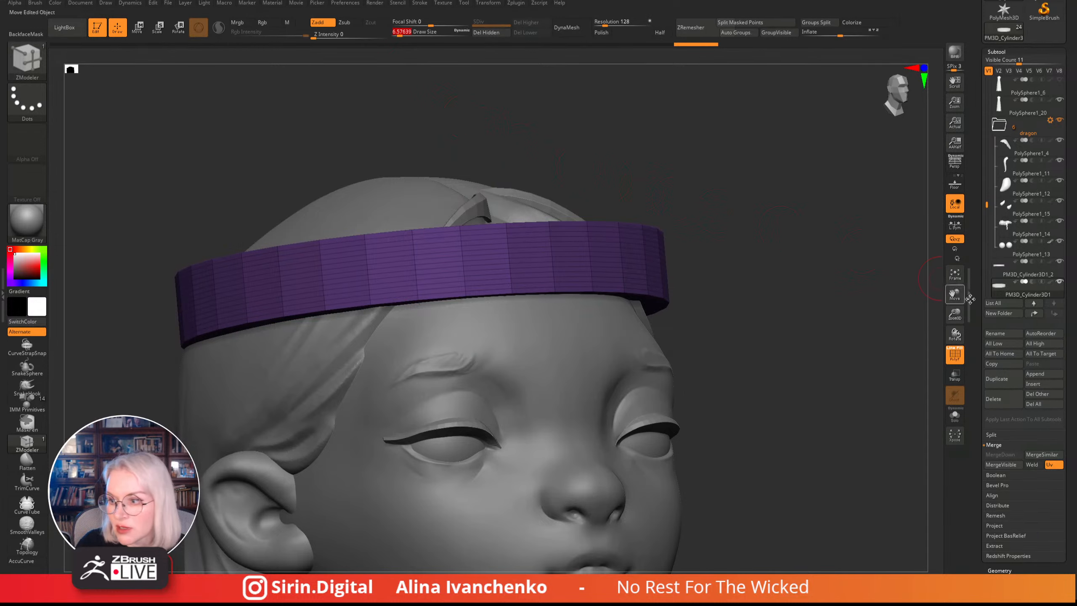
pyautogui.moveTo(954, 314); pyautogui.dragTo(954, 344)
pyautogui.keyDown('alt'); pyautogui.moveTo(820, 198); pyautogui.dragTo(789, 207); pyautogui.keyUp('alt')
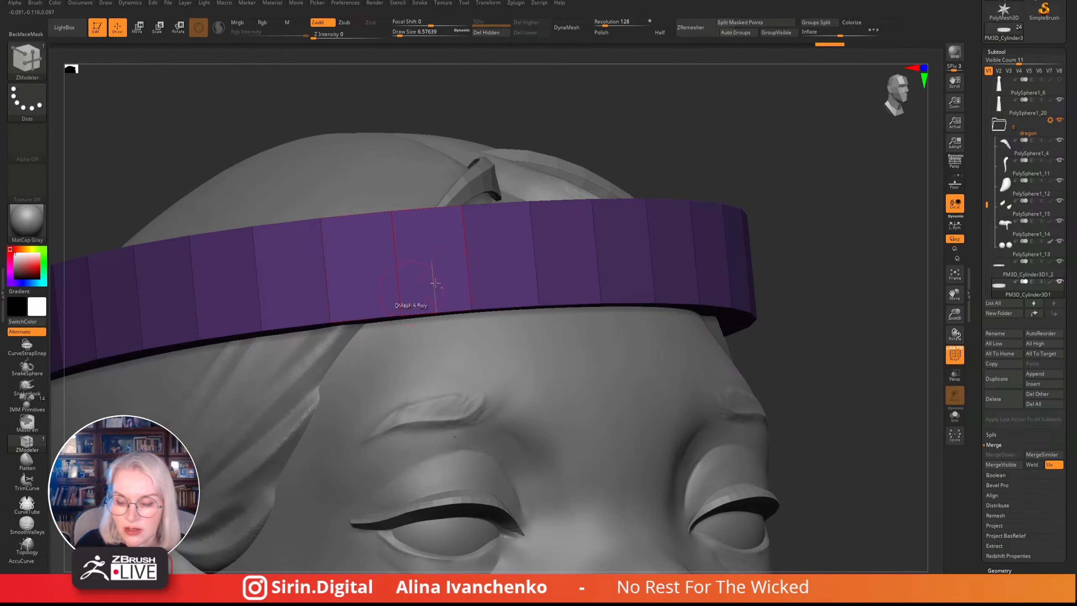
pyautogui.moveTo(854, 224); pyautogui.dragTo(729, 165)
pyautogui.moveTo(825, 326); pyautogui.dragTo(826, 291)
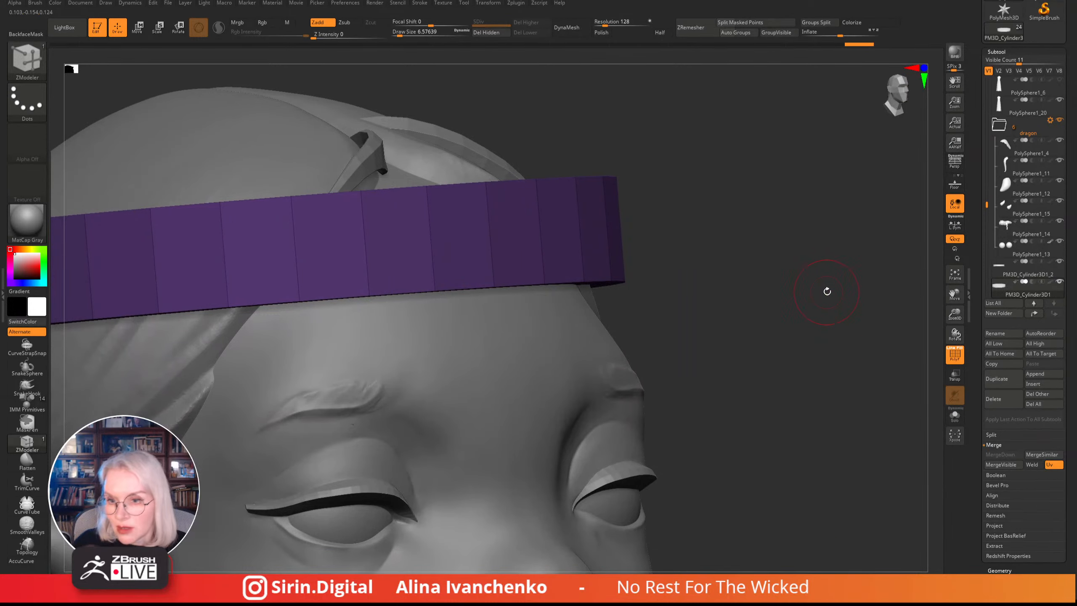
pyautogui.press('Tab')
pyautogui.keyDown('alt'); pyautogui.moveTo(757, 236); pyautogui.dragTo(785, 230); pyautogui.keyUp('alt')
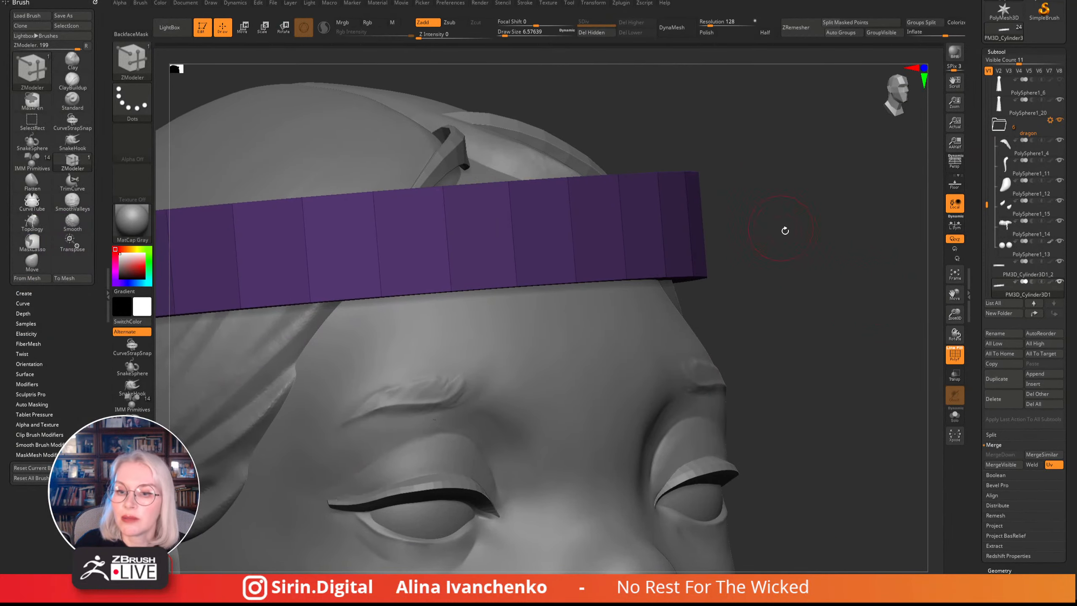
pyautogui.click(107, 297)
pyautogui.moveTo(786, 242)
pyautogui.keyDown('alt'); pyautogui.mouseDown()
pyautogui.moveTo(810, 238)
pyautogui.moveTo(790, 221)
pyautogui.mouseUp(); pyautogui.keyUp('alt')
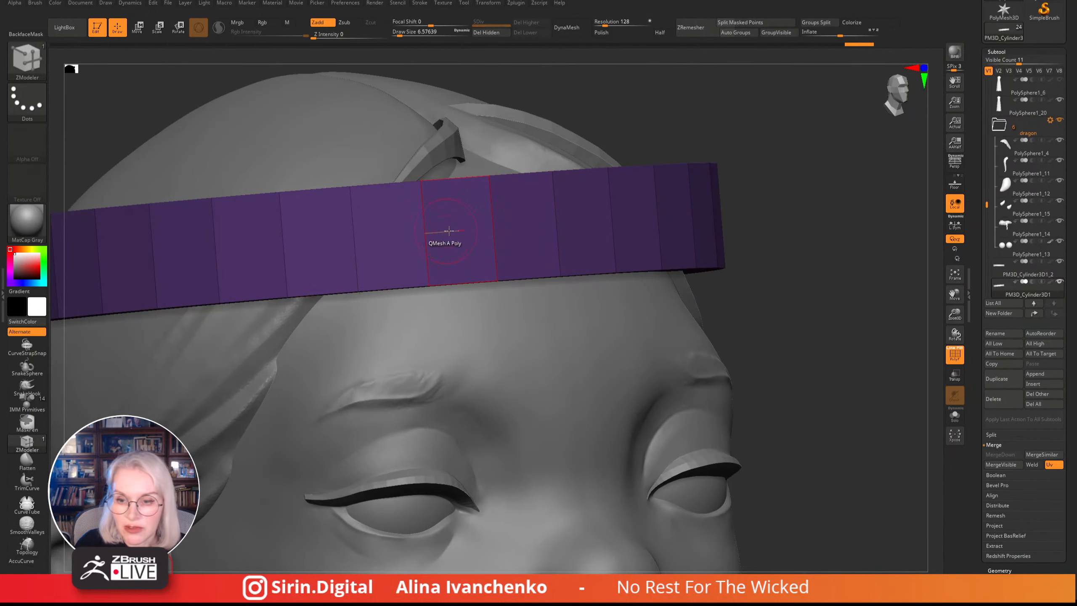
# - Assign a new polygroup to the headband's outer wall using the ZModeler PolyGroup action with the Polyloop target
pyautogui.press('space')
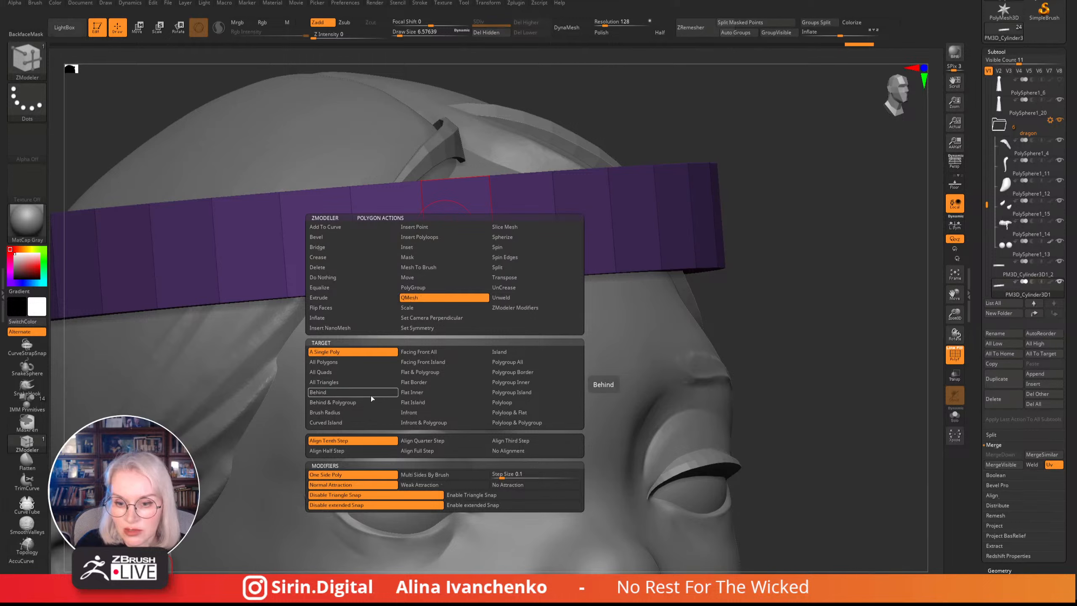
pyautogui.click(432, 288)
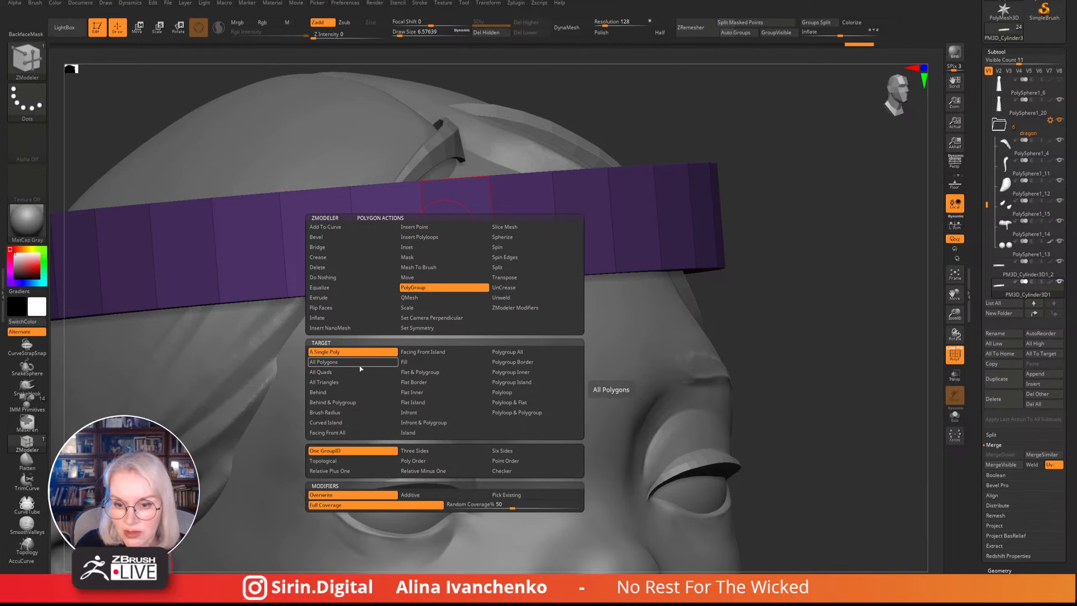
pyautogui.click(504, 392)
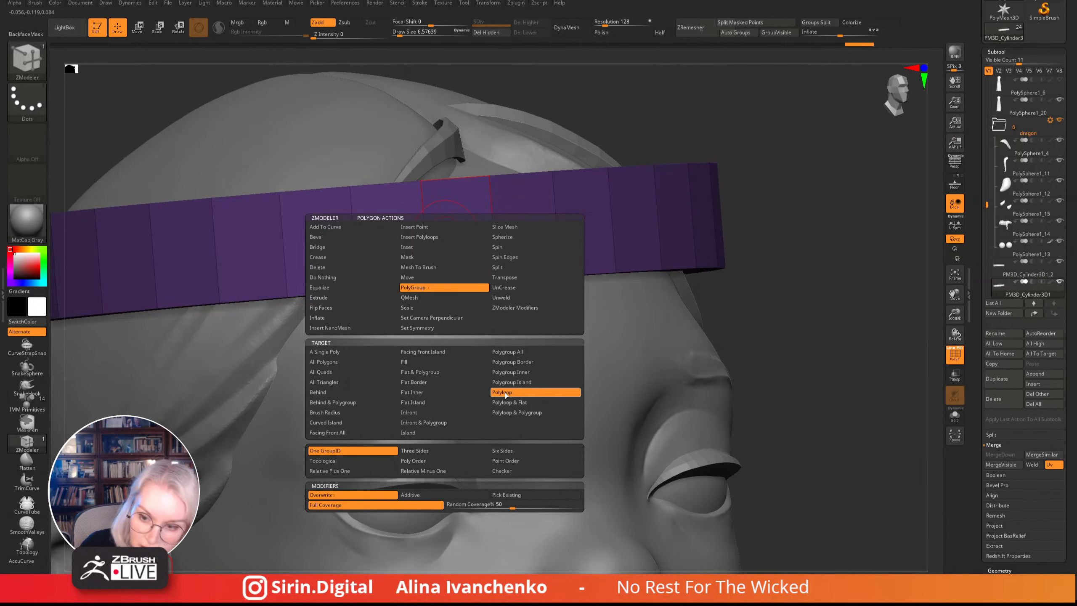
pyautogui.click(459, 213)
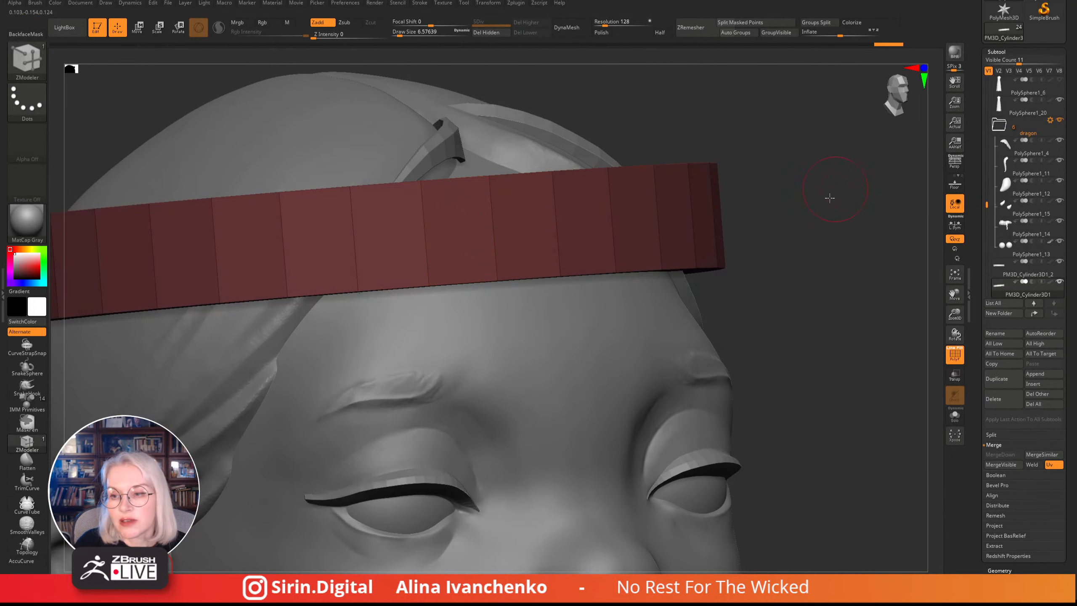
# - Isolate the headband's outer wall and delete the hidden cap geometry so only the open ring is kept
pyautogui.moveTo(829, 195); pyautogui.dragTo(789, 157)
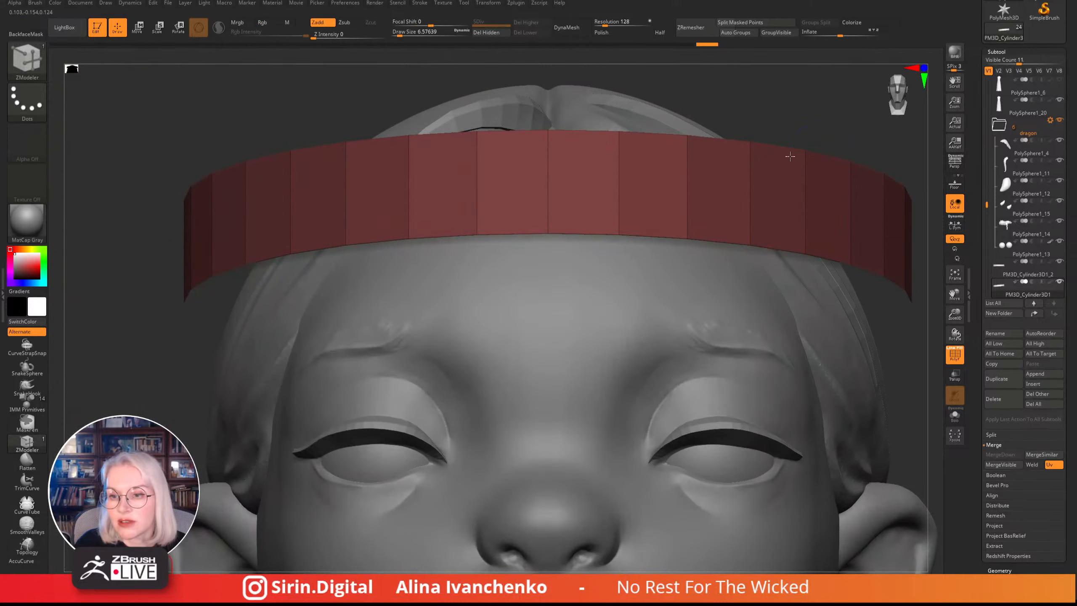
pyautogui.moveTo(837, 124); pyautogui.dragTo(853, 287)
pyautogui.click(491, 35)
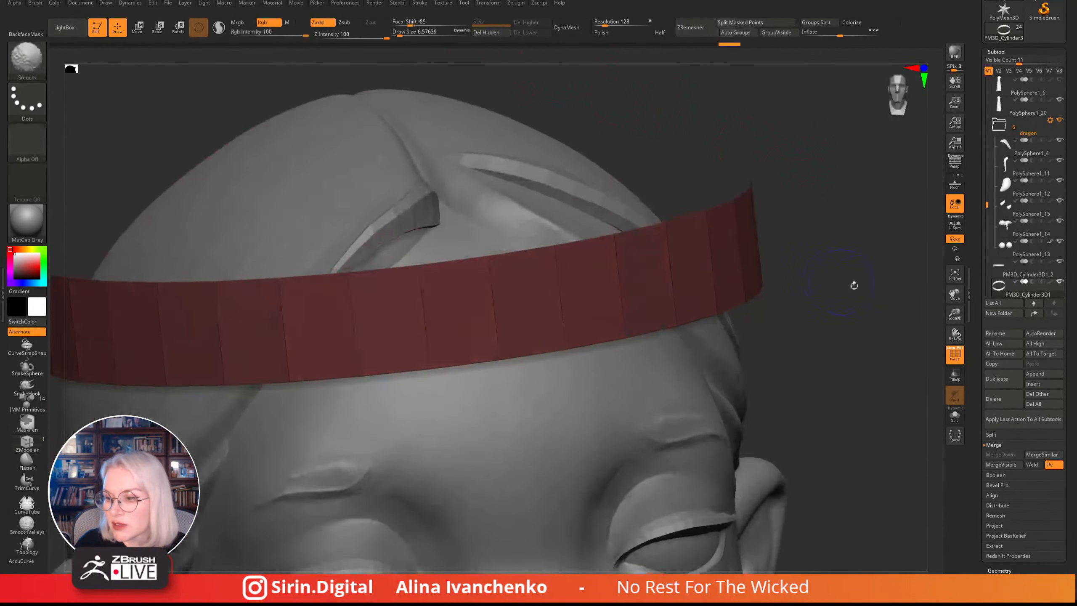
pyautogui.moveTo(954, 315); pyautogui.dragTo(782, 238)
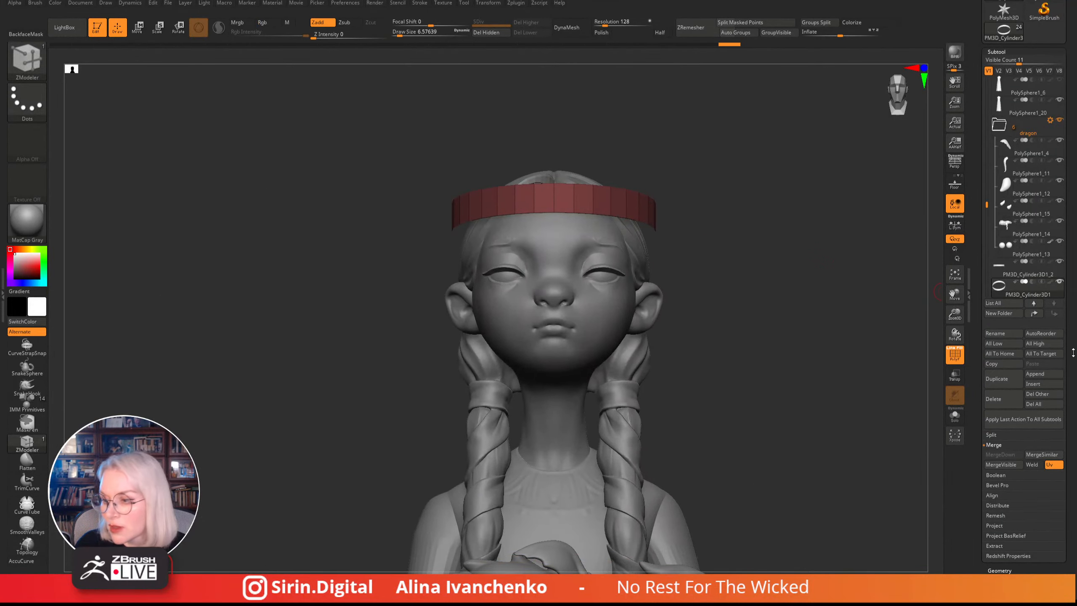
# - Turn on Double in the headband's display properties to show both sides of its polygons
pyautogui.moveTo(1073, 354); pyautogui.dragTo(1069, 271)
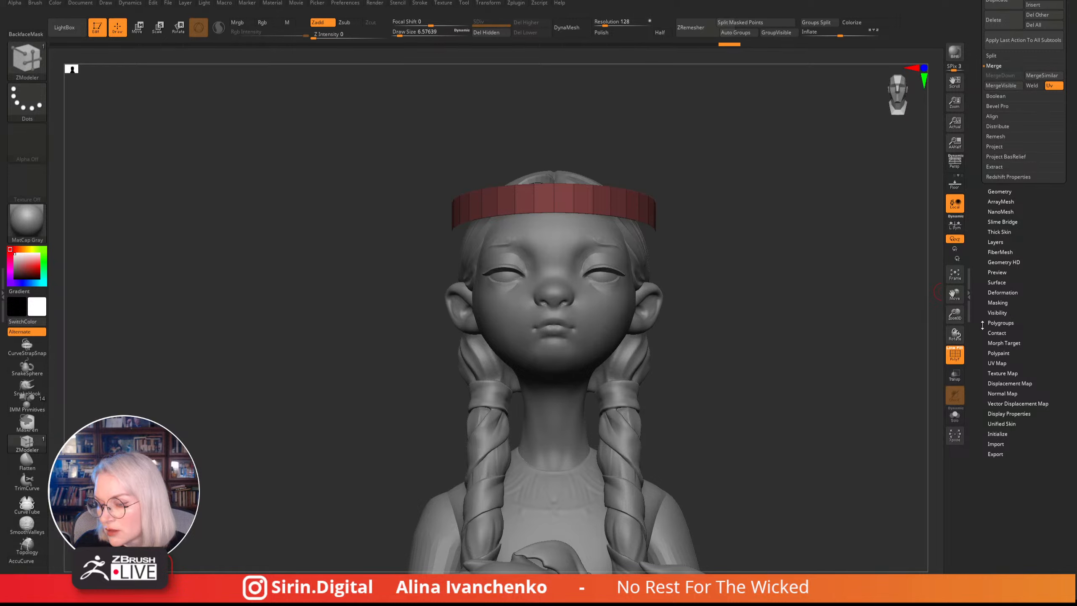
pyautogui.keyDown('alt'); pyautogui.moveTo(844, 336); pyautogui.dragTo(838, 357); pyautogui.keyUp('alt')
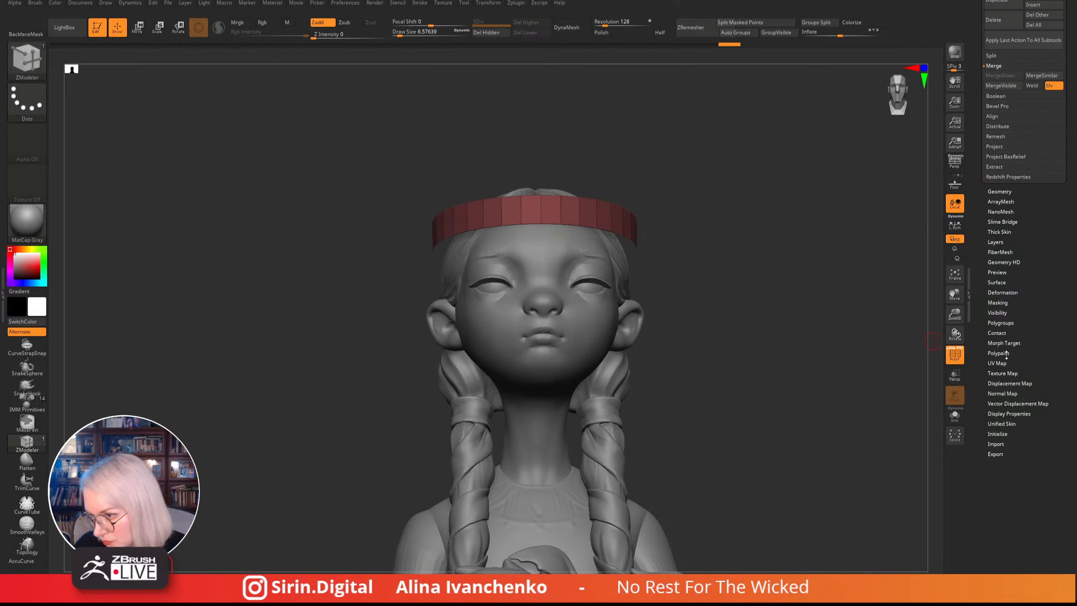
pyautogui.click(1004, 414)
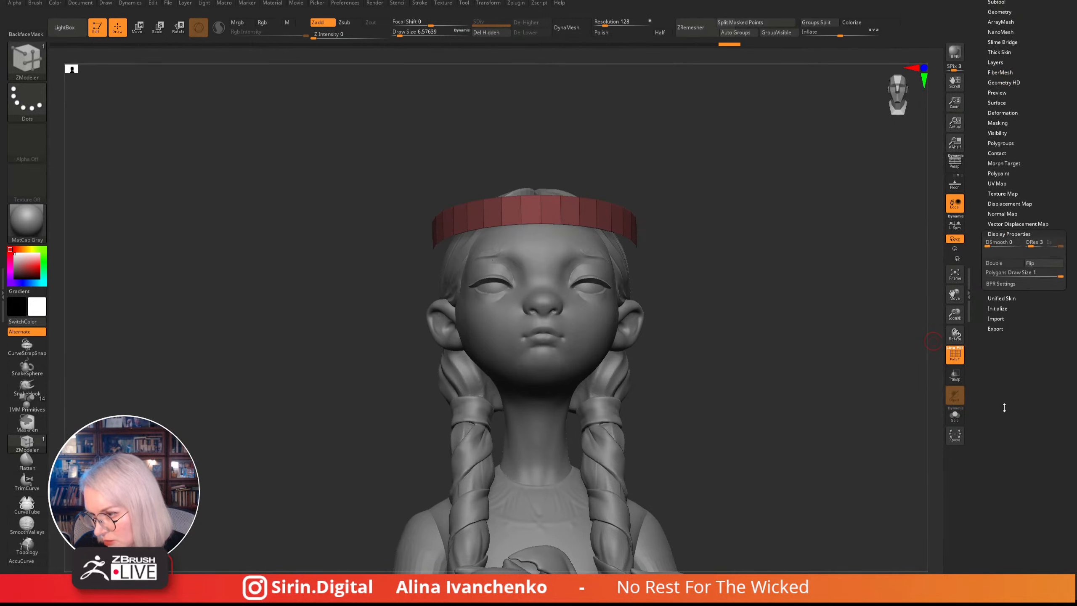
pyautogui.moveTo(726, 266); pyautogui.dragTo(652, 322)
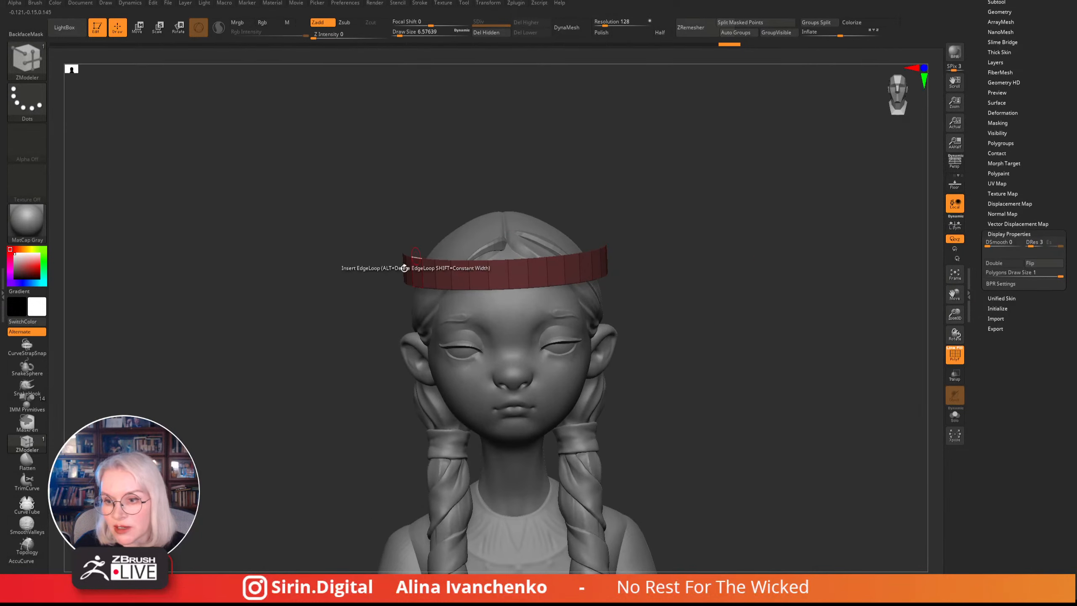
pyautogui.click(1009, 265)
pyautogui.moveTo(803, 304)
pyautogui.mouseDown()
pyautogui.moveTo(812, 306)
pyautogui.moveTo(672, 350)
pyautogui.mouseUp()
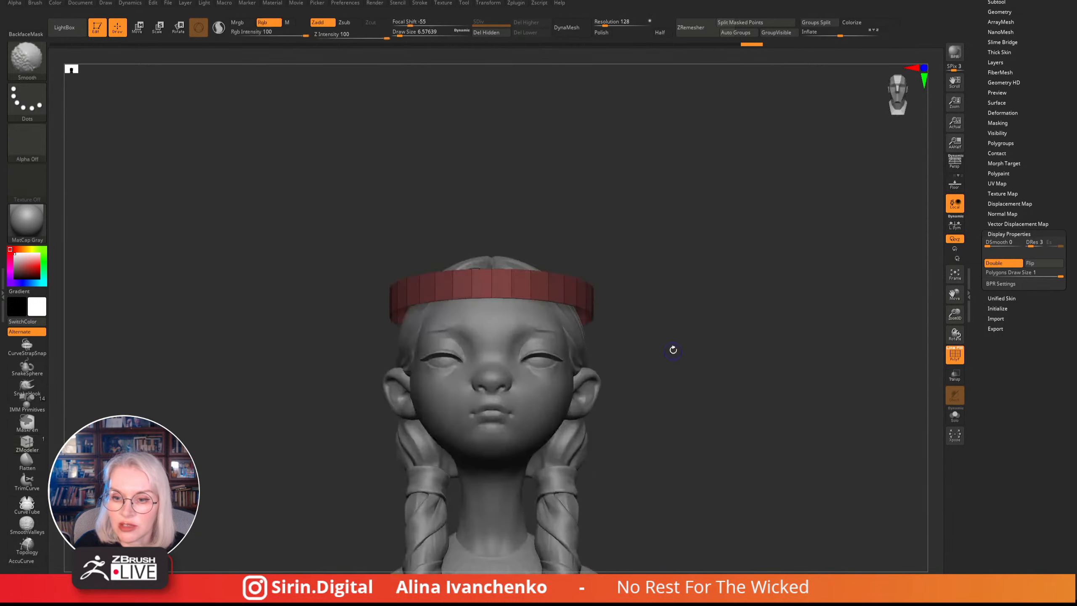
pyautogui.moveTo(663, 303)
pyautogui.mouseDown()
pyautogui.moveTo(656, 277)
pyautogui.moveTo(652, 304)
pyautogui.moveTo(682, 311)
pyautogui.mouseUp()
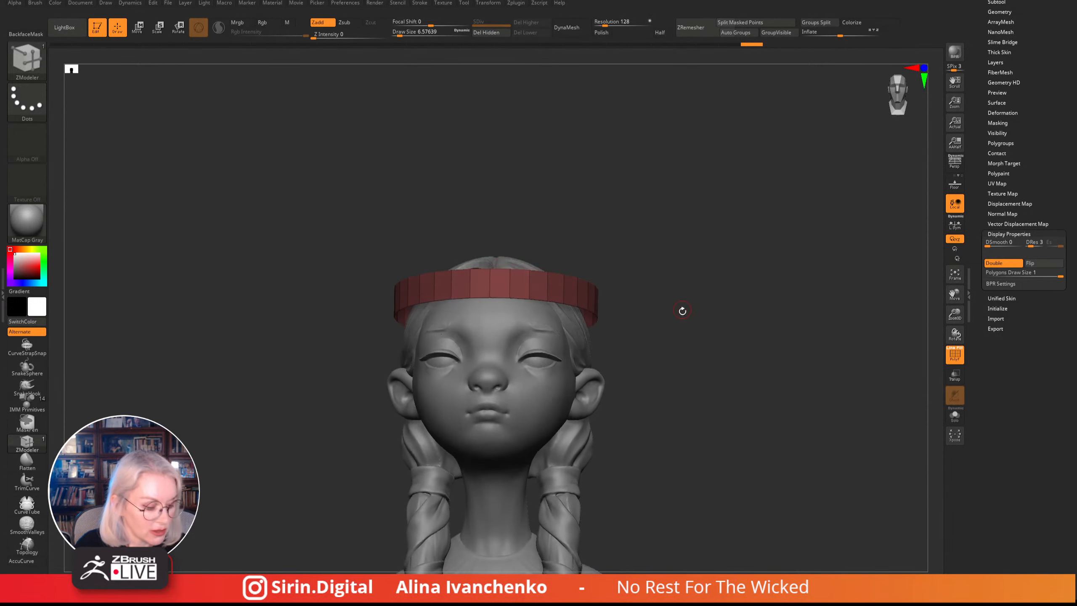
# - Choose the Move brush and scale the headband uniformly to about 0.98 with the transform gizmo
pyautogui.press('b')
pyautogui.press('m')
pyautogui.press('v')
pyautogui.click(140, 28)
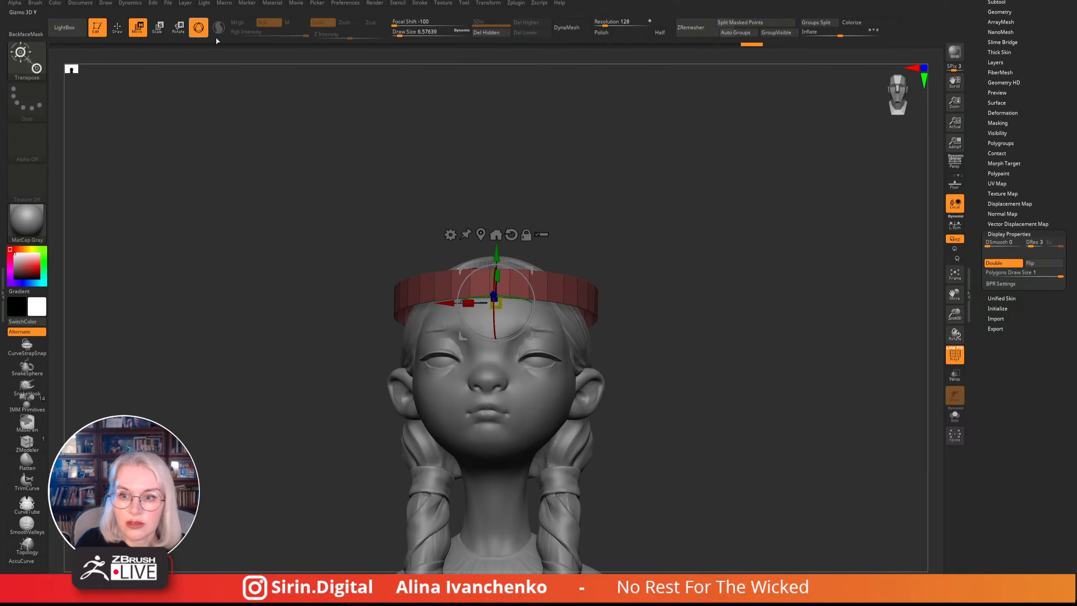
pyautogui.moveTo(627, 163); pyautogui.dragTo(763, 203)
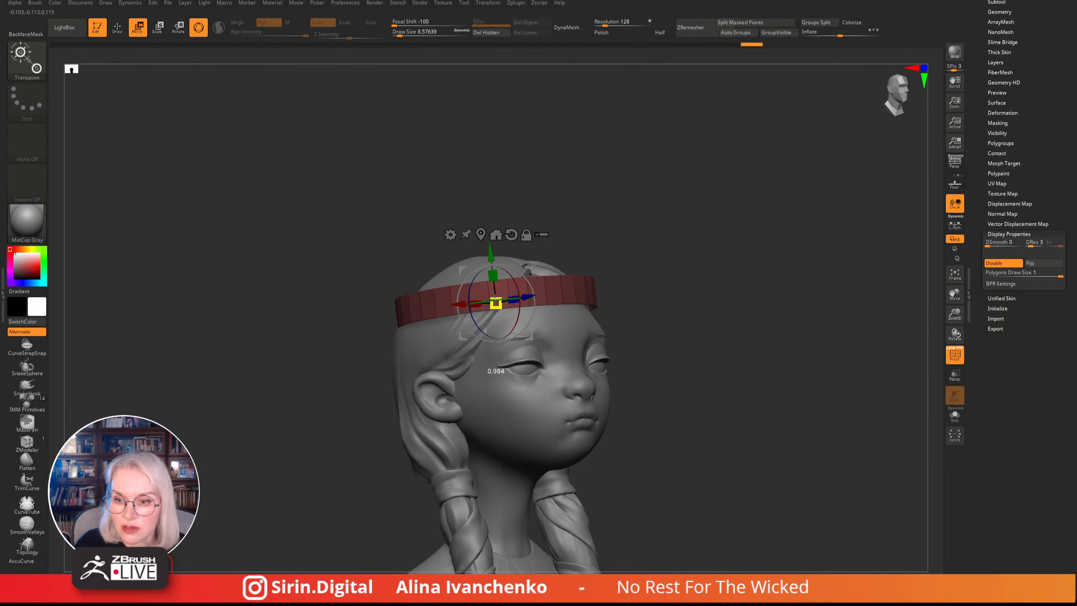
pyautogui.moveTo(628, 216); pyautogui.dragTo(674, 253)
pyautogui.keyDown('alt'); pyautogui.moveTo(830, 316); pyautogui.dragTo(819, 213); pyautogui.keyUp('alt')
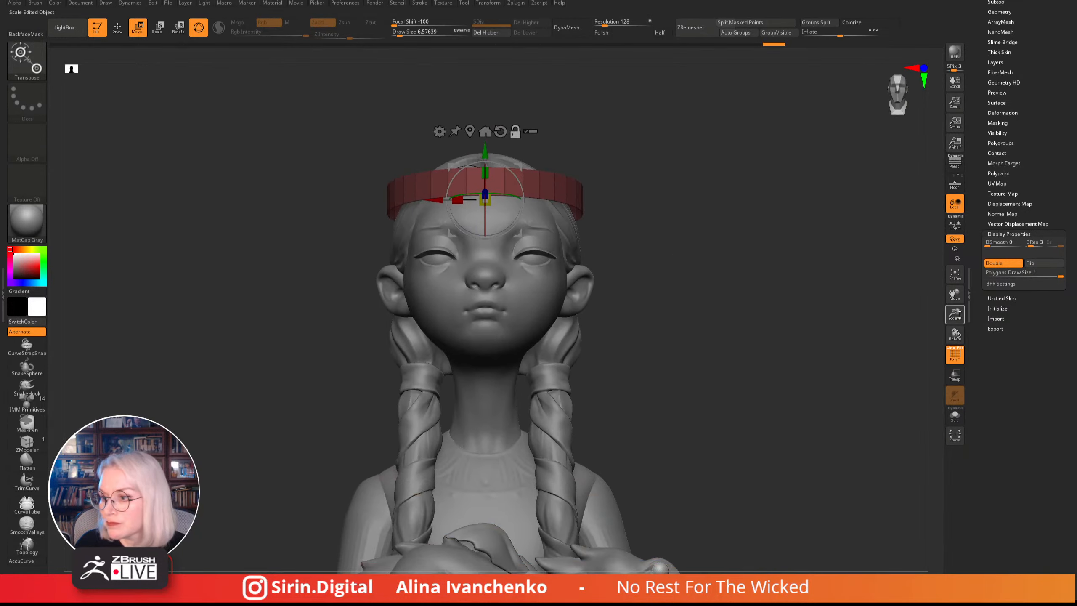
# - Fit the headband to the sides and back of the girl's head using the Move brush at a draw size of about 62
pyautogui.moveTo(958, 314); pyautogui.dragTo(867, 263)
pyautogui.moveTo(615, 210)
pyautogui.keyDown('alt'); pyautogui.mouseDown()
pyautogui.moveTo(620, 305)
pyautogui.moveTo(627, 231)
pyautogui.moveTo(615, 236)
pyautogui.moveTo(656, 243)
pyautogui.moveTo(598, 262)
pyautogui.moveTo(623, 373)
pyautogui.moveTo(625, 294)
pyautogui.moveTo(642, 258)
pyautogui.moveTo(579, 243)
pyautogui.mouseUp(); pyautogui.keyUp('alt')
pyautogui.press('q')
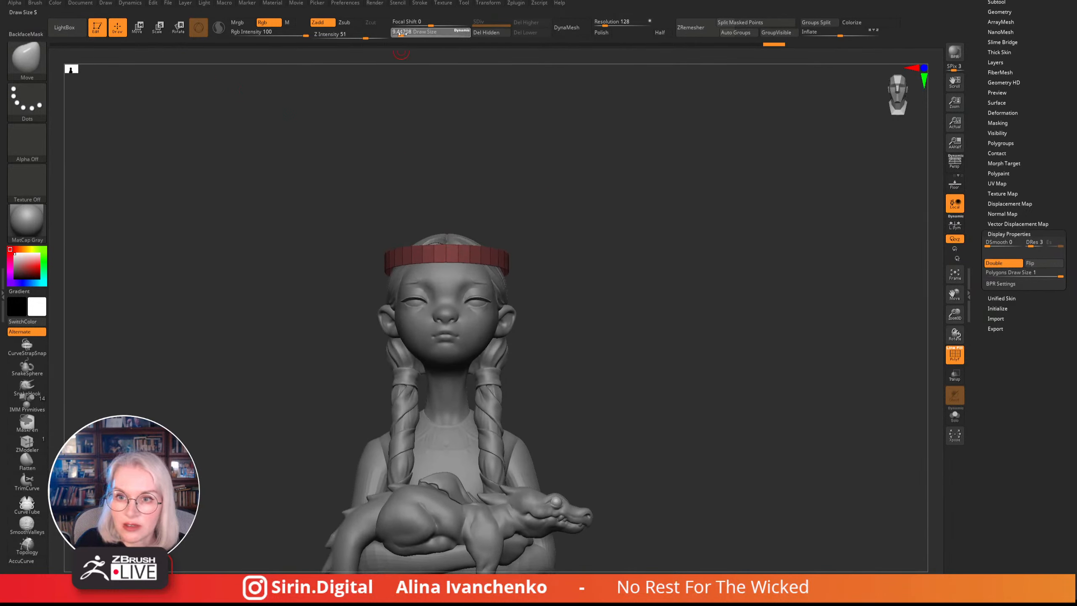
pyautogui.moveTo(399, 34); pyautogui.dragTo(413, 35)
pyautogui.moveTo(631, 211)
pyautogui.mouseDown()
pyautogui.moveTo(606, 279)
pyautogui.moveTo(584, 233)
pyautogui.moveTo(514, 252)
pyautogui.mouseUp()
pyautogui.moveTo(574, 193); pyautogui.dragTo(539, 189)
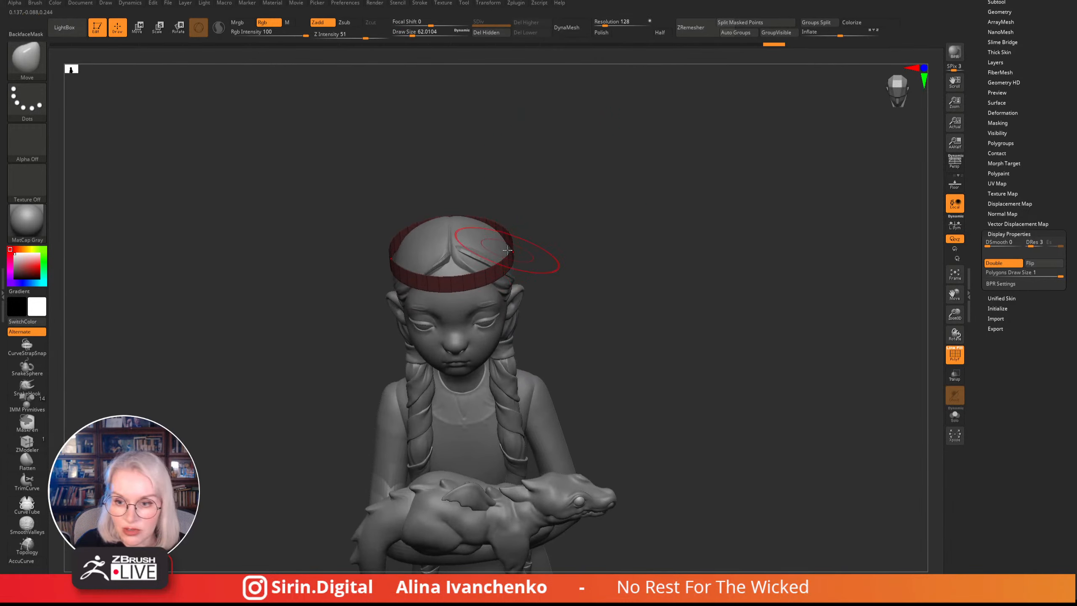
pyautogui.moveTo(523, 234); pyautogui.dragTo(638, 205)
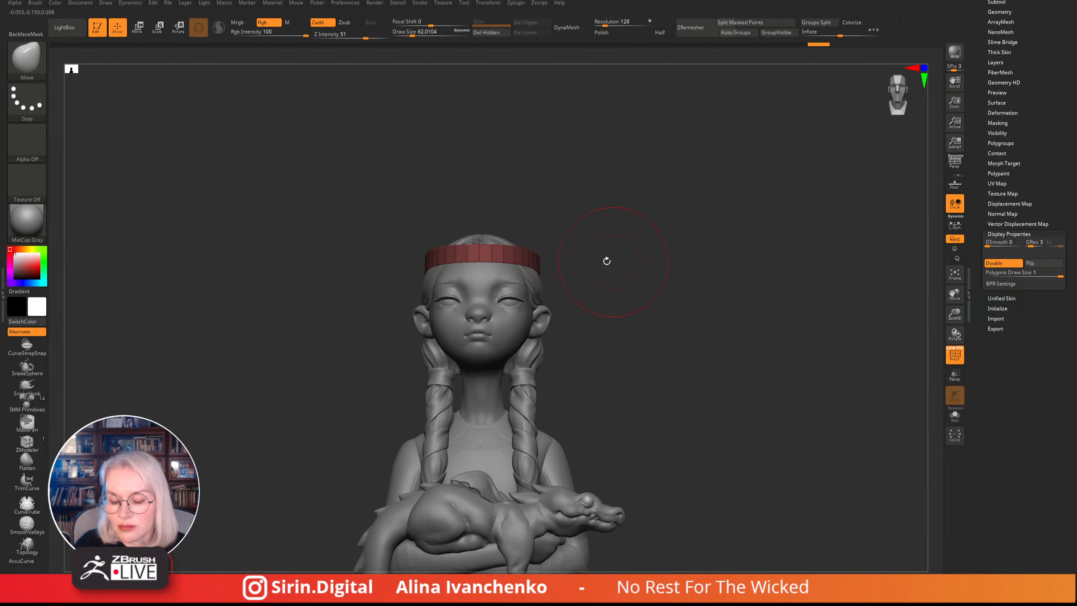
pyautogui.moveTo(605, 260); pyautogui.dragTo(537, 285)
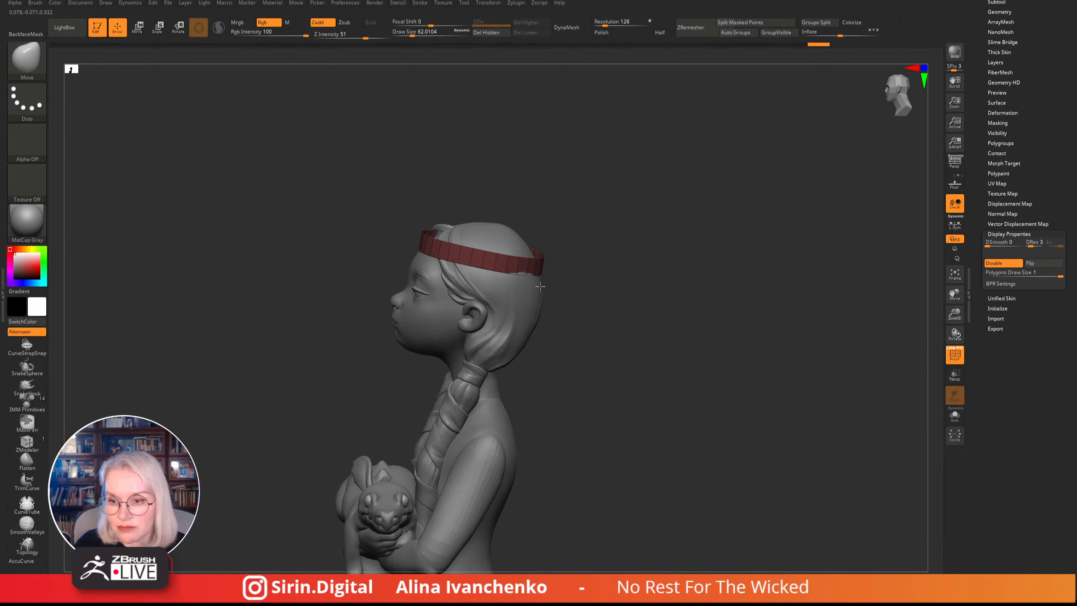
pyautogui.moveTo(596, 232); pyautogui.dragTo(592, 235)
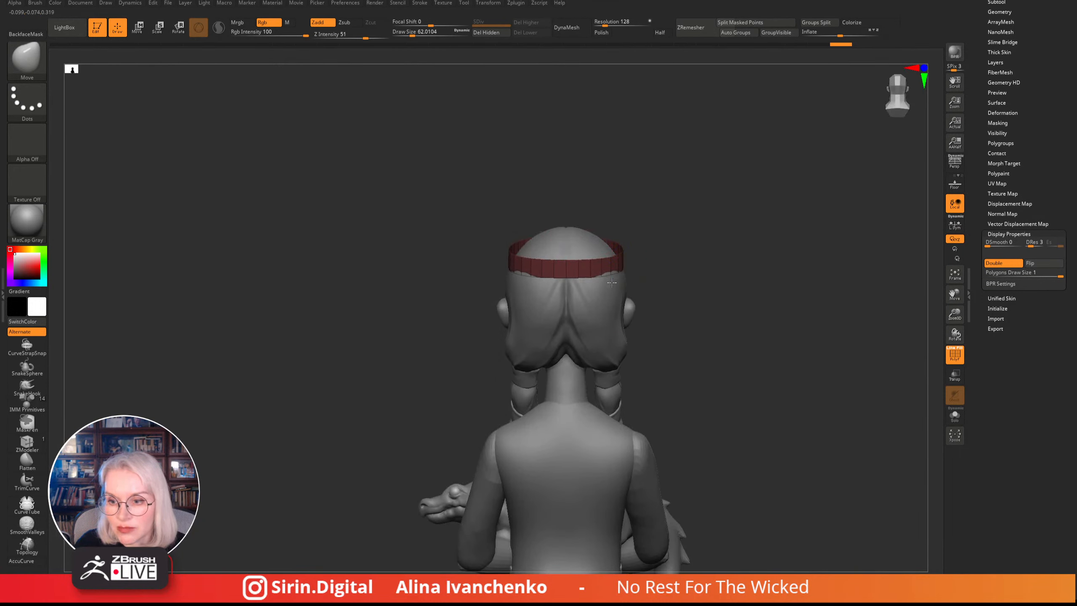
pyautogui.moveTo(612, 282)
pyautogui.mouseDown()
pyautogui.moveTo(688, 236)
pyautogui.moveTo(642, 250)
pyautogui.moveTo(686, 255)
pyautogui.moveTo(597, 258)
pyautogui.mouseUp()
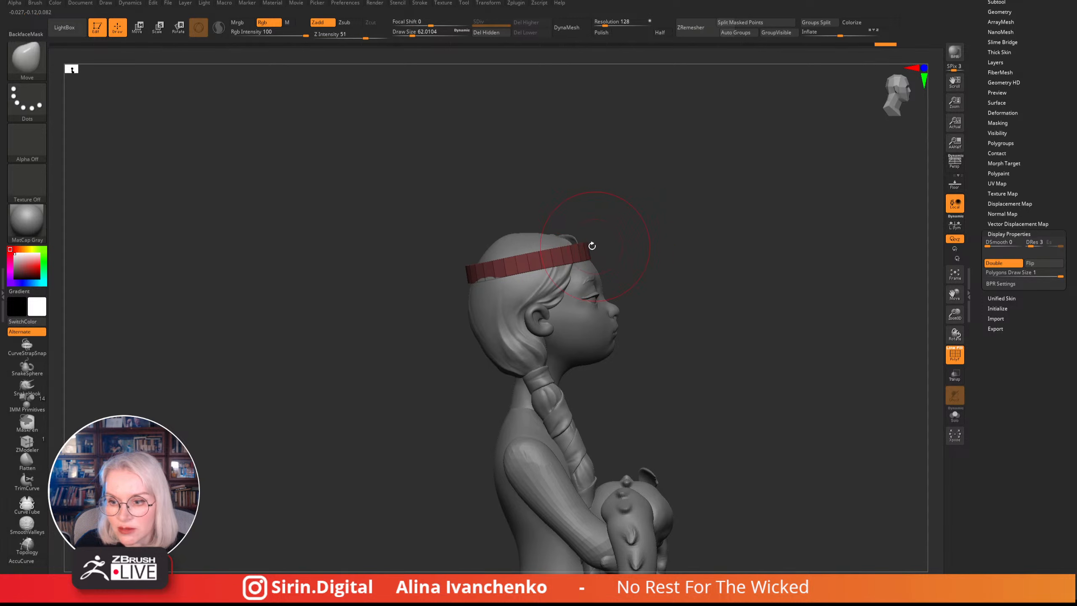
# - Tilt the headband by about 4 degrees and reshape its profile with the Move brush at a draw size of about 101
pyautogui.click(178, 27)
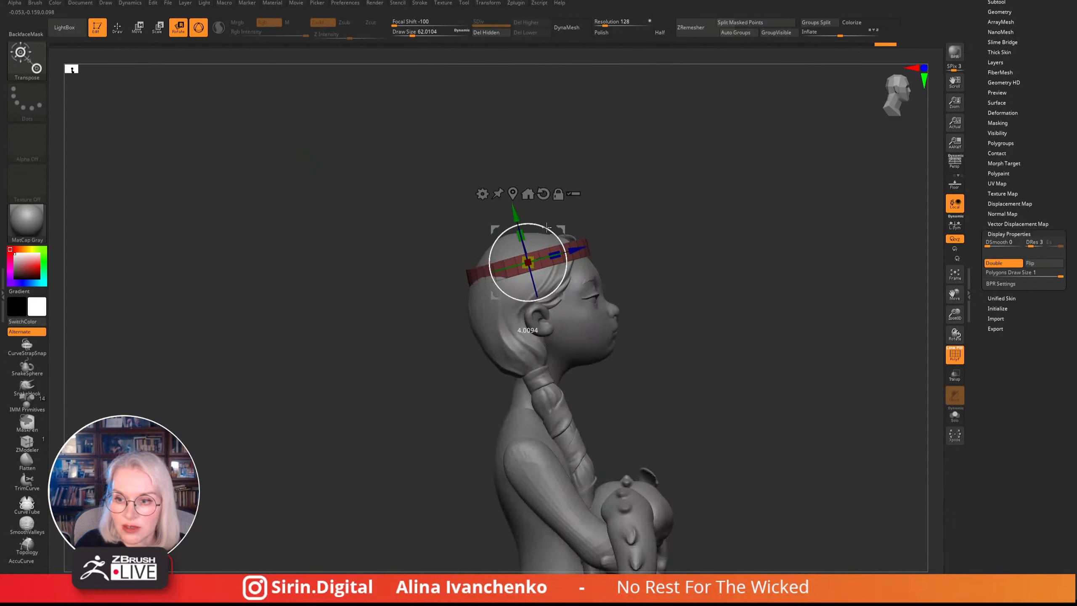
pyautogui.press('q')
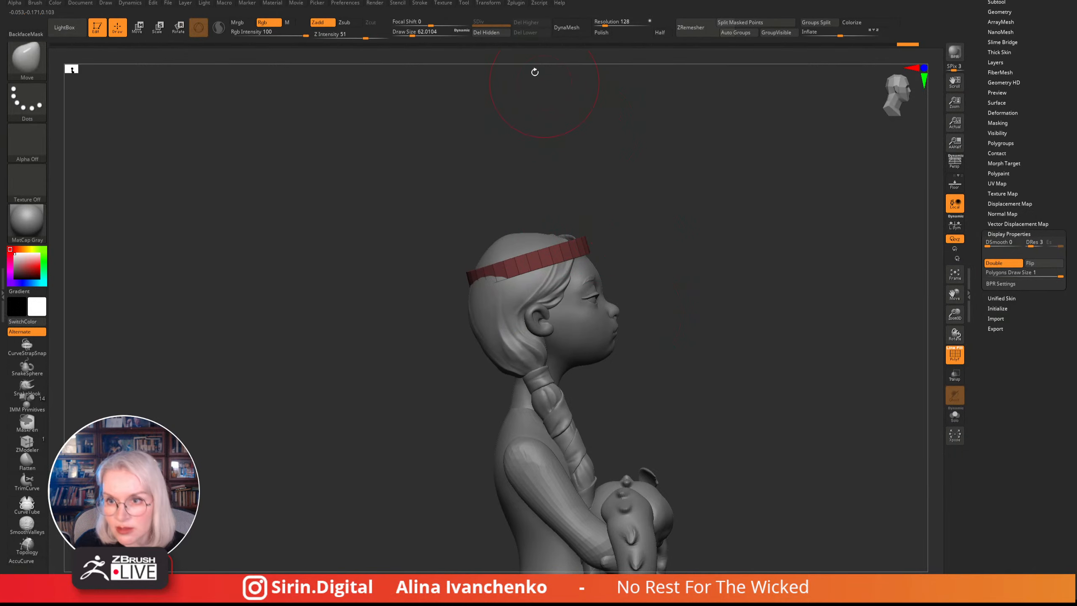
pyautogui.moveTo(413, 34); pyautogui.dragTo(417, 34)
pyautogui.keyDown('alt'); pyautogui.moveTo(679, 197); pyautogui.dragTo(672, 199); pyautogui.keyUp('alt')
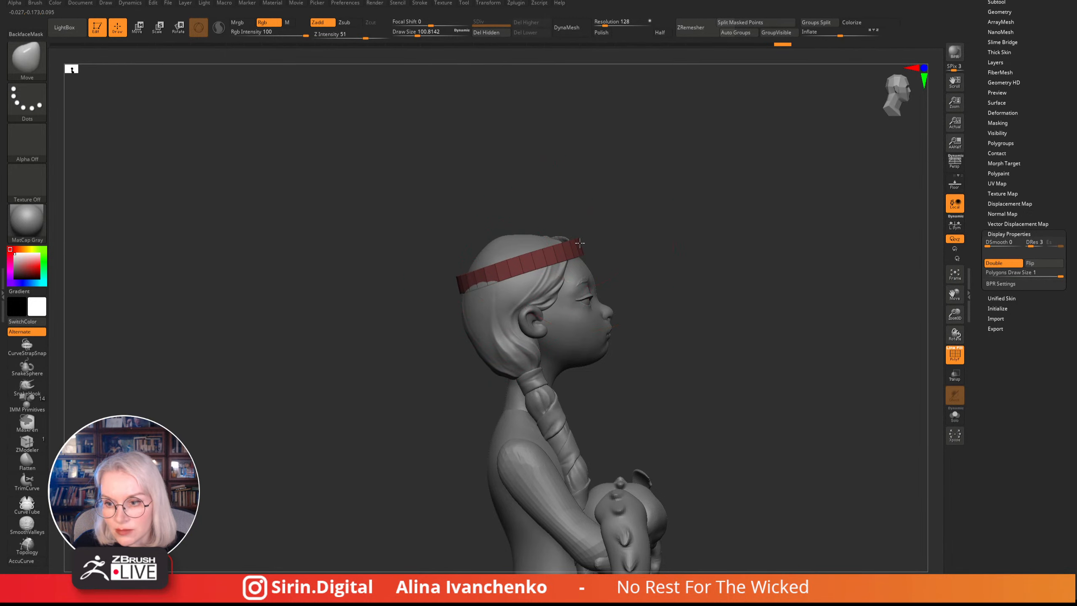
pyautogui.moveTo(721, 233)
pyautogui.keyDown('shift'); pyautogui.mouseDown()
pyautogui.moveTo(644, 241)
pyautogui.moveTo(648, 227)
pyautogui.moveTo(683, 271)
pyautogui.moveTo(629, 251)
pyautogui.moveTo(559, 259)
pyautogui.mouseUp(); pyautogui.keyUp('shift')
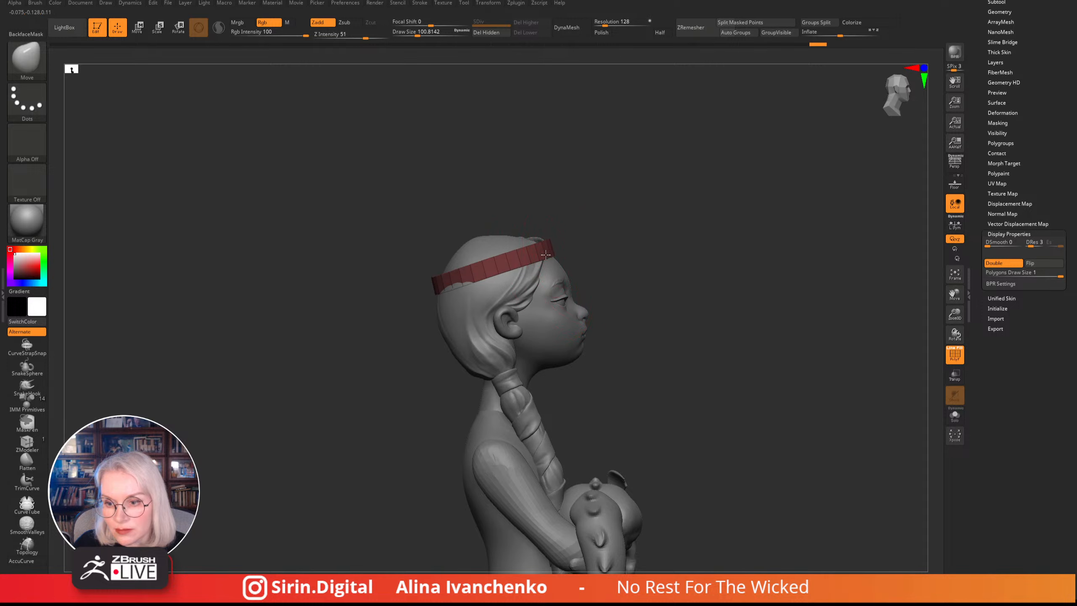
pyautogui.moveTo(612, 233)
pyautogui.mouseDown()
pyautogui.moveTo(584, 186)
pyautogui.moveTo(604, 208)
pyautogui.moveTo(590, 216)
pyautogui.mouseUp()
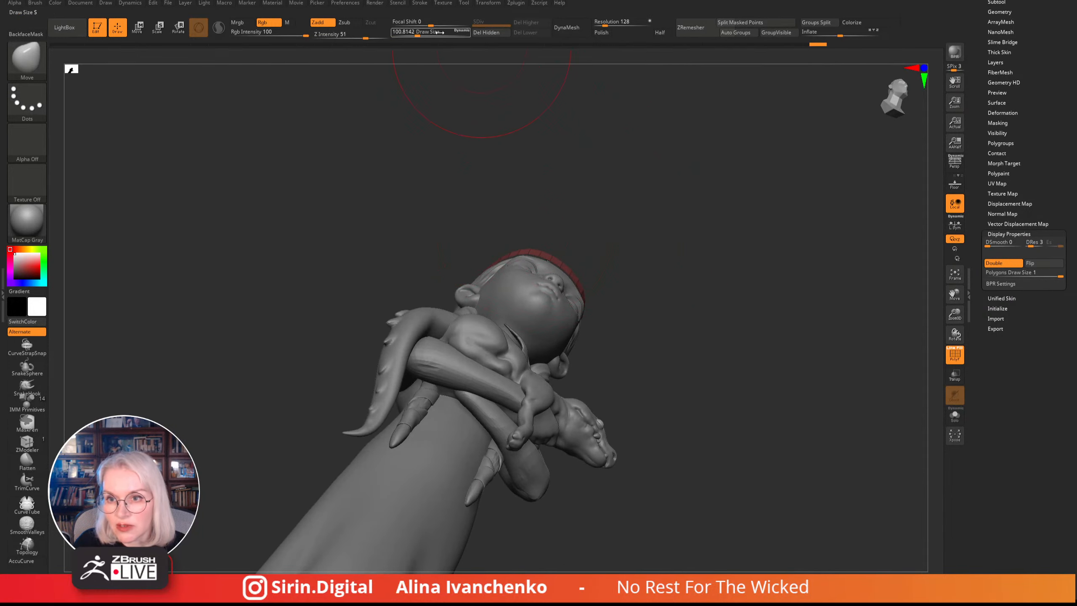
# - Pull the headband closer around the front and sides of the hair with the Move brush at a draw size of about 44
pyautogui.moveTo(440, 32); pyautogui.dragTo(410, 32)
pyautogui.moveTo(954, 314)
pyautogui.mouseDown()
pyautogui.moveTo(844, 334)
pyautogui.moveTo(582, 206)
pyautogui.moveTo(440, 239)
pyautogui.moveTo(585, 281)
pyautogui.moveTo(632, 185)
pyautogui.moveTo(769, 178)
pyautogui.moveTo(644, 209)
pyautogui.moveTo(642, 236)
pyautogui.moveTo(563, 288)
pyautogui.mouseUp()
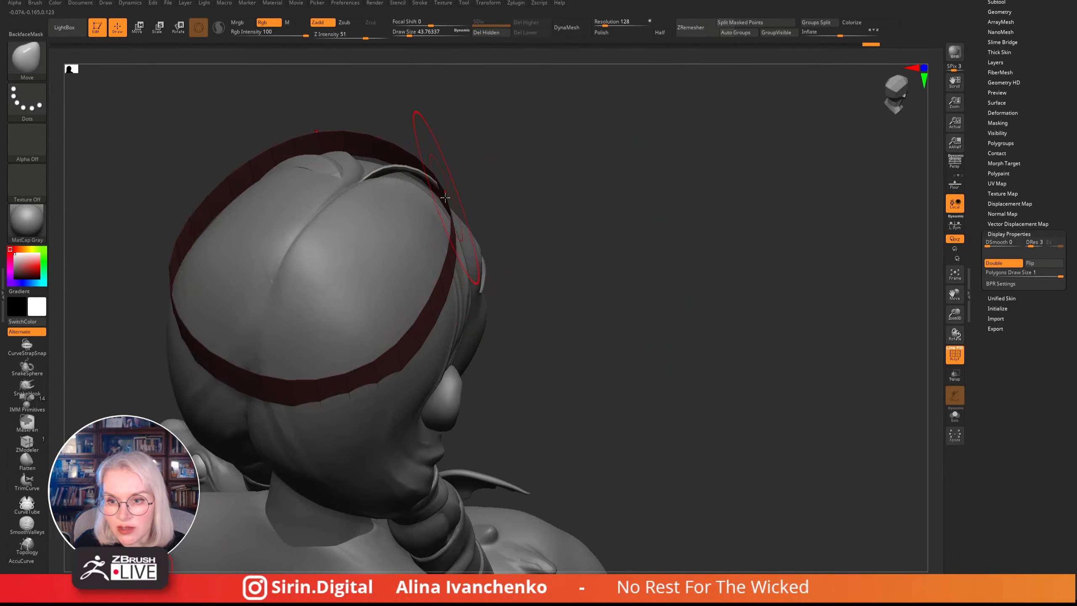
pyautogui.moveTo(626, 226); pyautogui.dragTo(571, 211)
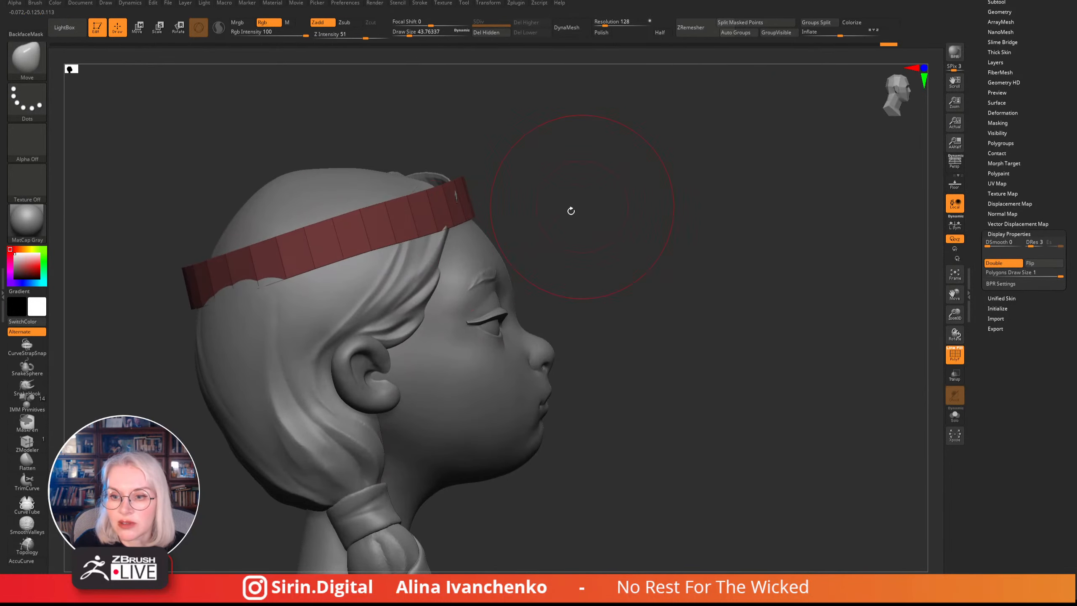
pyautogui.moveTo(507, 197)
pyautogui.mouseDown()
pyautogui.moveTo(517, 284)
pyautogui.moveTo(517, 197)
pyautogui.moveTo(559, 192)
pyautogui.moveTo(516, 202)
pyautogui.mouseUp()
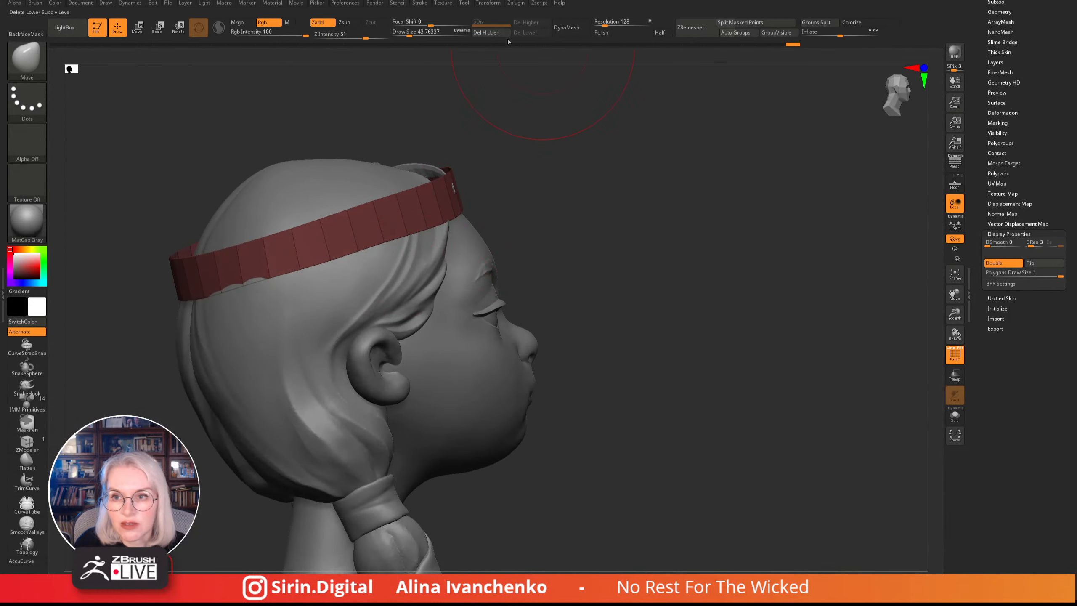
# - Refine the headband's edge along the side of the head with the Move brush at draw sizes of about 18 and 31
pyautogui.moveTo(408, 34); pyautogui.dragTo(404, 35)
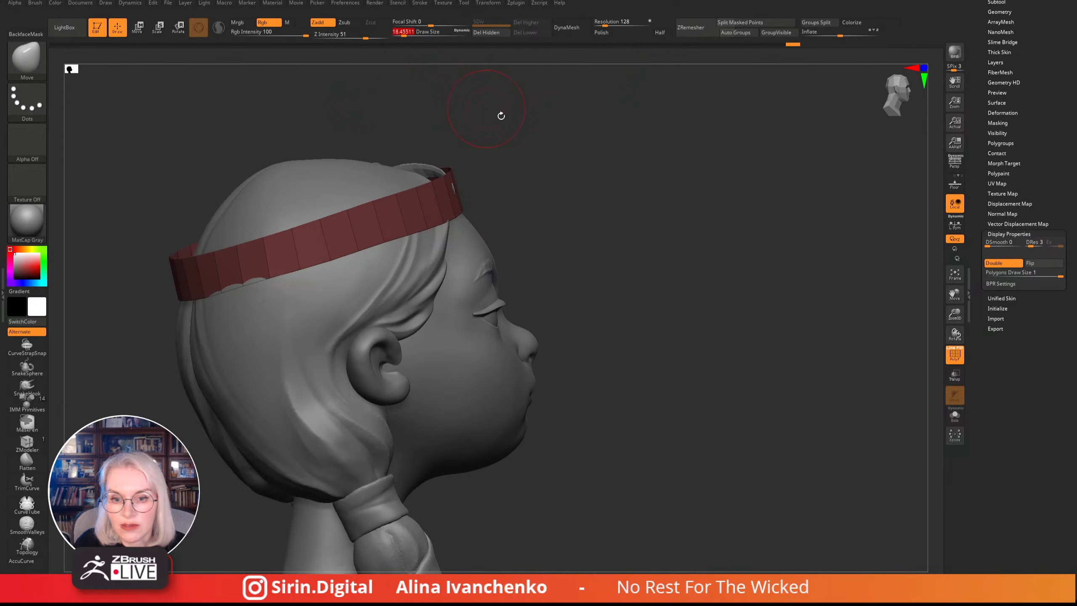
pyautogui.moveTo(501, 115); pyautogui.dragTo(519, 169)
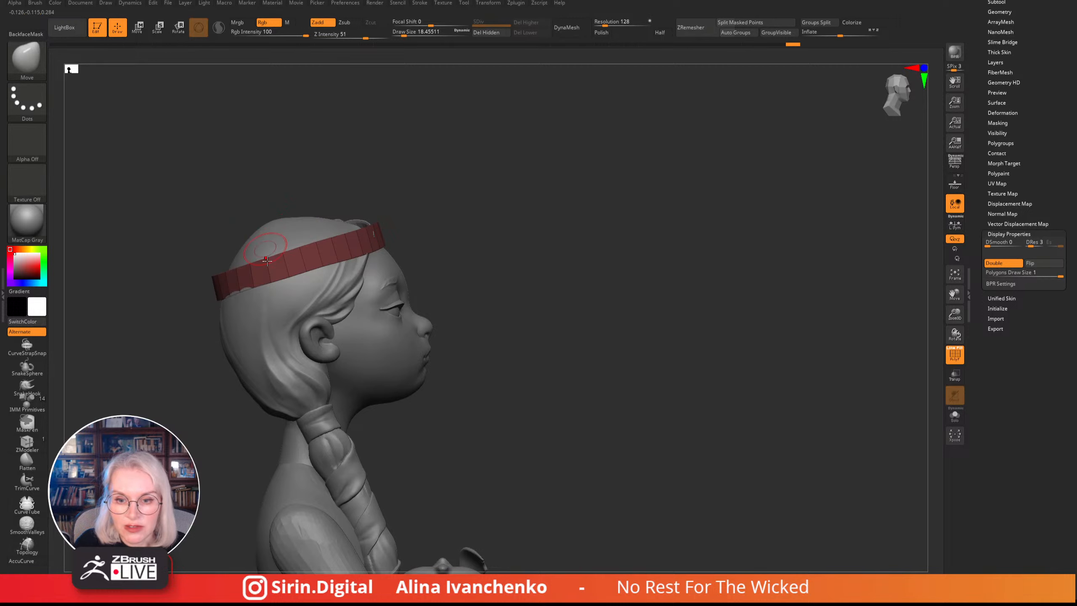
pyautogui.click(407, 34)
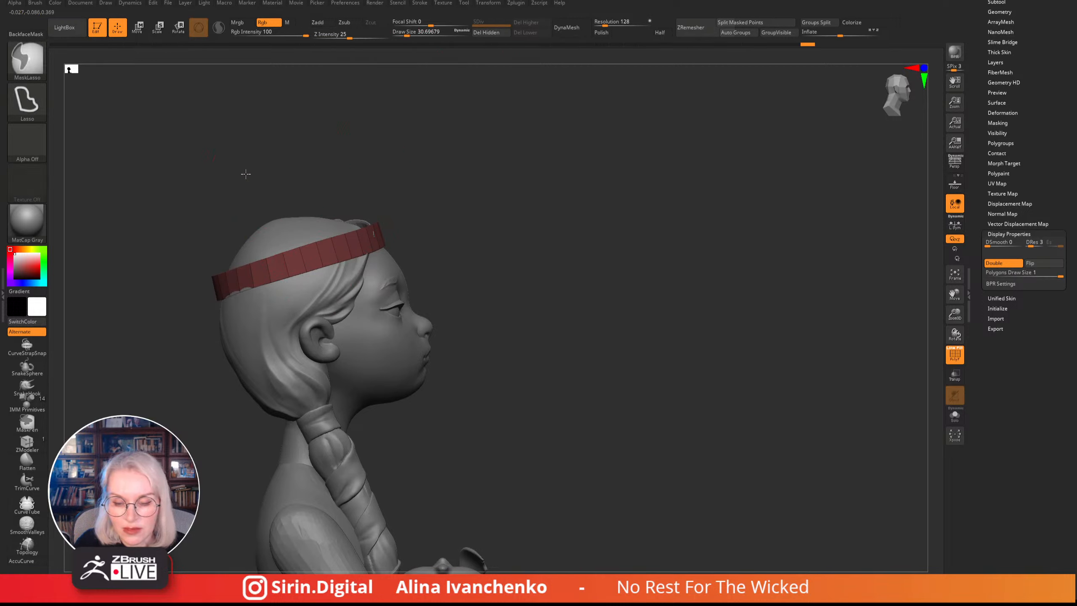
# - Adjust the headband's placement on the girl's head from the side with the Move gizmo
pyautogui.moveTo(254, 171)
pyautogui.keyDown('ctrl'); pyautogui.mouseDown()
pyautogui.moveTo(193, 286)
pyautogui.moveTo(439, 184)
pyautogui.mouseUp(); pyautogui.keyUp('ctrl')
pyautogui.moveTo(351, 164)
pyautogui.keyDown('ctrl'); pyautogui.mouseDown()
pyautogui.moveTo(158, 304)
pyautogui.moveTo(431, 208)
pyautogui.moveTo(453, 190)
pyautogui.moveTo(541, 186)
pyautogui.moveTo(420, 190)
pyautogui.moveTo(499, 169)
pyautogui.mouseUp(); pyautogui.keyUp('ctrl')
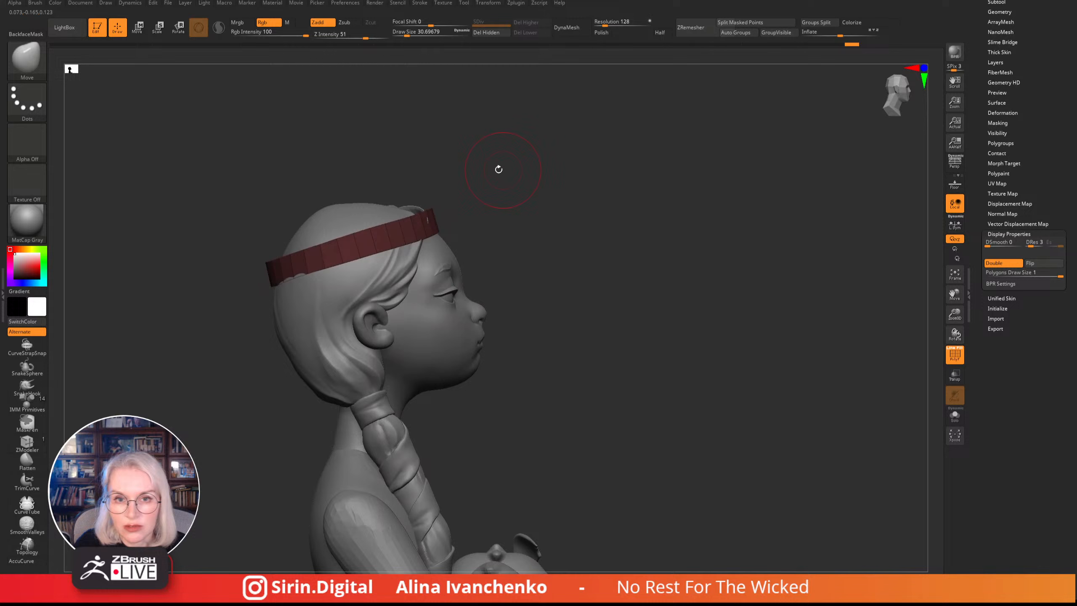
pyautogui.click(138, 34)
pyautogui.moveTo(394, 212); pyautogui.dragTo(390, 212)
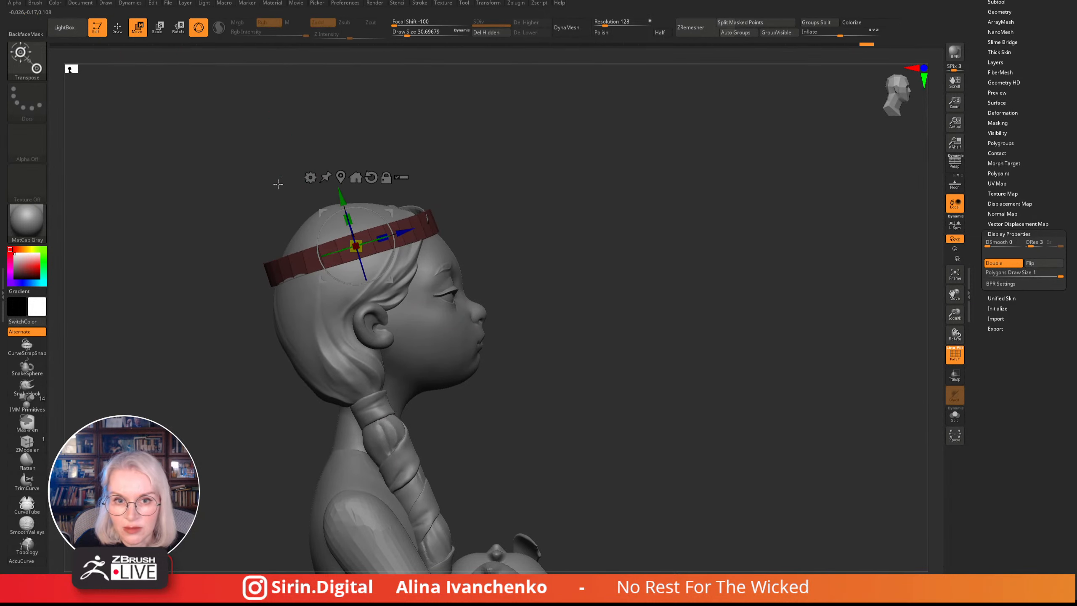
pyautogui.click(118, 26)
pyautogui.moveTo(552, 195)
pyautogui.mouseDown()
pyautogui.moveTo(544, 188)
pyautogui.moveTo(575, 222)
pyautogui.moveTo(563, 280)
pyautogui.mouseUp()
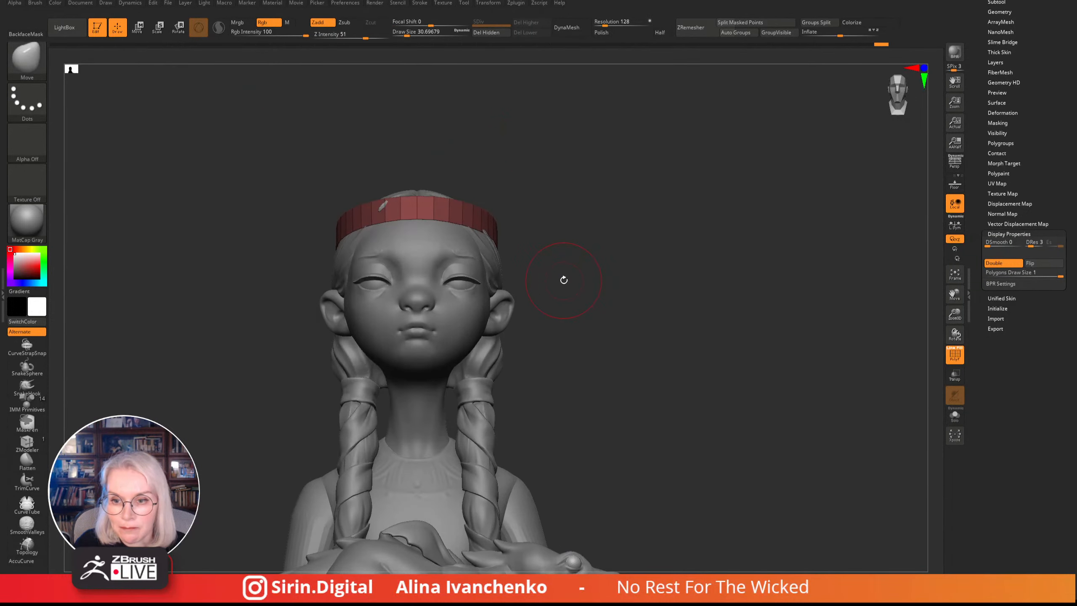
# - Hide the polyframe and scale the headband's height by about 0.80 with the gizmo
pyautogui.click(954, 355)
pyautogui.moveTo(955, 314); pyautogui.dragTo(882, 255)
pyautogui.moveTo(563, 207); pyautogui.dragTo(288, 185)
pyautogui.click(157, 28)
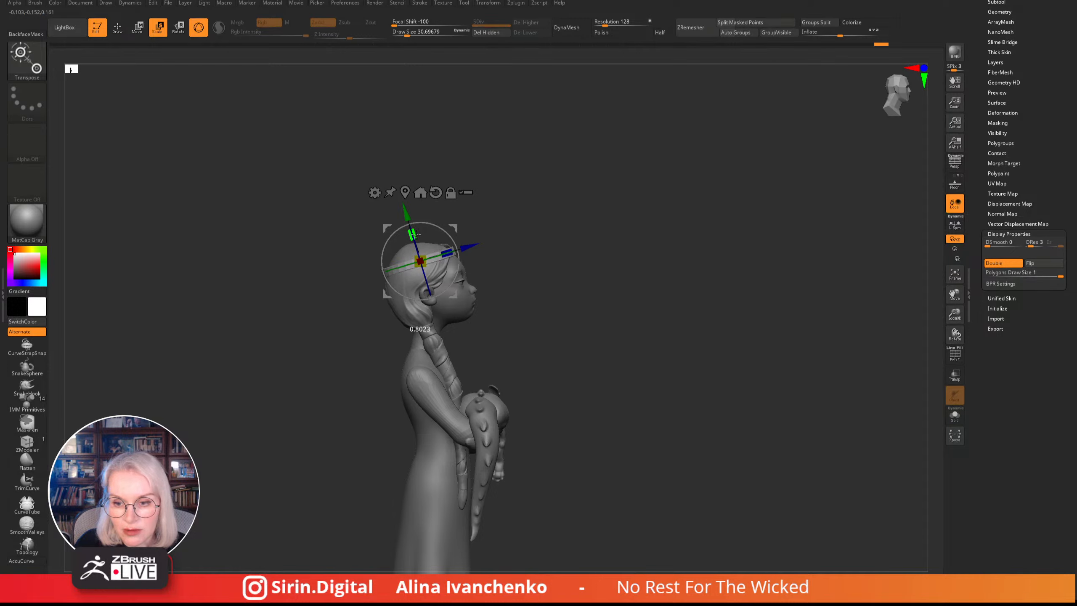
pyautogui.moveTo(415, 234); pyautogui.dragTo(405, 213)
pyautogui.keyDown('shift'); pyautogui.moveTo(475, 225); pyautogui.dragTo(473, 258); pyautogui.keyUp('shift')
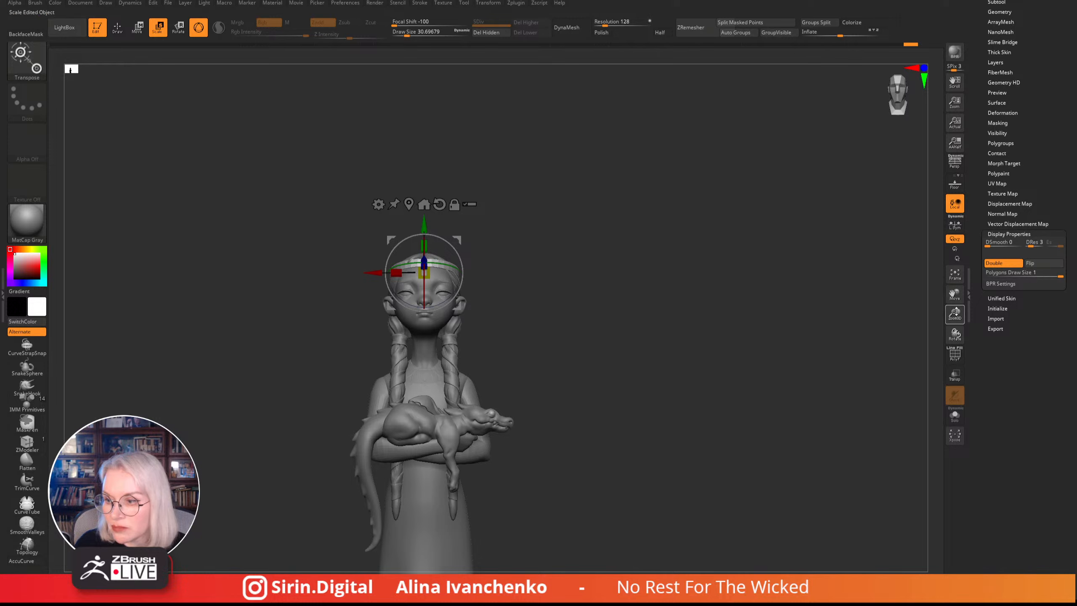
# - Scale the whole headband uniformly by about 1.01 with the gizmo
pyautogui.moveTo(956, 312); pyautogui.dragTo(845, 366)
pyautogui.moveTo(555, 231); pyautogui.dragTo(589, 250)
pyautogui.moveTo(463, 254); pyautogui.dragTo(455, 245)
pyautogui.keyDown('shift'); pyautogui.moveTo(515, 209); pyautogui.dragTo(535, 232); pyautogui.keyUp('shift')
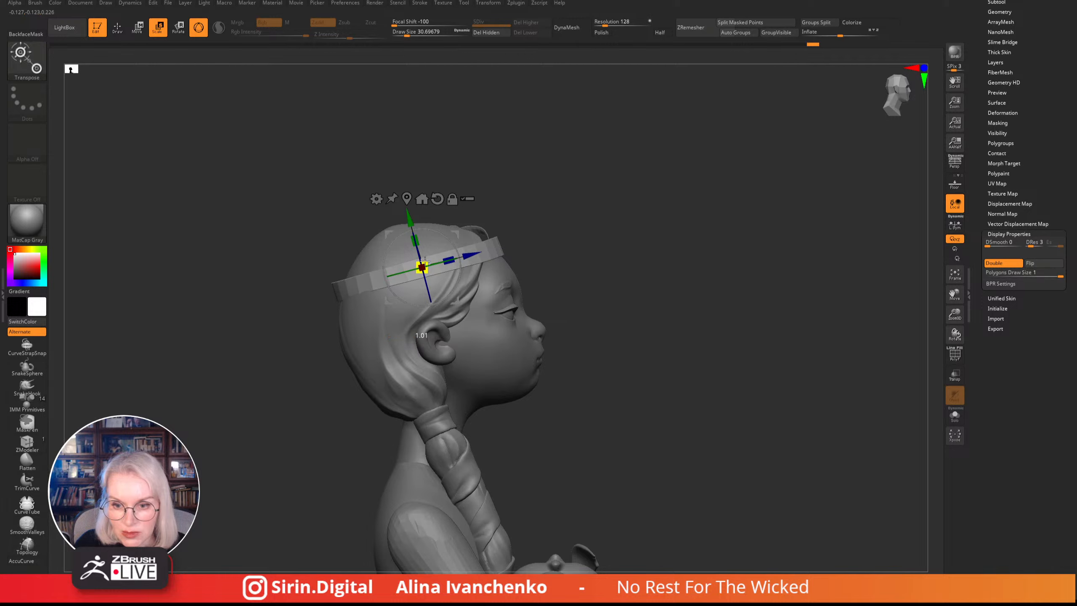
pyautogui.keyDown('shift'); pyautogui.moveTo(504, 221); pyautogui.dragTo(554, 225); pyautogui.keyUp('shift')
# - Fit the headband around the back and sides of the head with the Move brush at a draw size of about 59
pyautogui.press('q')
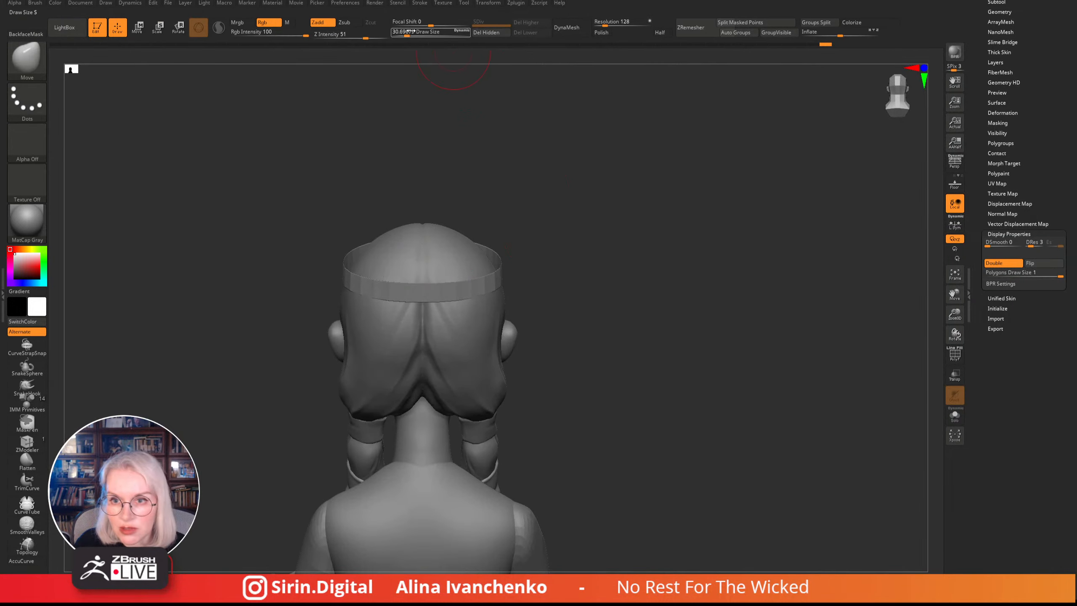
pyautogui.moveTo(410, 32); pyautogui.dragTo(416, 32)
pyautogui.keyDown('alt'); pyautogui.moveTo(577, 214); pyautogui.dragTo(588, 180); pyautogui.keyUp('alt')
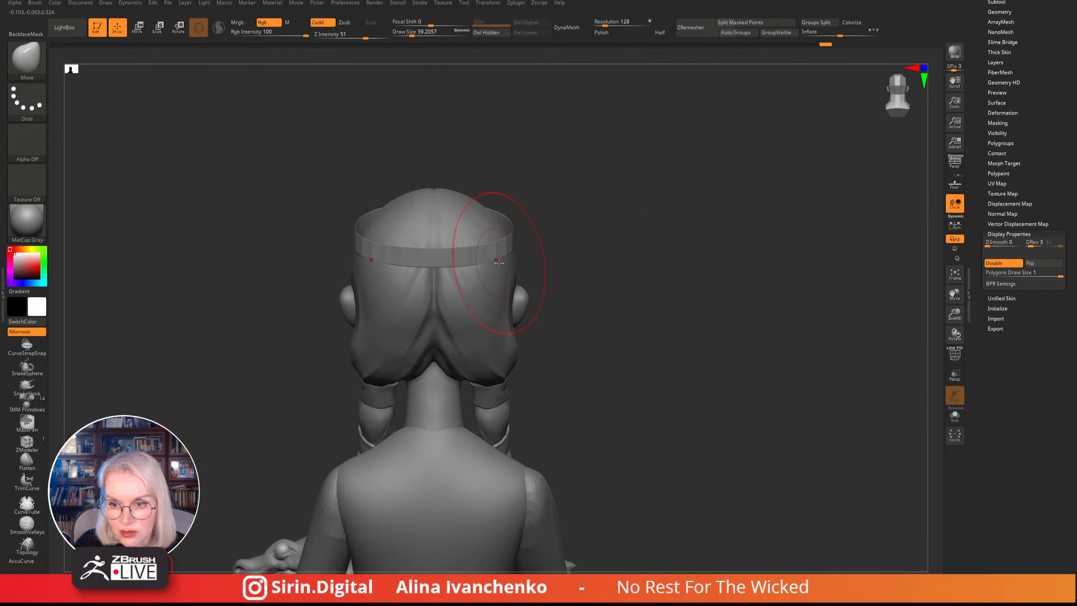
pyautogui.keyDown('shift'); pyautogui.moveTo(589, 231); pyautogui.dragTo(535, 237); pyautogui.keyUp('shift')
pyautogui.keyDown('alt'); pyautogui.moveTo(692, 158); pyautogui.dragTo(523, 198); pyautogui.keyUp('alt')
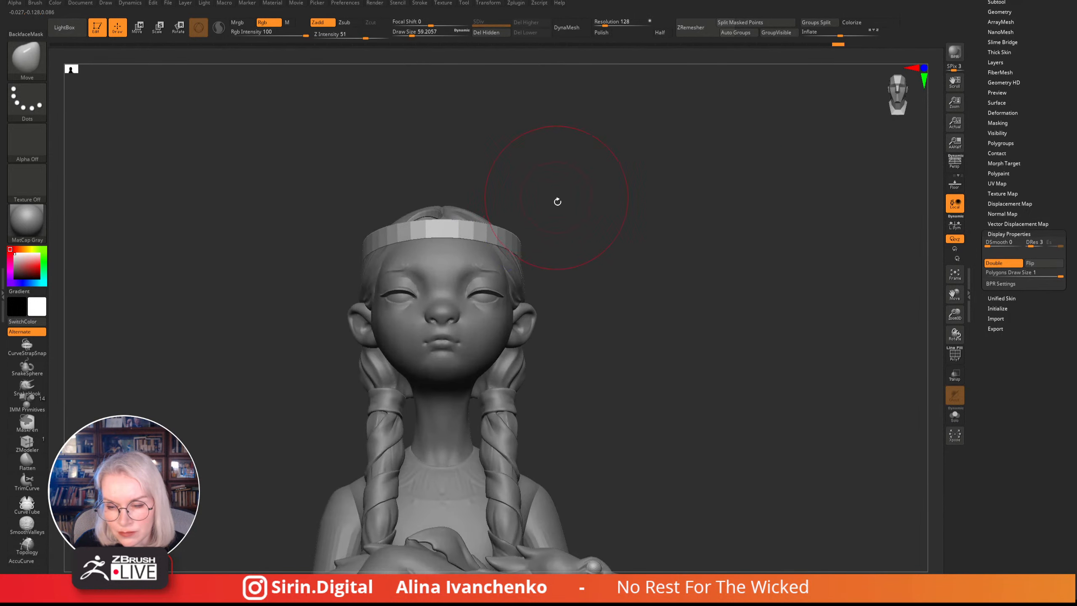
pyautogui.press('shift')
pyautogui.moveTo(572, 221)
pyautogui.mouseDown()
pyautogui.moveTo(577, 251)
pyautogui.moveTo(556, 247)
pyautogui.mouseUp()
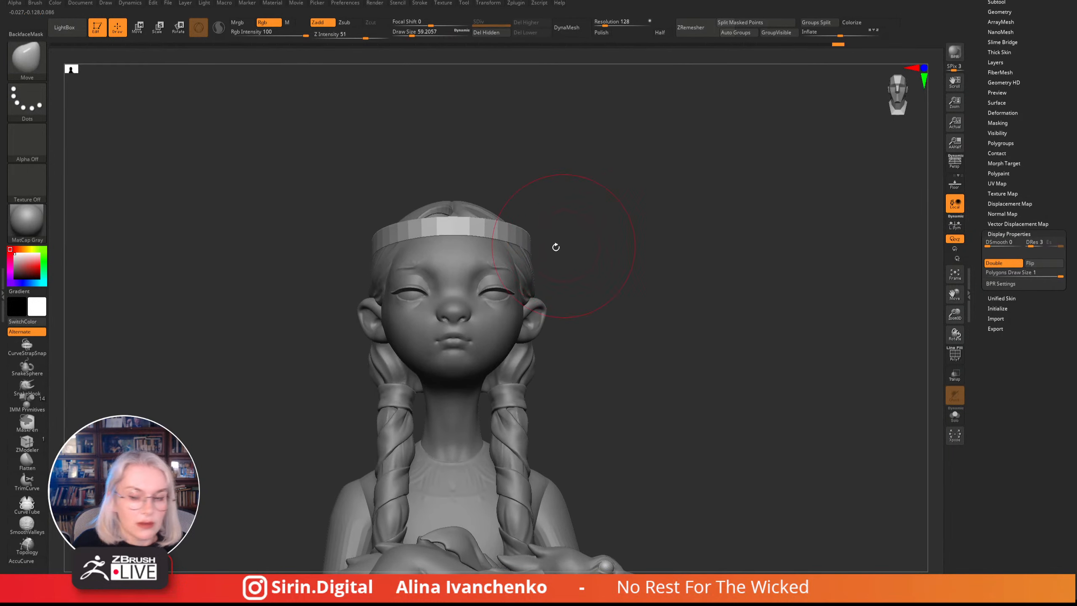
# - Scale the headband's height by about 0.85 with the gizmo and fine-tune its vertical position
pyautogui.click(143, 33)
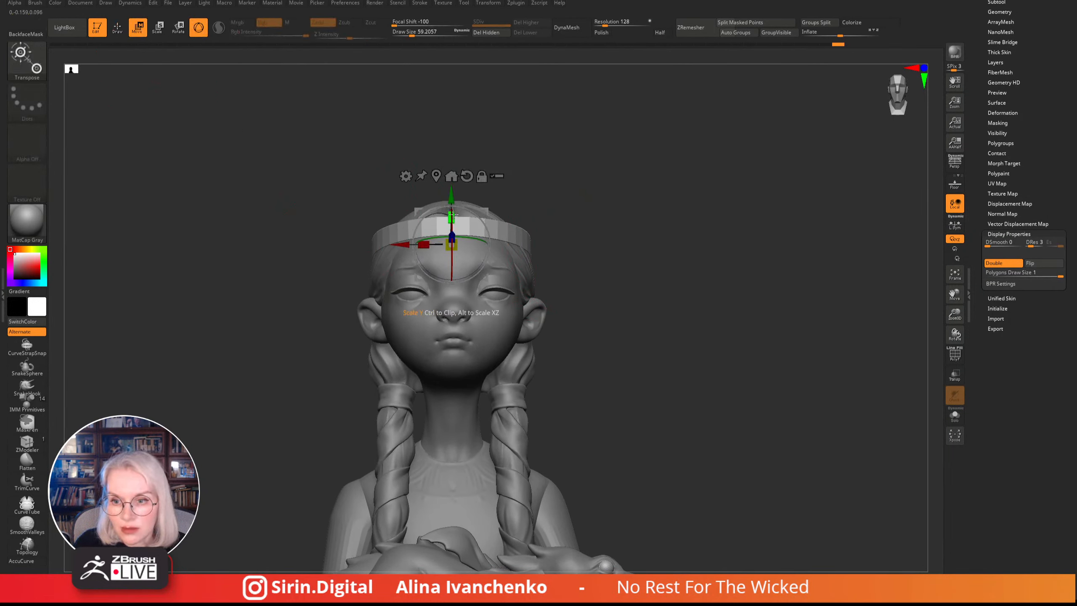
pyautogui.moveTo(528, 192); pyautogui.dragTo(591, 198)
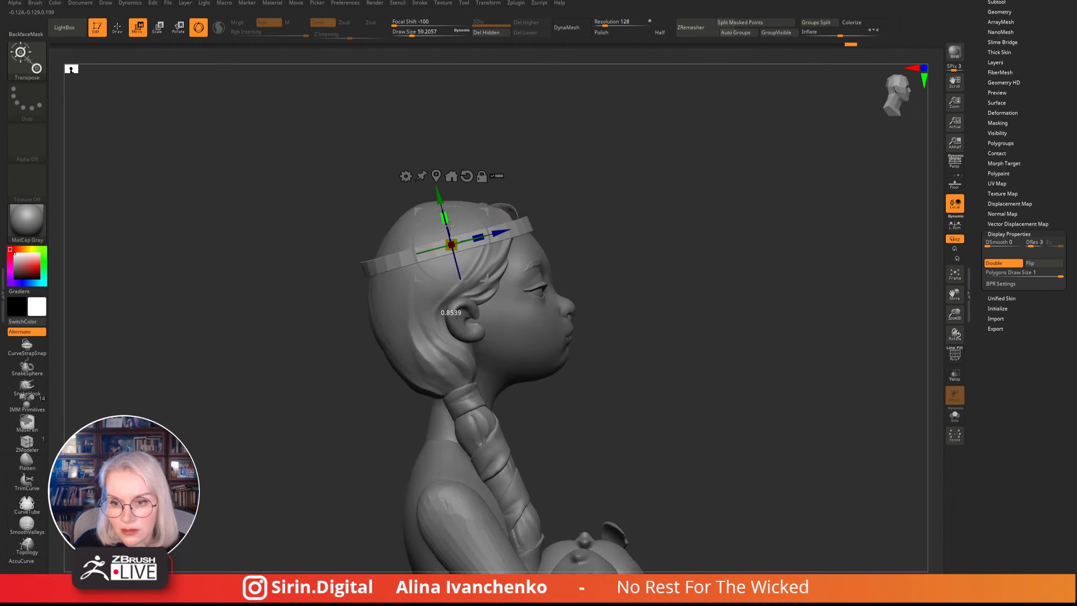
pyautogui.moveTo(443, 196); pyautogui.dragTo(444, 199)
pyautogui.moveTo(581, 171); pyautogui.dragTo(520, 181)
pyautogui.press('q')
# - Thicken the headband by extruding all its polygons outward with the ZModeler brush
pyautogui.moveTo(664, 210)
pyautogui.mouseDown()
pyautogui.moveTo(639, 229)
pyautogui.moveTo(644, 276)
pyautogui.moveTo(640, 243)
pyautogui.moveTo(632, 267)
pyautogui.moveTo(589, 236)
pyautogui.moveTo(796, 257)
pyautogui.mouseUp()
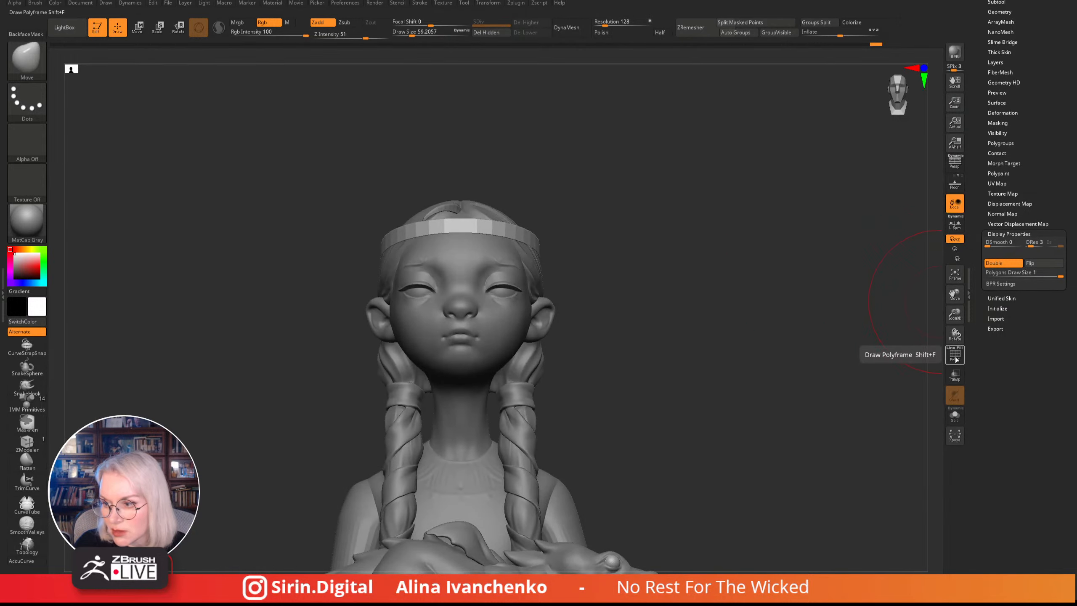
pyautogui.moveTo(955, 318); pyautogui.dragTo(955, 356)
pyautogui.keyDown('alt'); pyautogui.moveTo(726, 249); pyautogui.dragTo(652, 251); pyautogui.keyUp('alt')
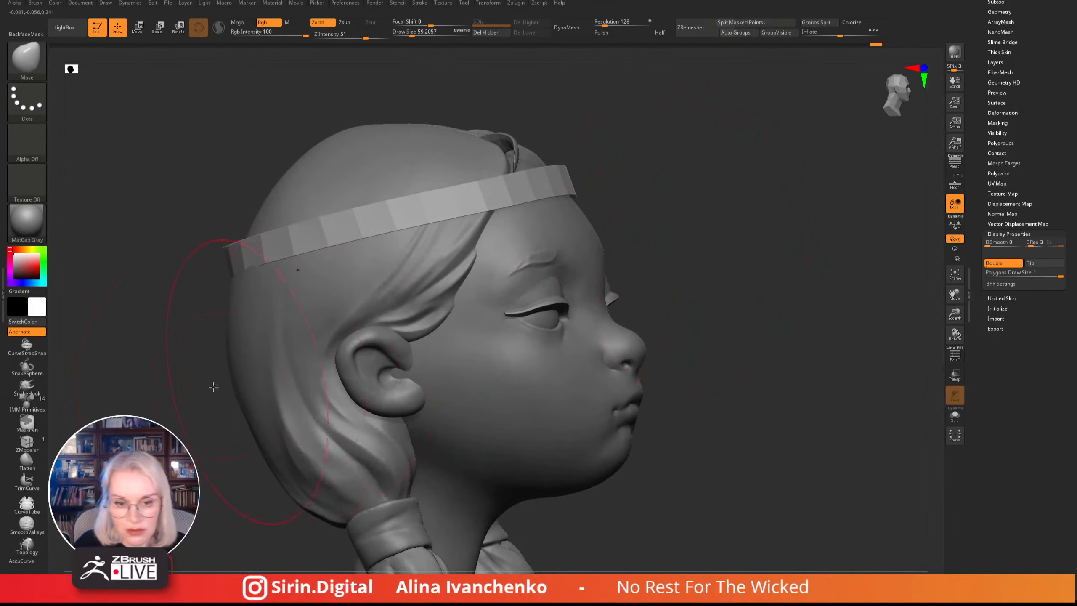
pyautogui.click(27, 444)
pyautogui.moveTo(706, 138)
pyautogui.mouseDown()
pyautogui.moveTo(666, 132)
pyautogui.moveTo(663, 106)
pyautogui.moveTo(596, 136)
pyautogui.moveTo(591, 173)
pyautogui.moveTo(630, 216)
pyautogui.moveTo(637, 202)
pyautogui.moveTo(607, 163)
pyautogui.moveTo(653, 159)
pyautogui.moveTo(589, 163)
pyautogui.moveTo(589, 181)
pyautogui.moveTo(561, 186)
pyautogui.mouseUp()
pyautogui.press('space')
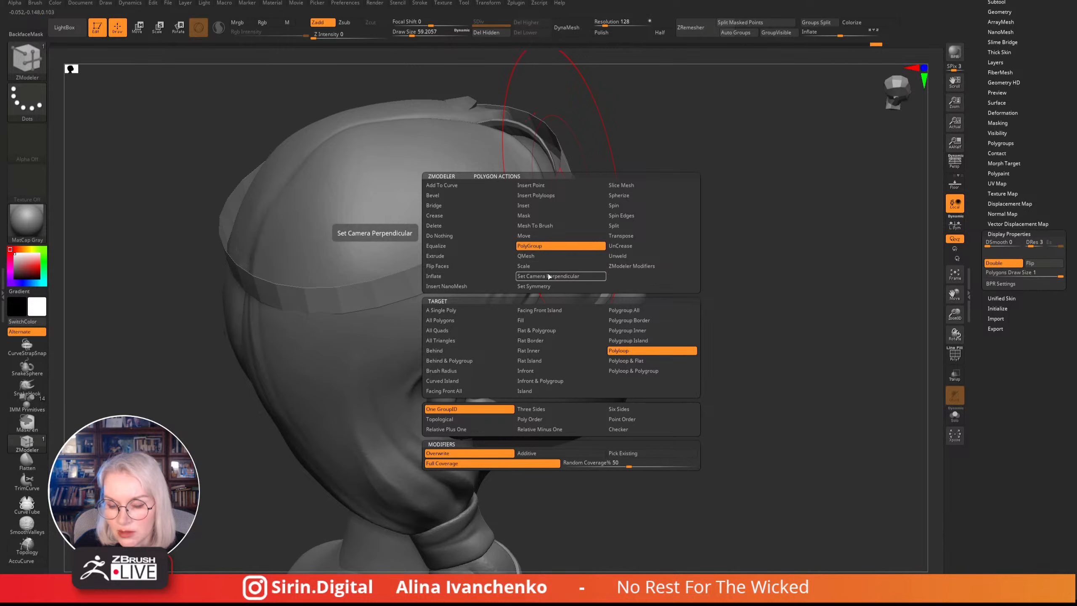
pyautogui.click(453, 255)
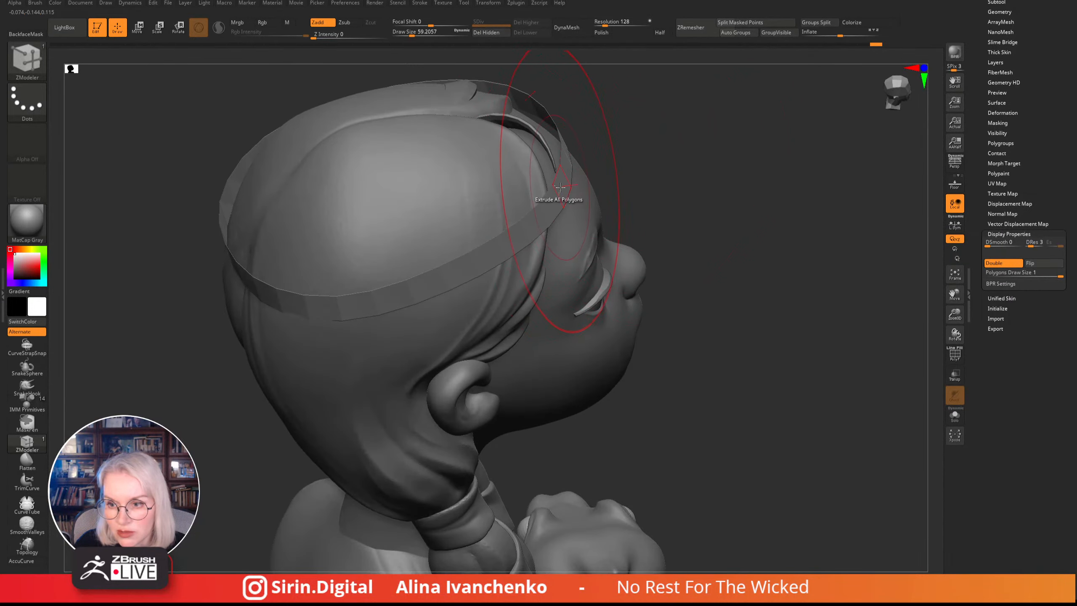
pyautogui.moveTo(551, 182); pyautogui.dragTo(567, 187)
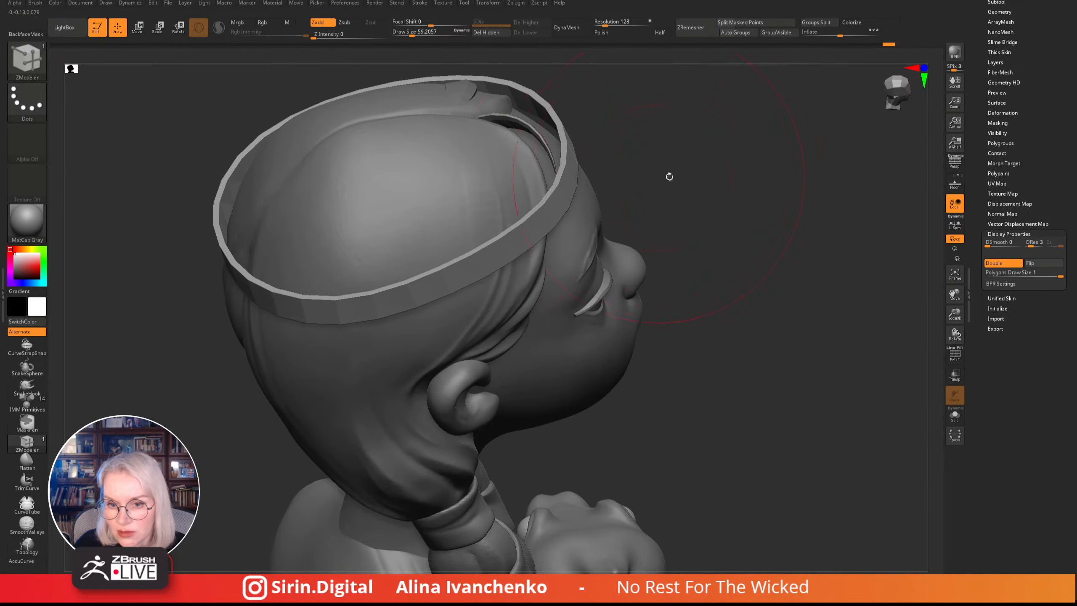
# - Mask part of the headband with a lasso and raise its front upper edge with the Move gizmo
pyautogui.moveTo(668, 176); pyautogui.dragTo(779, 156)
pyautogui.keyDown('alt'); pyautogui.moveTo(702, 156); pyautogui.dragTo(703, 187); pyautogui.keyUp('alt')
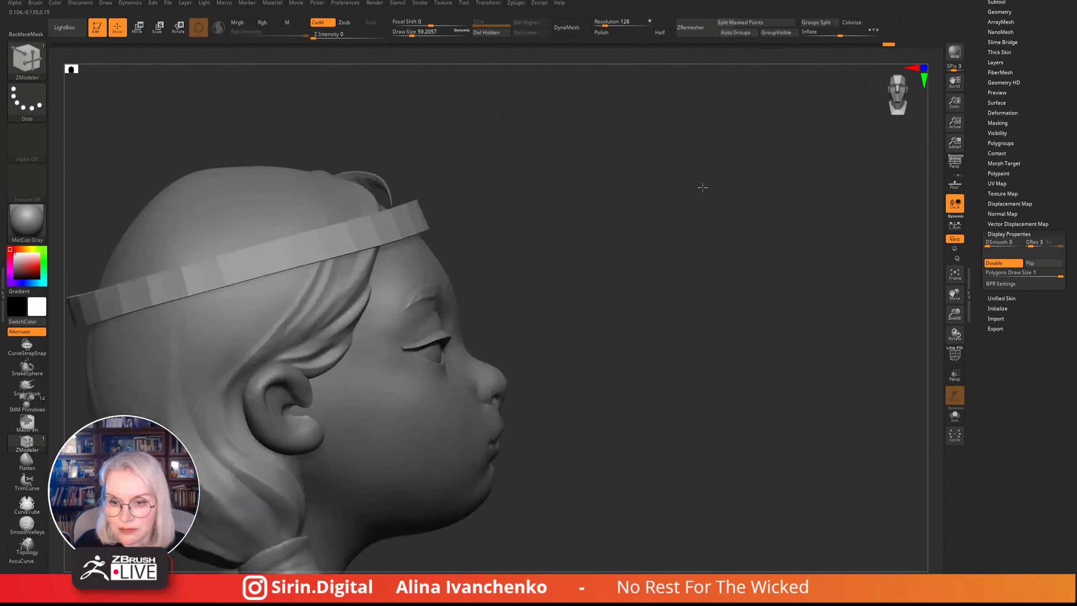
pyautogui.keyDown('alt'); pyautogui.moveTo(351, 105); pyautogui.dragTo(488, 98); pyautogui.keyUp('alt')
pyautogui.moveTo(411, 36); pyautogui.dragTo(405, 35)
pyautogui.moveTo(657, 212)
pyautogui.mouseDown()
pyautogui.moveTo(623, 185)
pyautogui.moveTo(624, 172)
pyautogui.mouseUp()
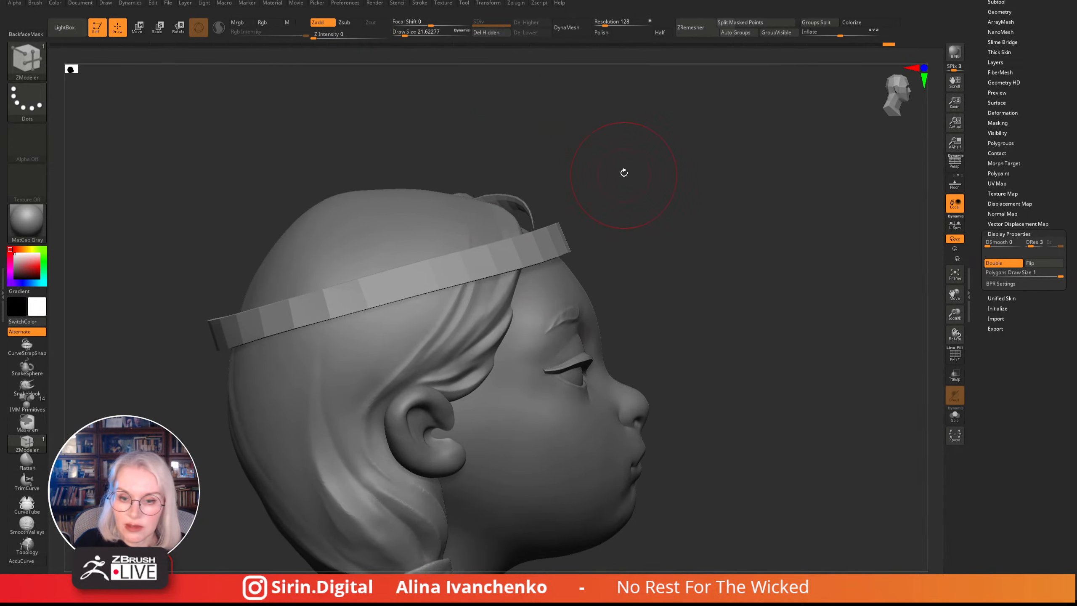
pyautogui.moveTo(539, 116)
pyautogui.keyDown('ctrl'); pyautogui.mouseDown()
pyautogui.moveTo(322, 223)
pyautogui.moveTo(373, 293)
pyautogui.moveTo(592, 225)
pyautogui.mouseUp(); pyautogui.keyUp('ctrl')
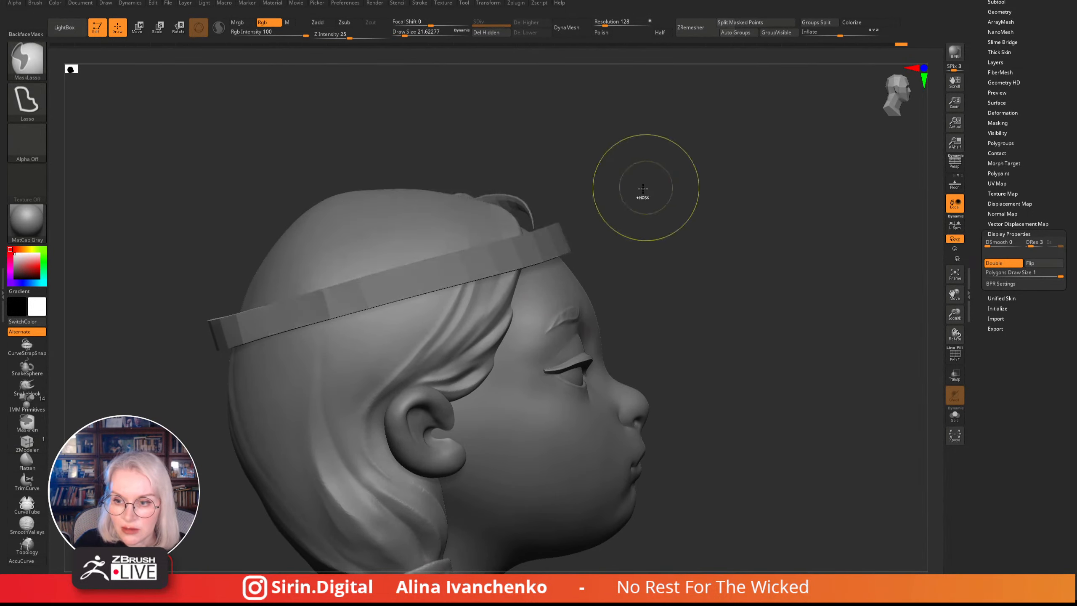
pyautogui.moveTo(653, 181)
pyautogui.mouseDown()
pyautogui.moveTo(638, 189)
pyautogui.moveTo(642, 170)
pyautogui.moveTo(734, 158)
pyautogui.mouseUp()
pyautogui.click(143, 33)
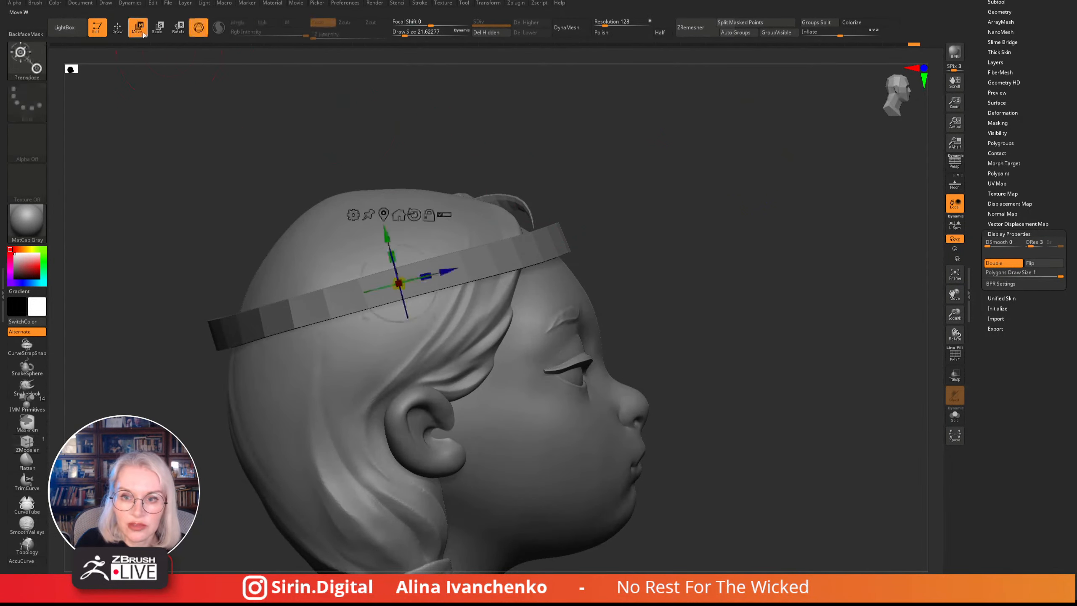
pyautogui.moveTo(384, 234); pyautogui.dragTo(422, 247)
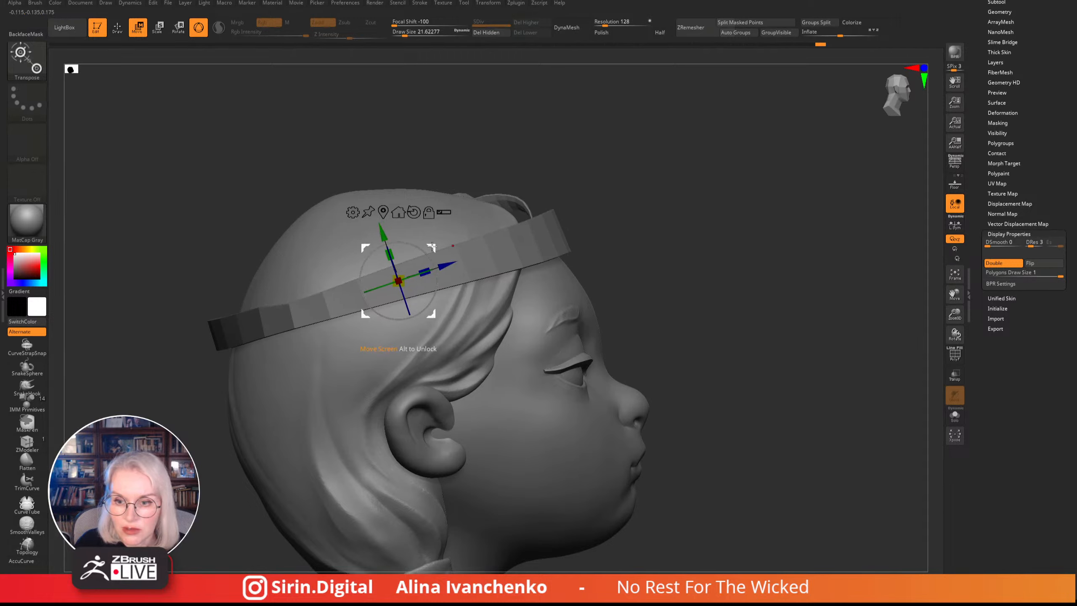
pyautogui.click(119, 28)
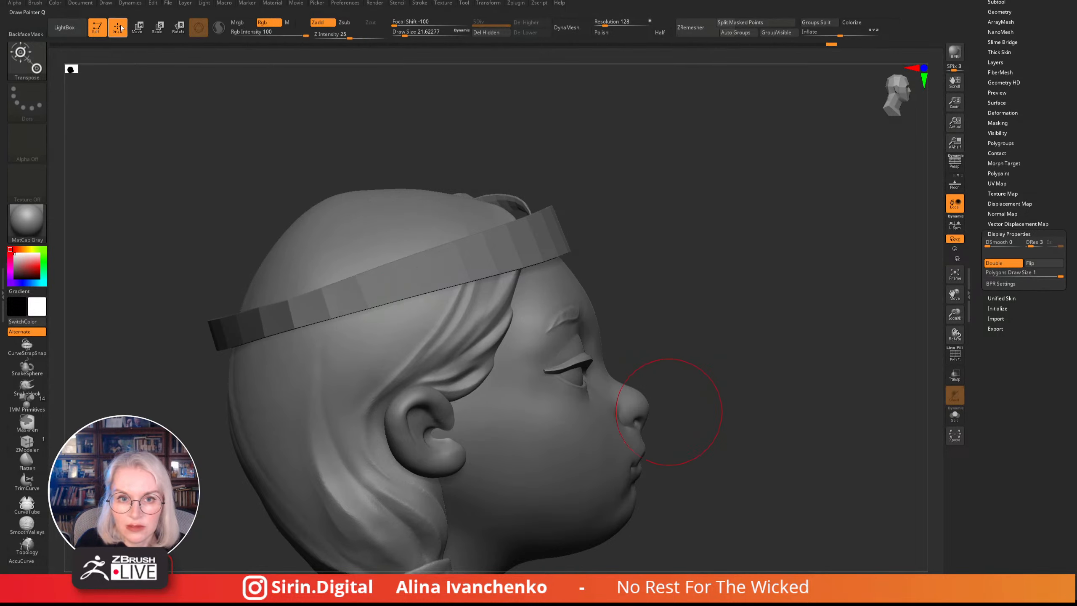
# - Fit the thickened headband to the sides of the head with the Move brush at a draw size of about 56
pyautogui.moveTo(671, 200)
pyautogui.keyDown('shift'); pyautogui.mouseDown()
pyautogui.moveTo(645, 198)
pyautogui.moveTo(681, 176)
pyautogui.mouseUp(); pyautogui.keyUp('shift')
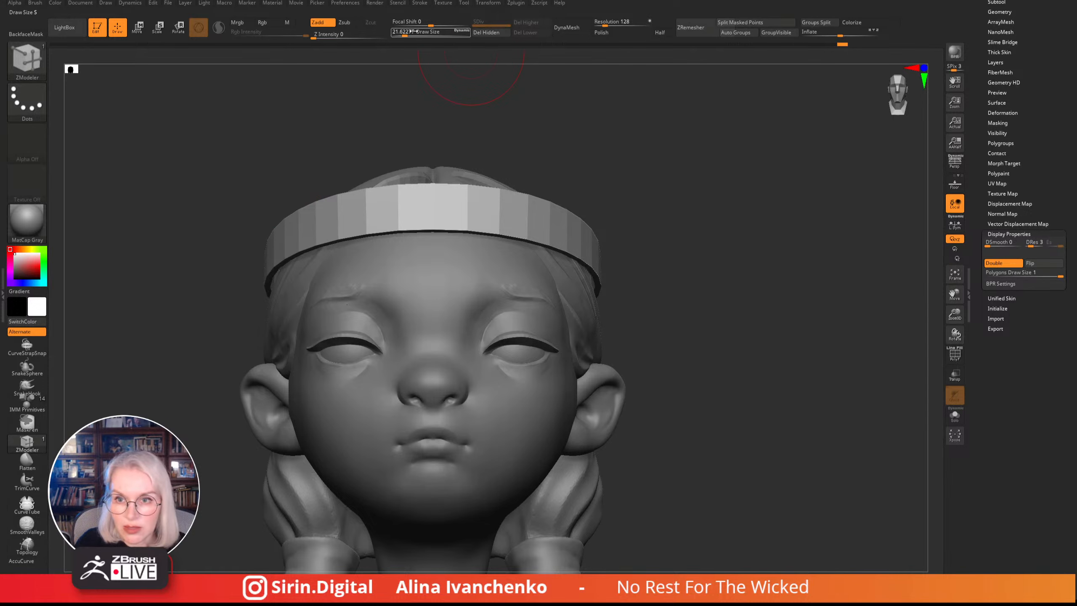
pyautogui.moveTo(405, 34); pyautogui.dragTo(412, 35)
pyautogui.moveTo(700, 214); pyautogui.dragTo(720, 178)
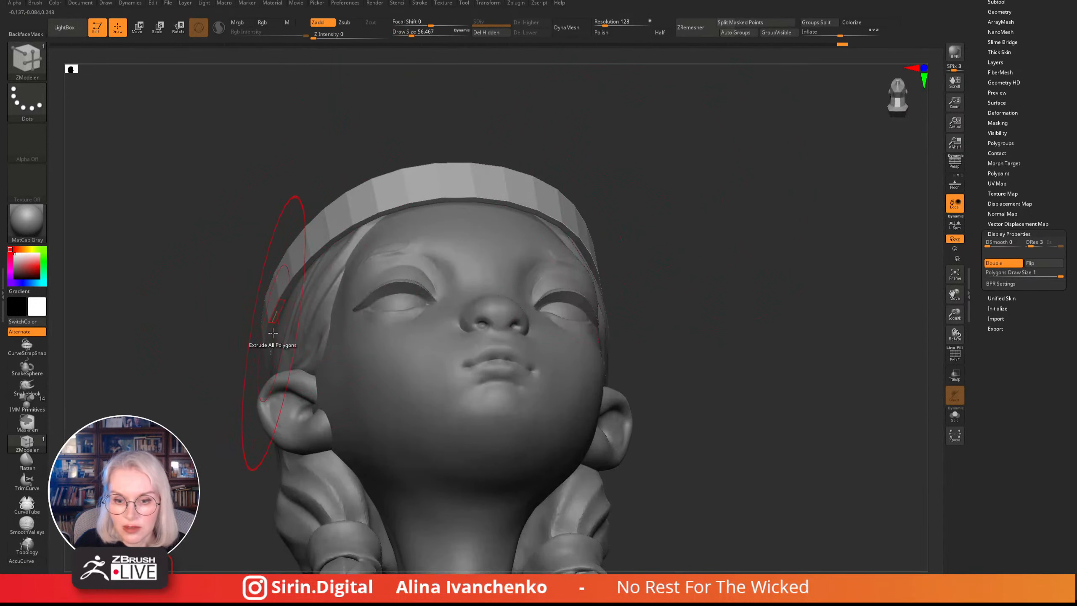
pyautogui.press('b')
pyautogui.press('m')
pyautogui.press('v')
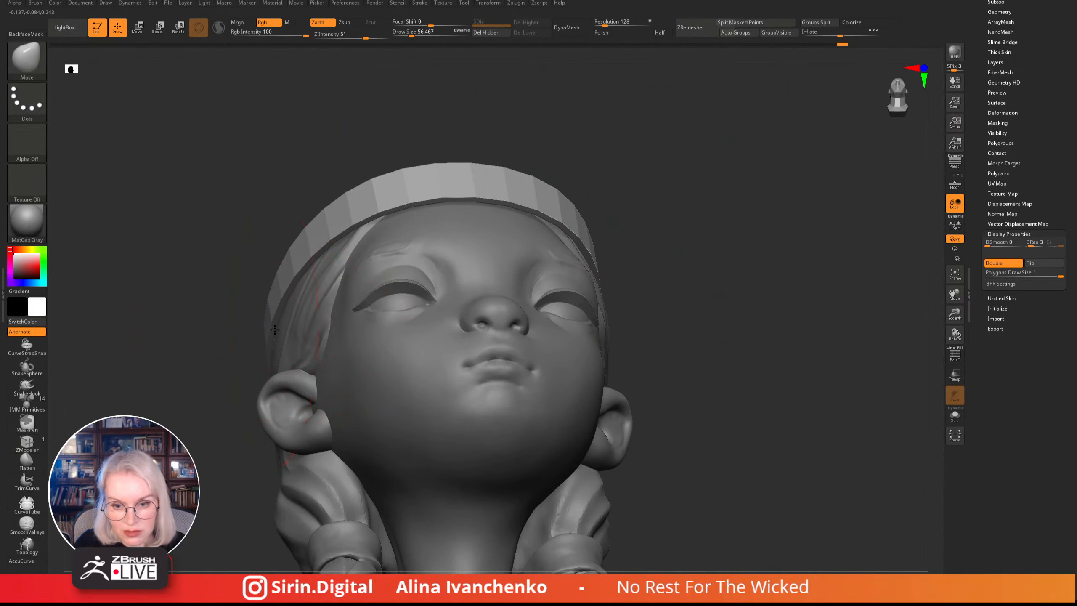
pyautogui.keyDown('shift'); pyautogui.moveTo(625, 135); pyautogui.dragTo(730, 241); pyautogui.keyUp('shift')
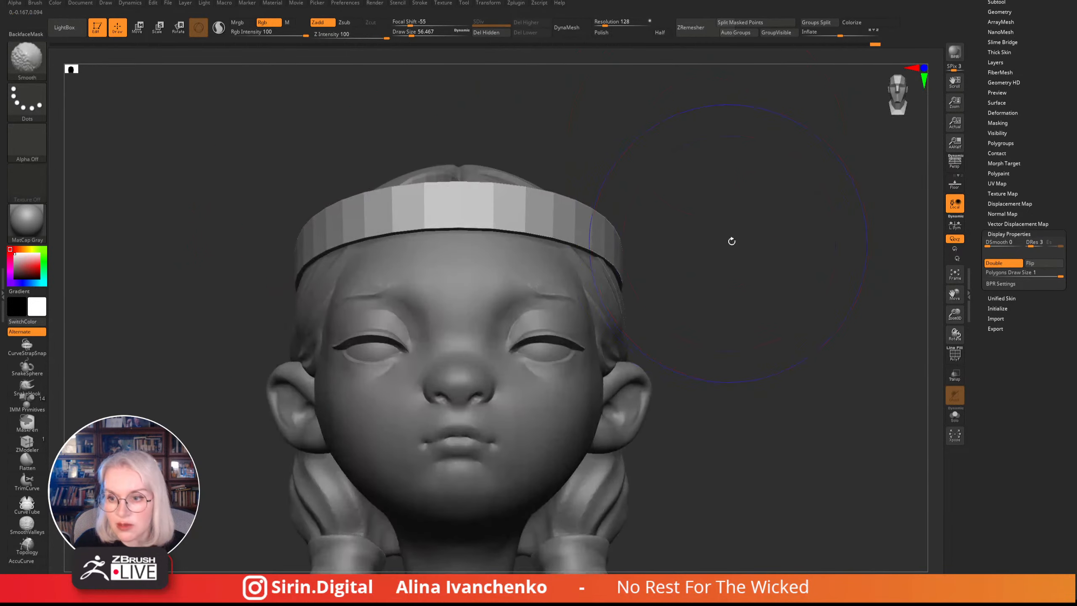
pyautogui.moveTo(955, 313); pyautogui.dragTo(893, 274)
pyautogui.keyDown('alt'); pyautogui.moveTo(616, 277); pyautogui.dragTo(616, 210); pyautogui.keyUp('alt')
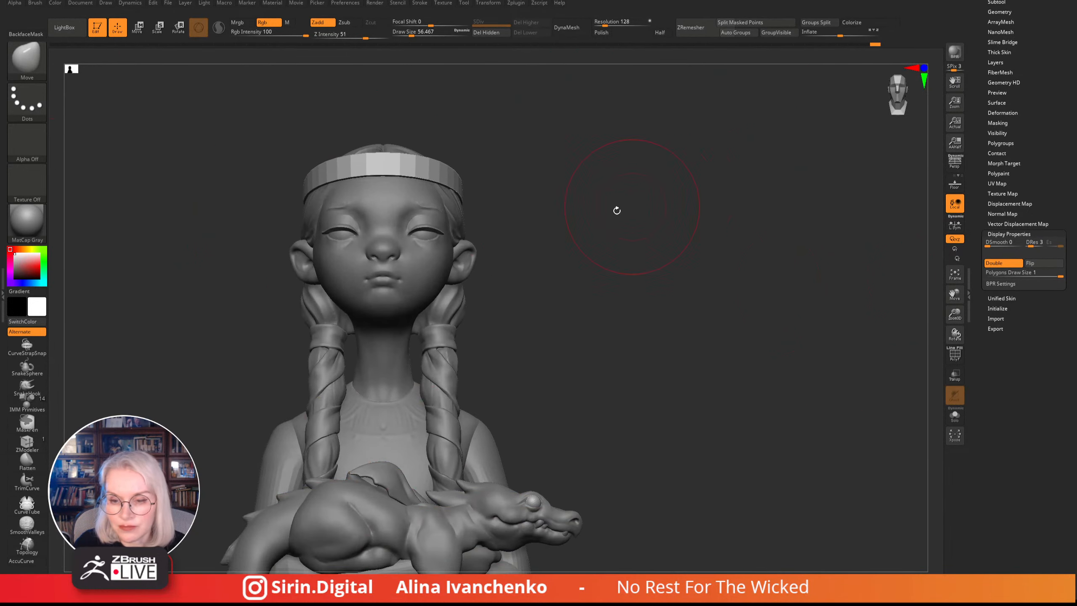
pyautogui.moveTo(519, 179)
pyautogui.mouseDown()
pyautogui.moveTo(544, 274)
pyautogui.moveTo(541, 265)
pyautogui.mouseUp()
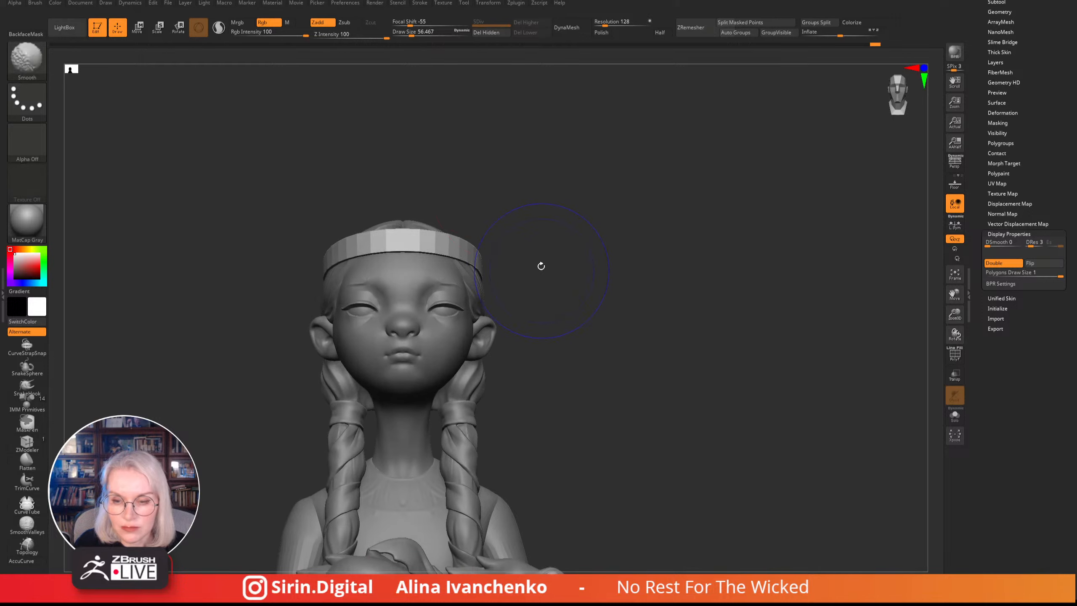
# - Refine the headband's fit around the forehead and sides of the head with the Move brush at draw sizes of about 68 and 23
pyautogui.moveTo(415, 34); pyautogui.dragTo(398, 34)
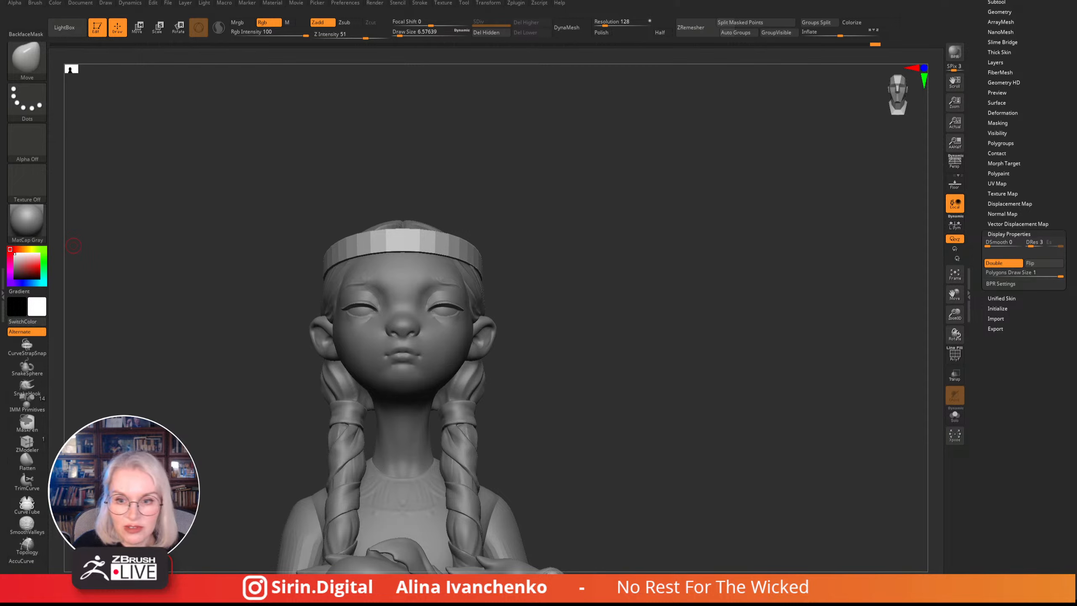
pyautogui.moveTo(560, 234)
pyautogui.mouseDown()
pyautogui.moveTo(584, 231)
pyautogui.moveTo(564, 262)
pyautogui.moveTo(570, 292)
pyautogui.moveTo(553, 302)
pyautogui.mouseUp()
pyautogui.moveTo(398, 31); pyautogui.dragTo(405, 31)
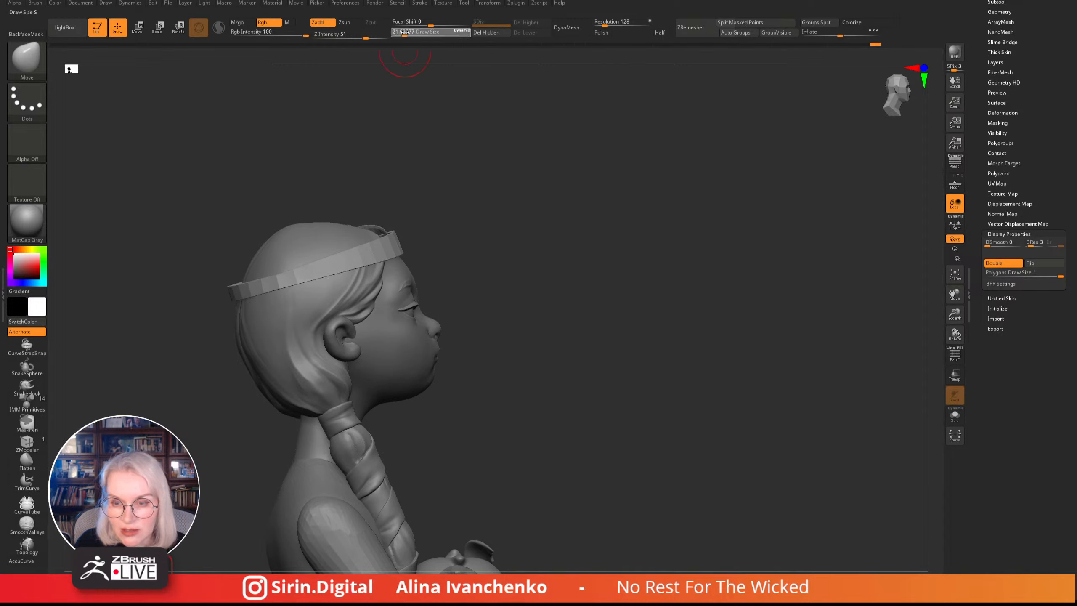
pyautogui.moveTo(500, 221)
pyautogui.mouseDown()
pyautogui.moveTo(486, 216)
pyautogui.moveTo(492, 223)
pyautogui.moveTo(491, 169)
pyautogui.moveTo(467, 94)
pyautogui.mouseUp()
pyautogui.moveTo(405, 32); pyautogui.dragTo(410, 32)
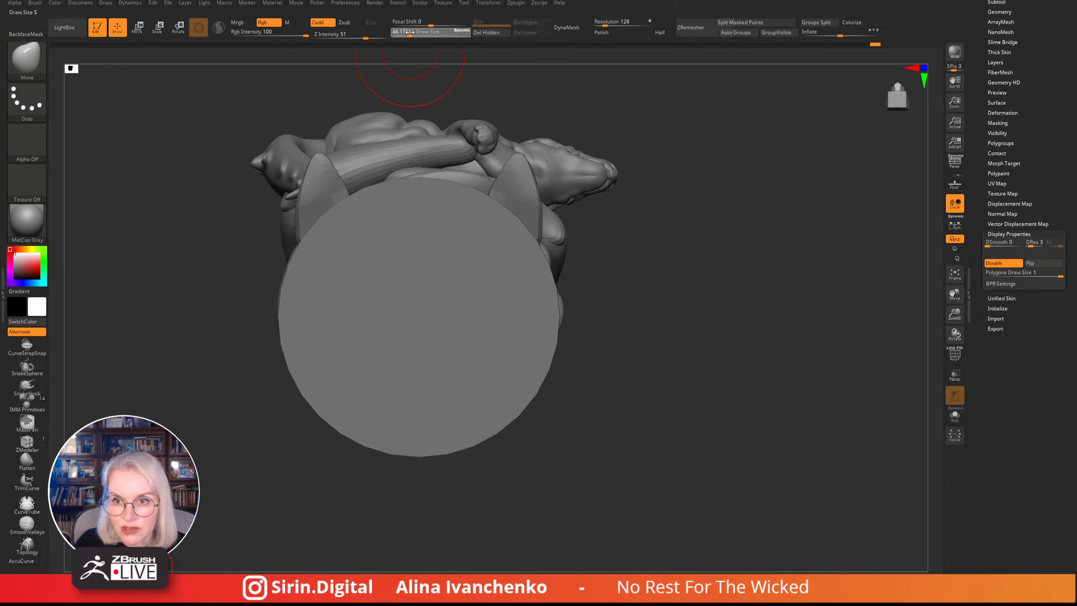
pyautogui.moveTo(530, 110)
pyautogui.mouseDown()
pyautogui.moveTo(630, 175)
pyautogui.moveTo(631, 149)
pyautogui.mouseUp()
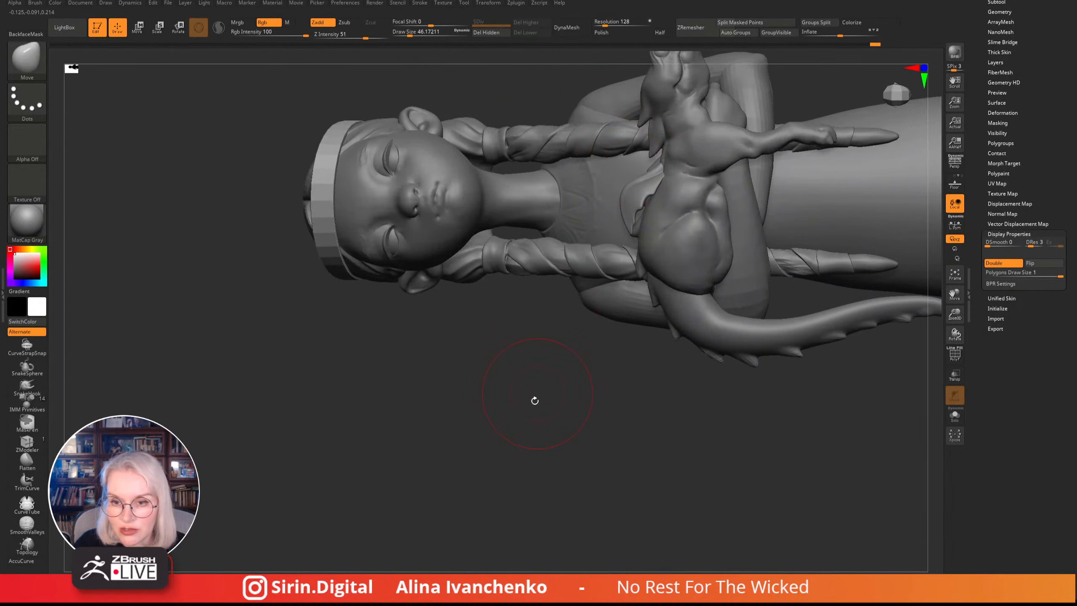
pyautogui.moveTo(535, 400); pyautogui.dragTo(548, 200)
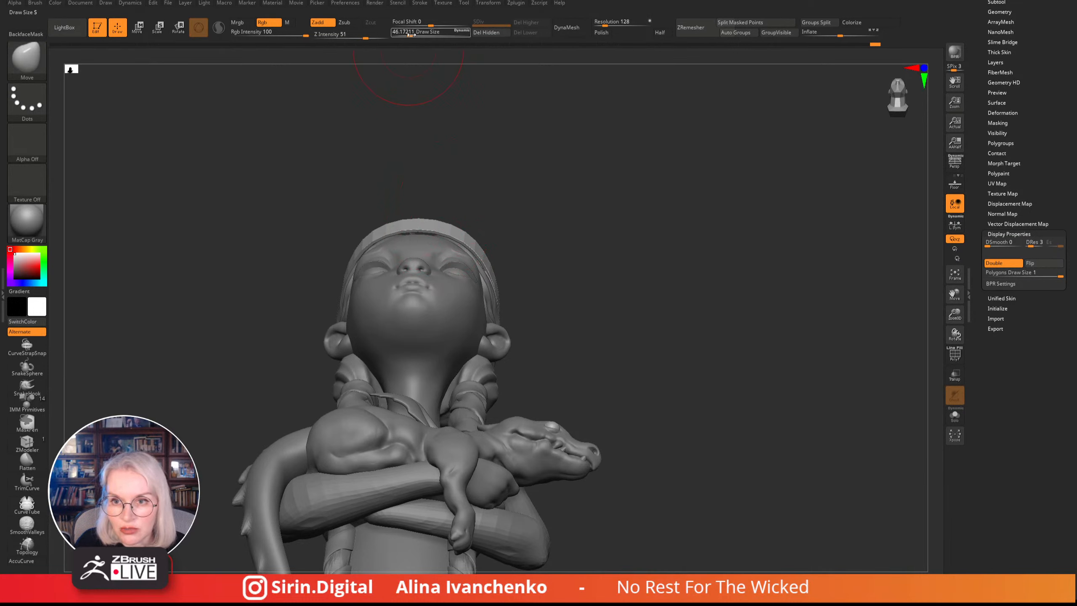
pyautogui.moveTo(409, 33); pyautogui.dragTo(413, 33)
pyautogui.moveTo(519, 157)
pyautogui.keyDown('alt'); pyautogui.mouseDown()
pyautogui.moveTo(524, 180)
pyautogui.moveTo(535, 157)
pyautogui.mouseUp(); pyautogui.keyUp('alt')
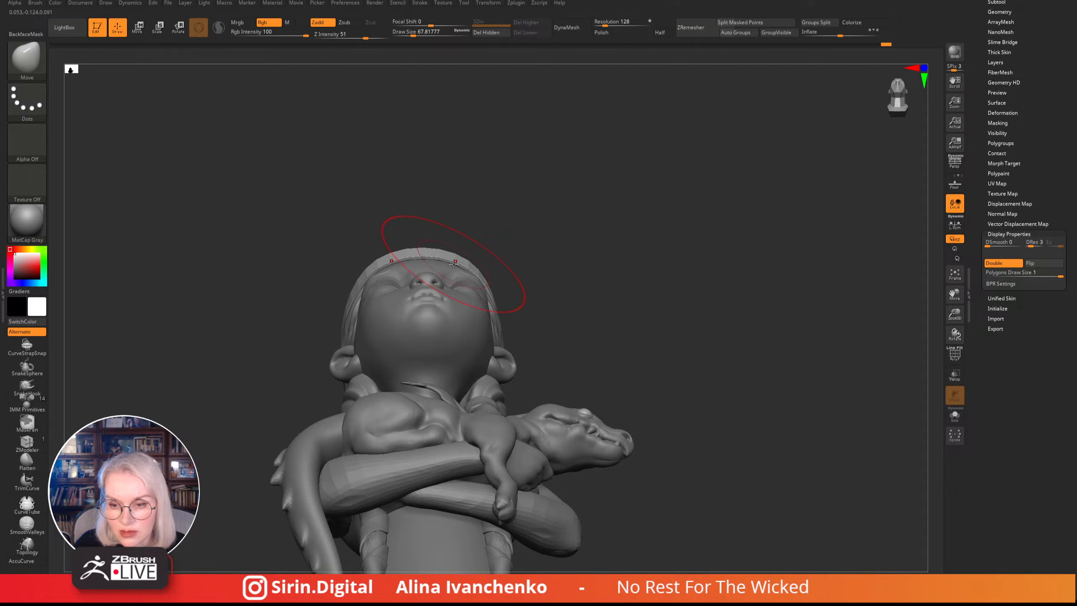
pyautogui.moveTo(515, 208); pyautogui.dragTo(524, 263)
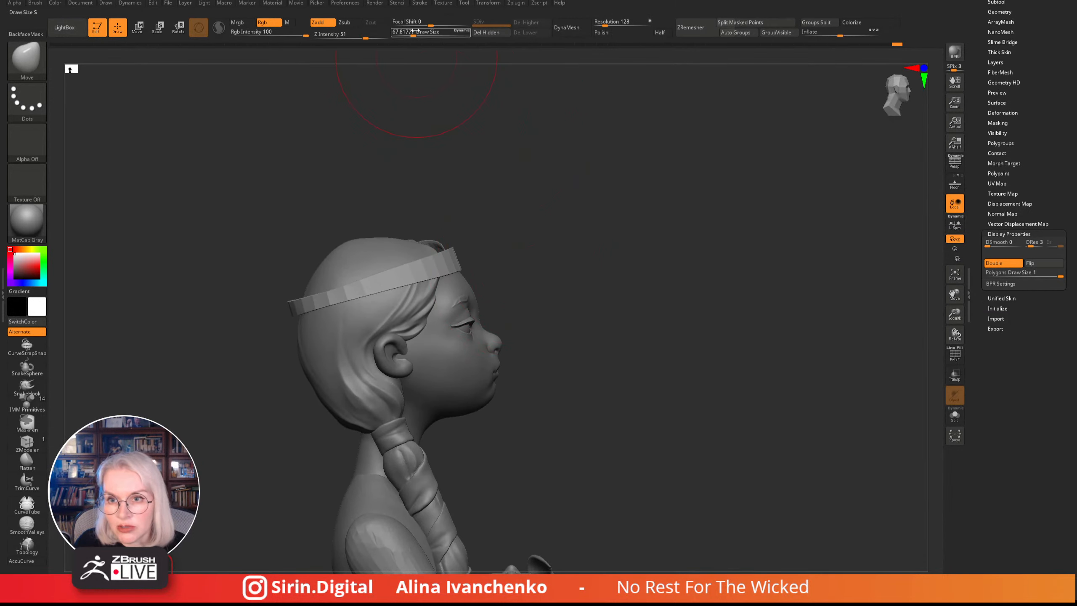
pyautogui.moveTo(413, 34); pyautogui.dragTo(405, 34)
pyautogui.moveTo(504, 231)
pyautogui.keyDown('alt'); pyautogui.mouseDown()
pyautogui.moveTo(513, 219)
pyautogui.moveTo(501, 220)
pyautogui.moveTo(524, 214)
pyautogui.moveTo(503, 194)
pyautogui.mouseUp(); pyautogui.keyUp('alt')
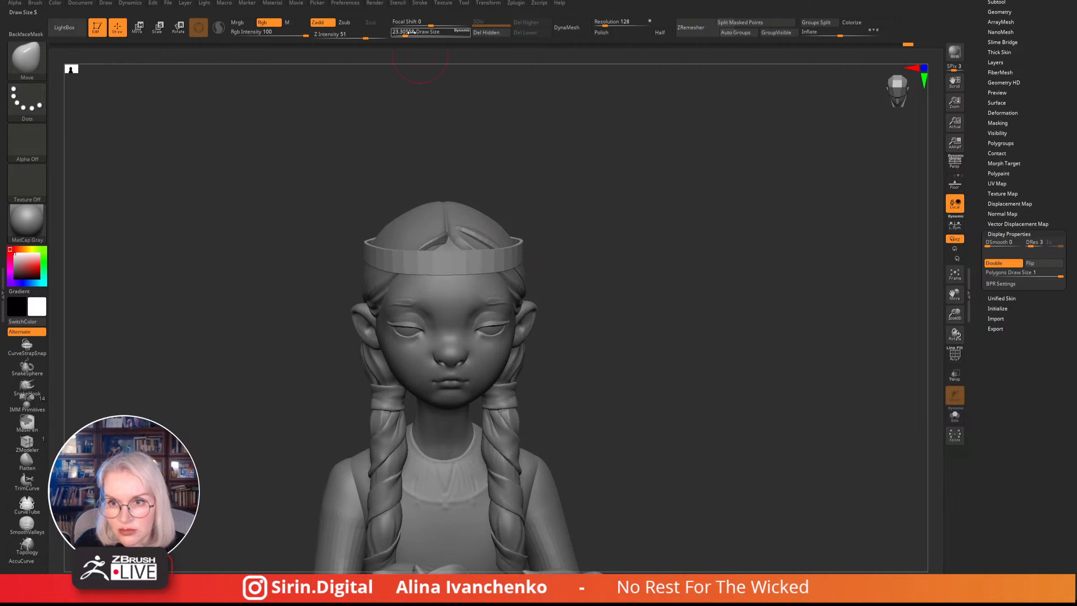
# - Reduce the Move brush's draw size to about 12 and thicken the headband slightly with an Inflate value of 2
pyautogui.moveTo(405, 35); pyautogui.dragTo(400, 34)
pyautogui.moveTo(581, 164)
pyautogui.keyDown('alt'); pyautogui.mouseDown()
pyautogui.moveTo(598, 200)
pyautogui.moveTo(569, 227)
pyautogui.mouseUp(); pyautogui.keyUp('alt')
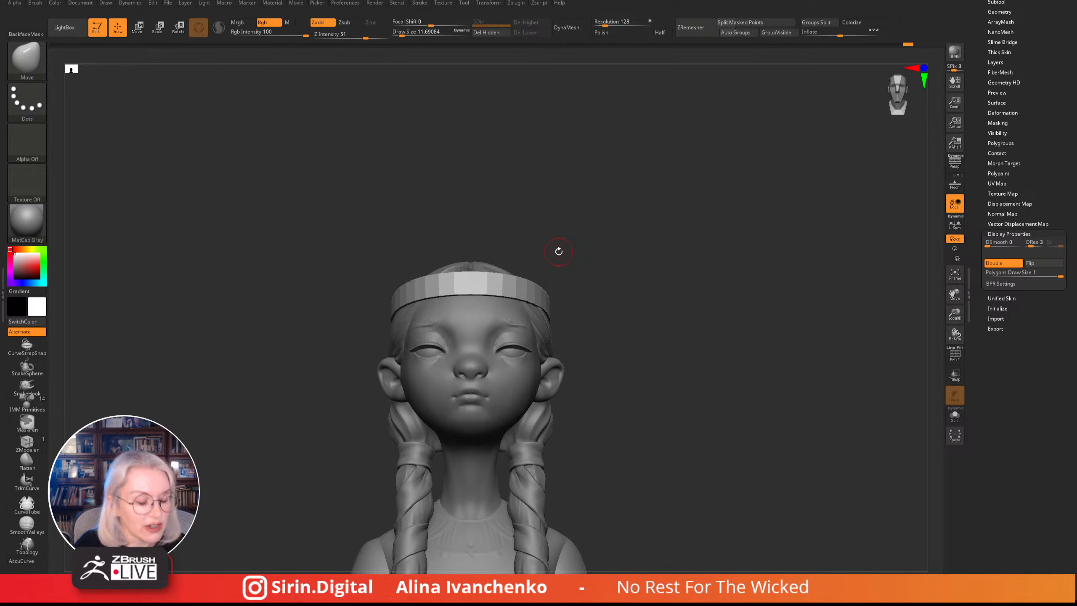
pyautogui.moveTo(568, 220)
pyautogui.mouseDown()
pyautogui.moveTo(550, 231)
pyautogui.moveTo(565, 269)
pyautogui.moveTo(551, 288)
pyautogui.moveTo(478, 275)
pyautogui.moveTo(715, 160)
pyautogui.mouseUp()
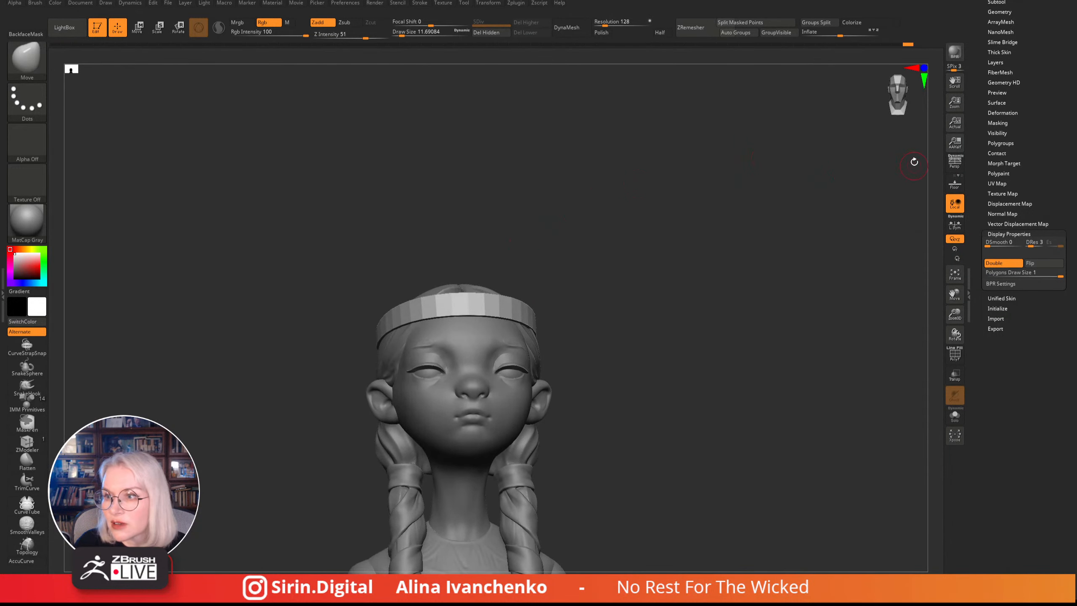
pyautogui.moveTo(743, 118); pyautogui.dragTo(477, 343)
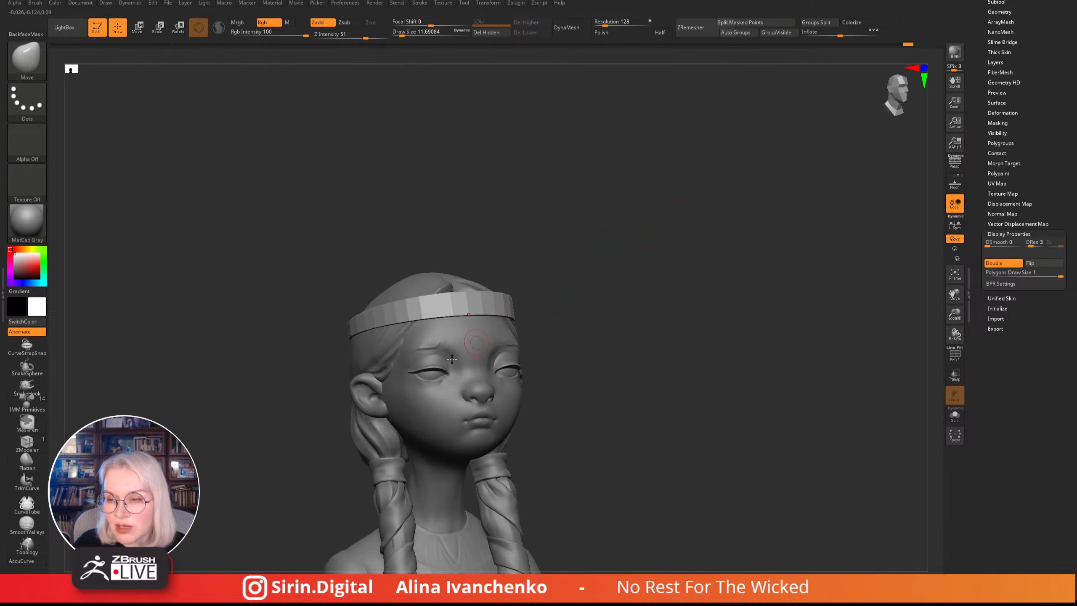
pyautogui.moveTo(627, 228); pyautogui.dragTo(524, 285)
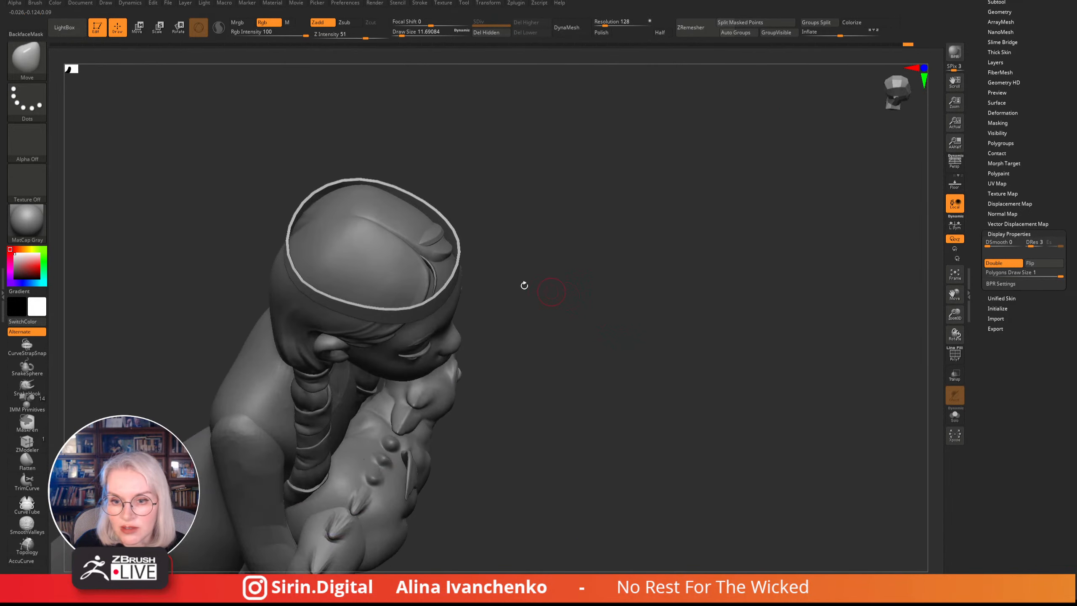
pyautogui.moveTo(840, 34); pyautogui.dragTo(840, 36)
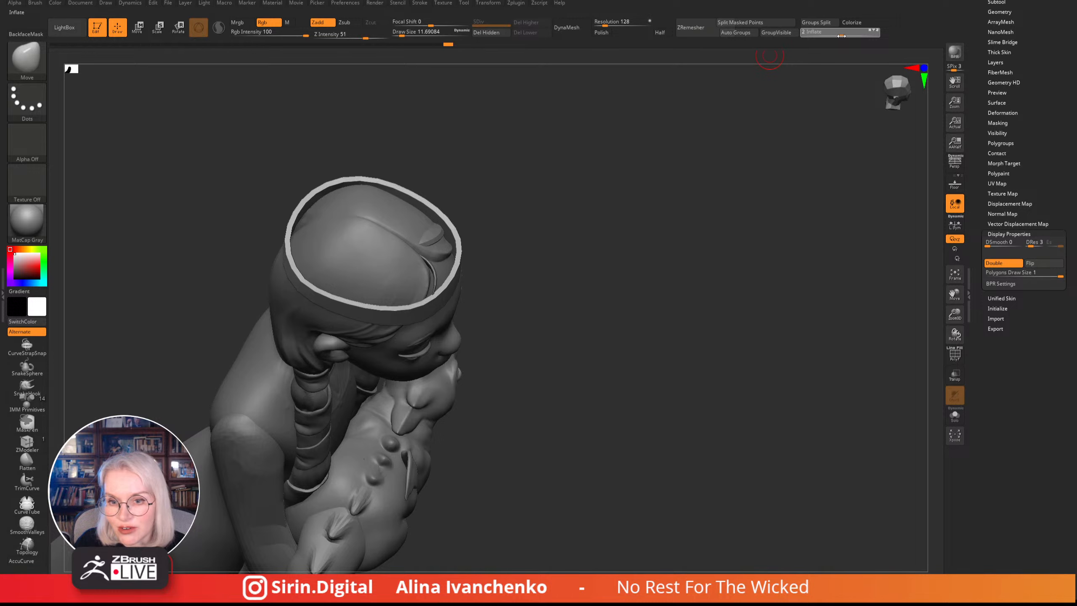
# - Pull up pointed crown peaks along the headband's upper edge, at the front centre and symmetrically on both sides, with the small Move brush
pyautogui.moveTo(694, 155)
pyautogui.keyDown('shift'); pyautogui.mouseDown()
pyautogui.moveTo(625, 180)
pyautogui.moveTo(570, 245)
pyautogui.moveTo(571, 263)
pyautogui.mouseUp(); pyautogui.keyUp('shift')
pyautogui.moveTo(506, 235); pyautogui.dragTo(443, 285)
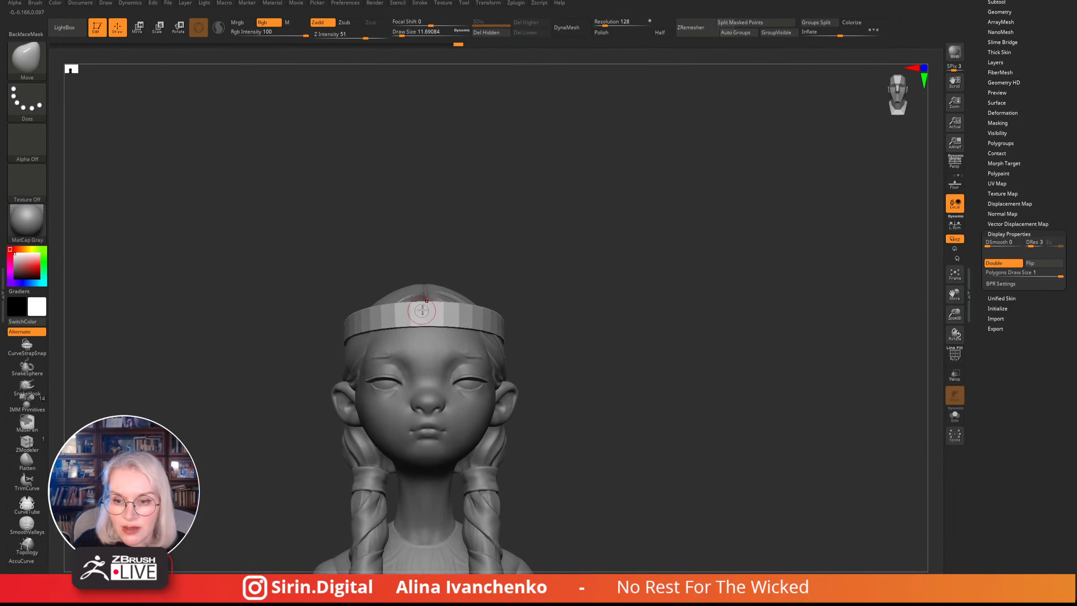
pyautogui.moveTo(484, 235); pyautogui.dragTo(427, 302)
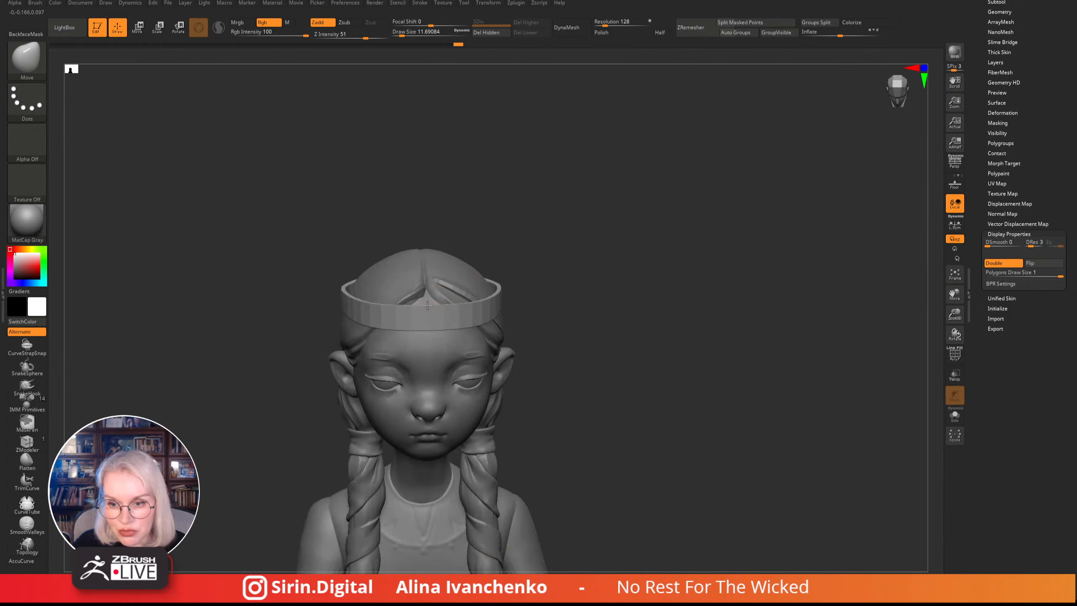
pyautogui.moveTo(488, 263)
pyautogui.mouseDown()
pyautogui.moveTo(548, 236)
pyautogui.moveTo(539, 299)
pyautogui.moveTo(479, 305)
pyautogui.moveTo(452, 241)
pyautogui.moveTo(481, 257)
pyautogui.moveTo(382, 310)
pyautogui.mouseUp()
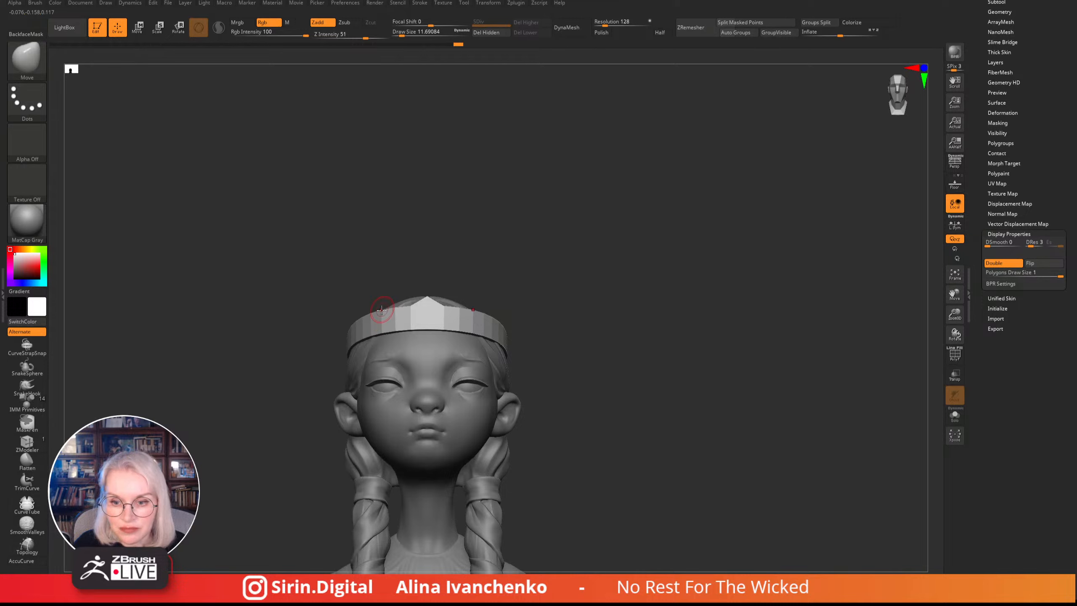
pyautogui.moveTo(462, 235)
pyautogui.mouseDown()
pyautogui.moveTo(467, 260)
pyautogui.moveTo(517, 276)
pyautogui.moveTo(469, 313)
pyautogui.mouseUp()
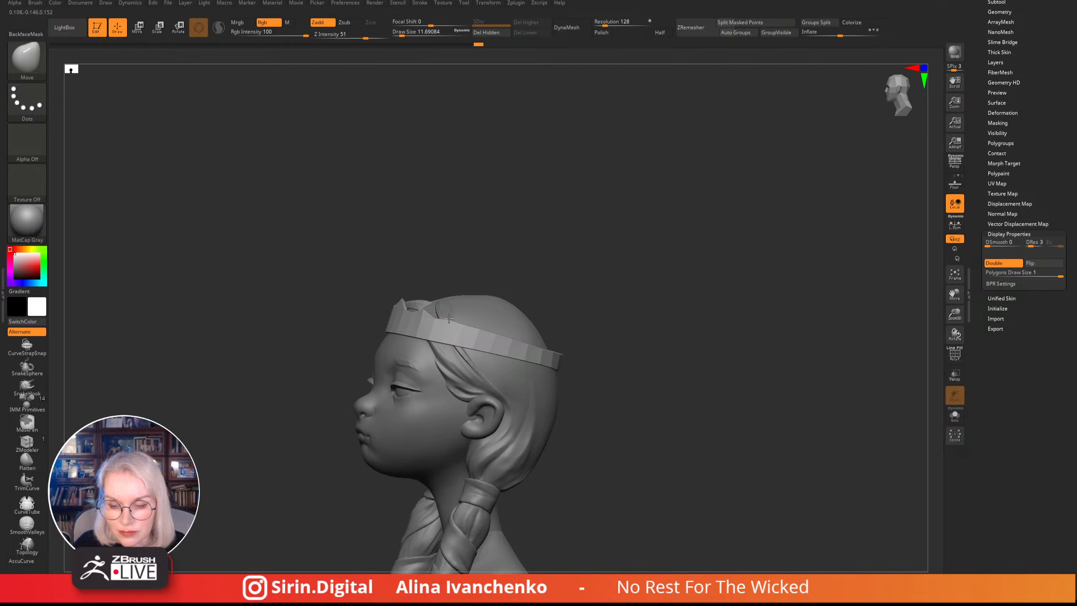
pyautogui.moveTo(466, 279)
pyautogui.mouseDown()
pyautogui.moveTo(531, 243)
pyautogui.moveTo(539, 294)
pyautogui.mouseUp()
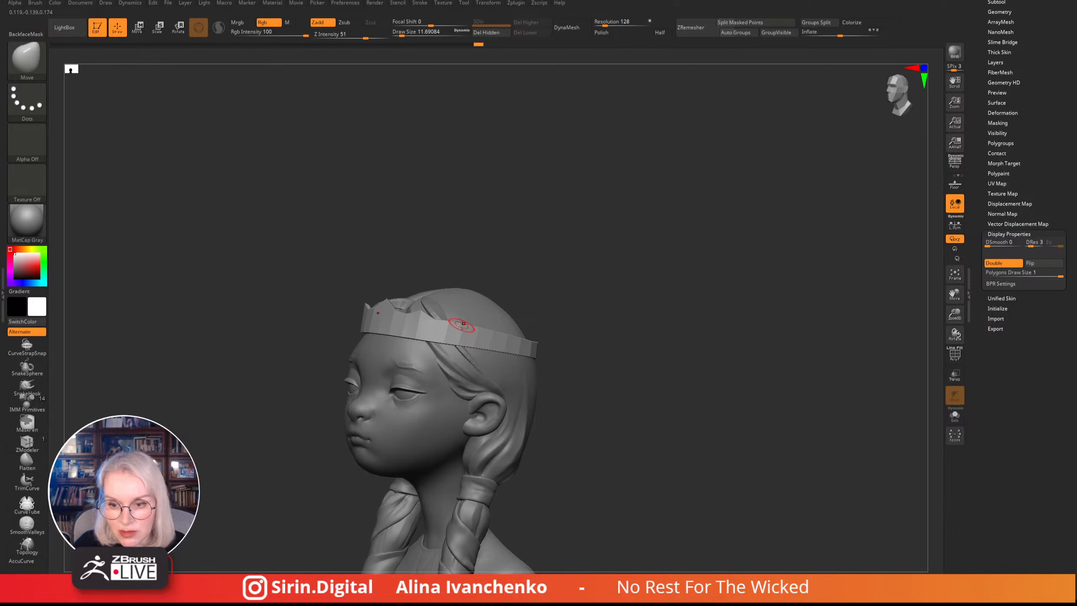
pyautogui.moveTo(471, 323); pyautogui.dragTo(478, 327)
pyautogui.moveTo(524, 284); pyautogui.dragTo(566, 239)
# - Fit the crown closer to the back and sides of the head with the Move brush at a draw size of about 56
pyautogui.moveTo(401, 35); pyautogui.dragTo(412, 35)
pyautogui.moveTo(571, 209)
pyautogui.keyDown('alt'); pyautogui.mouseDown()
pyautogui.moveTo(591, 185)
pyautogui.moveTo(594, 259)
pyautogui.mouseUp(); pyautogui.keyUp('alt')
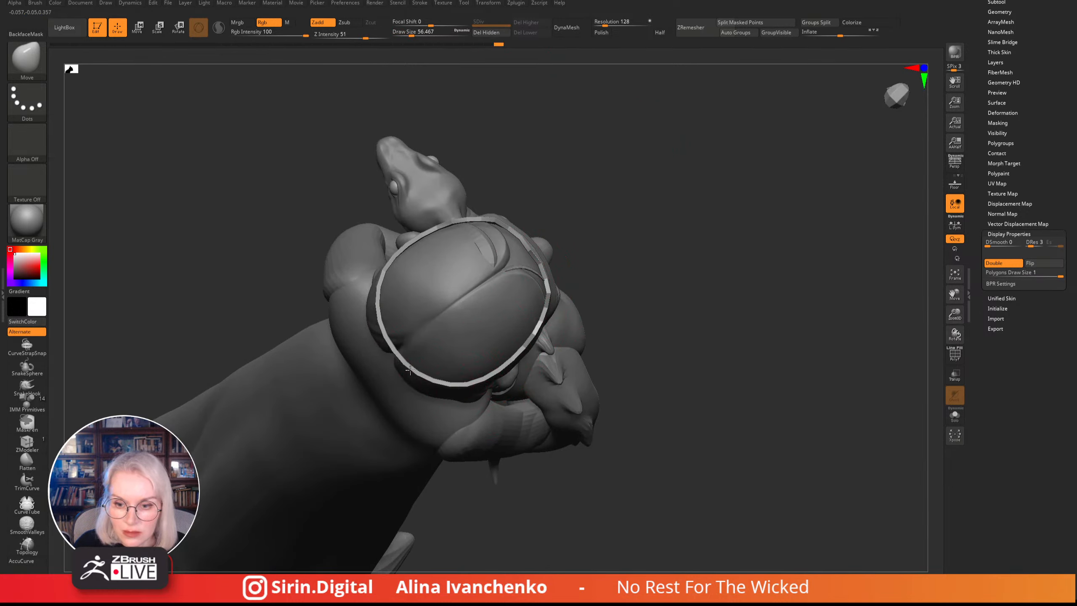
pyautogui.moveTo(410, 375)
pyautogui.mouseDown()
pyautogui.moveTo(630, 163)
pyautogui.moveTo(578, 183)
pyautogui.moveTo(589, 210)
pyautogui.moveTo(558, 186)
pyautogui.mouseUp()
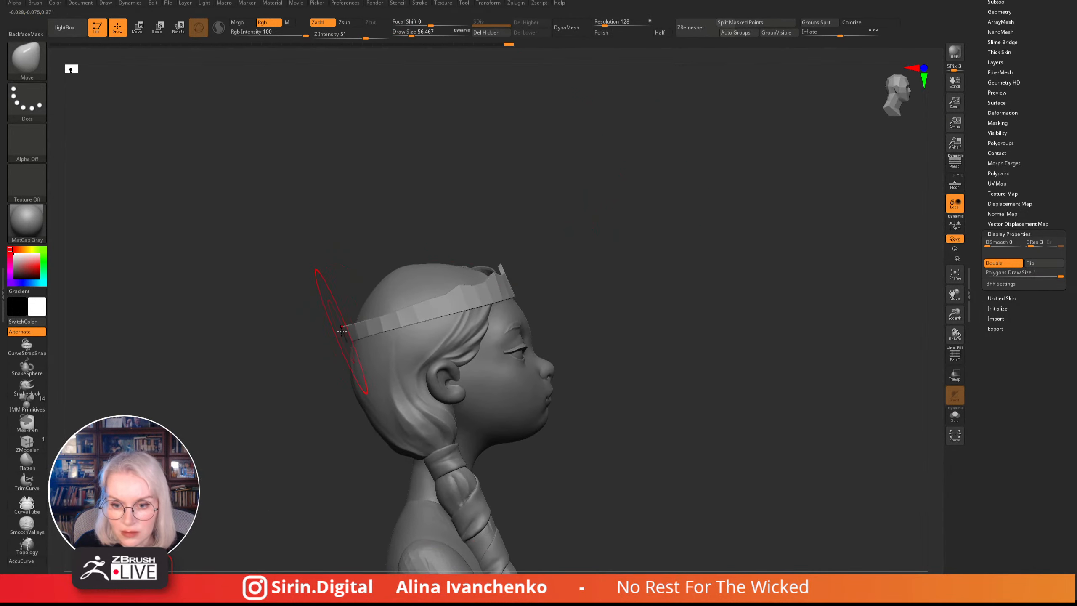
pyautogui.moveTo(341, 334); pyautogui.dragTo(346, 333)
pyautogui.keyDown('shift'); pyautogui.moveTo(523, 224); pyautogui.dragTo(492, 240); pyautogui.keyUp('shift')
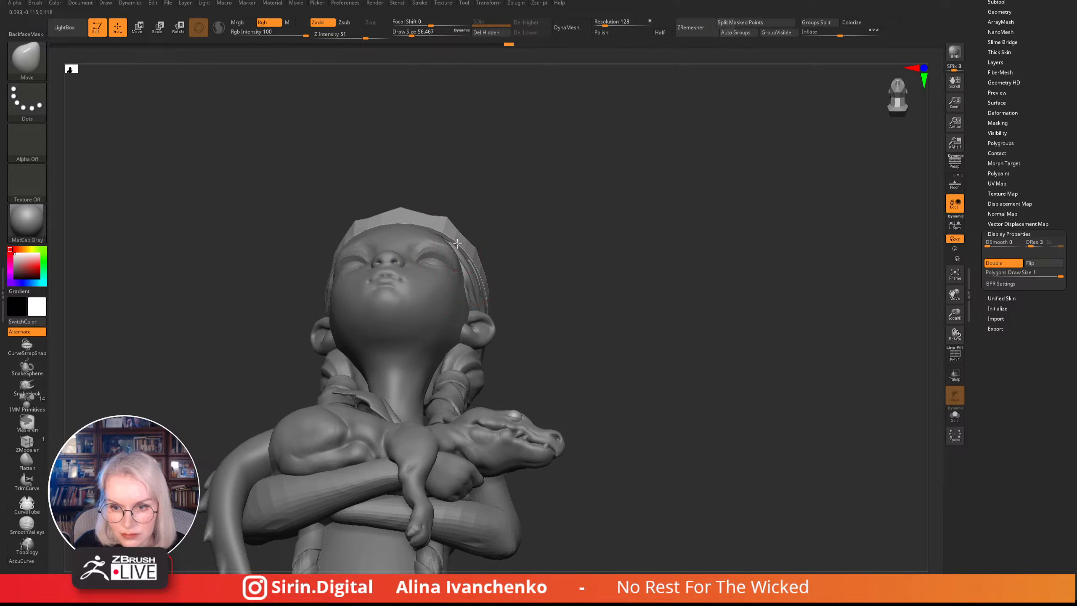
pyautogui.moveTo(457, 243); pyautogui.dragTo(597, 285)
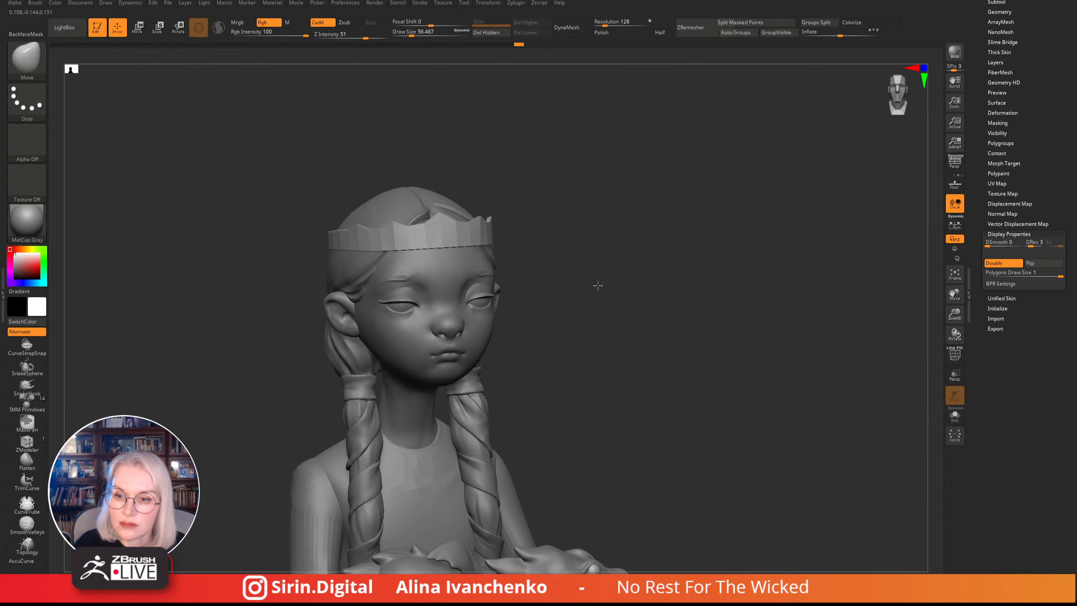
# - Examine the crown's shape and proportions on the figurine from the front and the side
pyautogui.moveTo(955, 314); pyautogui.dragTo(919, 306)
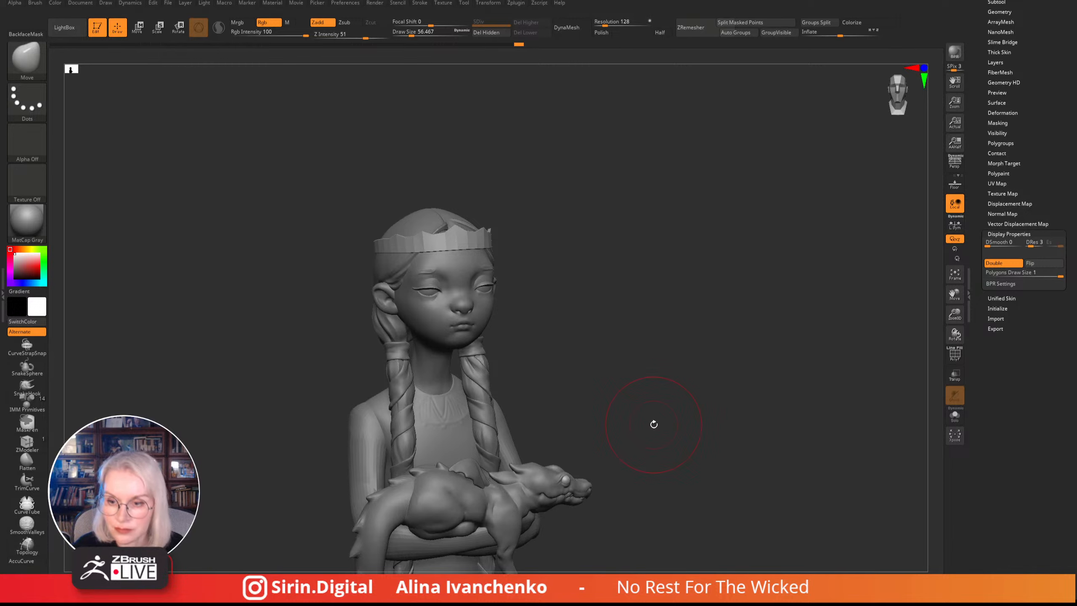
pyautogui.moveTo(691, 226)
pyautogui.mouseDown()
pyautogui.moveTo(632, 288)
pyautogui.moveTo(639, 312)
pyautogui.moveTo(596, 313)
pyautogui.mouseUp()
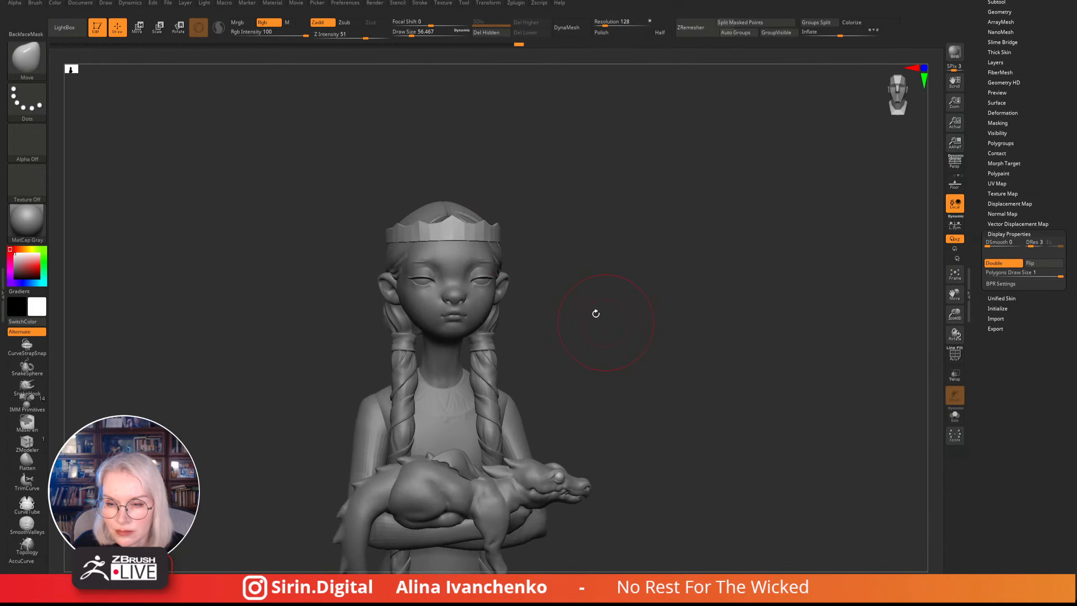
pyautogui.moveTo(556, 261); pyautogui.dragTo(594, 264)
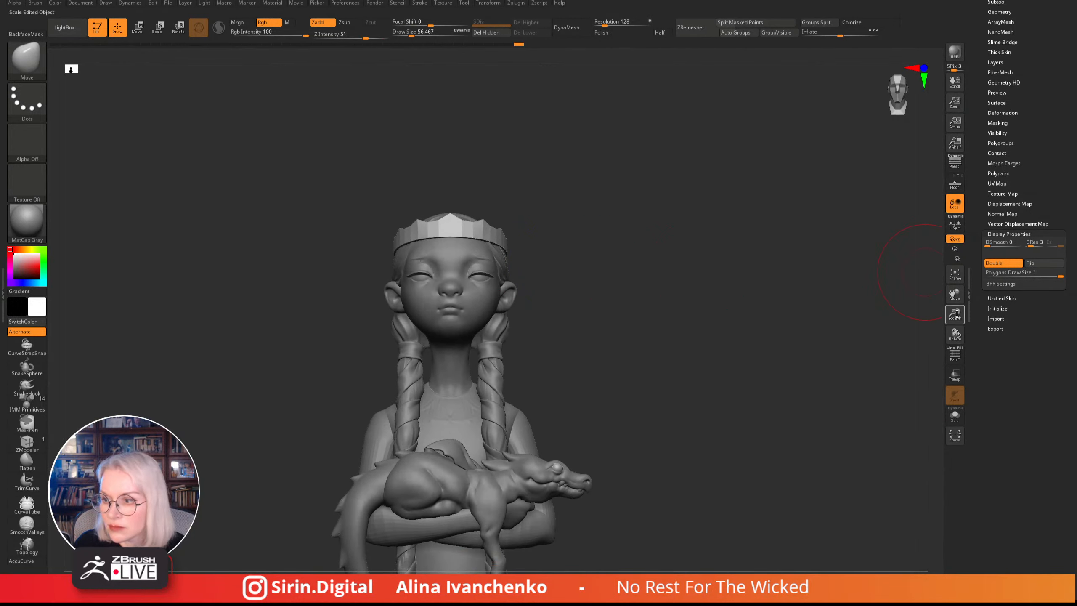
pyautogui.moveTo(956, 314); pyautogui.dragTo(905, 228)
pyautogui.moveTo(641, 263)
pyautogui.mouseDown()
pyautogui.moveTo(594, 284)
pyautogui.moveTo(579, 306)
pyautogui.moveTo(656, 306)
pyautogui.mouseUp()
pyautogui.moveTo(953, 314); pyautogui.dragTo(885, 401)
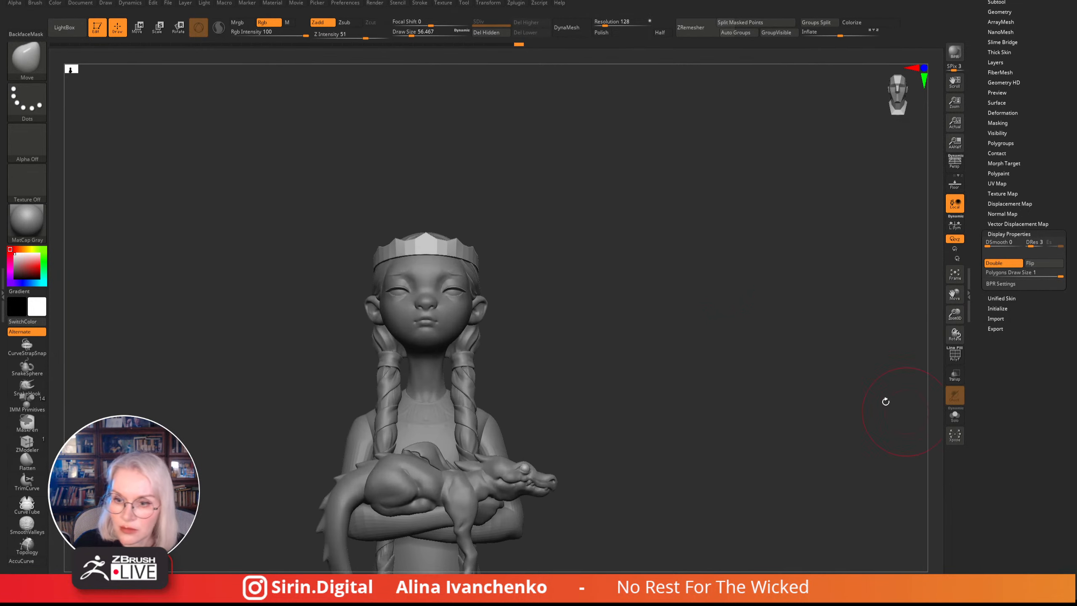
pyautogui.moveTo(573, 264)
pyautogui.mouseDown()
pyautogui.moveTo(570, 296)
pyautogui.moveTo(642, 302)
pyautogui.mouseUp()
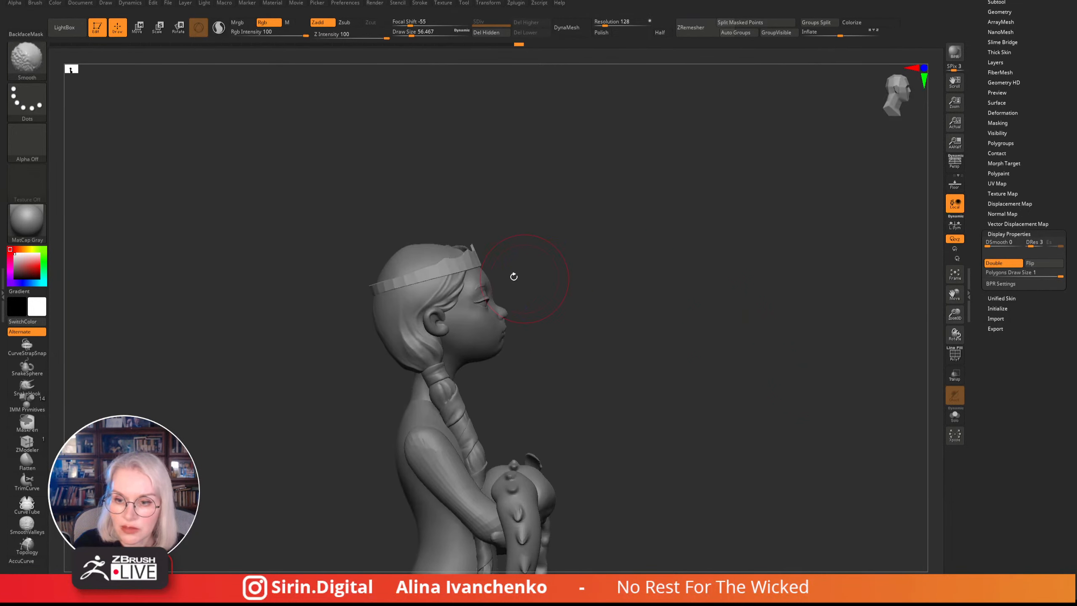
# - Scale the crown's height by about 0.99 with the gizmo
pyautogui.click(139, 30)
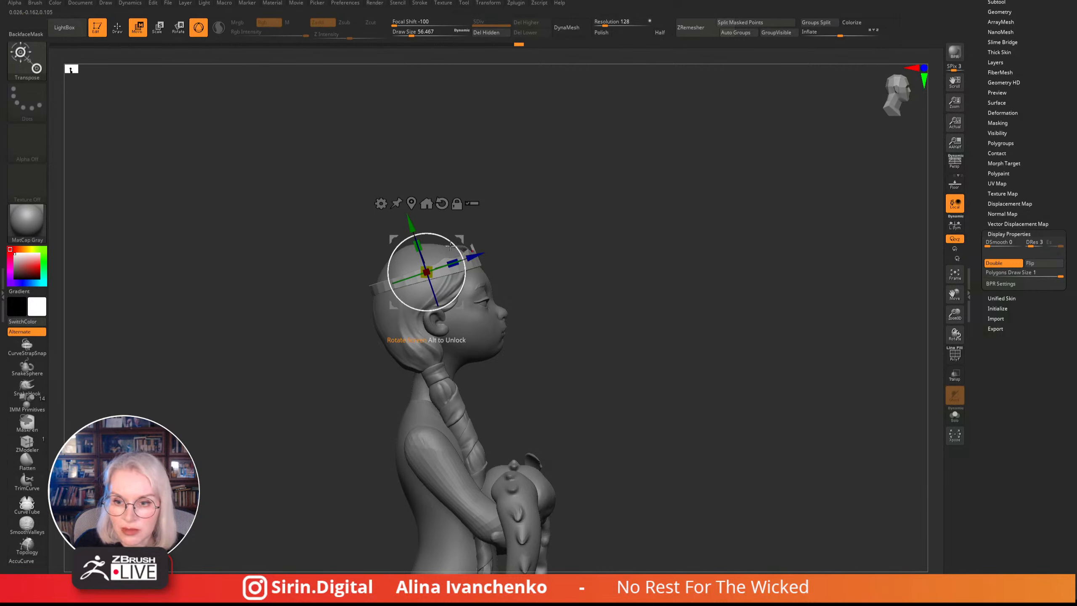
pyautogui.moveTo(550, 219)
pyautogui.mouseDown()
pyautogui.moveTo(511, 228)
pyautogui.moveTo(556, 229)
pyautogui.mouseUp()
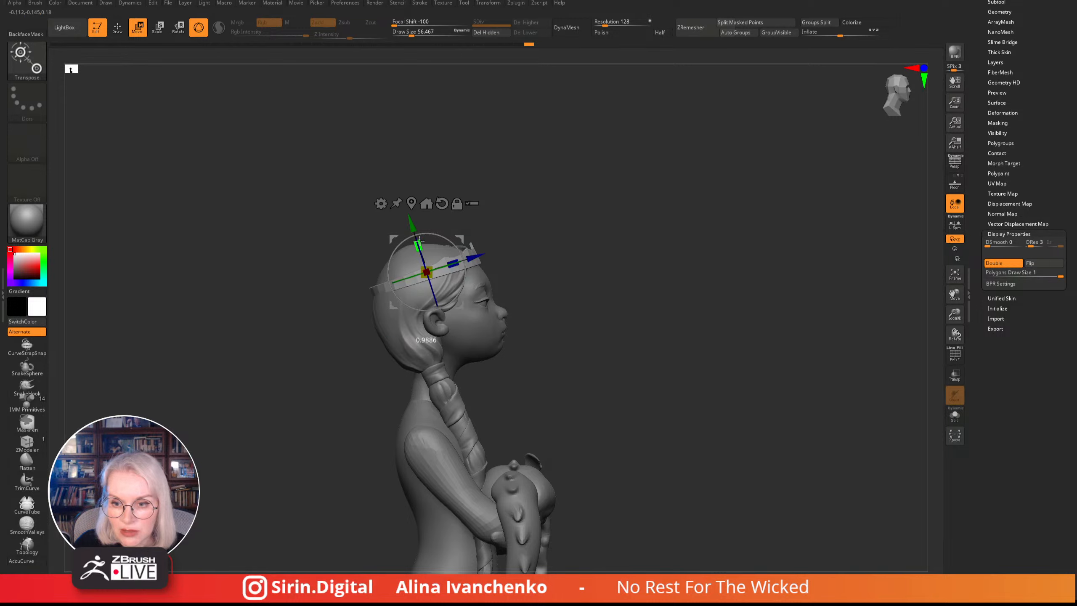
pyautogui.moveTo(539, 207)
pyautogui.mouseDown()
pyautogui.moveTo(499, 221)
pyautogui.moveTo(529, 247)
pyautogui.moveTo(588, 264)
pyautogui.moveTo(548, 257)
pyautogui.mouseUp()
# - Adjust the back of the crown against the hair with the Move brush at a draw size of about 62
pyautogui.press('q')
pyautogui.moveTo(410, 34); pyautogui.dragTo(415, 34)
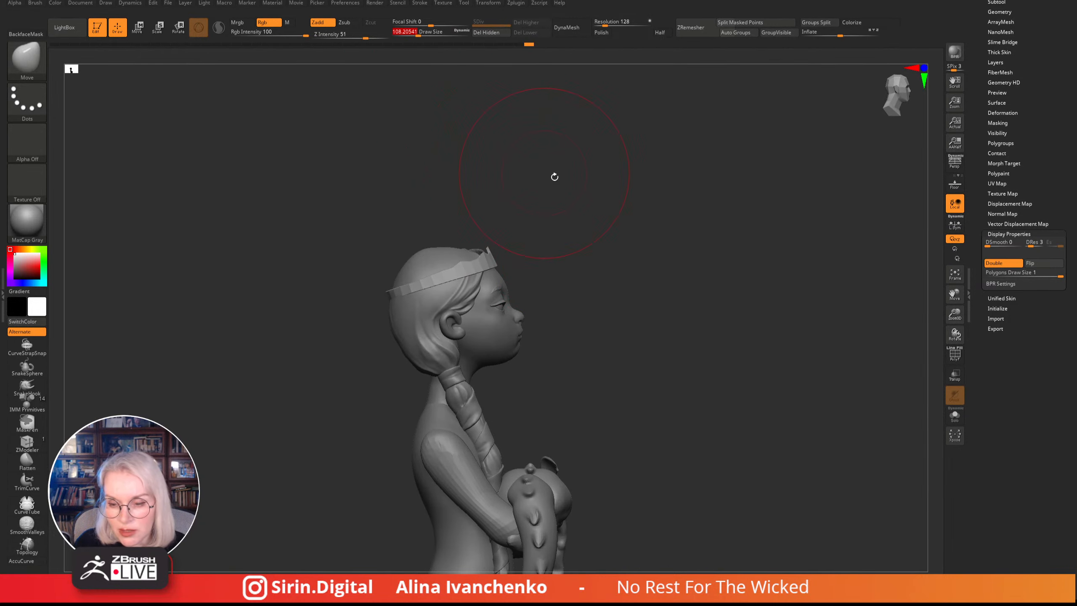
pyautogui.keyDown('alt'); pyautogui.moveTo(554, 177); pyautogui.dragTo(564, 165); pyautogui.keyUp('alt')
pyautogui.moveTo(420, 34); pyautogui.dragTo(412, 34)
pyautogui.keyDown('alt'); pyautogui.moveTo(541, 178); pyautogui.dragTo(579, 187); pyautogui.keyUp('alt')
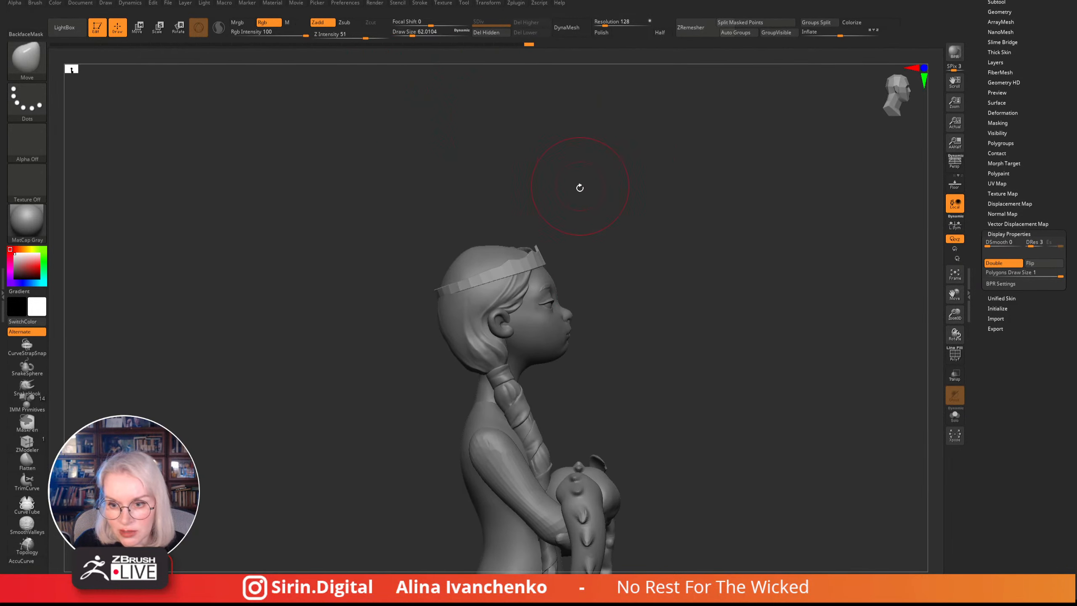
pyautogui.keyDown('alt'); pyautogui.click(451, 299); pyautogui.keyUp('alt')
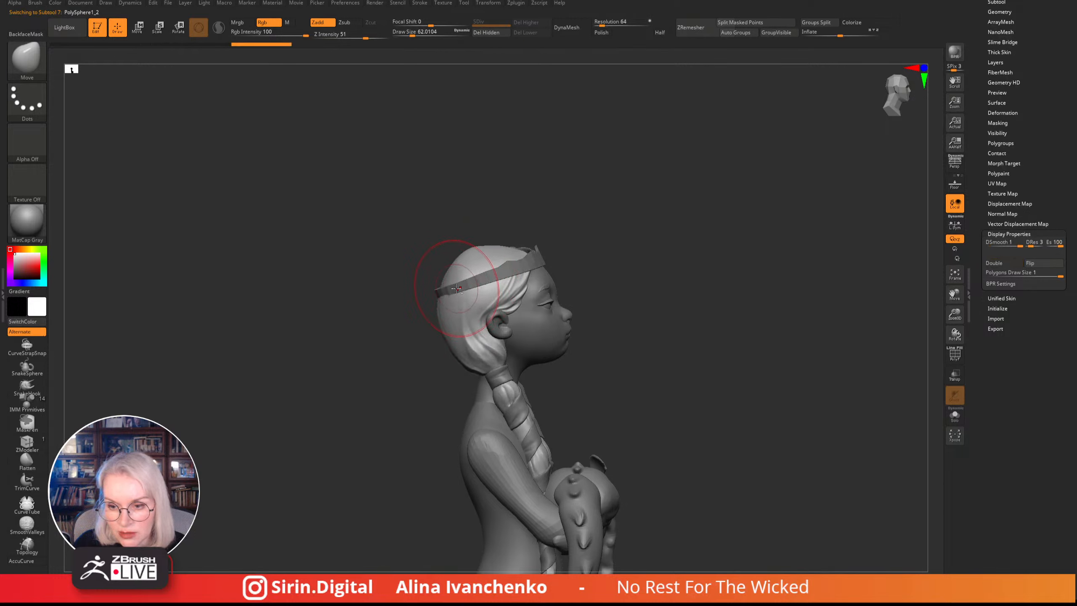
pyautogui.keyDown('alt'); pyautogui.click(456, 288); pyautogui.keyUp('alt')
pyautogui.moveTo(418, 297); pyautogui.dragTo(421, 314)
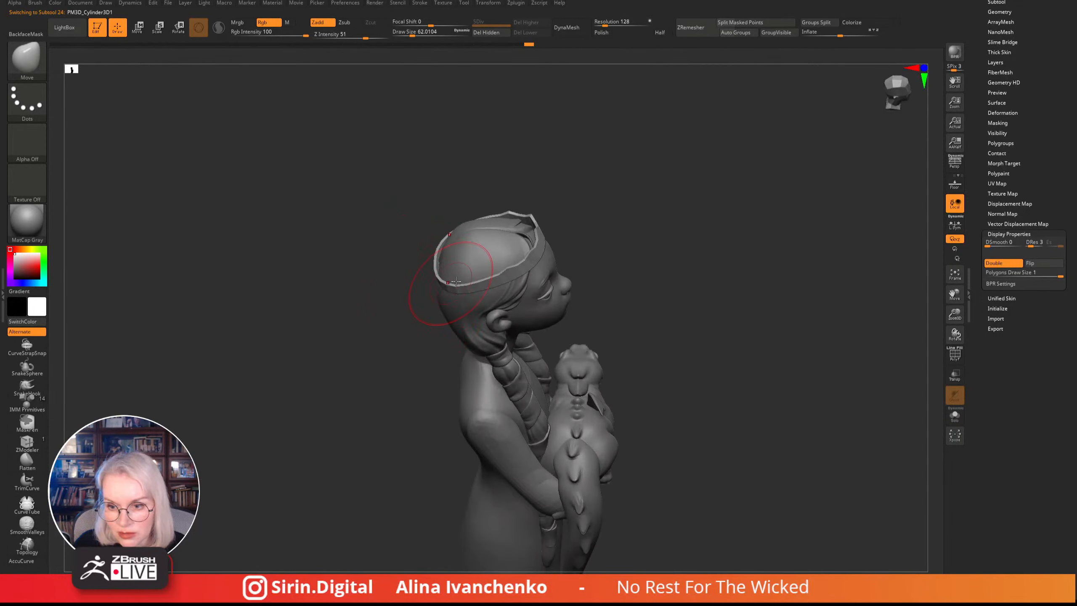
pyautogui.keyDown('shift'); pyautogui.moveTo(600, 200); pyautogui.dragTo(613, 221); pyautogui.keyUp('shift')
pyautogui.moveTo(492, 295); pyautogui.dragTo(494, 312)
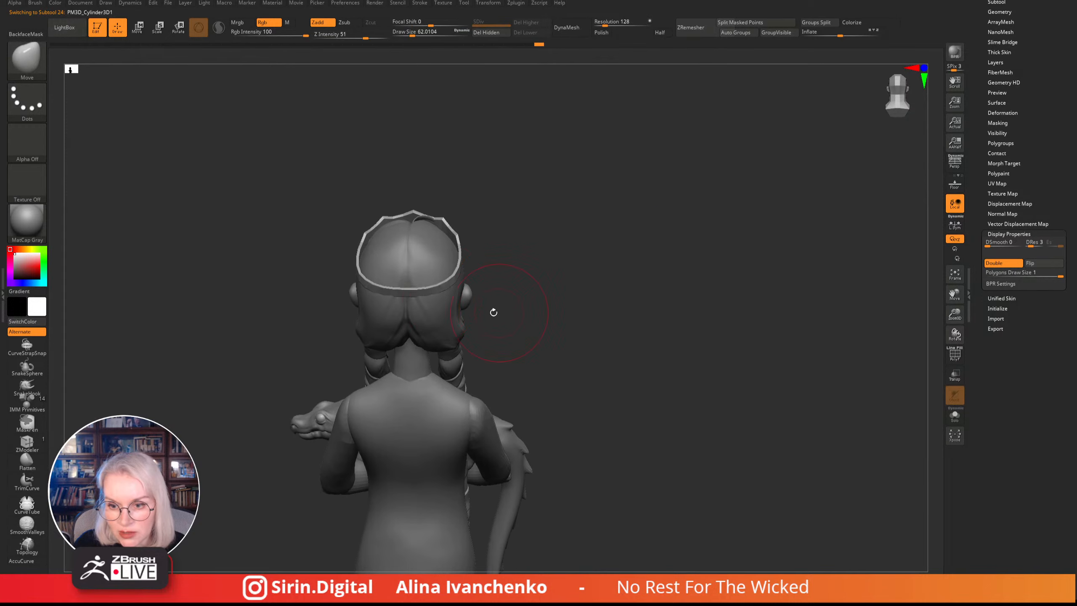
pyautogui.keyDown('shift'); pyautogui.moveTo(517, 250); pyautogui.dragTo(483, 162); pyautogui.keyUp('shift')
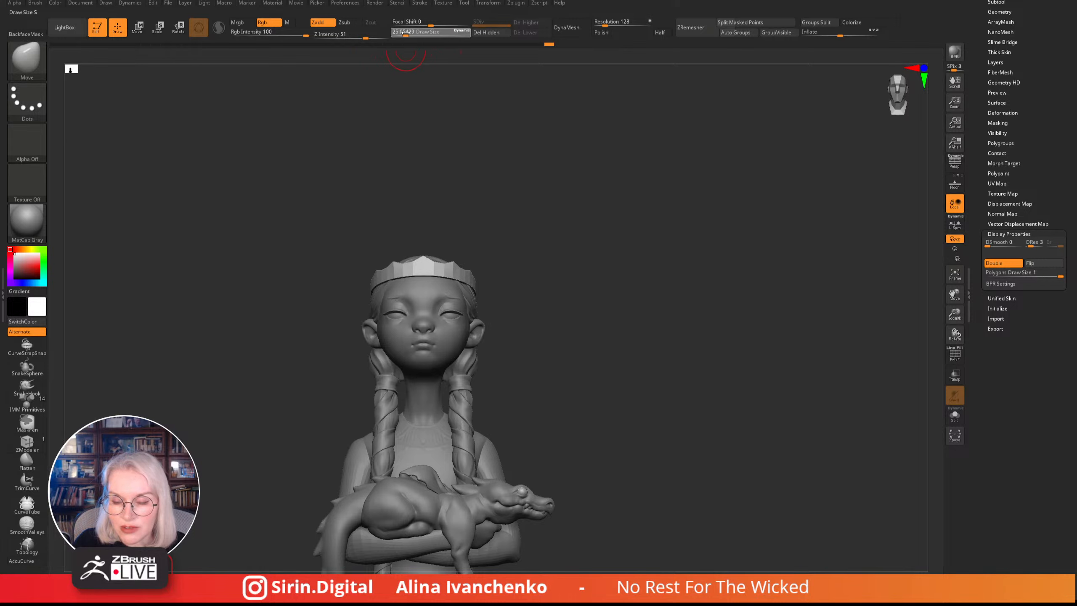
# - Reduce the Move brush's draw size to about 18
pyautogui.moveTo(406, 32); pyautogui.dragTo(408, 32)
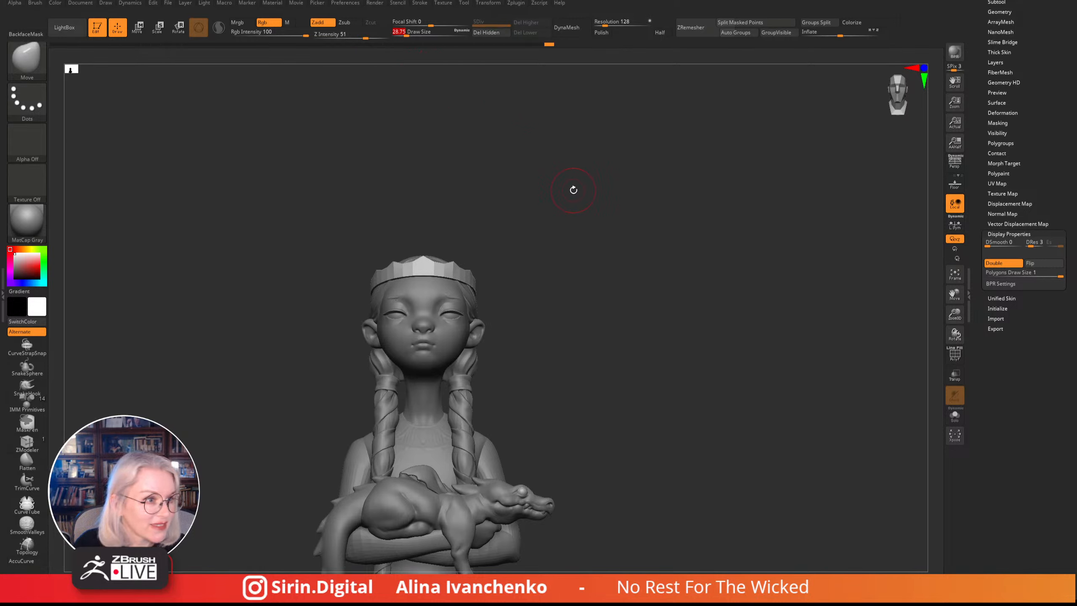
pyautogui.moveTo(573, 190)
pyautogui.mouseDown()
pyautogui.moveTo(565, 198)
pyautogui.moveTo(546, 186)
pyautogui.moveTo(496, 249)
pyautogui.moveTo(488, 216)
pyautogui.moveTo(507, 226)
pyautogui.moveTo(469, 127)
pyautogui.mouseUp()
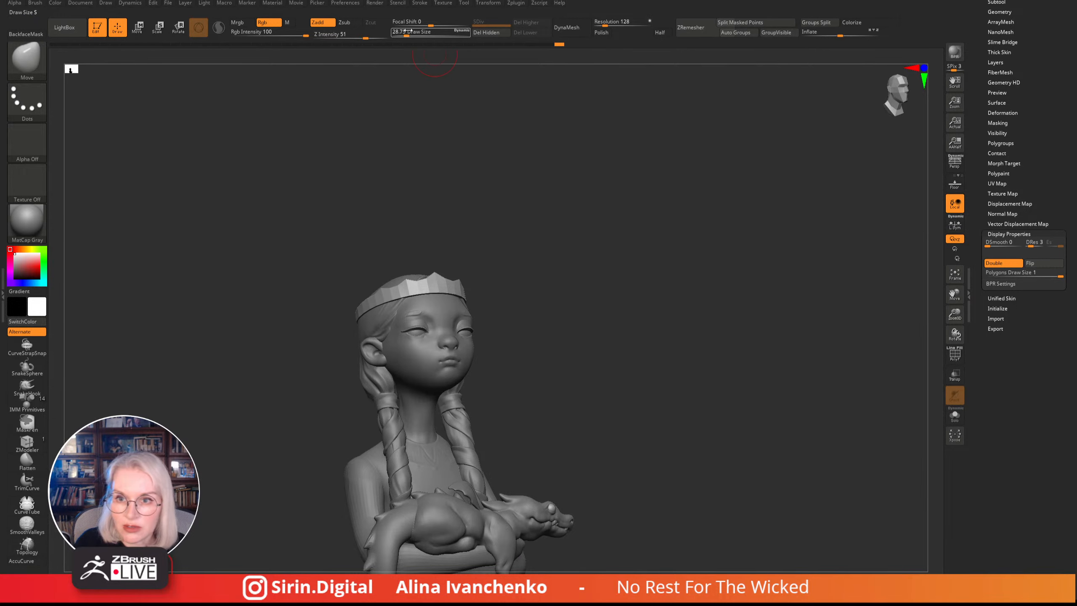
pyautogui.moveTo(407, 31); pyautogui.dragTo(404, 32)
pyautogui.moveTo(526, 195)
pyautogui.mouseDown()
pyautogui.moveTo(543, 216)
pyautogui.moveTo(534, 248)
pyautogui.moveTo(558, 251)
pyautogui.moveTo(535, 251)
pyautogui.mouseUp()
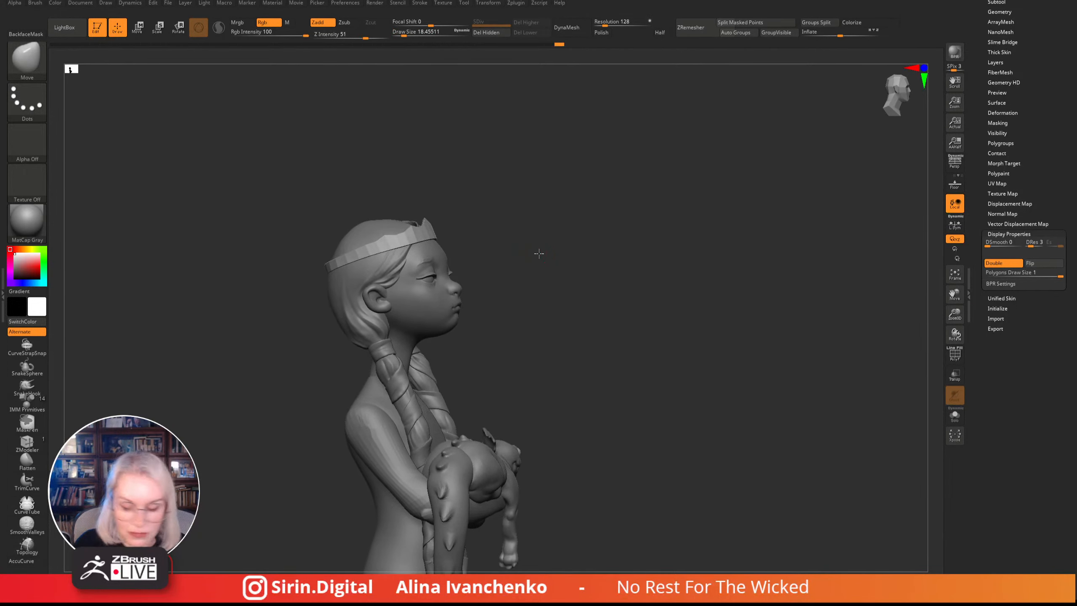
# - Examine the crown's polygon layout in wireframe from the side and the back of the head
pyautogui.click(954, 356)
pyautogui.moveTo(861, 329); pyautogui.dragTo(874, 325)
pyautogui.moveTo(953, 314); pyautogui.dragTo(941, 382)
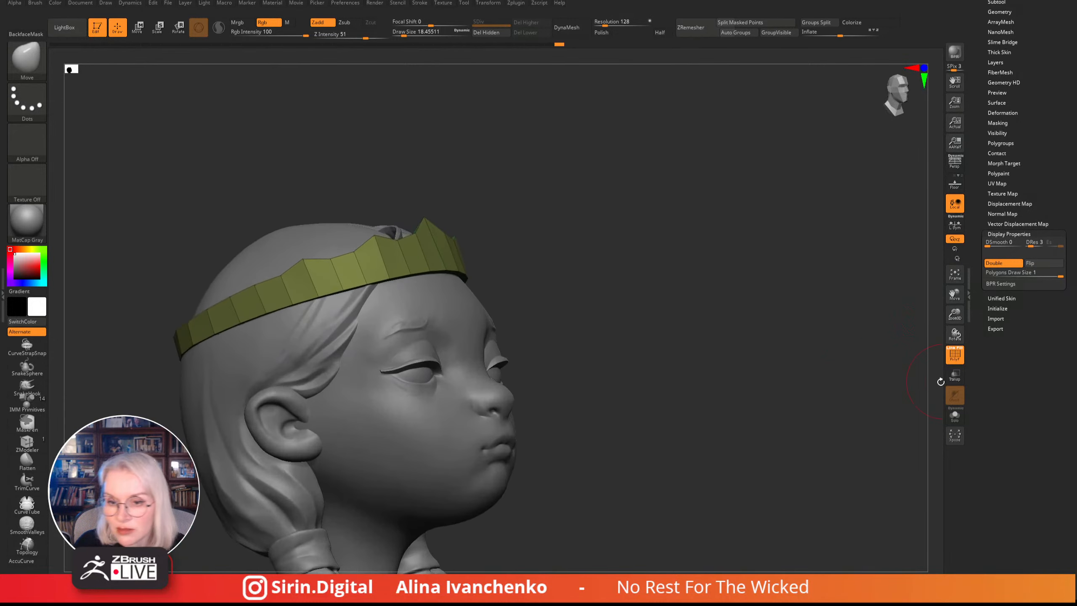
pyautogui.moveTo(650, 238); pyautogui.dragTo(746, 260)
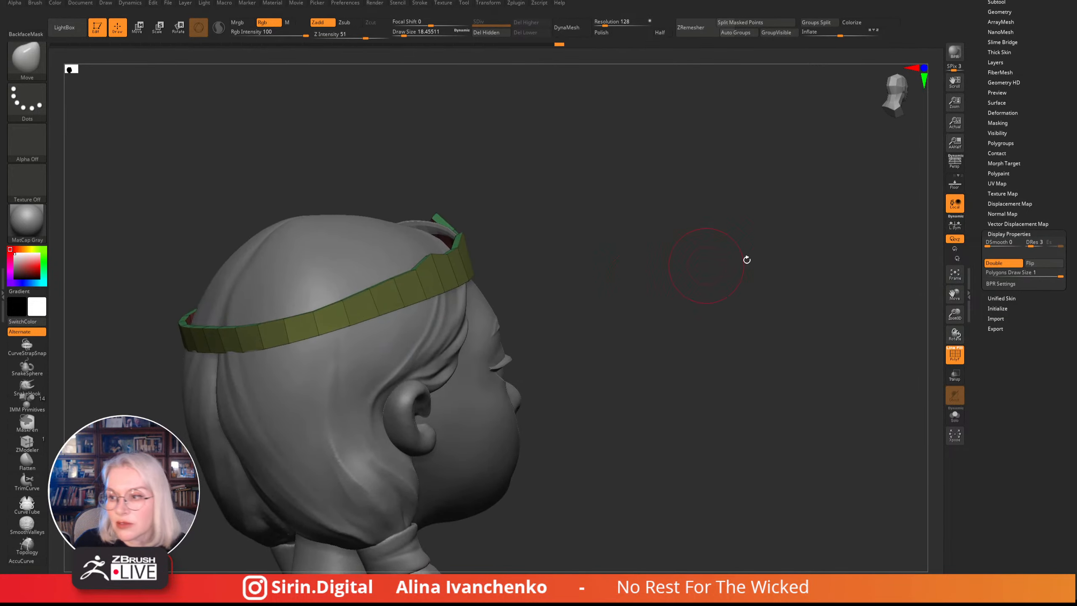
pyautogui.moveTo(862, 275); pyautogui.dragTo(780, 299)
pyautogui.click(955, 354)
pyautogui.moveTo(887, 352)
pyautogui.mouseDown()
pyautogui.moveTo(839, 387)
pyautogui.moveTo(786, 335)
pyautogui.mouseUp()
# - Try subdividing the crown to level 3 without creases and compare its points from several angles
pyautogui.press('ctrl')
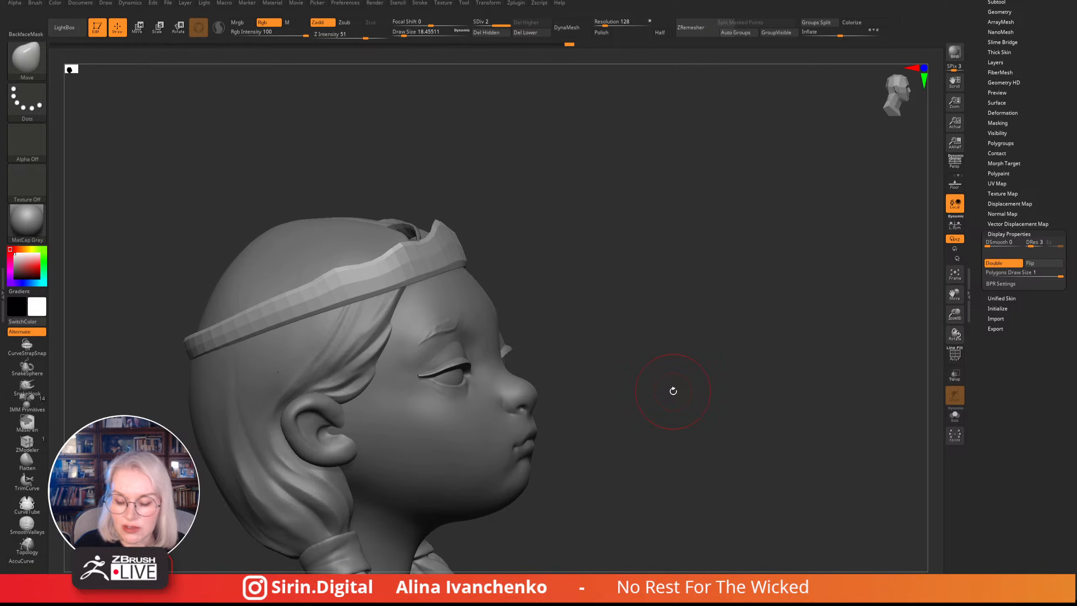
pyautogui.moveTo(709, 241); pyautogui.dragTo(630, 263)
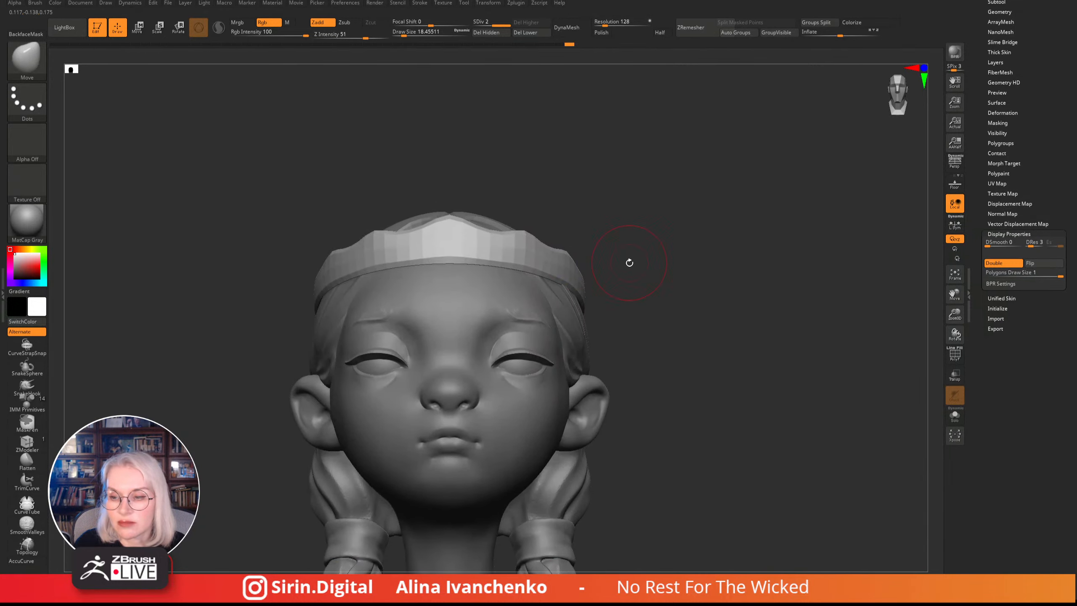
pyautogui.moveTo(691, 303); pyautogui.dragTo(637, 315)
pyautogui.moveTo(635, 235); pyautogui.dragTo(537, 258)
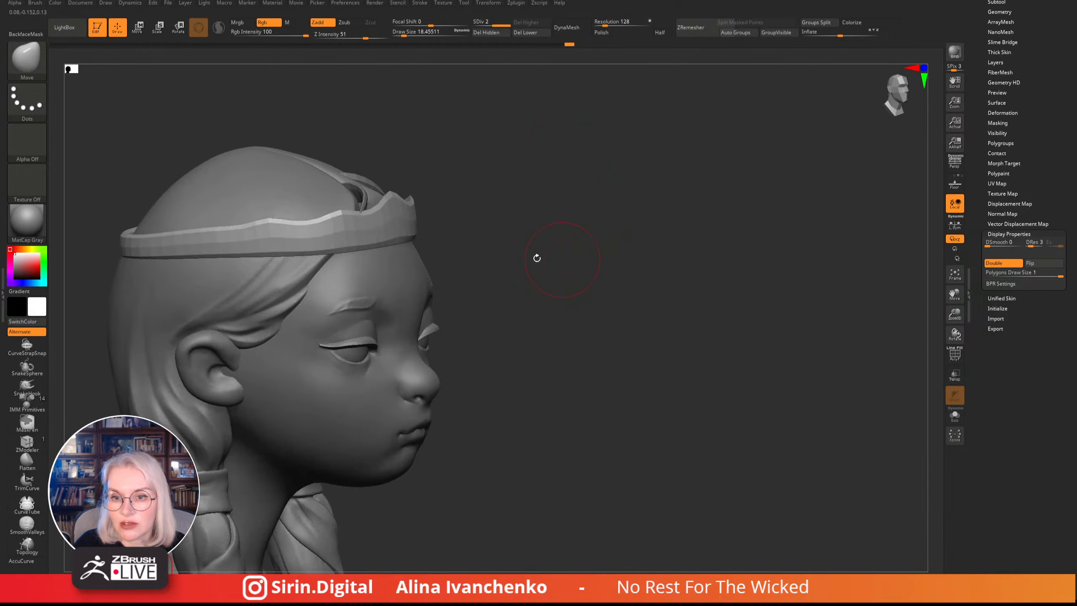
pyautogui.moveTo(510, 221); pyautogui.dragTo(616, 209)
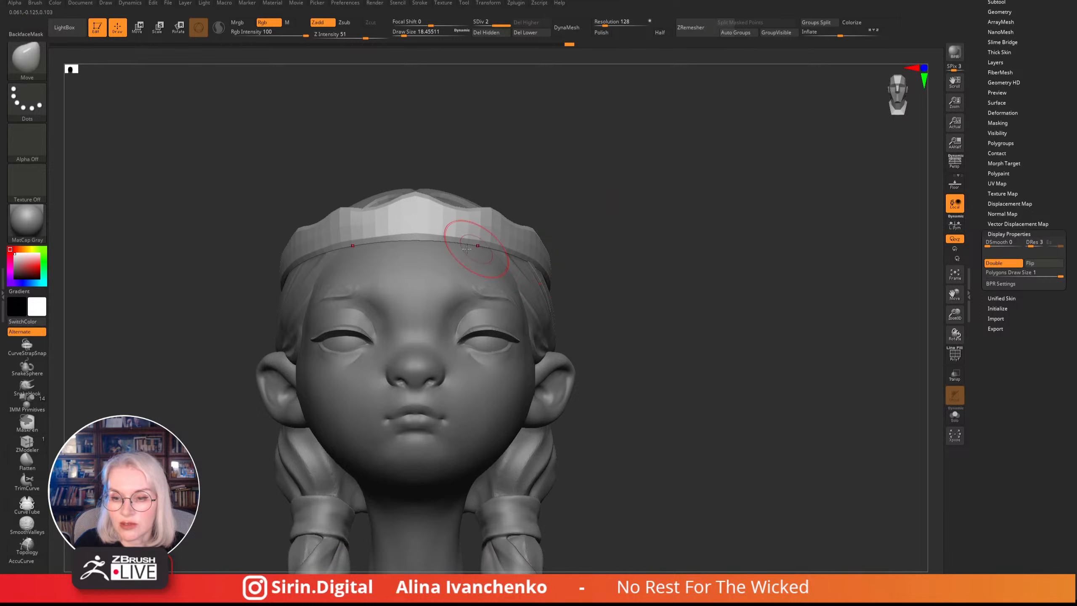
pyautogui.press('d')
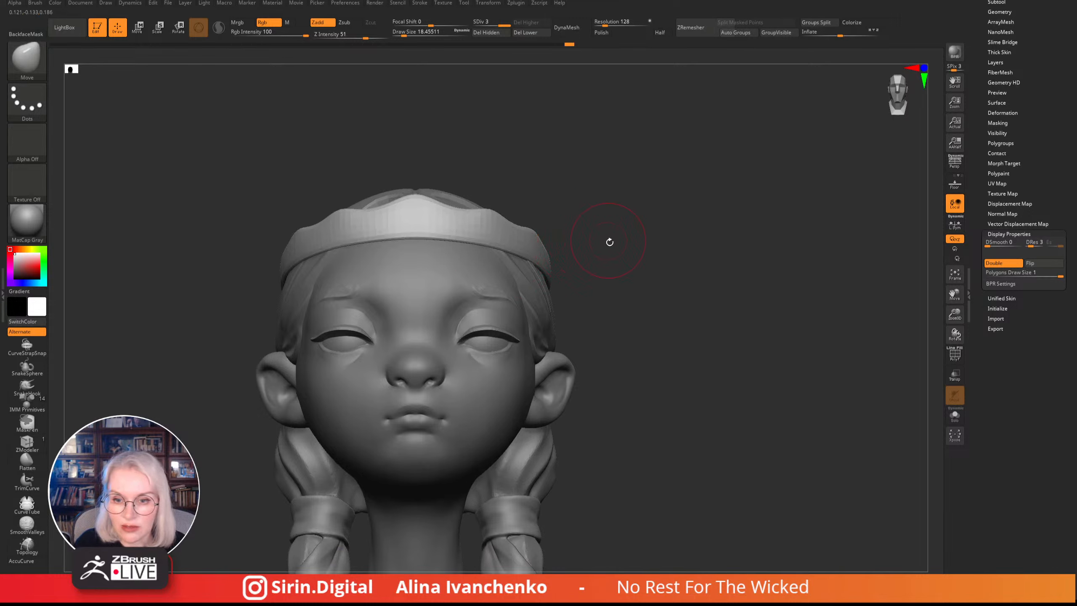
pyautogui.moveTo(609, 240); pyautogui.dragTo(470, 238)
pyautogui.keyDown('shift'); pyautogui.moveTo(582, 204); pyautogui.dragTo(607, 254); pyautogui.keyUp('shift')
pyautogui.moveTo(548, 276); pyautogui.dragTo(630, 194)
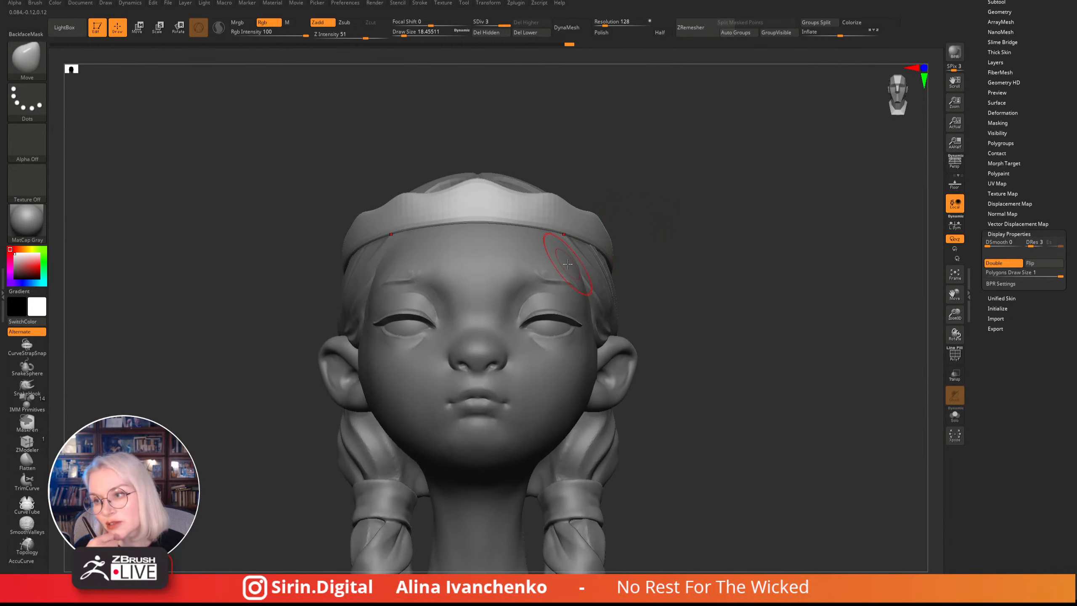
pyautogui.moveTo(769, 301); pyautogui.dragTo(746, 324)
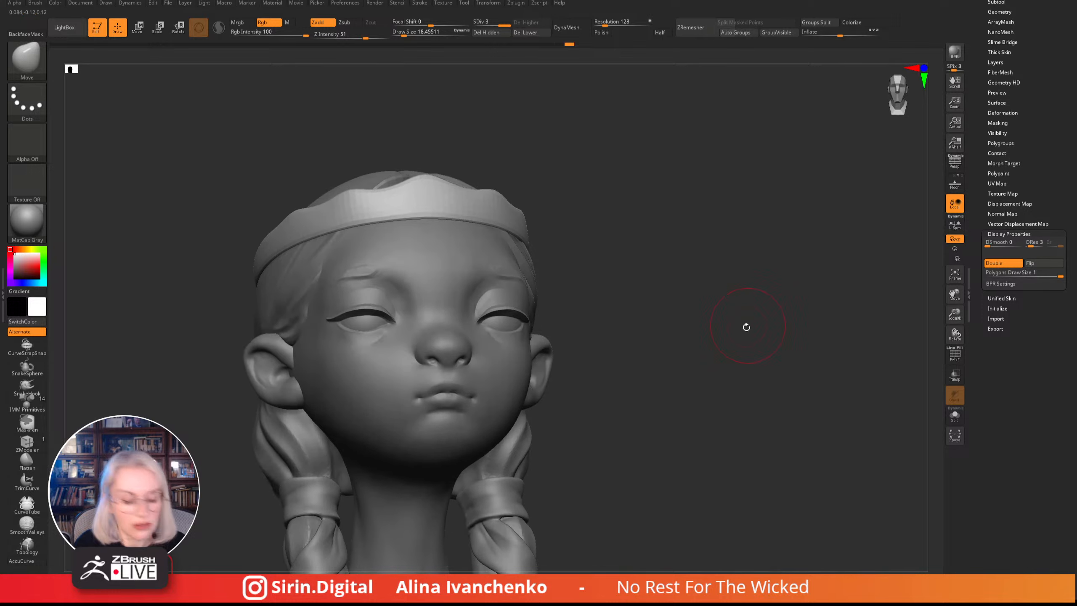
pyautogui.press('ctrl')
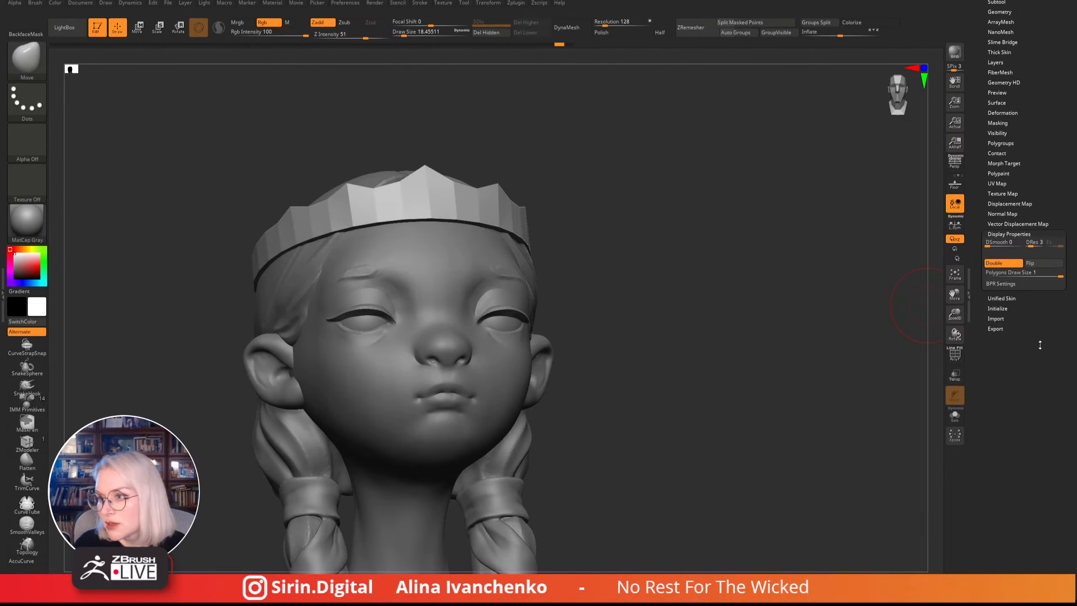
# - Crease the crown's hard edges with the crease tolerance at 45
pyautogui.scroll(5, 1038, 297)
pyautogui.click(999, 212)
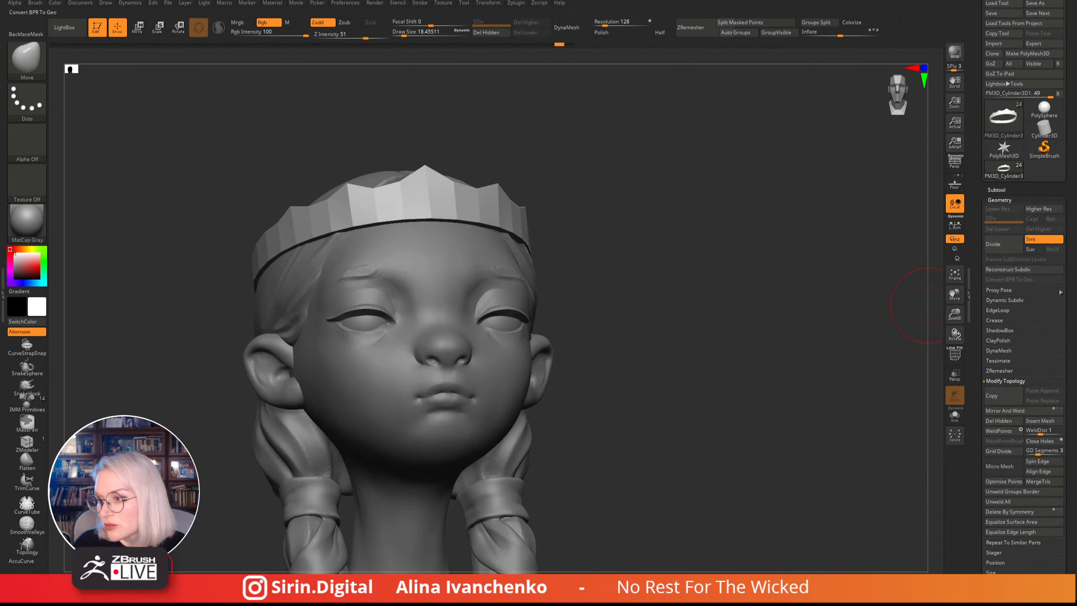
pyautogui.scroll(-3, 1074, 288)
pyautogui.scroll(-1, 1074, 288)
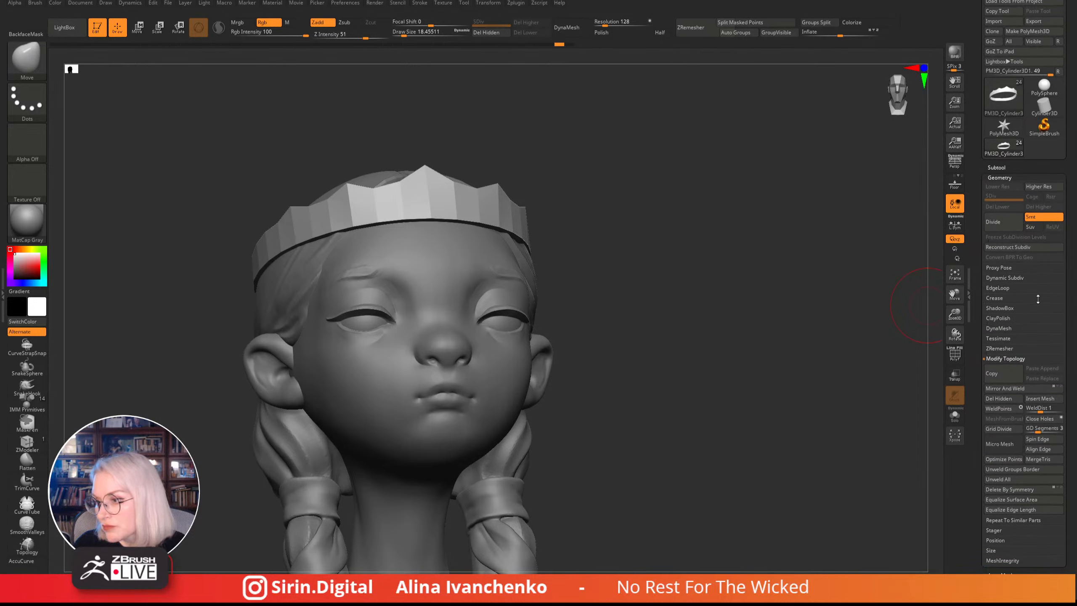
pyautogui.click(1001, 298)
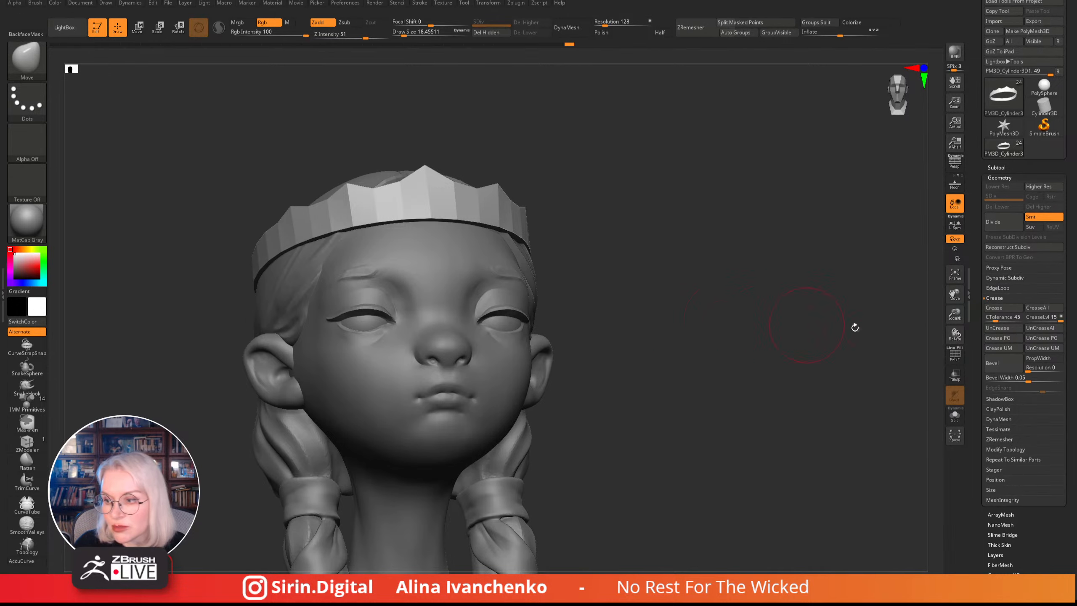
# - Isolate the crown with its wireframe shown and frame the upper rim around the front point
pyautogui.click(952, 354)
pyautogui.moveTo(649, 333); pyautogui.dragTo(661, 305)
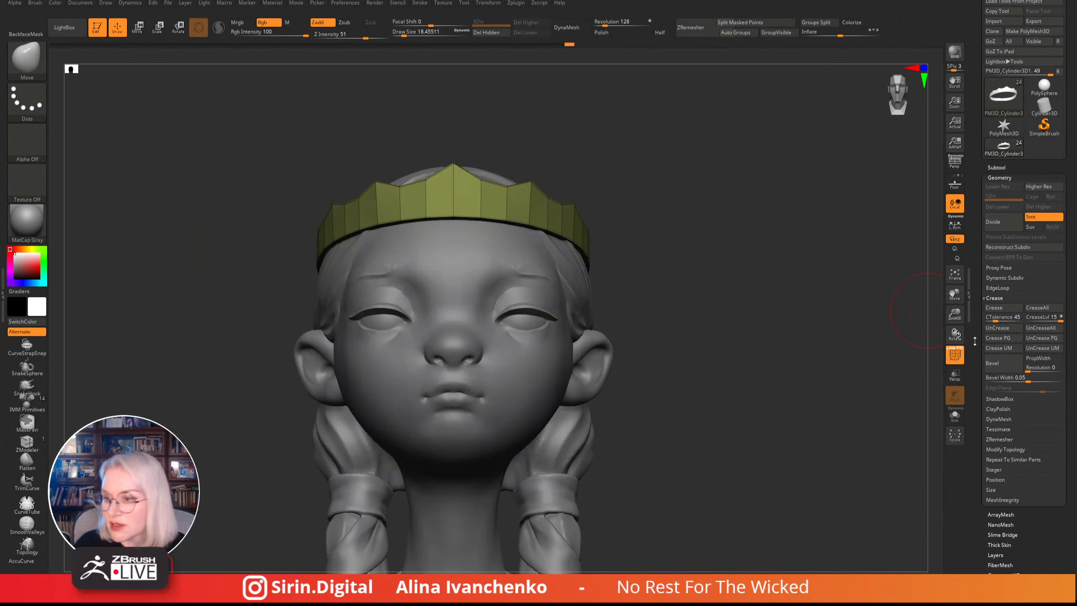
pyautogui.moveTo(955, 314)
pyautogui.mouseDown()
pyautogui.moveTo(909, 325)
pyautogui.moveTo(740, 312)
pyautogui.moveTo(738, 337)
pyautogui.moveTo(732, 312)
pyautogui.moveTo(778, 382)
pyautogui.mouseUp()
pyautogui.press('ctrl')
pyautogui.click(955, 415)
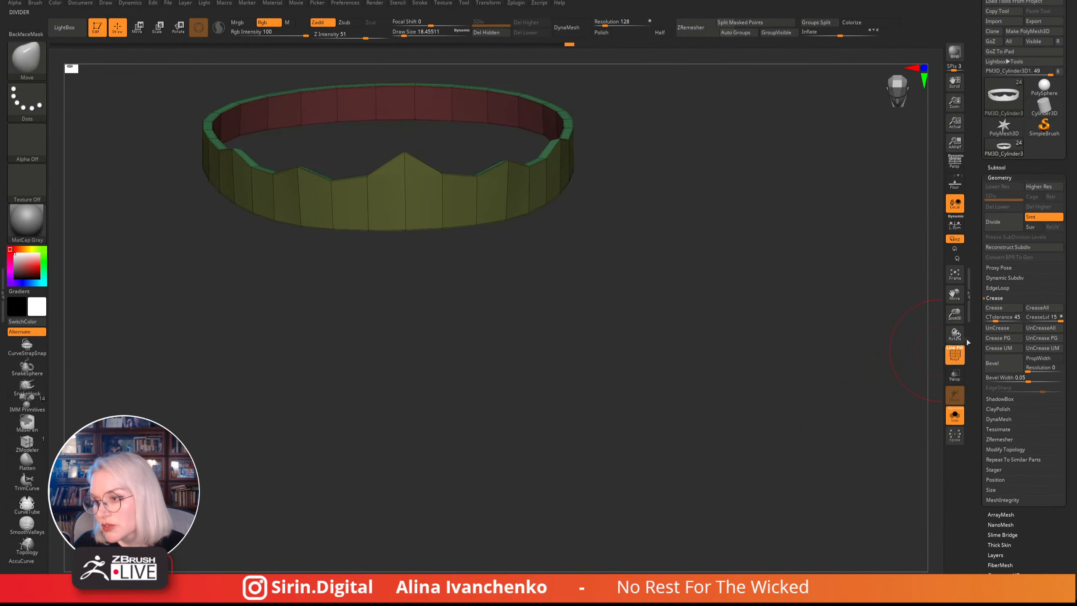
pyautogui.moveTo(955, 314); pyautogui.dragTo(792, 441)
pyautogui.moveTo(494, 225); pyautogui.dragTo(495, 264)
pyautogui.moveTo(789, 318)
pyautogui.keyDown('shift'); pyautogui.mouseDown()
pyautogui.moveTo(787, 236)
pyautogui.moveTo(760, 295)
pyautogui.moveTo(760, 231)
pyautogui.moveTo(781, 183)
pyautogui.moveTo(410, 132)
pyautogui.mouseUp(); pyautogui.keyUp('shift')
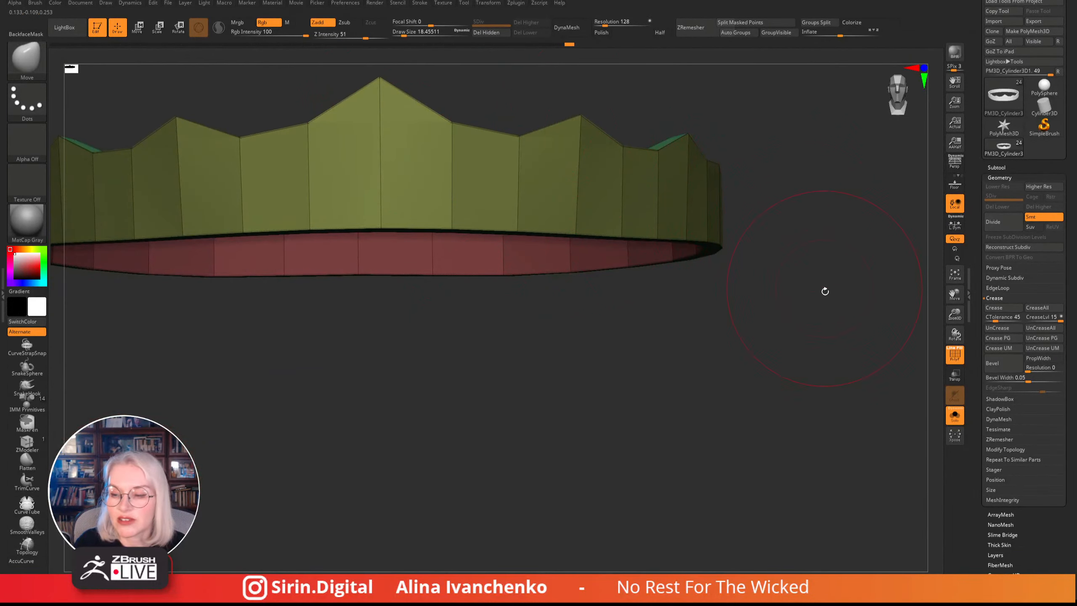
pyautogui.moveTo(825, 291); pyautogui.dragTo(698, 418)
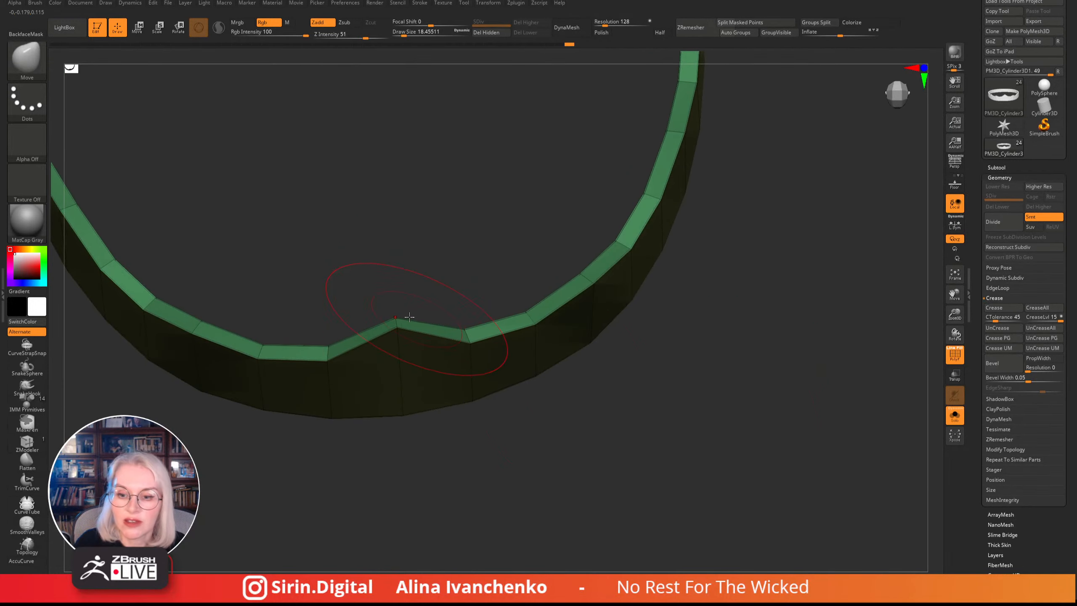
# - Crease the short edges across the rim at the crown's points with ZModeler's Crease edge action at a draw size of about 3.1
pyautogui.click(16, 449)
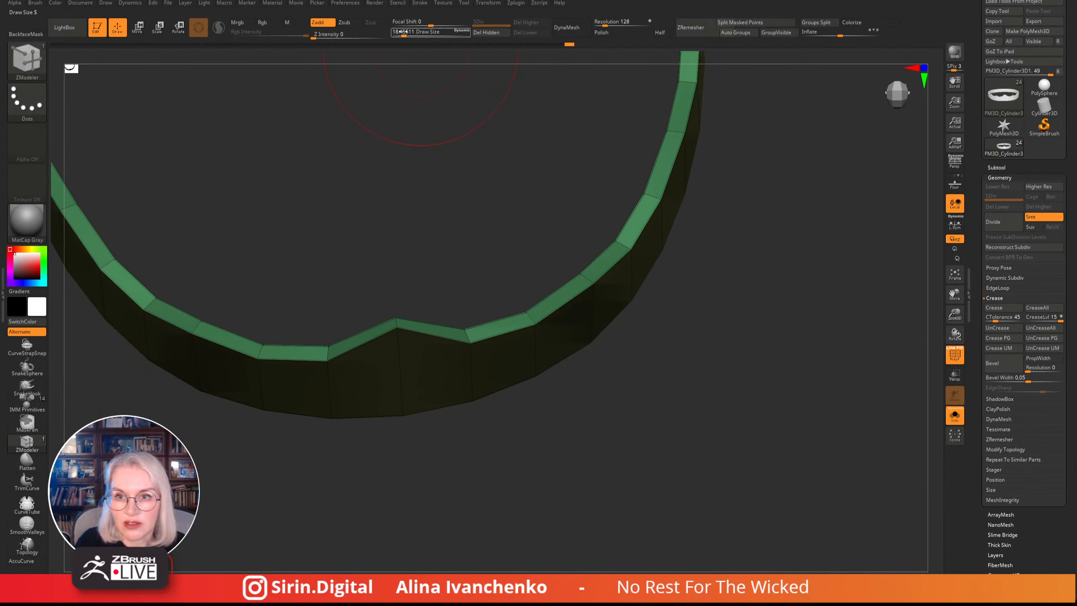
pyautogui.moveTo(460, 192); pyautogui.dragTo(409, 298)
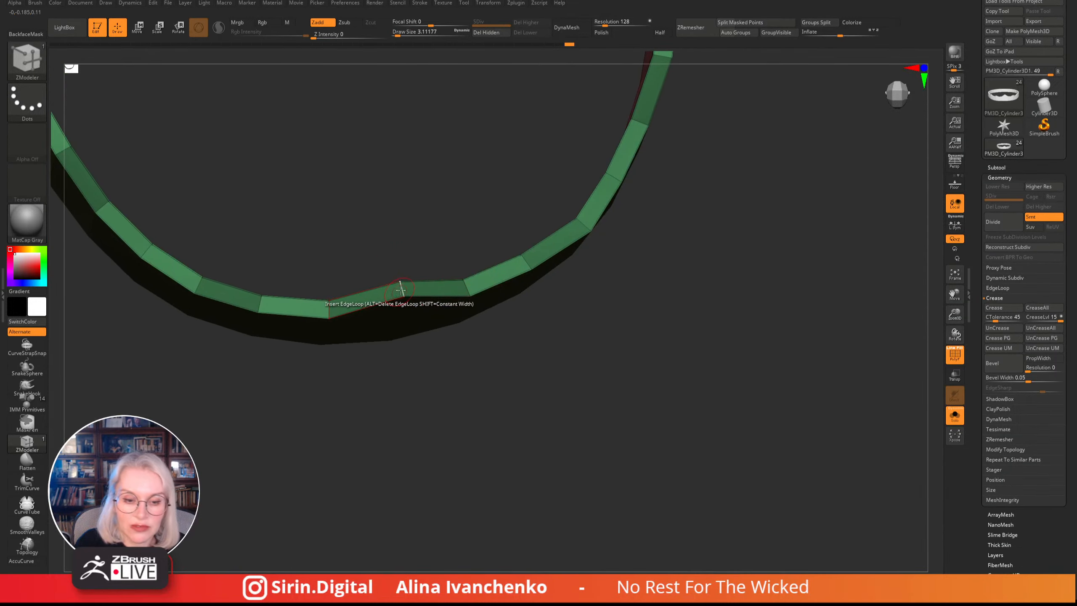
pyautogui.press('space')
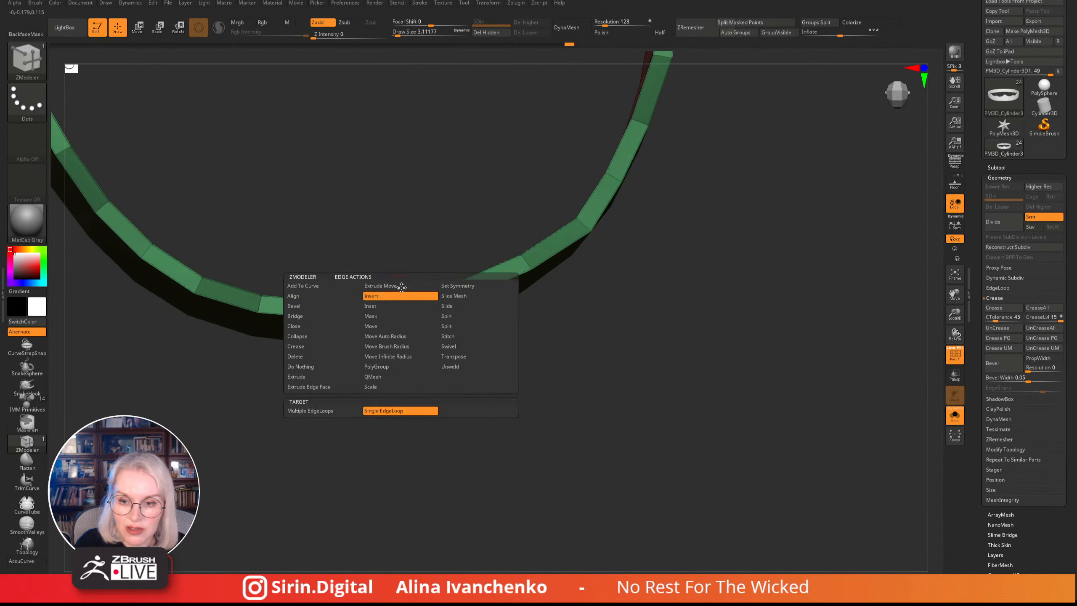
pyautogui.click(312, 347)
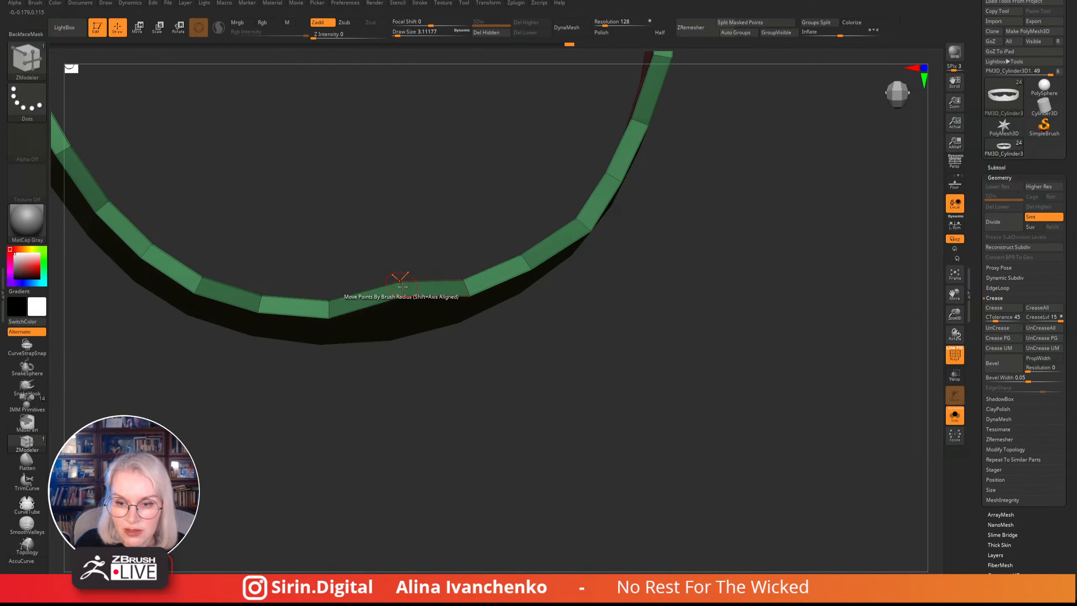
pyautogui.moveTo(509, 293); pyautogui.dragTo(510, 365)
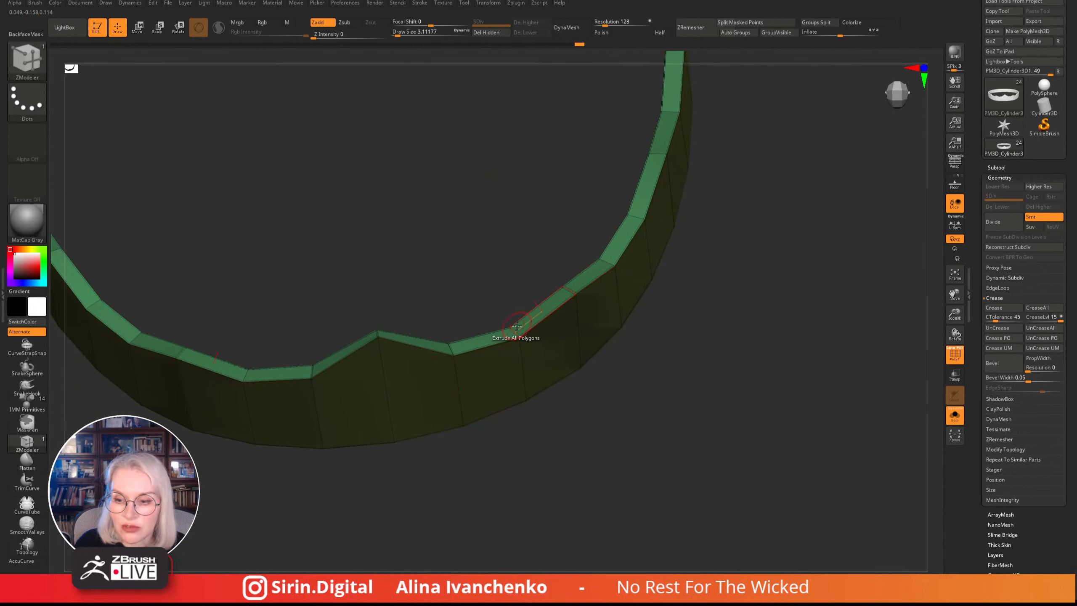
pyautogui.moveTo(584, 449); pyautogui.dragTo(516, 347)
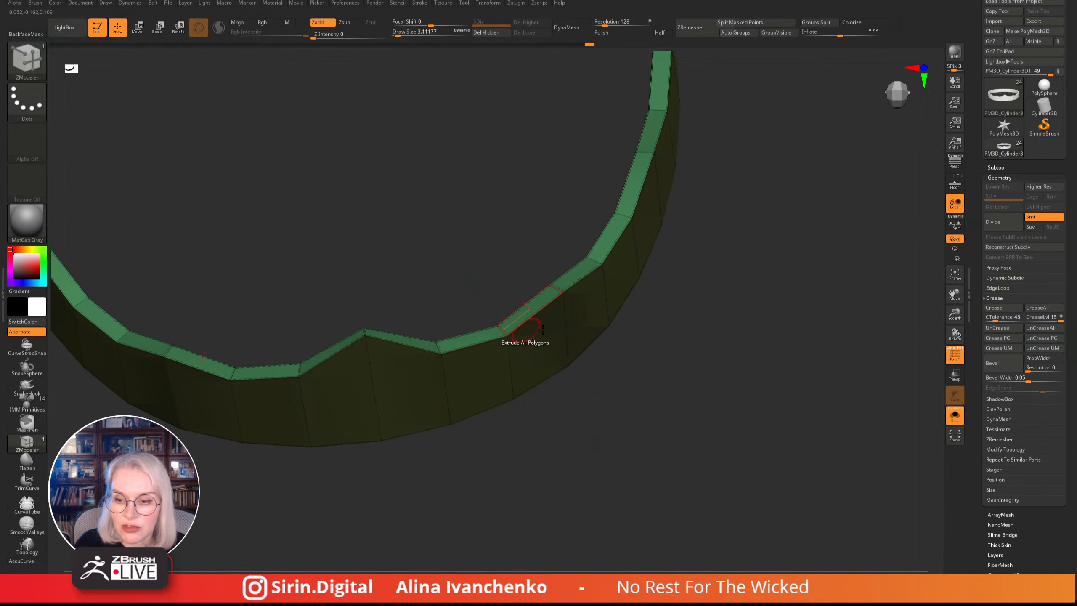
pyautogui.moveTo(597, 384); pyautogui.dragTo(577, 408)
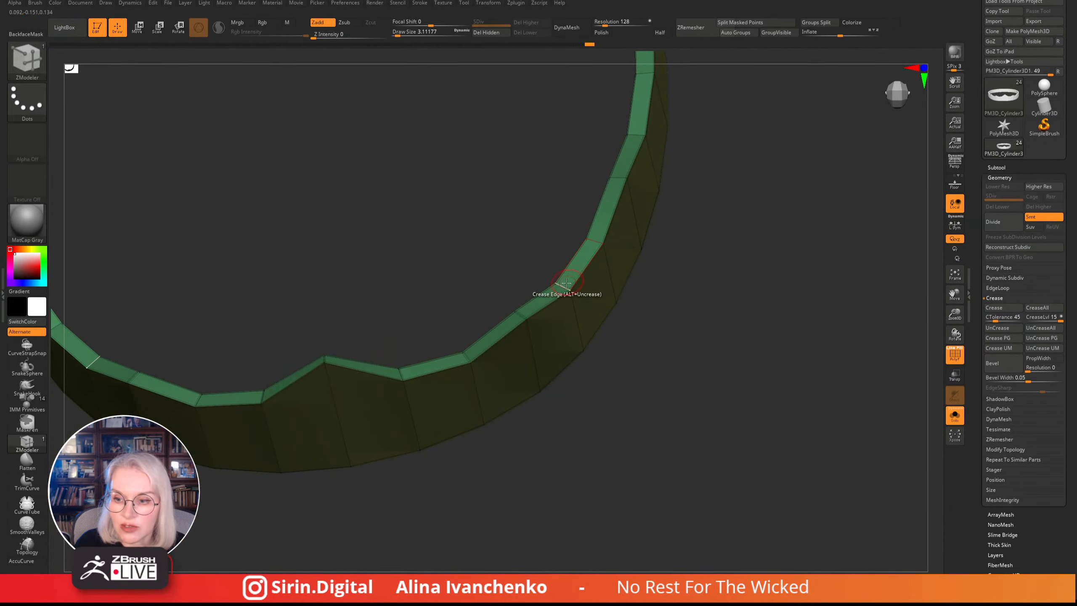
pyautogui.moveTo(640, 286)
pyautogui.mouseDown()
pyautogui.moveTo(694, 202)
pyautogui.moveTo(688, 284)
pyautogui.moveTo(673, 221)
pyautogui.moveTo(702, 356)
pyautogui.moveTo(702, 264)
pyautogui.moveTo(752, 258)
pyautogui.moveTo(649, 269)
pyautogui.mouseUp()
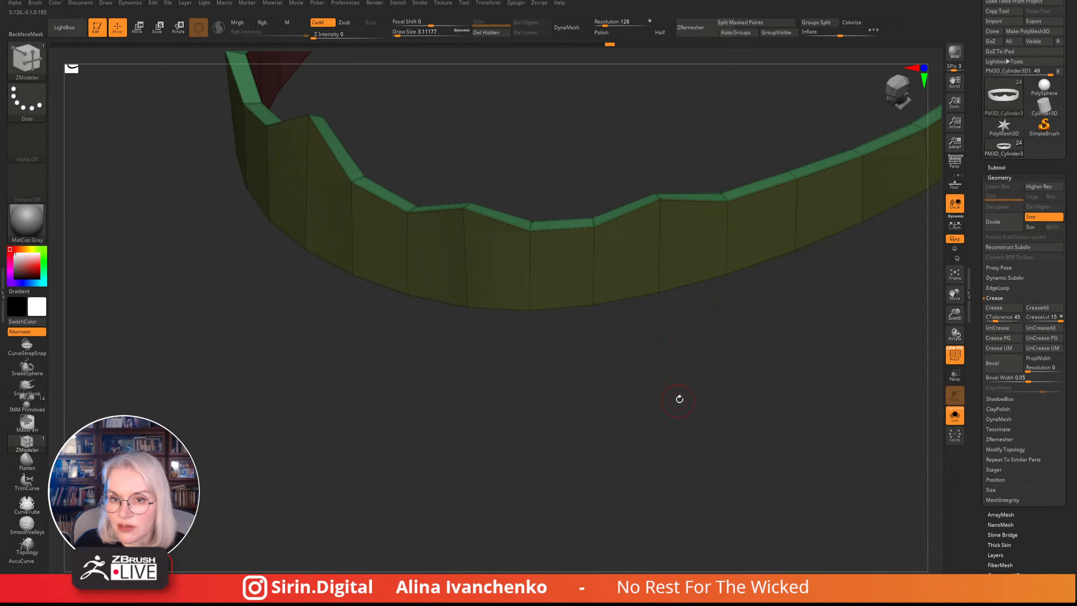
# - Show the whole figurine again without the wireframe and subdivide the creased crown to level 3
pyautogui.moveTo(678, 397); pyautogui.dragTo(836, 263)
pyautogui.moveTo(952, 318); pyautogui.dragTo(626, 381)
pyautogui.moveTo(627, 380); pyautogui.dragTo(694, 402)
pyautogui.click(955, 417)
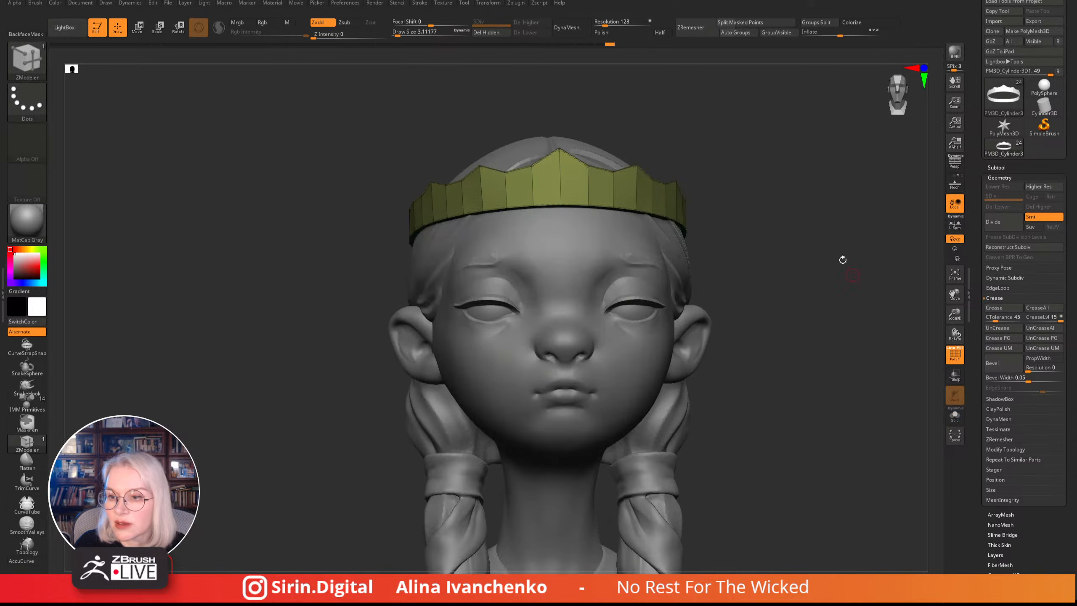
pyautogui.moveTo(841, 257); pyautogui.dragTo(720, 303)
pyautogui.click(958, 359)
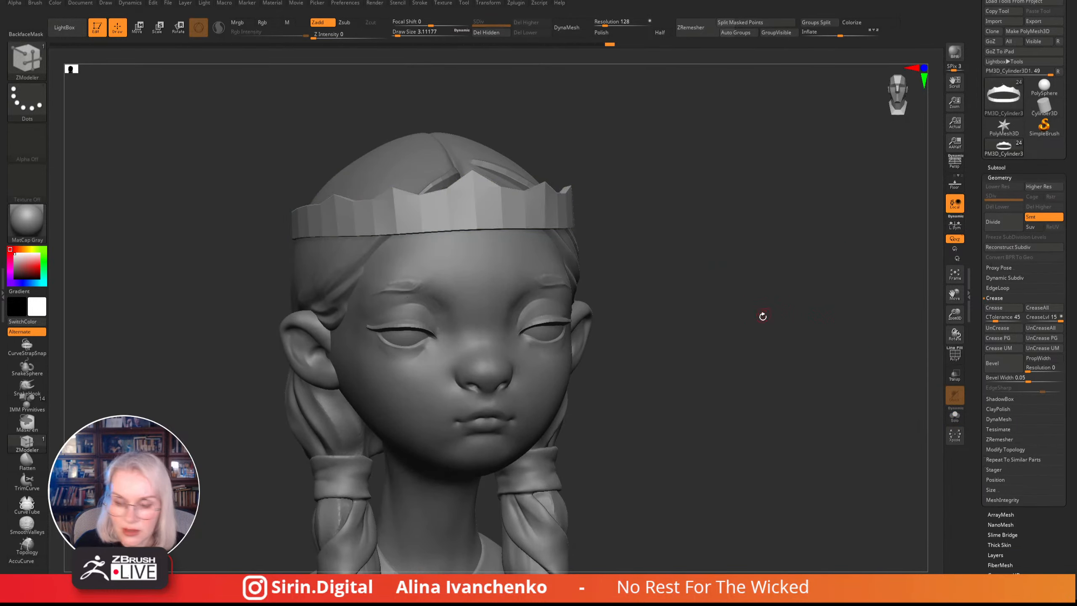
pyautogui.press('ctrl')
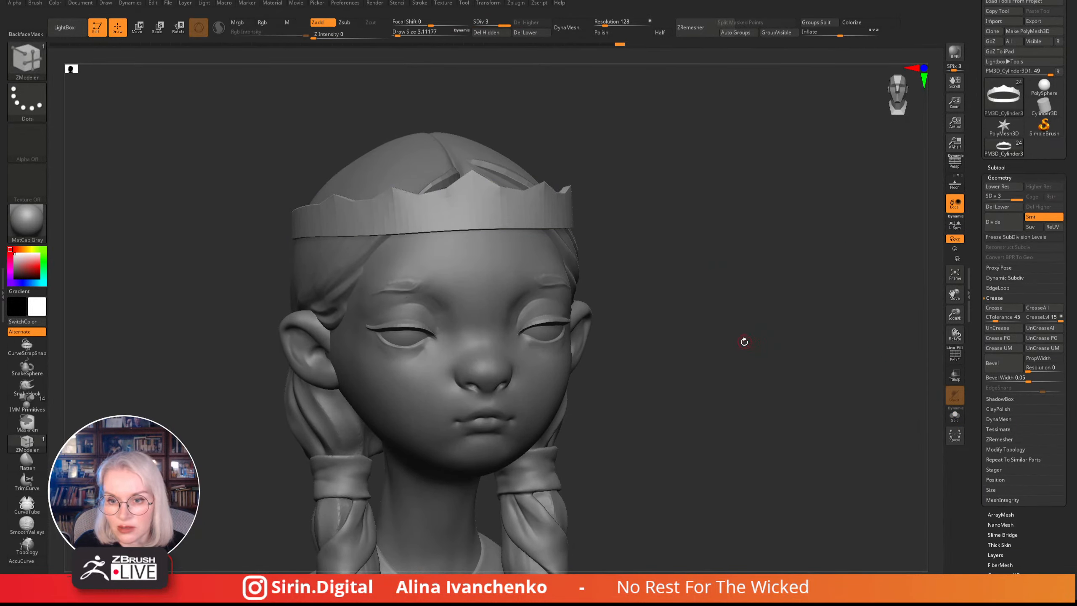
# - Examine the subdivided crown's points and rim from above and the front, with and without the wireframe
pyautogui.moveTo(743, 342)
pyautogui.mouseDown()
pyautogui.moveTo(740, 421)
pyautogui.moveTo(737, 368)
pyautogui.moveTo(852, 329)
pyautogui.mouseUp()
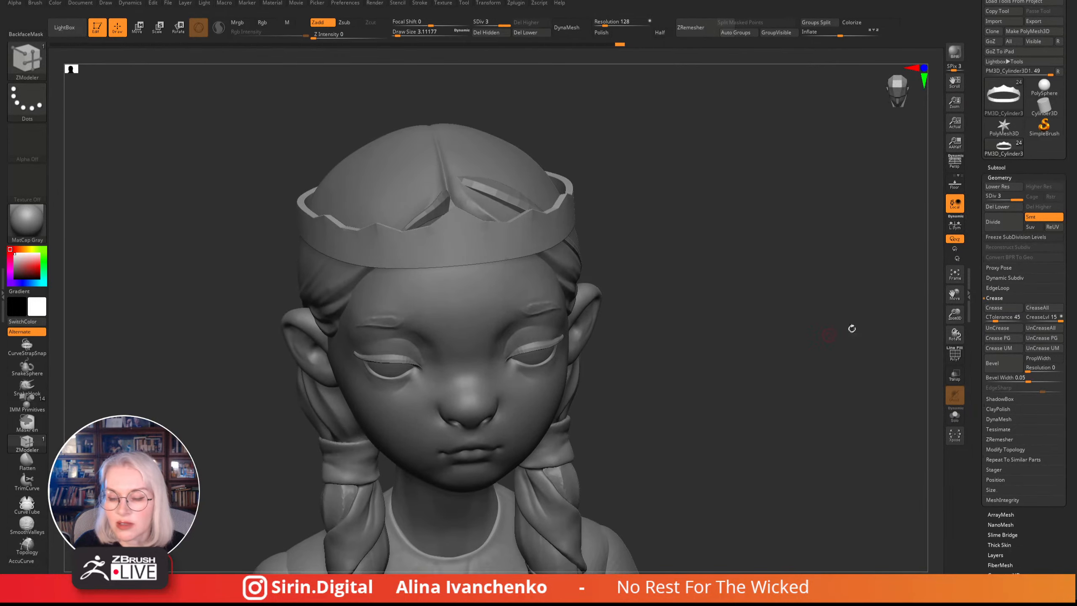
pyautogui.click(954, 354)
pyautogui.moveTo(954, 313); pyautogui.dragTo(955, 344)
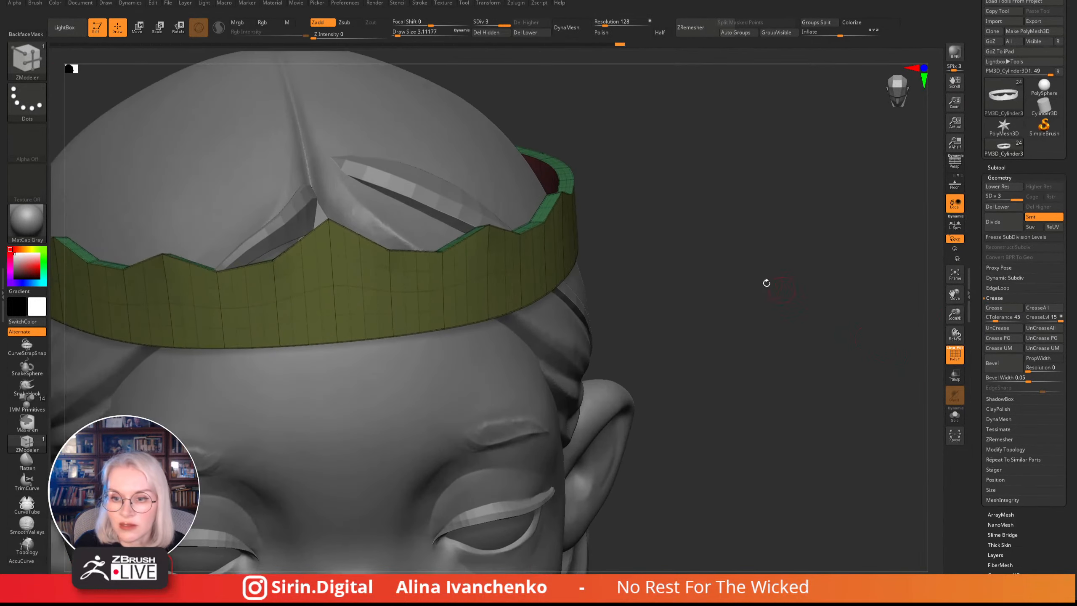
pyautogui.moveTo(767, 281); pyautogui.dragTo(840, 290)
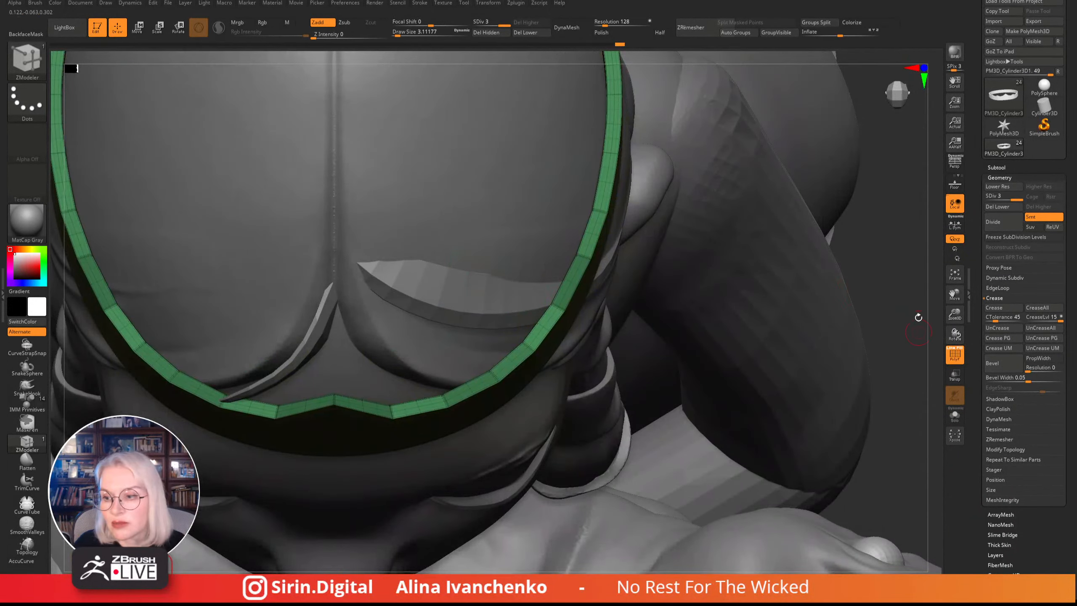
pyautogui.keyDown('shift'); pyautogui.moveTo(919, 317); pyautogui.dragTo(939, 268); pyautogui.keyUp('shift')
pyautogui.moveTo(954, 313); pyautogui.dragTo(950, 327)
pyautogui.click(948, 353)
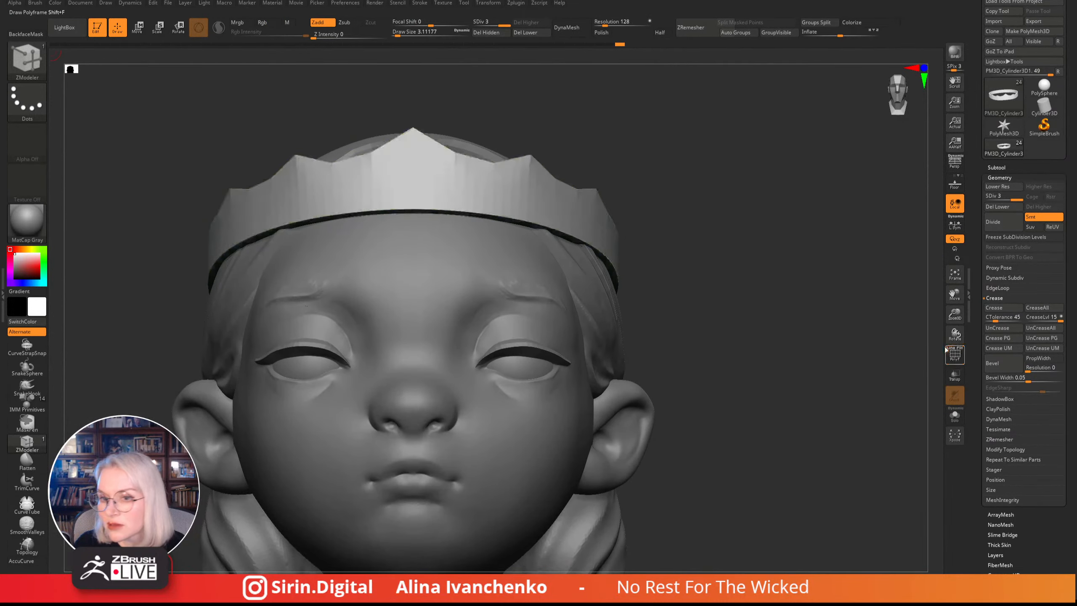
# - Undo the crown's subdivision back to its base mesh and show its wireframe
pyautogui.moveTo(779, 230)
pyautogui.keyDown('alt'); pyautogui.mouseDown()
pyautogui.moveTo(744, 215)
pyautogui.moveTo(767, 248)
pyautogui.mouseUp(); pyautogui.keyUp('alt')
pyautogui.hotkey('shift', 'd')
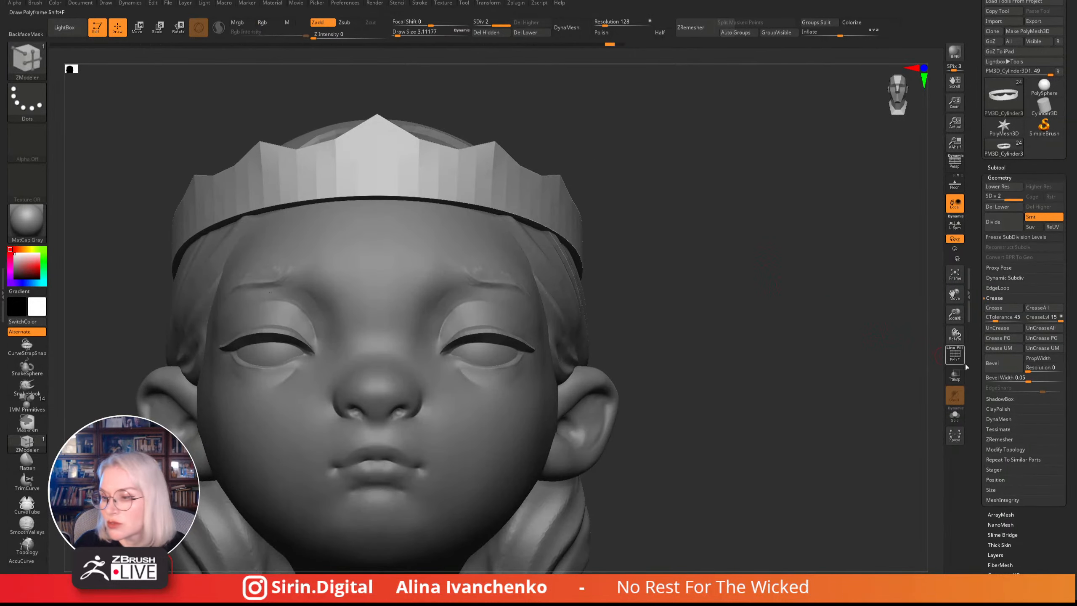
pyautogui.click(955, 355)
pyautogui.hotkey('ctrl', 'z')
pyautogui.keyDown('alt'); pyautogui.moveTo(711, 209); pyautogui.dragTo(806, 270); pyautogui.keyUp('alt')
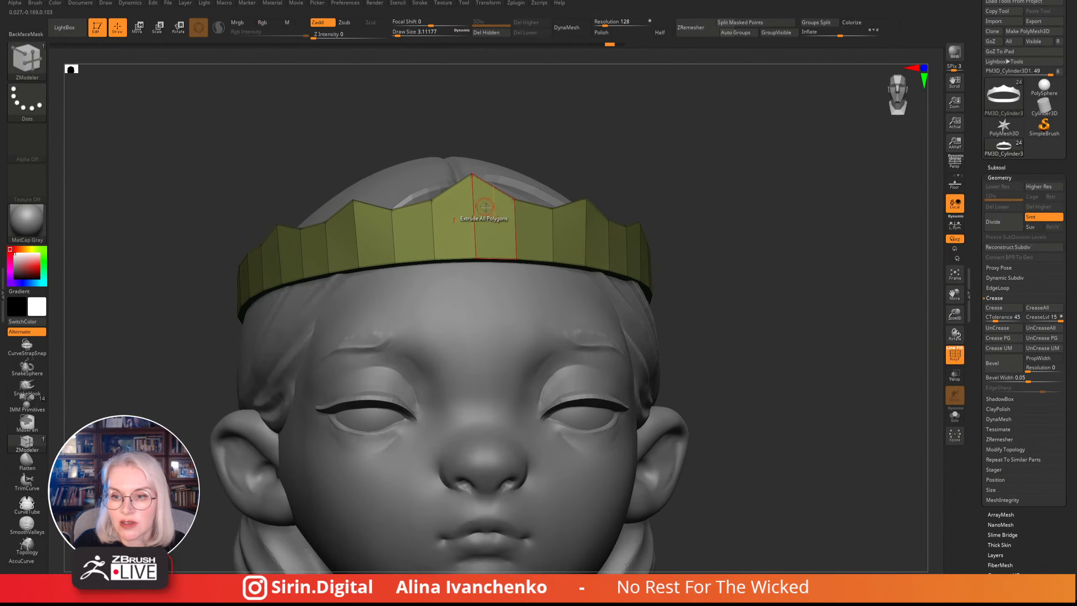
# - Crease the vertical edges below the crown's points and the underside edge at the front point with ZModeler's Crease edge action
pyautogui.moveTo(529, 142); pyautogui.dragTo(378, 233)
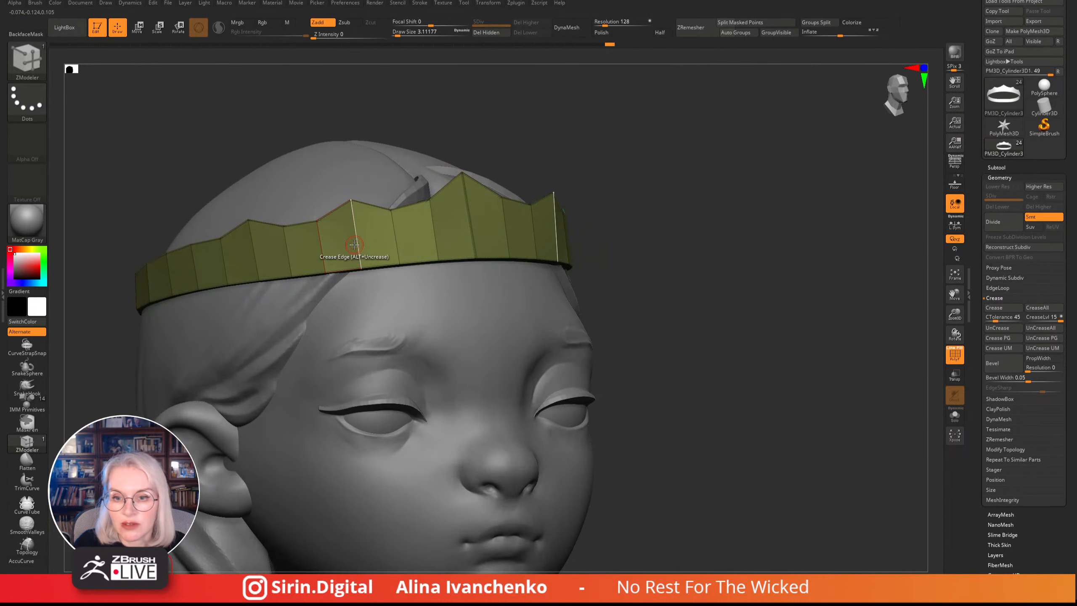
pyautogui.moveTo(722, 209); pyautogui.dragTo(653, 163)
pyautogui.click(433, 175)
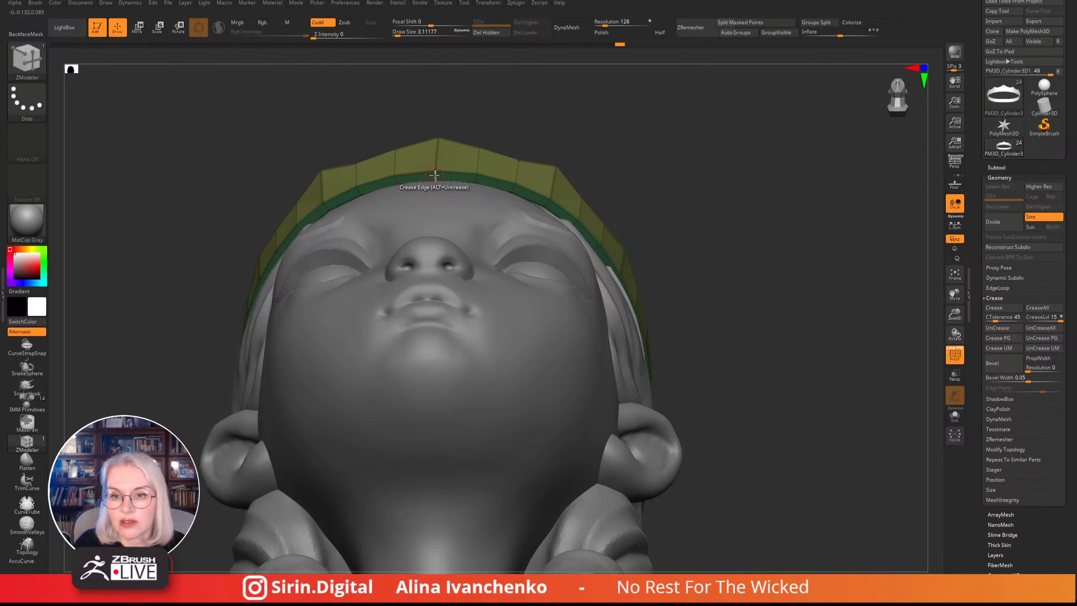
pyautogui.moveTo(500, 103); pyautogui.dragTo(525, 104)
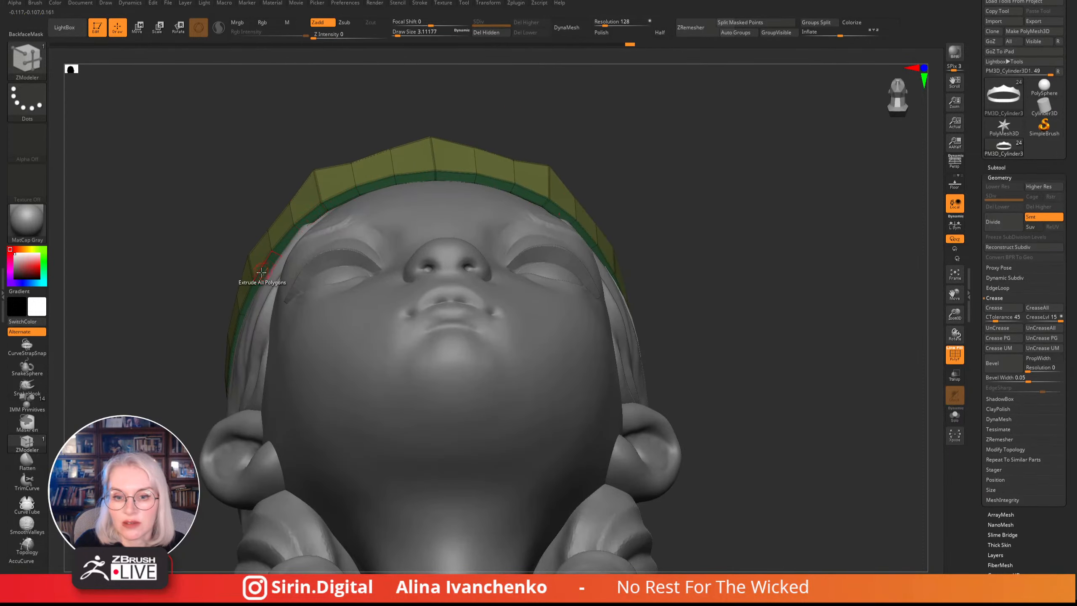
pyautogui.moveTo(812, 175)
pyautogui.mouseDown()
pyautogui.moveTo(802, 222)
pyautogui.moveTo(794, 175)
pyautogui.moveTo(842, 269)
pyautogui.mouseUp()
pyautogui.click(955, 356)
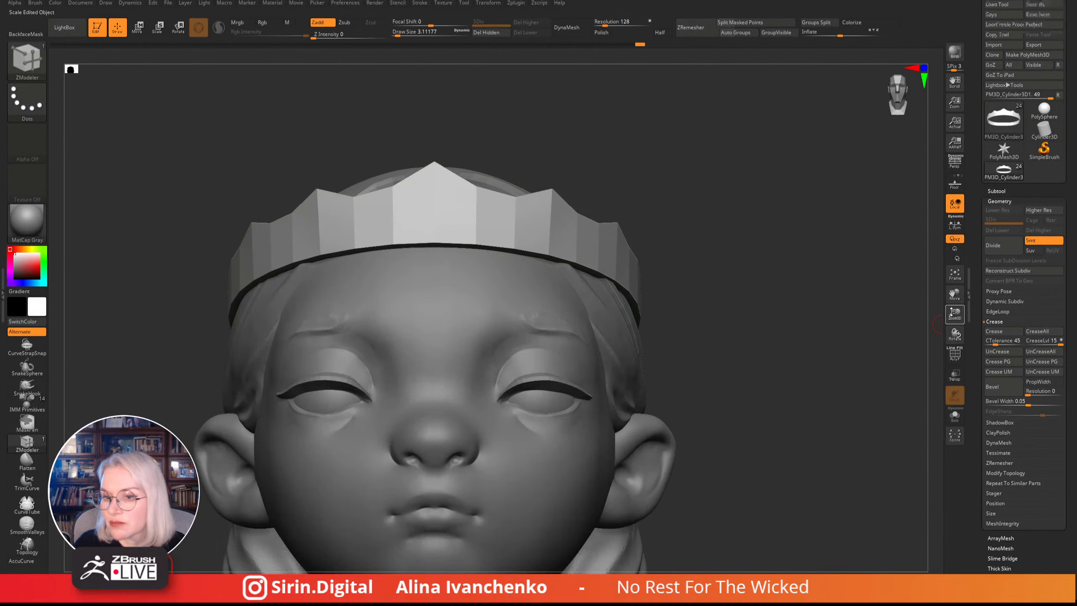
# - Bring the Tool palette back into view and subdivide the creased crown to level 2
pyautogui.moveTo(1071, 280)
pyautogui.mouseDown()
pyautogui.moveTo(1071, 151)
pyautogui.moveTo(1071, 260)
pyautogui.mouseUp()
pyautogui.moveTo(1071, 5); pyautogui.dragTo(1071, 25)
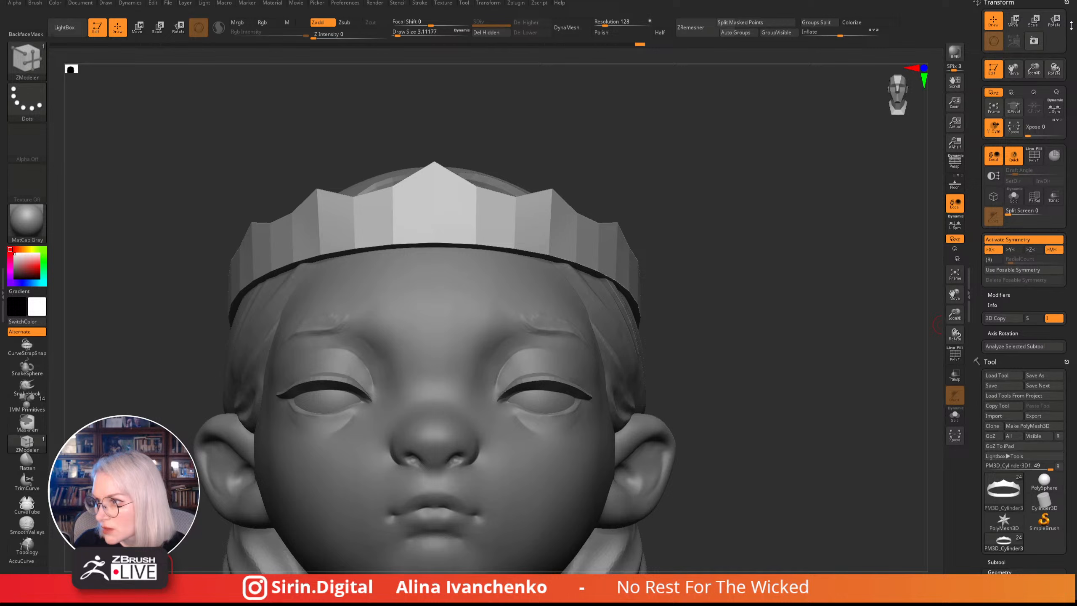
pyautogui.click(1067, 3)
pyautogui.moveTo(954, 294); pyautogui.dragTo(945, 219)
pyautogui.moveTo(954, 313)
pyautogui.mouseDown()
pyautogui.moveTo(950, 298)
pyautogui.moveTo(975, 313)
pyautogui.mouseUp()
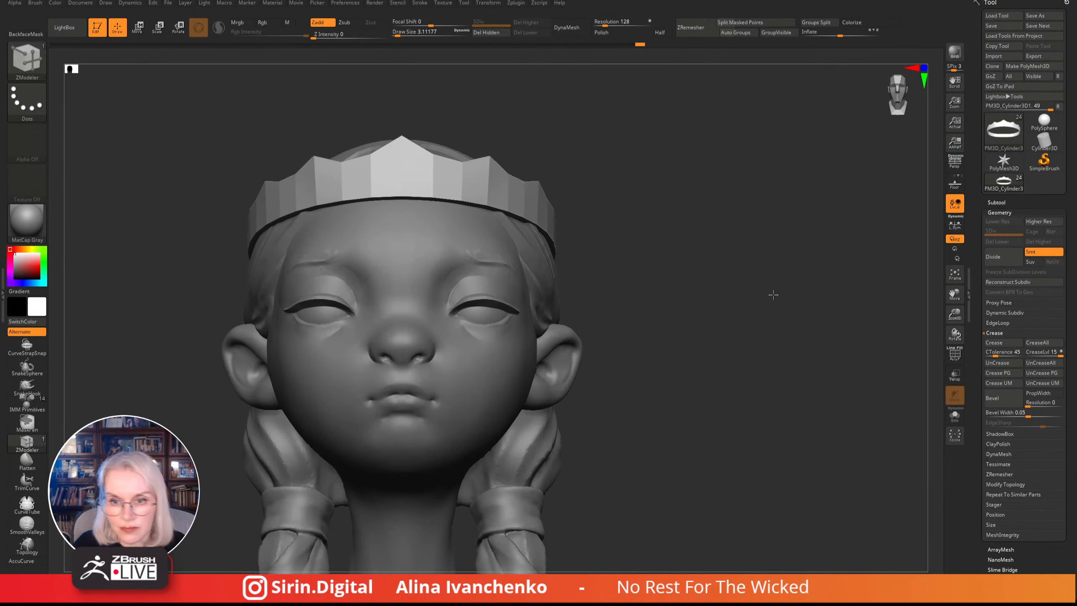
pyautogui.hotkey('ctrl', 'd')
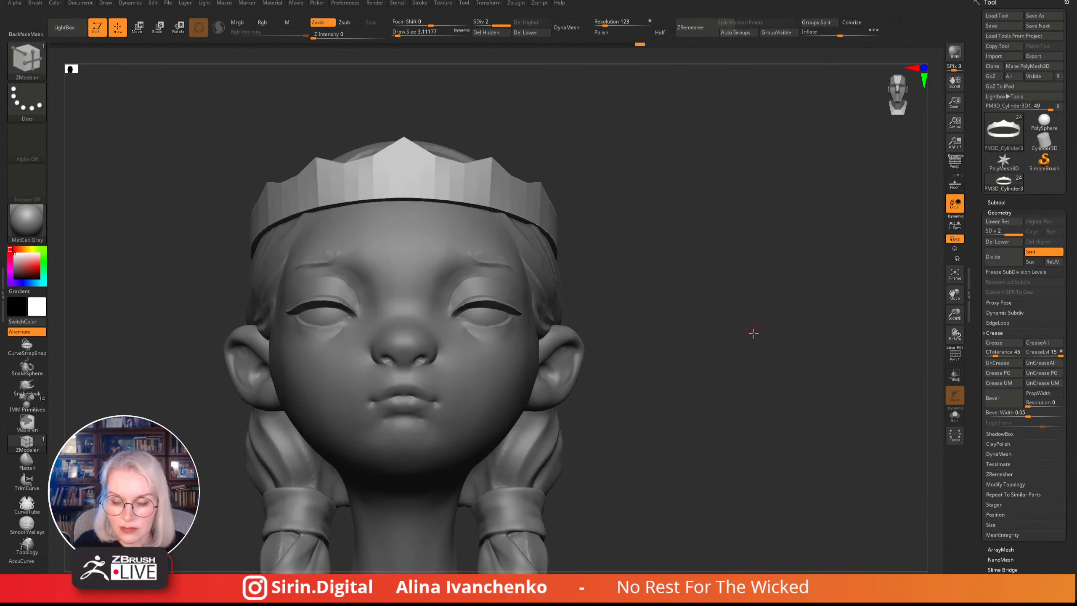
# - Check the crown's creased points with and without the wireframe, and subdivide it to level 3
pyautogui.moveTo(753, 333); pyautogui.dragTo(763, 361)
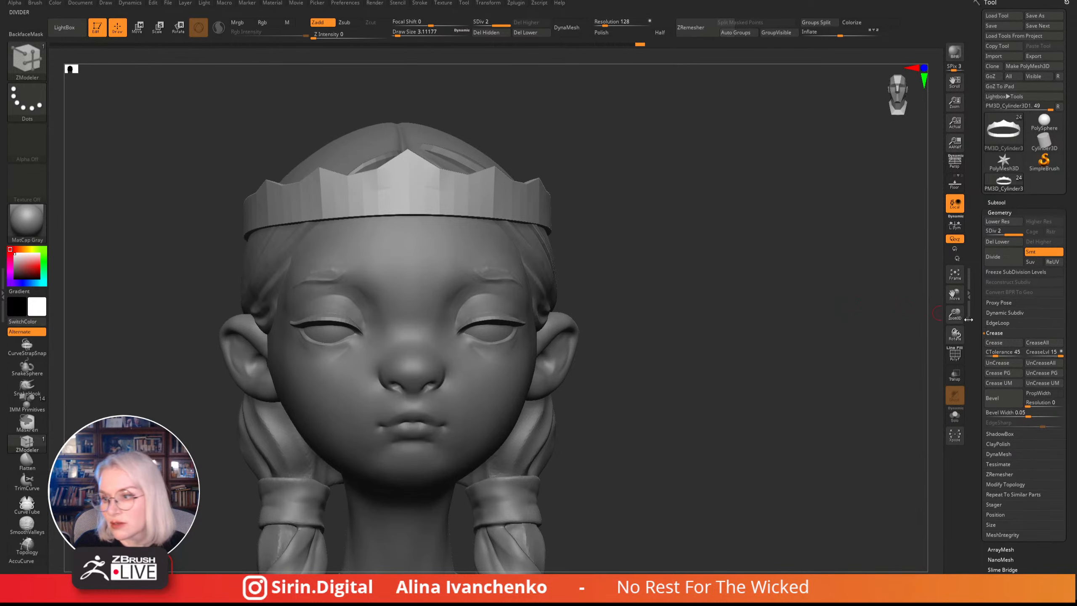
pyautogui.moveTo(955, 314); pyautogui.dragTo(955, 299)
pyautogui.click(955, 355)
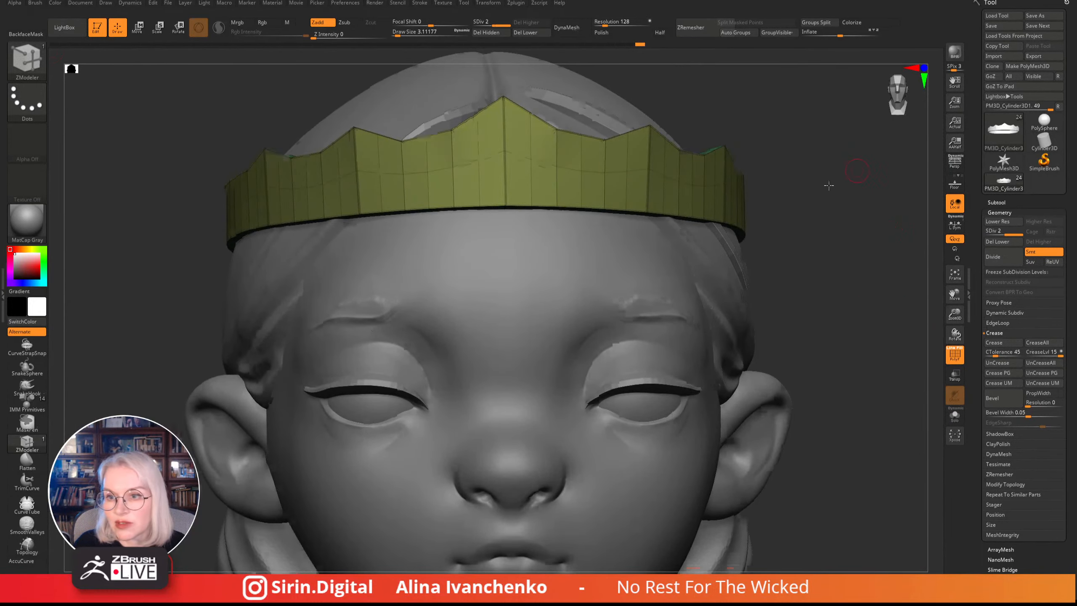
pyautogui.moveTo(828, 186); pyautogui.dragTo(820, 255)
pyautogui.click(955, 354)
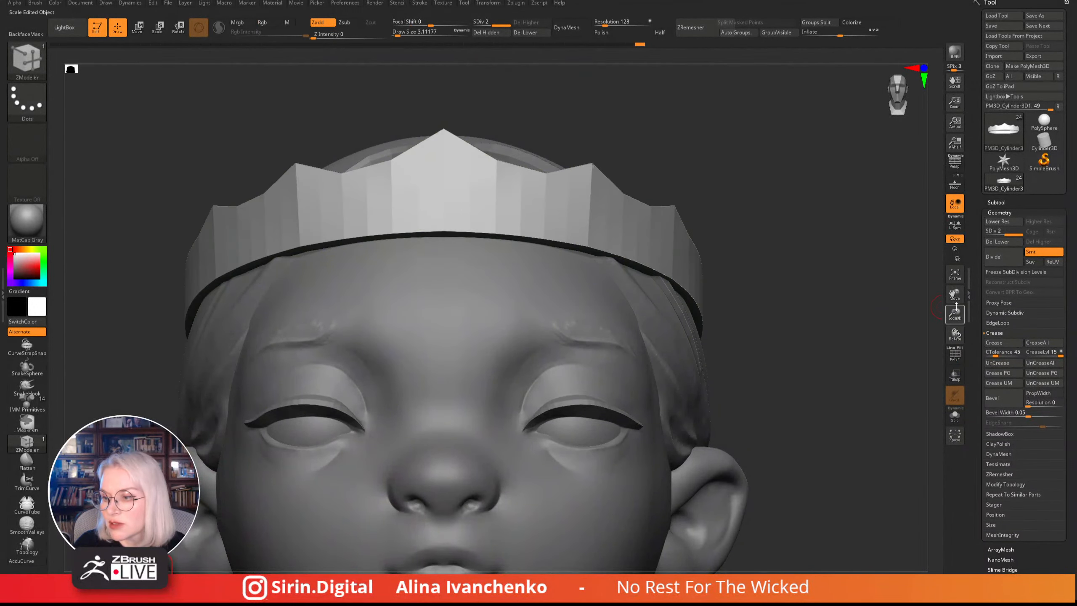
pyautogui.moveTo(956, 307); pyautogui.dragTo(848, 231)
pyautogui.moveTo(678, 242)
pyautogui.mouseDown()
pyautogui.moveTo(663, 287)
pyautogui.moveTo(685, 304)
pyautogui.moveTo(652, 332)
pyautogui.mouseUp()
pyautogui.hotkey('ctrl', 'd')
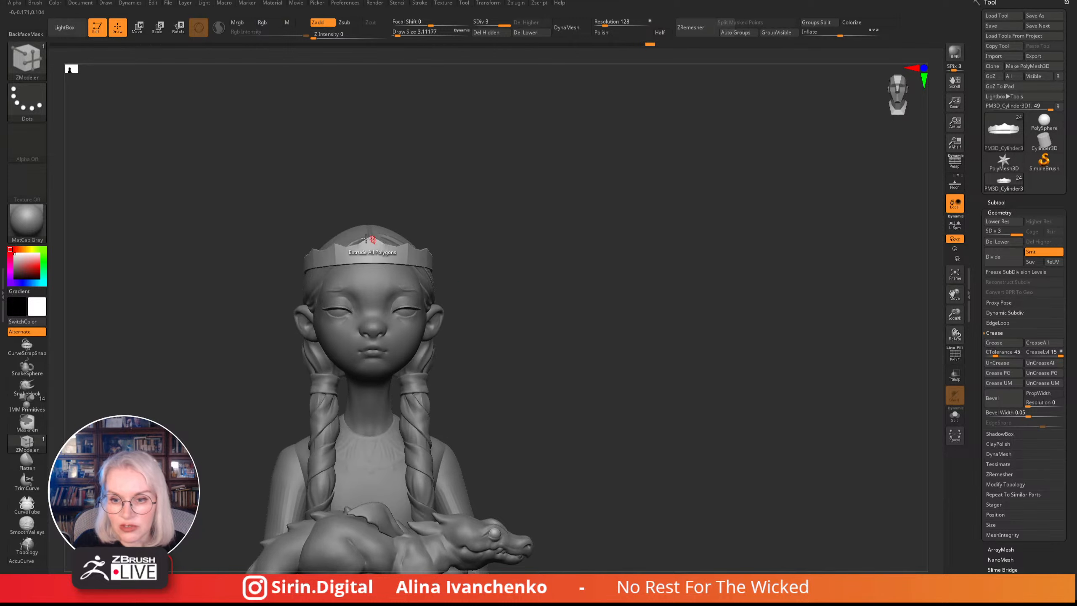
# - Examine the crown up close from the front, and switch to the Move brush with a draw size of about 25
pyautogui.moveTo(955, 314); pyautogui.dragTo(783, 250)
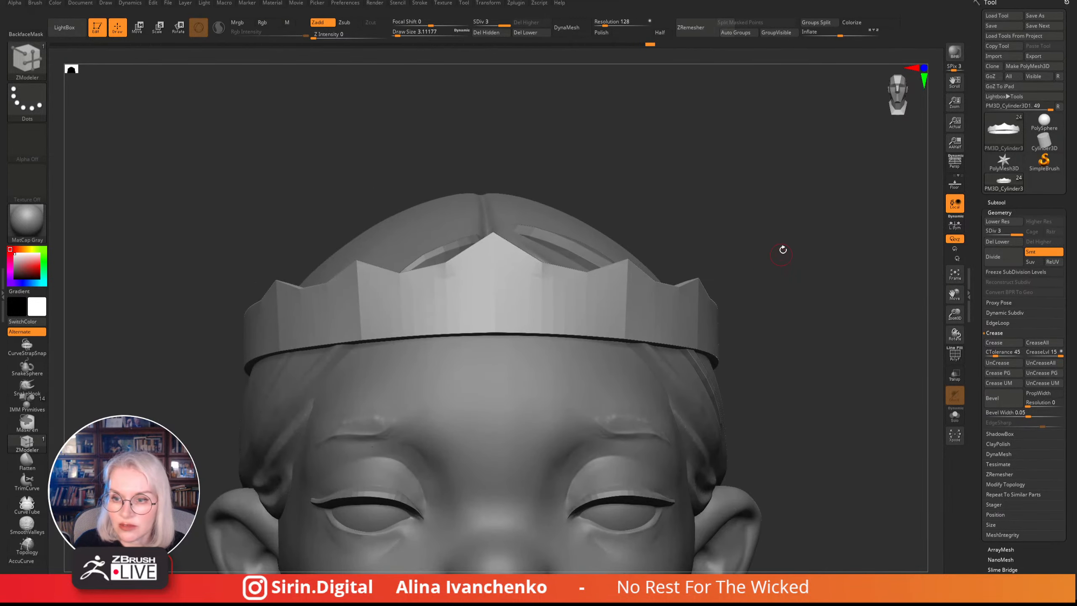
pyautogui.moveTo(789, 187); pyautogui.dragTo(697, 158)
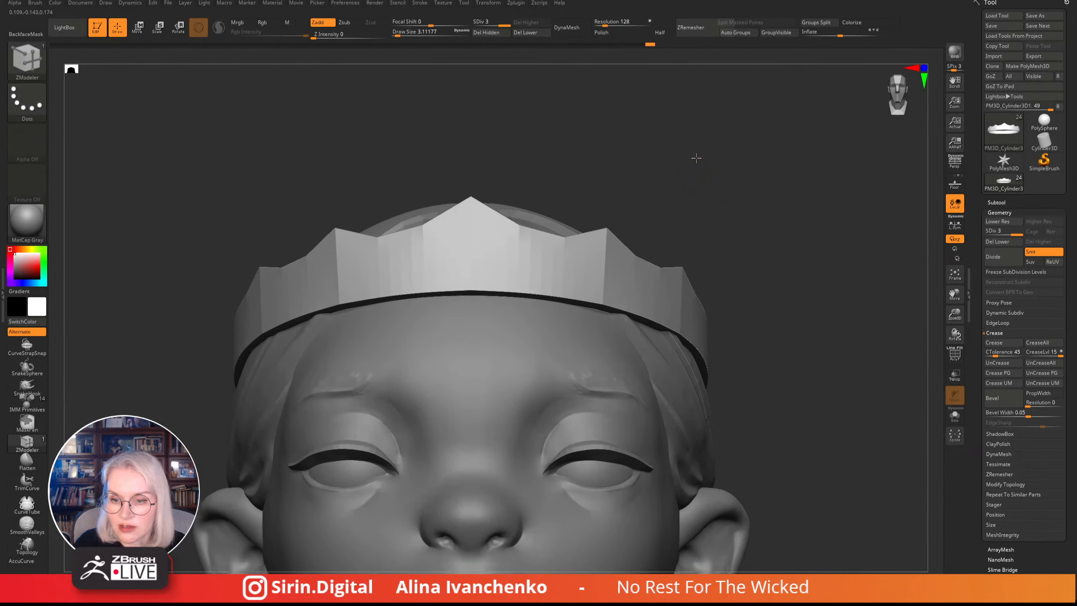
pyautogui.moveTo(955, 314); pyautogui.dragTo(830, 258)
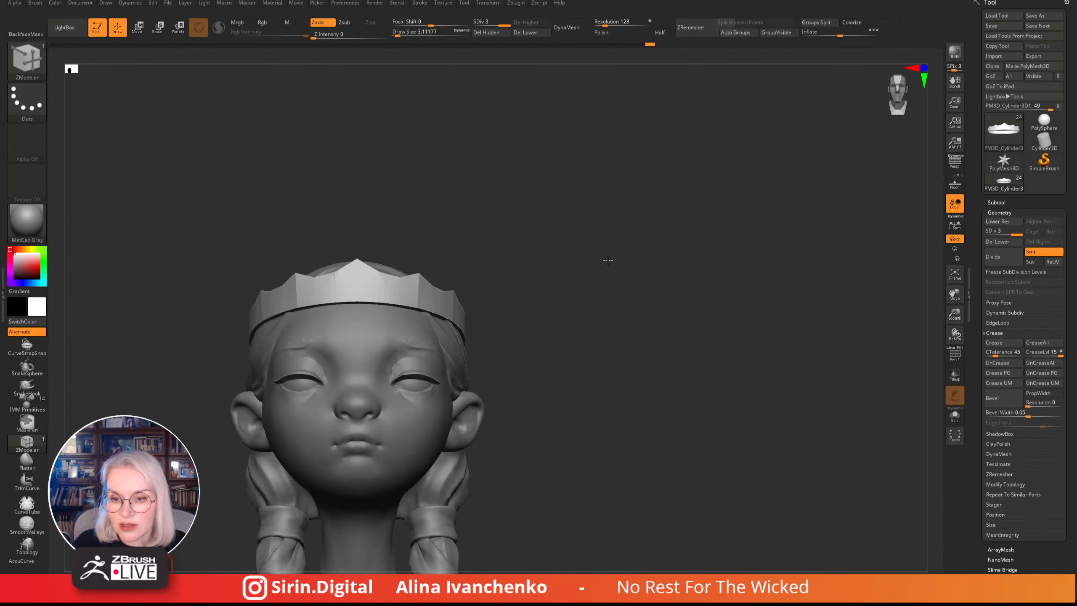
pyautogui.moveTo(607, 260)
pyautogui.mouseDown()
pyautogui.moveTo(674, 266)
pyautogui.moveTo(664, 308)
pyautogui.mouseUp()
pyautogui.press('shift')
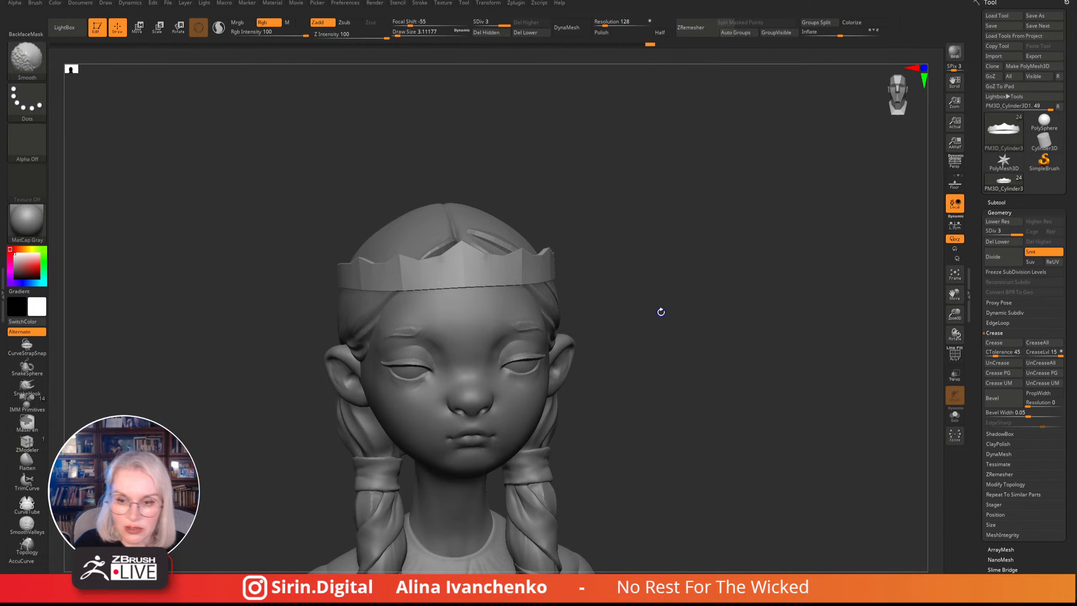
pyautogui.press('b')
pyautogui.press('m')
pyautogui.press('v')
pyautogui.moveTo(397, 34); pyautogui.dragTo(406, 35)
pyautogui.keyDown('alt'); pyautogui.moveTo(702, 238); pyautogui.dragTo(707, 228); pyautogui.keyUp('alt')
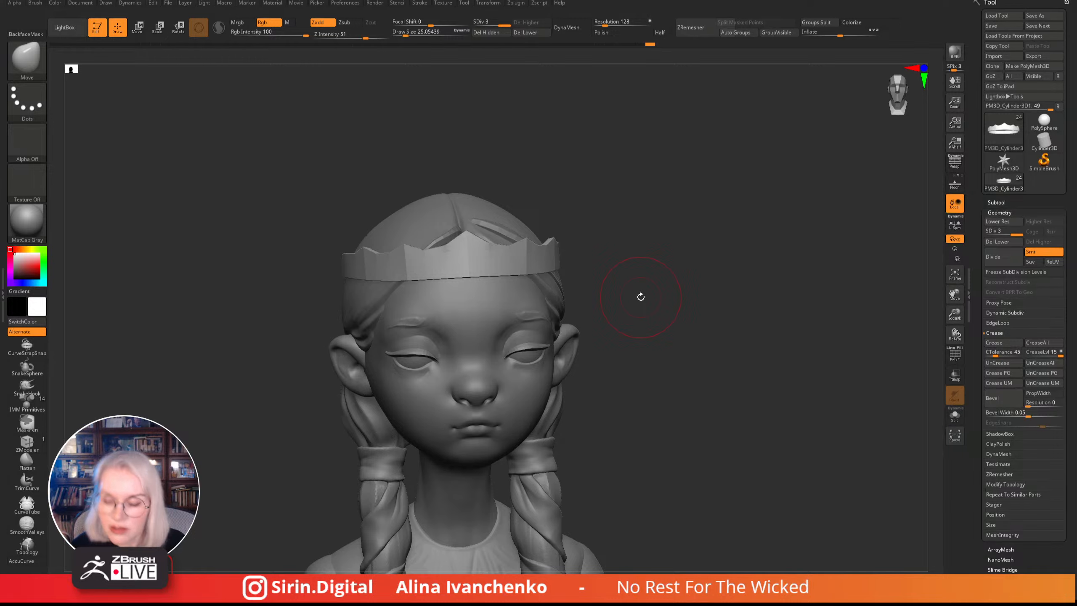
# - Try subdividing the crown to level 4 and check it from the side and front
pyautogui.moveTo(704, 204); pyautogui.dragTo(664, 290)
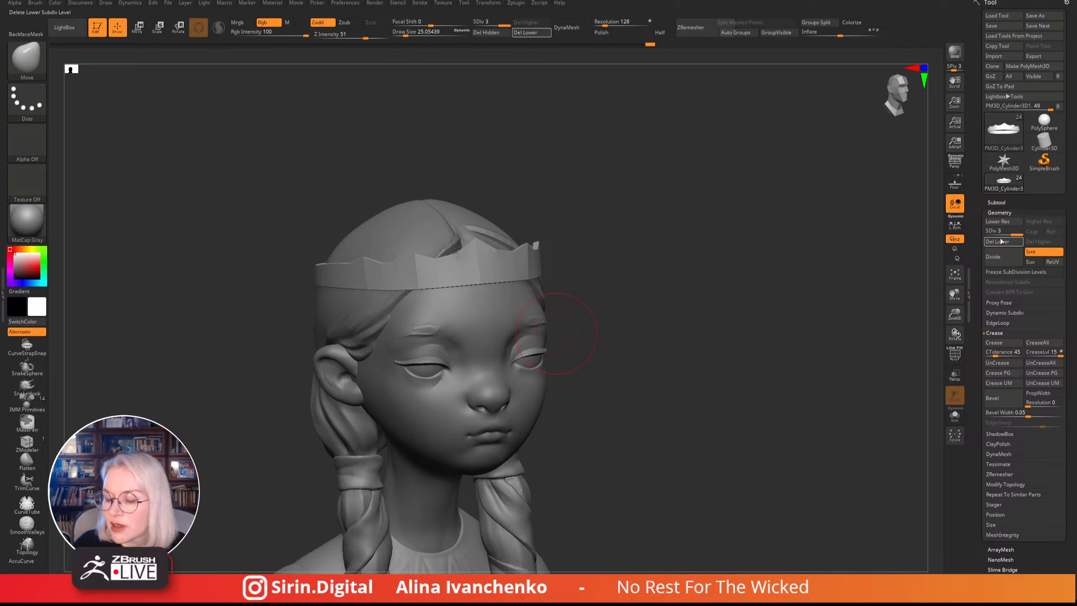
pyautogui.moveTo(693, 291); pyautogui.dragTo(702, 297)
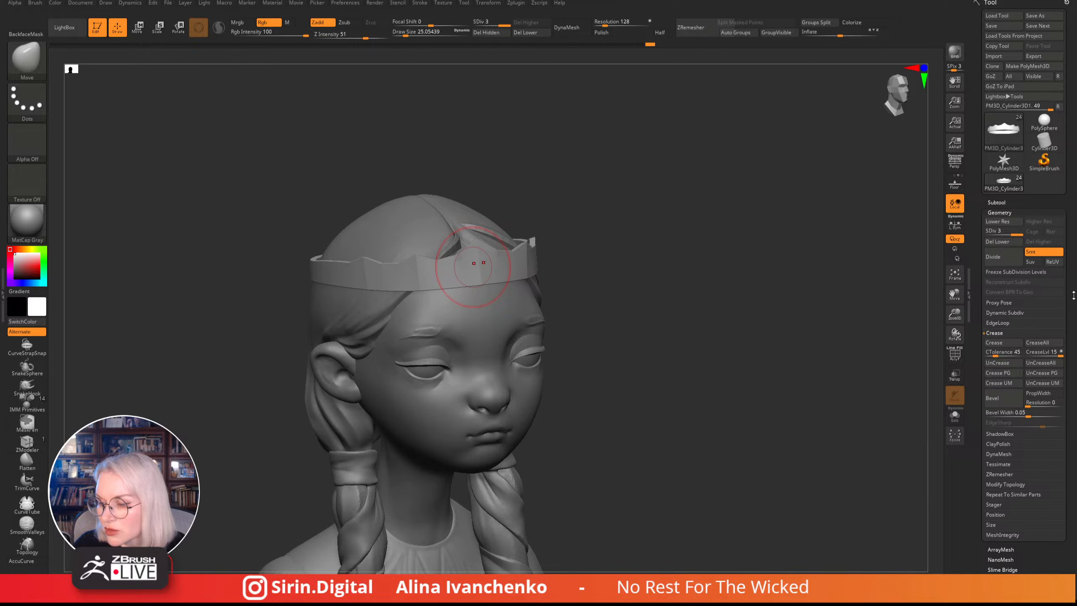
pyautogui.moveTo(726, 311)
pyautogui.mouseDown()
pyautogui.moveTo(721, 338)
pyautogui.moveTo(615, 337)
pyautogui.moveTo(601, 197)
pyautogui.moveTo(629, 197)
pyautogui.moveTo(649, 241)
pyautogui.moveTo(517, 289)
pyautogui.moveTo(656, 248)
pyautogui.moveTo(642, 284)
pyautogui.moveTo(663, 312)
pyautogui.moveTo(516, 250)
pyautogui.mouseUp()
pyautogui.press('d')
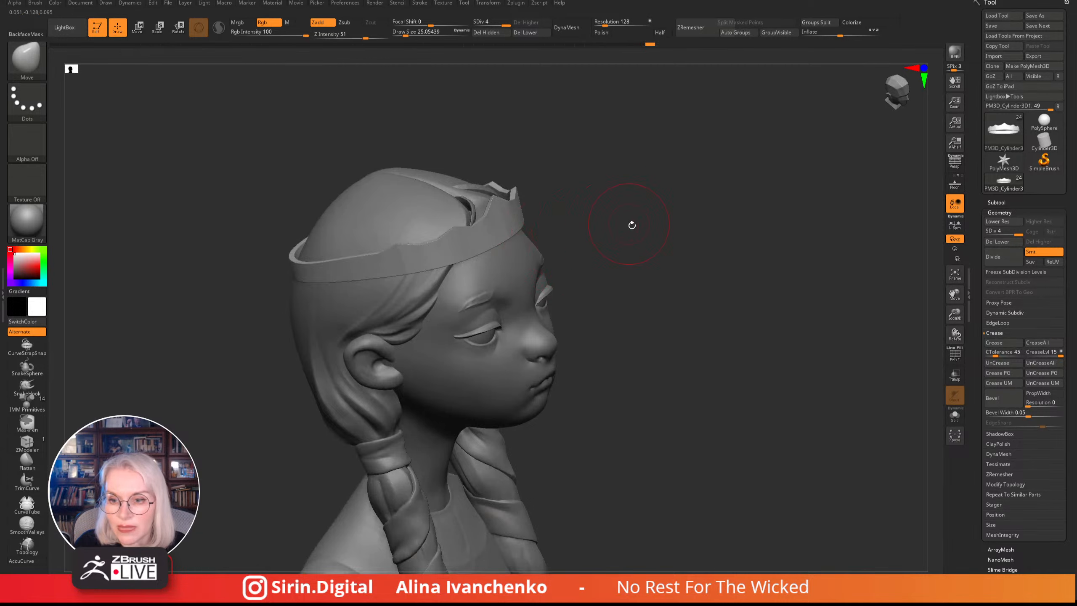
pyautogui.moveTo(629, 224)
pyautogui.mouseDown()
pyautogui.moveTo(637, 274)
pyautogui.moveTo(507, 243)
pyautogui.moveTo(620, 208)
pyautogui.mouseUp()
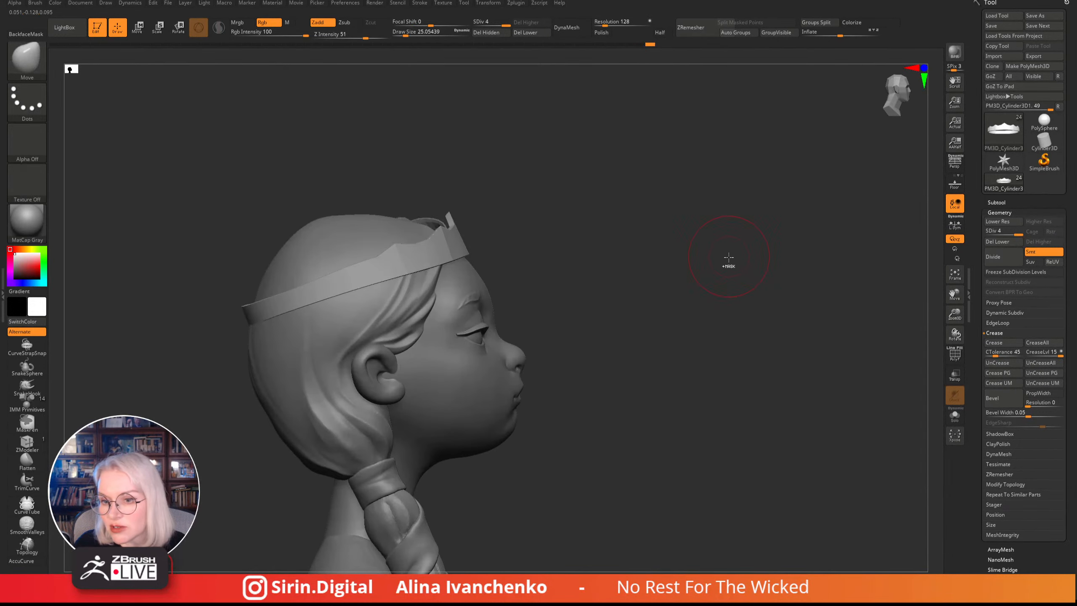
pyautogui.moveTo(729, 267); pyautogui.dragTo(628, 284)
pyautogui.hotkey('shift', 'd')
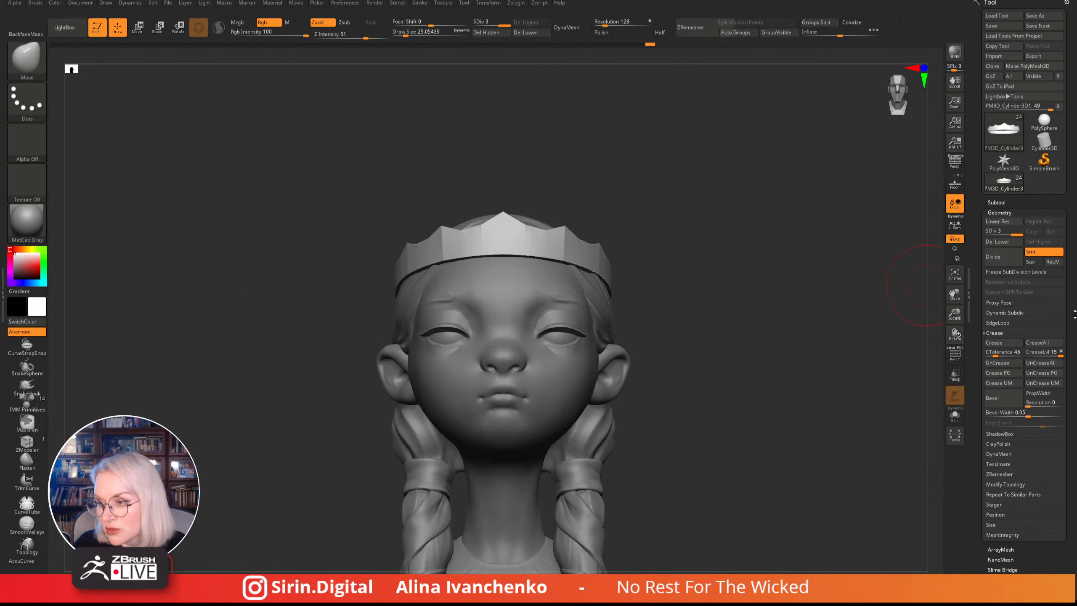
# - Try removing all creases from the crown at level 3 and subdividing it to level 4
pyautogui.moveTo(1069, 404); pyautogui.dragTo(1068, 298)
pyautogui.moveTo(1075, 245); pyautogui.dragTo(1075, 270)
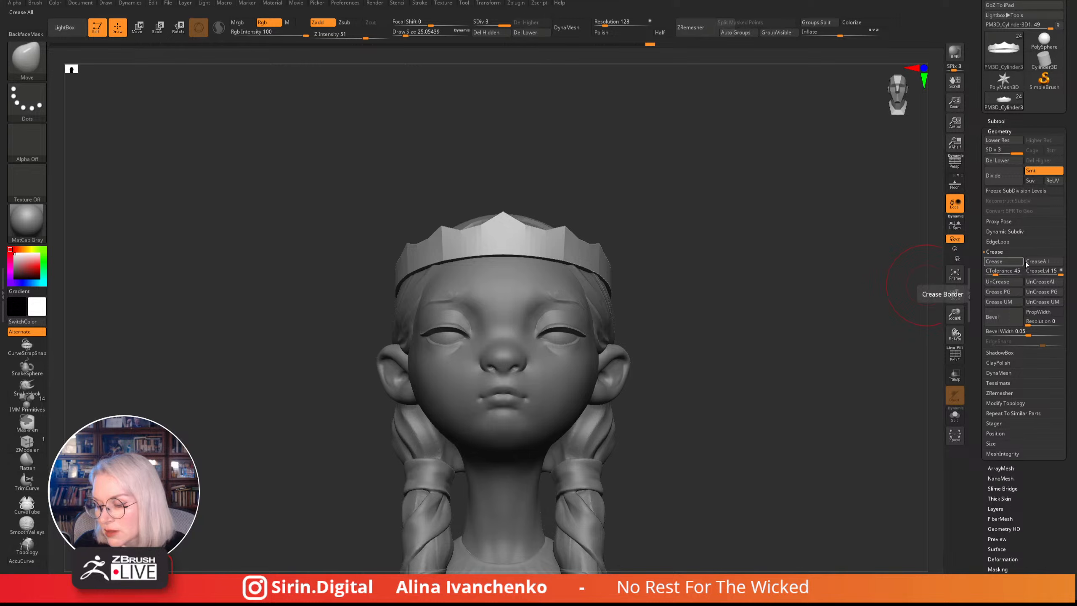
pyautogui.click(1045, 281)
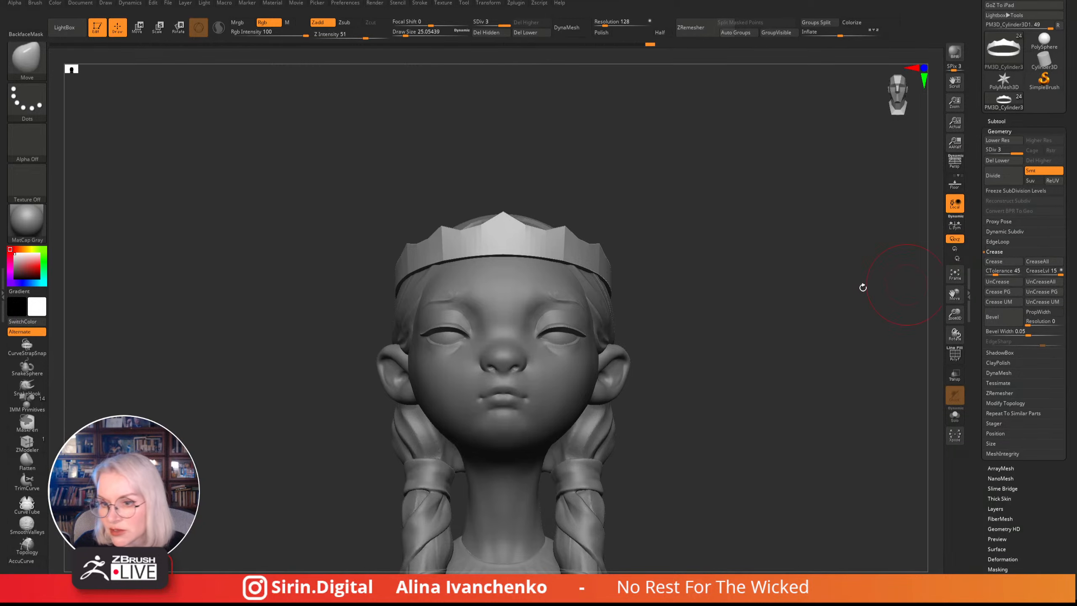
pyautogui.moveTo(861, 288); pyautogui.dragTo(717, 345)
pyautogui.hotkey('ctrl', 'd')
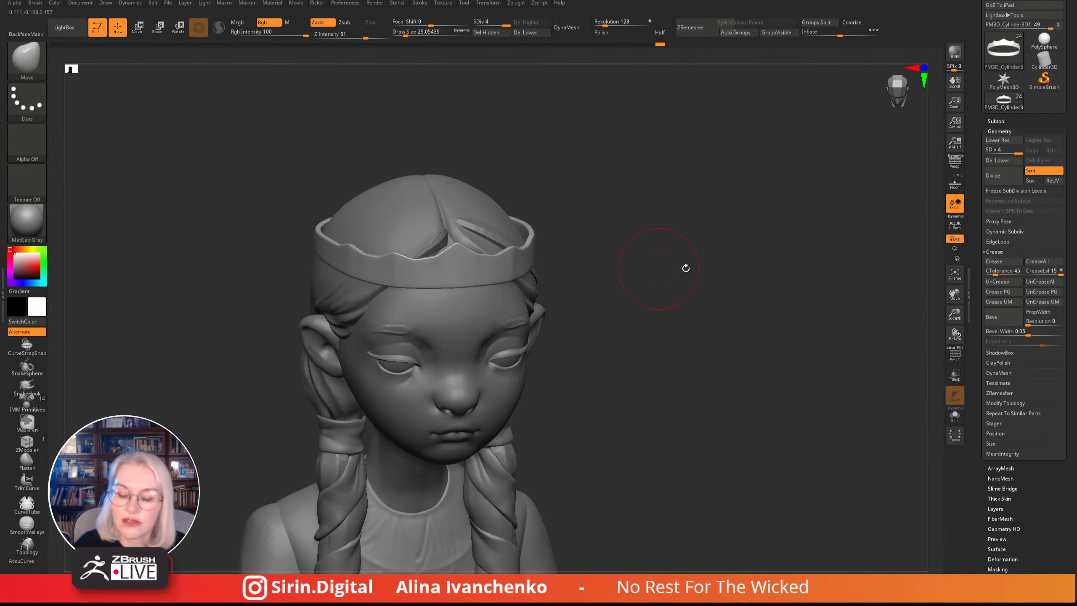
pyautogui.hotkey('shift', 'd')
pyautogui.press('ctrl')
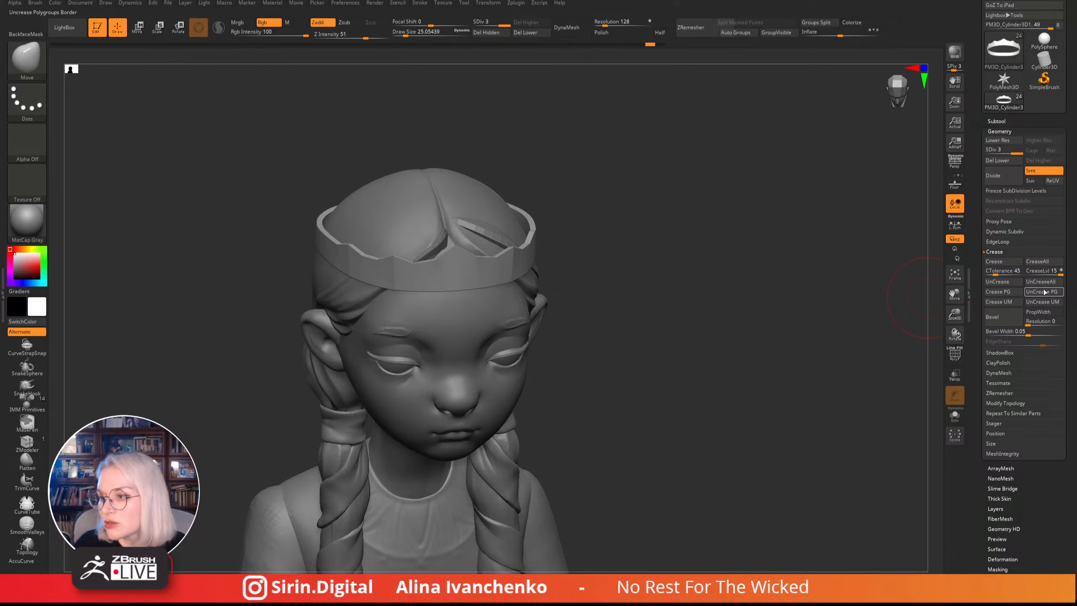
pyautogui.press('ctrl')
# - Show the crown's wireframe, subdivide it to level 4 with the creases kept, and uncrease all its edges
pyautogui.hotkey('shift', 'f')
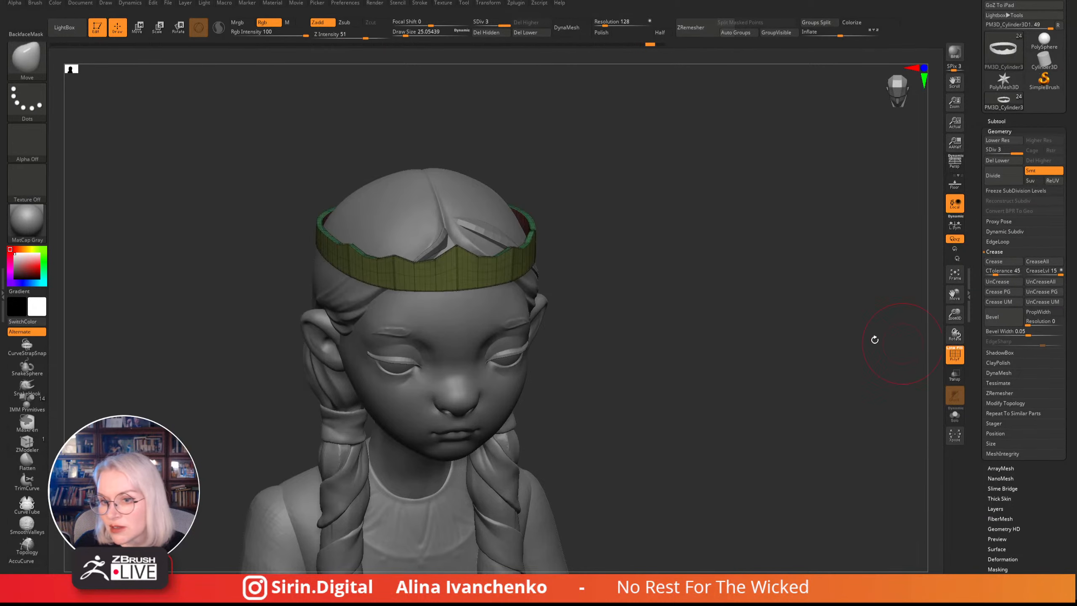
pyautogui.moveTo(828, 345)
pyautogui.mouseDown()
pyautogui.moveTo(827, 369)
pyautogui.moveTo(844, 374)
pyautogui.mouseUp()
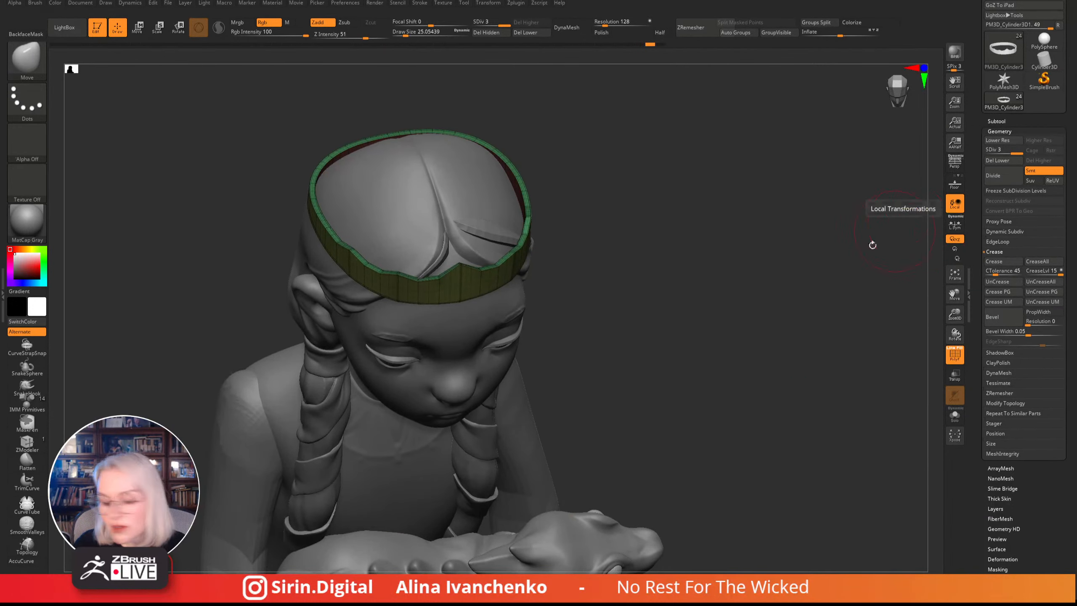
pyautogui.press('d')
pyautogui.click(1040, 282)
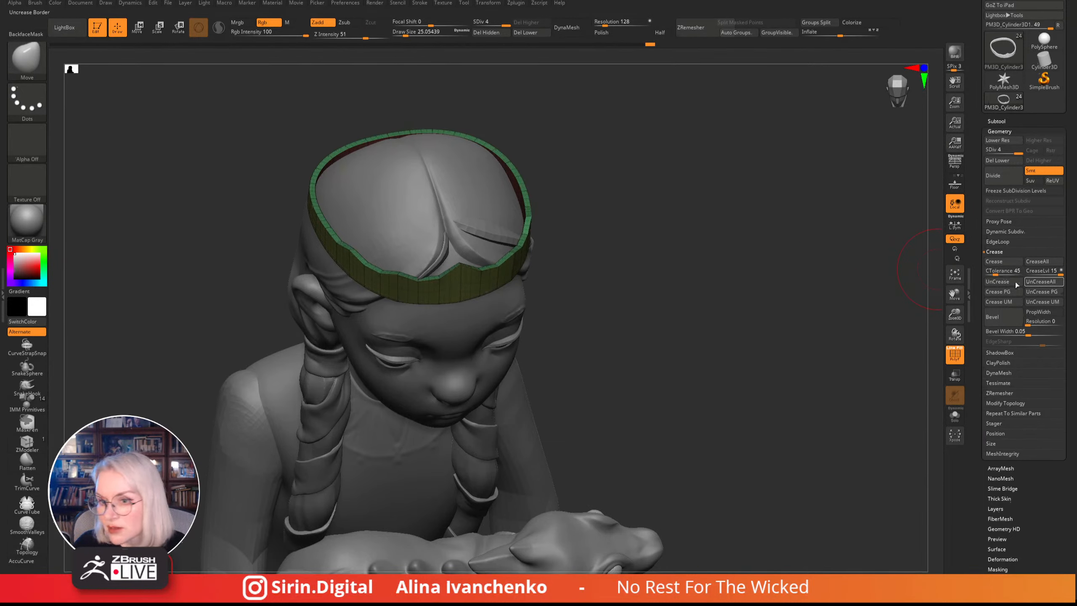
# - Hide the wireframe and subdivide the uncreased crown to level 6
pyautogui.moveTo(750, 339); pyautogui.dragTo(768, 318)
pyautogui.hotkey('shift', 'f')
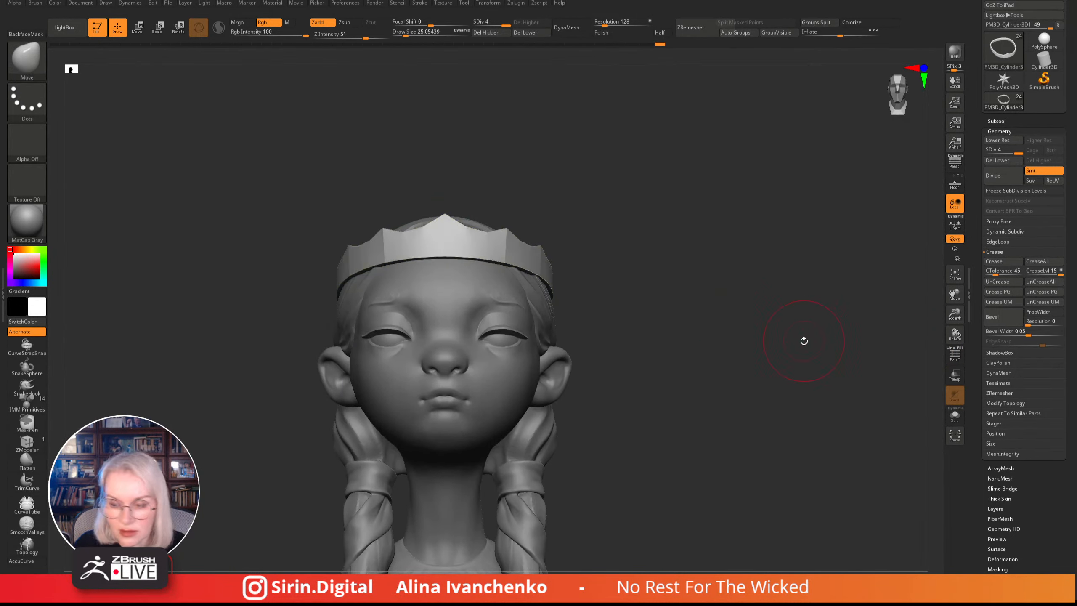
pyautogui.hotkey('ctrl', 'd')
pyautogui.moveTo(802, 351)
pyautogui.mouseDown()
pyautogui.moveTo(755, 351)
pyautogui.moveTo(775, 350)
pyautogui.mouseUp()
pyautogui.hotkey('ctrl', 'd')
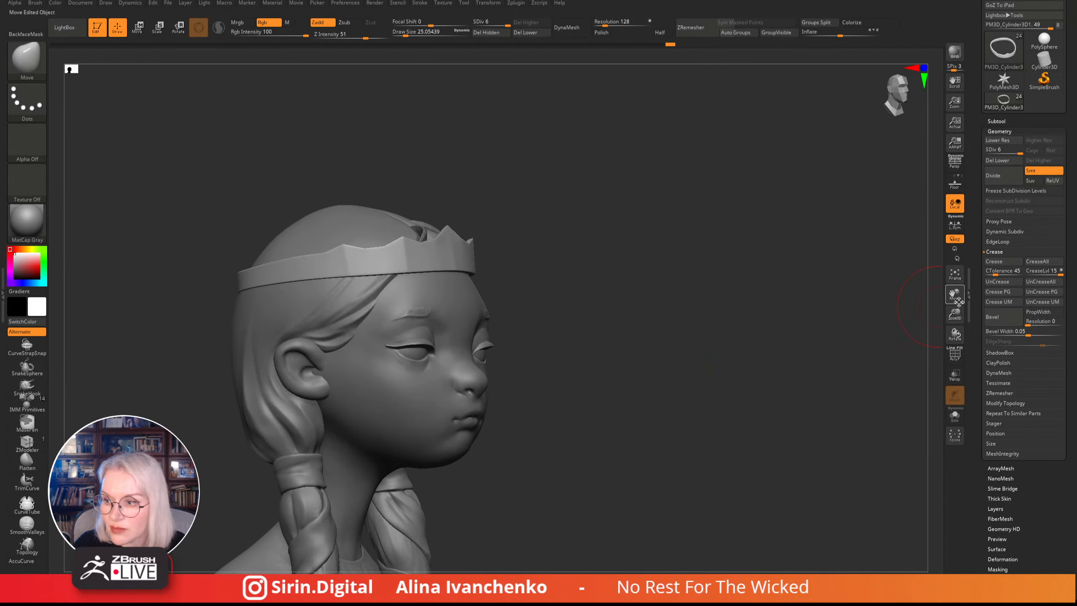
# - Reduce the Move brush's draw size to about 13 and step the crown down to subdivision level 5
pyautogui.moveTo(954, 313); pyautogui.dragTo(950, 340)
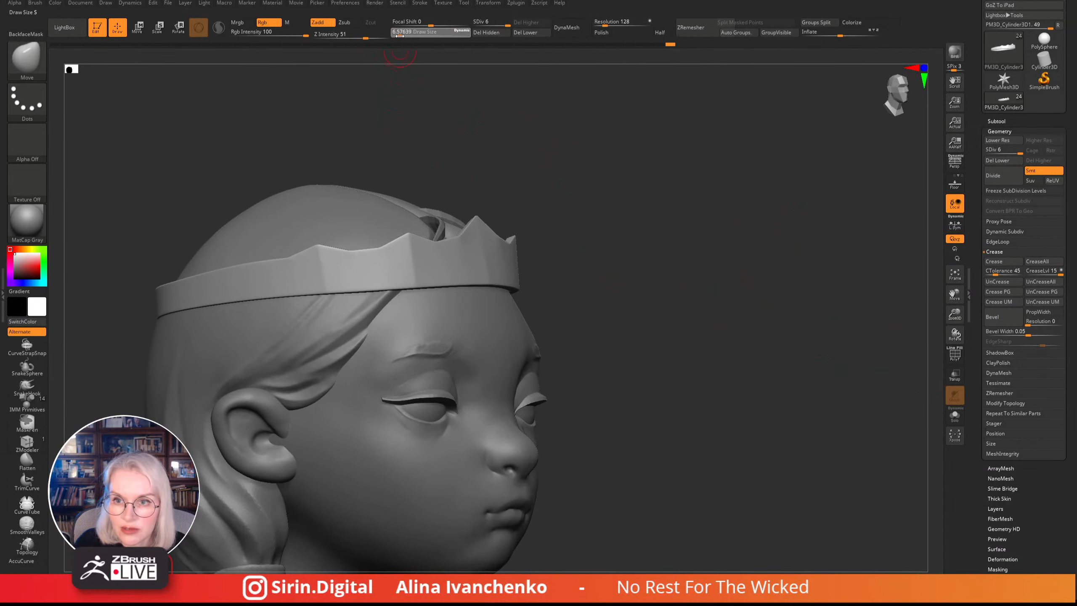
pyautogui.moveTo(406, 34); pyautogui.dragTo(402, 34)
pyautogui.moveTo(395, 289); pyautogui.dragTo(396, 254, button='right')
pyautogui.press('shift')
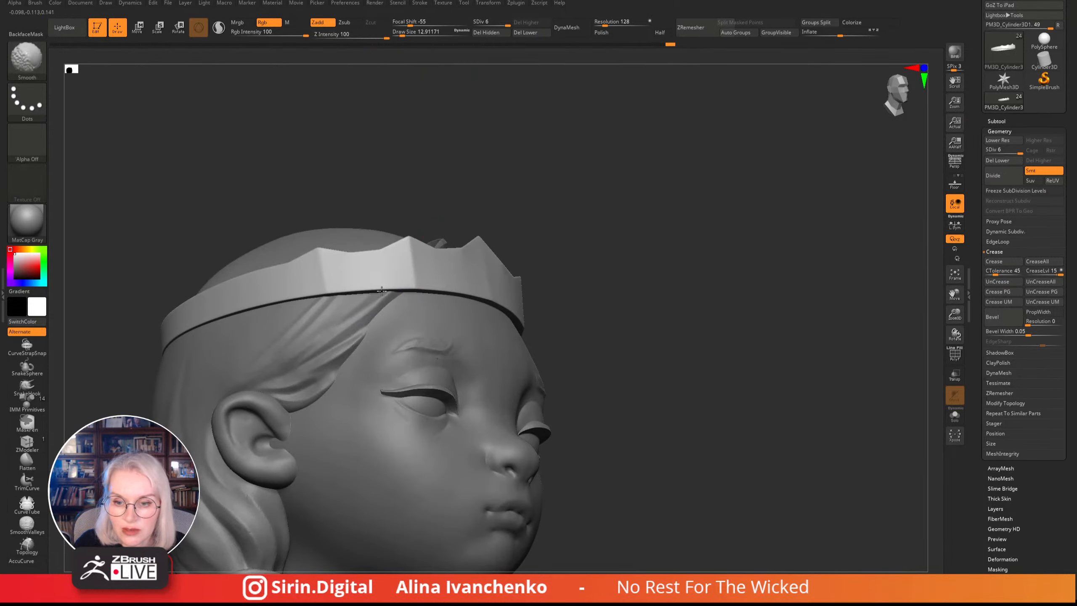
pyautogui.hotkey('shift', 'd')
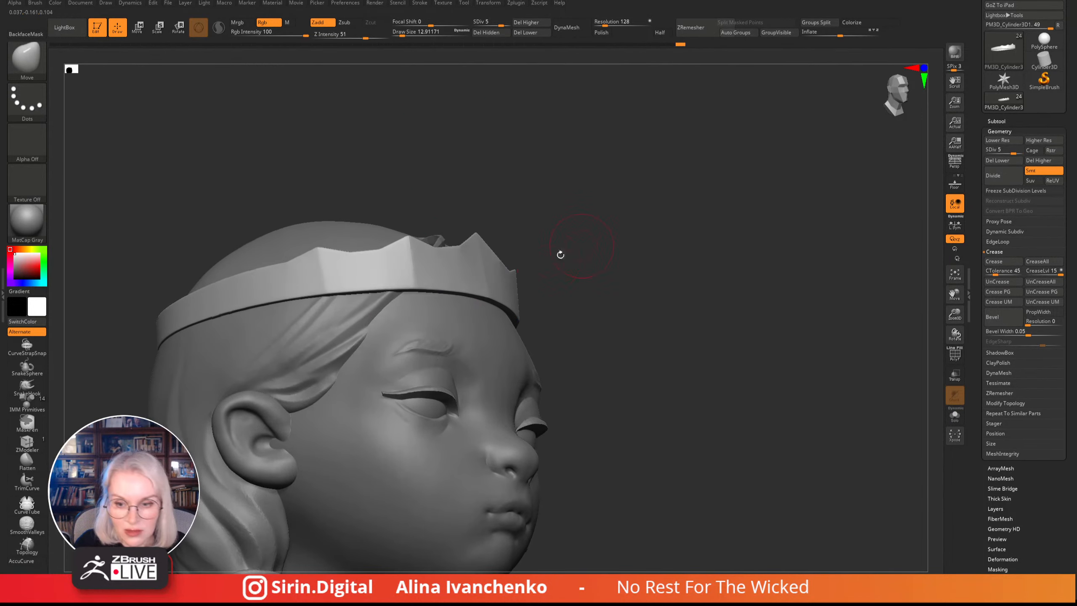
# - Examine the crown from above and the side, and its proportions against the full figurine from the front and in profile
pyautogui.moveTo(565, 283)
pyautogui.mouseDown()
pyautogui.moveTo(605, 207)
pyautogui.moveTo(702, 217)
pyautogui.moveTo(669, 251)
pyautogui.moveTo(674, 290)
pyautogui.mouseUp()
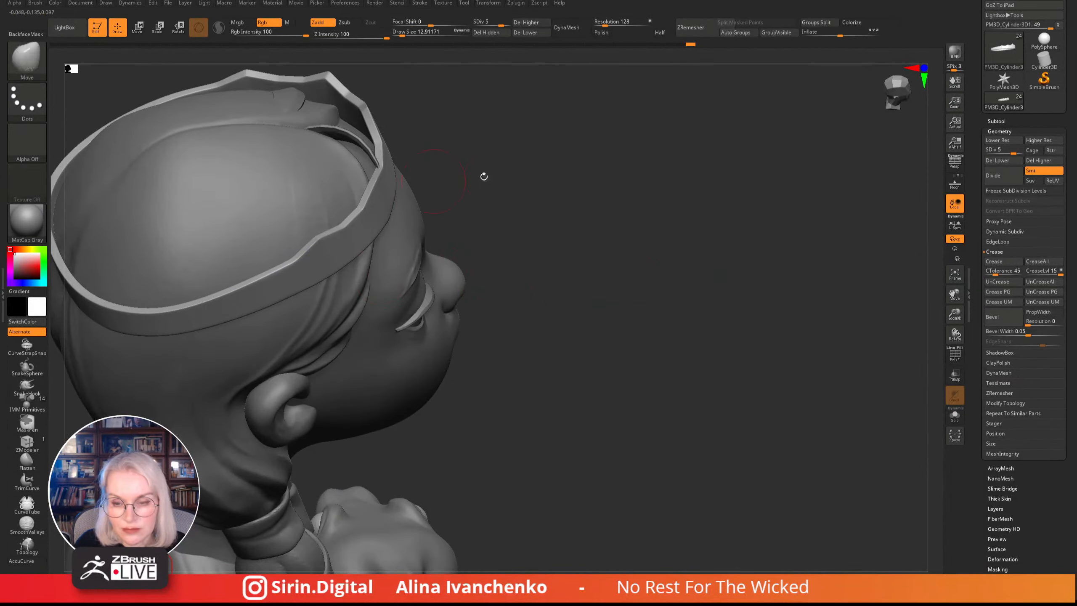
pyautogui.keyDown('shift'); pyautogui.moveTo(483, 175); pyautogui.dragTo(604, 153); pyautogui.keyUp('shift')
pyautogui.moveTo(652, 392)
pyautogui.mouseDown()
pyautogui.moveTo(715, 462)
pyautogui.moveTo(685, 299)
pyautogui.moveTo(737, 254)
pyautogui.moveTo(731, 233)
pyautogui.moveTo(591, 238)
pyautogui.moveTo(676, 252)
pyautogui.moveTo(627, 290)
pyautogui.mouseUp()
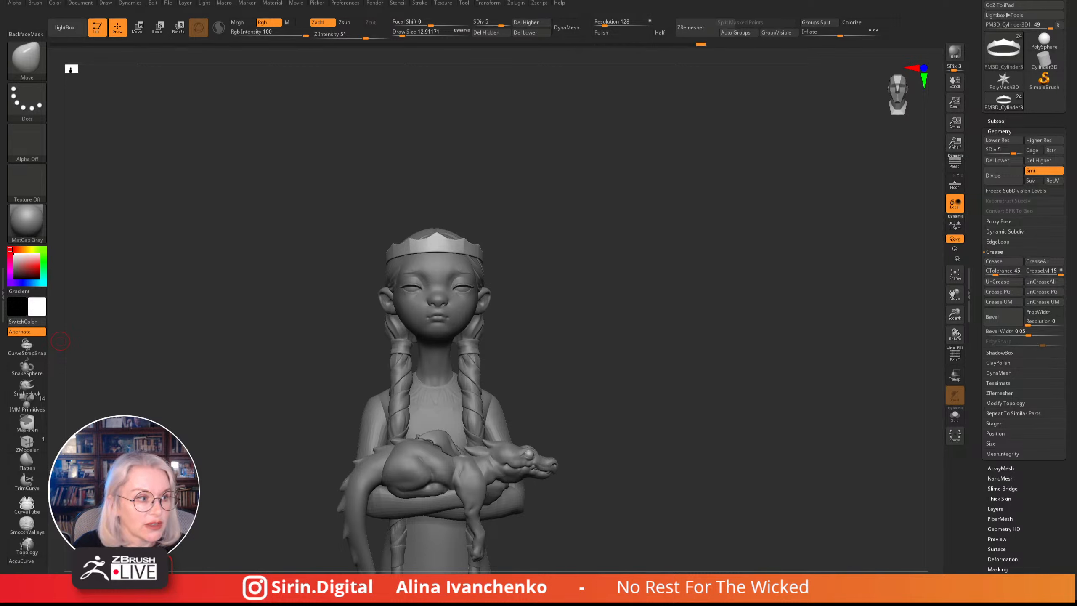
pyautogui.keyDown('alt'); pyautogui.moveTo(645, 230); pyautogui.dragTo(618, 130); pyautogui.keyUp('alt')
pyautogui.keyDown('alt'); pyautogui.moveTo(600, 238); pyautogui.dragTo(598, 186); pyautogui.keyUp('alt')
pyautogui.moveTo(611, 229); pyautogui.dragTo(592, 228)
pyautogui.moveTo(578, 272)
pyautogui.mouseDown()
pyautogui.moveTo(603, 255)
pyautogui.moveTo(608, 273)
pyautogui.moveTo(649, 299)
pyautogui.moveTo(612, 299)
pyautogui.mouseUp()
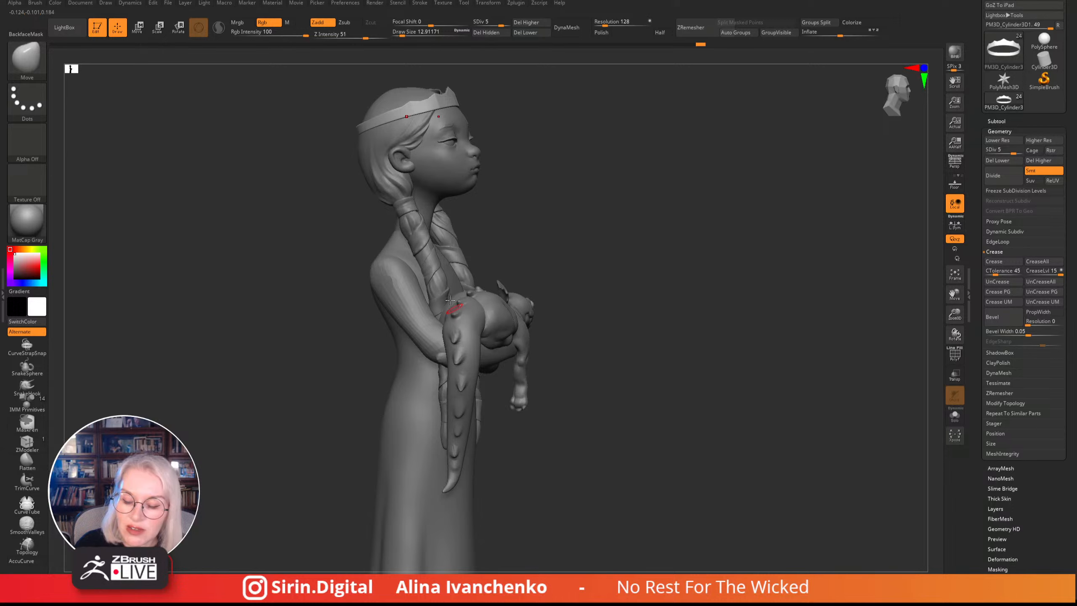
pyautogui.moveTo(625, 248)
pyautogui.keyDown('shift'); pyautogui.mouseDown()
pyautogui.moveTo(582, 243)
pyautogui.moveTo(620, 254)
pyautogui.moveTo(627, 239)
pyautogui.moveTo(629, 272)
pyautogui.moveTo(626, 259)
pyautogui.moveTo(616, 268)
pyautogui.mouseUp(); pyautogui.keyUp('shift')
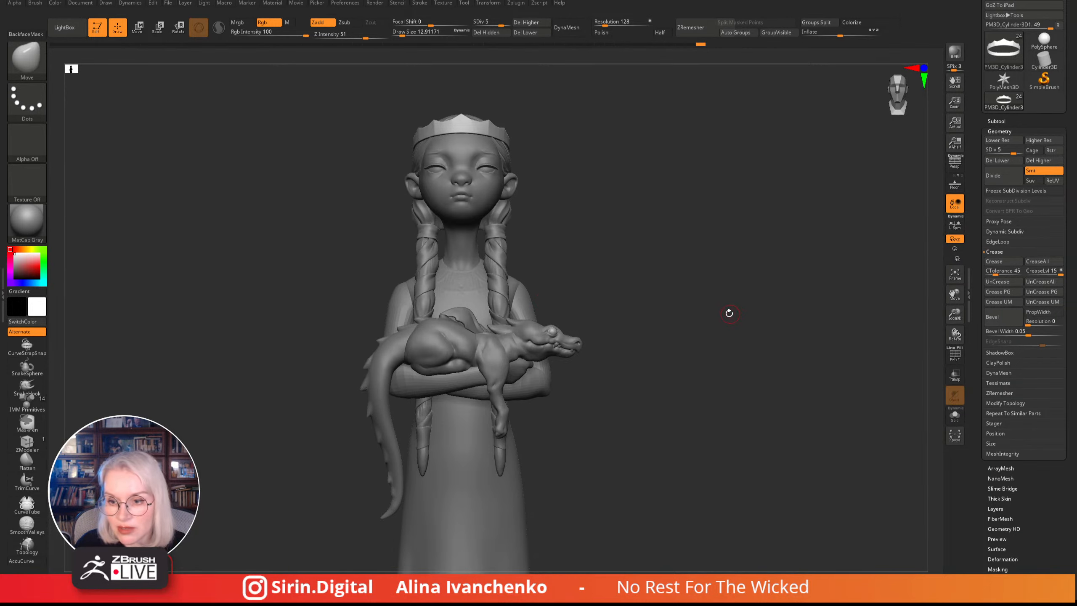
# - Examine how the crown sits on the head from three-quarter, profile, above and front views at different distances
pyautogui.keyDown('alt'); pyautogui.moveTo(694, 339); pyautogui.dragTo(721, 379); pyautogui.keyUp('alt')
pyautogui.moveTo(957, 315); pyautogui.dragTo(734, 322)
pyautogui.keyDown('alt'); pyautogui.moveTo(644, 291); pyautogui.dragTo(613, 369); pyautogui.keyUp('alt')
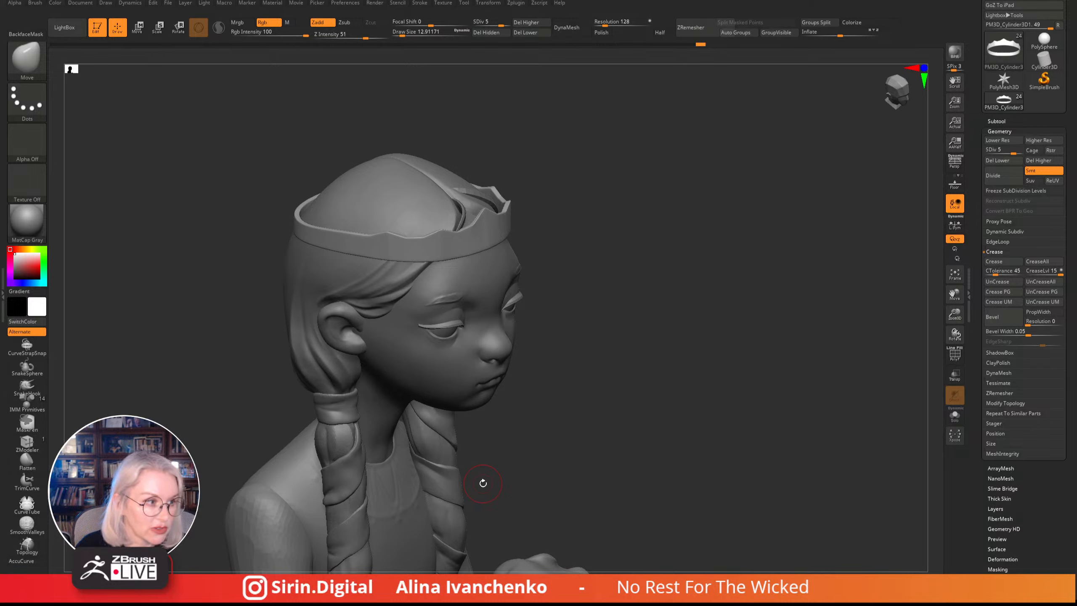
pyautogui.moveTo(605, 291)
pyautogui.mouseDown()
pyautogui.moveTo(605, 336)
pyautogui.moveTo(577, 368)
pyautogui.moveTo(577, 387)
pyautogui.moveTo(546, 370)
pyautogui.moveTo(568, 397)
pyautogui.moveTo(630, 300)
pyautogui.moveTo(618, 305)
pyautogui.moveTo(610, 315)
pyautogui.moveTo(673, 273)
pyautogui.mouseUp()
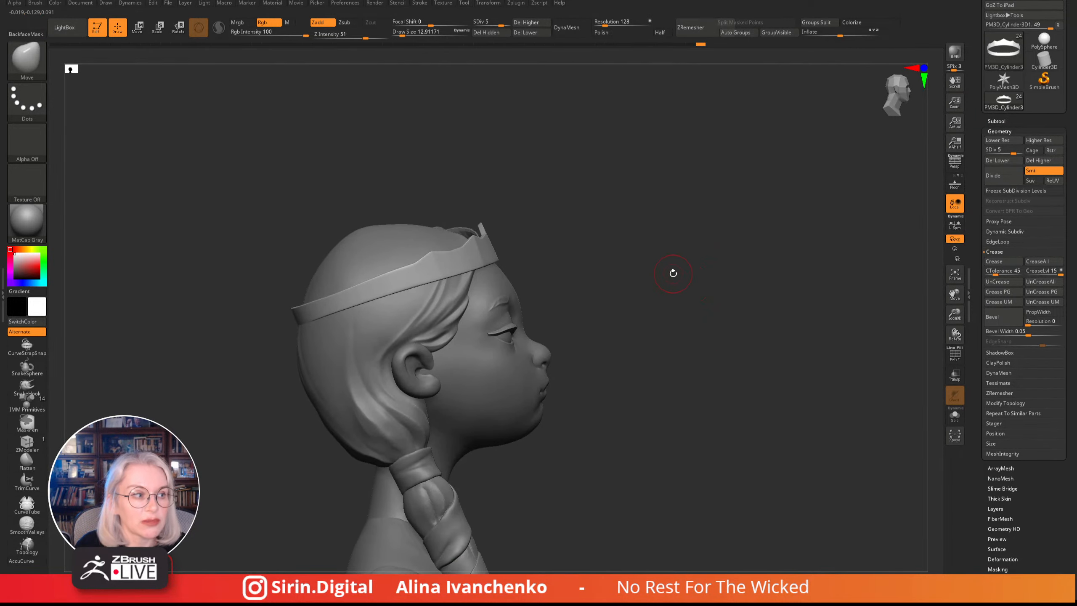
pyautogui.moveTo(661, 312)
pyautogui.mouseDown()
pyautogui.moveTo(644, 378)
pyautogui.moveTo(714, 294)
pyautogui.moveTo(693, 308)
pyautogui.mouseUp()
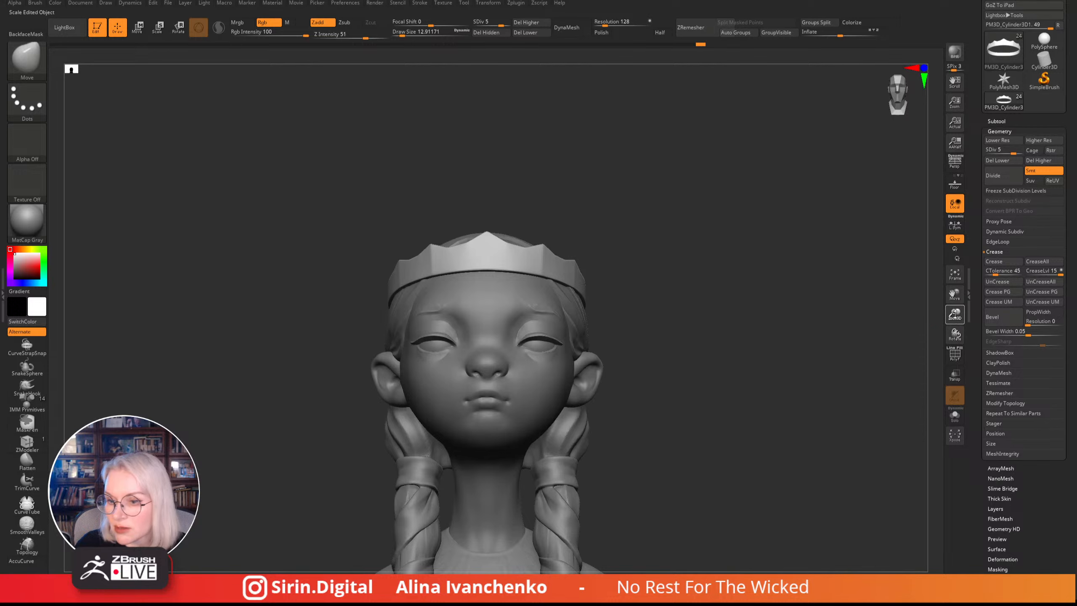
pyautogui.moveTo(955, 314)
pyautogui.mouseDown()
pyautogui.moveTo(853, 291)
pyautogui.moveTo(664, 191)
pyautogui.moveTo(674, 261)
pyautogui.mouseUp()
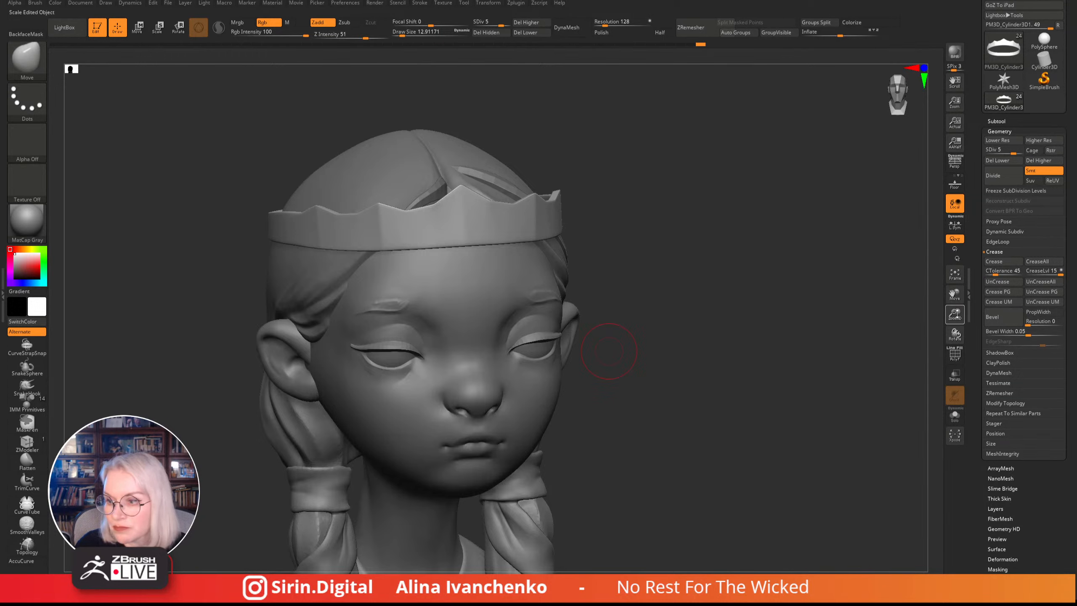
pyautogui.moveTo(955, 314); pyautogui.dragTo(932, 314)
pyautogui.moveTo(717, 303); pyautogui.dragTo(679, 407)
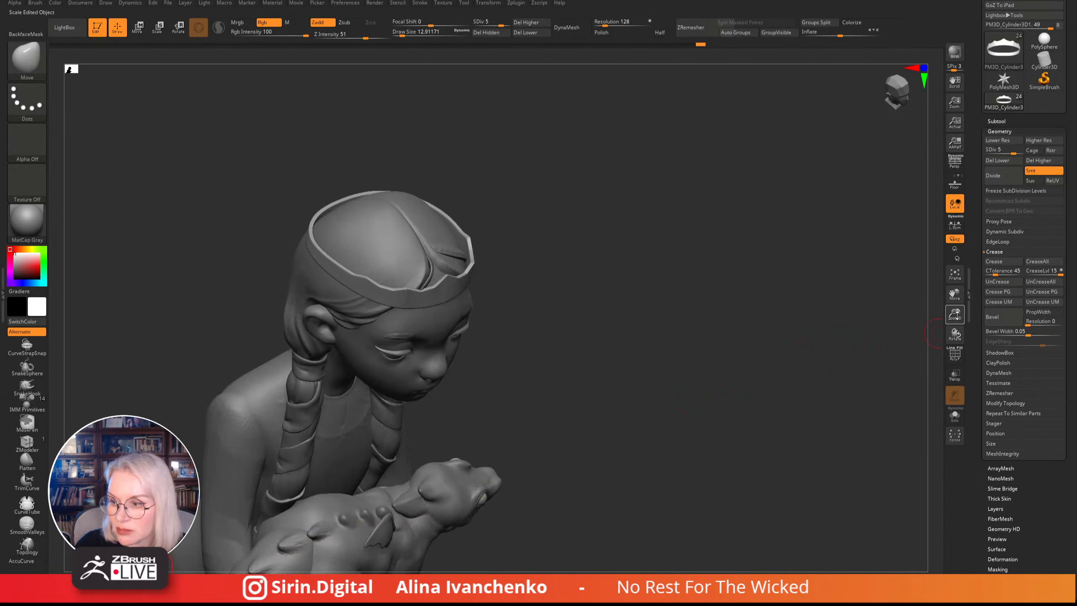
pyautogui.moveTo(955, 314); pyautogui.dragTo(975, 314)
pyautogui.moveTo(856, 363); pyautogui.dragTo(706, 297)
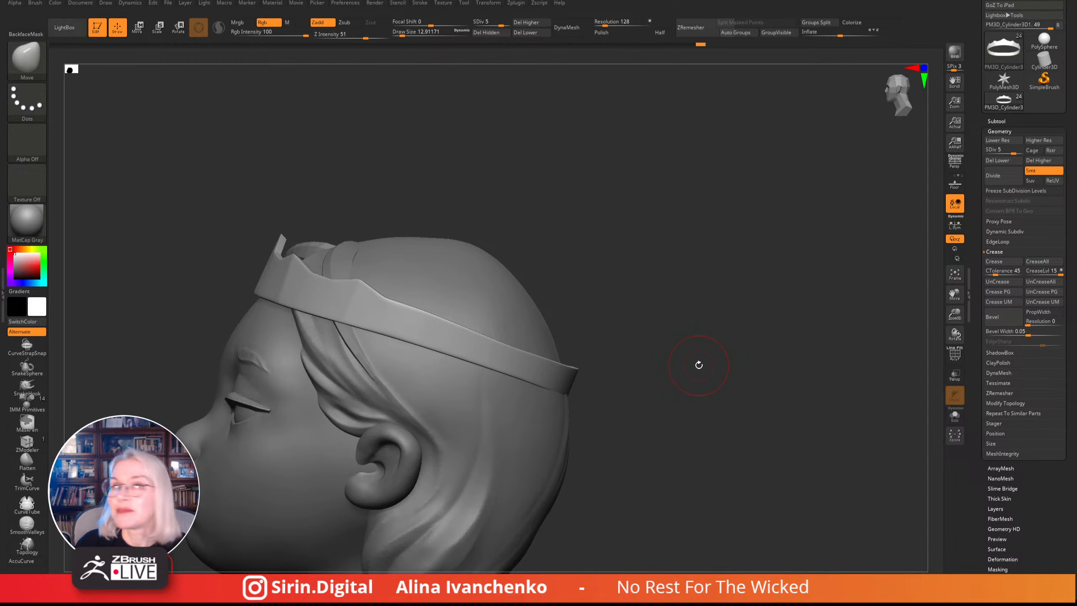
pyautogui.moveTo(701, 394); pyautogui.dragTo(721, 308)
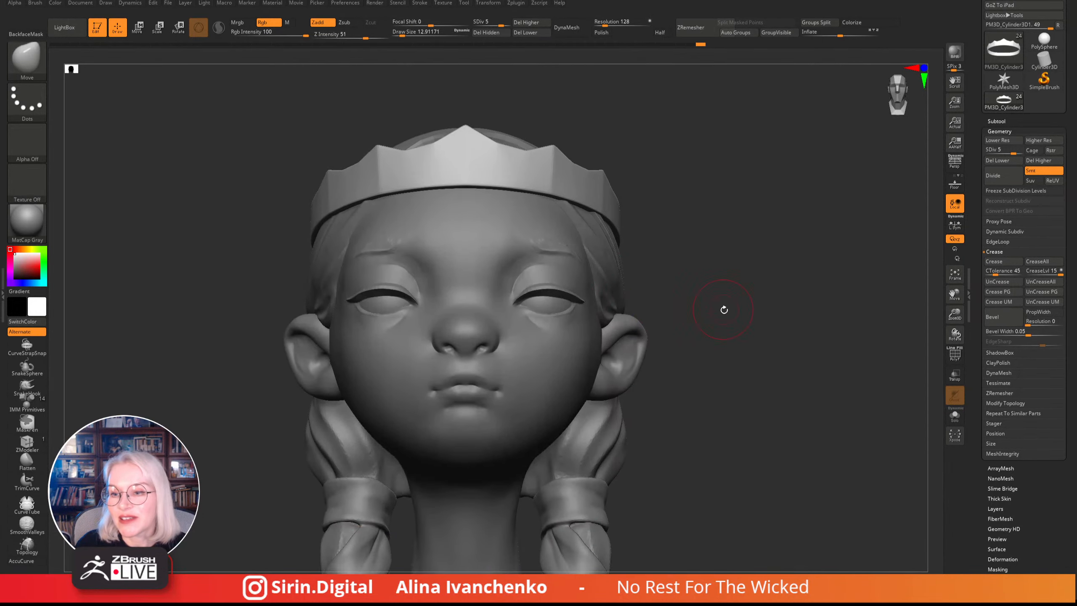
pyautogui.moveTo(955, 316); pyautogui.dragTo(928, 303)
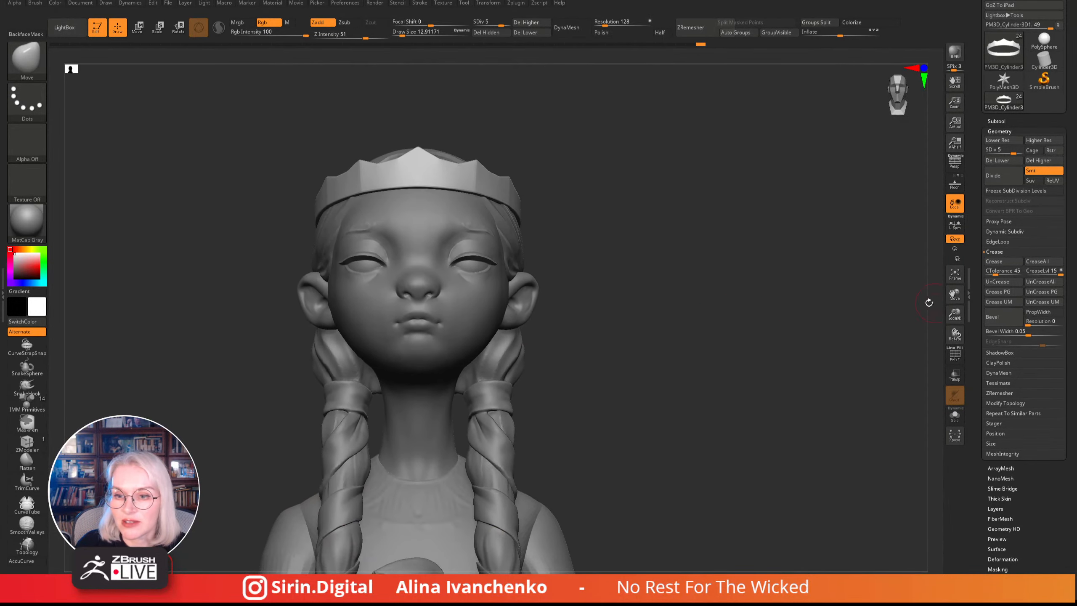
pyautogui.keyDown('alt'); pyautogui.moveTo(799, 339); pyautogui.dragTo(804, 347); pyautogui.keyUp('alt')
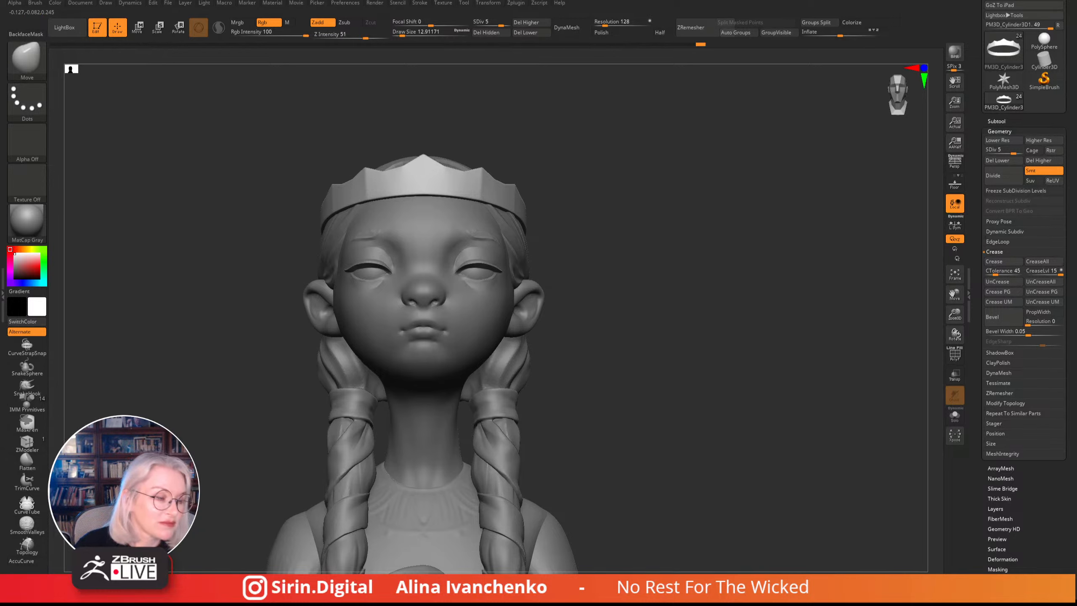
pyautogui.keyDown('alt'); pyautogui.moveTo(684, 283); pyautogui.dragTo(700, 267); pyautogui.keyUp('alt')
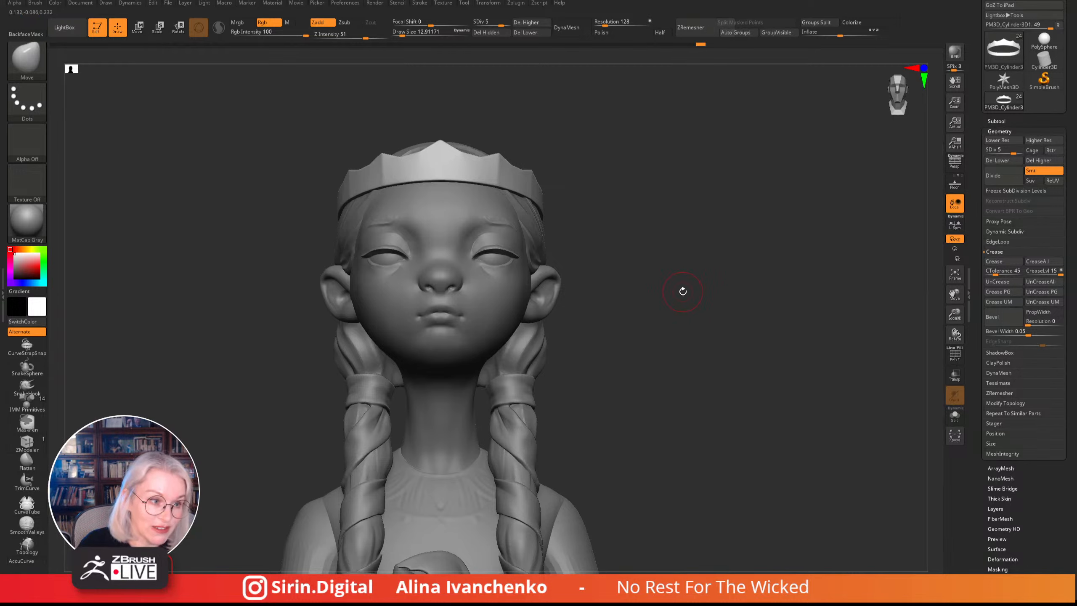
pyautogui.moveTo(682, 291)
pyautogui.mouseDown()
pyautogui.moveTo(666, 294)
pyautogui.moveTo(681, 296)
pyautogui.moveTo(660, 330)
pyautogui.moveTo(652, 319)
pyautogui.mouseUp()
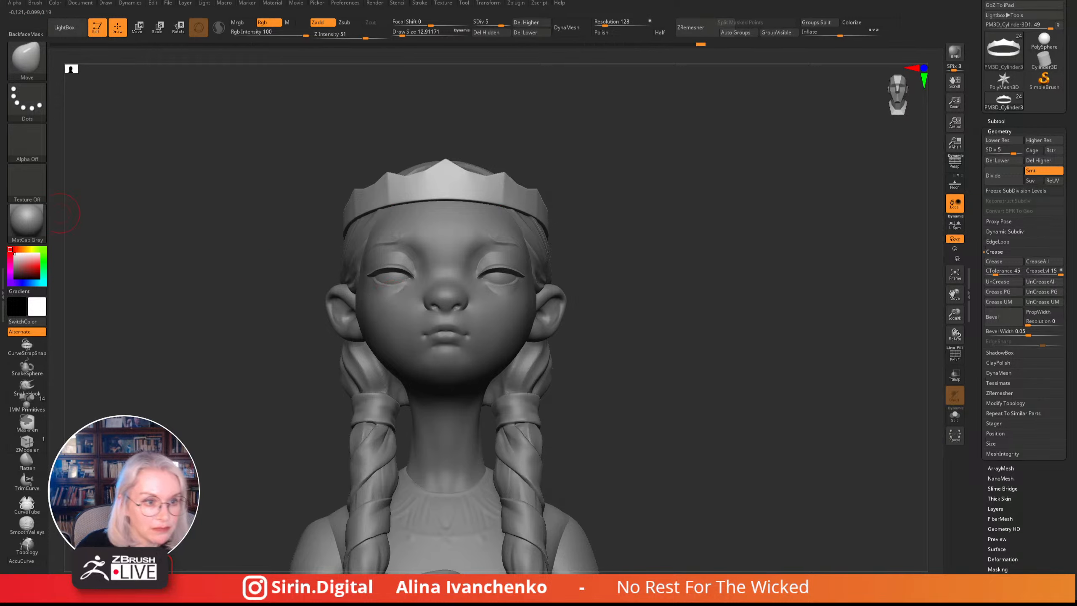
pyautogui.keyDown('alt'); pyautogui.moveTo(627, 186); pyautogui.dragTo(630, 195); pyautogui.keyUp('alt')
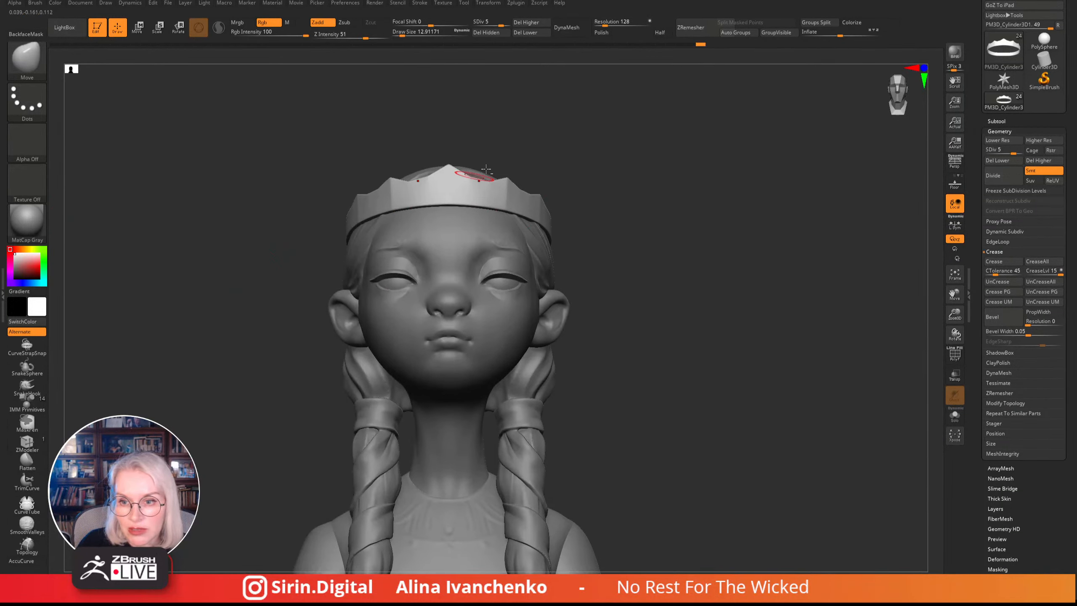
# - With the DamStandard brush at a draw size of about 8, carve nested V-shaped grooves below the crown's central point
pyautogui.press('b')
pyautogui.press('d')
pyautogui.press('s')
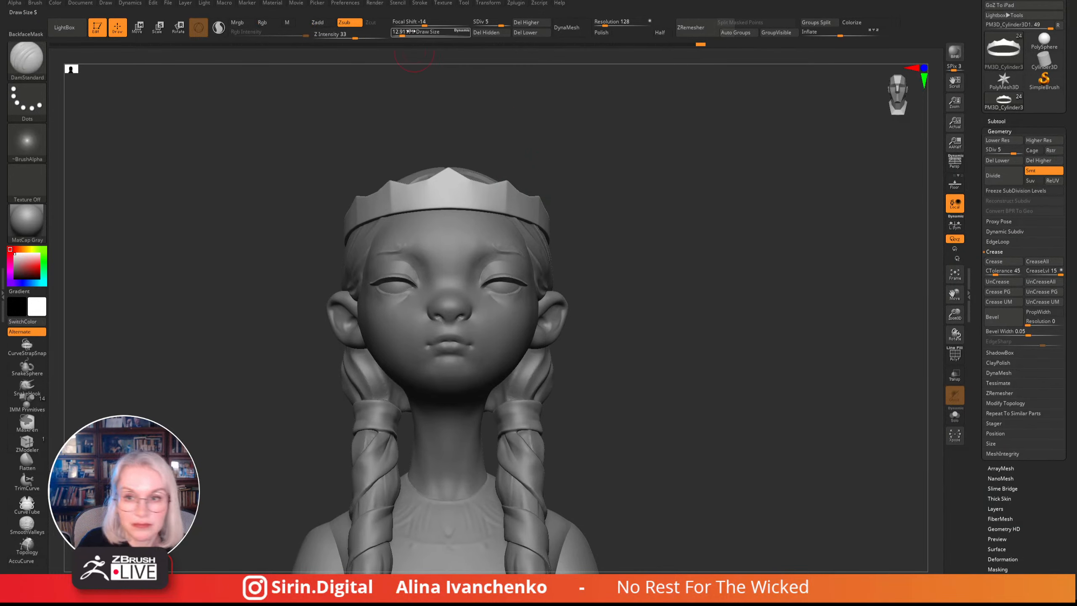
pyautogui.moveTo(517, 146); pyautogui.dragTo(522, 163)
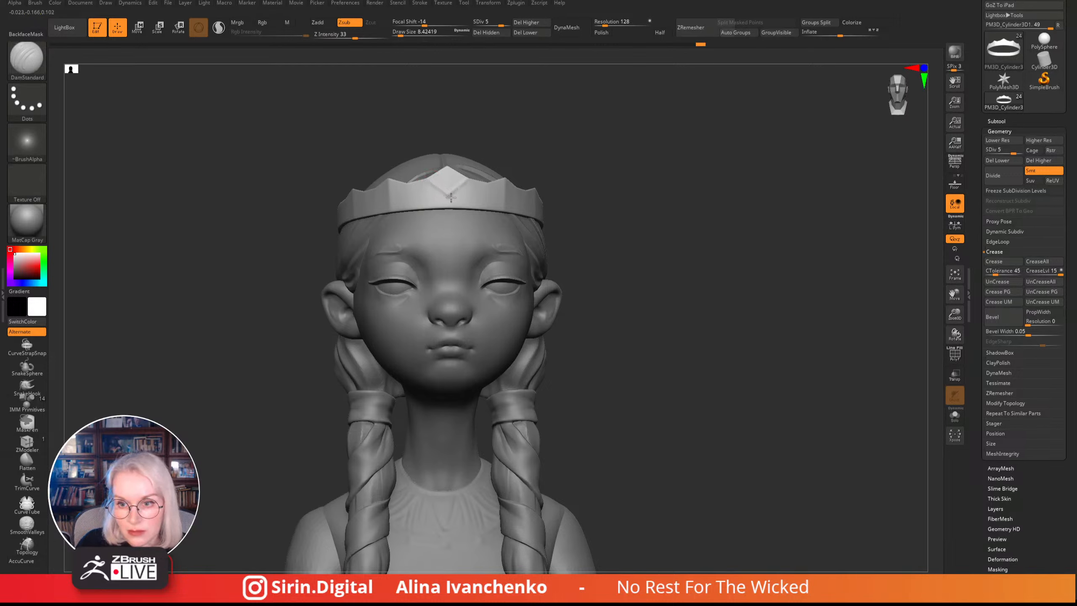
pyautogui.moveTo(490, 149)
pyautogui.mouseDown()
pyautogui.moveTo(506, 135)
pyautogui.moveTo(494, 142)
pyautogui.mouseUp()
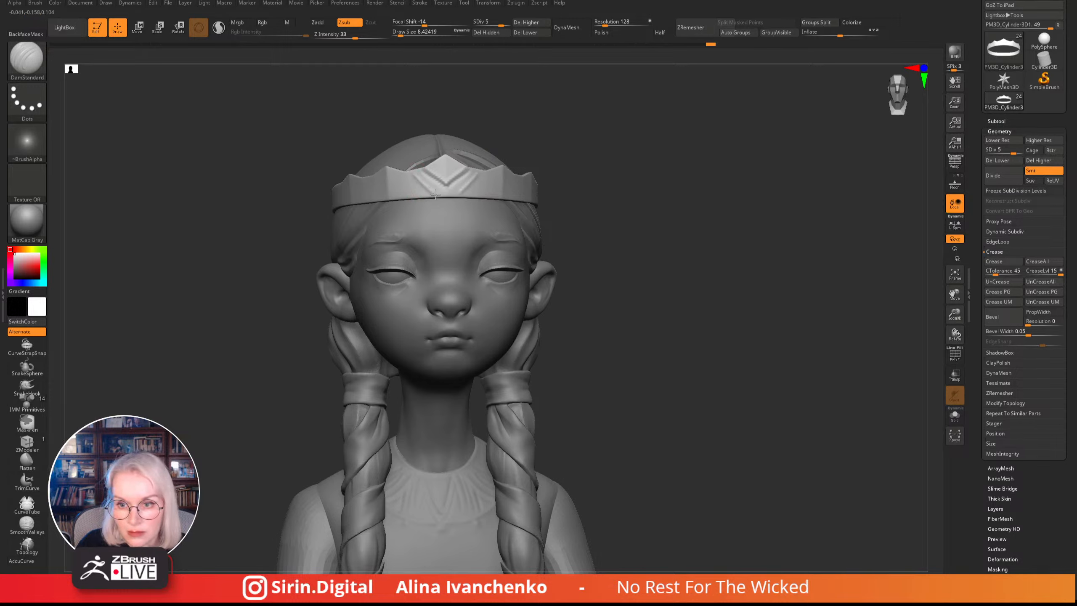
pyautogui.moveTo(541, 108); pyautogui.dragTo(537, 128)
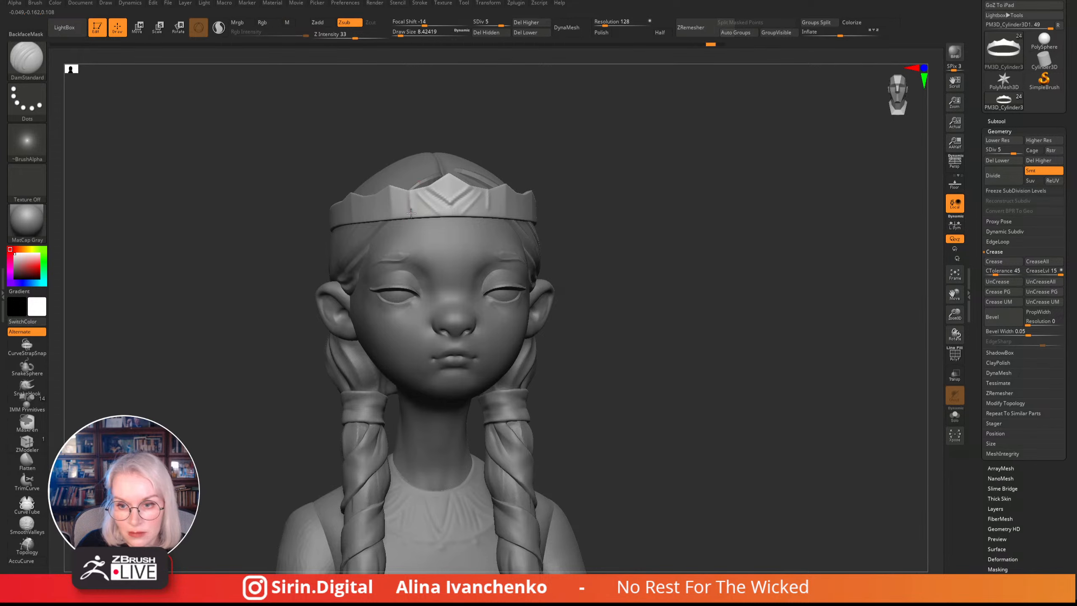
# - Carve and smooth the groove bordering the crown's central panel, and carve a V-shaped groove under the neighbouring side point
pyautogui.moveTo(411, 213); pyautogui.dragTo(410, 220)
pyautogui.moveTo(466, 130)
pyautogui.mouseDown()
pyautogui.moveTo(510, 142)
pyautogui.moveTo(521, 202)
pyautogui.moveTo(462, 155)
pyautogui.mouseUp()
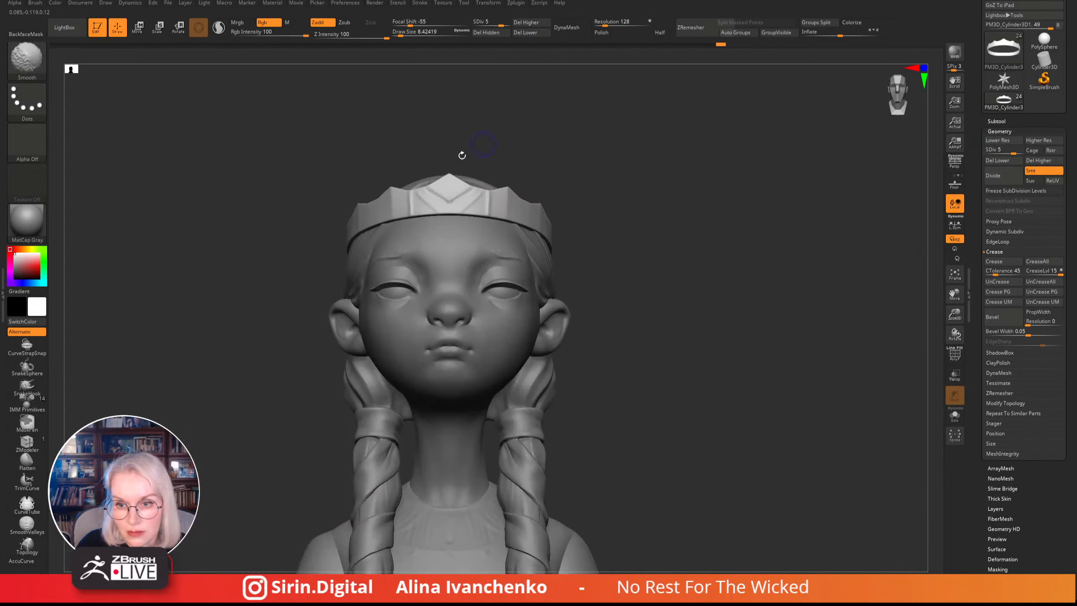
pyautogui.moveTo(411, 217); pyautogui.dragTo(412, 201, button='right')
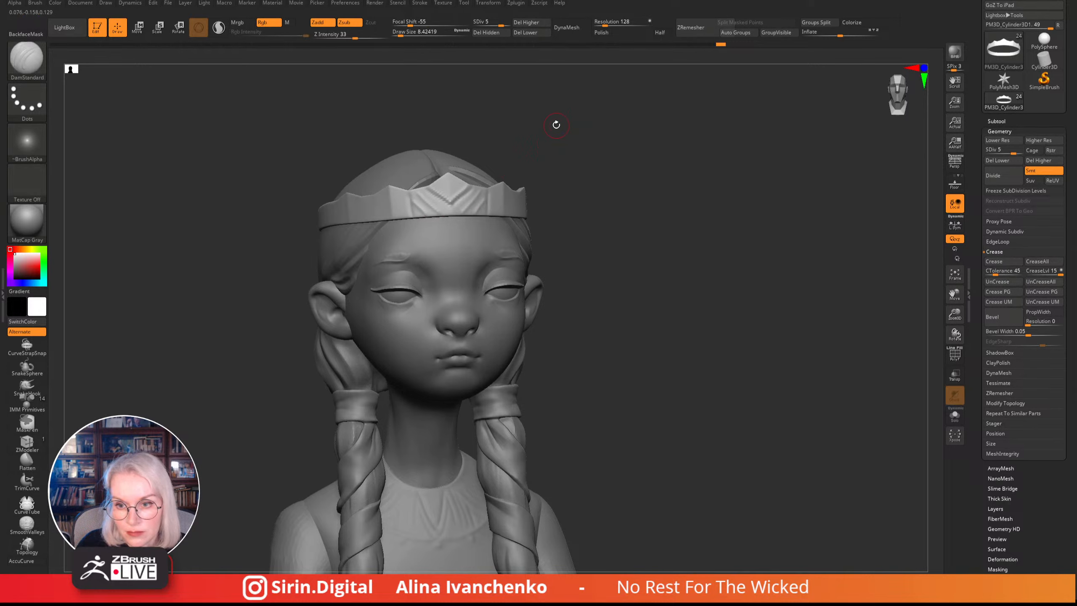
pyautogui.moveTo(555, 123)
pyautogui.mouseDown()
pyautogui.moveTo(540, 133)
pyautogui.moveTo(554, 141)
pyautogui.mouseUp()
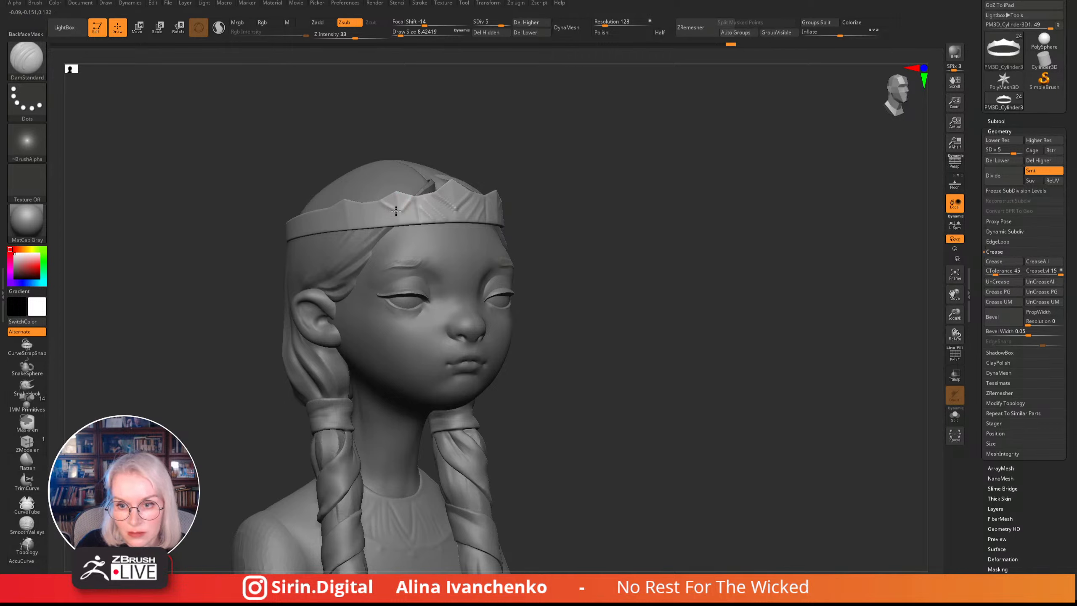
pyautogui.moveTo(401, 209); pyautogui.dragTo(418, 195)
# - Raise the crown to subdivision level 6 and deepen the central chevron grooves and the vertical groove beside them
pyautogui.moveTo(631, 138)
pyautogui.keyDown('shift'); pyautogui.mouseDown()
pyautogui.moveTo(615, 135)
pyautogui.moveTo(593, 159)
pyautogui.moveTo(610, 156)
pyautogui.moveTo(585, 164)
pyautogui.moveTo(584, 175)
pyautogui.moveTo(571, 163)
pyautogui.moveTo(565, 176)
pyautogui.moveTo(578, 173)
pyautogui.moveTo(570, 156)
pyautogui.moveTo(562, 172)
pyautogui.moveTo(598, 154)
pyautogui.moveTo(585, 154)
pyautogui.moveTo(591, 181)
pyautogui.mouseUp(); pyautogui.keyUp('shift')
pyautogui.press('d')
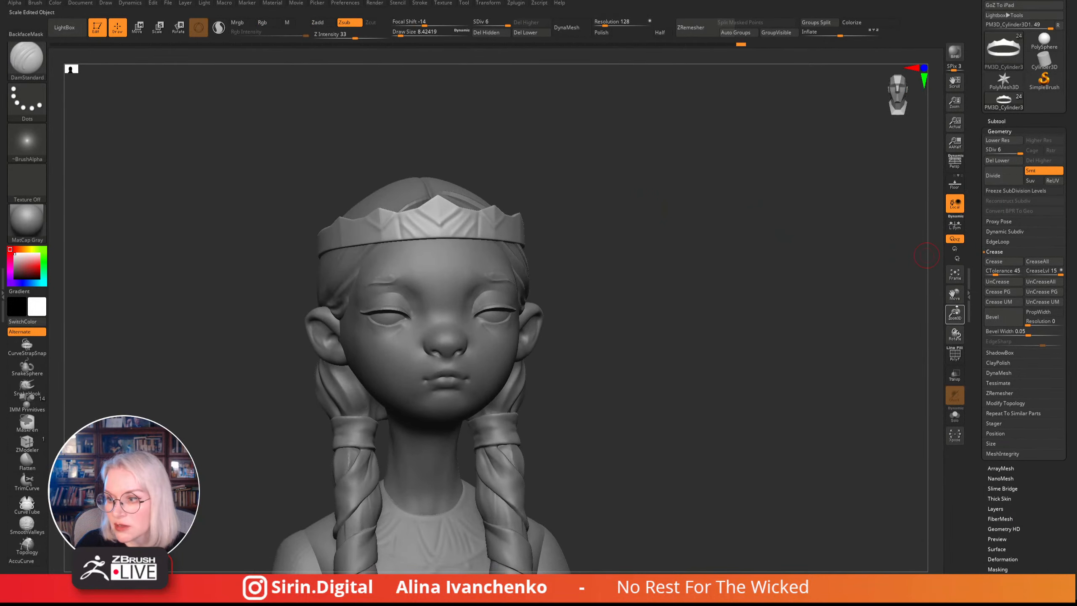
pyautogui.moveTo(954, 313); pyautogui.dragTo(839, 280)
pyautogui.moveTo(436, 208); pyautogui.dragTo(471, 233)
pyautogui.moveTo(415, 214)
pyautogui.mouseDown()
pyautogui.moveTo(462, 255)
pyautogui.moveTo(410, 229)
pyautogui.moveTo(433, 255)
pyautogui.mouseUp()
pyautogui.moveTo(400, 212); pyautogui.dragTo(407, 256)
pyautogui.hotkey('ctrl', 'z')
pyautogui.moveTo(402, 208); pyautogui.dragTo(405, 263)
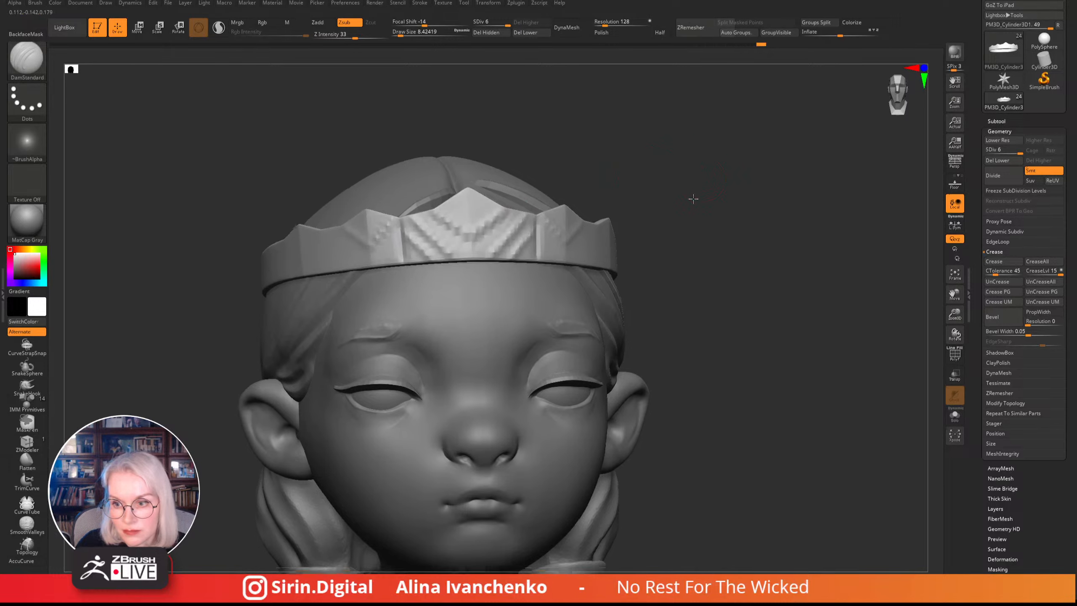
# - Carve deeper nested chevrons into the crown's side point and a vertical groove in the band next to it
pyautogui.moveTo(693, 199); pyautogui.dragTo(659, 223)
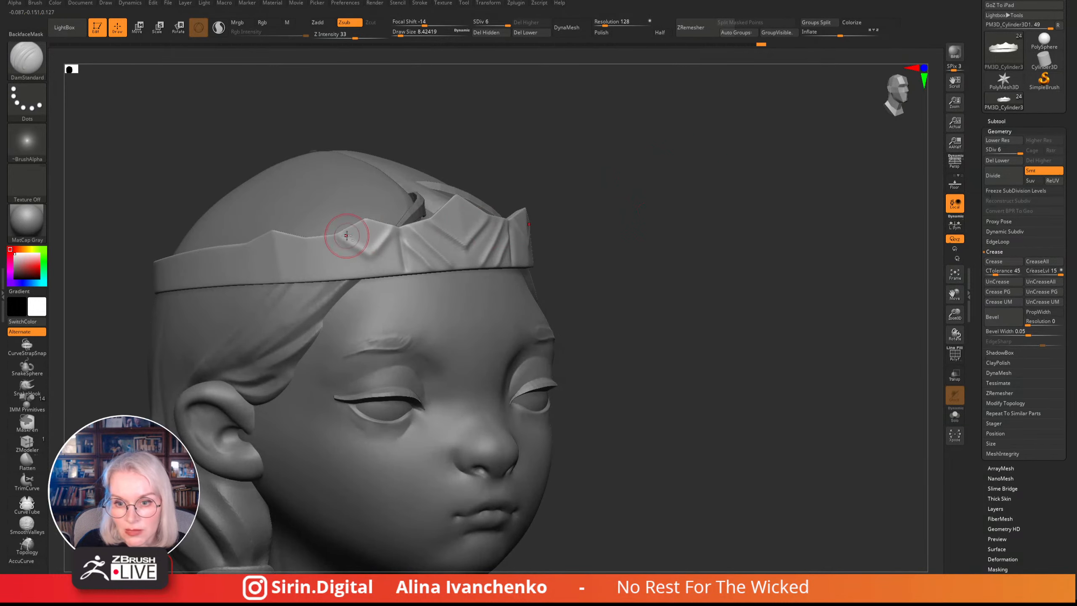
pyautogui.moveTo(361, 254)
pyautogui.mouseDown()
pyautogui.moveTo(351, 242)
pyautogui.moveTo(371, 255)
pyautogui.moveTo(393, 227)
pyautogui.mouseUp()
pyautogui.hotkey('ctrl', 'z')
pyautogui.hotkey('ctrl', 'z')
pyautogui.moveTo(611, 123); pyautogui.dragTo(568, 102)
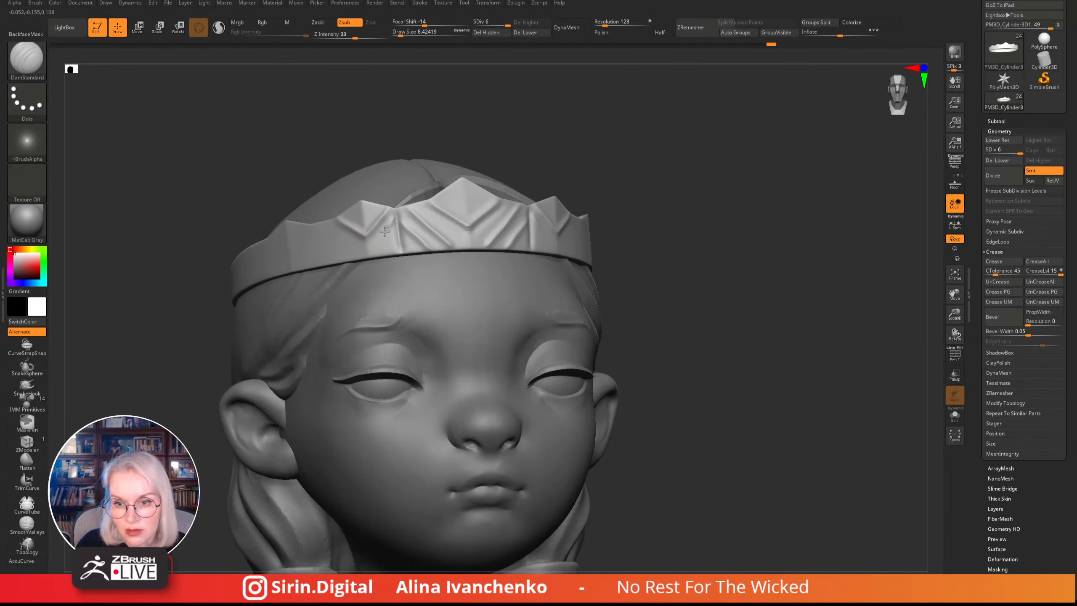
pyautogui.moveTo(368, 253)
pyautogui.mouseDown()
pyautogui.moveTo(360, 248)
pyautogui.moveTo(370, 255)
pyautogui.mouseUp()
pyautogui.moveTo(649, 159); pyautogui.dragTo(733, 161)
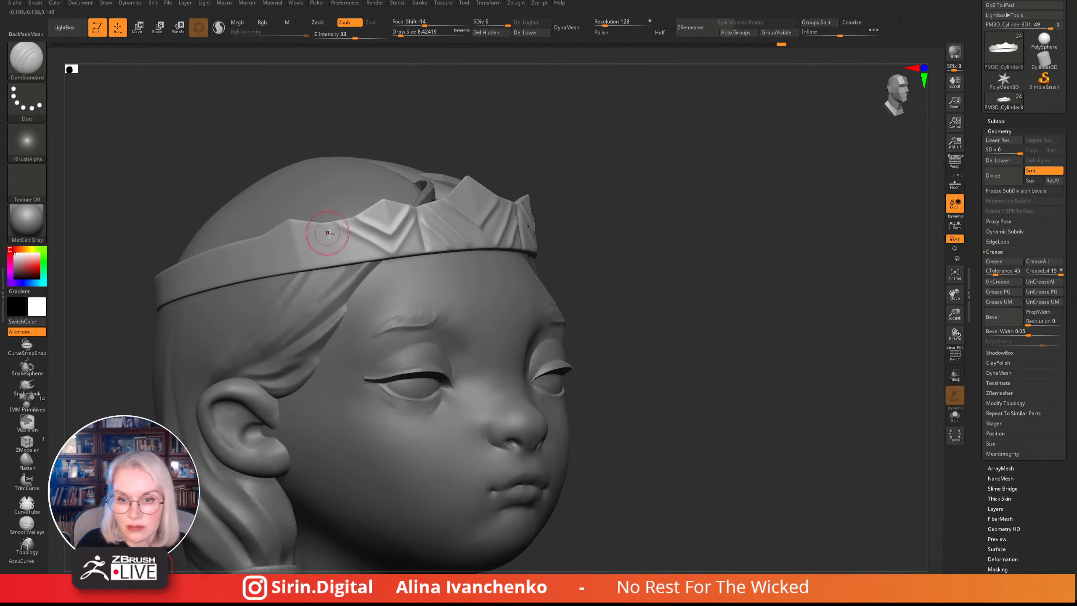
pyautogui.moveTo(327, 222)
pyautogui.mouseDown()
pyautogui.moveTo(333, 257)
pyautogui.moveTo(325, 222)
pyautogui.moveTo(330, 246)
pyautogui.mouseUp()
pyautogui.keyDown('shift'); pyautogui.moveTo(613, 173); pyautogui.dragTo(661, 179); pyautogui.keyUp('shift')
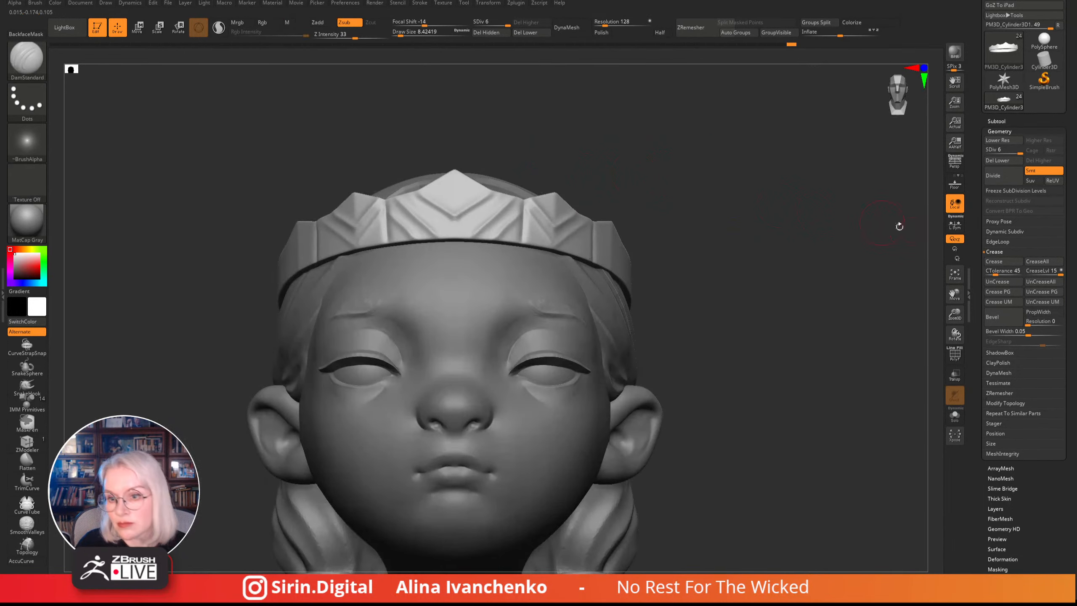
# - Carve a small diamond inside the crown's central point, undoing a stray stroke along the way
pyautogui.moveTo(954, 313); pyautogui.dragTo(932, 212)
pyautogui.keyDown('alt'); pyautogui.moveTo(573, 234); pyautogui.dragTo(632, 267); pyautogui.keyUp('alt')
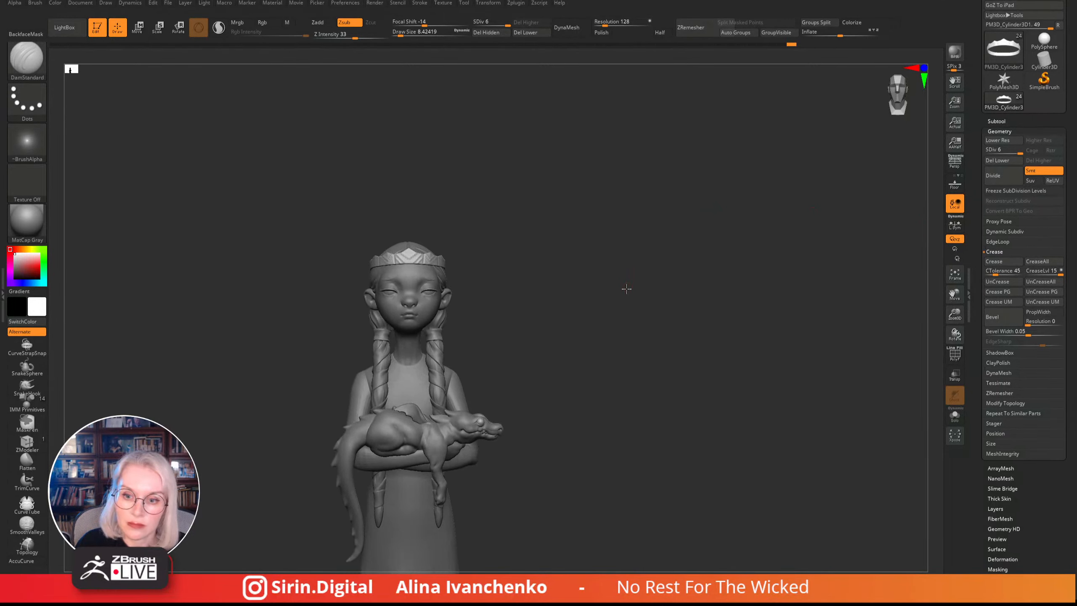
pyautogui.moveTo(955, 314); pyautogui.dragTo(955, 390)
pyautogui.keyDown('alt'); pyautogui.moveTo(611, 170); pyautogui.dragTo(557, 194); pyautogui.keyUp('alt')
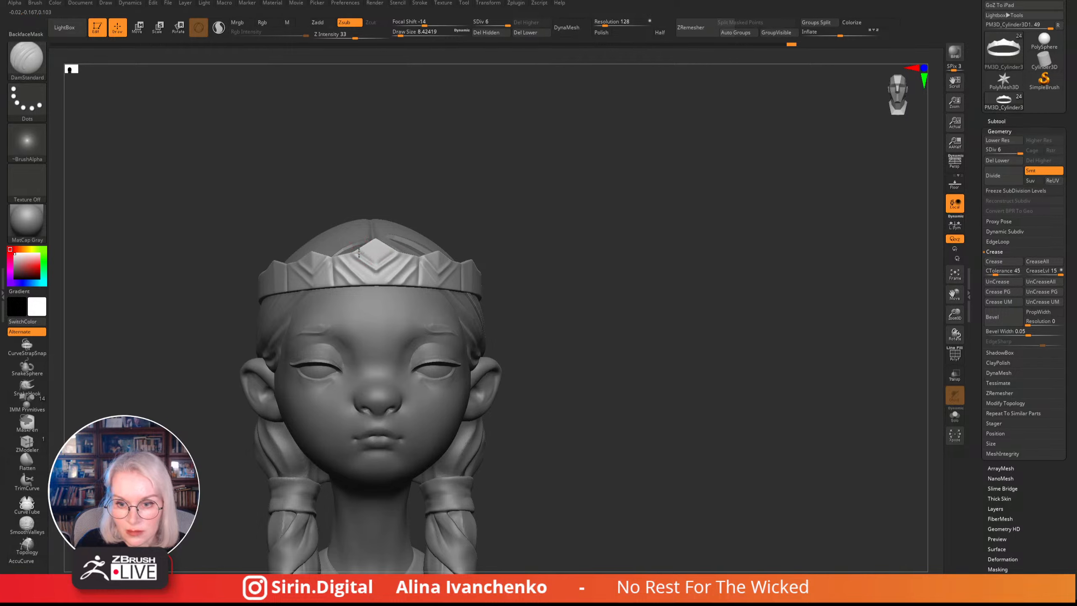
pyautogui.moveTo(375, 245); pyautogui.dragTo(370, 249)
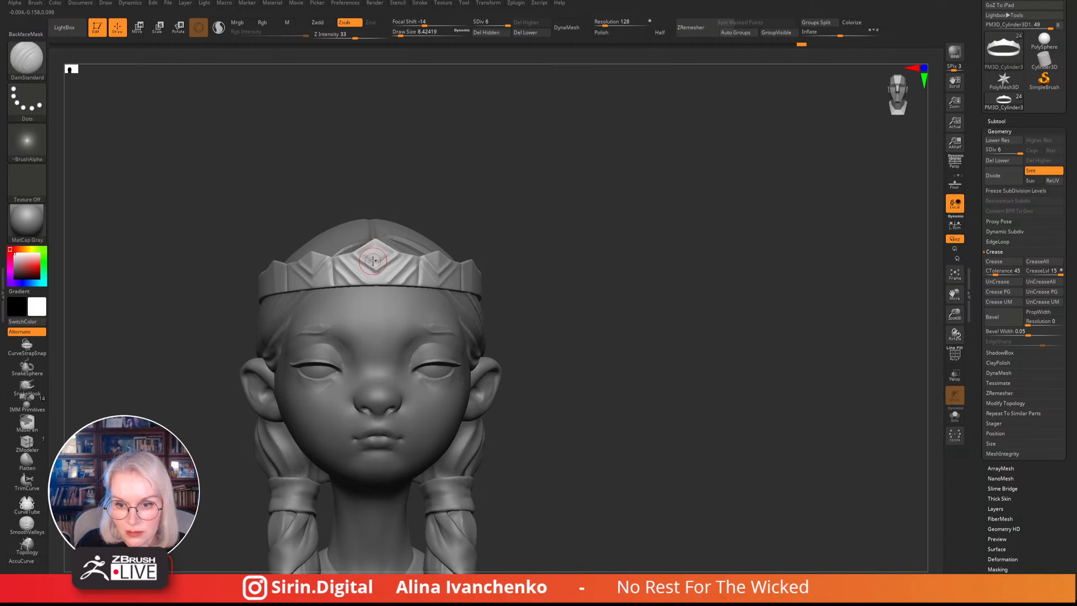
pyautogui.moveTo(411, 211)
pyautogui.mouseDown()
pyautogui.moveTo(356, 253)
pyautogui.moveTo(377, 285)
pyautogui.mouseUp()
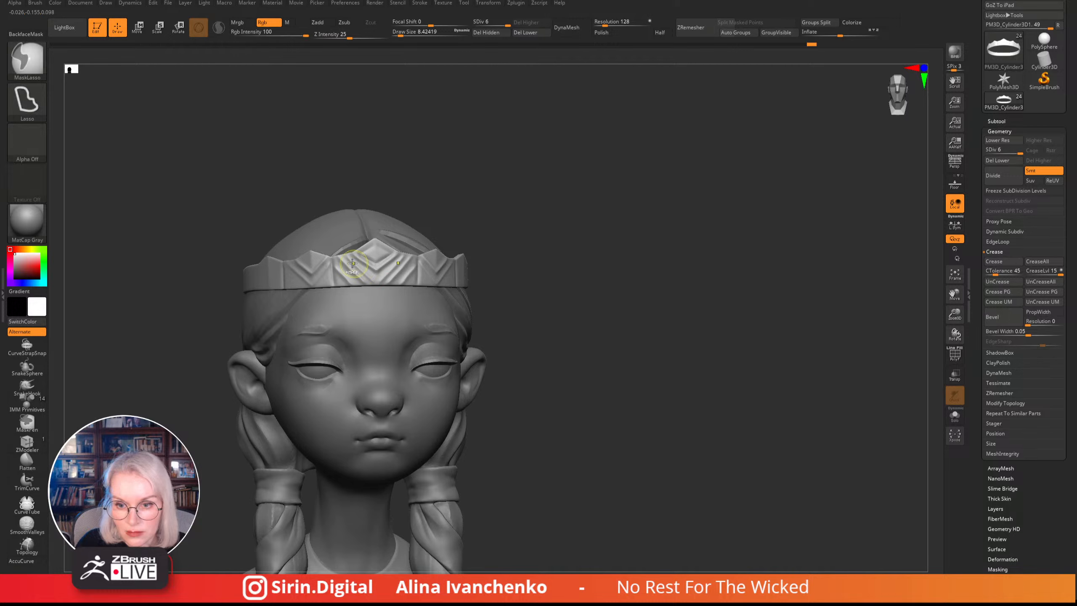
pyautogui.hotkey('ctrl', 'z')
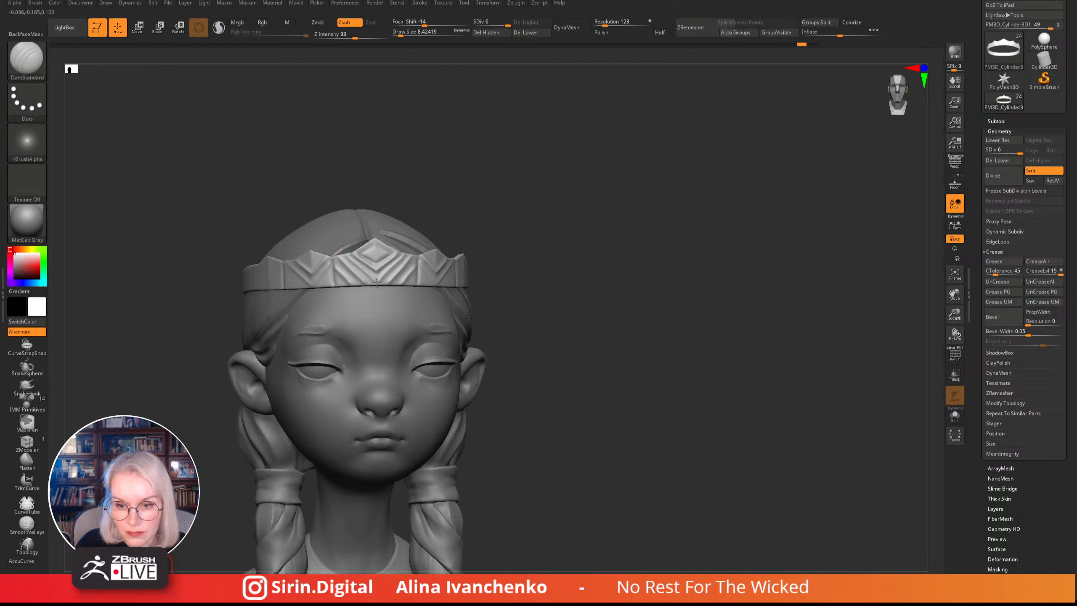
pyautogui.moveTo(469, 183); pyautogui.dragTo(414, 233)
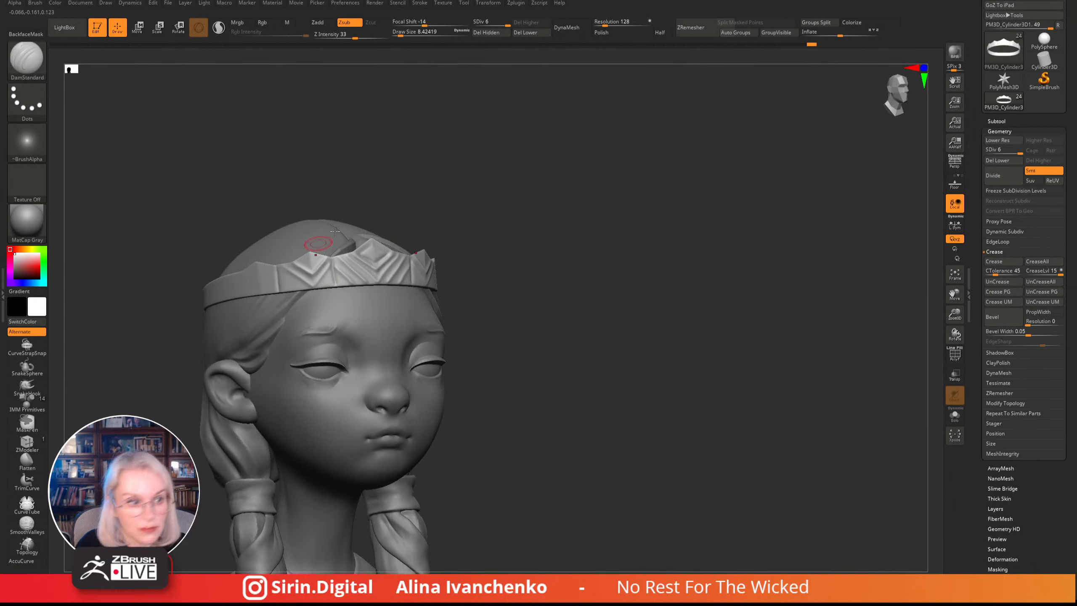
# - Reduce the brush draw size to about 5.75 and carve the small diamond in the crown's central point more sharply
pyautogui.keyDown('alt'); pyautogui.moveTo(461, 187); pyautogui.dragTo(471, 186); pyautogui.keyUp('alt')
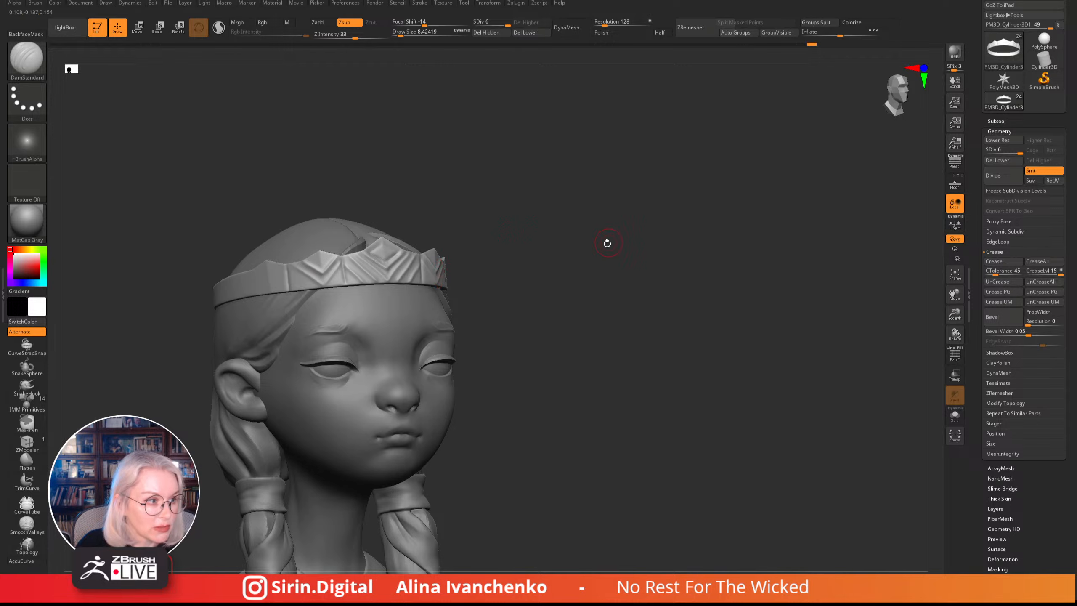
pyautogui.moveTo(606, 240); pyautogui.dragTo(606, 222)
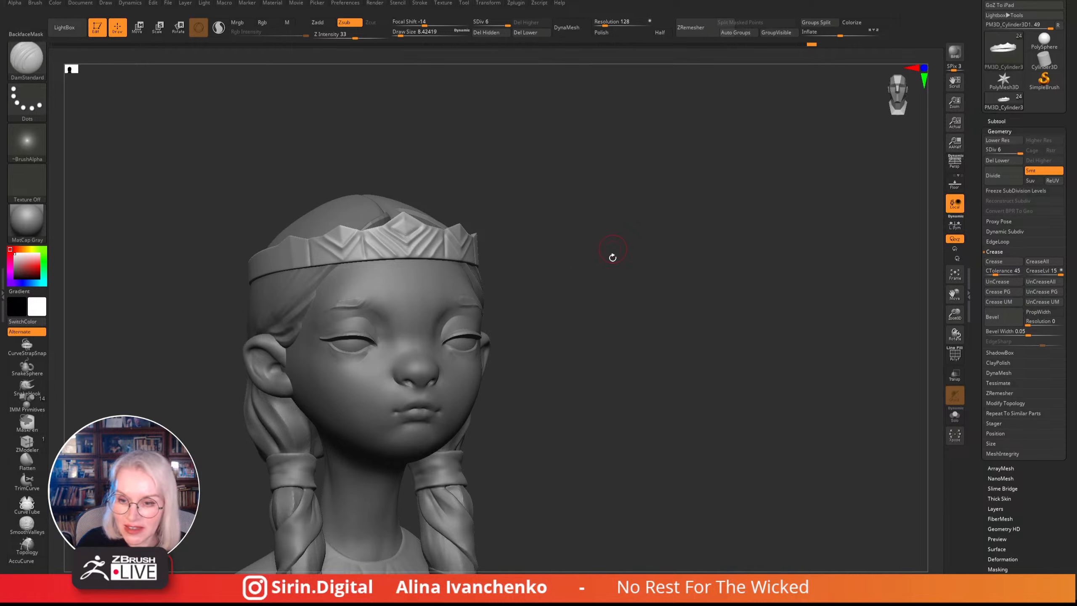
pyautogui.moveTo(612, 257)
pyautogui.mouseDown()
pyautogui.moveTo(604, 253)
pyautogui.moveTo(594, 289)
pyautogui.moveTo(584, 284)
pyautogui.moveTo(592, 299)
pyautogui.mouseUp()
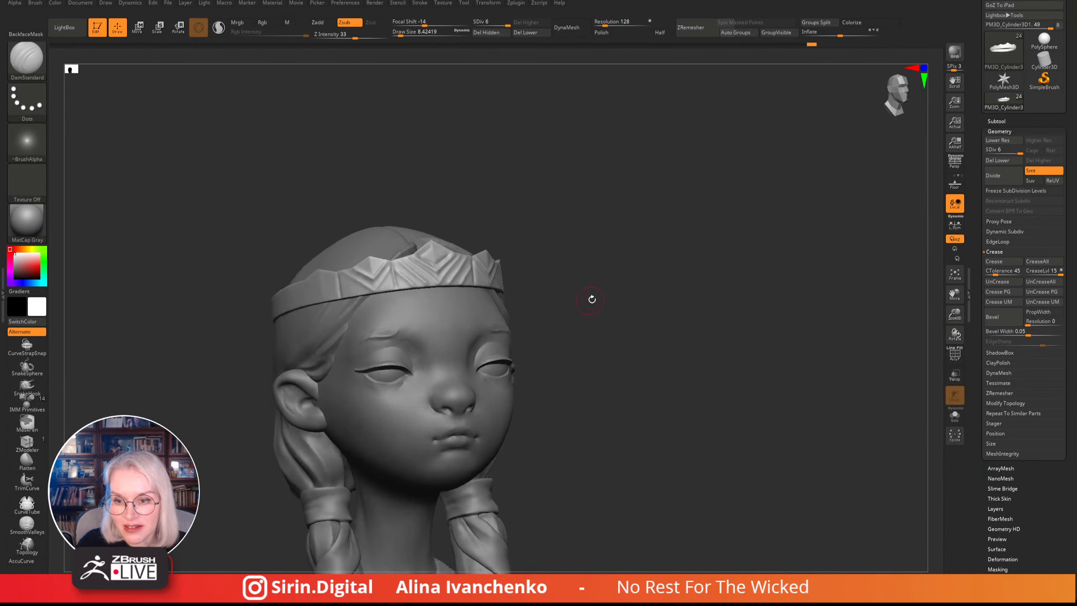
pyautogui.moveTo(955, 312); pyautogui.dragTo(955, 315)
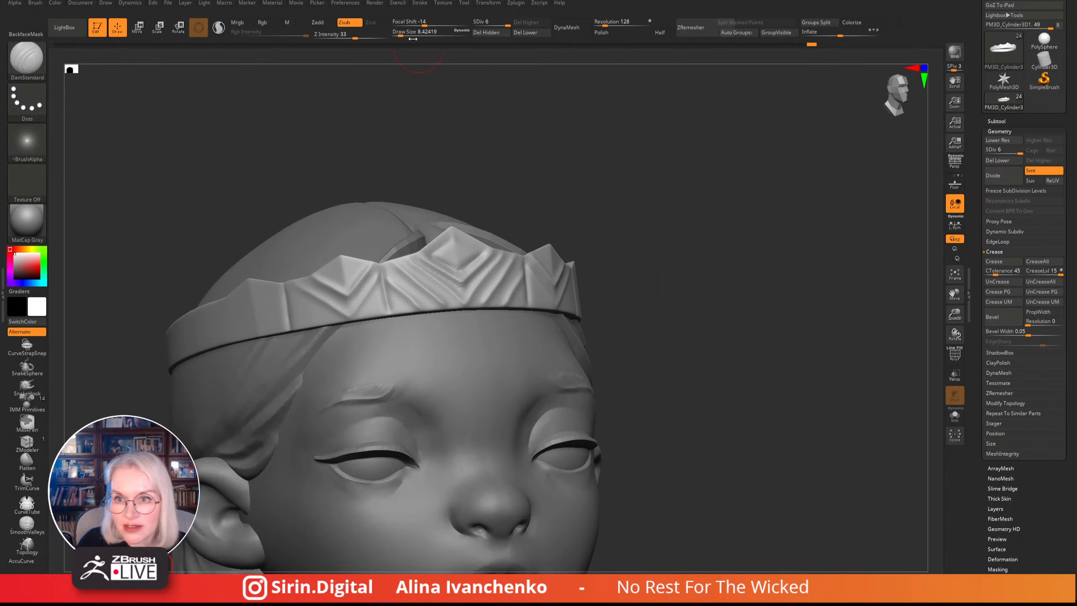
pyautogui.click(399, 34)
pyautogui.moveTo(546, 122); pyautogui.dragTo(460, 185)
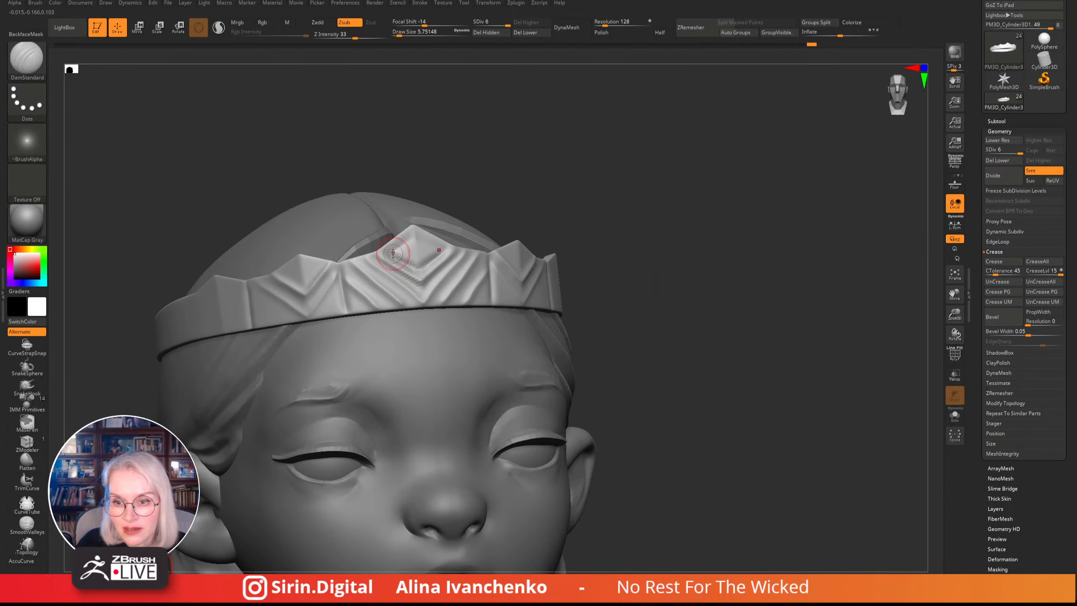
pyautogui.moveTo(406, 260); pyautogui.dragTo(401, 244, button='right')
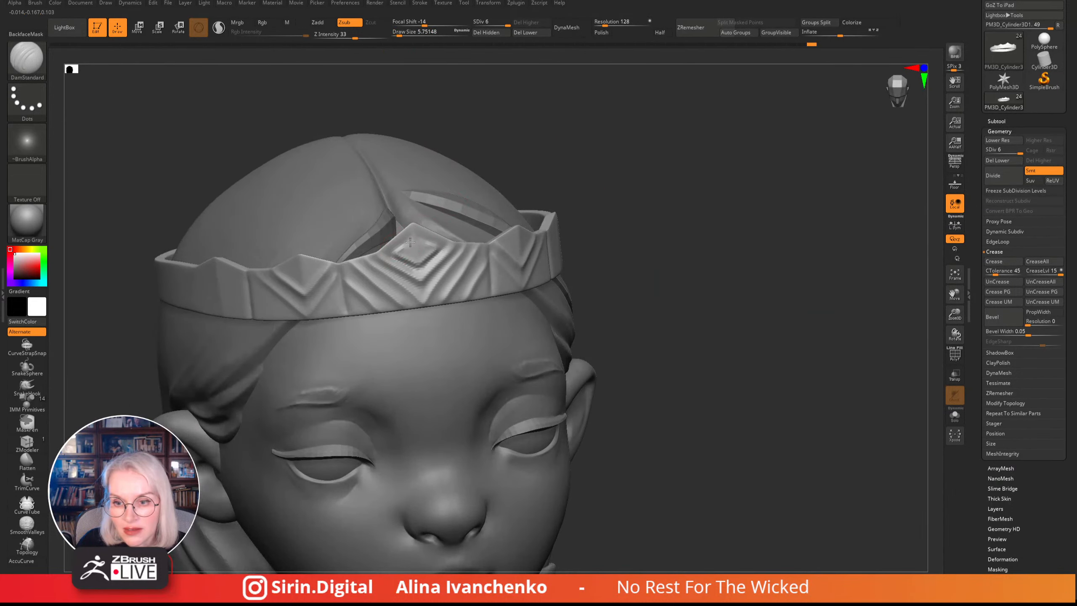
pyautogui.moveTo(495, 158); pyautogui.dragTo(504, 161, button='right')
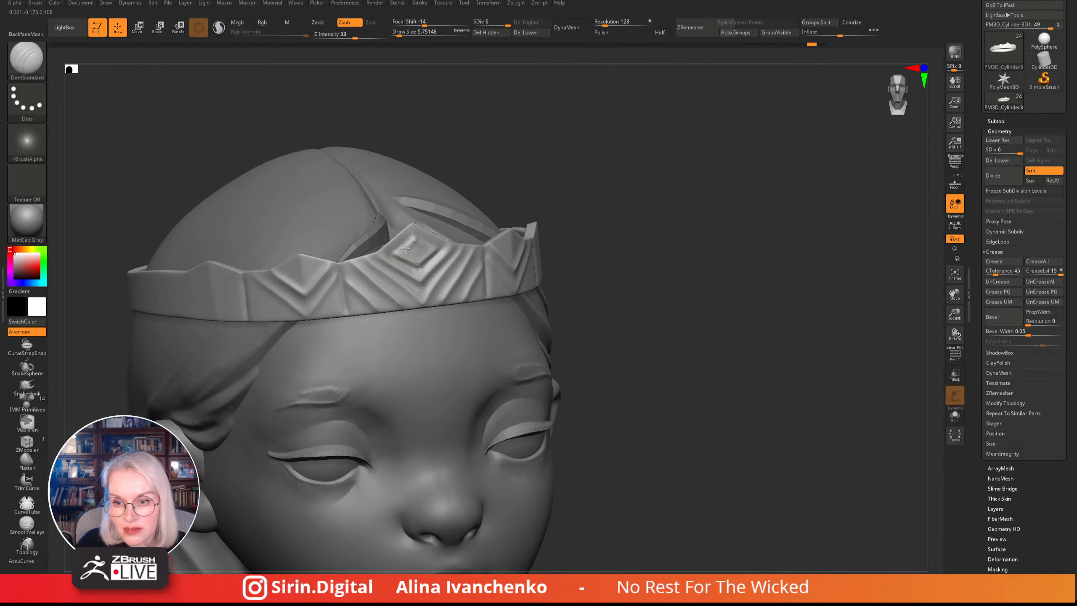
pyautogui.moveTo(406, 248); pyautogui.dragTo(406, 241)
pyautogui.moveTo(494, 167); pyautogui.dragTo(344, 258, button='right')
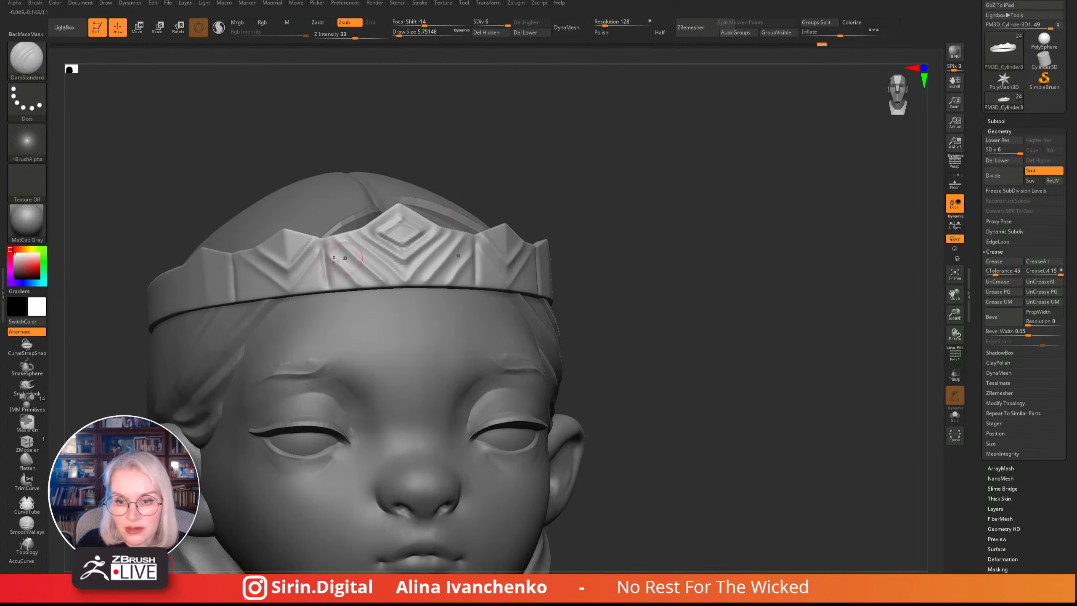
# - Carve additional diagonal grooves into the lower corners of the crown's central panel, following the nested chevrons
pyautogui.moveTo(345, 260); pyautogui.dragTo(375, 283)
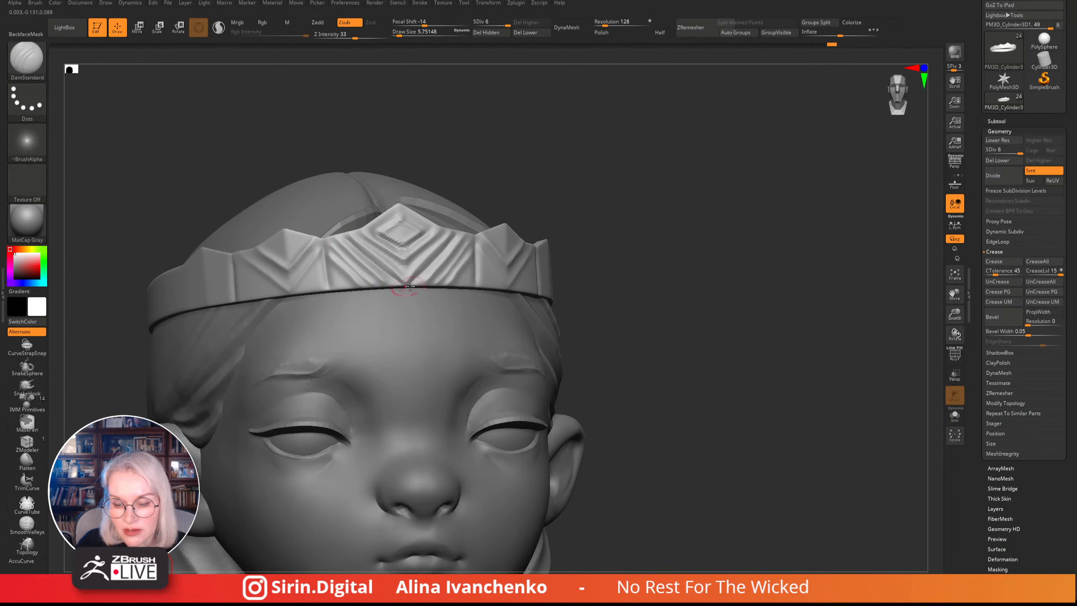
pyautogui.moveTo(664, 162)
pyautogui.keyDown('shift'); pyautogui.mouseDown()
pyautogui.moveTo(672, 182)
pyautogui.moveTo(657, 170)
pyautogui.mouseUp(); pyautogui.keyUp('shift')
pyautogui.moveTo(954, 315); pyautogui.dragTo(896, 253)
pyautogui.keyDown('alt'); pyautogui.moveTo(599, 199); pyautogui.dragTo(658, 223); pyautogui.keyUp('alt')
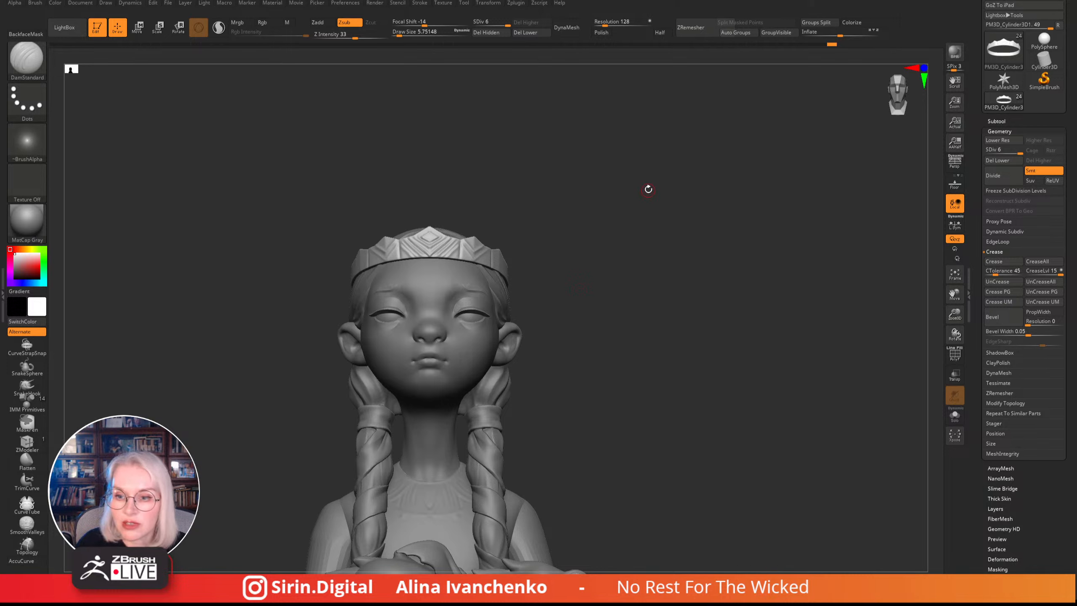
# - Carve a small diamond with tighter nested chevrons into the crown's side point
pyautogui.moveTo(648, 189); pyautogui.dragTo(660, 249)
pyautogui.moveTo(955, 314); pyautogui.dragTo(954, 355)
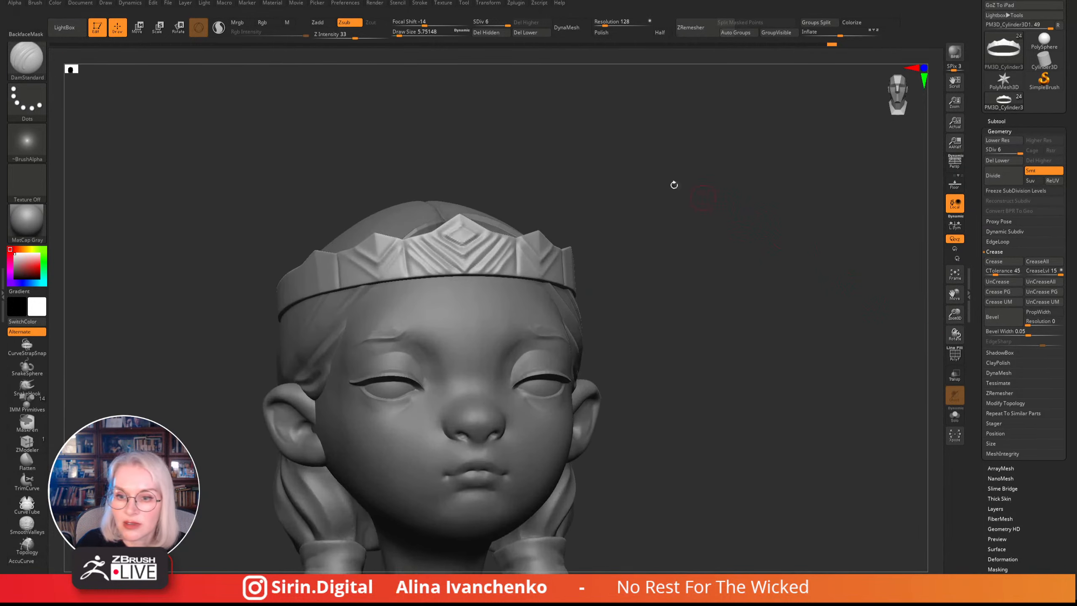
pyautogui.moveTo(674, 185); pyautogui.dragTo(602, 237)
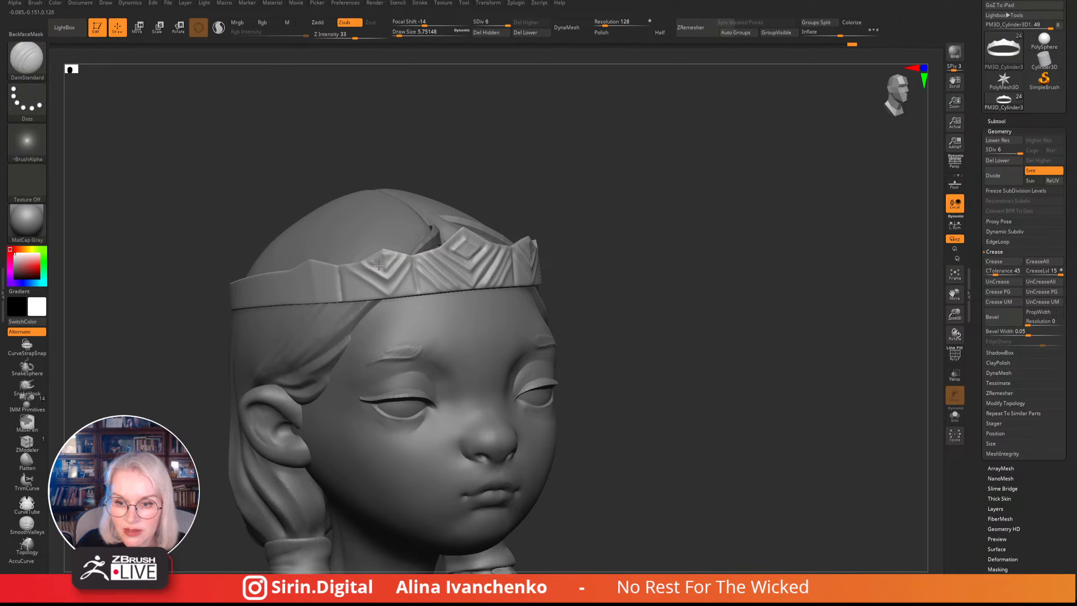
pyautogui.moveTo(508, 166); pyautogui.dragTo(444, 177)
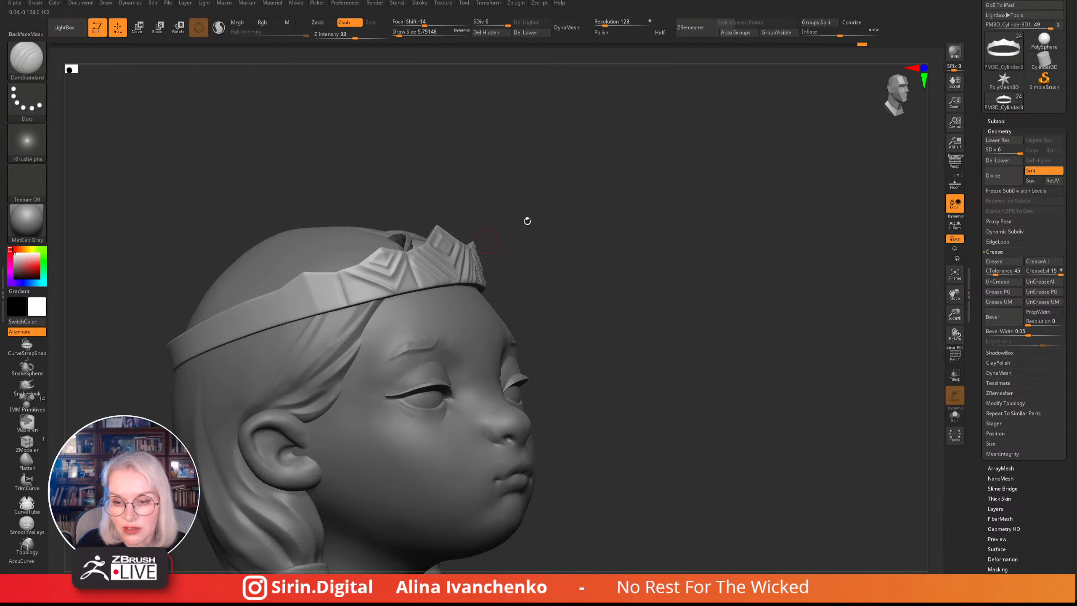
pyautogui.moveTo(527, 221); pyautogui.dragTo(410, 258)
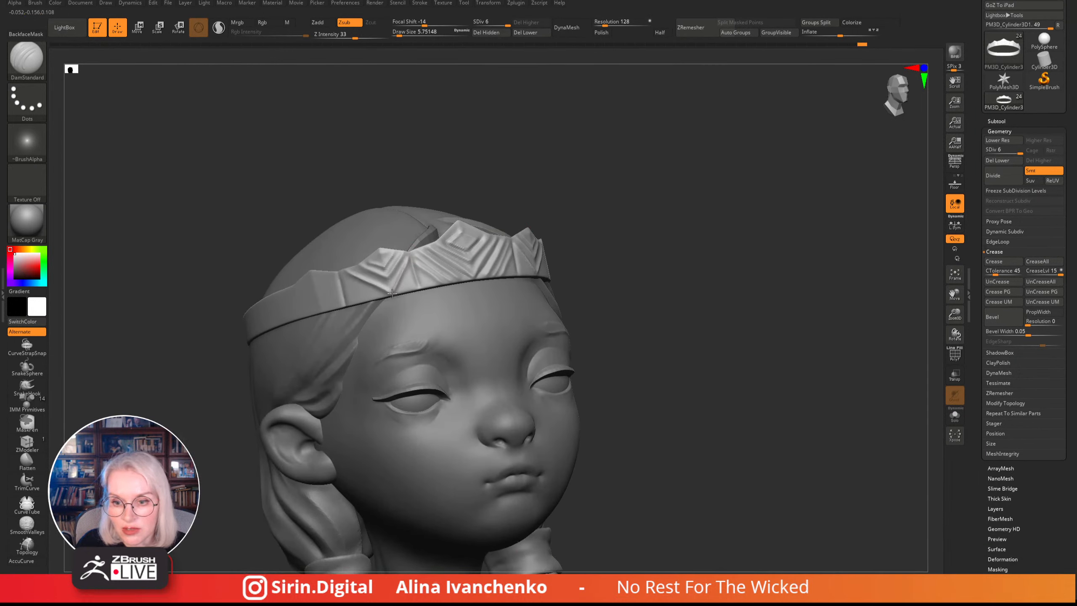
pyautogui.moveTo(668, 161); pyautogui.dragTo(423, 255)
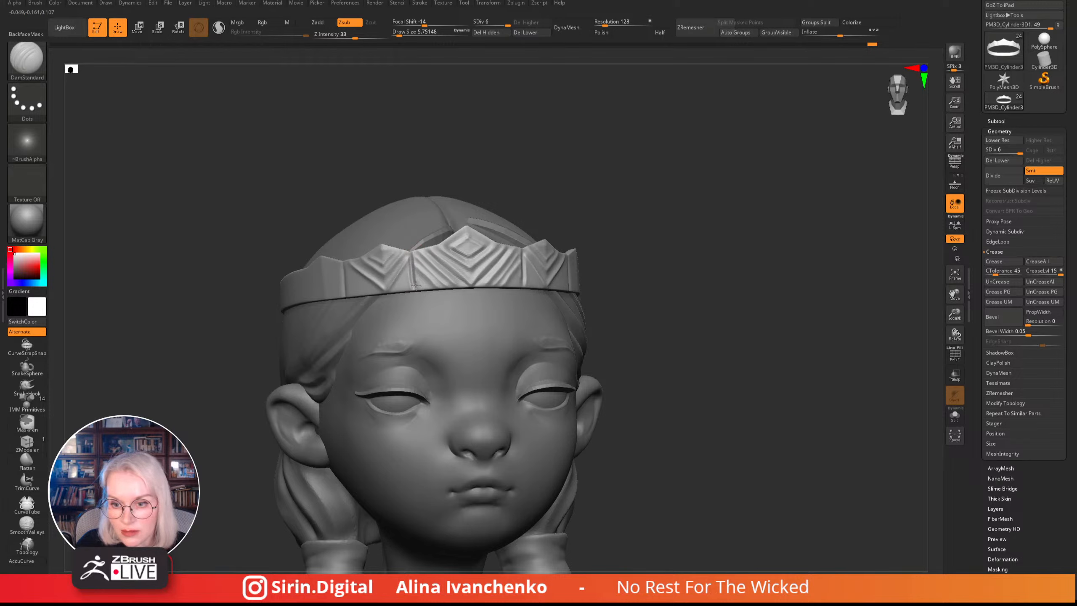
# - Examine the crown's ornament from the front, close up and against the whole figurine
pyautogui.moveTo(641, 210); pyautogui.dragTo(564, 293)
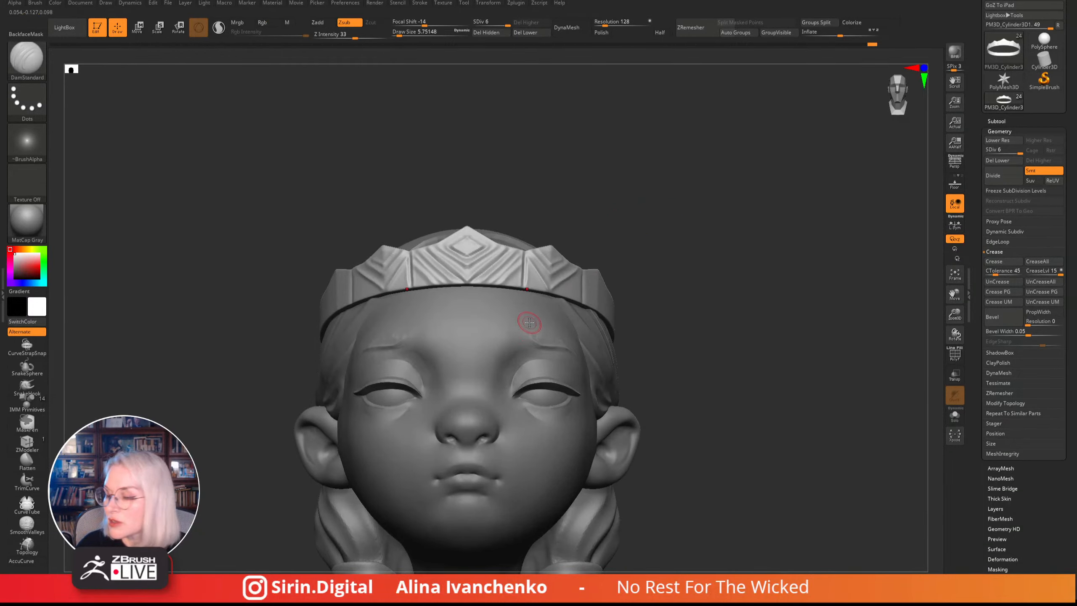
pyautogui.moveTo(951, 313); pyautogui.dragTo(825, 244)
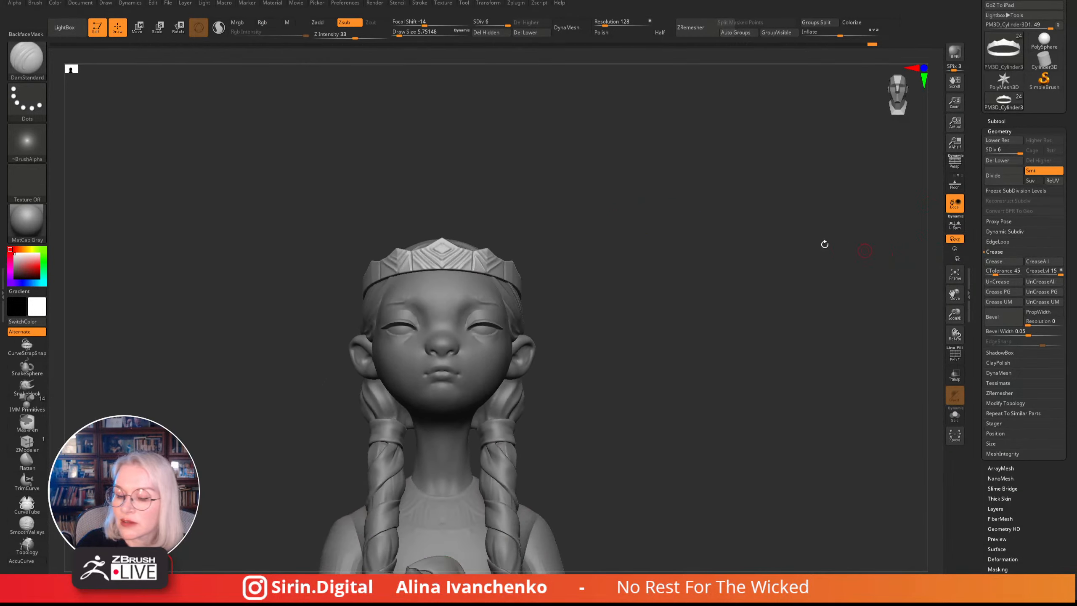
pyautogui.keyDown('alt'); pyautogui.moveTo(624, 224); pyautogui.dragTo(631, 241); pyautogui.keyUp('alt')
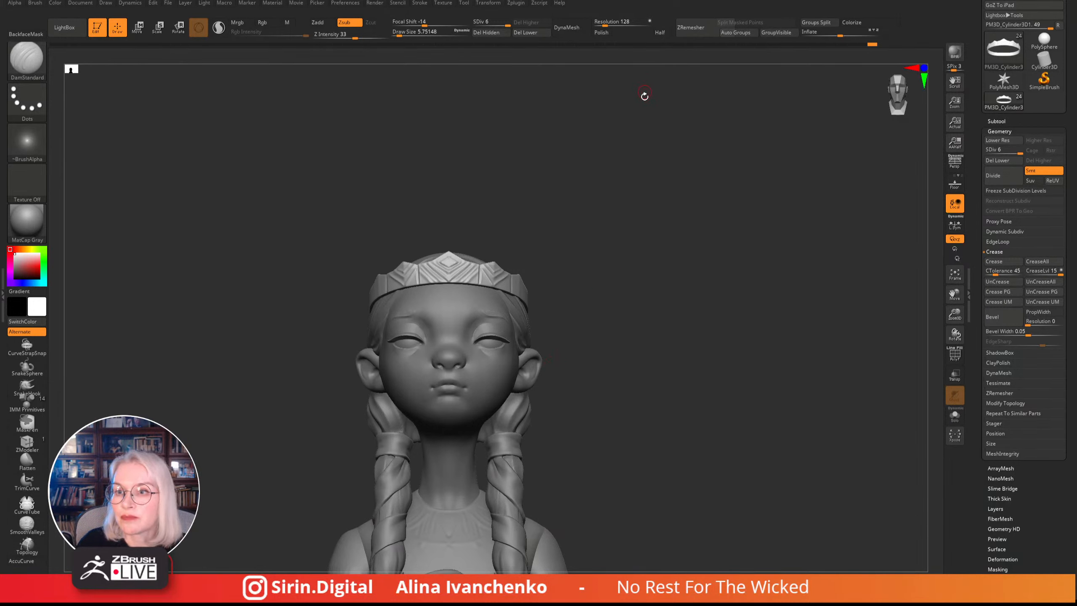
pyautogui.moveTo(642, 120); pyautogui.dragTo(665, 140)
pyautogui.moveTo(632, 293); pyautogui.dragTo(603, 271)
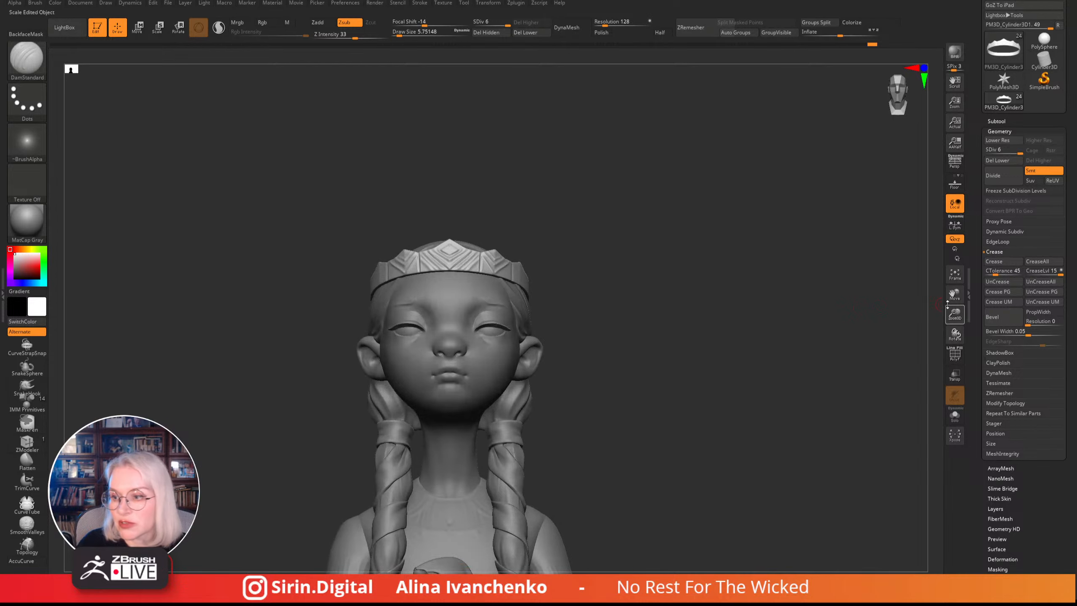
pyautogui.moveTo(954, 313); pyautogui.dragTo(623, 267)
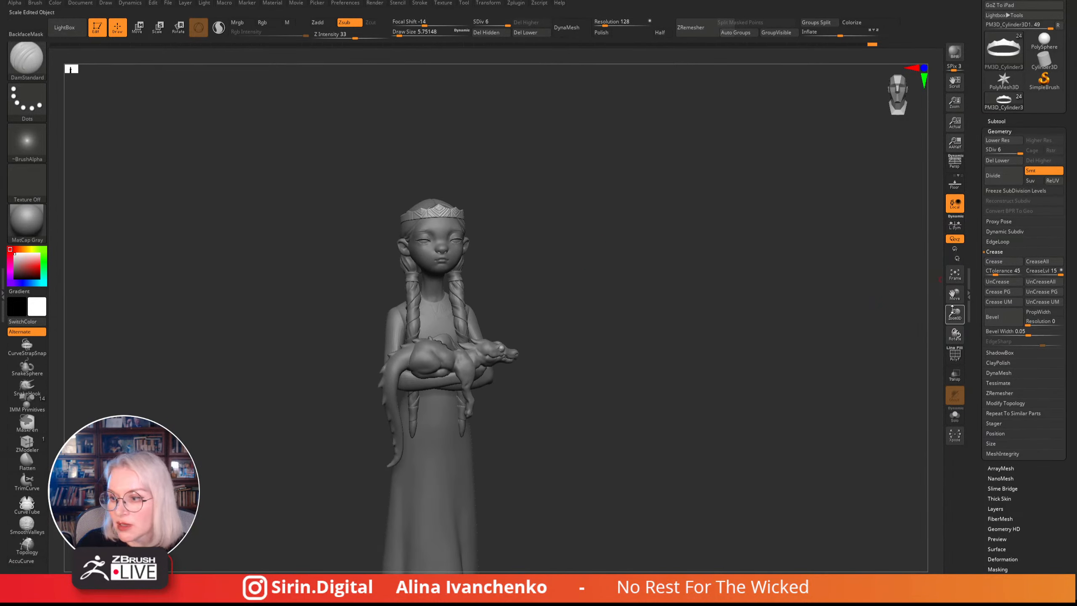
pyautogui.moveTo(952, 310); pyautogui.dragTo(936, 433)
pyautogui.keyDown('alt'); pyautogui.moveTo(669, 237); pyautogui.dragTo(665, 252); pyautogui.keyUp('alt')
# - Deepen the vertical groove that separates the crown's side point from the plain band behind it
pyautogui.moveTo(602, 263); pyautogui.dragTo(724, 278)
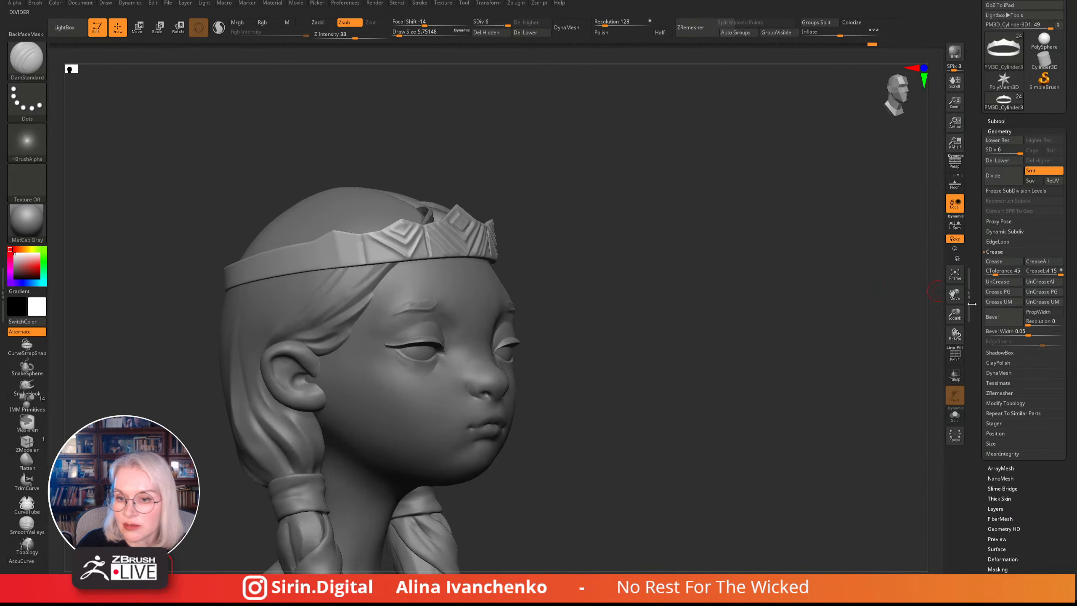
pyautogui.moveTo(954, 314); pyautogui.dragTo(906, 363)
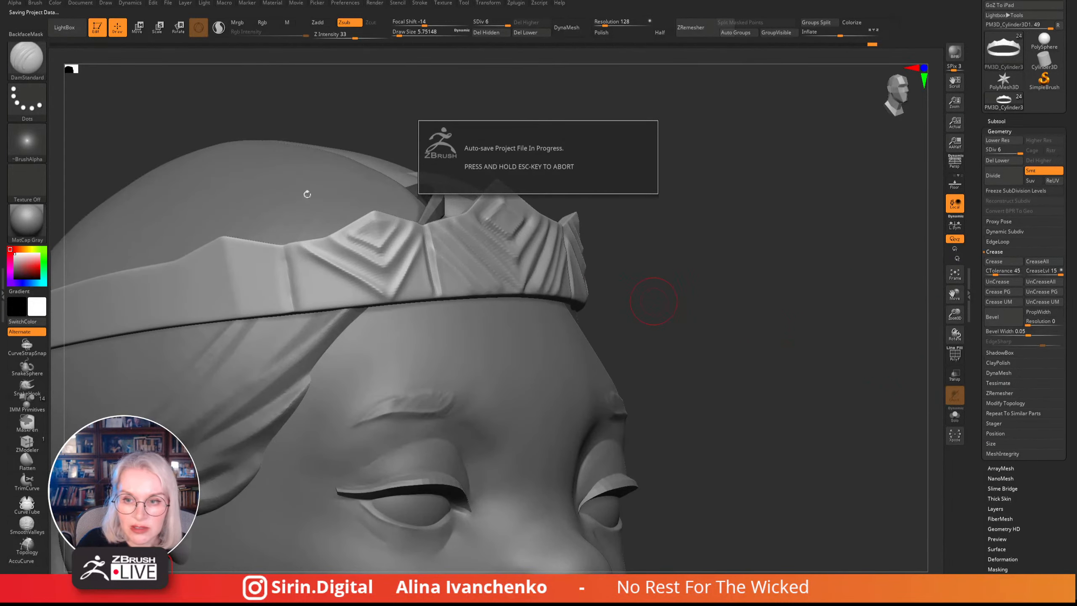
pyautogui.moveTo(716, 199); pyautogui.dragTo(363, 233)
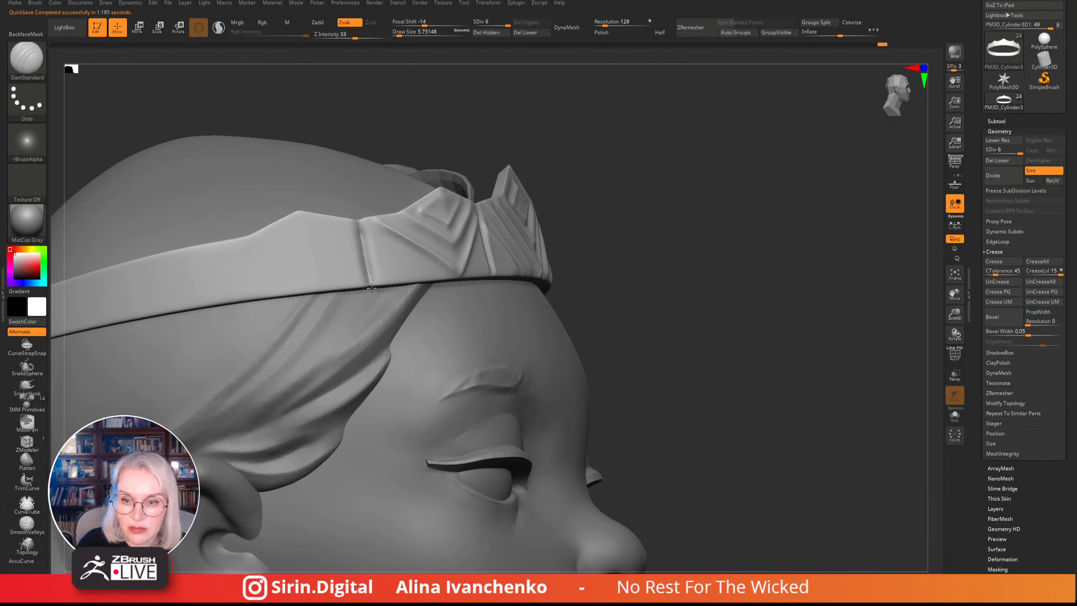
pyautogui.moveTo(365, 230); pyautogui.dragTo(374, 275)
pyautogui.moveTo(549, 213); pyautogui.dragTo(572, 217)
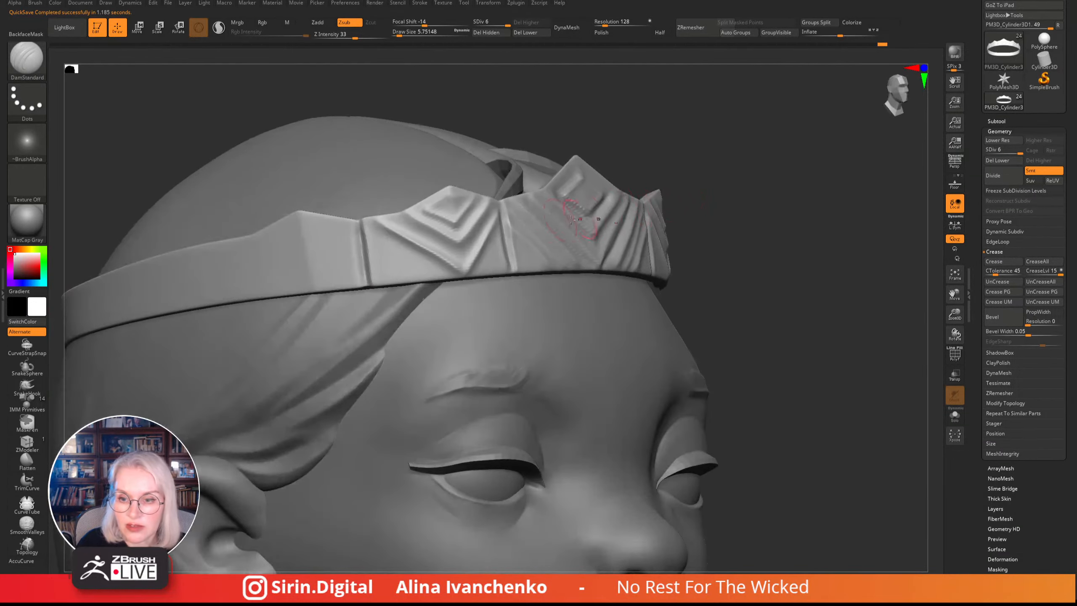
# - Carve diagonal grooves into the lower corners of the crown's side panel and refine the central panel's corner grooves
pyautogui.keyDown('shift'); pyautogui.moveTo(731, 155); pyautogui.dragTo(721, 159); pyautogui.keyUp('shift')
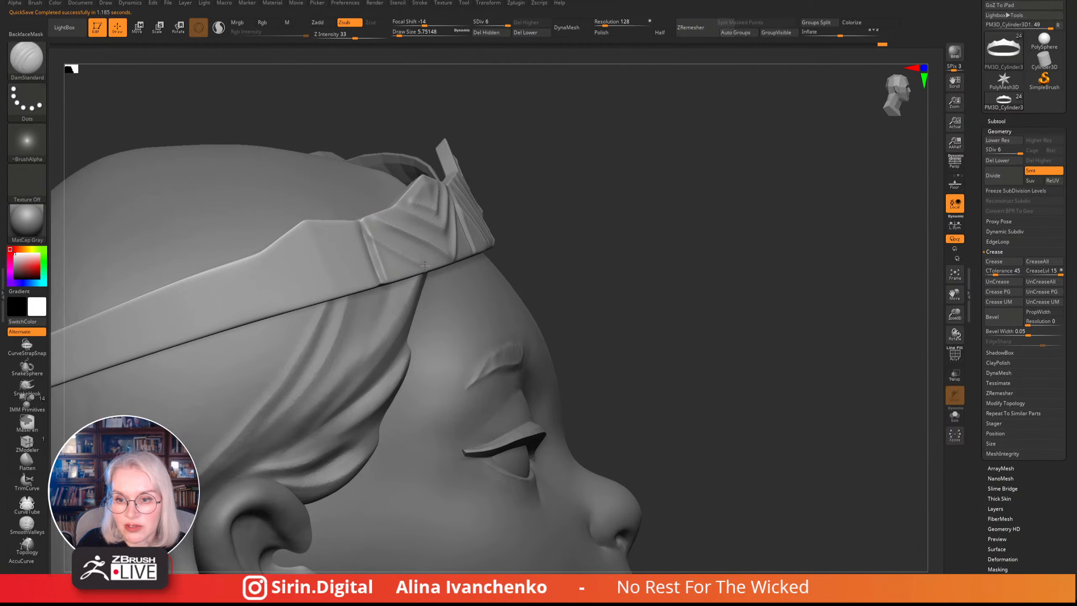
pyautogui.keyDown('shift'); pyautogui.moveTo(725, 161); pyautogui.dragTo(706, 122); pyautogui.keyUp('shift')
pyautogui.moveTo(437, 225); pyautogui.dragTo(413, 266)
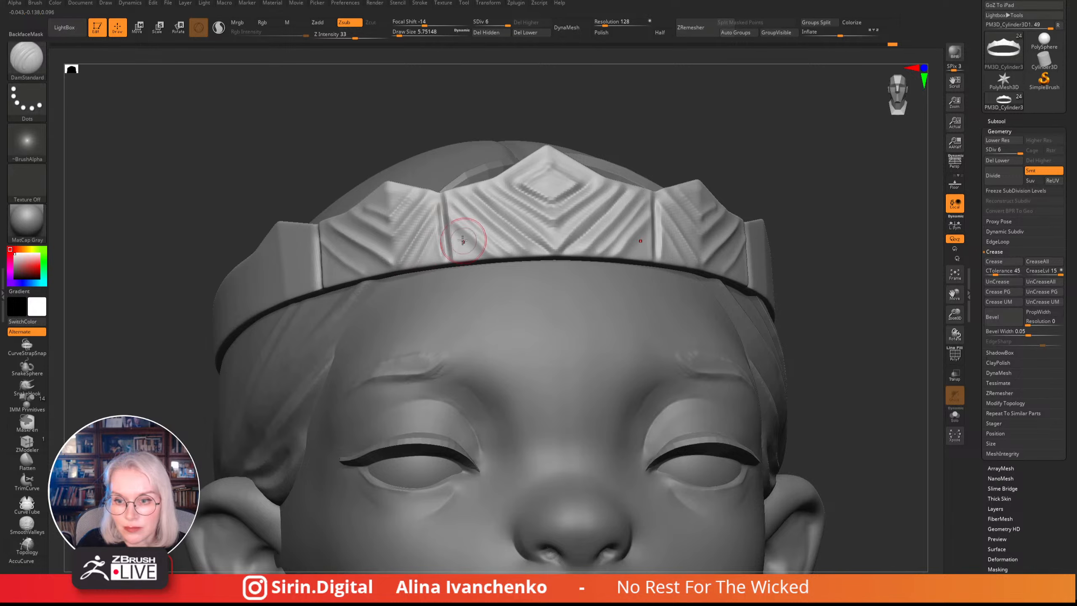
pyautogui.moveTo(456, 236); pyautogui.dragTo(473, 257)
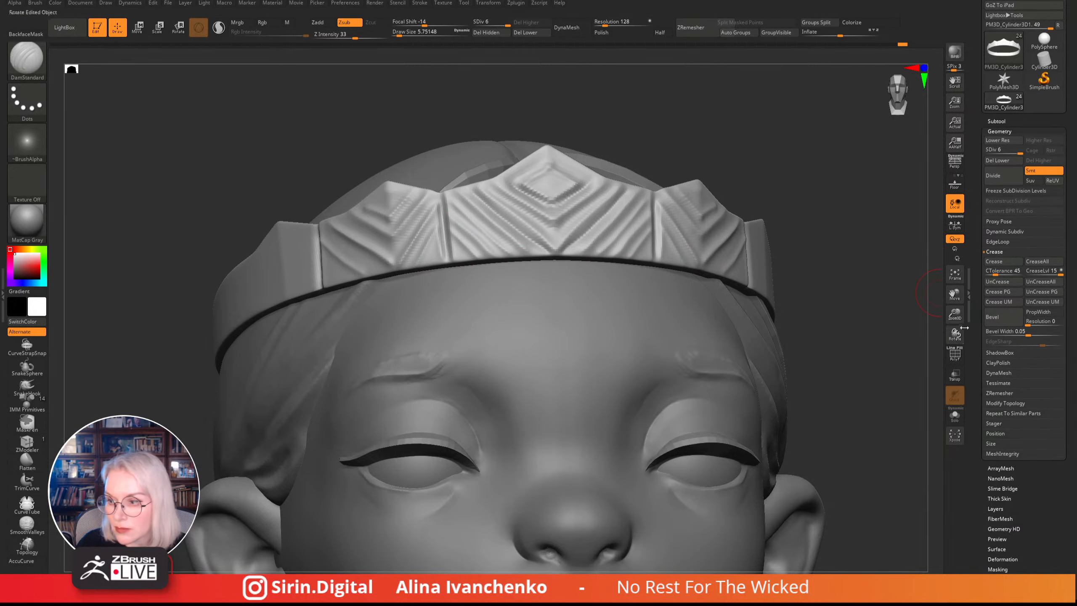
# - Make the girl's head the active subtool, set the brush draw size to about 10.54 and enable Sculptris Pro
pyautogui.moveTo(954, 314); pyautogui.dragTo(931, 258)
pyautogui.keyDown('alt'); pyautogui.moveTo(712, 238); pyautogui.dragTo(613, 234); pyautogui.keyUp('alt')
pyautogui.keyDown('alt'); pyautogui.click(485, 229); pyautogui.keyUp('alt')
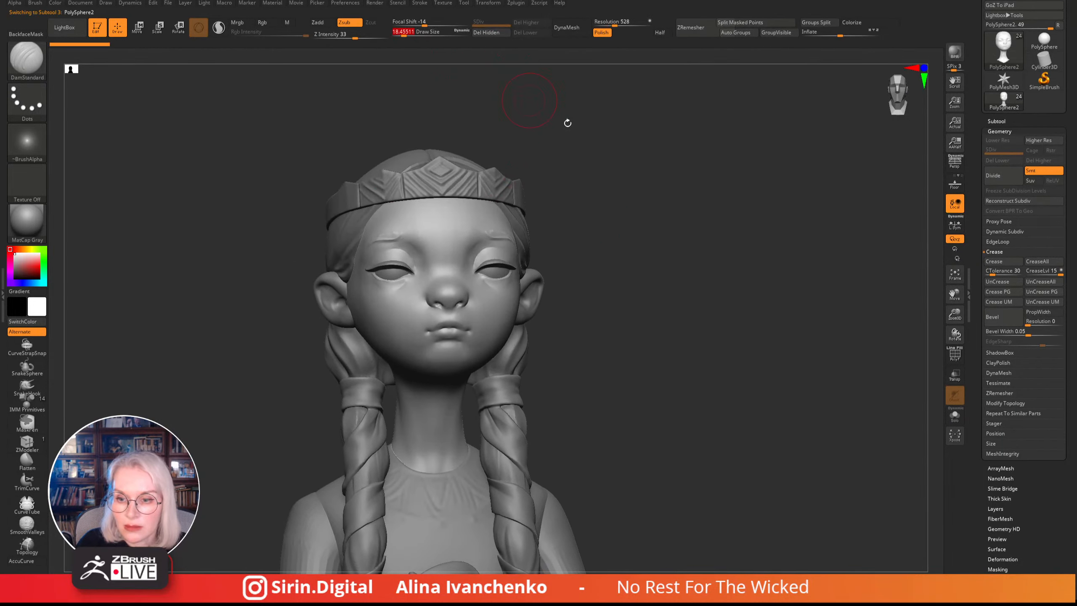
pyautogui.moveTo(568, 119)
pyautogui.mouseDown()
pyautogui.moveTo(627, 219)
pyautogui.moveTo(634, 214)
pyautogui.mouseUp()
pyautogui.moveTo(955, 314); pyautogui.dragTo(936, 339)
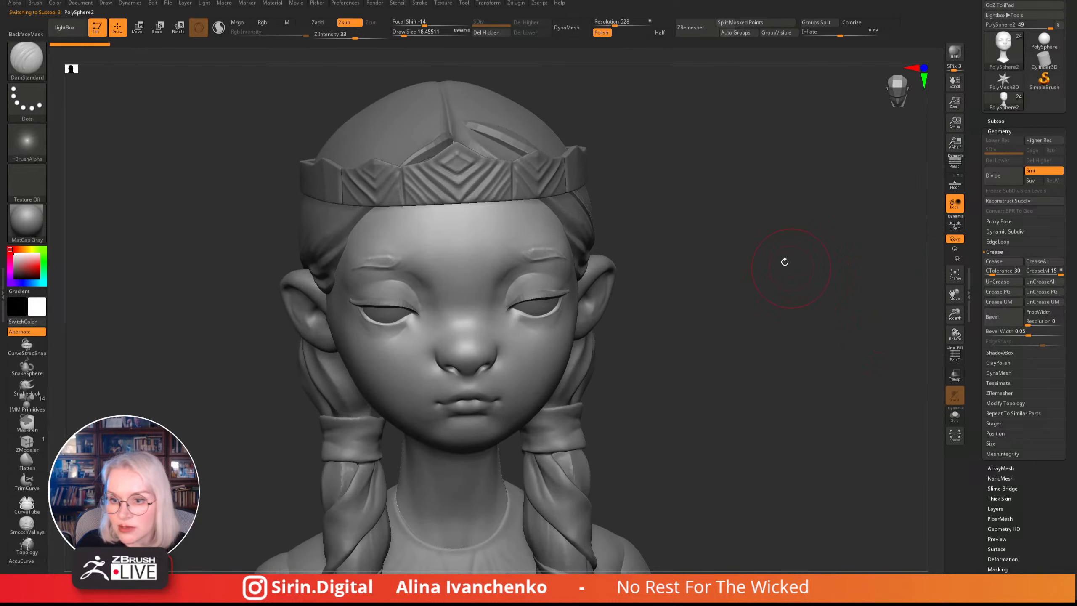
pyautogui.moveTo(783, 262); pyautogui.dragTo(702, 208)
pyautogui.moveTo(407, 33); pyautogui.dragTo(400, 34)
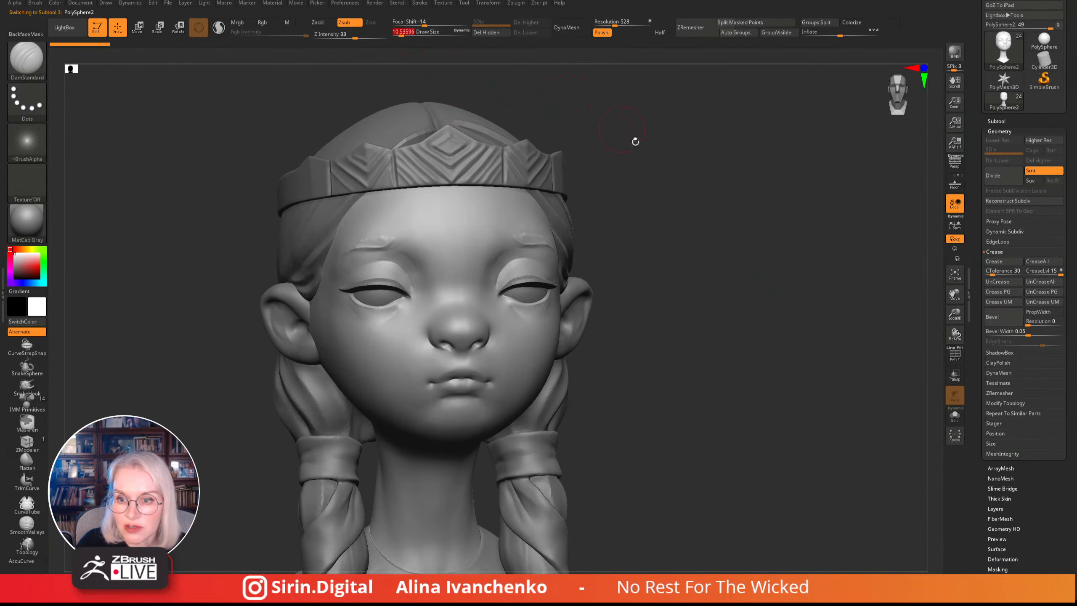
pyautogui.moveTo(635, 142); pyautogui.dragTo(638, 127)
pyautogui.moveTo(630, 165); pyautogui.dragTo(620, 170)
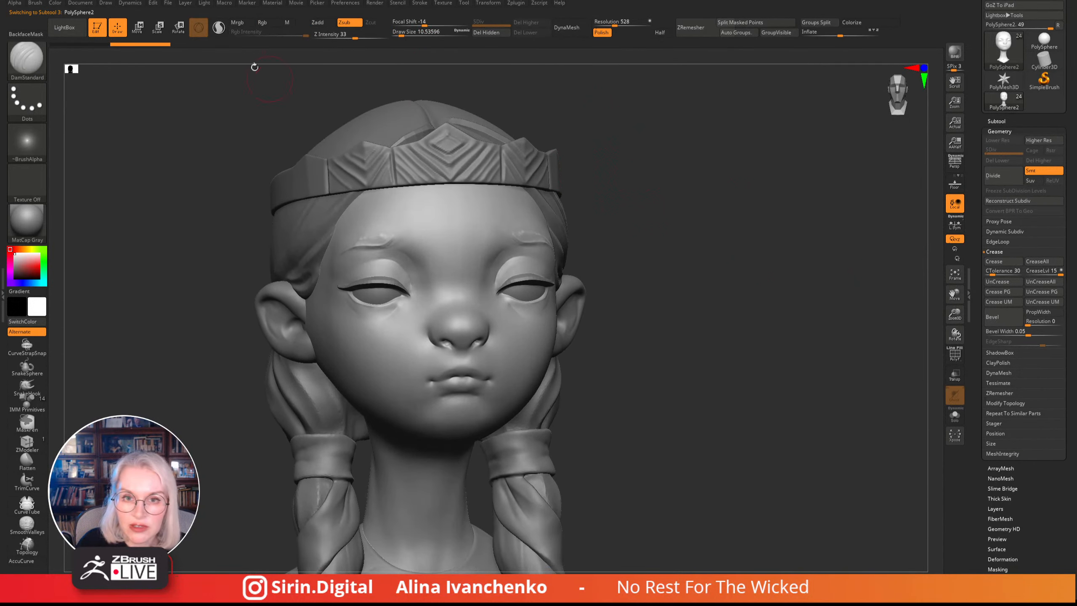
pyautogui.click(218, 27)
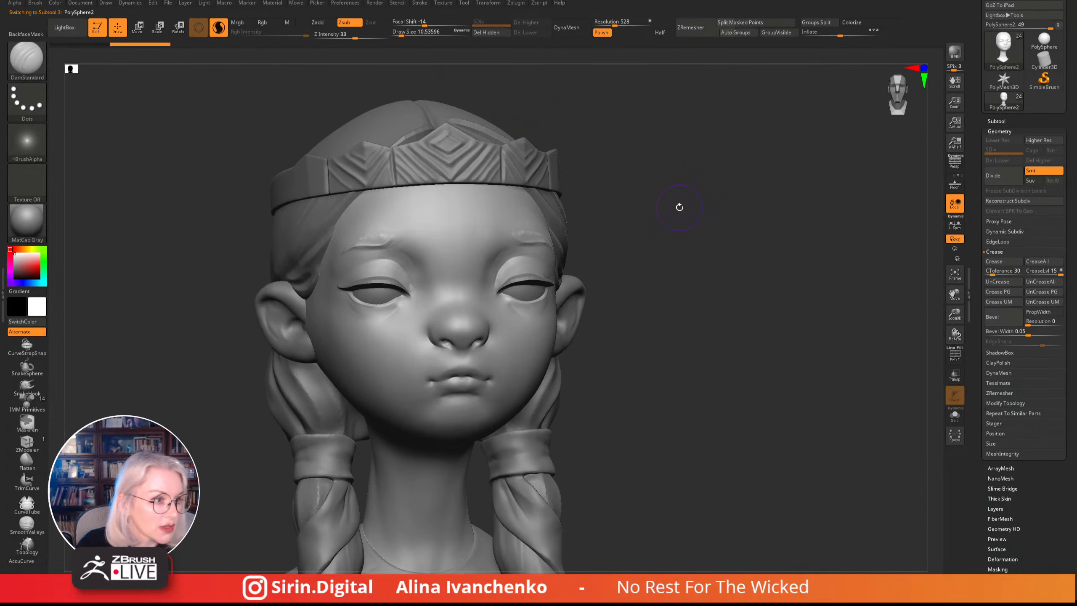
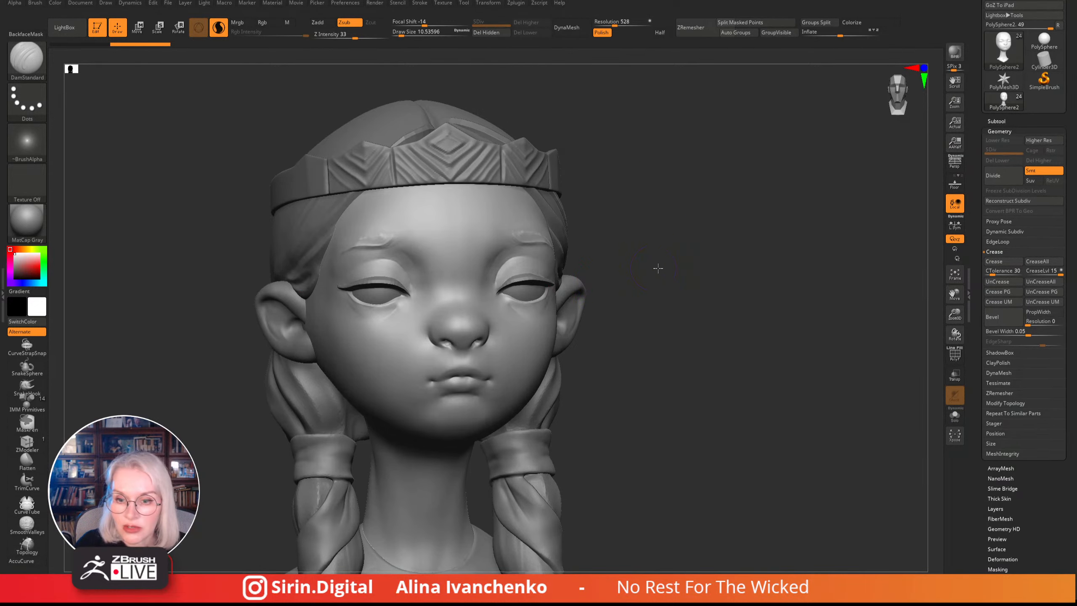
# - Make the crown the active subtool again
pyautogui.moveTo(658, 268)
pyautogui.mouseDown()
pyautogui.moveTo(688, 305)
pyautogui.moveTo(668, 292)
pyautogui.moveTo(475, 251)
pyautogui.mouseUp()
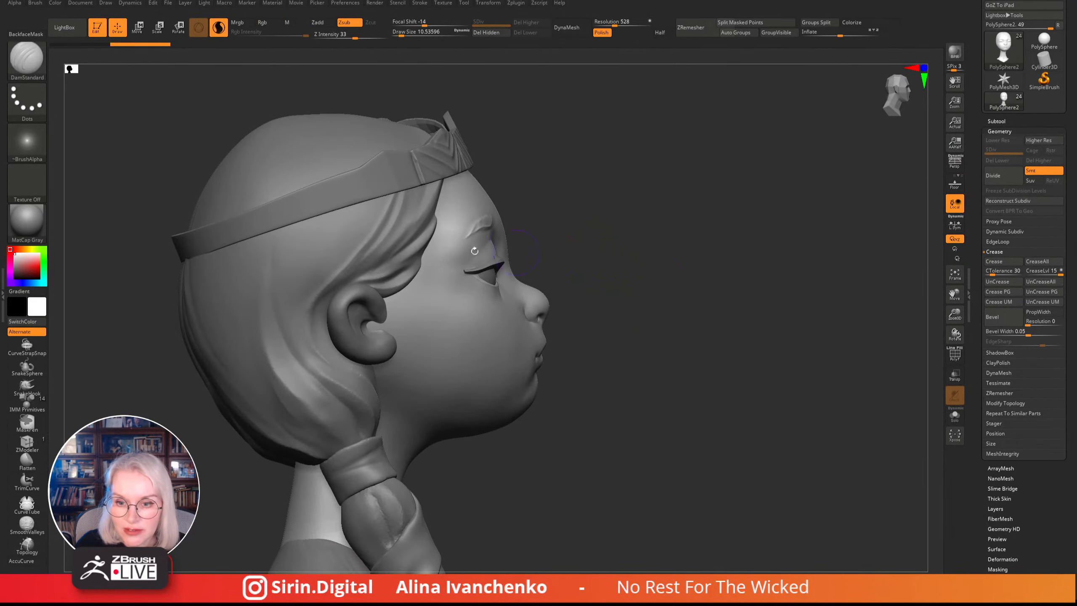
pyautogui.keyDown('alt'); pyautogui.click(361, 257); pyautogui.keyUp('alt')
pyautogui.moveTo(608, 196)
pyautogui.keyDown('alt'); pyautogui.mouseDown()
pyautogui.moveTo(603, 181)
pyautogui.moveTo(566, 237)
pyautogui.moveTo(587, 204)
pyautogui.moveTo(637, 183)
pyautogui.moveTo(620, 220)
pyautogui.mouseUp(); pyautogui.keyUp('alt')
pyautogui.keyDown('alt'); pyautogui.click(376, 217); pyautogui.keyUp('alt')
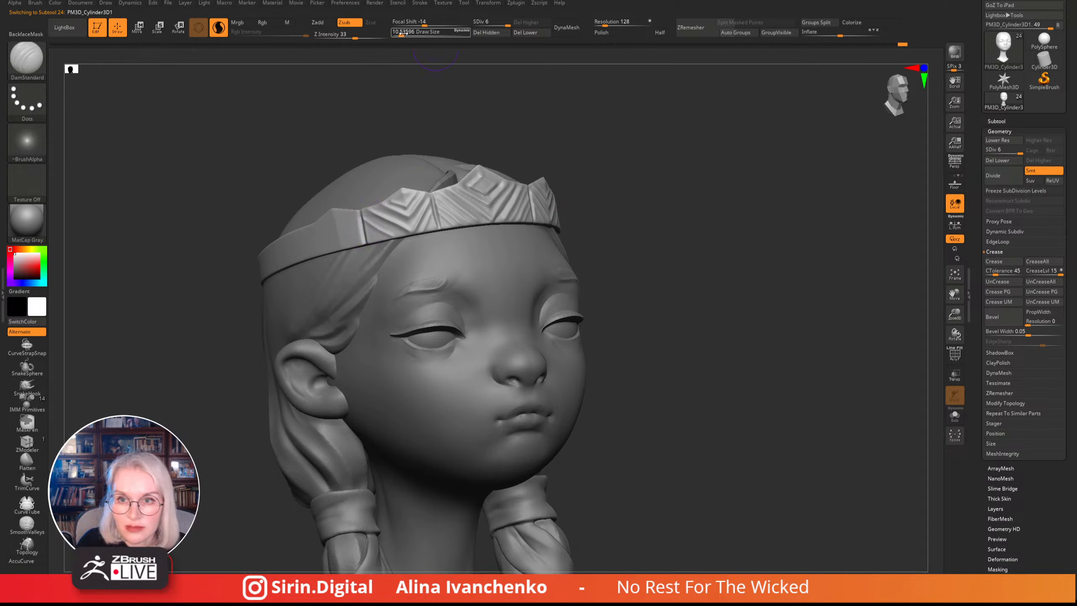
# - Set the brush draw size to about 8.42 and carve diagonal grooves into the crown's plain outer side point
pyautogui.moveTo(400, 34); pyautogui.dragTo(397, 34)
pyautogui.moveTo(441, 81)
pyautogui.mouseDown()
pyautogui.moveTo(463, 93)
pyautogui.moveTo(414, 161)
pyautogui.mouseUp()
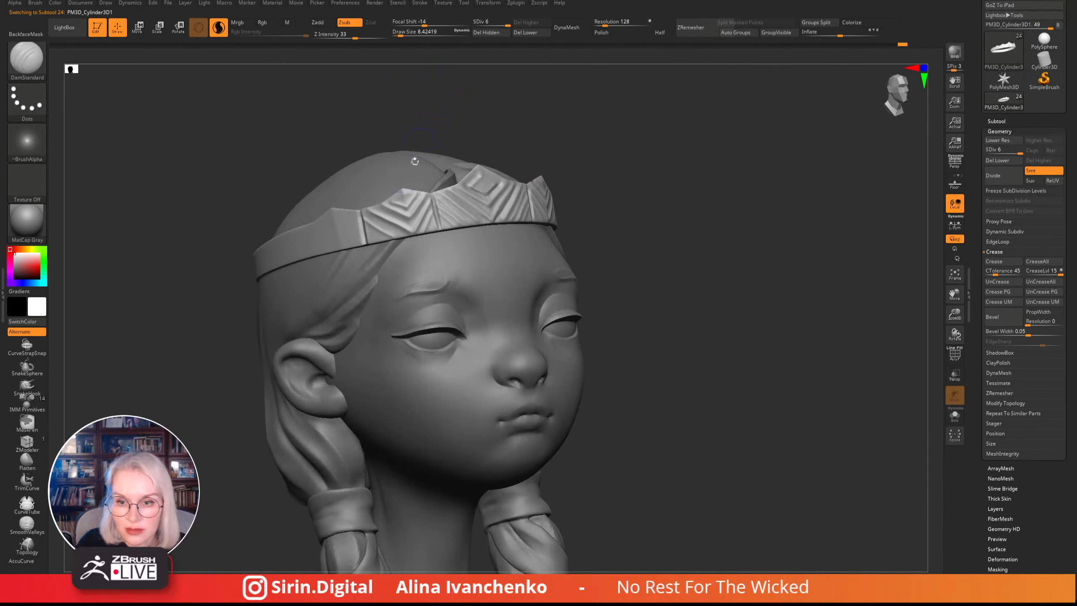
pyautogui.click(363, 217)
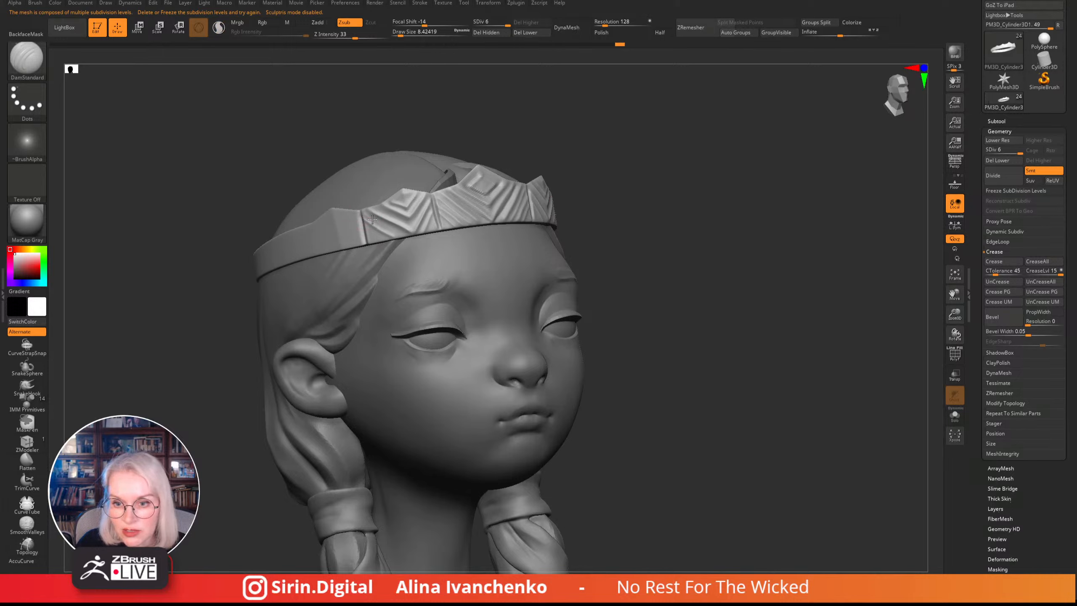
pyautogui.moveTo(575, 149); pyautogui.dragTo(613, 120)
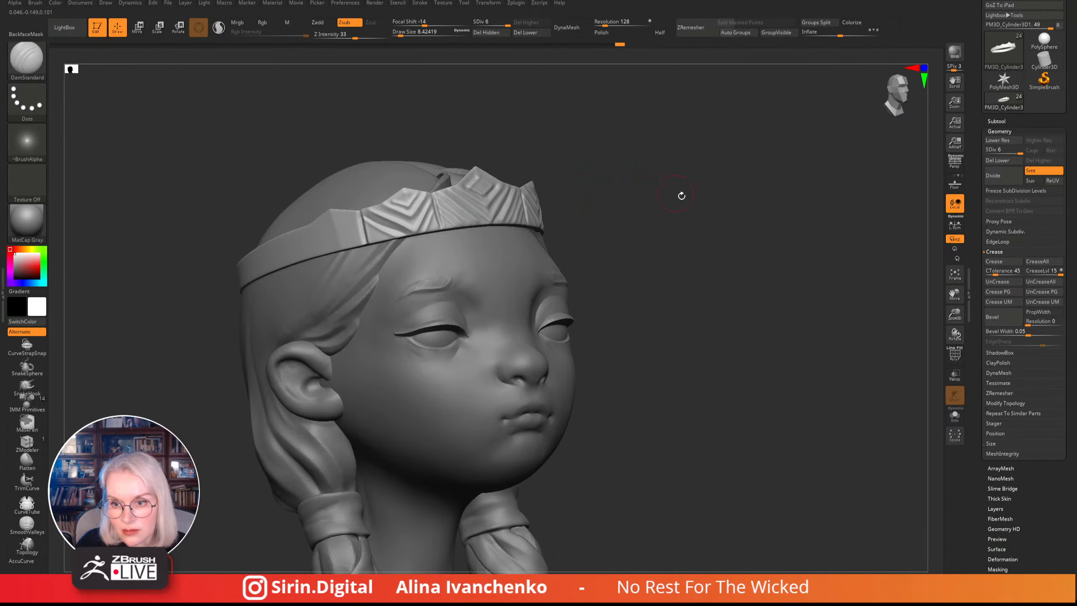
pyautogui.keyDown('shift'); pyautogui.moveTo(681, 195); pyautogui.dragTo(636, 173); pyautogui.keyUp('shift')
pyautogui.keyDown('alt'); pyautogui.moveTo(712, 217); pyautogui.dragTo(654, 207); pyautogui.keyUp('alt')
pyautogui.keyDown('alt'); pyautogui.moveTo(510, 185); pyautogui.dragTo(551, 236); pyautogui.keyUp('alt')
pyautogui.moveTo(954, 314); pyautogui.dragTo(955, 352)
pyautogui.moveTo(686, 193)
pyautogui.keyDown('alt'); pyautogui.mouseDown()
pyautogui.moveTo(637, 185)
pyautogui.moveTo(687, 191)
pyautogui.mouseUp(); pyautogui.keyUp('alt')
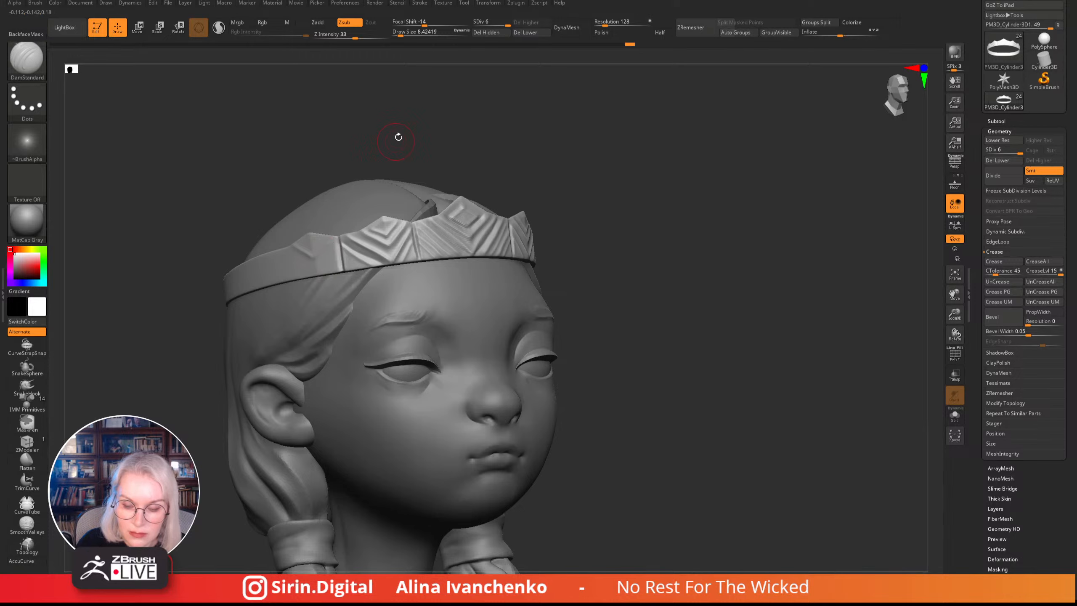
pyautogui.moveTo(399, 132); pyautogui.dragTo(372, 156)
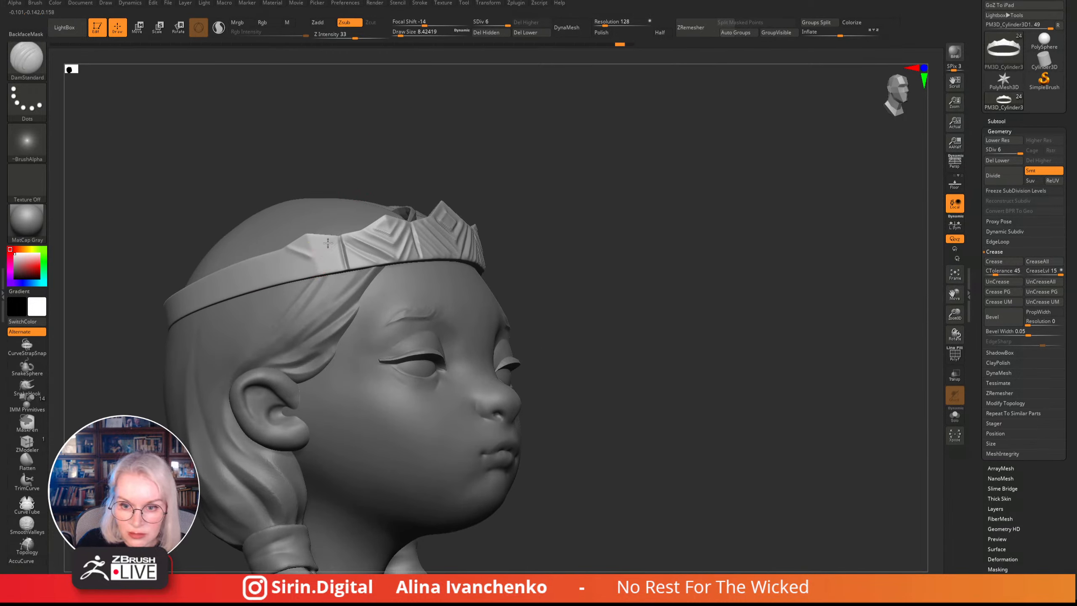
pyautogui.moveTo(320, 252); pyautogui.dragTo(330, 243)
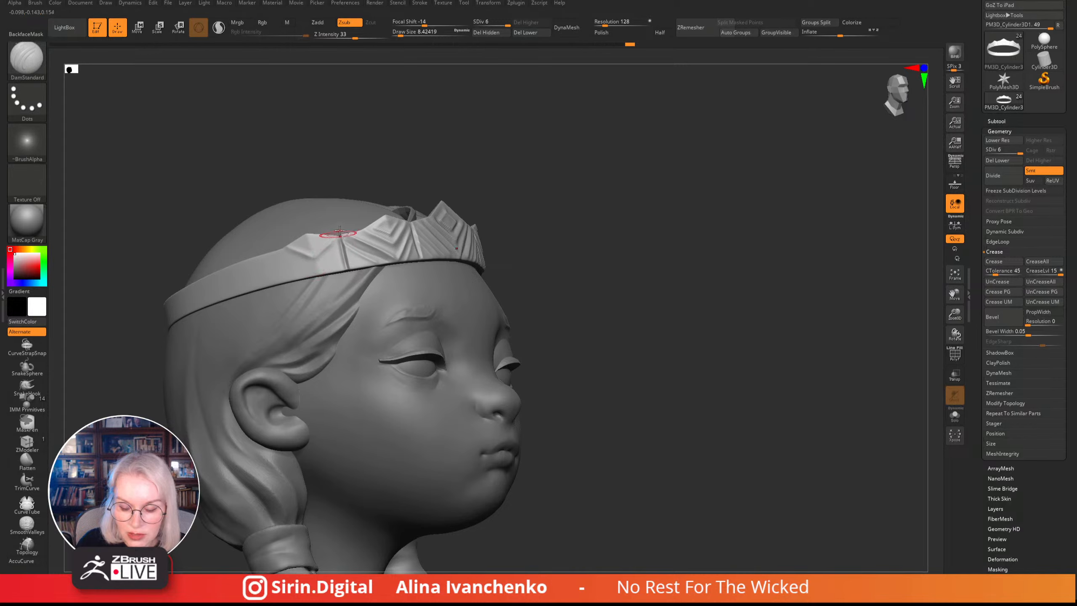
# - Complete the diamond facet on the outer side point and cut a vertical groove into the band behind it
pyautogui.moveTo(376, 152)
pyautogui.mouseDown()
pyautogui.moveTo(387, 147)
pyautogui.moveTo(398, 164)
pyautogui.mouseUp()
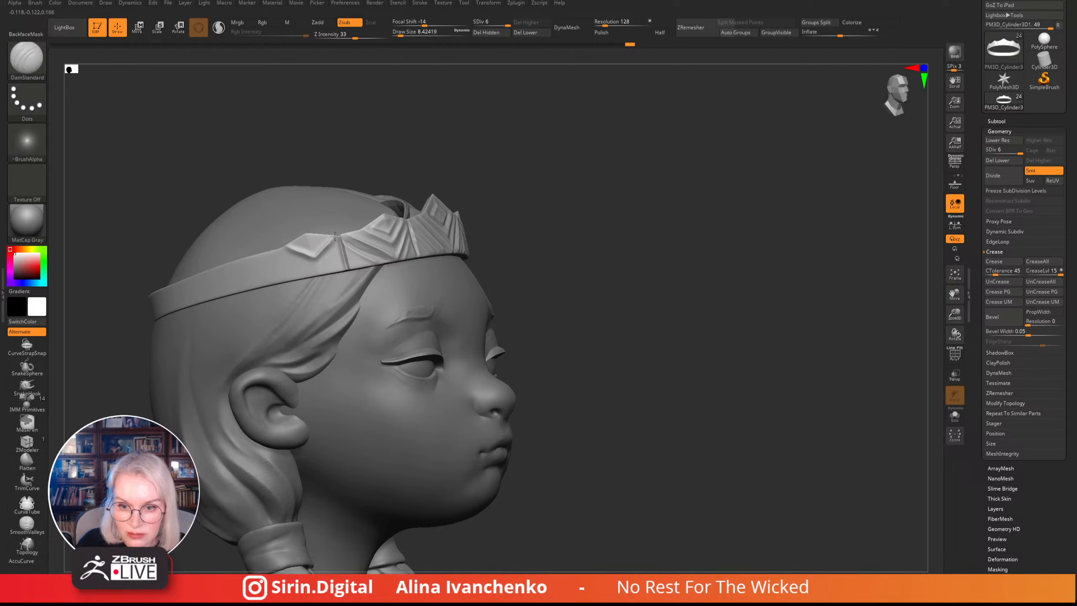
pyautogui.moveTo(509, 114); pyautogui.dragTo(476, 127)
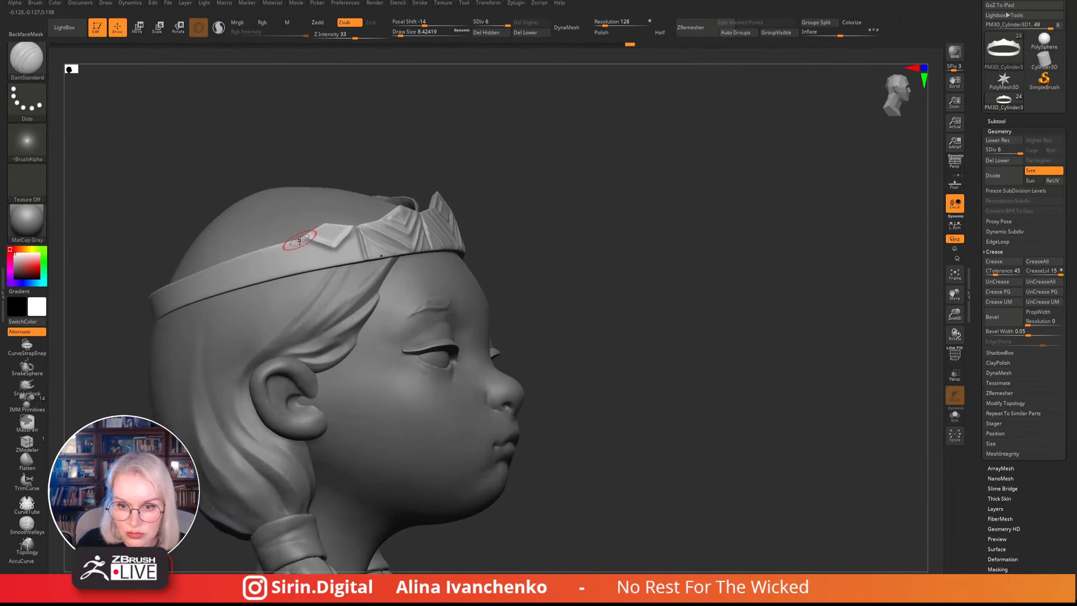
pyautogui.moveTo(303, 258)
pyautogui.mouseDown()
pyautogui.moveTo(292, 242)
pyautogui.moveTo(304, 253)
pyautogui.mouseUp()
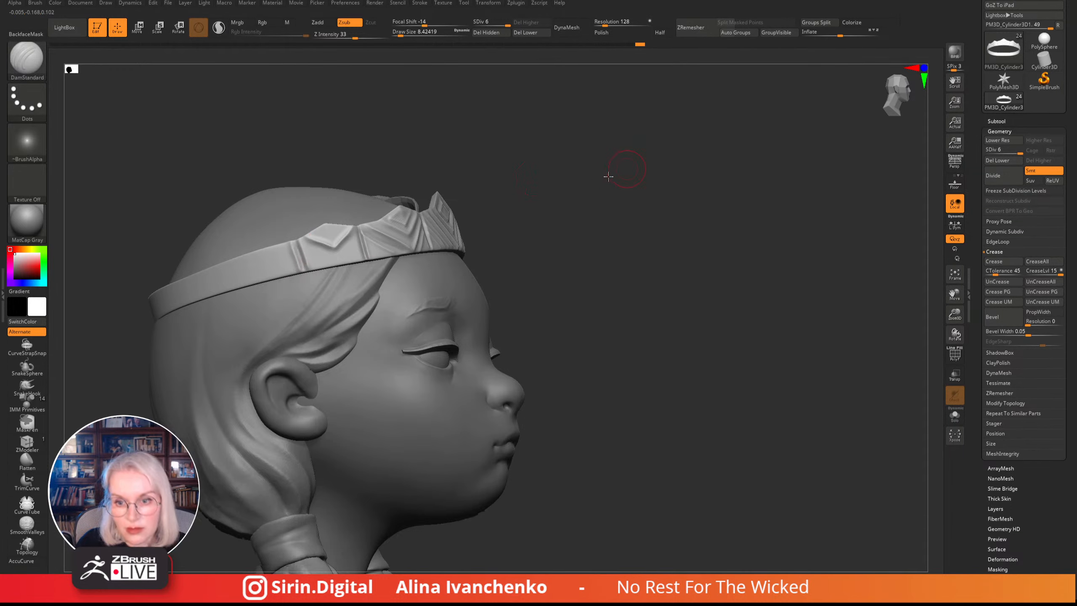
# - Set the brush draw size to about 4.99 for finer grooves on the crown's outer side panel
pyautogui.moveTo(608, 175); pyautogui.dragTo(634, 180)
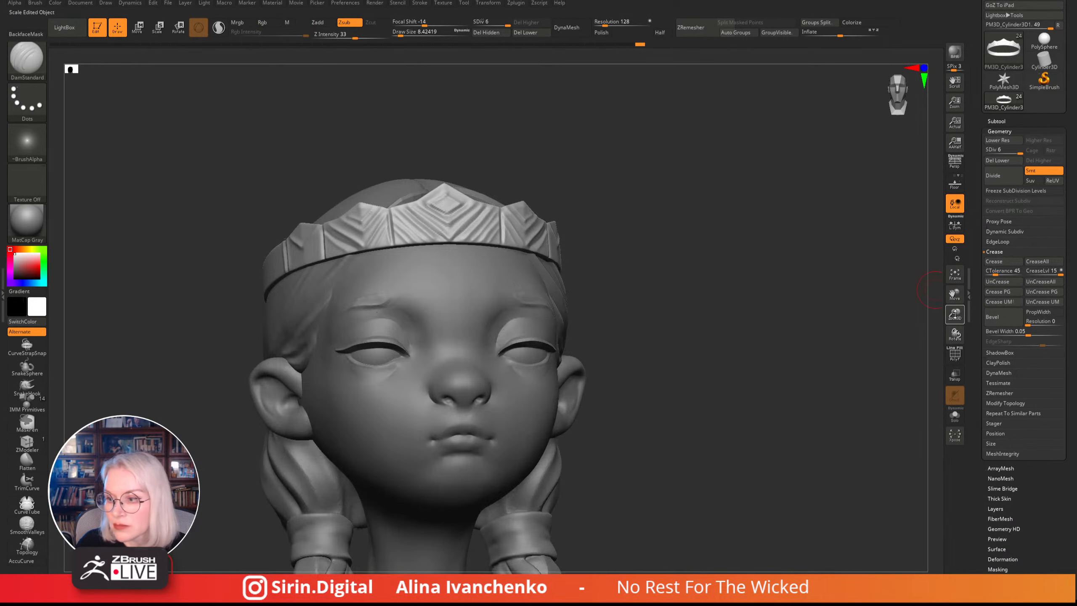
pyautogui.moveTo(955, 314); pyautogui.dragTo(541, 293)
pyautogui.moveTo(955, 313); pyautogui.dragTo(955, 343)
pyautogui.keyDown('alt'); pyautogui.moveTo(702, 240); pyautogui.dragTo(623, 144); pyautogui.keyUp('alt')
pyautogui.moveTo(642, 234); pyautogui.dragTo(697, 320)
pyautogui.moveTo(955, 314); pyautogui.dragTo(944, 377)
pyautogui.keyDown('alt'); pyautogui.moveTo(755, 321); pyautogui.dragTo(694, 270); pyautogui.keyUp('alt')
pyautogui.moveTo(694, 270); pyautogui.dragTo(664, 270)
pyautogui.moveTo(403, 34); pyautogui.dragTo(398, 34)
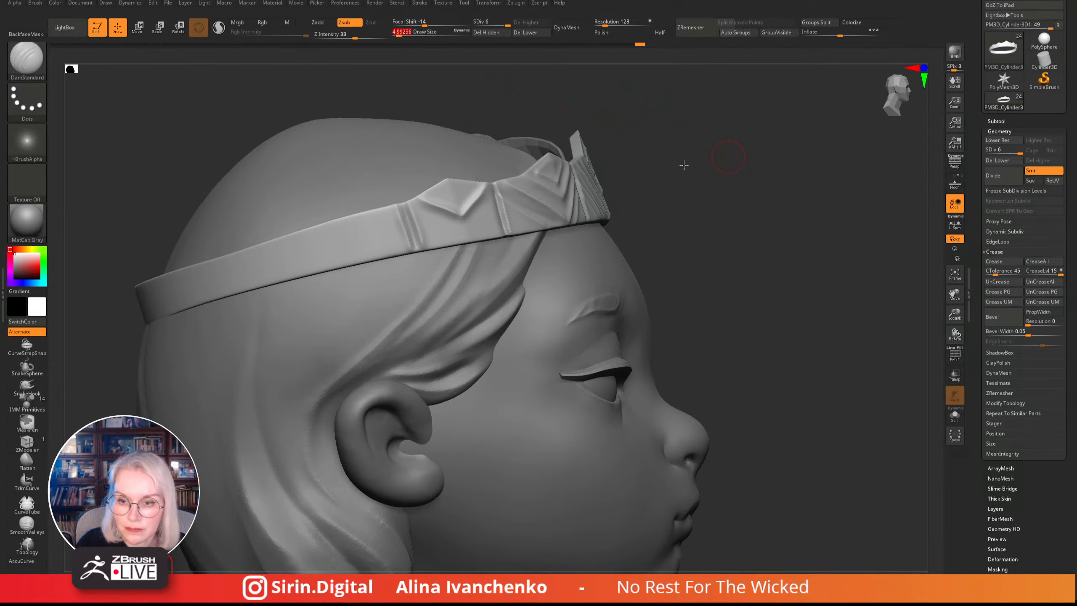
pyautogui.moveTo(684, 164); pyautogui.dragTo(648, 164)
pyautogui.moveTo(342, 208)
pyautogui.mouseDown()
pyautogui.moveTo(349, 233)
pyautogui.moveTo(391, 235)
pyautogui.mouseUp()
pyautogui.hotkey('ctrl', 'z')
pyautogui.hotkey('ctrl', 'z')
pyautogui.moveTo(714, 161); pyautogui.dragTo(675, 163)
pyautogui.hotkey('ctrl', 'z')
# - Carve V-shaped chevron grooves below the diamond on the crown's outer side panel
pyautogui.moveTo(355, 206); pyautogui.dragTo(407, 241)
pyautogui.moveTo(435, 196); pyautogui.dragTo(408, 242)
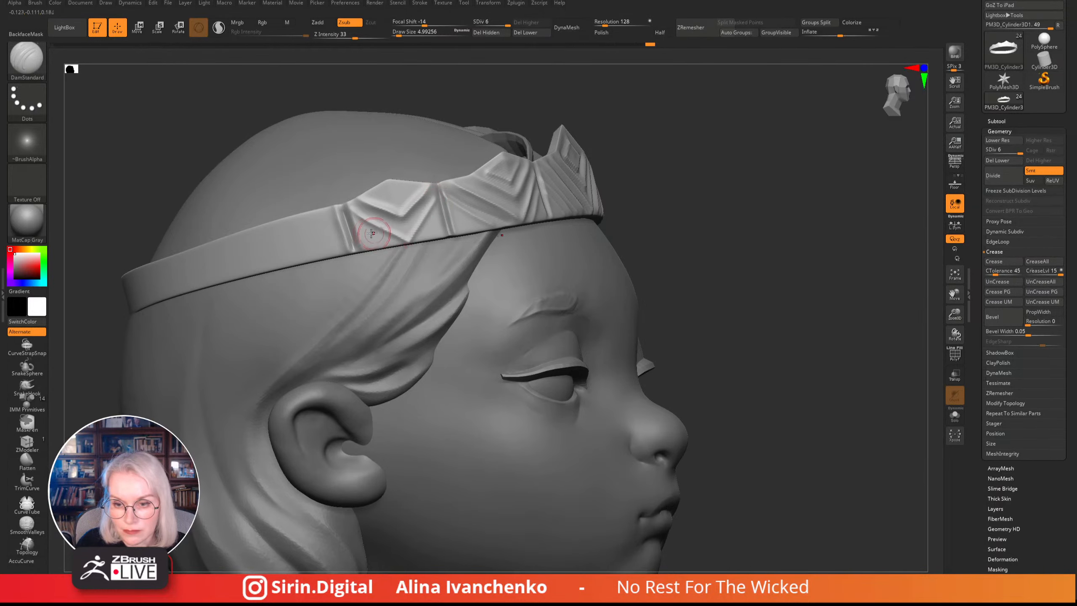
pyautogui.moveTo(441, 205); pyautogui.dragTo(418, 242)
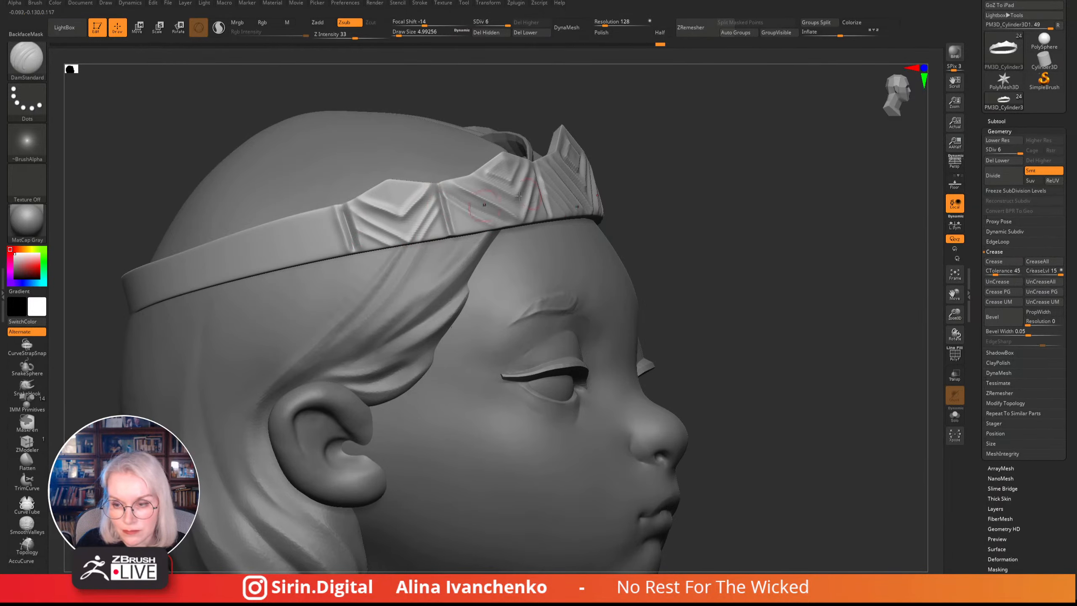
# - Examine the crown's ornament and proportions on the whole figurine from the front and at an angle
pyautogui.moveTo(771, 201); pyautogui.dragTo(819, 215)
pyautogui.moveTo(954, 306); pyautogui.dragTo(767, 248)
pyautogui.keyDown('alt'); pyautogui.moveTo(699, 172); pyautogui.dragTo(652, 288); pyautogui.keyUp('alt')
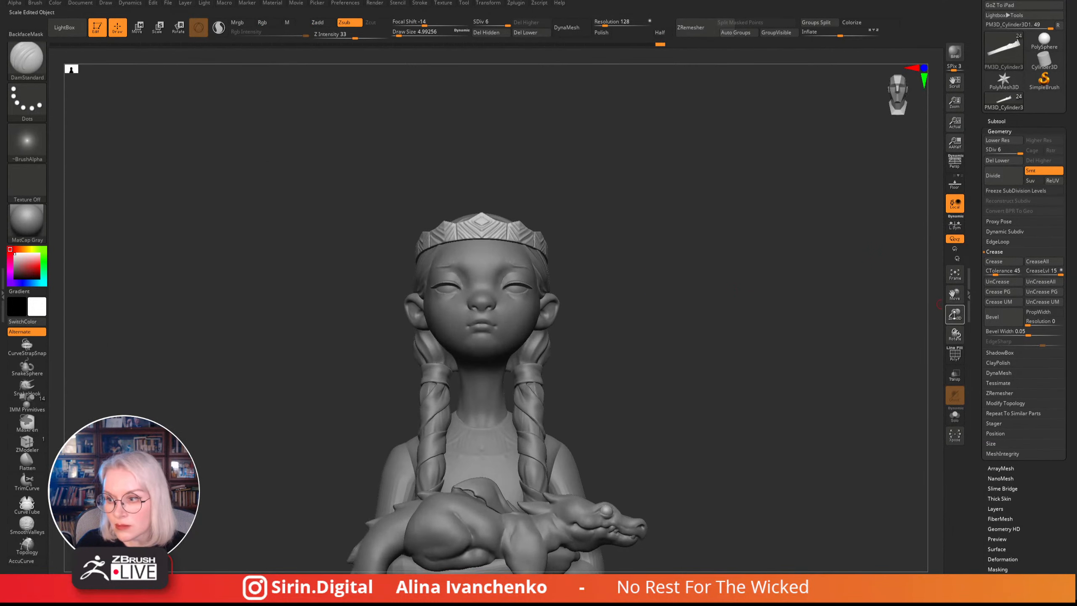
pyautogui.moveTo(954, 315); pyautogui.dragTo(819, 281)
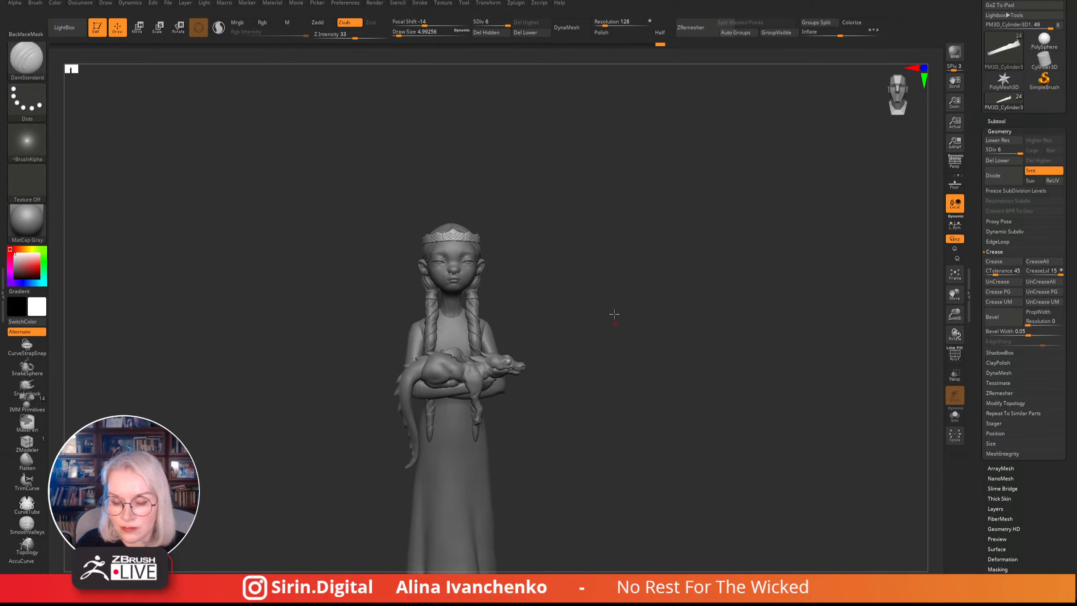
pyautogui.moveTo(614, 314); pyautogui.dragTo(606, 311)
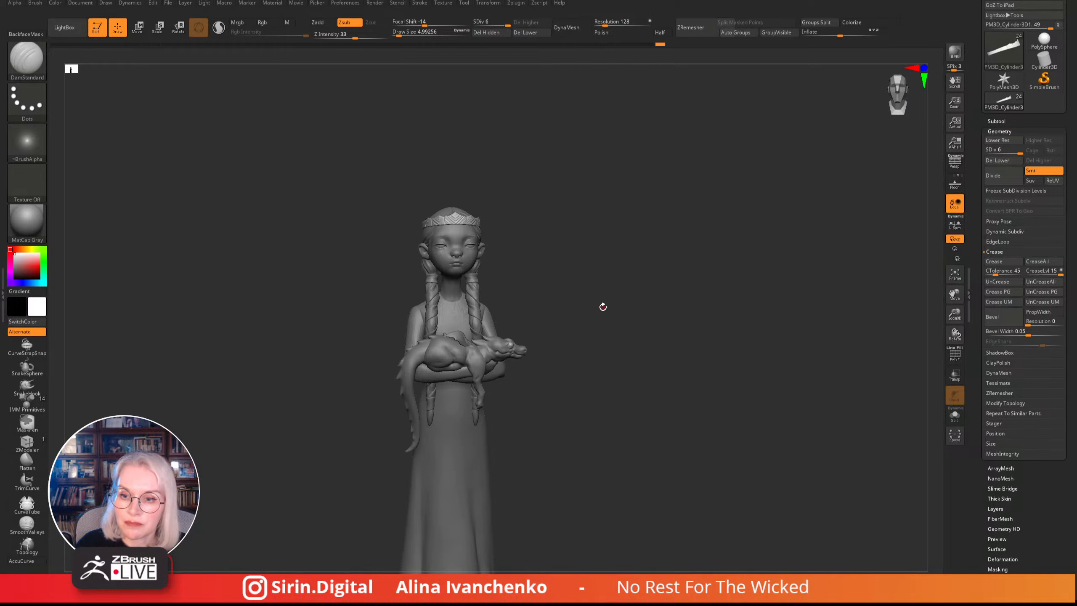
pyautogui.moveTo(666, 303); pyautogui.dragTo(674, 301)
pyautogui.moveTo(955, 314); pyautogui.dragTo(952, 374)
pyautogui.moveTo(661, 192); pyautogui.dragTo(540, 65)
# - Lower the crown to subdivision level 1
pyautogui.hotkey('shift', 'd')
pyautogui.hotkey('shift', 'd')
pyautogui.hotkey('shift', 'd')
pyautogui.hotkey('shift', 'd')
pyautogui.hotkey('shift', 'd')
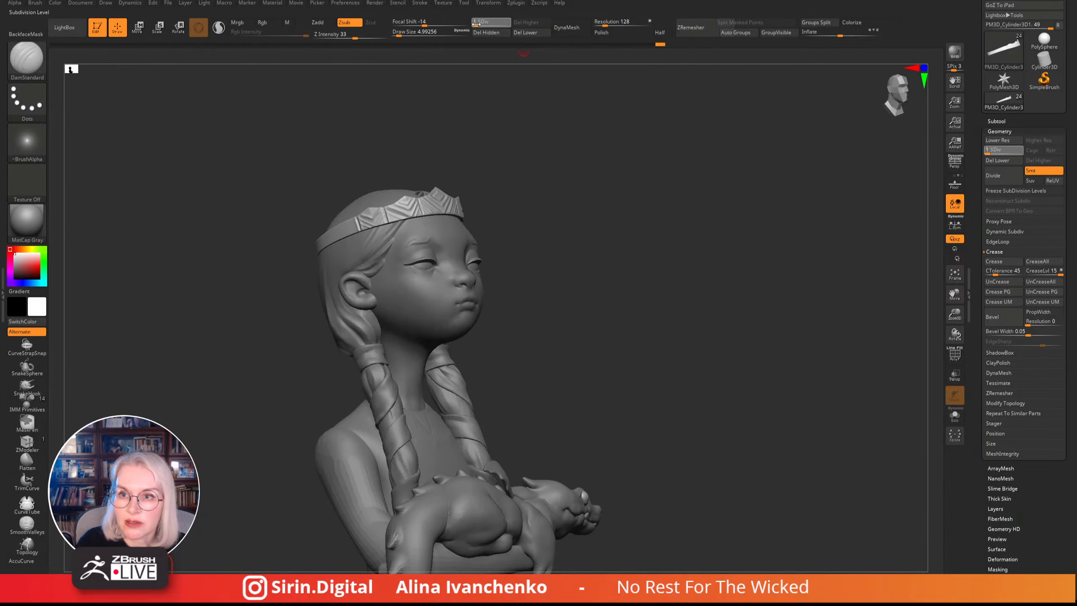
pyautogui.keyDown('shift'); pyautogui.moveTo(595, 195); pyautogui.dragTo(743, 255); pyautogui.keyUp('shift')
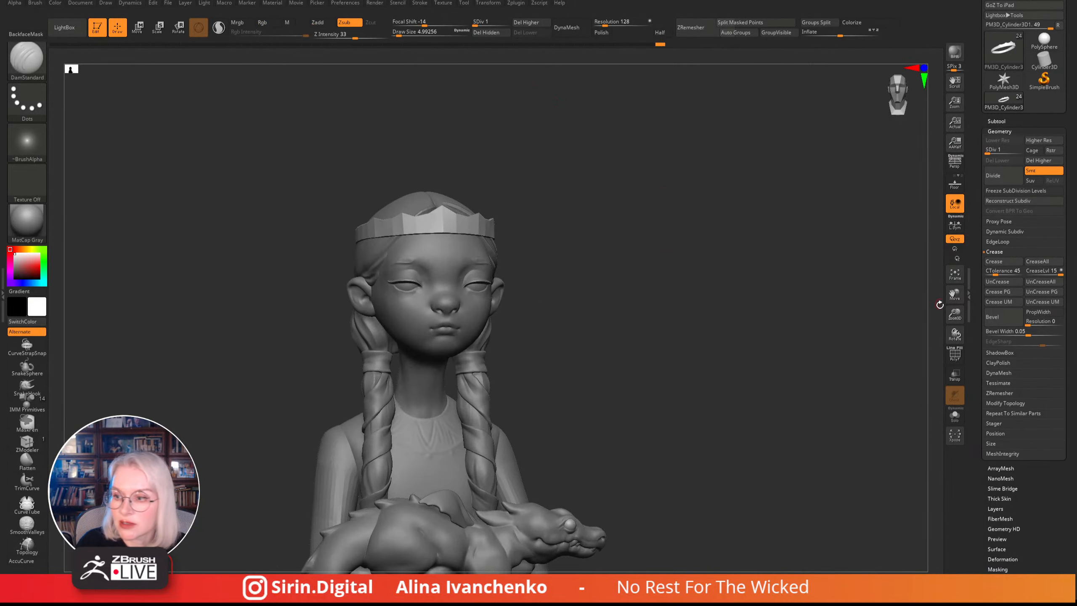
pyautogui.moveTo(954, 314); pyautogui.dragTo(941, 375)
pyautogui.moveTo(859, 236); pyautogui.dragTo(600, 185)
# - Switch to the Move brush and set its draw size to about 12.91
pyautogui.press('b')
pyautogui.press('m')
pyautogui.press('v')
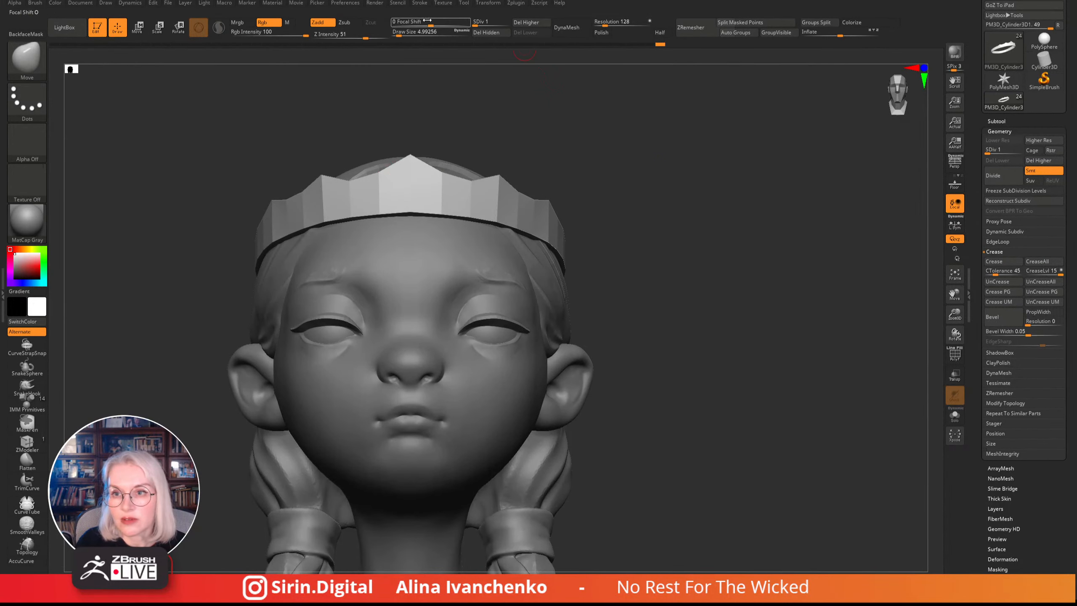
pyautogui.keyDown('alt'); pyautogui.moveTo(543, 110); pyautogui.dragTo(592, 118); pyautogui.keyUp('alt')
pyautogui.moveTo(467, 116)
pyautogui.mouseDown()
pyautogui.moveTo(524, 144)
pyautogui.moveTo(510, 111)
pyautogui.moveTo(526, 112)
pyautogui.moveTo(507, 105)
pyautogui.moveTo(518, 111)
pyautogui.moveTo(525, 81)
pyautogui.moveTo(535, 110)
pyautogui.moveTo(728, 111)
pyautogui.mouseUp()
pyautogui.moveTo(662, 146); pyautogui.dragTo(617, 144)
# - Nudge the crown slightly along its upright axis with the transform gizmo and return to drawing mode
pyautogui.moveTo(288, 175)
pyautogui.keyDown('ctrl'); pyautogui.mouseDown()
pyautogui.moveTo(290, 268)
pyautogui.moveTo(403, 218)
pyautogui.moveTo(463, 161)
pyautogui.mouseUp(); pyautogui.keyUp('ctrl')
pyautogui.press('w')
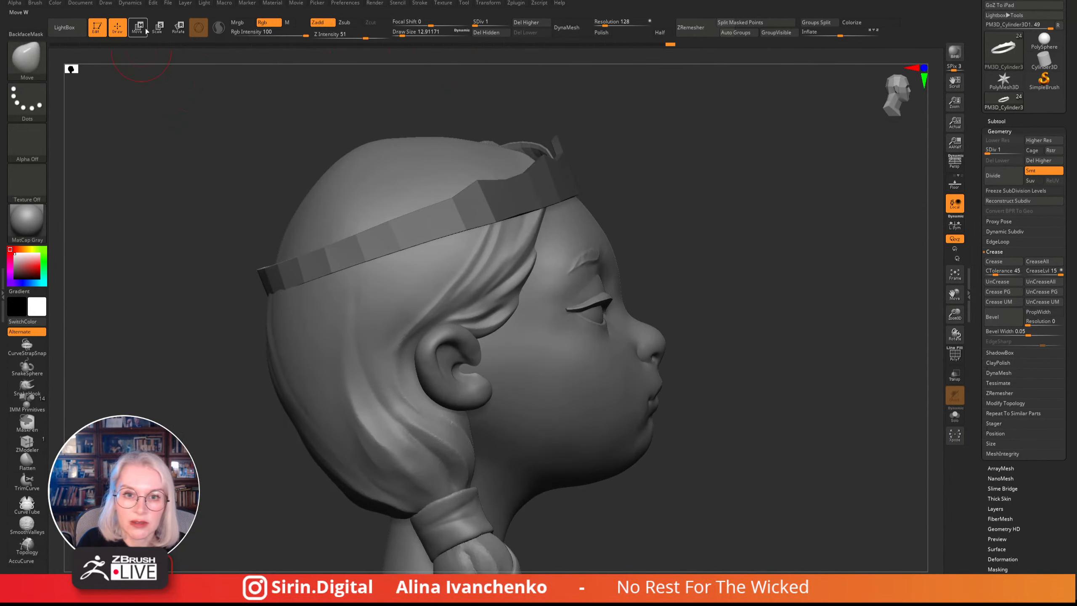
pyautogui.moveTo(418, 184); pyautogui.dragTo(418, 188)
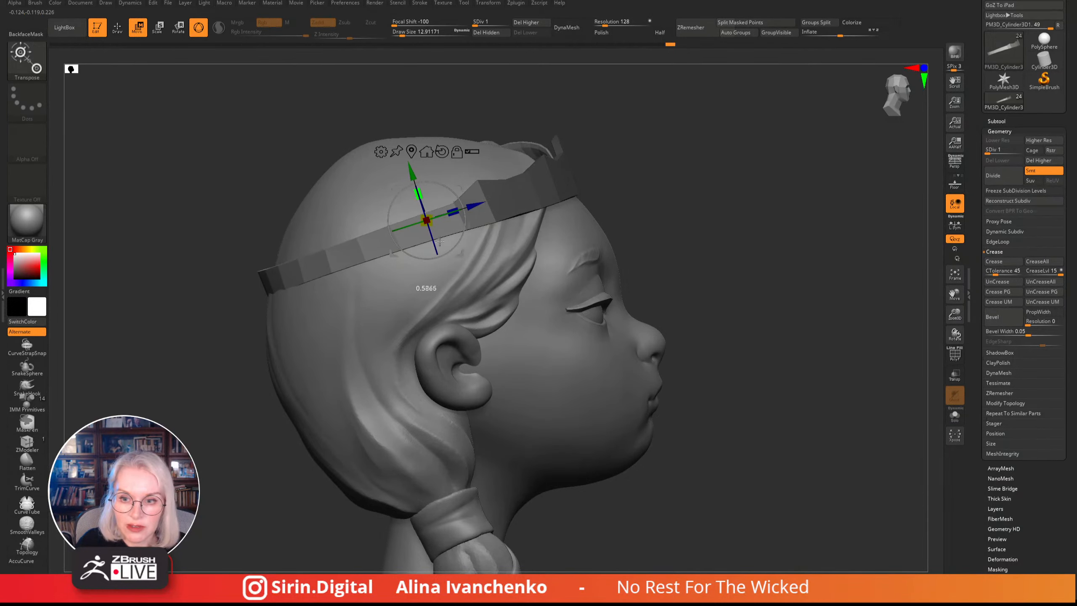
pyautogui.keyDown('shift'); pyautogui.moveTo(695, 173); pyautogui.dragTo(625, 264); pyautogui.keyUp('shift')
pyautogui.press('q')
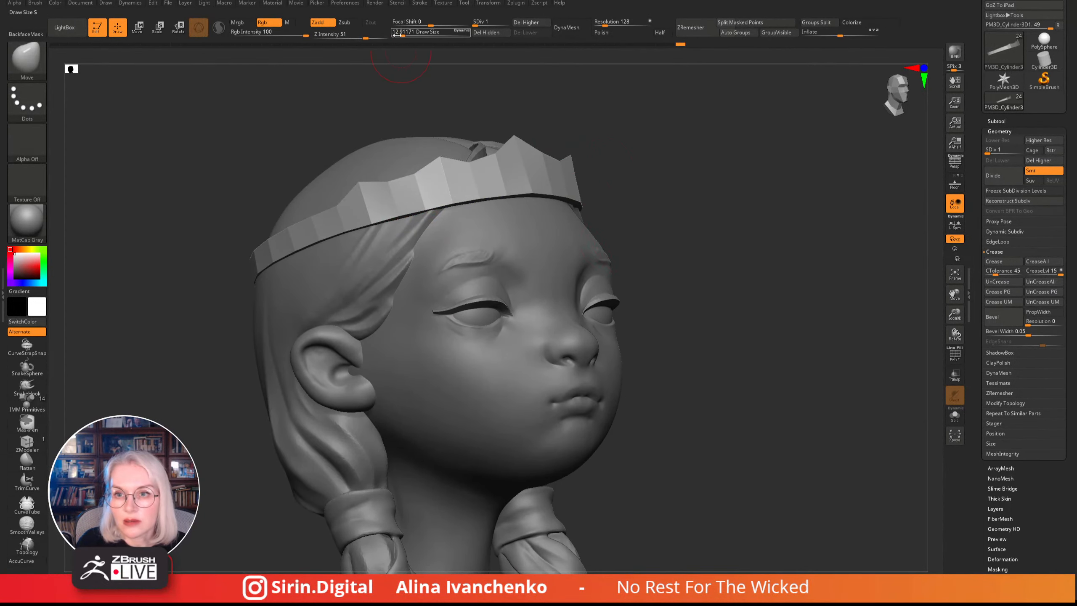
# - Set the Move brush draw size to about 15.55 and pull the crown's side and central points into taller peaks
pyautogui.moveTo(401, 35); pyautogui.dragTo(402, 35)
pyautogui.moveTo(690, 137); pyautogui.dragTo(714, 167)
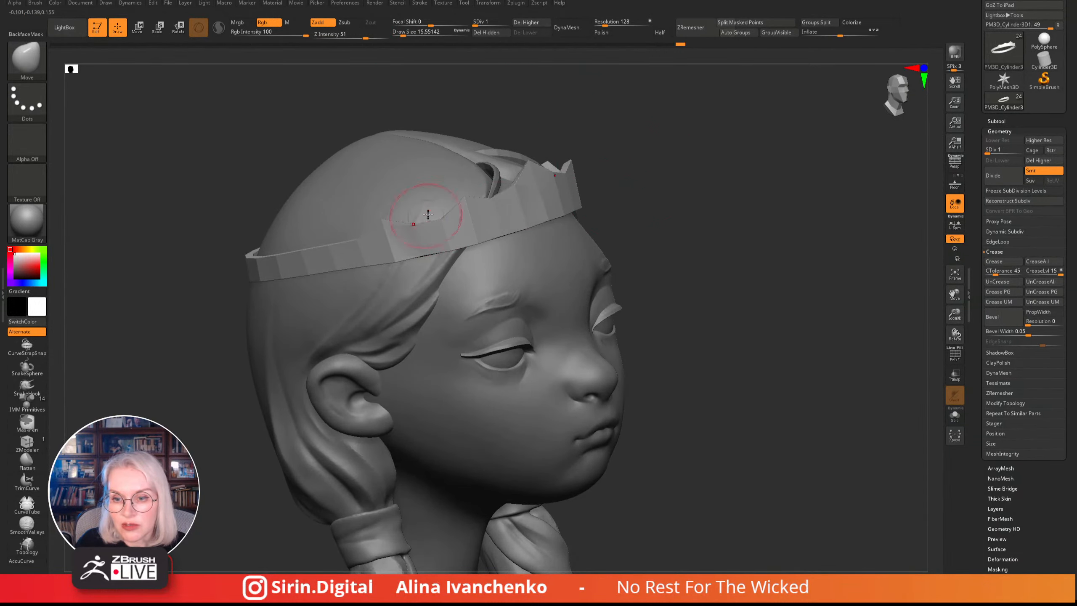
pyautogui.keyDown('shift'); pyautogui.moveTo(754, 149); pyautogui.dragTo(703, 165); pyautogui.keyUp('shift')
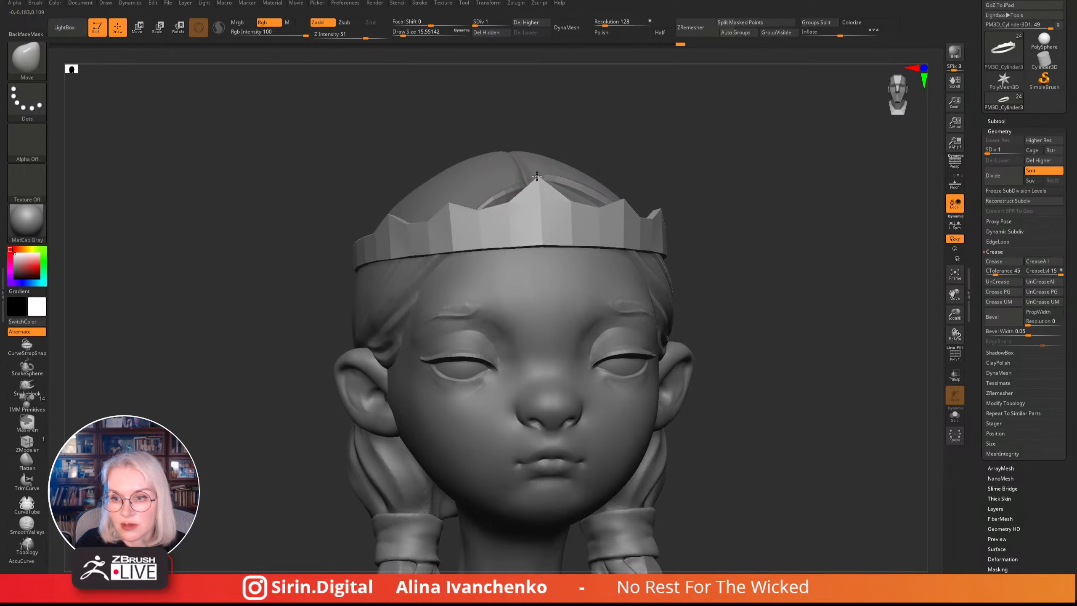
pyautogui.moveTo(537, 176)
pyautogui.mouseDown()
pyautogui.moveTo(626, 151)
pyautogui.moveTo(536, 148)
pyautogui.moveTo(565, 159)
pyautogui.mouseUp()
# - Set the Move brush draw size to about 8.42 and refine the tips of the crown's side points
pyautogui.click(400, 35)
pyautogui.moveTo(644, 128); pyautogui.dragTo(602, 238)
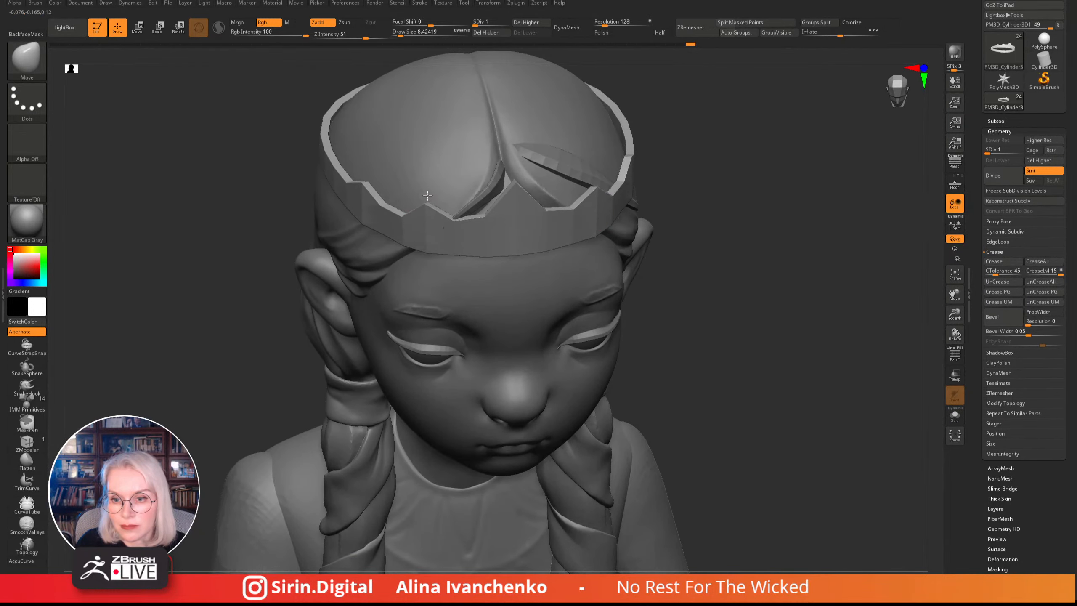
pyautogui.keyDown('shift'); pyautogui.moveTo(767, 114); pyautogui.dragTo(507, 174); pyautogui.keyUp('shift')
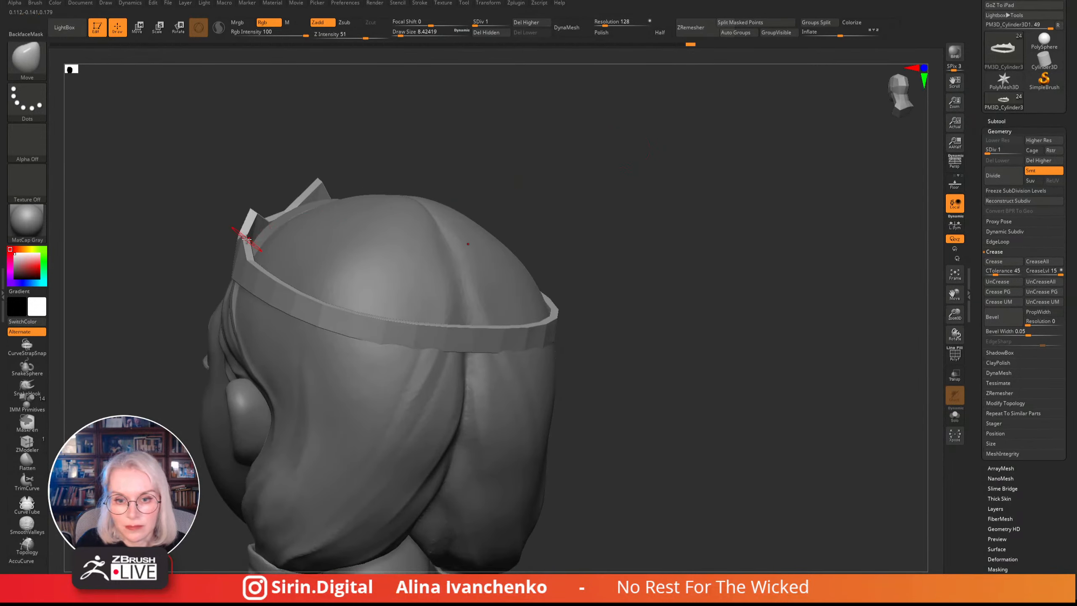
pyautogui.moveTo(407, 169); pyautogui.dragTo(904, 244)
pyautogui.moveTo(955, 315); pyautogui.dragTo(761, 308)
pyautogui.moveTo(714, 214); pyautogui.dragTo(784, 256)
pyautogui.moveTo(956, 314); pyautogui.dragTo(953, 320)
pyautogui.moveTo(674, 189); pyautogui.dragTo(665, 256)
# - Raise the crown to subdivision level 6 and examine its reshaped silhouette on the whole figurine and up close
pyautogui.press('d')
pyautogui.press('d')
pyautogui.press('d')
pyautogui.press('d')
pyautogui.press('d')
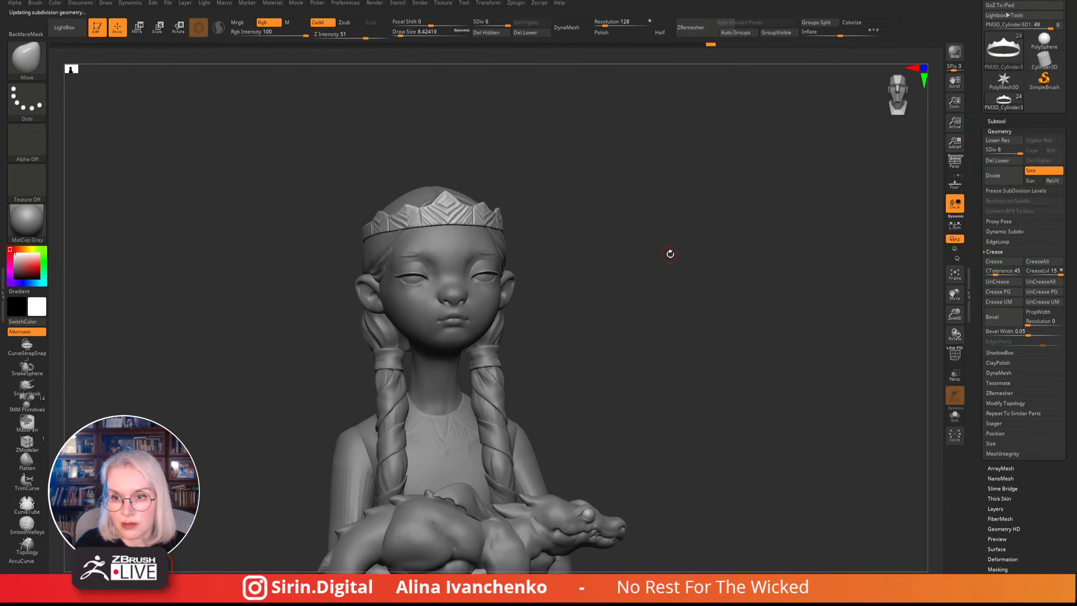
pyautogui.moveTo(953, 308); pyautogui.dragTo(916, 250)
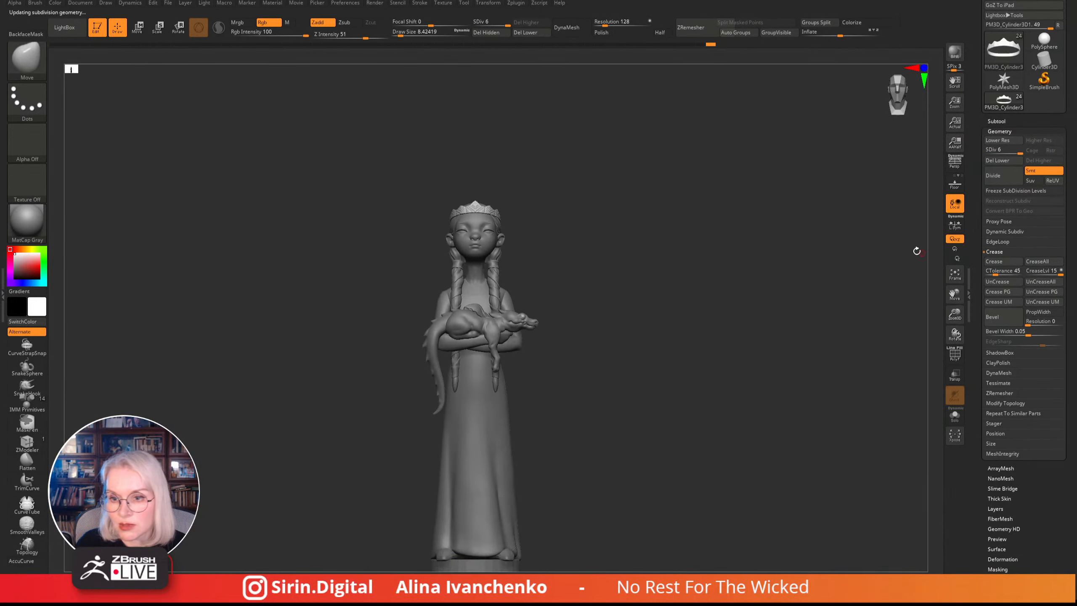
pyautogui.keyDown('alt'); pyautogui.moveTo(670, 210); pyautogui.dragTo(646, 249); pyautogui.keyUp('alt')
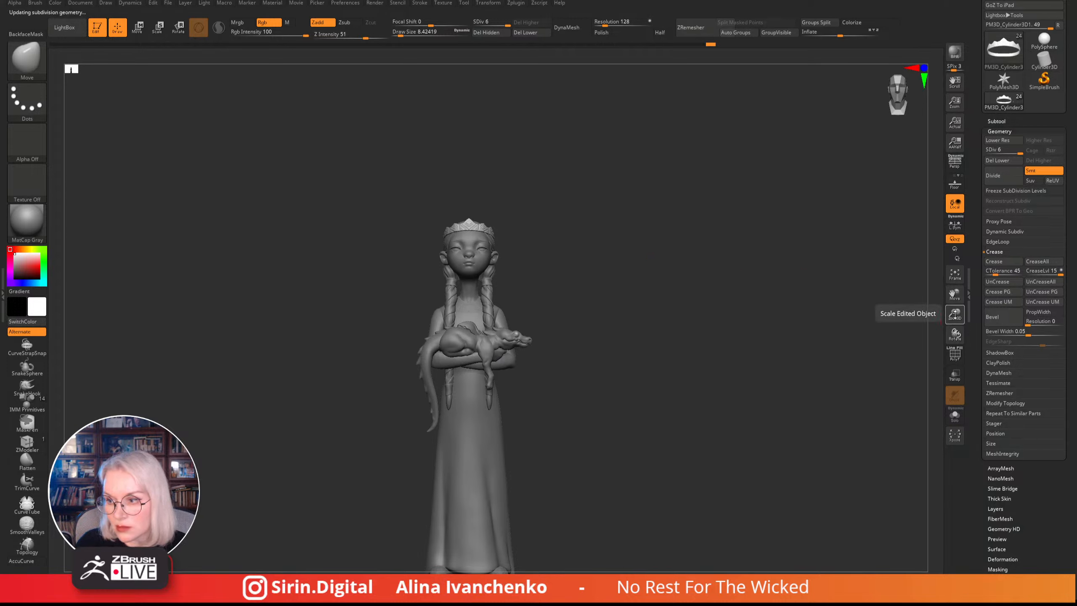
pyautogui.moveTo(953, 314); pyautogui.dragTo(950, 369)
pyautogui.keyDown('alt'); pyautogui.moveTo(651, 222); pyautogui.dragTo(661, 234); pyautogui.keyUp('alt')
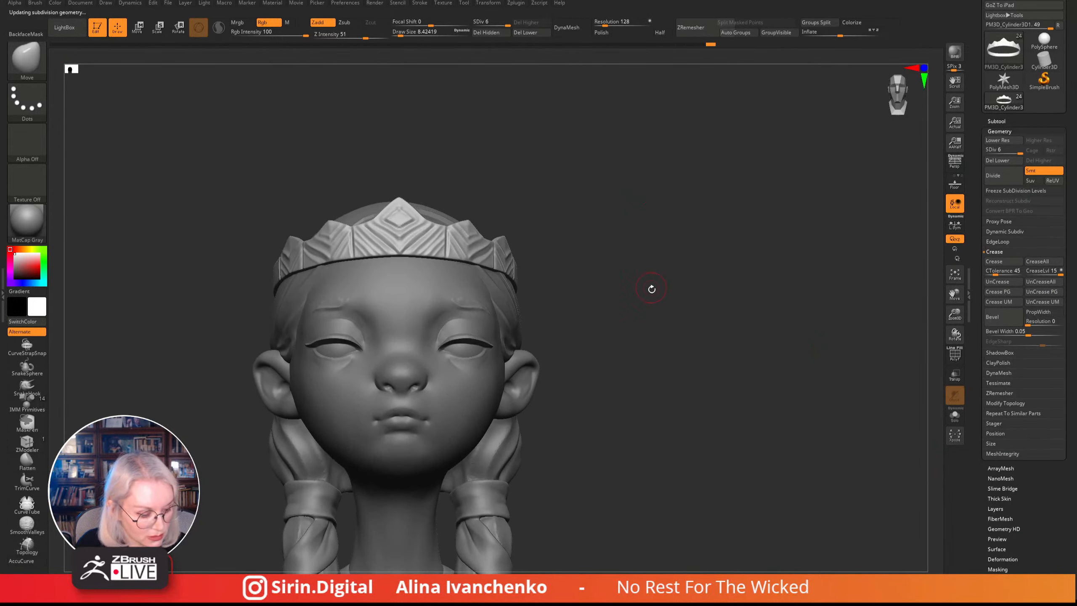
pyautogui.moveTo(651, 289); pyautogui.dragTo(658, 310)
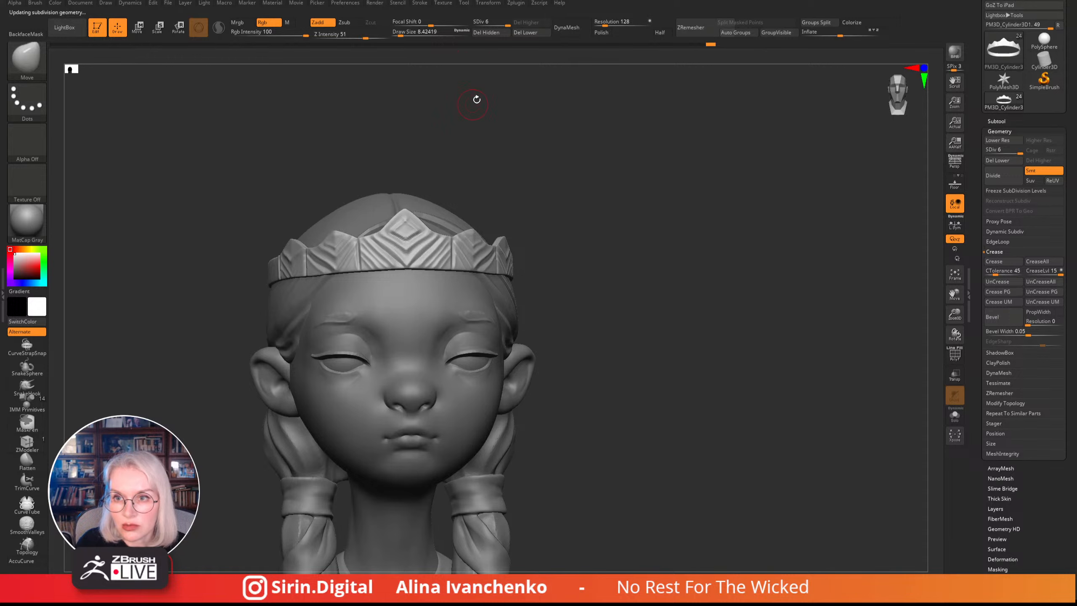
# - Lower the crown to subdivision level 1 and adjust its points with the Move brush from the front and side
pyautogui.click(475, 24)
pyautogui.moveTo(475, 80); pyautogui.dragTo(384, 217)
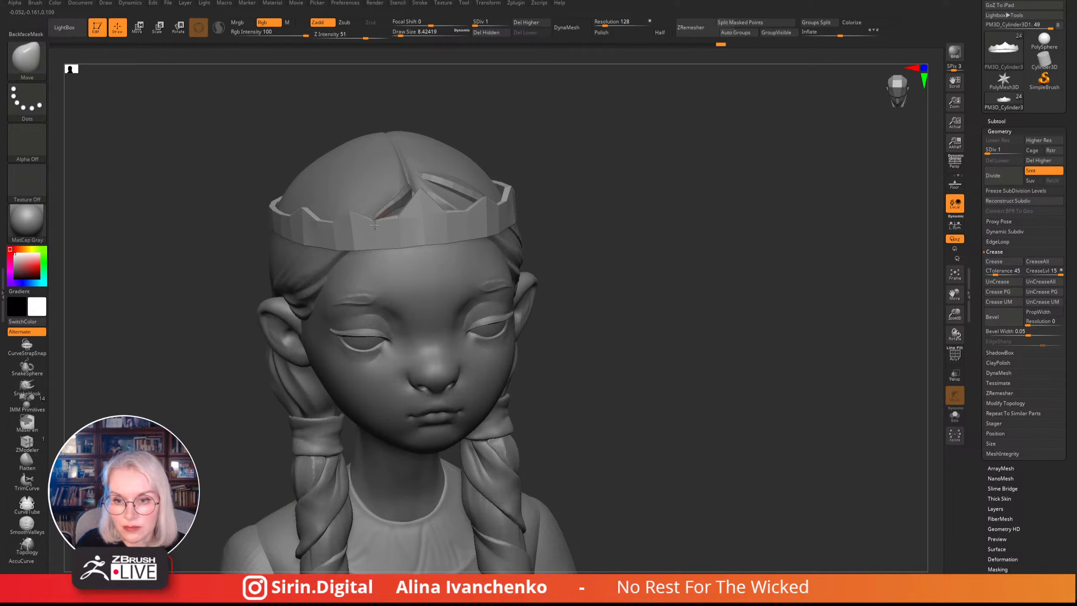
pyautogui.moveTo(572, 147); pyautogui.dragTo(425, 179)
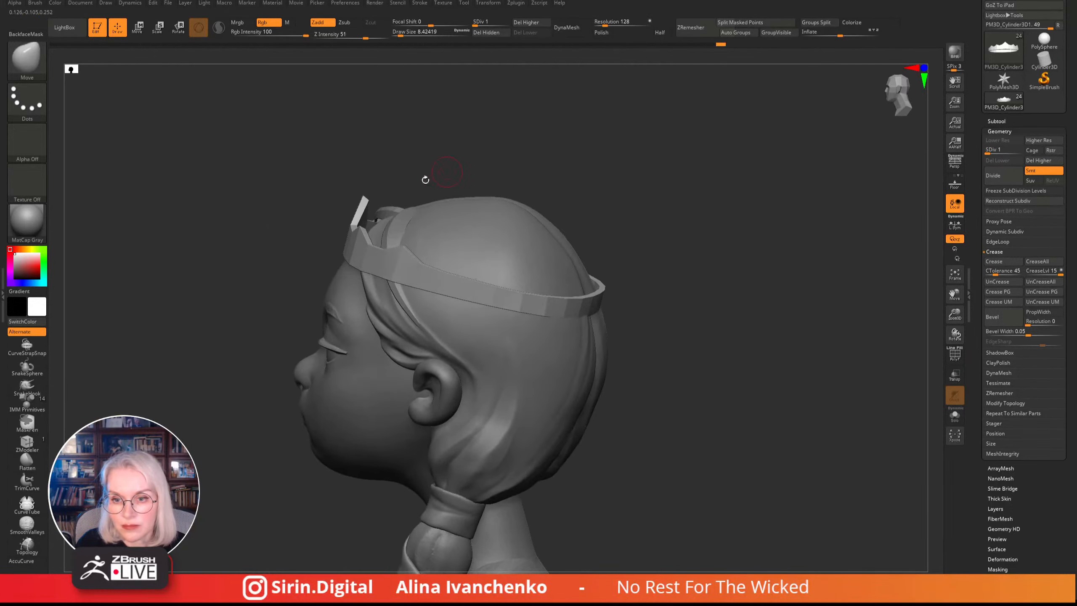
pyautogui.moveTo(364, 204); pyautogui.dragTo(470, 197)
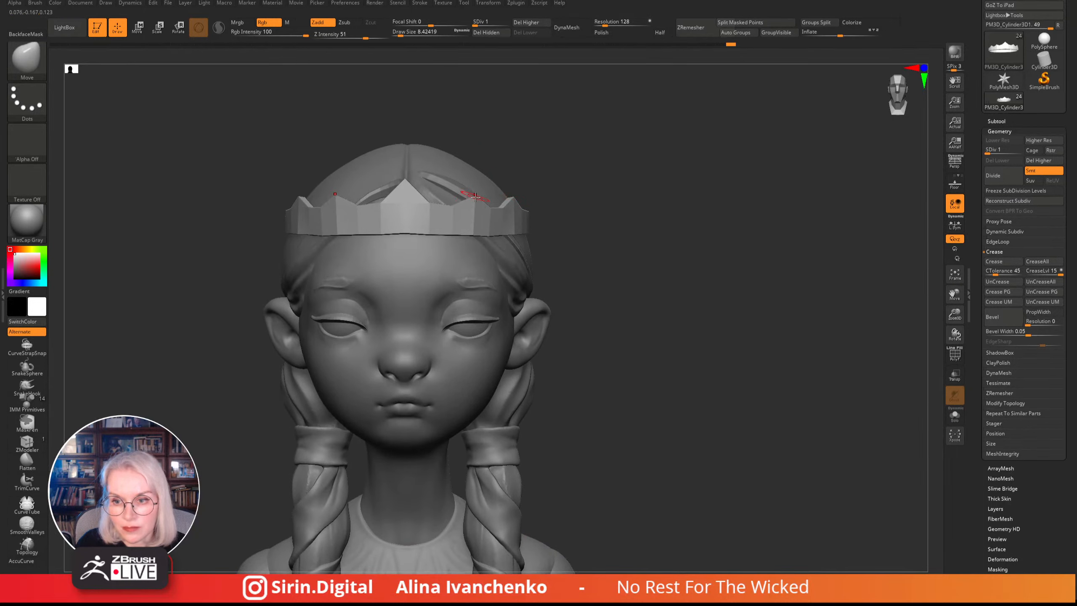
pyautogui.moveTo(617, 160)
pyautogui.keyDown('alt'); pyautogui.mouseDown()
pyautogui.moveTo(620, 197)
pyautogui.moveTo(573, 207)
pyautogui.moveTo(617, 180)
pyautogui.moveTo(599, 202)
pyautogui.moveTo(728, 168)
pyautogui.moveTo(593, 179)
pyautogui.moveTo(652, 183)
pyautogui.mouseUp(); pyautogui.keyUp('alt')
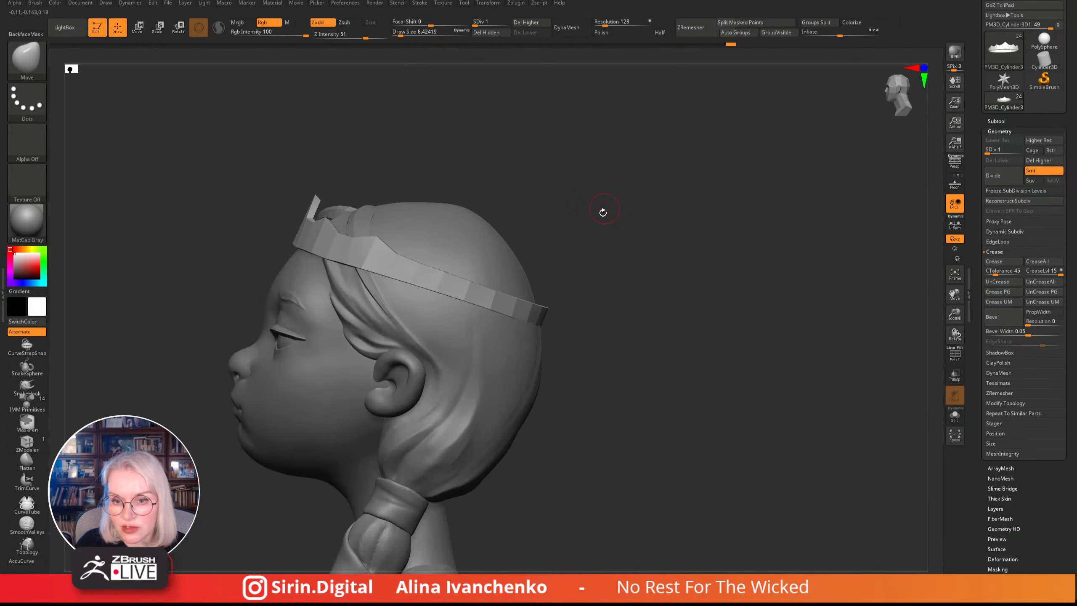
# - Check the crown's wireframe on the whole figurine, raise it to subdivision level 6 and examine its shape from the front and above
pyautogui.moveTo(603, 211)
pyautogui.mouseDown()
pyautogui.moveTo(702, 208)
pyautogui.moveTo(924, 278)
pyautogui.mouseUp()
pyautogui.moveTo(955, 314); pyautogui.dragTo(815, 288)
pyautogui.click(955, 355)
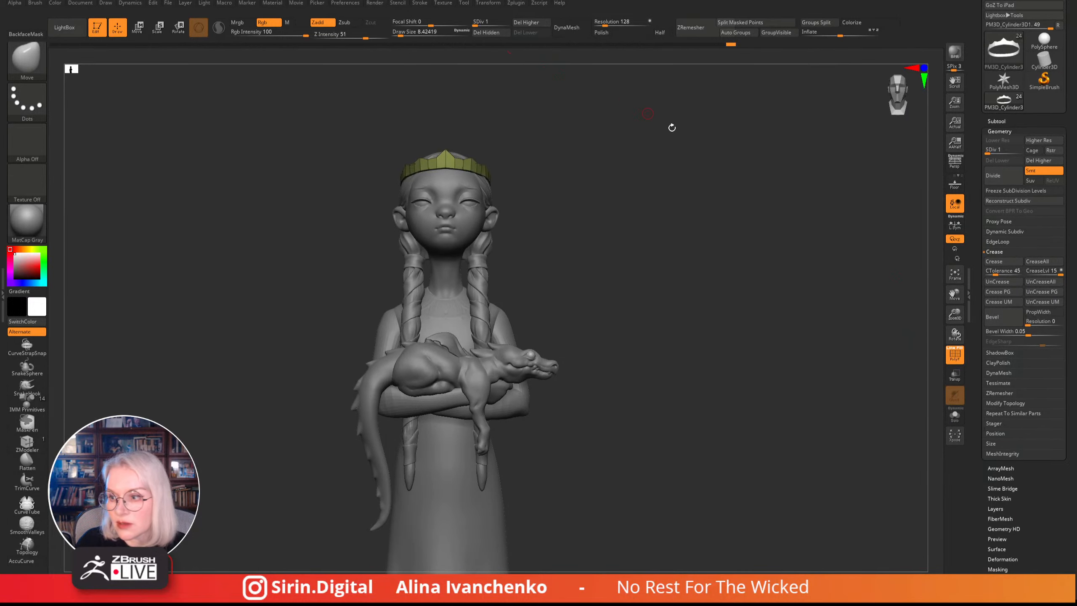
pyautogui.click(955, 356)
pyautogui.press('d')
pyautogui.press('d')
pyautogui.press('d')
pyautogui.press('d')
pyautogui.press('d')
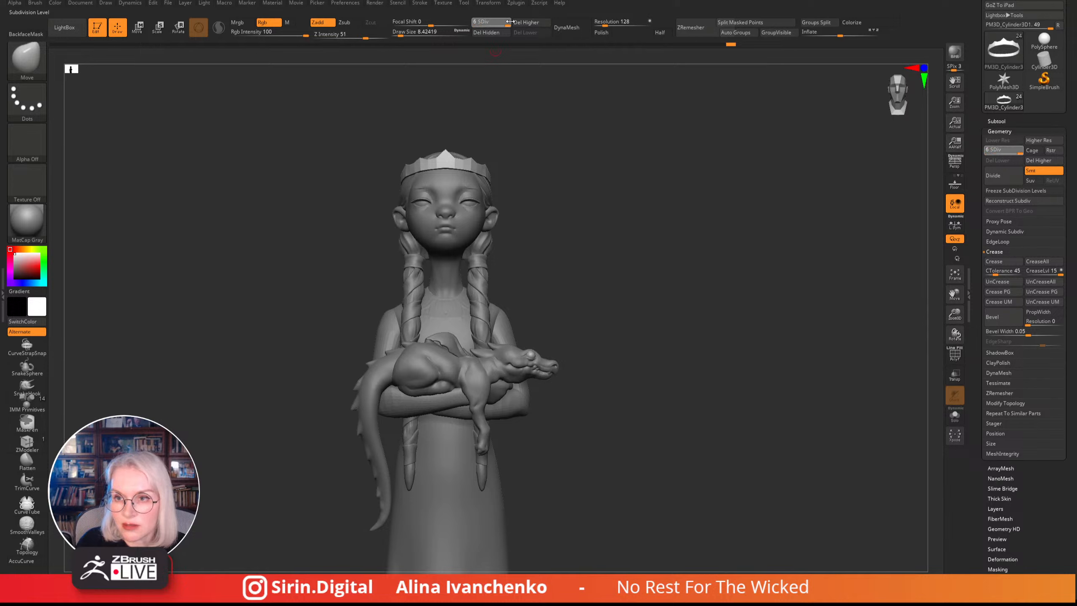
pyautogui.keyDown('alt'); pyautogui.moveTo(621, 258); pyautogui.dragTo(626, 241); pyautogui.keyUp('alt')
pyautogui.moveTo(948, 308); pyautogui.dragTo(948, 255)
pyautogui.keyDown('alt'); pyautogui.moveTo(600, 212); pyautogui.dragTo(790, 253); pyautogui.keyUp('alt')
pyautogui.moveTo(954, 314); pyautogui.dragTo(954, 364)
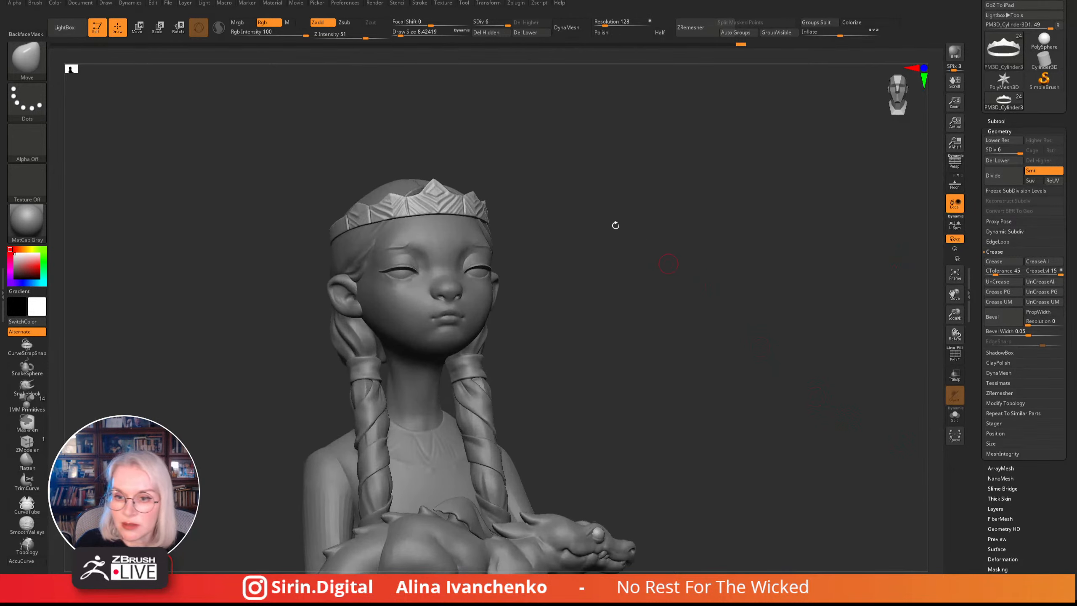
pyautogui.keyDown('alt'); pyautogui.moveTo(589, 208); pyautogui.dragTo(797, 269); pyautogui.keyUp('alt')
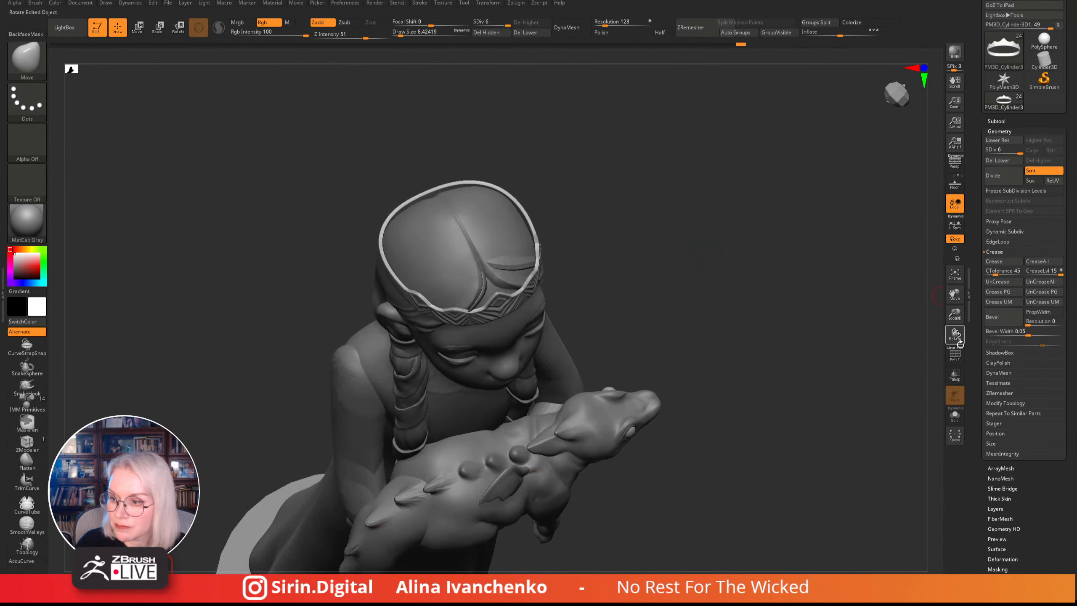
# - Lower the crown to subdivision level 1 and inspect its upper rim from above
pyautogui.moveTo(504, 22); pyautogui.dragTo(473, 22)
pyautogui.moveTo(716, 229); pyautogui.dragTo(746, 266)
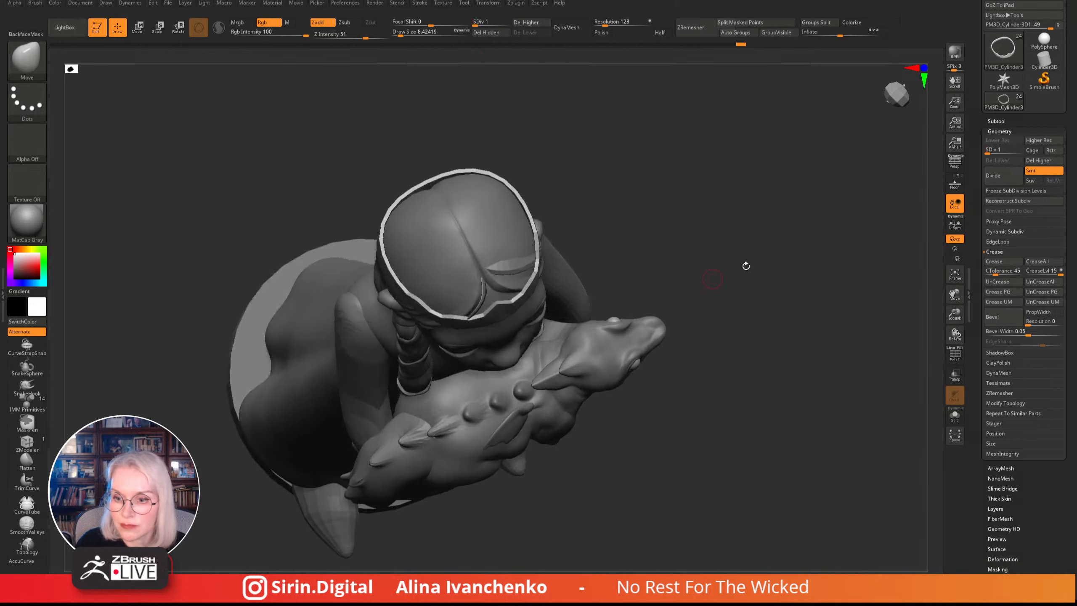
pyautogui.moveTo(954, 324); pyautogui.dragTo(954, 373)
pyautogui.moveTo(764, 233); pyautogui.dragTo(711, 228)
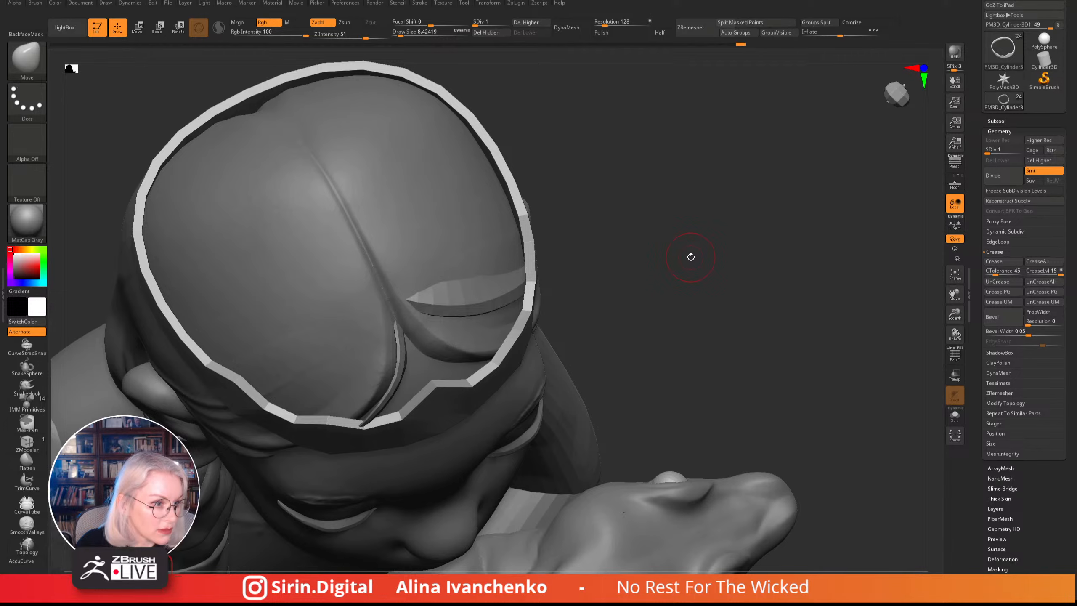
pyautogui.moveTo(722, 243)
pyautogui.mouseDown()
pyautogui.moveTo(721, 230)
pyautogui.moveTo(701, 236)
pyautogui.mouseUp()
# - Select the light braid strands as the active subtool and mask a diagonal band across their lower part
pyautogui.keyDown('alt'); pyautogui.click(702, 236); pyautogui.keyUp('alt')
pyautogui.keyDown('alt'); pyautogui.moveTo(769, 237); pyautogui.dragTo(751, 283); pyautogui.keyUp('alt')
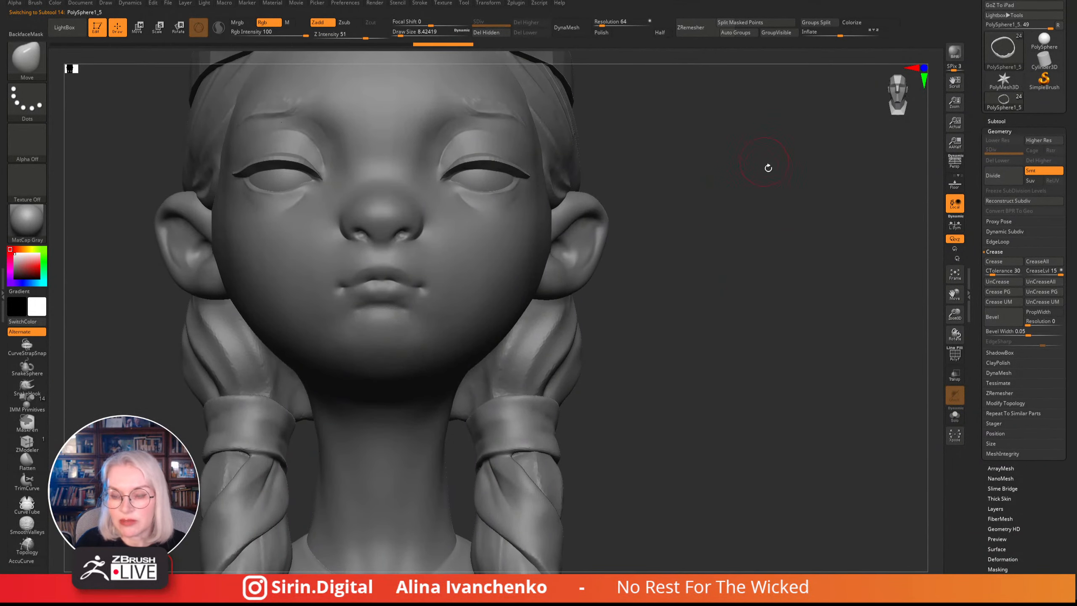
pyautogui.moveTo(768, 167); pyautogui.dragTo(641, 280)
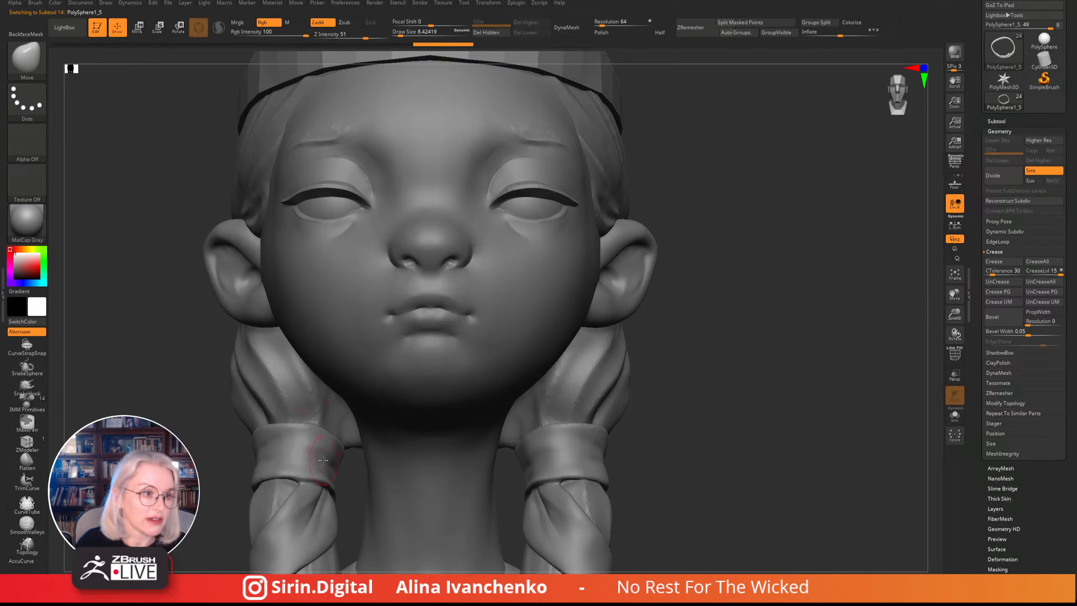
pyautogui.moveTo(786, 324); pyautogui.dragTo(803, 289)
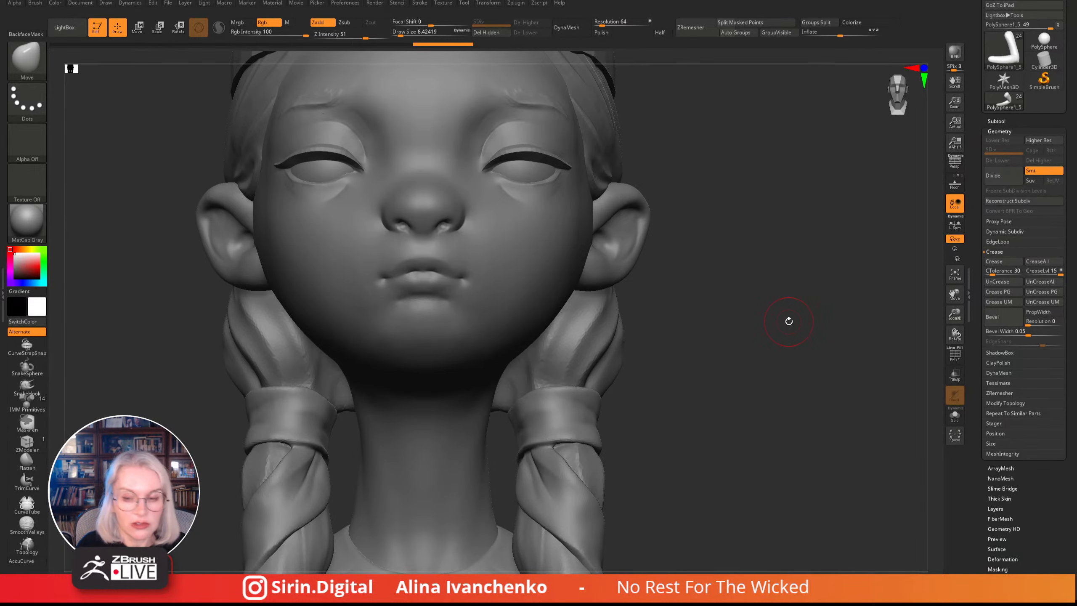
pyautogui.keyDown('alt'); pyautogui.moveTo(816, 273); pyautogui.dragTo(521, 317); pyautogui.keyUp('alt')
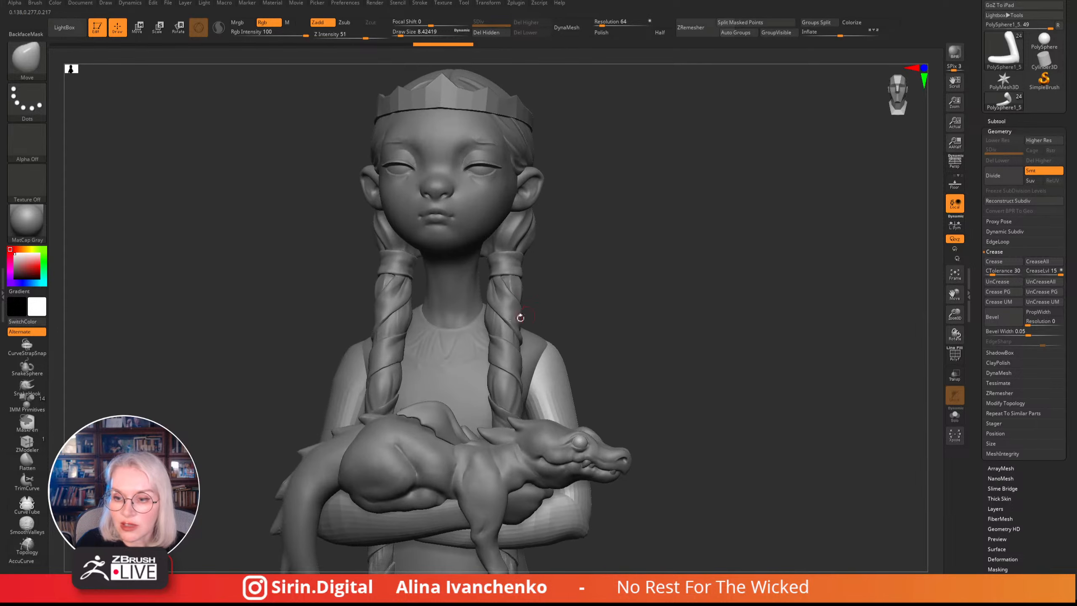
pyautogui.keyDown('alt'); pyautogui.click(511, 288); pyautogui.keyUp('alt')
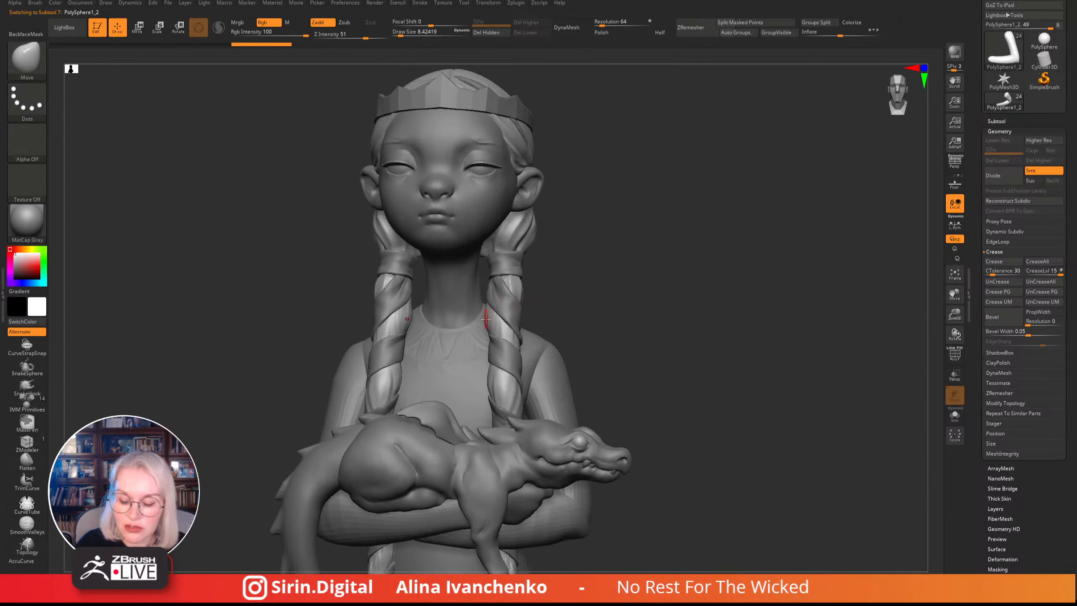
pyautogui.moveTo(653, 236); pyautogui.dragTo(634, 277)
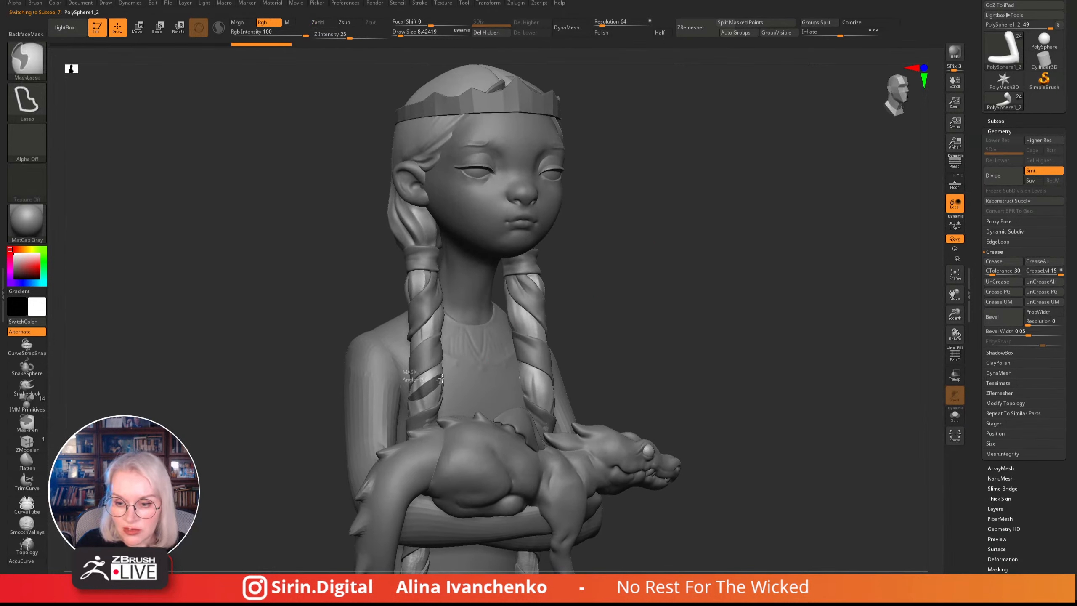
pyautogui.keyDown('shift'); pyautogui.moveTo(659, 291); pyautogui.dragTo(720, 300); pyautogui.keyUp('shift')
pyautogui.keyDown('shift'); pyautogui.moveTo(413, 400); pyautogui.dragTo(416, 399); pyautogui.keyUp('shift')
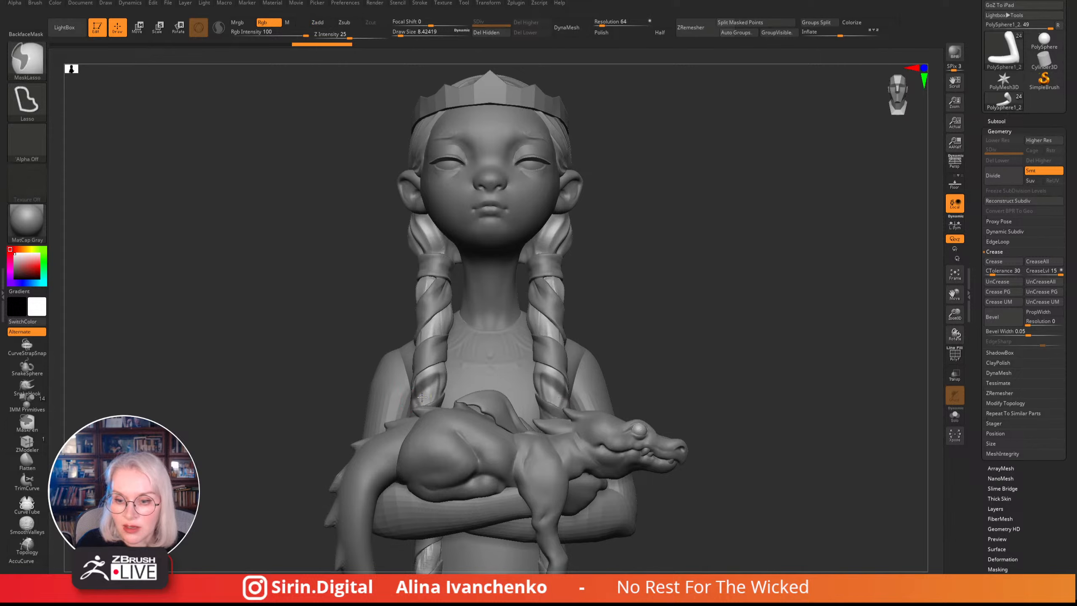
pyautogui.moveTo(656, 313); pyautogui.dragTo(718, 321)
pyautogui.hotkey('ctrl', 'z')
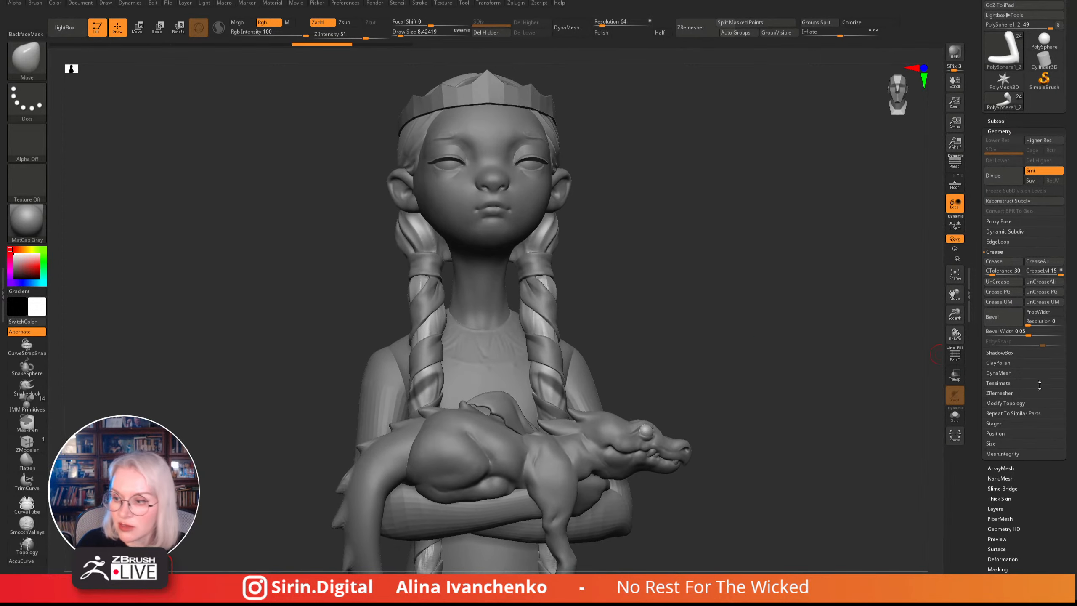
# - Try to extract a thin wrapping band from the masked braid area with S Smt 5 and Thick 0.00294
pyautogui.click(997, 121)
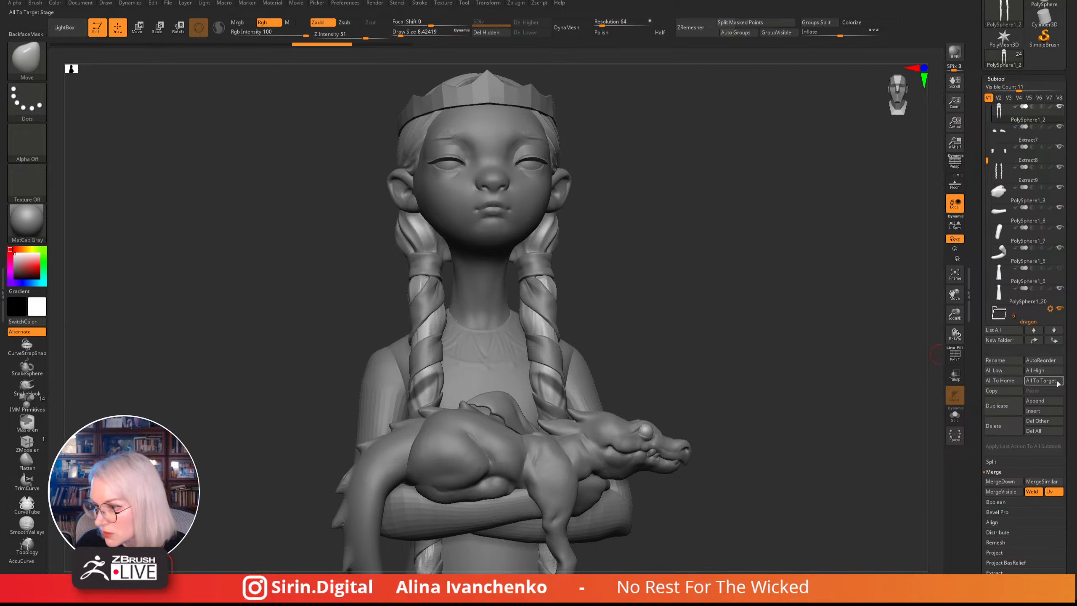
pyautogui.scroll(-4, 1013, 454)
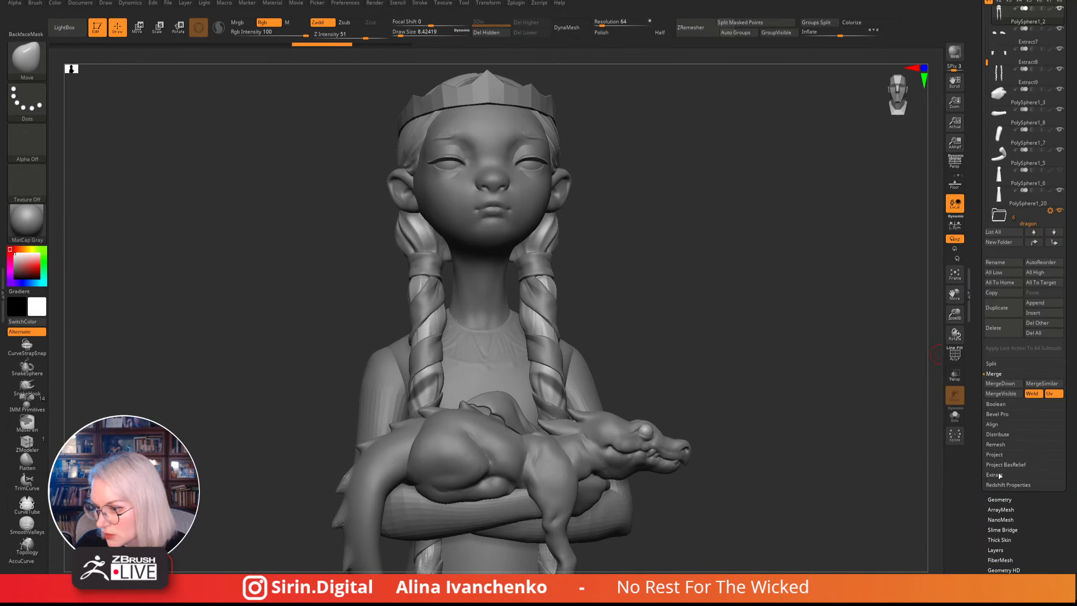
pyautogui.click(997, 476)
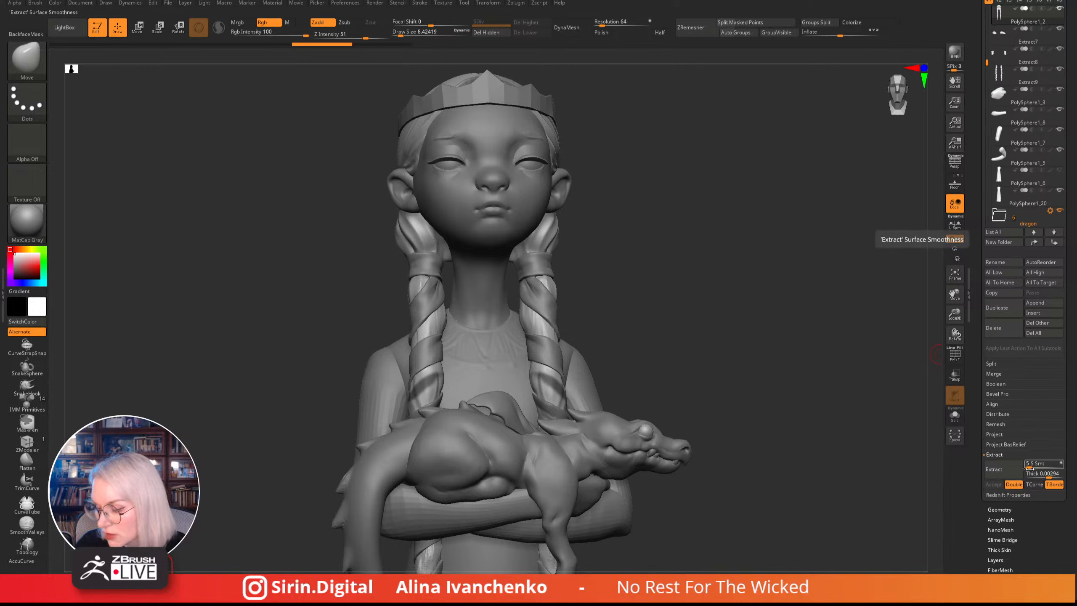
pyautogui.click(1005, 479)
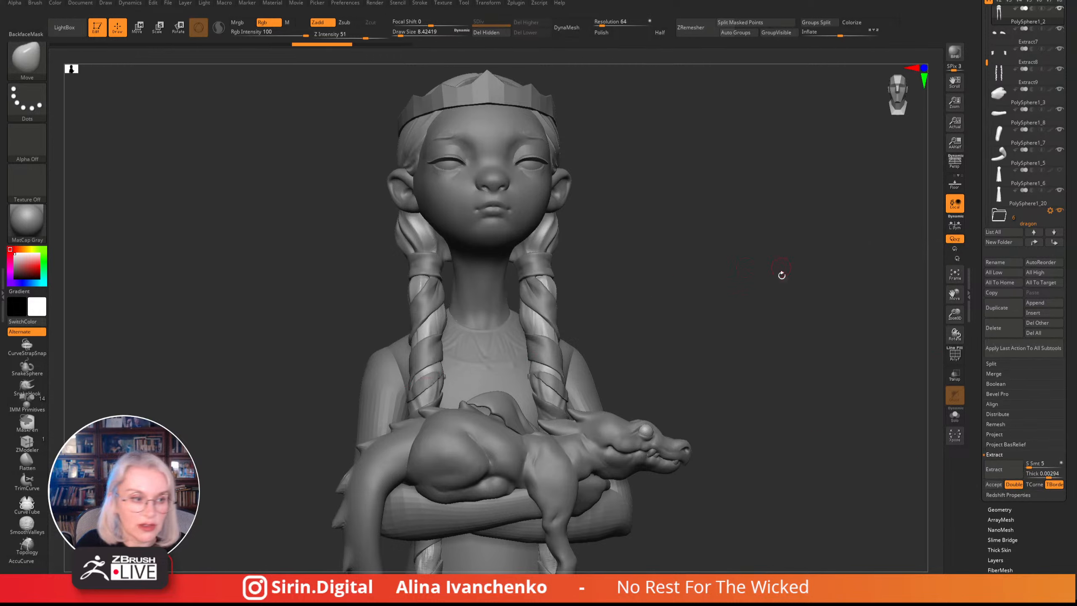
pyautogui.moveTo(954, 314); pyautogui.dragTo(954, 355)
pyautogui.keyDown('alt'); pyautogui.moveTo(827, 261); pyautogui.dragTo(750, 192); pyautogui.keyUp('alt')
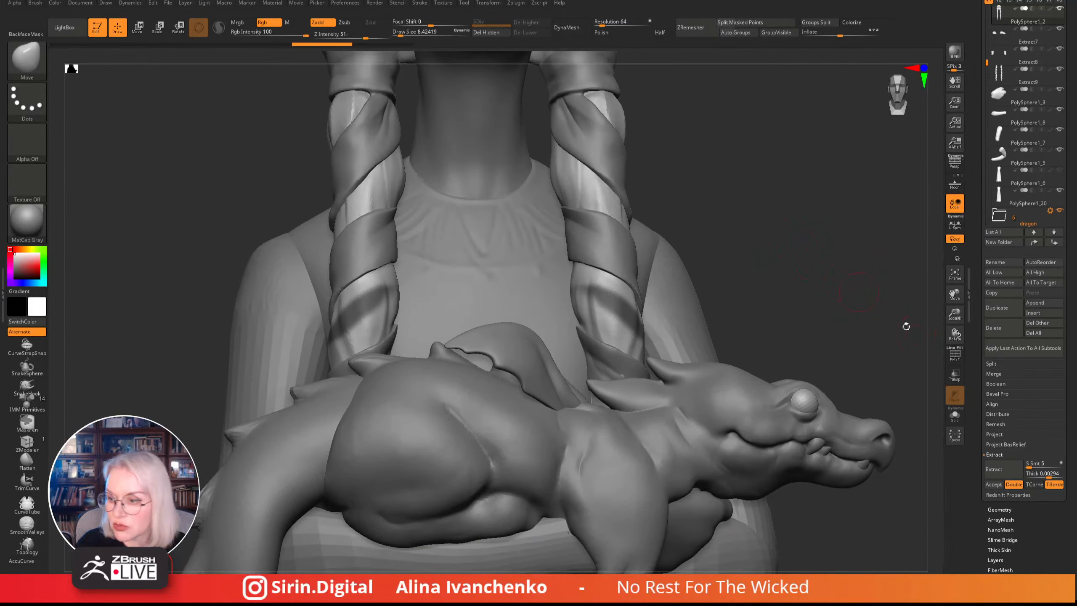
pyautogui.click(999, 473)
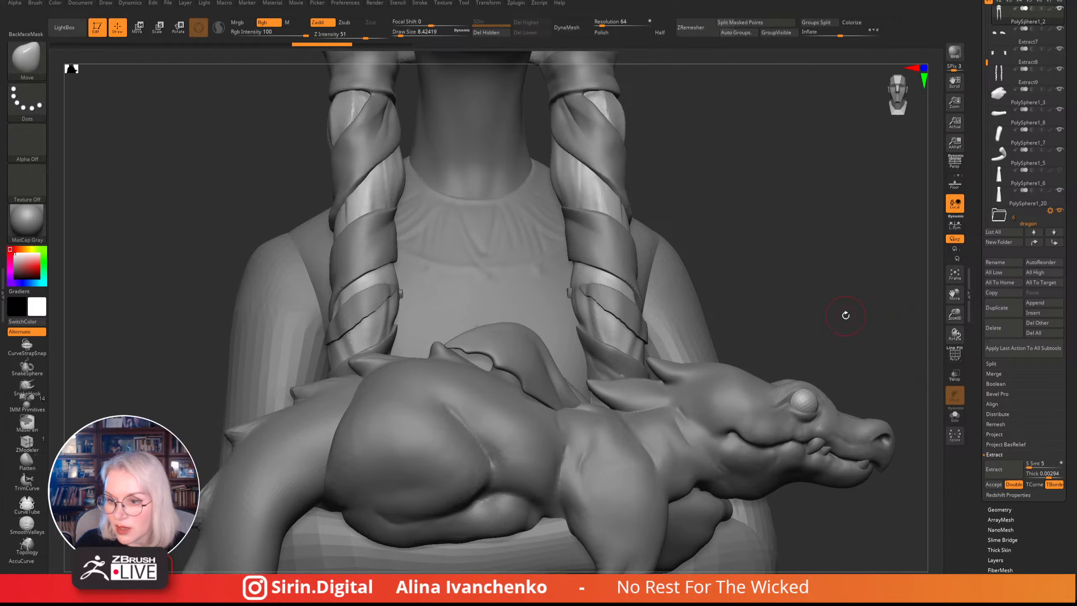
pyautogui.moveTo(846, 314); pyautogui.dragTo(928, 314)
pyautogui.hotkey('ctrl', 'z')
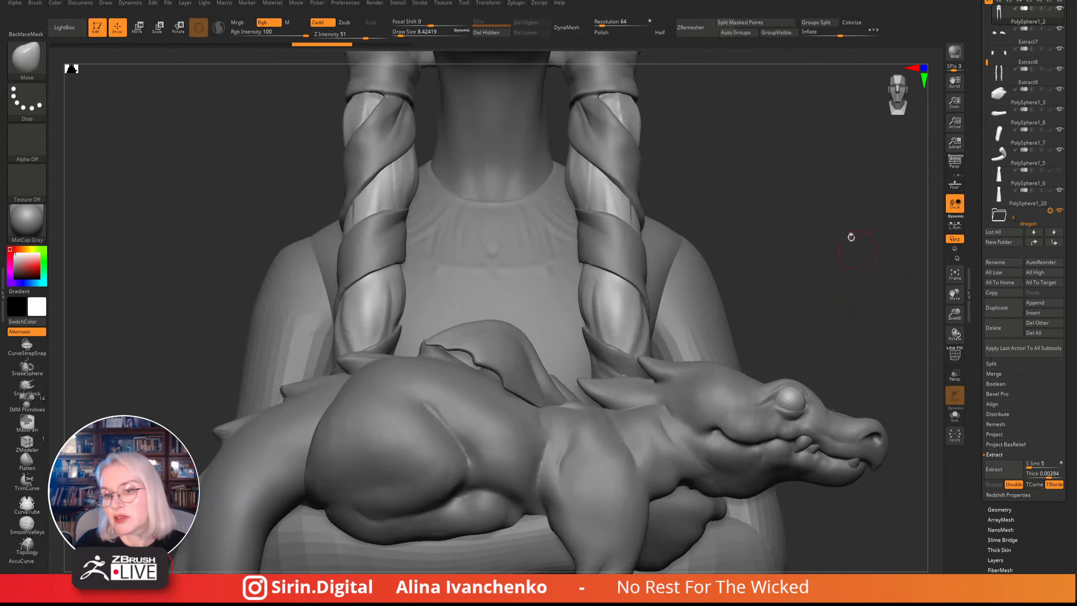
# - Make the crown the active subtool again and set the Move brush draw size to about 10.54
pyautogui.keyDown('alt'); pyautogui.moveTo(810, 223); pyautogui.dragTo(763, 364); pyautogui.keyUp('alt')
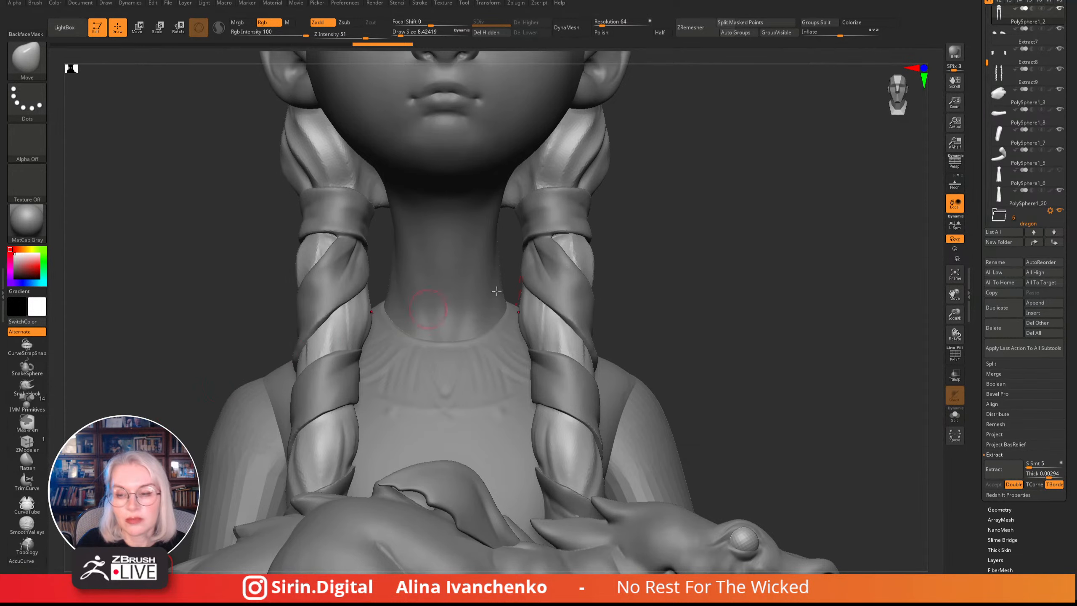
pyautogui.keyDown('alt'); pyautogui.moveTo(814, 236); pyautogui.dragTo(789, 282); pyautogui.keyUp('alt')
pyautogui.moveTo(954, 314); pyautogui.dragTo(900, 290)
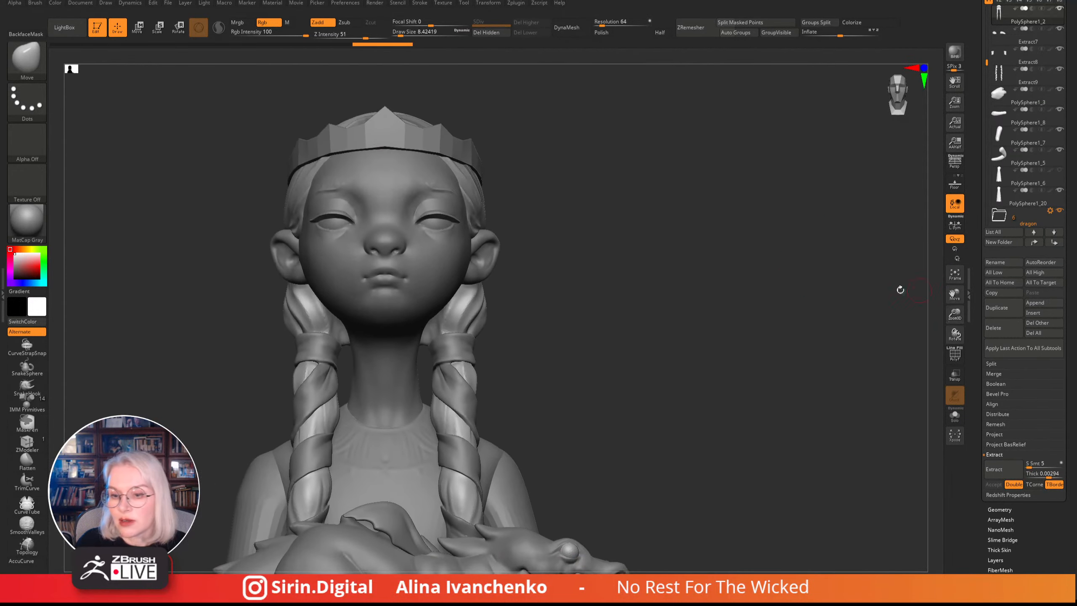
pyautogui.keyDown('alt'); pyautogui.moveTo(587, 276); pyautogui.dragTo(555, 302); pyautogui.keyUp('alt')
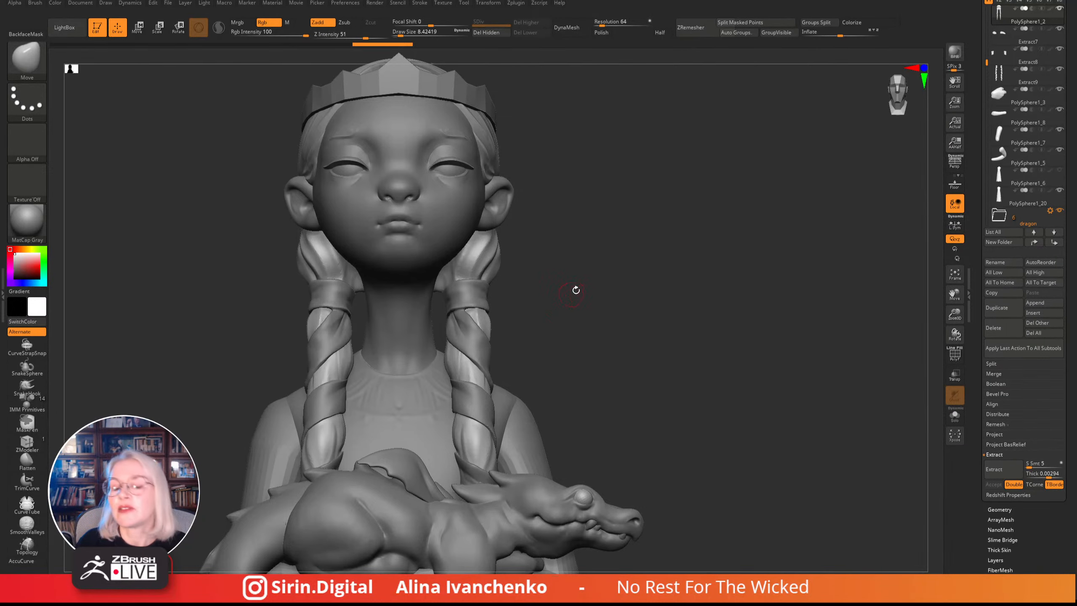
pyautogui.moveTo(620, 270)
pyautogui.keyDown('alt'); pyautogui.mouseDown()
pyautogui.moveTo(644, 282)
pyautogui.moveTo(637, 264)
pyautogui.moveTo(657, 301)
pyautogui.moveTo(582, 269)
pyautogui.moveTo(667, 278)
pyautogui.mouseUp(); pyautogui.keyUp('alt')
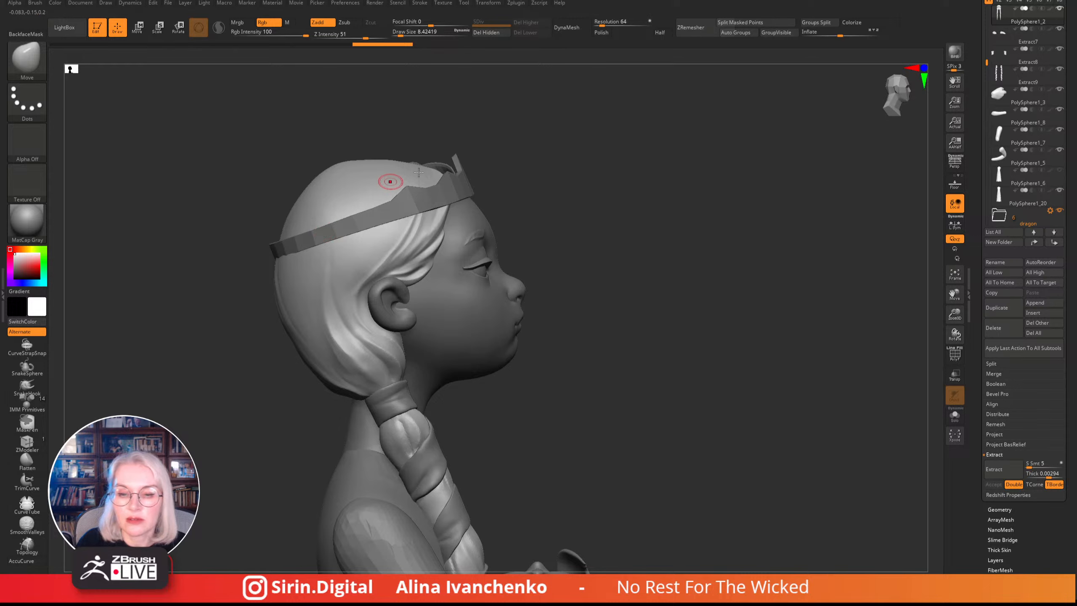
pyautogui.moveTo(400, 34); pyautogui.dragTo(404, 35)
pyautogui.moveTo(597, 167)
pyautogui.keyDown('alt'); pyautogui.mouseDown()
pyautogui.moveTo(677, 179)
pyautogui.moveTo(623, 187)
pyautogui.mouseUp(); pyautogui.keyUp('alt')
pyautogui.keyDown('alt'); pyautogui.click(406, 253); pyautogui.keyUp('alt')
pyautogui.click(405, 34)
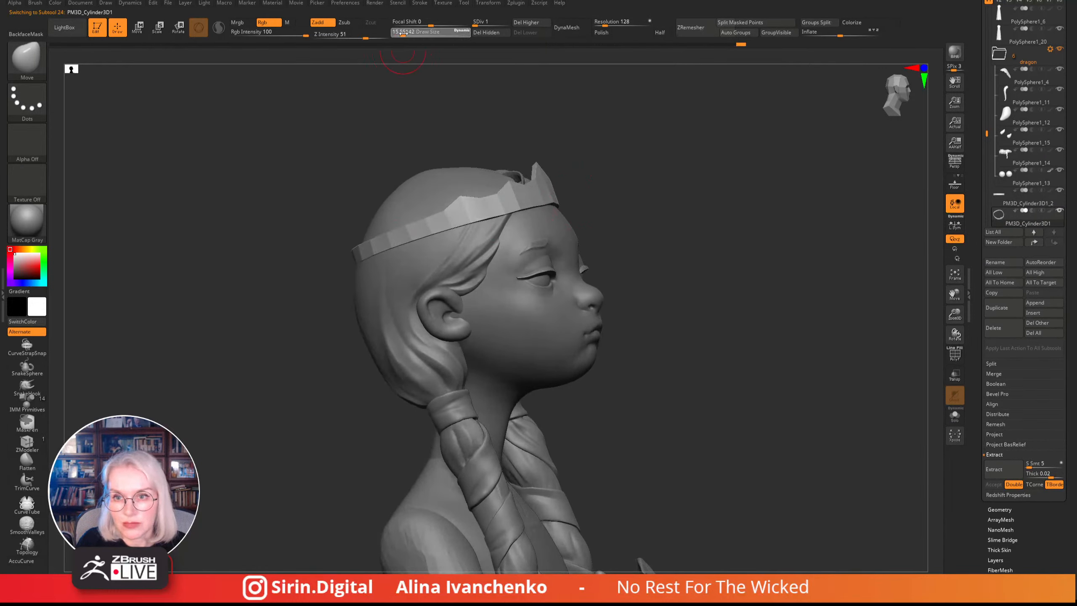
pyautogui.moveTo(670, 145)
pyautogui.mouseDown()
pyautogui.moveTo(620, 159)
pyautogui.moveTo(618, 202)
pyautogui.moveTo(605, 195)
pyautogui.mouseUp()
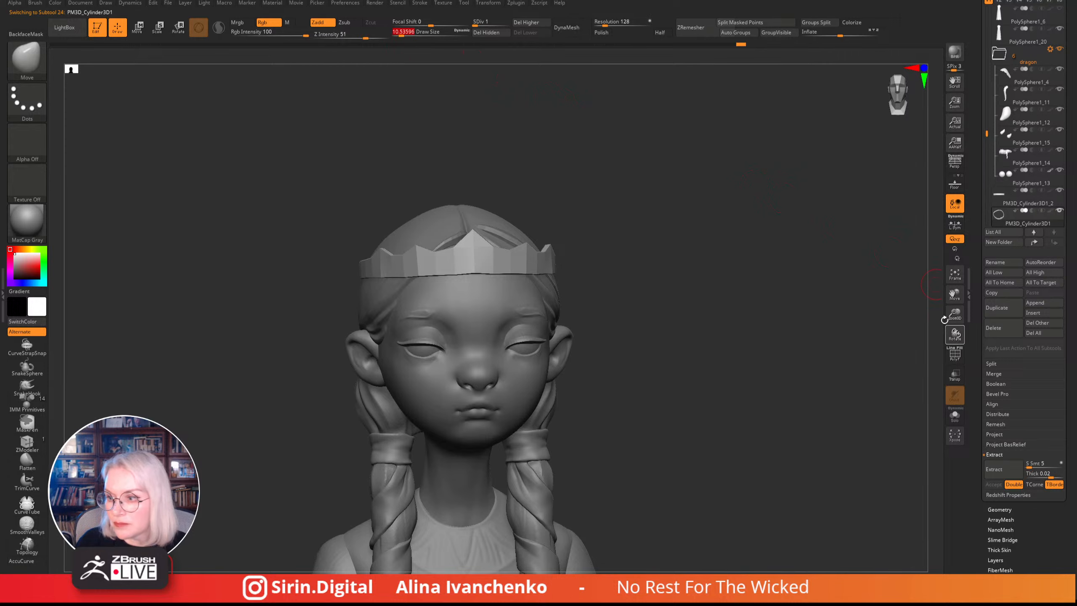
# - Nudge the points along the crown's upper rim with the Move brush, refining their shape from the front and from above
pyautogui.moveTo(954, 313); pyautogui.dragTo(944, 370)
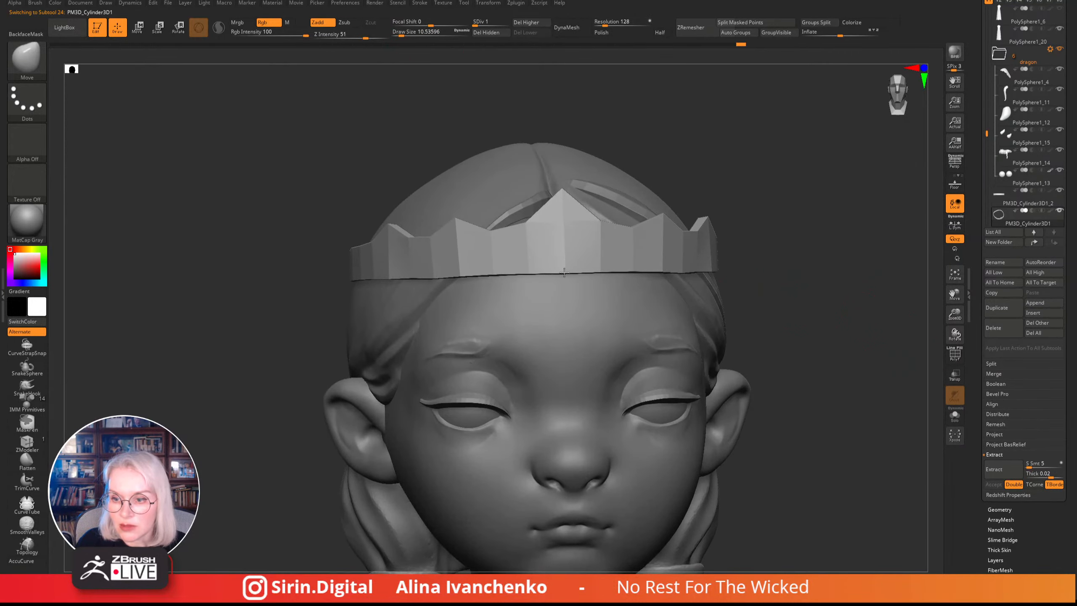
pyautogui.moveTo(681, 111); pyautogui.dragTo(542, 213)
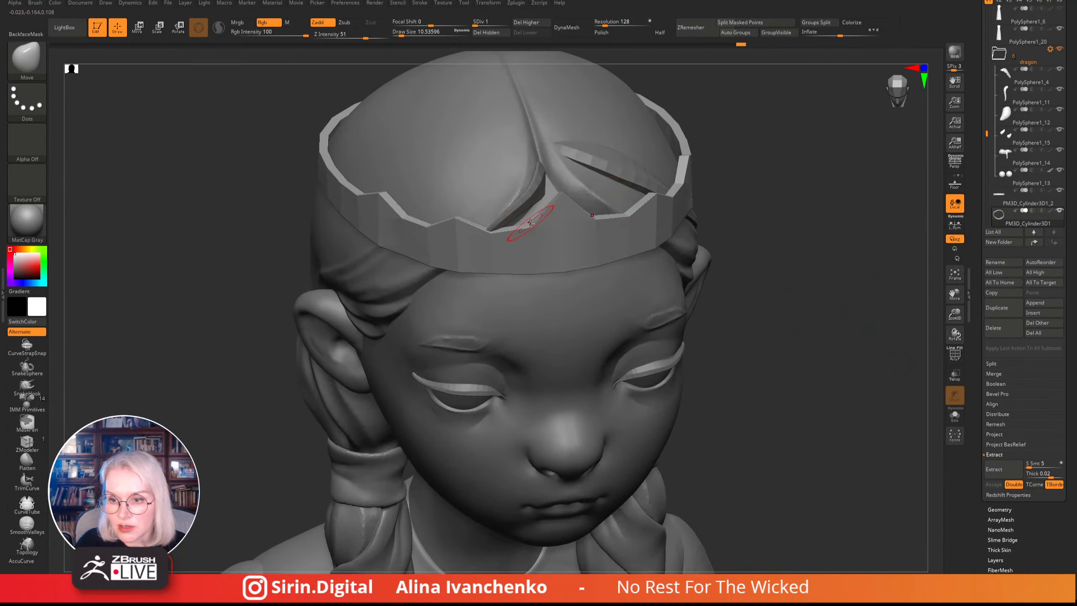
pyautogui.moveTo(765, 122); pyautogui.dragTo(514, 268)
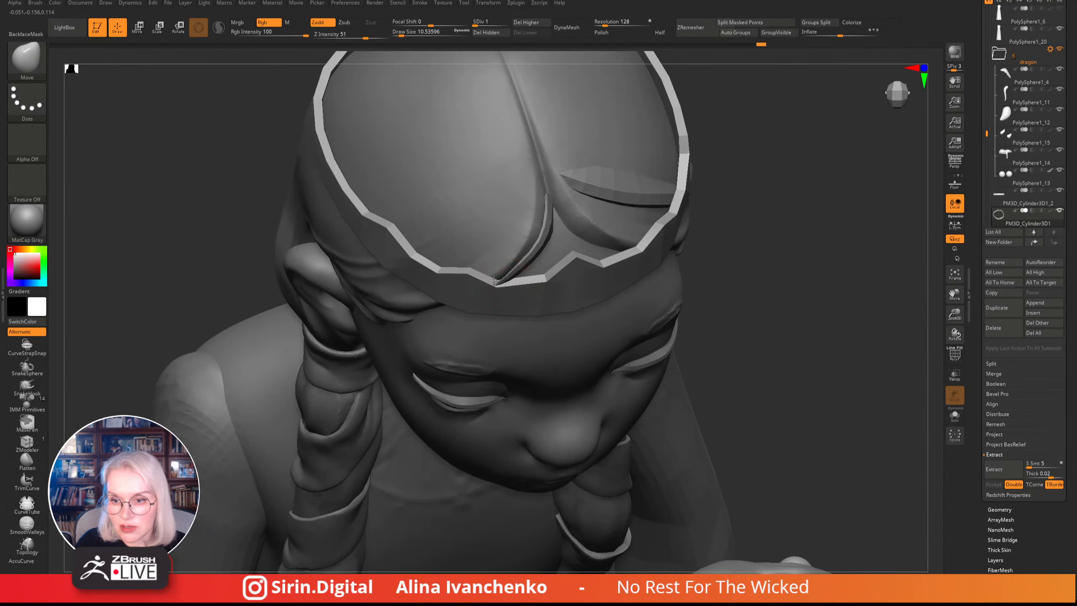
pyautogui.moveTo(730, 222); pyautogui.dragTo(783, 248)
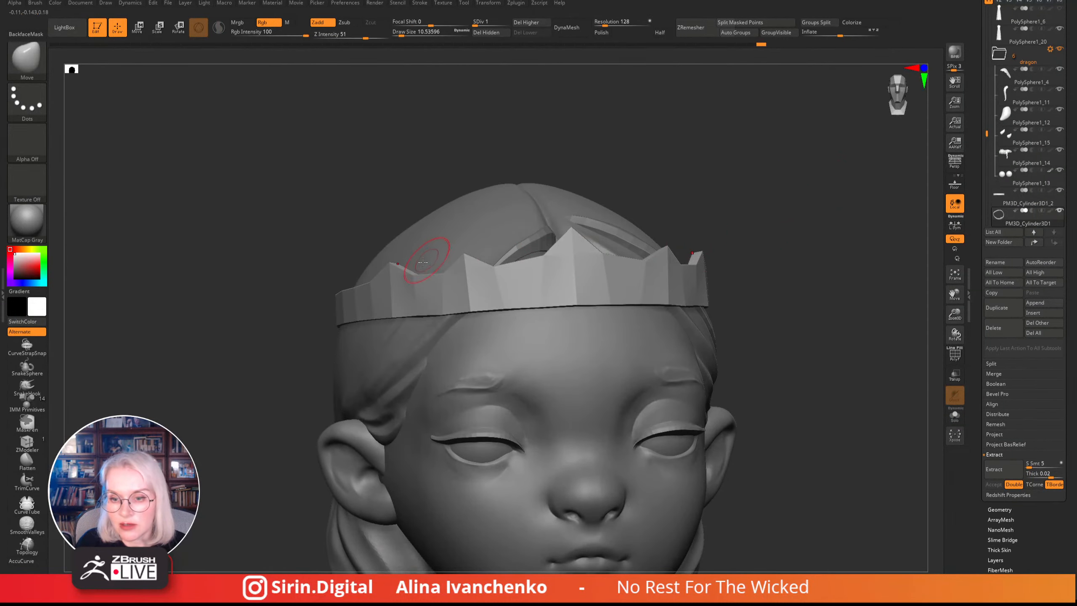
pyautogui.moveTo(299, 221); pyautogui.dragTo(348, 289)
pyautogui.moveTo(413, 260); pyautogui.dragTo(401, 261)
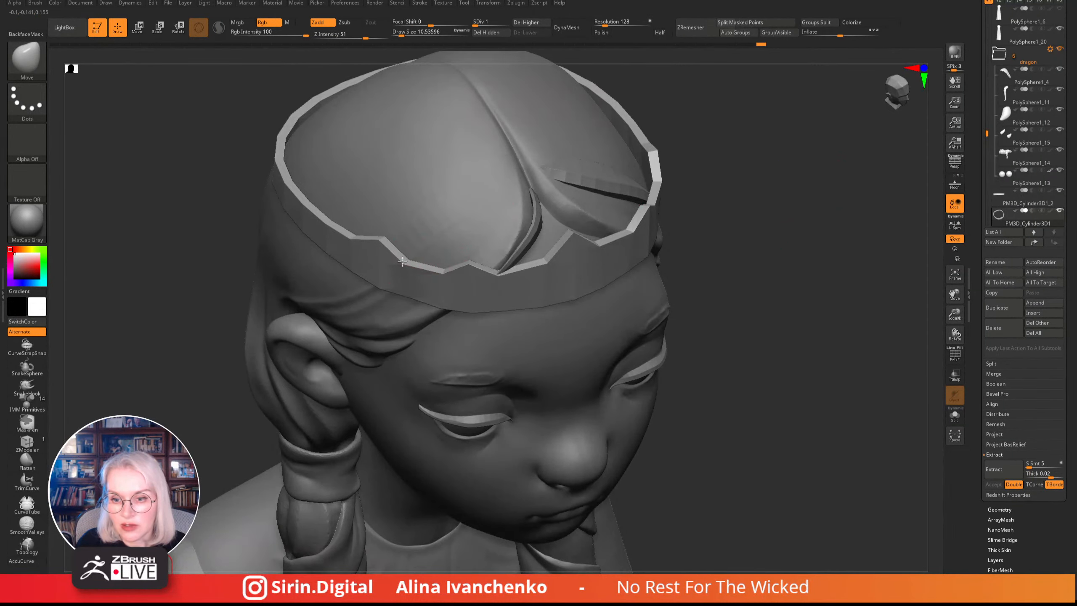
pyautogui.moveTo(720, 170)
pyautogui.keyDown('shift'); pyautogui.mouseDown()
pyautogui.moveTo(750, 140)
pyautogui.moveTo(733, 178)
pyautogui.mouseUp(); pyautogui.keyUp('shift')
pyautogui.moveTo(679, 196); pyautogui.dragTo(691, 193)
pyautogui.moveTo(354, 240); pyautogui.dragTo(352, 245)
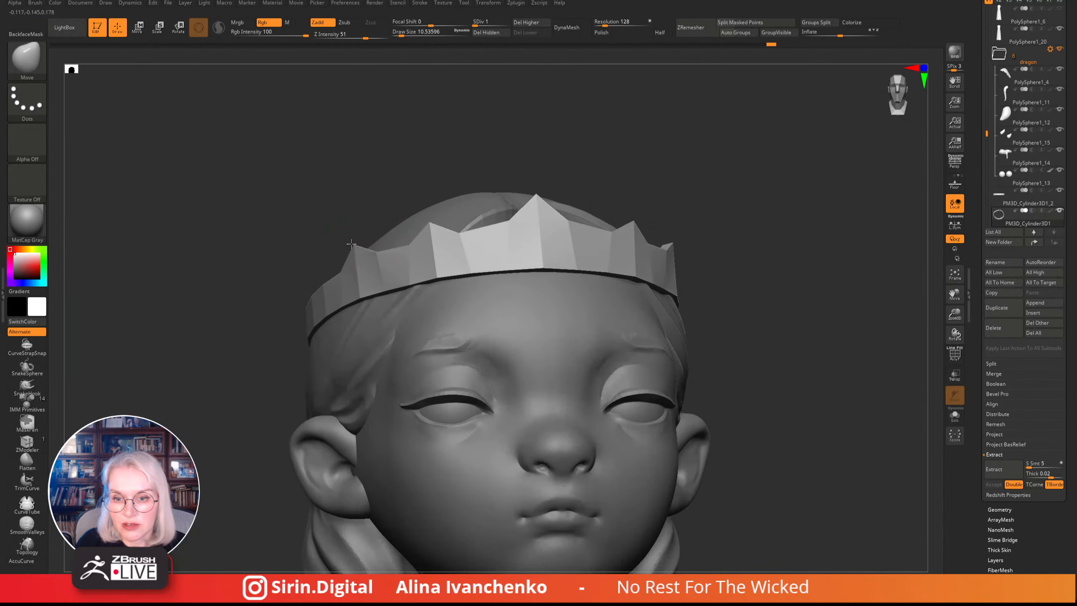
# - Raise the crown back to subdivision level 6 and check its engraved pattern from the front and three-quarter view
pyautogui.keyDown('shift'); pyautogui.moveTo(440, 163); pyautogui.dragTo(420, 164); pyautogui.keyUp('shift')
pyautogui.moveTo(482, 24); pyautogui.dragTo(510, 21)
pyautogui.keyDown('alt'); pyautogui.moveTo(813, 183); pyautogui.dragTo(782, 140); pyautogui.keyUp('alt')
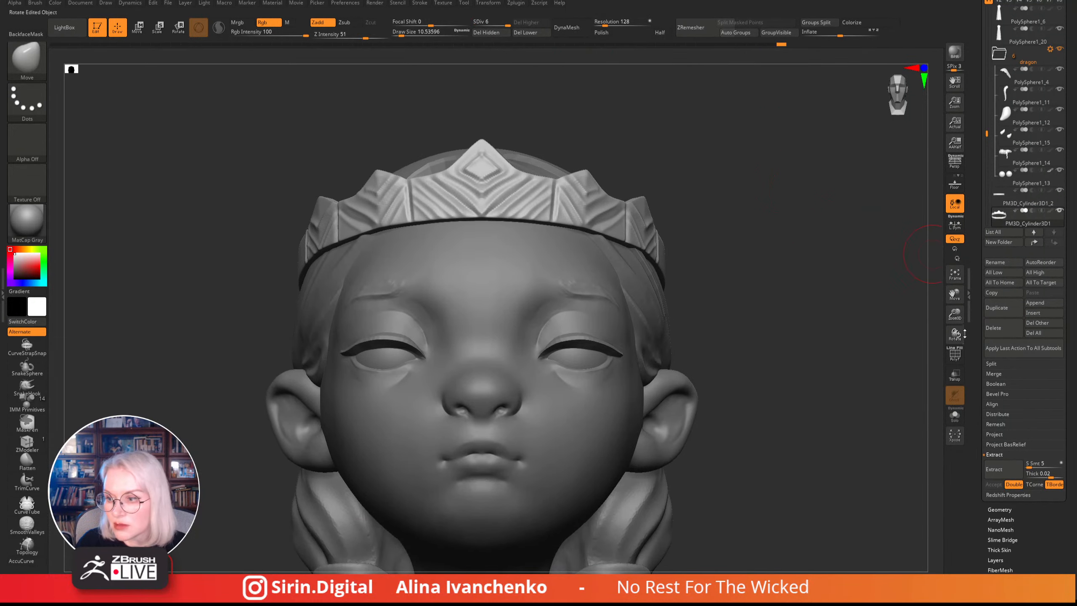
pyautogui.moveTo(955, 314); pyautogui.dragTo(903, 213)
pyautogui.keyDown('alt'); pyautogui.moveTo(600, 241); pyautogui.dragTo(667, 337); pyautogui.keyUp('alt')
pyautogui.moveTo(955, 314); pyautogui.dragTo(952, 414)
pyautogui.moveTo(799, 193); pyautogui.dragTo(649, 193)
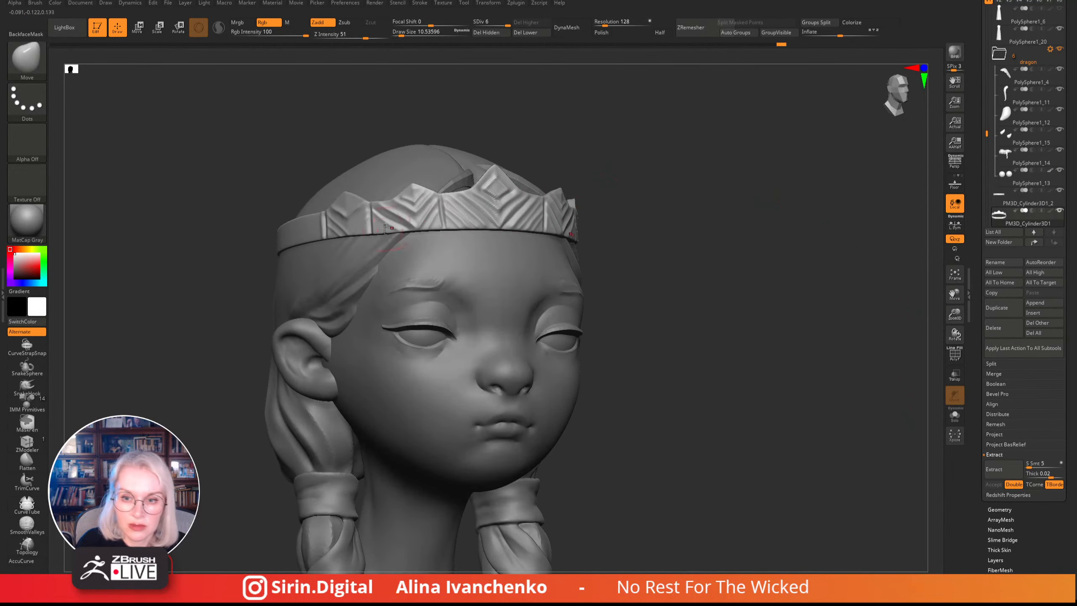
# - Switch to the DamStandard brush and carve along the engraved lines near the lower edge of the crown's side panels
pyautogui.press('b')
pyautogui.press('d')
pyautogui.press('s')
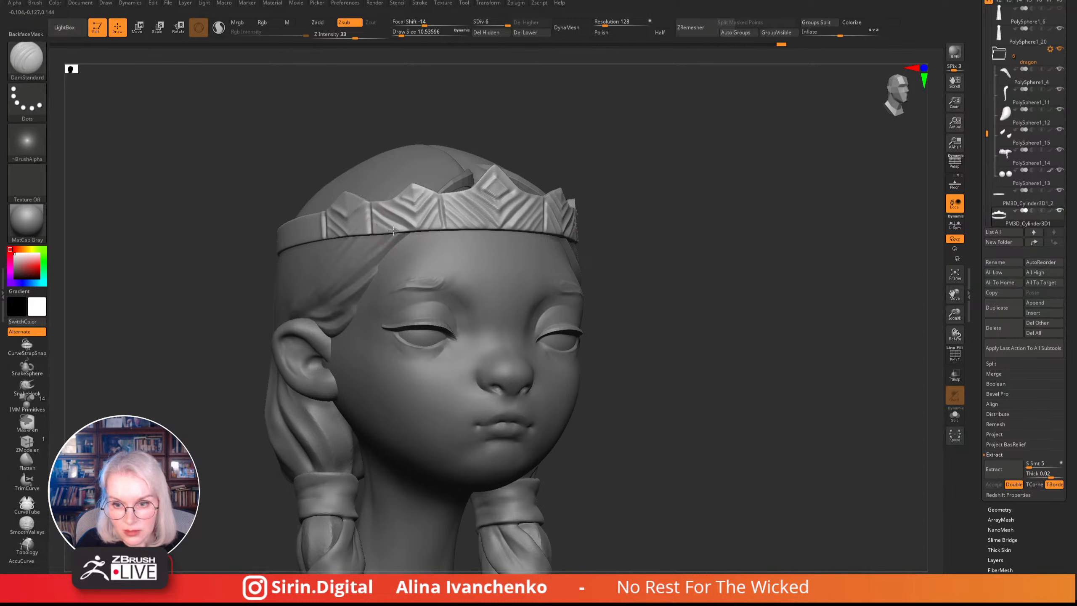
pyautogui.moveTo(394, 230); pyautogui.dragTo(370, 225)
pyautogui.moveTo(700, 183)
pyautogui.mouseDown()
pyautogui.moveTo(697, 165)
pyautogui.moveTo(642, 202)
pyautogui.moveTo(487, 232)
pyautogui.mouseUp()
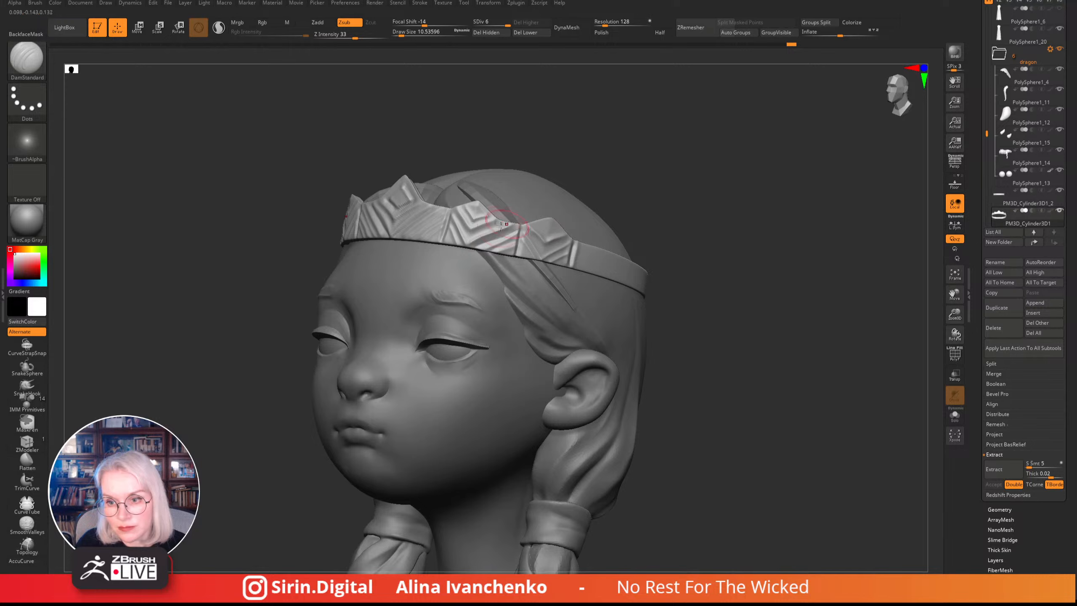
# - Undo the last carving strokes on the crown and reduce the DamStandard draw size to about 4.99
pyautogui.moveTo(611, 163)
pyautogui.mouseDown()
pyautogui.moveTo(635, 152)
pyautogui.moveTo(549, 221)
pyautogui.mouseUp()
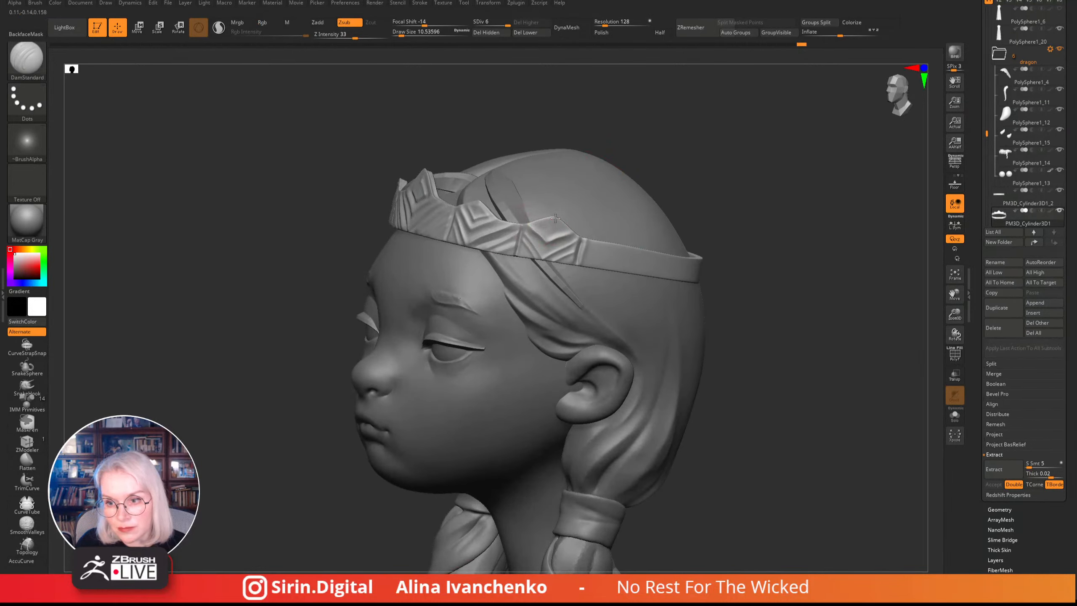
pyautogui.hotkey('ctrl', 'z')
pyautogui.click(398, 34)
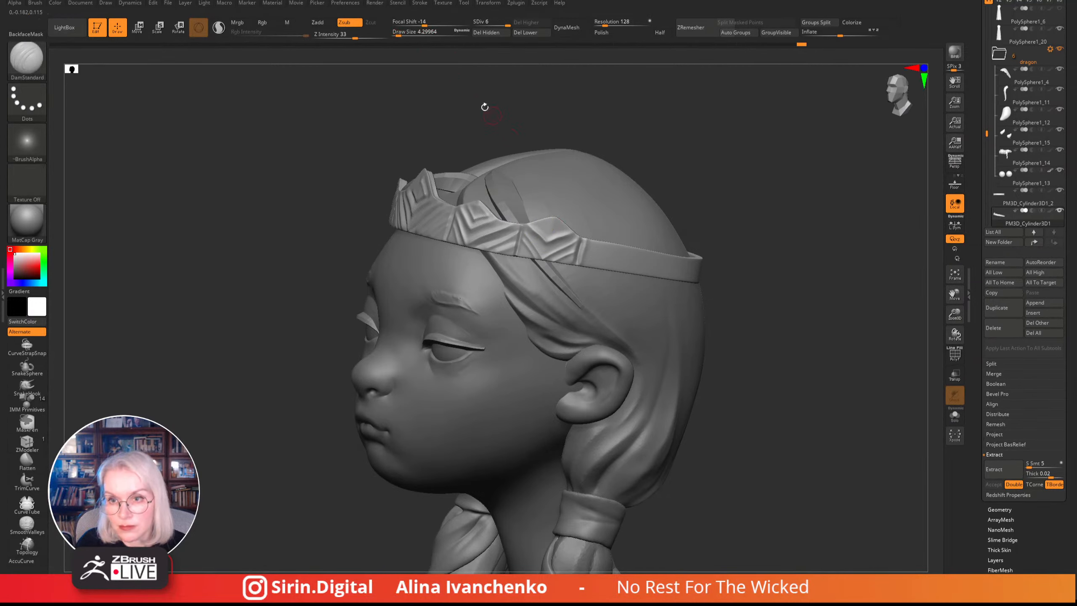
pyautogui.hotkey('ctrl', 'z')
pyautogui.click(400, 34)
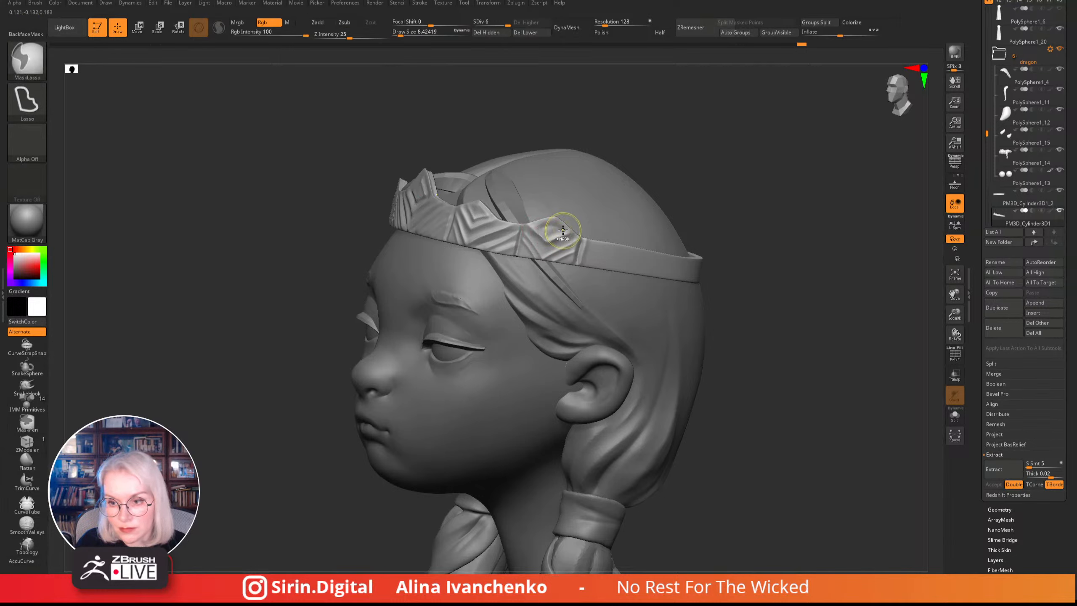
pyautogui.moveTo(451, 90)
pyautogui.mouseDown()
pyautogui.moveTo(608, 163)
pyautogui.moveTo(678, 234)
pyautogui.moveTo(692, 186)
pyautogui.moveTo(673, 232)
pyautogui.moveTo(669, 211)
pyautogui.moveTo(712, 223)
pyautogui.mouseUp()
pyautogui.keyDown('alt'); pyautogui.moveTo(664, 308); pyautogui.dragTo(682, 302); pyautogui.keyUp('alt')
pyautogui.click(399, 35)
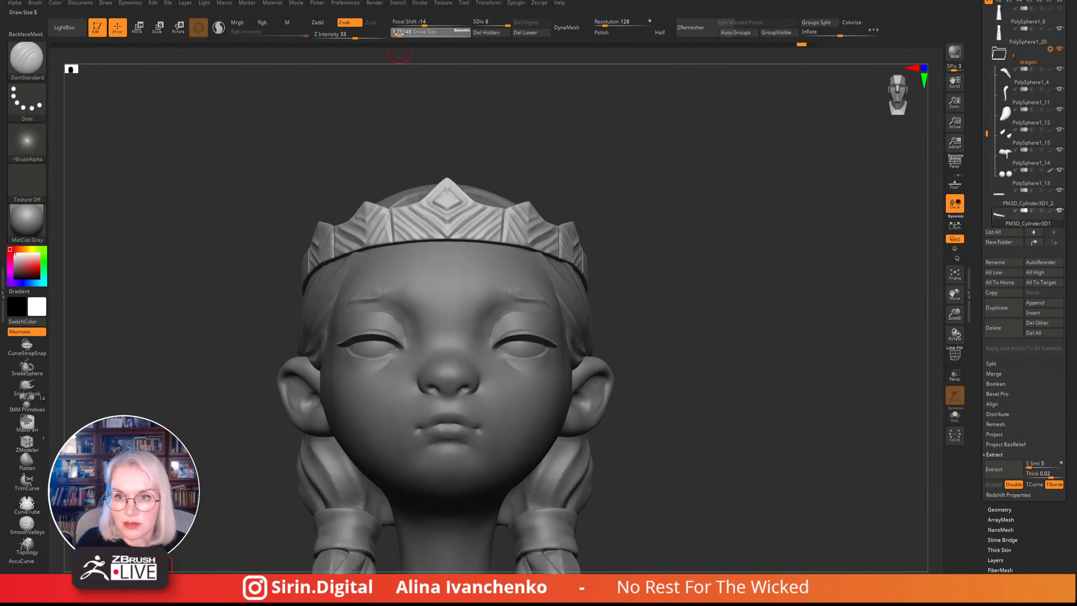
# - Carve the crown's side panels with DamStandard, working toward where the last point meets the plain band
pyautogui.keyDown('alt'); pyautogui.moveTo(402, 112); pyautogui.dragTo(455, 132); pyautogui.keyUp('alt')
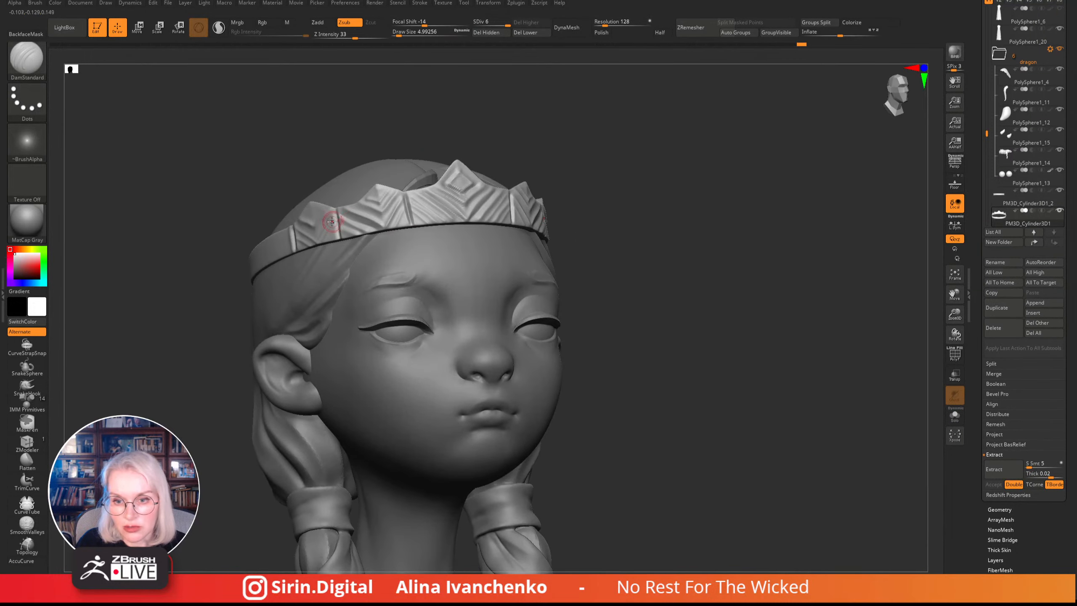
pyautogui.moveTo(356, 135); pyautogui.dragTo(405, 138)
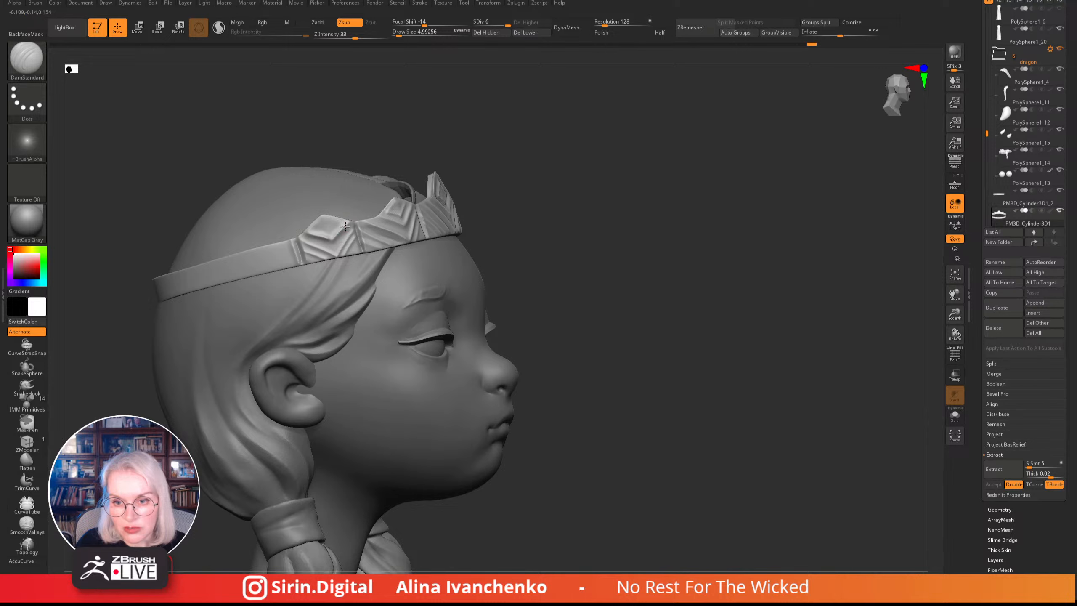
pyautogui.moveTo(502, 167); pyautogui.dragTo(598, 171)
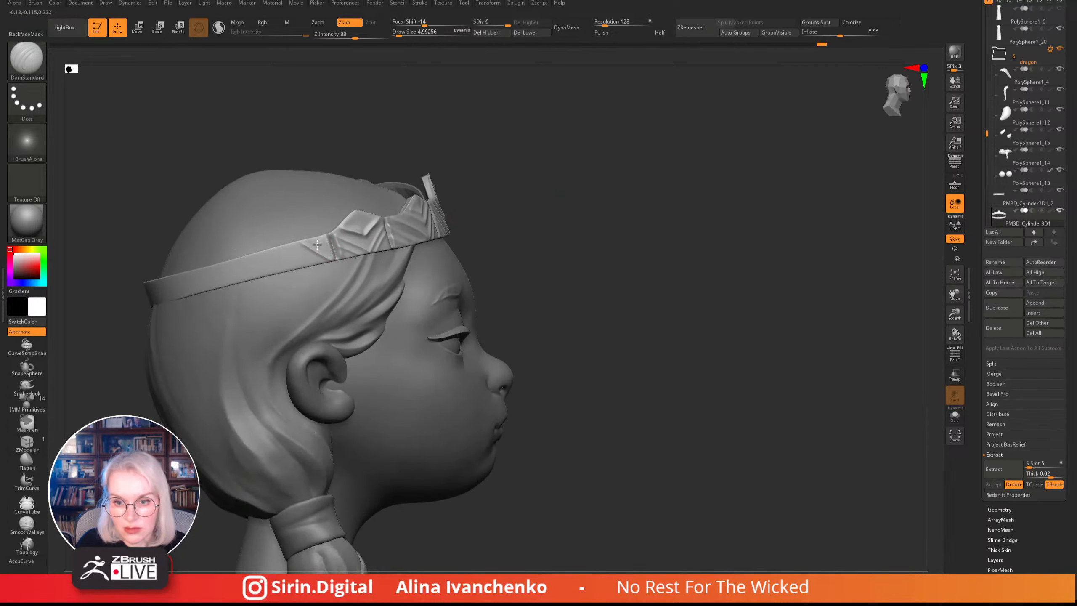
pyautogui.moveTo(277, 268); pyautogui.dragTo(298, 248)
pyautogui.moveTo(471, 195); pyautogui.dragTo(577, 164)
# - Apply the SkinShade4 material to the figurine and darken the current color to a medium gray
pyautogui.moveTo(949, 316); pyautogui.dragTo(928, 257)
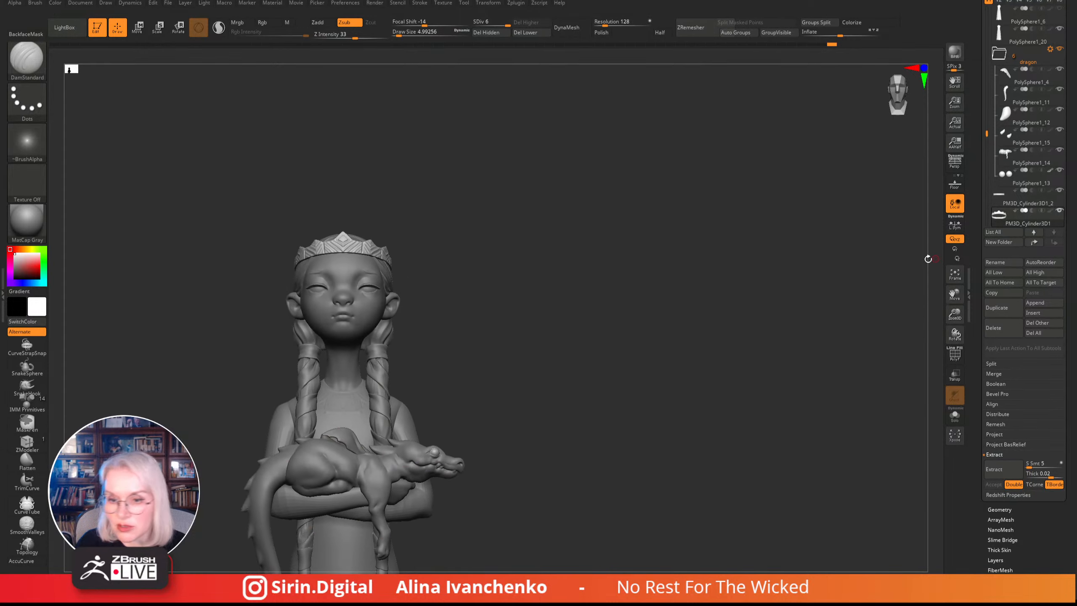
pyautogui.keyDown('alt'); pyautogui.moveTo(587, 251); pyautogui.dragTo(709, 203); pyautogui.keyUp('alt')
pyautogui.moveTo(614, 256)
pyautogui.keyDown('alt'); pyautogui.mouseDown()
pyautogui.moveTo(603, 212)
pyautogui.moveTo(611, 243)
pyautogui.mouseUp(); pyautogui.keyUp('alt')
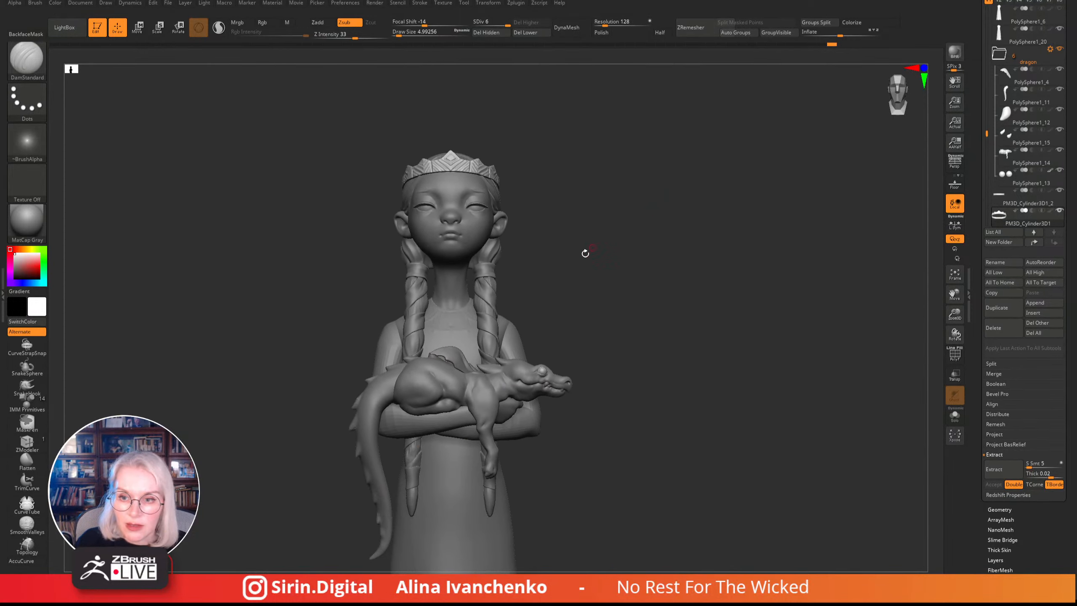
pyautogui.click(43, 220)
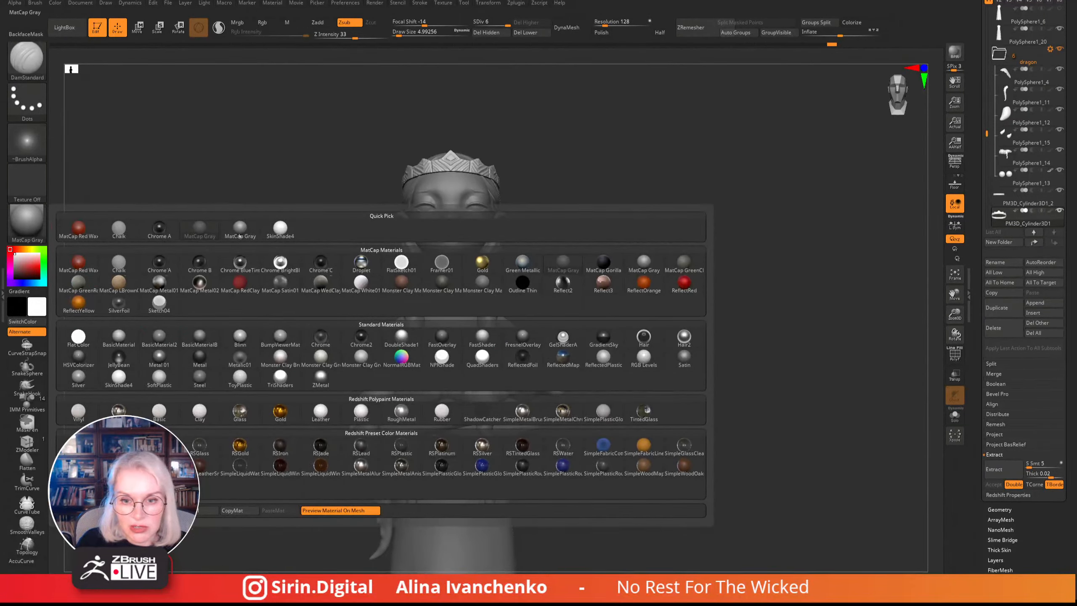
pyautogui.click(283, 230)
pyautogui.moveTo(21, 254); pyautogui.dragTo(15, 259)
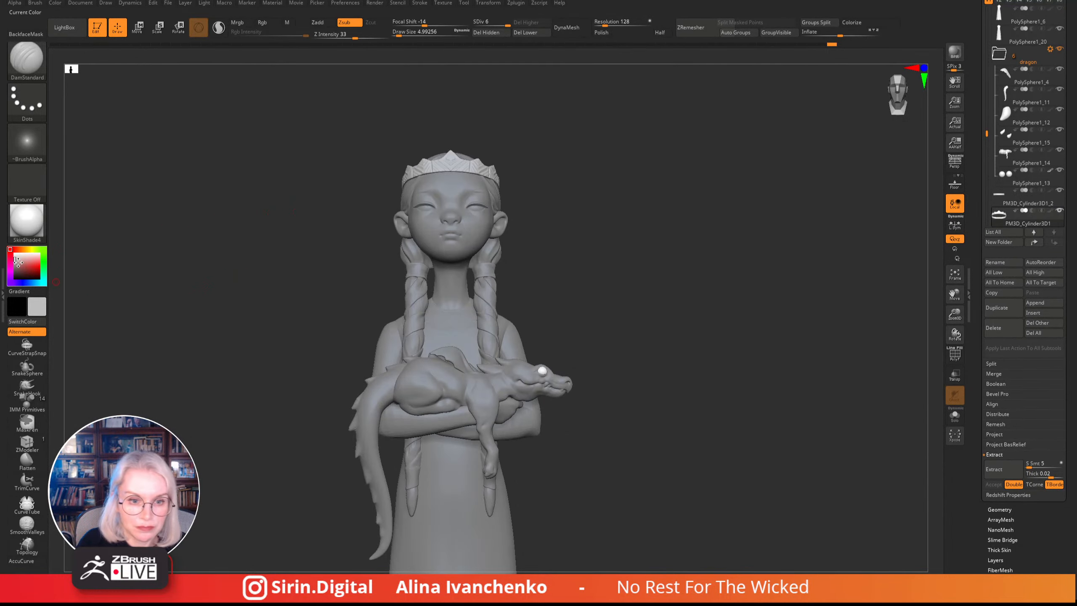
pyautogui.click(14, 263)
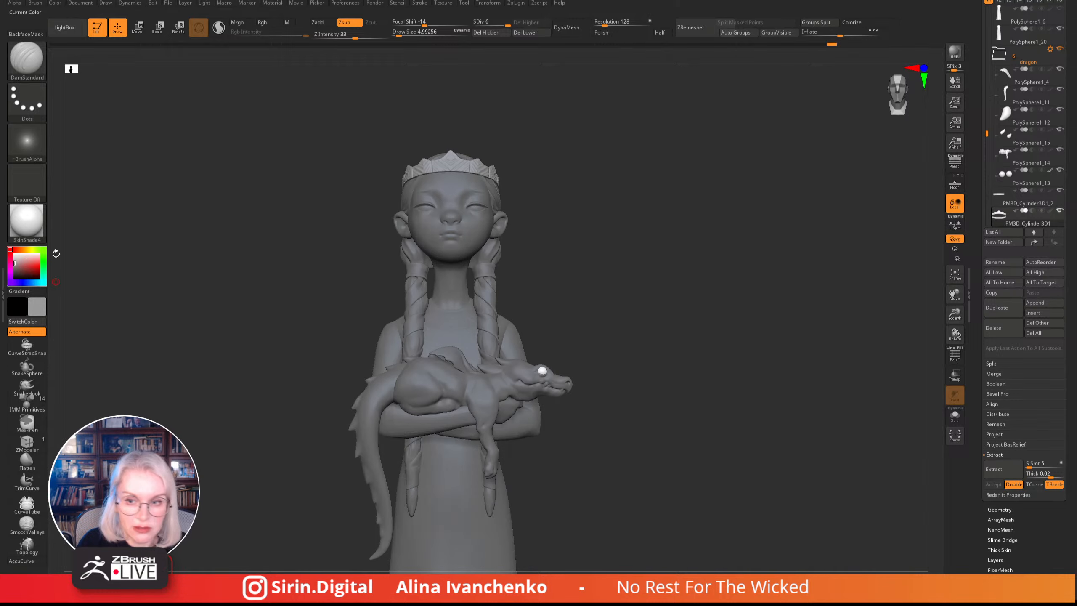
pyautogui.keyDown('alt'); pyautogui.moveTo(285, 276); pyautogui.dragTo(298, 250); pyautogui.keyUp('alt')
pyautogui.keyDown('alt'); pyautogui.moveTo(755, 280); pyautogui.dragTo(758, 296); pyautogui.keyUp('alt')
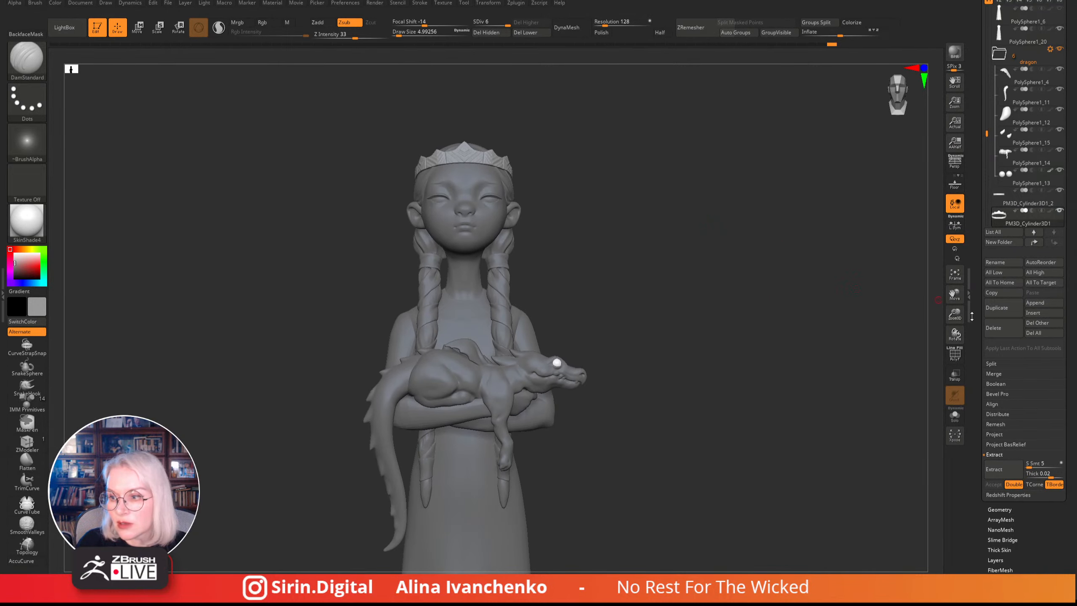
# - Review the whole figurine from the front at several distances and make the dress the active subtool
pyautogui.moveTo(955, 314); pyautogui.dragTo(870, 307)
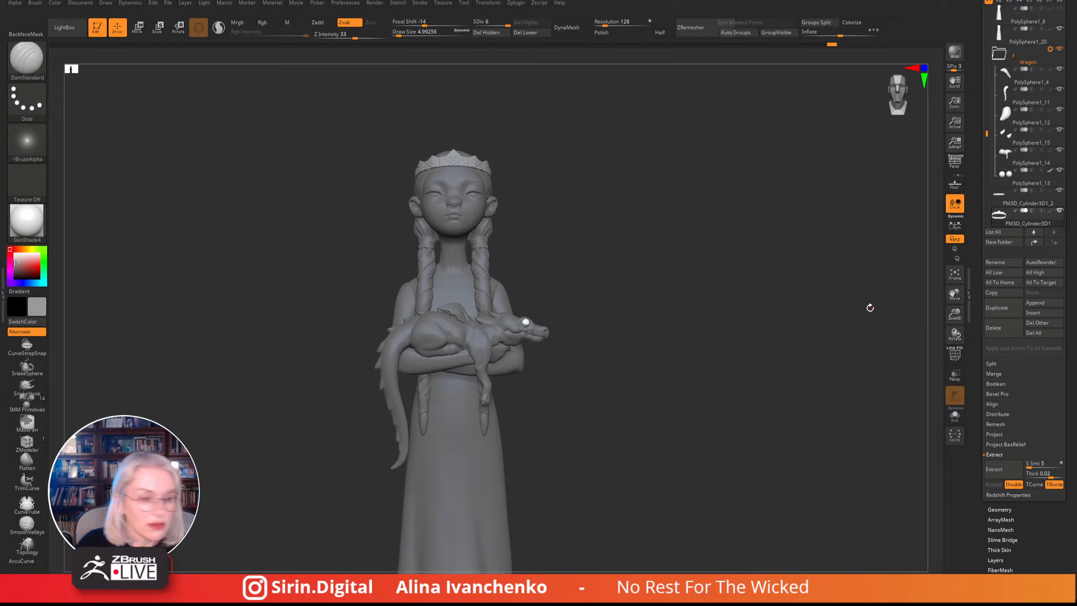
pyautogui.moveTo(669, 235)
pyautogui.mouseDown()
pyautogui.moveTo(644, 260)
pyautogui.moveTo(630, 322)
pyautogui.moveTo(599, 310)
pyautogui.mouseUp()
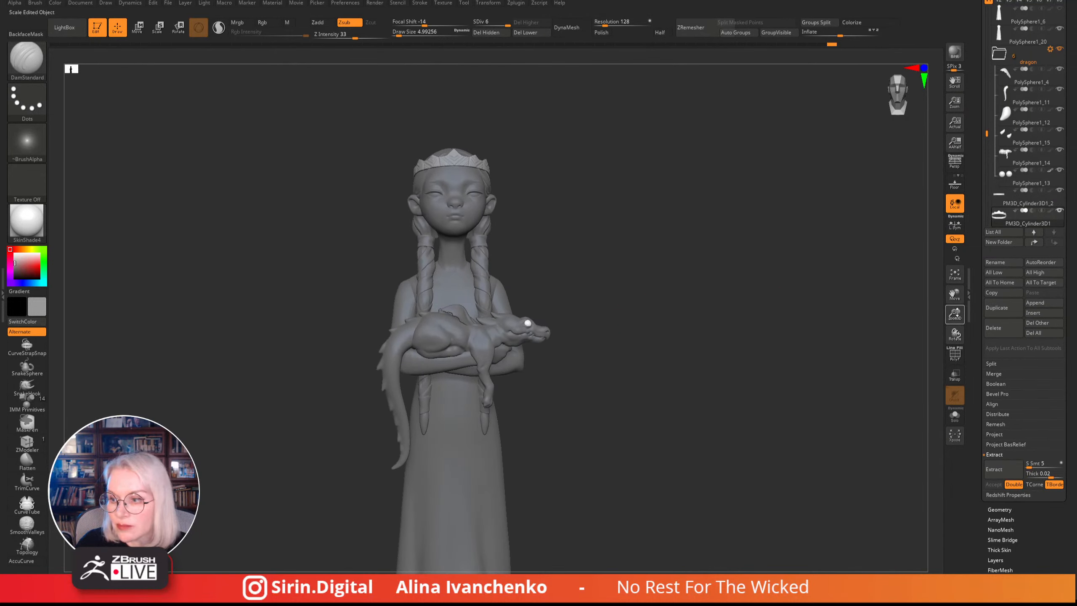
pyautogui.moveTo(955, 314); pyautogui.dragTo(955, 319)
pyautogui.moveTo(632, 190)
pyautogui.mouseDown()
pyautogui.moveTo(603, 211)
pyautogui.moveTo(590, 243)
pyautogui.moveTo(601, 272)
pyautogui.moveTo(622, 276)
pyautogui.moveTo(593, 282)
pyautogui.moveTo(604, 287)
pyautogui.moveTo(593, 265)
pyautogui.mouseUp()
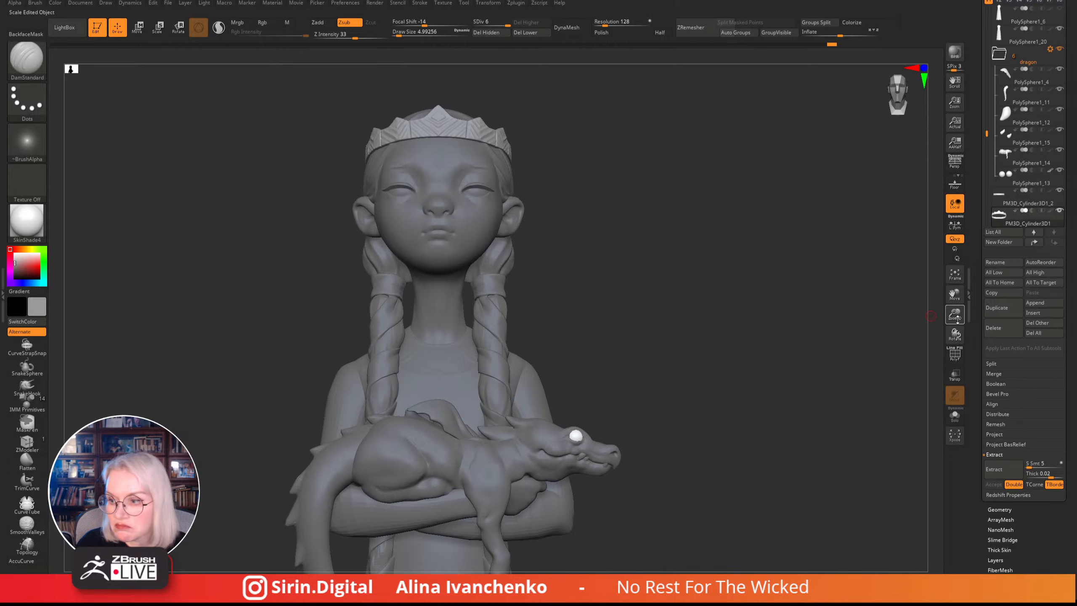
pyautogui.moveTo(954, 315); pyautogui.dragTo(926, 293)
pyautogui.keyDown('alt'); pyautogui.click(410, 270); pyautogui.keyUp('alt')
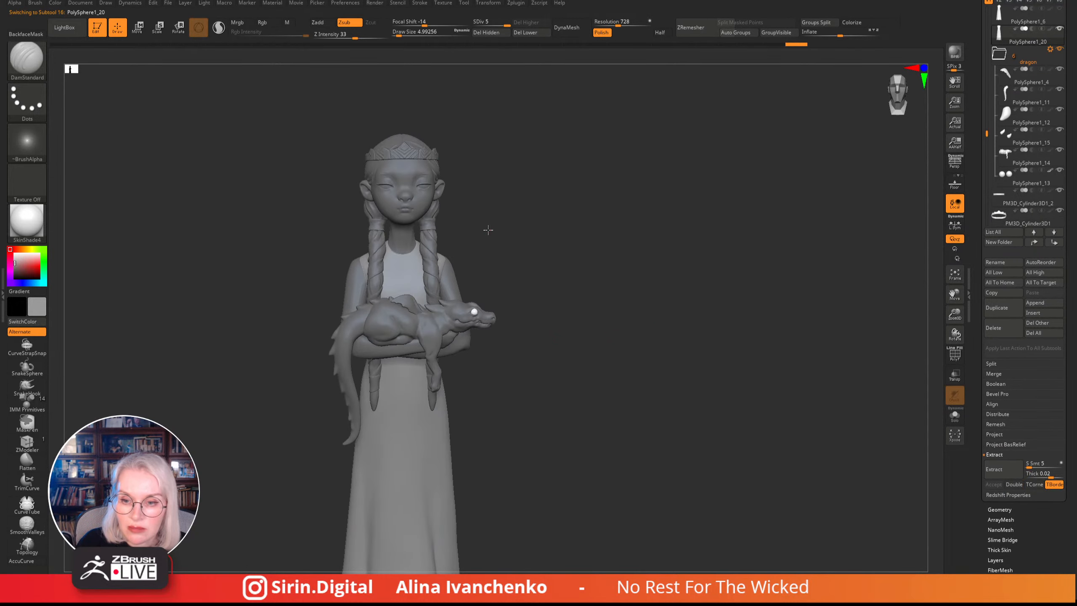
# - Check the dress's mesh density with the polyframe display and subdivide the dress to level 6
pyautogui.keyDown('alt'); pyautogui.moveTo(504, 228); pyautogui.dragTo(521, 247); pyautogui.keyUp('alt')
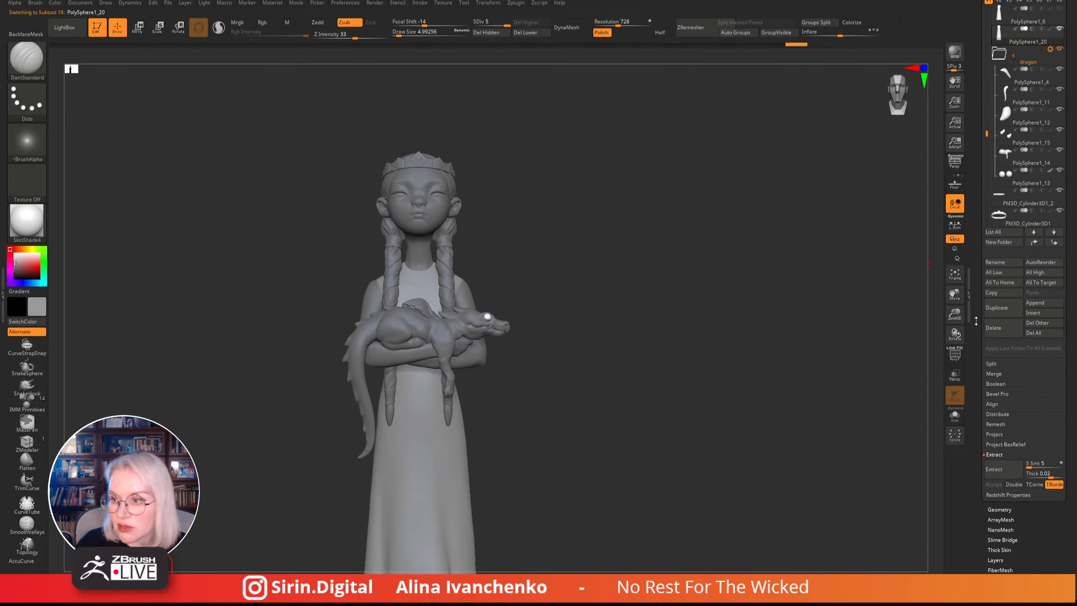
pyautogui.moveTo(955, 314); pyautogui.dragTo(929, 350)
pyautogui.keyDown('alt'); pyautogui.moveTo(573, 286); pyautogui.dragTo(581, 229); pyautogui.keyUp('alt')
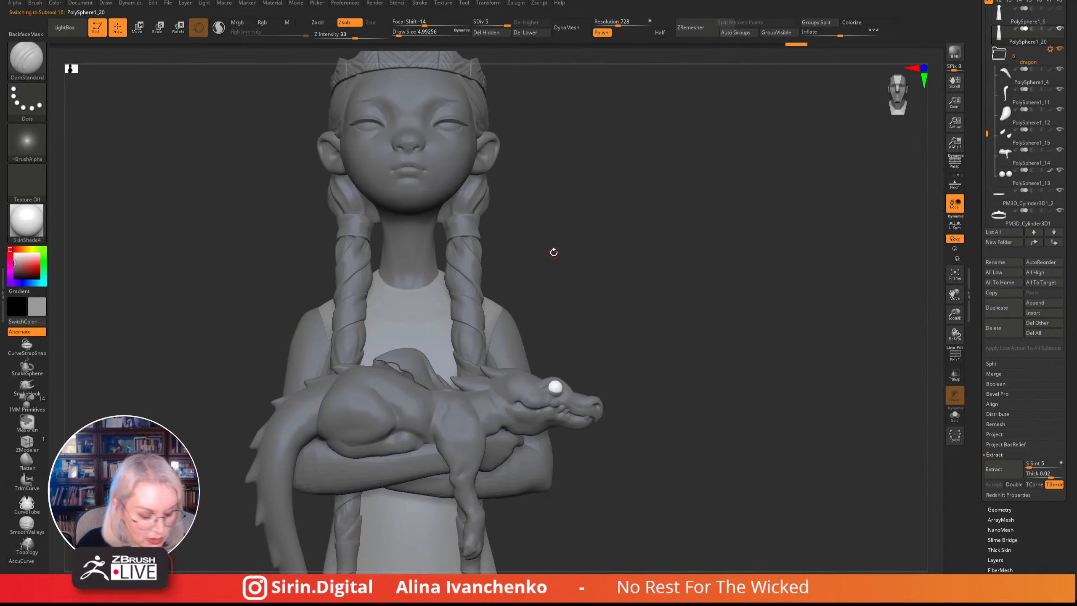
pyautogui.moveTo(554, 252); pyautogui.dragTo(587, 249)
pyautogui.click(959, 354)
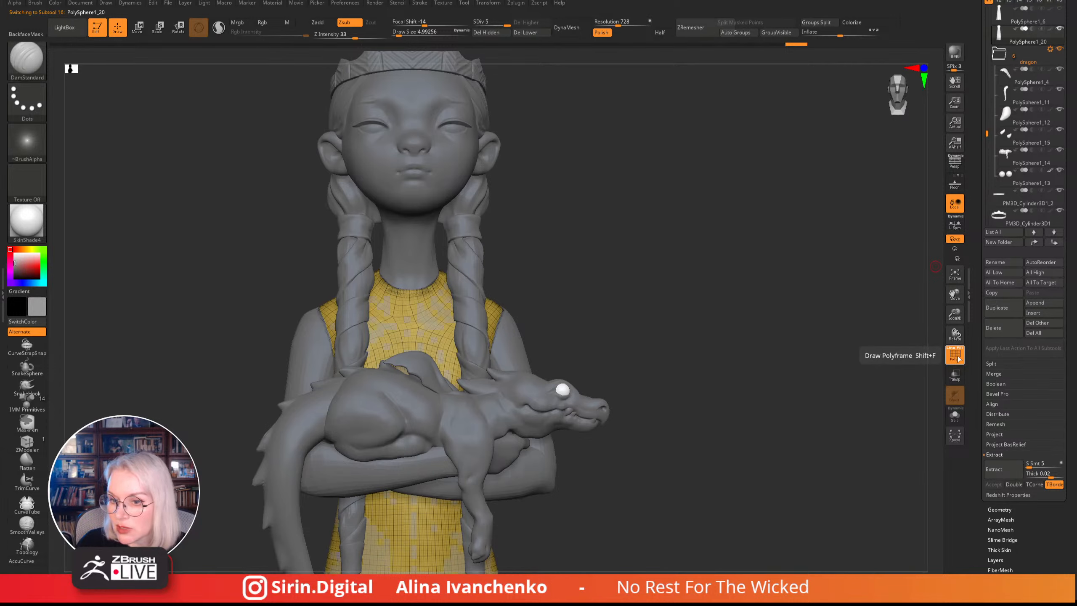
pyautogui.click(957, 354)
pyautogui.moveTo(958, 315); pyautogui.dragTo(958, 339)
pyautogui.keyDown('alt'); pyautogui.moveTo(653, 215); pyautogui.dragTo(681, 133); pyautogui.keyUp('alt')
pyautogui.moveTo(606, 168)
pyautogui.mouseDown()
pyautogui.moveTo(570, 140)
pyautogui.moveTo(593, 193)
pyautogui.mouseUp()
pyautogui.moveTo(637, 151); pyautogui.dragTo(612, 166)
pyautogui.hotkey('ctrl', 'd')
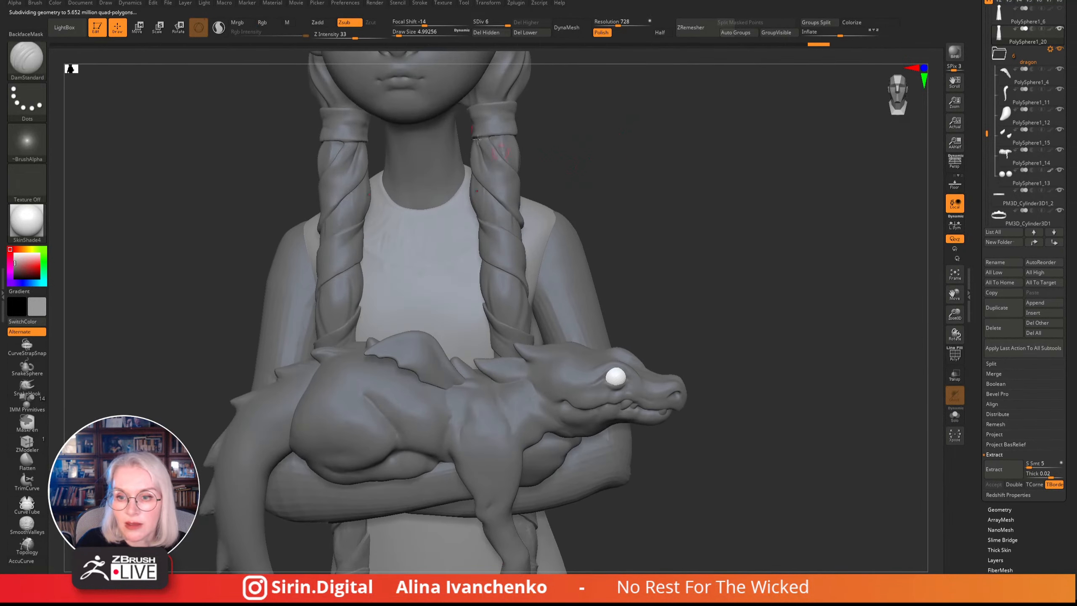
# - Isolate the dress and sharpen the collar's scalloped outer rim with DamStandard at draw size 9.44708
pyautogui.click(400, 35)
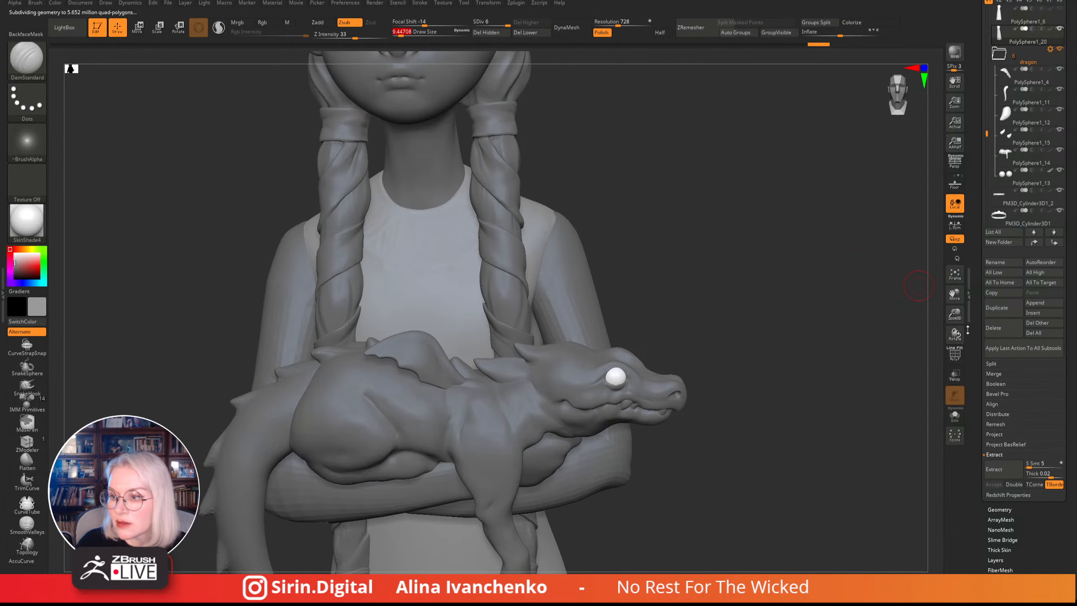
pyautogui.click(954, 414)
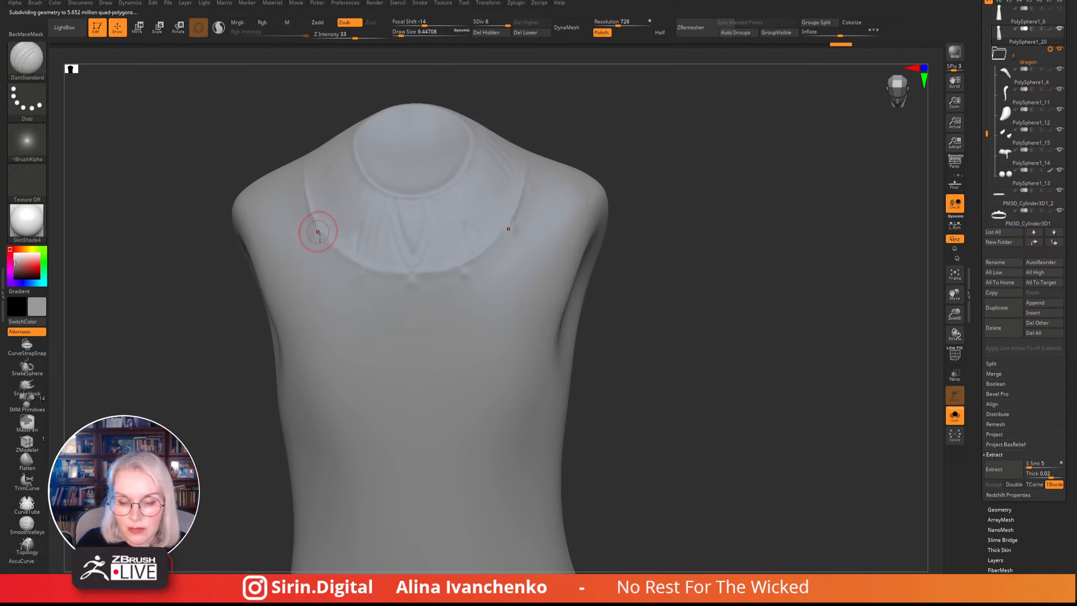
pyautogui.moveTo(312, 237)
pyautogui.mouseDown()
pyautogui.moveTo(319, 230)
pyautogui.moveTo(363, 273)
pyautogui.moveTo(414, 281)
pyautogui.mouseUp()
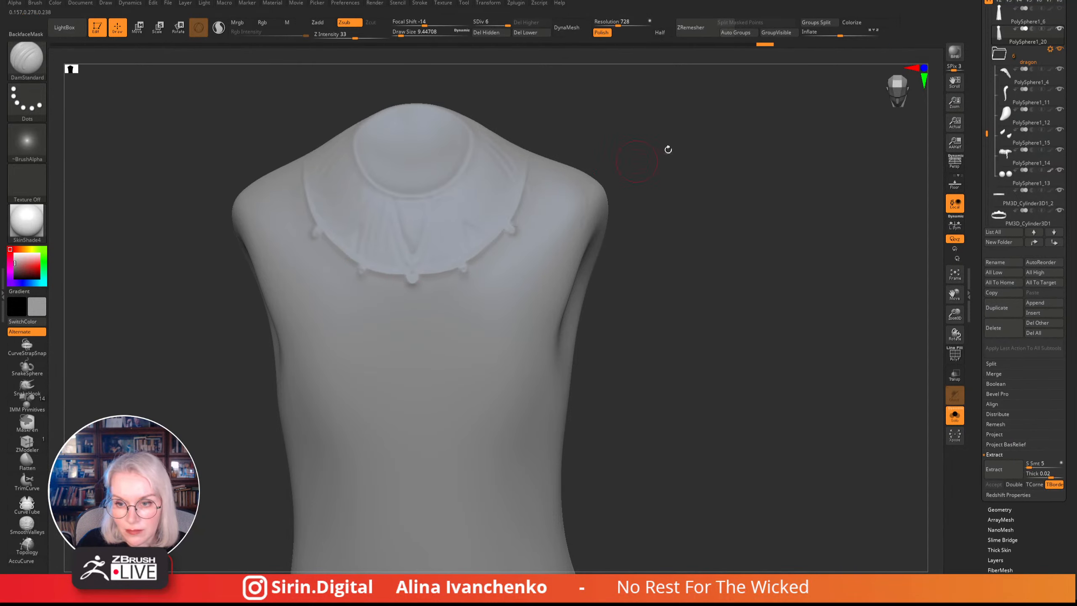
pyautogui.moveTo(665, 149)
pyautogui.mouseDown()
pyautogui.moveTo(704, 205)
pyautogui.moveTo(680, 200)
pyautogui.moveTo(692, 261)
pyautogui.moveTo(614, 221)
pyautogui.mouseUp()
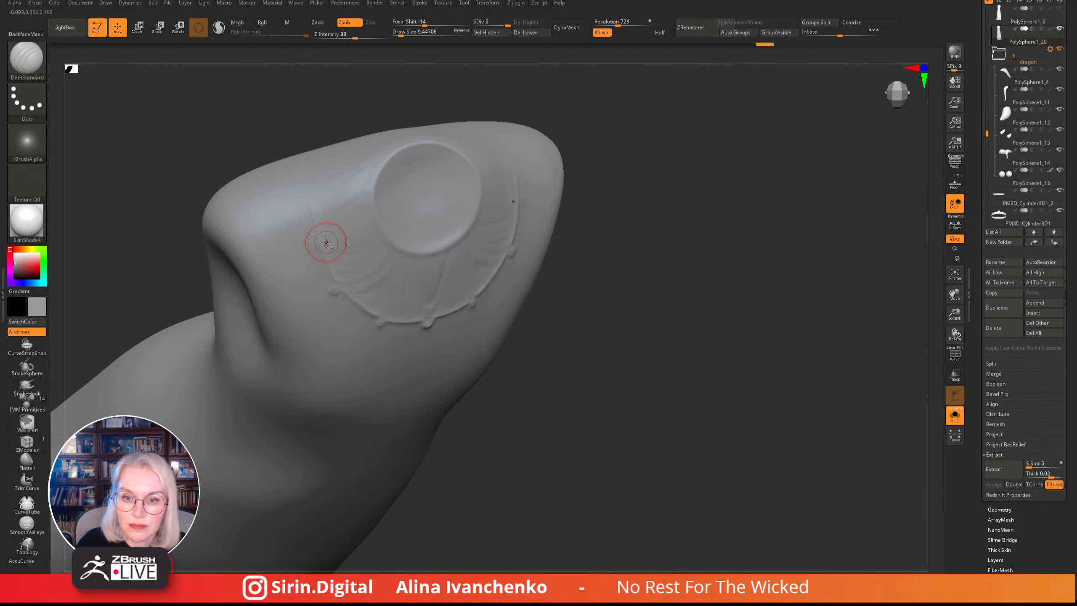
# - Carve the collar's rim toward the shoulder and deepen the V-shaped fold at its front center
pyautogui.moveTo(313, 242); pyautogui.dragTo(318, 244)
pyautogui.moveTo(640, 204)
pyautogui.mouseDown()
pyautogui.moveTo(649, 197)
pyautogui.moveTo(636, 174)
pyautogui.moveTo(740, 145)
pyautogui.moveTo(724, 125)
pyautogui.mouseUp()
pyautogui.moveTo(676, 185); pyautogui.dragTo(606, 214)
pyautogui.moveTo(413, 263)
pyautogui.mouseDown()
pyautogui.moveTo(423, 297)
pyautogui.moveTo(412, 262)
pyautogui.mouseUp()
pyautogui.moveTo(423, 310); pyautogui.dragTo(430, 322)
pyautogui.moveTo(653, 191)
pyautogui.mouseDown()
pyautogui.moveTo(683, 163)
pyautogui.moveTo(649, 191)
pyautogui.mouseUp()
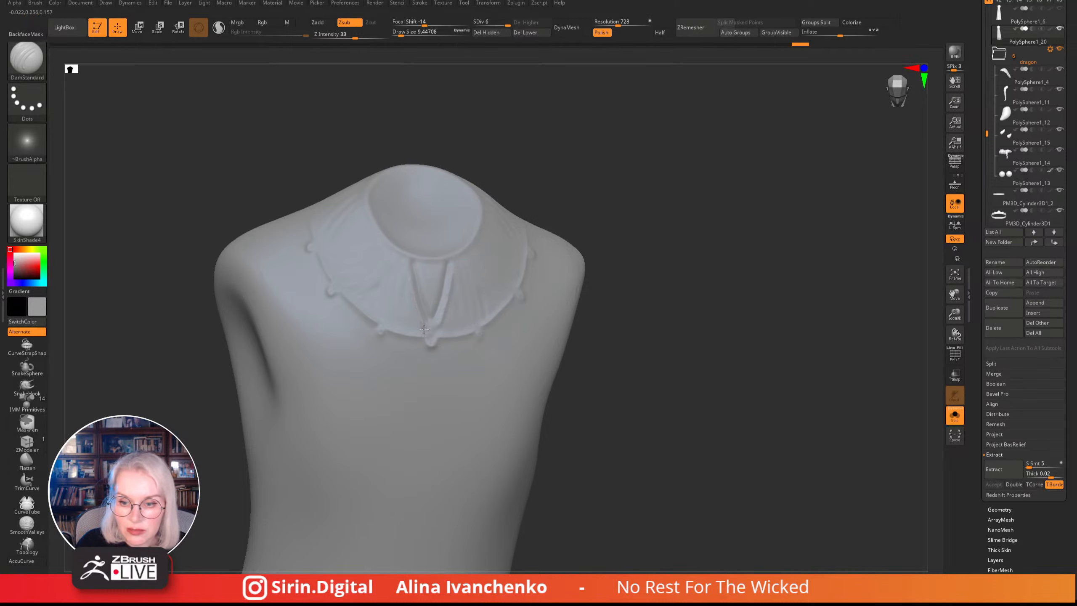
# - Carve the radiating pleats across the front and sides of the collar, from the neckline to the rim
pyautogui.moveTo(400, 266)
pyautogui.mouseDown()
pyautogui.moveTo(391, 329)
pyautogui.moveTo(383, 304)
pyautogui.moveTo(382, 327)
pyautogui.mouseUp()
pyautogui.moveTo(653, 191); pyautogui.dragTo(683, 178)
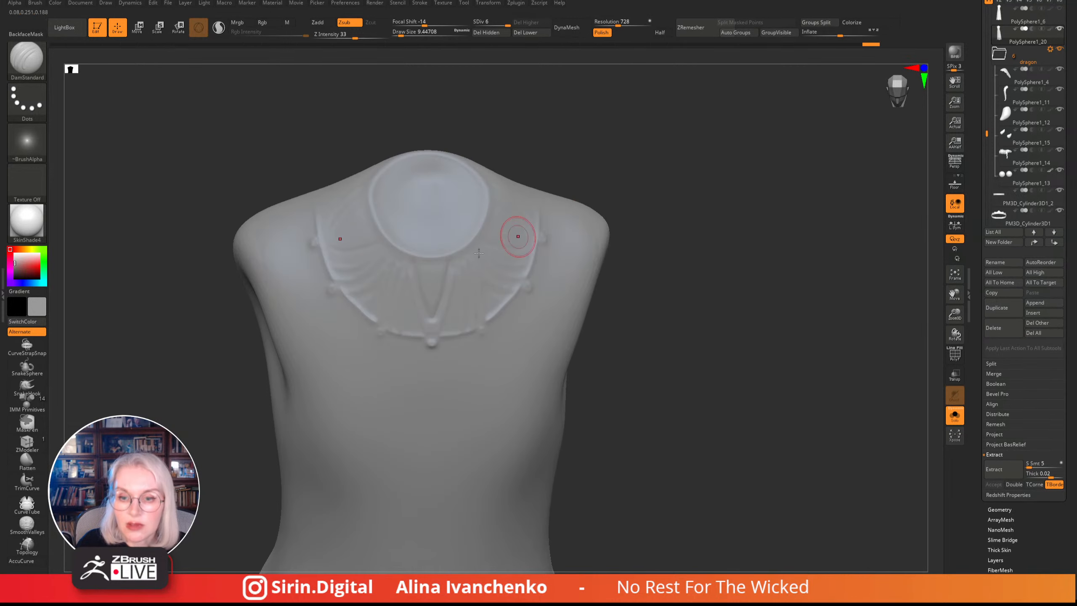
pyautogui.moveTo(387, 266)
pyautogui.mouseDown()
pyautogui.moveTo(344, 285)
pyautogui.moveTo(360, 253)
pyautogui.moveTo(330, 245)
pyautogui.moveTo(373, 246)
pyautogui.mouseUp()
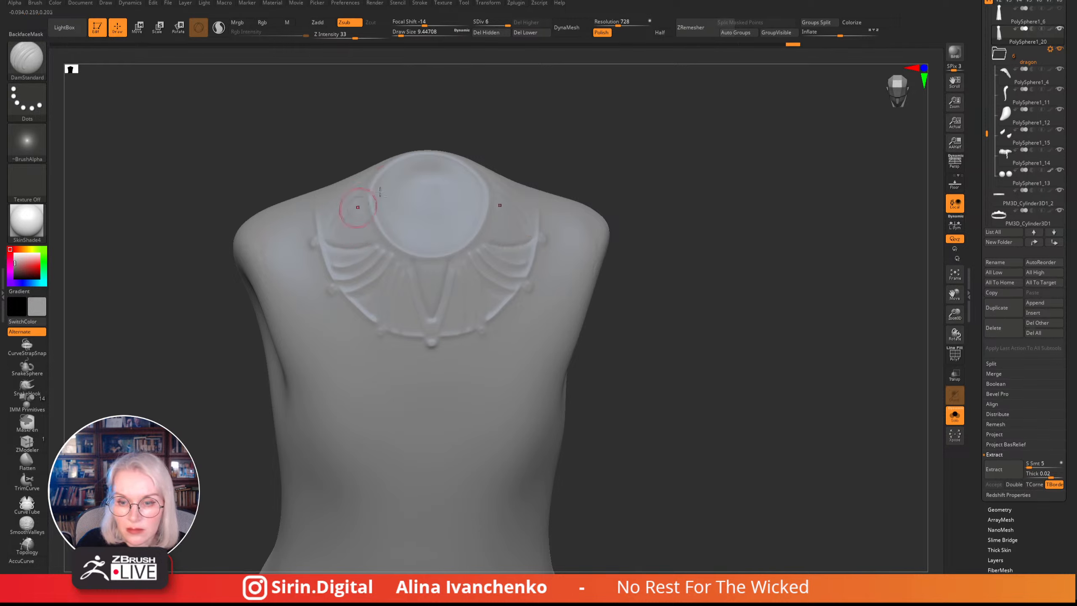
pyautogui.moveTo(382, 142)
pyautogui.mouseDown()
pyautogui.moveTo(550, 113)
pyautogui.moveTo(535, 104)
pyautogui.mouseUp()
pyautogui.moveTo(327, 243); pyautogui.dragTo(327, 237)
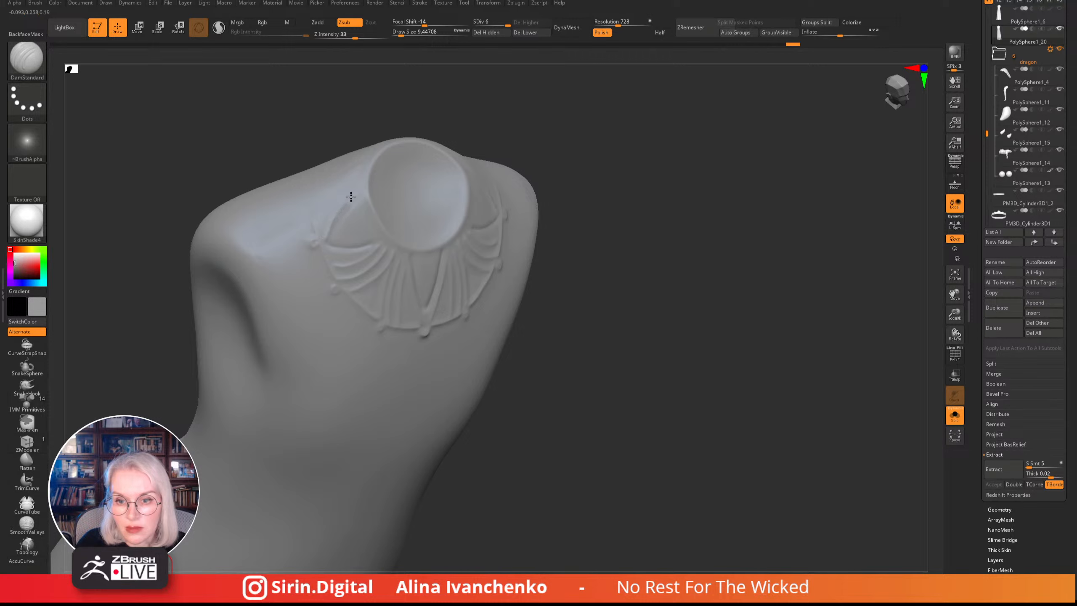
# - Rework the collar's uppermost side pleats near the shoulder, undoing an unwanted stroke and carving it again
pyautogui.moveTo(351, 197); pyautogui.dragTo(352, 195)
pyautogui.moveTo(635, 175)
pyautogui.mouseDown()
pyautogui.moveTo(637, 185)
pyautogui.moveTo(629, 149)
pyautogui.mouseUp()
pyautogui.press('ctrl')
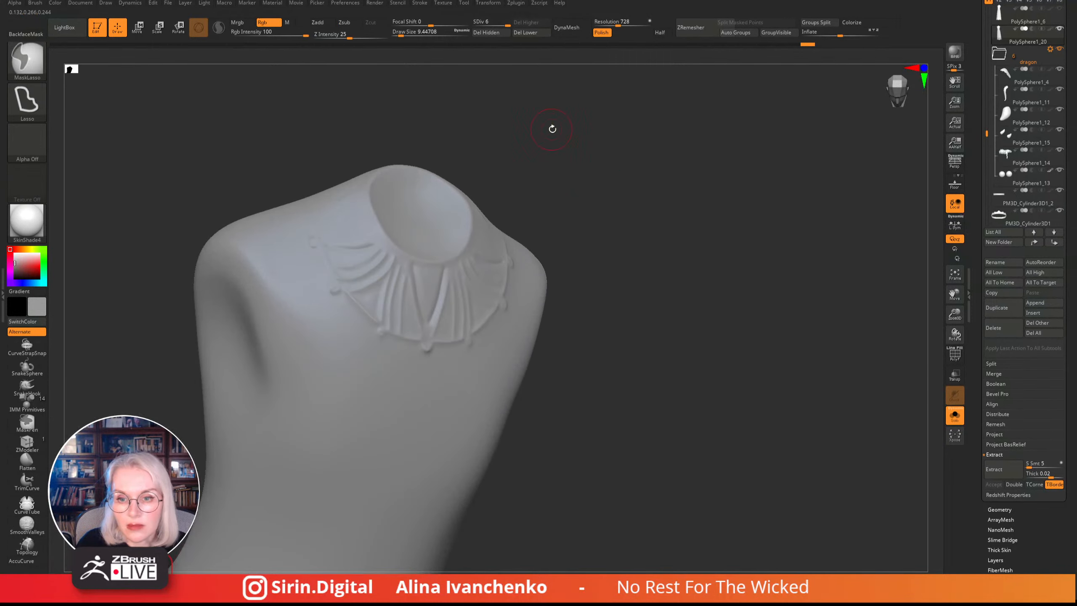
pyautogui.moveTo(552, 129)
pyautogui.mouseDown()
pyautogui.moveTo(530, 128)
pyautogui.moveTo(546, 133)
pyautogui.mouseUp()
pyautogui.hotkey('ctrl', 'z')
pyautogui.moveTo(321, 237); pyautogui.dragTo(376, 234)
pyautogui.moveTo(623, 141); pyautogui.dragTo(602, 149)
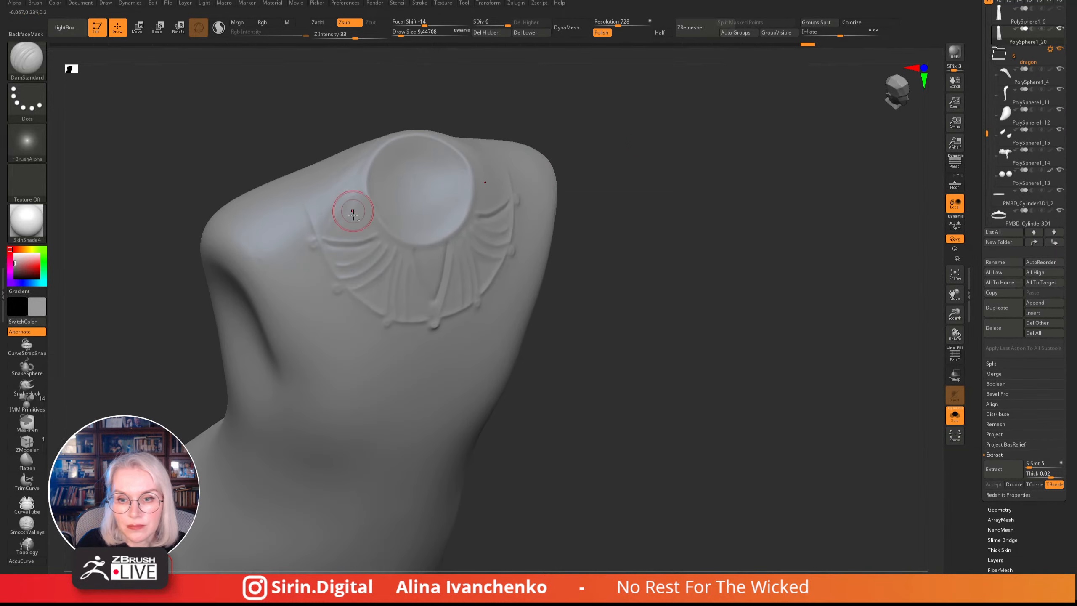
pyautogui.moveTo(345, 203); pyautogui.dragTo(364, 183)
# - Show all subtools again and review the figurine from full length in to the head and collar
pyautogui.keyDown('shift'); pyautogui.moveTo(610, 152); pyautogui.dragTo(646, 161); pyautogui.keyUp('shift')
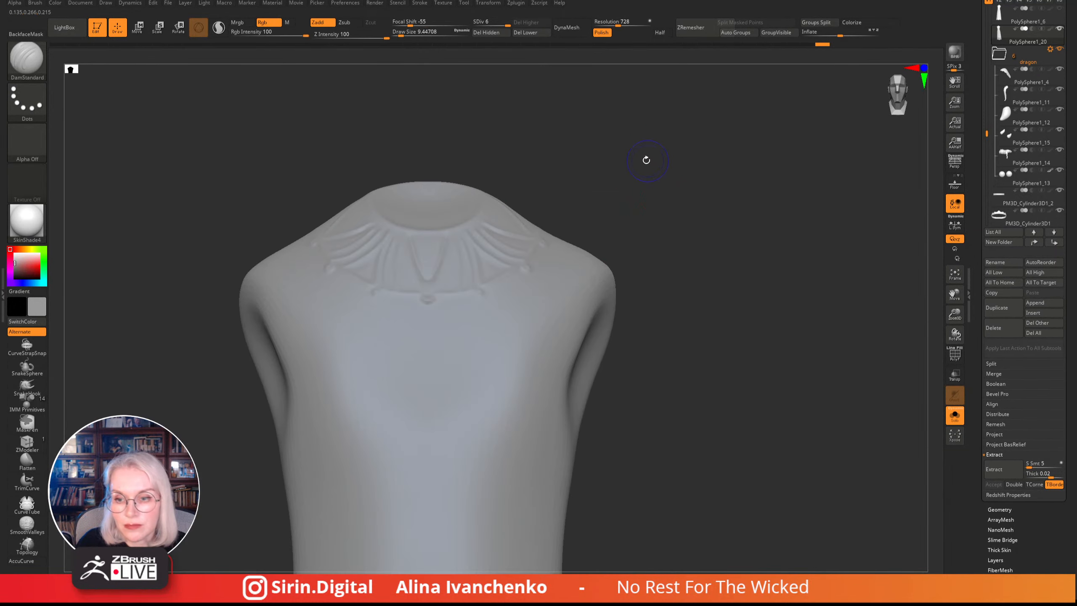
pyautogui.moveTo(792, 255); pyautogui.dragTo(828, 269)
pyautogui.click(954, 414)
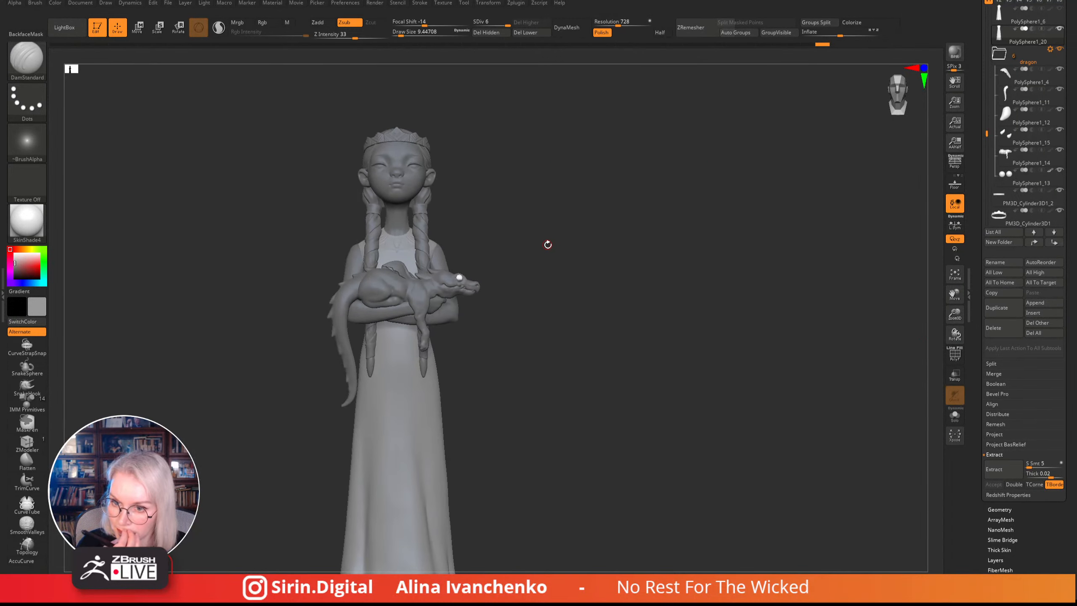
pyautogui.moveTo(547, 244); pyautogui.dragTo(599, 322)
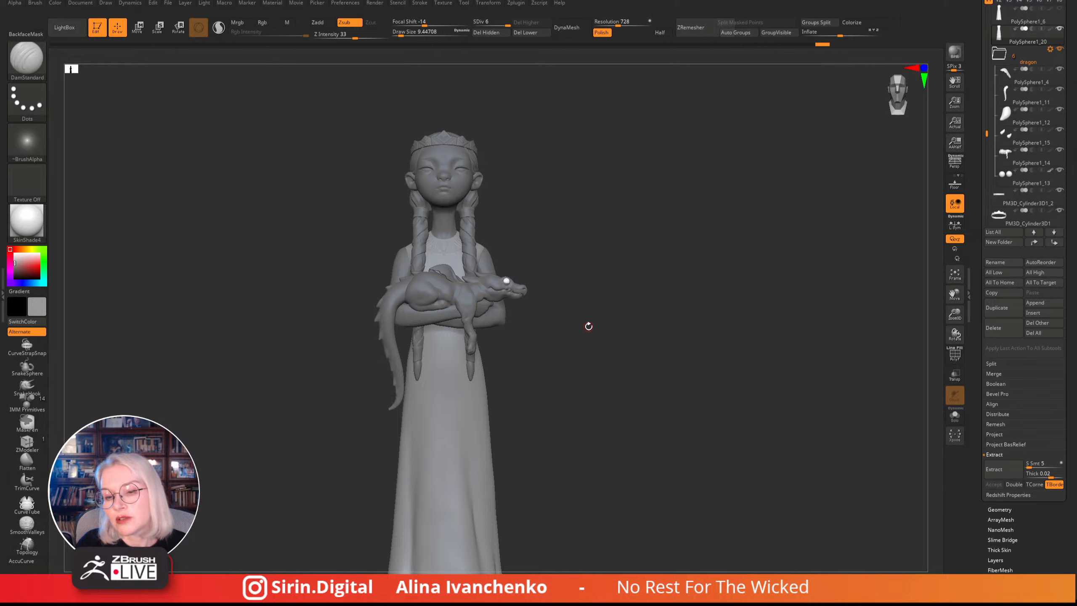
pyautogui.moveTo(588, 326)
pyautogui.mouseDown()
pyautogui.moveTo(599, 298)
pyautogui.moveTo(557, 325)
pyautogui.mouseUp()
pyautogui.moveTo(958, 312); pyautogui.dragTo(935, 356)
pyautogui.keyDown('alt'); pyautogui.moveTo(683, 187); pyautogui.dragTo(650, 285); pyautogui.keyUp('alt')
pyautogui.moveTo(562, 252)
pyautogui.mouseDown()
pyautogui.moveTo(654, 289)
pyautogui.moveTo(654, 313)
pyautogui.moveTo(616, 265)
pyautogui.moveTo(608, 303)
pyautogui.mouseUp()
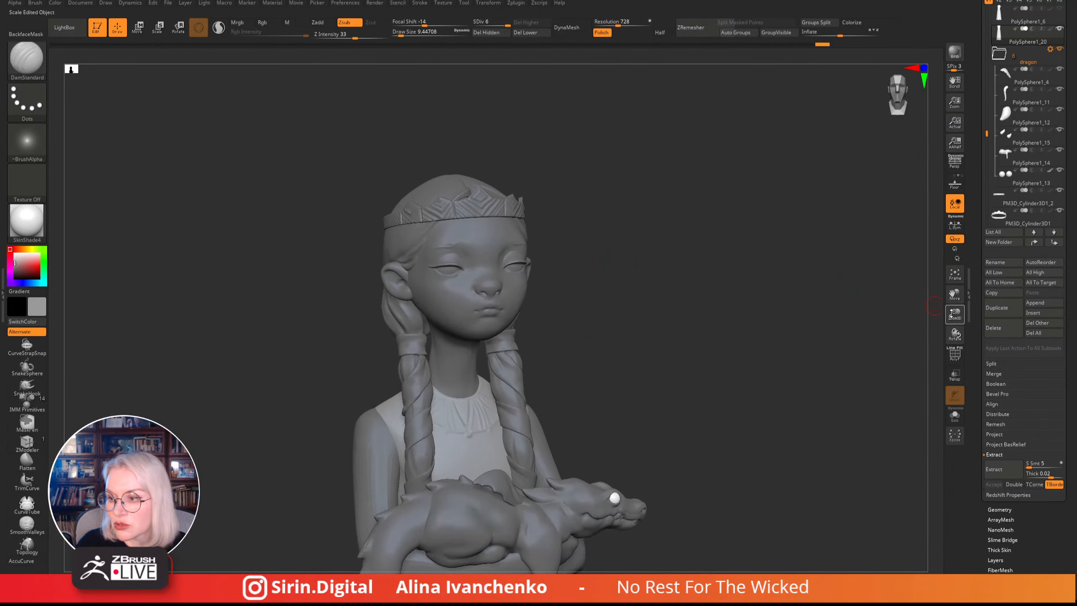
pyautogui.moveTo(954, 314); pyautogui.dragTo(916, 365)
pyautogui.keyDown('alt'); pyautogui.moveTo(762, 208); pyautogui.dragTo(698, 313); pyautogui.keyUp('alt')
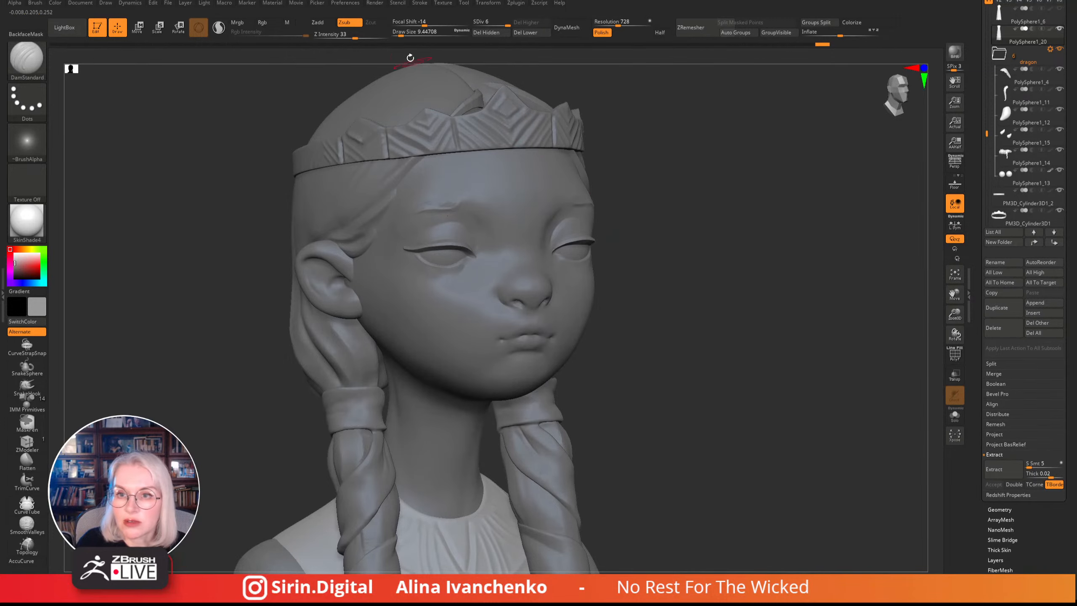
# - Make the hair the active subtool and carve the strands behind the ear with DamStandard at draw size 9.44708
pyautogui.moveTo(401, 34); pyautogui.dragTo(398, 35)
pyautogui.moveTo(730, 243)
pyautogui.keyDown('alt'); pyautogui.mouseDown()
pyautogui.moveTo(708, 247)
pyautogui.moveTo(719, 260)
pyautogui.mouseUp(); pyautogui.keyUp('alt')
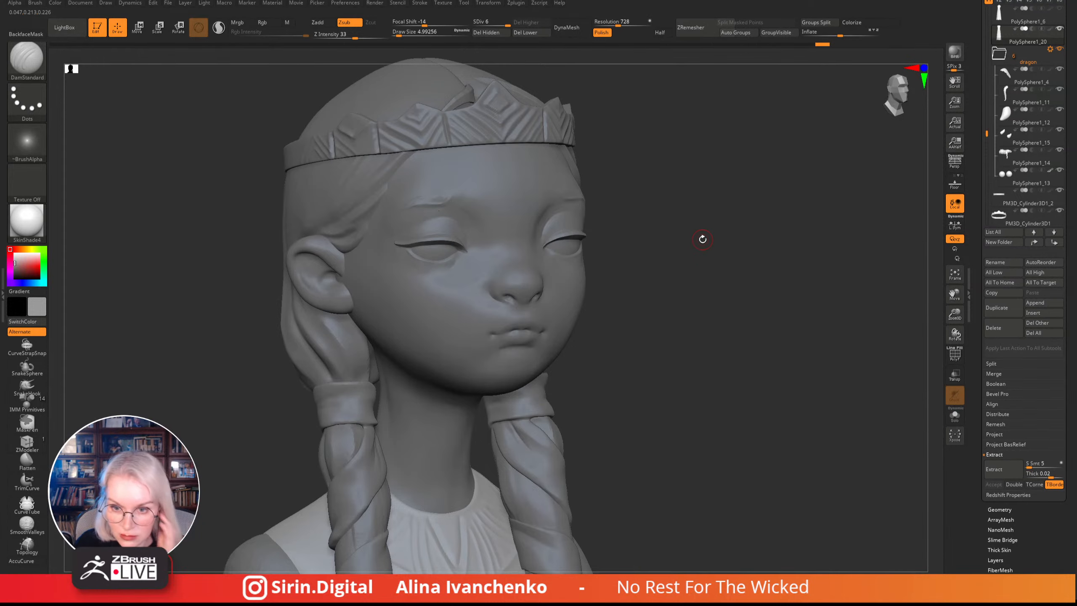
pyautogui.moveTo(703, 240)
pyautogui.mouseDown()
pyautogui.moveTo(717, 236)
pyautogui.moveTo(699, 241)
pyautogui.mouseUp()
pyautogui.keyDown('alt'); pyautogui.click(372, 224); pyautogui.keyUp('alt')
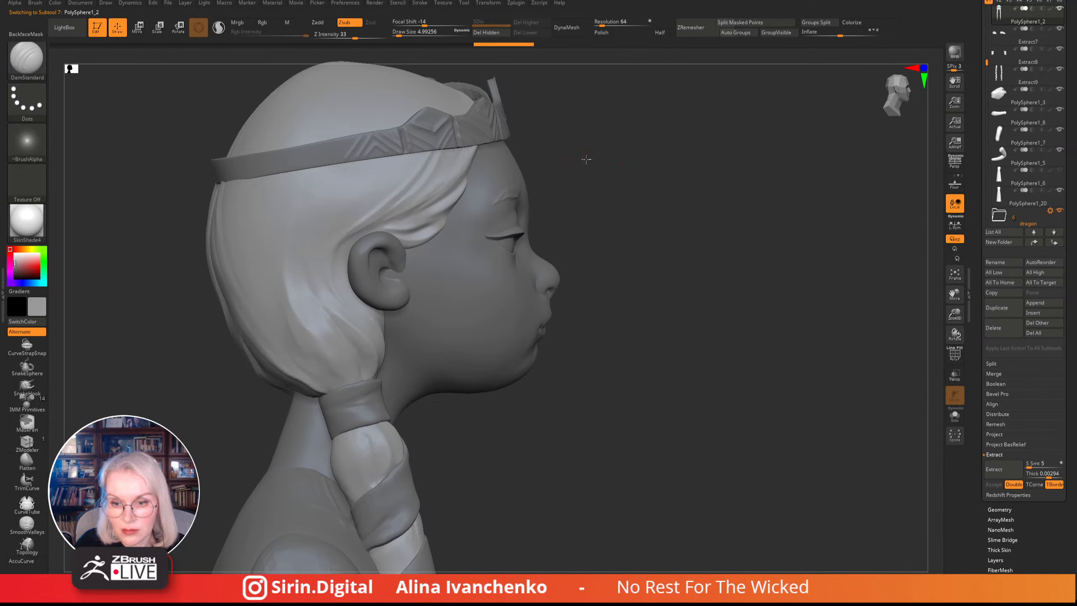
pyautogui.moveTo(584, 161); pyautogui.dragTo(569, 160)
pyautogui.click(397, 34)
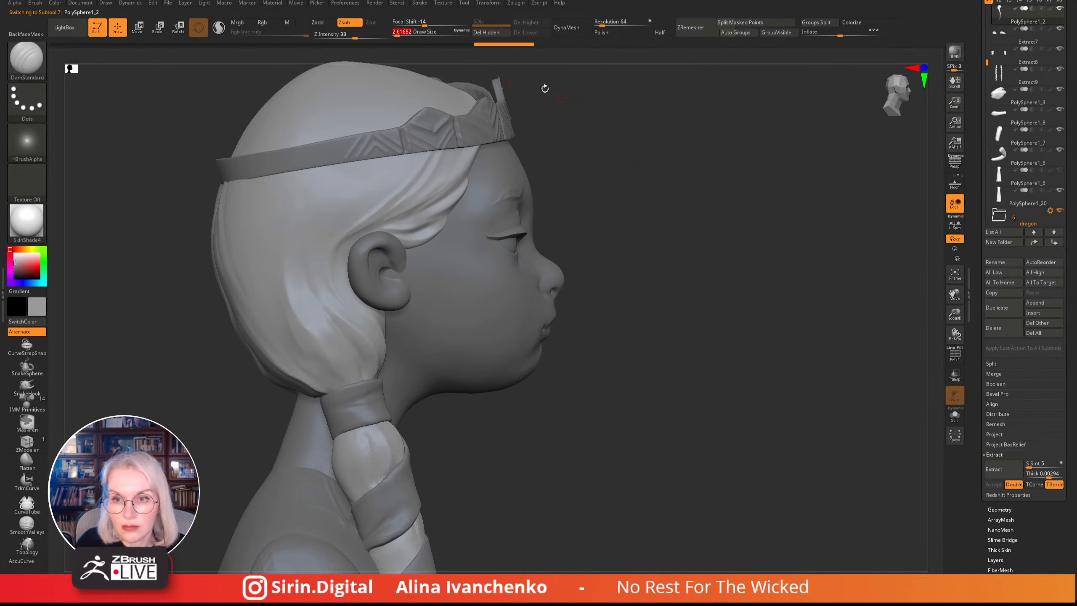
pyautogui.click(400, 34)
pyautogui.moveTo(567, 125); pyautogui.dragTo(566, 132)
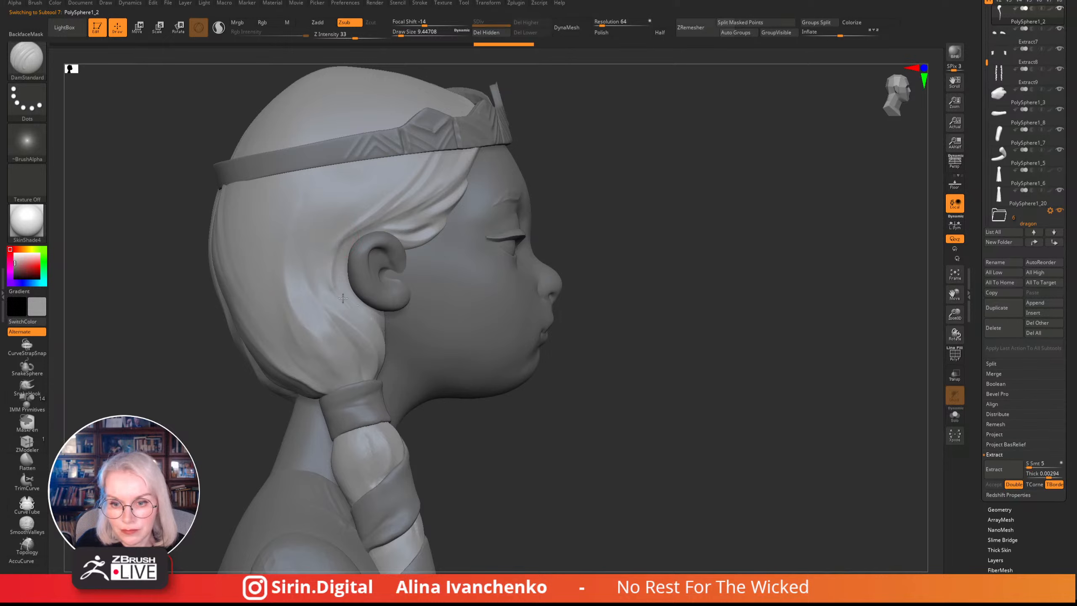
pyautogui.press('ctrl')
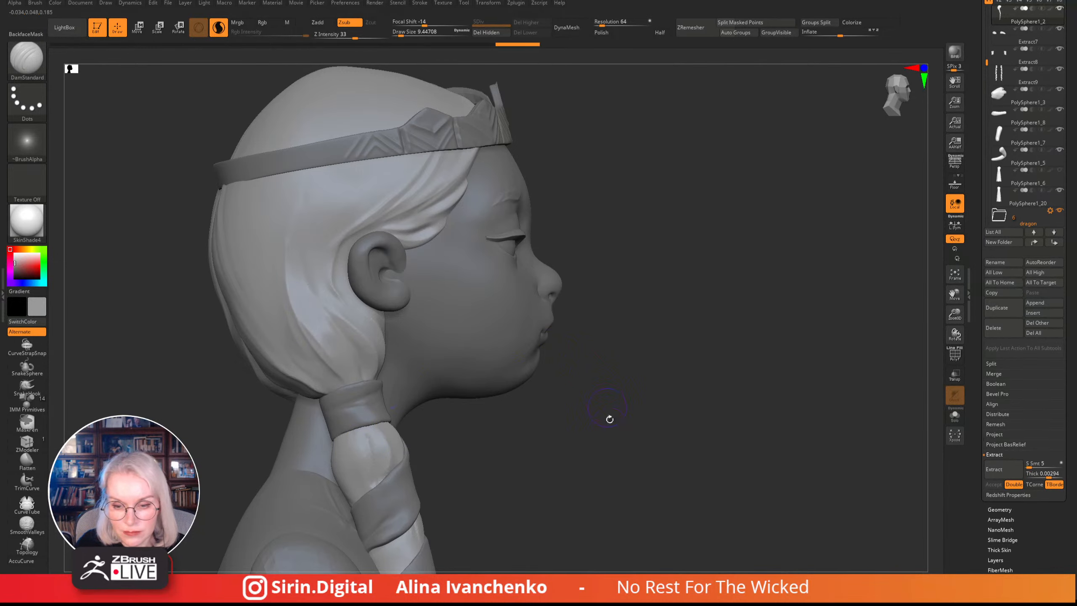
# - Make the head the active subtool and carve the eyebrows with fine DamStandard strokes at draw size 3.11177
pyautogui.moveTo(608, 418)
pyautogui.mouseDown()
pyautogui.moveTo(584, 447)
pyautogui.moveTo(592, 411)
pyautogui.moveTo(663, 295)
pyautogui.moveTo(617, 296)
pyautogui.moveTo(661, 284)
pyautogui.moveTo(654, 318)
pyautogui.moveTo(654, 286)
pyautogui.moveTo(587, 225)
pyautogui.moveTo(594, 166)
pyautogui.moveTo(495, 169)
pyautogui.mouseUp()
pyautogui.keyDown('alt'); pyautogui.click(495, 168); pyautogui.keyUp('alt')
pyautogui.moveTo(623, 161)
pyautogui.mouseDown()
pyautogui.moveTo(634, 156)
pyautogui.moveTo(630, 129)
pyautogui.moveTo(690, 224)
pyautogui.moveTo(686, 197)
pyautogui.moveTo(702, 259)
pyautogui.moveTo(447, 183)
pyautogui.moveTo(717, 212)
pyautogui.mouseUp()
pyautogui.keyDown('alt'); pyautogui.click(471, 182); pyautogui.keyUp('alt')
pyautogui.moveTo(955, 314); pyautogui.dragTo(910, 287)
pyautogui.moveTo(748, 190); pyautogui.dragTo(714, 157)
pyautogui.moveTo(414, 38); pyautogui.dragTo(398, 35)
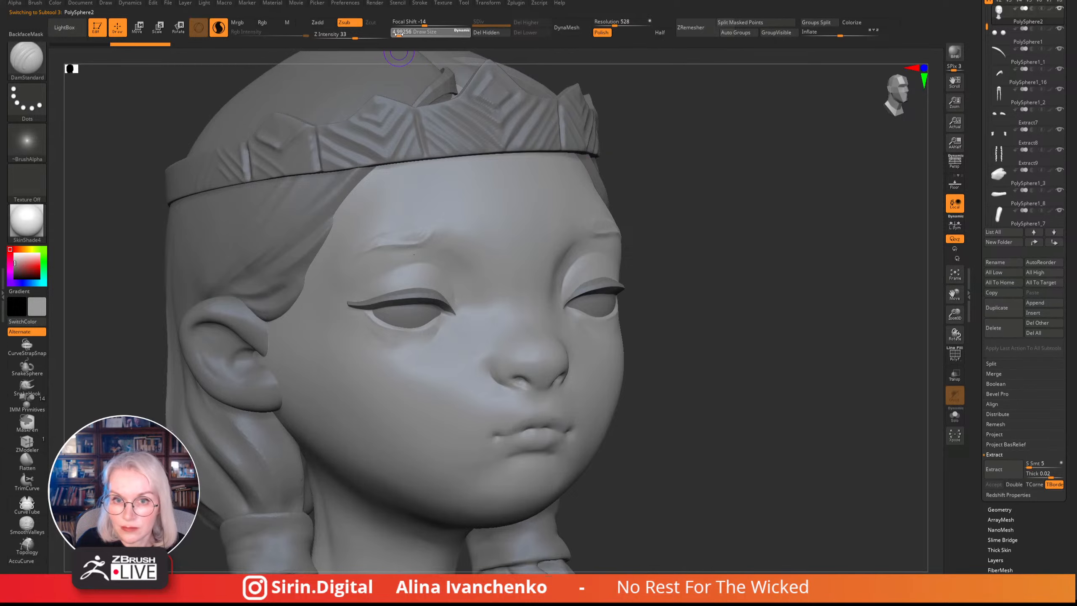
pyautogui.moveTo(697, 194); pyautogui.dragTo(714, 183)
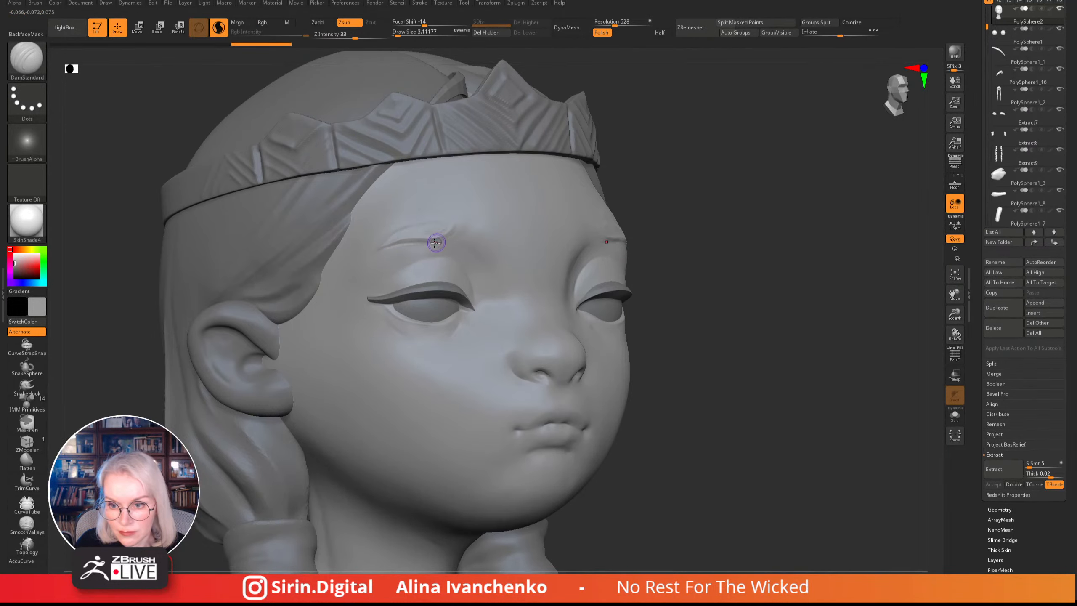
pyautogui.moveTo(703, 183); pyautogui.dragTo(759, 184)
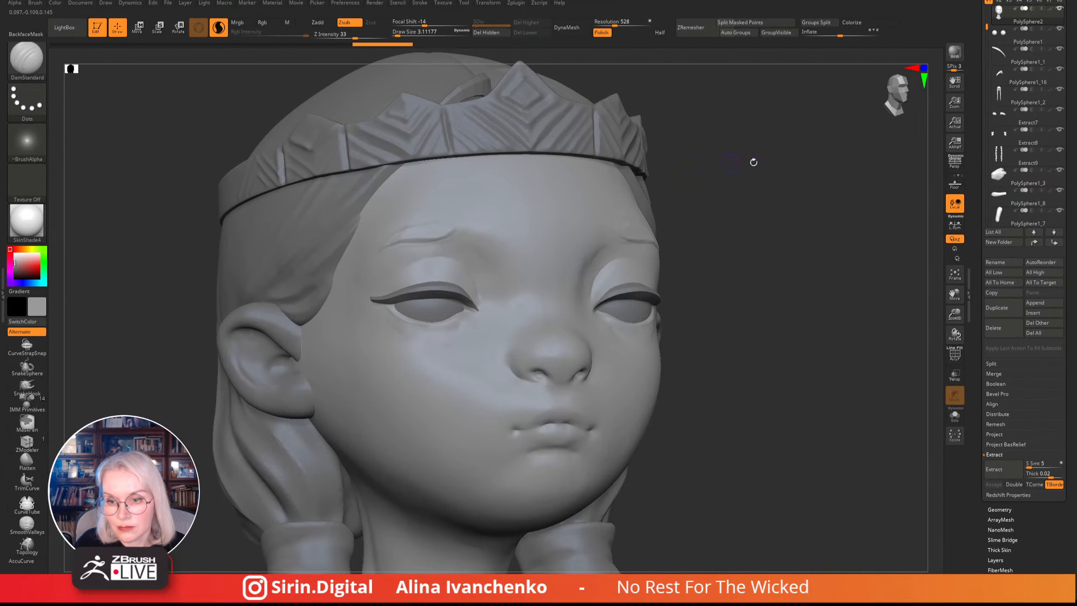
pyautogui.moveTo(752, 161); pyautogui.dragTo(550, 204)
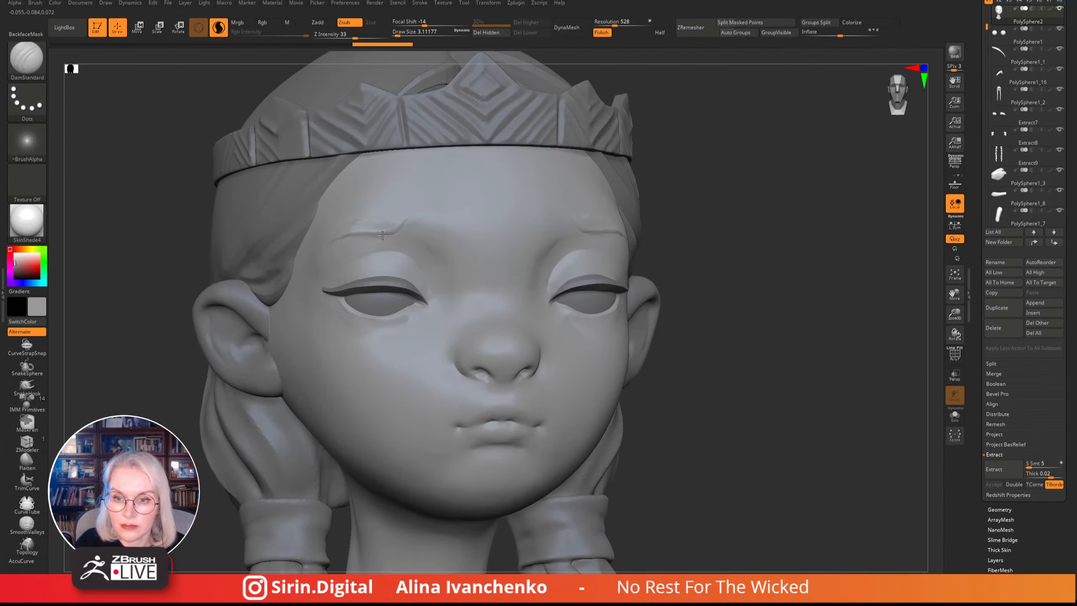
pyautogui.moveTo(701, 149); pyautogui.dragTo(730, 163)
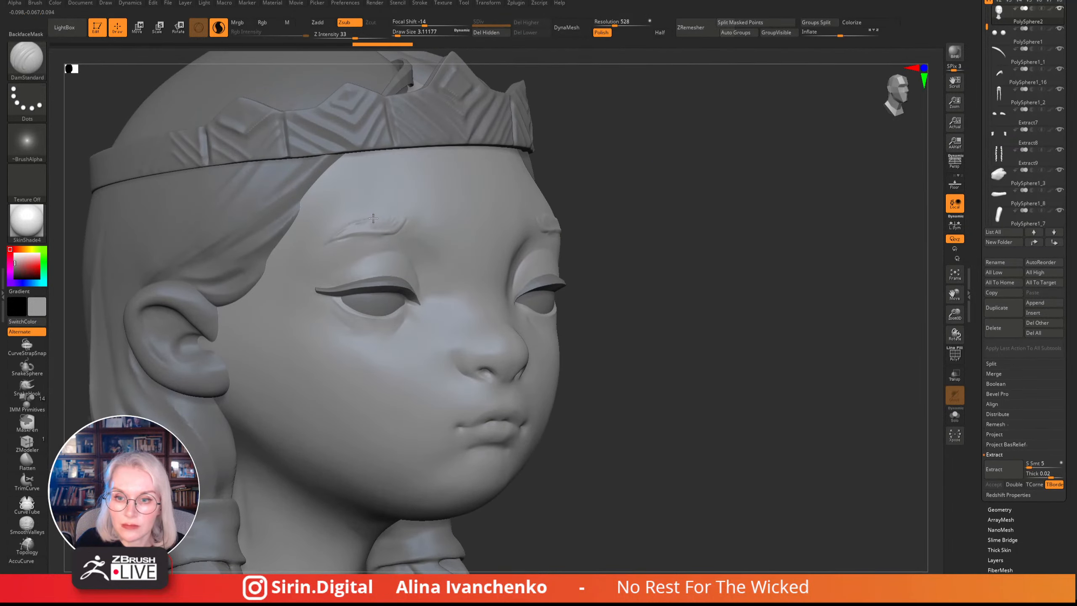
# - Step through the recent eyebrow strokes, try a wider stroke on the inner brow at draw size 5.75148, and undo it
pyautogui.hotkey('ctrl', 'shift', 'z')
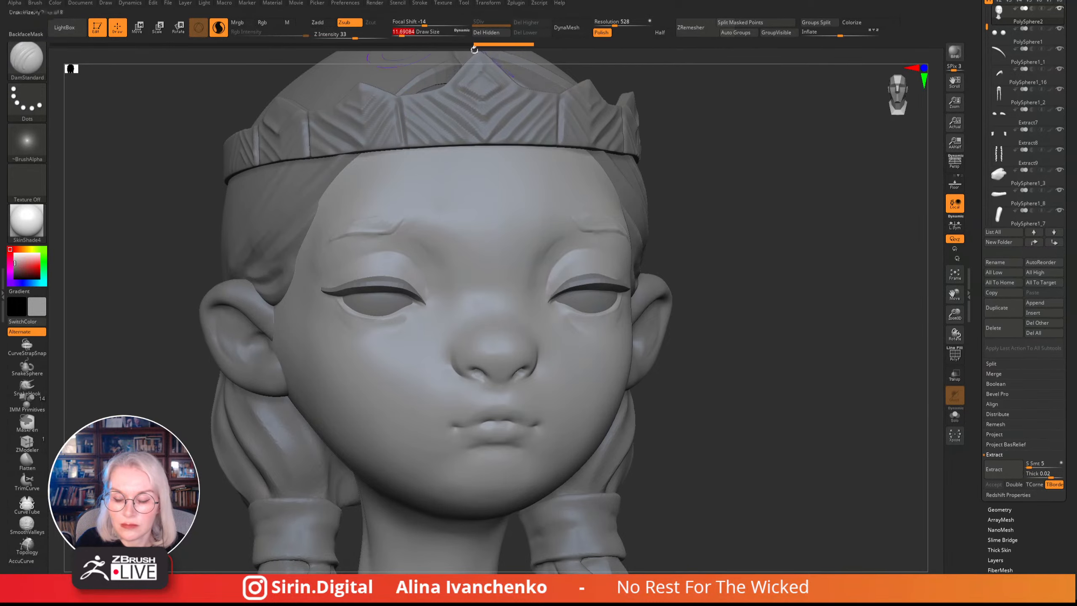
pyautogui.hotkey('ctrl', 'shift', 'z')
pyautogui.moveTo(719, 137); pyautogui.dragTo(712, 156)
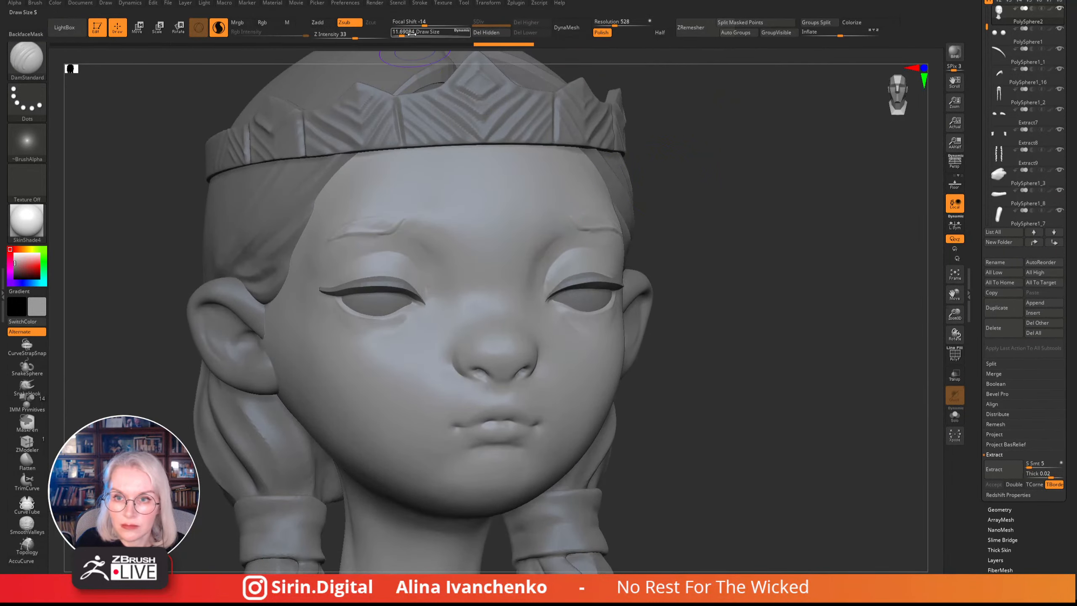
pyautogui.moveTo(402, 34); pyautogui.dragTo(399, 34)
pyautogui.moveTo(407, 219); pyautogui.dragTo(392, 233)
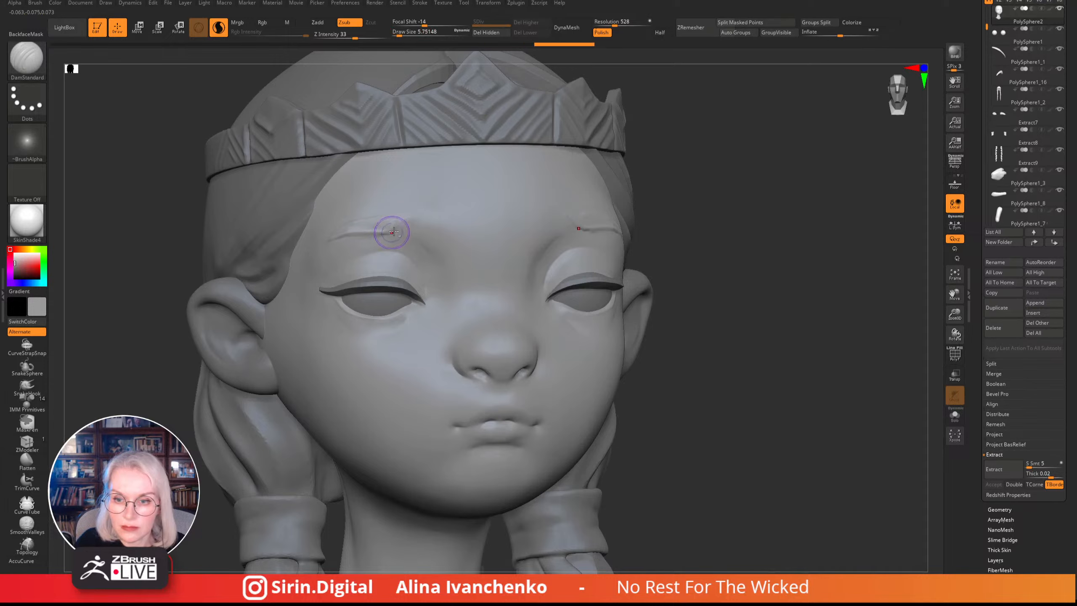
pyautogui.hotkey('ctrl', 'z')
# - Carve the hair tufts at the inner ends of the eyebrows at draw size 4.99256 and smooth the surrounding skin
pyautogui.click(398, 35)
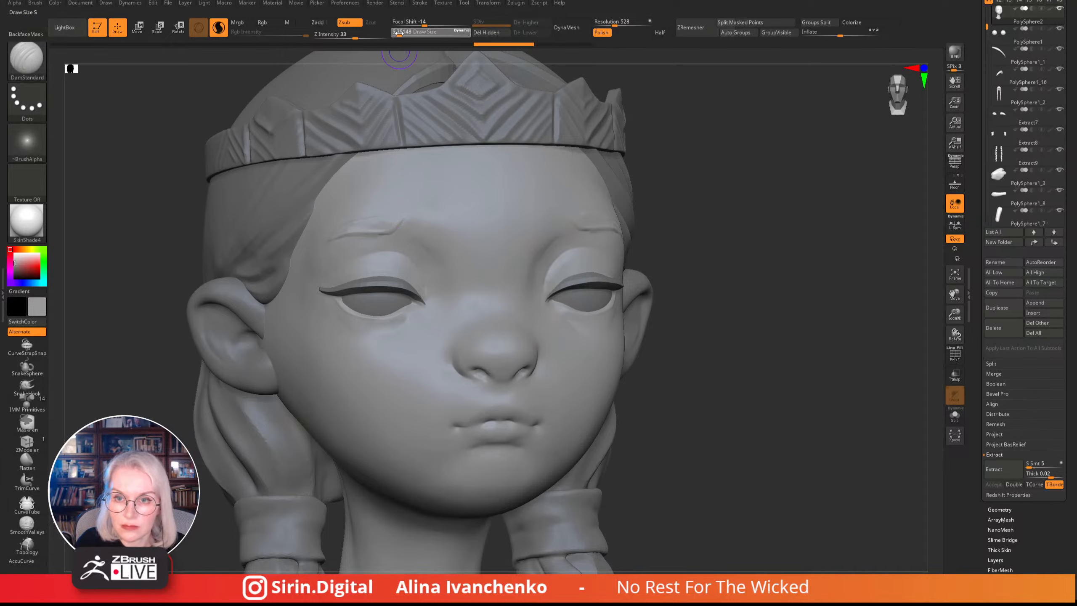
pyautogui.moveTo(411, 212)
pyautogui.mouseDown()
pyautogui.moveTo(381, 223)
pyautogui.moveTo(380, 212)
pyautogui.mouseUp()
pyautogui.moveTo(668, 195); pyautogui.dragTo(624, 215)
pyautogui.keyDown('shift'); pyautogui.moveTo(440, 223); pyautogui.dragTo(443, 219); pyautogui.keyUp('shift')
pyautogui.moveTo(579, 198); pyautogui.dragTo(536, 201)
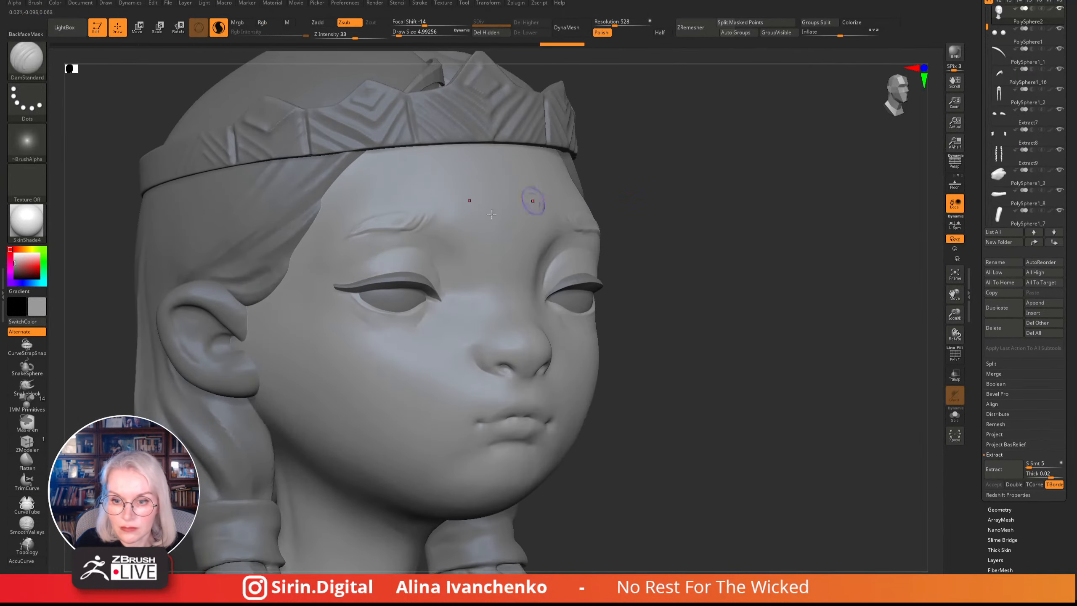
pyautogui.moveTo(356, 269); pyautogui.dragTo(381, 253)
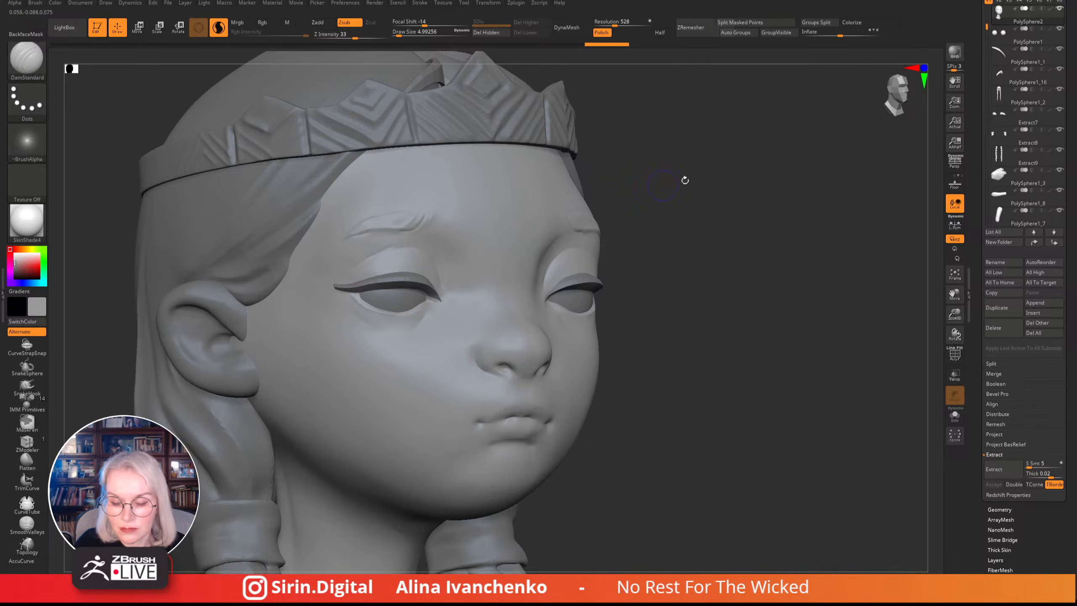
# - Try a DamStandard stroke along the girl's upper eyelid and undo it
pyautogui.moveTo(683, 181); pyautogui.dragTo(628, 187)
pyautogui.hotkey('ctrl', 'z')
pyautogui.hotkey('ctrl', 'z')
pyautogui.moveTo(352, 269)
pyautogui.mouseDown()
pyautogui.moveTo(387, 252)
pyautogui.moveTo(346, 275)
pyautogui.moveTo(415, 245)
pyautogui.moveTo(432, 259)
pyautogui.moveTo(407, 246)
pyautogui.mouseUp()
pyautogui.hotkey('ctrl', 'z')
pyautogui.hotkey('ctrl', 'z')
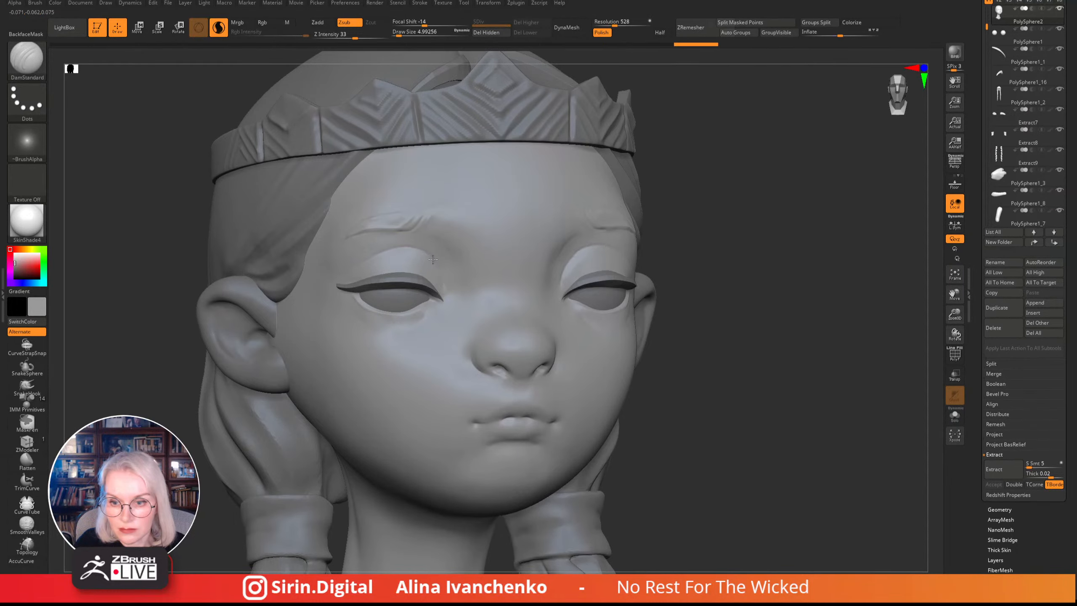
# - Carve a short crease at the mouth corner and touch up the line between the lips with DamStandard
pyautogui.moveTo(650, 258)
pyautogui.mouseDown()
pyautogui.moveTo(700, 156)
pyautogui.moveTo(746, 211)
pyautogui.moveTo(709, 168)
pyautogui.moveTo(447, 235)
pyautogui.mouseUp()
pyautogui.moveTo(682, 238); pyautogui.dragTo(674, 310)
pyautogui.moveTo(420, 292); pyautogui.dragTo(422, 291)
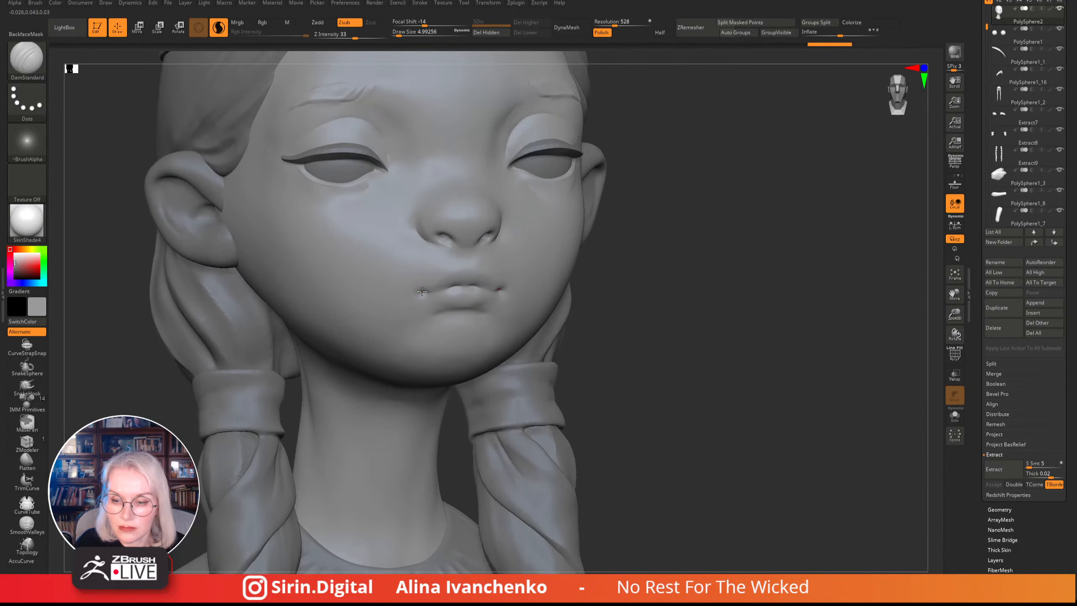
pyautogui.click(457, 287)
pyautogui.moveTo(683, 243)
pyautogui.mouseDown()
pyautogui.moveTo(776, 243)
pyautogui.moveTo(765, 200)
pyautogui.mouseUp()
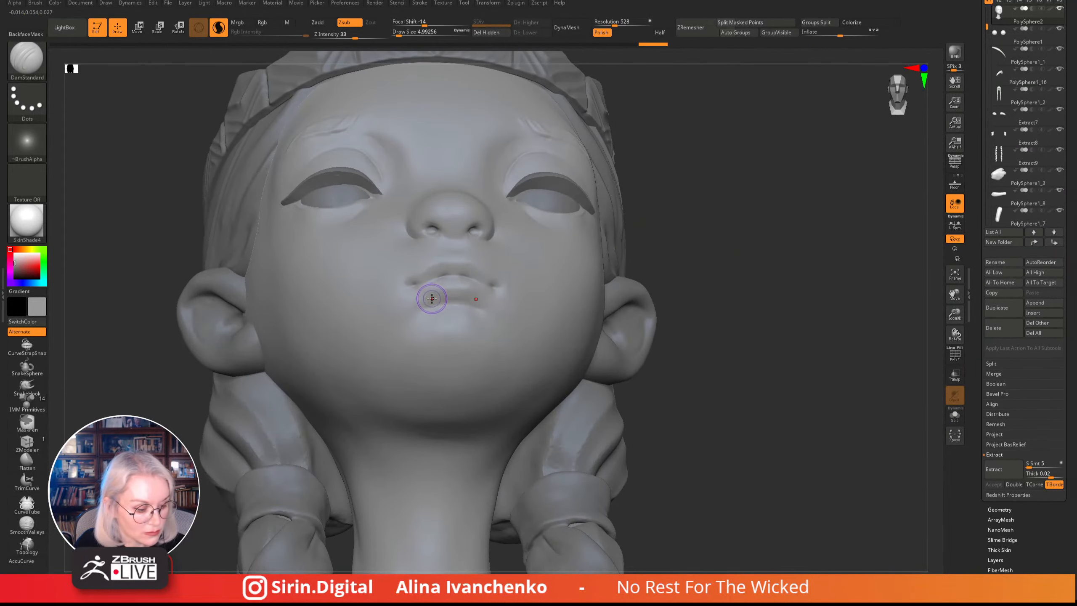
# - Build up the form around the lips with the ClayBuildup brush and smooth the result
pyautogui.press('b')
pyautogui.press('c')
pyautogui.press('b')
pyautogui.moveTo(789, 213)
pyautogui.mouseDown()
pyautogui.moveTo(754, 219)
pyautogui.moveTo(772, 212)
pyautogui.moveTo(761, 225)
pyautogui.mouseUp()
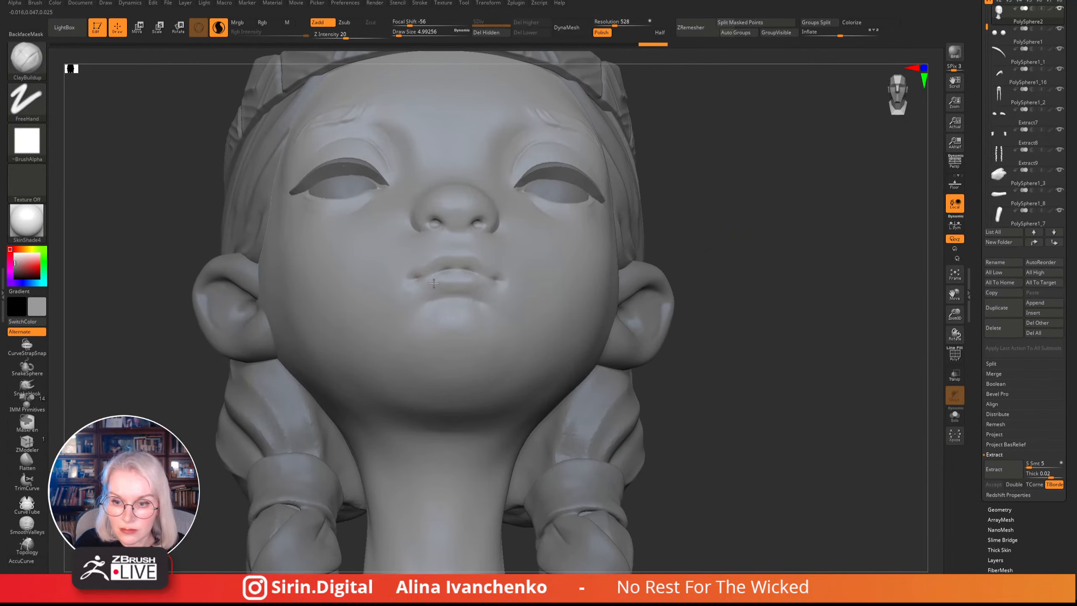
pyautogui.moveTo(805, 187)
pyautogui.mouseDown()
pyautogui.moveTo(785, 238)
pyautogui.moveTo(834, 209)
pyautogui.moveTo(801, 216)
pyautogui.moveTo(805, 228)
pyautogui.moveTo(638, 255)
pyautogui.mouseUp()
pyautogui.press('shift')
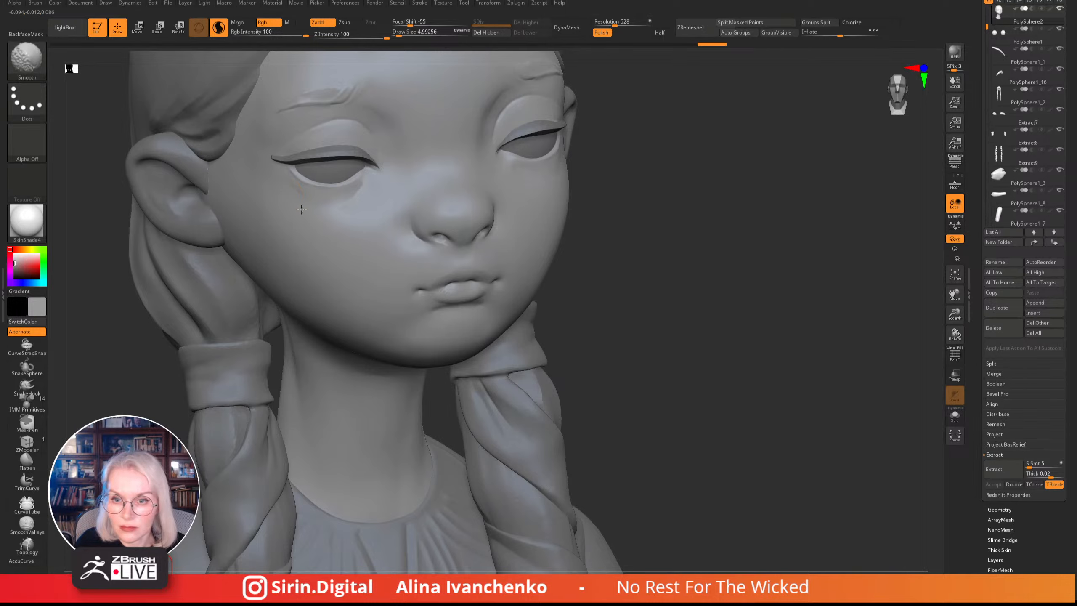
# - Save the tool containing the full figure to disk
pyautogui.keyDown('alt'); pyautogui.moveTo(955, 314); pyautogui.dragTo(908, 250); pyautogui.keyUp('alt')
pyautogui.moveTo(588, 223)
pyautogui.keyDown('alt'); pyautogui.mouseDown()
pyautogui.moveTo(651, 270)
pyautogui.moveTo(636, 265)
pyautogui.moveTo(616, 302)
pyautogui.mouseUp(); pyautogui.keyUp('alt')
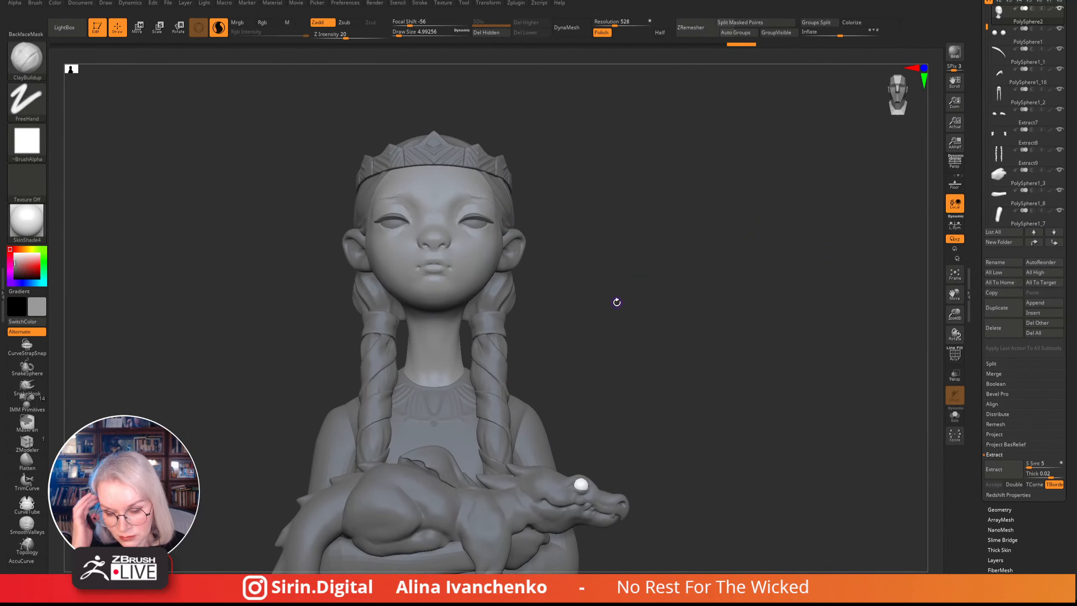
pyautogui.moveTo(645, 227); pyautogui.dragTo(542, 378)
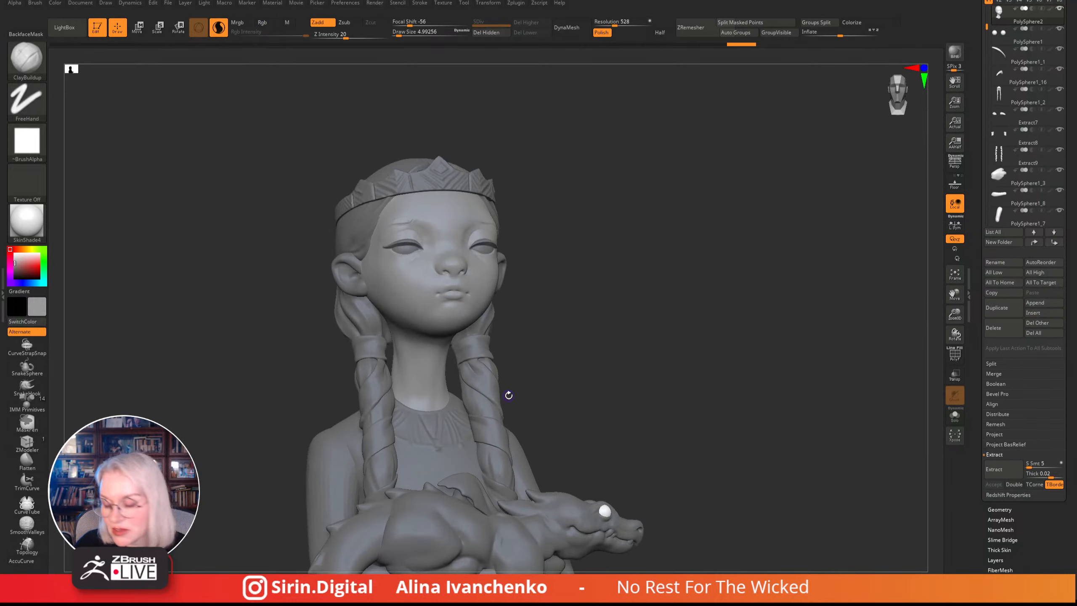
pyautogui.moveTo(658, 278)
pyautogui.mouseDown()
pyautogui.moveTo(590, 334)
pyautogui.moveTo(621, 313)
pyautogui.mouseUp()
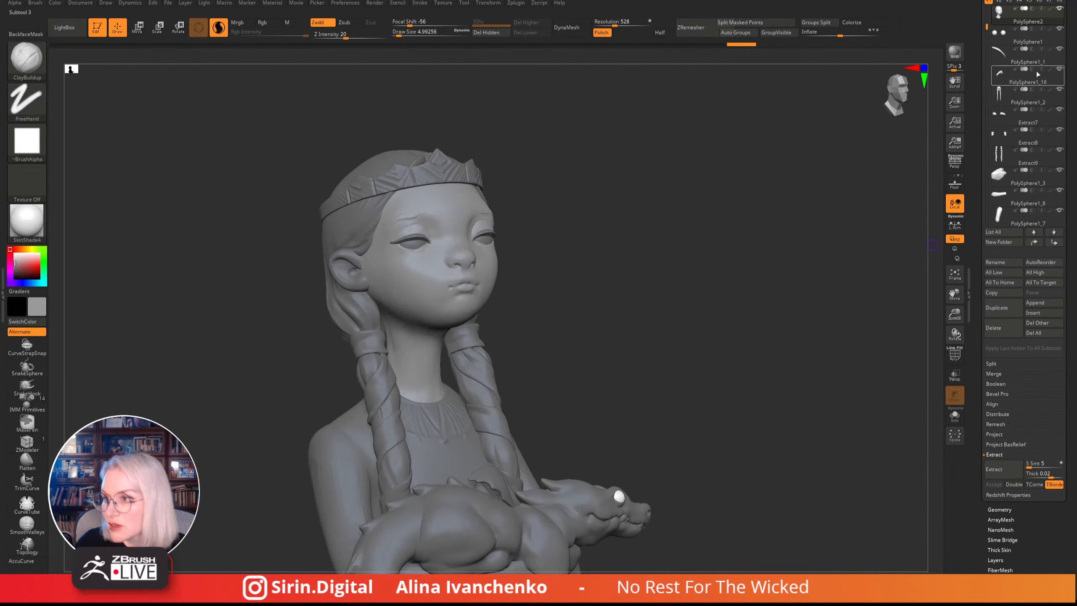
pyautogui.moveTo(1073, 27); pyautogui.dragTo(1075, 128)
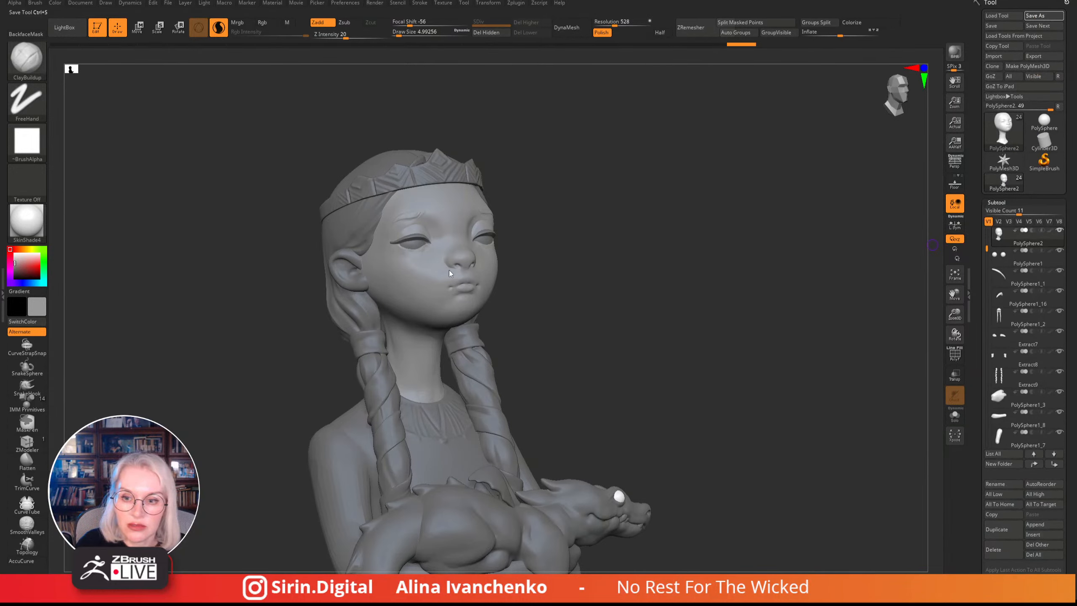
pyautogui.moveTo(695, 300)
pyautogui.mouseDown()
pyautogui.moveTo(661, 308)
pyautogui.moveTo(791, 273)
pyautogui.mouseUp()
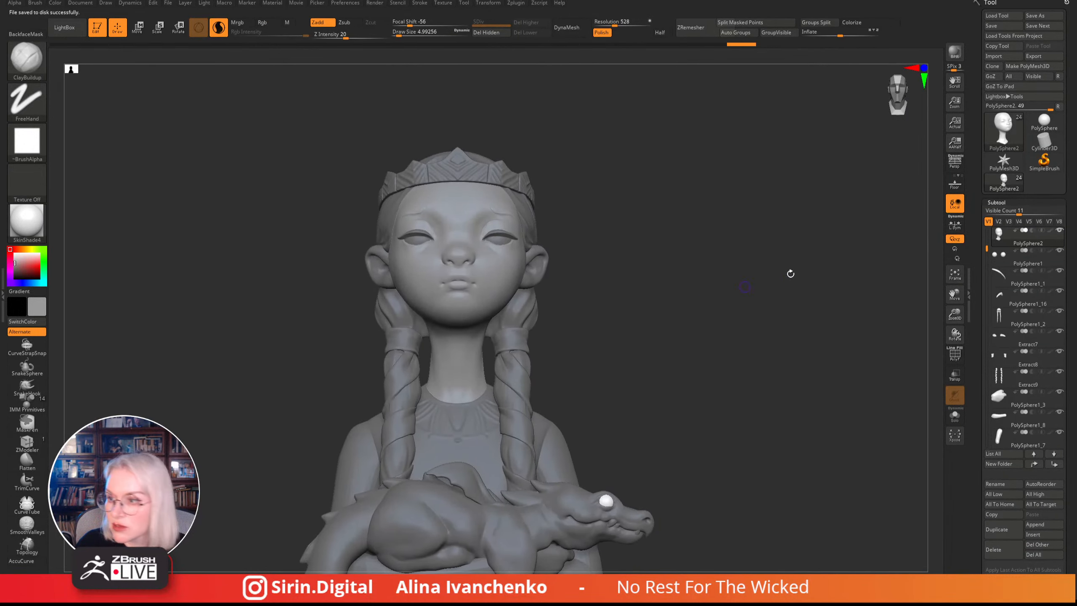
# - Select the ears subtool and move it one place down so it sits directly above the PolySphere2 head
pyautogui.moveTo(986, 248); pyautogui.dragTo(986, 225)
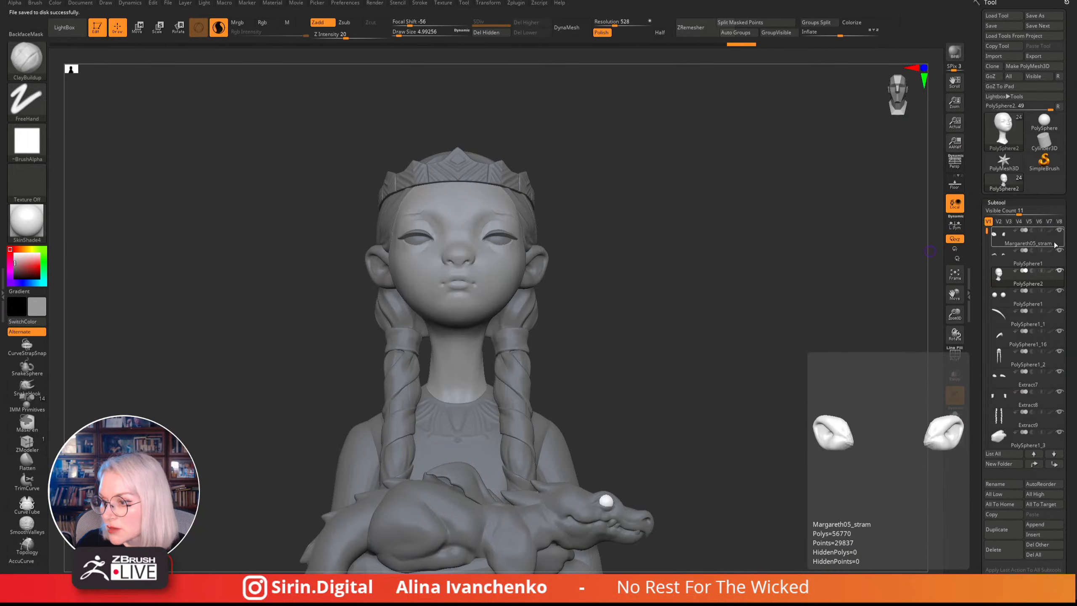
pyautogui.click(1000, 234)
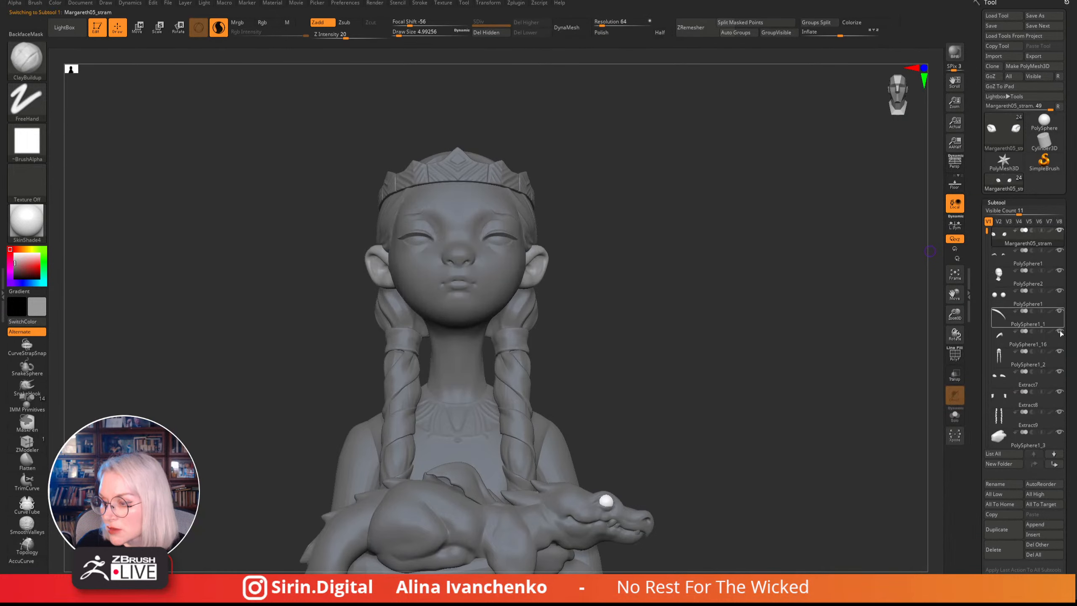
pyautogui.click(1055, 464)
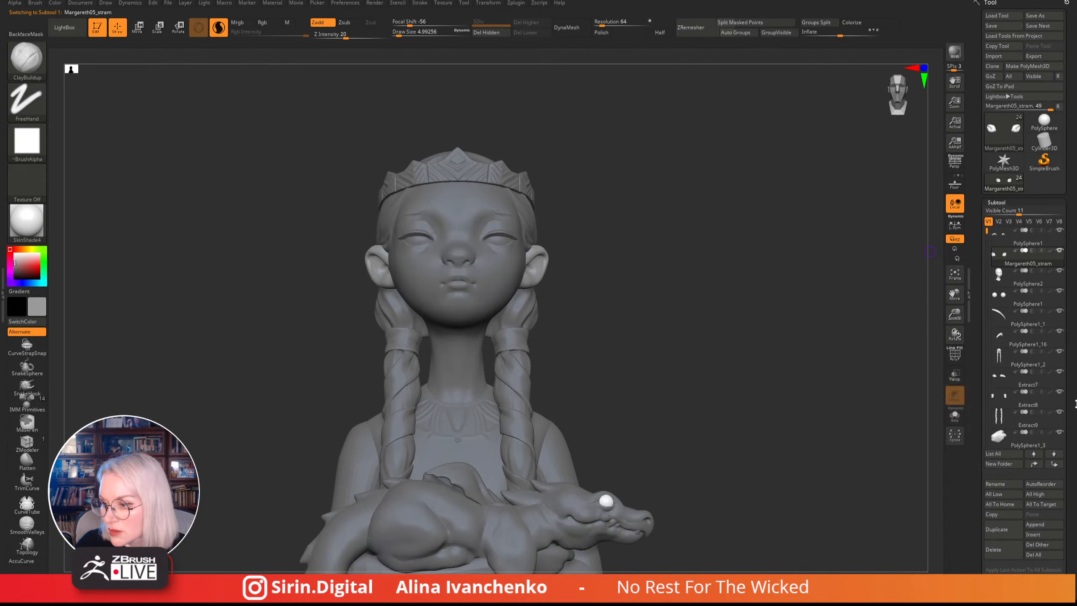
# - Merge the ears subtool down into the head subtool and accept the non-undoable operation
pyautogui.moveTo(1072, 403); pyautogui.dragTo(1073, 315)
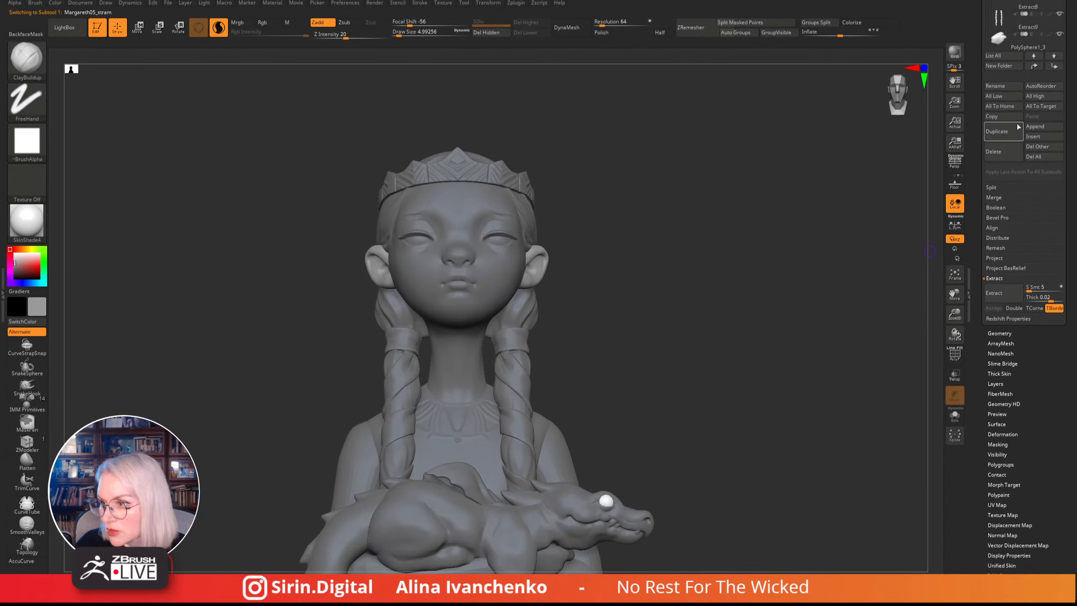
pyautogui.click(998, 198)
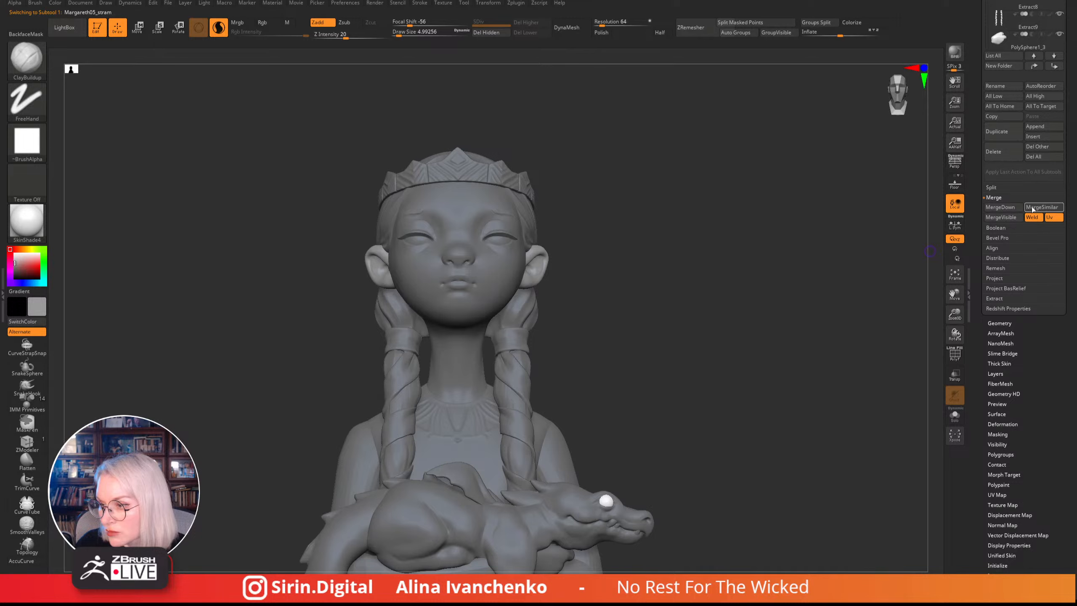
pyautogui.click(1010, 209)
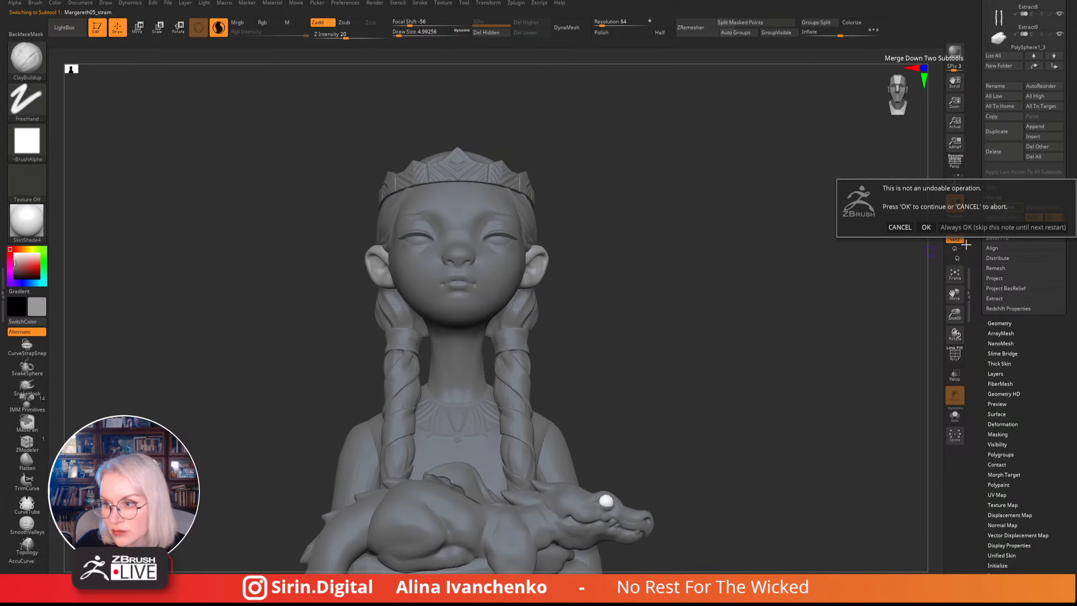
pyautogui.click(925, 228)
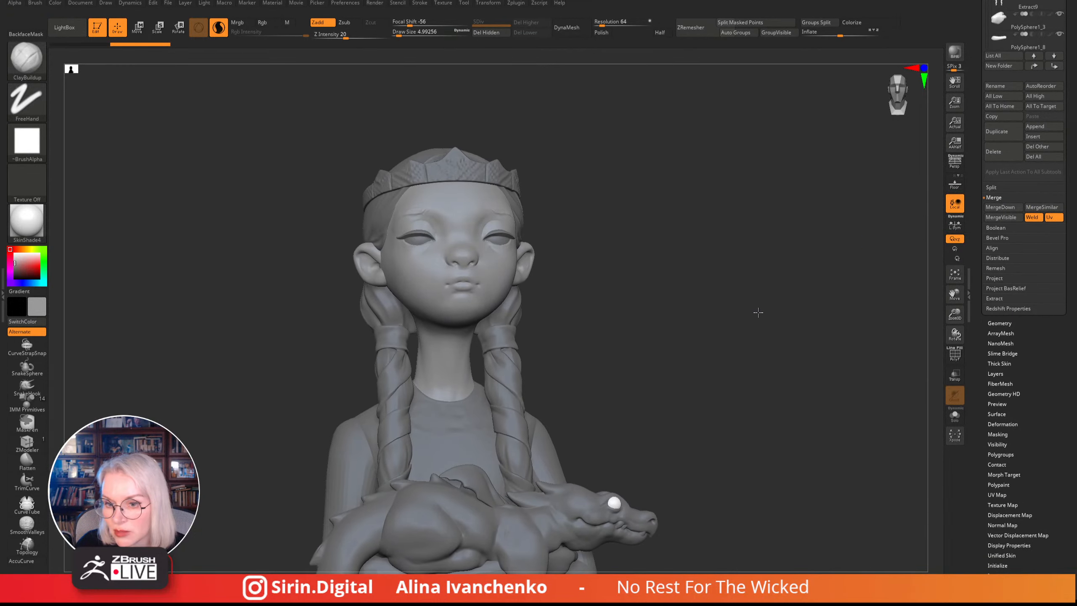
pyautogui.moveTo(757, 313); pyautogui.dragTo(937, 311)
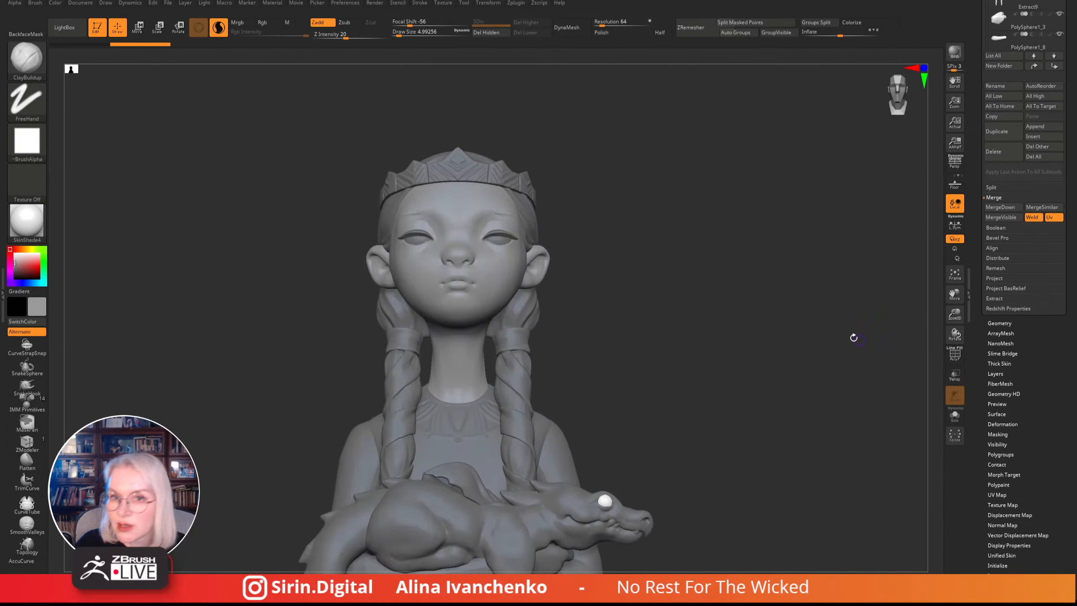
# - Bring up the transform gizmo on the merged head, unlock it and reset its orientation
pyautogui.click(136, 32)
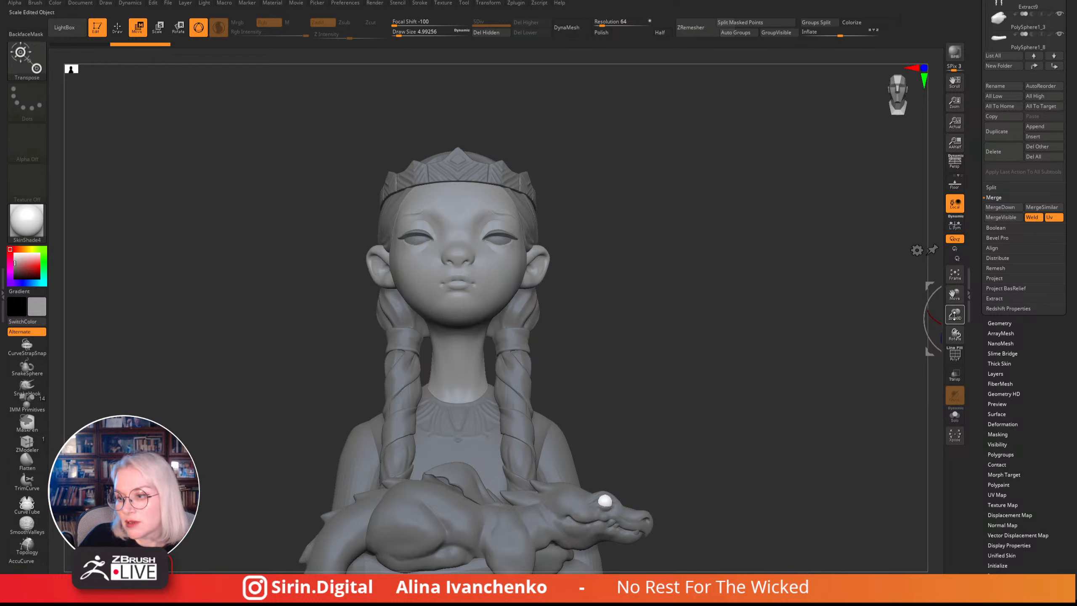
pyautogui.moveTo(954, 315); pyautogui.dragTo(946, 294)
pyautogui.click(722, 220)
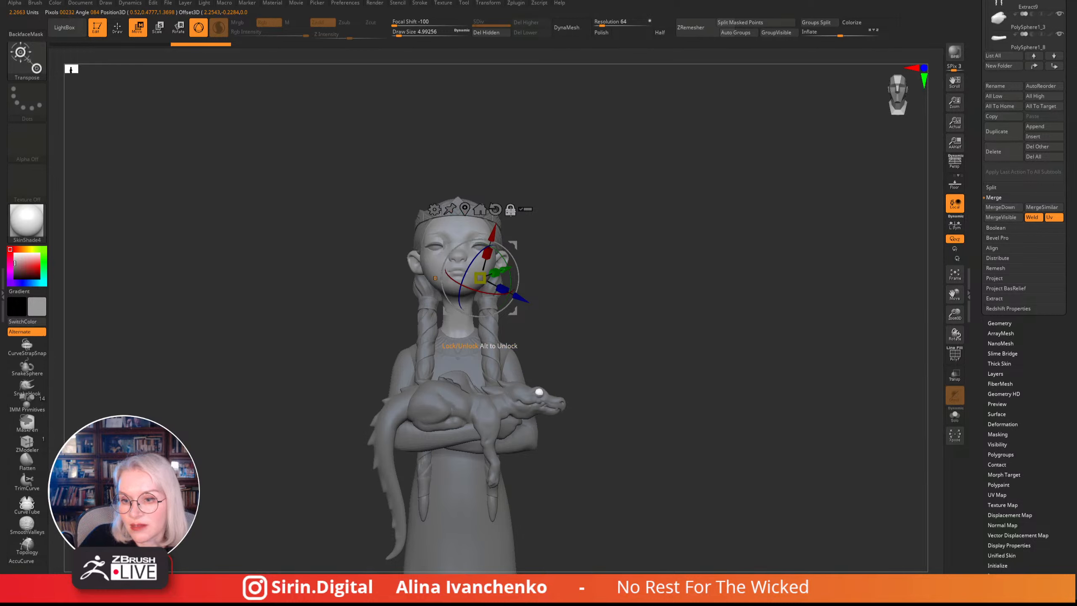
pyautogui.click(499, 210)
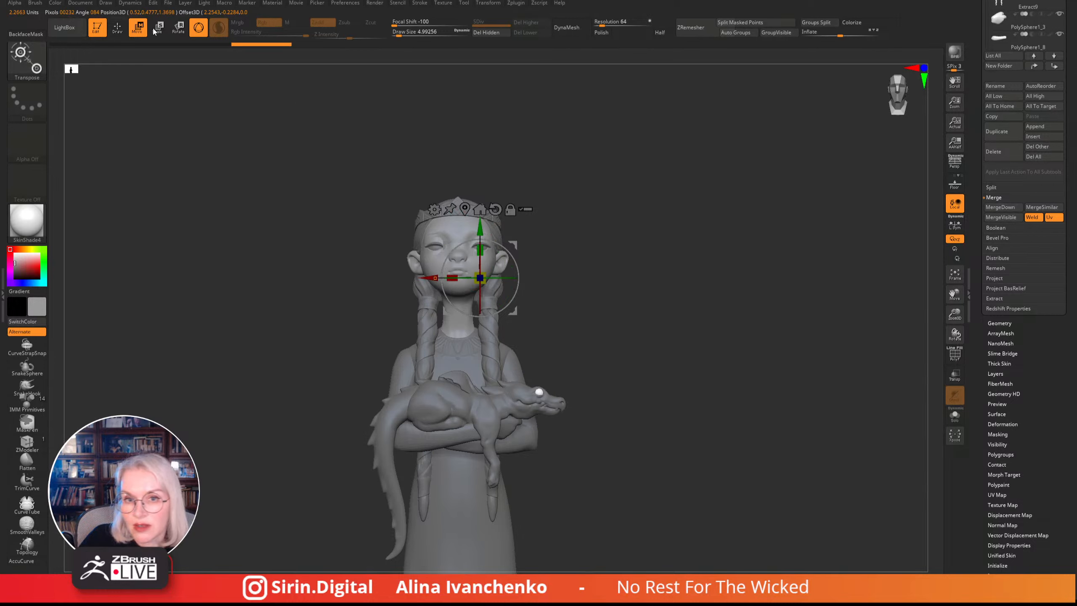
# - Try Remesh By Union on the merged head and ears, check the face, and undo it
pyautogui.click(434, 209)
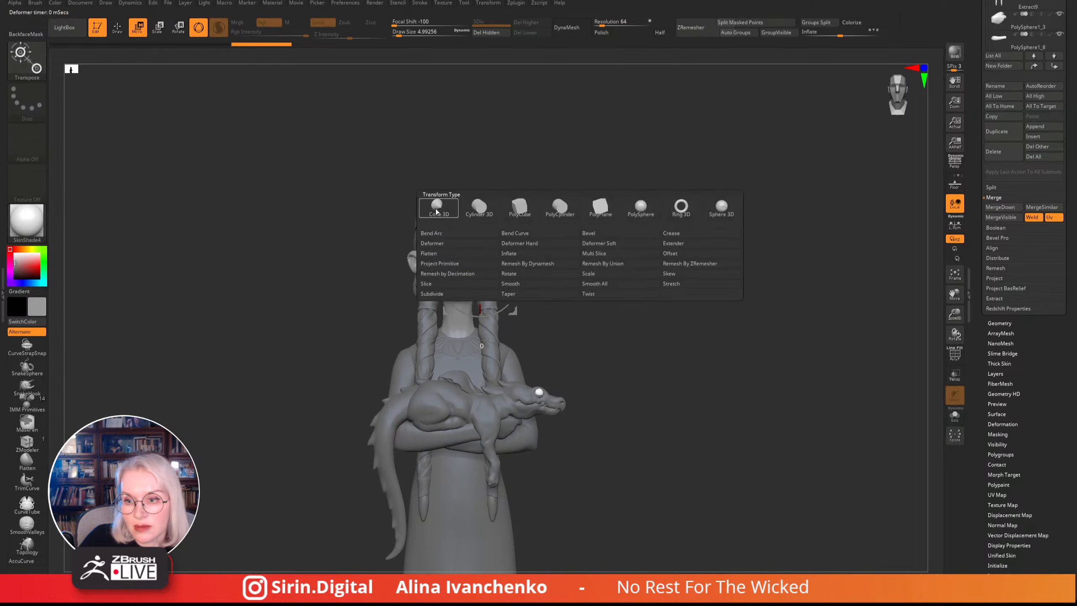
pyautogui.click(605, 267)
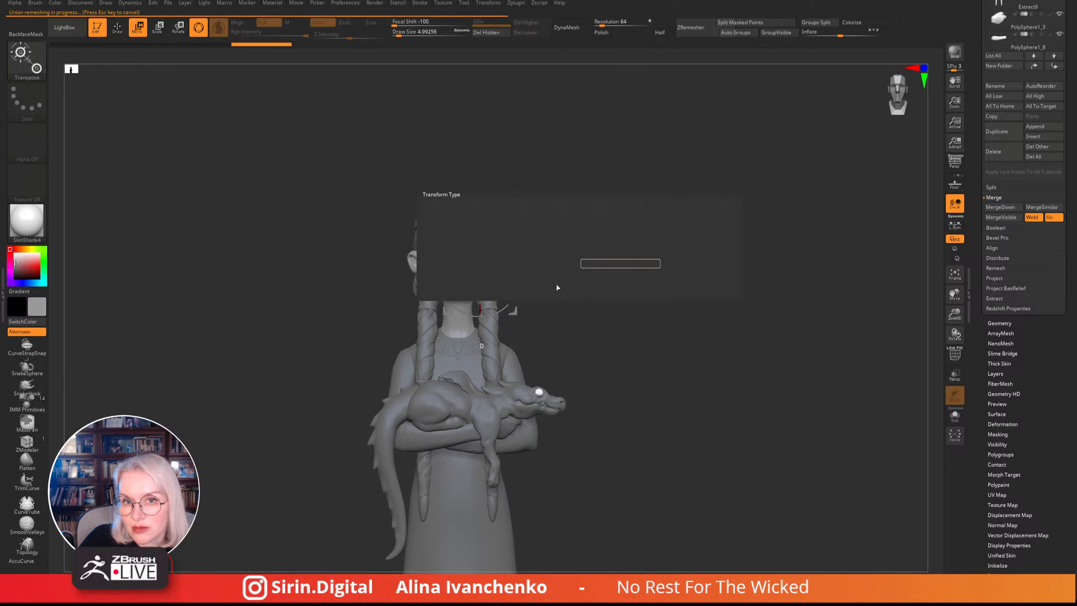
pyautogui.click(118, 28)
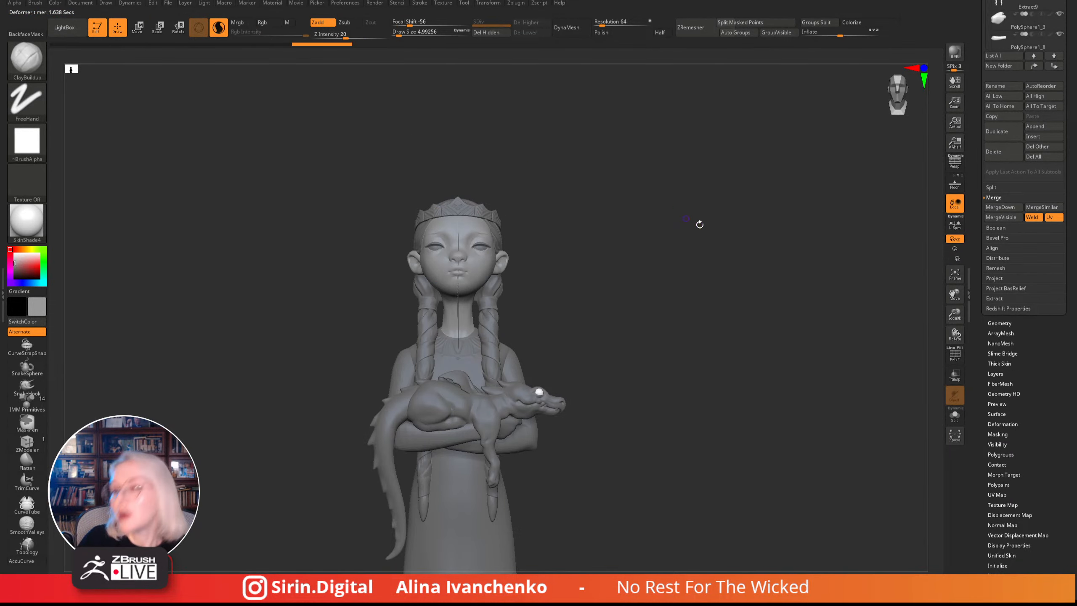
pyautogui.keyDown('alt'); pyautogui.moveTo(700, 224); pyautogui.dragTo(706, 297); pyautogui.keyUp('alt')
pyautogui.moveTo(707, 297)
pyautogui.mouseDown()
pyautogui.moveTo(750, 298)
pyautogui.moveTo(676, 253)
pyautogui.moveTo(624, 261)
pyautogui.mouseUp()
pyautogui.press('ctrl')
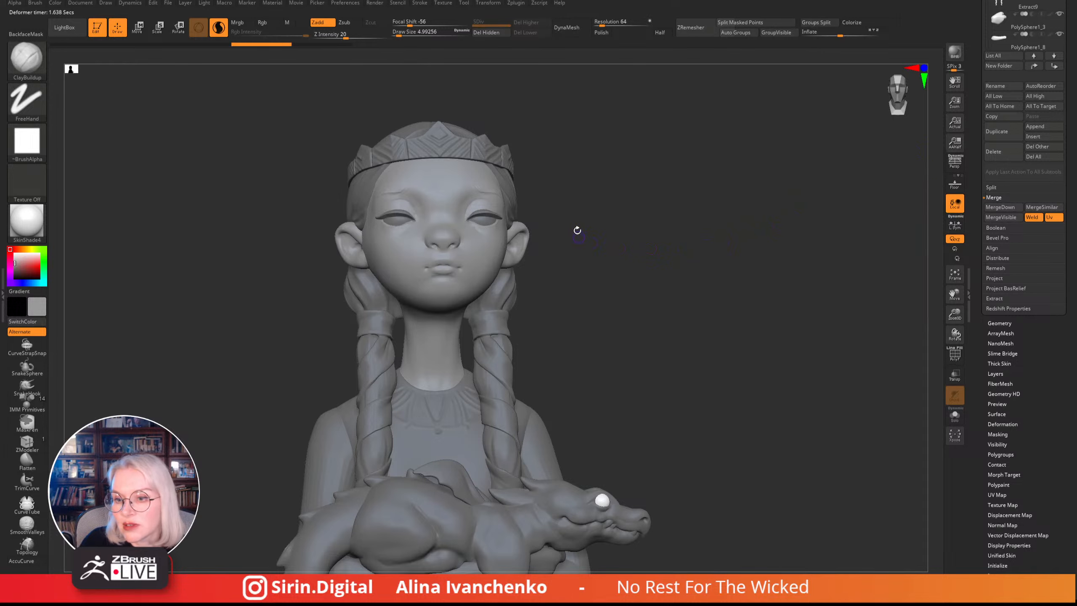
pyautogui.moveTo(577, 230)
pyautogui.mouseDown()
pyautogui.moveTo(601, 229)
pyautogui.moveTo(570, 233)
pyautogui.mouseUp()
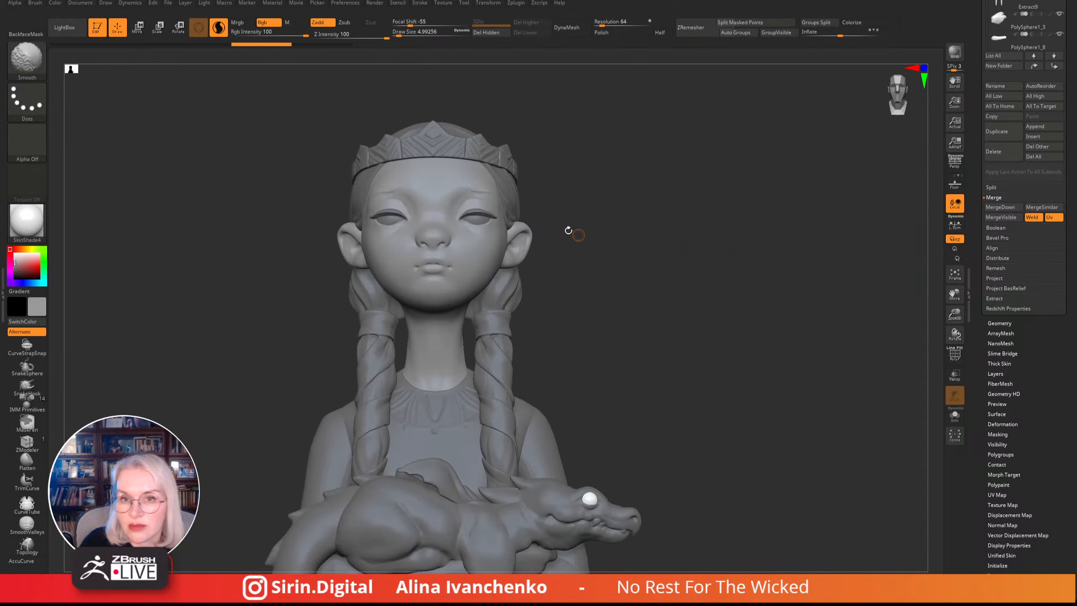
# - Fuse the head and ears into one mesh with Remesh By Union and return to sculpting mode
pyautogui.click(135, 28)
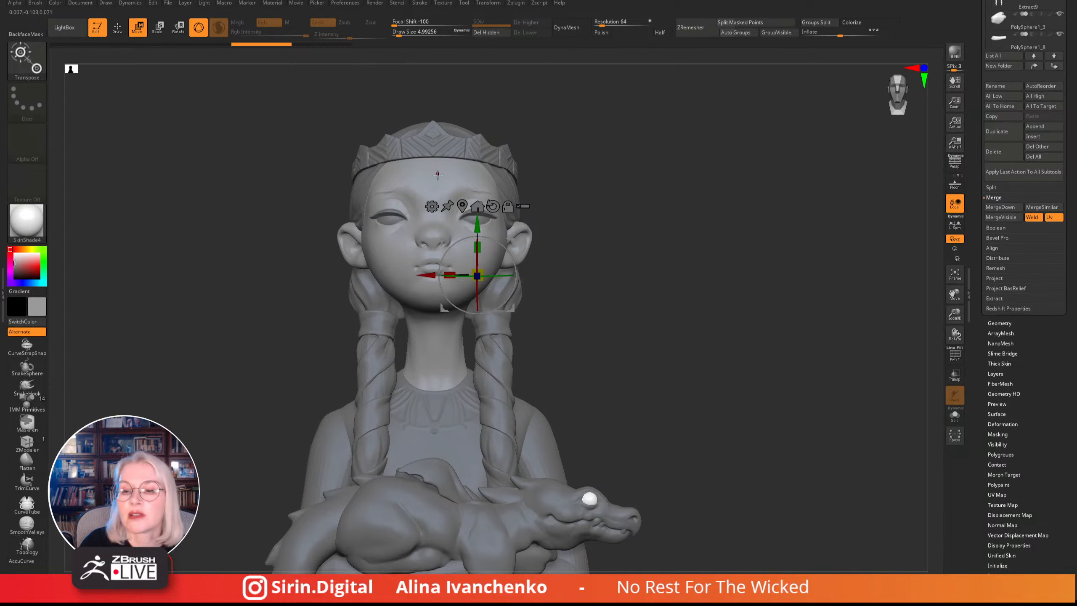
pyautogui.click(432, 206)
pyautogui.click(644, 262)
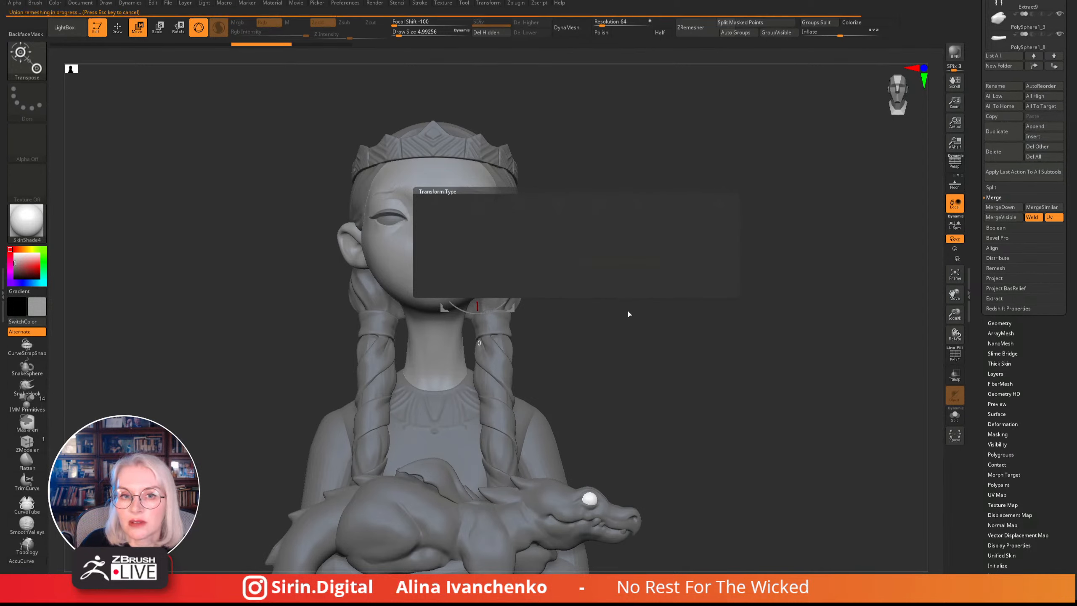
pyautogui.click(118, 33)
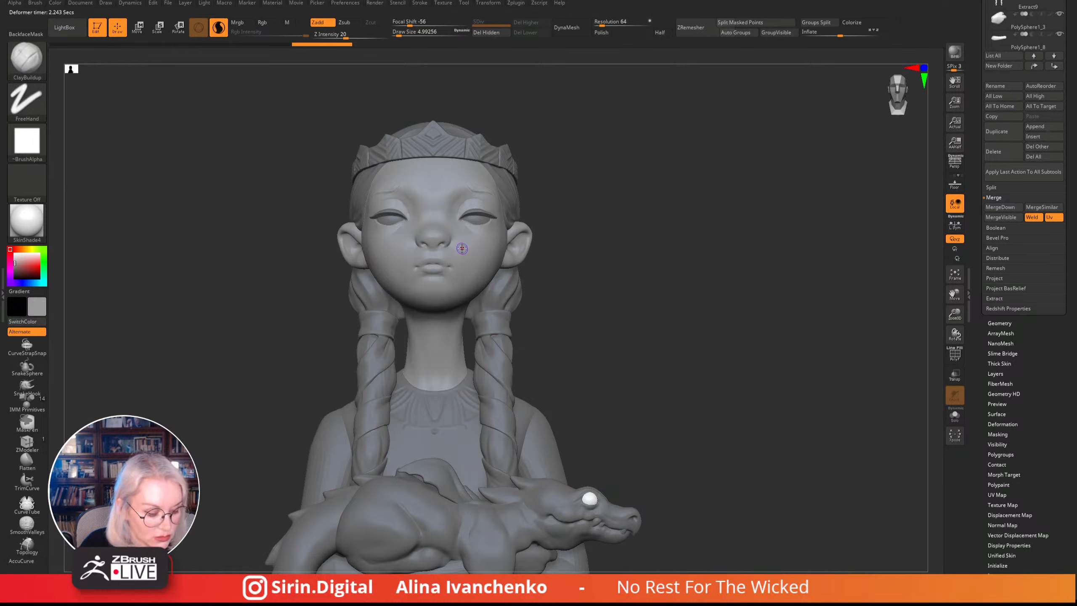
# - Set the draw size to about 9.4 and smooth the seam where the ear's upper front edge meets the cheek
pyautogui.click(403, 34)
pyautogui.moveTo(593, 156)
pyautogui.mouseDown()
pyautogui.moveTo(644, 234)
pyautogui.moveTo(557, 150)
pyautogui.mouseUp()
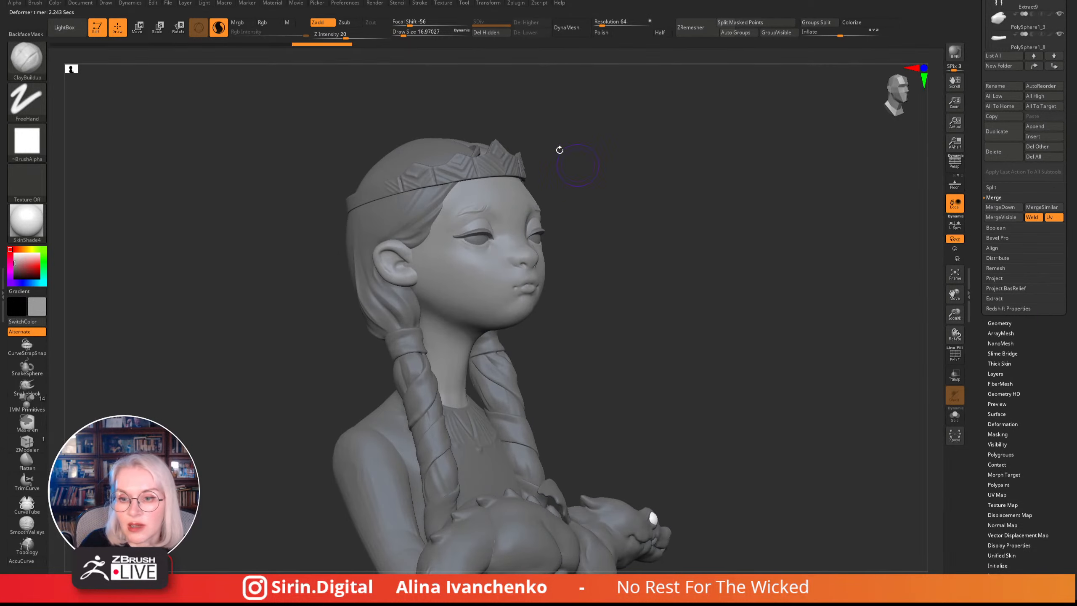
pyautogui.click(401, 33)
pyautogui.moveTo(954, 309)
pyautogui.mouseDown()
pyautogui.moveTo(761, 282)
pyautogui.moveTo(744, 297)
pyautogui.mouseUp()
pyautogui.moveTo(955, 313); pyautogui.dragTo(929, 322)
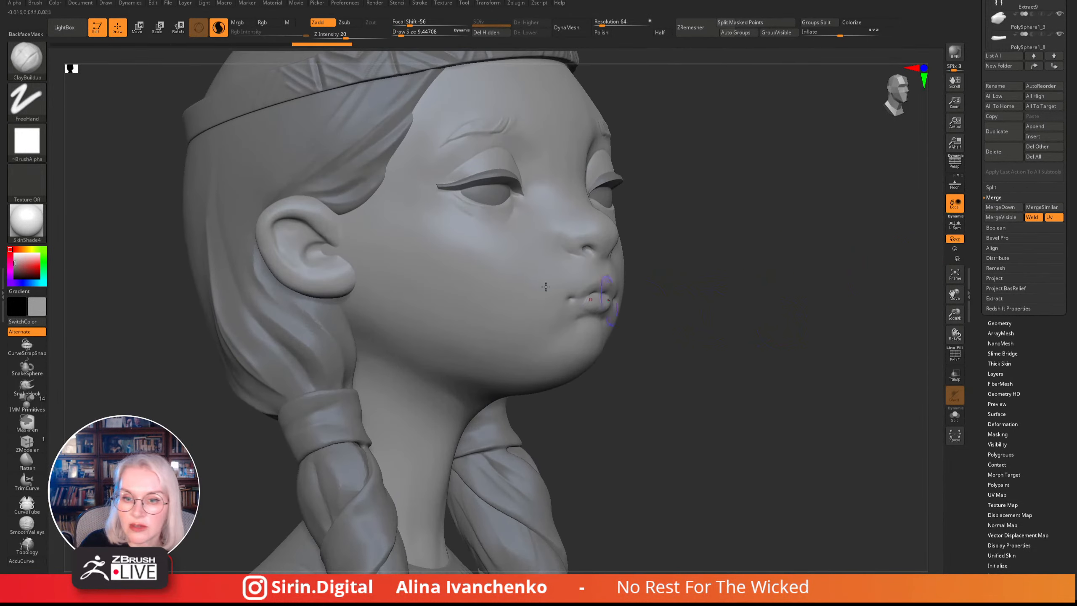
pyautogui.keyDown('shift'); pyautogui.moveTo(357, 215); pyautogui.dragTo(346, 225); pyautogui.keyUp('shift')
# - Set the draw size to about 6.6 and smooth the seam along the ear's front edge where it joins the cheek
pyautogui.click(399, 33)
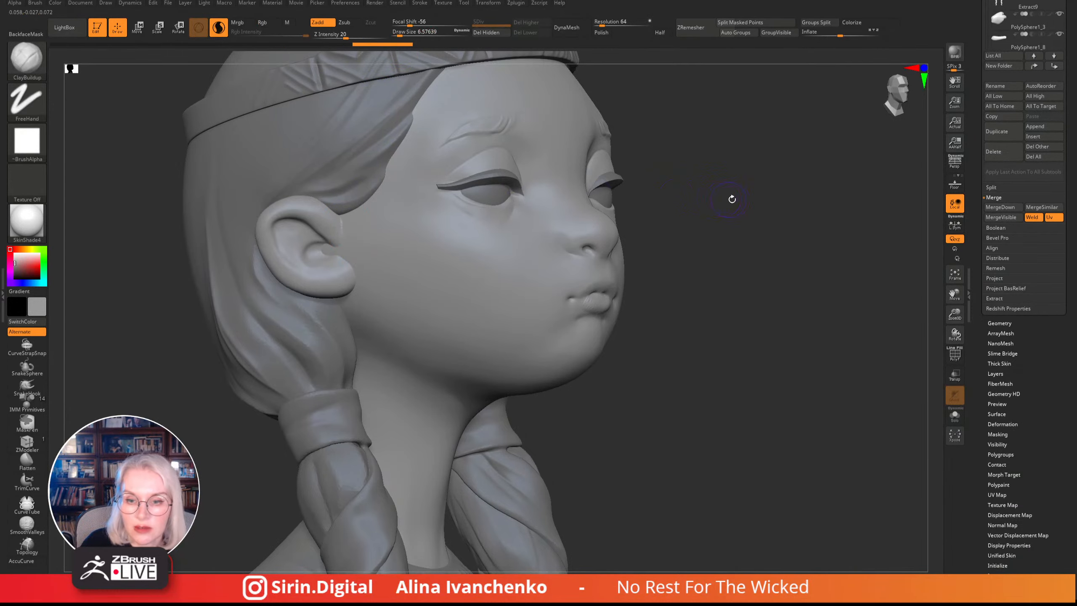
pyautogui.moveTo(731, 198); pyautogui.dragTo(387, 218)
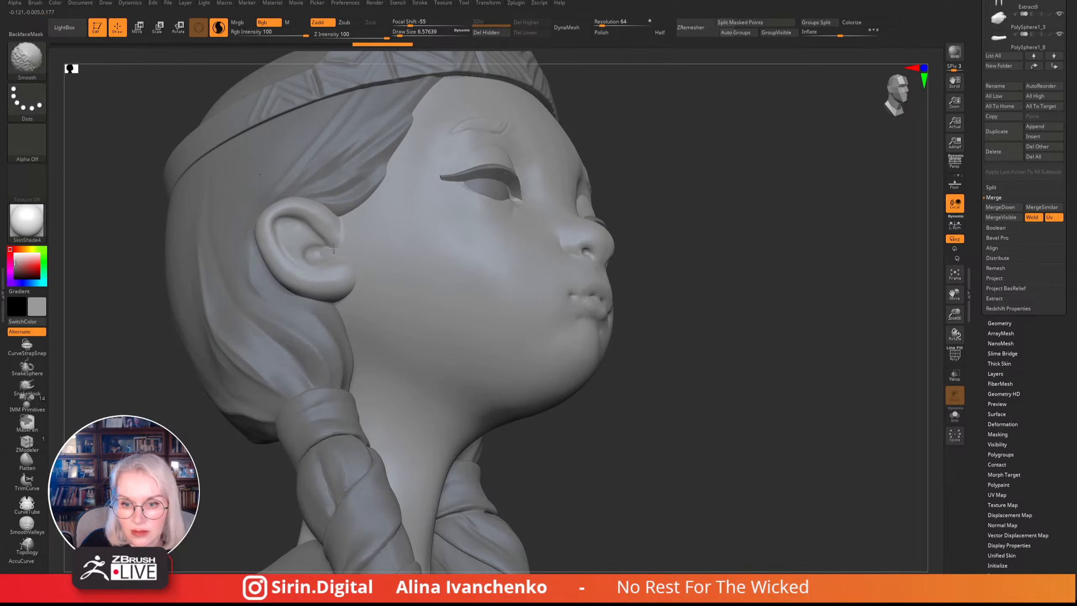
pyautogui.moveTo(712, 187); pyautogui.dragTo(674, 217)
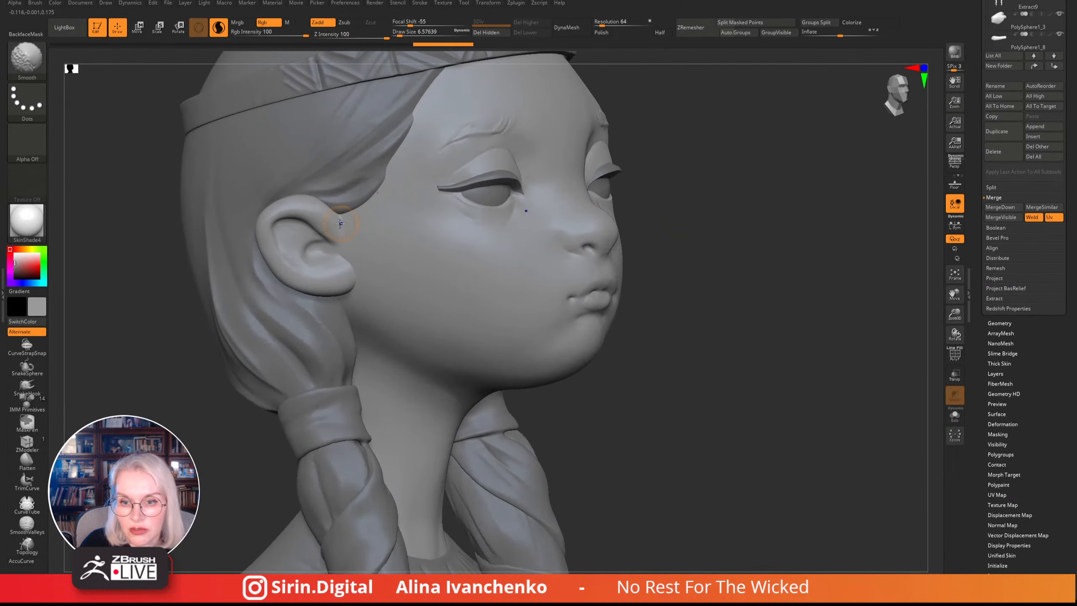
pyautogui.moveTo(752, 163); pyautogui.dragTo(628, 195)
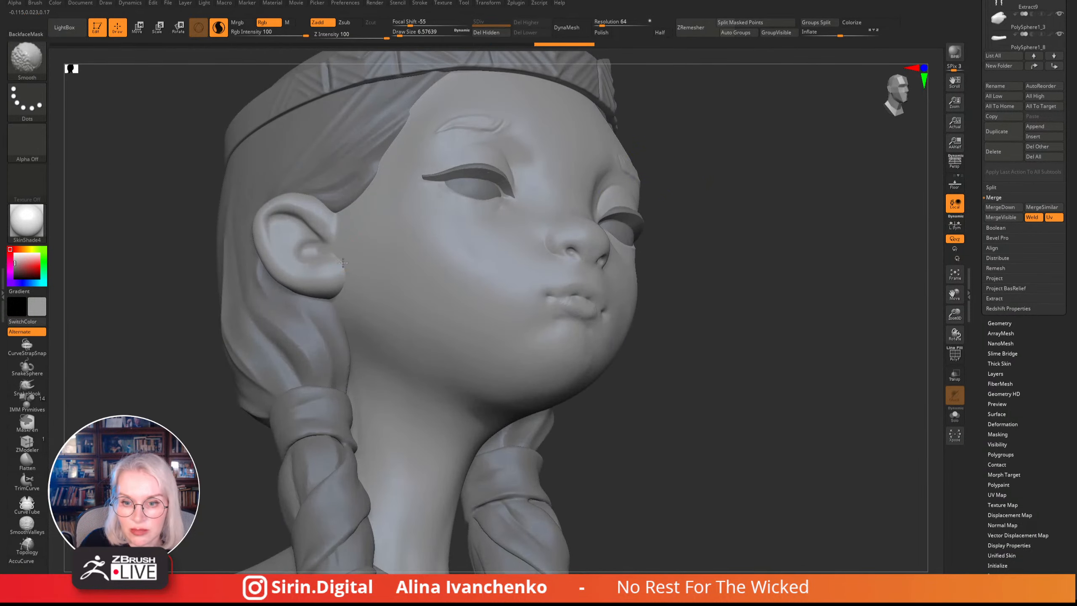
# - Carve a crease into the front of the ear's inner hollow with the DamStandard brush and smooth the surrounding seam
pyautogui.moveTo(695, 220); pyautogui.dragTo(814, 255)
pyautogui.press('b')
pyautogui.press('d')
pyautogui.press('s')
pyautogui.moveTo(325, 247)
pyautogui.mouseDown()
pyautogui.moveTo(307, 251)
pyautogui.moveTo(318, 245)
pyautogui.moveTo(304, 241)
pyautogui.moveTo(302, 252)
pyautogui.moveTo(304, 240)
pyautogui.moveTo(317, 249)
pyautogui.mouseUp()
pyautogui.moveTo(706, 190); pyautogui.dragTo(655, 192)
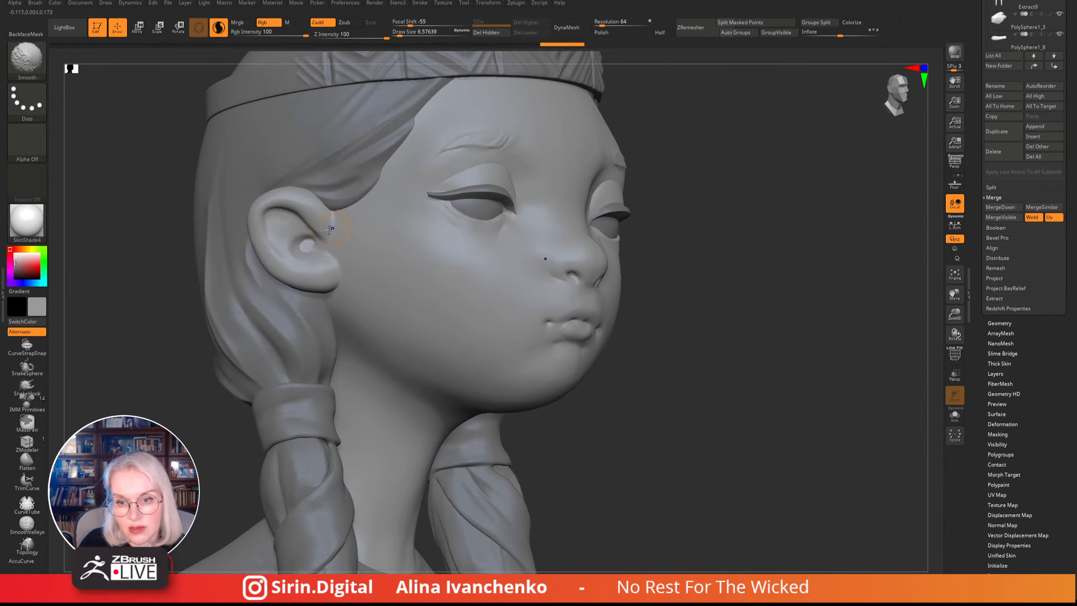
# - Examine the proportions of the whole figure with the dragon from the front and the side
pyautogui.moveTo(791, 216); pyautogui.dragTo(814, 239)
pyautogui.moveTo(955, 314); pyautogui.dragTo(930, 267)
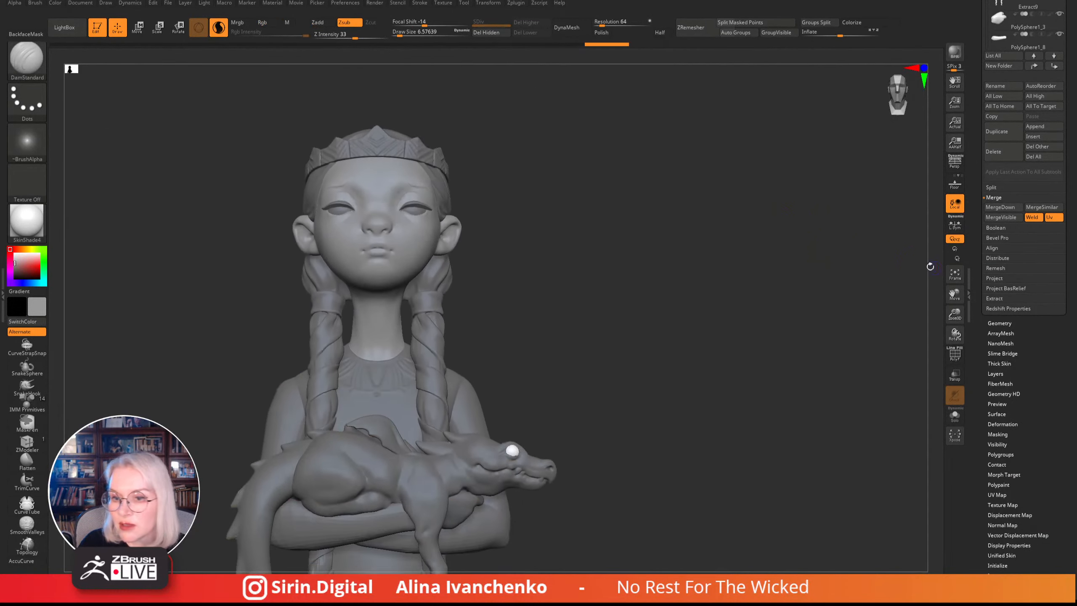
pyautogui.moveTo(613, 234)
pyautogui.keyDown('alt'); pyautogui.mouseDown()
pyautogui.moveTo(673, 262)
pyautogui.moveTo(652, 308)
pyautogui.moveTo(671, 272)
pyautogui.moveTo(659, 275)
pyautogui.moveTo(781, 285)
pyautogui.mouseUp(); pyautogui.keyUp('alt')
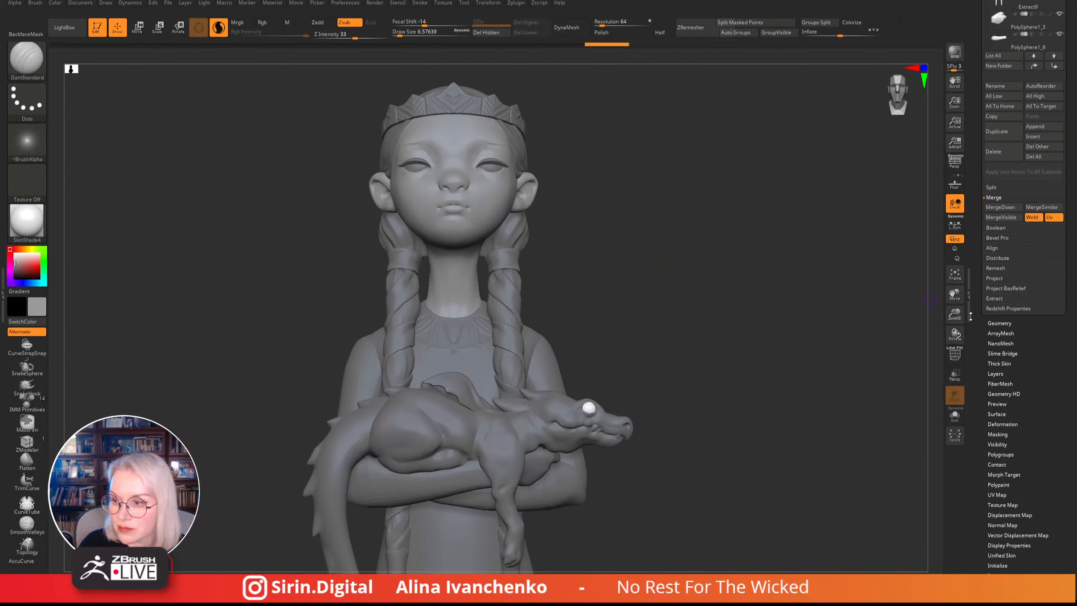
pyautogui.moveTo(956, 315); pyautogui.dragTo(933, 276)
pyautogui.keyDown('alt'); pyautogui.moveTo(646, 260); pyautogui.dragTo(654, 291); pyautogui.keyUp('alt')
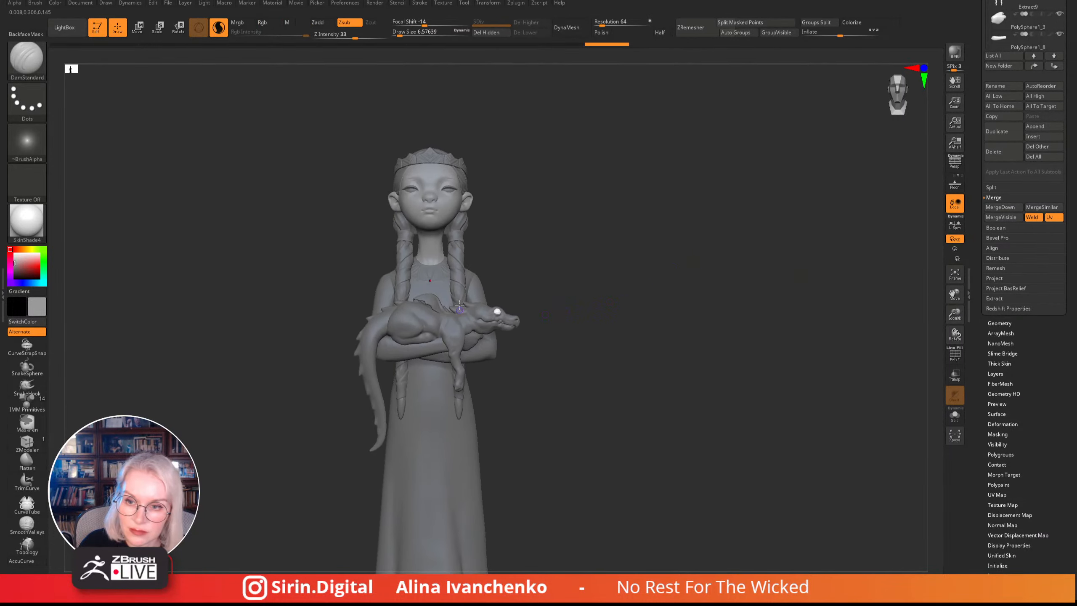
pyautogui.keyDown('alt'); pyautogui.moveTo(552, 228); pyautogui.dragTo(559, 245); pyautogui.keyUp('alt')
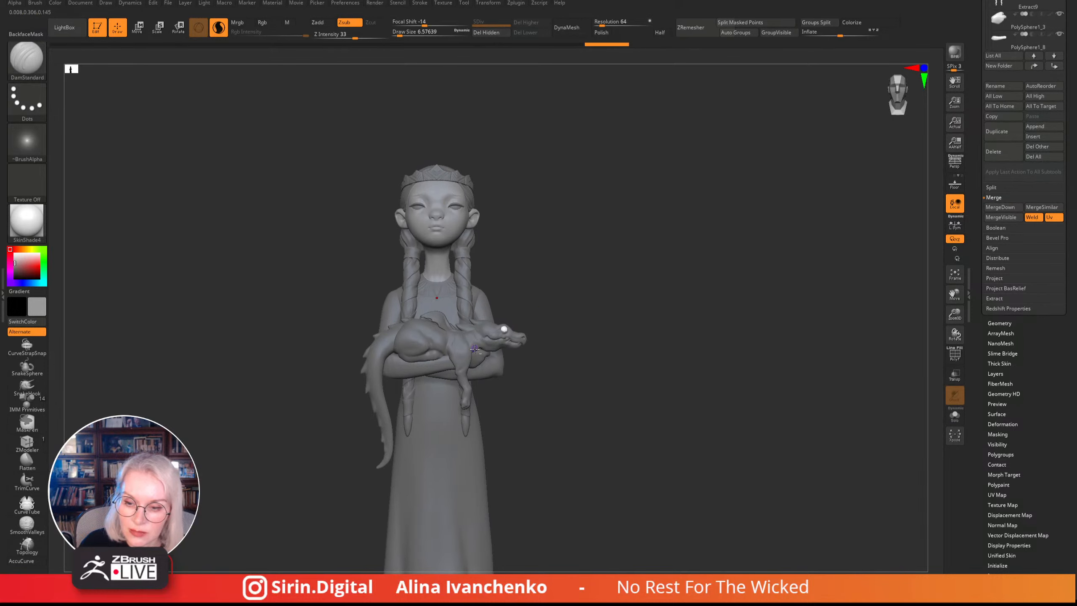
pyautogui.moveTo(568, 313); pyautogui.dragTo(593, 320)
pyautogui.moveTo(592, 320)
pyautogui.mouseDown()
pyautogui.moveTo(577, 327)
pyautogui.moveTo(574, 318)
pyautogui.mouseUp()
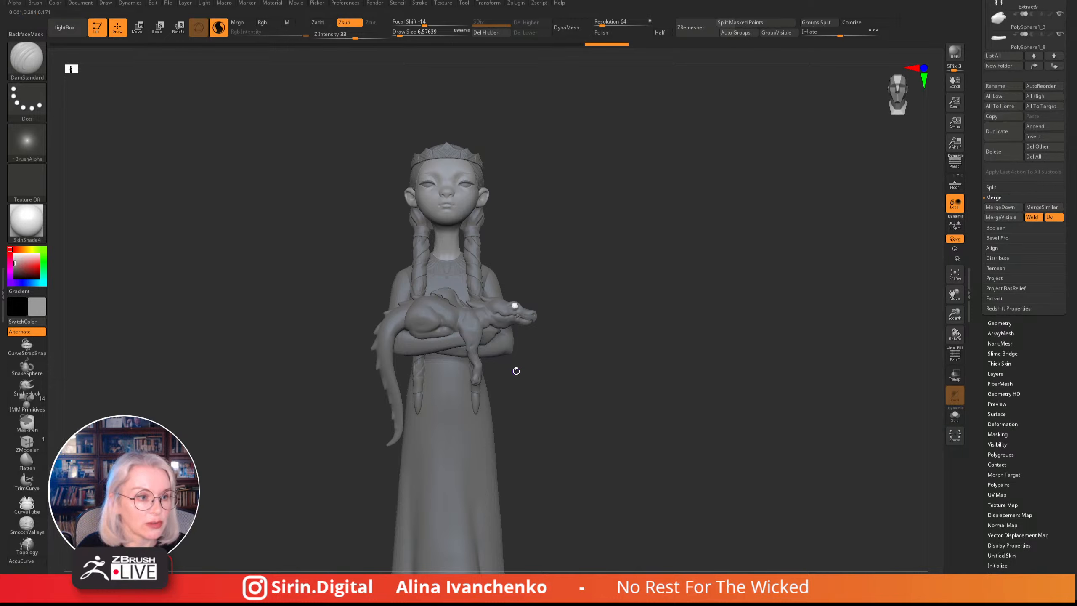
pyautogui.moveTo(651, 212); pyautogui.dragTo(654, 277)
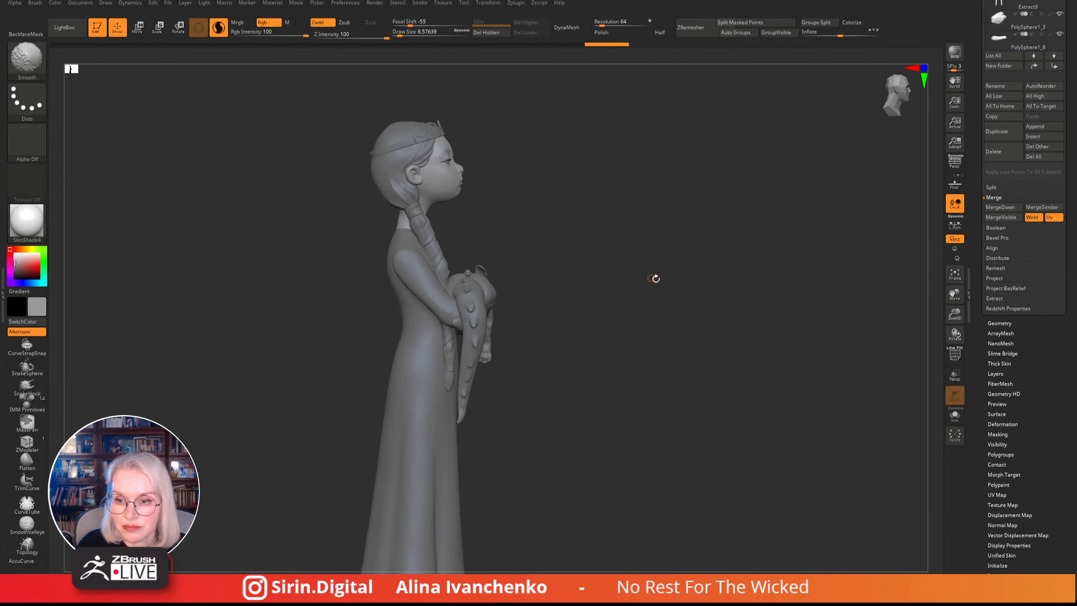
pyautogui.moveTo(955, 315); pyautogui.dragTo(931, 297)
pyautogui.keyDown('alt'); pyautogui.moveTo(634, 287); pyautogui.dragTo(642, 297); pyautogui.keyUp('alt')
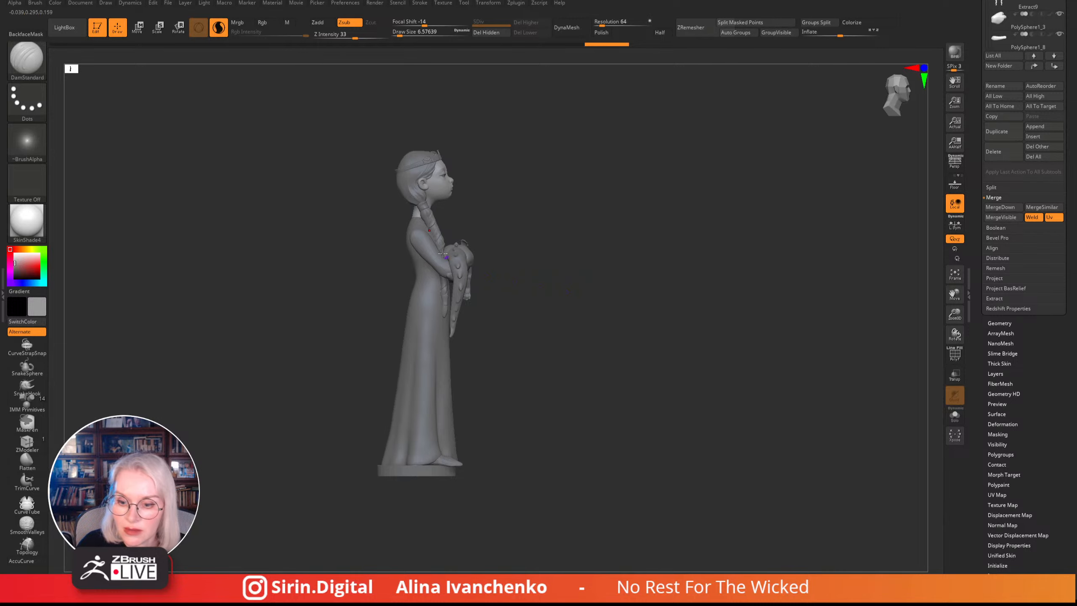
# - Select the girl's right upper arm subtool and examine its polyframe from the side and the front
pyautogui.keyDown('alt'); pyautogui.click(441, 265); pyautogui.keyUp('alt')
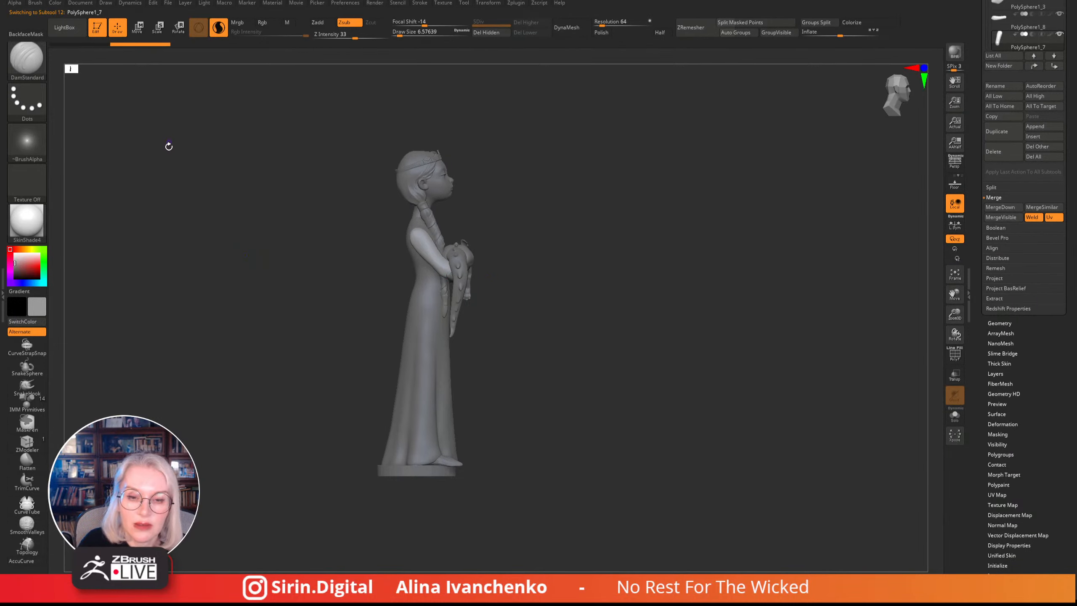
pyautogui.scroll(5, 1075, 202)
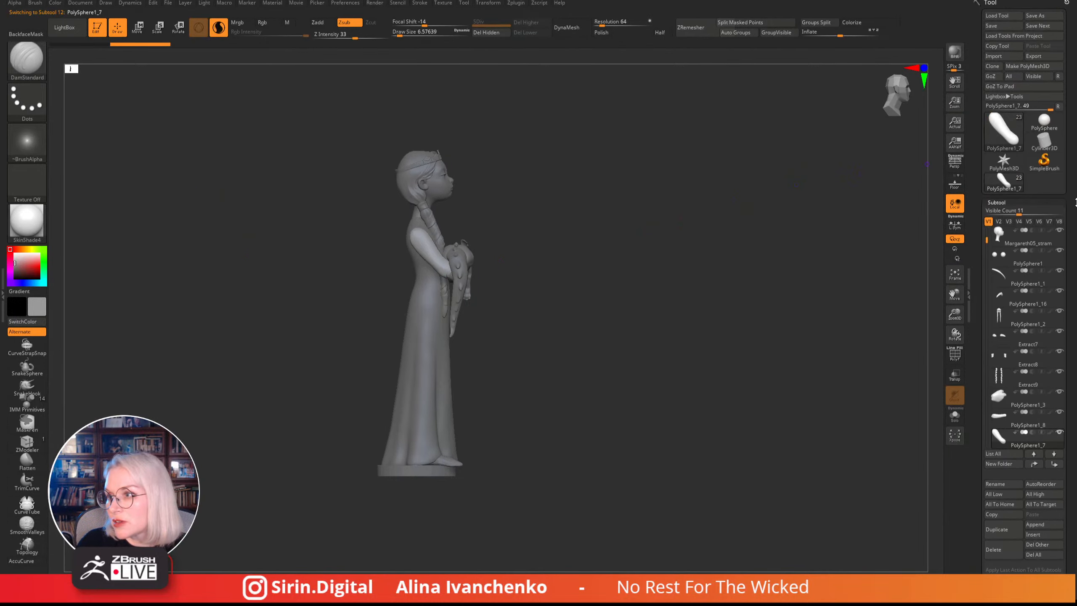
pyautogui.moveTo(1045, 144)
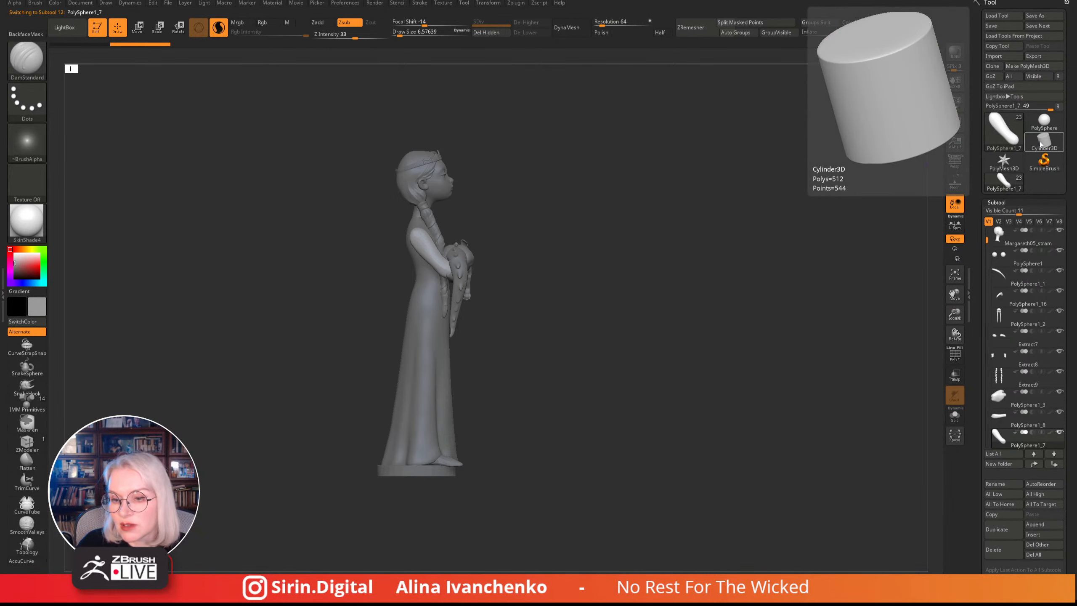
pyautogui.moveTo(789, 296)
pyautogui.mouseDown()
pyautogui.moveTo(798, 303)
pyautogui.moveTo(774, 307)
pyautogui.mouseUp()
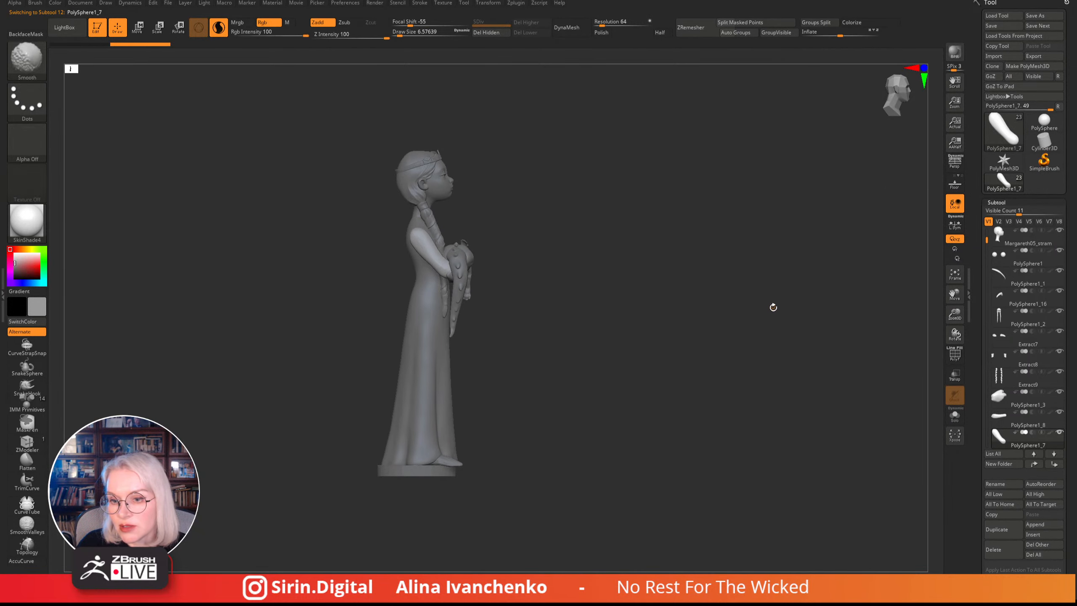
pyautogui.click(954, 356)
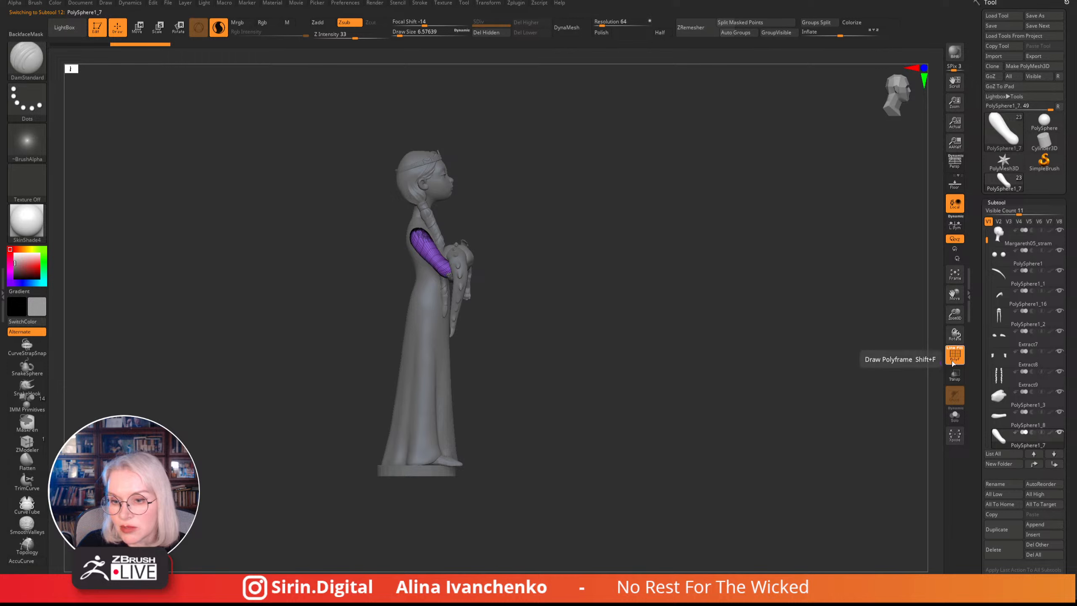
pyautogui.moveTo(952, 313); pyautogui.dragTo(938, 409)
pyautogui.moveTo(753, 311)
pyautogui.mouseDown()
pyautogui.moveTo(657, 294)
pyautogui.moveTo(680, 291)
pyautogui.moveTo(690, 312)
pyautogui.moveTo(626, 319)
pyautogui.moveTo(755, 320)
pyautogui.mouseUp()
pyautogui.moveTo(954, 318); pyautogui.dragTo(948, 234)
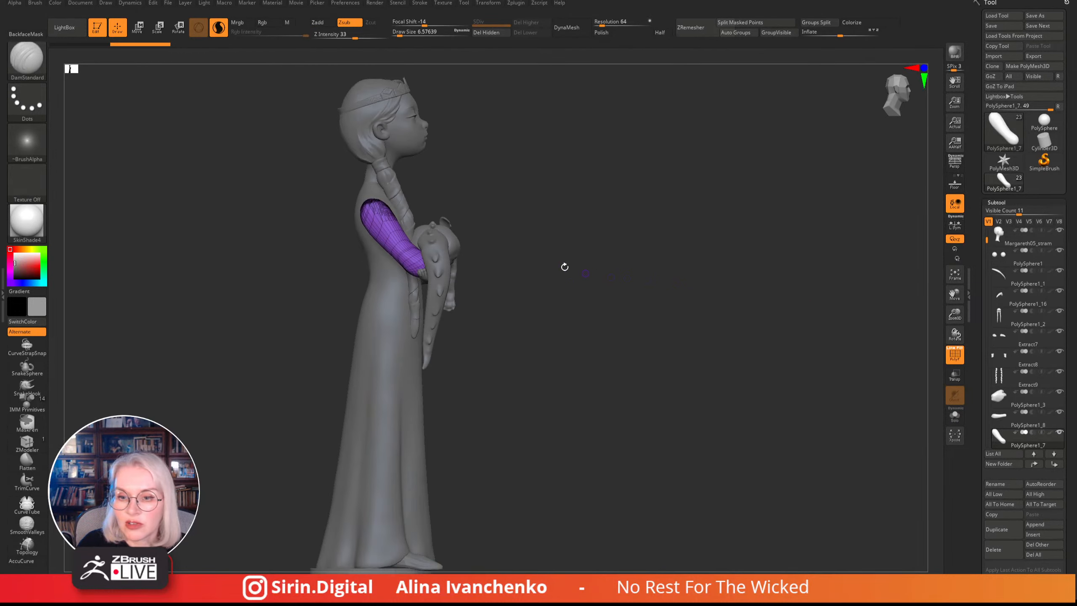
pyautogui.moveTo(564, 266)
pyautogui.keyDown('shift'); pyautogui.mouseDown()
pyautogui.moveTo(635, 279)
pyautogui.moveTo(404, 256)
pyautogui.mouseUp(); pyautogui.keyUp('shift')
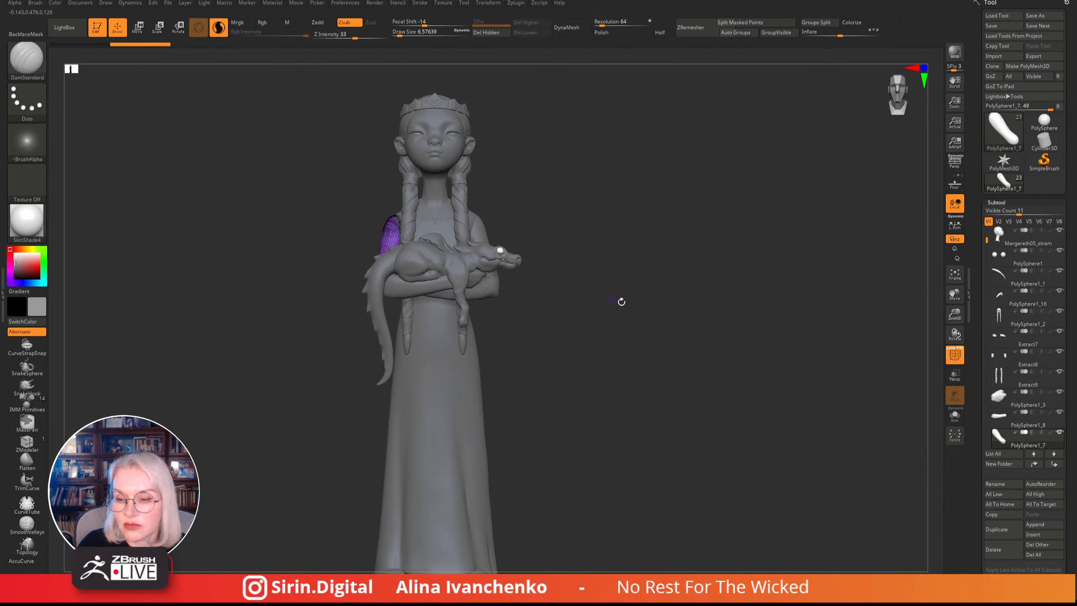
pyautogui.click(955, 354)
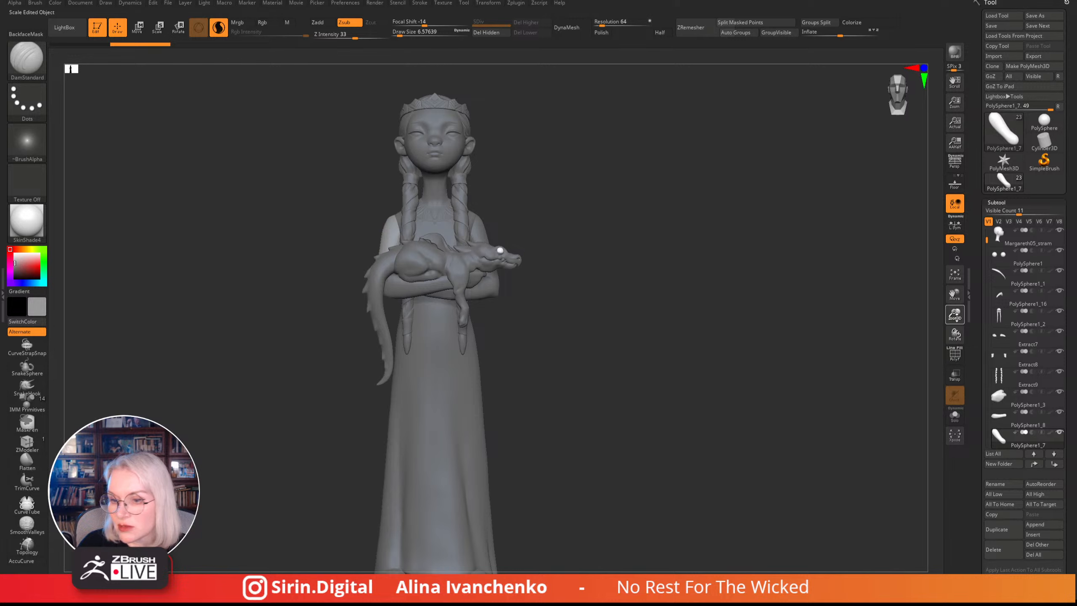
# - Select the girl's left arm subtool, examine its polyframe and polygroups, and turn the polyframe off again
pyautogui.keyDown('shift'); pyautogui.moveTo(590, 306); pyautogui.dragTo(580, 316); pyautogui.keyUp('shift')
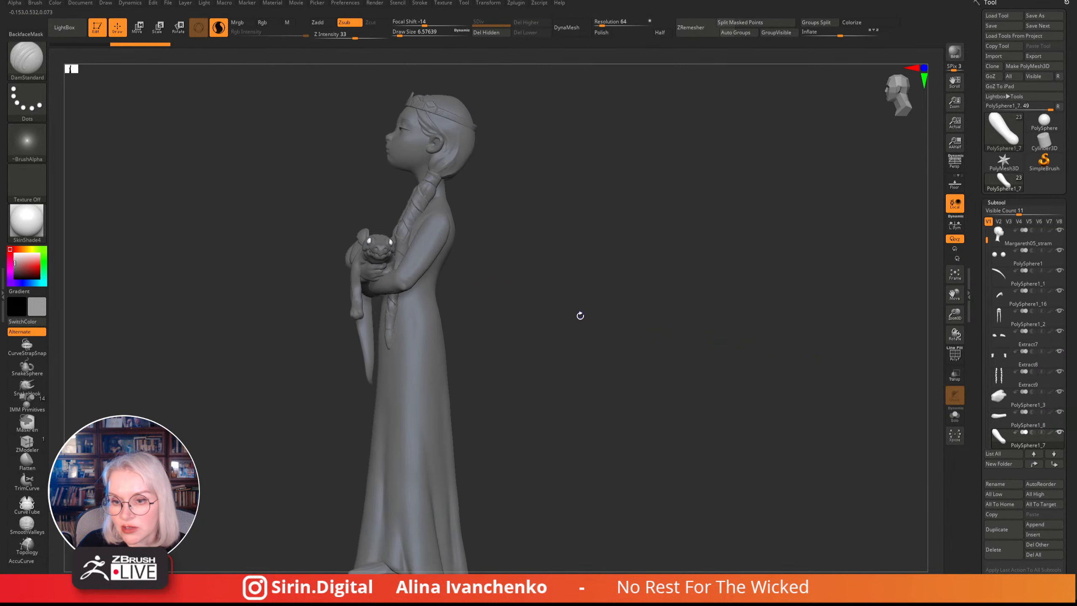
pyautogui.click(953, 360)
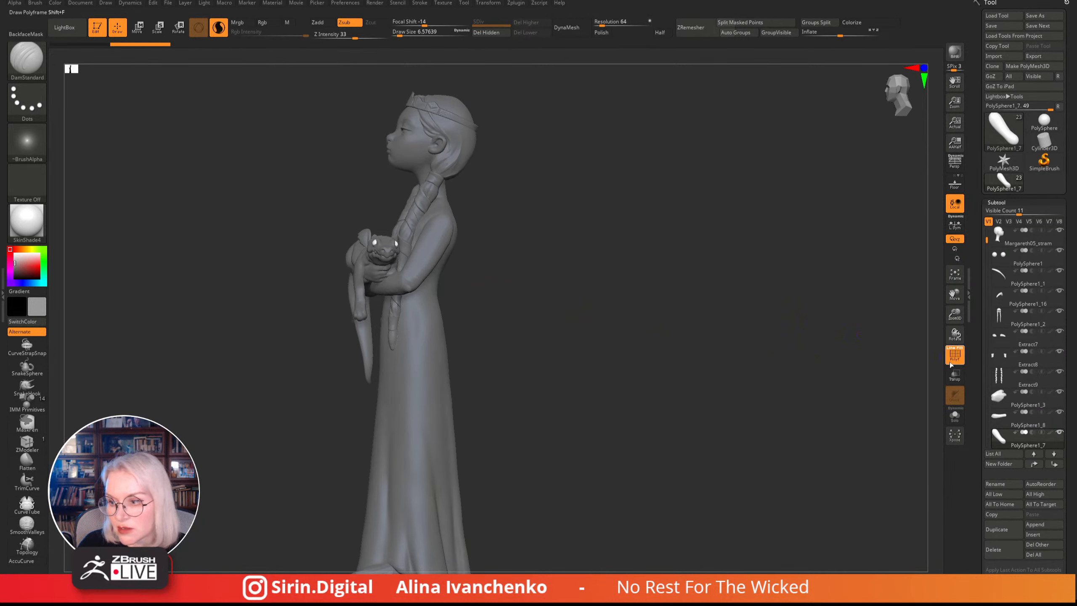
pyautogui.keyDown('alt'); pyautogui.click(453, 253); pyautogui.keyUp('alt')
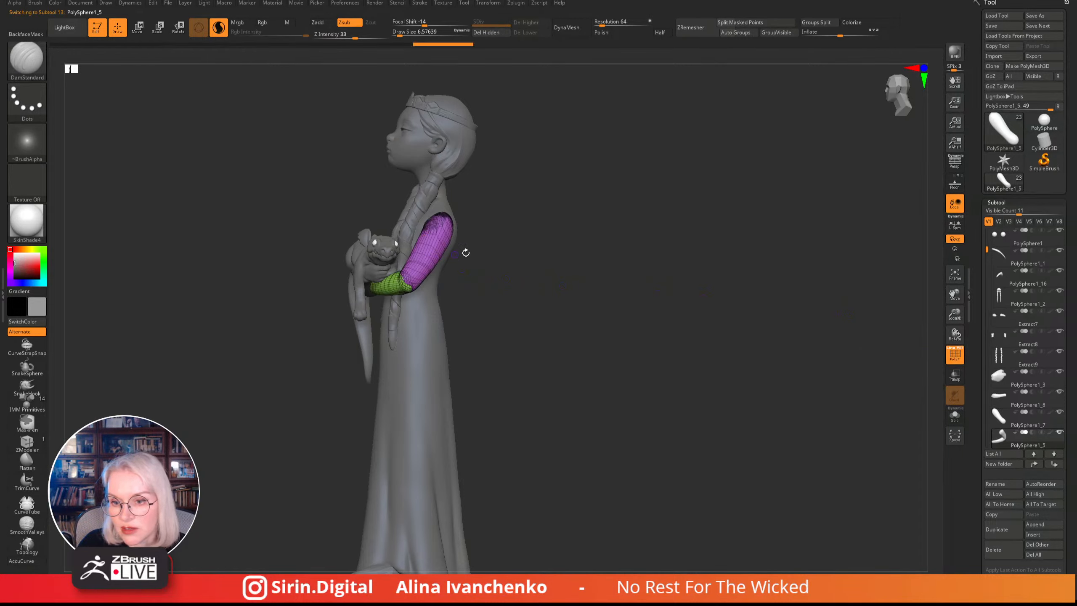
pyautogui.moveTo(577, 317); pyautogui.dragTo(790, 325)
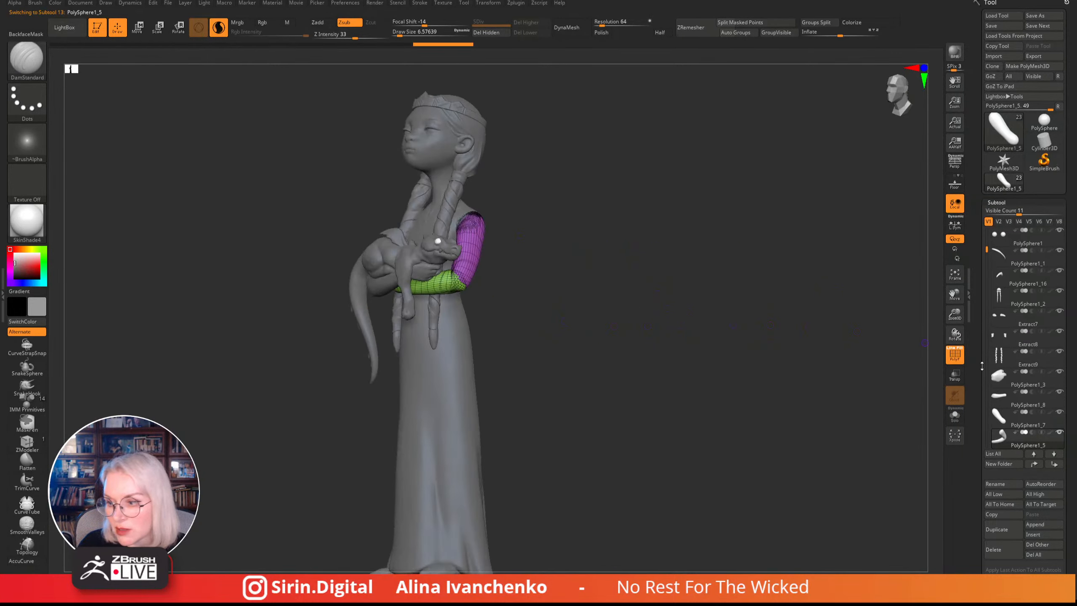
pyautogui.click(955, 354)
pyautogui.moveTo(693, 292); pyautogui.dragTo(591, 335)
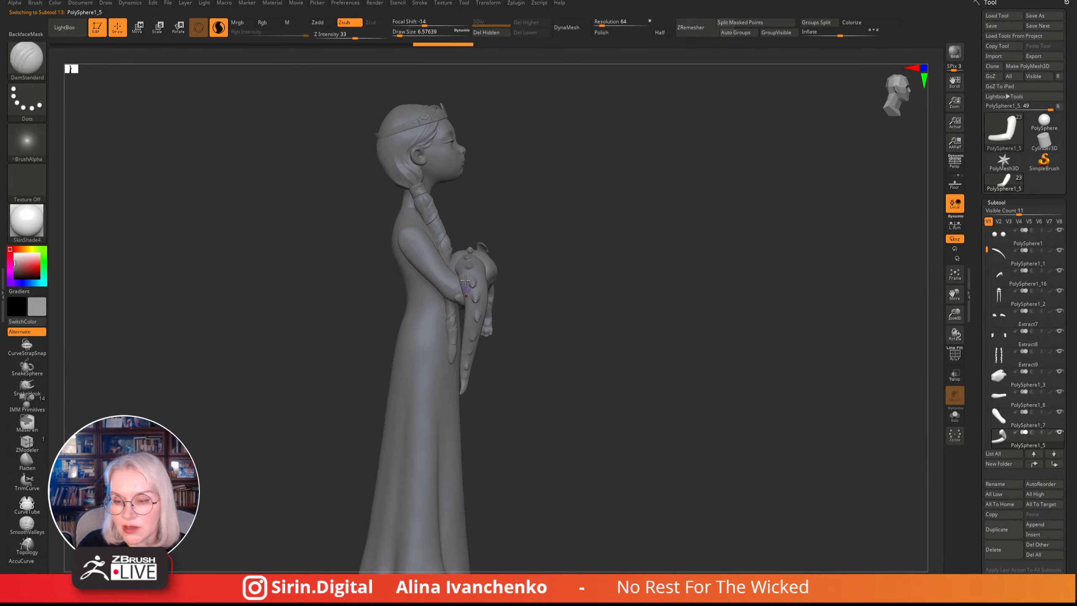
pyautogui.click(1050, 144)
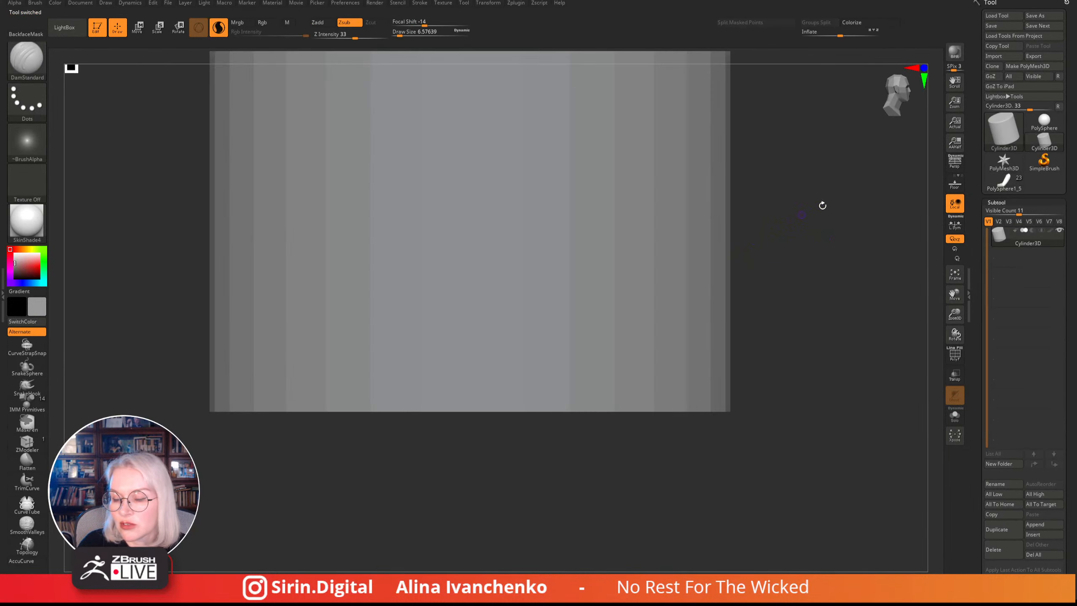
pyautogui.moveTo(822, 205); pyautogui.dragTo(809, 411)
pyautogui.press('f')
pyautogui.moveTo(630, 256); pyautogui.dragTo(673, 293)
pyautogui.click(1004, 182)
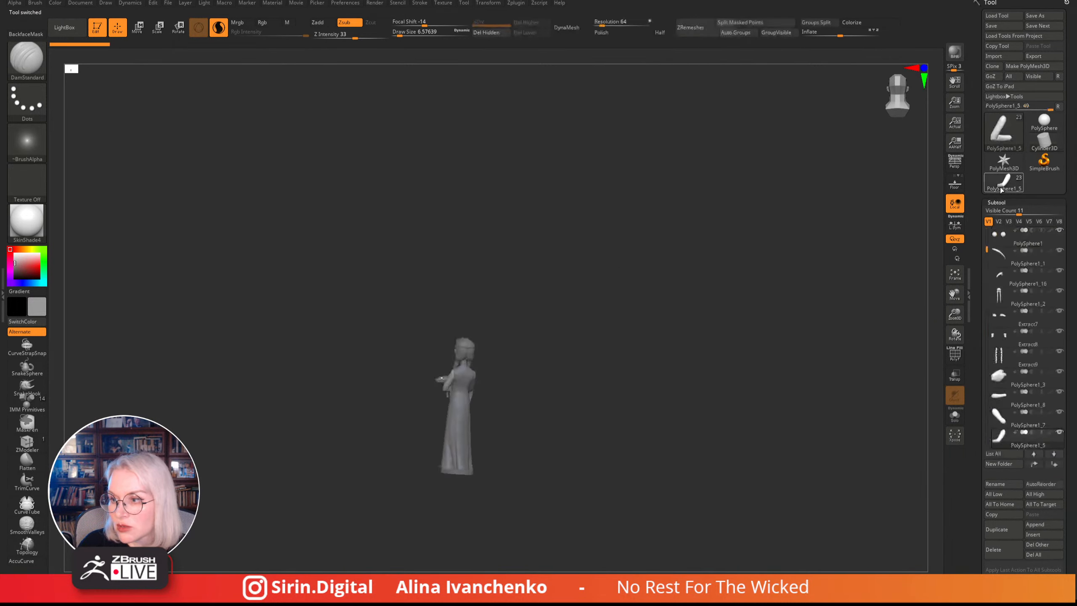
# - Append a Cylinder3D to the figure as a subtool and select it for editing
pyautogui.click(1040, 524)
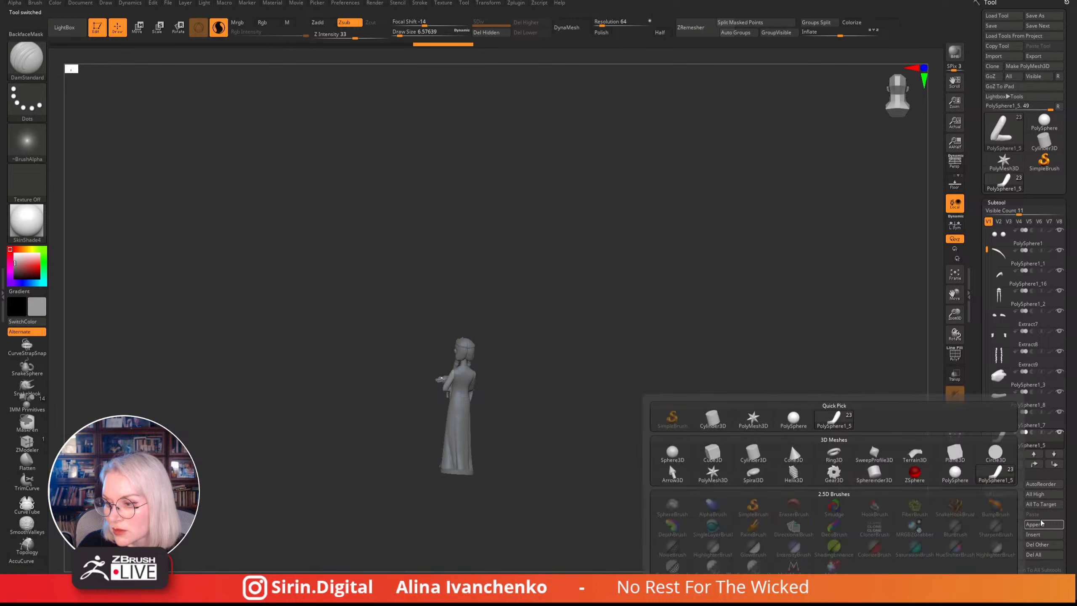
pyautogui.click(1045, 526)
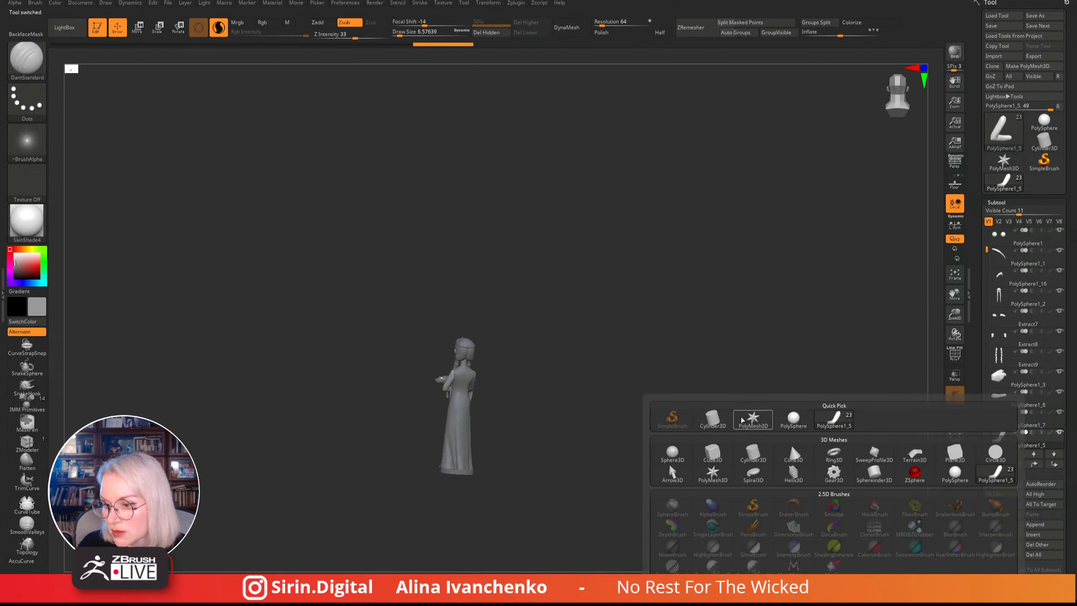
pyautogui.click(711, 420)
pyautogui.moveTo(625, 275); pyautogui.dragTo(497, 307)
pyautogui.keyDown('alt'); pyautogui.click(476, 314); pyautogui.keyUp('alt')
pyautogui.keyDown('shift'); pyautogui.moveTo(587, 297); pyautogui.dragTo(621, 295); pyautogui.keyUp('shift')
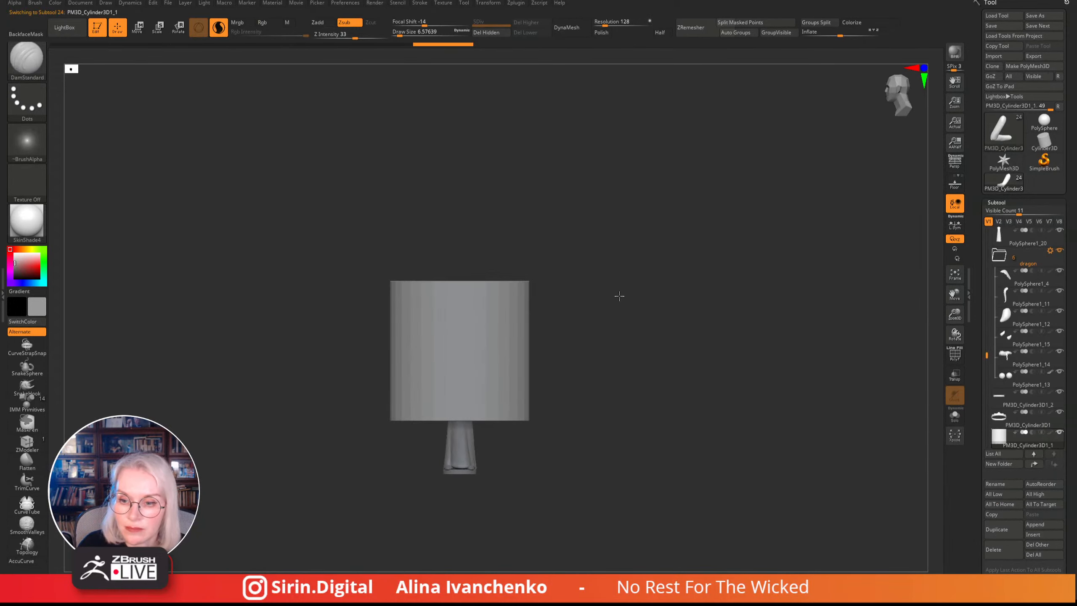
# - Scale the new cylinder down uniformly with the gizmo until it is narrower than the girl's head
pyautogui.moveTo(953, 319); pyautogui.dragTo(924, 327)
pyautogui.moveTo(750, 291)
pyautogui.mouseDown()
pyautogui.moveTo(769, 299)
pyautogui.moveTo(747, 285)
pyautogui.mouseUp()
pyautogui.click(158, 28)
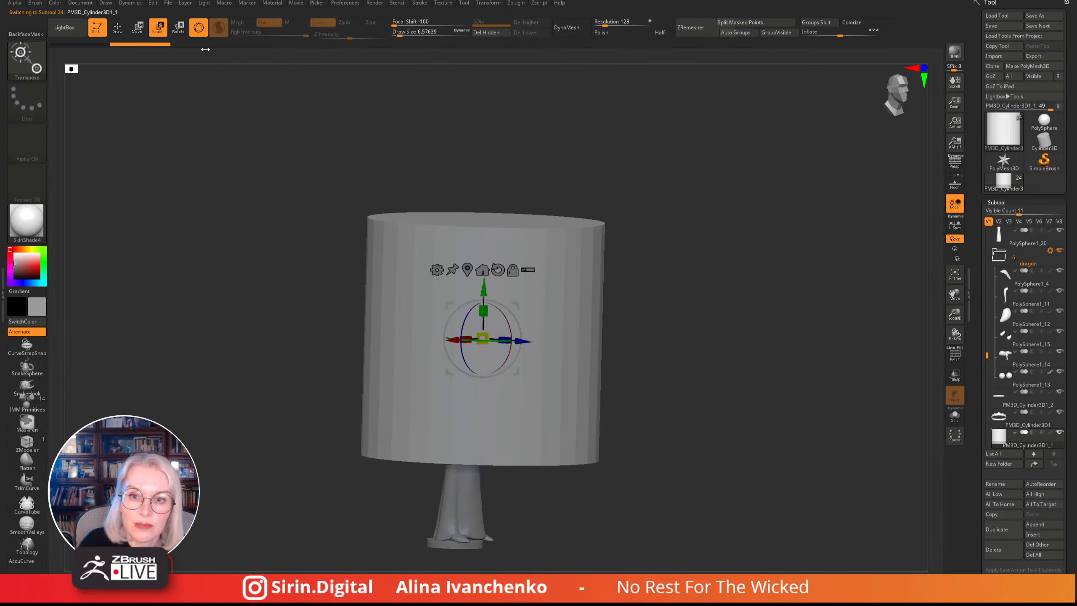
pyautogui.keyDown('shift'); pyautogui.moveTo(710, 280); pyautogui.dragTo(691, 278); pyautogui.keyUp('shift')
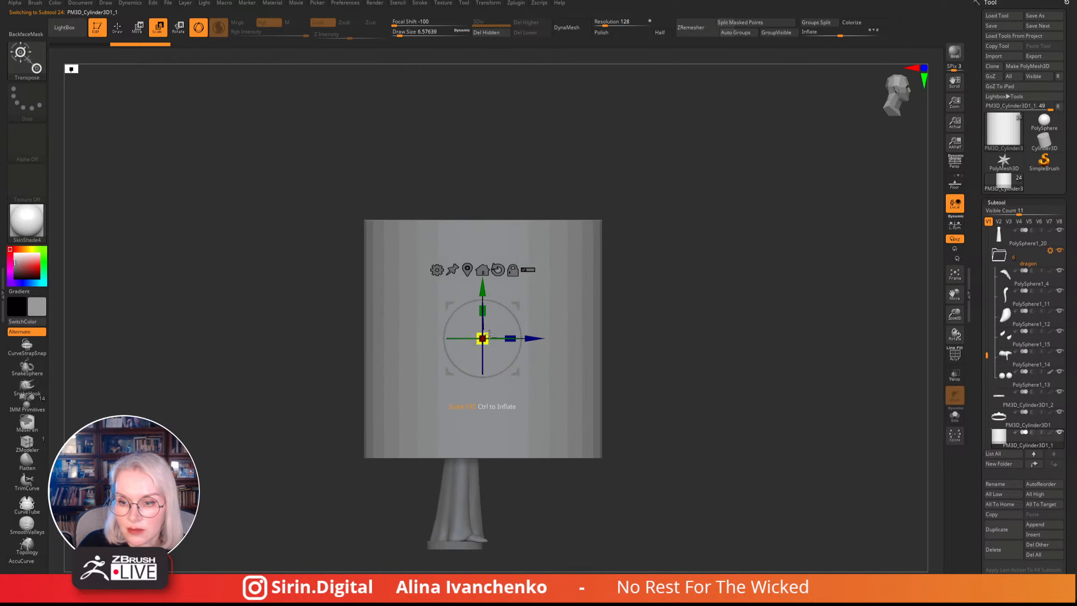
pyautogui.moveTo(483, 339); pyautogui.dragTo(498, 508)
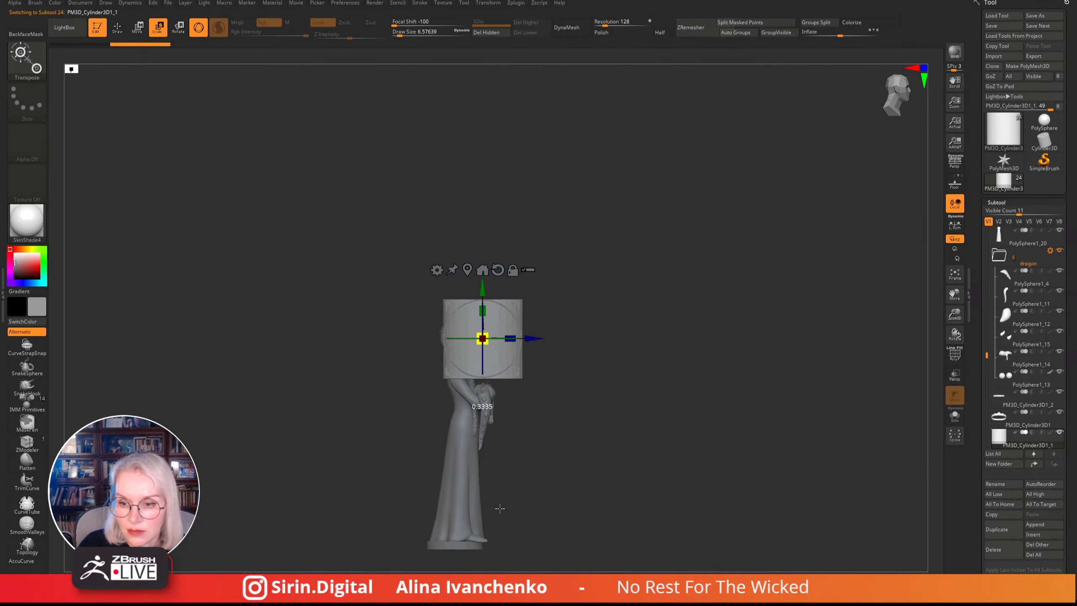
pyautogui.moveTo(483, 338); pyautogui.dragTo(509, 343)
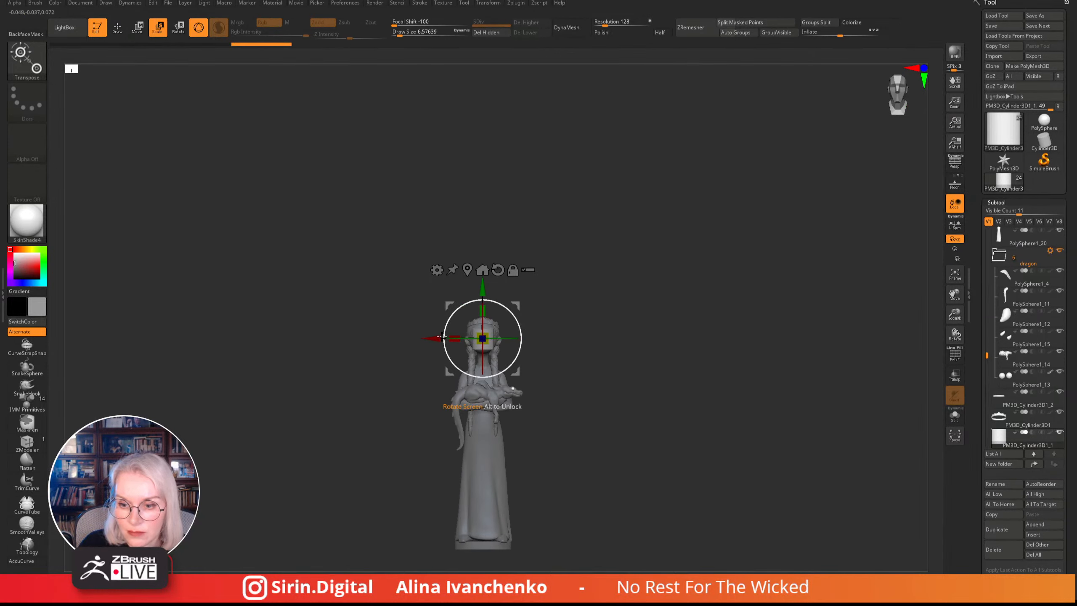
# - Move the cylinder down to the girl's right arm near the elbow and tilt it to follow the arm's slant
pyautogui.moveTo(431, 339); pyautogui.dragTo(397, 338)
pyautogui.keyDown('shift'); pyautogui.moveTo(551, 314); pyautogui.dragTo(614, 313); pyautogui.keyUp('shift')
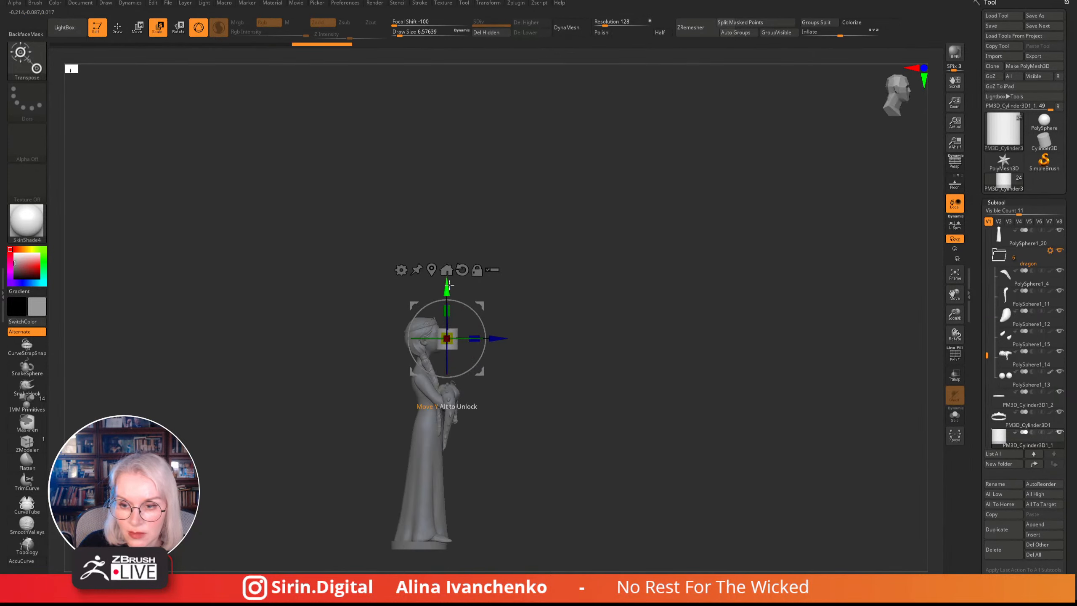
pyautogui.moveTo(448, 286); pyautogui.dragTo(445, 345)
pyautogui.moveTo(484, 388); pyautogui.dragTo(474, 370)
pyautogui.moveTo(492, 361); pyautogui.dragTo(586, 348)
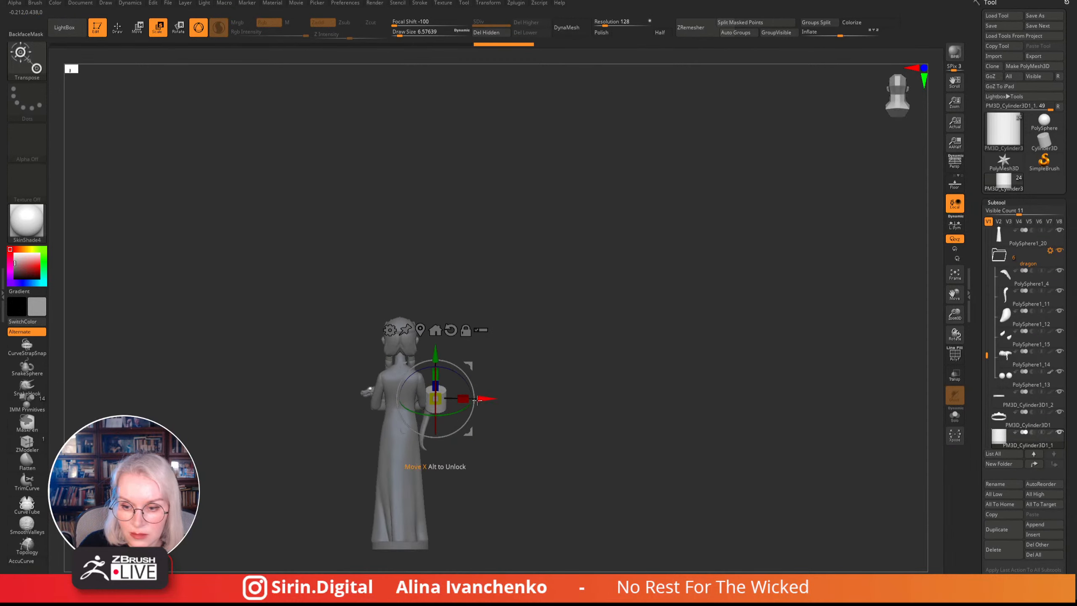
pyautogui.moveTo(487, 395); pyautogui.dragTo(384, 366)
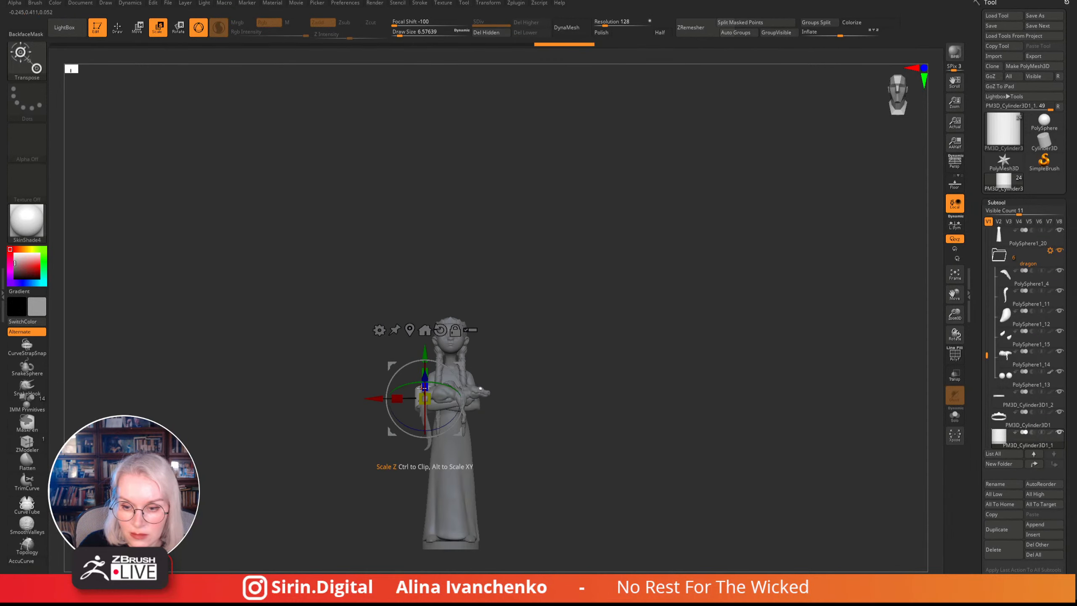
pyautogui.moveTo(426, 398); pyautogui.dragTo(421, 400)
# - Refine the cylinder's tilt and sideways position on the girl's right arm and scale it down slightly
pyautogui.keyDown('shift'); pyautogui.moveTo(543, 330); pyautogui.dragTo(796, 319); pyautogui.keyUp('shift')
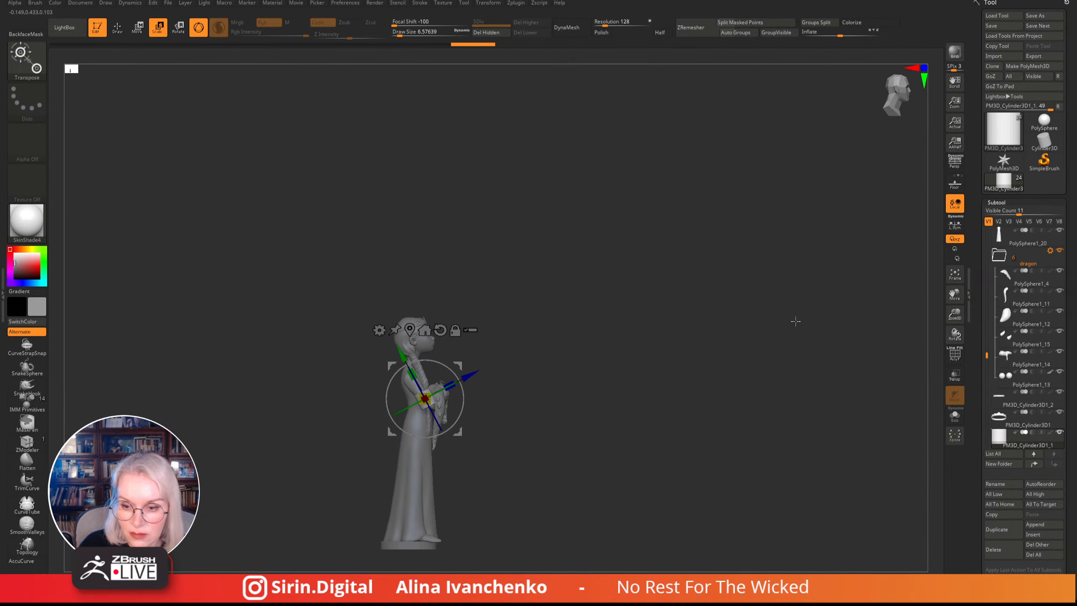
pyautogui.moveTo(954, 313); pyautogui.dragTo(951, 393)
pyautogui.keyDown('alt'); pyautogui.moveTo(592, 263); pyautogui.dragTo(588, 202); pyautogui.keyUp('alt')
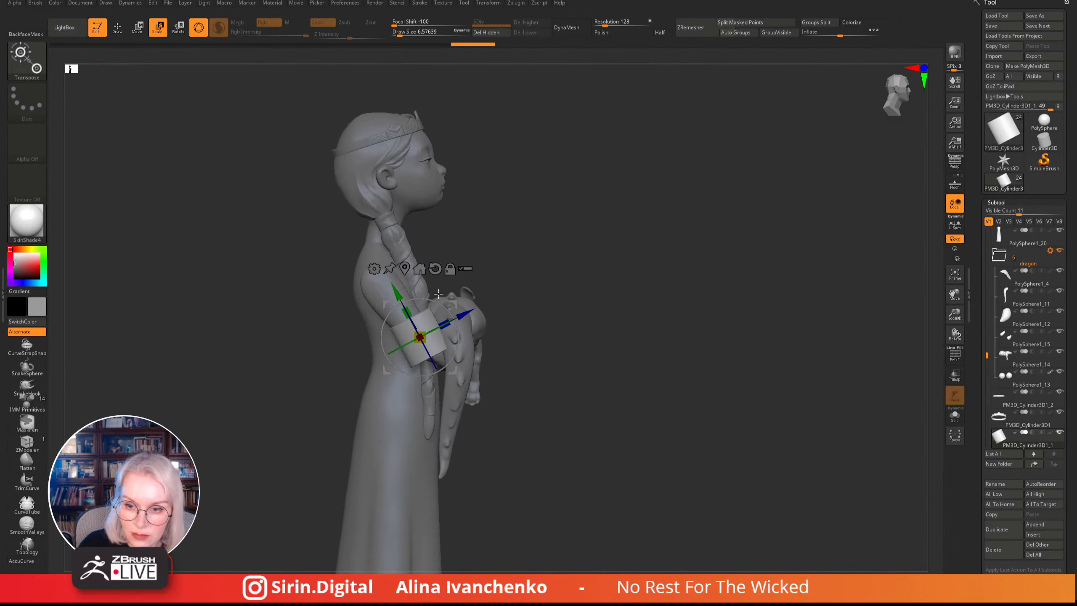
pyautogui.moveTo(439, 304); pyautogui.dragTo(432, 302)
pyautogui.moveTo(505, 293); pyautogui.dragTo(539, 332)
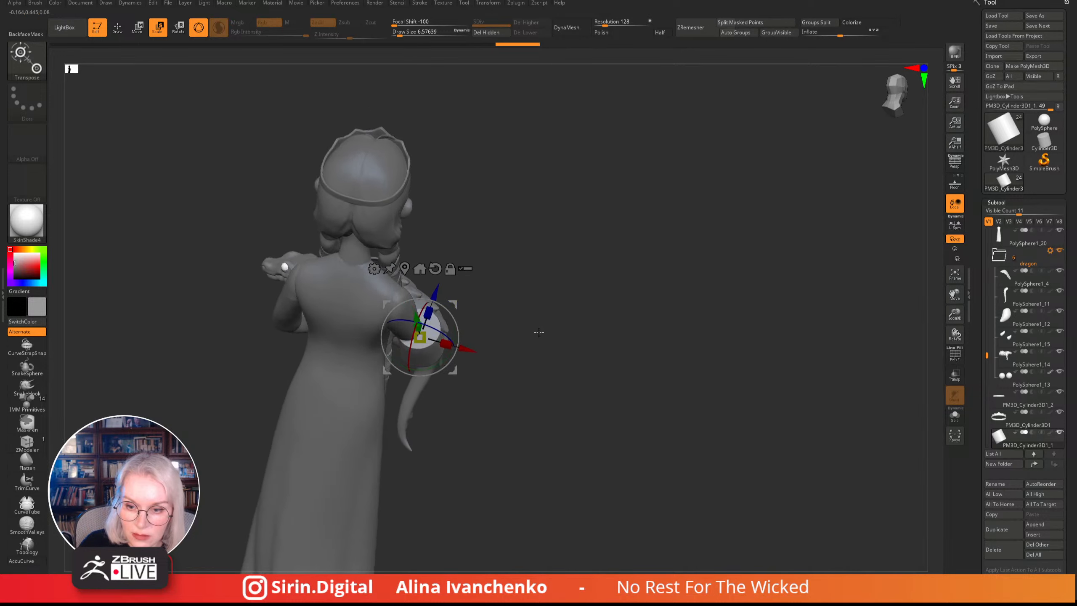
pyautogui.moveTo(465, 349); pyautogui.dragTo(456, 347)
pyautogui.moveTo(520, 306); pyautogui.dragTo(575, 245)
pyautogui.moveTo(413, 335); pyautogui.dragTo(414, 345)
pyautogui.keyDown('shift'); pyautogui.moveTo(598, 278); pyautogui.dragTo(616, 277); pyautogui.keyUp('shift')
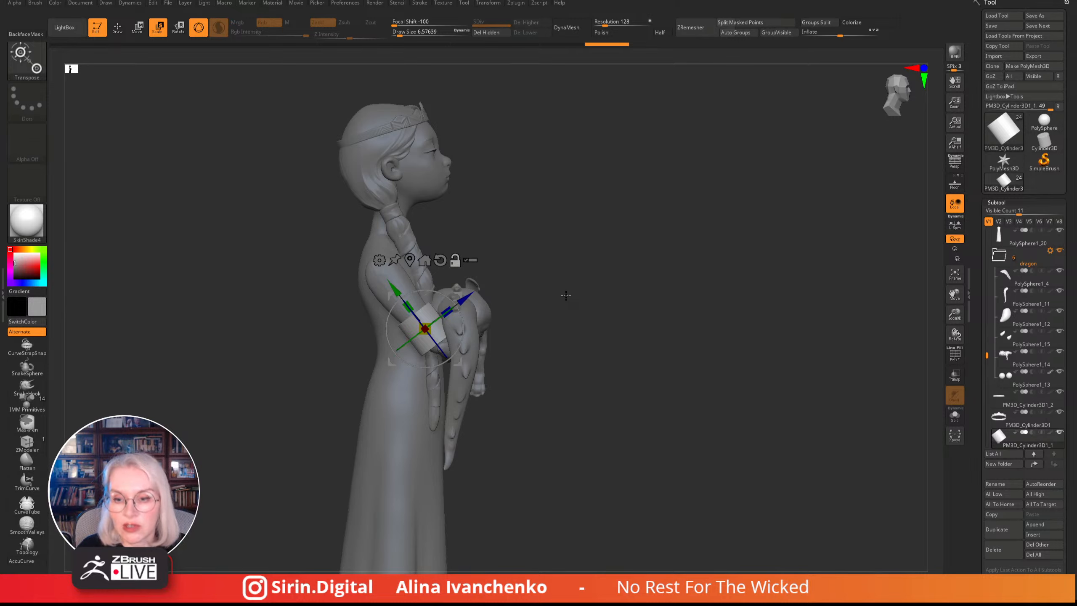
# - Fit the cylinder more closely around the girl's right arm just above the elbow, judging it from the front, side and back
pyautogui.moveTo(583, 302); pyautogui.dragTo(562, 340)
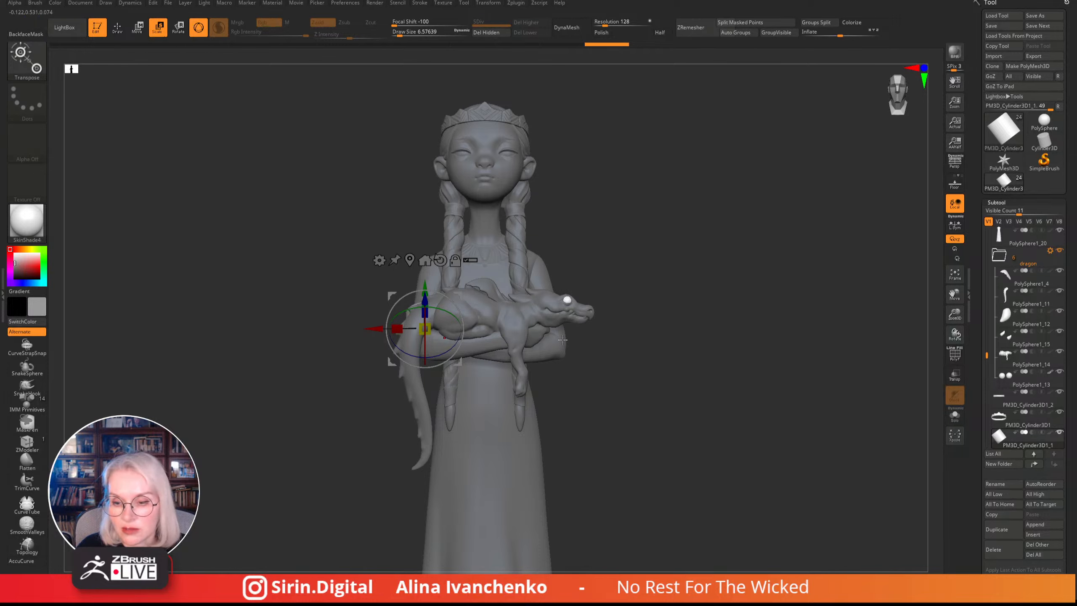
pyautogui.moveTo(666, 349); pyautogui.dragTo(678, 389)
pyautogui.moveTo(606, 390); pyautogui.dragTo(620, 388)
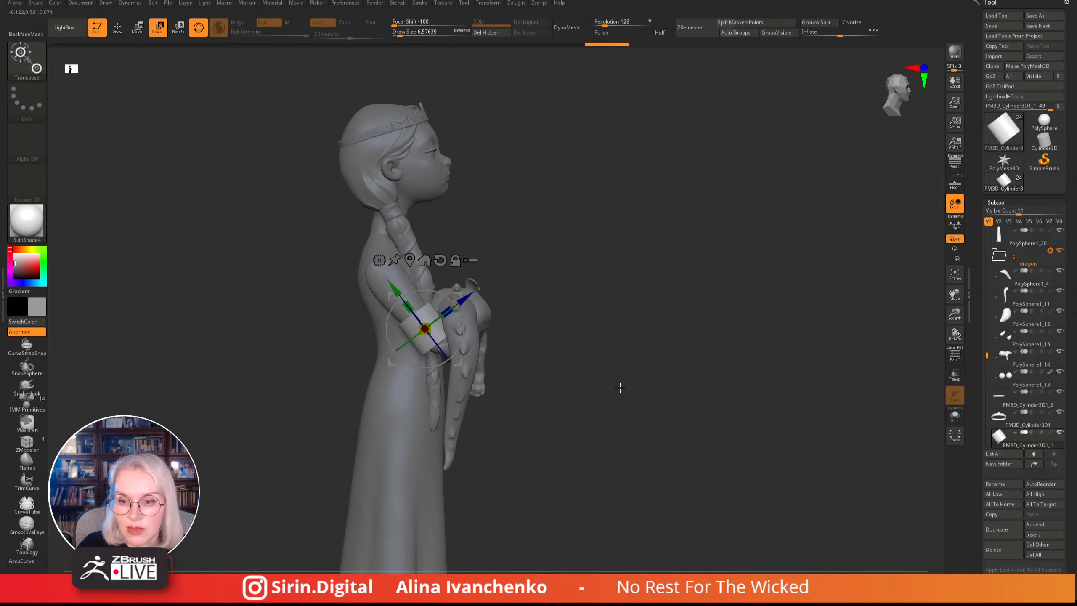
pyautogui.moveTo(424, 329); pyautogui.dragTo(447, 332)
pyautogui.moveTo(507, 303); pyautogui.dragTo(484, 300)
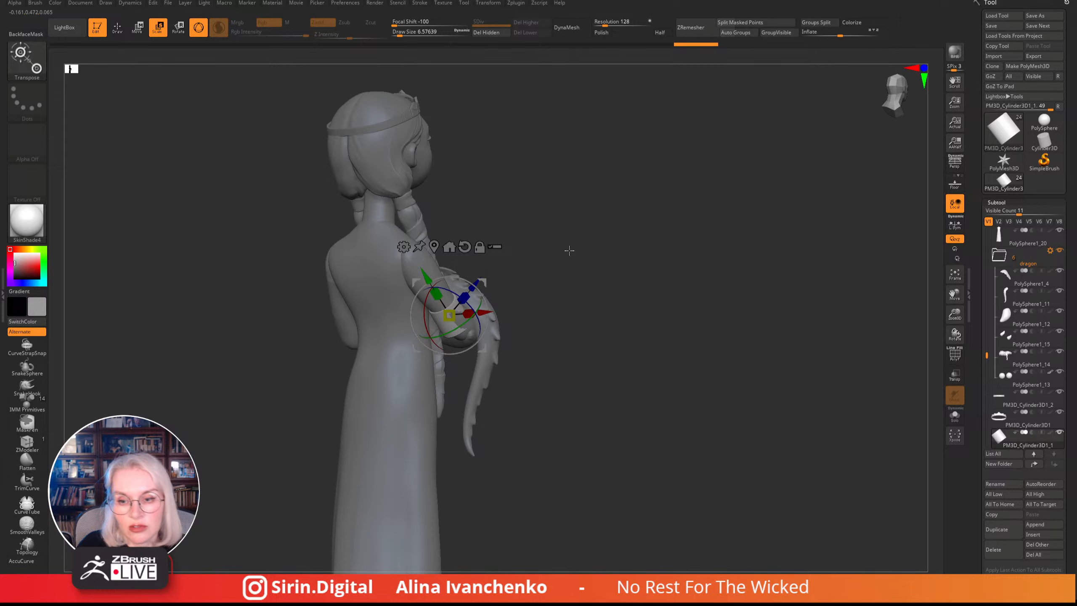
pyautogui.moveTo(569, 251); pyautogui.dragTo(603, 252)
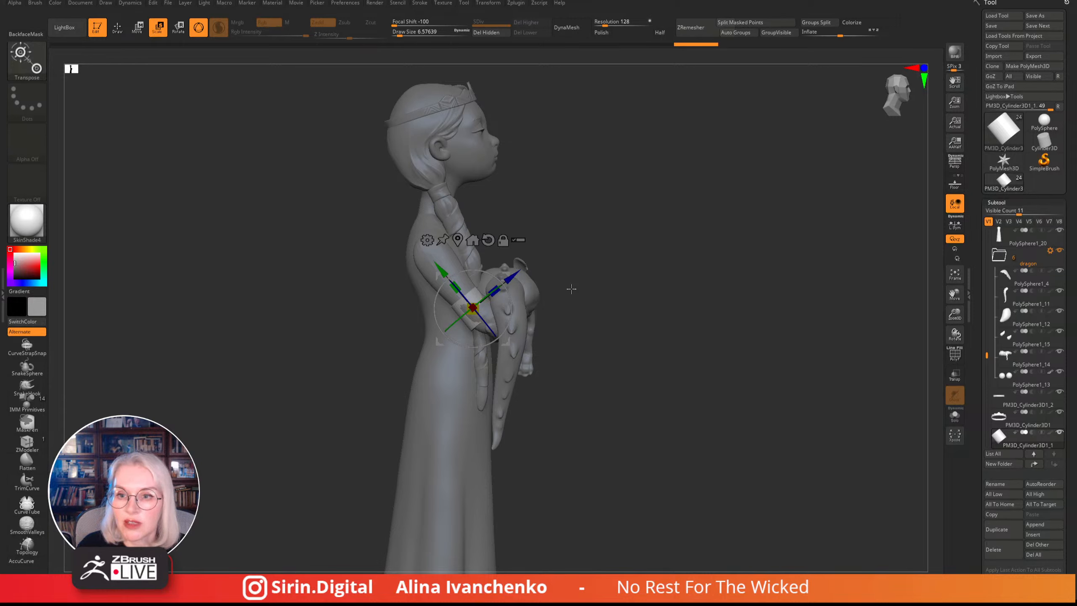
pyautogui.moveTo(633, 324)
pyautogui.mouseDown()
pyautogui.moveTo(644, 316)
pyautogui.moveTo(639, 337)
pyautogui.moveTo(662, 343)
pyautogui.moveTo(644, 366)
pyautogui.moveTo(661, 366)
pyautogui.moveTo(646, 360)
pyautogui.mouseUp()
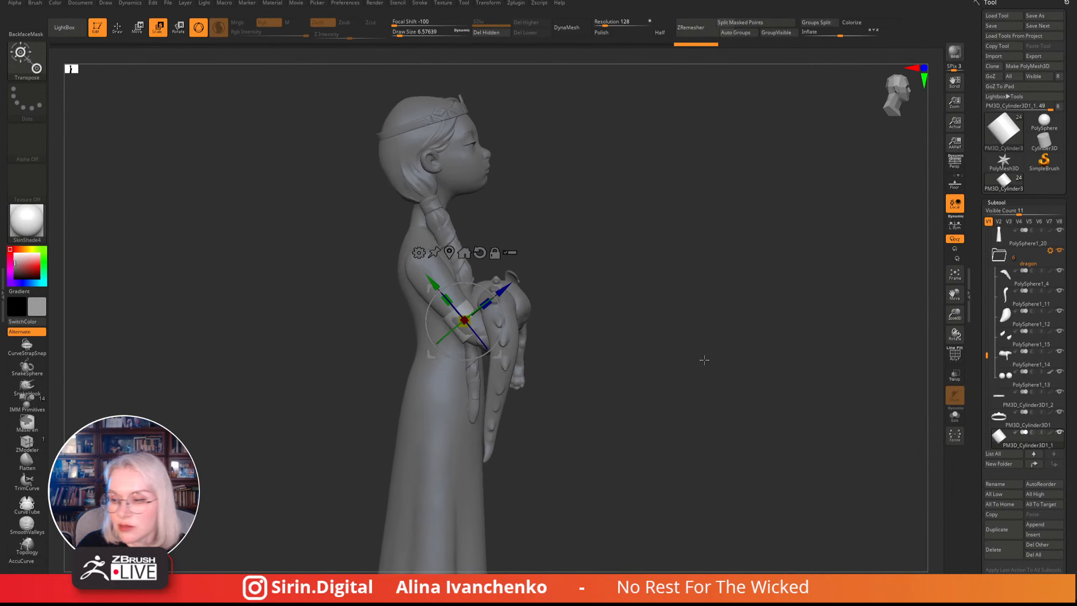
pyautogui.moveTo(955, 313); pyautogui.dragTo(864, 379)
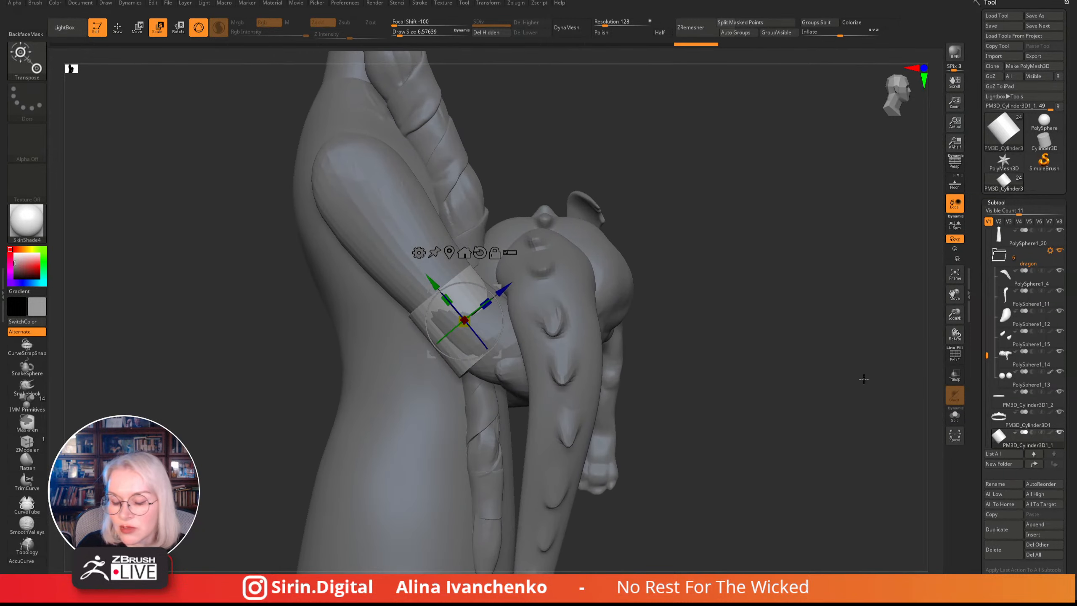
# - Turn on the cylinder's polyframe and rotate, shift and scale the cylinder until it encloses the girl's right arm
pyautogui.click(954, 354)
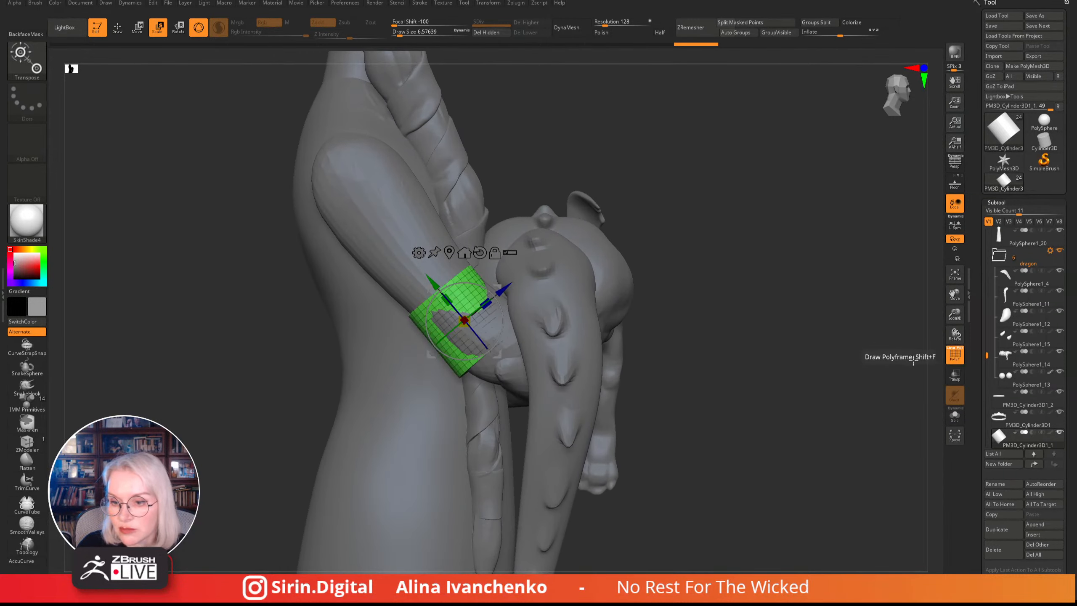
pyautogui.moveTo(730, 367); pyautogui.dragTo(752, 353)
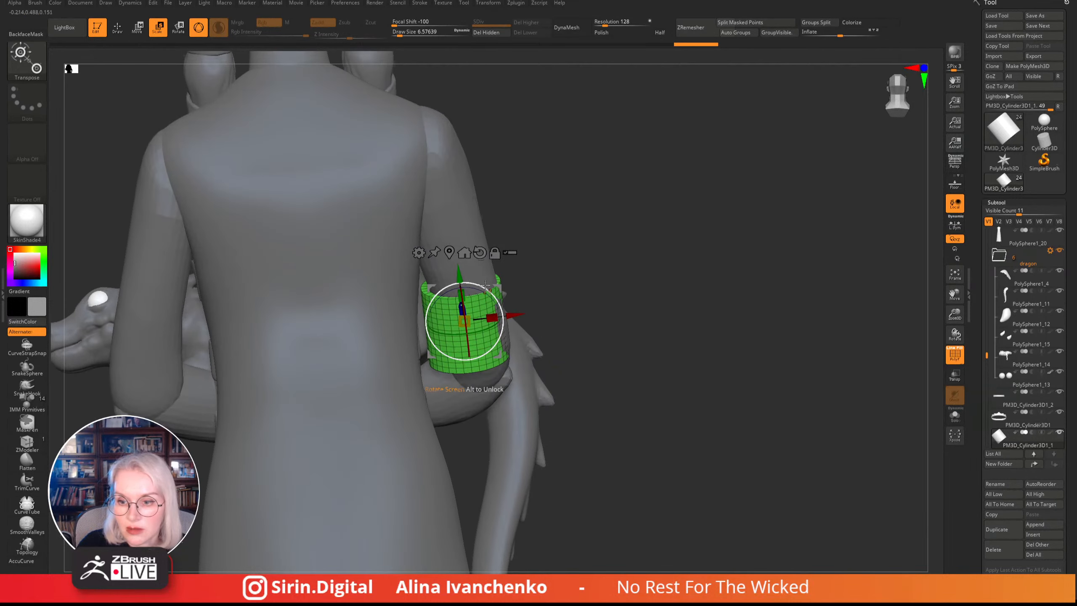
pyautogui.moveTo(483, 287); pyautogui.dragTo(503, 285)
pyautogui.moveTo(570, 271); pyautogui.dragTo(695, 280)
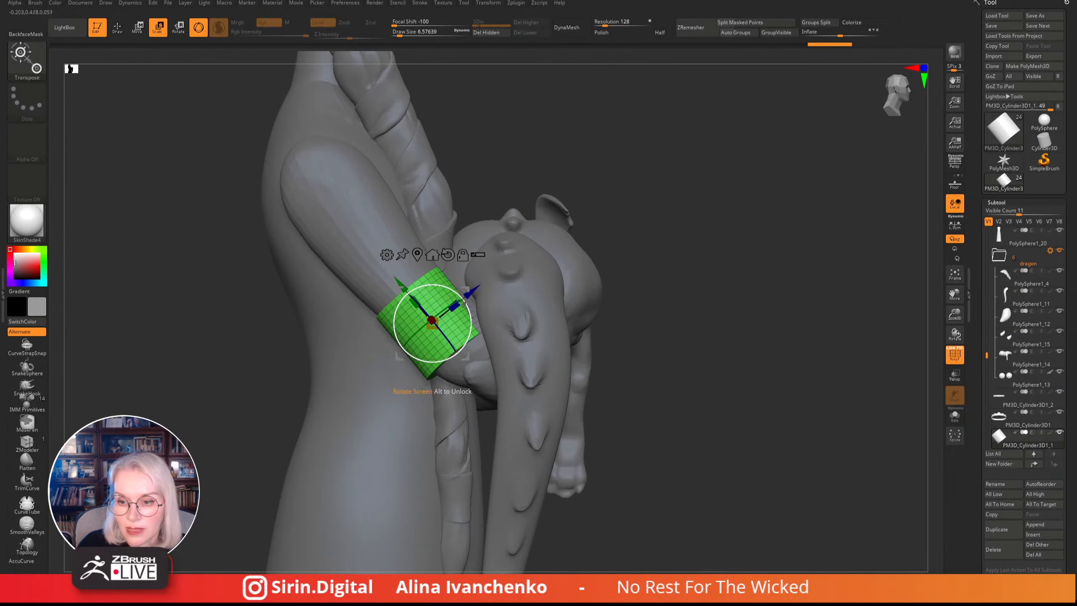
pyautogui.moveTo(461, 293); pyautogui.dragTo(475, 281)
pyautogui.moveTo(500, 281); pyautogui.dragTo(636, 282, button='right')
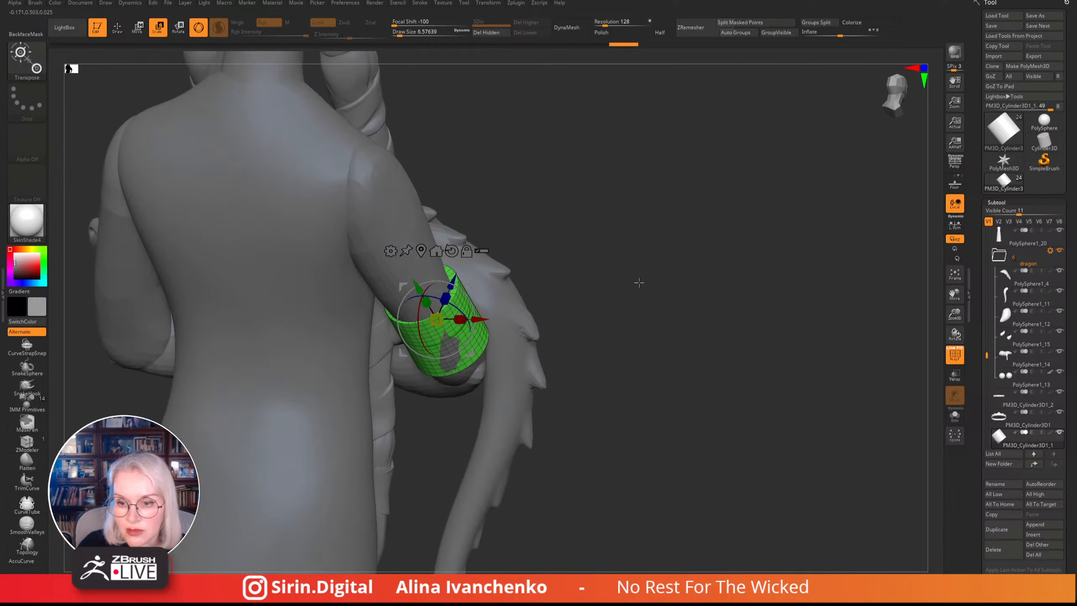
pyautogui.moveTo(437, 315); pyautogui.dragTo(440, 312)
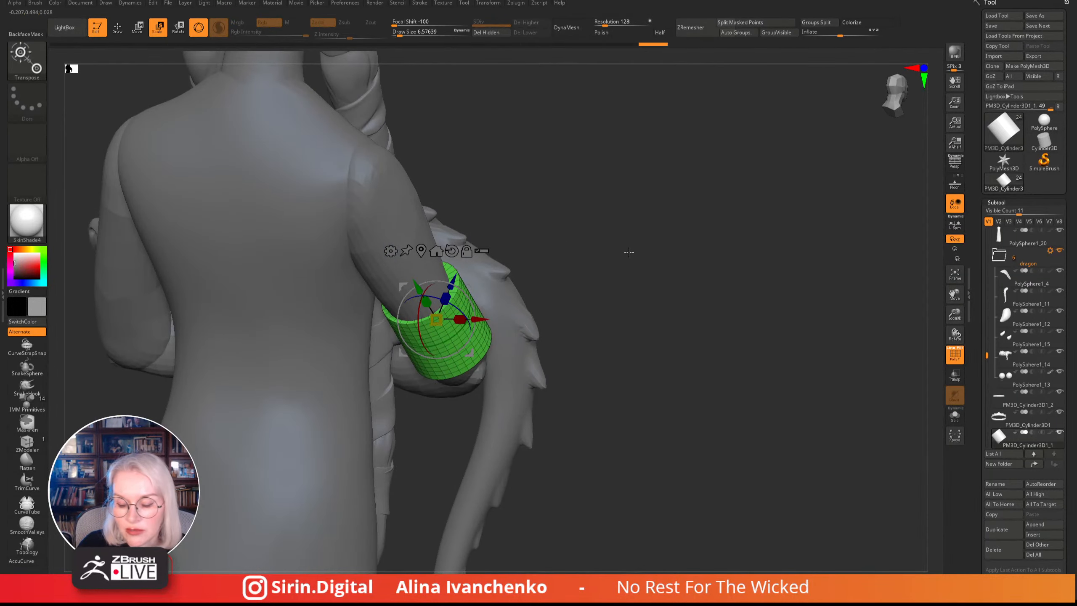
# - Fine-tune the cylinder's rotation and placement around the girl's right arm, comparing the side and back views
pyautogui.moveTo(780, 244); pyautogui.dragTo(661, 230, button='right')
pyautogui.keyDown('alt'); pyautogui.moveTo(742, 241); pyautogui.dragTo(746, 253, button='right'); pyautogui.keyUp('alt')
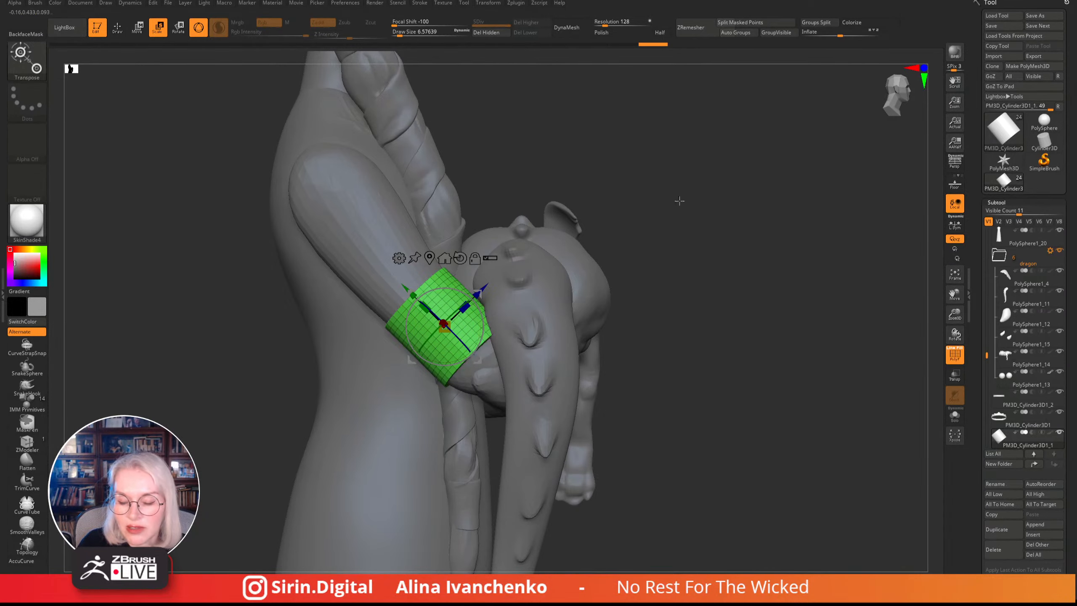
pyautogui.moveTo(761, 227); pyautogui.dragTo(720, 272, button='right')
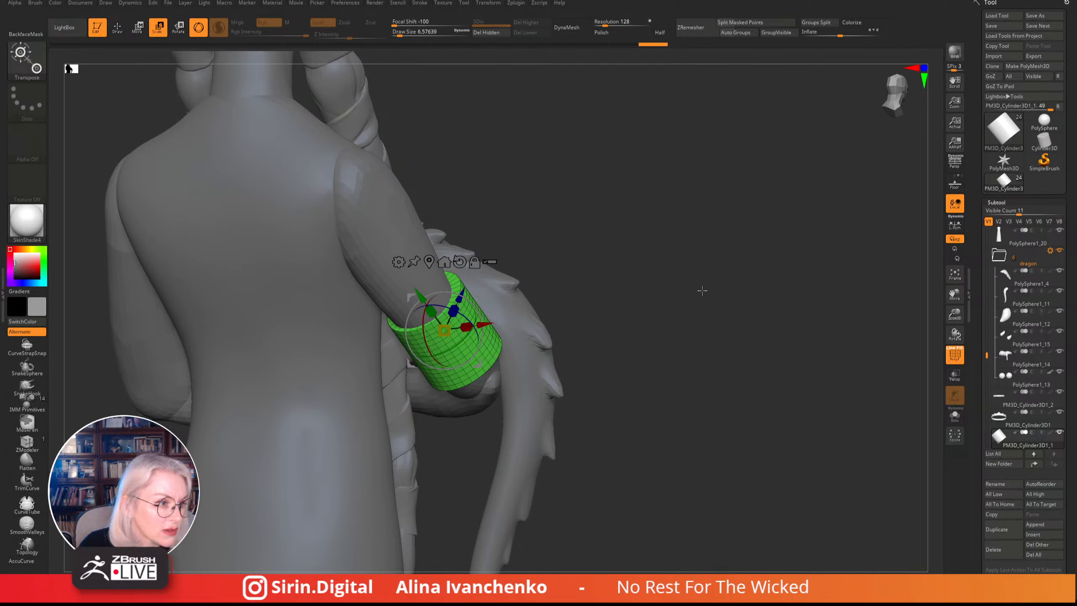
pyautogui.moveTo(715, 242); pyautogui.dragTo(732, 246)
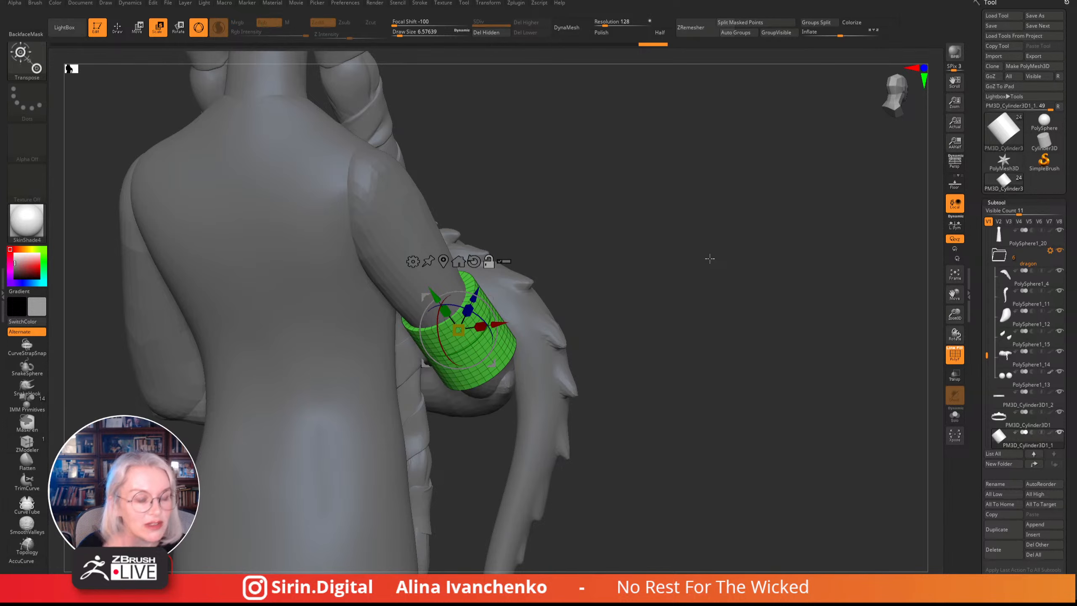
pyautogui.moveTo(658, 223); pyautogui.dragTo(699, 301)
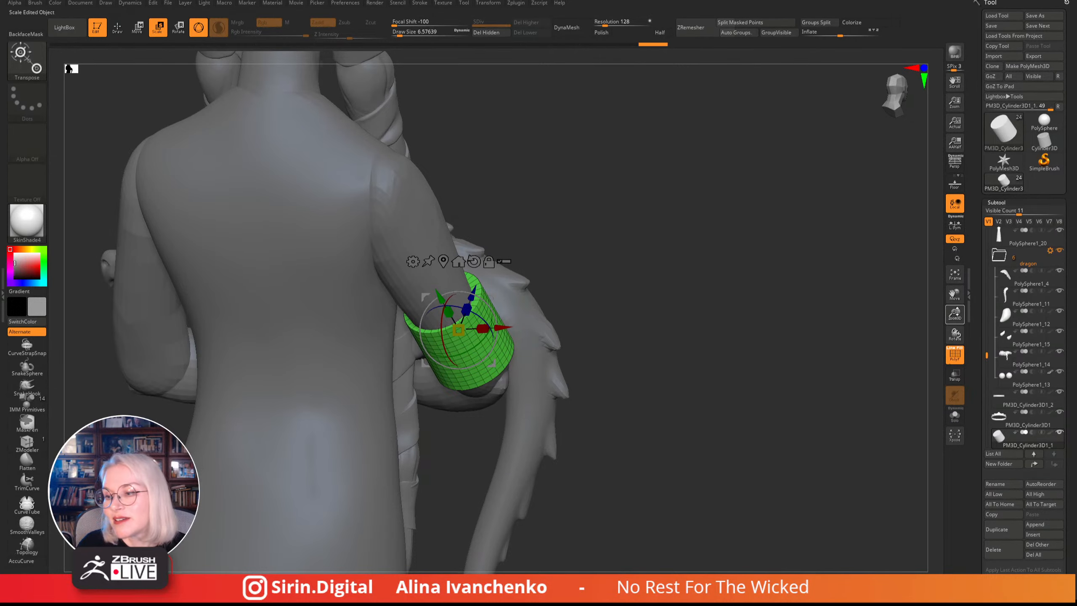
pyautogui.moveTo(957, 312); pyautogui.dragTo(950, 314)
pyautogui.keyDown('alt'); pyautogui.moveTo(761, 259); pyautogui.dragTo(737, 295); pyautogui.keyUp('alt')
pyautogui.moveTo(480, 319); pyautogui.dragTo(485, 321)
pyautogui.moveTo(608, 255); pyautogui.dragTo(519, 283)
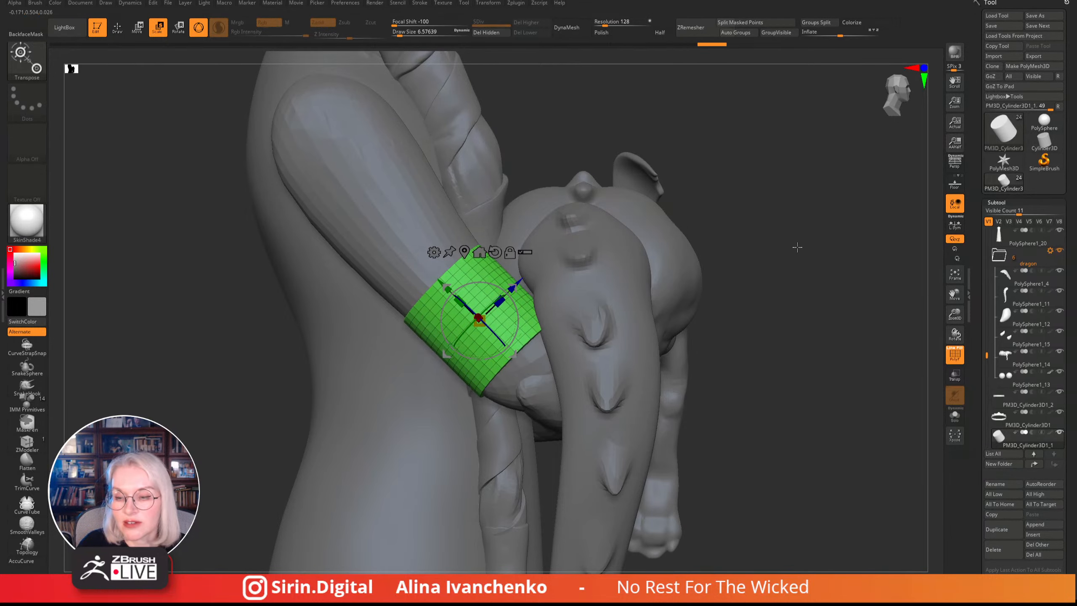
# - Examine the cylinder's fit on the arm from the back and side with the polyframe off and on
pyautogui.moveTo(797, 247); pyautogui.dragTo(805, 255)
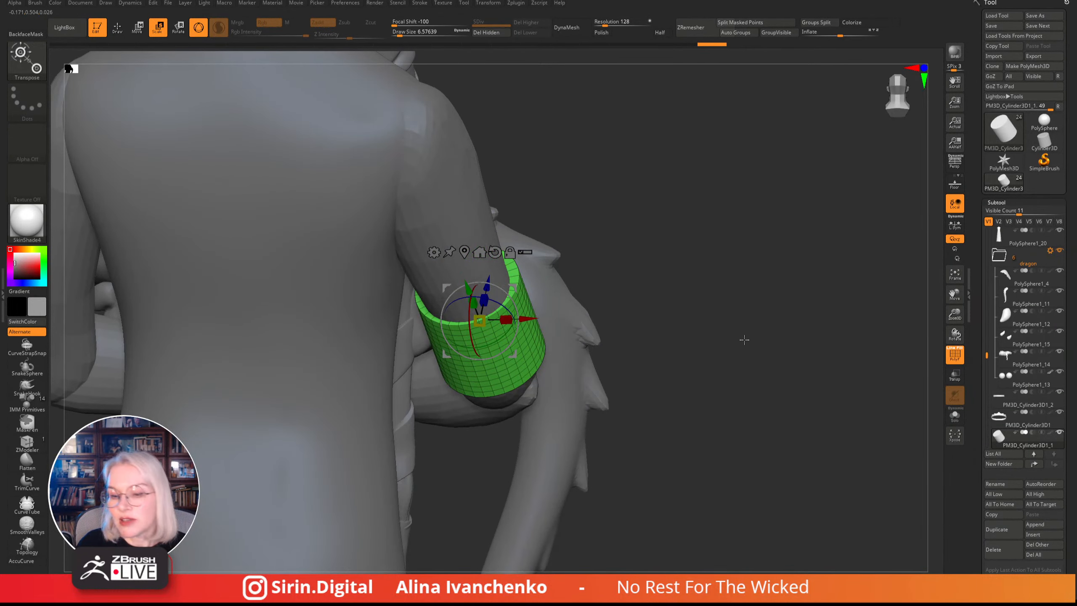
pyautogui.click(955, 354)
pyautogui.moveTo(763, 311); pyautogui.dragTo(824, 342)
pyautogui.click(955, 355)
pyautogui.moveTo(833, 385)
pyautogui.mouseDown()
pyautogui.moveTo(842, 392)
pyautogui.moveTo(828, 390)
pyautogui.mouseUp()
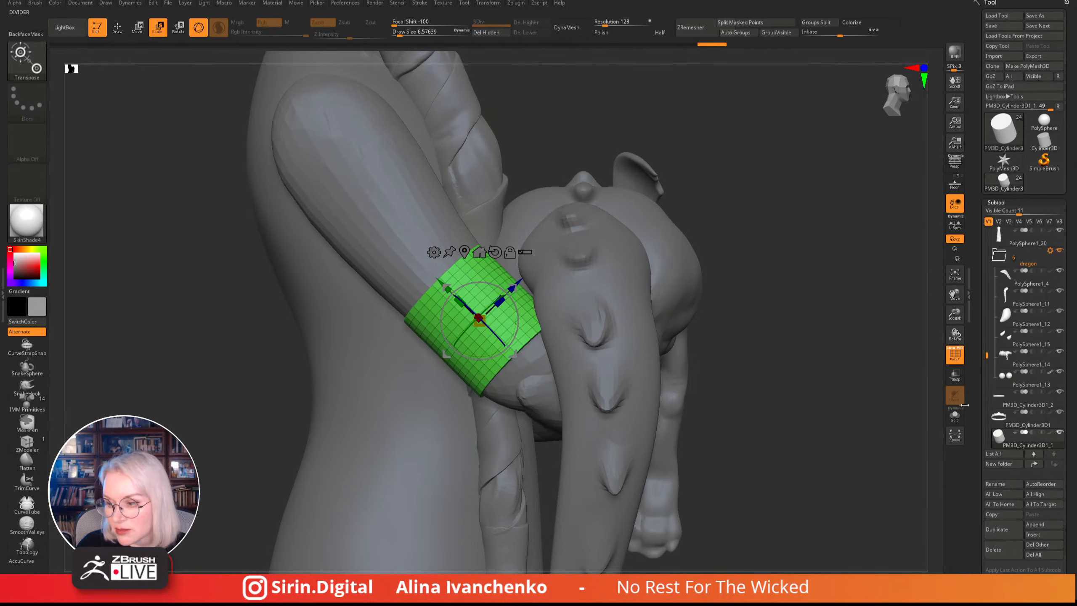
# - Isolate the cylinder in Solo mode and switch from the gizmo to Draw mode
pyautogui.click(954, 415)
pyautogui.moveTo(914, 414); pyautogui.dragTo(701, 277)
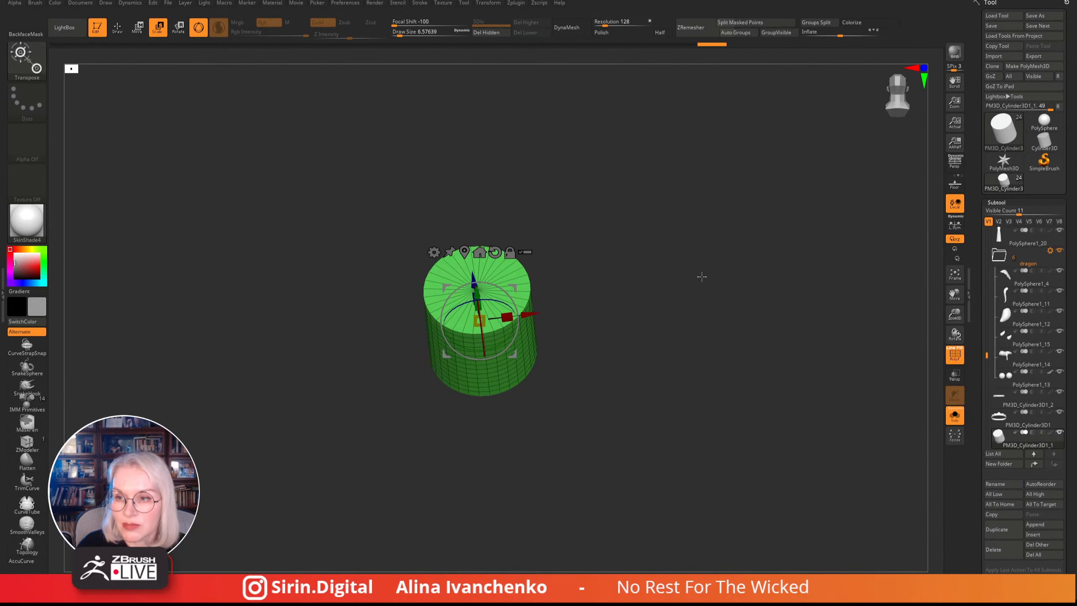
pyautogui.moveTo(605, 304); pyautogui.dragTo(596, 268)
pyautogui.click(118, 26)
pyautogui.moveTo(633, 307); pyautogui.dragTo(618, 295)
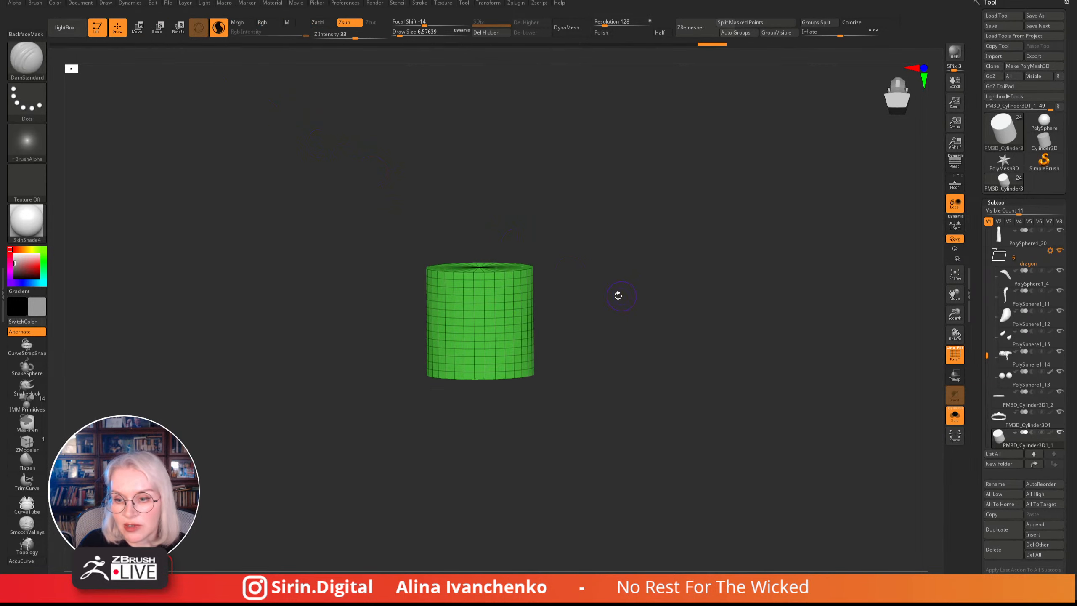
pyautogui.moveTo(957, 313); pyautogui.dragTo(957, 354)
pyautogui.keyDown('alt'); pyautogui.moveTo(708, 276); pyautogui.dragTo(650, 198); pyautogui.keyUp('alt')
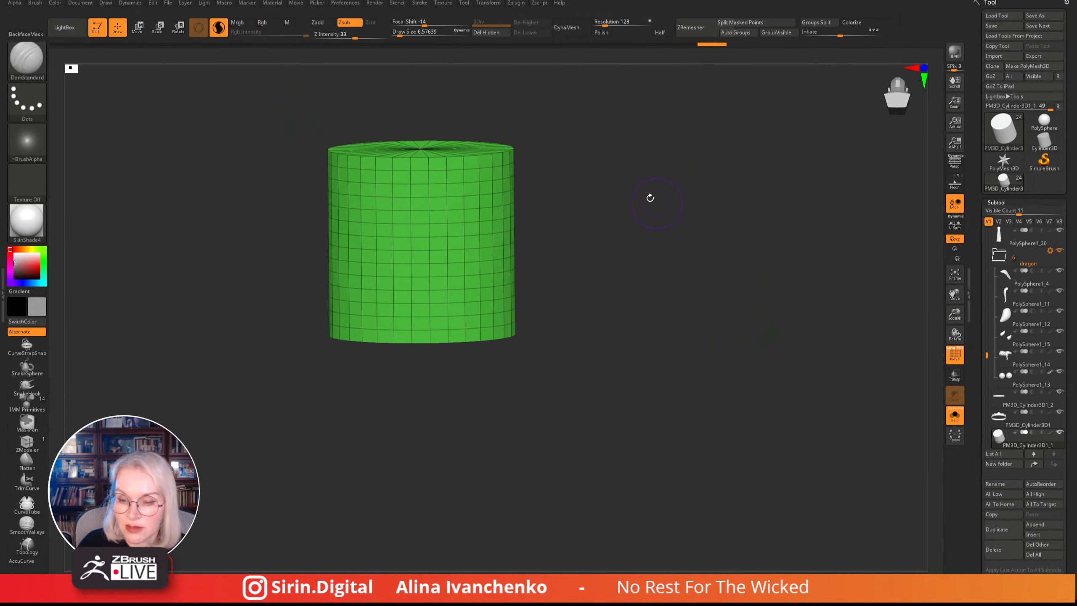
# - Set the draw size to 7.4673 and select the ZModeler brush
pyautogui.moveTo(417, 37); pyautogui.dragTo(406, 35)
pyautogui.moveTo(593, 310); pyautogui.dragTo(581, 275)
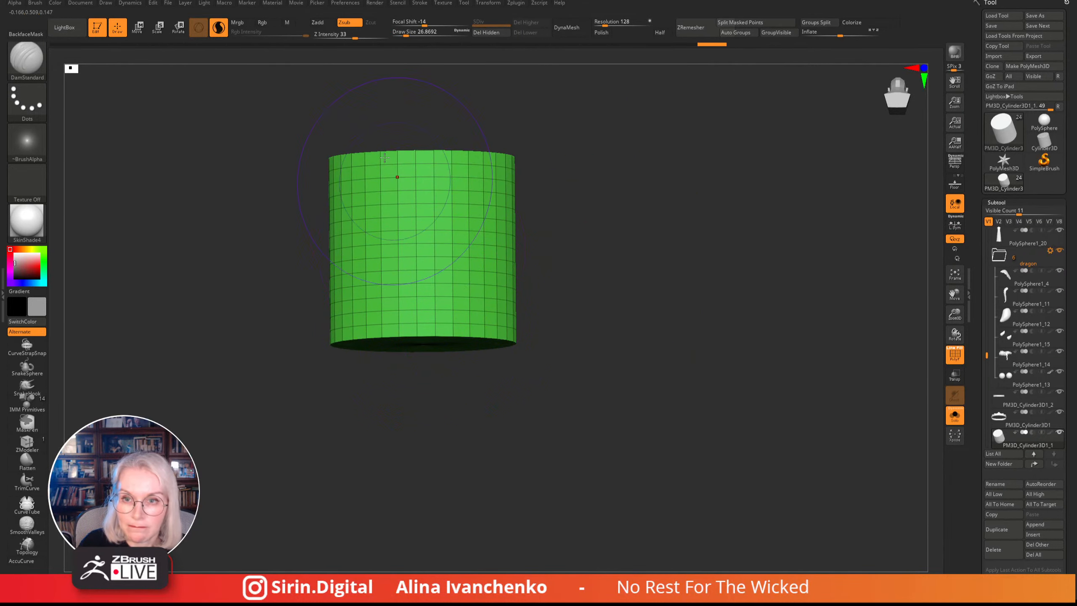
pyautogui.moveTo(414, 34); pyautogui.dragTo(400, 34)
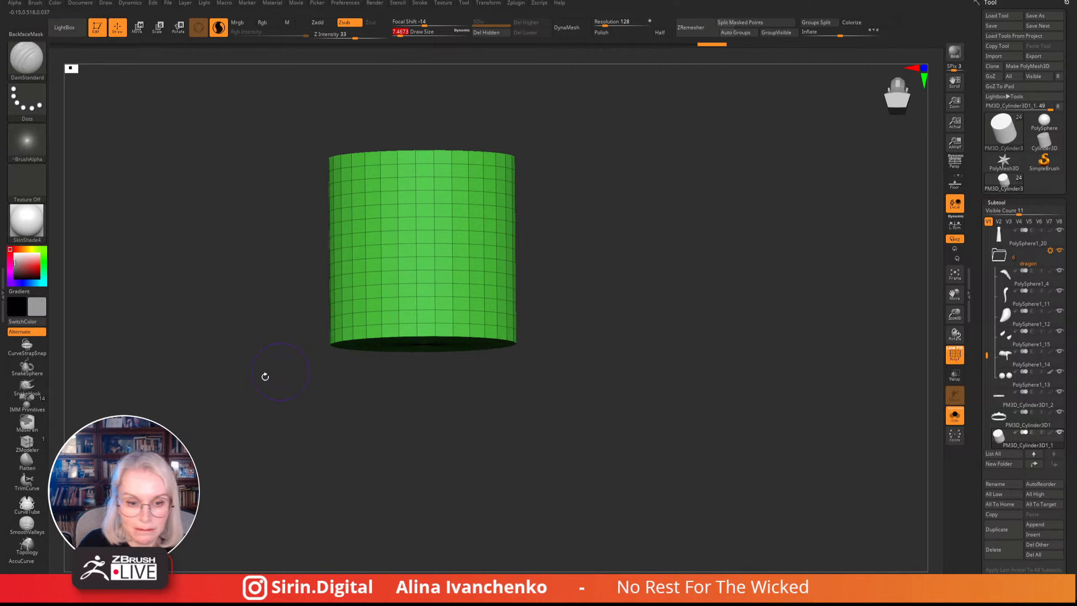
pyautogui.click(27, 479)
pyautogui.click(27, 443)
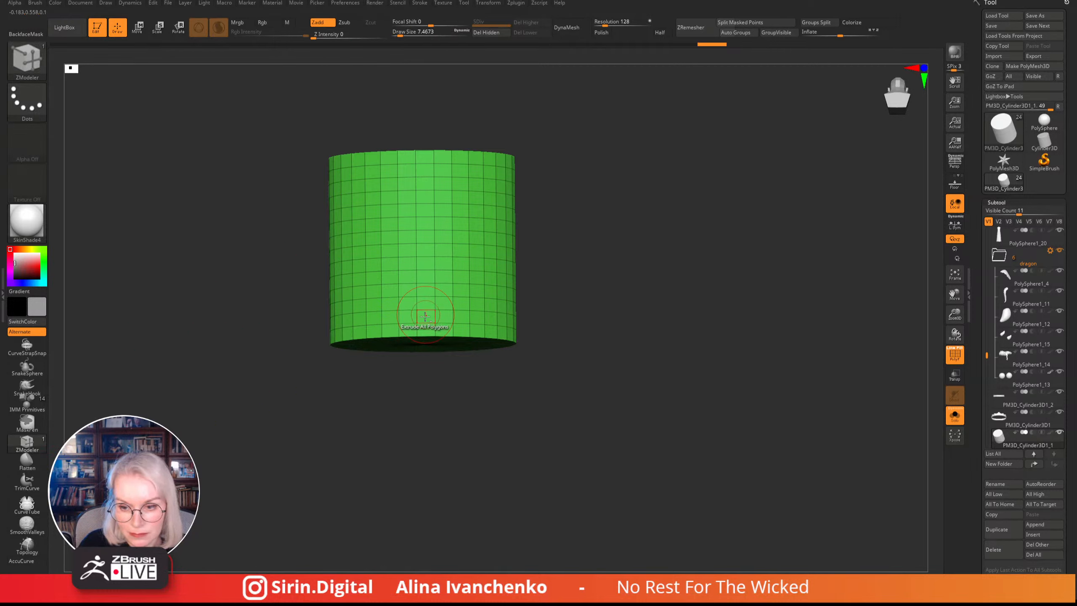
# - Set the ZModeler edge action to Insert and delete every other horizontal edge loop around the cylinder
pyautogui.moveTo(783, 241); pyautogui.dragTo(677, 284)
pyautogui.press('space')
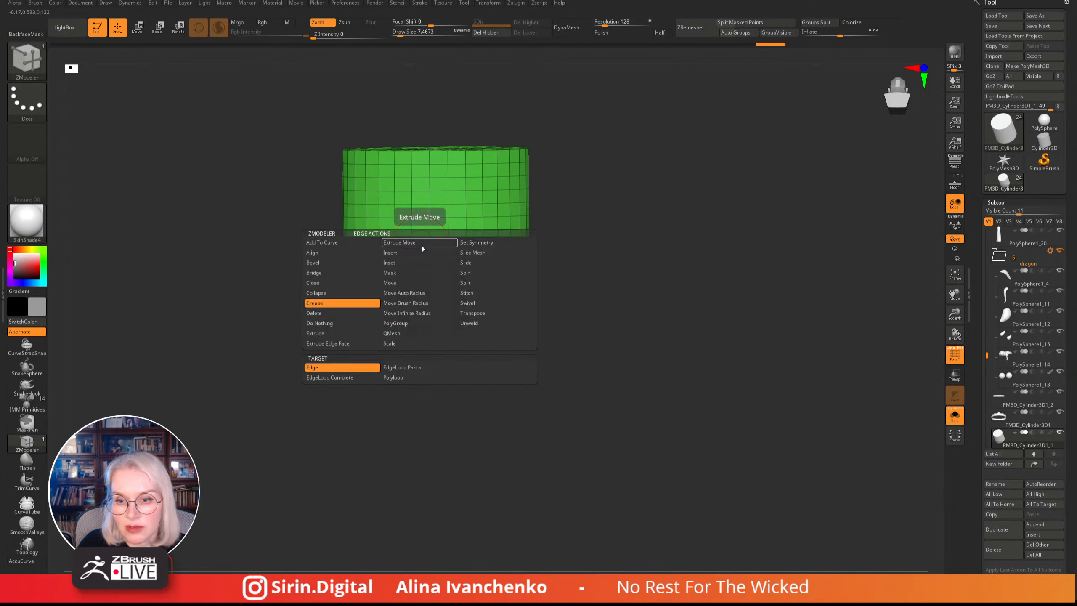
pyautogui.click(391, 256)
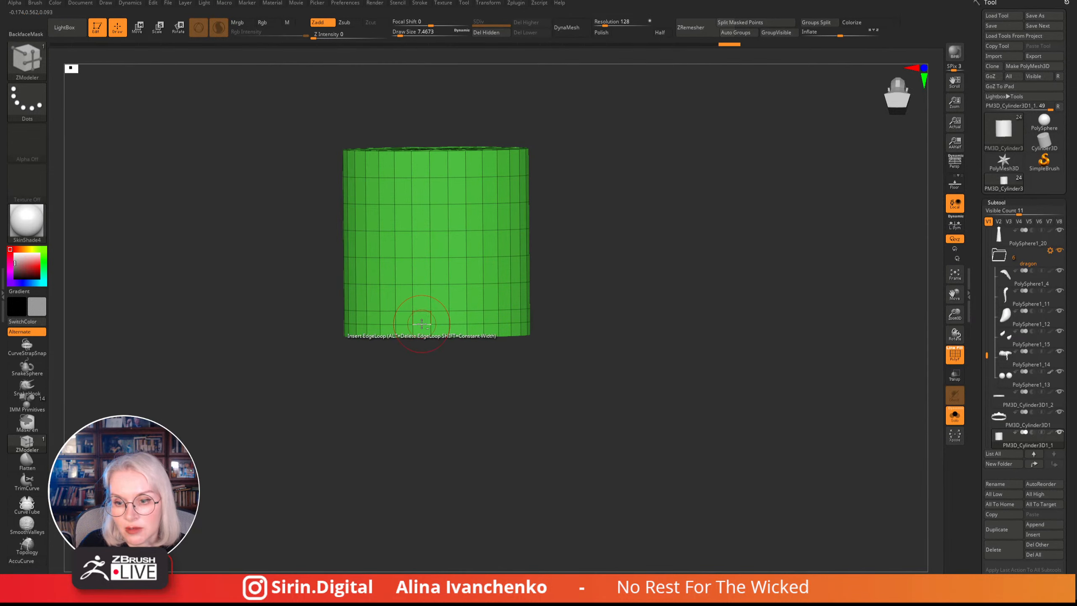
# - Split the cylinder's side wall and end caps into separate polygroups with Groups By Normals
pyautogui.moveTo(447, 411); pyautogui.dragTo(608, 311)
pyautogui.keyDown('alt'); pyautogui.moveTo(595, 242); pyautogui.dragTo(588, 301); pyautogui.keyUp('alt')
pyautogui.moveTo(1063, 245); pyautogui.dragTo(1064, 117)
pyautogui.moveTo(640, 251); pyautogui.dragTo(628, 224)
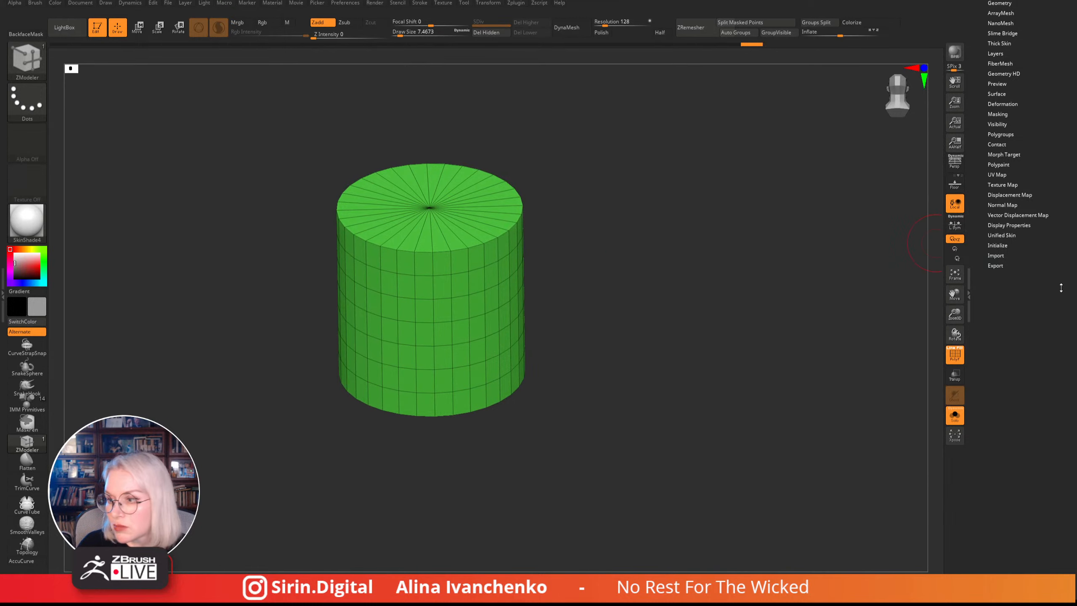
pyautogui.moveTo(1040, 239); pyautogui.dragTo(1040, 261)
pyautogui.click(1011, 185)
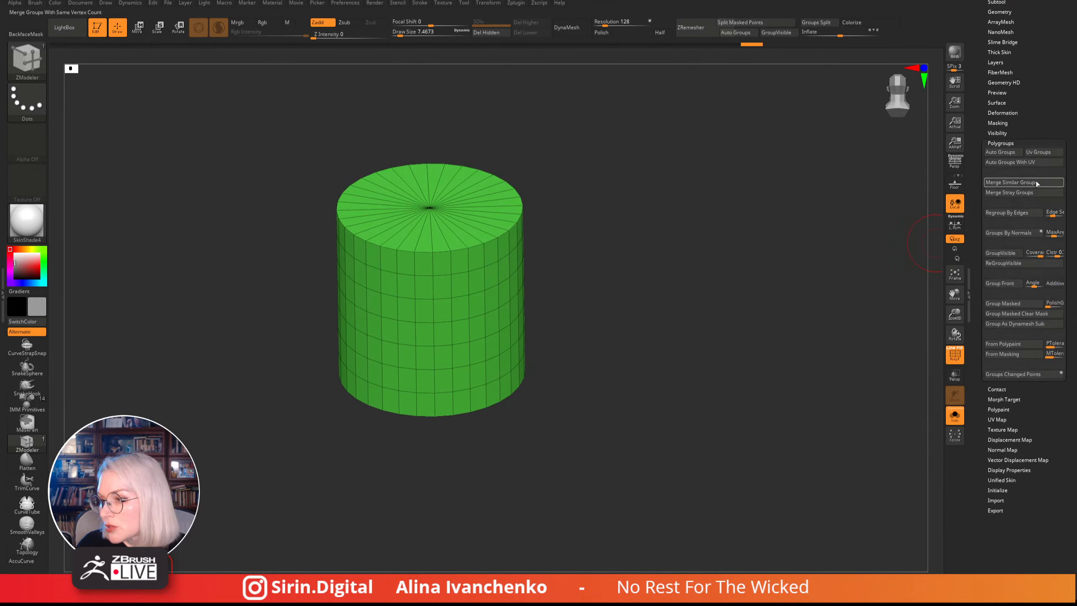
pyautogui.click(1022, 234)
pyautogui.moveTo(776, 267); pyautogui.dragTo(615, 309)
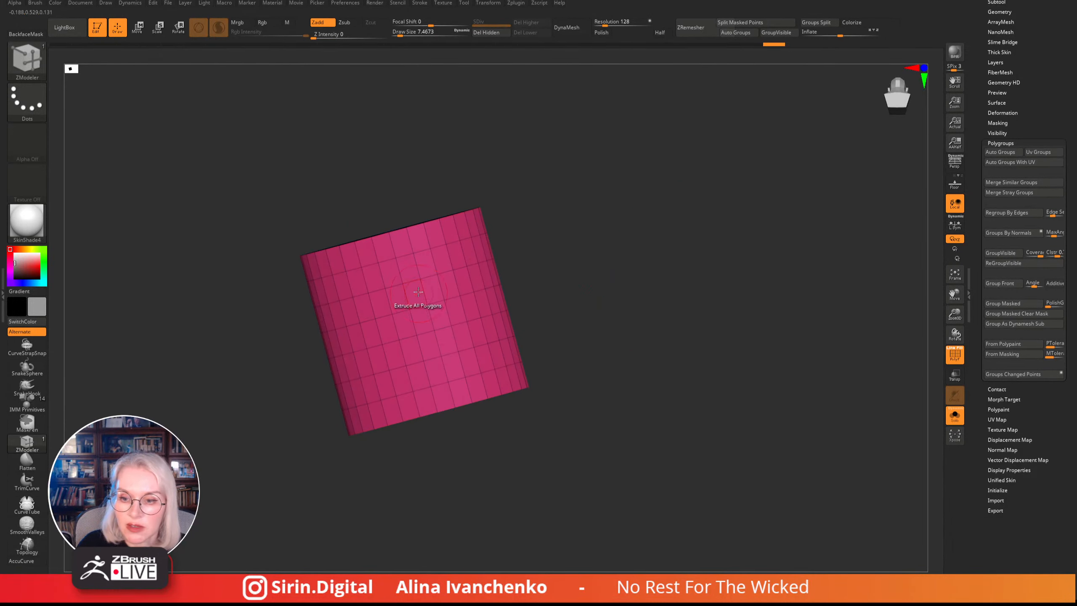
# - Isolate the cylinder's side-wall polygroup, delete the hidden caps, and show the full figure again
pyautogui.keyDown('ctrl'); pyautogui.keyDown('shift'); pyautogui.click(424, 293); pyautogui.keyUp('shift'); pyautogui.keyUp('ctrl')
pyautogui.moveTo(522, 244); pyautogui.dragTo(618, 267)
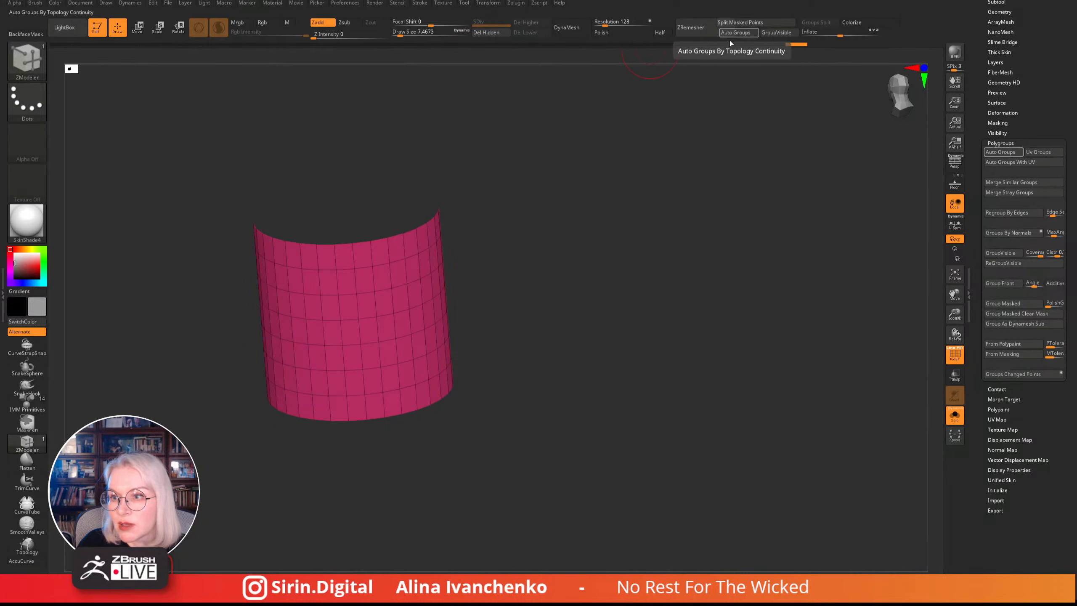
pyautogui.click(490, 35)
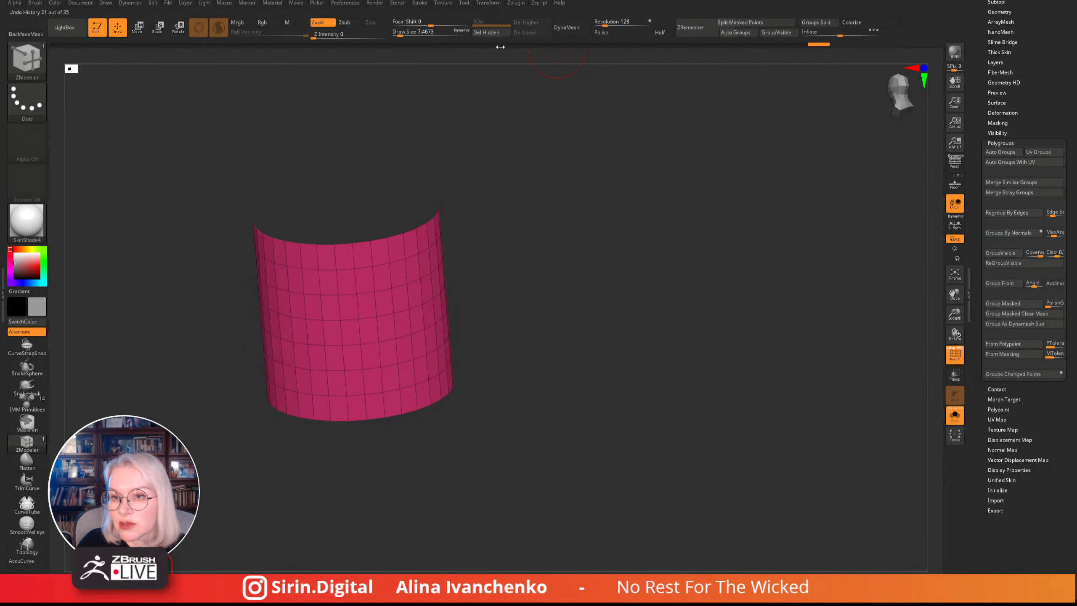
pyautogui.moveTo(555, 199); pyautogui.dragTo(598, 253)
pyautogui.click(954, 417)
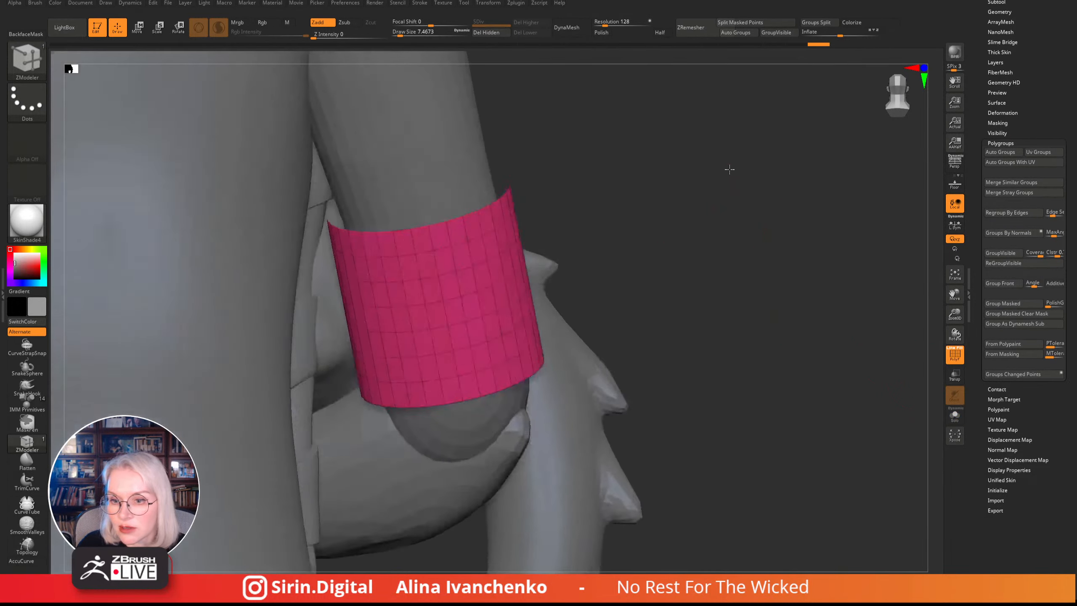
# - Select the Move brush with draw size 80.22444 and shift the open cylinder slightly on the arm with the gizmo
pyautogui.moveTo(889, 234); pyautogui.dragTo(706, 285)
pyautogui.press('b')
pyautogui.press('m')
pyautogui.press('v')
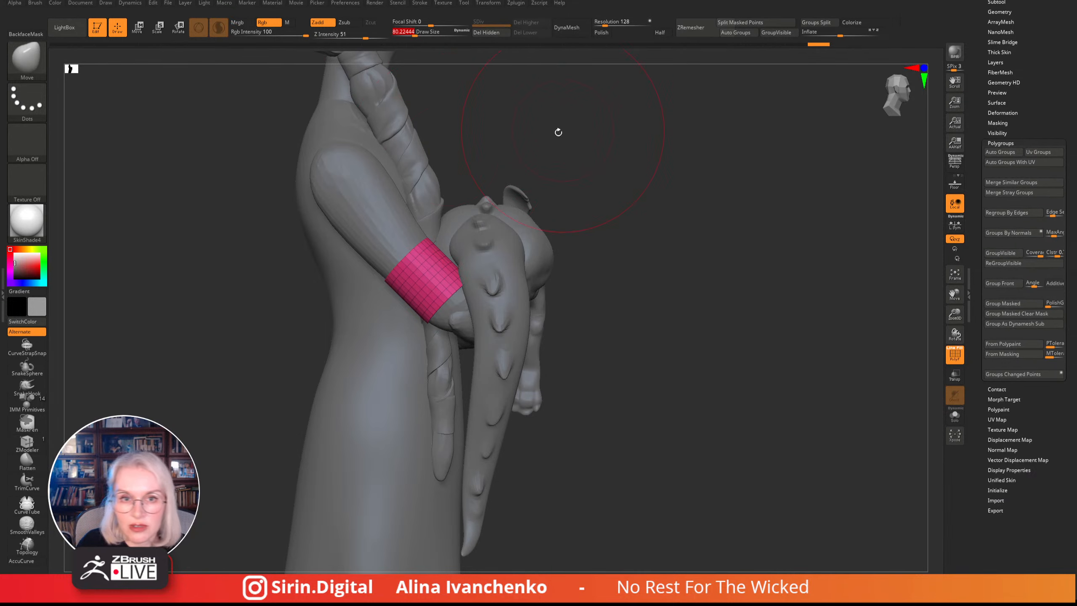
pyautogui.click(137, 28)
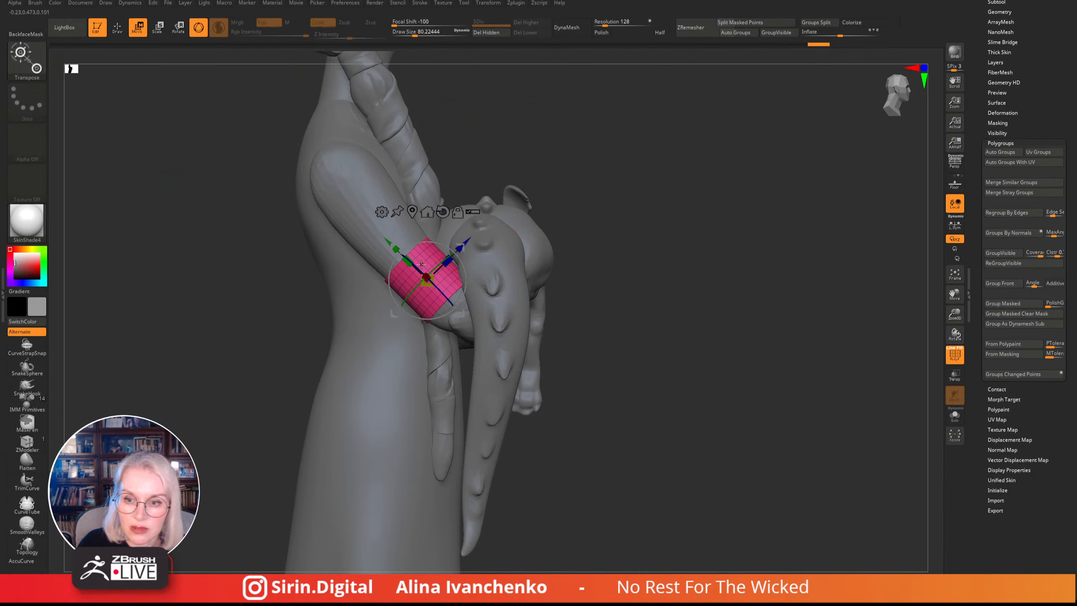
pyautogui.moveTo(431, 277); pyautogui.dragTo(427, 279)
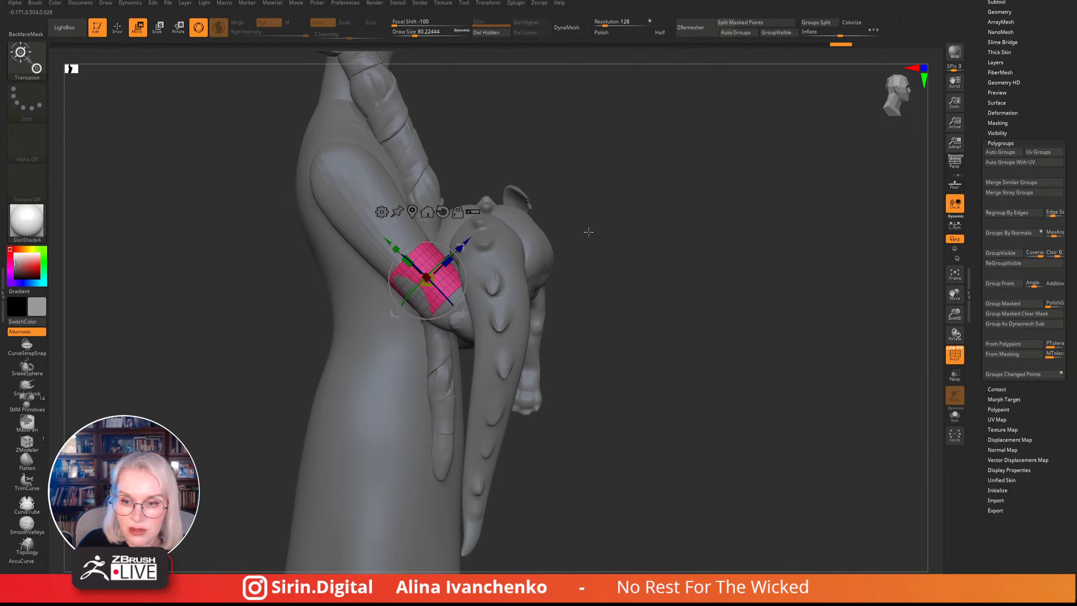
pyautogui.moveTo(587, 231)
pyautogui.keyDown('shift'); pyautogui.mouseDown()
pyautogui.moveTo(598, 254)
pyautogui.moveTo(625, 257)
pyautogui.moveTo(611, 275)
pyautogui.moveTo(627, 252)
pyautogui.mouseUp(); pyautogui.keyUp('shift')
pyautogui.press('q')
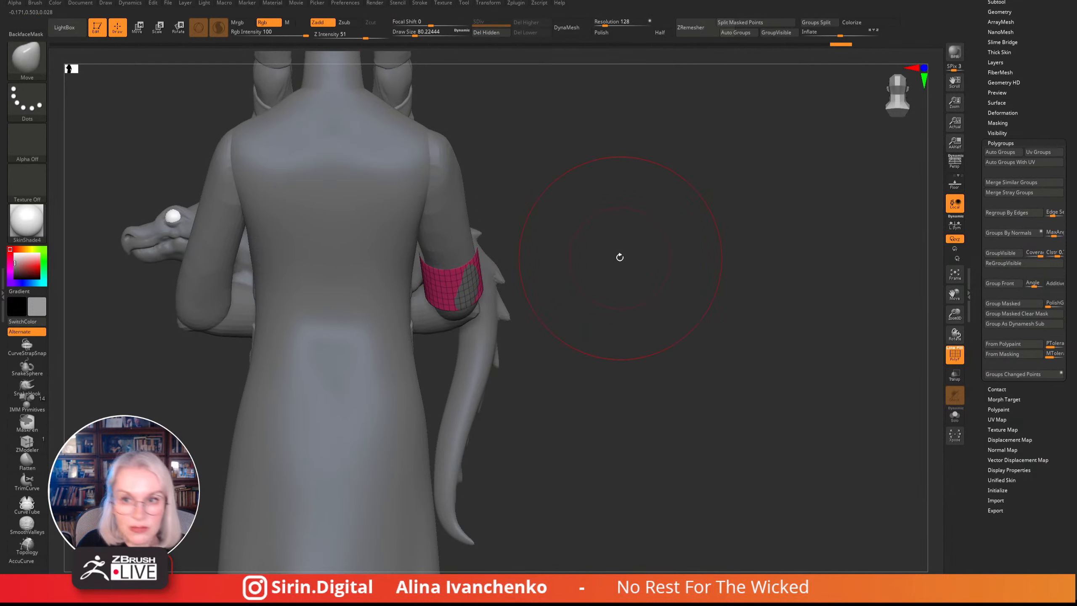
# - Adjust the open cylinder's overall scale slightly on the upper arm with the gizmo and return to Draw mode
pyautogui.click(407, 34)
pyautogui.keyDown('alt'); pyautogui.moveTo(640, 250); pyautogui.dragTo(669, 221); pyautogui.keyUp('alt')
pyautogui.moveTo(407, 34); pyautogui.dragTo(411, 34)
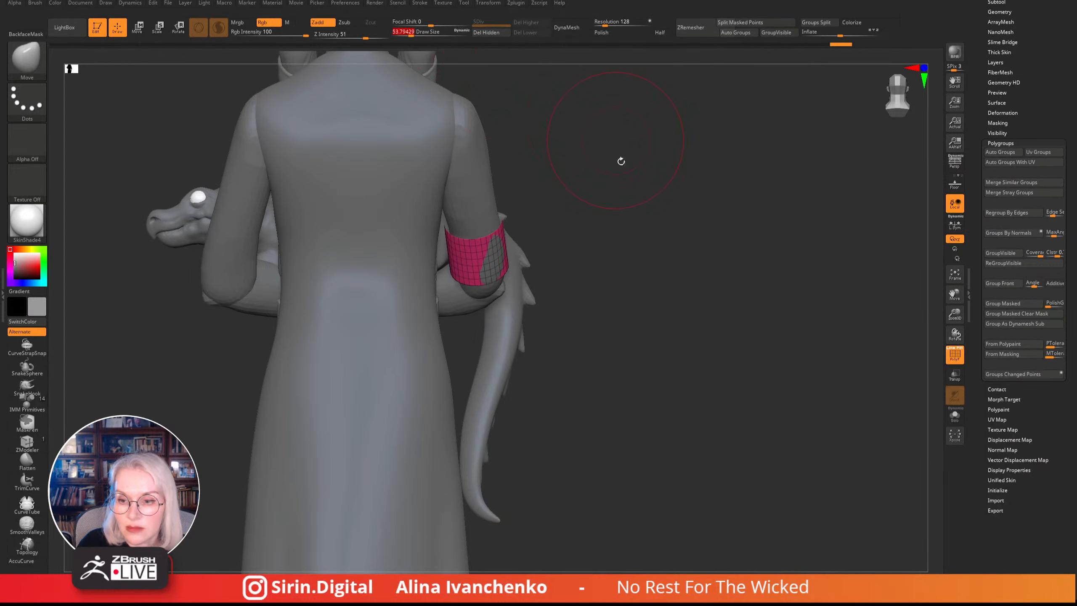
pyautogui.moveTo(621, 161); pyautogui.dragTo(515, 221)
pyautogui.moveTo(575, 205); pyautogui.dragTo(474, 188)
pyautogui.click(157, 28)
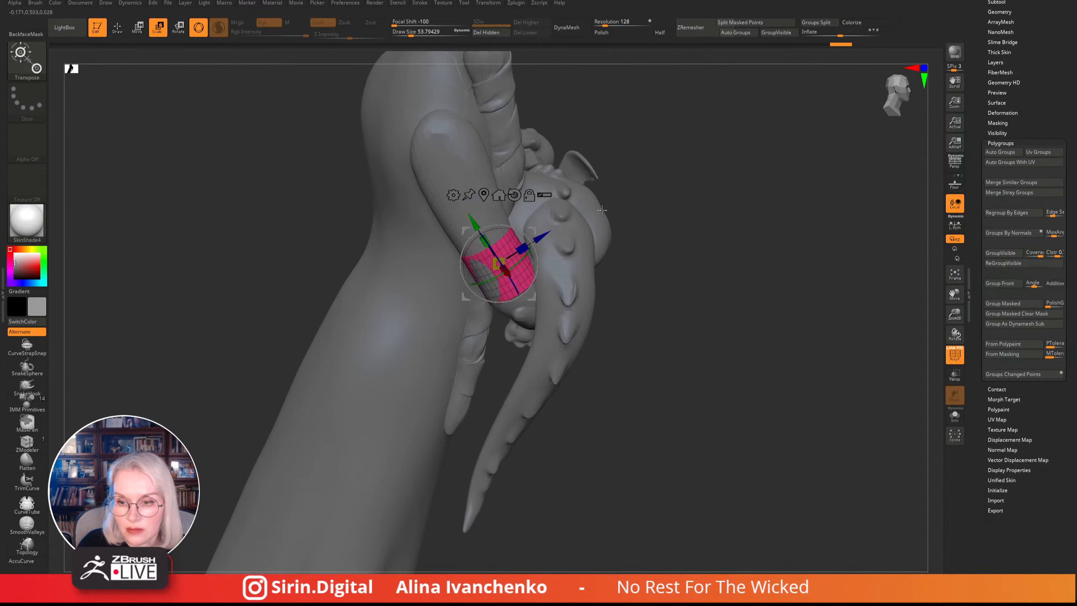
pyautogui.moveTo(502, 258); pyautogui.dragTo(501, 260)
pyautogui.moveTo(679, 149); pyautogui.dragTo(638, 170)
pyautogui.press('q')
# - Set the draw size to 36.93311 and pull the cylinder's underside outward and down over the elbow with the Move brush
pyautogui.moveTo(410, 35); pyautogui.dragTo(406, 35)
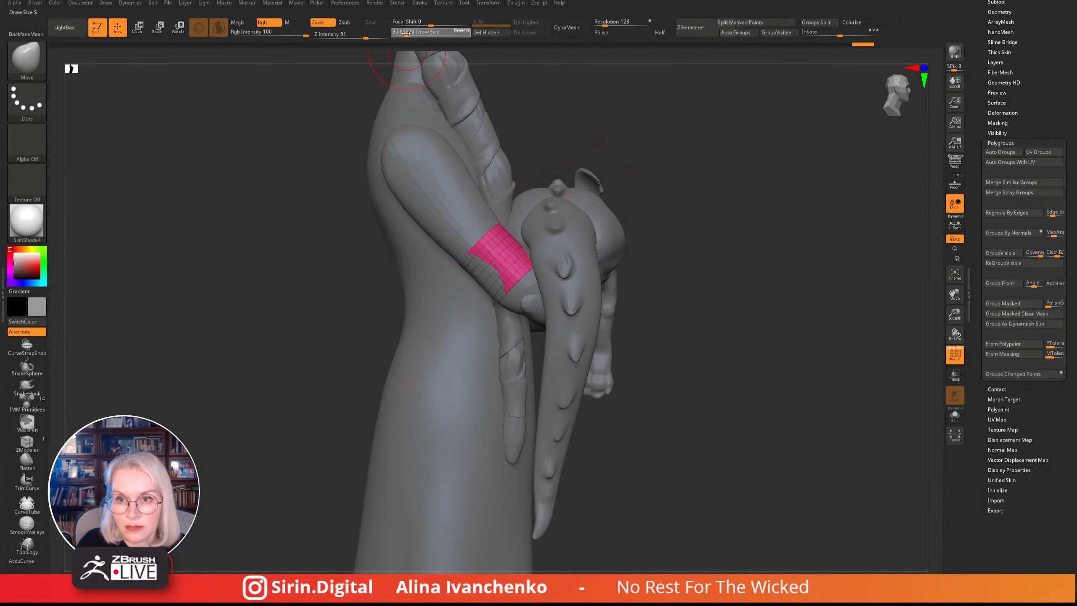
pyautogui.keyDown('alt'); pyautogui.moveTo(674, 148); pyautogui.dragTo(679, 87); pyautogui.keyUp('alt')
pyautogui.moveTo(506, 239); pyautogui.dragTo(501, 249)
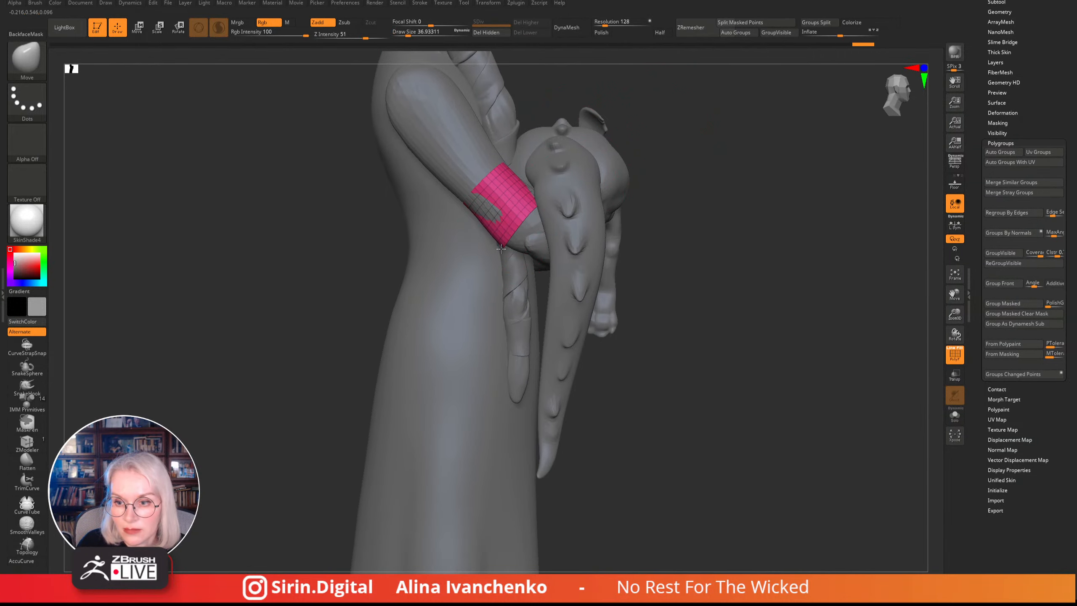
pyautogui.moveTo(488, 204); pyautogui.dragTo(484, 206)
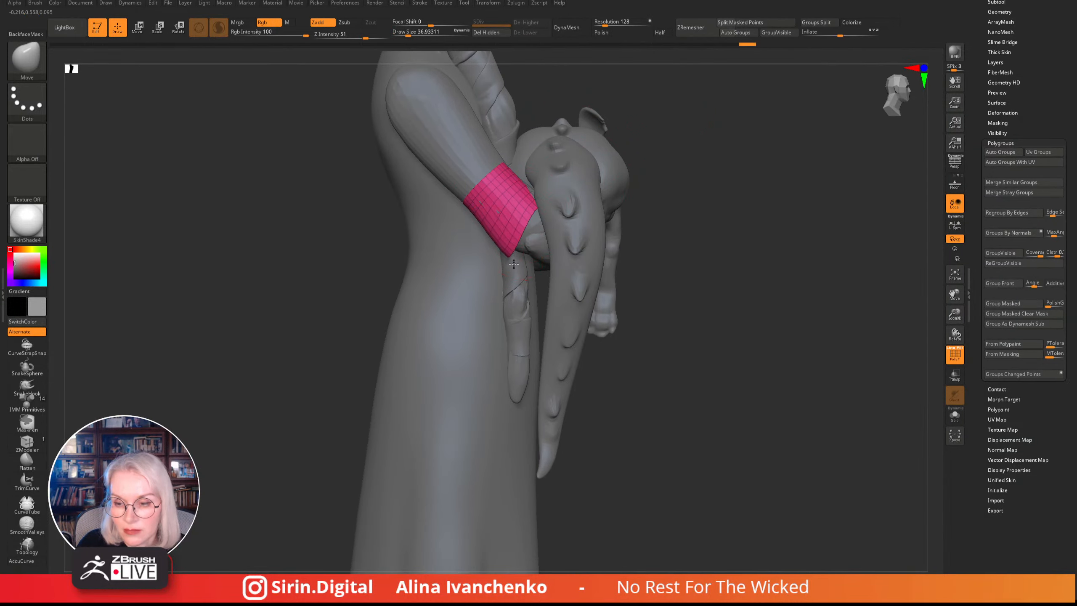
pyautogui.moveTo(700, 185); pyautogui.dragTo(558, 223)
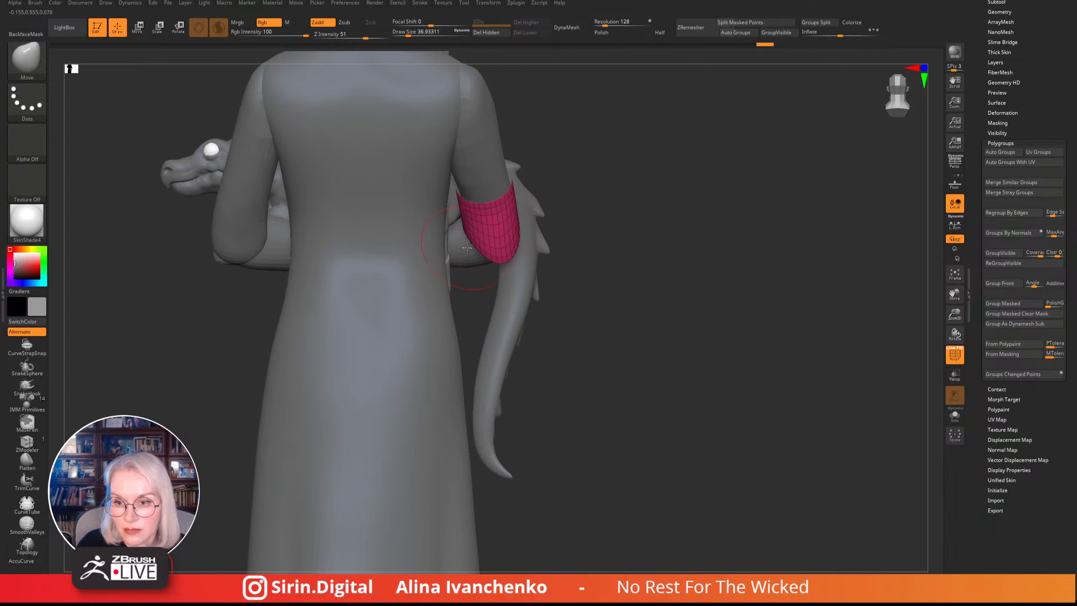
pyautogui.moveTo(467, 247); pyautogui.dragTo(497, 298)
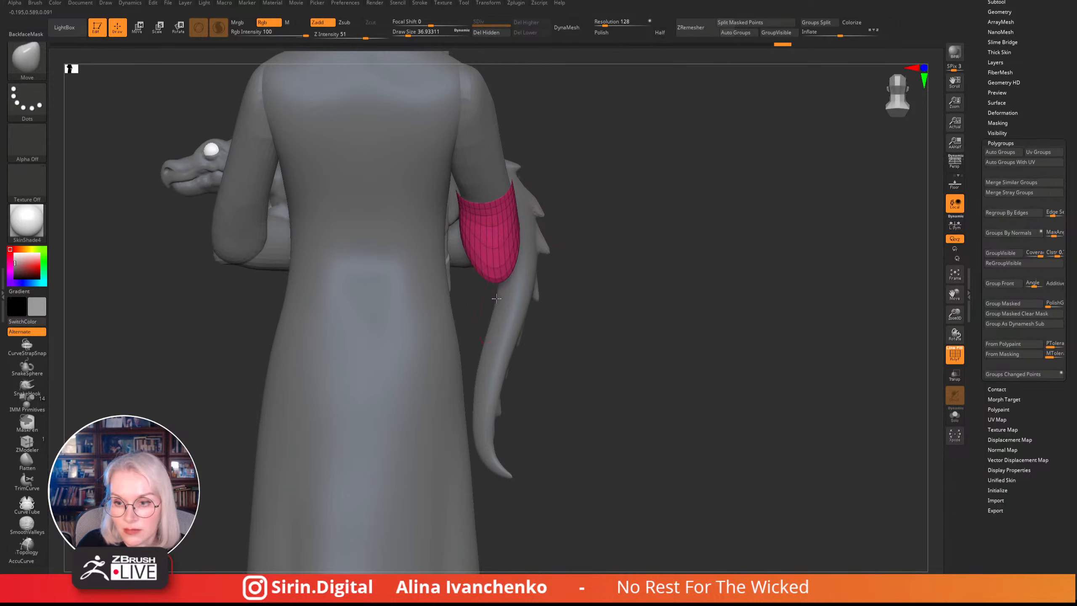
# - Set the draw size to 83.49108 and stretch the cylinder's lower edge down into a long hanging sleeve
pyautogui.click(415, 34)
pyautogui.moveTo(601, 204); pyautogui.dragTo(587, 205)
pyautogui.moveTo(489, 258); pyautogui.dragTo(497, 321)
pyautogui.moveTo(464, 209); pyautogui.dragTo(496, 187)
pyautogui.moveTo(585, 176); pyautogui.dragTo(494, 187)
pyautogui.moveTo(538, 319); pyautogui.dragTo(561, 505)
# - Enable Double in the display properties so the sleeve is shown double-sided
pyautogui.keyDown('alt'); pyautogui.moveTo(797, 276); pyautogui.dragTo(726, 185); pyautogui.keyUp('alt')
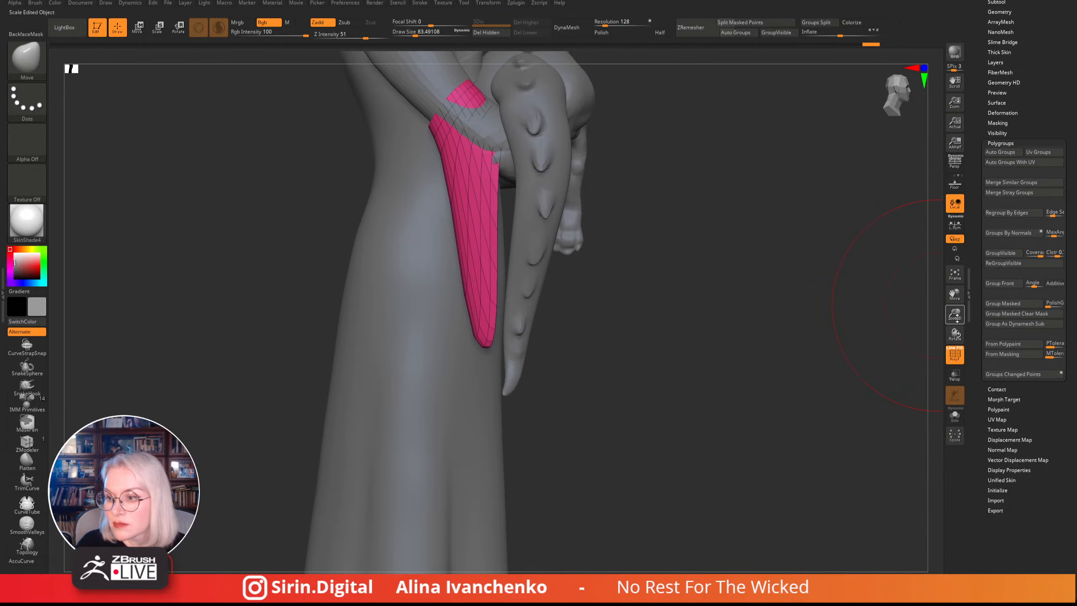
pyautogui.moveTo(955, 315); pyautogui.dragTo(635, 201)
pyautogui.keyDown('alt'); pyautogui.moveTo(624, 242); pyautogui.dragTo(614, 283); pyautogui.keyUp('alt')
pyautogui.keyDown('shift'); pyautogui.moveTo(613, 283); pyautogui.dragTo(557, 286); pyautogui.keyUp('shift')
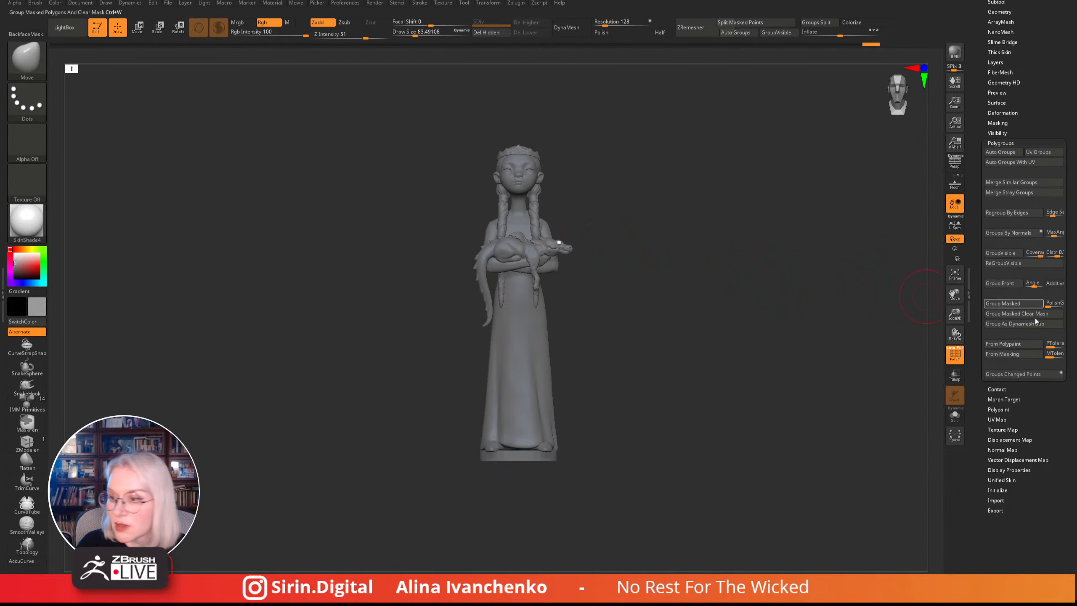
pyautogui.scroll(3, 1057, 430)
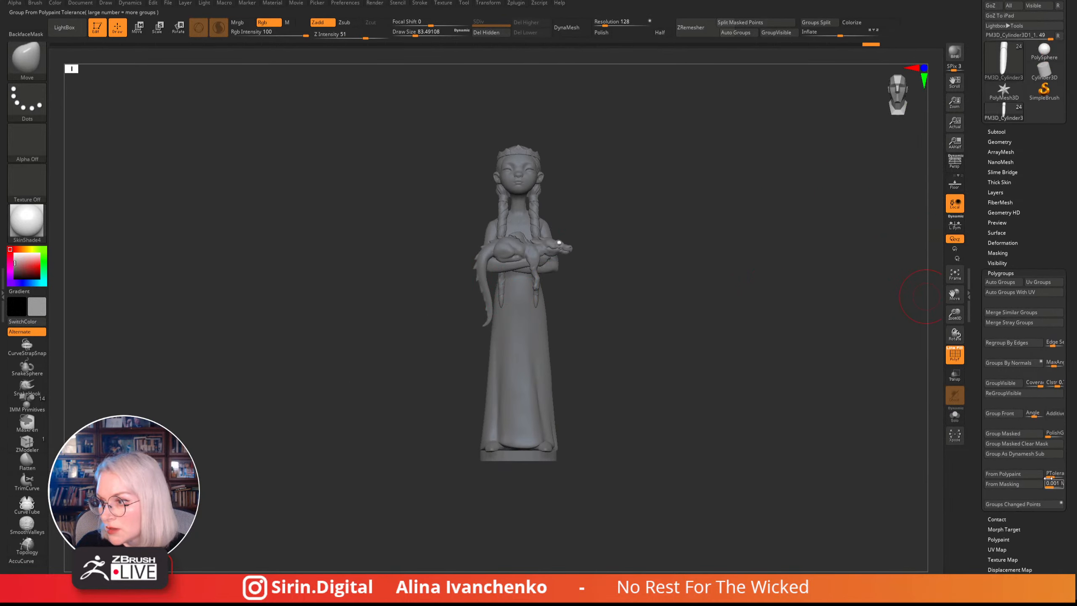
pyautogui.scroll(-5, 1061, 514)
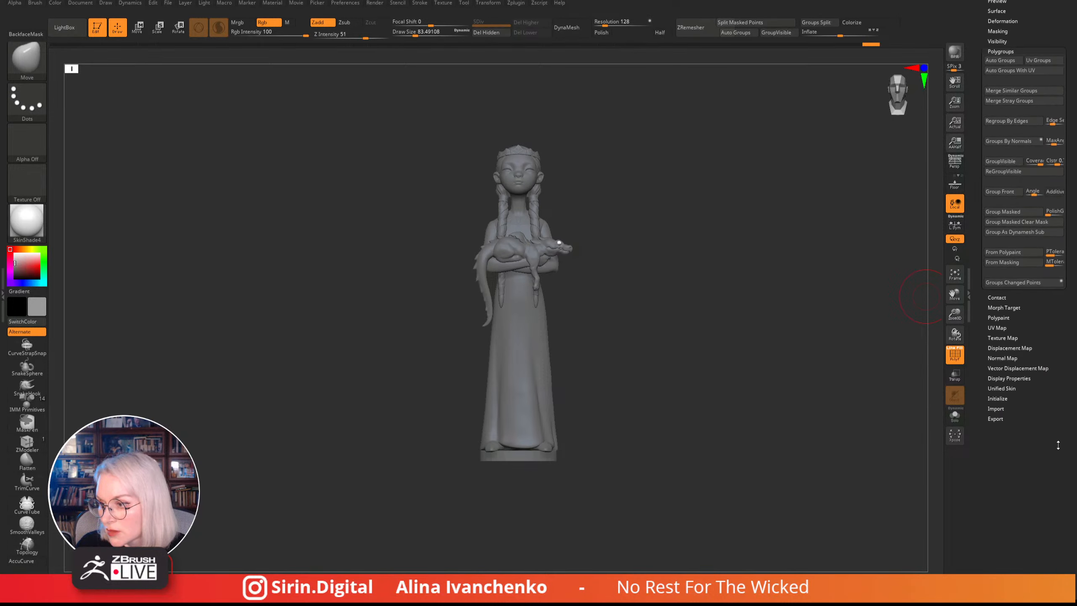
pyautogui.click(1013, 377)
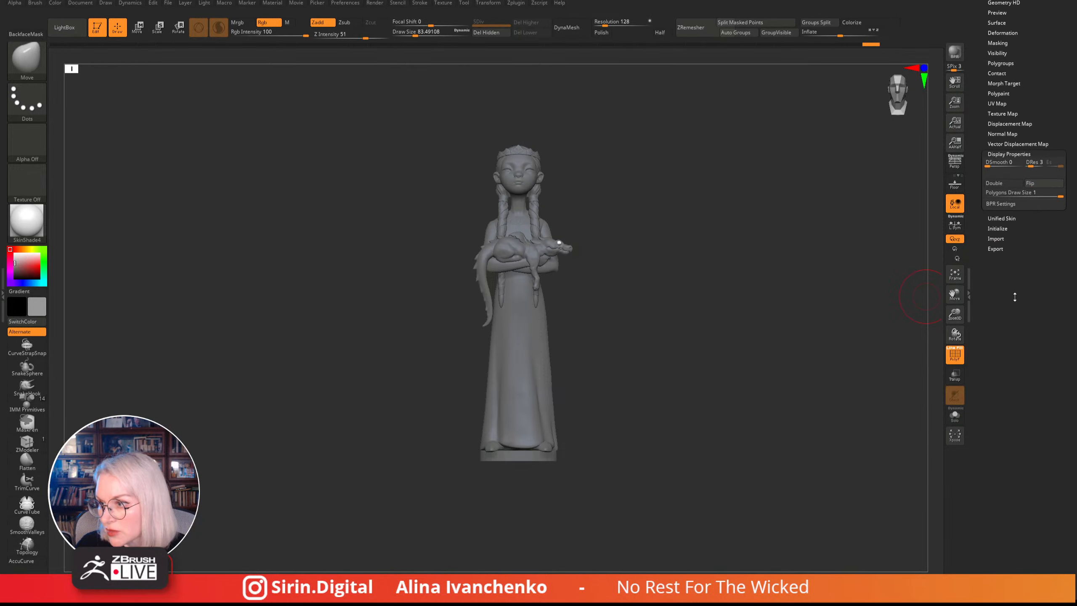
pyautogui.moveTo(661, 257); pyautogui.dragTo(713, 310)
pyautogui.moveTo(954, 313); pyautogui.dragTo(950, 339)
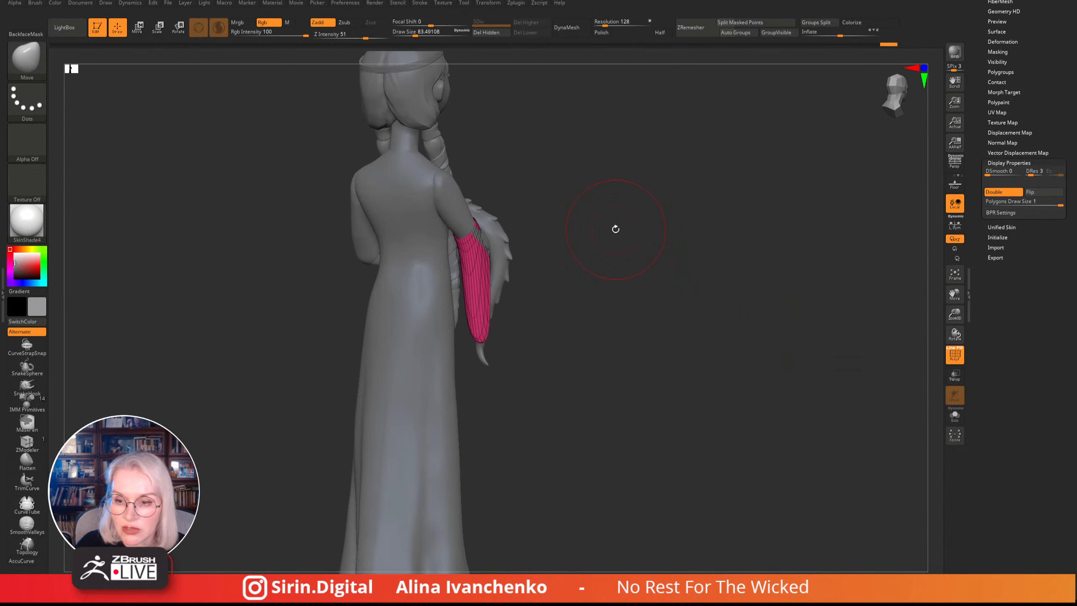
# - Set the draw size to 51.18757 and adjust the sleeve's upper part near the elbow with the Move brush
pyautogui.keyDown('alt'); pyautogui.moveTo(615, 230); pyautogui.dragTo(602, 313); pyautogui.keyUp('alt')
pyautogui.moveTo(416, 34); pyautogui.dragTo(411, 34)
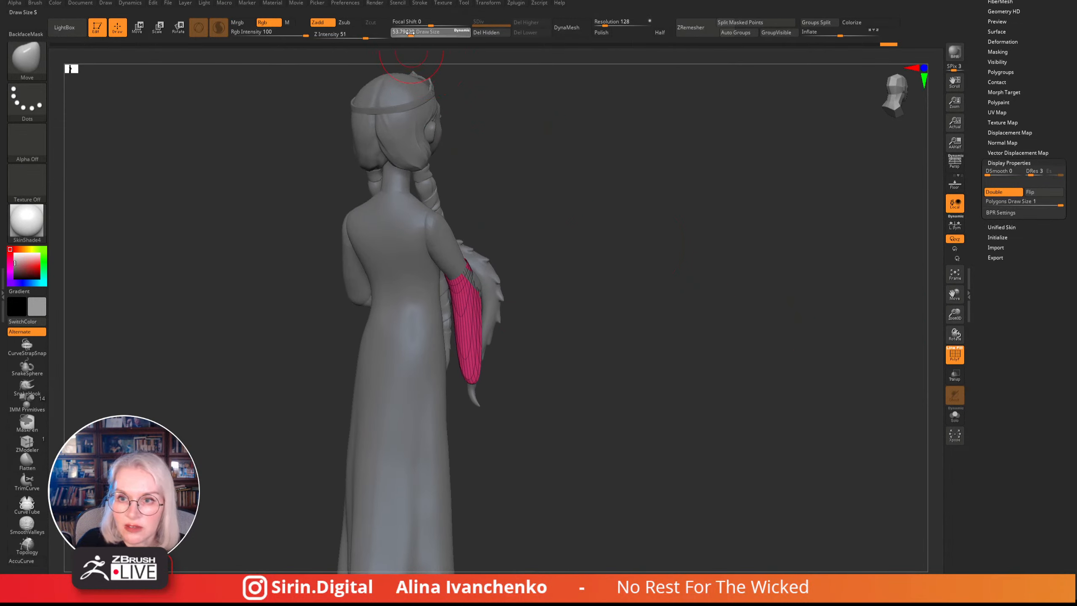
pyautogui.moveTo(478, 284); pyautogui.dragTo(478, 284)
pyautogui.keyDown('shift'); pyautogui.moveTo(615, 285); pyautogui.dragTo(492, 268); pyautogui.keyUp('shift')
pyautogui.keyDown('shift'); pyautogui.moveTo(652, 225); pyautogui.dragTo(587, 217); pyautogui.keyUp('shift')
pyautogui.keyDown('alt'); pyautogui.moveTo(671, 252); pyautogui.dragTo(650, 167); pyautogui.keyUp('alt')
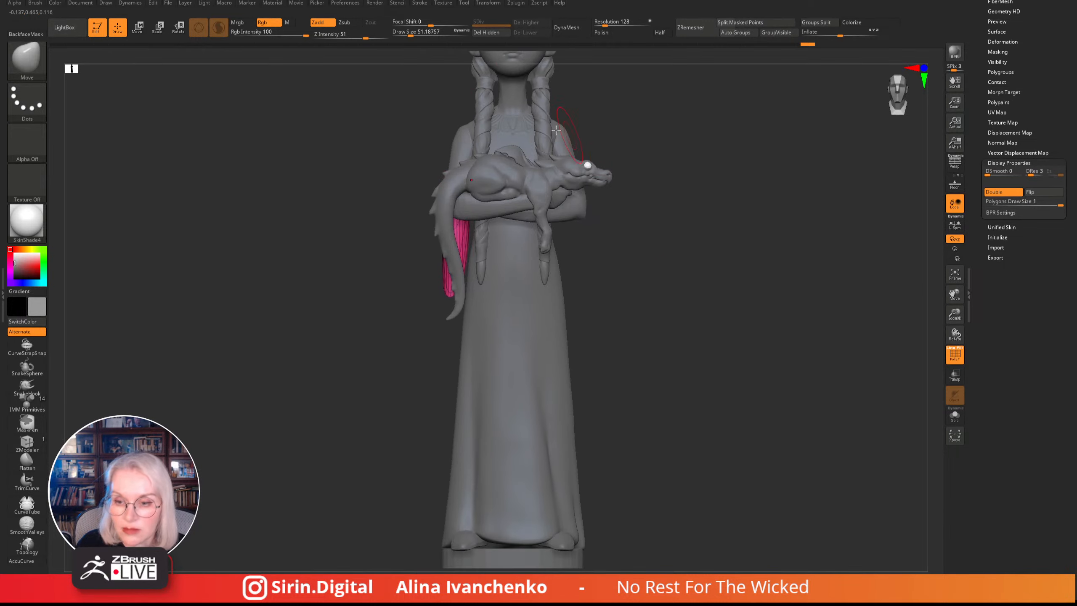
# - Set the draw size to 86.82372 and lengthen the hanging sleeve down past the dragon's tail along the skirt
pyautogui.moveTo(411, 34); pyautogui.dragTo(416, 34)
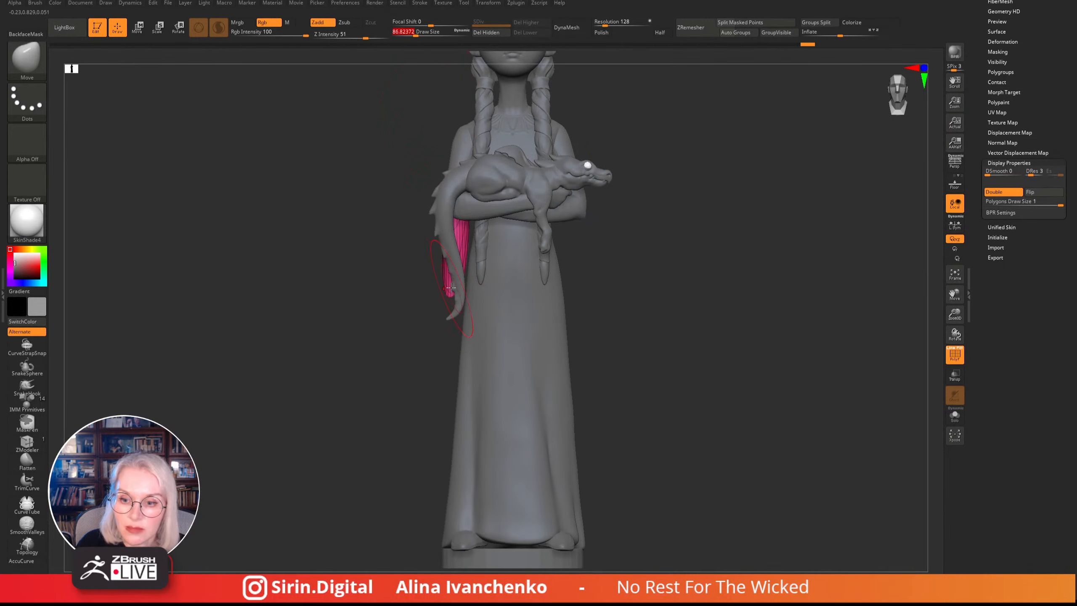
pyautogui.moveTo(451, 287); pyautogui.dragTo(457, 405)
pyautogui.moveTo(652, 297)
pyautogui.mouseDown()
pyautogui.moveTo(759, 298)
pyautogui.moveTo(611, 348)
pyautogui.moveTo(453, 333)
pyautogui.mouseUp()
pyautogui.moveTo(448, 224); pyautogui.dragTo(450, 233)
pyautogui.keyDown('shift'); pyautogui.moveTo(529, 207); pyautogui.dragTo(512, 206); pyautogui.keyUp('shift')
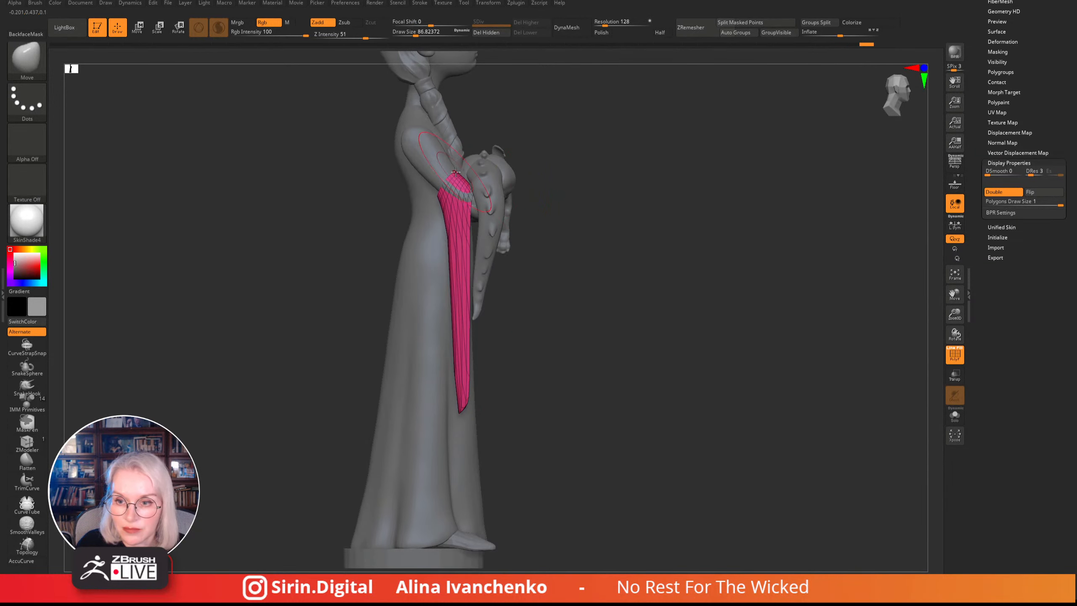
# - Mask the sleeve except its upper band around the arm and rescale that band with the gizmo to fit the arm
pyautogui.moveTo(412, 135)
pyautogui.keyDown('ctrl'); pyautogui.mouseDown()
pyautogui.moveTo(388, 221)
pyautogui.moveTo(459, 174)
pyautogui.moveTo(463, 155)
pyautogui.mouseUp(); pyautogui.keyUp('ctrl')
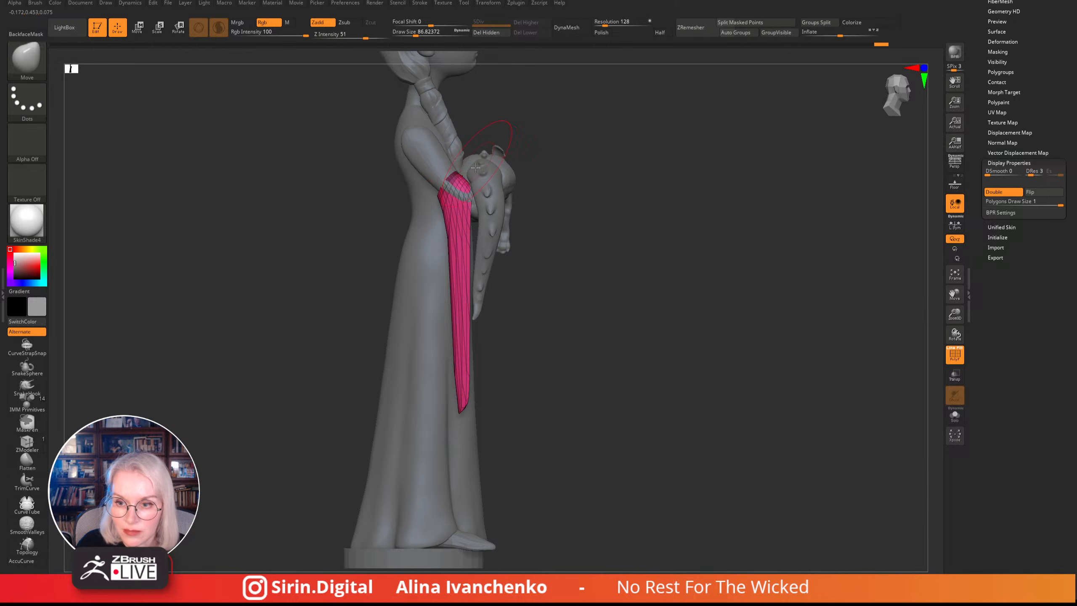
pyautogui.moveTo(623, 158); pyautogui.dragTo(636, 158)
pyautogui.moveTo(446, 134)
pyautogui.keyDown('ctrl'); pyautogui.mouseDown()
pyautogui.moveTo(425, 224)
pyautogui.moveTo(459, 181)
pyautogui.mouseUp(); pyautogui.keyUp('ctrl')
pyautogui.keyDown('ctrl'); pyautogui.click(578, 171); pyautogui.keyUp('ctrl')
pyautogui.keyDown('shift'); pyautogui.moveTo(578, 170); pyautogui.dragTo(590, 180); pyautogui.keyUp('shift')
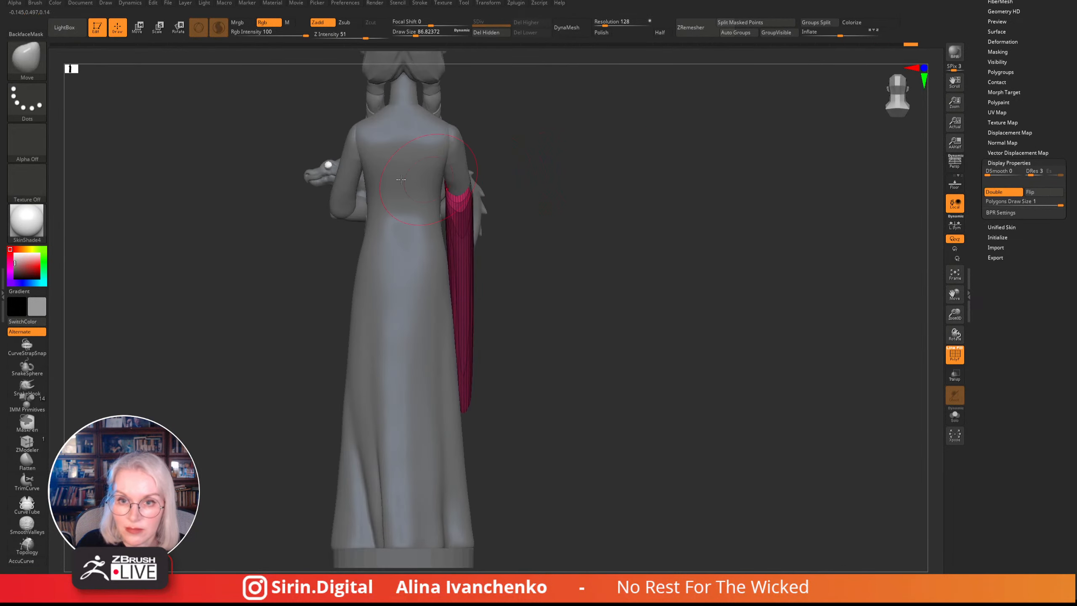
pyautogui.click(167, 32)
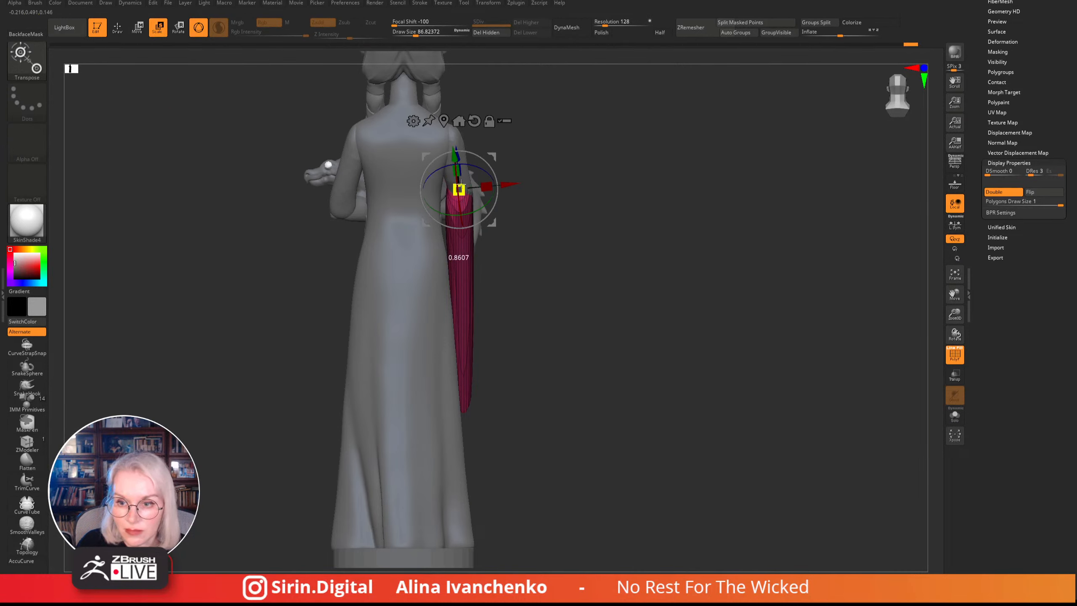
pyautogui.moveTo(462, 183); pyautogui.dragTo(494, 156)
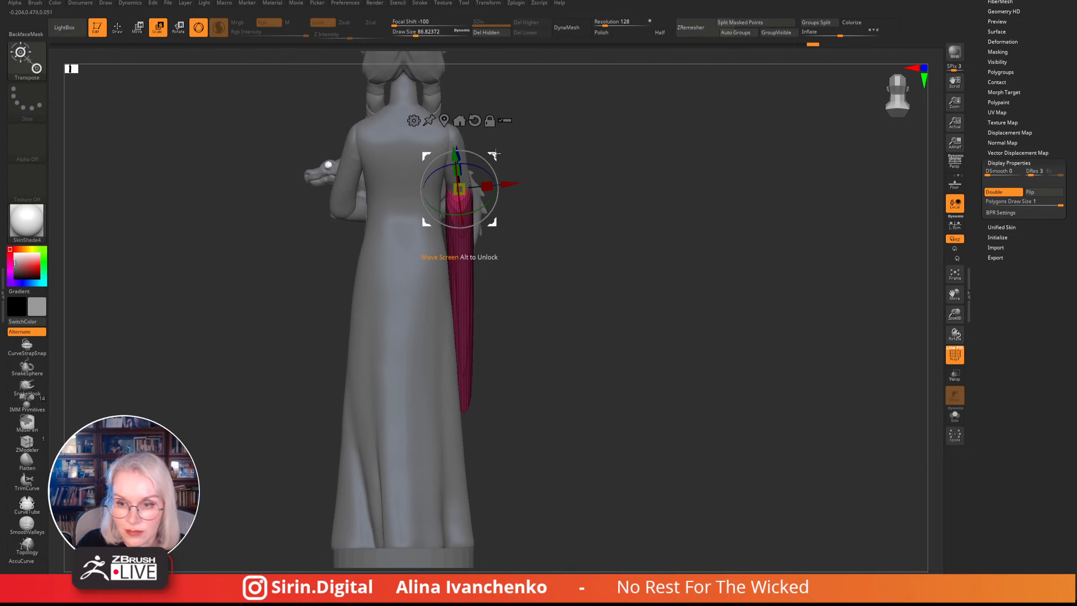
pyautogui.press('q')
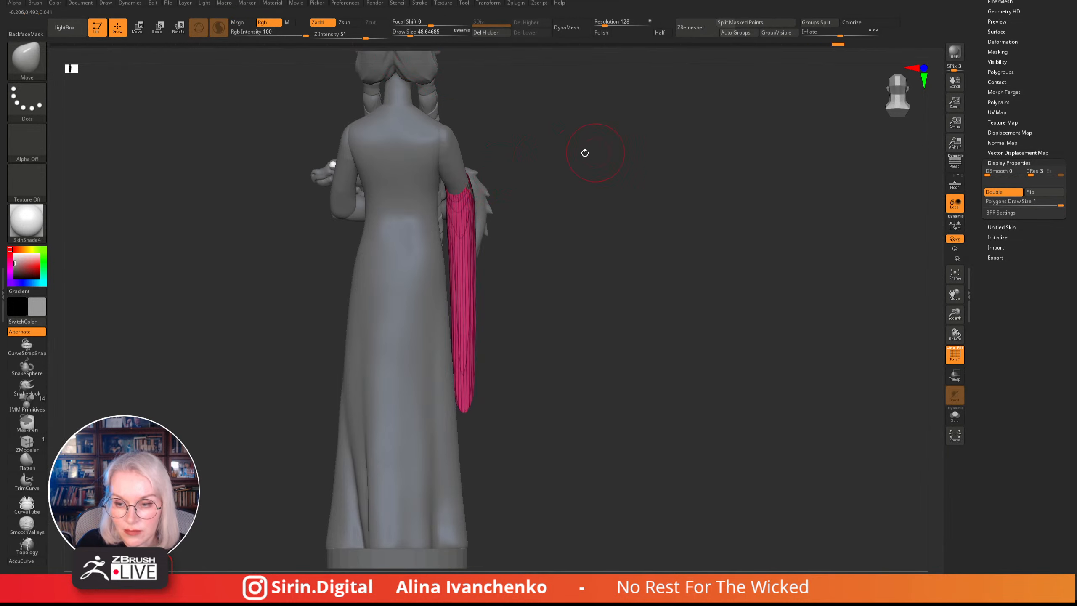
# - Turn off the polyframe and pull the sleeve's tip lower along the skirt with the Move brush at draw size 108.20541
pyautogui.moveTo(585, 153)
pyautogui.mouseDown()
pyautogui.moveTo(599, 187)
pyautogui.moveTo(482, 193)
pyautogui.mouseUp()
pyautogui.moveTo(395, 199); pyautogui.dragTo(497, 171)
pyautogui.keyDown('alt'); pyautogui.moveTo(751, 212); pyautogui.dragTo(718, 306); pyautogui.keyUp('alt')
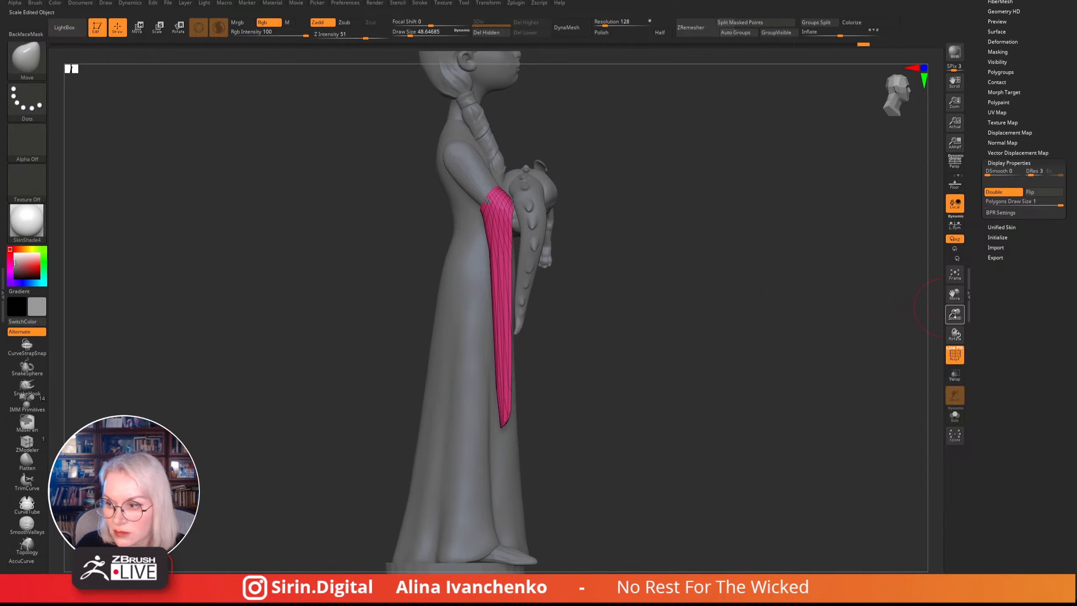
pyautogui.moveTo(954, 297); pyautogui.dragTo(906, 270)
pyautogui.keyDown('alt'); pyautogui.moveTo(627, 263); pyautogui.dragTo(731, 327); pyautogui.keyUp('alt')
pyautogui.click(954, 355)
pyautogui.moveTo(633, 261)
pyautogui.keyDown('alt'); pyautogui.mouseDown()
pyautogui.moveTo(599, 250)
pyautogui.moveTo(644, 273)
pyautogui.moveTo(609, 248)
pyautogui.mouseUp(); pyautogui.keyUp('alt')
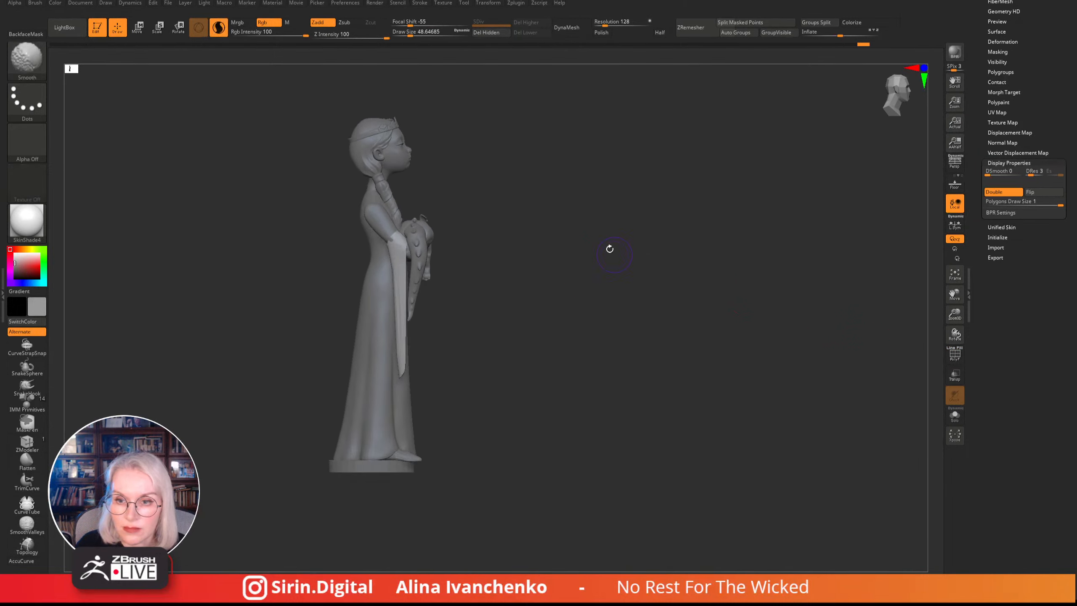
pyautogui.click(418, 34)
pyautogui.moveTo(398, 368); pyautogui.dragTo(400, 398)
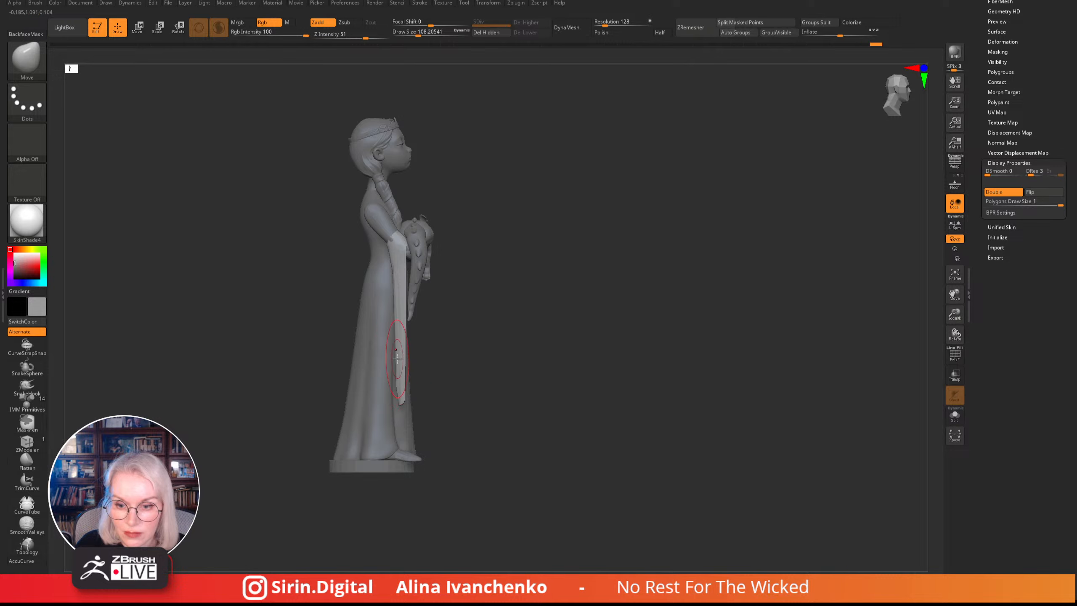
# - Lengthen the hanging sleeve with the Move brush so that its tip reaches close to the hem of the skirt
pyautogui.moveTo(460, 179); pyautogui.dragTo(434, 261)
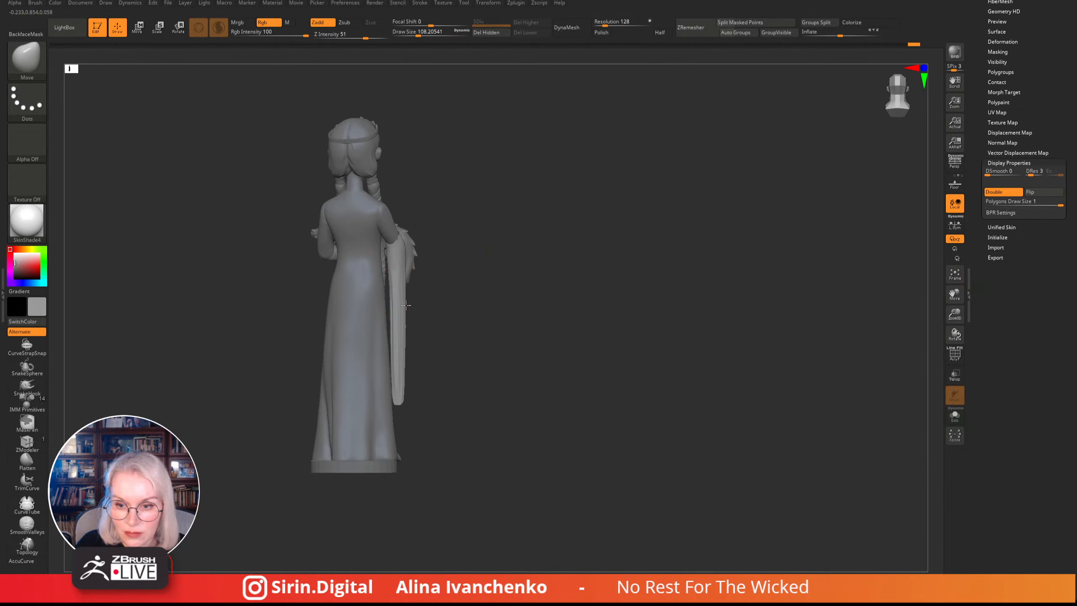
pyautogui.moveTo(406, 305); pyautogui.dragTo(409, 316)
pyautogui.moveTo(399, 364); pyautogui.dragTo(399, 430)
pyautogui.moveTo(501, 363); pyautogui.dragTo(387, 365)
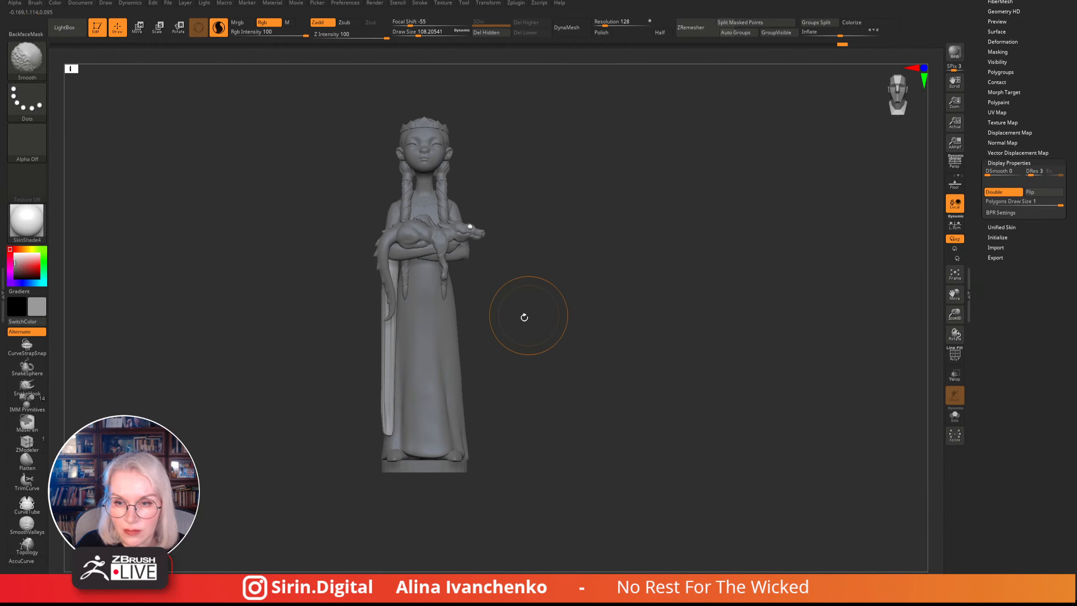
pyautogui.moveTo(524, 315)
pyautogui.mouseDown()
pyautogui.moveTo(565, 325)
pyautogui.moveTo(551, 322)
pyautogui.mouseUp()
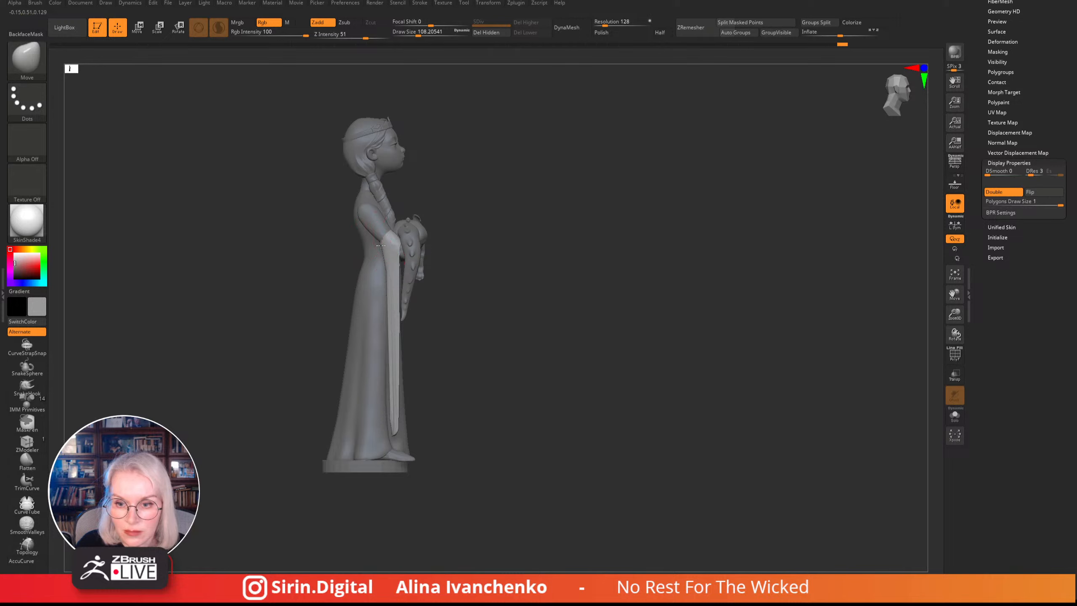
# - Mask the sleeve's hanging part below the elbow and invert the mask so that only the upper band around the arm is masked
pyautogui.click(141, 34)
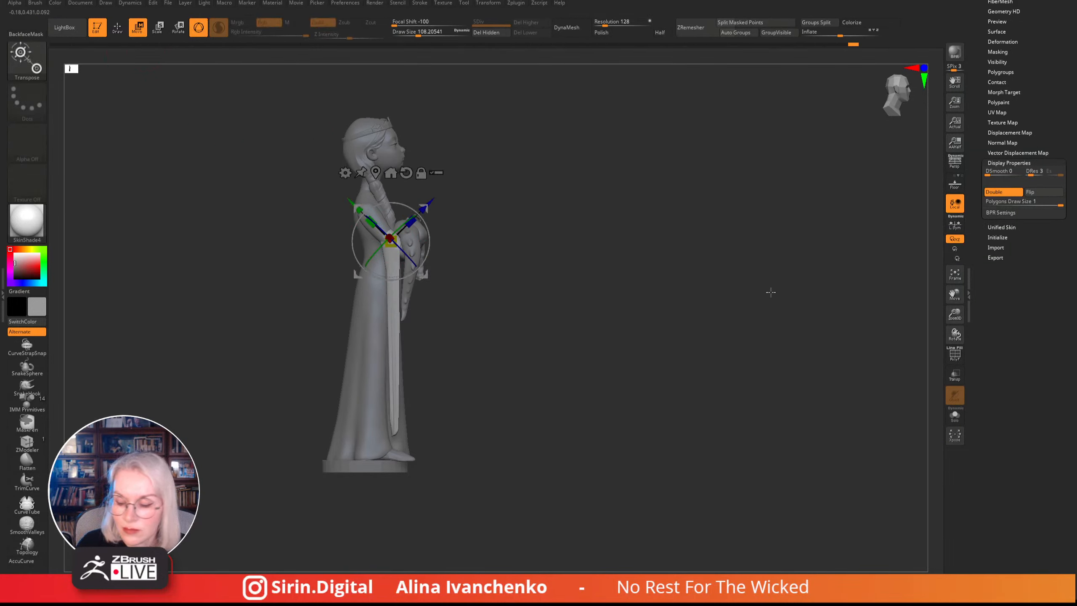
pyautogui.keyDown('alt'); pyautogui.moveTo(771, 292); pyautogui.dragTo(663, 351); pyautogui.keyUp('alt')
pyautogui.click(117, 28)
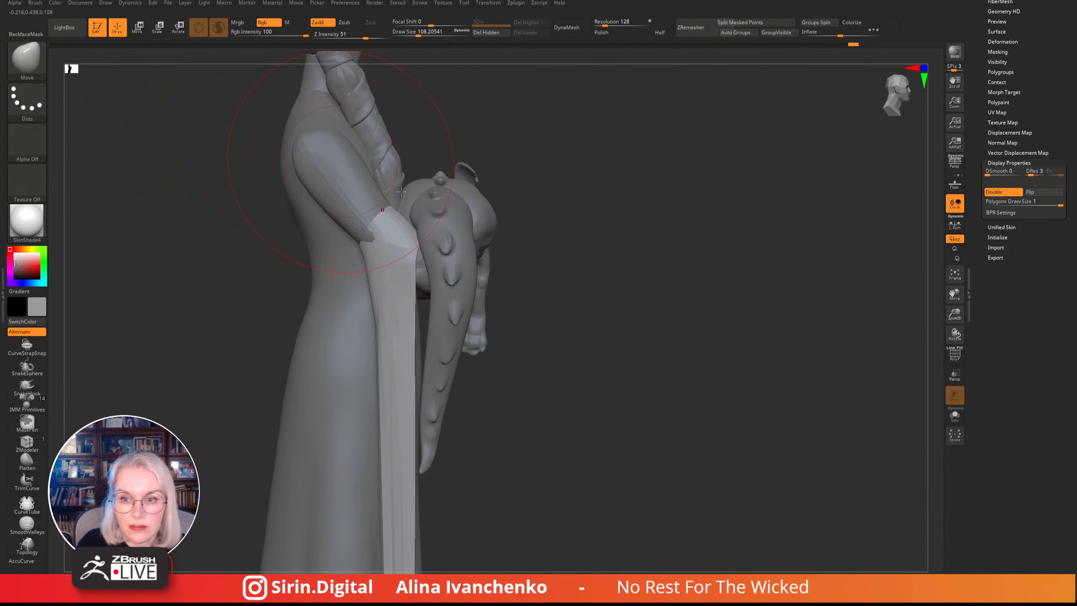
pyautogui.keyDown('alt'); pyautogui.moveTo(559, 277); pyautogui.dragTo(567, 216); pyautogui.keyUp('alt')
pyautogui.moveTo(582, 304)
pyautogui.keyDown('ctrl'); pyautogui.mouseDown()
pyautogui.moveTo(500, 108)
pyautogui.moveTo(388, 246)
pyautogui.moveTo(541, 510)
pyautogui.mouseUp(); pyautogui.keyUp('ctrl')
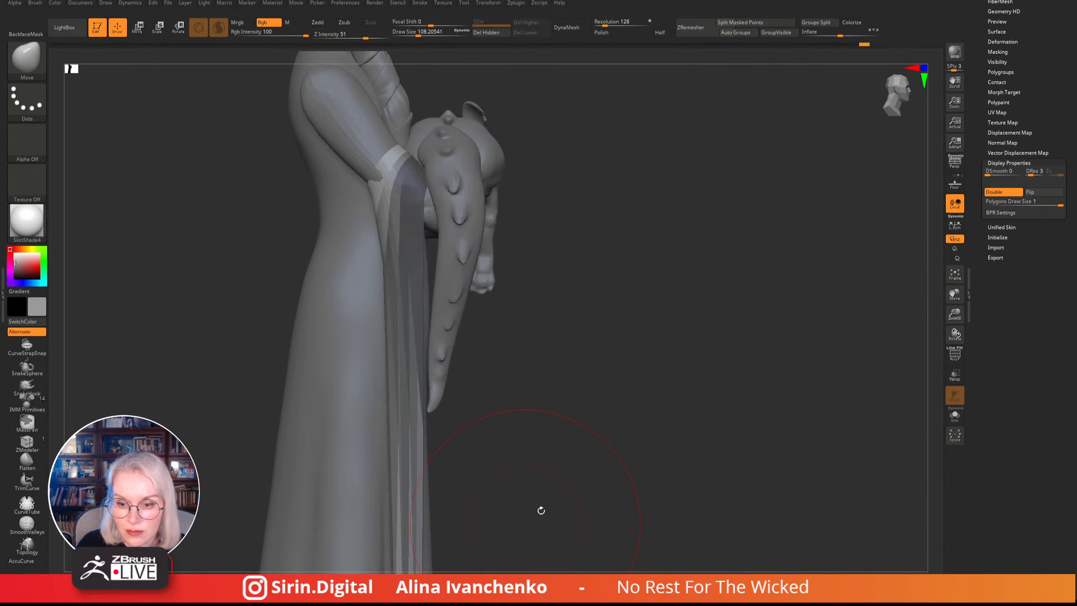
pyautogui.keyDown('alt'); pyautogui.moveTo(549, 421); pyautogui.dragTo(543, 186); pyautogui.keyUp('alt')
pyautogui.moveTo(546, 229)
pyautogui.keyDown('ctrl'); pyautogui.mouseDown()
pyautogui.moveTo(420, 155)
pyautogui.moveTo(538, 521)
pyautogui.moveTo(553, 470)
pyautogui.mouseUp(); pyautogui.keyUp('ctrl')
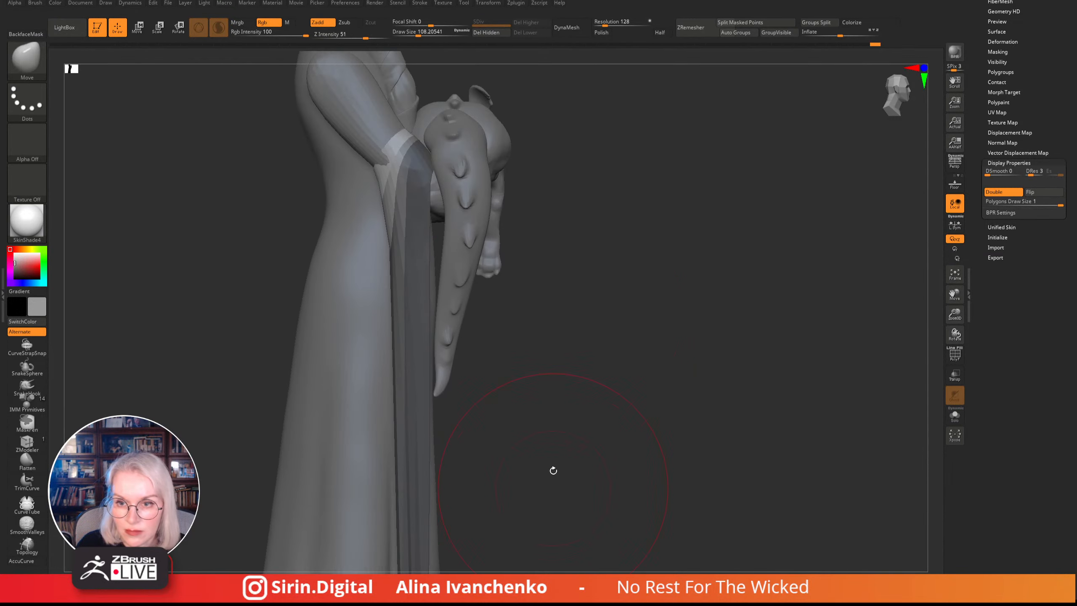
pyautogui.keyDown('ctrl'); pyautogui.click(576, 320); pyautogui.keyUp('ctrl')
# - Adjust the unmasked hanging part of the sleeve slightly with the gizmo and return to drawing mode
pyautogui.click(137, 27)
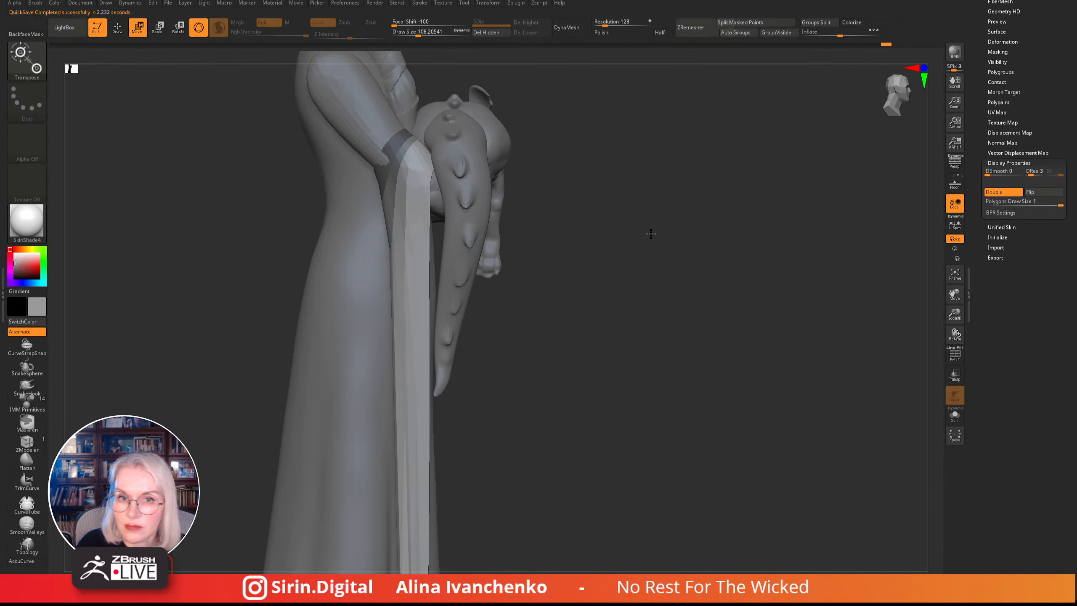
pyautogui.keyDown('alt'); pyautogui.moveTo(651, 234); pyautogui.dragTo(655, 245); pyautogui.keyUp('alt')
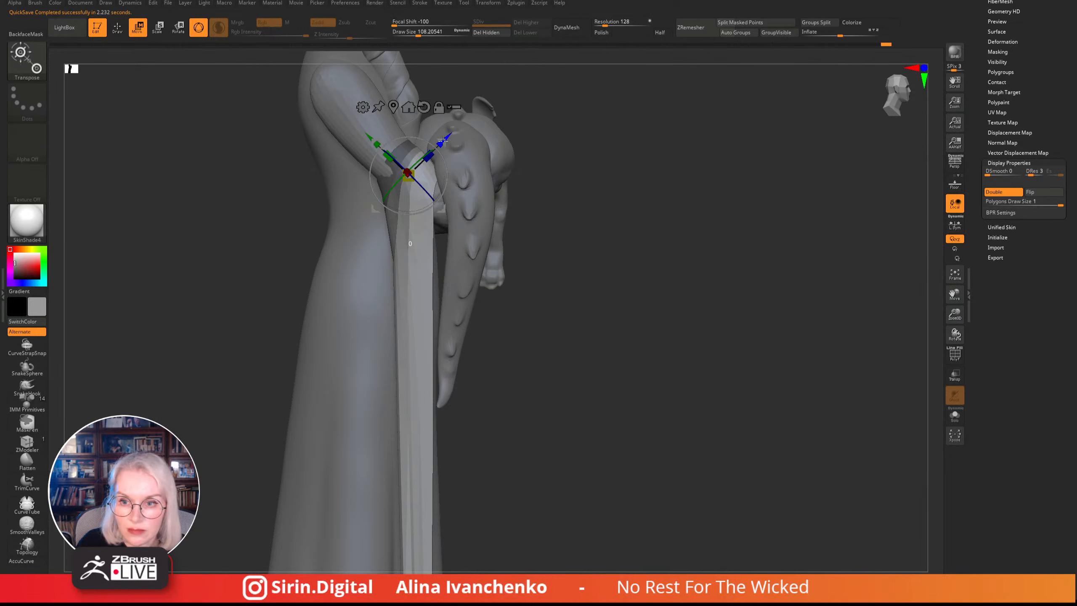
pyautogui.moveTo(443, 144); pyautogui.dragTo(442, 141)
pyautogui.press('q')
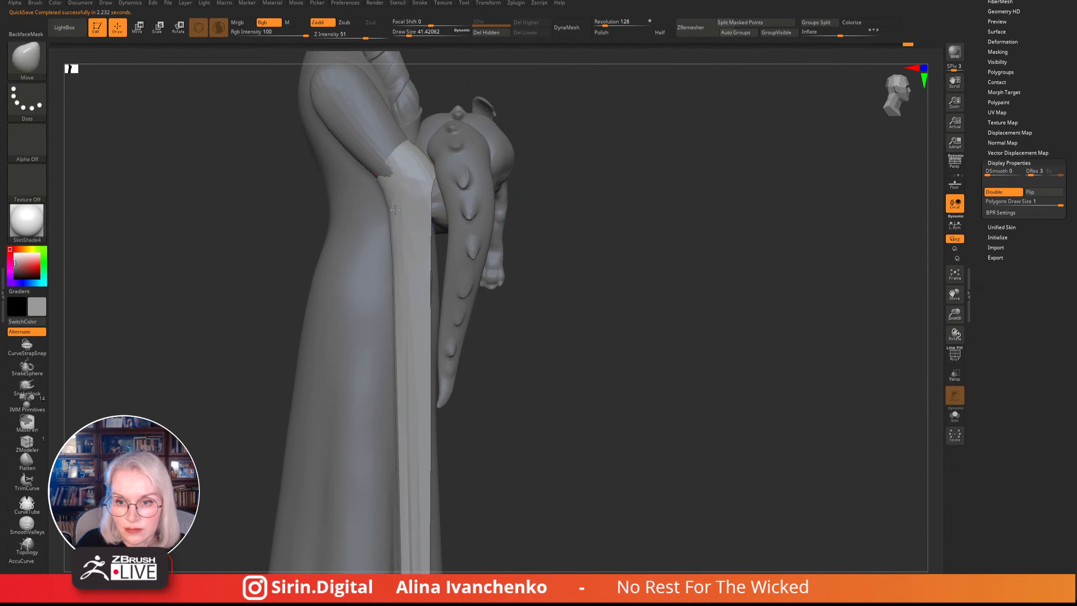
# - Fit the sleeve's upper edge around the arm from several sides with the Move brush at draw size 41.42062, reducing it to 25.05439
pyautogui.moveTo(631, 127); pyautogui.dragTo(613, 149)
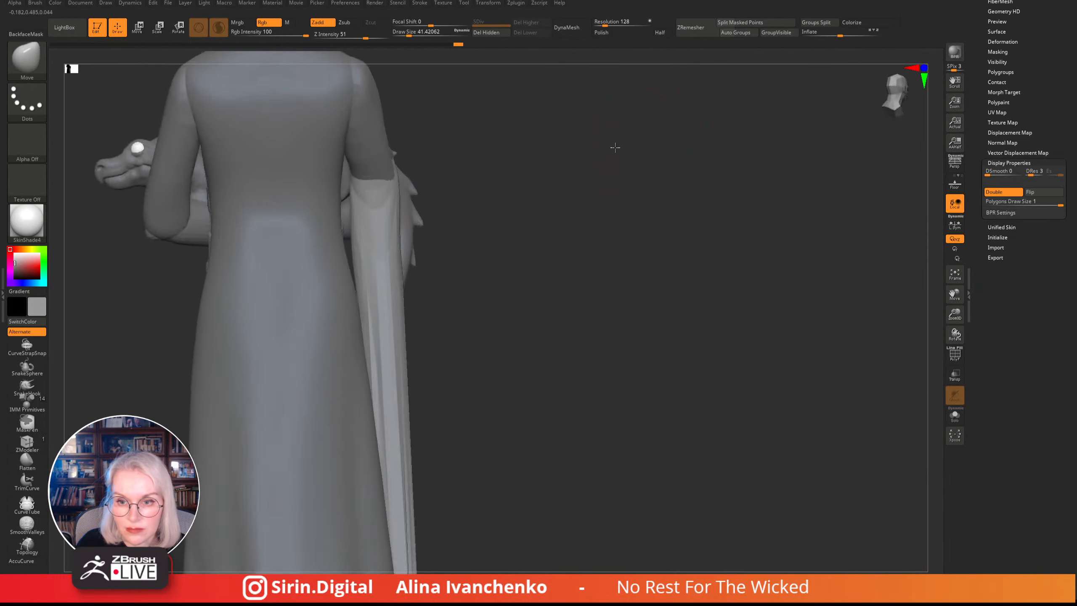
pyautogui.moveTo(435, 134); pyautogui.dragTo(386, 169)
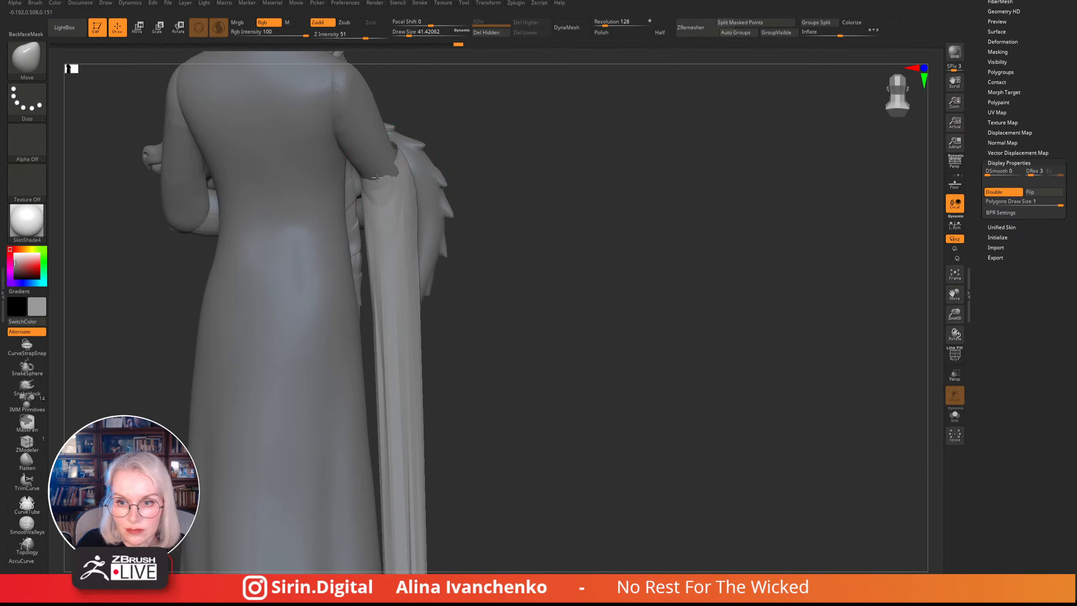
pyautogui.moveTo(445, 135); pyautogui.dragTo(413, 145)
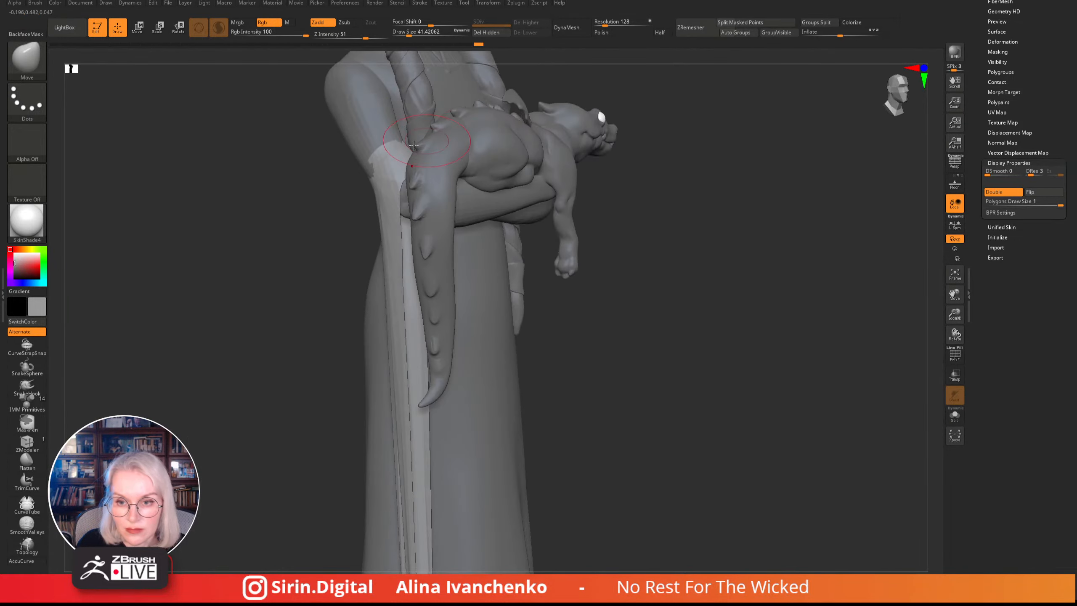
pyautogui.moveTo(319, 199); pyautogui.dragTo(315, 243)
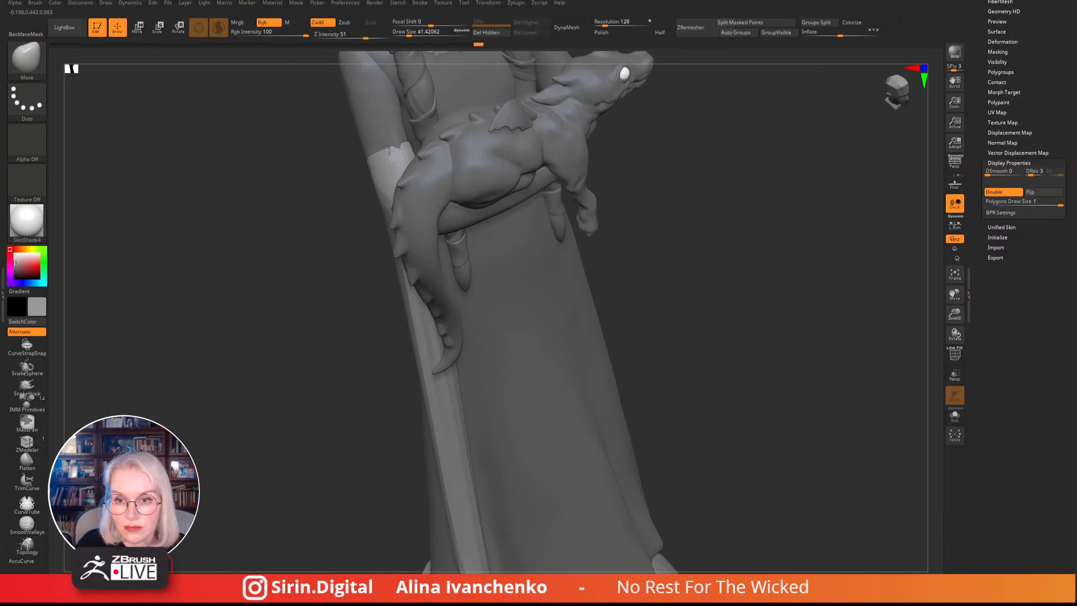
pyautogui.moveTo(343, 149); pyautogui.dragTo(360, 183)
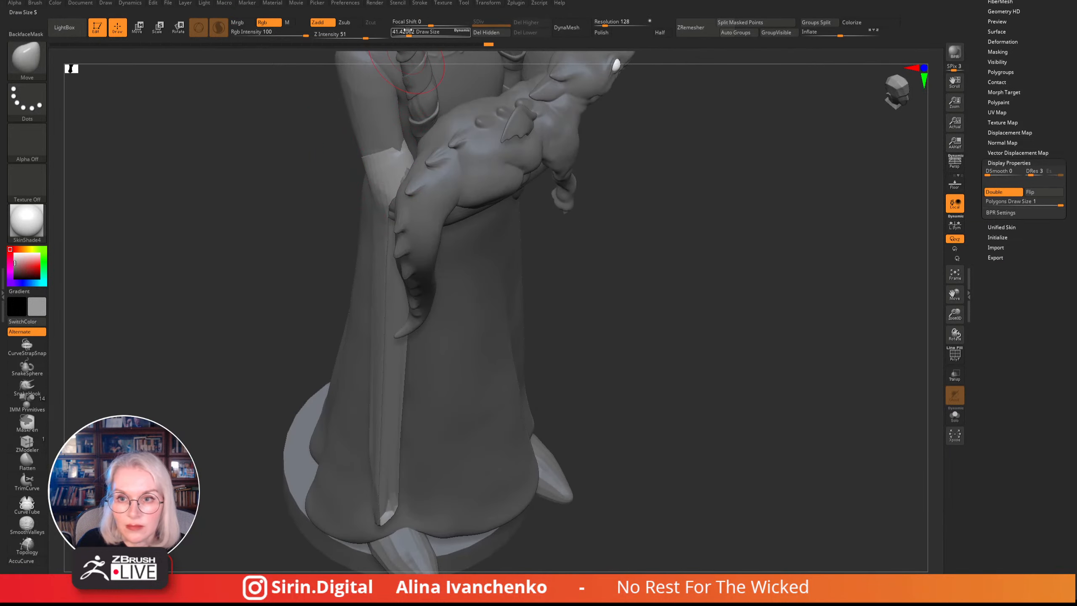
pyautogui.moveTo(409, 33); pyautogui.dragTo(402, 33)
pyautogui.moveTo(277, 207)
pyautogui.mouseDown()
pyautogui.moveTo(404, 156)
pyautogui.moveTo(632, 149)
pyautogui.moveTo(639, 167)
pyautogui.mouseUp()
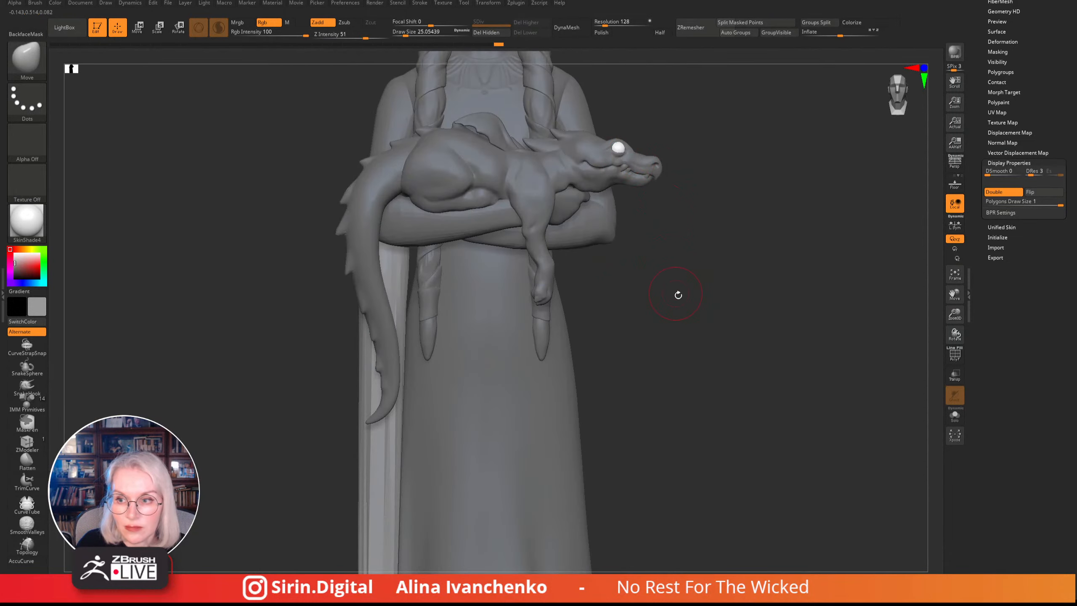
pyautogui.moveTo(678, 295)
pyautogui.mouseDown()
pyautogui.moveTo(721, 301)
pyautogui.moveTo(661, 251)
pyautogui.moveTo(640, 257)
pyautogui.moveTo(677, 165)
pyautogui.moveTo(699, 142)
pyautogui.moveTo(627, 257)
pyautogui.moveTo(589, 389)
pyautogui.moveTo(577, 385)
pyautogui.moveTo(612, 387)
pyautogui.mouseUp()
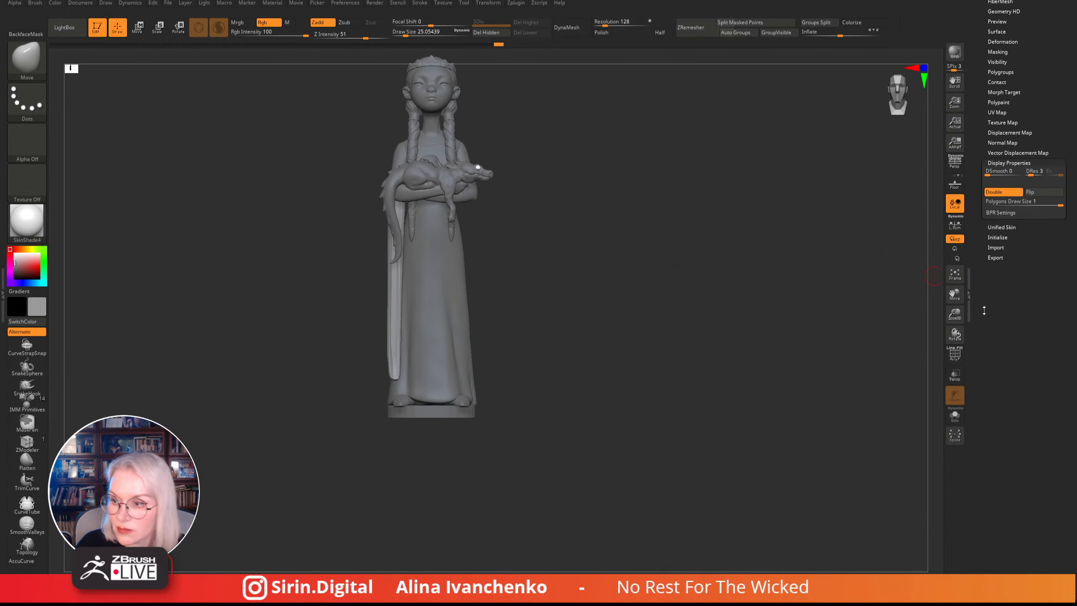
# - Turn on the polyframe and smooth the lower end of the sleeve near the skirt's hem
pyautogui.click(955, 354)
pyautogui.moveTo(846, 332); pyautogui.dragTo(889, 349)
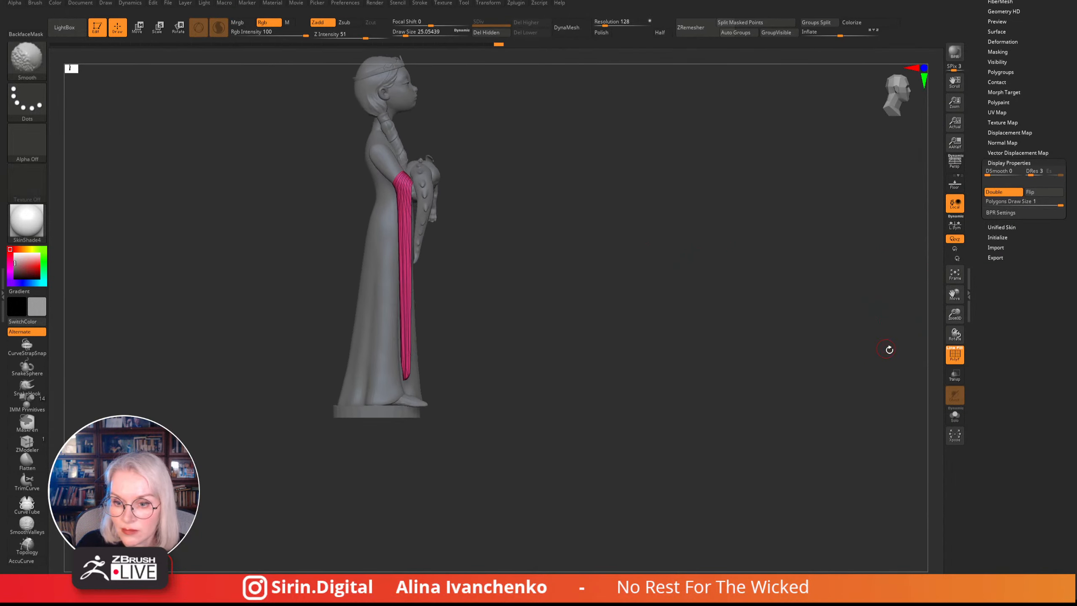
pyautogui.moveTo(954, 314); pyautogui.dragTo(955, 354)
pyautogui.moveTo(711, 320)
pyautogui.keyDown('alt'); pyautogui.mouseDown()
pyautogui.moveTo(608, 258)
pyautogui.moveTo(636, 259)
pyautogui.mouseUp(); pyautogui.keyUp('alt')
pyautogui.keyDown('shift'); pyautogui.moveTo(360, 425); pyautogui.dragTo(368, 435); pyautogui.keyUp('shift')
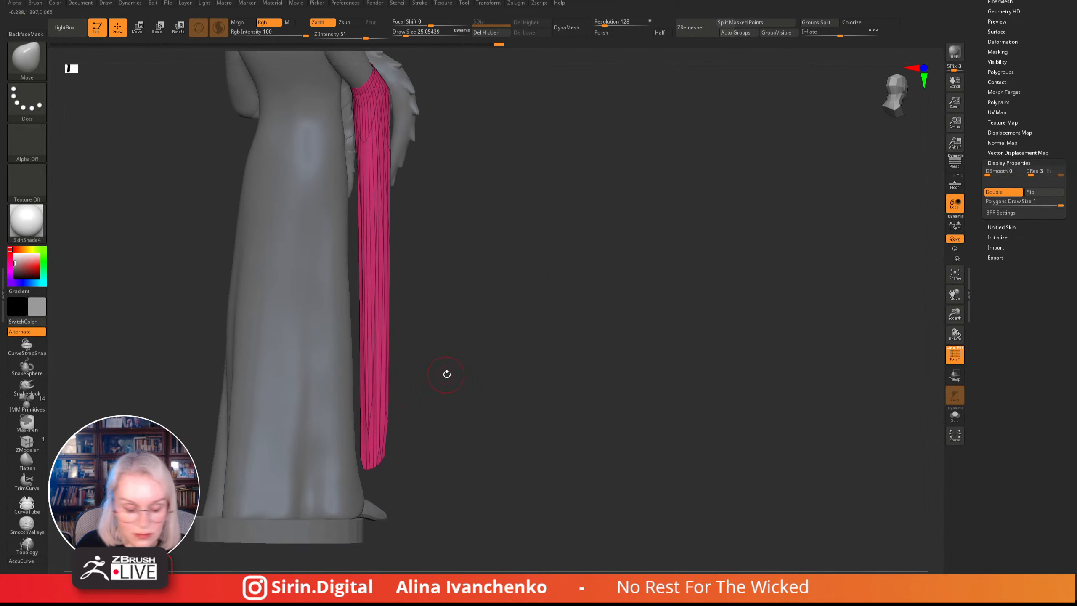
pyautogui.moveTo(441, 384); pyautogui.dragTo(433, 364)
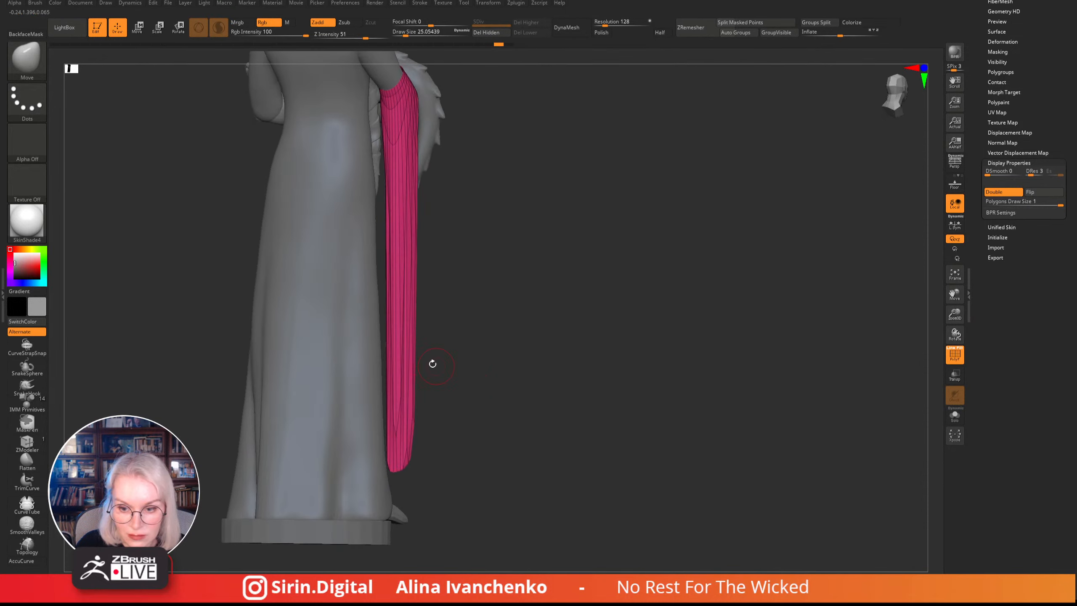
pyautogui.moveTo(450, 324); pyautogui.dragTo(453, 299)
pyautogui.moveTo(396, 439)
pyautogui.keyDown('shift'); pyautogui.mouseDown()
pyautogui.moveTo(395, 416)
pyautogui.moveTo(434, 426)
pyautogui.moveTo(414, 403)
pyautogui.mouseUp(); pyautogui.keyUp('shift')
pyautogui.moveTo(516, 285); pyautogui.dragTo(513, 377)
# - Adjust the sleeve's upper edge beside the elbow with the Move brush and turn off the polyframe
pyautogui.moveTo(623, 346); pyautogui.dragTo(482, 233)
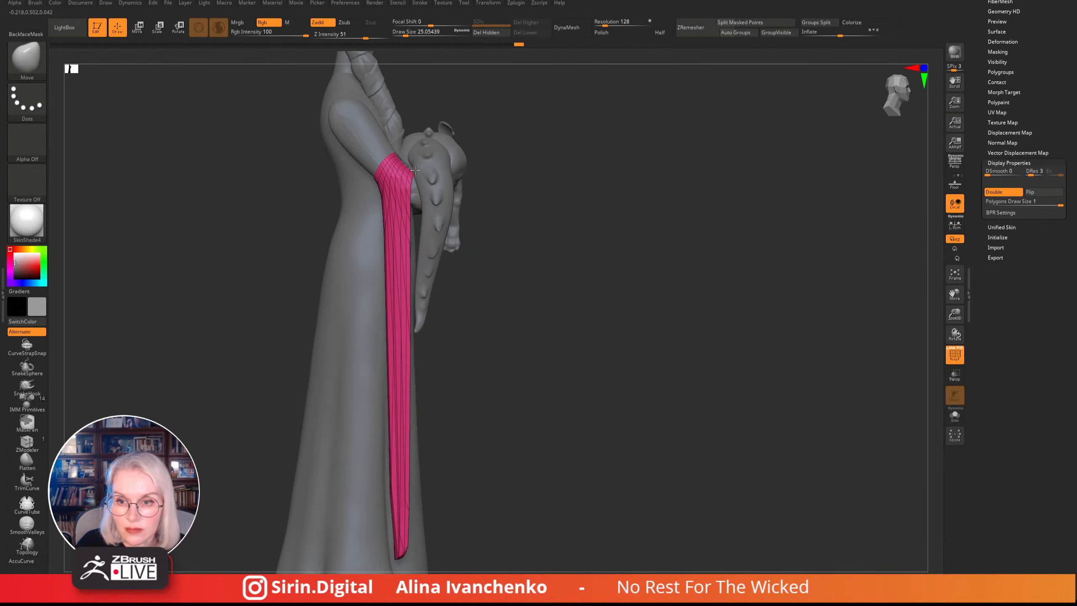
pyautogui.moveTo(494, 158); pyautogui.dragTo(444, 154)
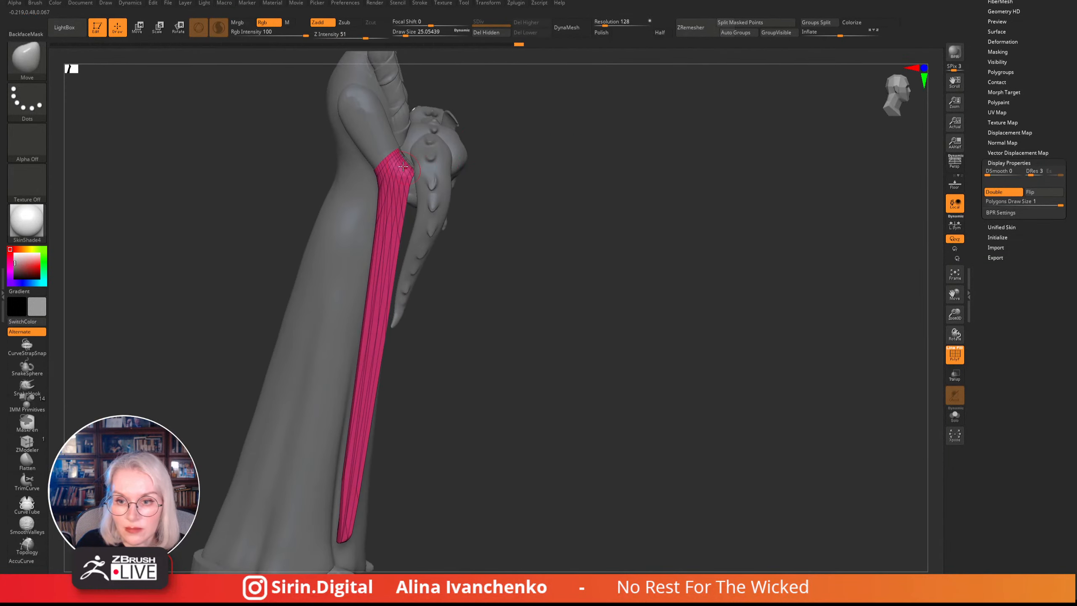
pyautogui.moveTo(530, 145); pyautogui.dragTo(674, 302)
pyautogui.click(955, 356)
# - Select the dragon's tail subtool to locate the dragon folder, and hide the folder to expose the crossed arms
pyautogui.keyDown('alt'); pyautogui.moveTo(764, 313); pyautogui.dragTo(729, 214); pyautogui.keyUp('alt')
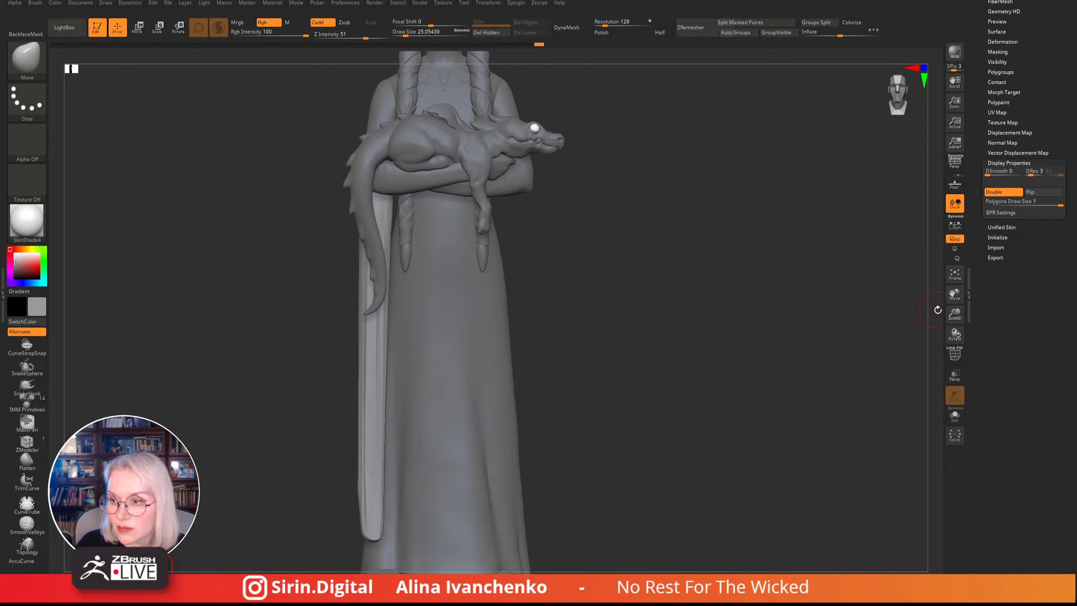
pyautogui.moveTo(954, 315); pyautogui.dragTo(830, 226)
pyautogui.moveTo(567, 335); pyautogui.dragTo(611, 329)
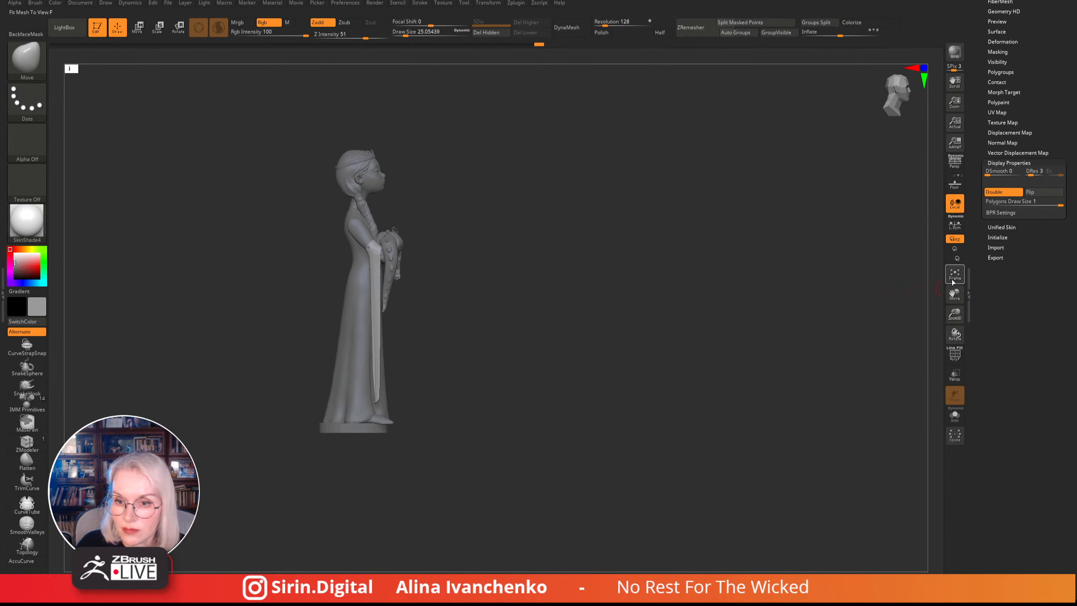
pyautogui.keyDown('alt'); pyautogui.moveTo(566, 263); pyautogui.dragTo(577, 307); pyautogui.keyUp('alt')
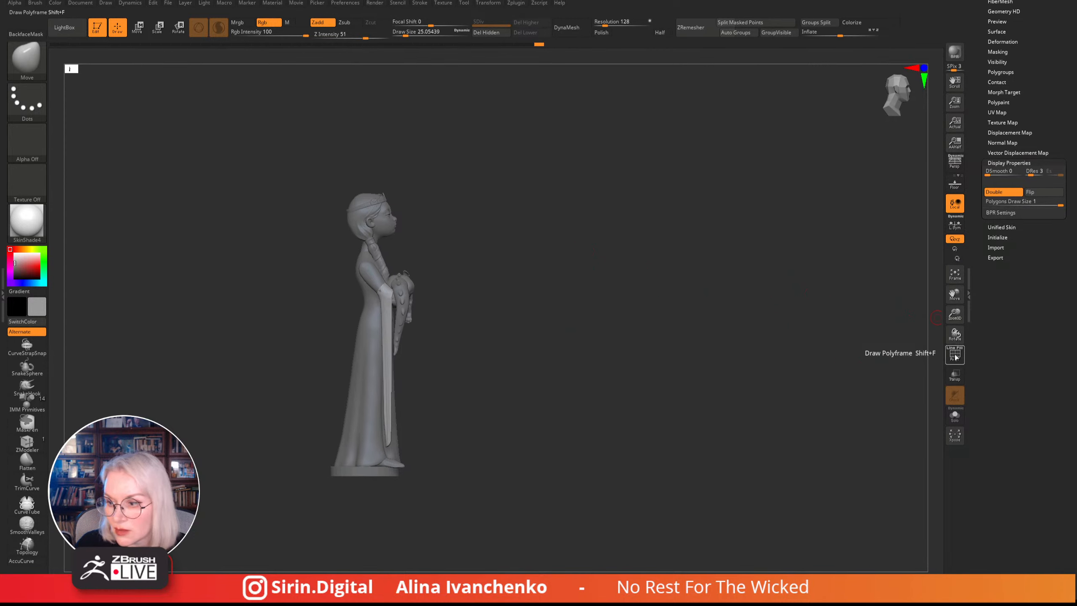
pyautogui.keyDown('alt'); pyautogui.click(405, 289); pyautogui.keyUp('alt')
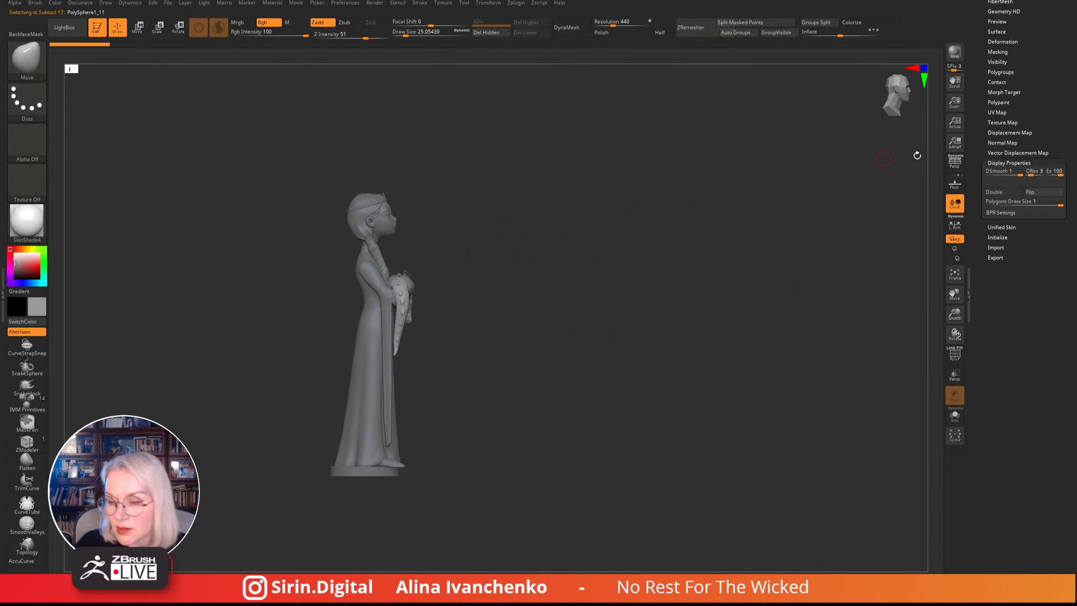
pyautogui.moveTo(1070, 95); pyautogui.dragTo(1069, 191)
pyautogui.click(994, 202)
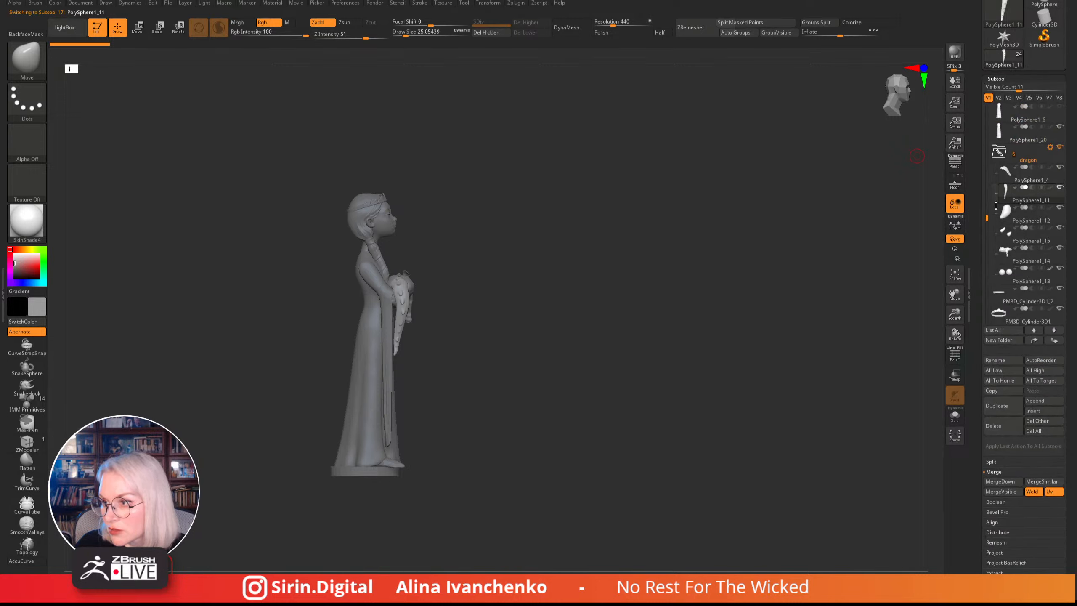
pyautogui.click(1059, 147)
# - Make the sleeve cylinder PM3D_Cylinder3D1_1 the active subtool for editing around the right elbow
pyautogui.moveTo(550, 228); pyautogui.dragTo(521, 239)
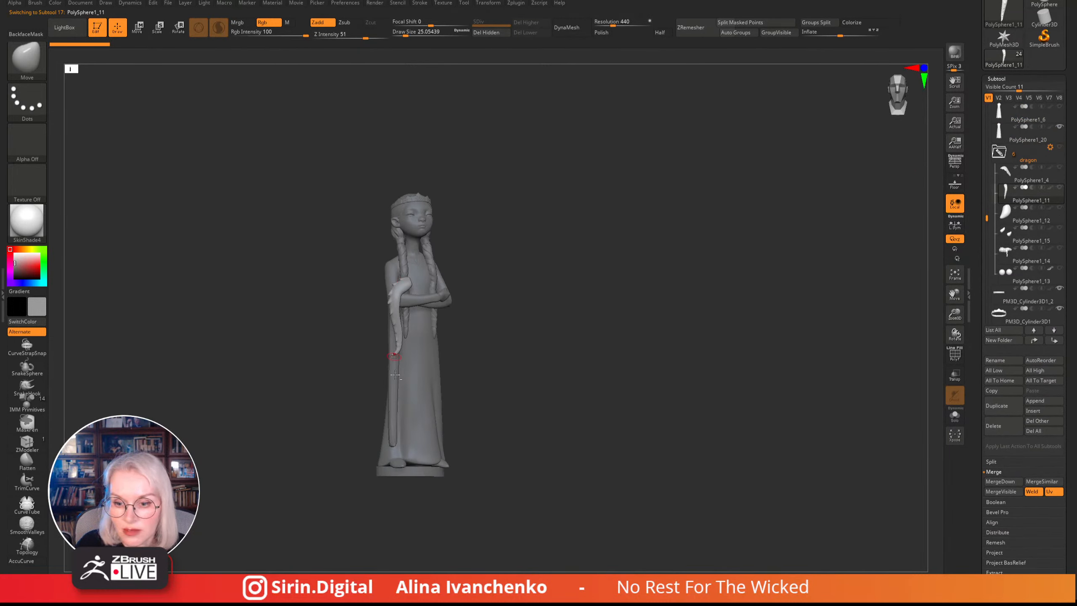
pyautogui.keyDown('alt'); pyautogui.click(391, 404); pyautogui.keyUp('alt')
pyautogui.moveTo(469, 292); pyautogui.dragTo(854, 262)
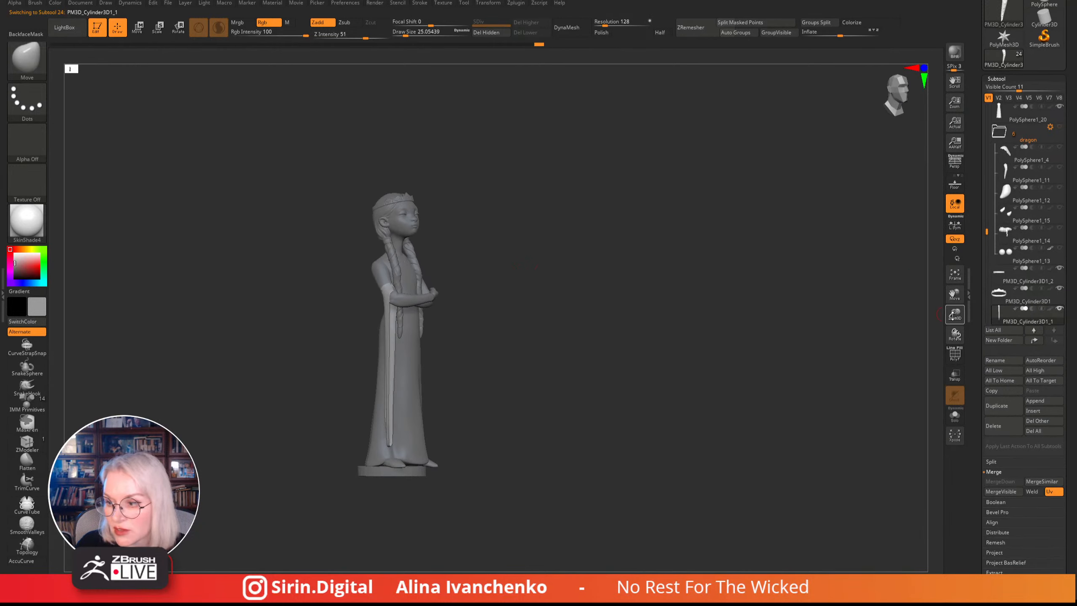
pyautogui.moveTo(953, 315); pyautogui.dragTo(659, 319)
pyautogui.keyDown('alt'); pyautogui.click(382, 281); pyautogui.keyUp('alt')
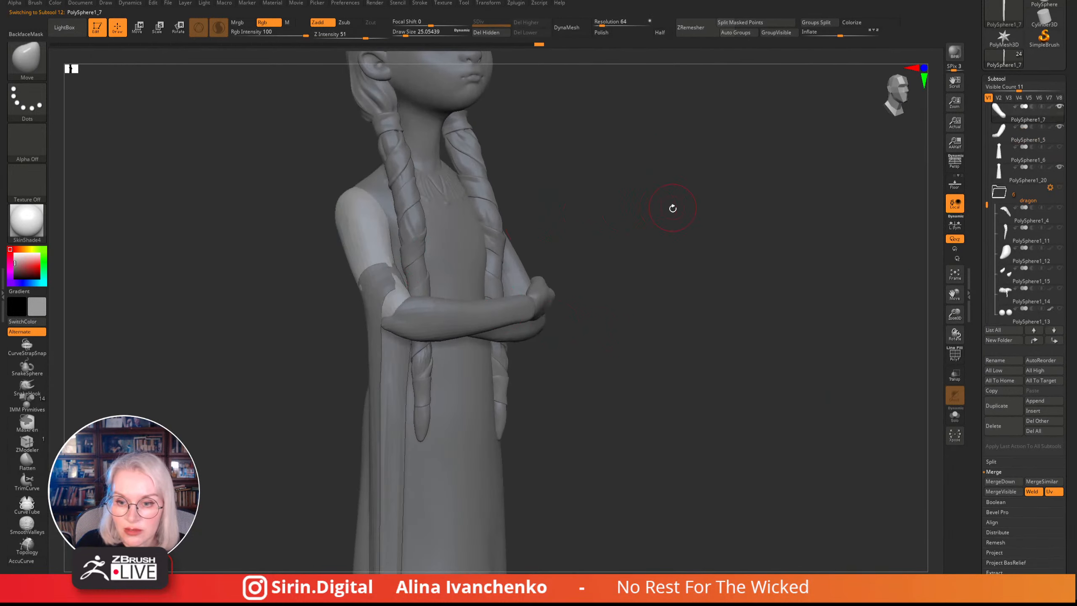
pyautogui.moveTo(672, 208); pyautogui.dragTo(406, 272)
pyautogui.keyDown('alt'); pyautogui.click(404, 288); pyautogui.keyUp('alt')
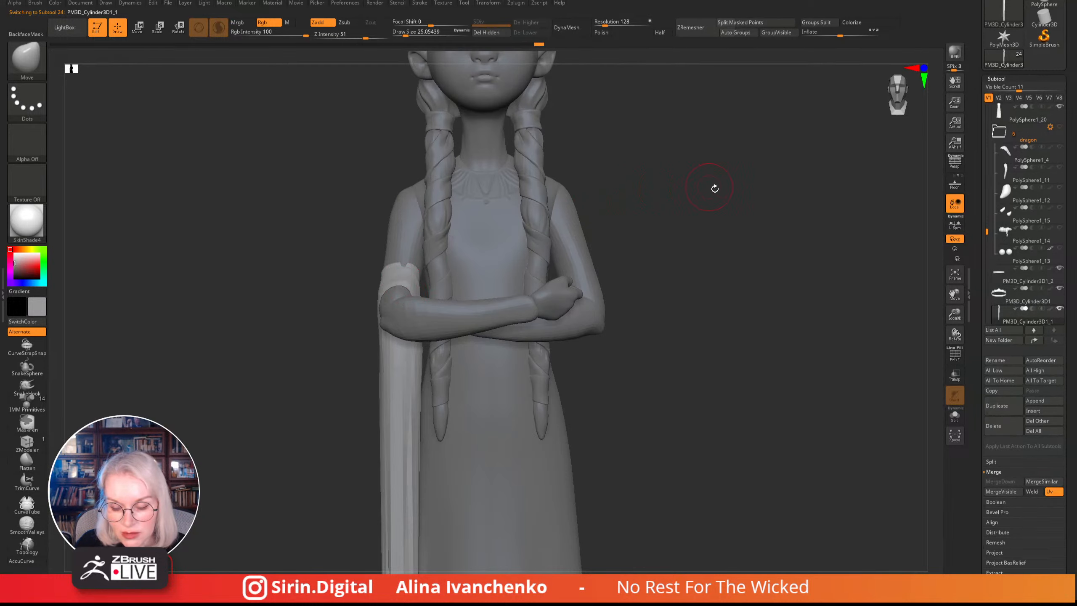
# - Set the draw size to 36.93311 and reshape the sleeve's upper band over the right elbow with the Move brush
pyautogui.moveTo(715, 189)
pyautogui.mouseDown()
pyautogui.moveTo(678, 238)
pyautogui.moveTo(661, 229)
pyautogui.moveTo(601, 248)
pyautogui.mouseUp()
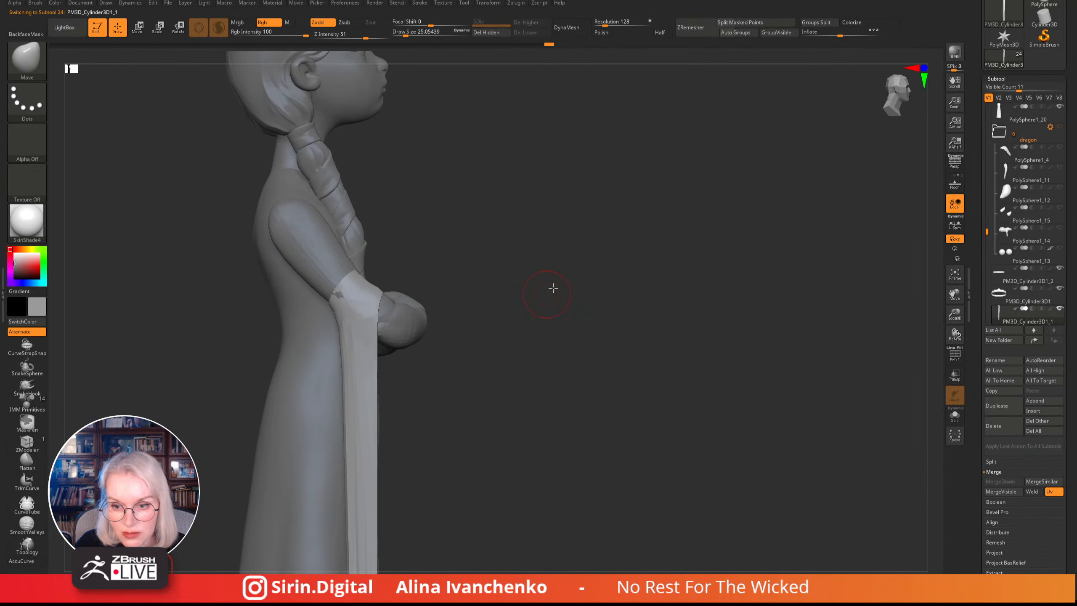
pyautogui.keyDown('alt'); pyautogui.moveTo(553, 288); pyautogui.dragTo(589, 264); pyautogui.keyUp('alt')
pyautogui.moveTo(406, 35); pyautogui.dragTo(403, 34)
pyautogui.moveTo(520, 240)
pyautogui.keyDown('alt'); pyautogui.mouseDown()
pyautogui.moveTo(544, 262)
pyautogui.moveTo(525, 272)
pyautogui.mouseUp(); pyautogui.keyUp('alt')
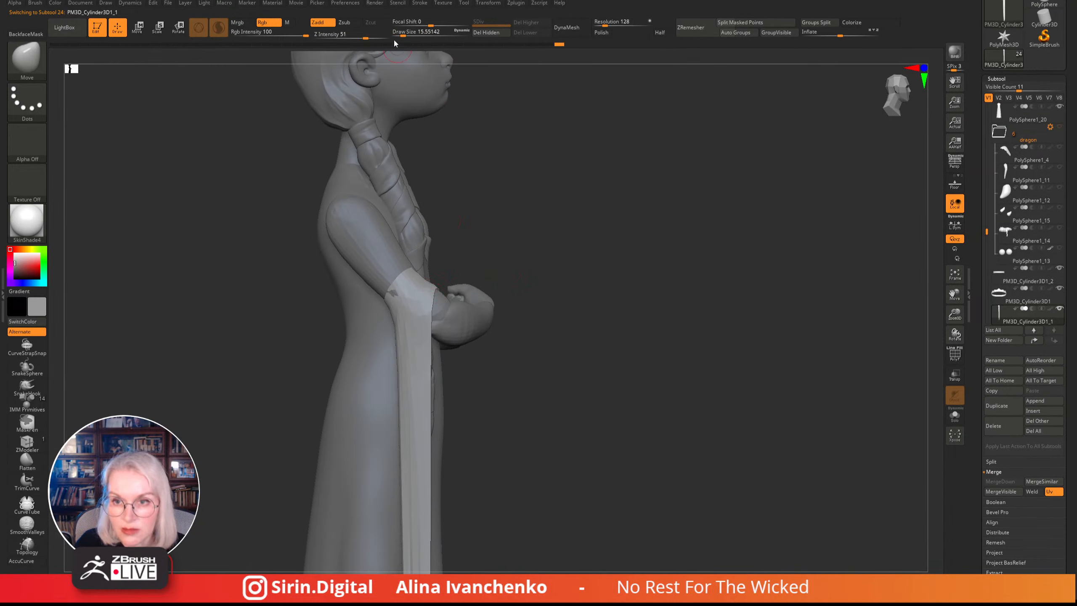
pyautogui.moveTo(402, 34); pyautogui.dragTo(408, 35)
pyautogui.keyDown('alt'); pyautogui.moveTo(491, 173); pyautogui.dragTo(515, 175); pyautogui.keyUp('alt')
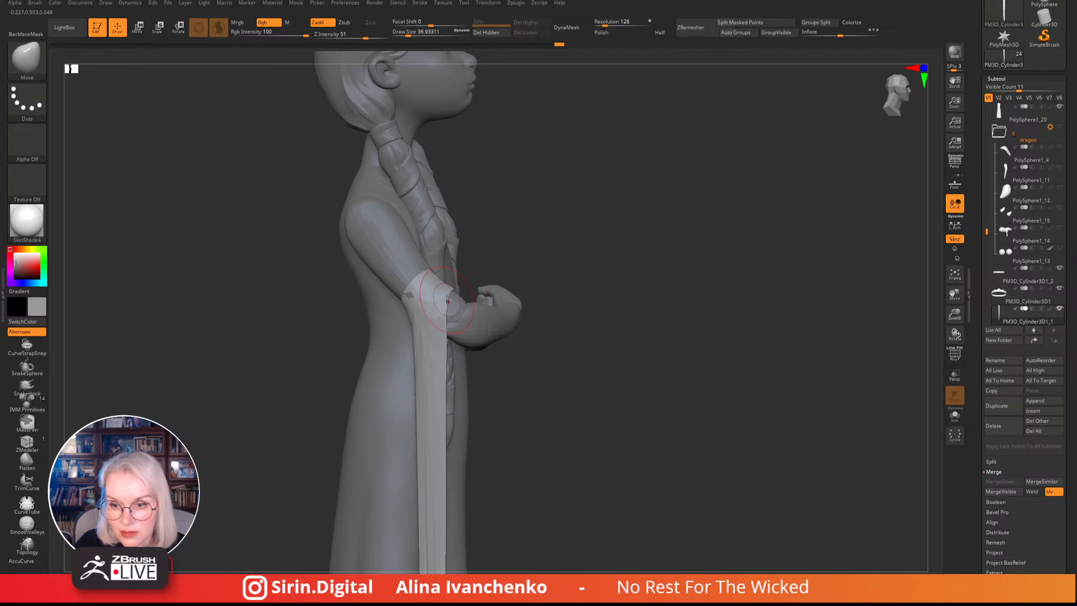
pyautogui.moveTo(568, 239); pyautogui.dragTo(446, 280)
pyautogui.moveTo(420, 271); pyautogui.dragTo(447, 286)
pyautogui.moveTo(578, 182)
pyautogui.mouseDown()
pyautogui.moveTo(681, 176)
pyautogui.moveTo(780, 225)
pyautogui.mouseUp()
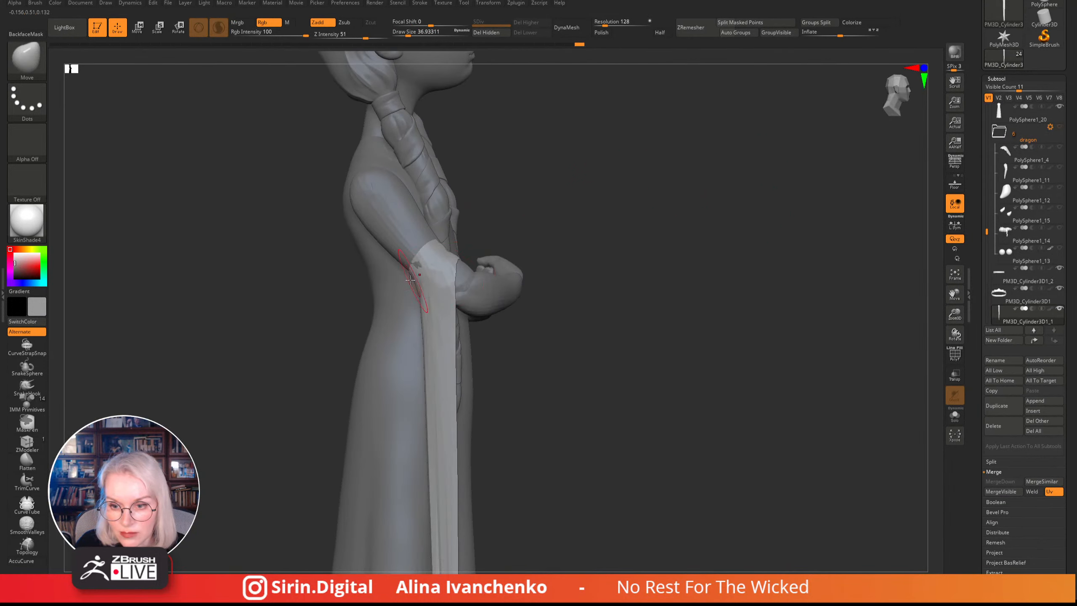
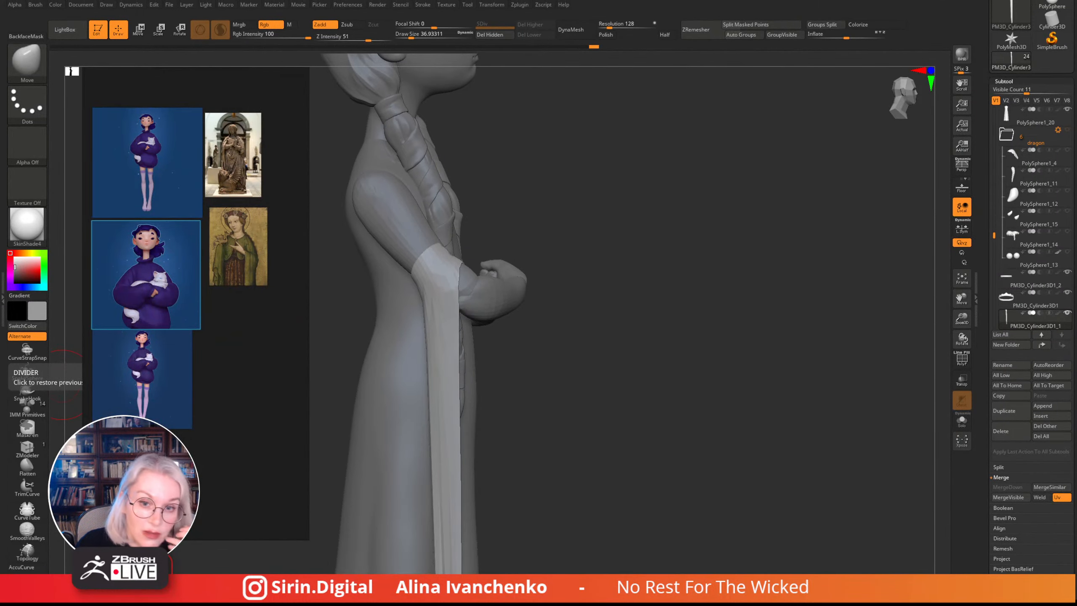
# - Examine the puffy sleeves and crossed arms of the purple-sweater girl holding a cat in the reference board
pyautogui.scroll(5, 200, 244)
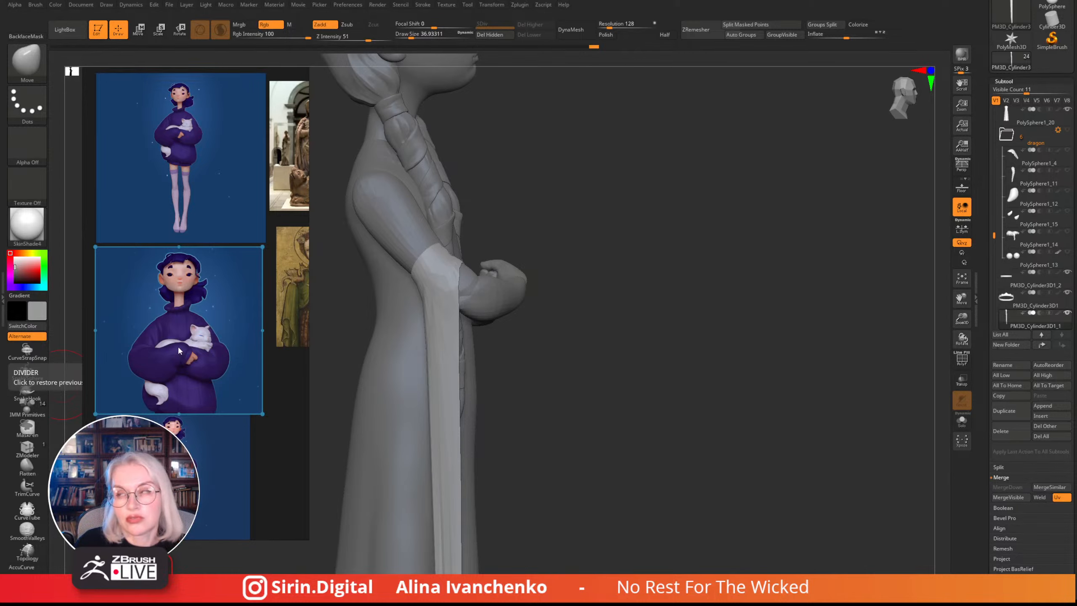
pyautogui.scroll(5, 178, 345)
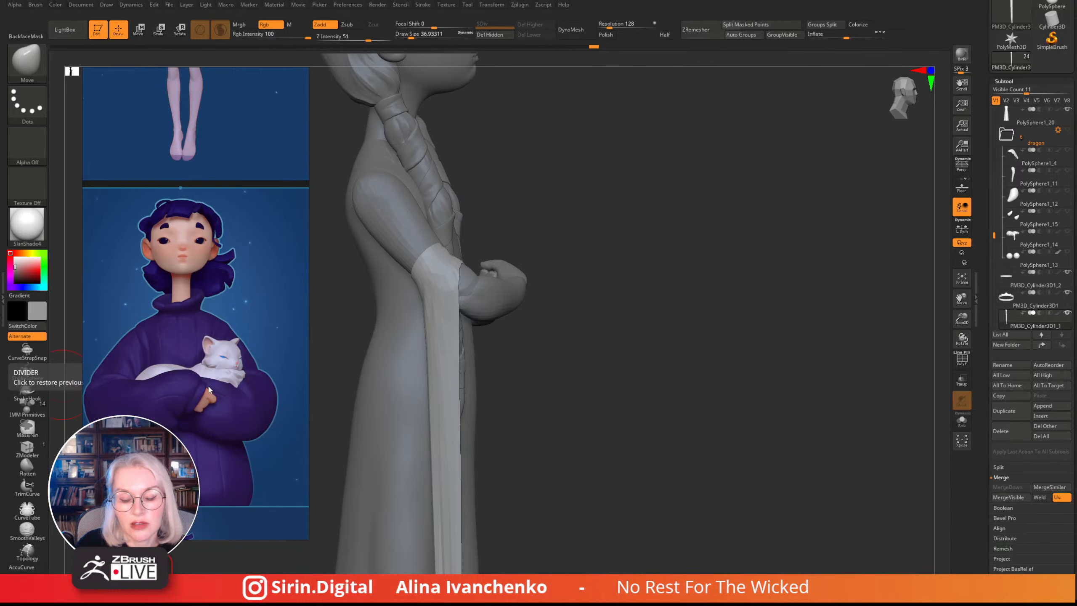
pyautogui.scroll(-1, 180, 364)
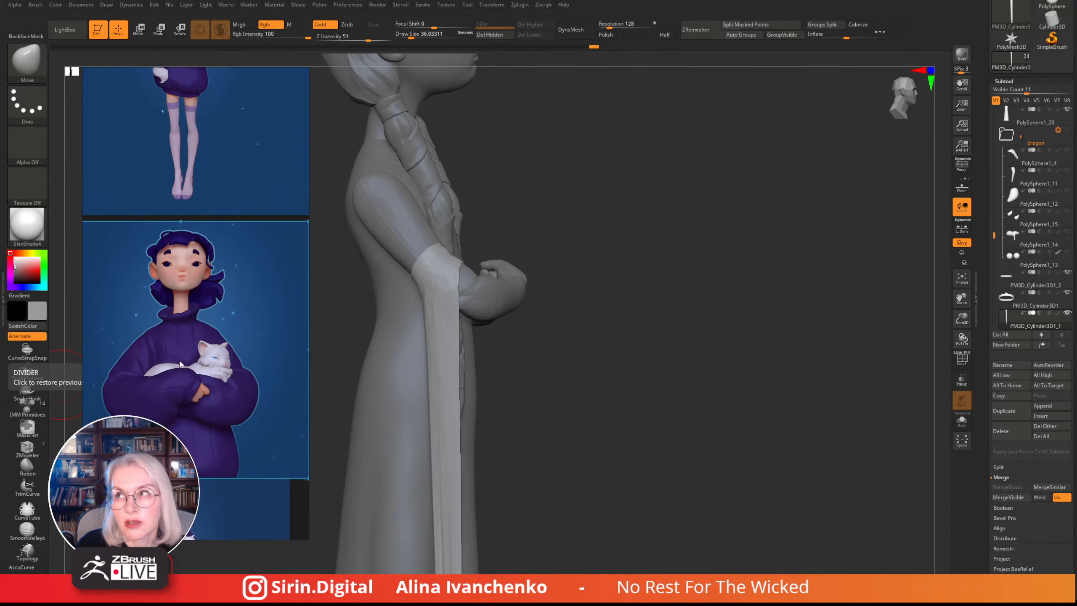
pyautogui.scroll(-1, 180, 364)
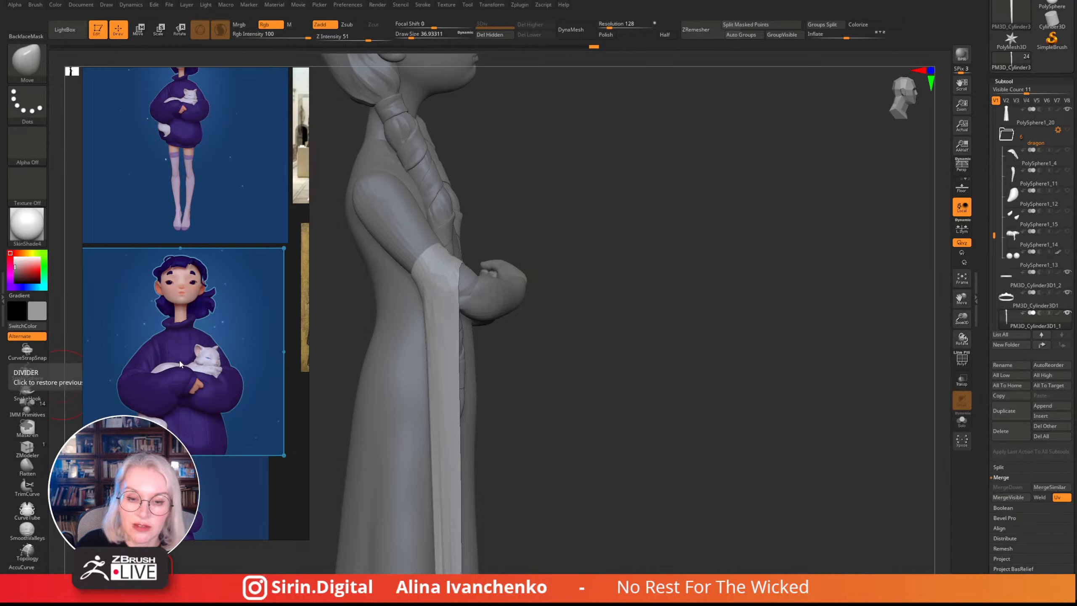
pyautogui.scroll(-3, 179, 360)
pyautogui.scroll(3, 199, 370)
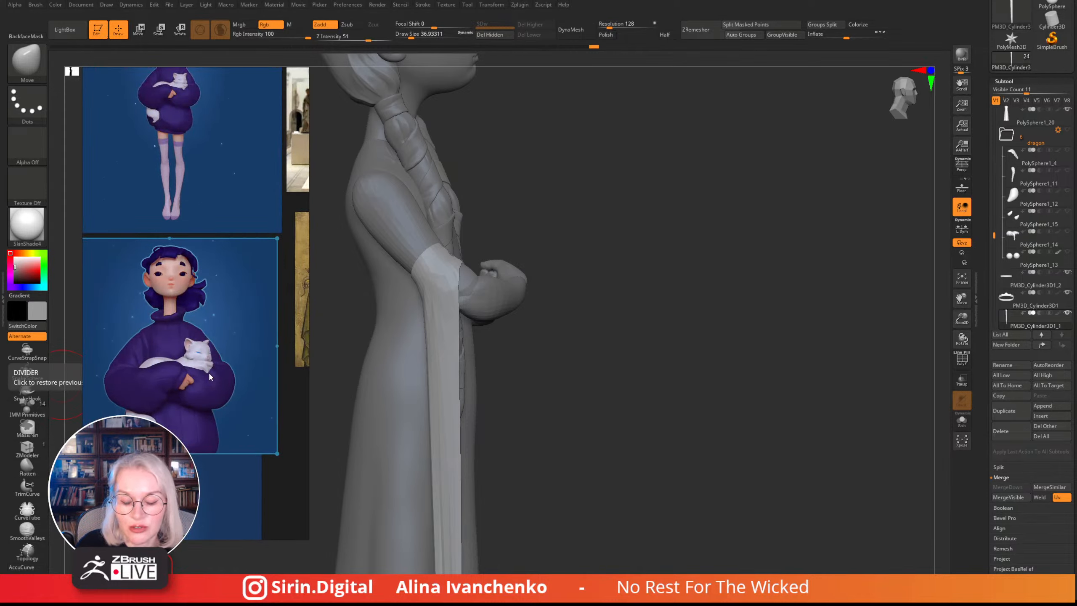
pyautogui.moveTo(257, 386); pyautogui.dragTo(246, 388, button='right')
# - Widen the reference board and examine the wooden statue and the medieval painting of the woman with a dragon
pyautogui.moveTo(298, 382); pyautogui.dragTo(418, 386)
pyautogui.moveTo(315, 339); pyautogui.dragTo(230, 412, button='middle')
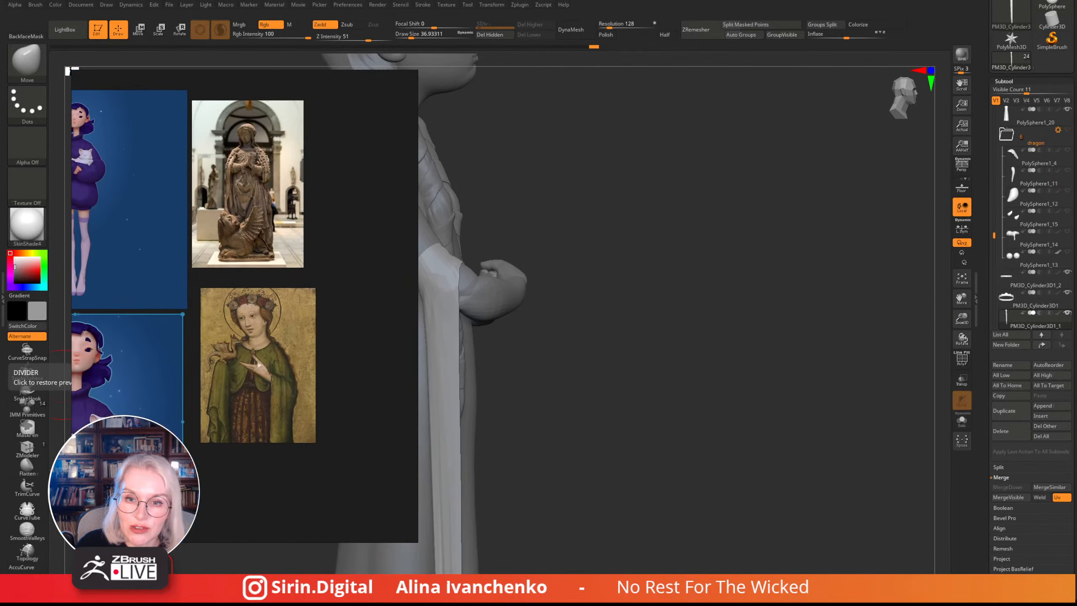
pyautogui.scroll(3, 262, 340)
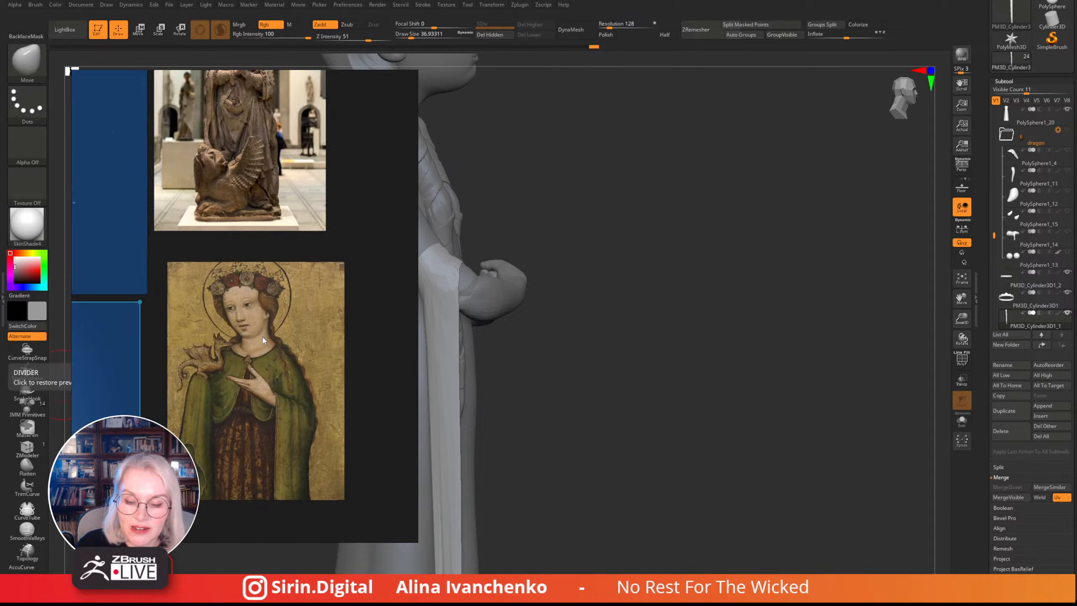
pyautogui.scroll(2, 263, 337)
pyautogui.moveTo(269, 282); pyautogui.dragTo(269, 386, button='middle')
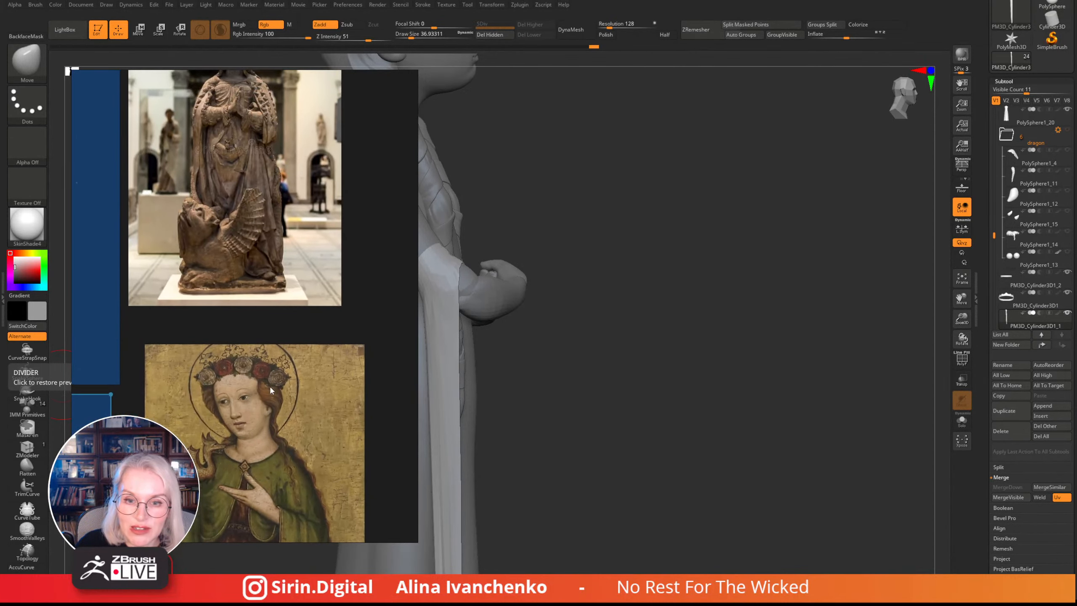
pyautogui.moveTo(283, 240); pyautogui.dragTo(289, 329, button='middle')
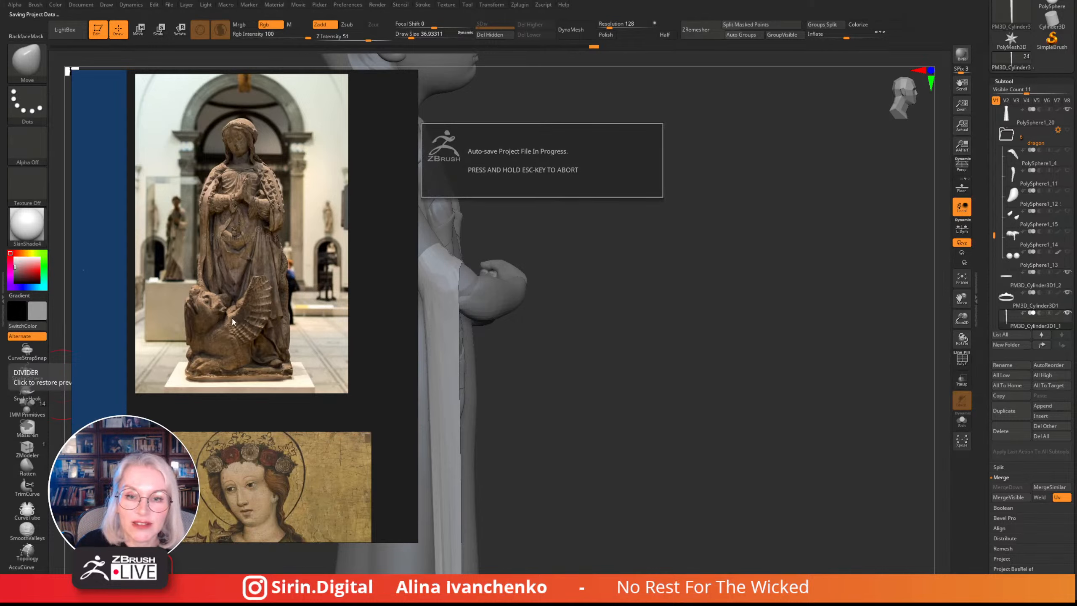
# - Fit all reference images in view, narrow the board around them, and move it off the sculpting canvas
pyautogui.scroll(-3, 261, 325)
pyautogui.moveTo(252, 336); pyautogui.dragTo(298, 228, button='middle')
pyautogui.moveTo(237, 283); pyautogui.dragTo(280, 242, button='middle')
pyautogui.scroll(-2, 276, 251)
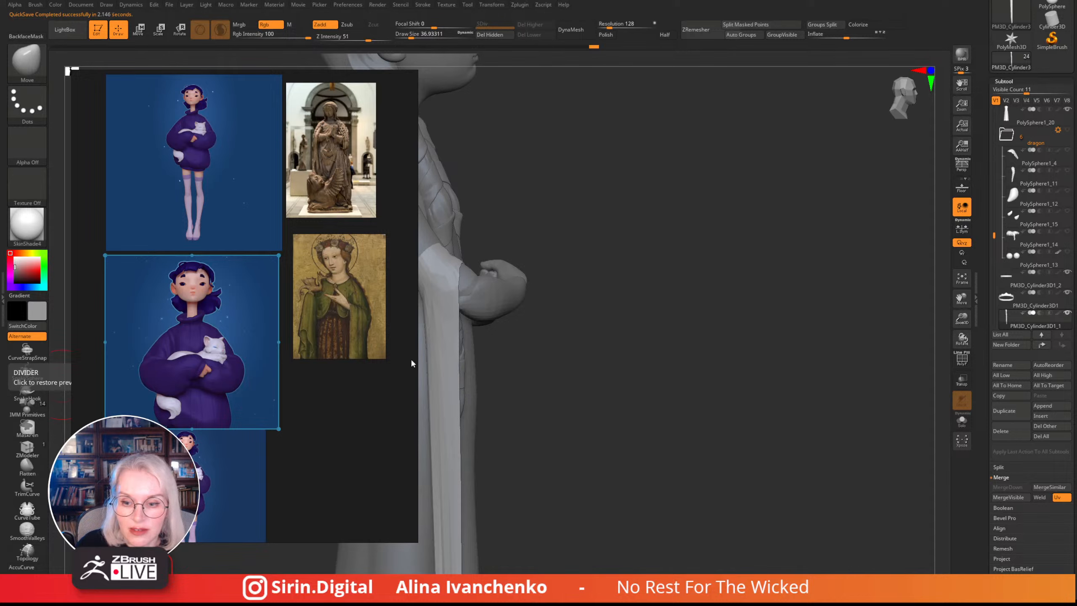
pyautogui.moveTo(417, 360); pyautogui.dragTo(389, 360)
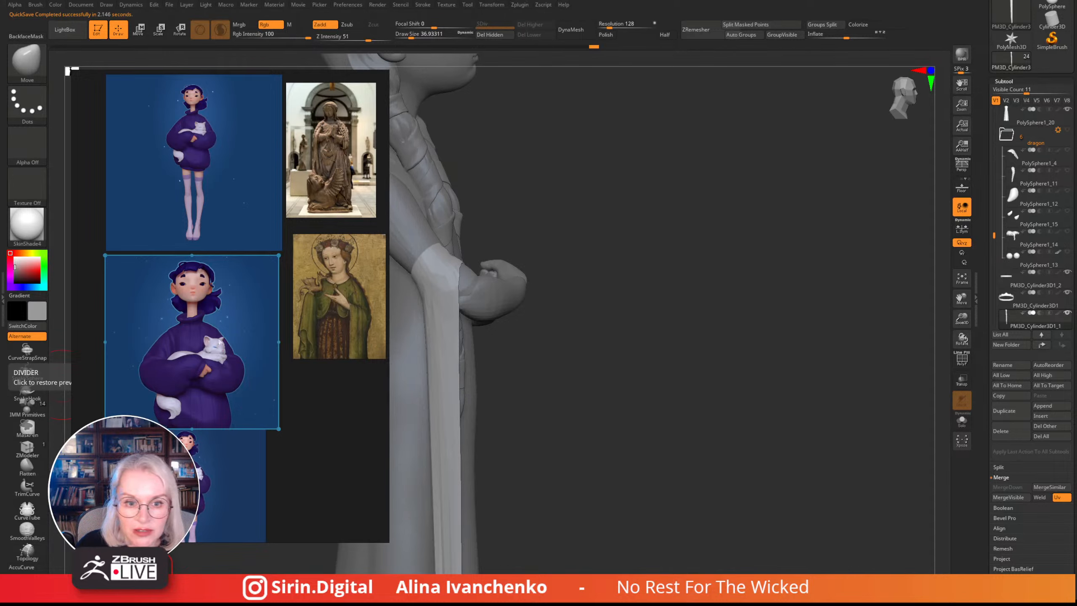
pyautogui.moveTo(74, 347); pyautogui.dragTo(96, 346)
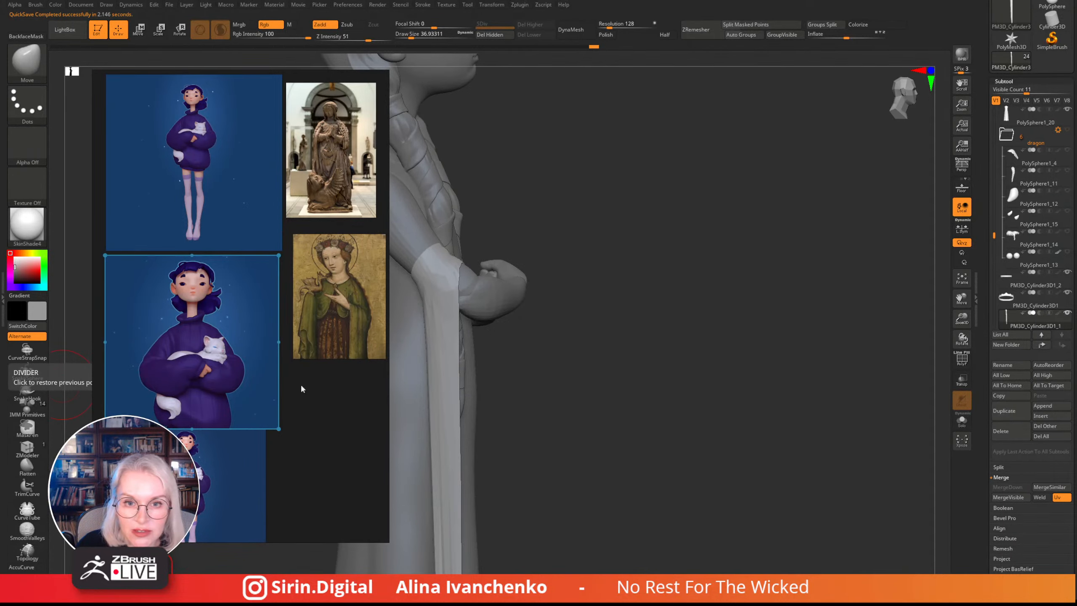
pyautogui.moveTo(300, 387); pyautogui.dragTo(0, 295, button='right')
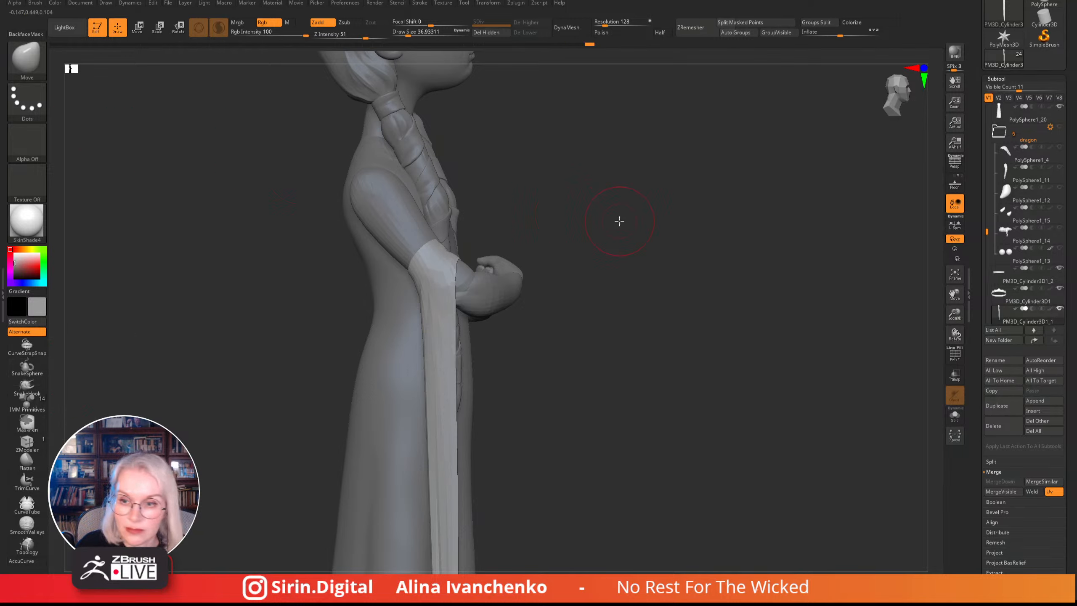
# - Set the draw size to 20.00594 and reshape the sleeve's upper band around the right elbow with the Move brush
pyautogui.moveTo(620, 226)
pyautogui.mouseDown()
pyautogui.moveTo(592, 234)
pyautogui.moveTo(674, 207)
pyautogui.moveTo(668, 228)
pyautogui.moveTo(682, 219)
pyautogui.mouseUp()
pyautogui.moveTo(409, 34); pyautogui.dragTo(404, 34)
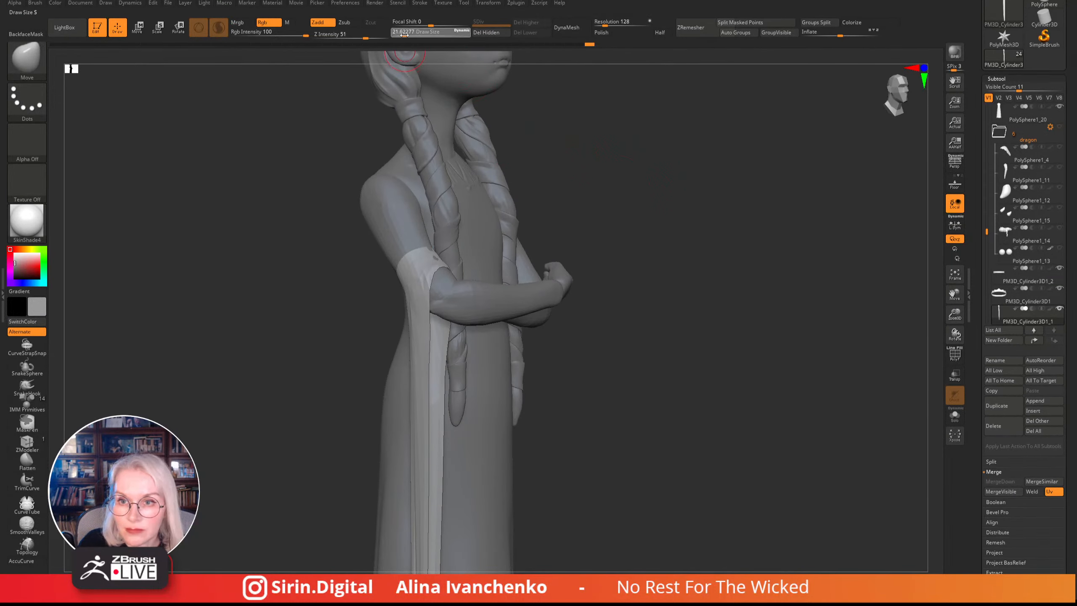
pyautogui.moveTo(649, 147); pyautogui.dragTo(598, 187)
pyautogui.moveTo(421, 259); pyautogui.dragTo(430, 268)
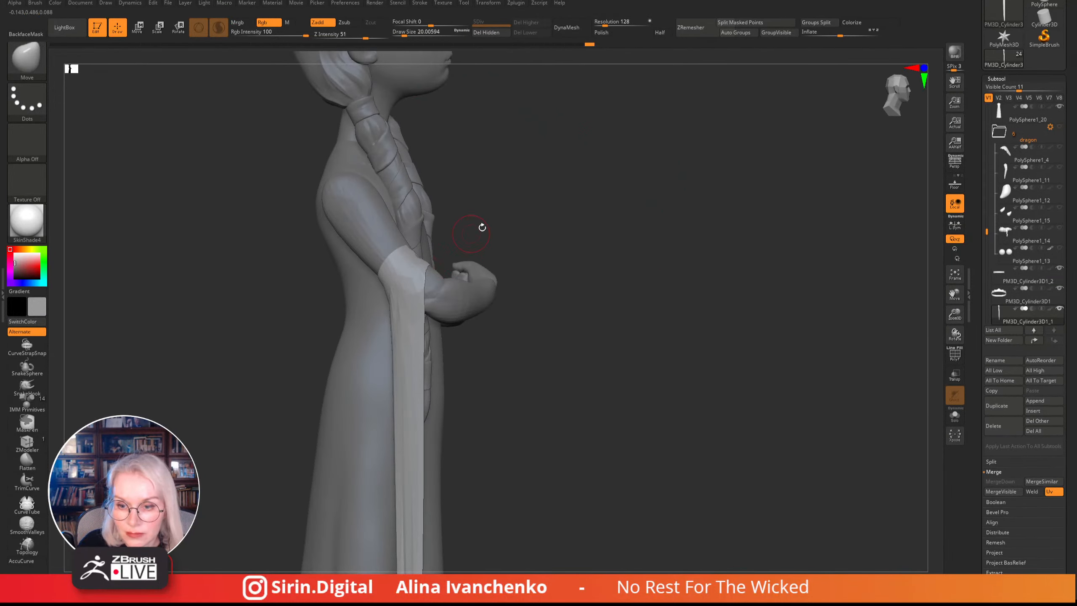
pyautogui.moveTo(481, 226); pyautogui.dragTo(533, 202)
pyautogui.moveTo(627, 183); pyautogui.dragTo(653, 176)
pyautogui.moveTo(471, 250); pyautogui.dragTo(466, 254)
pyautogui.moveTo(375, 299); pyautogui.dragTo(337, 361)
pyautogui.moveTo(446, 277)
pyautogui.keyDown('shift'); pyautogui.mouseDown()
pyautogui.moveTo(430, 247)
pyautogui.moveTo(440, 250)
pyautogui.mouseUp(); pyautogui.keyUp('shift')
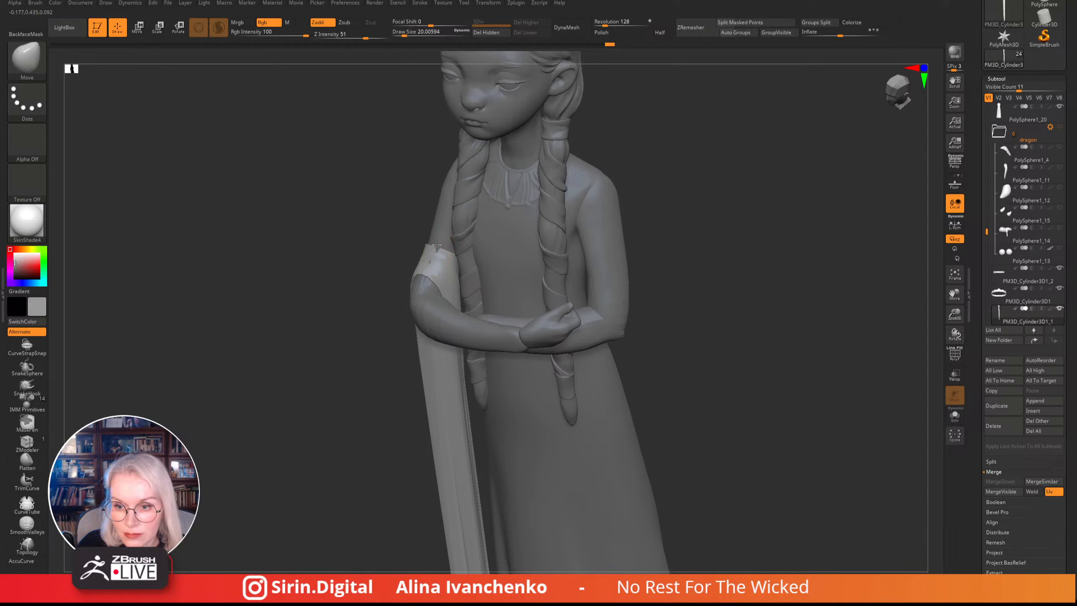
pyautogui.moveTo(365, 238)
pyautogui.mouseDown()
pyautogui.moveTo(413, 245)
pyautogui.moveTo(531, 209)
pyautogui.moveTo(433, 274)
pyautogui.mouseUp()
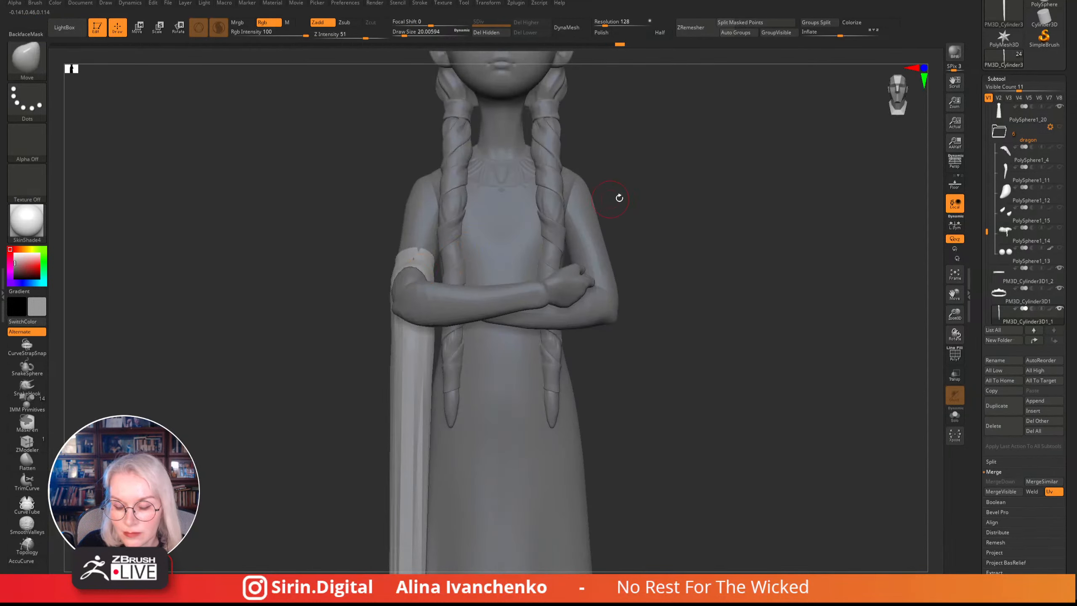
# - Set the draw size to 41.42062 and refine the outline of the long hanging sleeve with the Move brush
pyautogui.keyDown('alt'); pyautogui.moveTo(691, 207); pyautogui.dragTo(654, 212); pyautogui.keyUp('alt')
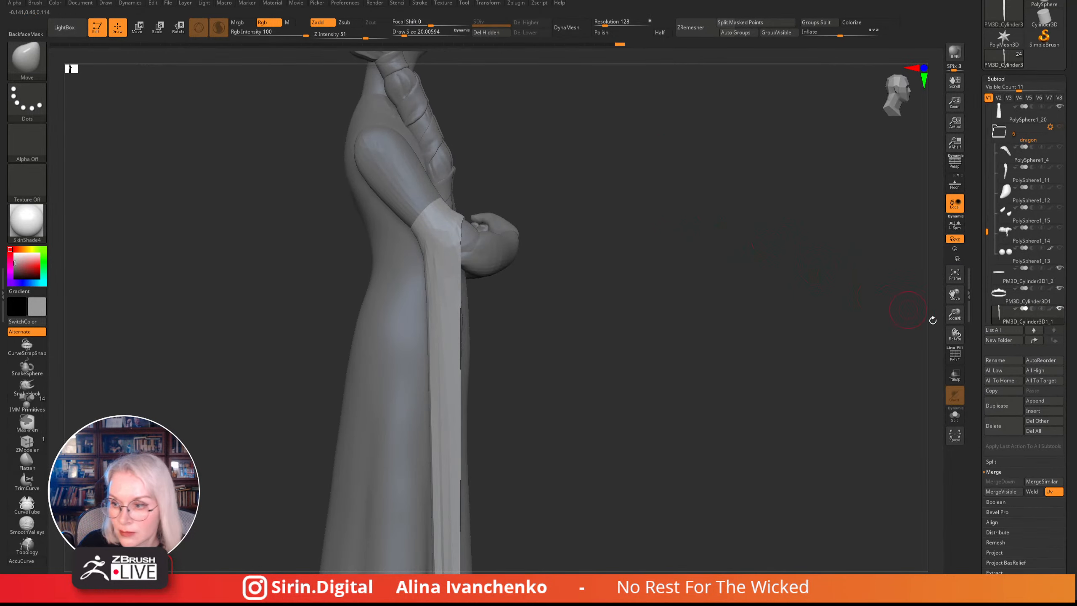
pyautogui.moveTo(950, 310); pyautogui.dragTo(647, 296)
pyautogui.moveTo(625, 338); pyautogui.dragTo(595, 335)
pyautogui.moveTo(953, 313); pyautogui.dragTo(926, 396)
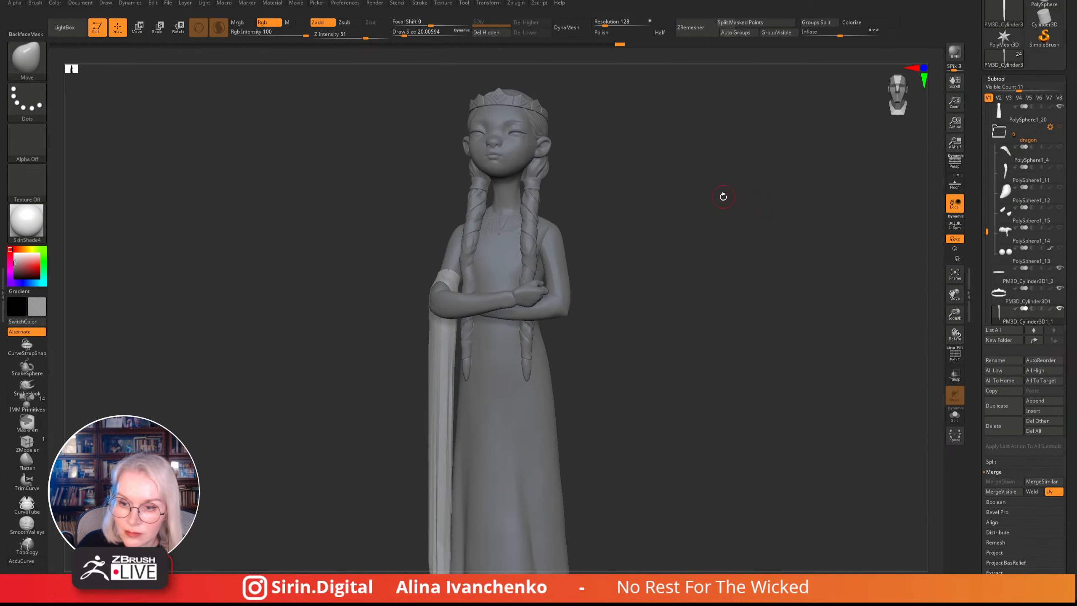
pyautogui.keyDown('alt'); pyautogui.moveTo(724, 197); pyautogui.dragTo(708, 221); pyautogui.keyUp('alt')
pyautogui.moveTo(574, 303); pyautogui.dragTo(552, 351)
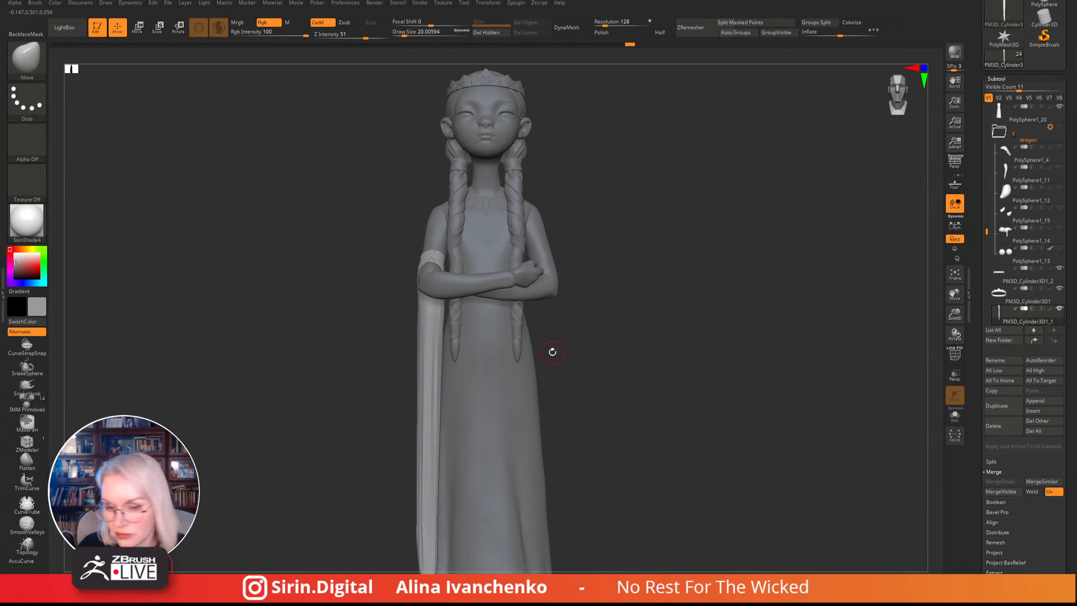
pyautogui.moveTo(679, 237); pyautogui.dragTo(454, 155)
pyautogui.moveTo(404, 34); pyautogui.dragTo(409, 34)
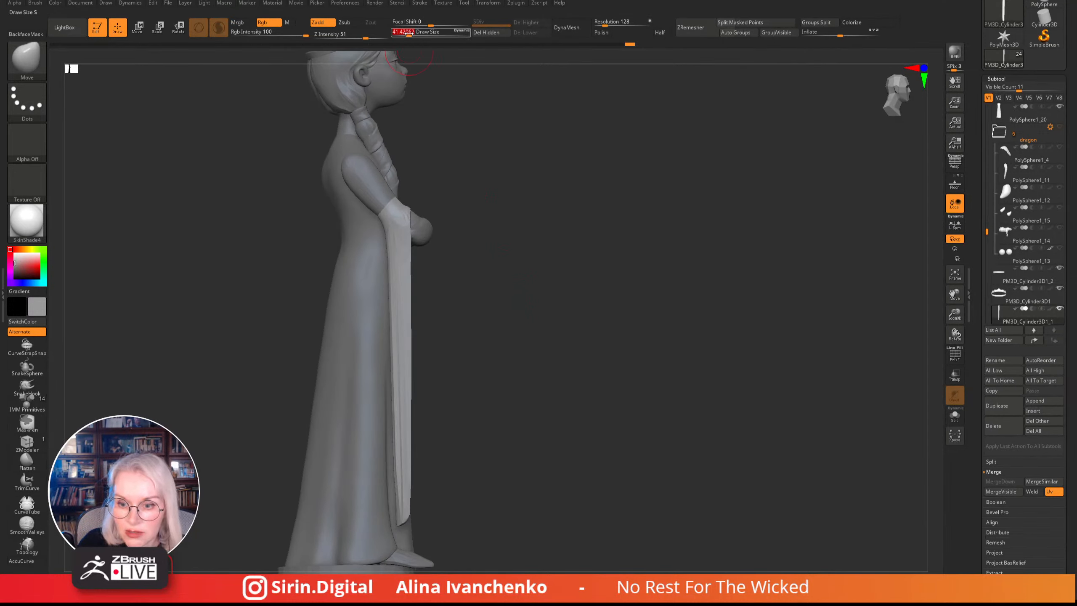
pyautogui.moveTo(495, 347)
pyautogui.mouseDown()
pyautogui.moveTo(507, 332)
pyautogui.moveTo(489, 321)
pyautogui.moveTo(504, 329)
pyautogui.moveTo(480, 335)
pyautogui.moveTo(495, 342)
pyautogui.moveTo(493, 361)
pyautogui.mouseUp()
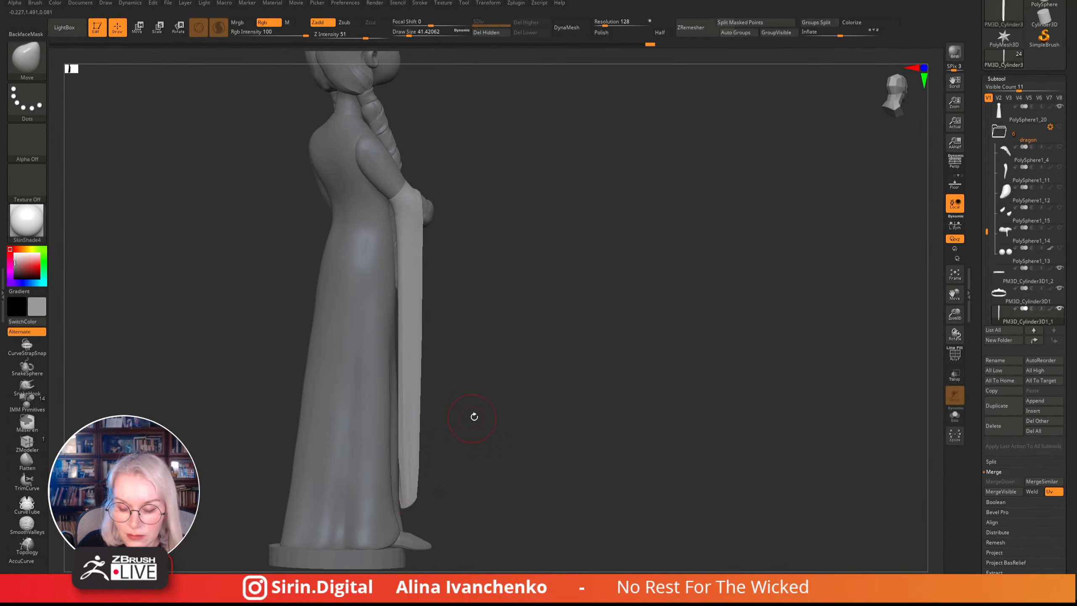
pyautogui.moveTo(474, 413); pyautogui.dragTo(550, 231)
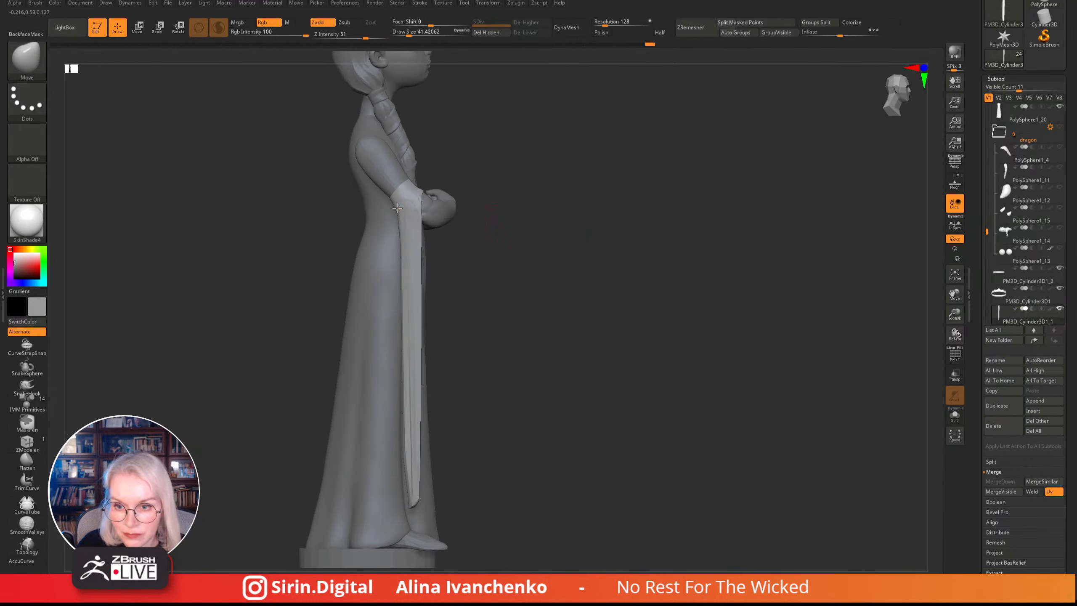
pyautogui.keyDown('shift'); pyautogui.moveTo(499, 197); pyautogui.dragTo(440, 200); pyautogui.keyUp('shift')
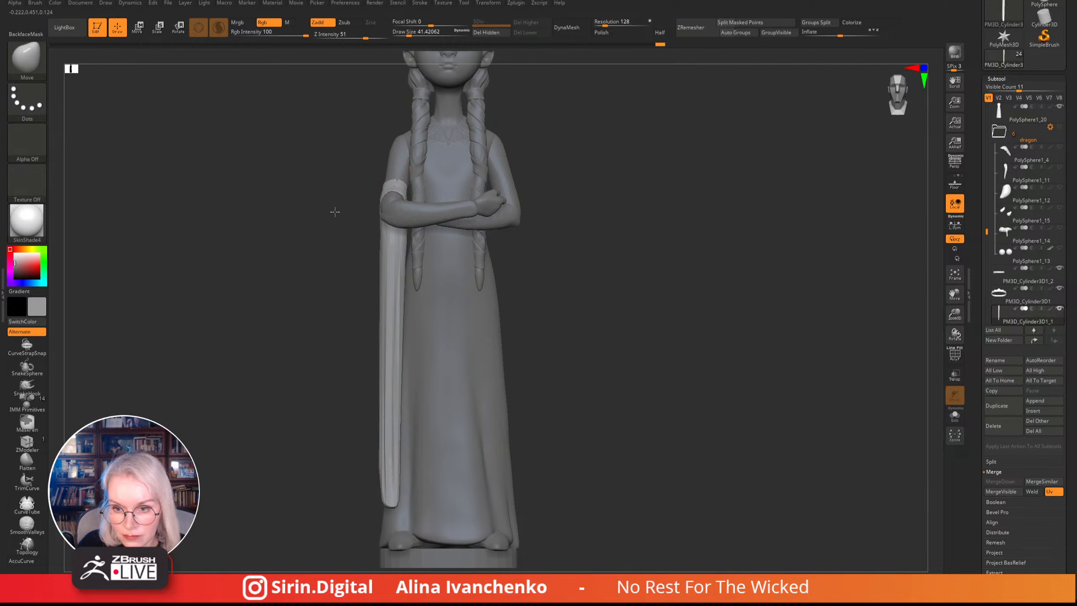
pyautogui.moveTo(335, 212)
pyautogui.mouseDown()
pyautogui.moveTo(306, 216)
pyautogui.moveTo(339, 206)
pyautogui.mouseUp()
# - Set the draw size to 9.44708 and adjust the sleeve's opening edge at the inner right elbow with the Move brush
pyautogui.keyDown('alt'); pyautogui.moveTo(661, 279); pyautogui.dragTo(667, 304); pyautogui.keyUp('alt')
pyautogui.moveTo(696, 338)
pyautogui.mouseDown()
pyautogui.moveTo(672, 341)
pyautogui.moveTo(700, 332)
pyautogui.mouseUp()
pyautogui.moveTo(954, 313); pyautogui.dragTo(819, 324)
pyautogui.moveTo(598, 306)
pyautogui.keyDown('alt'); pyautogui.mouseDown()
pyautogui.moveTo(600, 241)
pyautogui.moveTo(569, 296)
pyautogui.moveTo(592, 271)
pyautogui.mouseUp(); pyautogui.keyUp('alt')
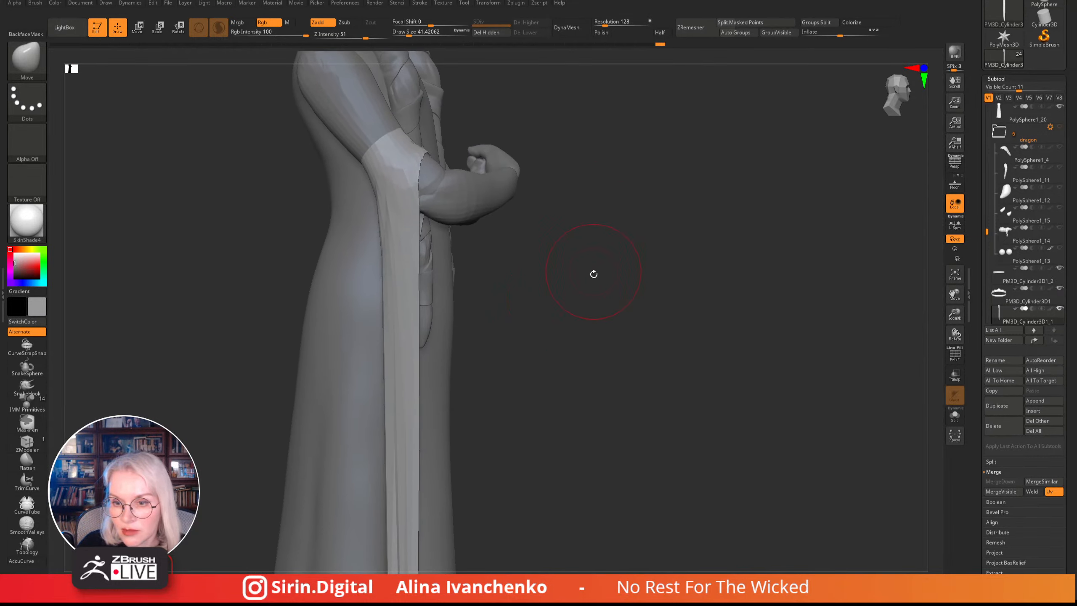
pyautogui.moveTo(415, 30); pyautogui.dragTo(403, 29)
pyautogui.moveTo(524, 80); pyautogui.dragTo(560, 140)
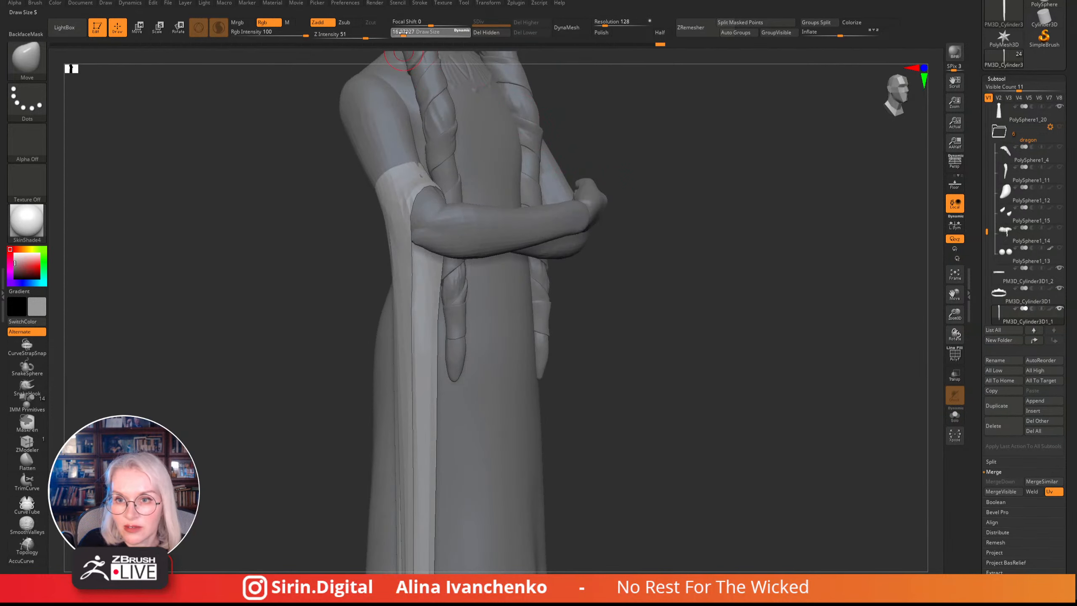
pyautogui.moveTo(404, 33); pyautogui.dragTo(401, 34)
pyautogui.moveTo(621, 113)
pyautogui.mouseDown()
pyautogui.moveTo(617, 125)
pyautogui.moveTo(582, 136)
pyautogui.mouseUp()
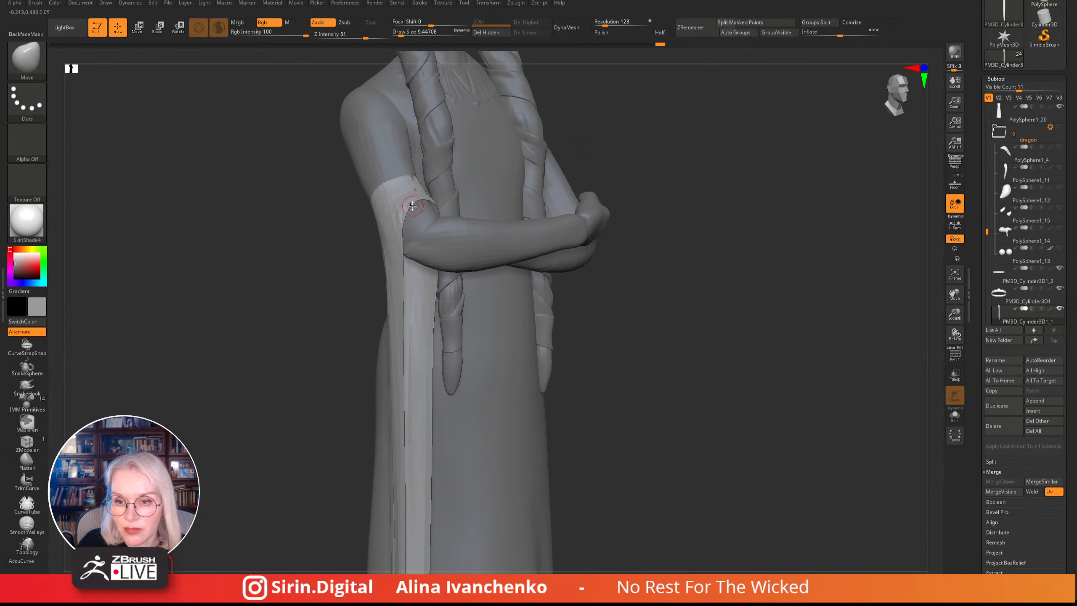
pyautogui.moveTo(686, 120)
pyautogui.mouseDown()
pyautogui.moveTo(654, 146)
pyautogui.moveTo(714, 122)
pyautogui.moveTo(669, 146)
pyautogui.moveTo(642, 137)
pyautogui.moveTo(642, 159)
pyautogui.mouseUp()
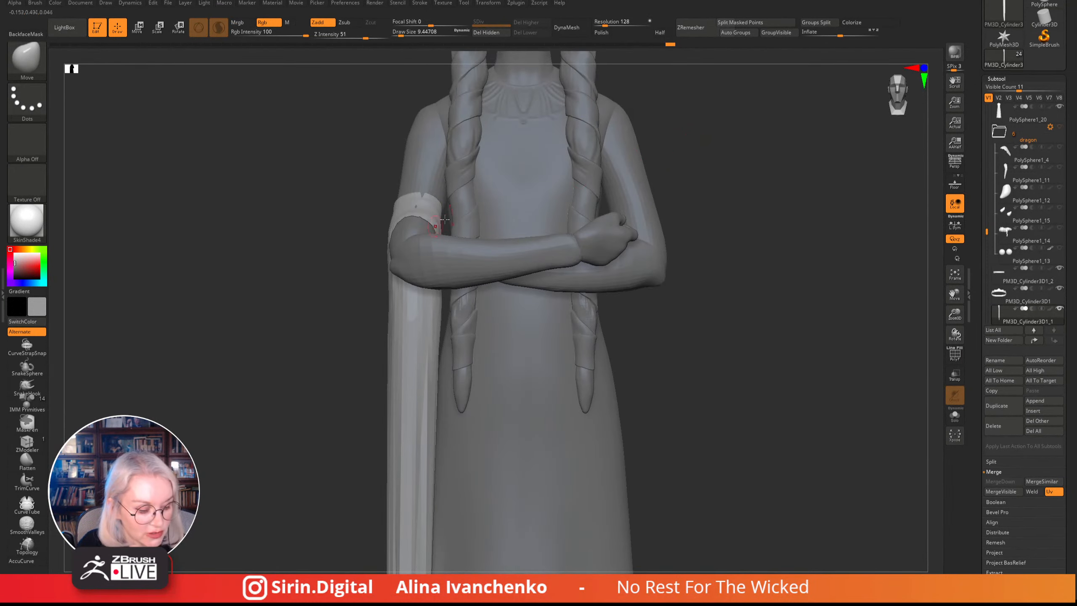
pyautogui.press('b')
pyautogui.press('d')
pyautogui.press('s')
pyautogui.moveTo(705, 138); pyautogui.dragTo(681, 140)
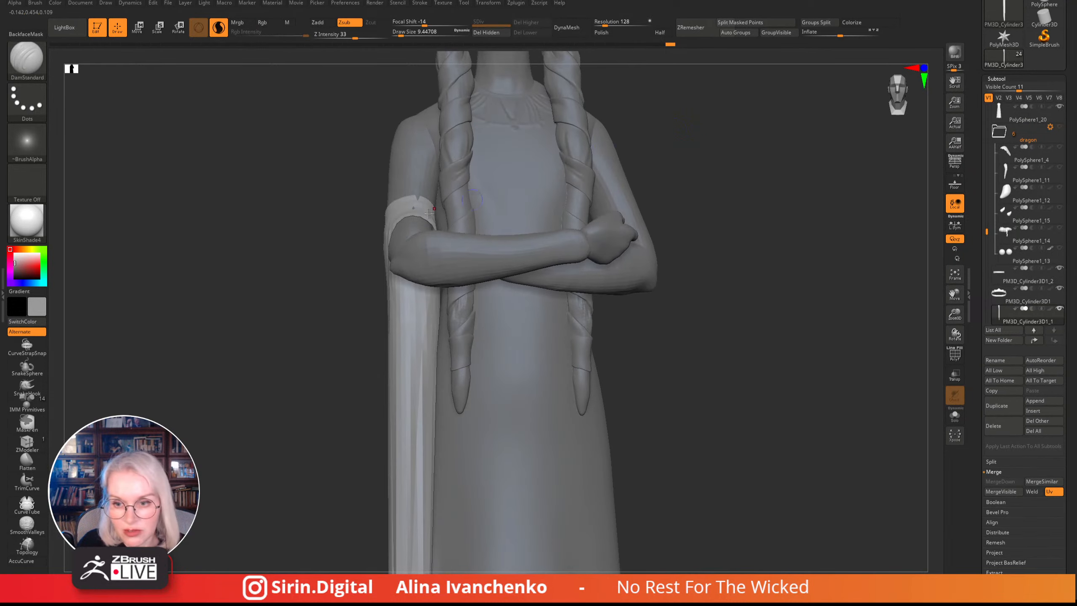
# - Set the draw size to 21.62277 and reshape the sleeve band's sides around the right elbow with the Move brush
pyautogui.moveTo(400, 34); pyautogui.dragTo(405, 34)
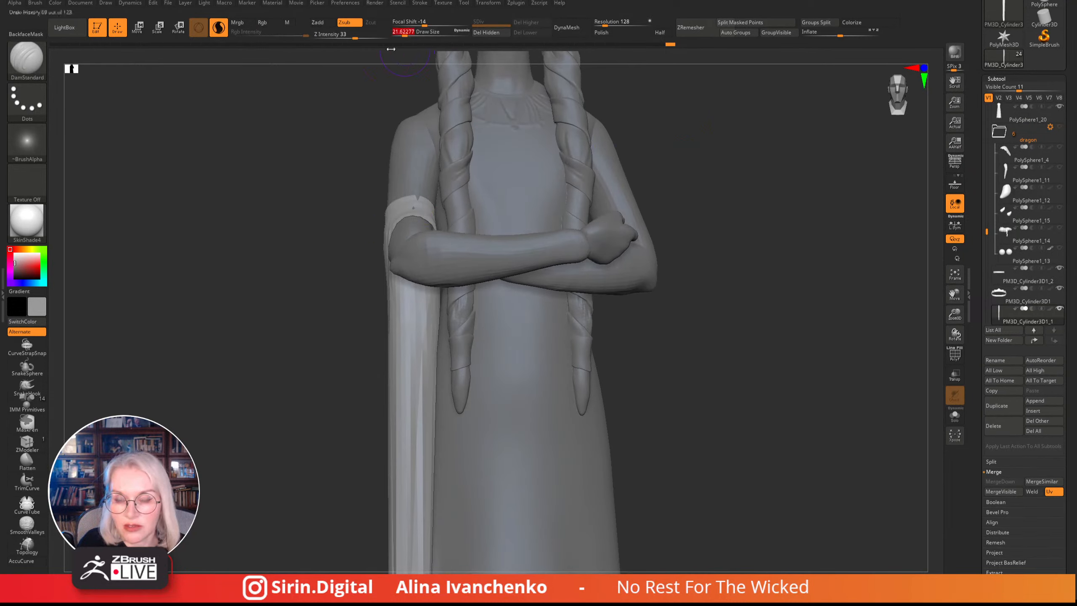
pyautogui.moveTo(347, 189); pyautogui.dragTo(341, 216)
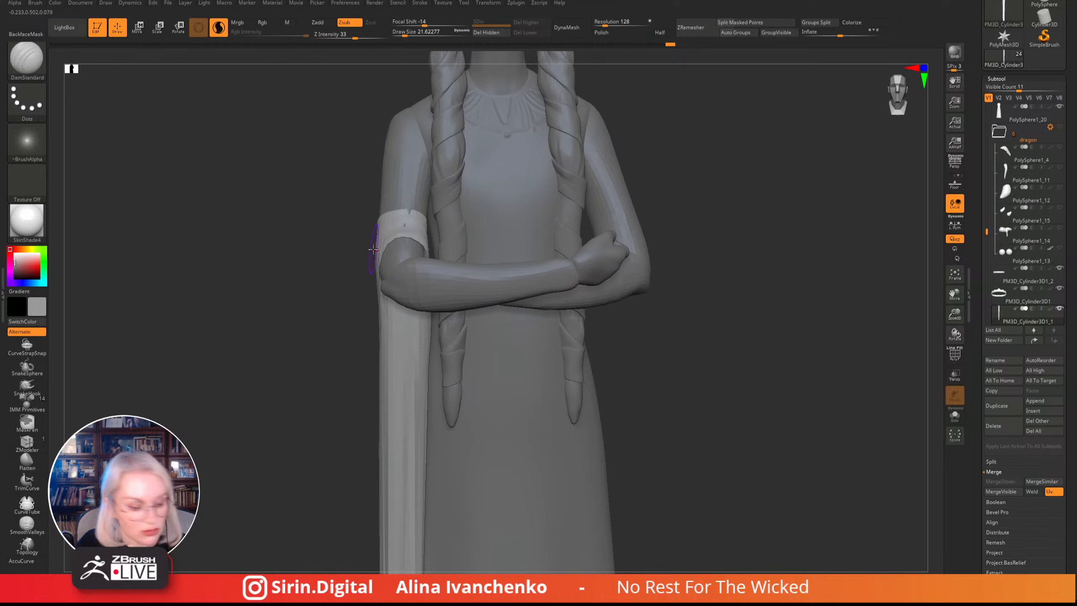
pyautogui.press('b')
pyautogui.press('m')
pyautogui.press('v')
pyautogui.moveTo(354, 262); pyautogui.dragTo(349, 288)
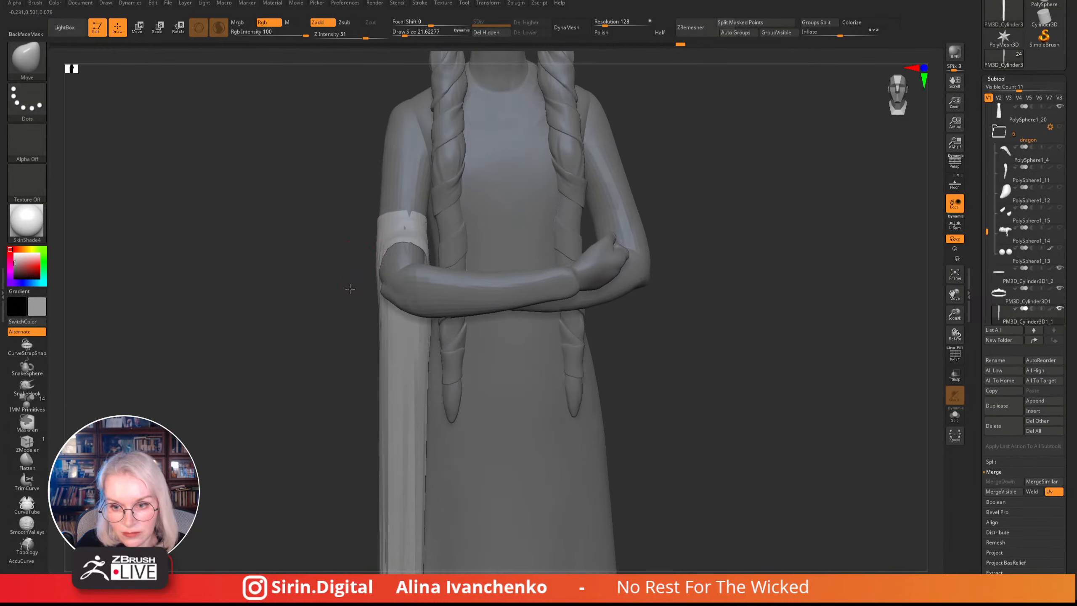
pyautogui.moveTo(423, 246); pyautogui.dragTo(426, 255)
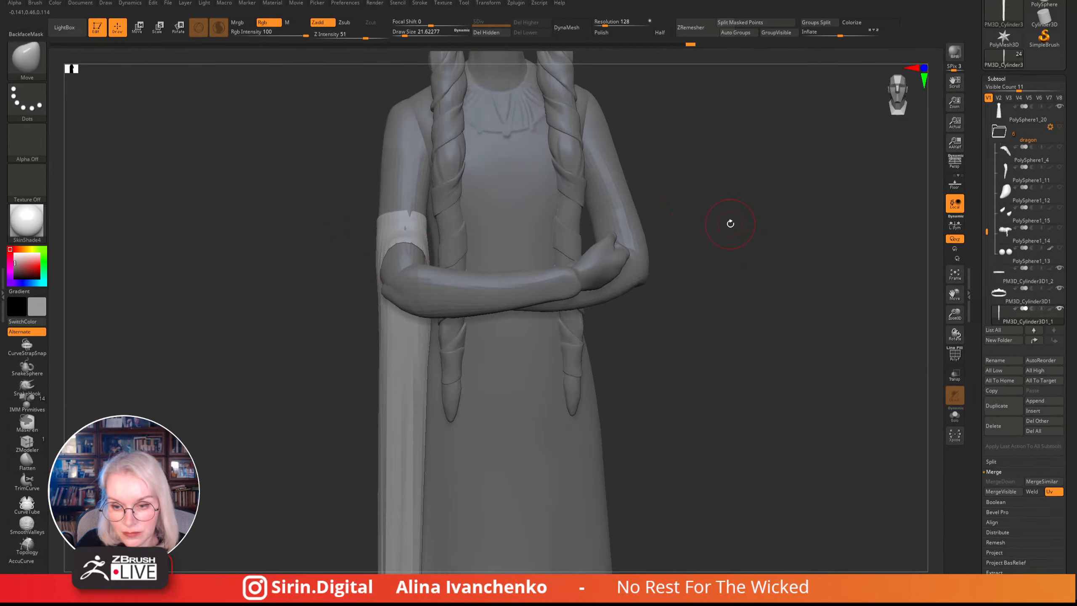
# - Set the draw size to 56.467 and reshape the sleeve band around the right elbow with the Move brush
pyautogui.moveTo(731, 223); pyautogui.dragTo(714, 162)
pyautogui.moveTo(405, 34); pyautogui.dragTo(412, 34)
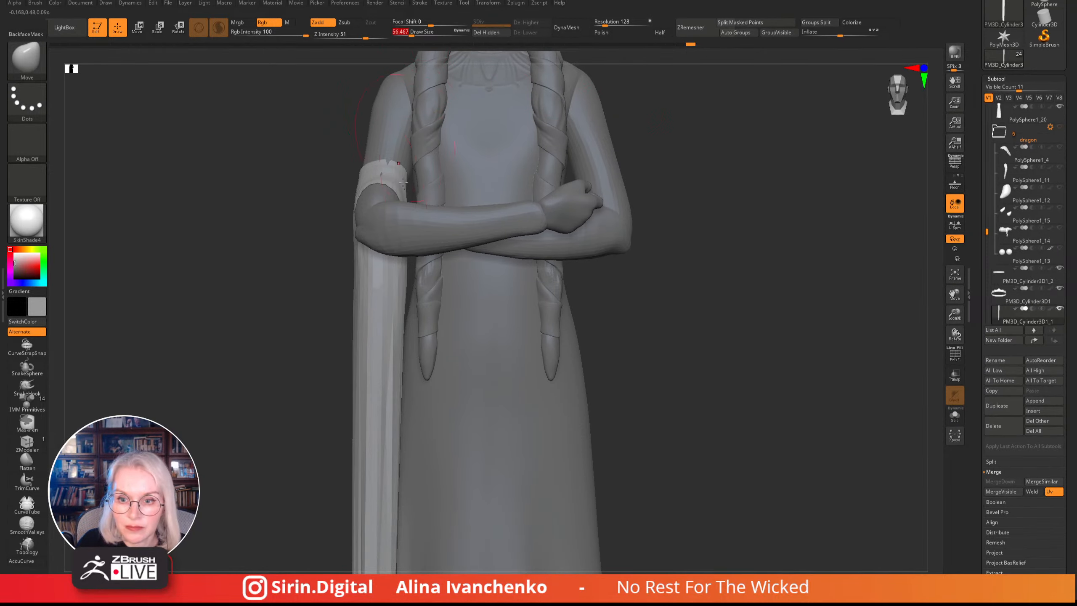
pyautogui.moveTo(665, 197)
pyautogui.mouseDown()
pyautogui.moveTo(688, 242)
pyautogui.moveTo(661, 221)
pyautogui.mouseUp()
# - Switch to the ZModeler brush and try its brush-radius point move on the sleeve near the right elbow
pyautogui.click(33, 459)
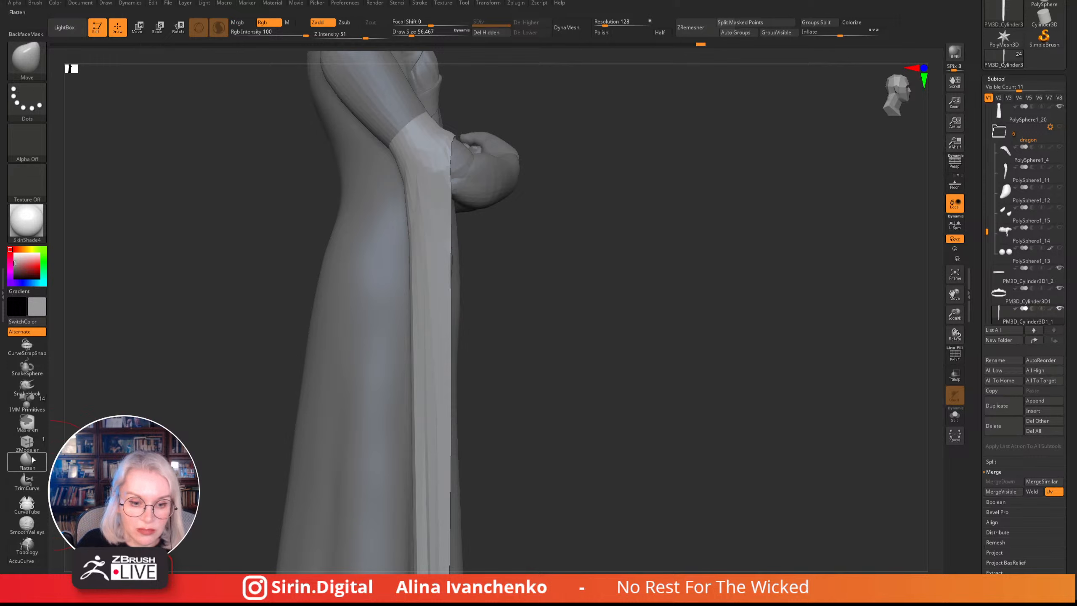
pyautogui.click(42, 446)
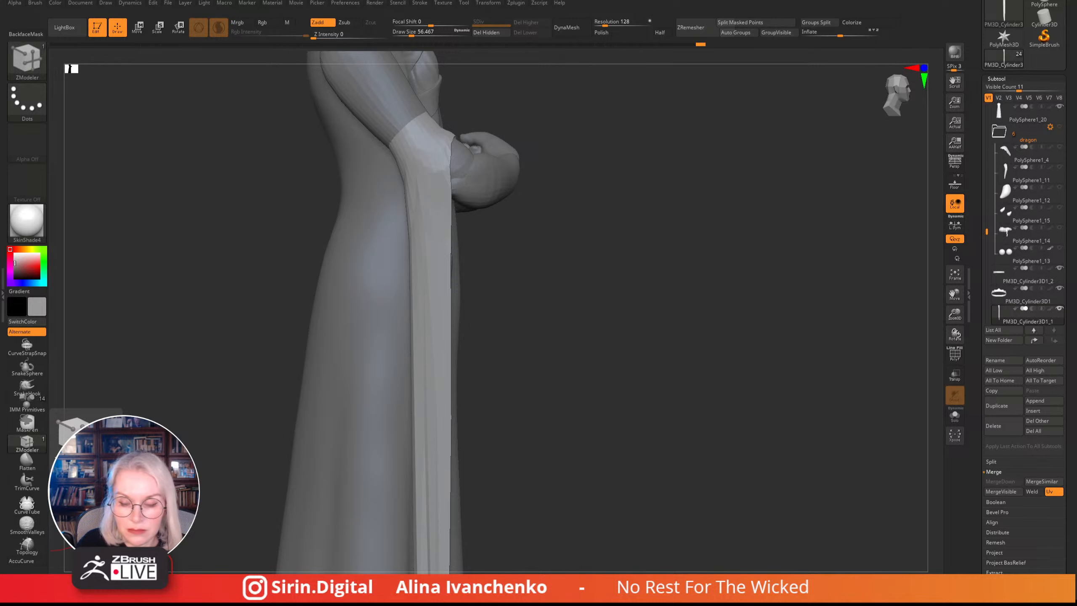
pyautogui.keyDown('shift'); pyautogui.moveTo(594, 216); pyautogui.dragTo(607, 218); pyautogui.keyUp('shift')
pyautogui.moveTo(700, 190); pyautogui.dragTo(675, 287)
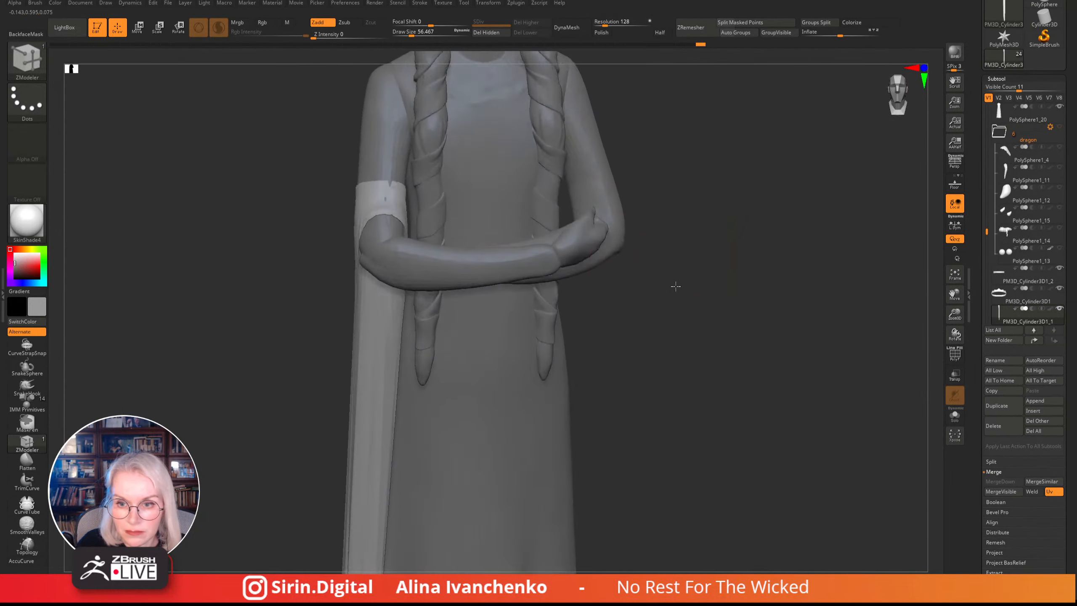
pyautogui.moveTo(237, 375); pyautogui.dragTo(421, 282)
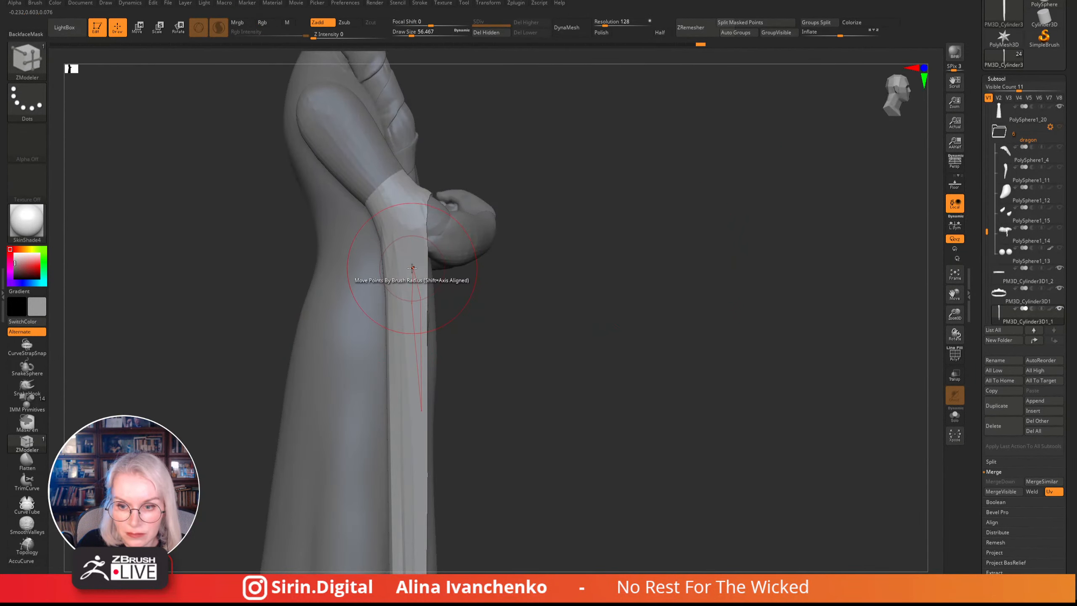
pyautogui.press('space')
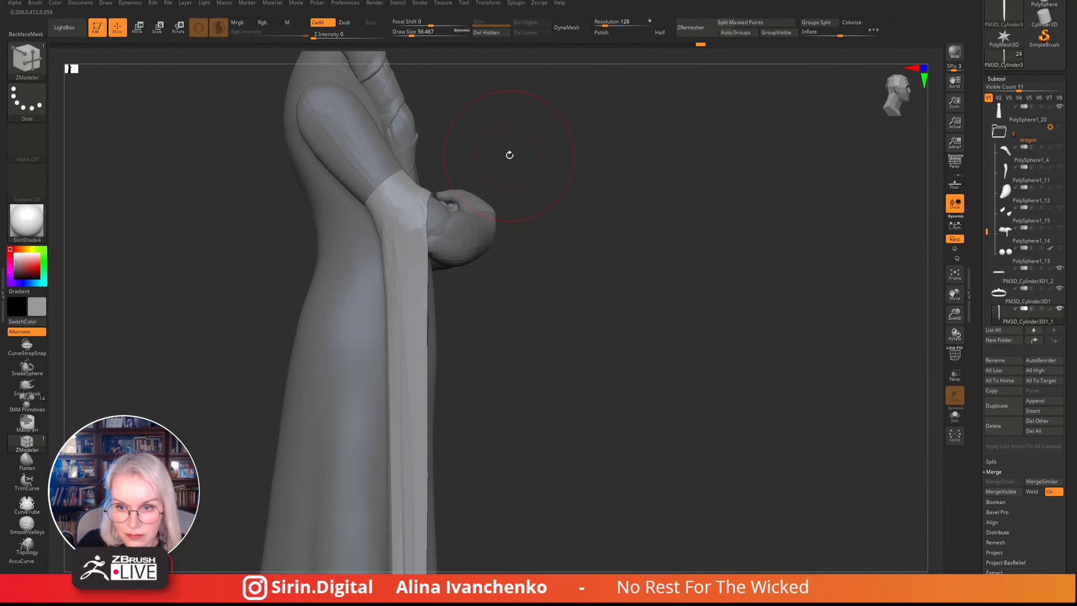
pyautogui.moveTo(509, 154); pyautogui.dragTo(459, 180)
pyautogui.moveTo(386, 216); pyautogui.dragTo(380, 207)
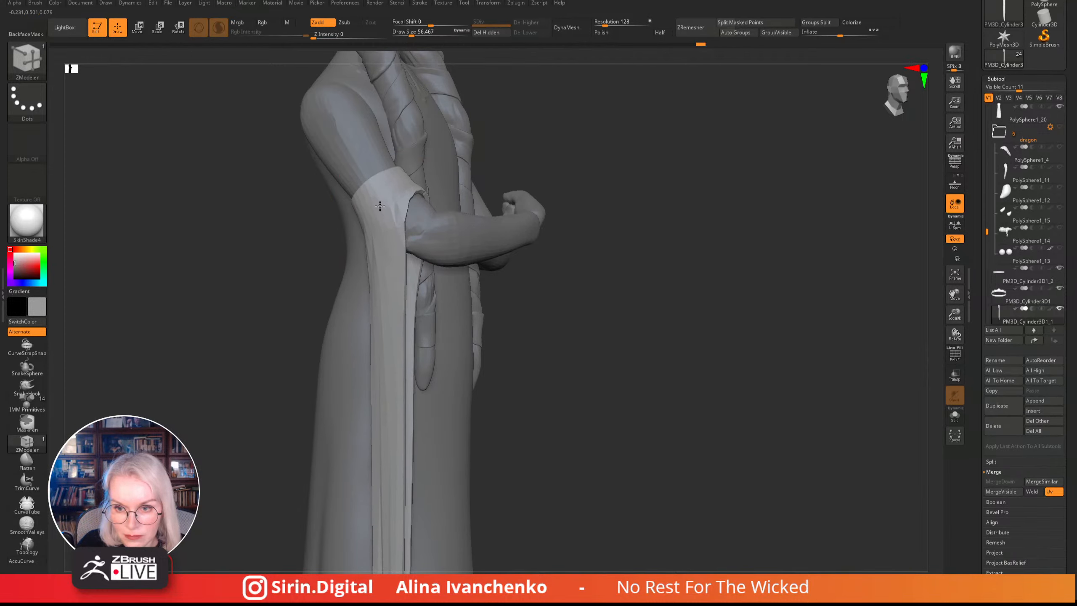
# - Nudge the sleeve slightly at the right elbow with the transform gizmo and return to draw mode
pyautogui.moveTo(542, 158); pyautogui.dragTo(955, 340)
pyautogui.click(138, 28)
pyautogui.moveTo(568, 159); pyautogui.dragTo(675, 165)
pyautogui.moveTo(403, 213); pyautogui.dragTo(396, 215)
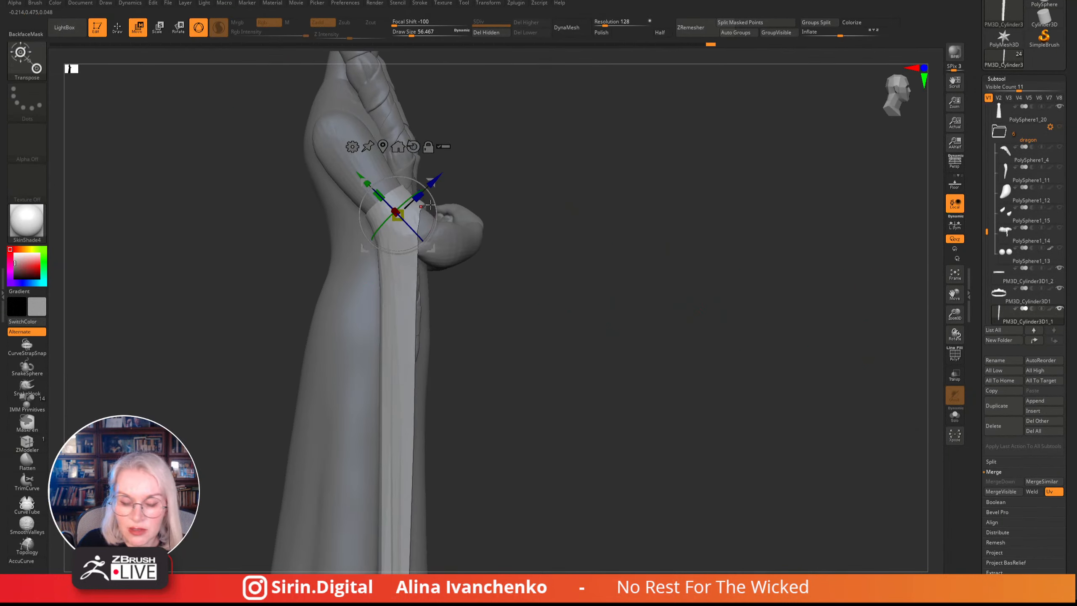
pyautogui.press('q')
# - Adjust the outer side of the sleeve at the right elbow with the Move brush
pyautogui.moveTo(546, 194); pyautogui.dragTo(446, 193)
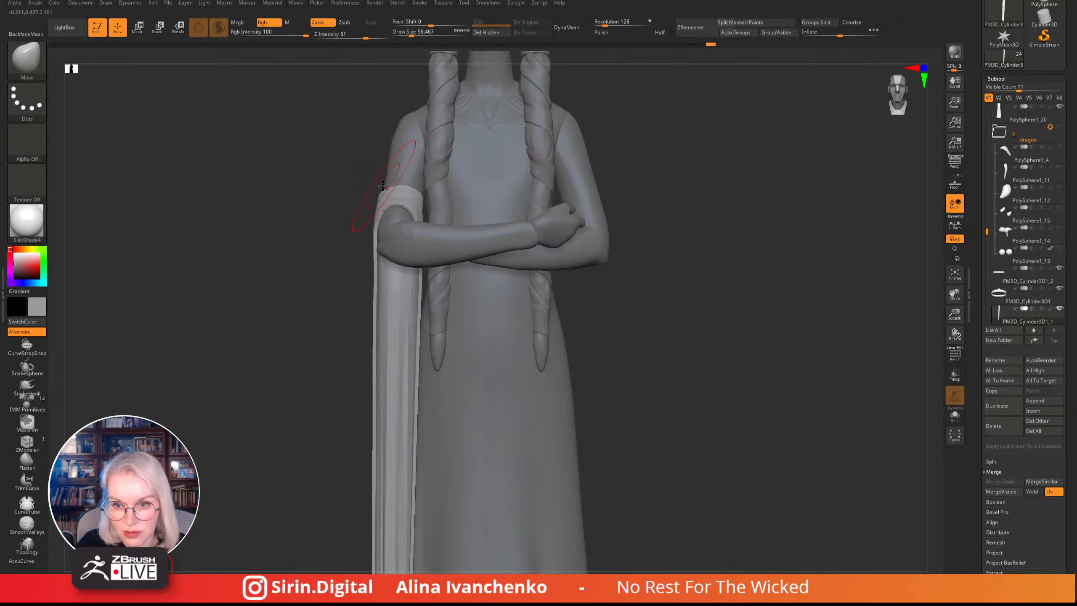
pyautogui.moveTo(344, 180); pyautogui.dragTo(366, 207)
pyautogui.moveTo(712, 140)
pyautogui.mouseDown()
pyautogui.moveTo(663, 140)
pyautogui.moveTo(683, 147)
pyautogui.mouseUp()
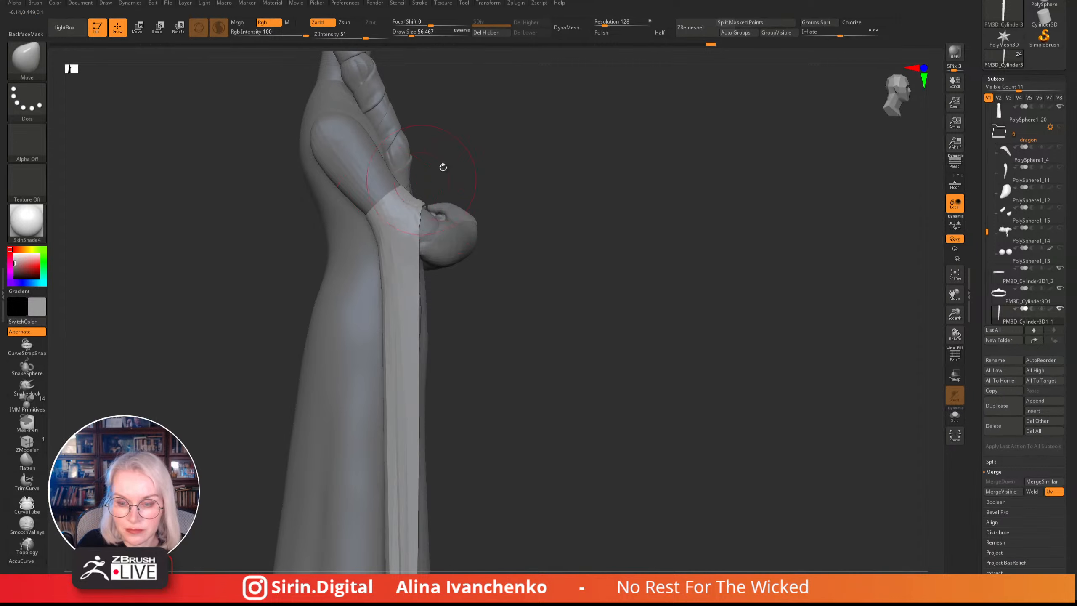
pyautogui.moveTo(443, 166); pyautogui.dragTo(499, 167)
# - Set the draw size to 26.8692 and reshape the sleeve band's rear edge behind the right elbow with the Move brush
pyautogui.click(408, 32)
pyautogui.moveTo(409, 32); pyautogui.dragTo(402, 33)
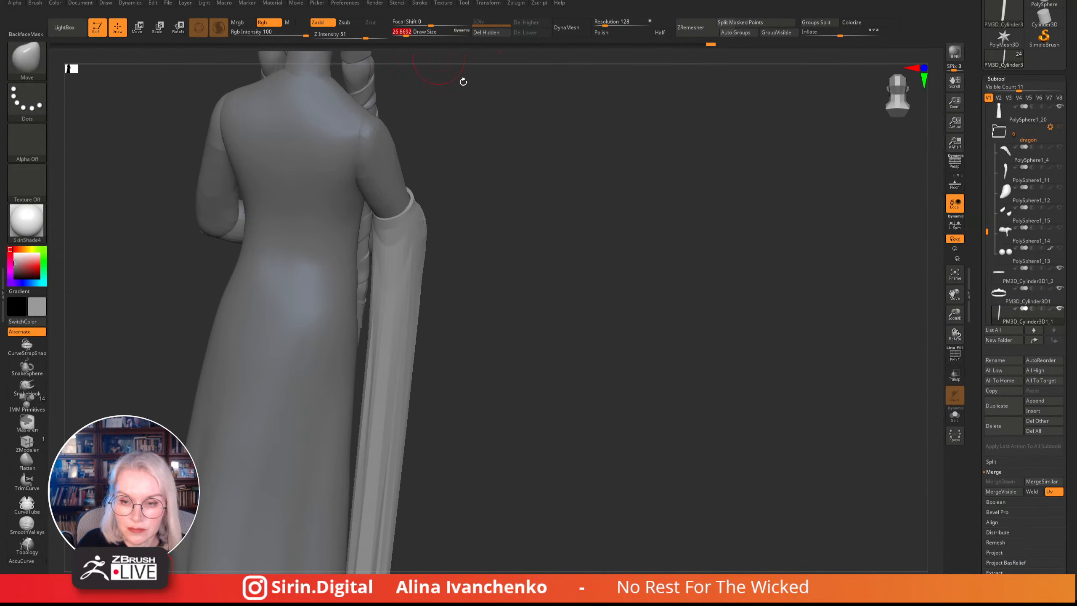
pyautogui.moveTo(464, 80); pyautogui.dragTo(424, 161)
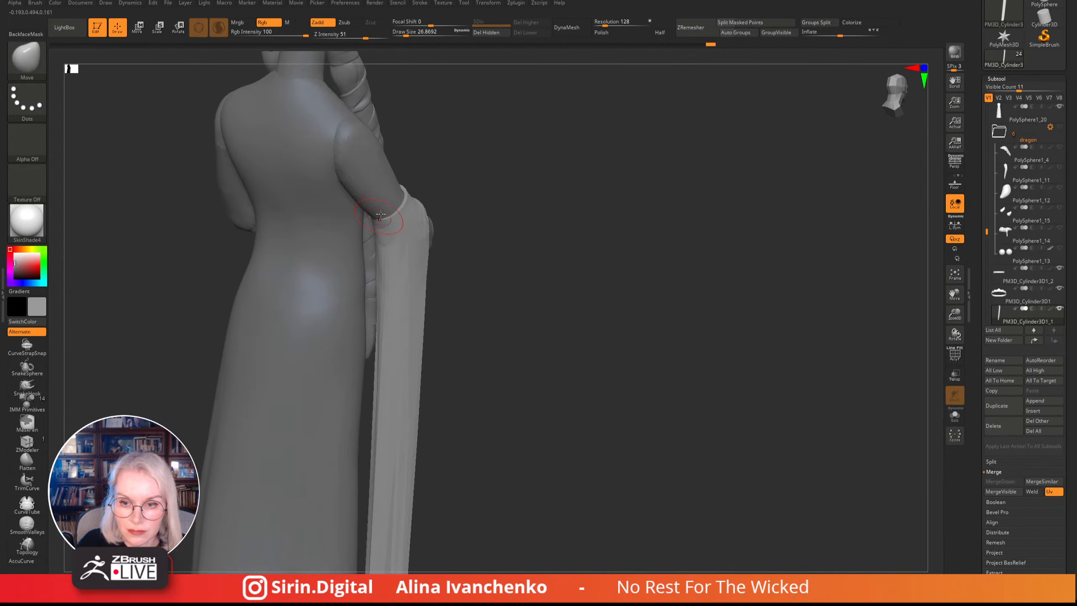
pyautogui.moveTo(380, 214)
pyautogui.mouseDown()
pyautogui.moveTo(419, 190)
pyautogui.moveTo(543, 178)
pyautogui.moveTo(429, 200)
pyautogui.mouseUp()
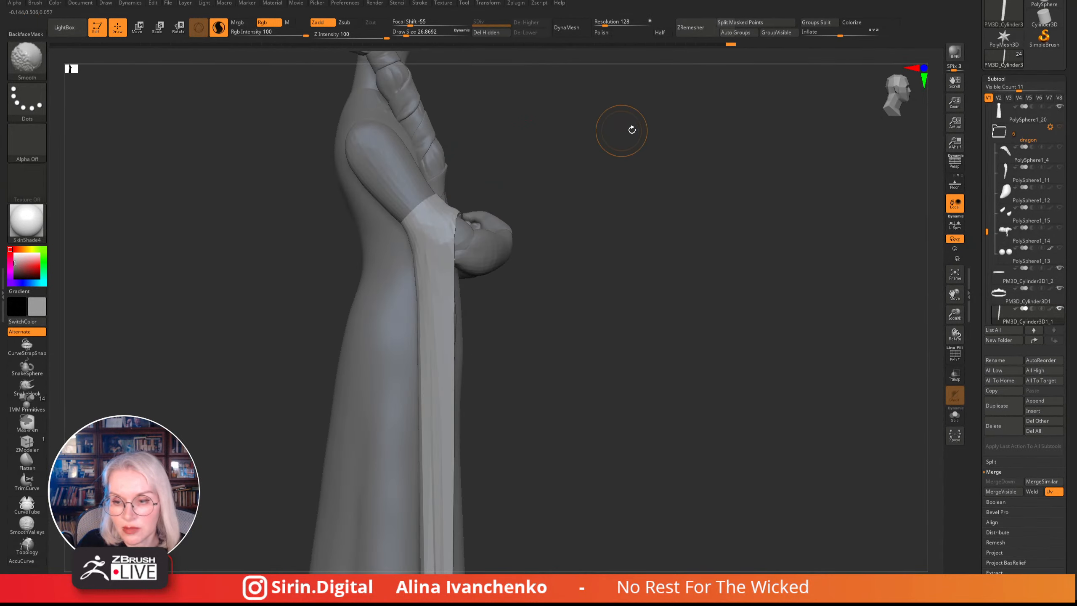
# - Fit the front and outer edges of the sleeve band closely around the right upper arm
pyautogui.moveTo(632, 128); pyautogui.dragTo(452, 205)
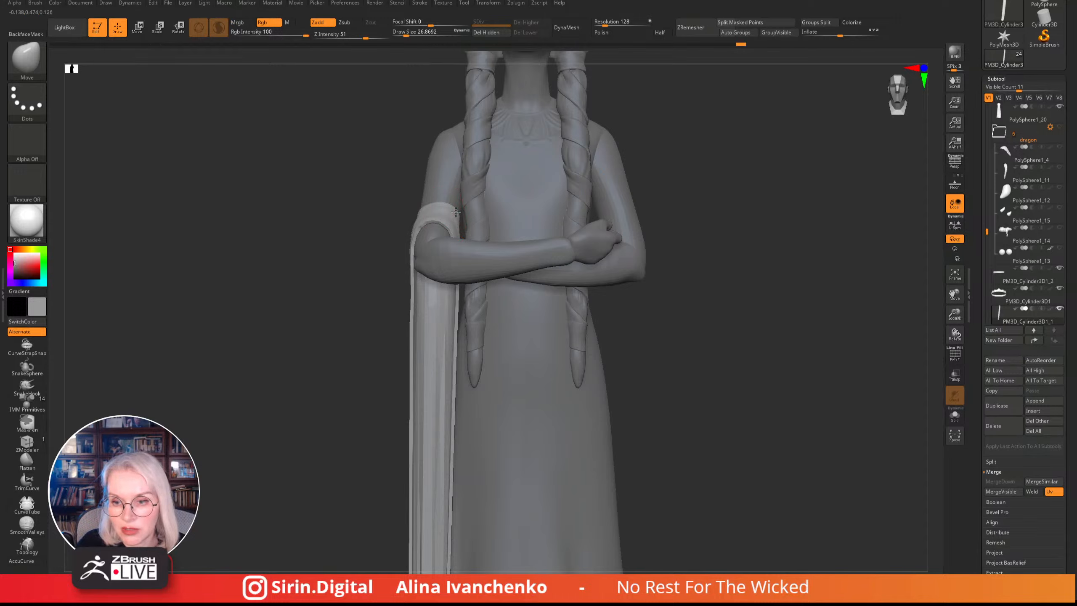
pyautogui.moveTo(380, 205); pyautogui.dragTo(440, 200)
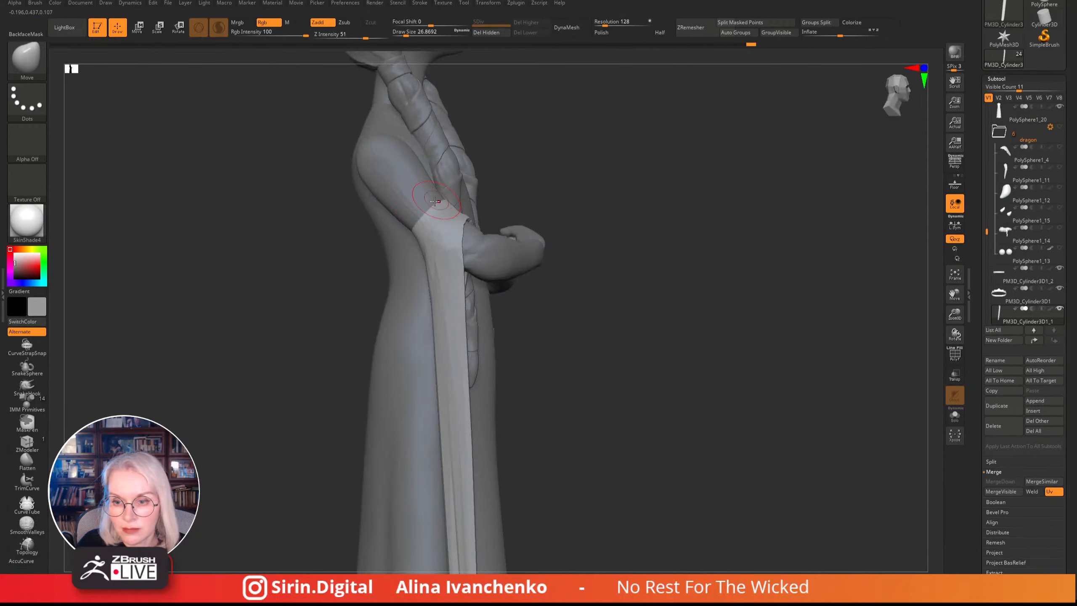
pyautogui.moveTo(577, 154); pyautogui.dragTo(479, 234)
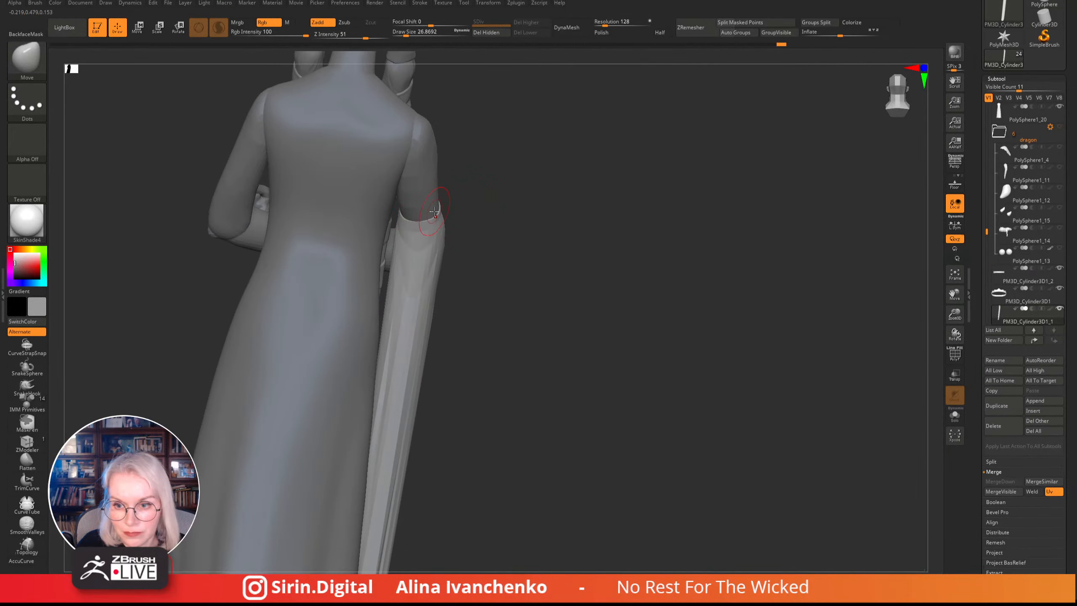
pyautogui.moveTo(469, 182); pyautogui.dragTo(639, 170)
# - Set the draw size to 67.81777 and adjust the lower length of the hanging sleeve with the Move brush
pyautogui.moveTo(954, 316)
pyautogui.mouseDown()
pyautogui.moveTo(601, 161)
pyautogui.moveTo(603, 151)
pyautogui.mouseUp()
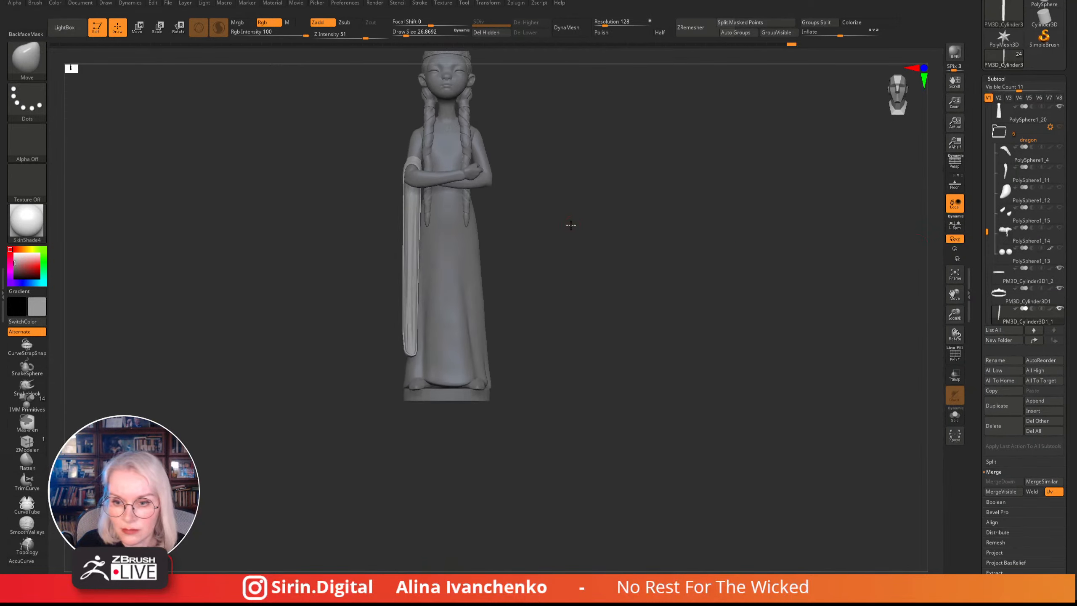
pyautogui.click(413, 34)
pyautogui.keyDown('alt'); pyautogui.moveTo(567, 249); pyautogui.dragTo(616, 271); pyautogui.keyUp('alt')
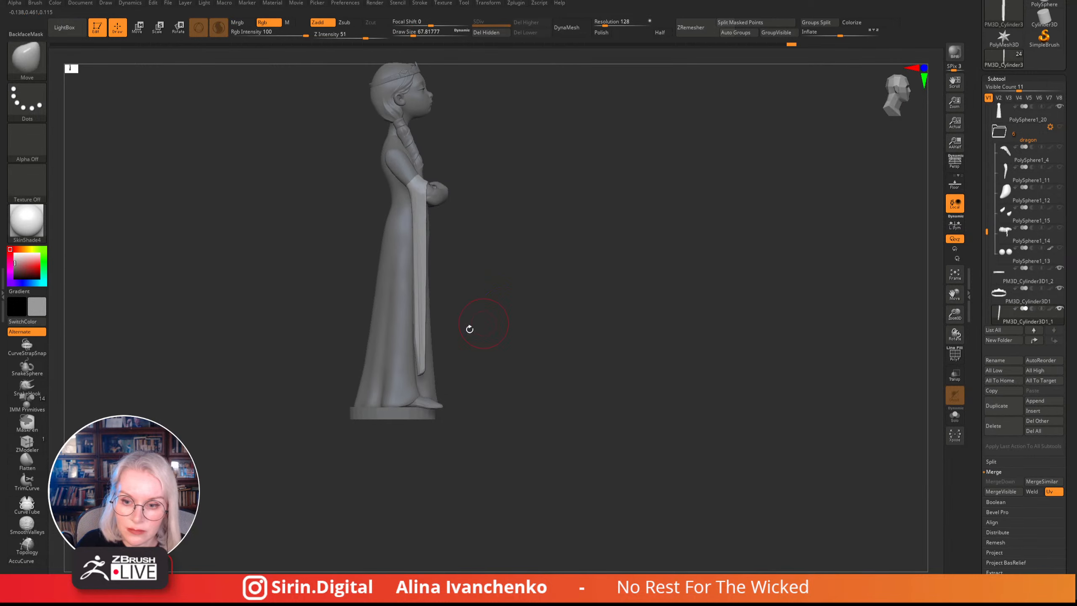
pyautogui.moveTo(414, 296); pyautogui.dragTo(422, 372)
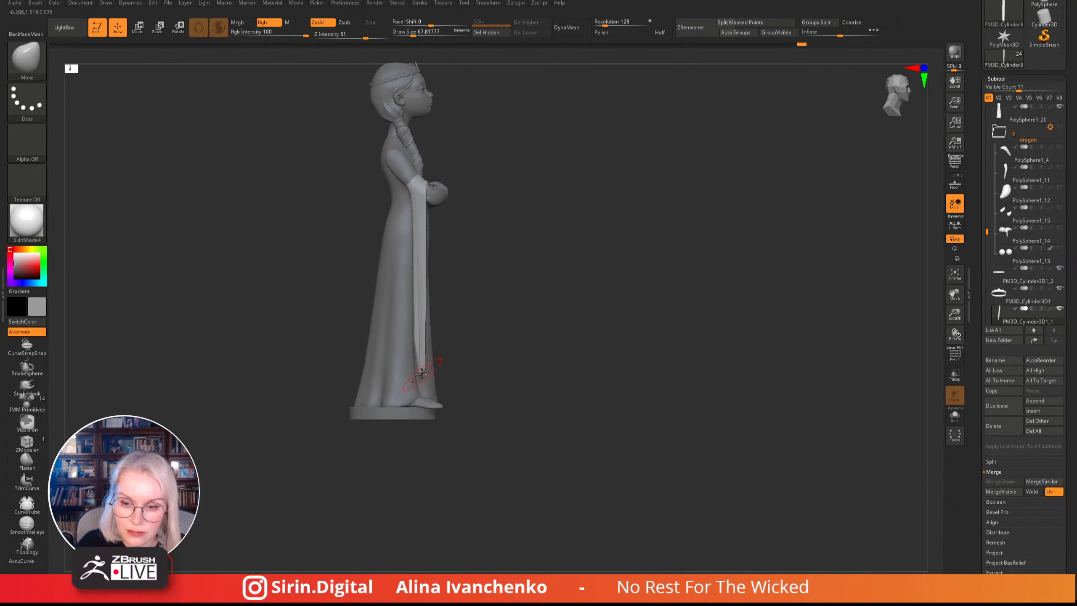
pyautogui.keyDown('alt'); pyautogui.moveTo(532, 292); pyautogui.dragTo(548, 315); pyautogui.keyUp('alt')
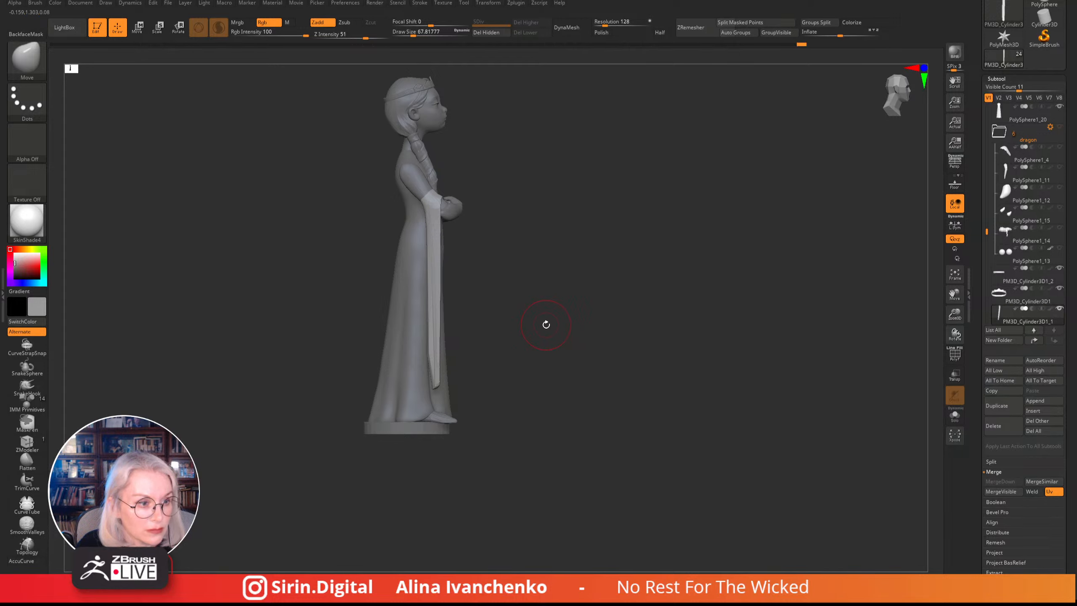
pyautogui.moveTo(547, 299)
pyautogui.mouseDown()
pyautogui.moveTo(539, 322)
pyautogui.moveTo(548, 303)
pyautogui.moveTo(560, 319)
pyautogui.moveTo(821, 282)
pyautogui.moveTo(577, 234)
pyautogui.moveTo(591, 349)
pyautogui.moveTo(612, 354)
pyautogui.mouseUp()
# - Set the draw size to 26.8692 and adjust the sleeve band's inner edge near the braid with the Move brush
pyautogui.moveTo(414, 35); pyautogui.dragTo(406, 34)
pyautogui.moveTo(495, 188)
pyautogui.keyDown('alt'); pyautogui.mouseDown()
pyautogui.moveTo(512, 194)
pyautogui.moveTo(474, 206)
pyautogui.moveTo(526, 184)
pyautogui.mouseUp(); pyautogui.keyUp('alt')
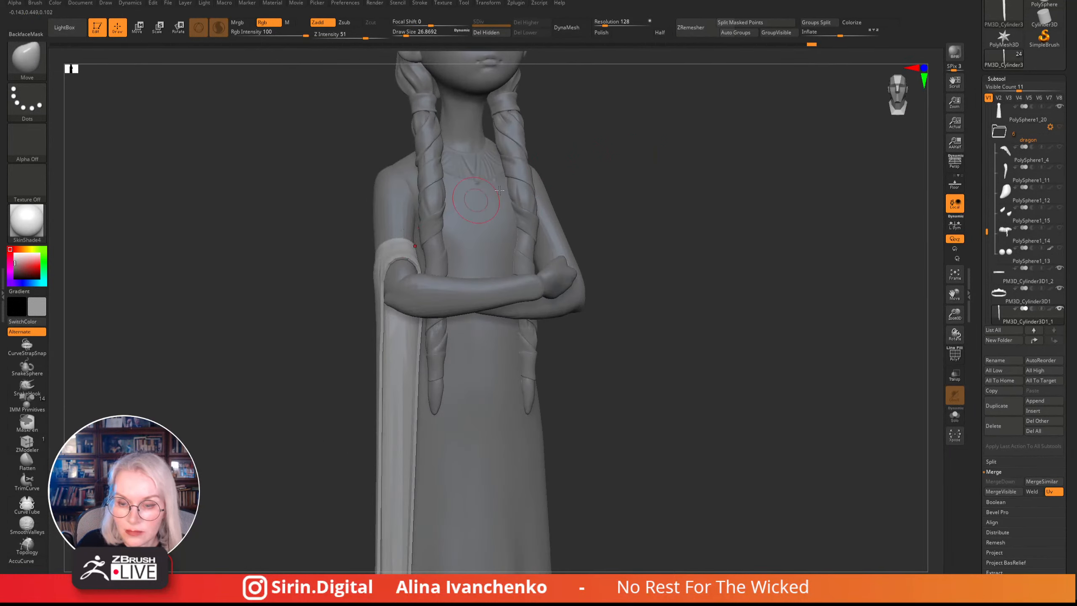
pyautogui.moveTo(611, 174); pyautogui.dragTo(615, 222)
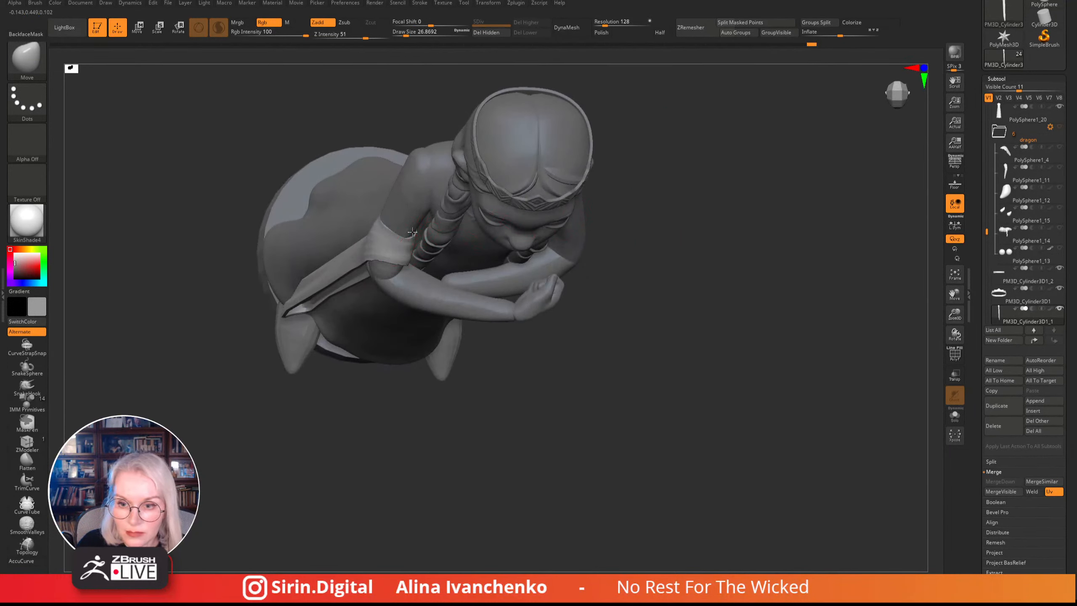
pyautogui.moveTo(726, 197); pyautogui.dragTo(700, 167)
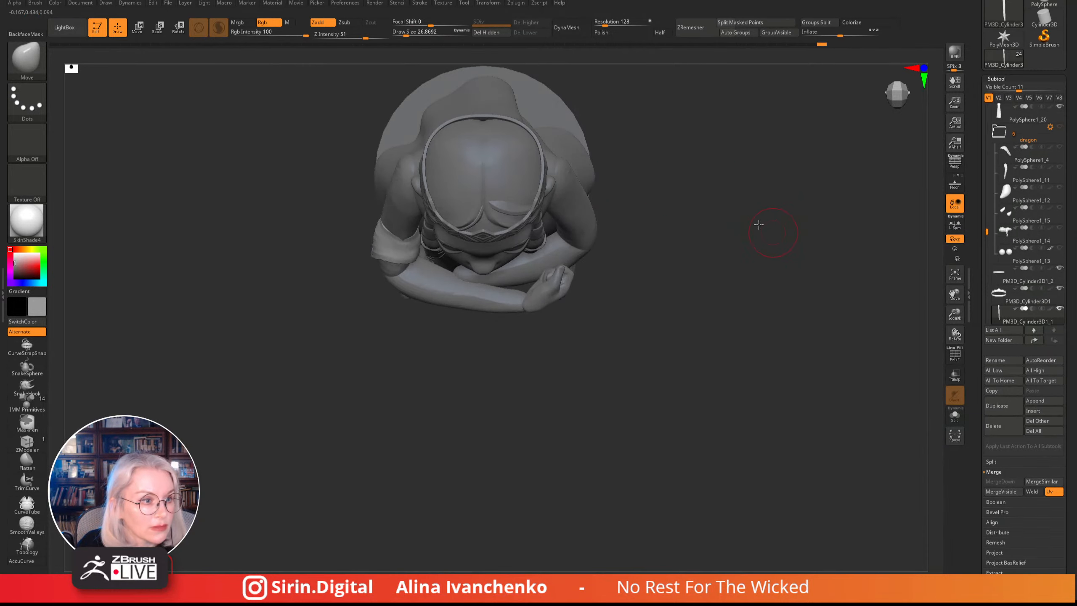
pyautogui.keyDown('shift'); pyautogui.moveTo(759, 224); pyautogui.dragTo(678, 202); pyautogui.keyUp('shift')
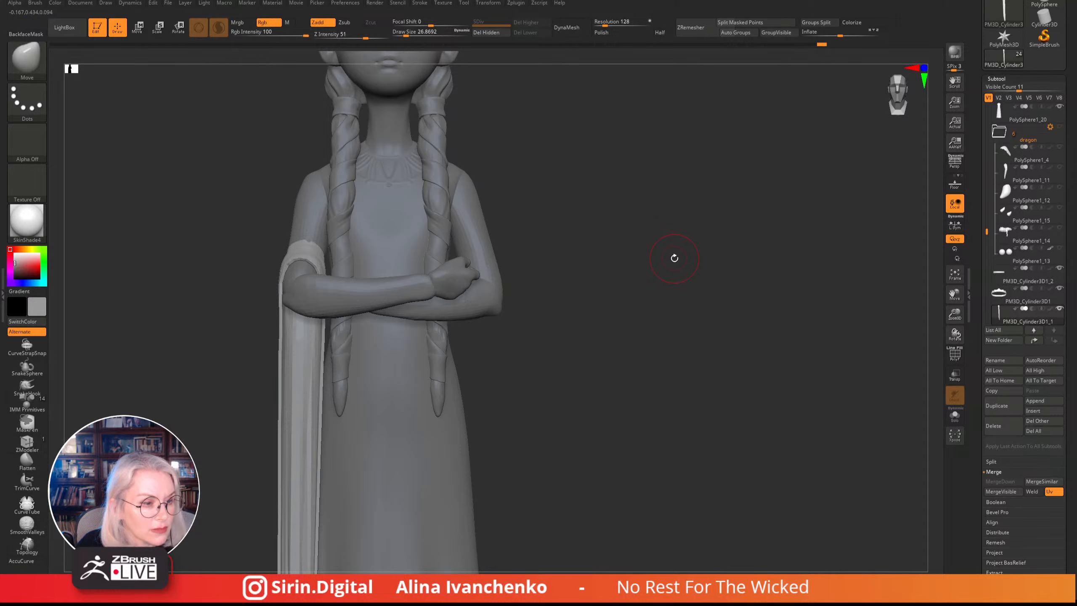
# - Refine the sleeve's upper edge and front side at the right elbow in profile with the Move brush
pyautogui.moveTo(683, 253); pyautogui.dragTo(686, 251)
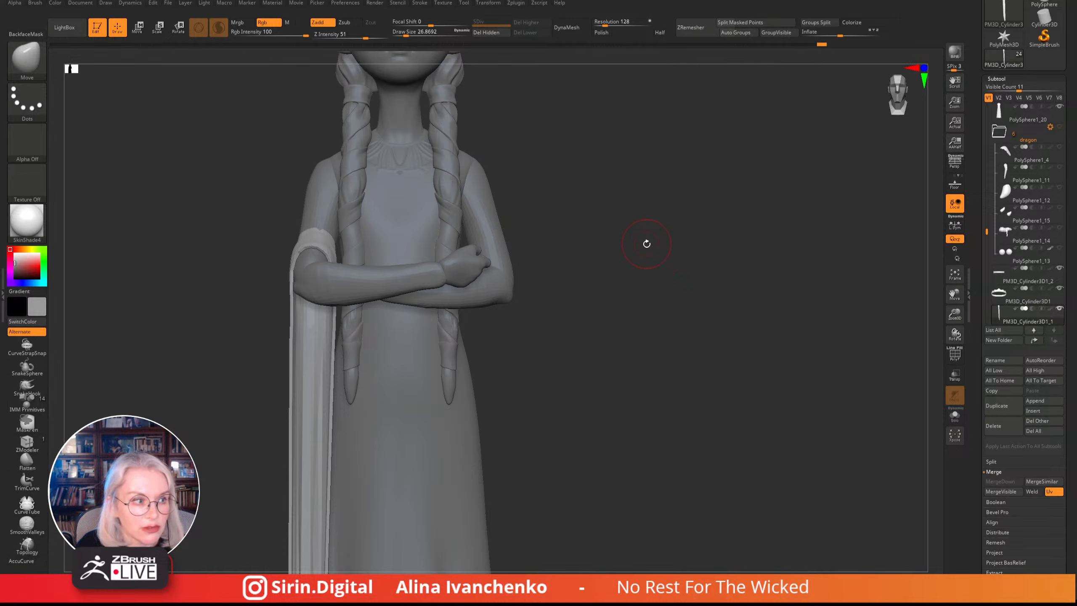
pyautogui.keyDown('alt'); pyautogui.moveTo(646, 244); pyautogui.dragTo(644, 268); pyautogui.keyUp('alt')
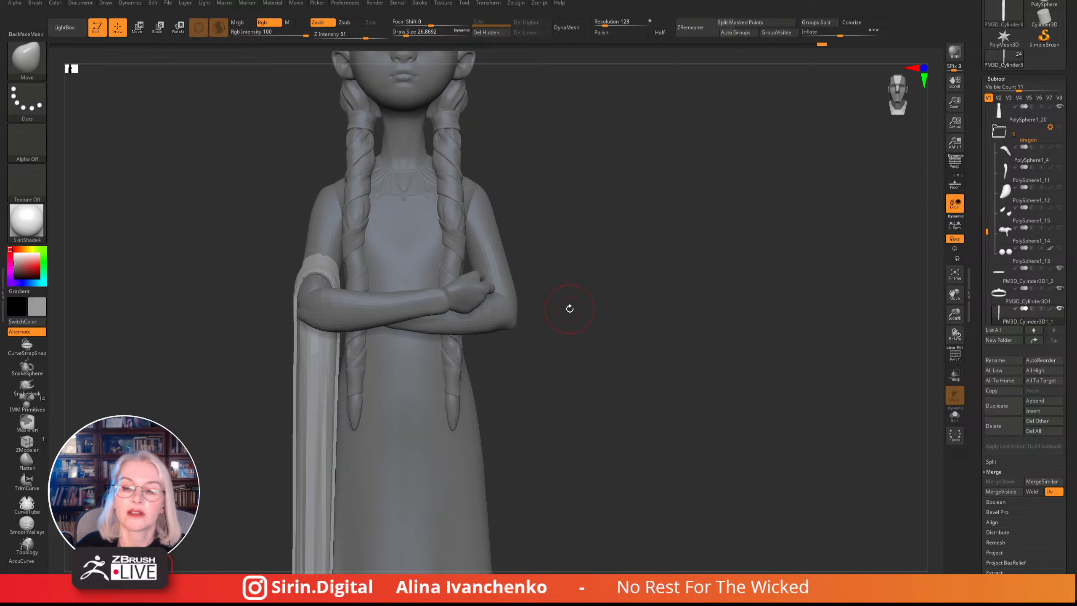
pyautogui.moveTo(569, 309); pyautogui.dragTo(668, 310)
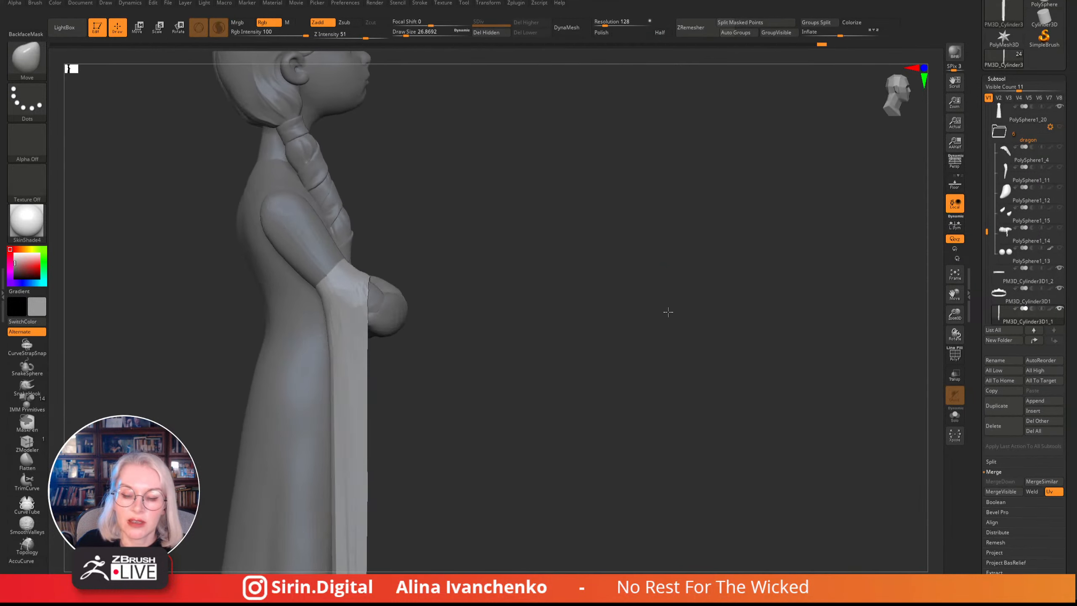
pyautogui.moveTo(511, 251)
pyautogui.keyDown('shift'); pyautogui.mouseDown()
pyautogui.moveTo(490, 250)
pyautogui.moveTo(512, 263)
pyautogui.moveTo(408, 249)
pyautogui.moveTo(653, 223)
pyautogui.moveTo(640, 223)
pyautogui.moveTo(680, 197)
pyautogui.moveTo(677, 208)
pyautogui.moveTo(428, 260)
pyautogui.mouseUp(); pyautogui.keyUp('shift')
pyautogui.moveTo(575, 193)
pyautogui.mouseDown()
pyautogui.moveTo(599, 194)
pyautogui.moveTo(451, 252)
pyautogui.moveTo(540, 208)
pyautogui.moveTo(530, 215)
pyautogui.moveTo(550, 222)
pyautogui.mouseUp()
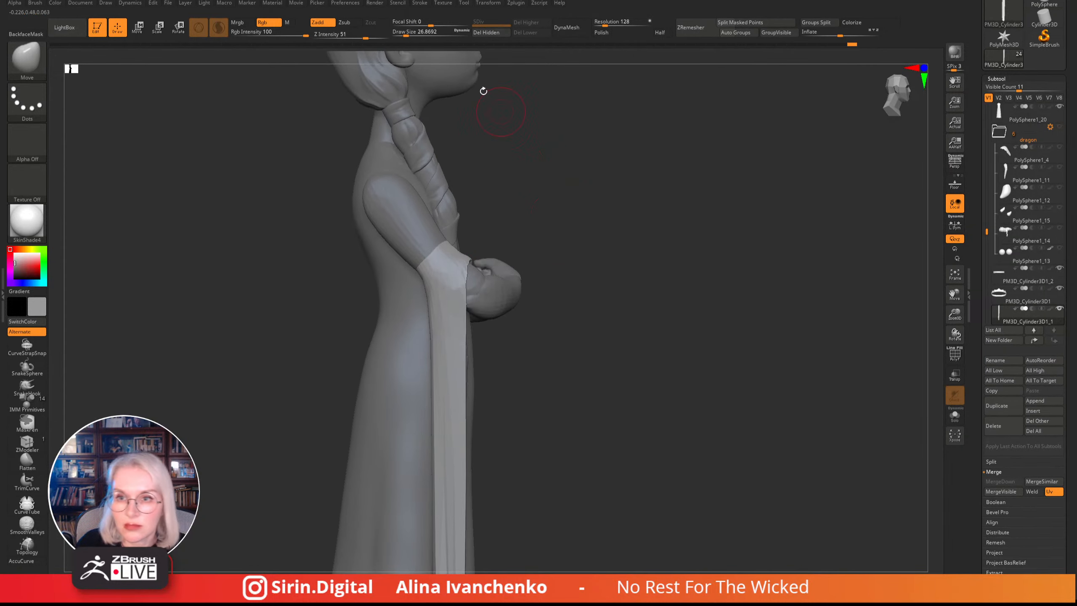
# - Set the draw size to 39.14387 and examine the sleeve's shape in profile and against the full figure
pyautogui.moveTo(405, 32); pyautogui.dragTo(409, 32)
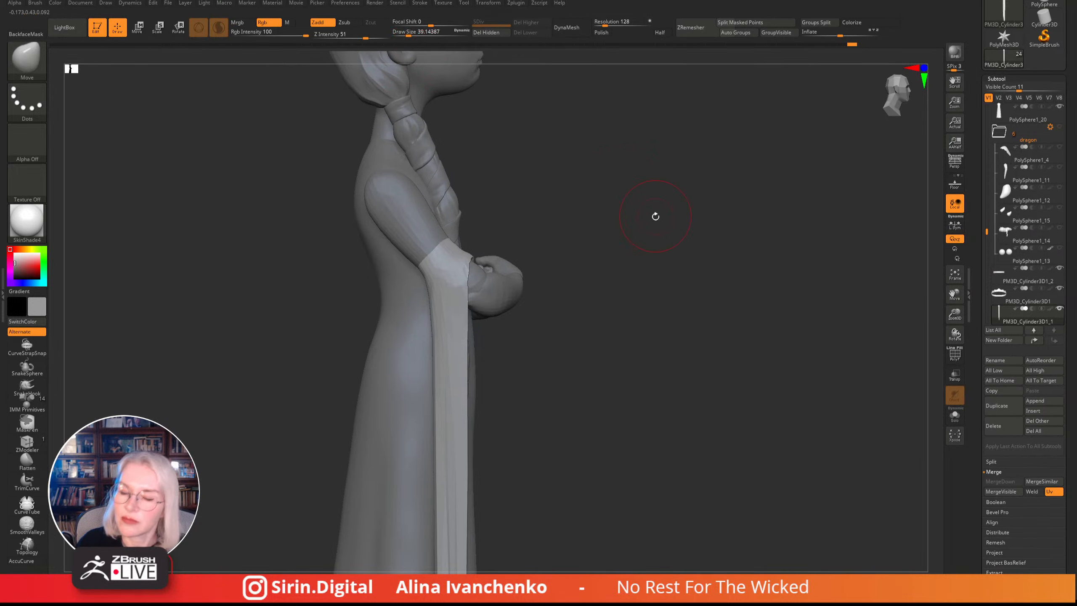
pyautogui.moveTo(654, 212); pyautogui.dragTo(646, 223)
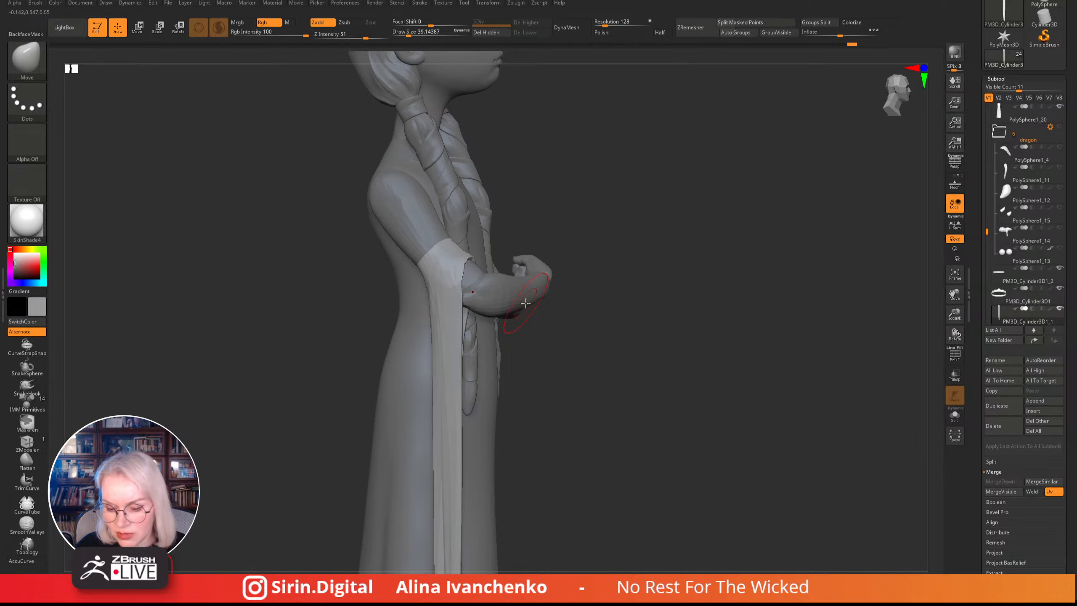
pyautogui.keyDown('shift'); pyautogui.moveTo(711, 292); pyautogui.dragTo(688, 298); pyautogui.keyUp('shift')
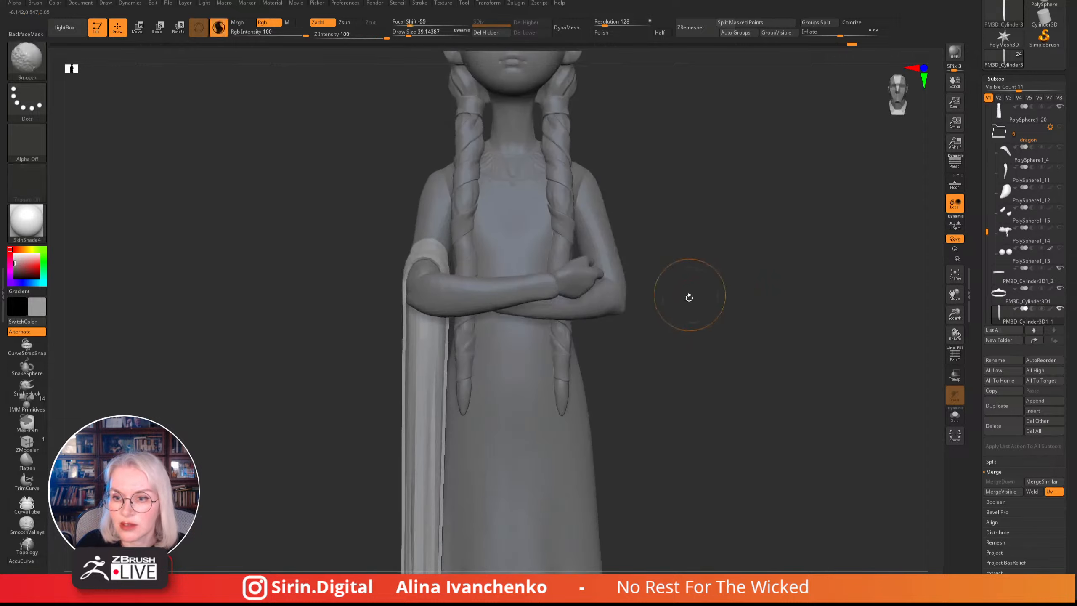
pyautogui.moveTo(955, 313); pyautogui.dragTo(917, 295)
pyautogui.keyDown('alt'); pyautogui.moveTo(668, 245); pyautogui.dragTo(601, 364); pyautogui.keyUp('alt')
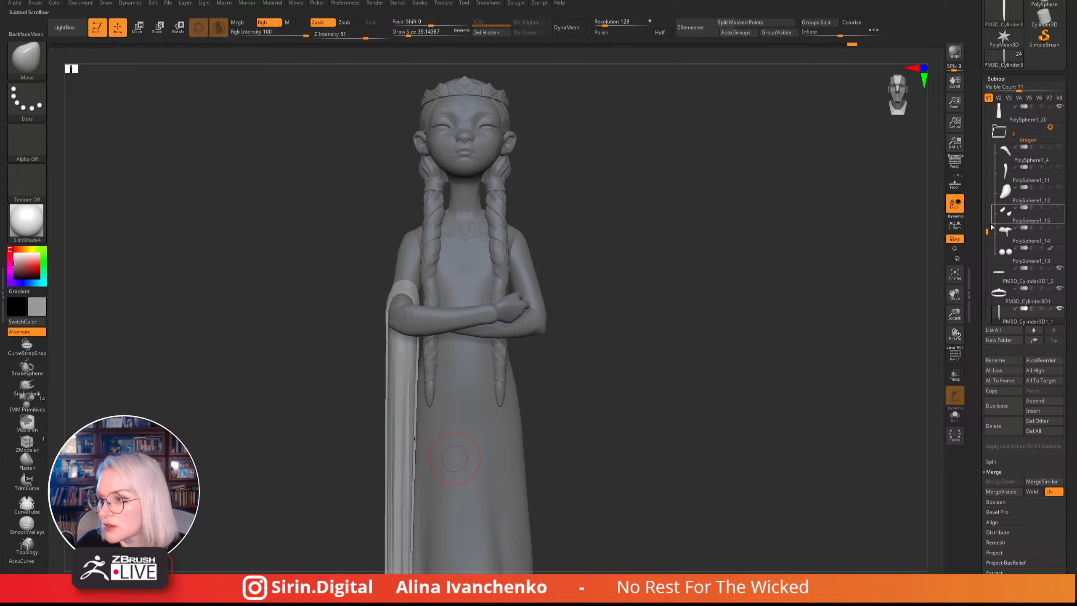
# - Show the dragon folder, set the draw size to 26.8692 and examine the hanging sleeve against the dragon from the side, back and front
pyautogui.click(1059, 126)
pyautogui.moveTo(640, 234)
pyautogui.mouseDown()
pyautogui.moveTo(663, 234)
pyautogui.moveTo(642, 248)
pyautogui.mouseUp()
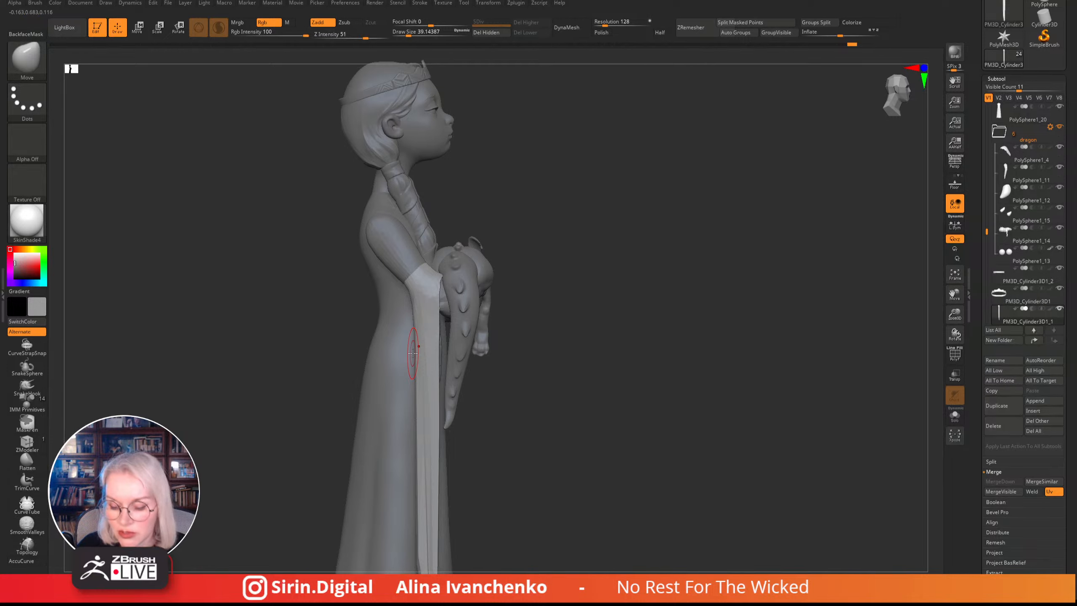
pyautogui.moveTo(530, 297)
pyautogui.mouseDown()
pyautogui.moveTo(649, 284)
pyautogui.moveTo(433, 279)
pyautogui.moveTo(498, 274)
pyautogui.moveTo(441, 283)
pyautogui.mouseUp()
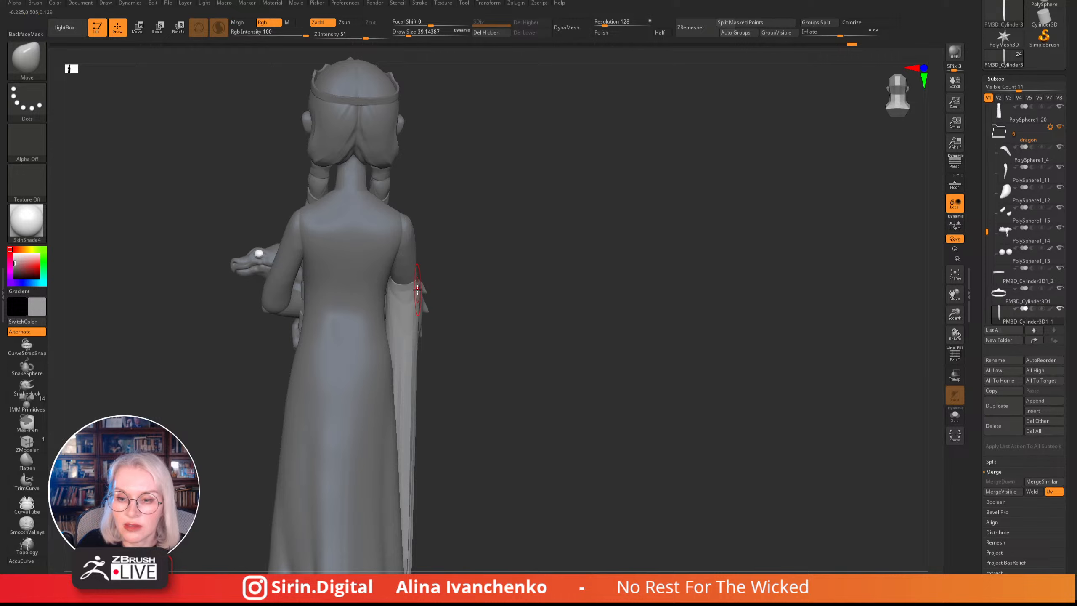
pyautogui.keyDown('shift'); pyautogui.moveTo(530, 261); pyautogui.dragTo(496, 255); pyautogui.keyUp('shift')
pyautogui.moveTo(410, 34); pyautogui.dragTo(406, 34)
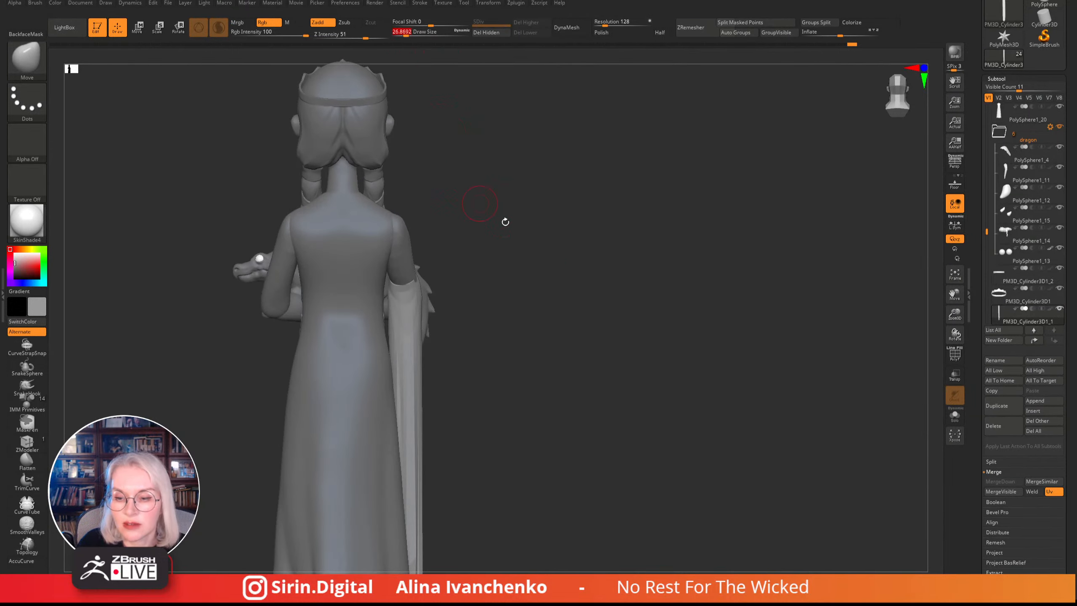
pyautogui.keyDown('alt'); pyautogui.moveTo(504, 221); pyautogui.dragTo(546, 225); pyautogui.keyUp('alt')
pyautogui.moveTo(623, 255)
pyautogui.keyDown('shift'); pyautogui.mouseDown()
pyautogui.moveTo(531, 240)
pyautogui.moveTo(604, 204)
pyautogui.mouseUp(); pyautogui.keyUp('shift')
pyautogui.moveTo(663, 232)
pyautogui.keyDown('alt'); pyautogui.mouseDown()
pyautogui.moveTo(678, 185)
pyautogui.moveTo(666, 207)
pyautogui.moveTo(676, 221)
pyautogui.moveTo(655, 238)
pyautogui.mouseUp(); pyautogui.keyUp('alt')
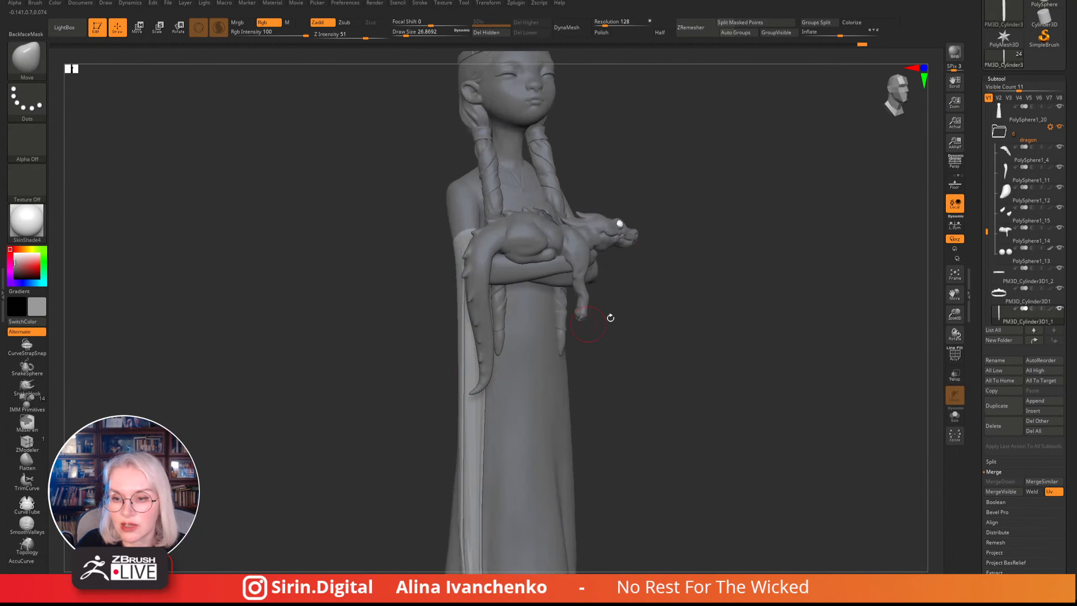
pyautogui.moveTo(611, 317)
pyautogui.mouseDown()
pyautogui.moveTo(666, 279)
pyautogui.moveTo(642, 291)
pyautogui.moveTo(644, 253)
pyautogui.moveTo(623, 285)
pyautogui.moveTo(606, 289)
pyautogui.moveTo(613, 308)
pyautogui.moveTo(624, 288)
pyautogui.mouseUp()
# - Set the draw size to 83.49108 and adjust the lower part of the hanging sleeve from behind and in front with the Move brush
pyautogui.click(415, 33)
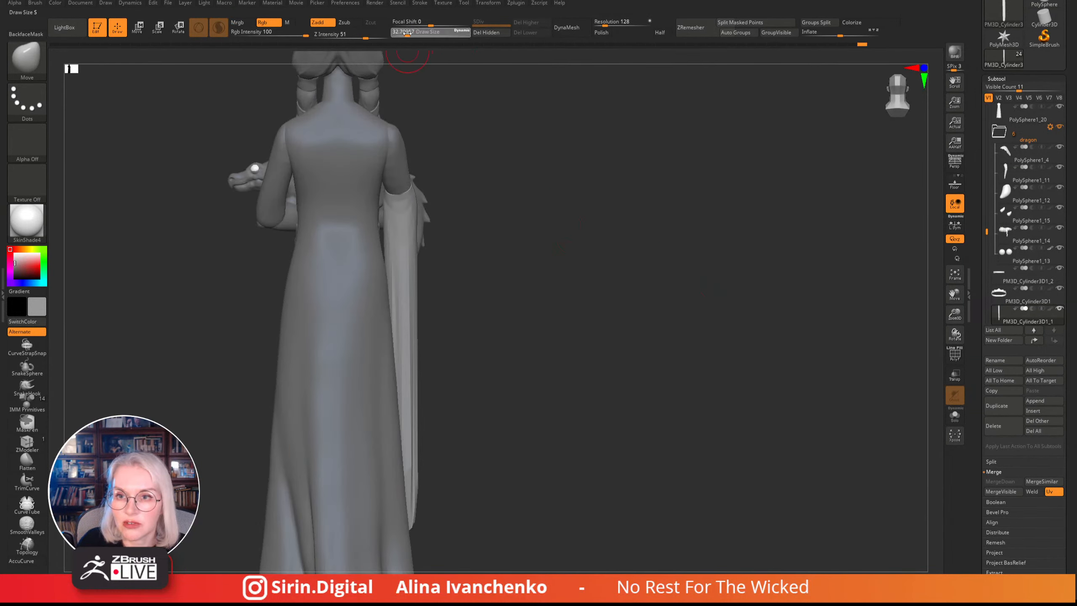
pyautogui.keyDown('alt'); pyautogui.moveTo(526, 278); pyautogui.dragTo(569, 189); pyautogui.keyUp('alt')
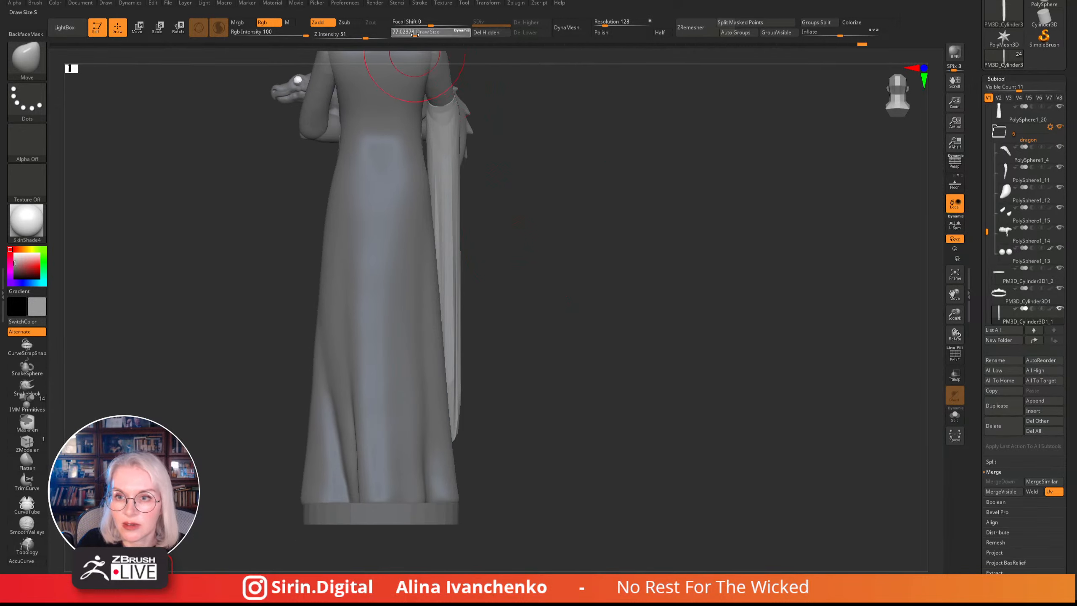
pyautogui.moveTo(539, 235); pyautogui.dragTo(500, 322)
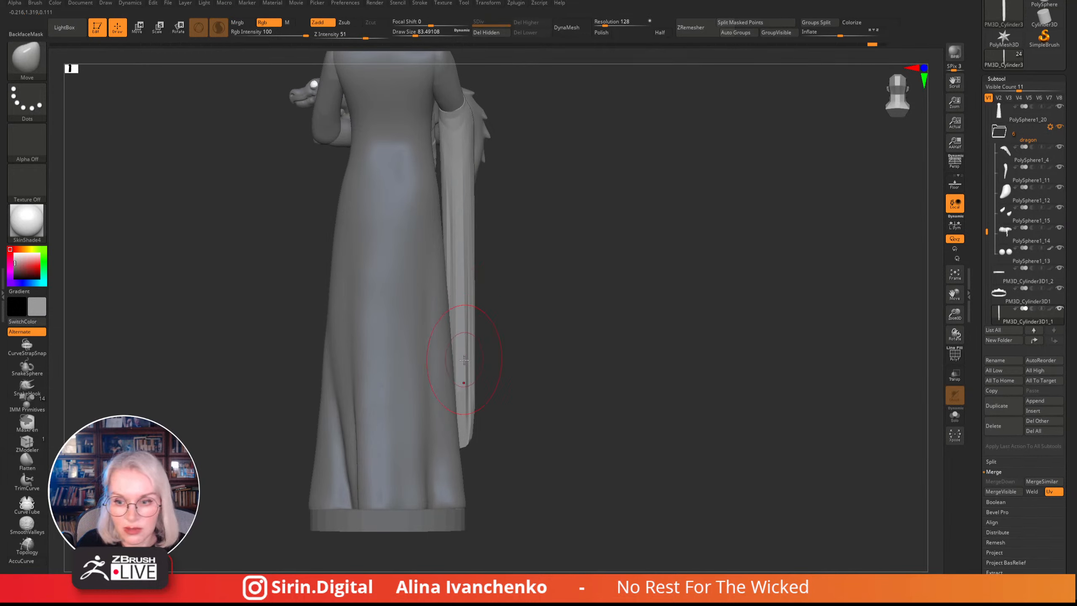
pyautogui.moveTo(512, 336); pyautogui.dragTo(403, 318)
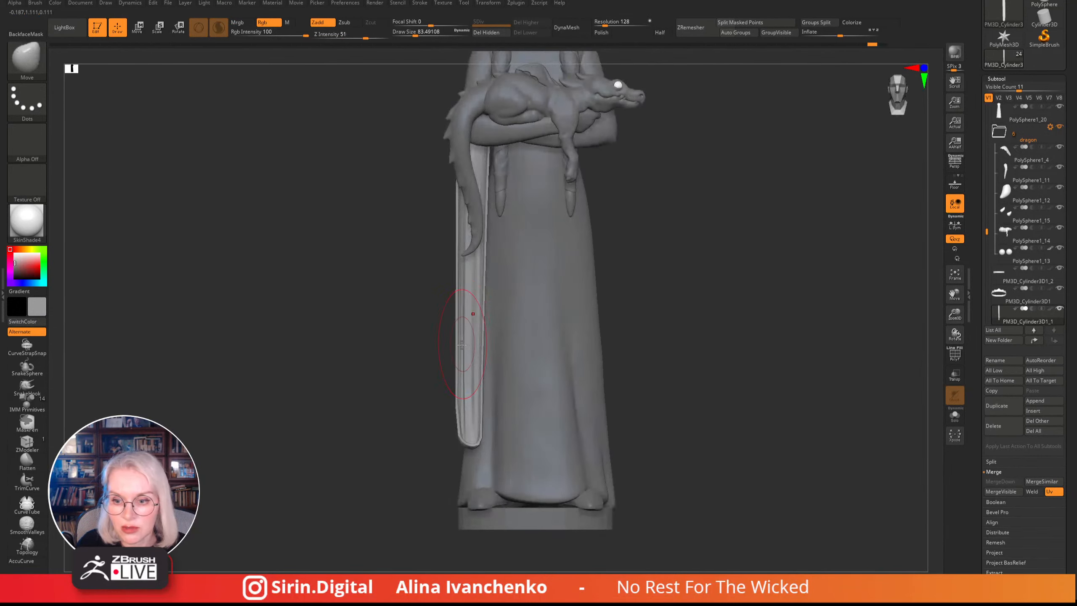
pyautogui.keyDown('shift'); pyautogui.moveTo(410, 387); pyautogui.dragTo(416, 393); pyautogui.keyUp('shift')
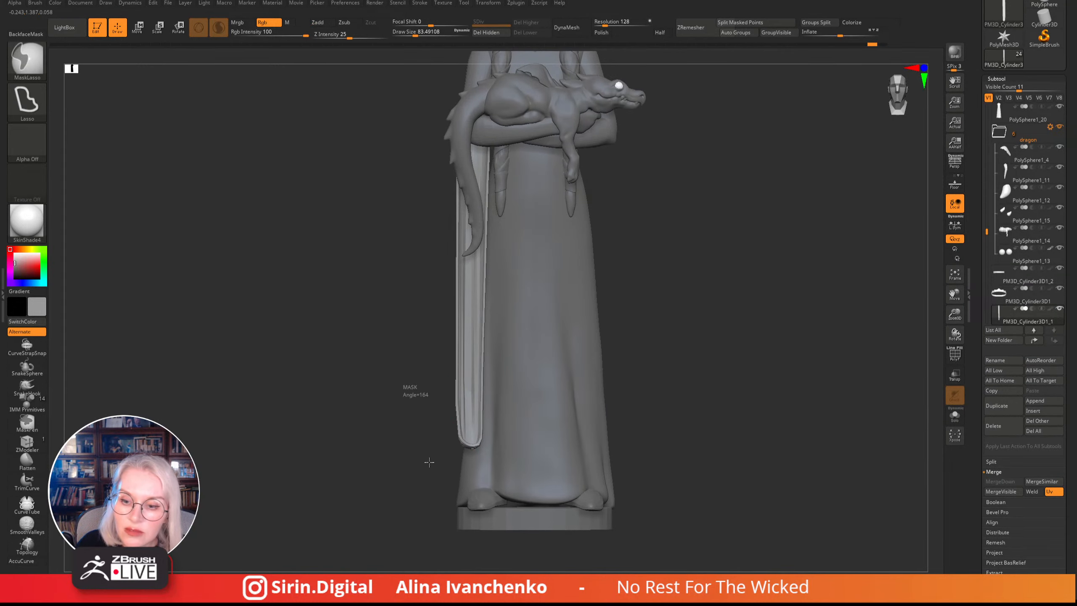
pyautogui.moveTo(466, 420); pyautogui.dragTo(456, 408)
pyautogui.moveTo(720, 236)
pyautogui.mouseDown()
pyautogui.moveTo(733, 236)
pyautogui.moveTo(700, 236)
pyautogui.moveTo(793, 242)
pyautogui.mouseUp()
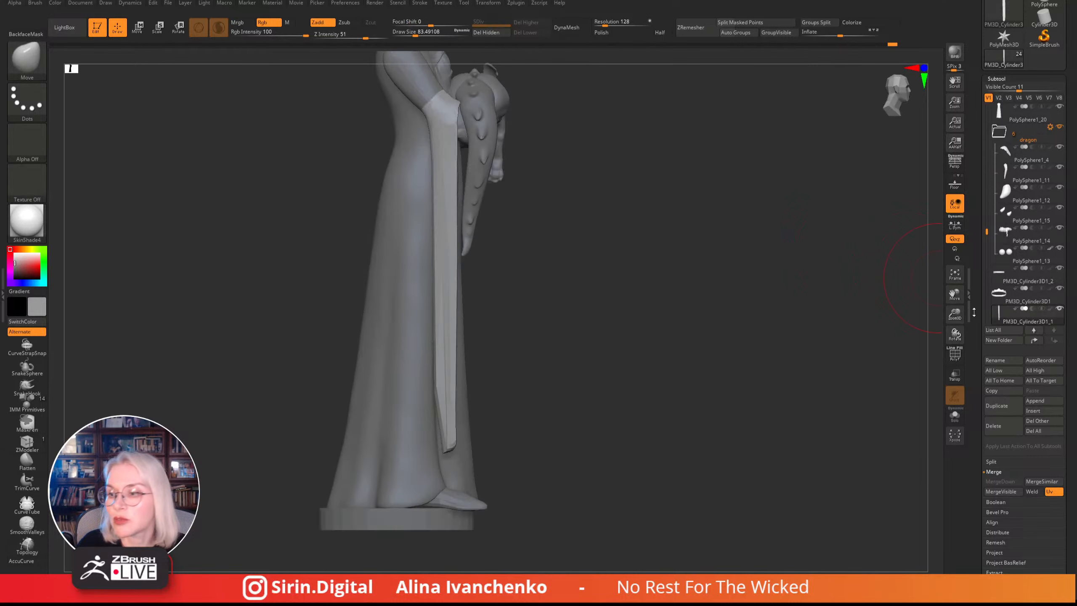
# - Save the sculpt to disk as a tool file
pyautogui.moveTo(954, 314)
pyautogui.mouseDown()
pyautogui.moveTo(928, 276)
pyautogui.moveTo(594, 274)
pyautogui.moveTo(704, 250)
pyautogui.mouseUp()
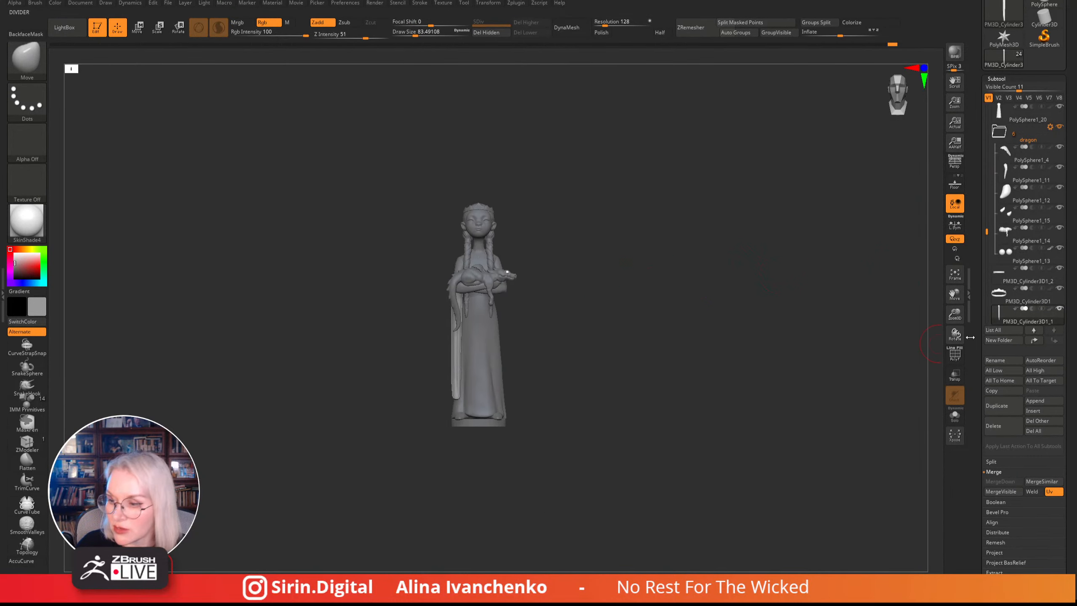
pyautogui.moveTo(955, 314); pyautogui.dragTo(920, 318)
pyautogui.keyDown('alt'); pyautogui.moveTo(755, 218); pyautogui.dragTo(743, 289); pyautogui.keyUp('alt')
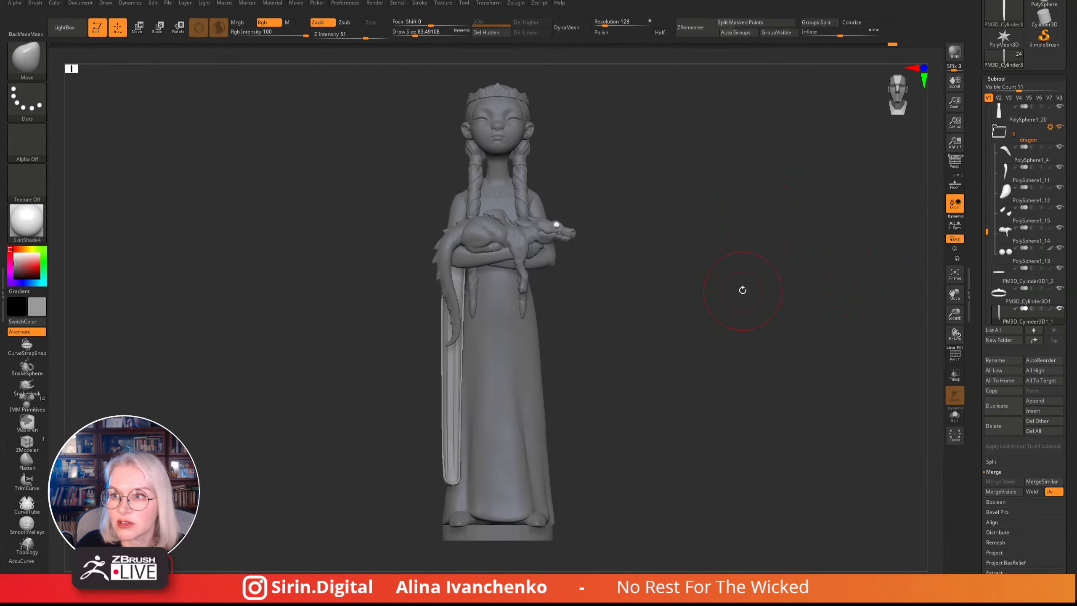
pyautogui.scroll(3, 1048, 26)
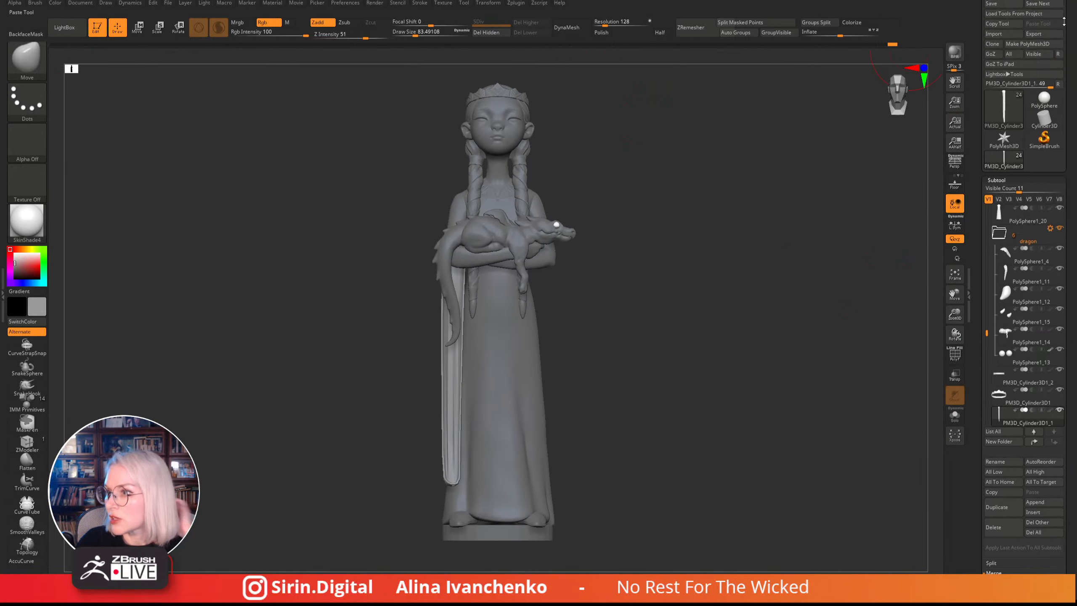
pyautogui.scroll(1, 1049, 8)
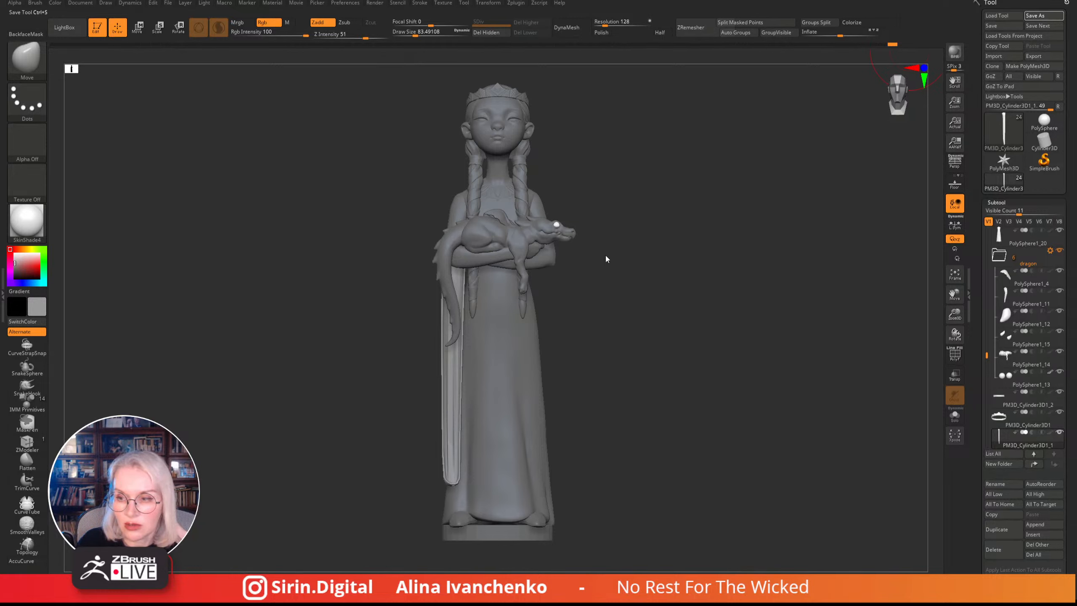
pyautogui.moveTo(987, 352); pyautogui.dragTo(987, 232)
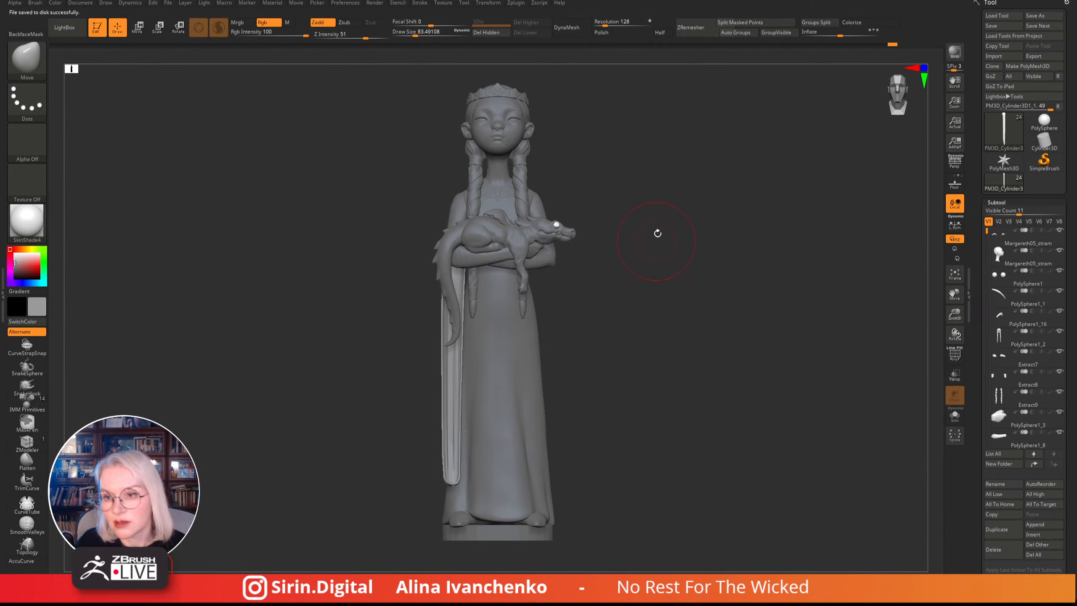
# - Mirror the hanging sleeve across the X axis with SubTool Master, appending the copy as a new subtool
pyautogui.click(521, 4)
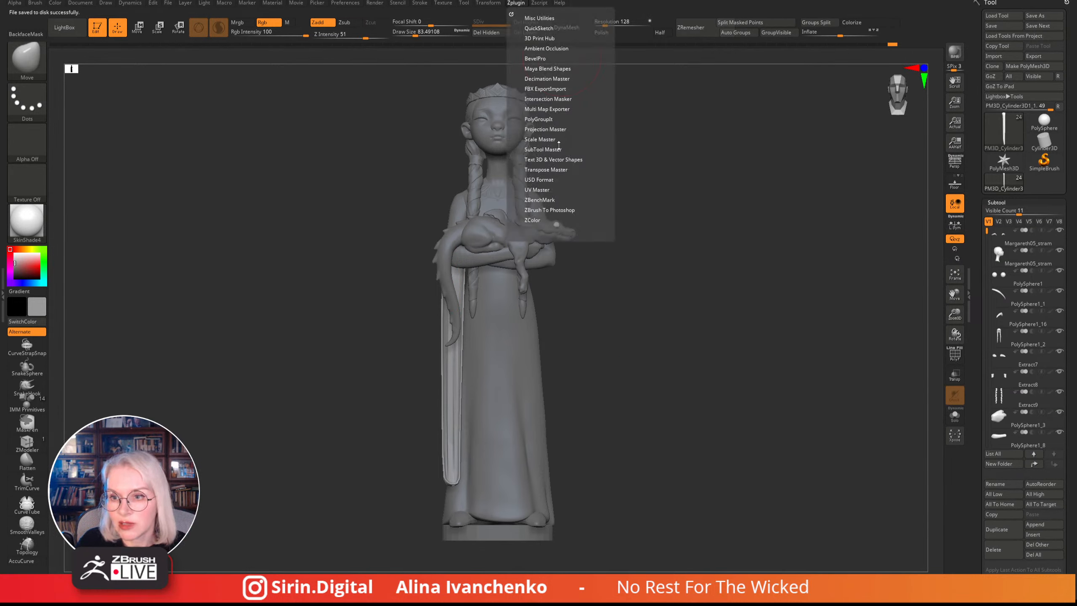
pyautogui.click(547, 150)
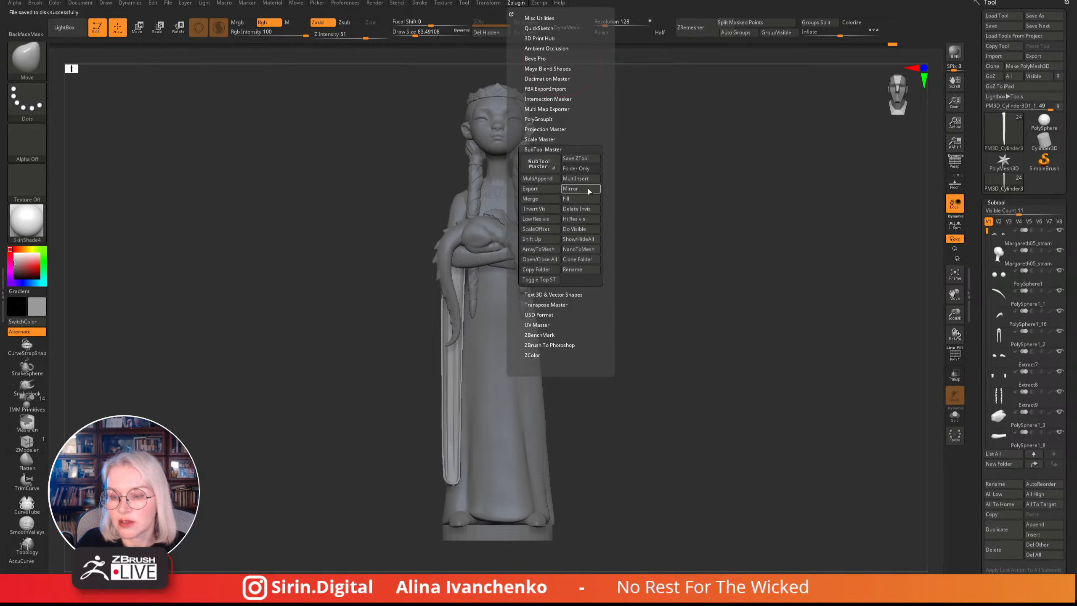
pyautogui.click(589, 191)
pyautogui.click(502, 240)
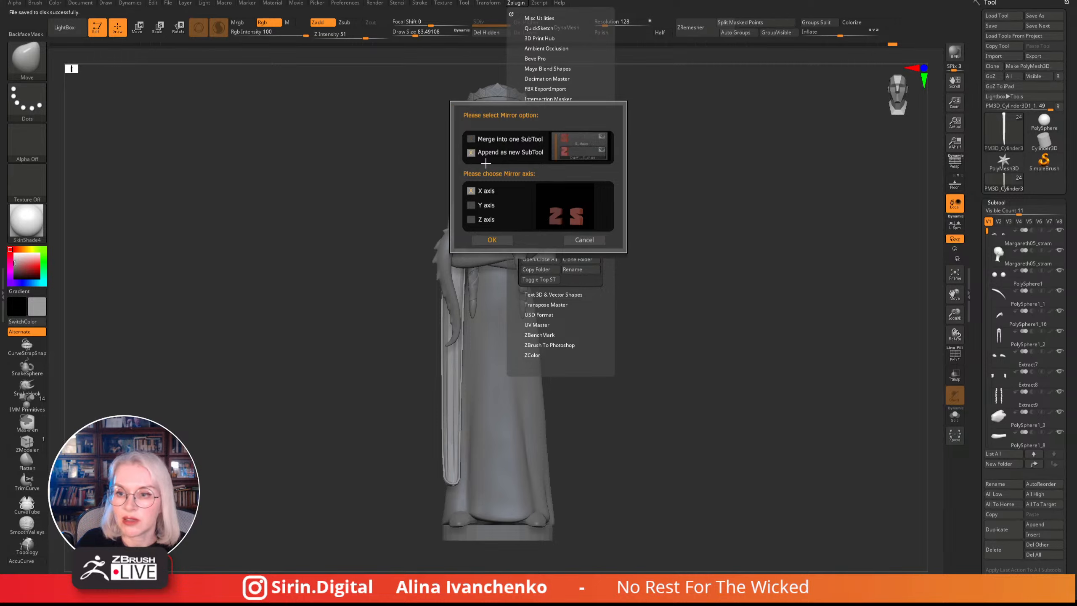
pyautogui.click(500, 235)
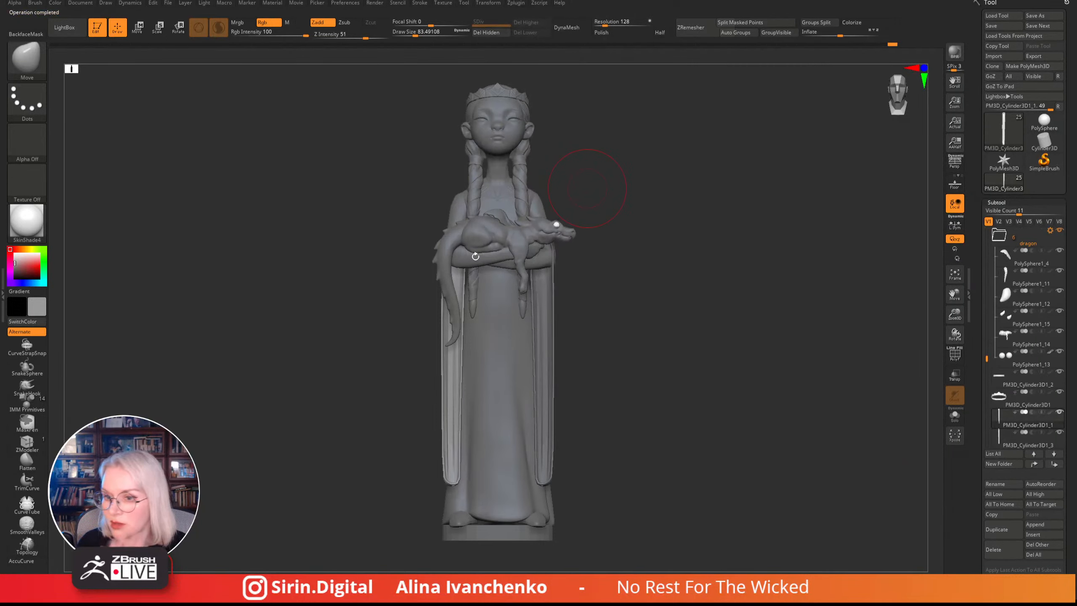
# - Select the mirrored sleeve and reposition it with the transform gizmo to fit the girl's left elbow
pyautogui.moveTo(475, 256); pyautogui.dragTo(578, 288)
pyautogui.keyDown('alt'); pyautogui.click(548, 288); pyautogui.keyUp('alt')
pyautogui.moveTo(661, 271)
pyautogui.mouseDown()
pyautogui.moveTo(617, 260)
pyautogui.moveTo(649, 257)
pyautogui.mouseUp()
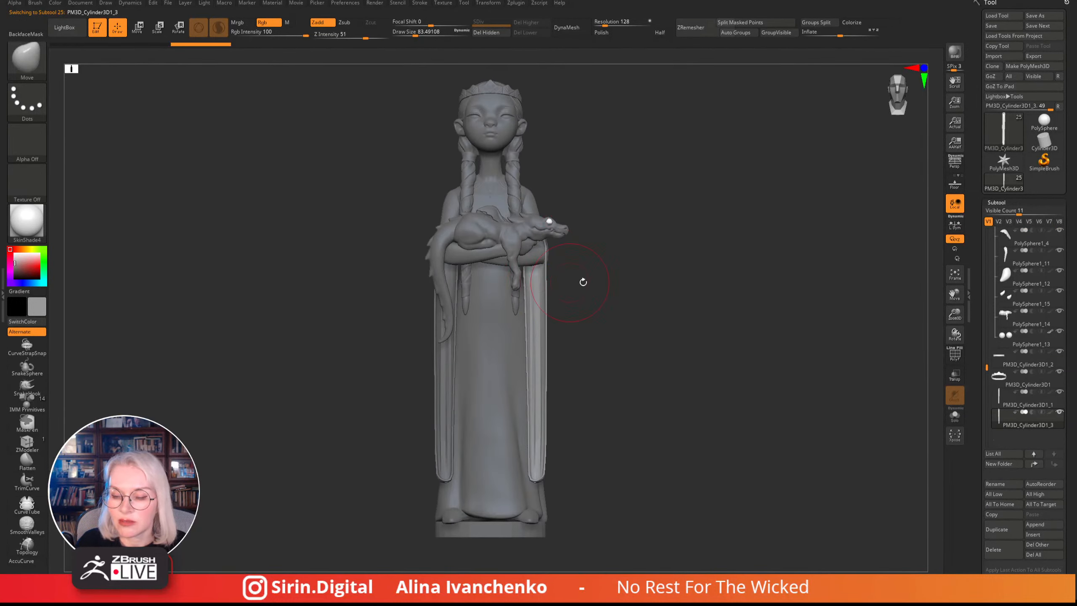
pyautogui.moveTo(583, 282); pyautogui.dragTo(612, 271)
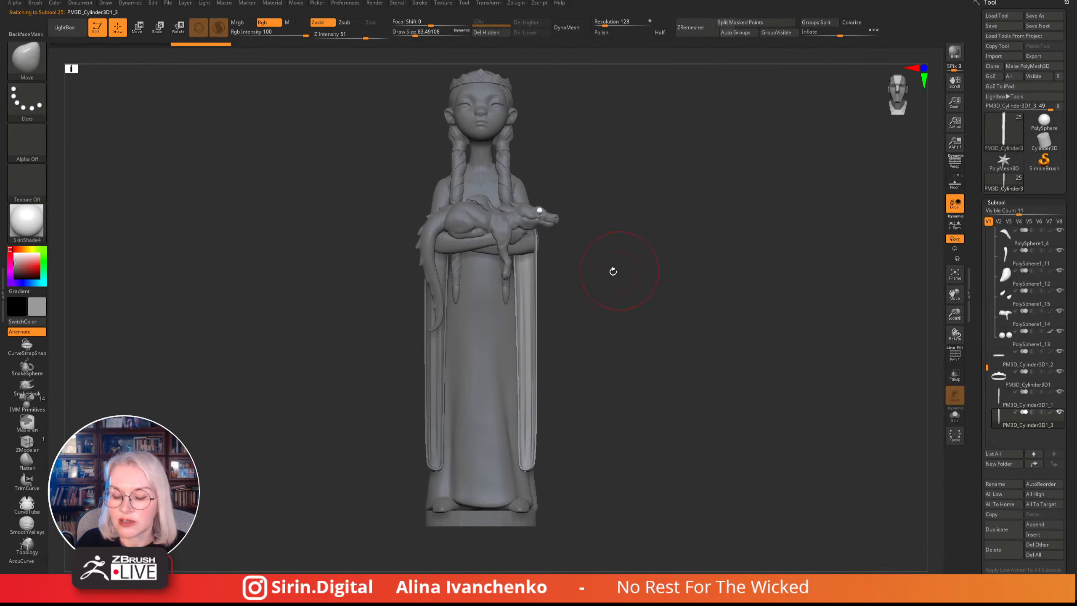
pyautogui.click(136, 26)
pyautogui.moveTo(627, 220); pyautogui.dragTo(534, 211)
pyautogui.click(421, 159)
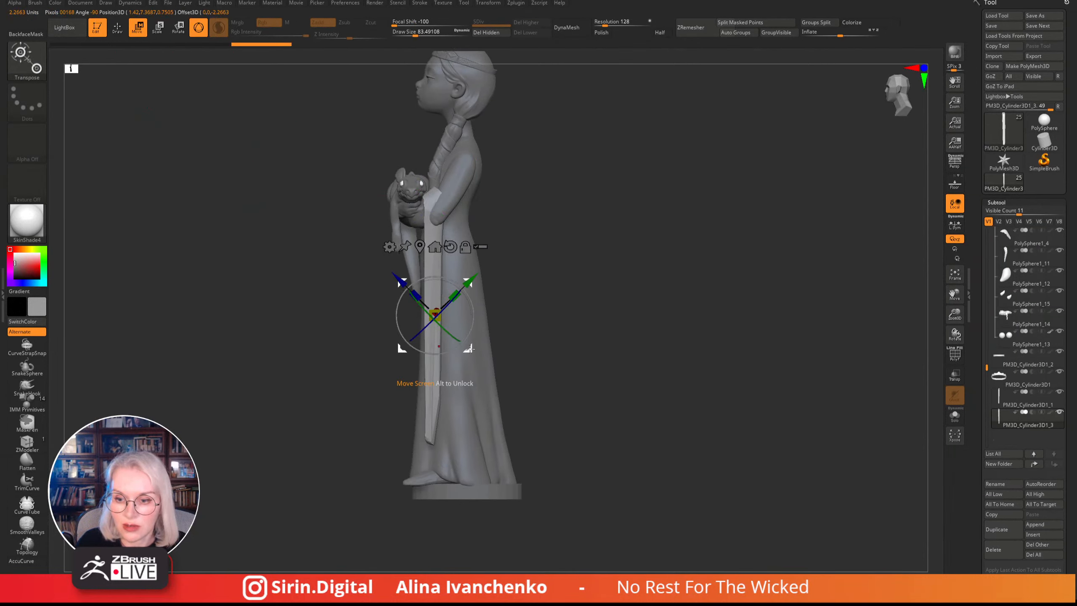
pyautogui.moveTo(469, 350); pyautogui.dragTo(471, 358)
pyautogui.keyDown('shift'); pyautogui.moveTo(540, 313); pyautogui.dragTo(584, 314); pyautogui.keyUp('shift')
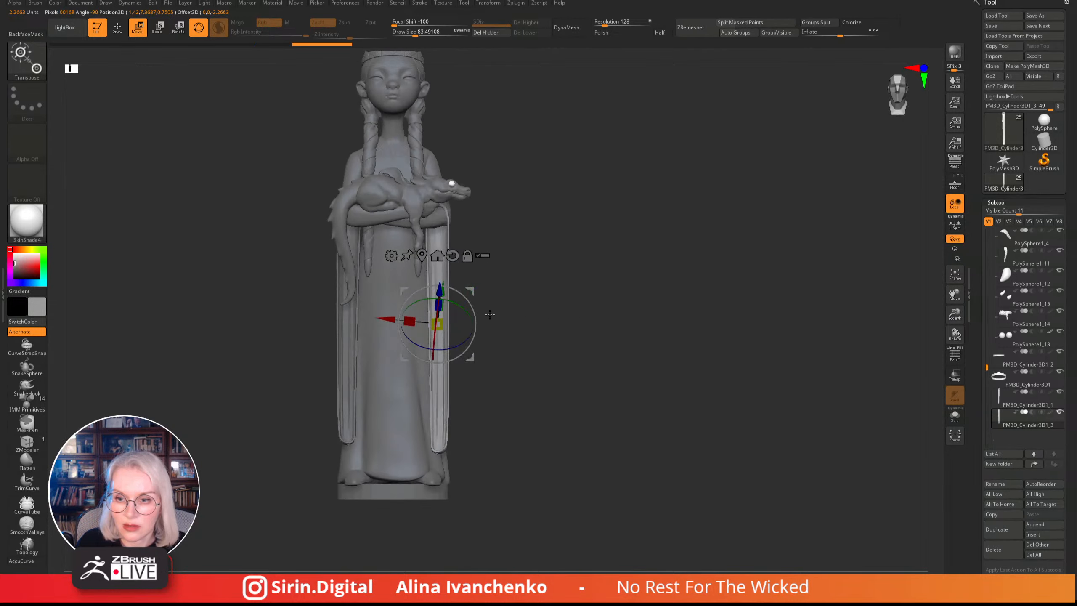
pyautogui.moveTo(473, 291); pyautogui.dragTo(517, 254)
pyautogui.moveTo(571, 207)
pyautogui.mouseDown()
pyautogui.moveTo(560, 258)
pyautogui.moveTo(562, 249)
pyautogui.mouseUp()
pyautogui.press('q')
# - Set the draw size to 48.64685 and fit the mirrored sleeve's upper edge to the left elbow with the Move brush
pyautogui.moveTo(416, 33); pyautogui.dragTo(419, 32)
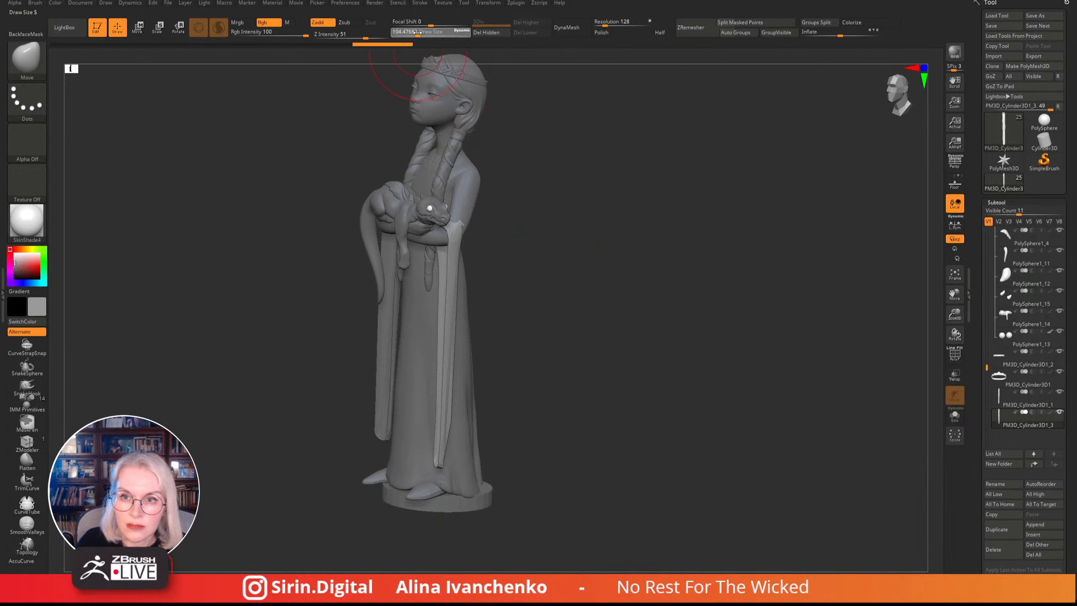
pyautogui.moveTo(535, 240); pyautogui.dragTo(431, 249)
pyautogui.keyDown('alt'); pyautogui.click(453, 214); pyautogui.keyUp('alt')
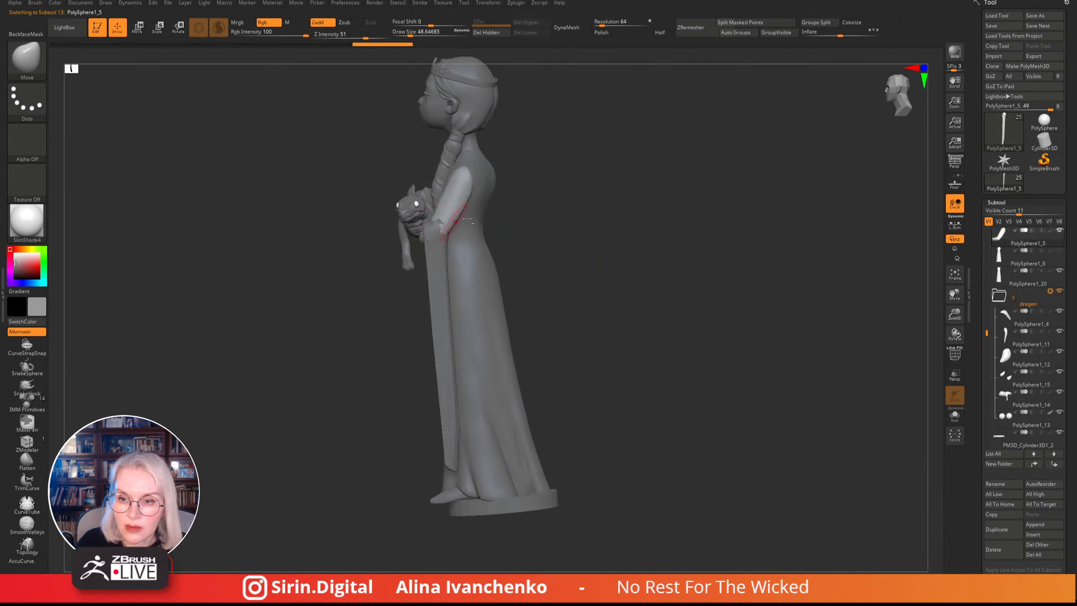
pyautogui.moveTo(532, 191); pyautogui.dragTo(558, 194)
pyautogui.keyDown('alt'); pyautogui.click(441, 230); pyautogui.keyUp('alt')
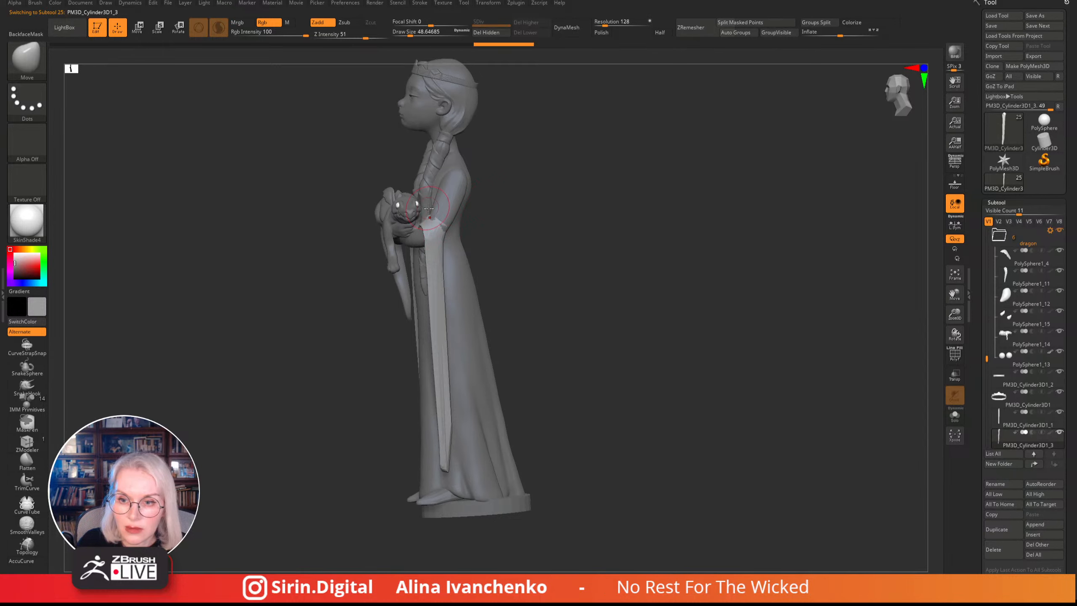
pyautogui.moveTo(429, 208); pyautogui.dragTo(436, 217)
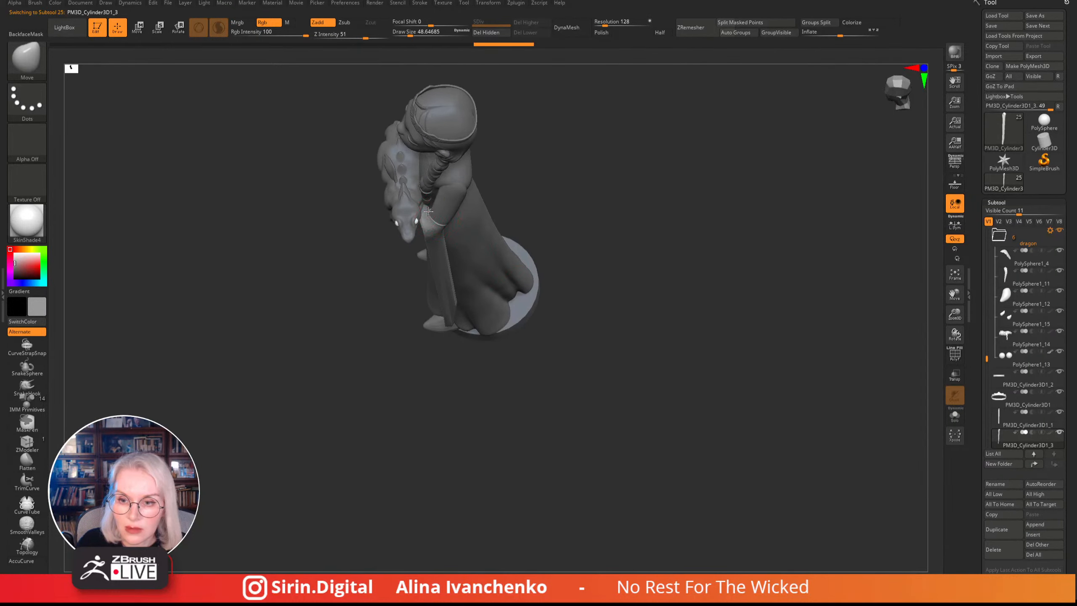
# - Refine the mirrored sleeve's upper end around the left elbow in profile and from behind with the Move brush
pyautogui.keyDown('shift'); pyautogui.moveTo(500, 214); pyautogui.dragTo(541, 115); pyautogui.keyUp('shift')
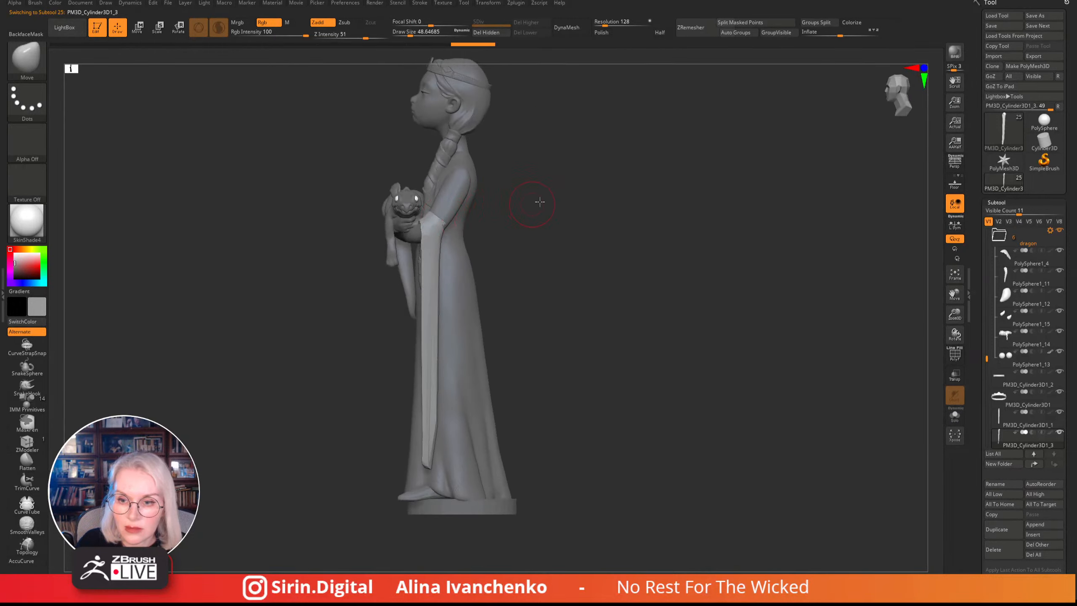
pyautogui.moveTo(539, 202)
pyautogui.mouseDown()
pyautogui.moveTo(515, 211)
pyautogui.moveTo(531, 229)
pyautogui.moveTo(560, 178)
pyautogui.moveTo(538, 202)
pyautogui.mouseUp()
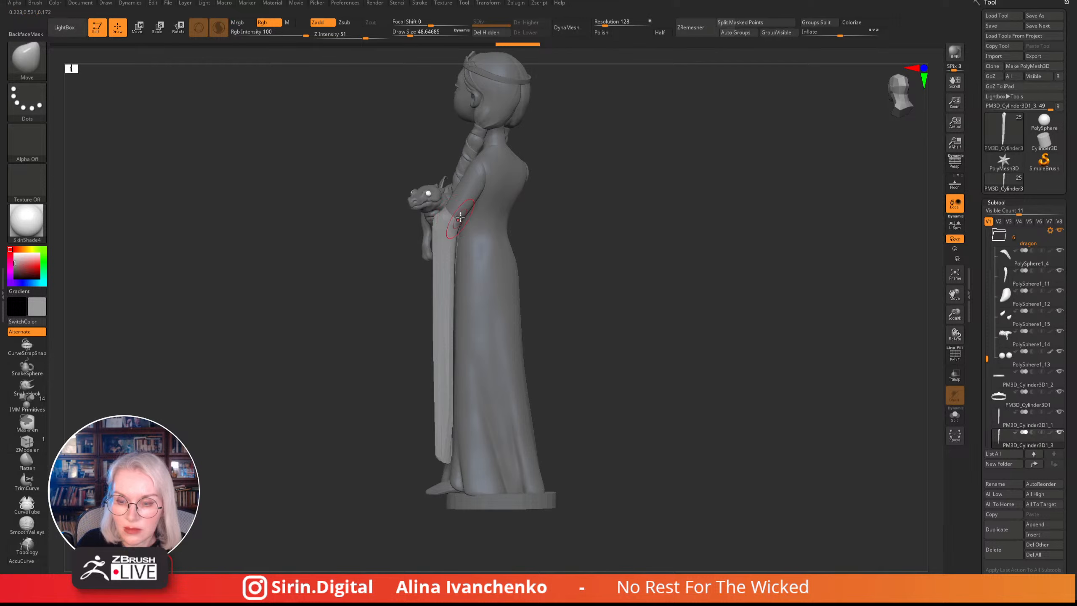
pyautogui.moveTo(613, 161); pyautogui.dragTo(556, 163)
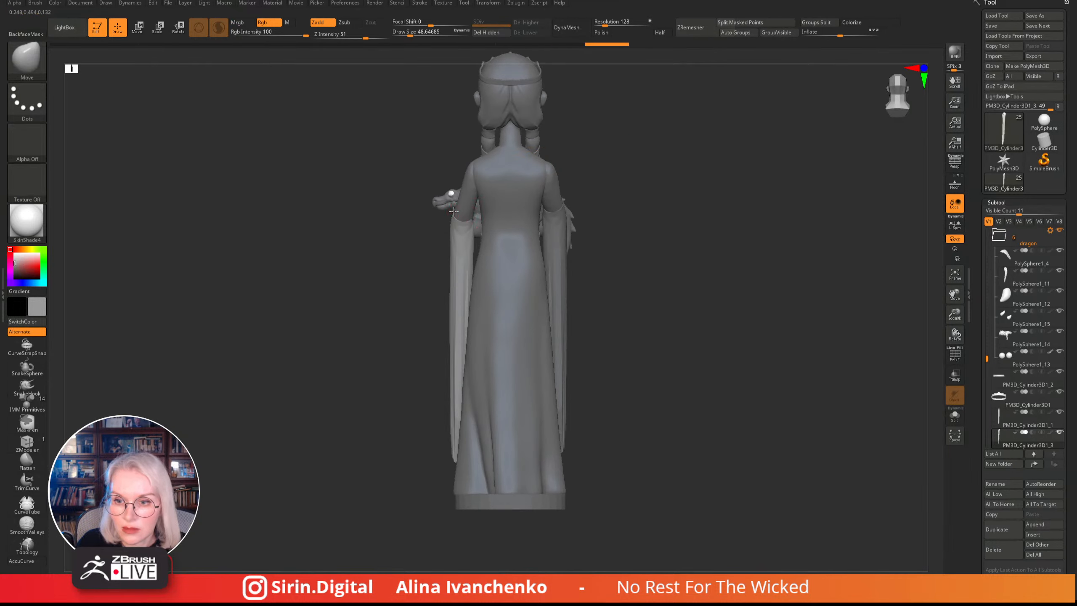
pyautogui.moveTo(447, 219); pyautogui.dragTo(608, 240)
# - Set the draw size to 93.68698 and try to mask and reshape the lower end of the mirrored sleeve from the front
pyautogui.keyDown('alt'); pyautogui.moveTo(608, 240); pyautogui.dragTo(524, 259); pyautogui.keyUp('alt')
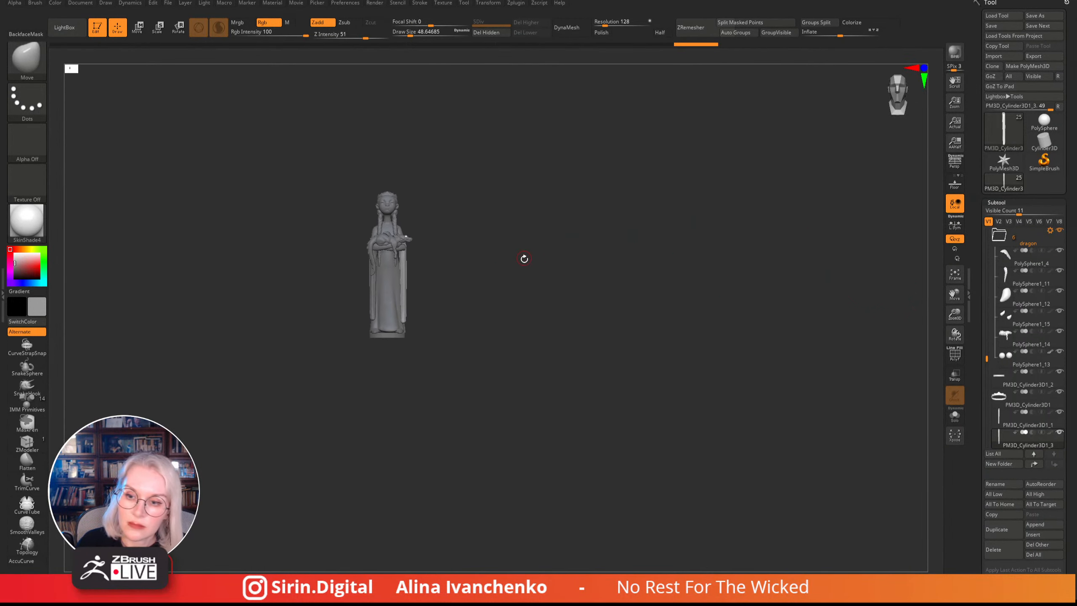
pyautogui.moveTo(509, 324)
pyautogui.keyDown('shift'); pyautogui.mouseDown()
pyautogui.moveTo(520, 353)
pyautogui.moveTo(498, 354)
pyautogui.mouseUp(); pyautogui.keyUp('shift')
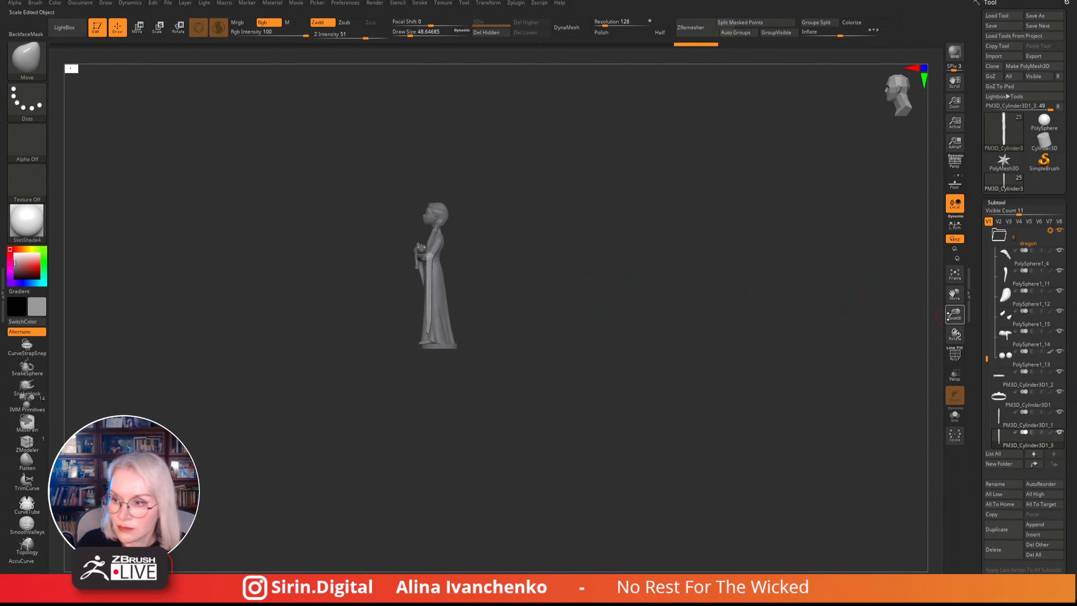
pyautogui.moveTo(954, 314); pyautogui.dragTo(954, 373)
pyautogui.keyDown('shift'); pyautogui.moveTo(514, 258); pyautogui.dragTo(505, 276); pyautogui.keyUp('shift')
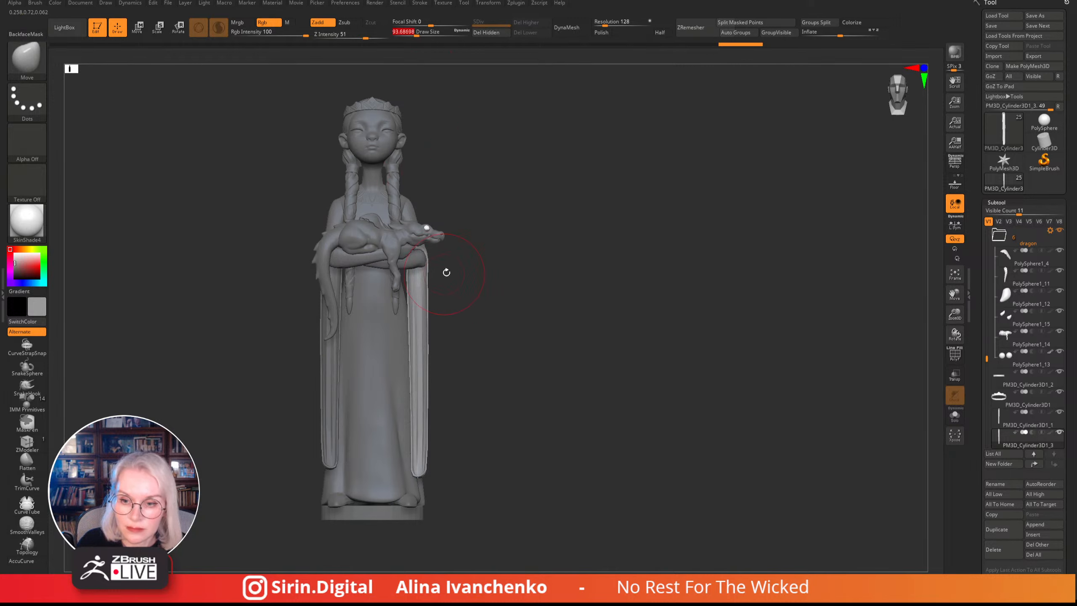
pyautogui.keyDown('alt'); pyautogui.moveTo(444, 272); pyautogui.dragTo(454, 213); pyautogui.keyUp('alt')
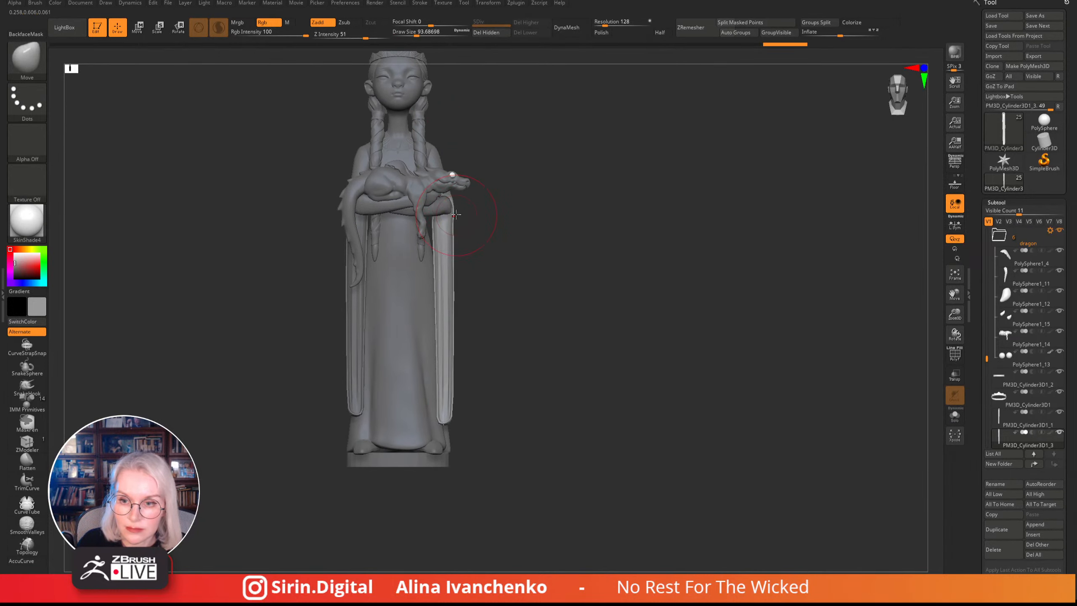
pyautogui.moveTo(499, 308)
pyautogui.keyDown('ctrl'); pyautogui.keyDown('shift'); pyautogui.mouseDown()
pyautogui.moveTo(498, 199)
pyautogui.moveTo(448, 183)
pyautogui.moveTo(455, 443)
pyautogui.mouseUp(); pyautogui.keyUp('shift'); pyautogui.keyUp('ctrl')
pyautogui.hotkey('ctrl', 'z')
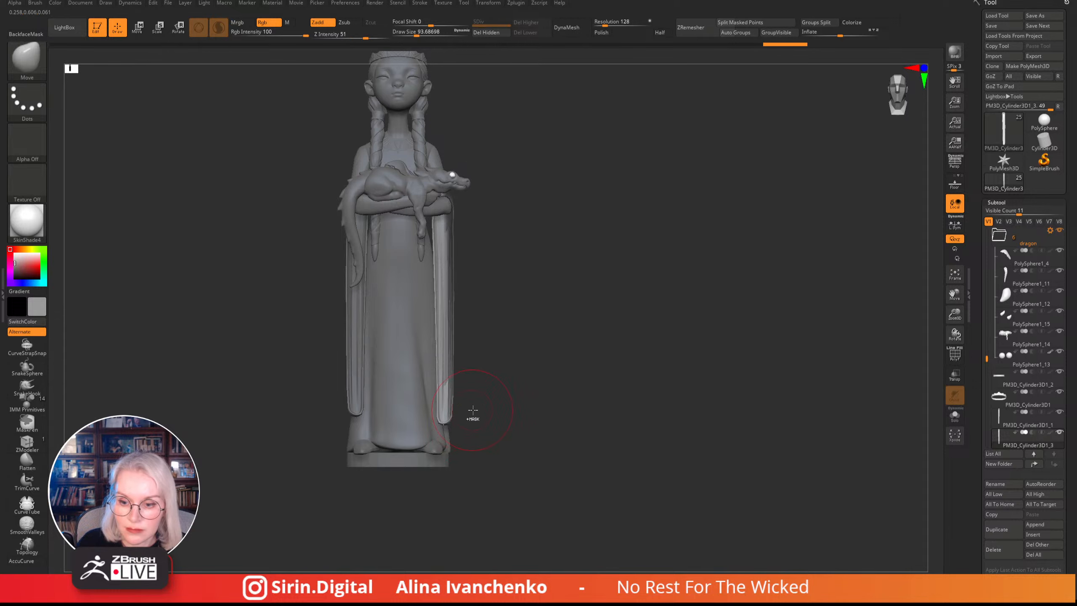
pyautogui.moveTo(482, 348)
pyautogui.keyDown('ctrl'); pyautogui.mouseDown()
pyautogui.moveTo(448, 214)
pyautogui.moveTo(443, 426)
pyautogui.mouseUp(); pyautogui.keyUp('ctrl')
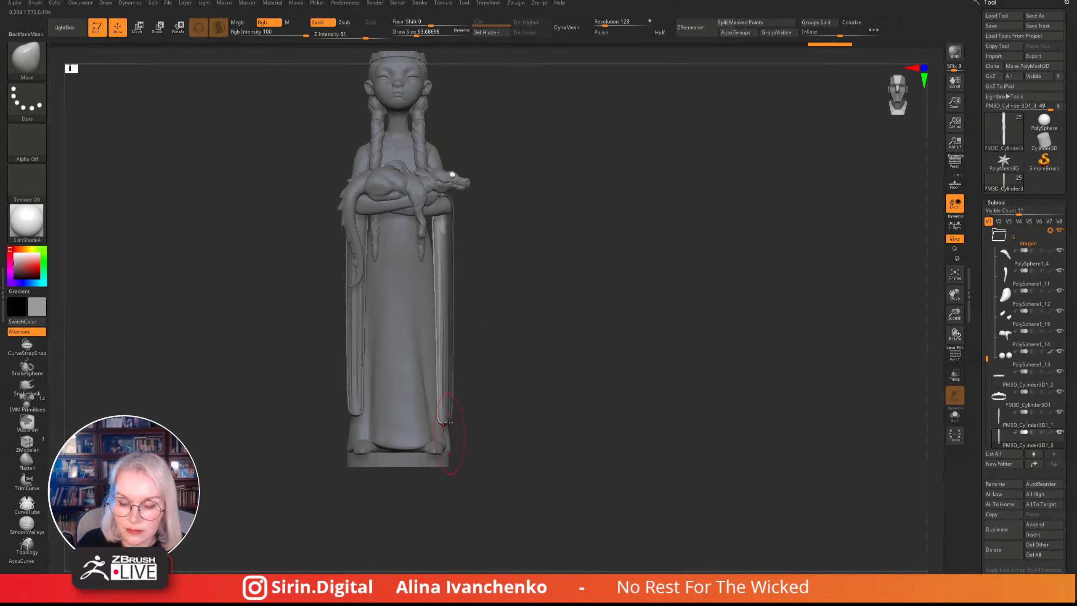
pyautogui.keyDown('ctrl'); pyautogui.click(481, 357); pyautogui.keyUp('ctrl')
# - Lay a transpose line along the mirrored sleeve from the elbow to its lower end and nudge the sleeve with it
pyautogui.click(137, 29)
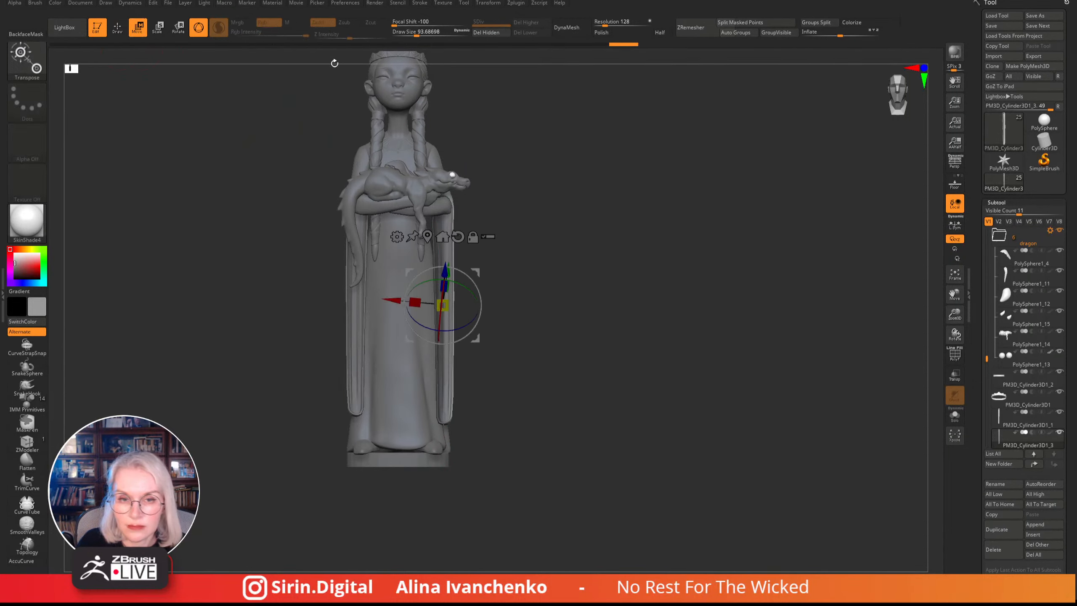
pyautogui.click(195, 28)
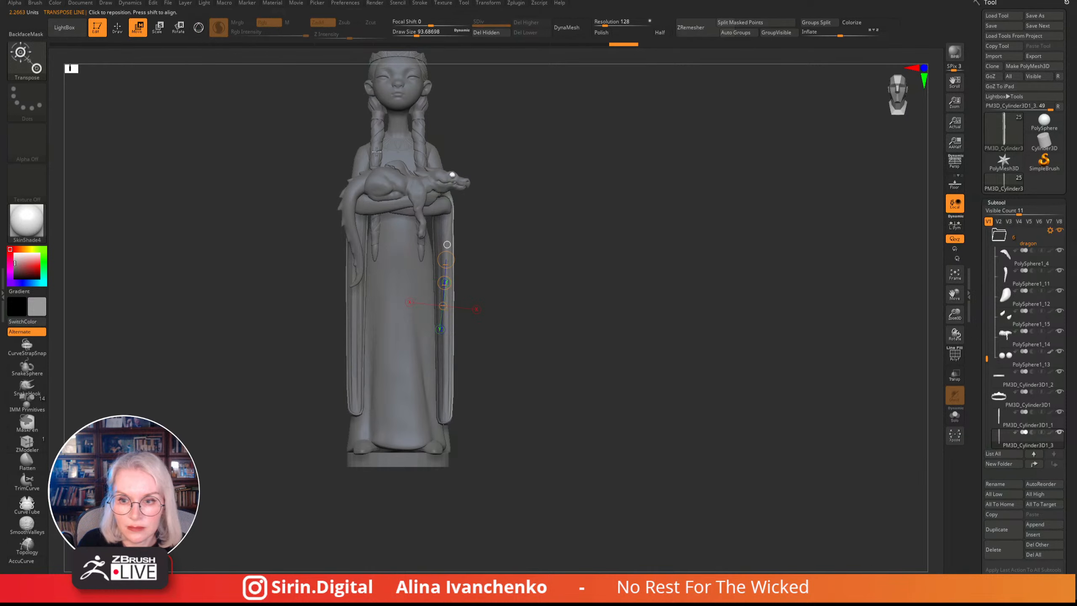
pyautogui.moveTo(450, 195)
pyautogui.mouseDown()
pyautogui.moveTo(450, 428)
pyautogui.moveTo(447, 403)
pyautogui.mouseUp()
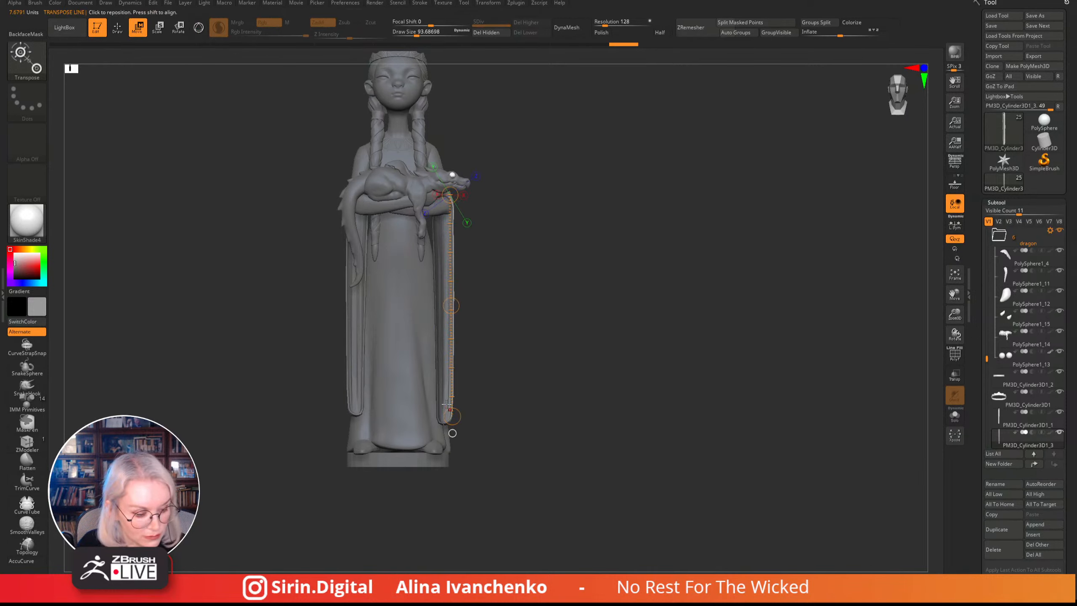
pyautogui.moveTo(450, 304); pyautogui.dragTo(451, 305)
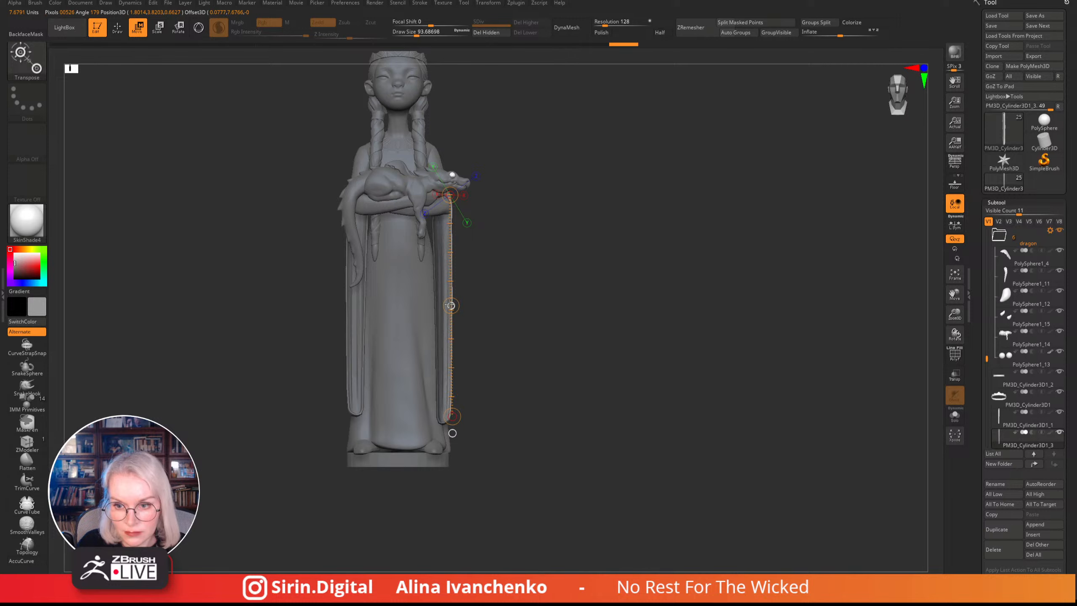
pyautogui.click(118, 27)
# - Reduce the draw size to 46.17211 and smooth the mirrored sleeve's lower end in profile
pyautogui.moveTo(619, 226); pyautogui.dragTo(526, 226)
pyautogui.moveTo(598, 168)
pyautogui.mouseDown()
pyautogui.moveTo(580, 214)
pyautogui.moveTo(462, 192)
pyautogui.moveTo(529, 187)
pyautogui.moveTo(564, 272)
pyautogui.moveTo(526, 255)
pyautogui.moveTo(411, 359)
pyautogui.mouseUp()
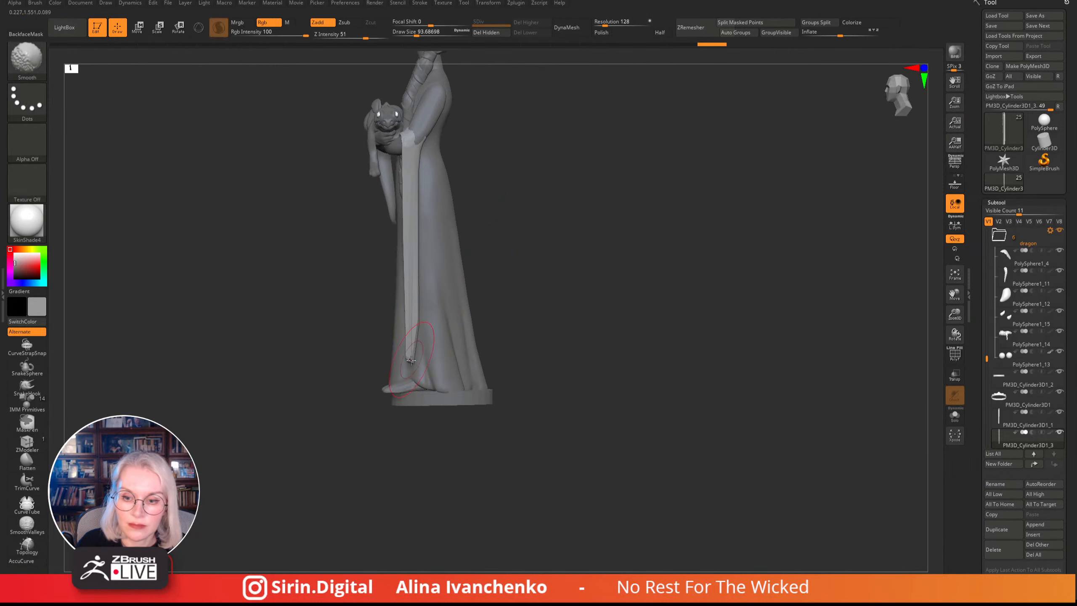
pyautogui.click(410, 33)
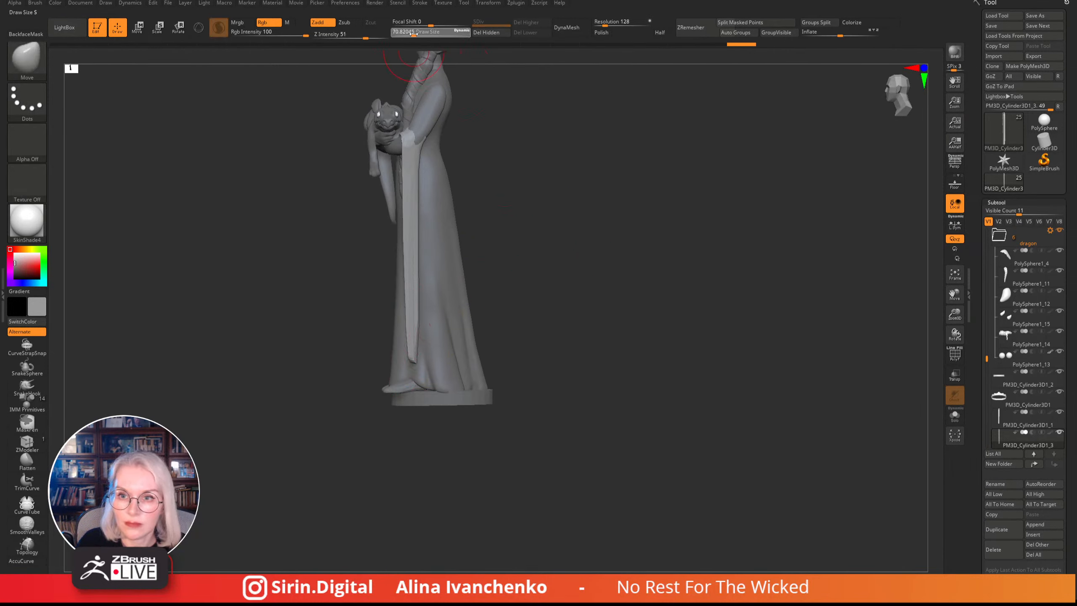
pyautogui.press('shift')
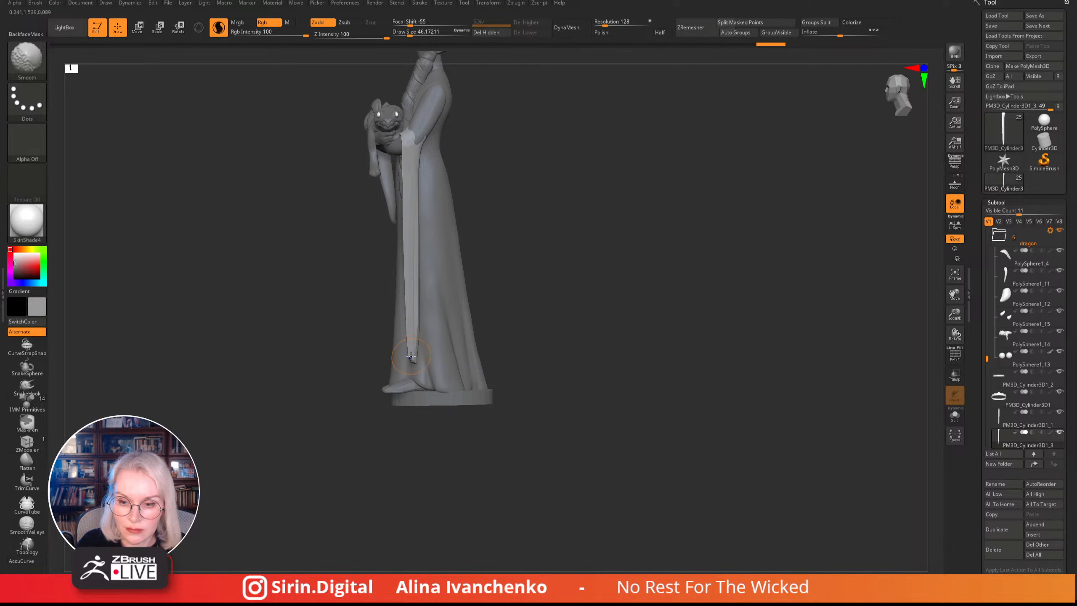
# - Select the original sleeve to compare both sleeves in profile, and set the draw size to 86.82372
pyautogui.moveTo(527, 269)
pyautogui.mouseDown()
pyautogui.moveTo(437, 342)
pyautogui.moveTo(509, 301)
pyautogui.moveTo(507, 378)
pyautogui.moveTo(524, 356)
pyautogui.moveTo(550, 354)
pyautogui.mouseUp()
pyautogui.keyDown('alt'); pyautogui.click(465, 338); pyautogui.keyUp('alt')
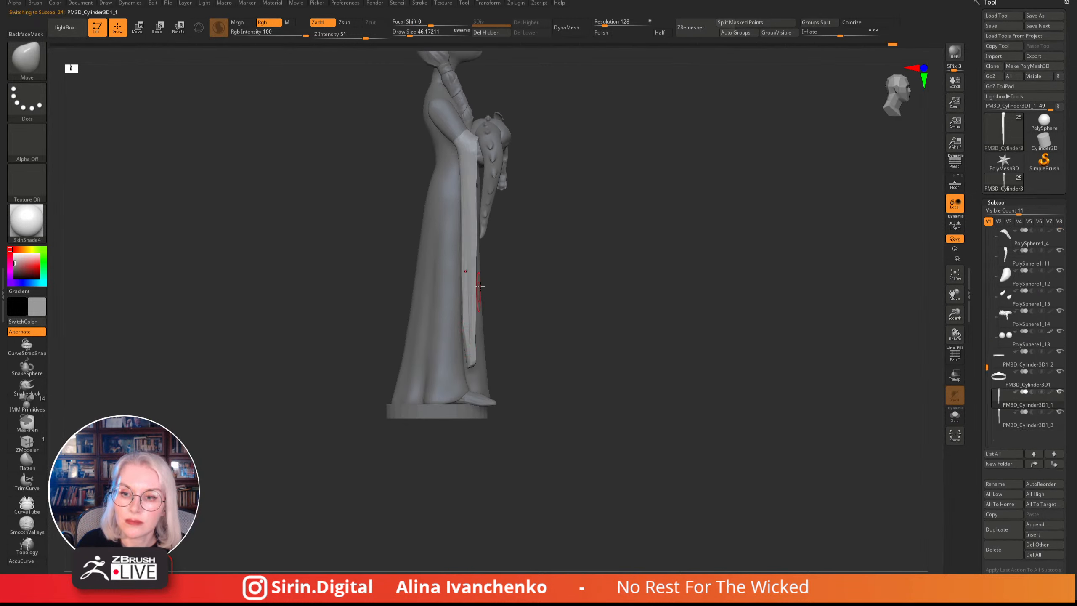
pyautogui.moveTo(413, 34); pyautogui.dragTo(416, 33)
pyautogui.keyDown('alt'); pyautogui.moveTo(558, 270); pyautogui.dragTo(547, 268); pyautogui.keyUp('alt')
pyautogui.moveTo(546, 231)
pyautogui.mouseDown()
pyautogui.moveTo(584, 255)
pyautogui.moveTo(570, 260)
pyautogui.moveTo(604, 221)
pyautogui.moveTo(489, 292)
pyautogui.mouseUp()
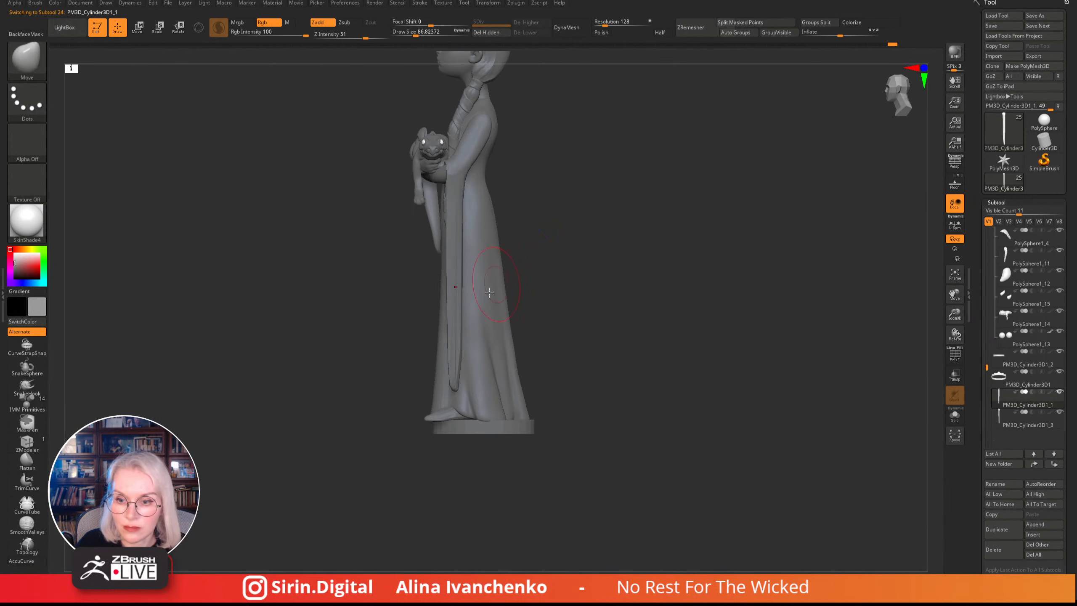
# - Reselect the mirrored sleeve, mask it to adjust its lower rear edge in profile, and clear the mask
pyautogui.keyDown('alt'); pyautogui.click(464, 314); pyautogui.keyUp('alt')
pyautogui.moveTo(487, 343)
pyautogui.keyDown('ctrl'); pyautogui.mouseDown()
pyautogui.moveTo(488, 185)
pyautogui.moveTo(455, 292)
pyautogui.mouseUp(); pyautogui.keyUp('ctrl')
pyautogui.keyDown('ctrl'); pyautogui.moveTo(458, 362); pyautogui.dragTo(459, 365); pyautogui.keyUp('ctrl')
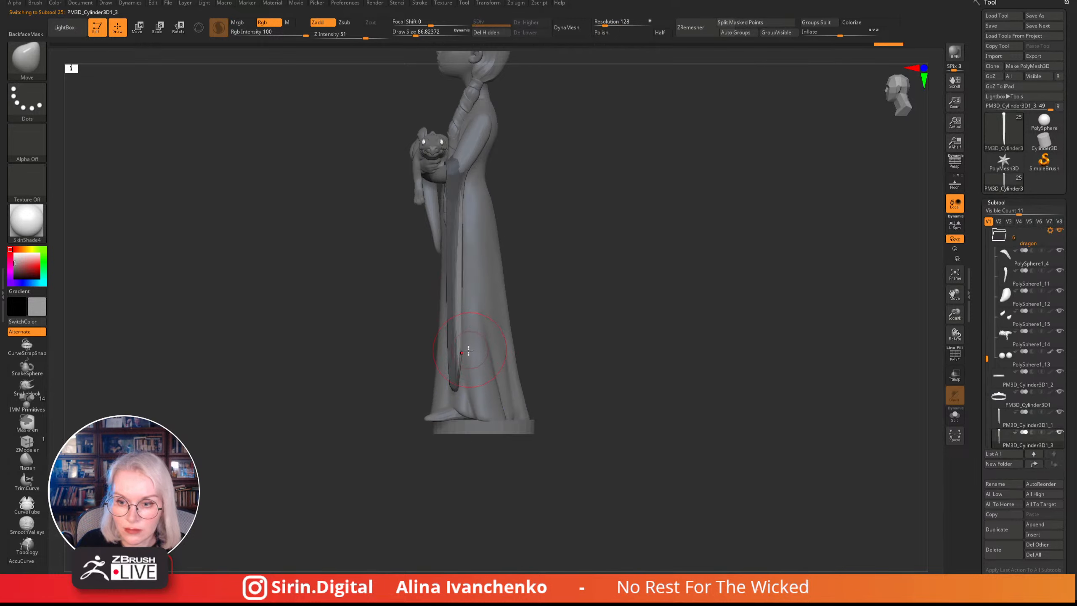
pyautogui.keyDown('ctrl'); pyautogui.moveTo(561, 256); pyautogui.dragTo(545, 322); pyautogui.keyUp('ctrl')
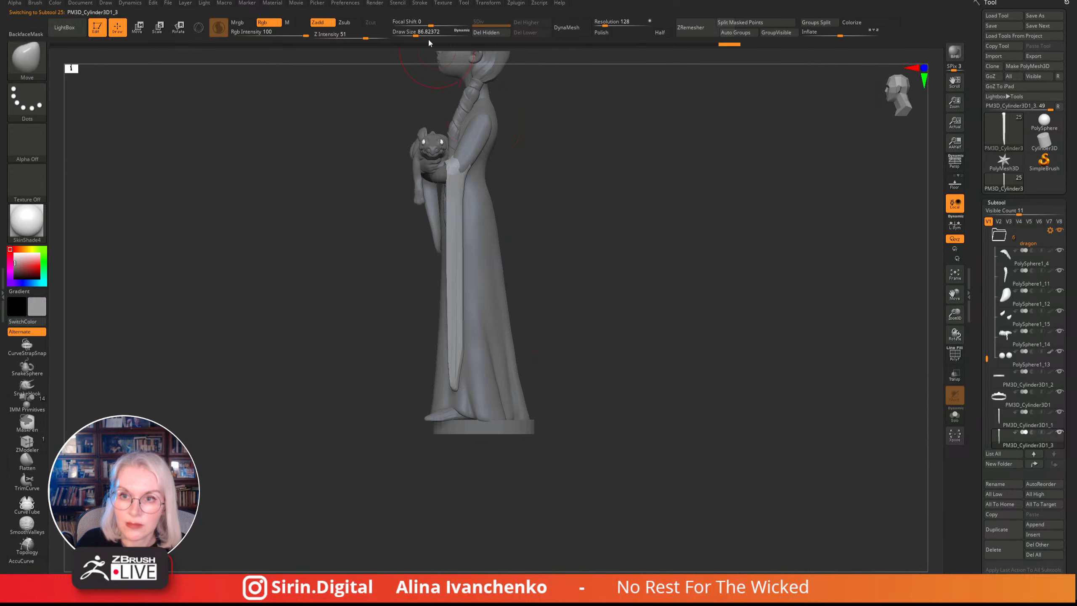
# - Set the draw size to 48.64685 and smooth the front of the mirrored sleeve's hanging part
pyautogui.moveTo(416, 33); pyautogui.dragTo(411, 33)
pyautogui.moveTo(593, 228)
pyautogui.keyDown('alt'); pyautogui.mouseDown()
pyautogui.moveTo(602, 219)
pyautogui.moveTo(549, 256)
pyautogui.moveTo(599, 250)
pyautogui.mouseUp(); pyautogui.keyUp('alt')
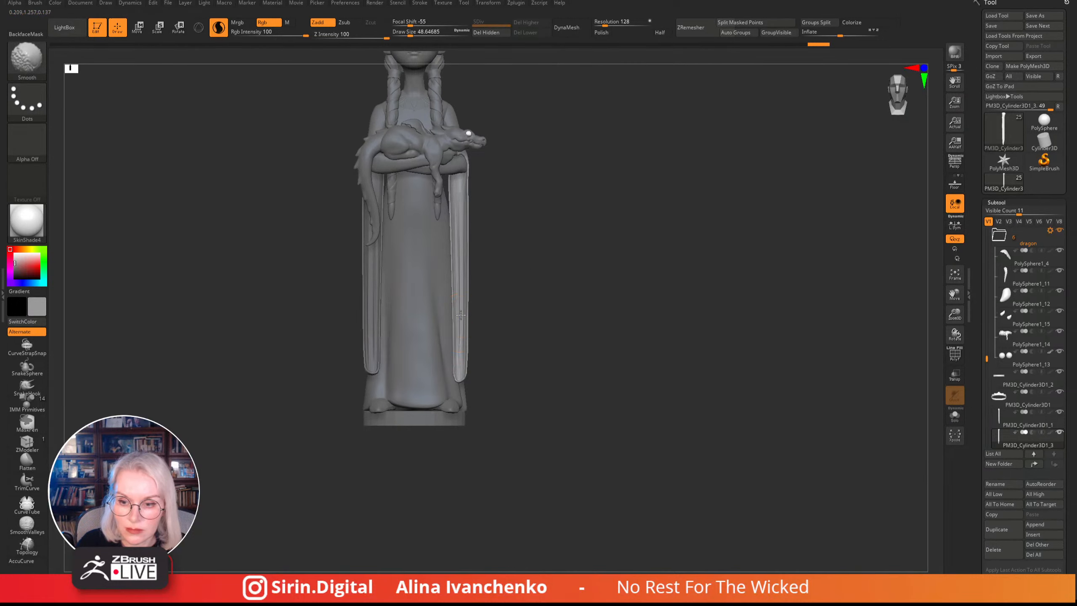
pyautogui.press('ctrl')
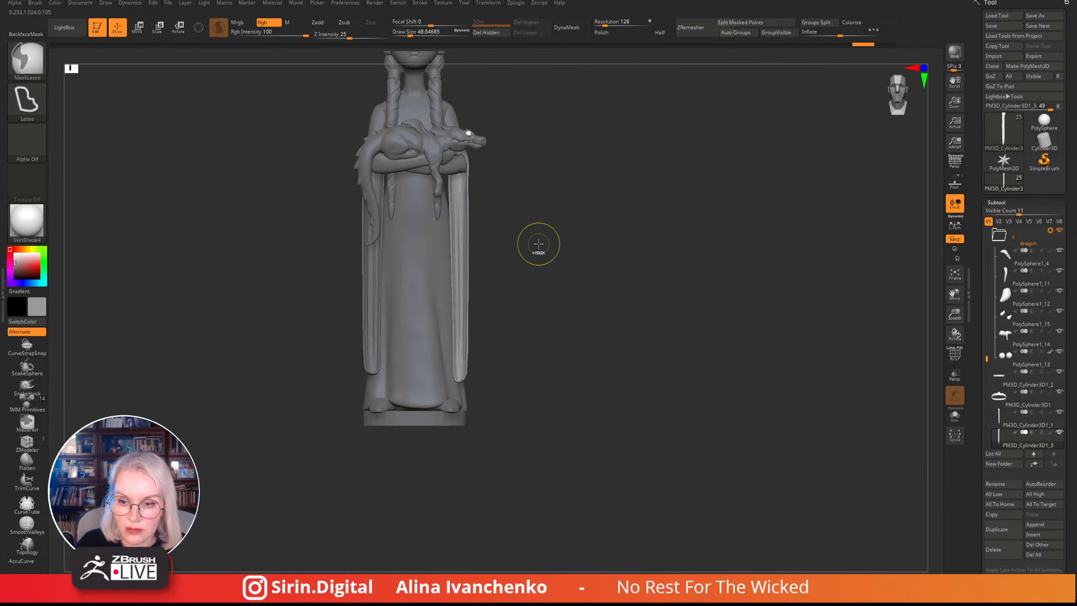
pyautogui.moveTo(539, 241); pyautogui.dragTo(483, 259)
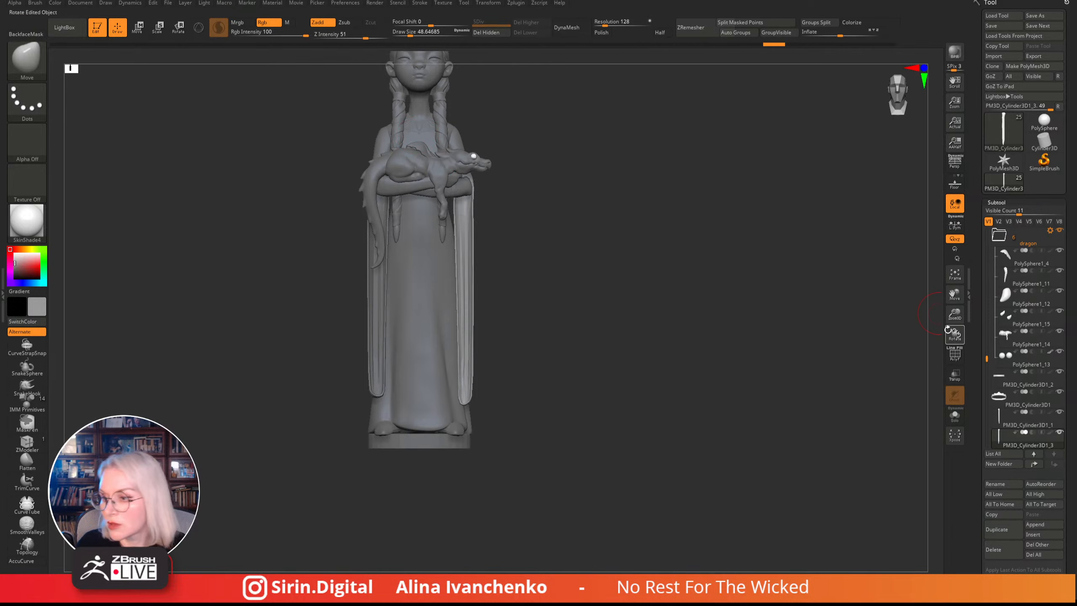
# - Turn on the polyframe display and check the mirrored sleeve's topology up close from the front
pyautogui.moveTo(952, 316); pyautogui.dragTo(921, 342)
pyautogui.click(955, 354)
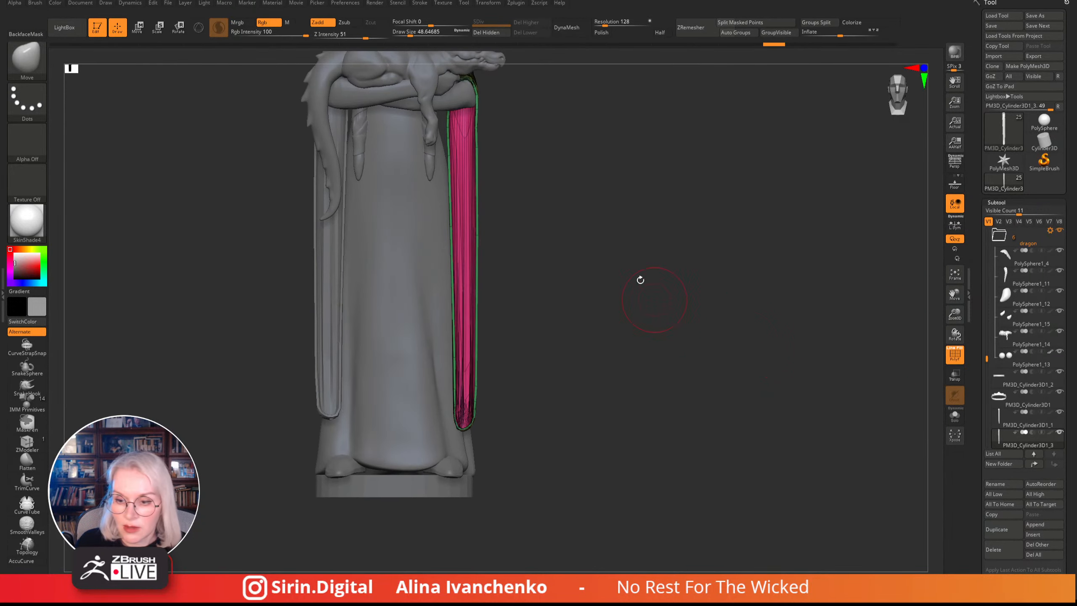
pyautogui.moveTo(640, 279)
pyautogui.mouseDown()
pyautogui.moveTo(584, 272)
pyautogui.moveTo(668, 240)
pyautogui.moveTo(644, 265)
pyautogui.moveTo(636, 258)
pyautogui.mouseUp()
pyautogui.moveTo(231, 181)
pyautogui.keyDown('alt'); pyautogui.mouseDown()
pyautogui.moveTo(261, 240)
pyautogui.moveTo(228, 173)
pyautogui.moveTo(236, 218)
pyautogui.moveTo(548, 186)
pyautogui.mouseUp(); pyautogui.keyUp('alt')
pyautogui.press('ctrl')
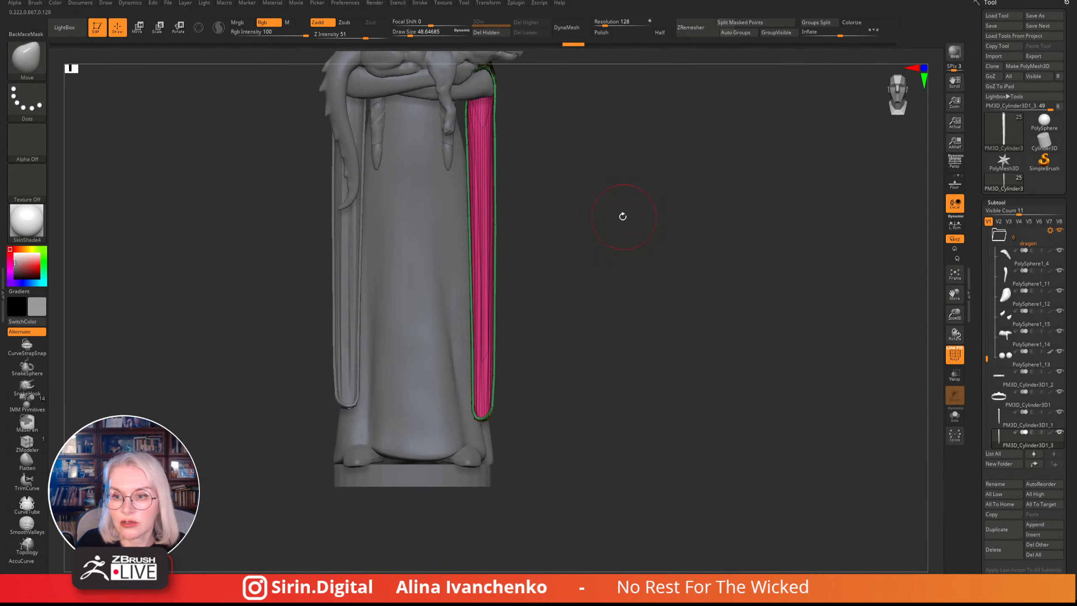
# - Try to push in the lower rear edge of the mirrored sleeve in profile, and undo the stroke
pyautogui.moveTo(623, 217)
pyautogui.mouseDown()
pyautogui.moveTo(563, 243)
pyautogui.moveTo(678, 255)
pyautogui.moveTo(622, 231)
pyautogui.mouseUp()
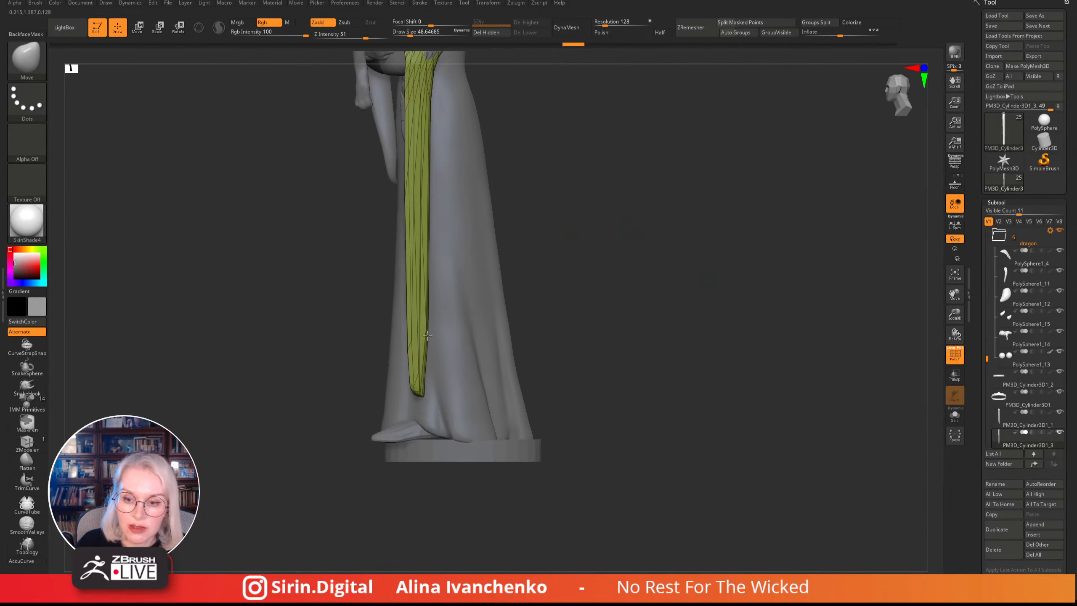
pyautogui.moveTo(427, 335); pyautogui.dragTo(424, 335)
pyautogui.hotkey('ctrl', 'z')
# - Mask the mirrored sleeve with a lasso in profile, redoing the first mask around its lower end
pyautogui.keyDown('alt'); pyautogui.moveTo(602, 218); pyautogui.dragTo(597, 317); pyautogui.keyUp('alt')
pyautogui.moveTo(538, 255)
pyautogui.mouseDown()
pyautogui.moveTo(467, 92)
pyautogui.moveTo(399, 135)
pyautogui.mouseUp()
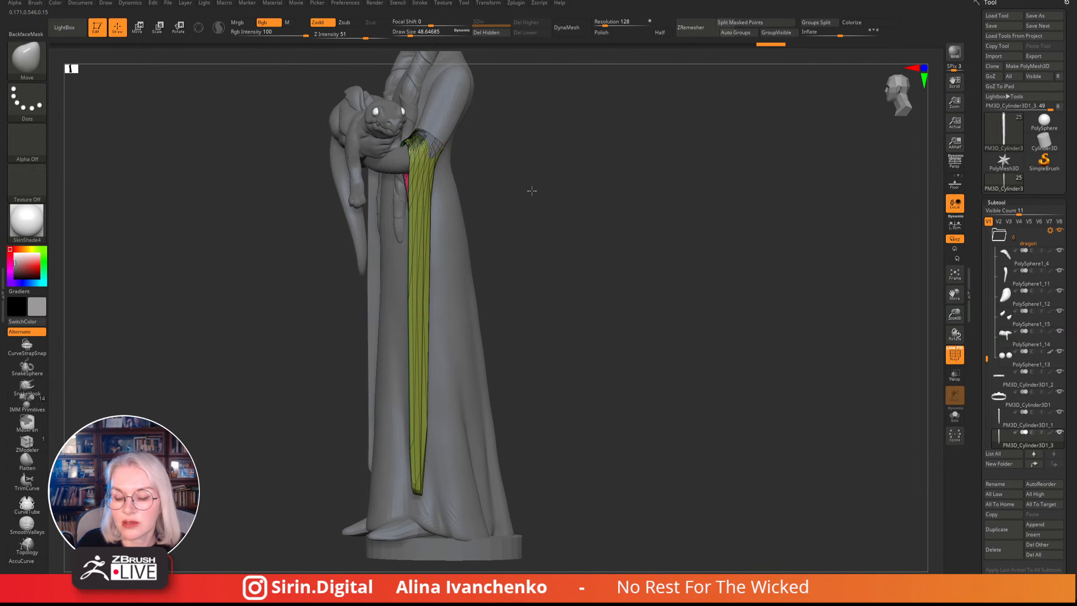
pyautogui.moveTo(532, 190); pyautogui.dragTo(514, 193)
pyautogui.keyDown('alt'); pyautogui.moveTo(512, 295); pyautogui.dragTo(508, 193); pyautogui.keyUp('alt')
pyautogui.moveTo(462, 342)
pyautogui.keyDown('ctrl'); pyautogui.mouseDown()
pyautogui.moveTo(421, 204)
pyautogui.moveTo(422, 360)
pyautogui.mouseUp(); pyautogui.keyUp('ctrl')
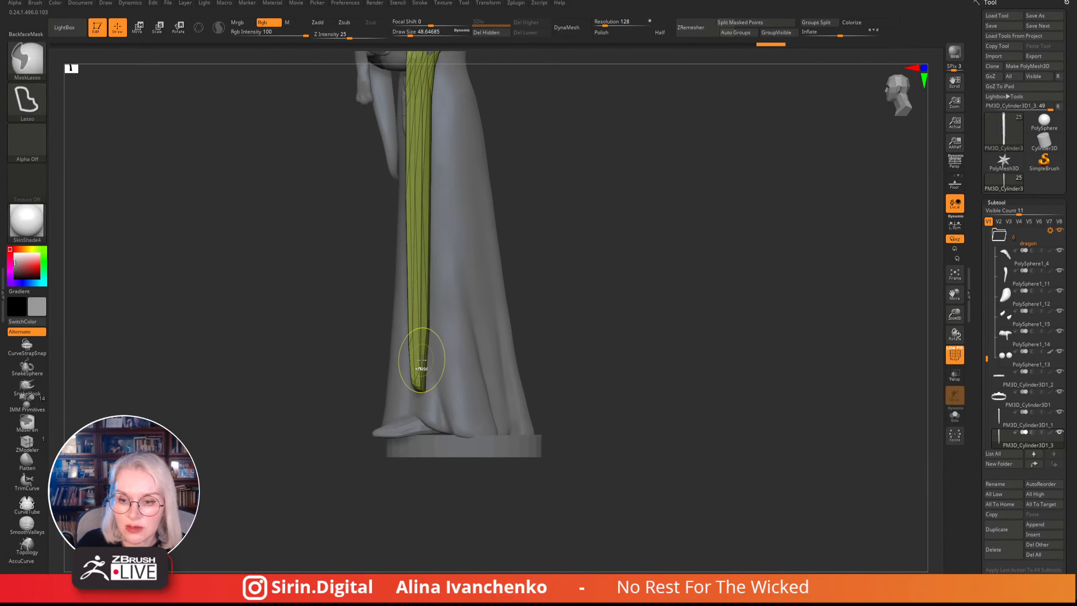
pyautogui.keyDown('ctrl'); pyautogui.click(580, 229); pyautogui.keyUp('ctrl')
pyautogui.moveTo(488, 273)
pyautogui.keyDown('ctrl'); pyautogui.mouseDown()
pyautogui.moveTo(427, 281)
pyautogui.moveTo(433, 339)
pyautogui.mouseUp(); pyautogui.keyUp('ctrl')
# - Set the draw size to 62.0104, pull the masked sleeve's lower rear edge outward with the Move brush, and clear the mask
pyautogui.moveTo(606, 246); pyautogui.dragTo(609, 249)
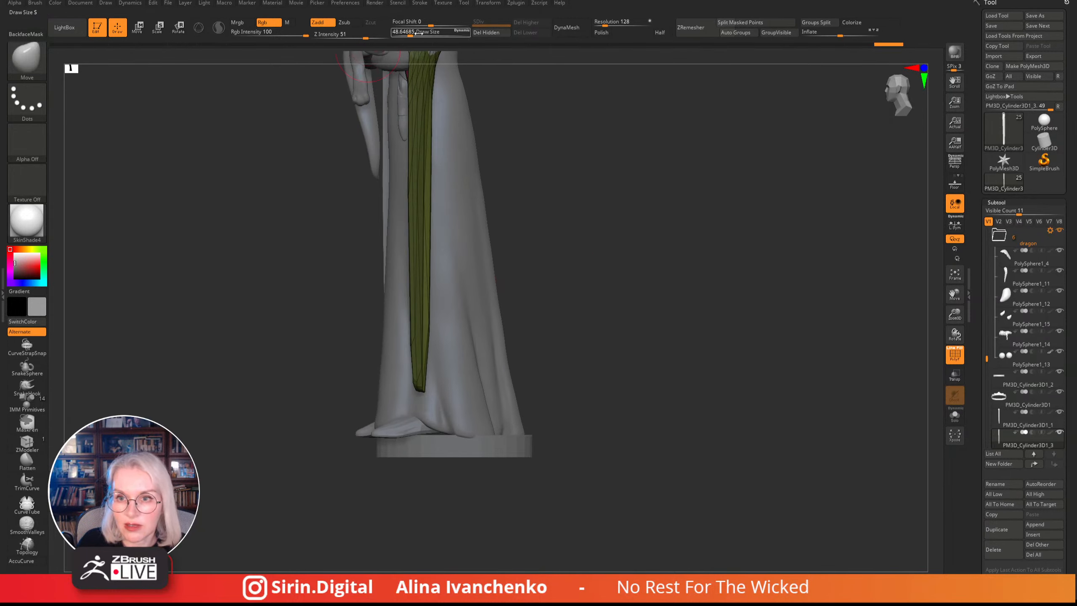
pyautogui.moveTo(415, 32); pyautogui.dragTo(412, 32)
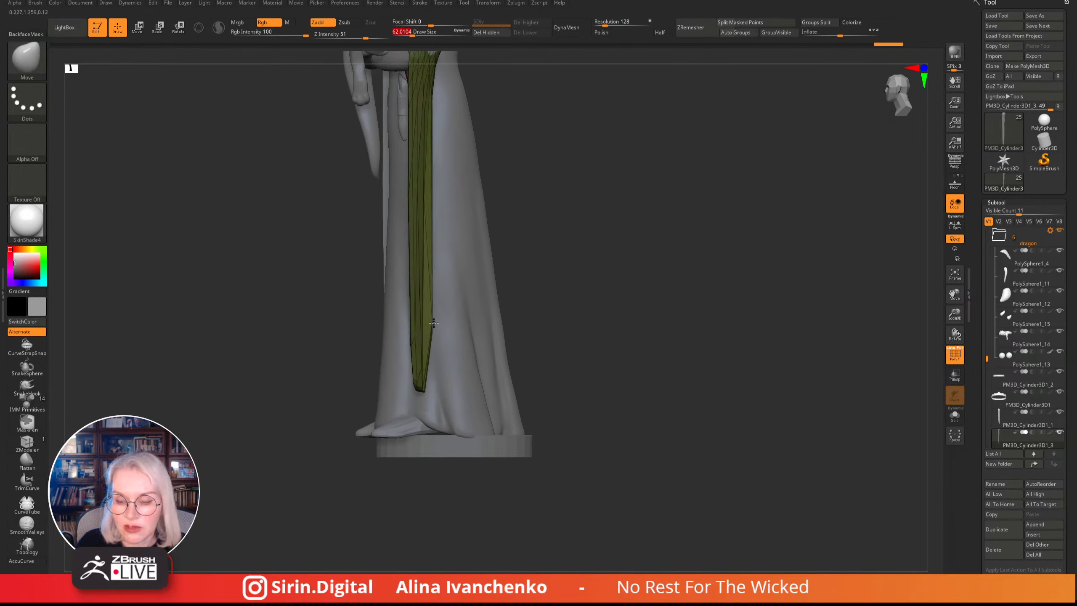
pyautogui.moveTo(549, 286); pyautogui.dragTo(561, 324)
pyautogui.moveTo(957, 316); pyautogui.dragTo(958, 275)
pyautogui.keyDown('alt'); pyautogui.moveTo(615, 227); pyautogui.dragTo(606, 246); pyautogui.keyUp('alt')
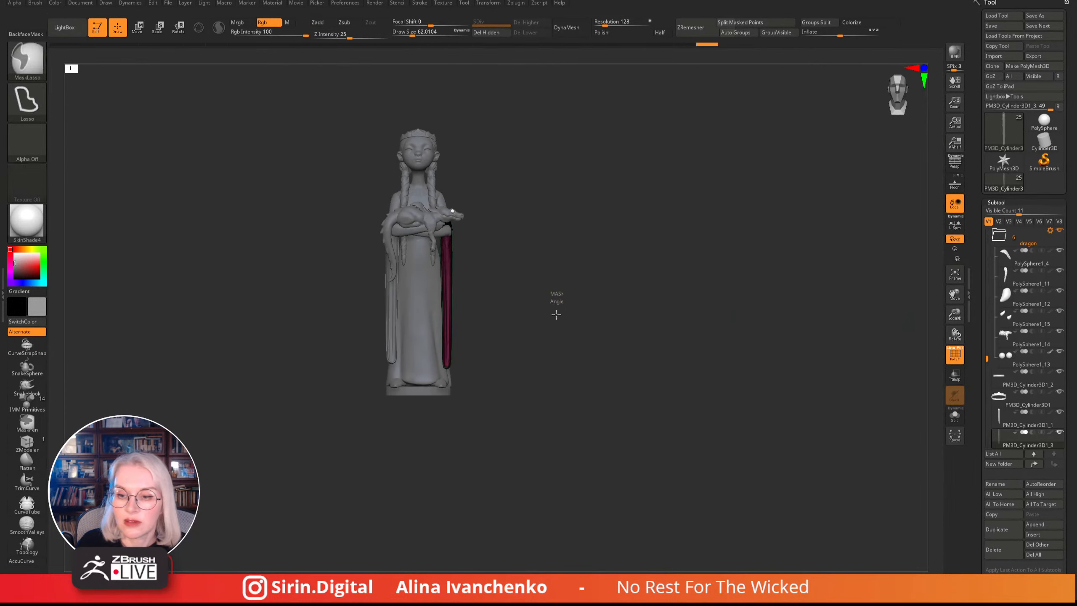
pyautogui.keyDown('ctrl'); pyautogui.click(556, 311); pyautogui.keyUp('ctrl')
pyautogui.moveTo(538, 372); pyautogui.dragTo(547, 415)
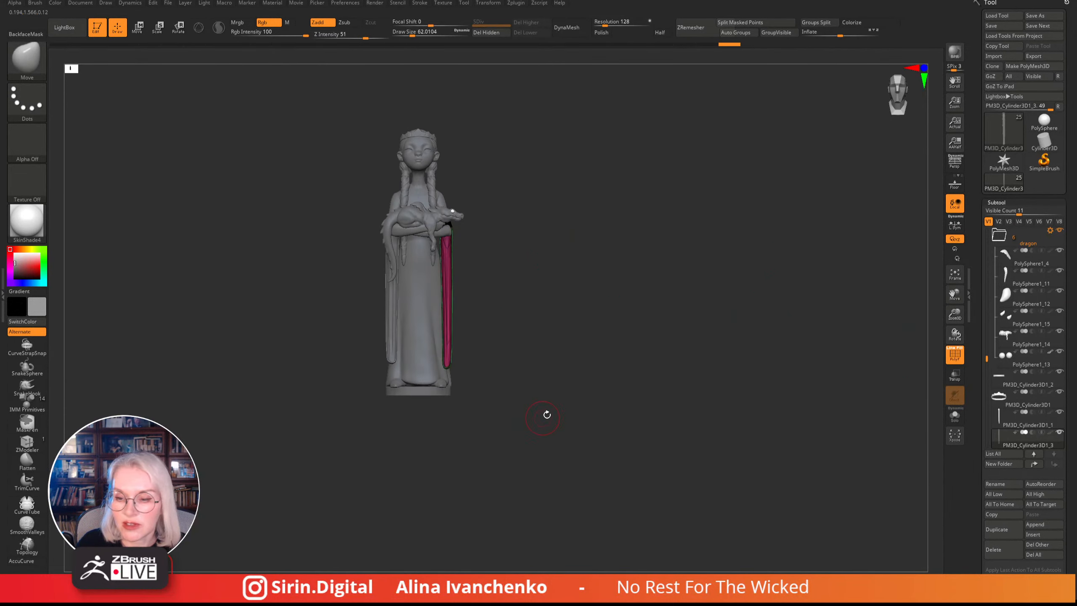
# - Hide the polyframe's wire lines while keeping the polygroup colours, and reduce the Move brush size for work on the mirrored sleeve
pyautogui.click(950, 354)
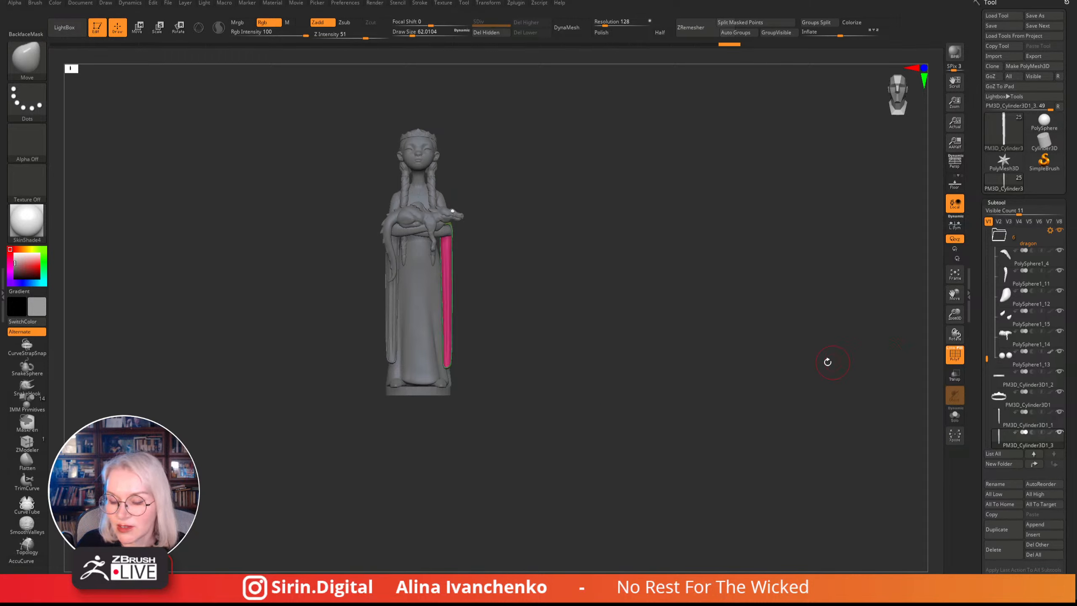
pyautogui.moveTo(828, 362)
pyautogui.keyDown('shift'); pyautogui.mouseDown()
pyautogui.moveTo(773, 368)
pyautogui.moveTo(819, 357)
pyautogui.moveTo(709, 350)
pyautogui.mouseUp(); pyautogui.keyUp('shift')
pyautogui.keyDown('alt'); pyautogui.moveTo(504, 264); pyautogui.dragTo(532, 310); pyautogui.keyUp('alt')
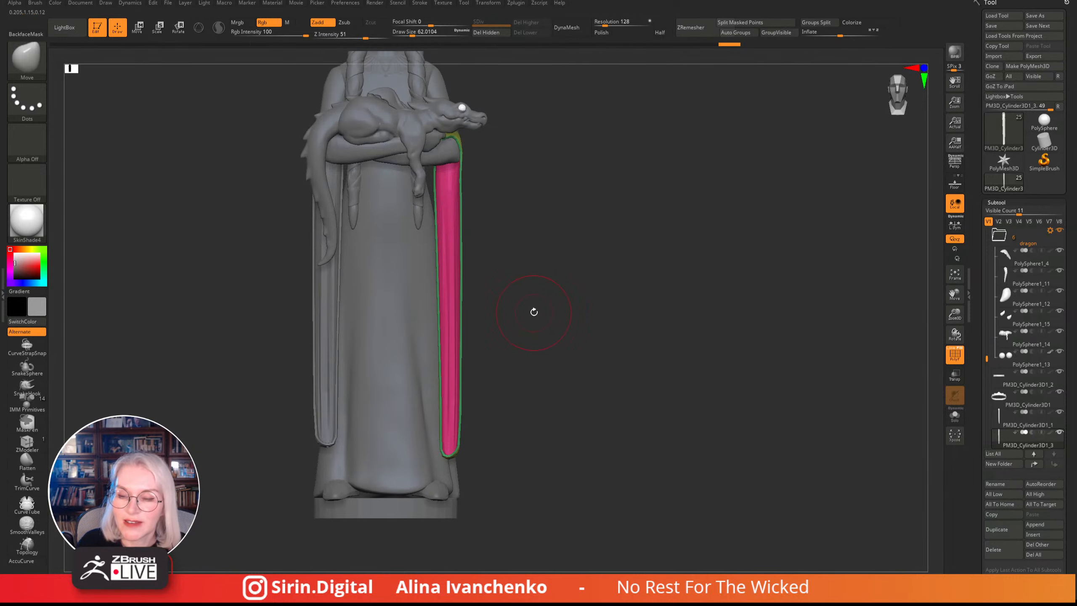
pyautogui.moveTo(413, 33); pyautogui.dragTo(410, 32)
pyautogui.keyDown('alt'); pyautogui.moveTo(530, 193); pyautogui.dragTo(537, 209); pyautogui.keyUp('alt')
# - Set the draw size to 23.30558 and reshape the top of the mirrored sleeve around the elbow with the Move brush
pyautogui.moveTo(409, 34); pyautogui.dragTo(405, 33)
pyautogui.keyDown('alt'); pyautogui.moveTo(494, 183); pyautogui.dragTo(484, 203); pyautogui.keyUp('alt')
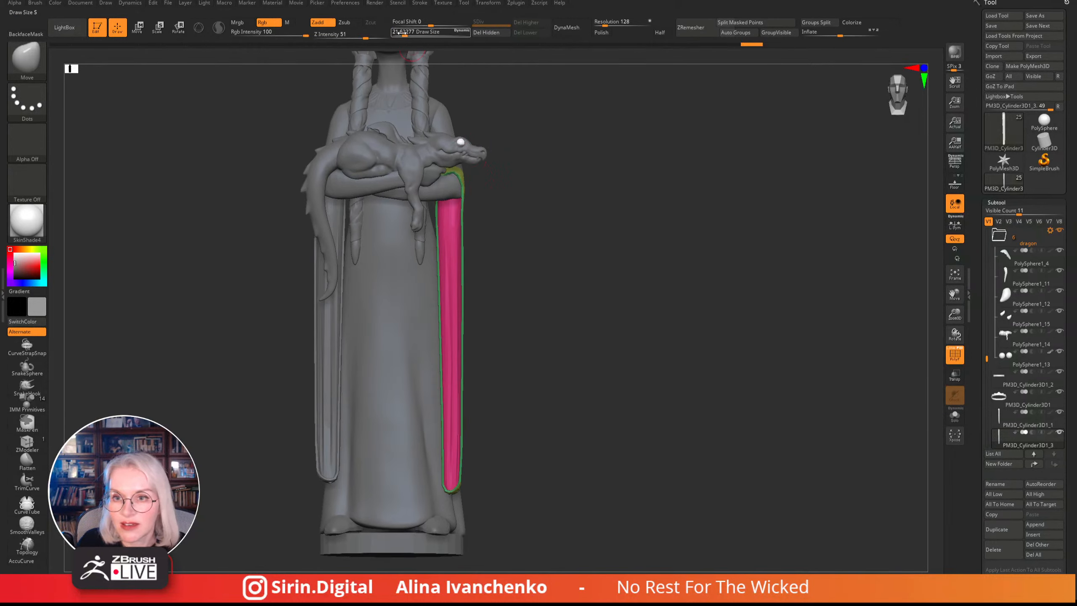
pyautogui.moveTo(402, 34); pyautogui.dragTo(405, 34)
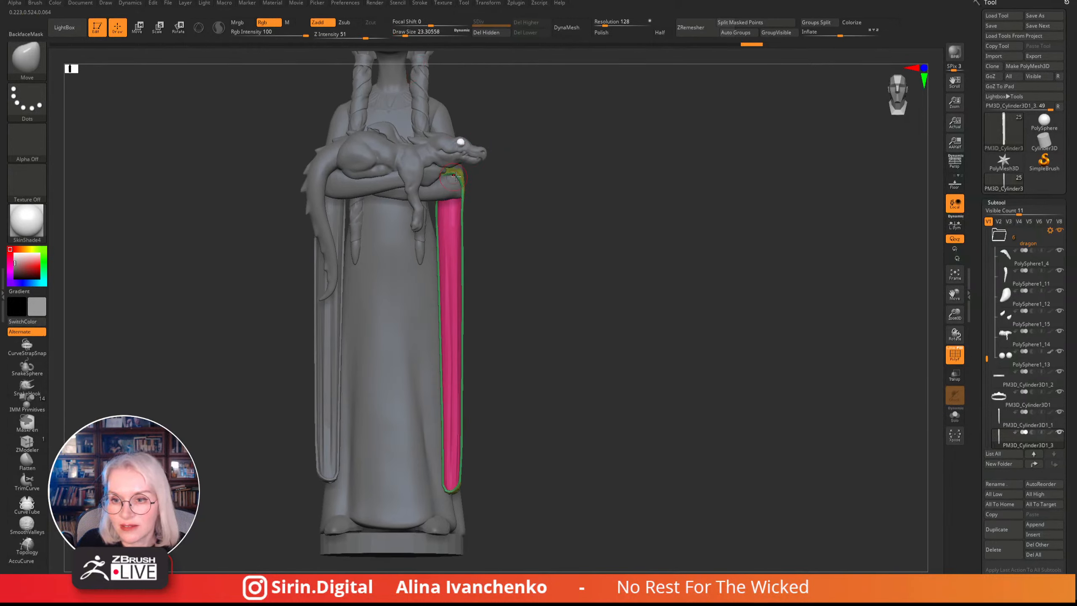
pyautogui.moveTo(554, 233); pyautogui.dragTo(495, 234)
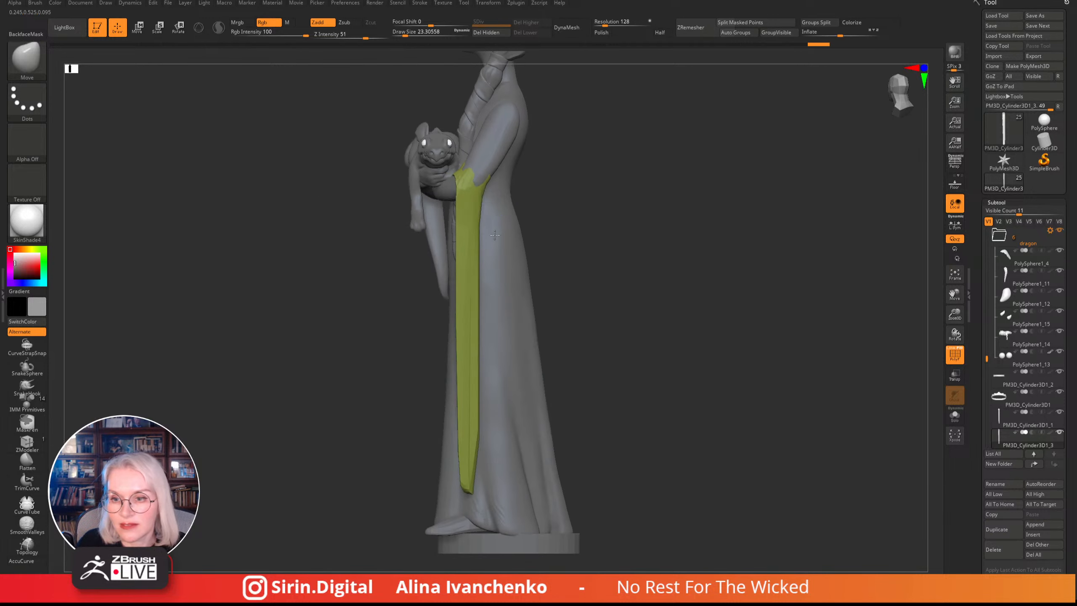
pyautogui.moveTo(559, 163); pyautogui.dragTo(506, 167)
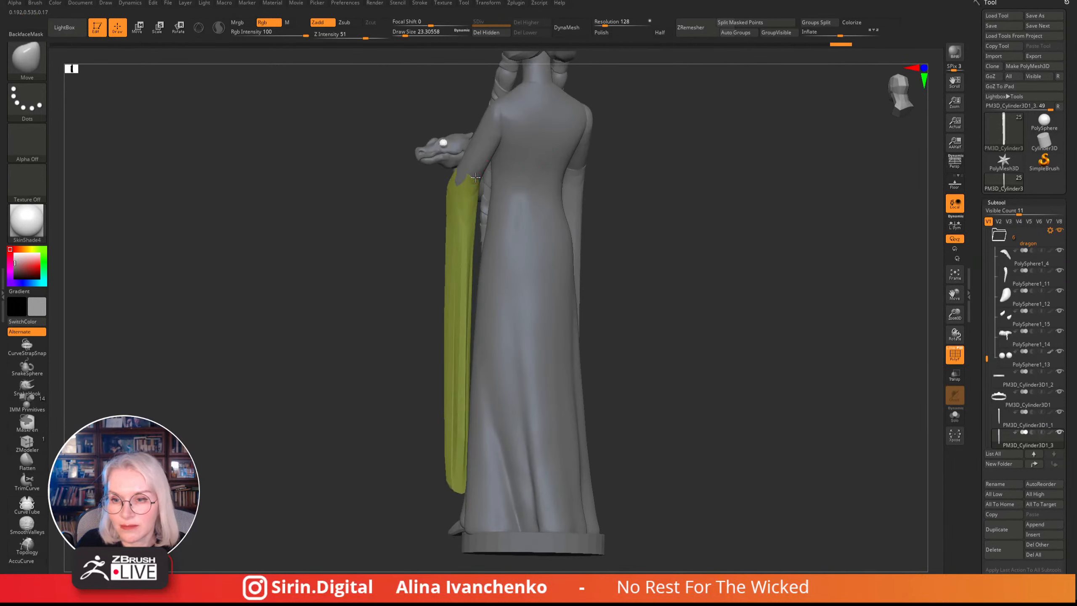
pyautogui.moveTo(374, 224); pyautogui.dragTo(373, 216)
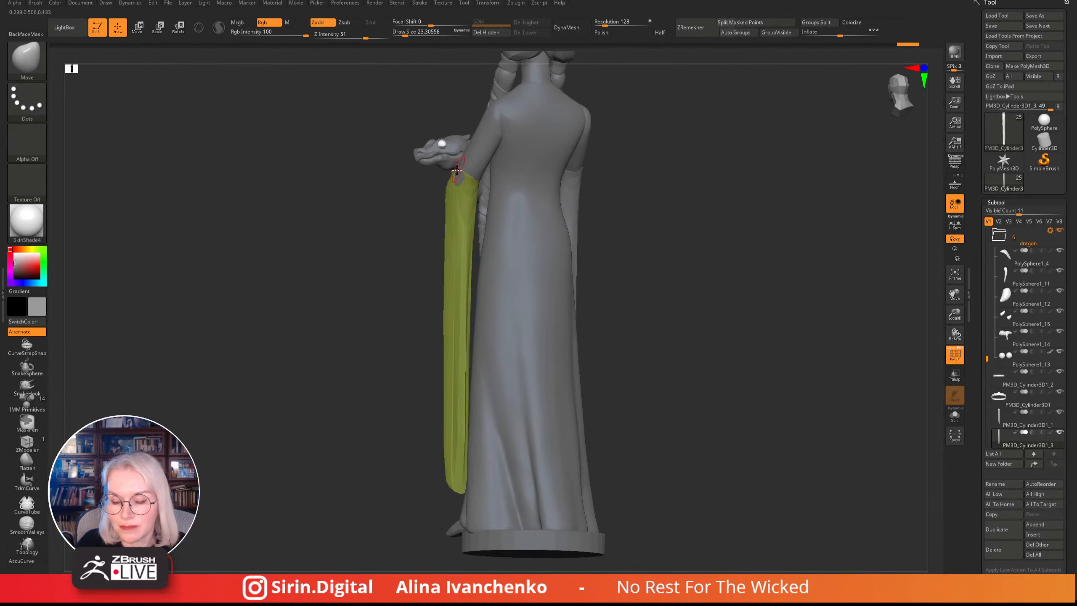
pyautogui.moveTo(448, 180); pyautogui.dragTo(551, 178, button='right')
# - Mask part of the mirrored sleeve with a lasso from the front and invert the mask
pyautogui.moveTo(526, 218)
pyautogui.keyDown('alt'); pyautogui.mouseDown()
pyautogui.moveTo(526, 161)
pyautogui.moveTo(509, 195)
pyautogui.moveTo(510, 166)
pyautogui.mouseUp(); pyautogui.keyUp('alt')
pyautogui.moveTo(408, 32); pyautogui.dragTo(414, 32)
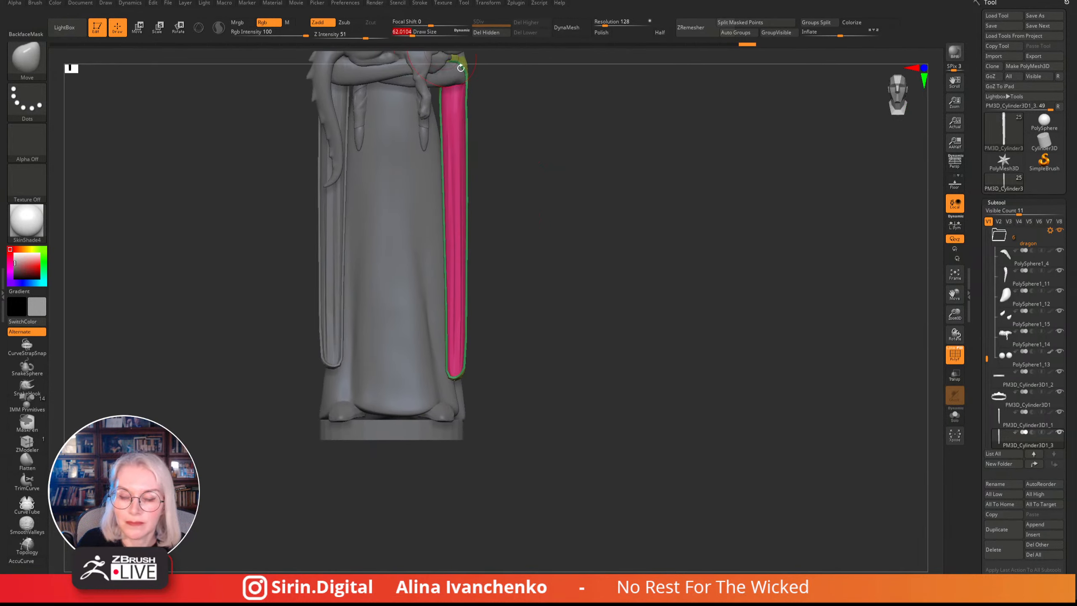
pyautogui.keyDown('alt'); pyautogui.moveTo(394, 150); pyautogui.dragTo(403, 197, button='right'); pyautogui.keyUp('alt')
pyautogui.moveTo(403, 197)
pyautogui.keyDown('ctrl'); pyautogui.mouseDown()
pyautogui.moveTo(439, 124)
pyautogui.moveTo(466, 220)
pyautogui.moveTo(465, 474)
pyautogui.mouseUp(); pyautogui.keyUp('ctrl')
pyautogui.keyDown('ctrl'); pyautogui.click(519, 318); pyautogui.keyUp('ctrl')
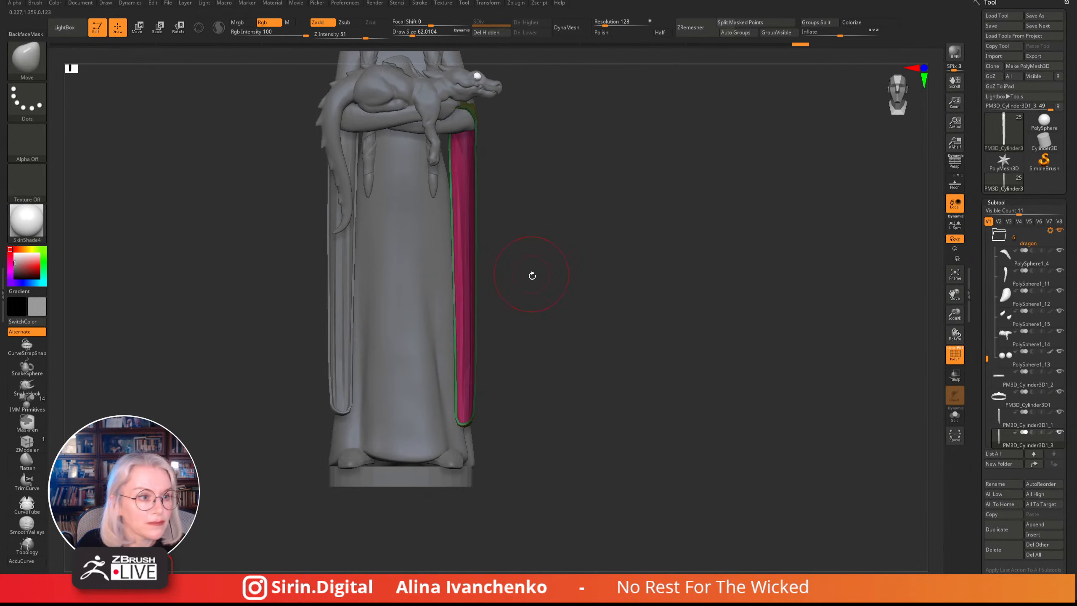
# - Set the draw size to 93.68698, adjust the lower end of the mirrored sleeve with the Move brush, and clear the mask
pyautogui.keyDown('alt'); pyautogui.moveTo(510, 193); pyautogui.dragTo(512, 202, button='right'); pyautogui.keyUp('alt')
pyautogui.moveTo(416, 35); pyautogui.dragTo(419, 35)
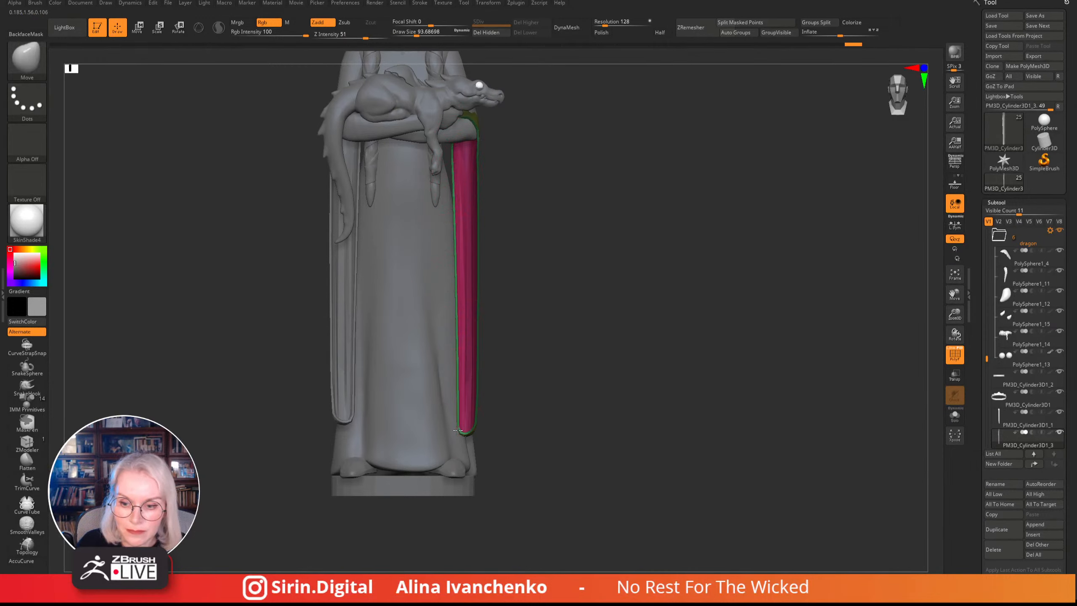
pyautogui.moveTo(590, 322); pyautogui.dragTo(551, 314)
pyautogui.keyDown('ctrl'); pyautogui.moveTo(581, 325); pyautogui.dragTo(575, 470); pyautogui.keyUp('ctrl')
# - Turn off the polyframe display and check how both sleeves hang along the dress from the side, rear and front
pyautogui.keyDown('shift'); pyautogui.moveTo(721, 363); pyautogui.dragTo(637, 365); pyautogui.keyUp('shift')
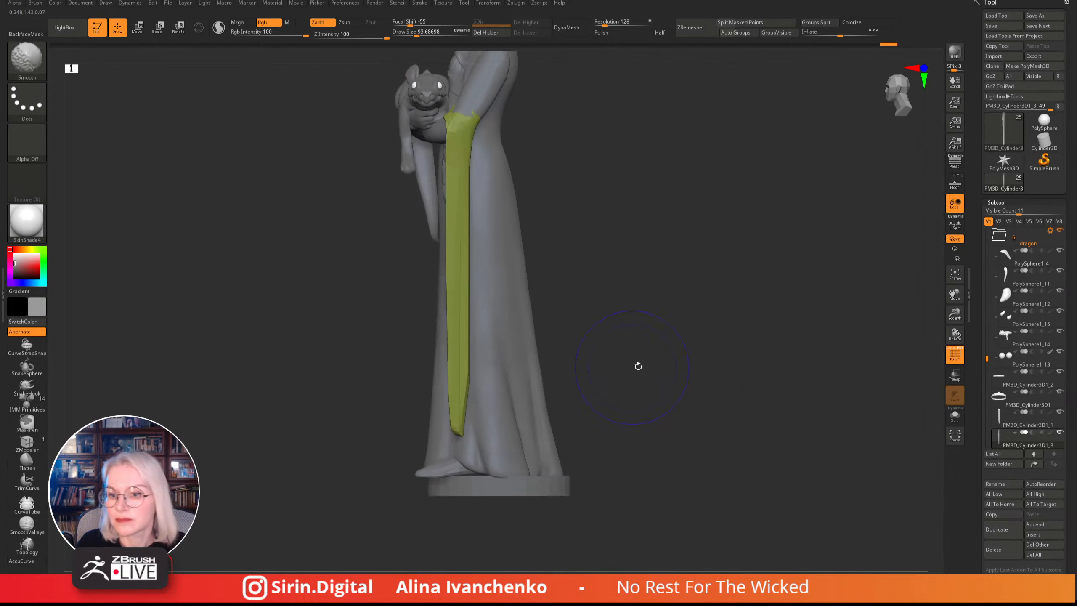
pyautogui.moveTo(956, 307); pyautogui.dragTo(956, 339)
pyautogui.click(955, 354)
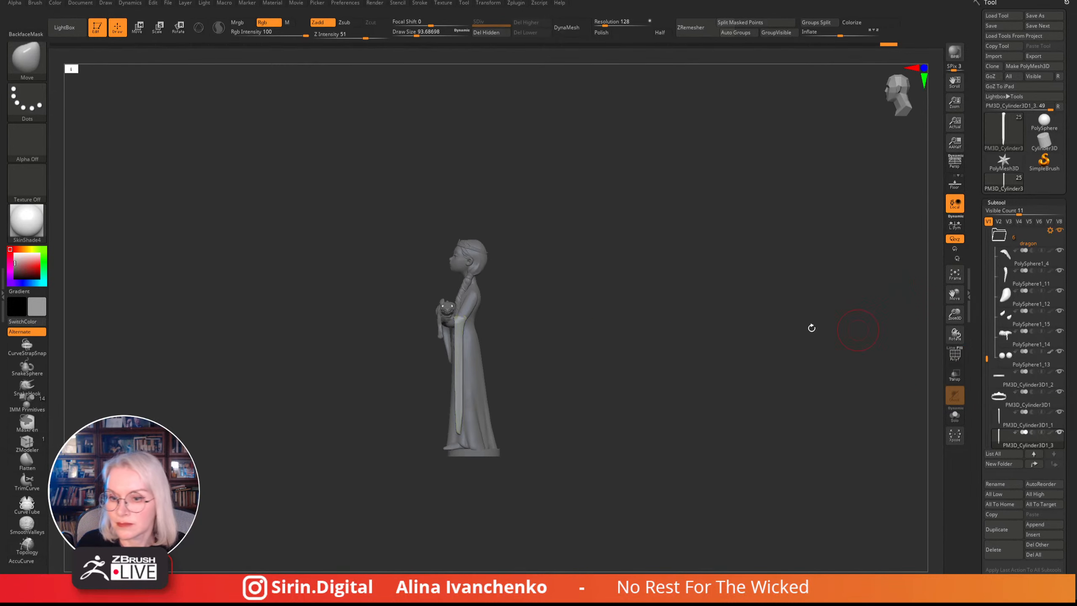
pyautogui.keyDown('shift'); pyautogui.moveTo(810, 326); pyautogui.dragTo(634, 327); pyautogui.keyUp('shift')
pyautogui.moveTo(555, 324)
pyautogui.keyDown('alt'); pyautogui.mouseDown()
pyautogui.moveTo(532, 240)
pyautogui.moveTo(502, 284)
pyautogui.moveTo(513, 332)
pyautogui.moveTo(534, 351)
pyautogui.moveTo(549, 349)
pyautogui.moveTo(507, 311)
pyautogui.moveTo(550, 303)
pyautogui.moveTo(550, 280)
pyautogui.moveTo(545, 293)
pyautogui.moveTo(524, 293)
pyautogui.moveTo(524, 233)
pyautogui.mouseUp(); pyautogui.keyUp('alt')
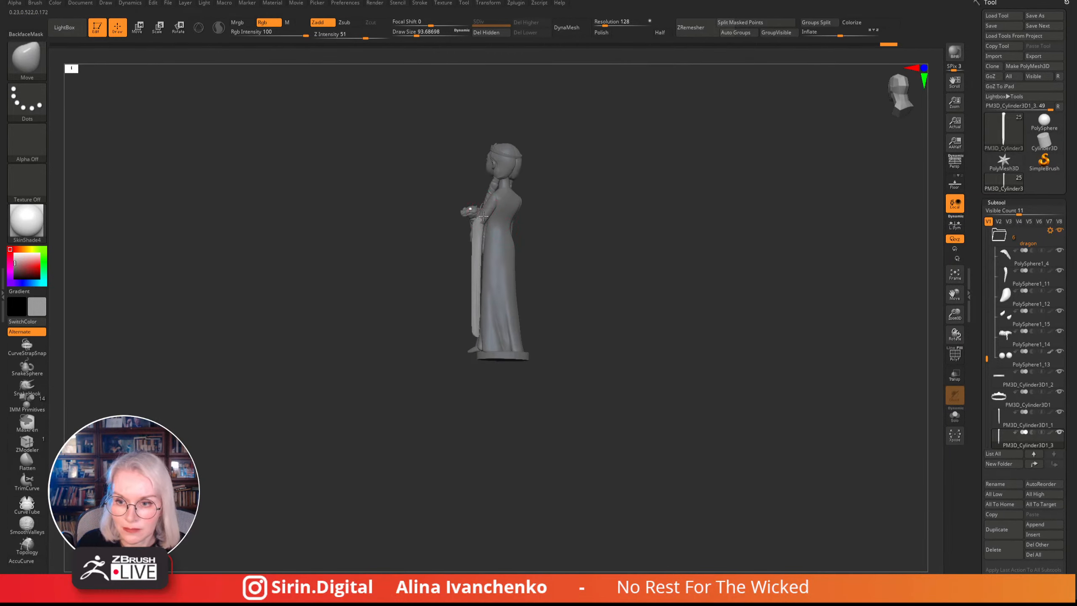
pyautogui.moveTo(565, 208)
pyautogui.mouseDown()
pyautogui.moveTo(483, 215)
pyautogui.moveTo(517, 264)
pyautogui.moveTo(542, 248)
pyautogui.moveTo(555, 284)
pyautogui.moveTo(575, 286)
pyautogui.moveTo(555, 298)
pyautogui.mouseUp()
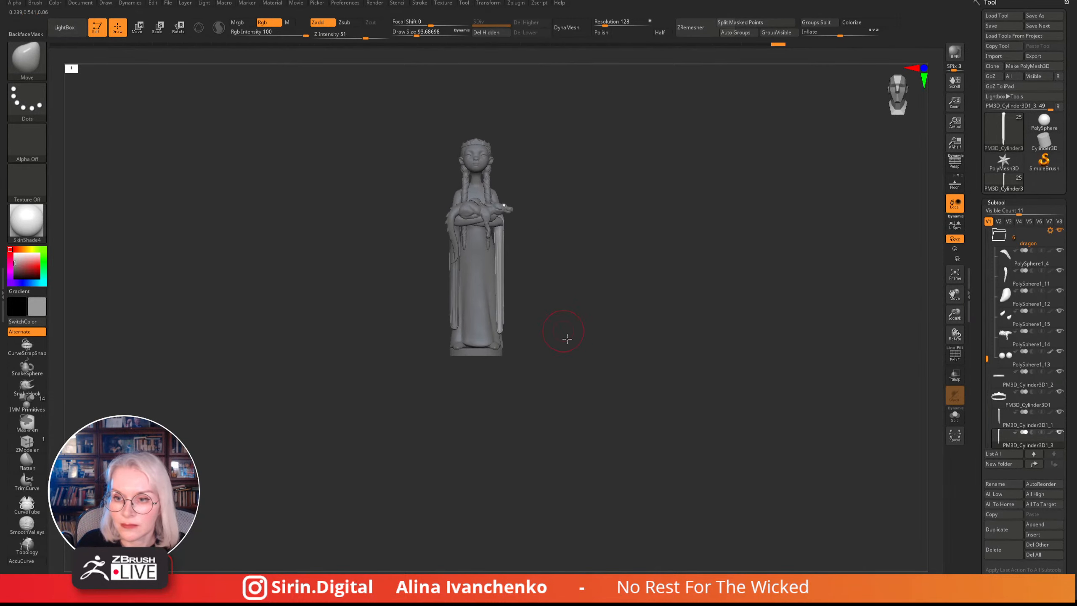
pyautogui.moveTo(567, 338); pyautogui.dragTo(597, 384)
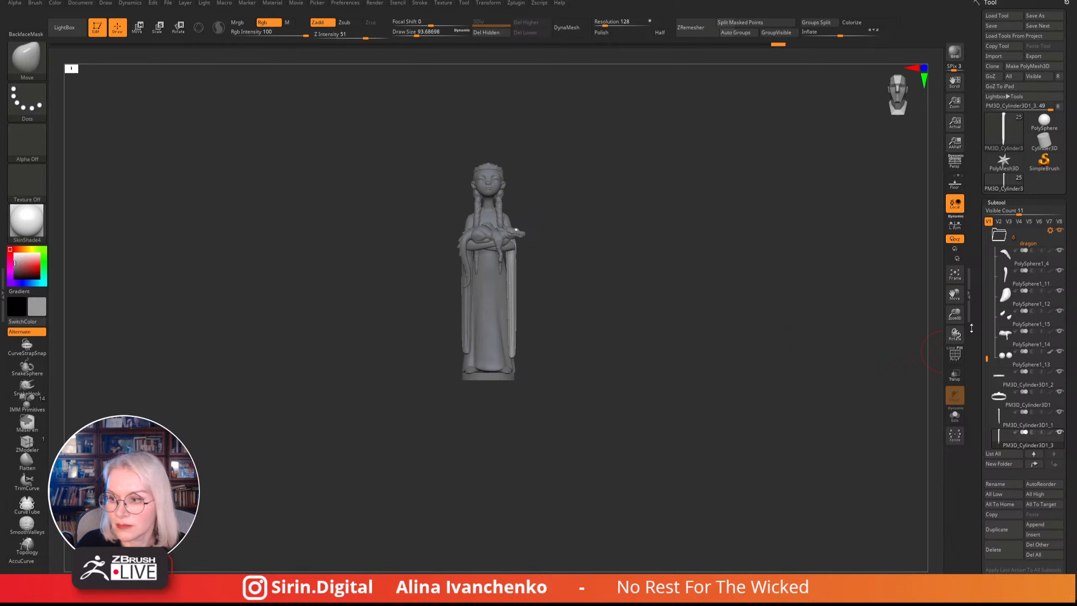
pyautogui.moveTo(955, 314); pyautogui.dragTo(954, 336)
pyautogui.keyDown('alt'); pyautogui.moveTo(641, 313); pyautogui.dragTo(602, 197); pyautogui.keyUp('alt')
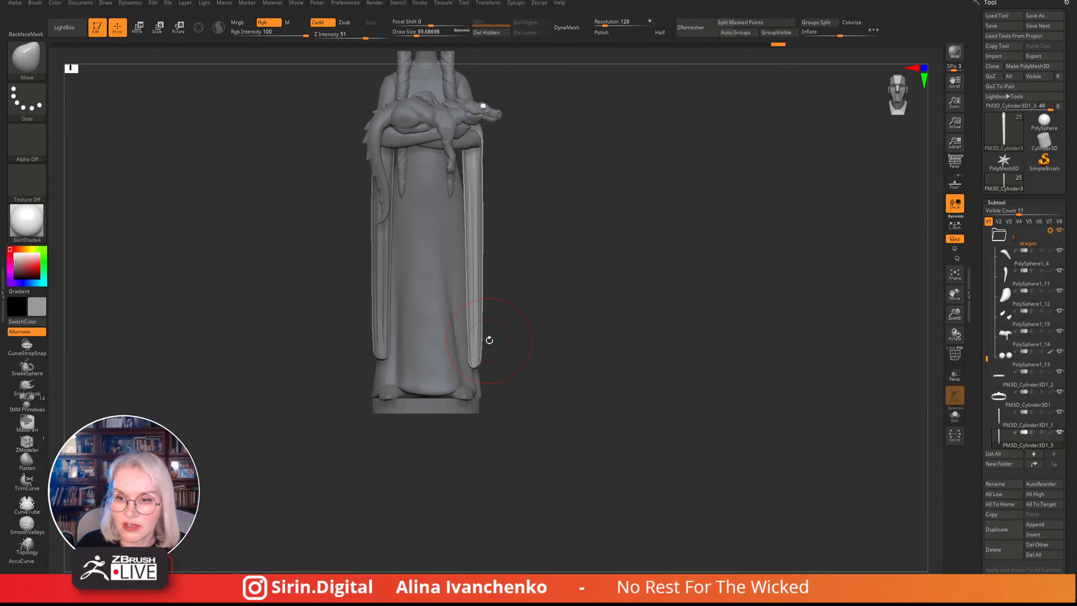
pyautogui.moveTo(489, 340)
pyautogui.mouseDown()
pyautogui.moveTo(565, 289)
pyautogui.moveTo(580, 313)
pyautogui.moveTo(580, 276)
pyautogui.moveTo(600, 253)
pyautogui.moveTo(589, 257)
pyautogui.mouseUp()
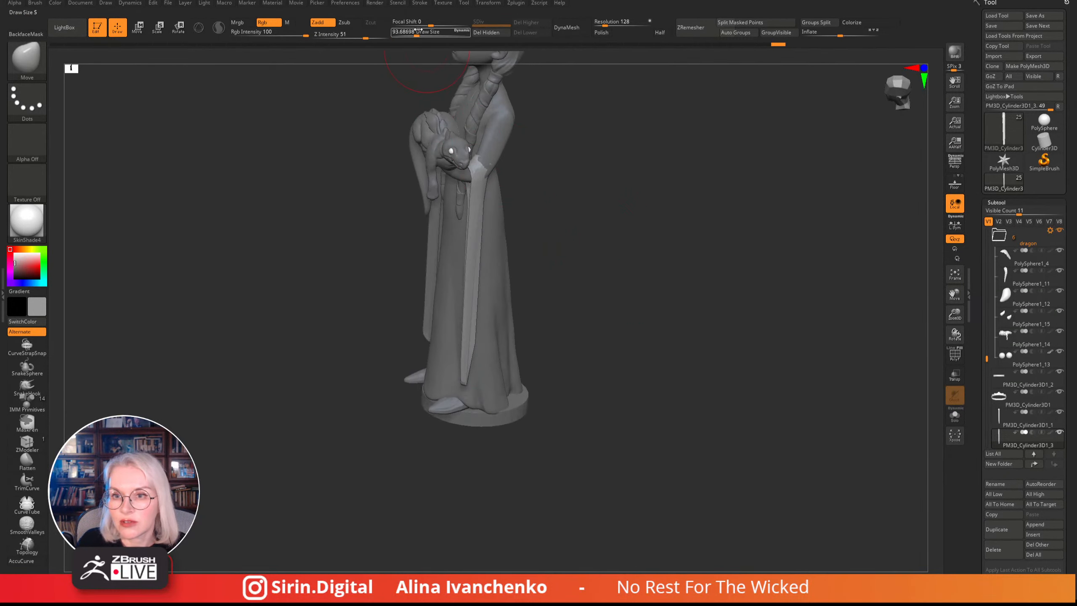
# - Set the draw size to 25.05439 and fit the top of the mirrored sleeve around the elbow with the Move brush
pyautogui.moveTo(419, 31); pyautogui.dragTo(409, 32)
pyautogui.keyDown('alt'); pyautogui.moveTo(563, 191); pyautogui.dragTo(558, 270); pyautogui.keyUp('alt')
pyautogui.moveTo(954, 318); pyautogui.dragTo(953, 352)
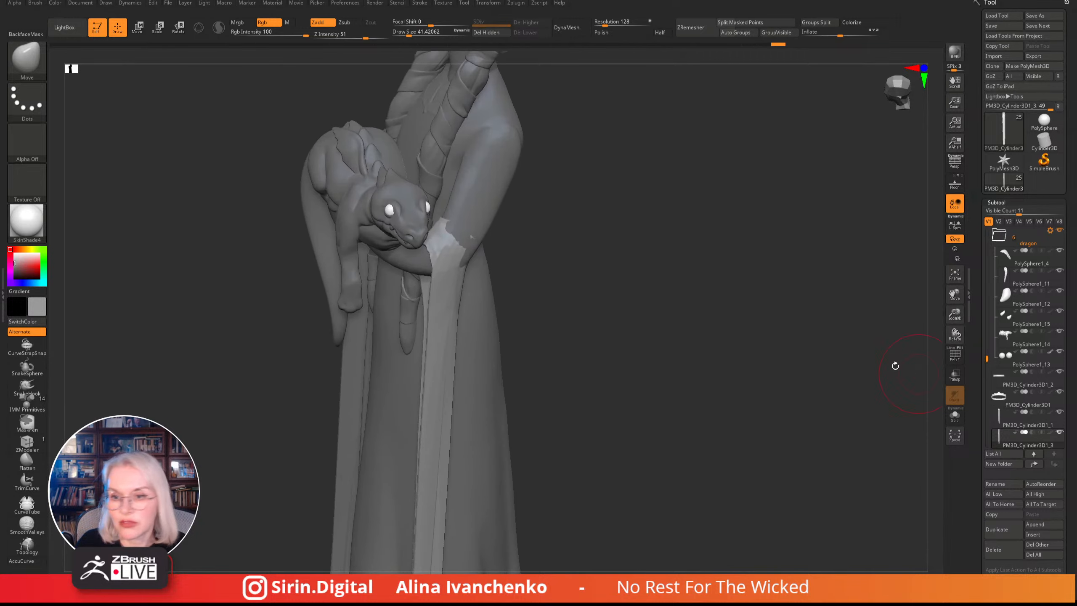
pyautogui.moveTo(409, 34); pyautogui.dragTo(405, 34)
pyautogui.keyDown('alt'); pyautogui.moveTo(592, 166); pyautogui.dragTo(586, 280); pyautogui.keyUp('alt')
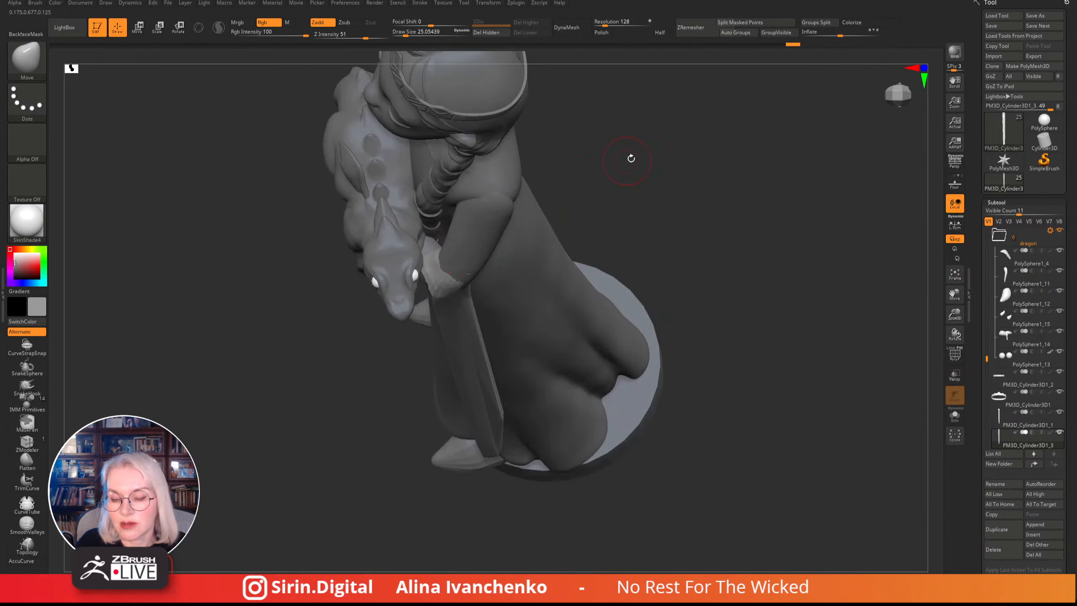
pyautogui.moveTo(631, 158); pyautogui.dragTo(529, 183)
pyautogui.moveTo(539, 240); pyautogui.dragTo(594, 235)
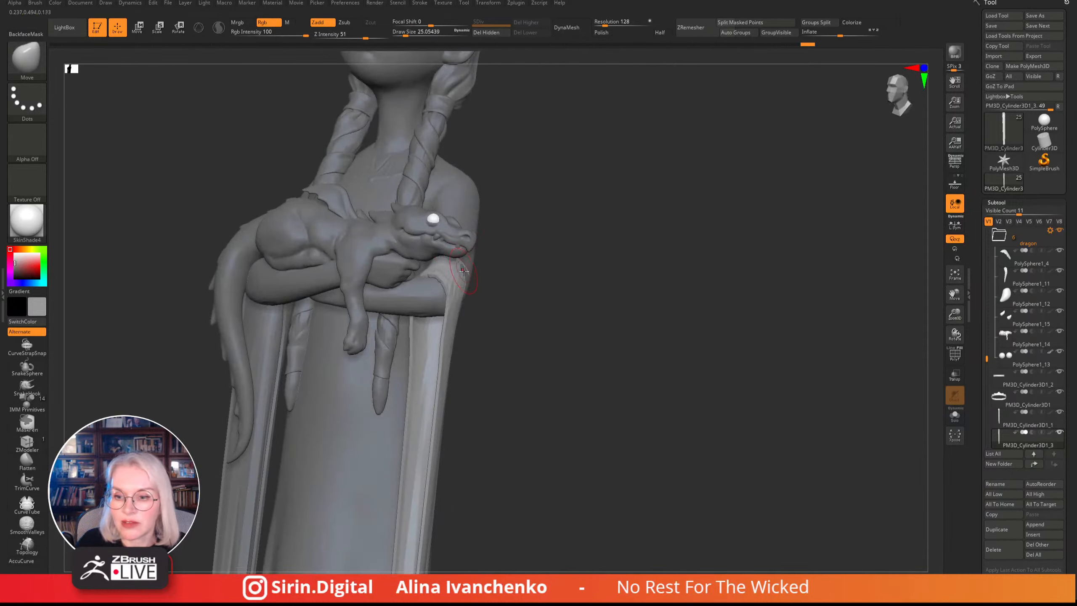
pyautogui.moveTo(568, 191); pyautogui.dragTo(490, 185)
pyautogui.moveTo(441, 272); pyautogui.dragTo(447, 261)
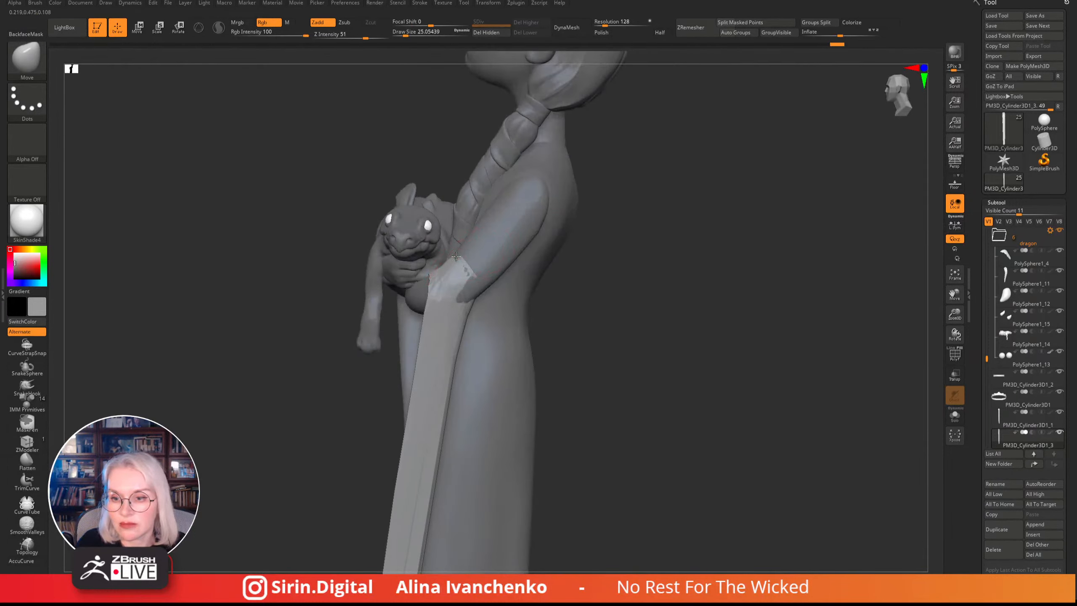
pyautogui.moveTo(602, 229)
pyautogui.mouseDown()
pyautogui.moveTo(637, 234)
pyautogui.moveTo(608, 262)
pyautogui.moveTo(613, 248)
pyautogui.moveTo(633, 259)
pyautogui.mouseUp()
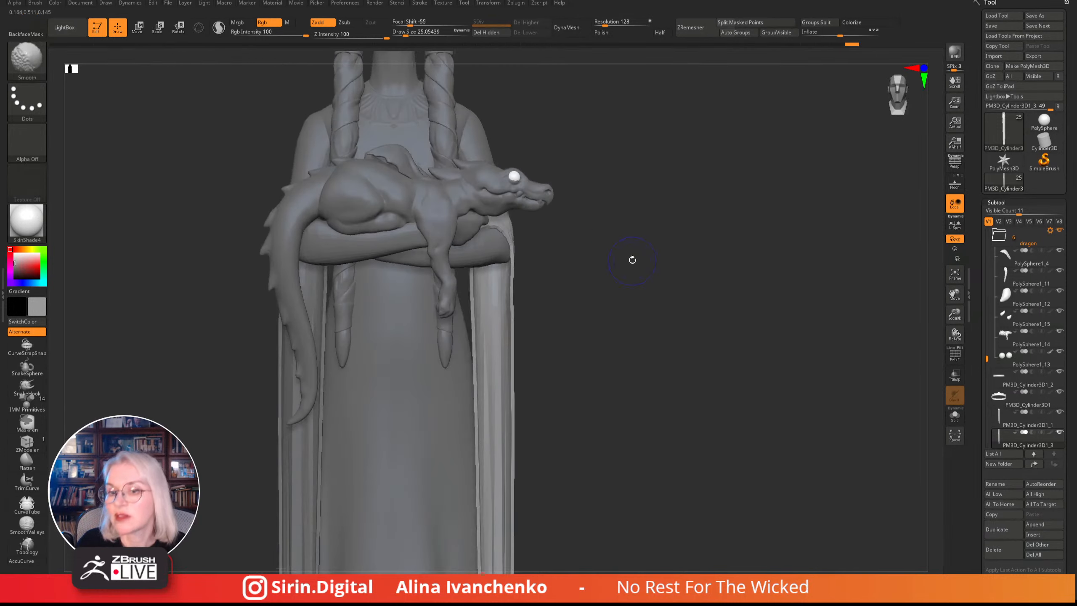
# - Select the sleeve beside the dragon's tail, set the draw size to 56.467, and mask along that sleeve with a lasso
pyautogui.press('f')
pyautogui.moveTo(630, 219)
pyautogui.mouseDown()
pyautogui.moveTo(570, 241)
pyautogui.moveTo(604, 243)
pyautogui.moveTo(589, 279)
pyautogui.moveTo(557, 286)
pyautogui.moveTo(546, 267)
pyautogui.mouseUp()
pyautogui.keyDown('alt'); pyautogui.click(376, 307); pyautogui.keyUp('alt')
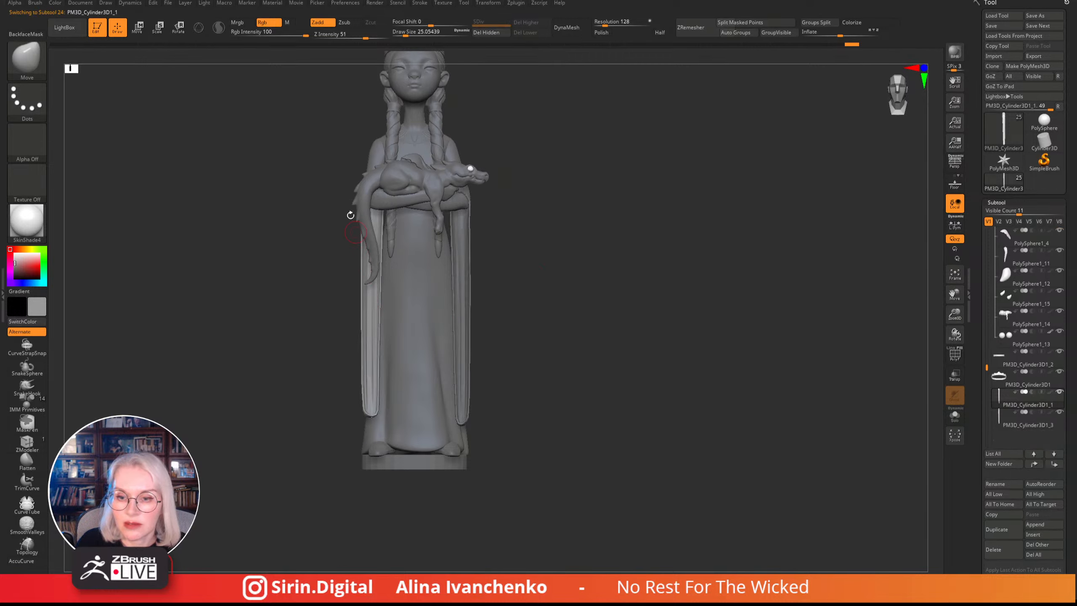
pyautogui.press(']')
pyautogui.press(']')
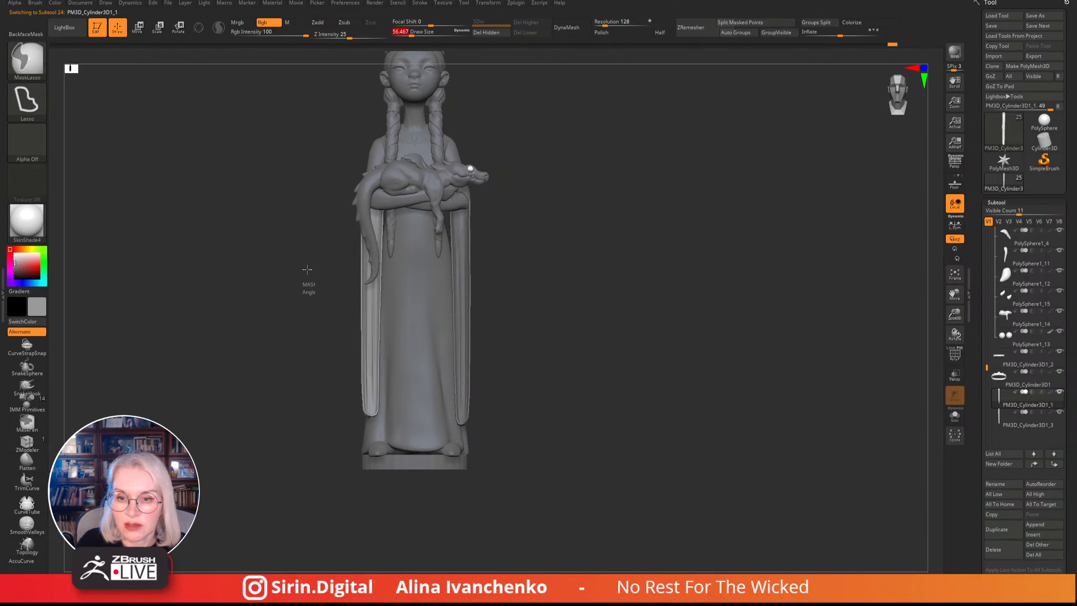
pyautogui.moveTo(361, 152)
pyautogui.keyDown('ctrl'); pyautogui.mouseDown()
pyautogui.moveTo(328, 295)
pyautogui.moveTo(359, 351)
pyautogui.moveTo(369, 428)
pyautogui.mouseUp(); pyautogui.keyUp('ctrl')
pyautogui.moveTo(297, 424)
pyautogui.mouseDown()
pyautogui.moveTo(346, 416)
pyautogui.moveTo(586, 214)
pyautogui.moveTo(534, 198)
pyautogui.mouseUp()
pyautogui.keyDown('ctrl'); pyautogui.click(546, 225); pyautogui.keyUp('ctrl')
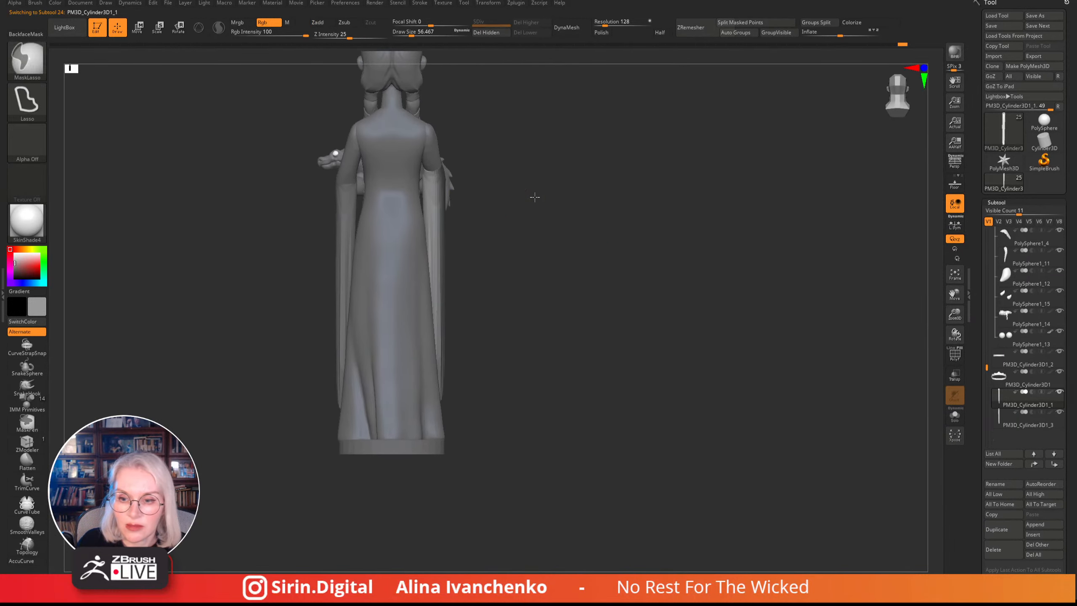
# - Lay a transpose line down the tail-side sleeve from the rear and move the sleeve slightly inward toward the dress
pyautogui.press('w')
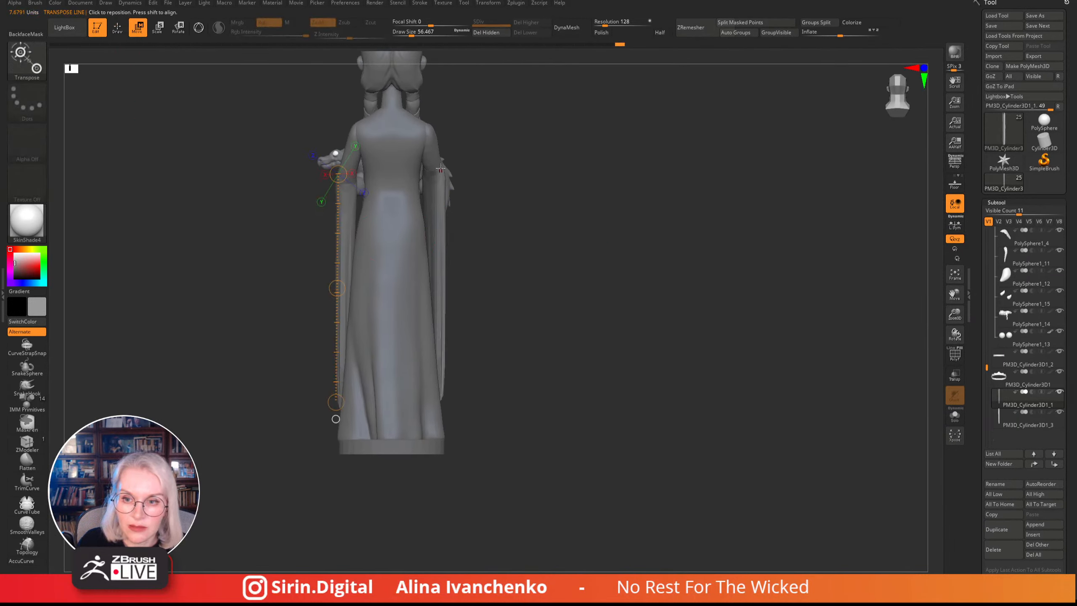
pyautogui.moveTo(441, 169); pyautogui.dragTo(441, 398)
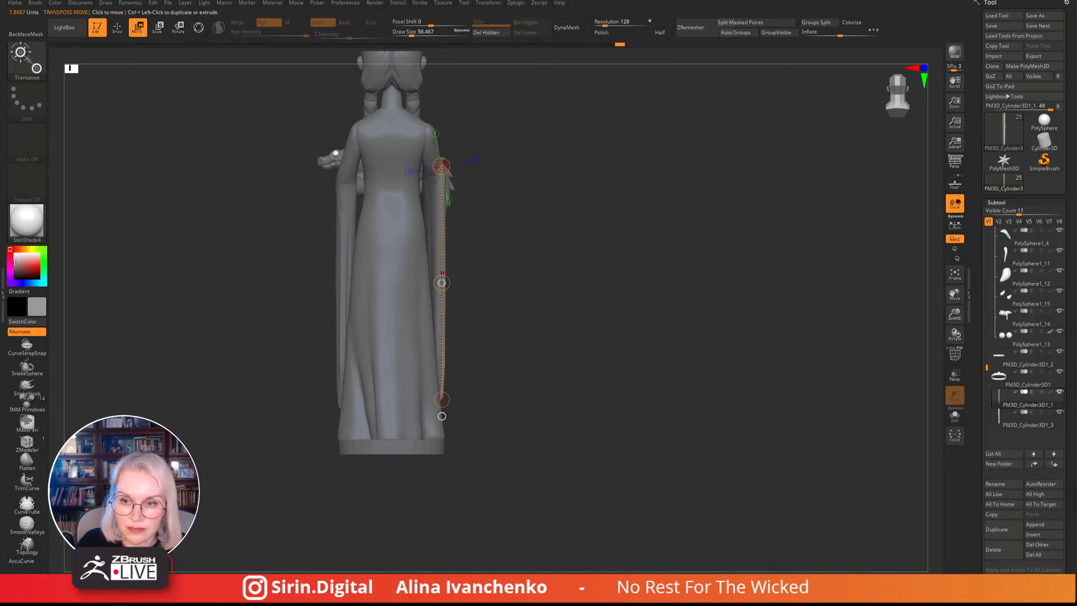
pyautogui.moveTo(441, 282); pyautogui.dragTo(440, 282)
pyautogui.press('q')
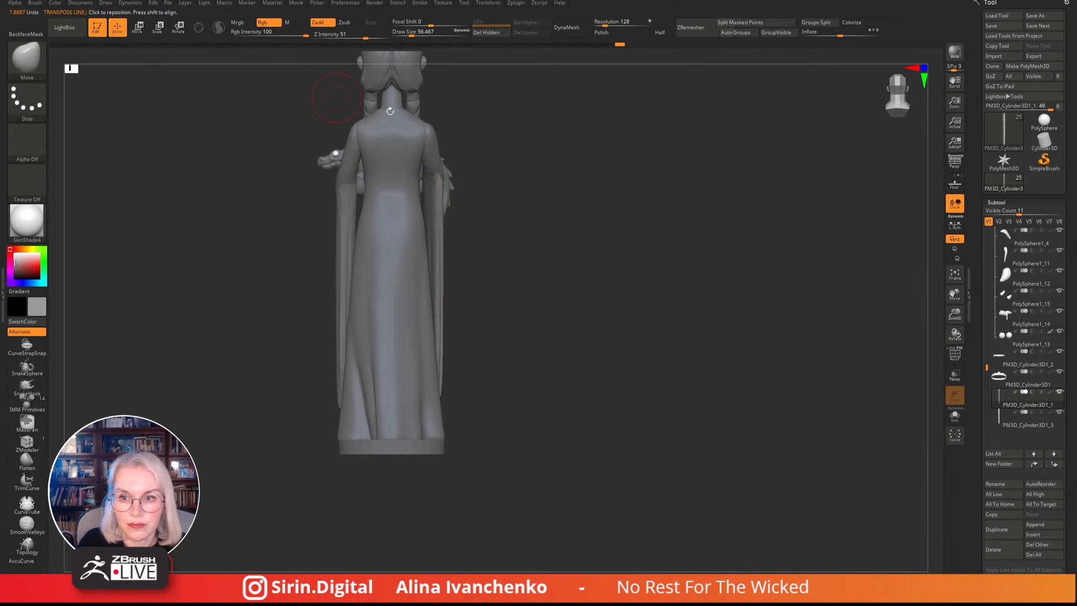
# - Set the draw size to 51.18757 and adjust the upper part of the tail-side sleeve near the elbow with the Move brush
pyautogui.moveTo(530, 193); pyautogui.dragTo(544, 191)
pyautogui.click(411, 34)
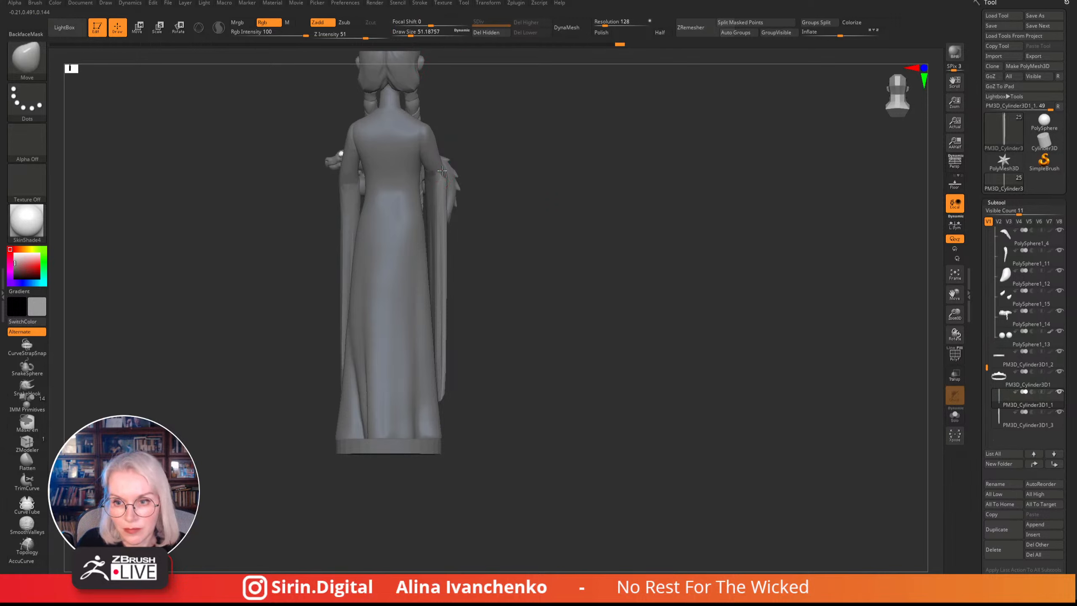
pyautogui.moveTo(541, 182)
pyautogui.keyDown('shift'); pyautogui.mouseDown()
pyautogui.moveTo(439, 160)
pyautogui.moveTo(403, 192)
pyautogui.moveTo(432, 200)
pyautogui.moveTo(509, 149)
pyautogui.moveTo(546, 147)
pyautogui.moveTo(539, 210)
pyautogui.moveTo(455, 173)
pyautogui.moveTo(519, 142)
pyautogui.moveTo(541, 161)
pyautogui.moveTo(513, 171)
pyautogui.mouseUp(); pyautogui.keyUp('shift')
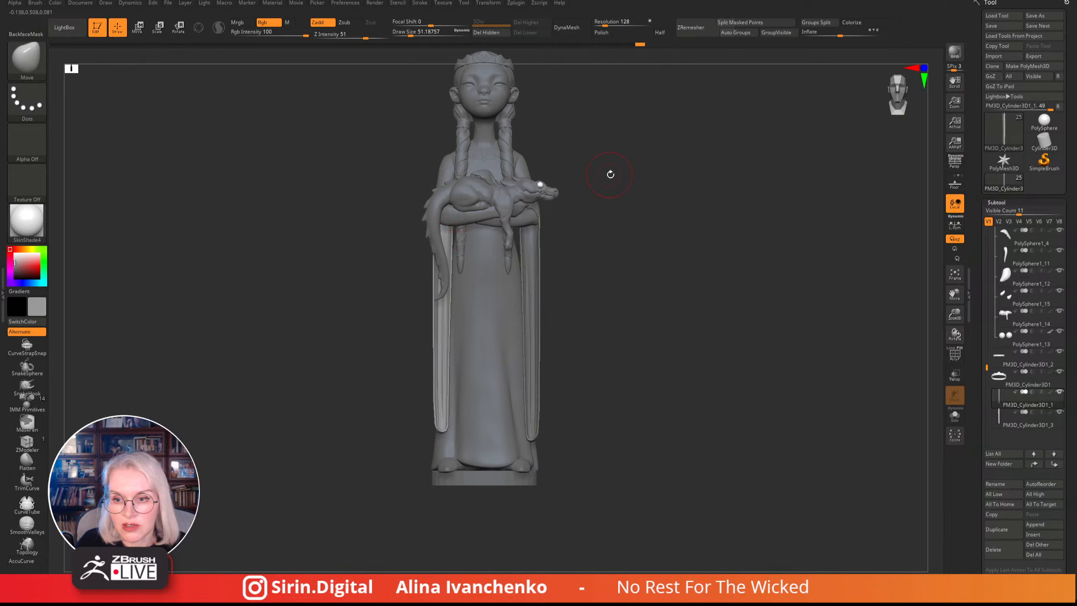
pyautogui.moveTo(610, 174); pyautogui.dragTo(610, 202)
pyautogui.moveTo(575, 245); pyautogui.dragTo(559, 288)
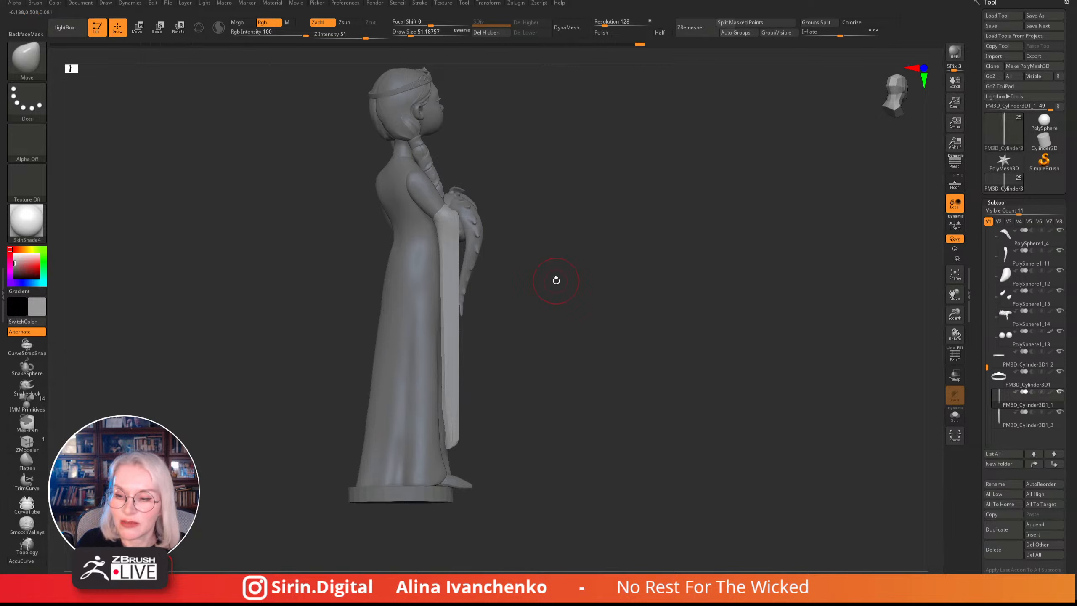
# - Reduce the draw size to 34.78834 and shape the tail-side sleeve's inner edge below the elbow from the rear
pyautogui.moveTo(555, 308); pyautogui.dragTo(512, 262)
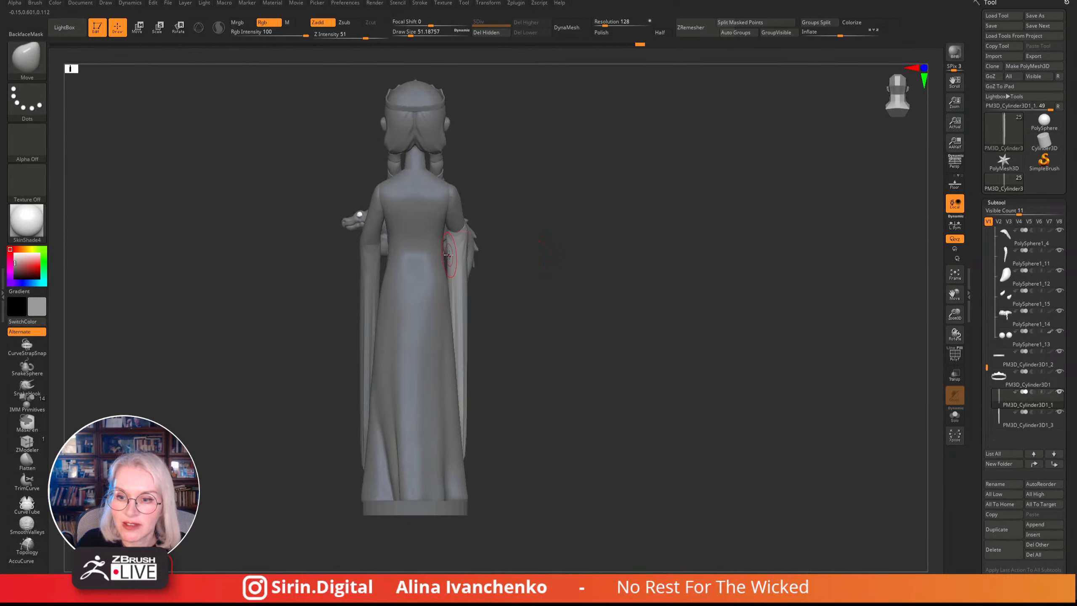
pyautogui.press('[')
pyautogui.press('[')
pyautogui.press('[')
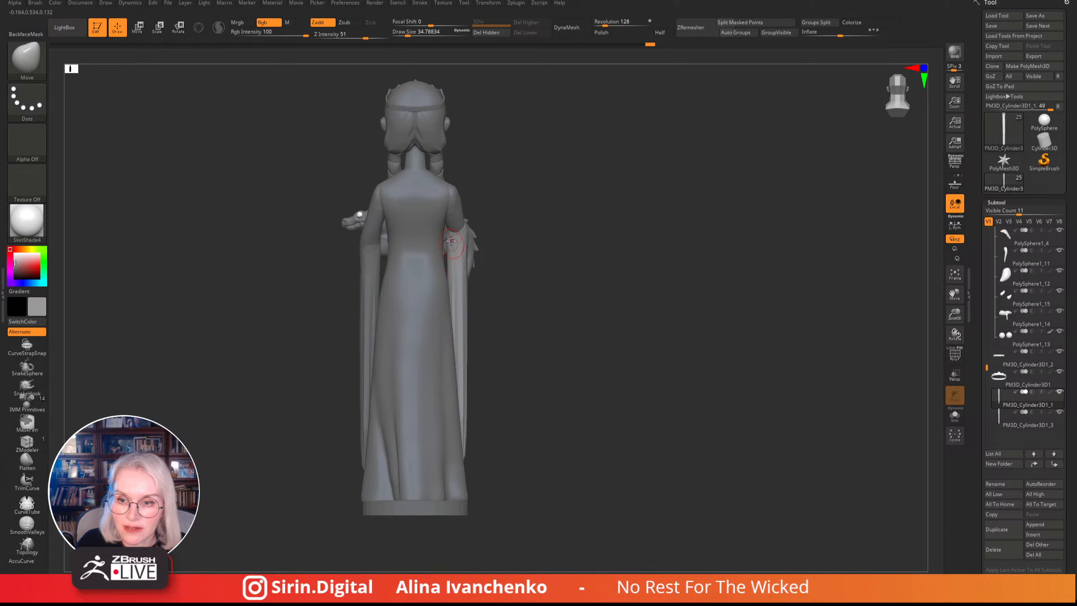
# - Check the whole figure's silhouette from the front at a distance, and select the dress subtool PolySphere1_20
pyautogui.keyDown('shift'); pyautogui.moveTo(510, 227); pyautogui.dragTo(558, 203); pyautogui.keyUp('shift')
pyautogui.moveTo(954, 317); pyautogui.dragTo(678, 245)
pyautogui.keyDown('alt'); pyautogui.moveTo(548, 264); pyautogui.dragTo(557, 351); pyautogui.keyUp('alt')
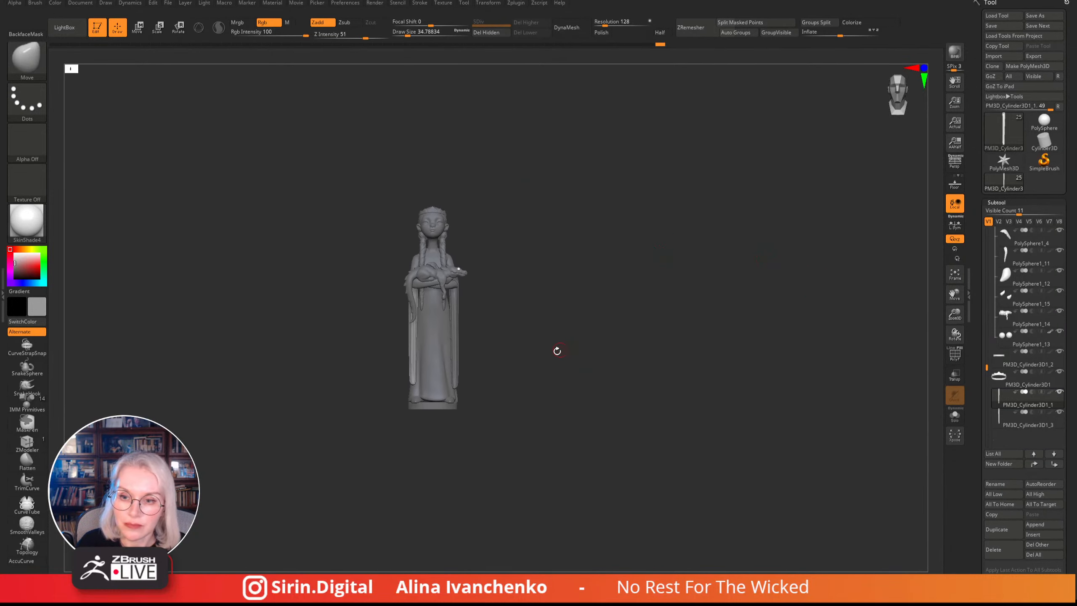
pyautogui.moveTo(495, 385)
pyautogui.mouseDown()
pyautogui.moveTo(546, 386)
pyautogui.moveTo(495, 387)
pyautogui.moveTo(575, 404)
pyautogui.mouseUp()
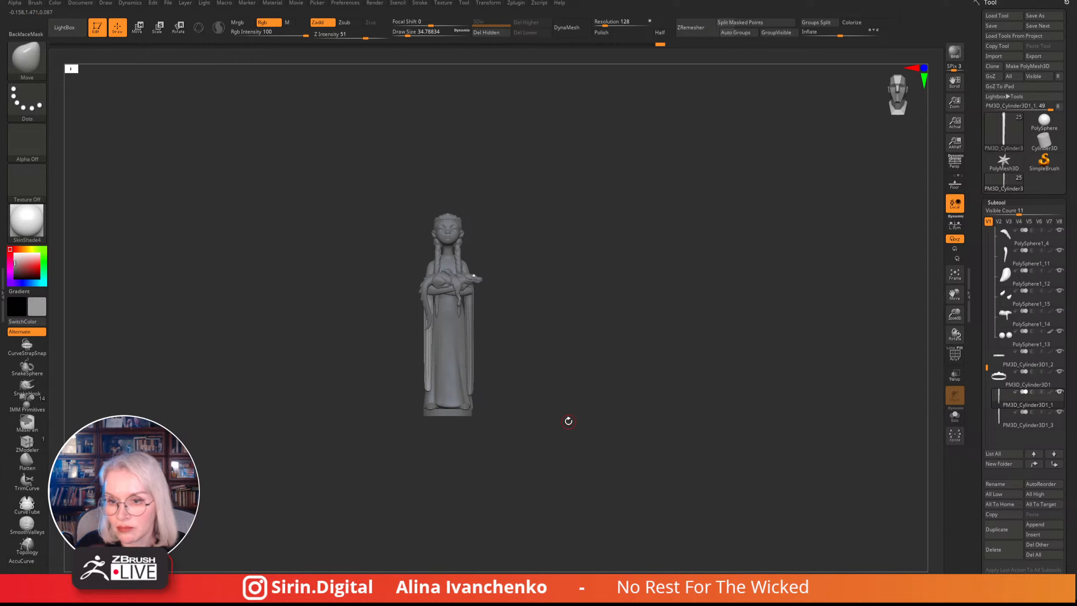
pyautogui.moveTo(596, 224); pyautogui.dragTo(549, 329)
pyautogui.moveTo(955, 314); pyautogui.dragTo(927, 433)
pyautogui.keyDown('alt'); pyautogui.moveTo(671, 204); pyautogui.dragTo(658, 238); pyautogui.keyUp('alt')
pyautogui.keyDown('alt'); pyautogui.click(479, 262); pyautogui.keyUp('alt')
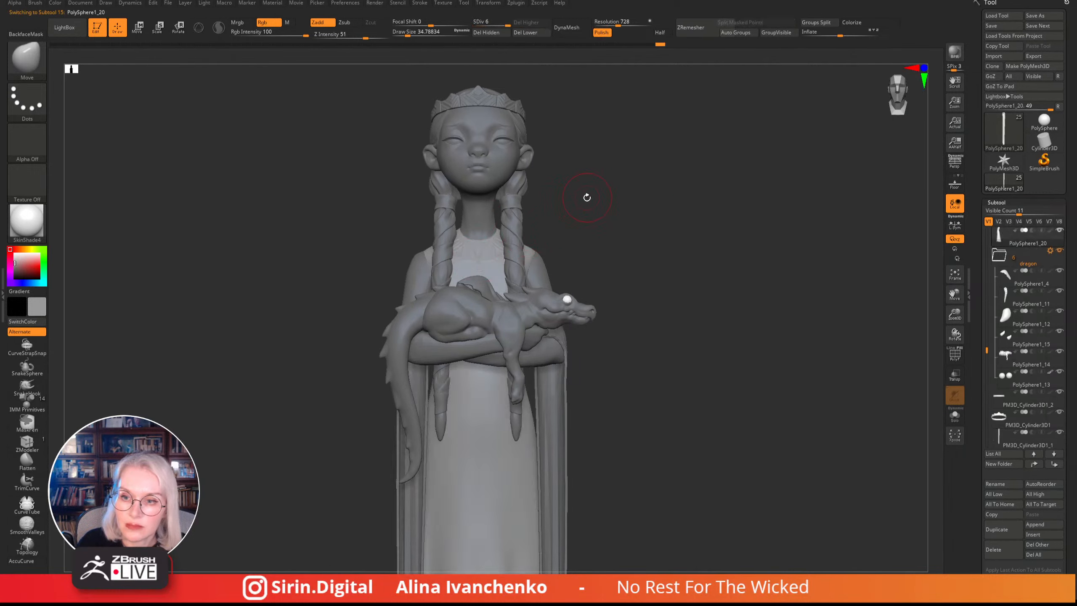
pyautogui.moveTo(587, 195); pyautogui.dragTo(572, 225)
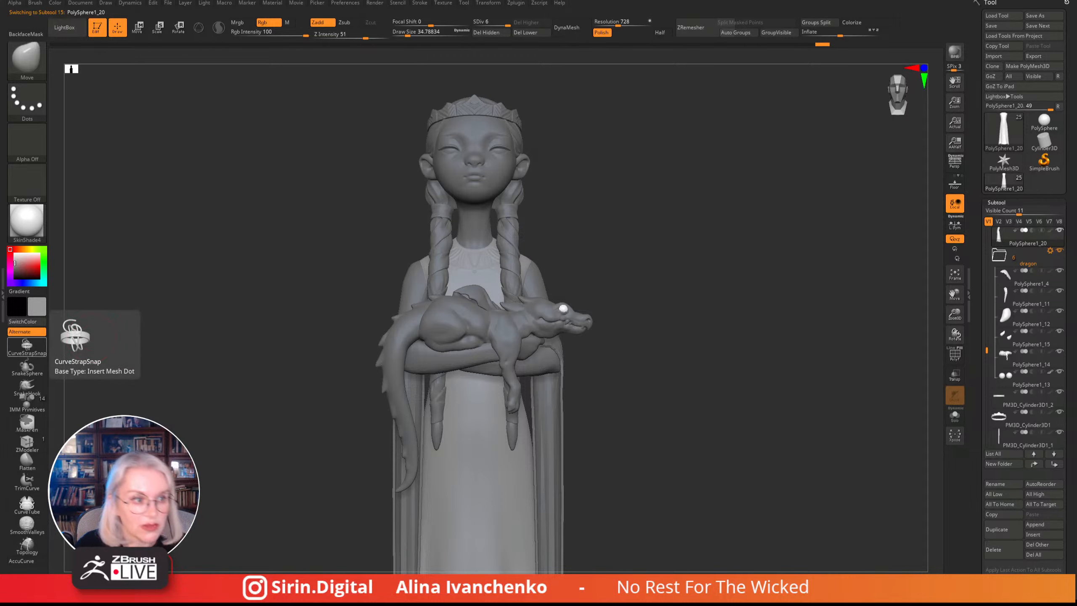
# - Examine the figure's front and three-quarter proportions around the head, braids, shoulders and dragon, both from afar and up close
pyautogui.moveTo(577, 231); pyautogui.dragTo(605, 255)
pyautogui.moveTo(954, 314); pyautogui.dragTo(844, 292)
pyautogui.keyDown('alt'); pyautogui.moveTo(725, 226); pyautogui.dragTo(672, 285); pyautogui.keyUp('alt')
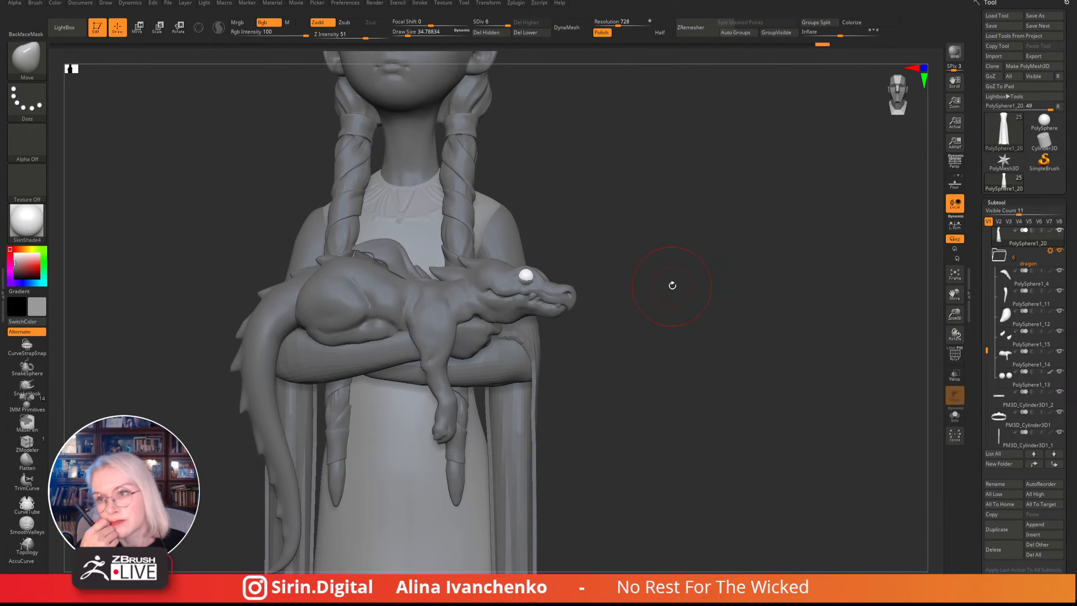
pyautogui.moveTo(955, 314); pyautogui.dragTo(803, 252)
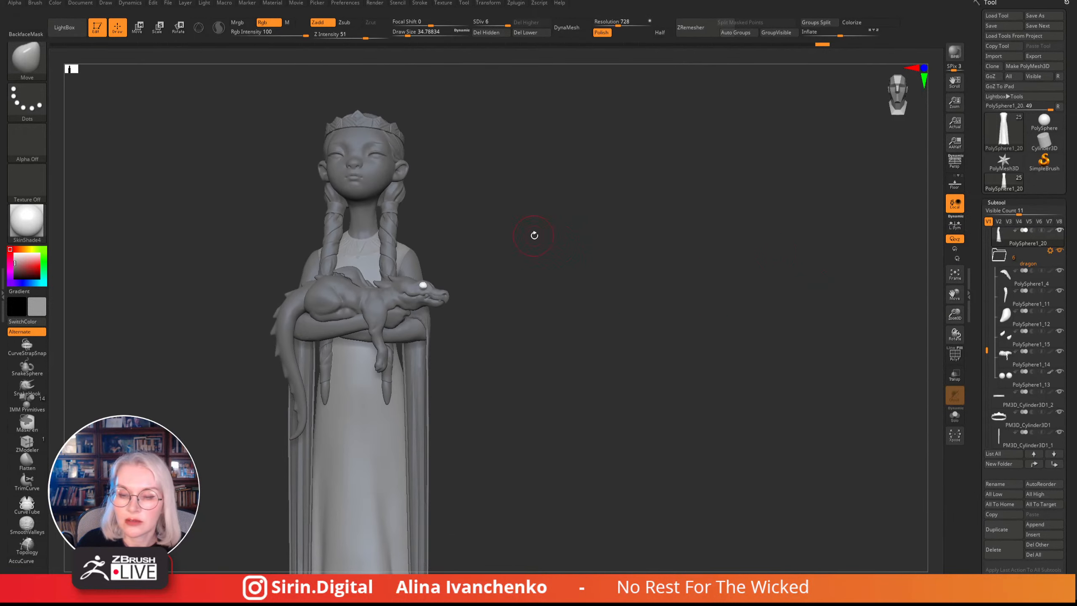
pyautogui.keyDown('alt'); pyautogui.moveTo(534, 236); pyautogui.dragTo(551, 305); pyautogui.keyUp('alt')
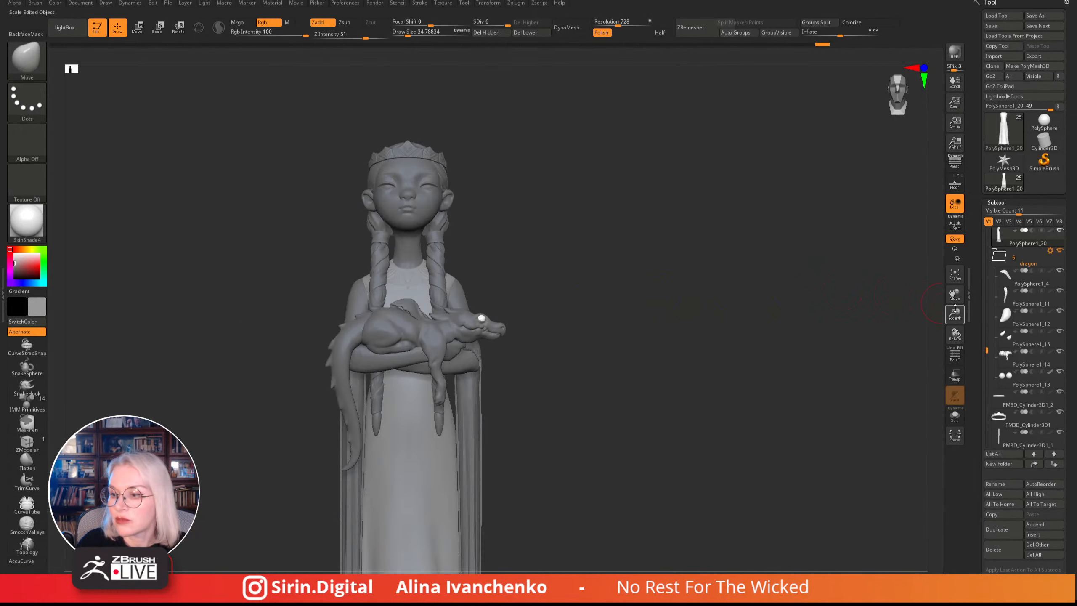
pyautogui.moveTo(954, 312); pyautogui.dragTo(914, 351)
pyautogui.keyDown('alt'); pyautogui.moveTo(652, 171); pyautogui.dragTo(636, 240); pyautogui.keyUp('alt')
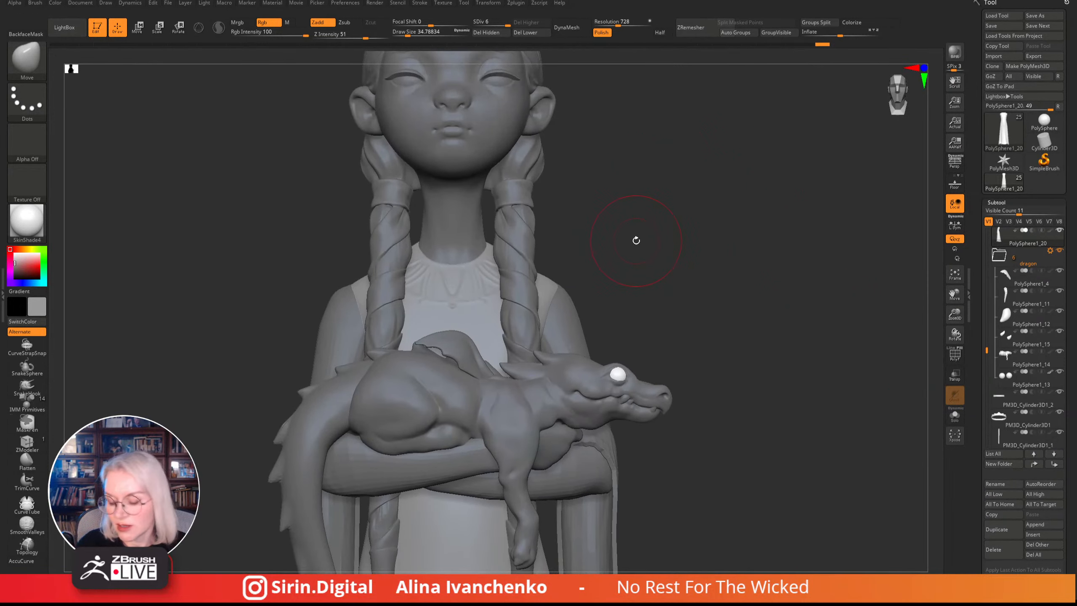
pyautogui.keyDown('alt'); pyautogui.moveTo(712, 233); pyautogui.dragTo(659, 289); pyautogui.keyUp('alt')
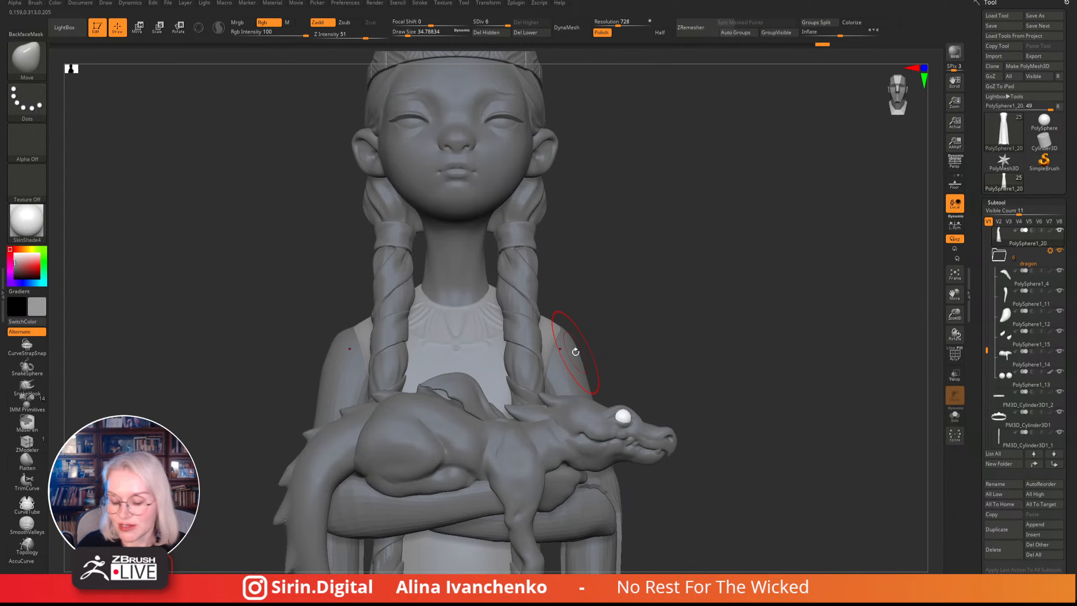
pyautogui.moveTo(747, 298); pyautogui.dragTo(747, 324)
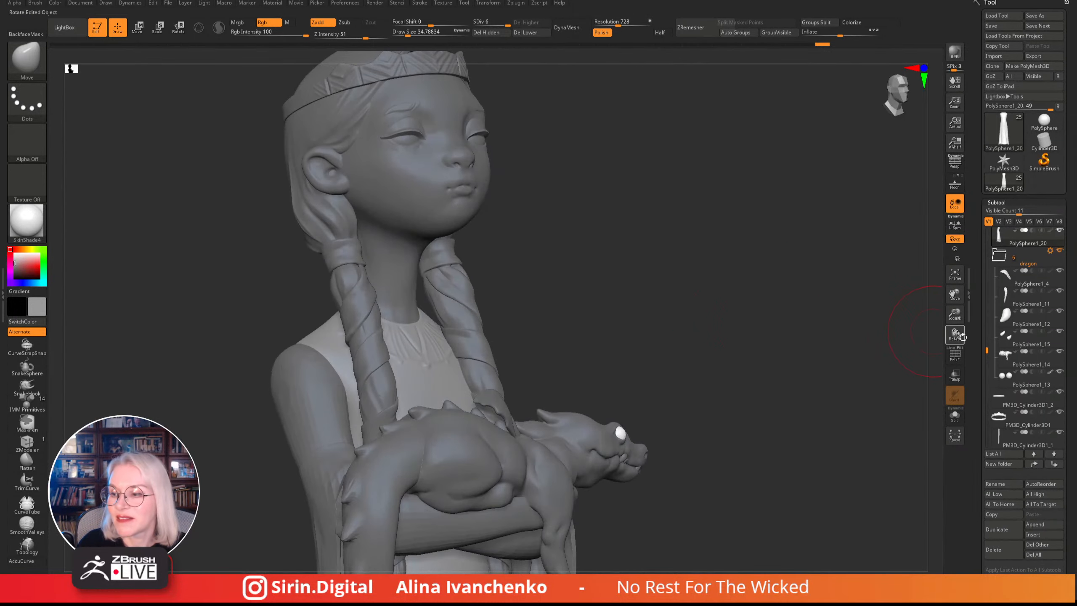
pyautogui.moveTo(956, 323); pyautogui.dragTo(955, 357)
pyautogui.moveTo(755, 212)
pyautogui.keyDown('shift'); pyautogui.mouseDown()
pyautogui.moveTo(803, 171)
pyautogui.moveTo(731, 246)
pyautogui.mouseUp(); pyautogui.keyUp('shift')
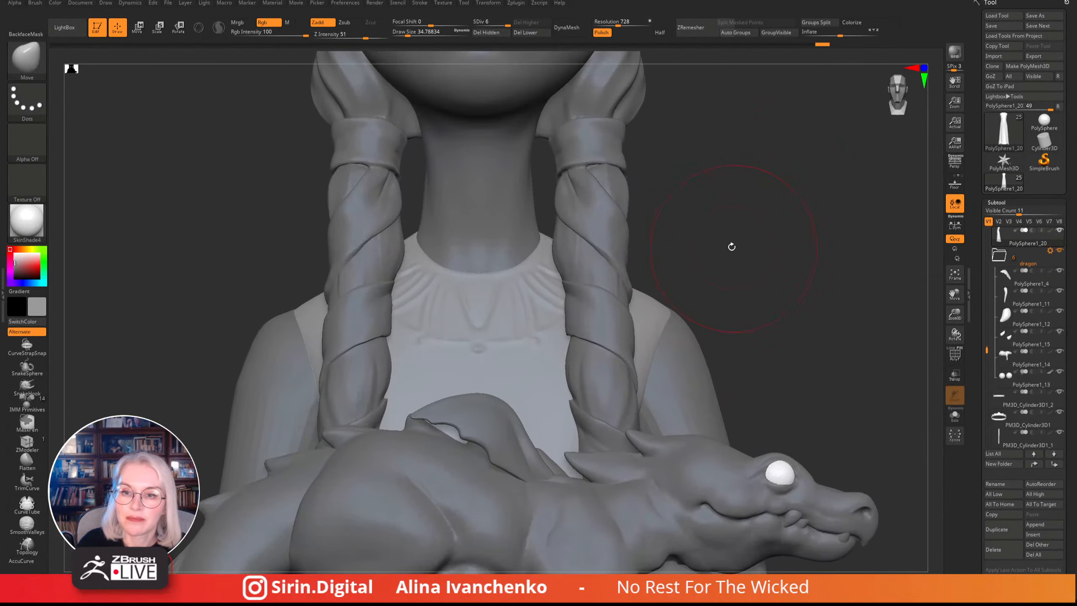
# - Reduce the draw size to 6.57639 and select the hair subtool PolySphere1_2, bringing the side of the head into view
pyautogui.moveTo(406, 34); pyautogui.dragTo(408, 32)
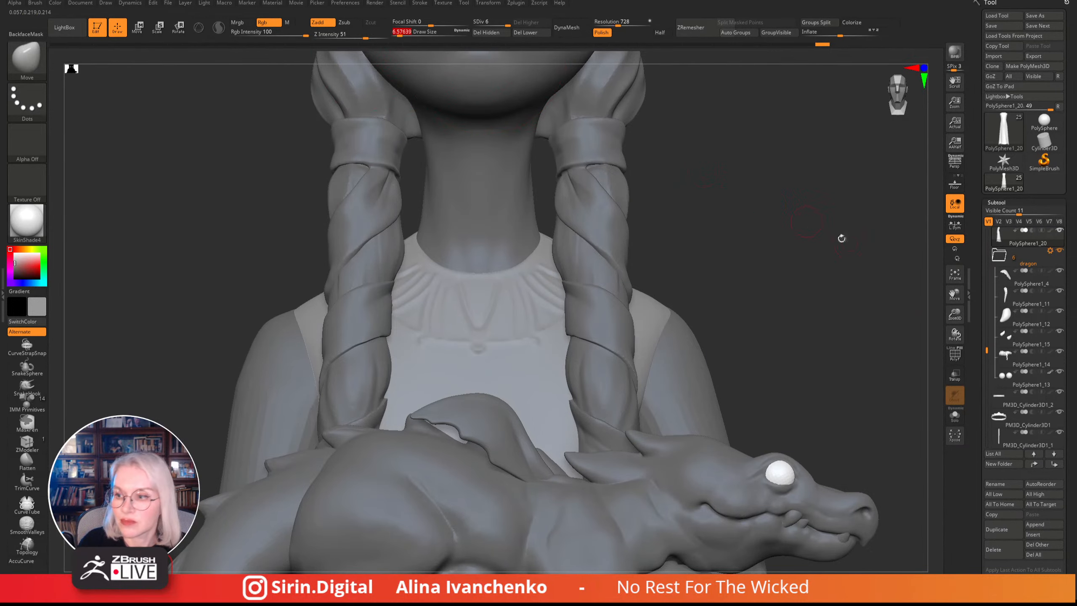
pyautogui.moveTo(955, 313); pyautogui.dragTo(954, 280)
pyautogui.keyDown('alt'); pyautogui.moveTo(569, 272); pyautogui.dragTo(586, 154); pyautogui.keyUp('alt')
pyautogui.moveTo(562, 193); pyautogui.dragTo(604, 194)
pyautogui.keyDown('alt'); pyautogui.moveTo(524, 225); pyautogui.dragTo(687, 282); pyautogui.keyUp('alt')
pyautogui.moveTo(952, 318); pyautogui.dragTo(672, 330)
pyautogui.keyDown('alt'); pyautogui.click(396, 244); pyautogui.keyUp('alt')
pyautogui.keyDown('shift'); pyautogui.moveTo(642, 241); pyautogui.dragTo(542, 289); pyautogui.keyUp('shift')
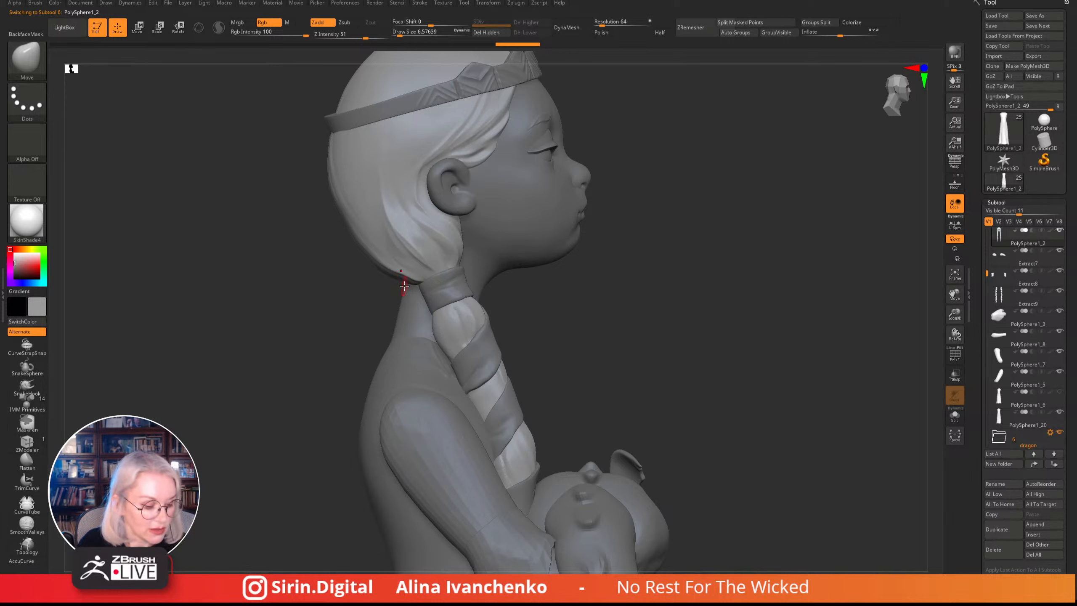
# - Refine the hair's lower edge at the nape with the Move brush and smoothing, using draw sizes of 10.53596 and 12.91171
pyautogui.moveTo(398, 34); pyautogui.dragTo(401, 34)
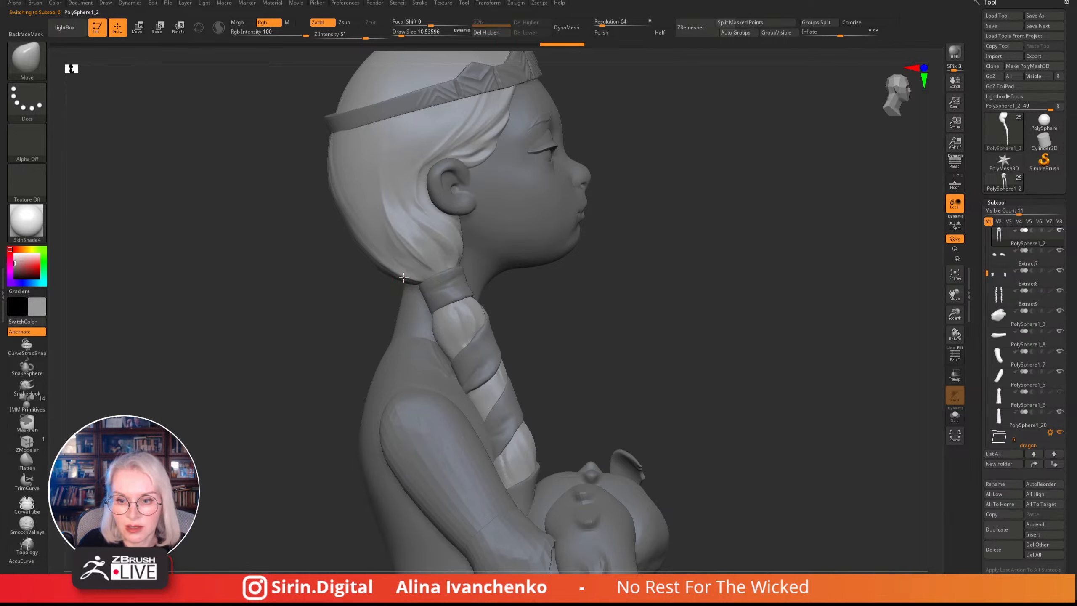
pyautogui.moveTo(346, 313)
pyautogui.mouseDown()
pyautogui.moveTo(435, 288)
pyautogui.moveTo(413, 276)
pyautogui.mouseUp()
pyautogui.moveTo(547, 262)
pyautogui.mouseDown()
pyautogui.moveTo(571, 261)
pyautogui.moveTo(365, 274)
pyautogui.moveTo(394, 276)
pyautogui.mouseUp()
pyautogui.moveTo(492, 229); pyautogui.dragTo(507, 197)
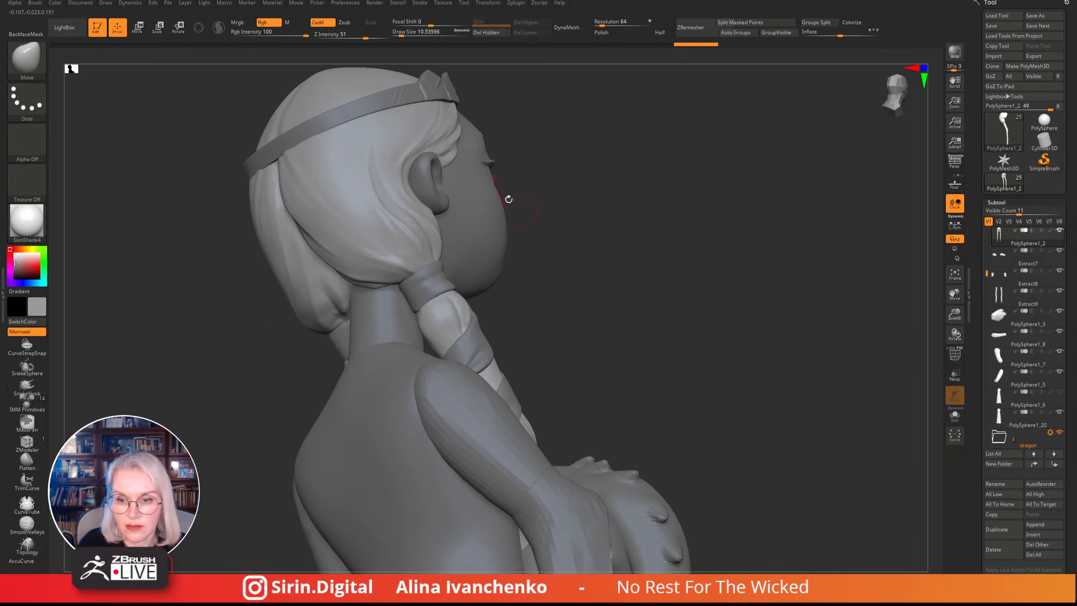
pyautogui.moveTo(401, 32); pyautogui.dragTo(402, 32)
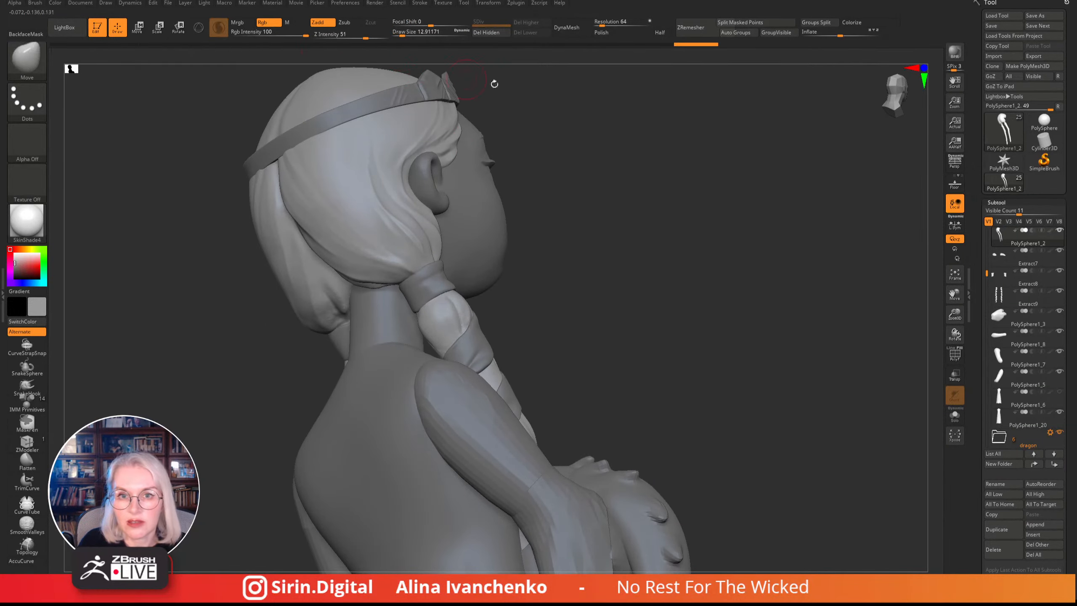
pyautogui.moveTo(658, 199)
pyautogui.keyDown('shift'); pyautogui.mouseDown()
pyautogui.moveTo(644, 161)
pyautogui.moveTo(388, 303)
pyautogui.moveTo(589, 331)
pyautogui.moveTo(645, 298)
pyautogui.moveTo(671, 265)
pyautogui.moveTo(564, 247)
pyautogui.mouseUp(); pyautogui.keyUp('shift')
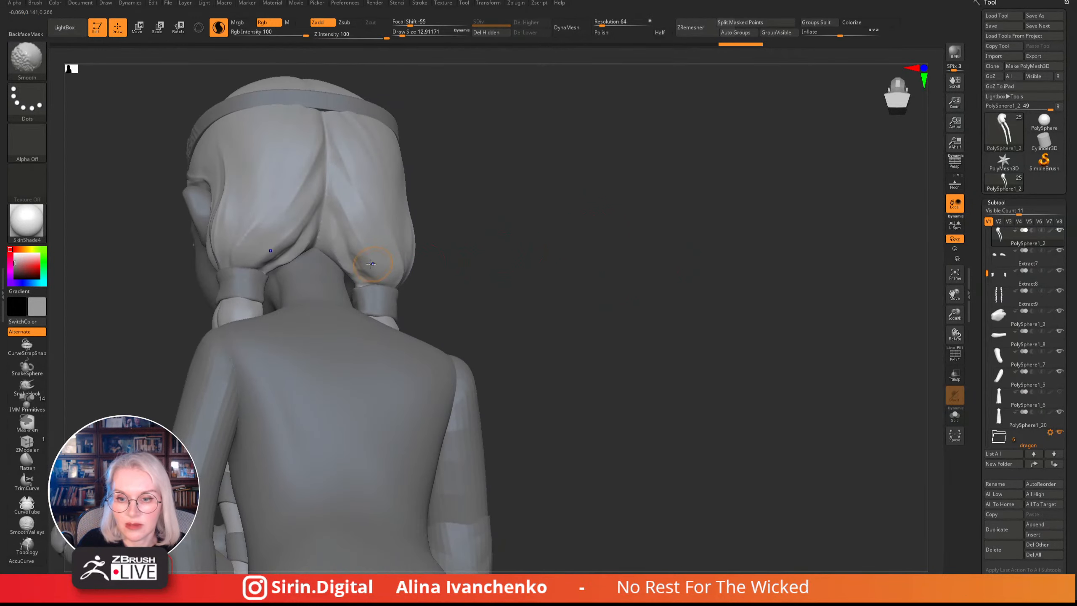
pyautogui.moveTo(535, 288)
pyautogui.keyDown('shift'); pyautogui.mouseDown()
pyautogui.moveTo(497, 301)
pyautogui.moveTo(522, 234)
pyautogui.mouseUp(); pyautogui.keyUp('shift')
# - Select the hair tie subtool Extract9 and adjust the ties' lower edge from the rear with a 10.53596 draw size
pyautogui.keyDown('alt'); pyautogui.click(372, 282); pyautogui.keyUp('alt')
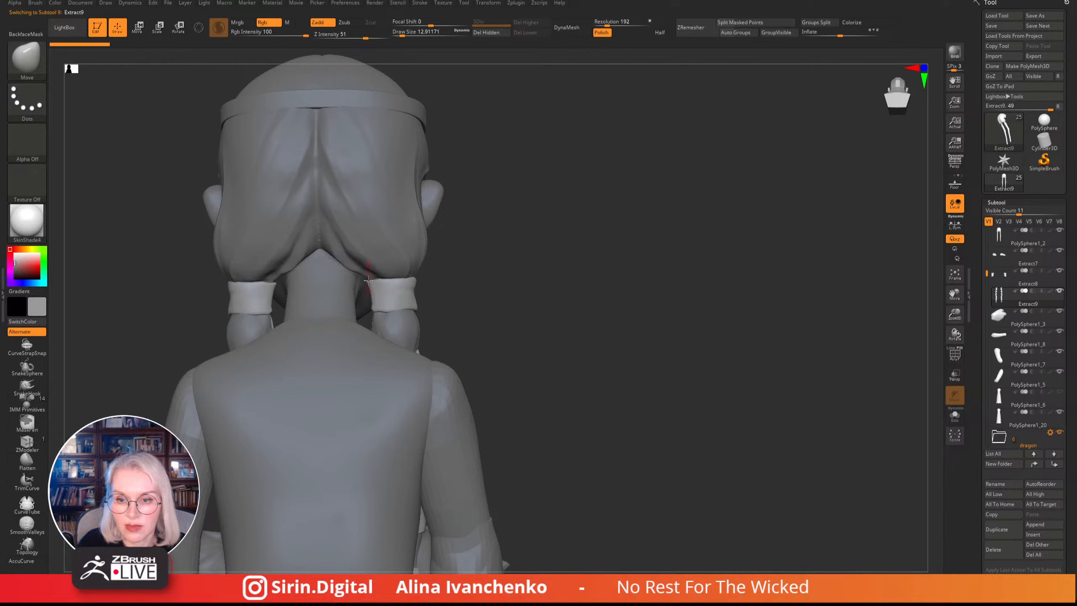
pyautogui.click(401, 33)
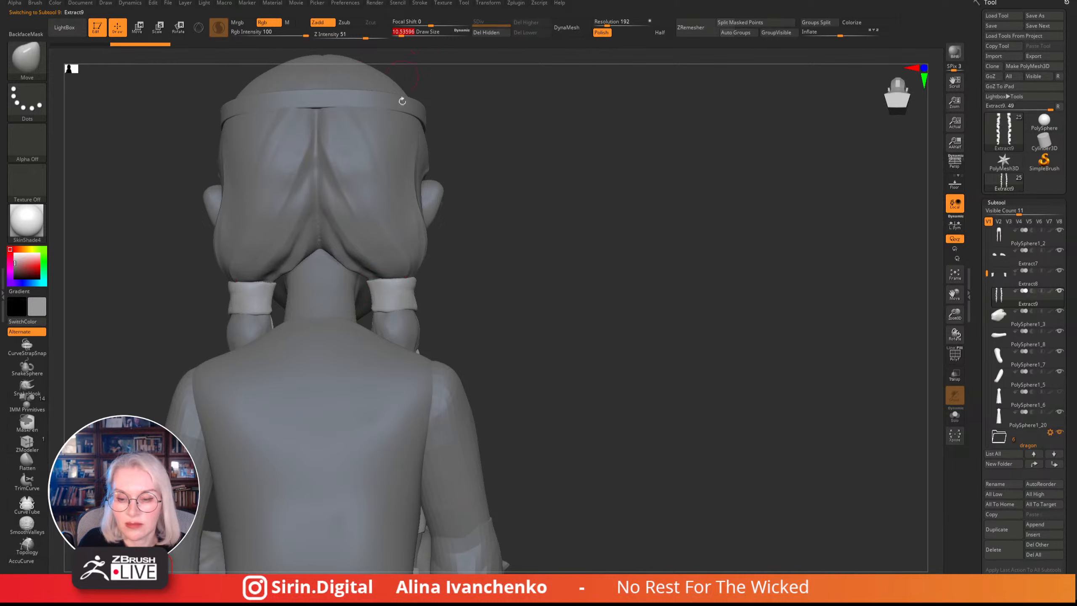
pyautogui.moveTo(387, 310); pyautogui.dragTo(393, 311)
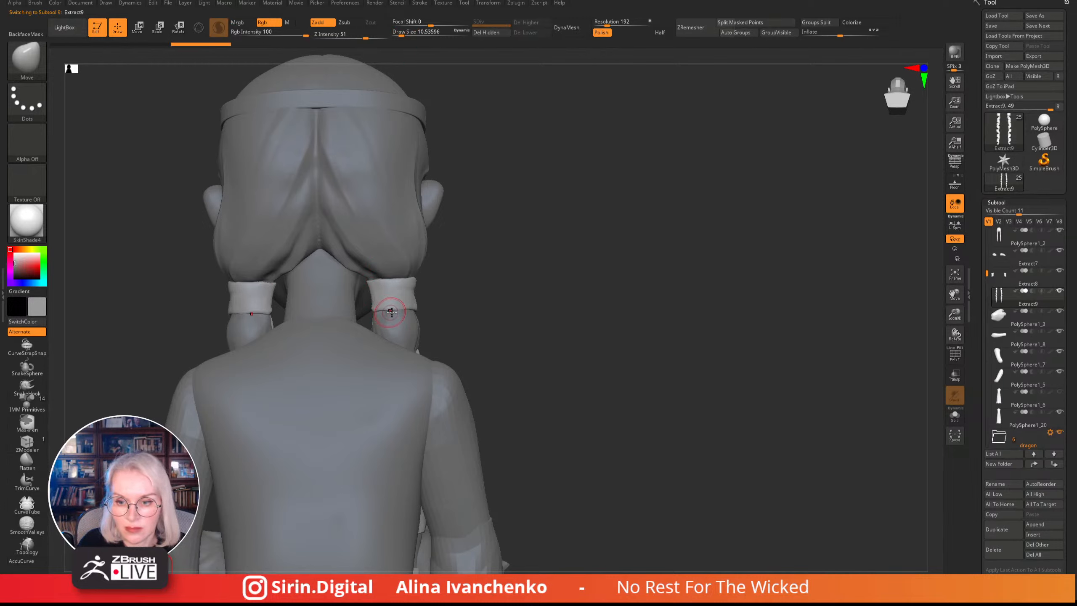
pyautogui.moveTo(504, 271)
pyautogui.mouseDown()
pyautogui.moveTo(382, 263)
pyautogui.moveTo(594, 261)
pyautogui.moveTo(505, 265)
pyautogui.mouseUp()
# - Reselect the hair subtool PolySphere1_2 and choose the CurveTube brush for adding strands
pyautogui.keyDown('alt'); pyautogui.click(395, 259); pyautogui.keyUp('alt')
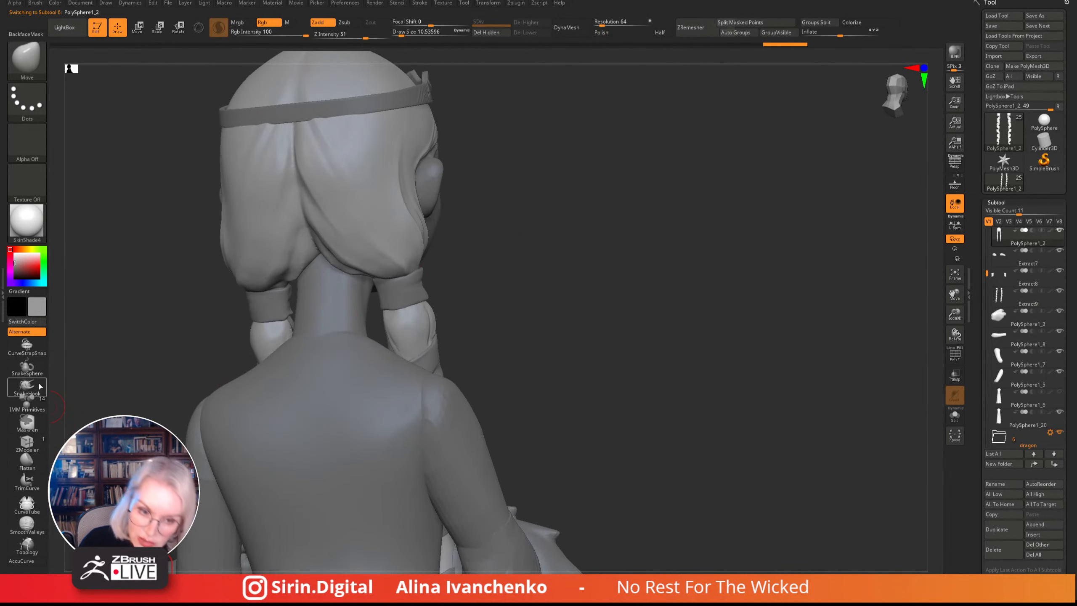
pyautogui.click(33, 507)
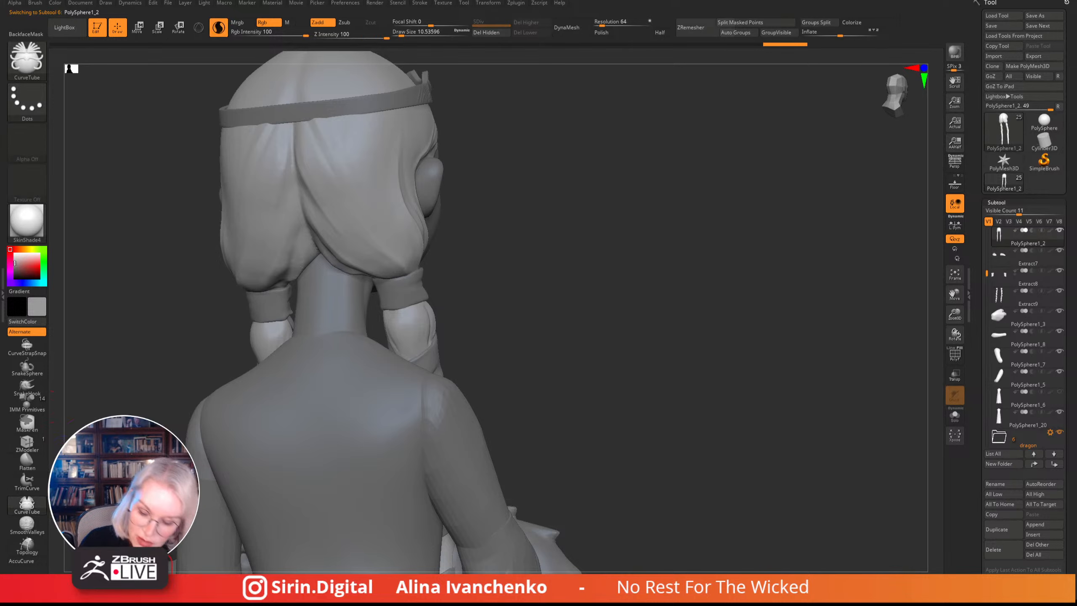
pyautogui.moveTo(636, 173)
pyautogui.mouseDown()
pyautogui.moveTo(575, 170)
pyautogui.moveTo(632, 205)
pyautogui.moveTo(565, 142)
pyautogui.mouseUp()
# - Enable the Size curve modifier for the CurveTube brush and shape its Curve Falloff with both ends lower than the middle
pyautogui.click(427, 5)
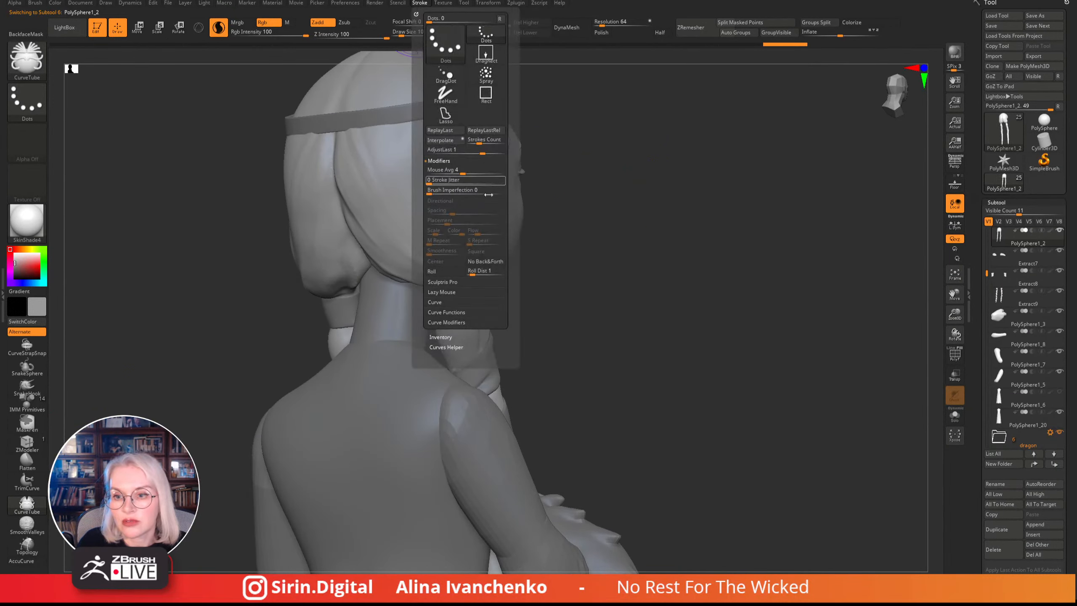
pyautogui.click(453, 324)
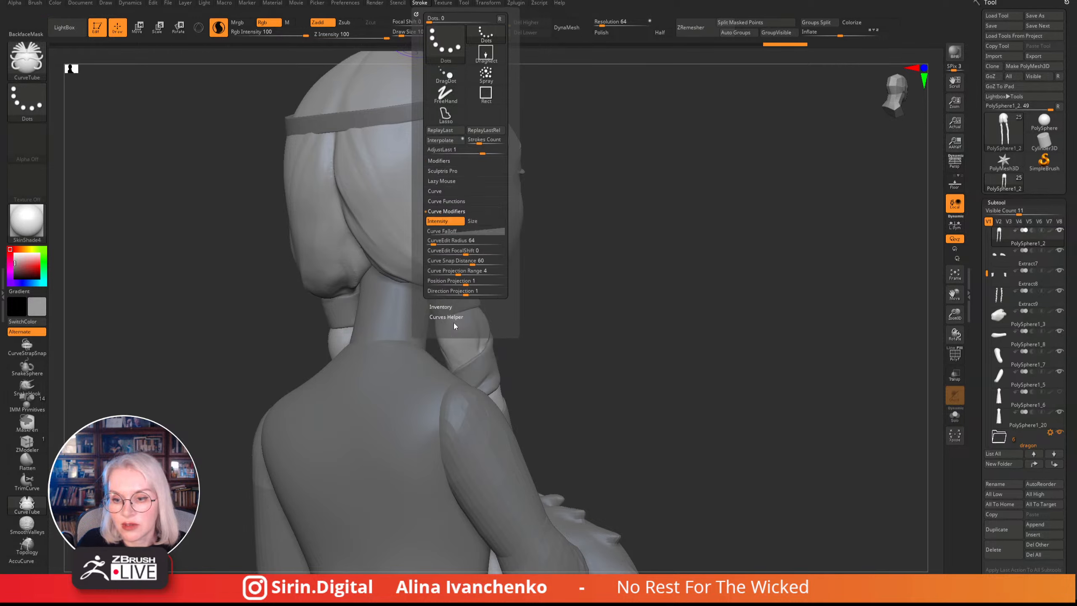
pyautogui.click(486, 221)
pyautogui.click(465, 231)
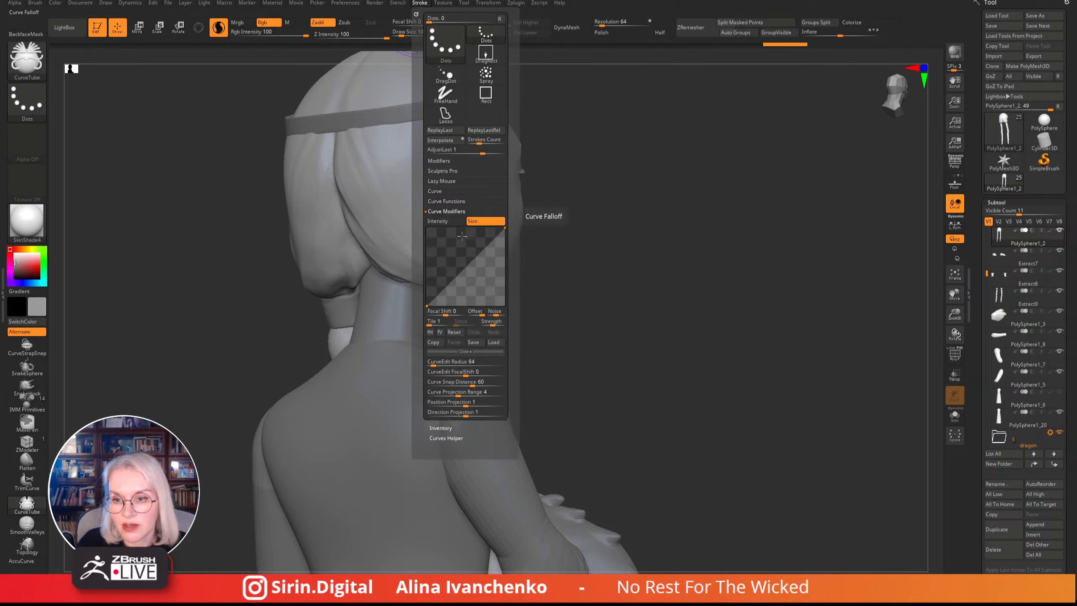
pyautogui.moveTo(437, 292); pyautogui.dragTo(439, 232)
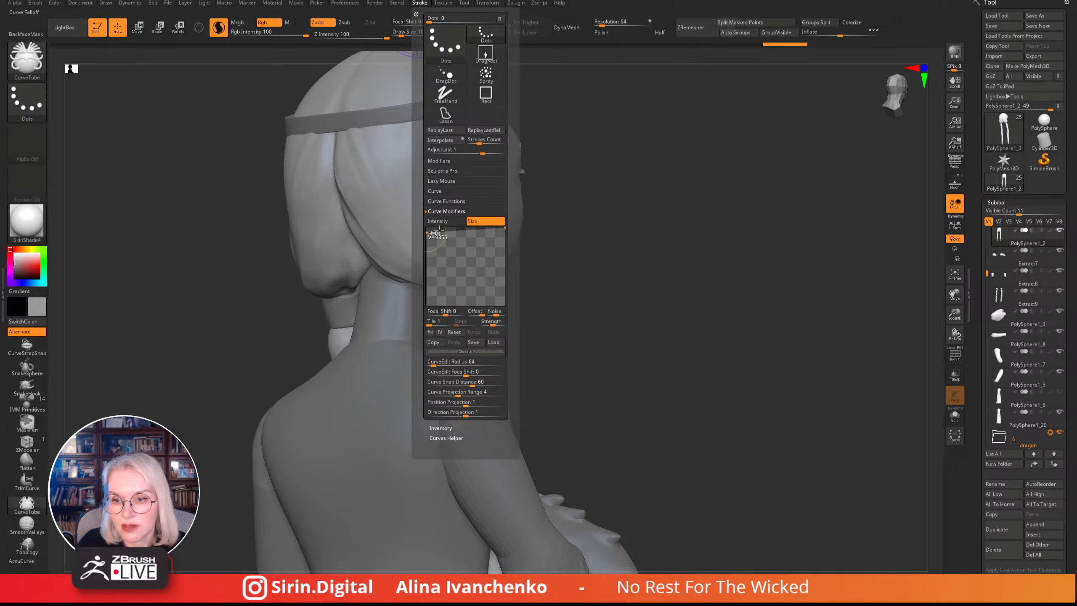
pyautogui.moveTo(504, 228); pyautogui.dragTo(426, 238)
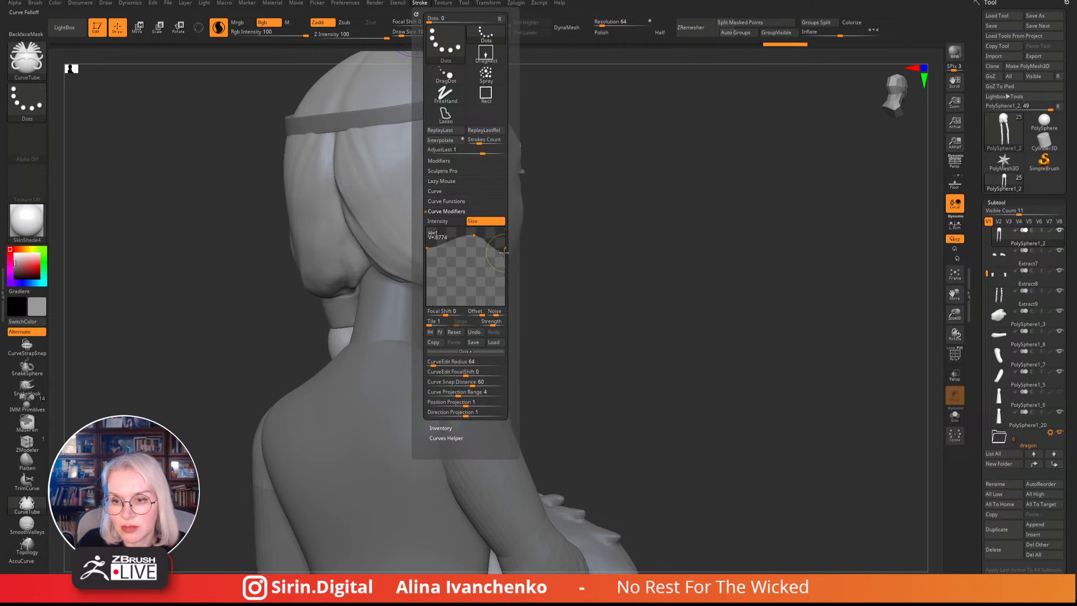
pyautogui.moveTo(644, 251)
pyautogui.mouseDown()
pyautogui.moveTo(670, 276)
pyautogui.moveTo(567, 265)
pyautogui.mouseUp()
# - Look through the CurveTube brush's modifiers and save the tool file
pyautogui.click(35, 3)
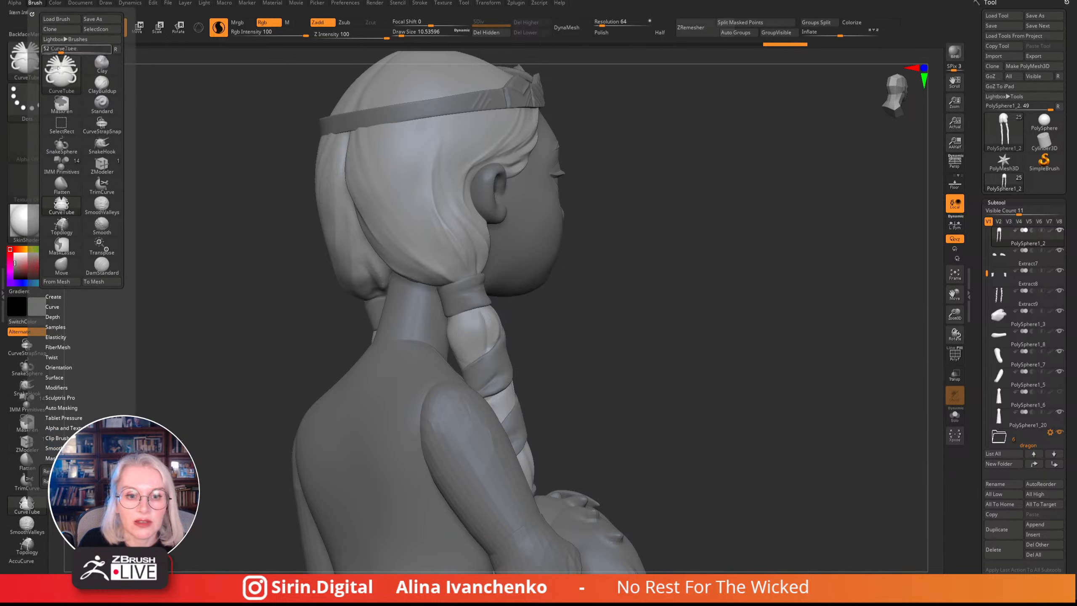
pyautogui.click(64, 388)
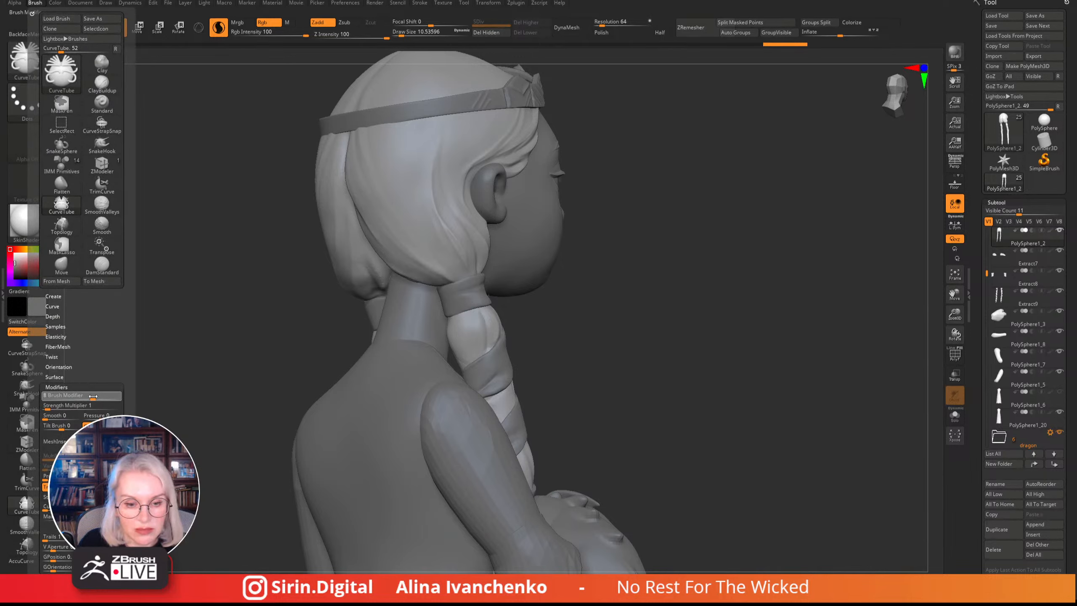
pyautogui.moveTo(180, 315)
pyautogui.mouseDown()
pyautogui.moveTo(672, 185)
pyautogui.moveTo(942, 131)
pyautogui.mouseUp()
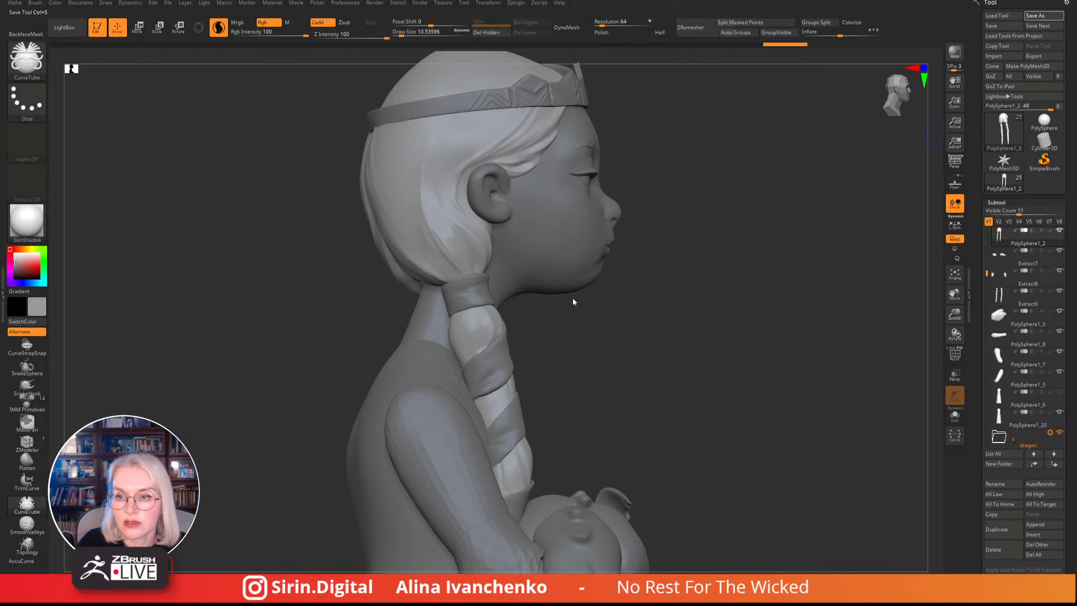
pyautogui.moveTo(599, 341)
pyautogui.mouseDown()
pyautogui.moveTo(586, 330)
pyautogui.moveTo(549, 355)
pyautogui.mouseUp()
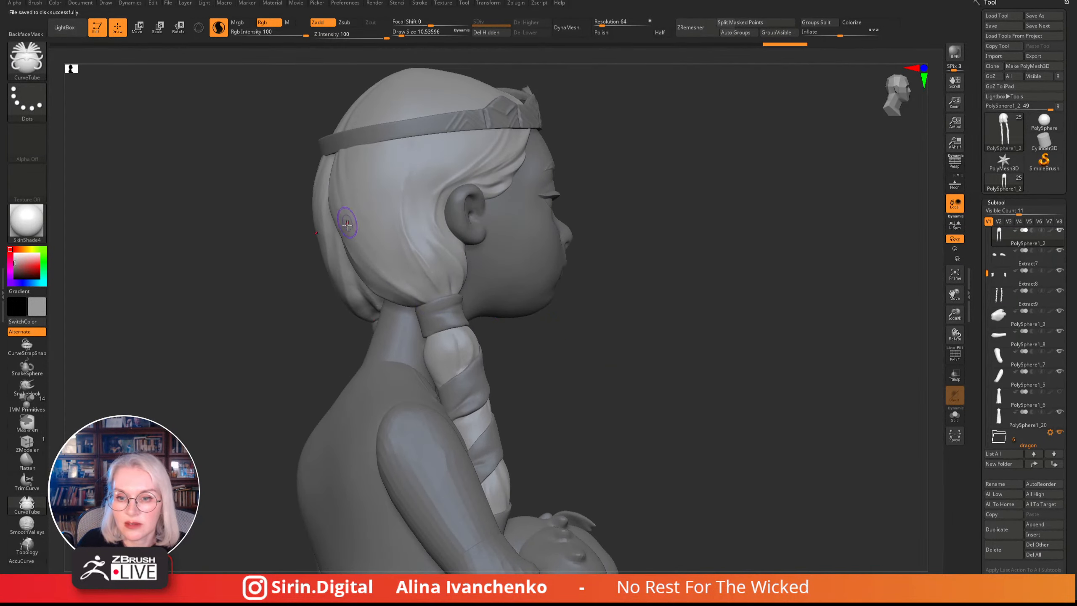
# - Lay a mirrored pair of curve tube strands from the back of the hair down toward the hair ties and adjust their curves
pyautogui.moveTo(424, 301); pyautogui.dragTo(426, 299)
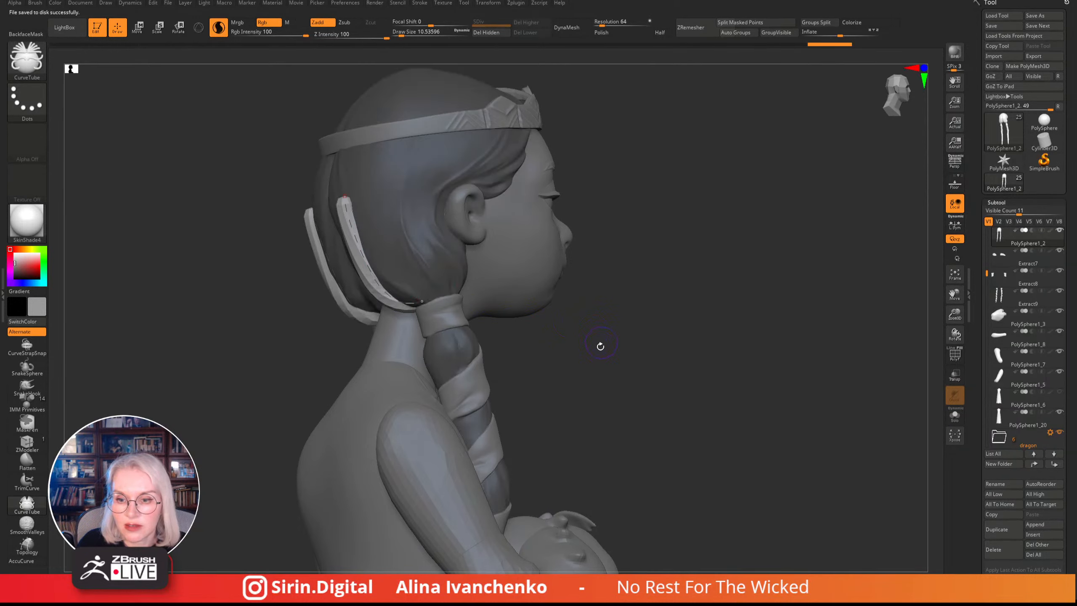
pyautogui.moveTo(599, 347)
pyautogui.mouseDown()
pyautogui.moveTo(578, 350)
pyautogui.moveTo(595, 288)
pyautogui.moveTo(586, 316)
pyautogui.mouseUp()
pyautogui.moveTo(372, 301); pyautogui.dragTo(388, 302)
pyautogui.moveTo(551, 313); pyautogui.dragTo(488, 316)
pyautogui.moveTo(358, 259); pyautogui.dragTo(373, 257)
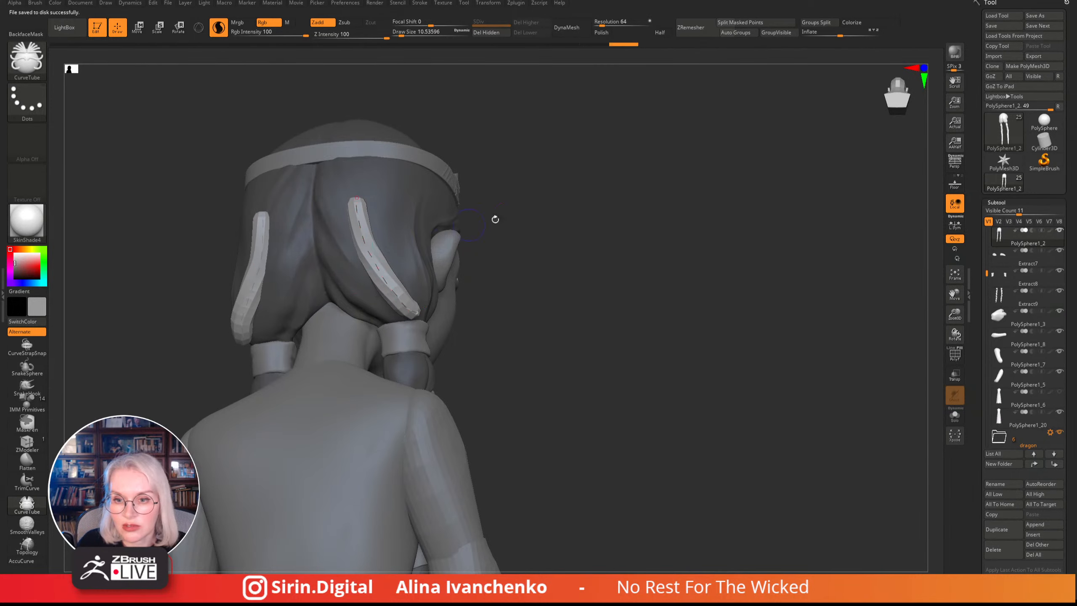
pyautogui.moveTo(594, 222); pyautogui.dragTo(496, 240)
pyautogui.keyDown('alt'); pyautogui.moveTo(712, 271); pyautogui.dragTo(693, 209); pyautogui.keyUp('alt')
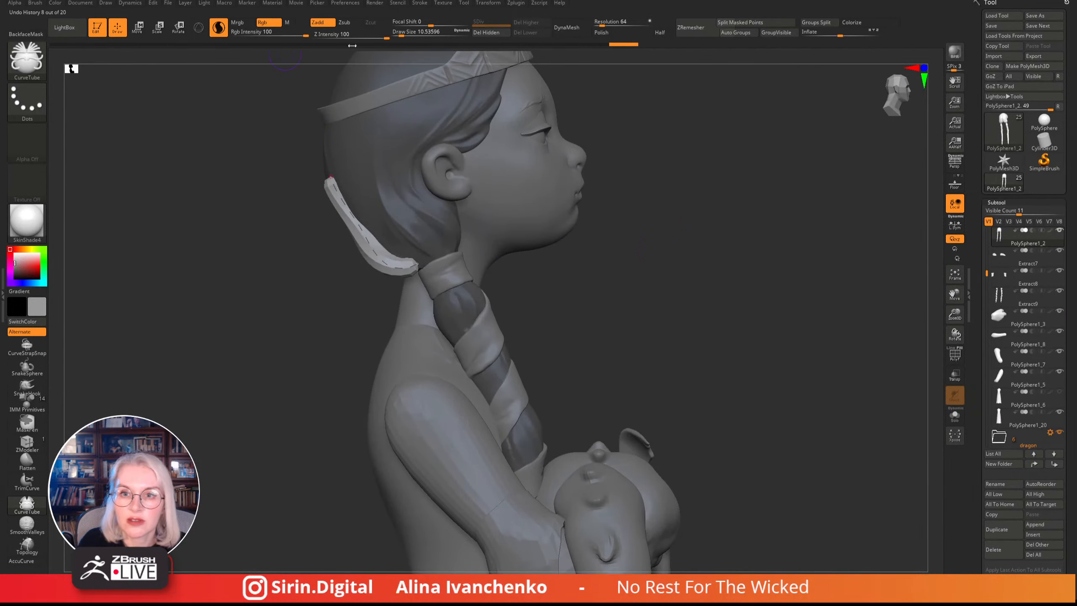
# - Try updating the curve tube strands with a draw size of 9.44708, and undo the last change
pyautogui.click(412, 34)
pyautogui.click(343, 202)
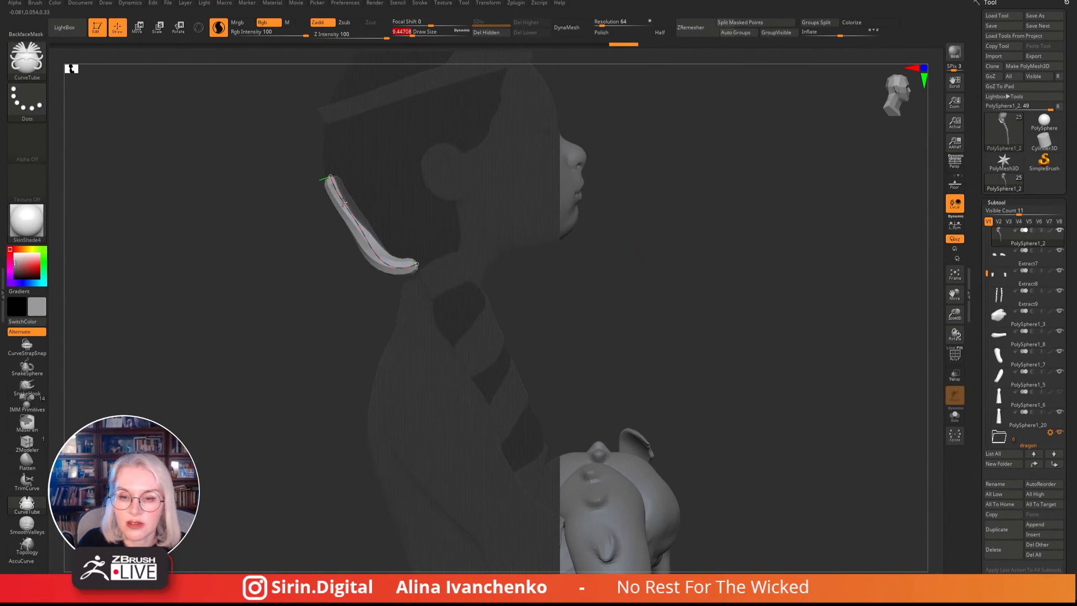
pyautogui.moveTo(615, 266)
pyautogui.keyDown('alt'); pyautogui.mouseDown()
pyautogui.moveTo(604, 278)
pyautogui.moveTo(625, 264)
pyautogui.moveTo(508, 288)
pyautogui.mouseUp(); pyautogui.keyUp('alt')
pyautogui.hotkey('ctrl', 'z')
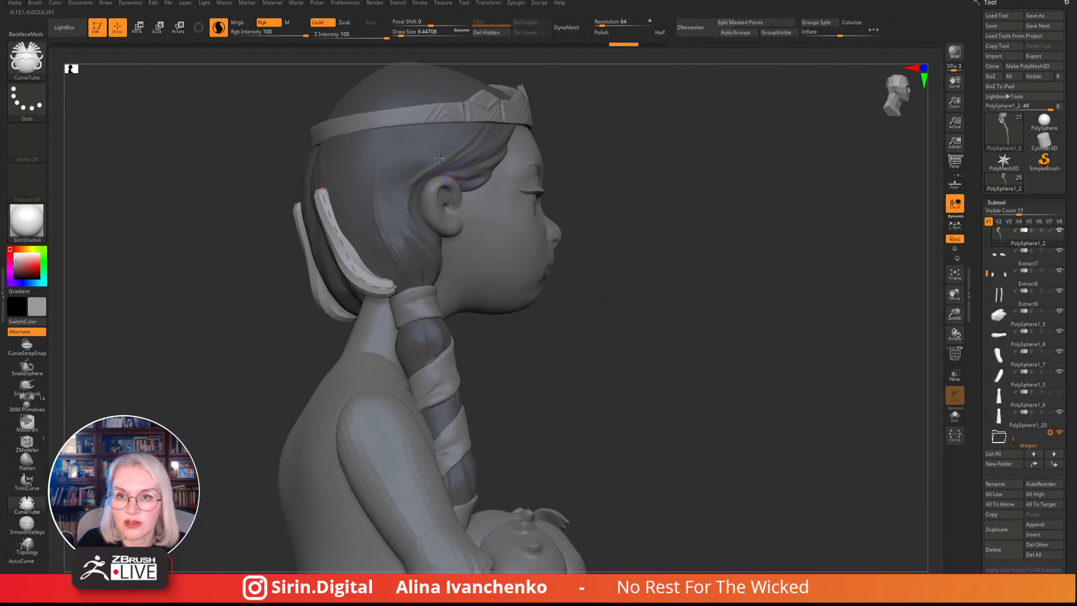
# - Thin the mirrored curve tube strands at the back of the hair with a draw size of 6.57639
pyautogui.click(410, 33)
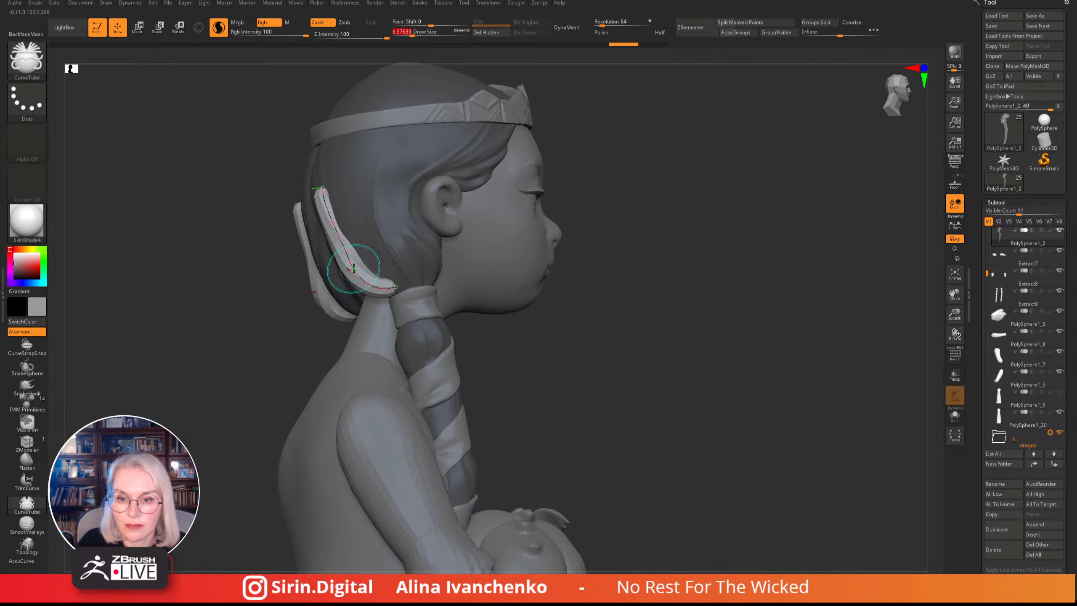
pyautogui.moveTo(601, 234); pyautogui.dragTo(611, 292)
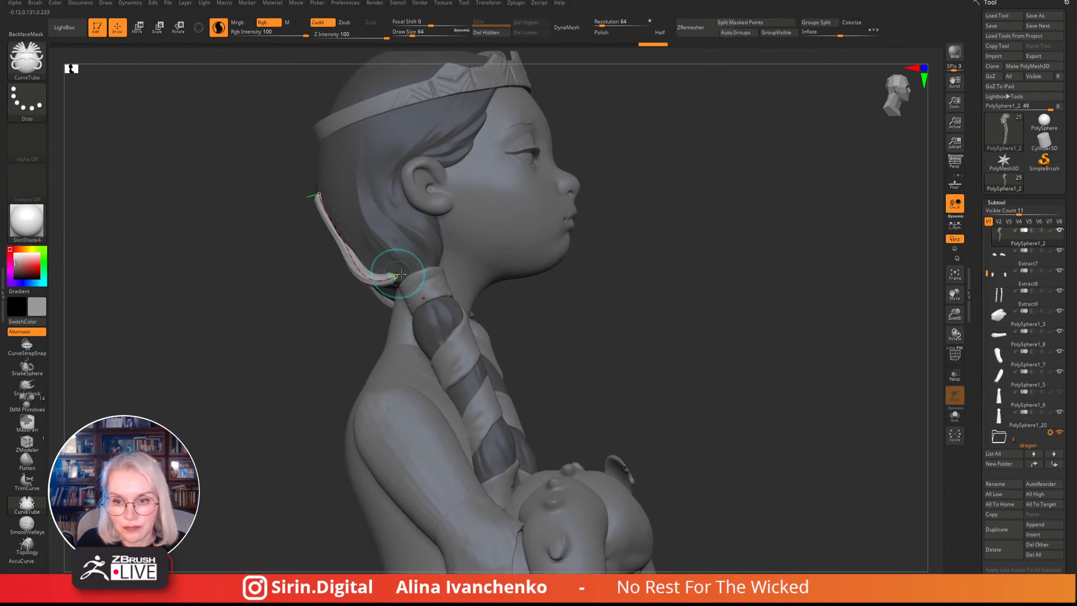
pyautogui.moveTo(299, 51); pyautogui.dragTo(311, 53)
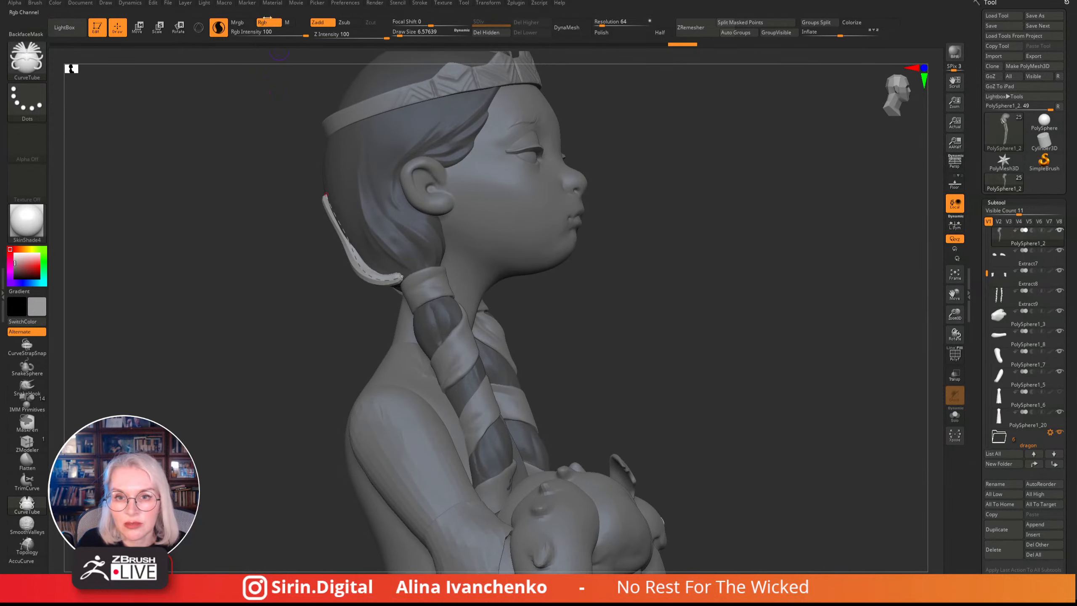
# - Set the CurveTube's Z intensity to 49 and adjust the mirrored strand curves along the back of the hair
pyautogui.click(268, 22)
pyautogui.moveTo(377, 34); pyautogui.dragTo(360, 36)
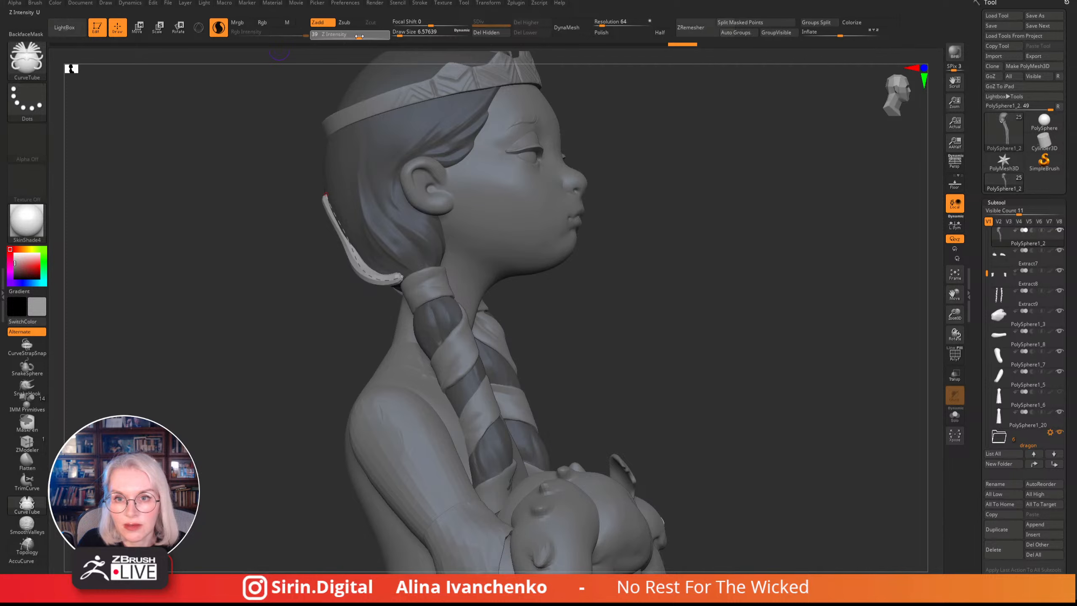
pyautogui.moveTo(365, 37); pyautogui.dragTo(366, 36)
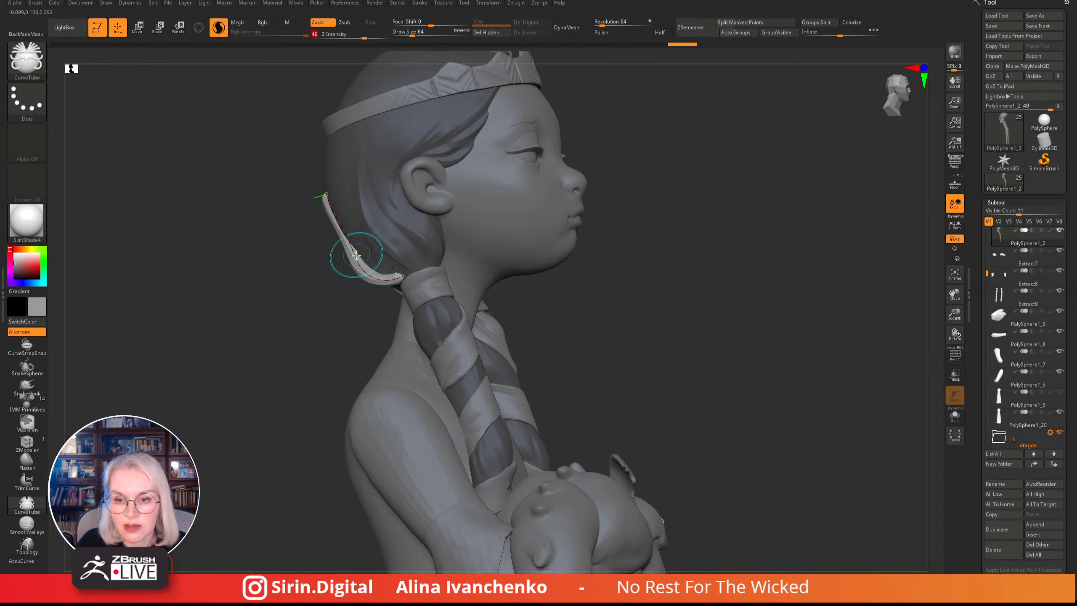
pyautogui.moveTo(356, 255); pyautogui.dragTo(344, 267)
pyautogui.moveTo(280, 288)
pyautogui.mouseDown()
pyautogui.moveTo(382, 287)
pyautogui.moveTo(439, 241)
pyautogui.moveTo(322, 267)
pyautogui.mouseUp()
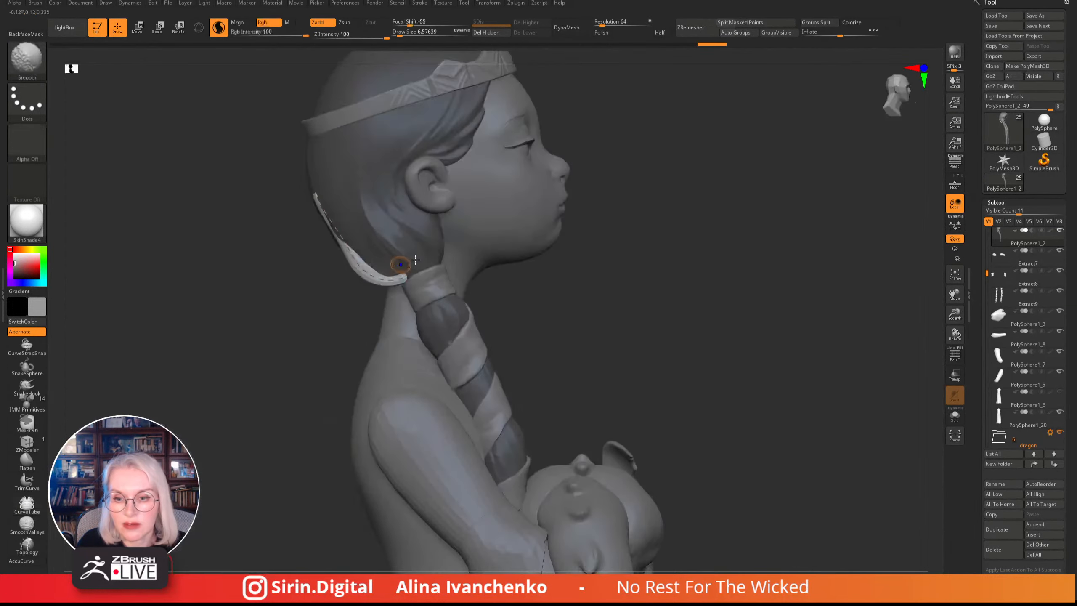
pyautogui.keyDown('alt'); pyautogui.moveTo(616, 265); pyautogui.dragTo(562, 293); pyautogui.keyUp('alt')
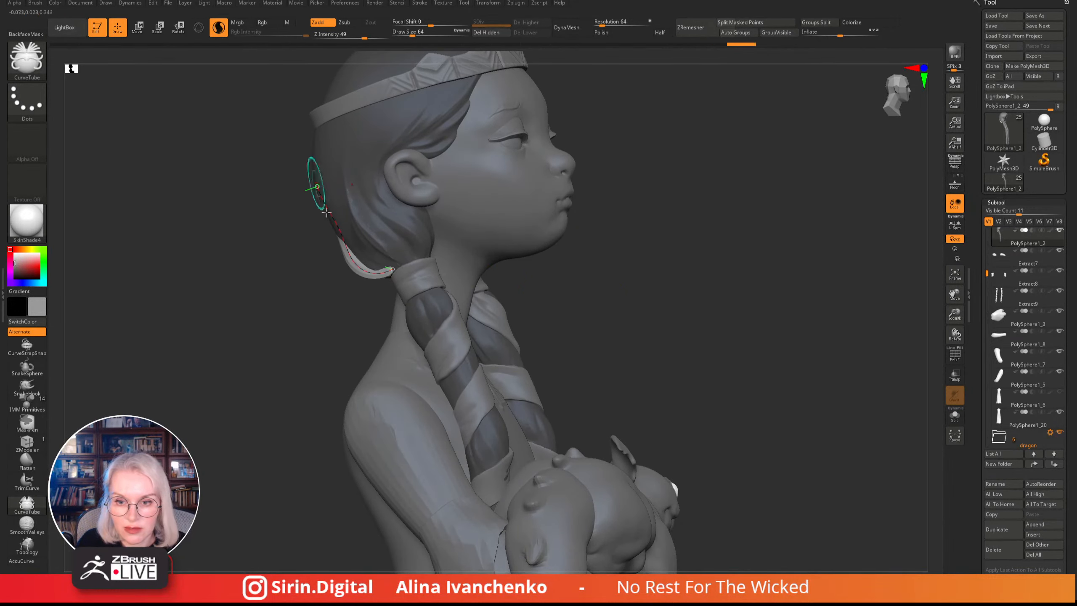
pyautogui.moveTo(336, 232); pyautogui.dragTo(330, 236)
pyautogui.moveTo(335, 348); pyautogui.dragTo(246, 348)
pyautogui.moveTo(573, 231)
pyautogui.mouseDown()
pyautogui.moveTo(639, 223)
pyautogui.moveTo(582, 264)
pyautogui.moveTo(589, 166)
pyautogui.moveTo(568, 226)
pyautogui.moveTo(397, 281)
pyautogui.moveTo(641, 248)
pyautogui.moveTo(621, 259)
pyautogui.moveTo(629, 303)
pyautogui.mouseUp()
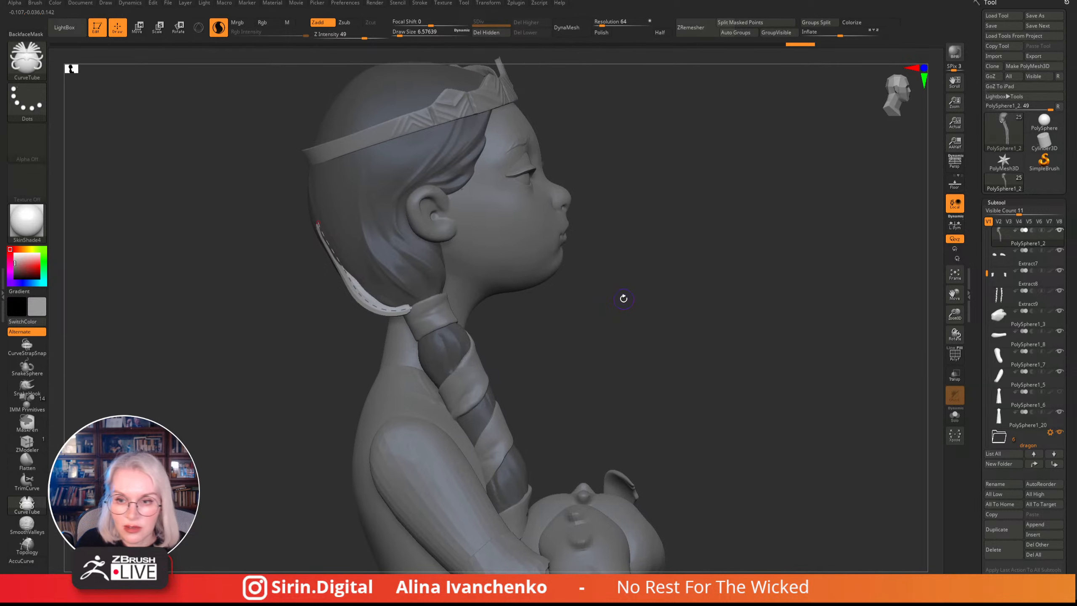
# - Update the mirrored curve tube strands with a draw size of 8.42419
pyautogui.moveTo(613, 298)
pyautogui.mouseDown()
pyautogui.moveTo(628, 291)
pyautogui.moveTo(580, 288)
pyautogui.moveTo(587, 269)
pyautogui.moveTo(621, 254)
pyautogui.mouseUp()
pyautogui.moveTo(399, 32); pyautogui.dragTo(401, 32)
pyautogui.keyDown('alt'); pyautogui.moveTo(507, 178); pyautogui.dragTo(475, 229); pyautogui.keyUp('alt')
pyautogui.click(458, 221)
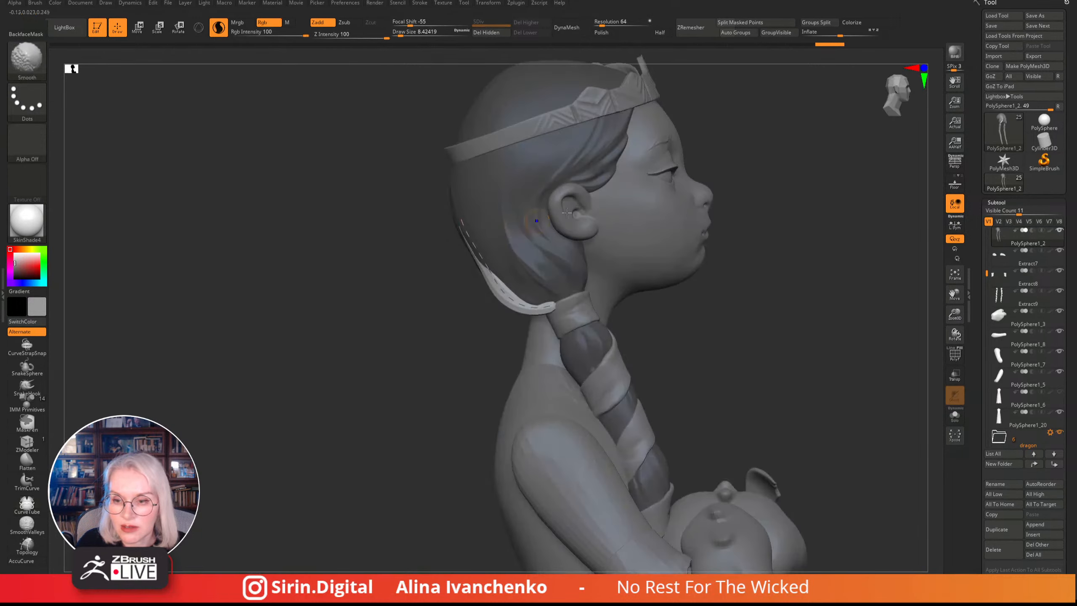
# - Switch to the Move brush with a draw size of 14.19857 for shaping the strands
pyautogui.moveTo(720, 274)
pyautogui.keyDown('alt'); pyautogui.mouseDown()
pyautogui.moveTo(702, 286)
pyautogui.moveTo(630, 271)
pyautogui.moveTo(606, 305)
pyautogui.moveTo(503, 305)
pyautogui.moveTo(535, 300)
pyautogui.mouseUp(); pyautogui.keyUp('alt')
pyautogui.press('b')
pyautogui.press('m')
pyautogui.press('v')
pyautogui.click(403, 33)
pyautogui.keyDown('alt'); pyautogui.moveTo(634, 269); pyautogui.dragTo(623, 294); pyautogui.keyUp('alt')
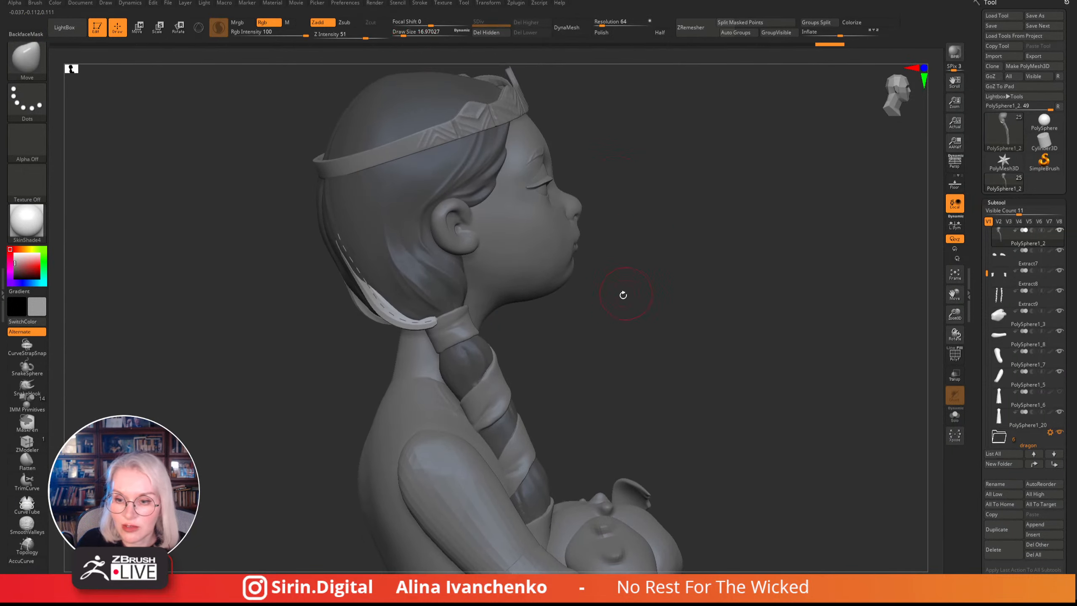
pyautogui.moveTo(403, 35); pyautogui.dragTo(407, 34)
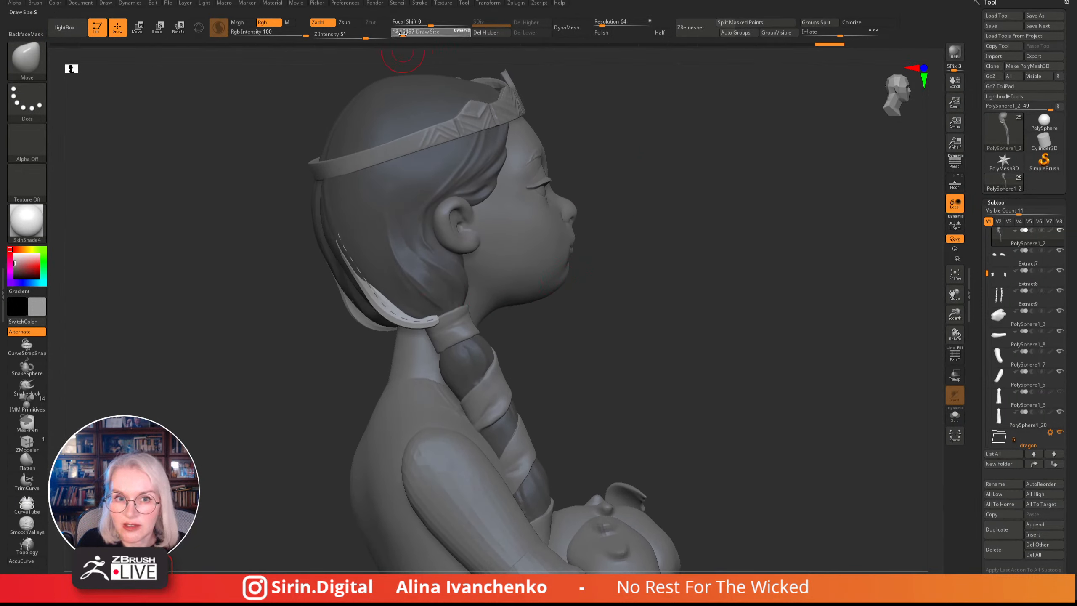
# - Look through the stroke's Curve Modifiers, check the strands from behind, and undo the last change
pyautogui.click(419, 3)
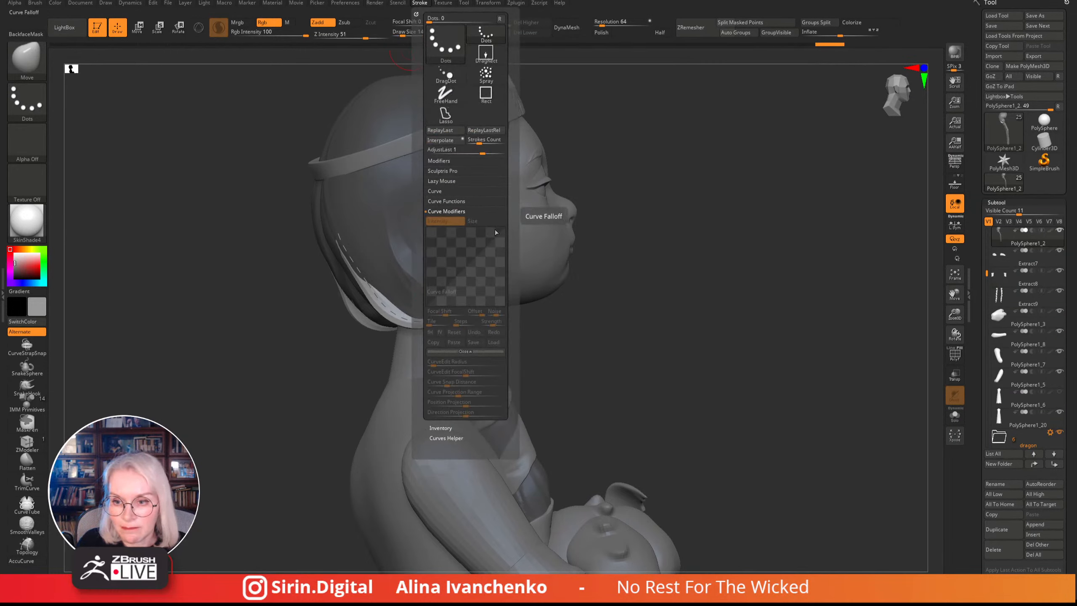
pyautogui.click(422, 3)
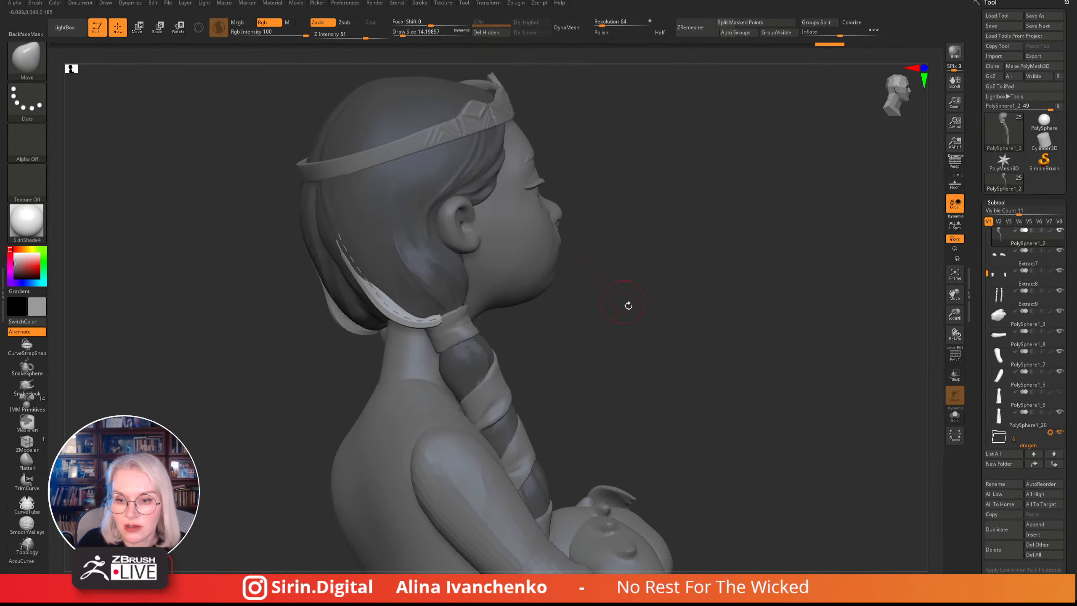
pyautogui.moveTo(628, 306); pyautogui.dragTo(593, 303)
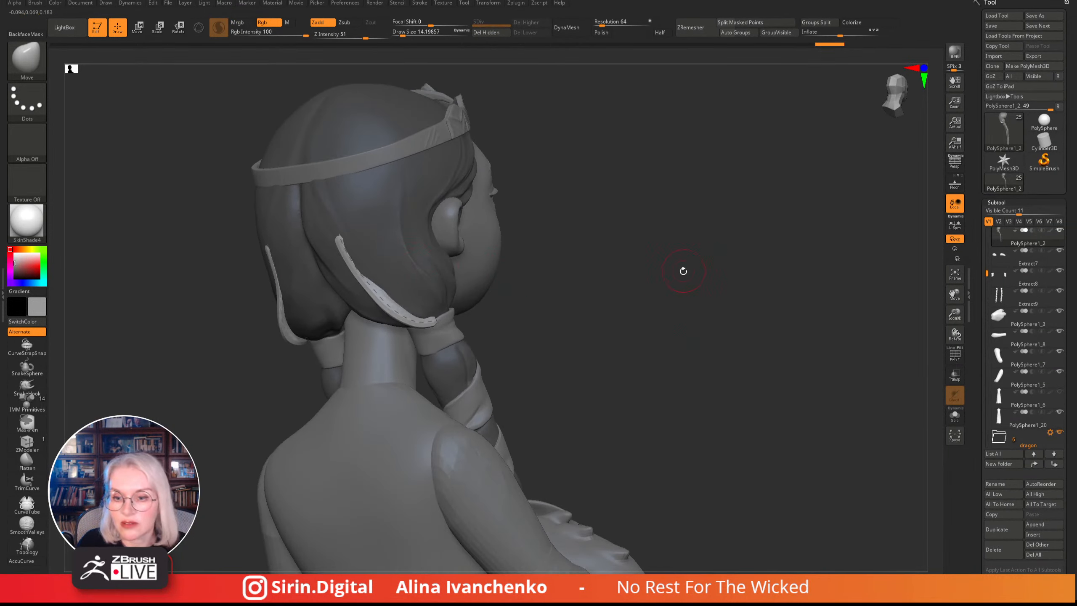
pyautogui.moveTo(683, 272); pyautogui.dragTo(474, 320)
pyautogui.hotkey('ctrl', 'z')
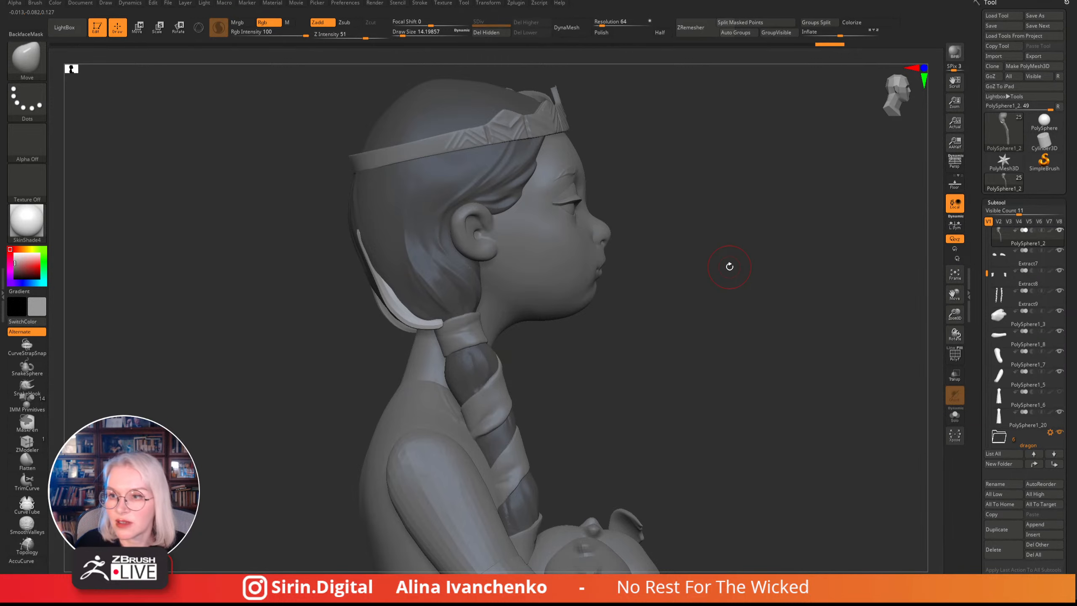
# - Split the curve tube strands from the masked hair mesh into a separate subtool
pyautogui.press('Tab')
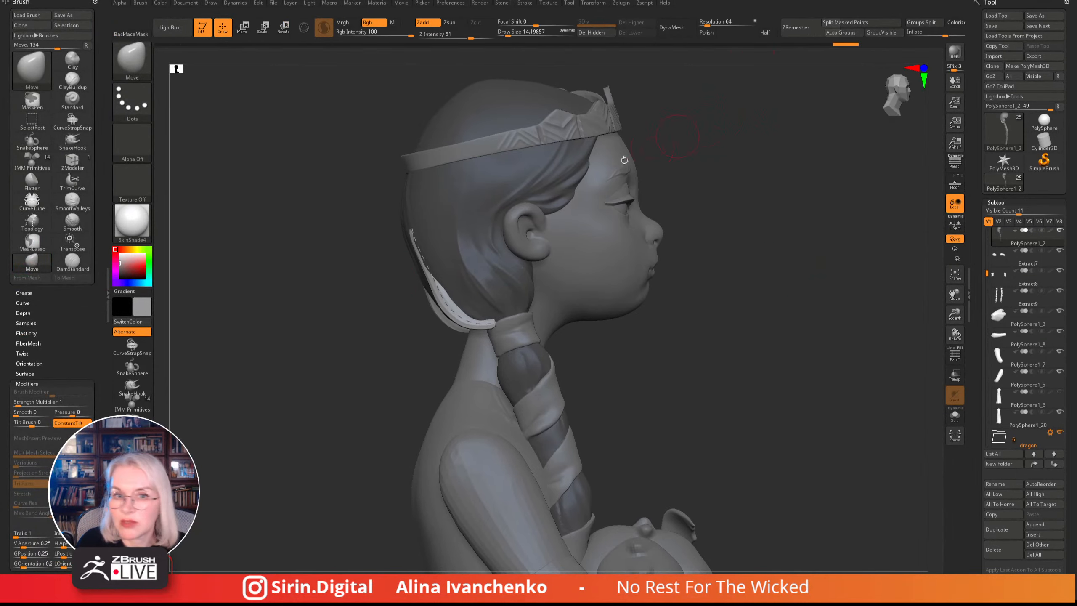
pyautogui.click(107, 296)
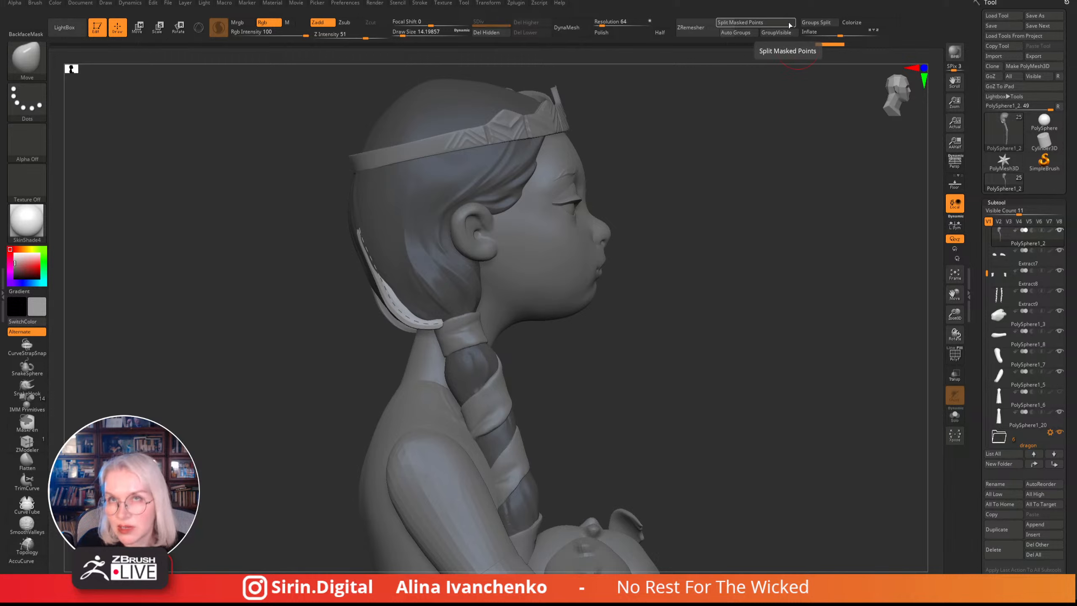
pyautogui.click(788, 22)
pyautogui.moveTo(687, 238); pyautogui.dragTo(701, 248)
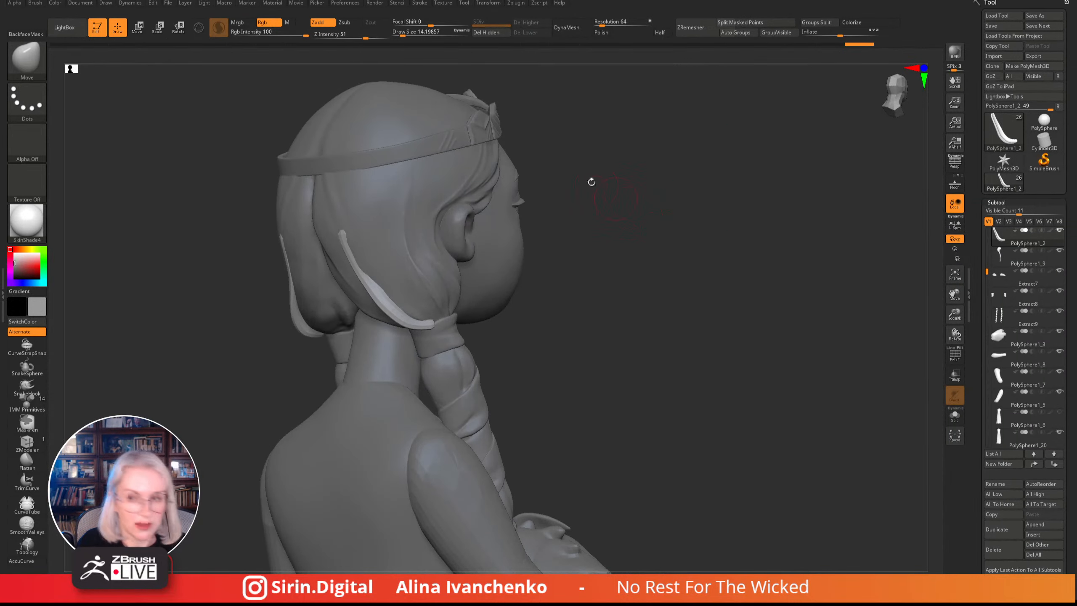
# - Try to shape and smooth the strands' lower ends at the hair ties with draw sizes of 30.69679 and 20.00594
pyautogui.moveTo(407, 37); pyautogui.dragTo(410, 37)
pyautogui.moveTo(642, 205); pyautogui.dragTo(446, 313)
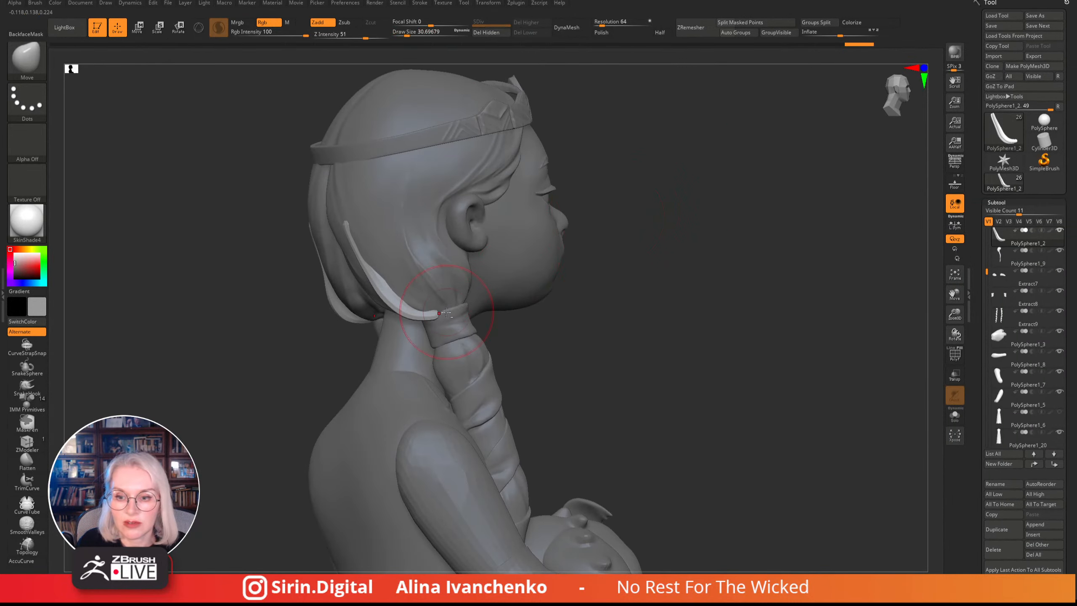
pyautogui.moveTo(407, 35); pyautogui.dragTo(404, 36)
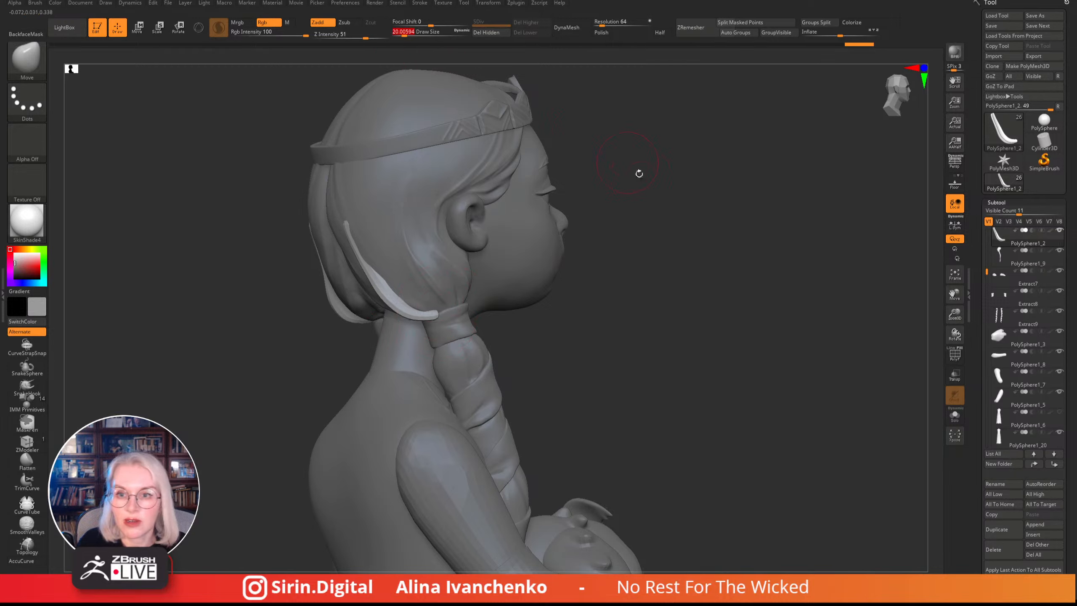
pyautogui.keyDown('alt'); pyautogui.moveTo(638, 217); pyautogui.dragTo(634, 226); pyautogui.keyUp('alt')
pyautogui.press('shift')
pyautogui.keyDown('shift'); pyautogui.moveTo(427, 325); pyautogui.dragTo(432, 318); pyautogui.keyUp('shift')
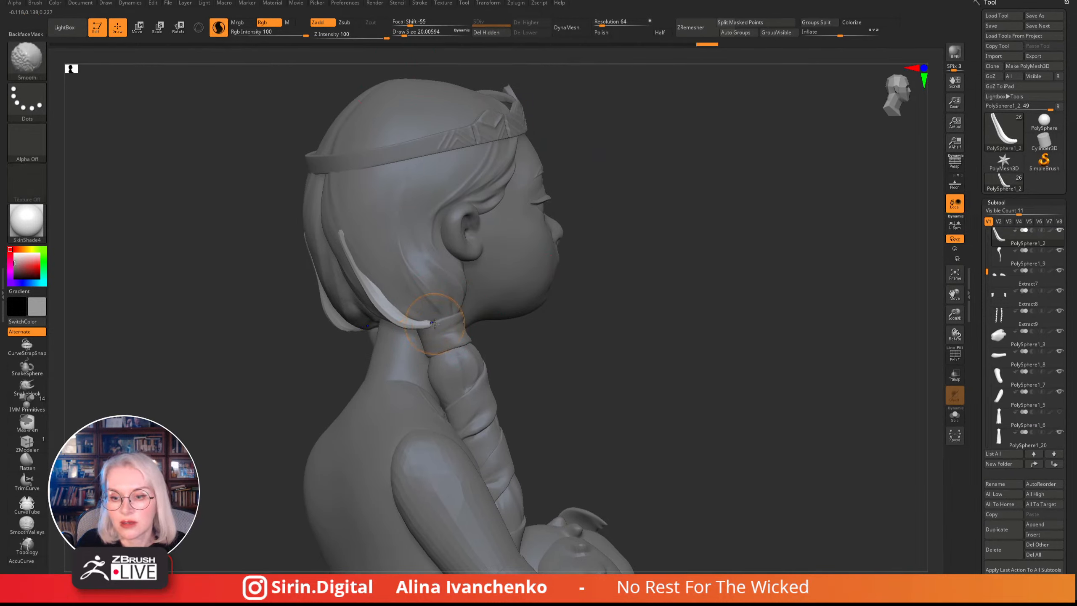
pyautogui.hotkey('ctrl', 'z')
pyautogui.moveTo(583, 342); pyautogui.dragTo(543, 339)
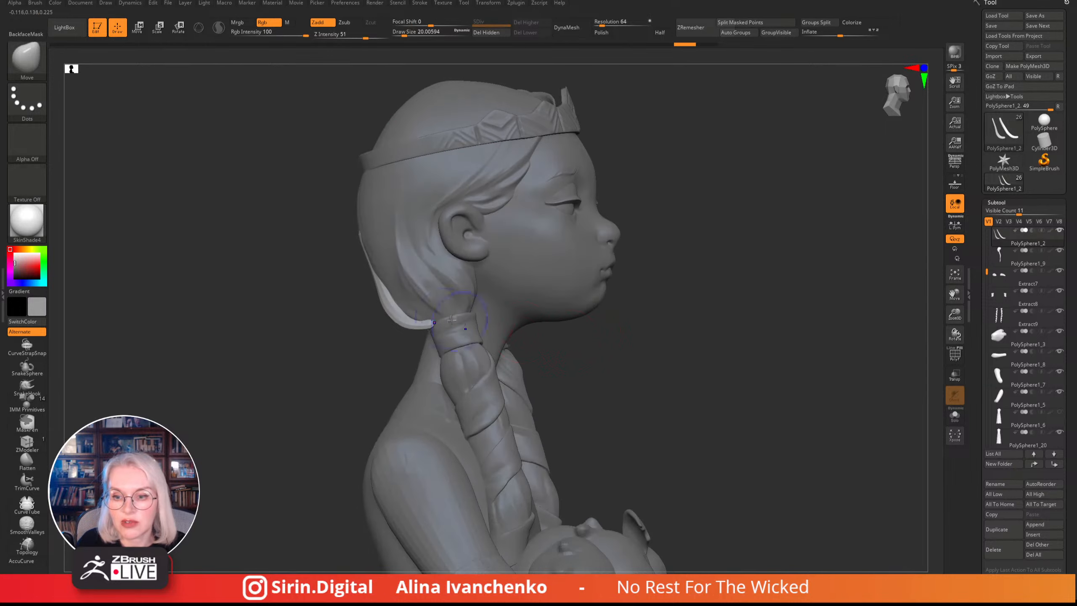
pyautogui.keyDown('shift'); pyautogui.moveTo(428, 316); pyautogui.dragTo(433, 323); pyautogui.keyUp('shift')
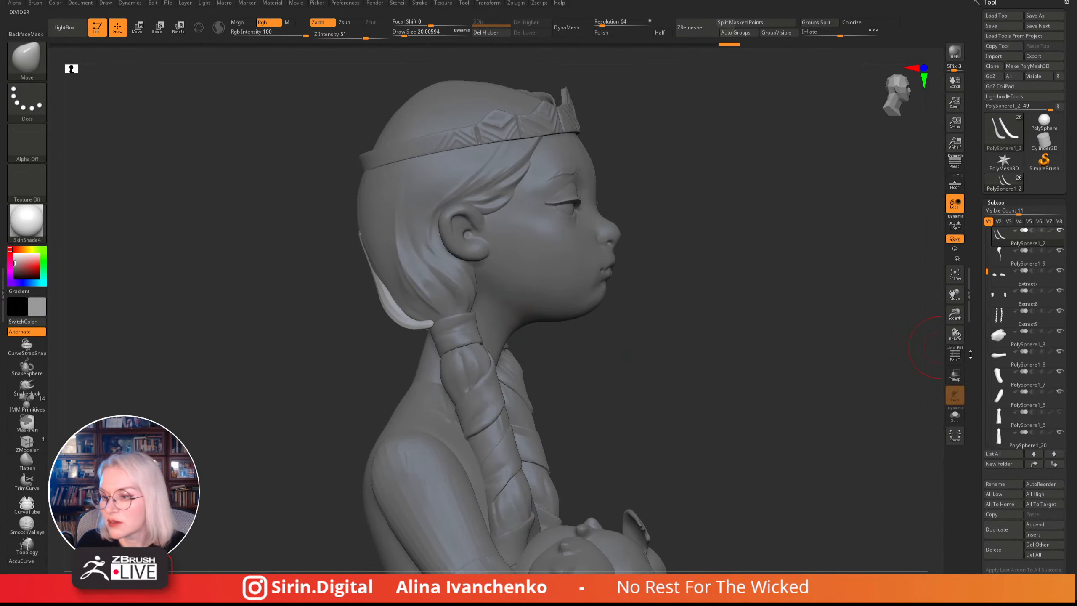
# - Display the polyframe on the strands and undo the last smoothing of their lower ends
pyautogui.click(955, 354)
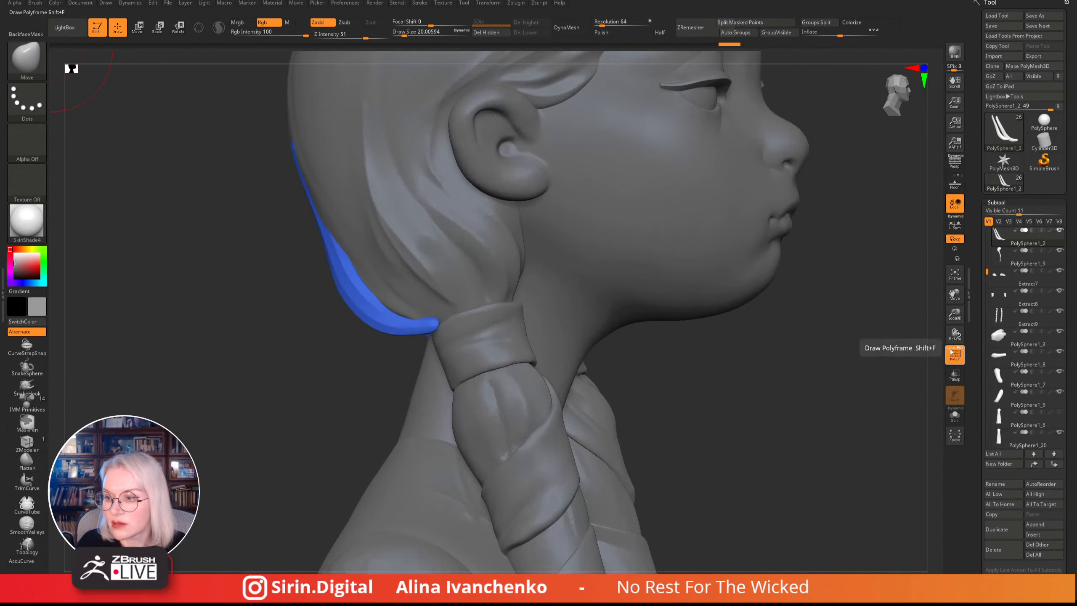
pyautogui.moveTo(844, 383); pyautogui.dragTo(694, 408)
pyautogui.hotkey('ctrl', 'z')
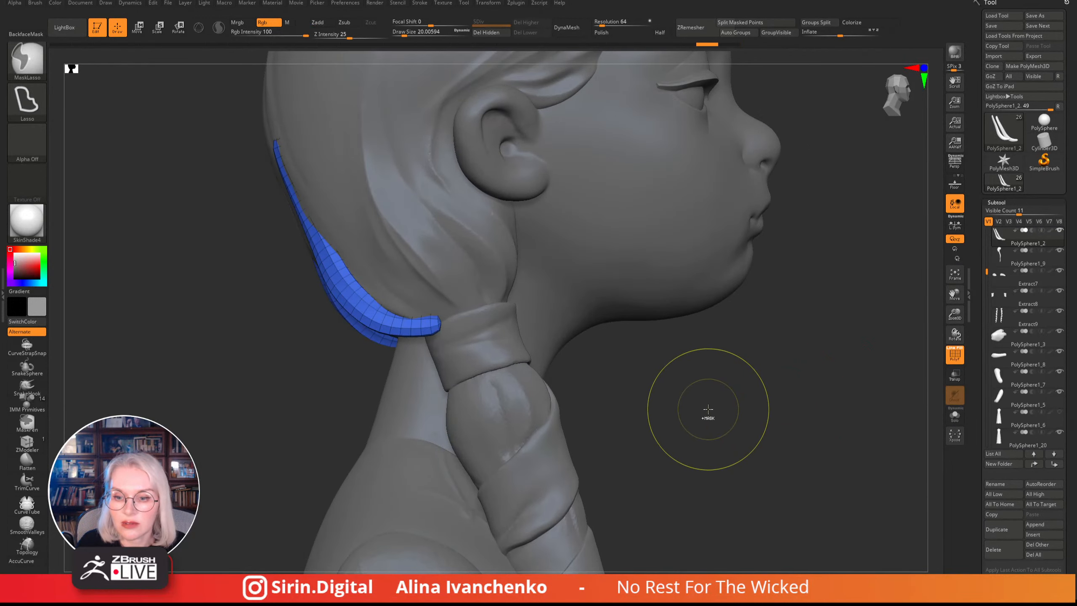
pyautogui.hotkey('ctrl', 'z')
pyautogui.hotkey('ctrl', 'z')
# - Smooth the strands' lower ends into tapered tips with a draw size of 9.44708, and hide the polyframe
pyautogui.moveTo(404, 35); pyautogui.dragTo(400, 35)
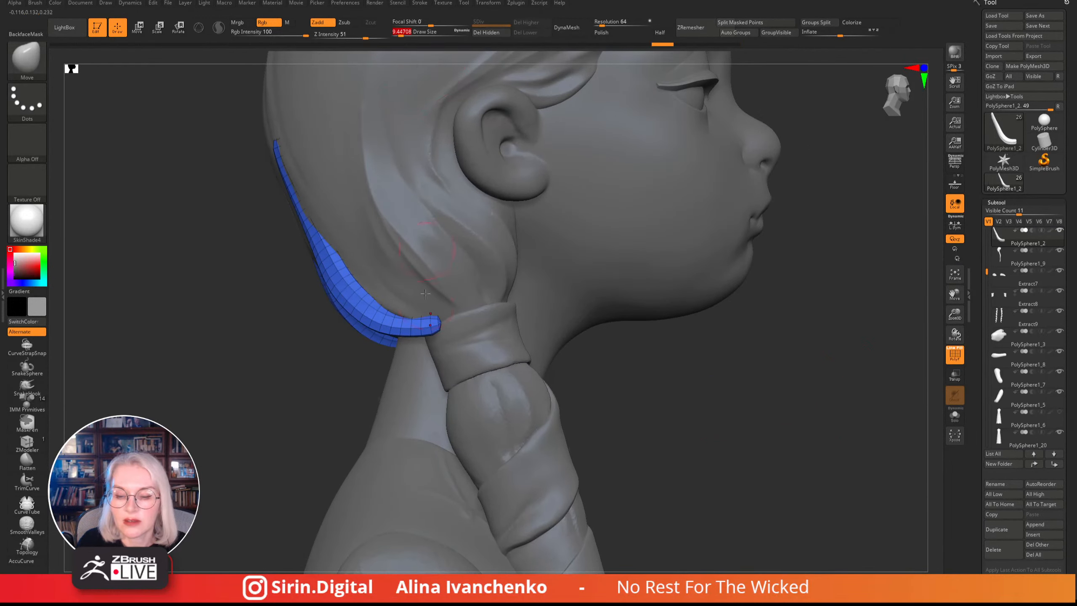
pyautogui.keyDown('shift'); pyautogui.moveTo(418, 350); pyautogui.dragTo(434, 326); pyautogui.keyUp('shift')
pyautogui.moveTo(623, 355); pyautogui.dragTo(638, 387)
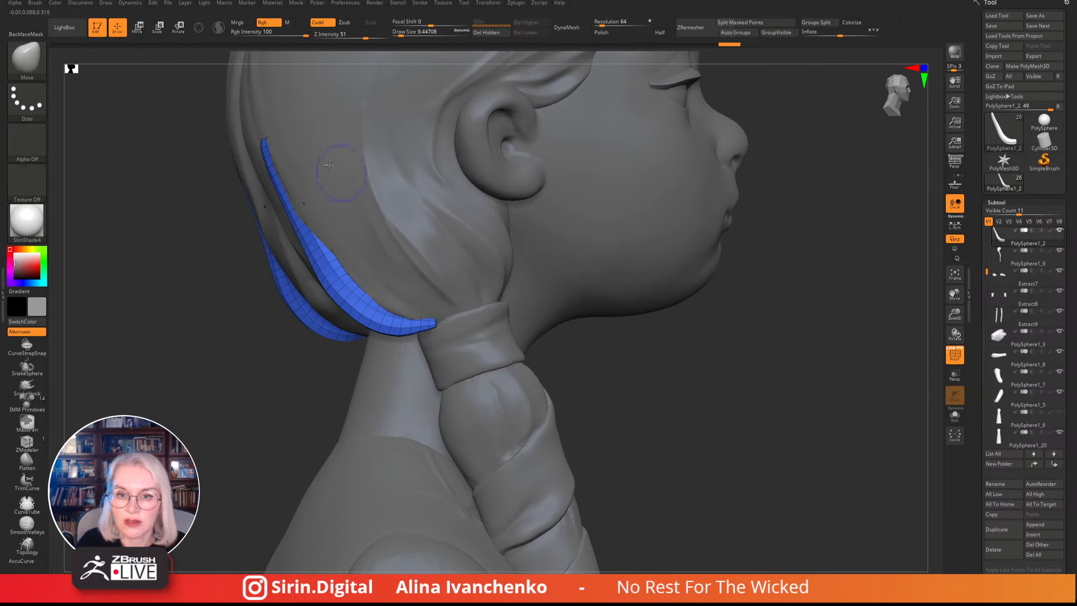
pyautogui.press('shift')
pyautogui.moveTo(955, 314); pyautogui.dragTo(954, 333)
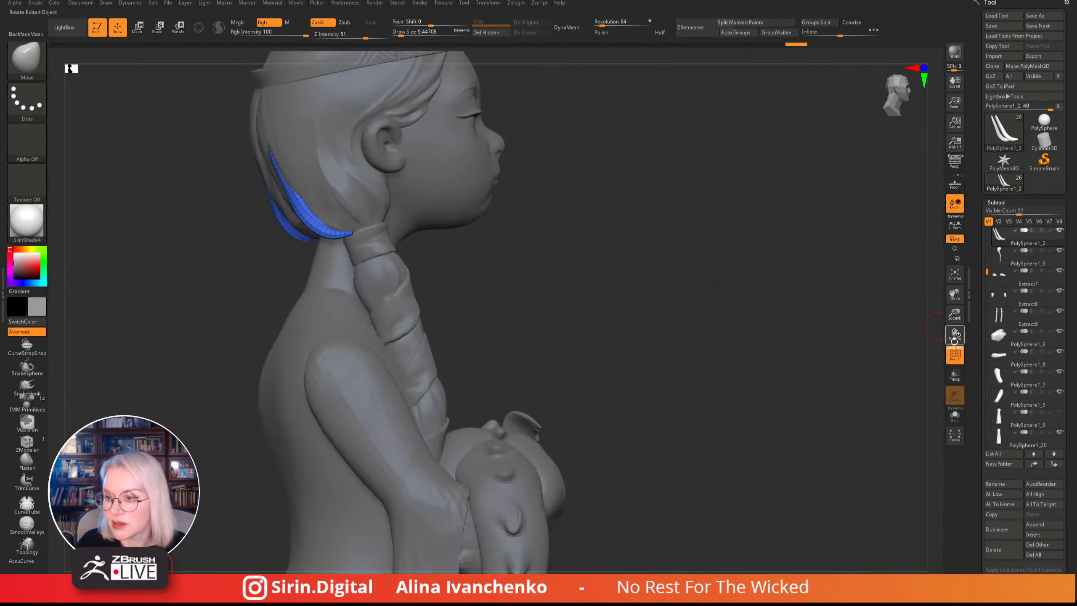
pyautogui.click(955, 355)
pyautogui.moveTo(815, 327)
pyautogui.keyDown('shift'); pyautogui.mouseDown()
pyautogui.moveTo(738, 312)
pyautogui.moveTo(734, 272)
pyautogui.moveTo(667, 225)
pyautogui.moveTo(607, 281)
pyautogui.moveTo(611, 294)
pyautogui.moveTo(582, 280)
pyautogui.moveTo(625, 325)
pyautogui.mouseUp(); pyautogui.keyUp('shift')
# - Reshape the upper parts of both strands against the back of the hair using Move with a draw size of 23.30558
pyautogui.moveTo(400, 34); pyautogui.dragTo(410, 34)
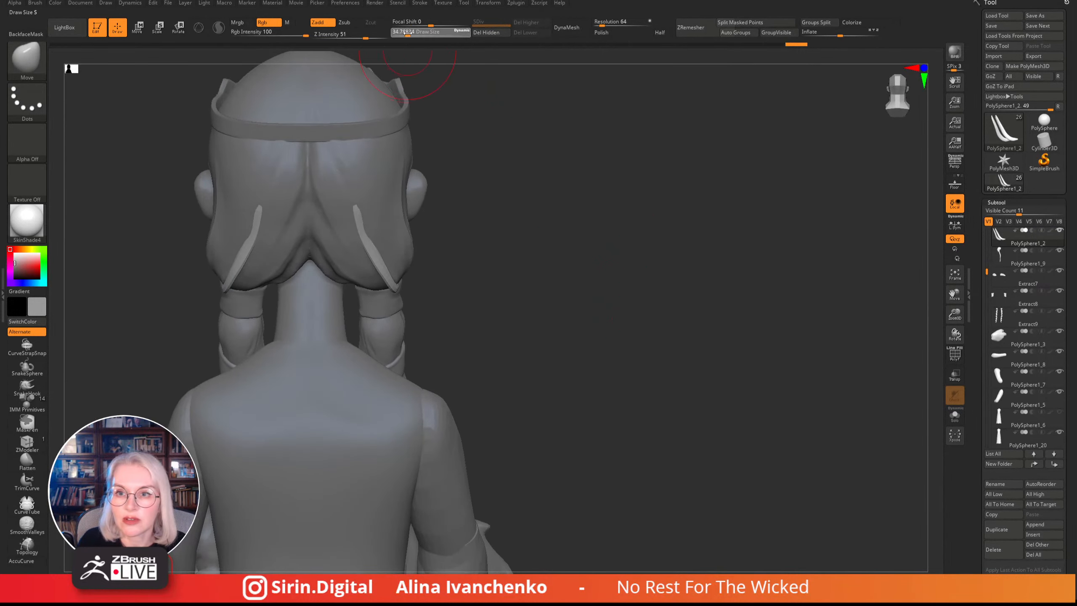
pyautogui.moveTo(539, 198); pyautogui.dragTo(566, 185)
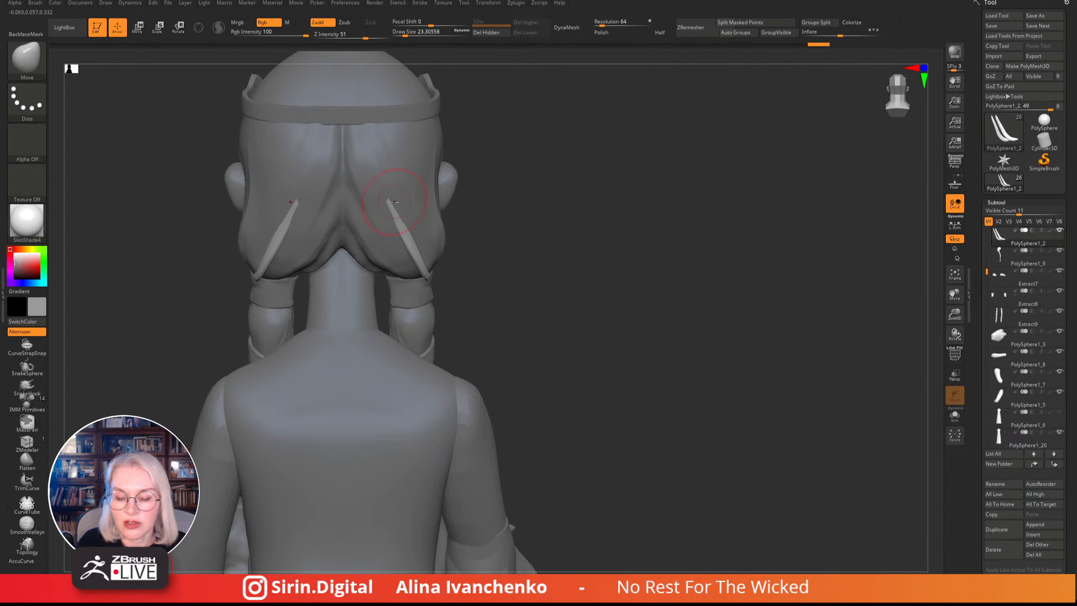
pyautogui.moveTo(523, 201)
pyautogui.mouseDown()
pyautogui.moveTo(527, 241)
pyautogui.moveTo(610, 284)
pyautogui.moveTo(593, 271)
pyautogui.moveTo(589, 238)
pyautogui.moveTo(462, 261)
pyautogui.moveTo(594, 288)
pyautogui.moveTo(580, 304)
pyautogui.moveTo(459, 279)
pyautogui.moveTo(592, 294)
pyautogui.moveTo(555, 287)
pyautogui.moveTo(697, 385)
pyautogui.moveTo(673, 314)
pyautogui.moveTo(697, 276)
pyautogui.moveTo(603, 258)
pyautogui.moveTo(603, 274)
pyautogui.mouseUp()
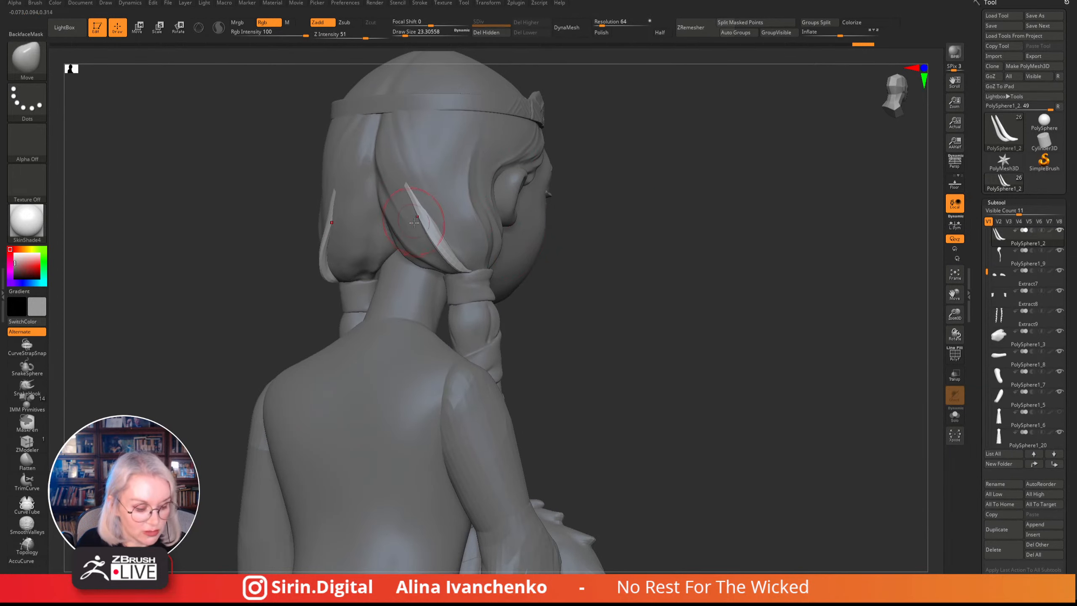
pyautogui.moveTo(695, 241); pyautogui.dragTo(746, 211)
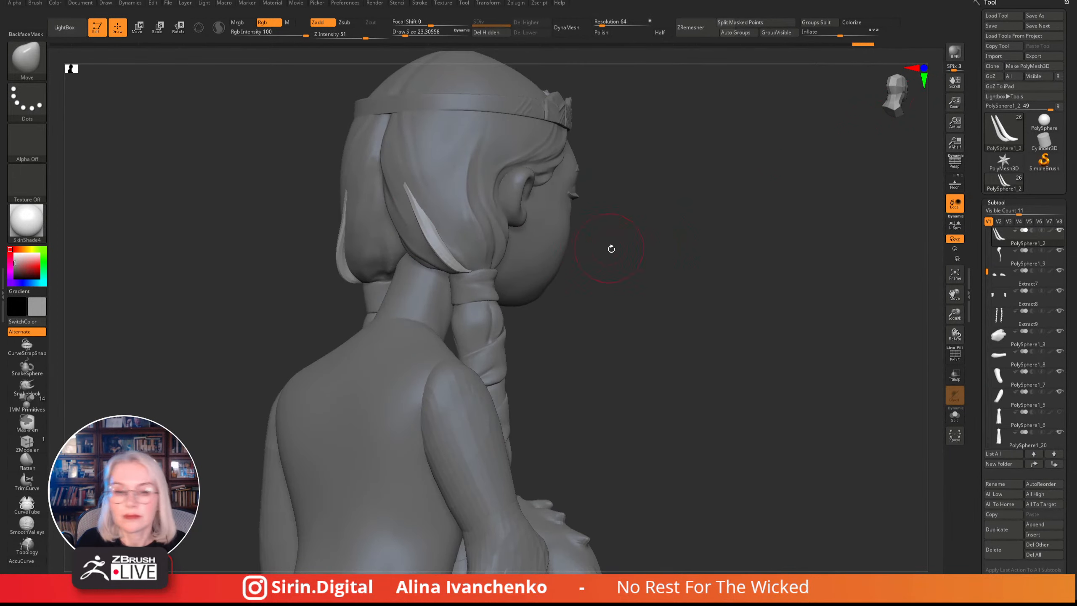
pyautogui.moveTo(611, 249); pyautogui.dragTo(662, 304)
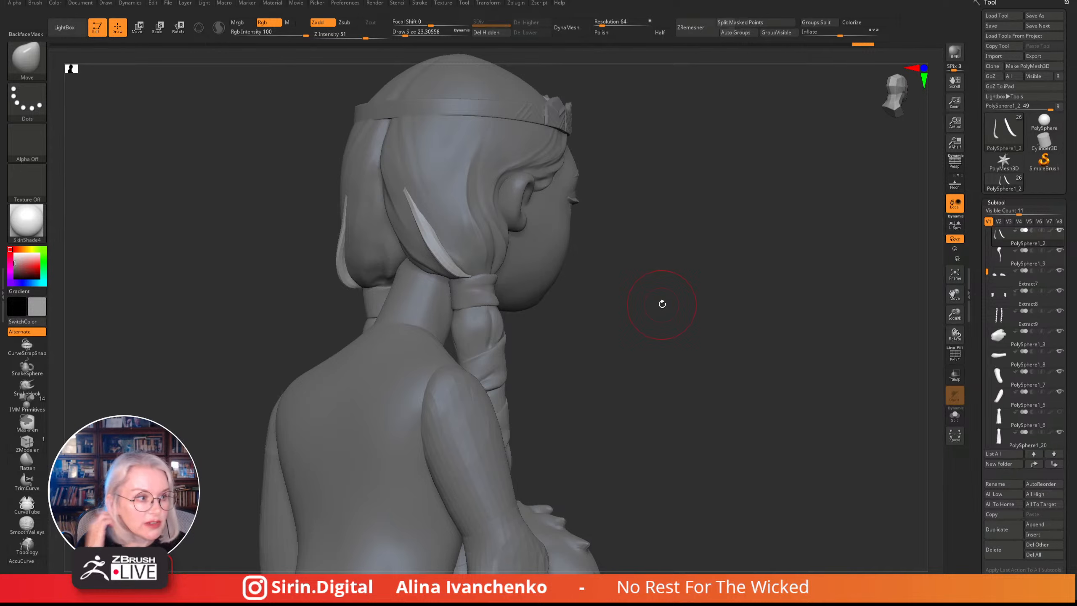
pyautogui.moveTo(658, 207)
pyautogui.mouseDown()
pyautogui.moveTo(670, 282)
pyautogui.moveTo(642, 284)
pyautogui.moveTo(610, 245)
pyautogui.mouseUp()
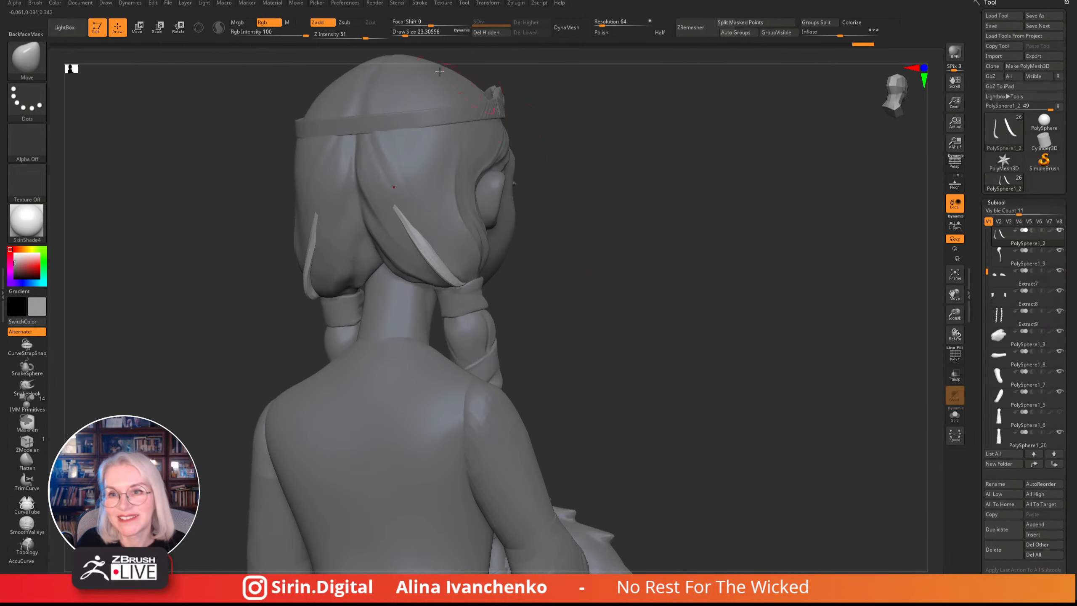
# - Select the CurveTube brush with a draw size of about 11.7 for adding hair strands
pyautogui.moveTo(405, 33); pyautogui.dragTo(402, 33)
pyautogui.moveTo(546, 163)
pyautogui.mouseDown()
pyautogui.moveTo(581, 236)
pyautogui.moveTo(654, 268)
pyautogui.moveTo(608, 298)
pyautogui.moveTo(621, 305)
pyautogui.moveTo(290, 371)
pyautogui.mouseUp()
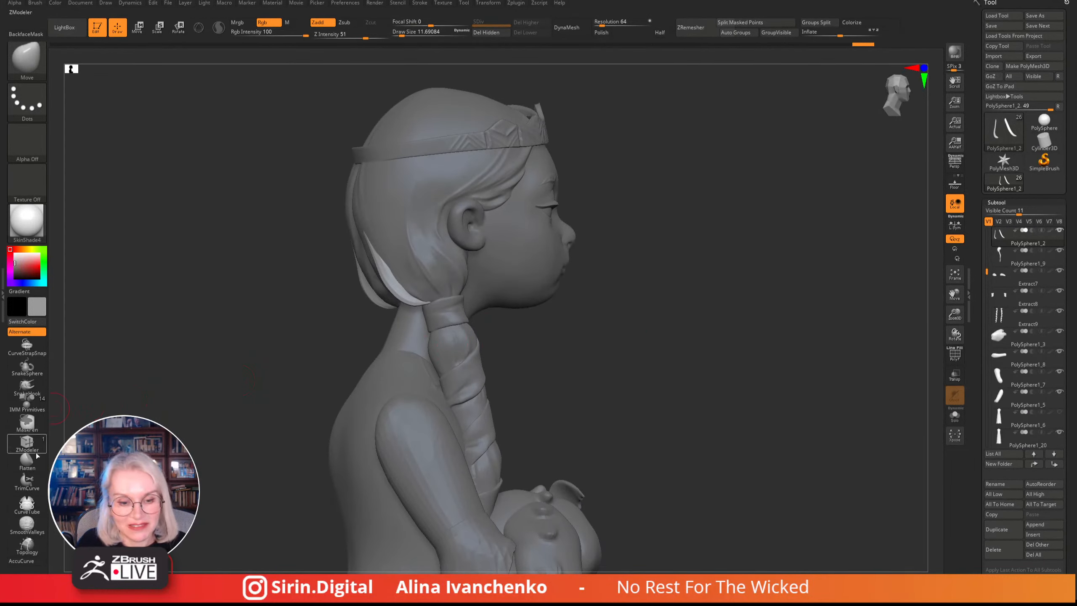
pyautogui.click(26, 504)
pyautogui.moveTo(640, 252)
pyautogui.mouseDown()
pyautogui.moveTo(559, 307)
pyautogui.moveTo(643, 283)
pyautogui.moveTo(611, 327)
pyautogui.moveTo(614, 317)
pyautogui.moveTo(586, 444)
pyautogui.mouseUp()
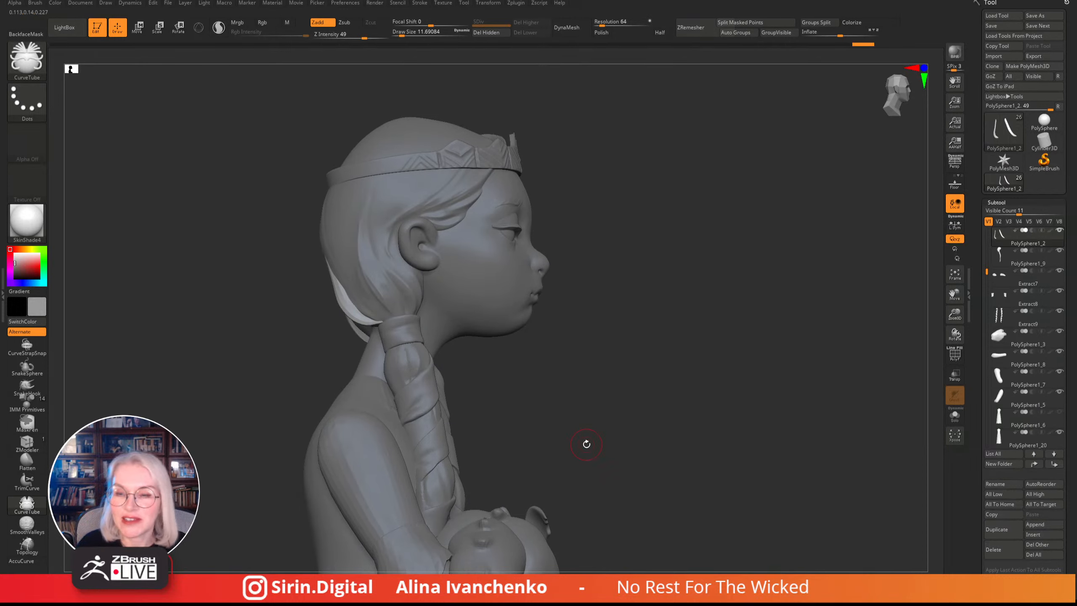
pyautogui.moveTo(674, 280); pyautogui.dragTo(292, 85)
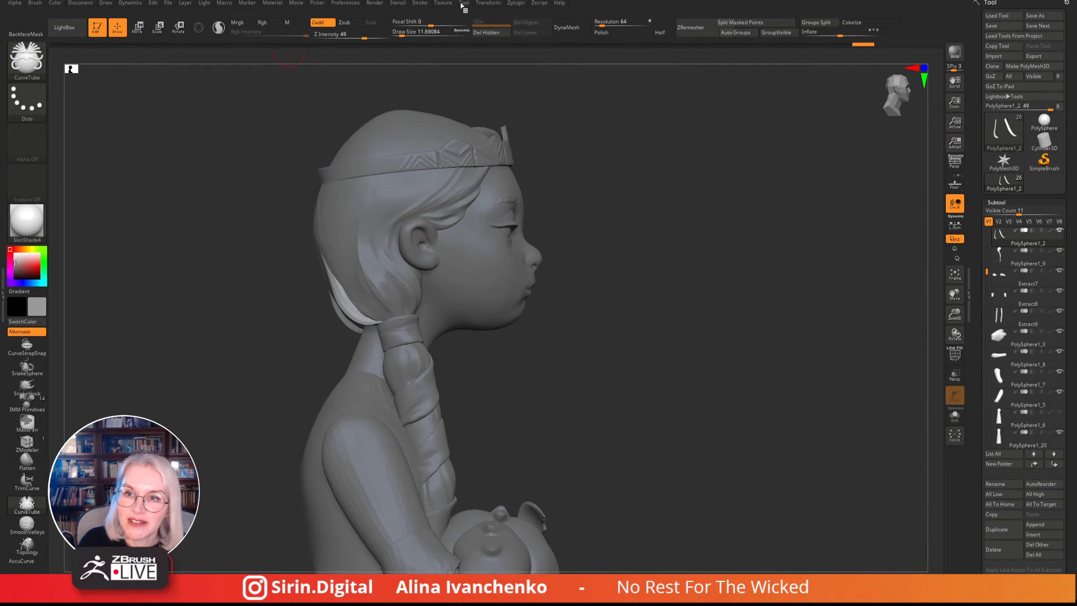
# - Lower the start point of the Size falloff graph in the curve modifiers so the tubes taper more
pyautogui.click(516, 3)
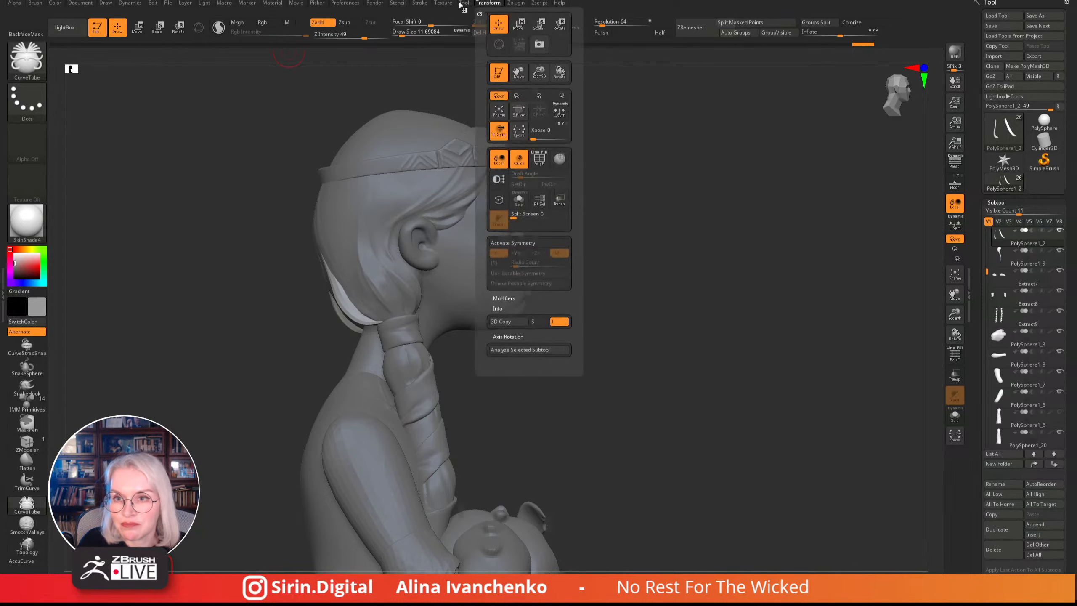
pyautogui.moveTo(420, 3)
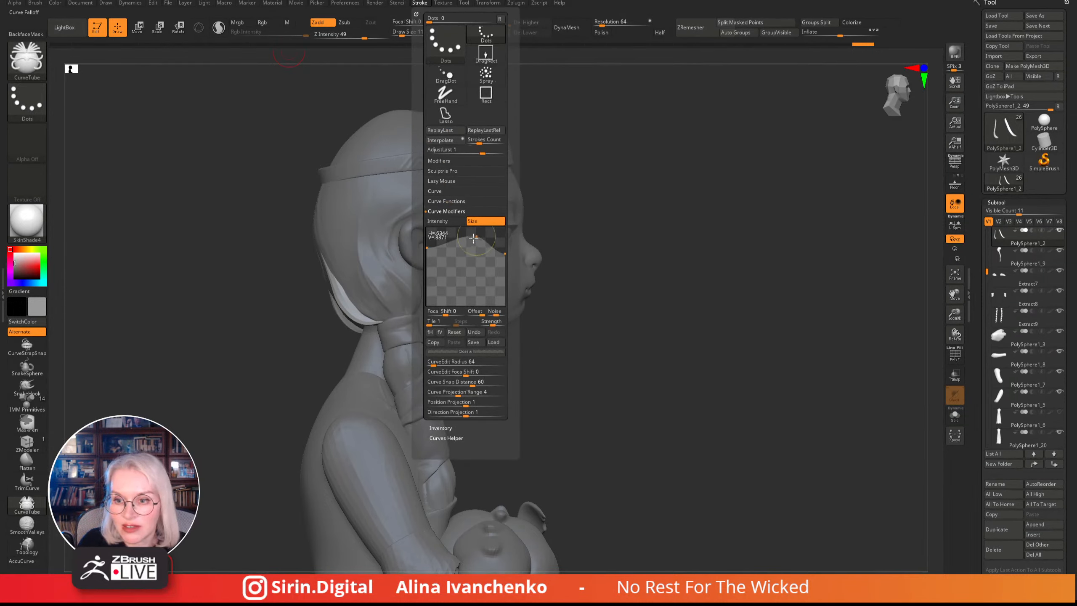
pyautogui.moveTo(427, 254); pyautogui.dragTo(425, 254)
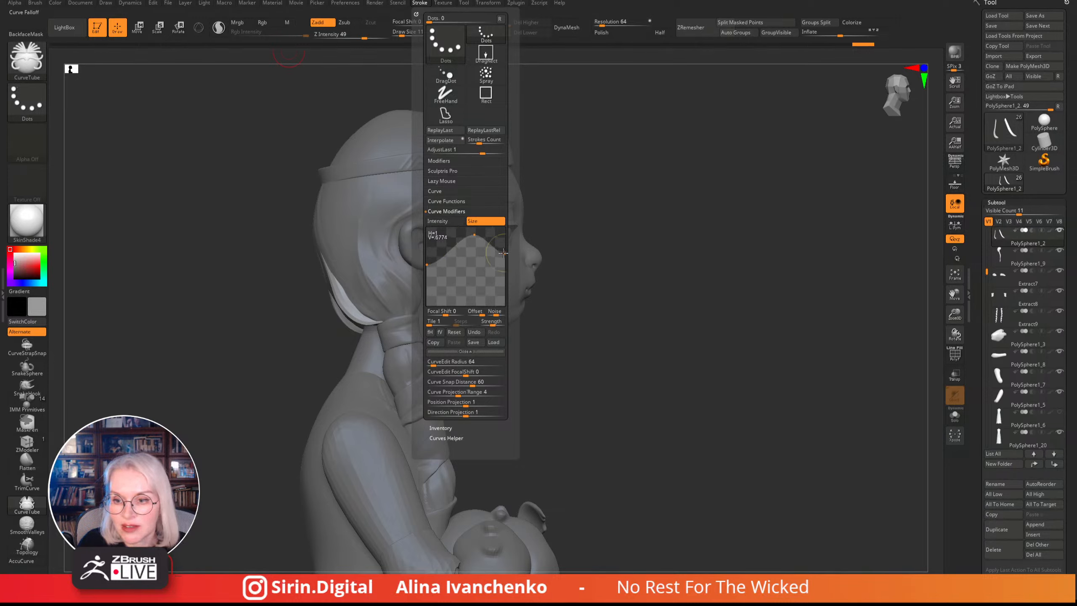
pyautogui.moveTo(608, 257)
pyautogui.mouseDown()
pyautogui.moveTo(567, 265)
pyautogui.moveTo(656, 291)
pyautogui.moveTo(590, 309)
pyautogui.mouseUp()
# - Draw a curve tube hair strand behind the ear, running from the back hair down to the braid tie
pyautogui.moveTo(296, 298); pyautogui.dragTo(366, 268)
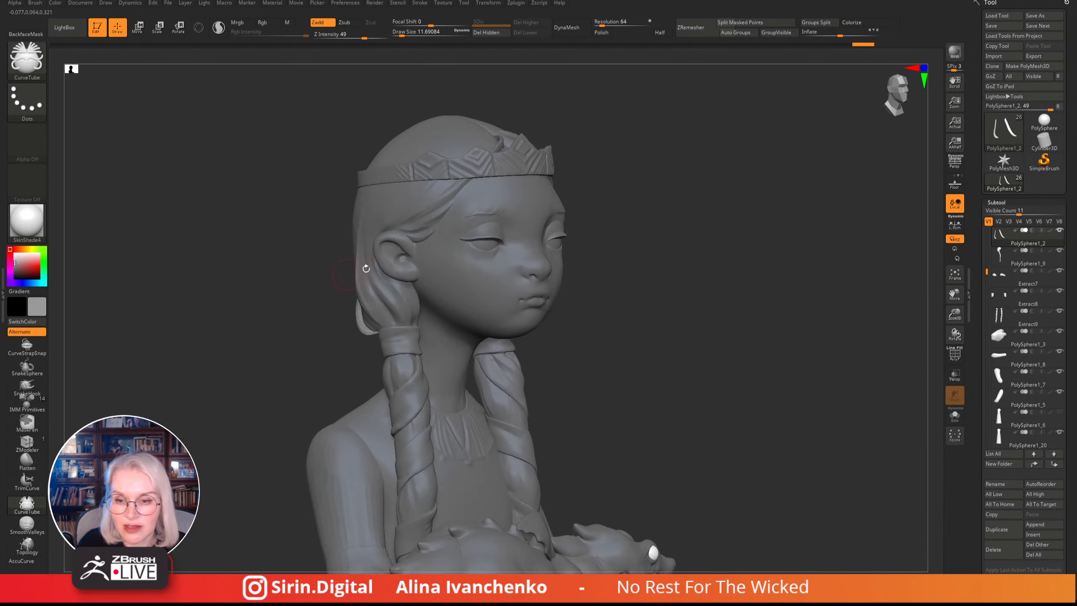
pyautogui.moveTo(303, 280); pyautogui.dragTo(367, 250)
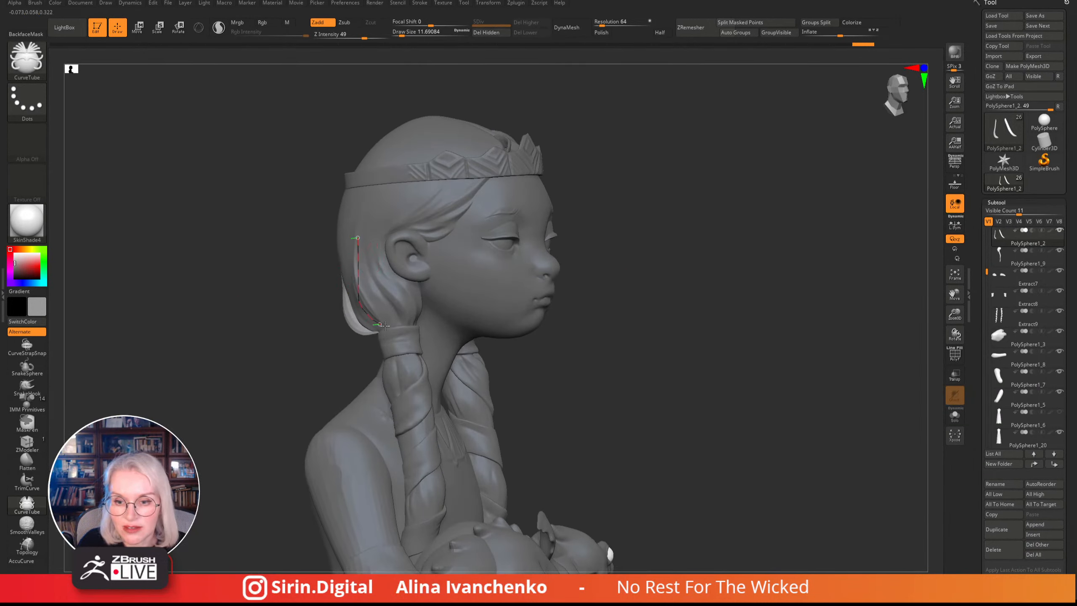
pyautogui.moveTo(385, 325); pyautogui.dragTo(386, 327)
pyautogui.moveTo(541, 364); pyautogui.dragTo(610, 366)
pyautogui.click(415, 324)
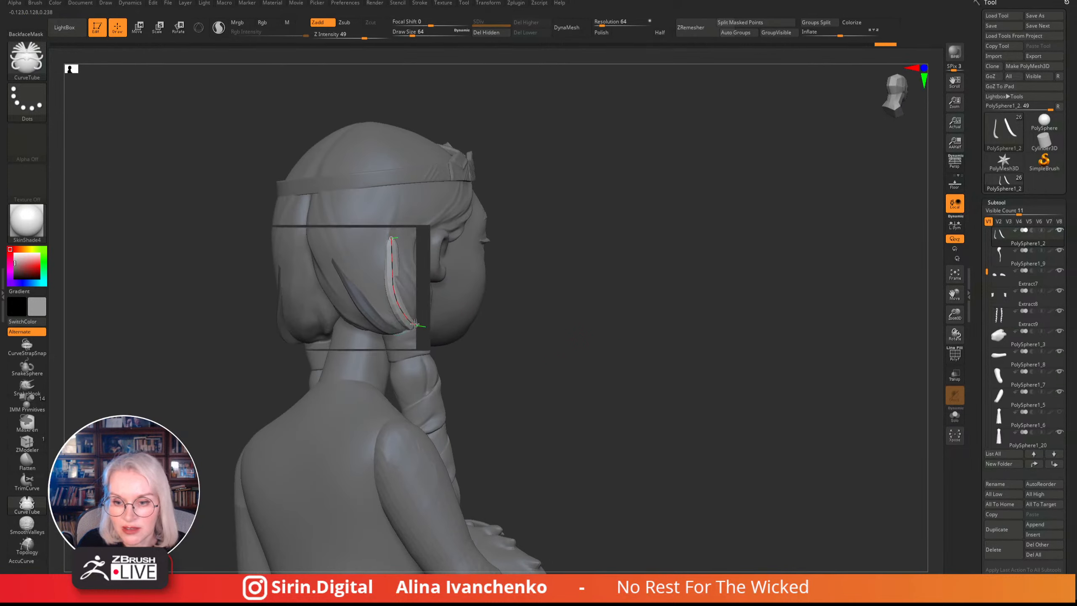
pyautogui.moveTo(500, 297); pyautogui.dragTo(555, 294)
pyautogui.moveTo(410, 304); pyautogui.dragTo(411, 329)
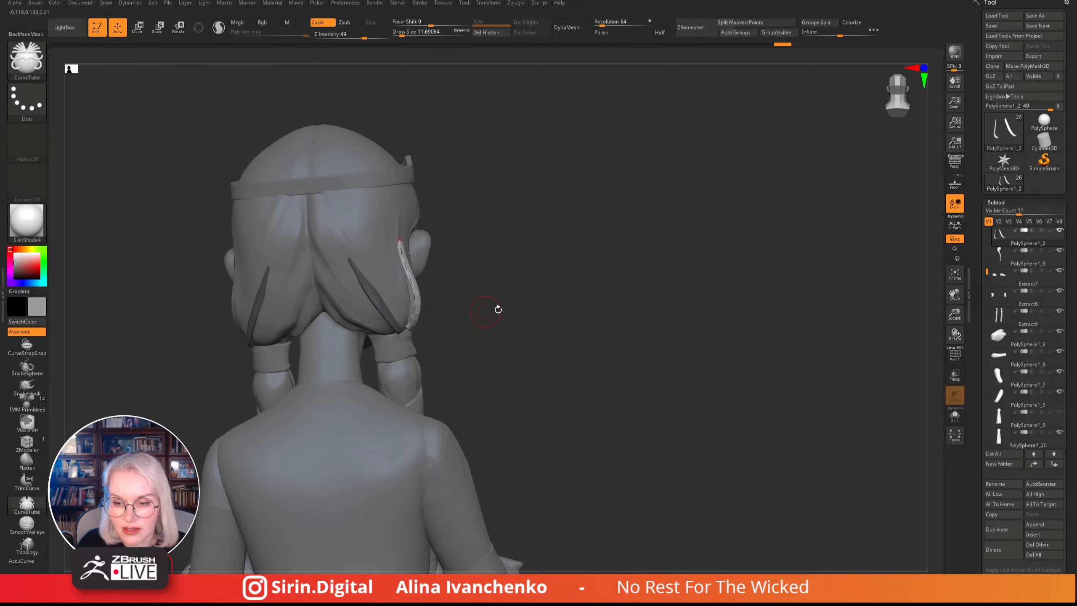
# - Thin the new strand behind the ear to a draw size of 5.75 and bend its curve slightly outward
pyautogui.keyDown('shift'); pyautogui.moveTo(498, 308); pyautogui.dragTo(306, 297); pyautogui.keyUp('shift')
pyautogui.moveTo(310, 250); pyautogui.dragTo(366, 224)
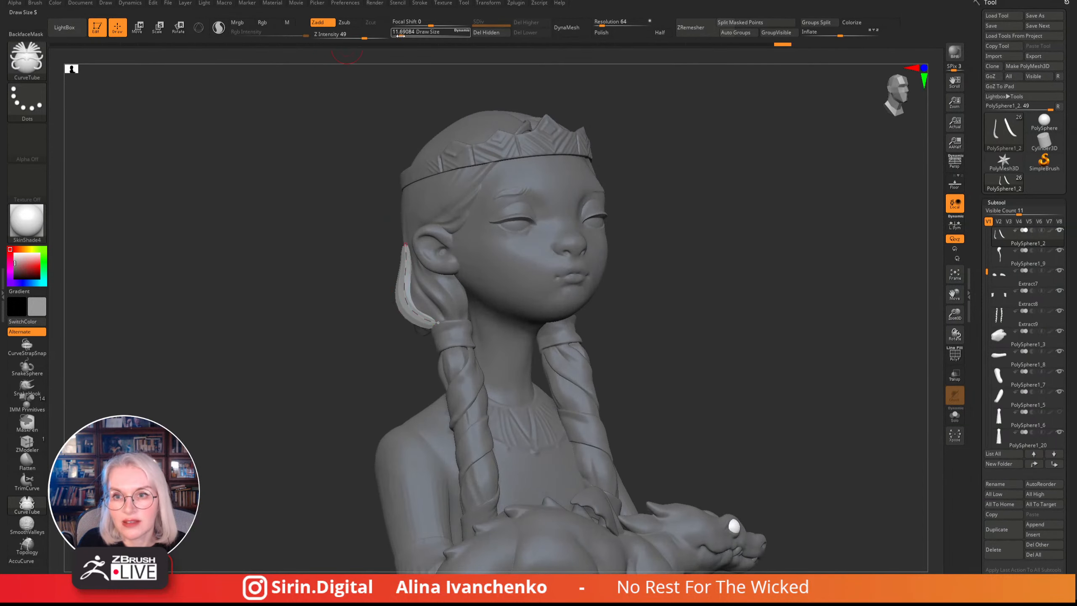
pyautogui.moveTo(400, 34); pyautogui.dragTo(401, 33)
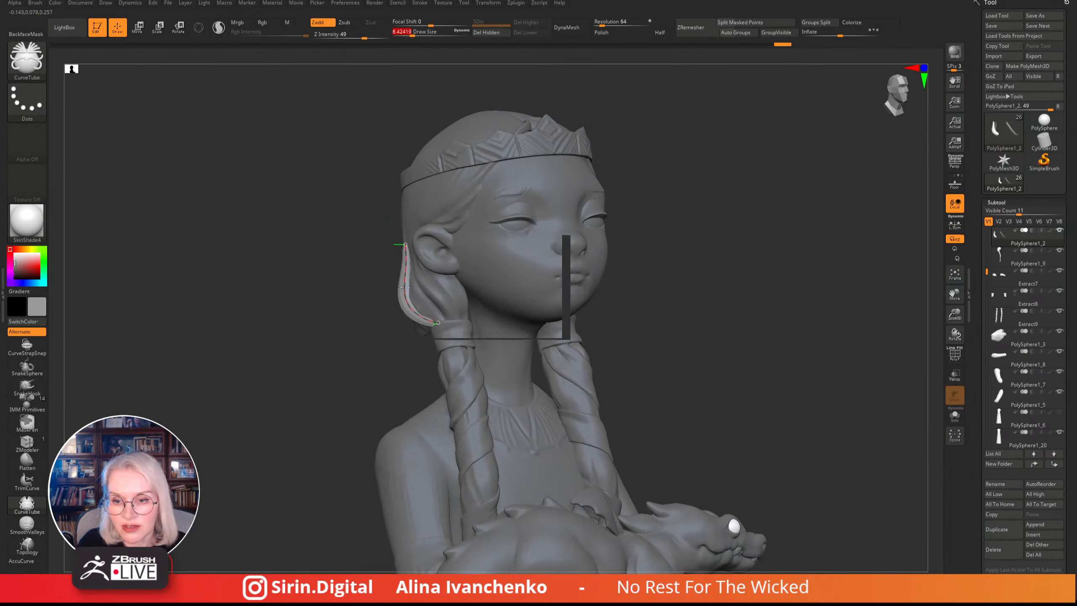
pyautogui.moveTo(368, 307)
pyautogui.mouseDown()
pyautogui.moveTo(352, 310)
pyautogui.moveTo(407, 325)
pyautogui.moveTo(466, 310)
pyautogui.mouseUp()
pyautogui.moveTo(410, 319); pyautogui.dragTo(394, 251, button='right')
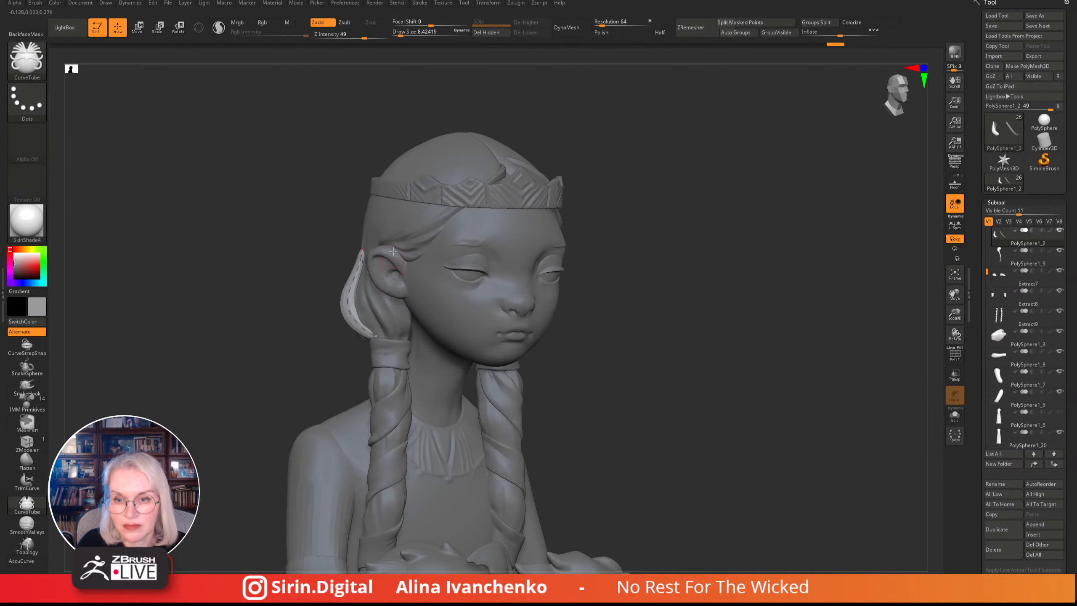
pyautogui.moveTo(405, 39); pyautogui.dragTo(412, 38)
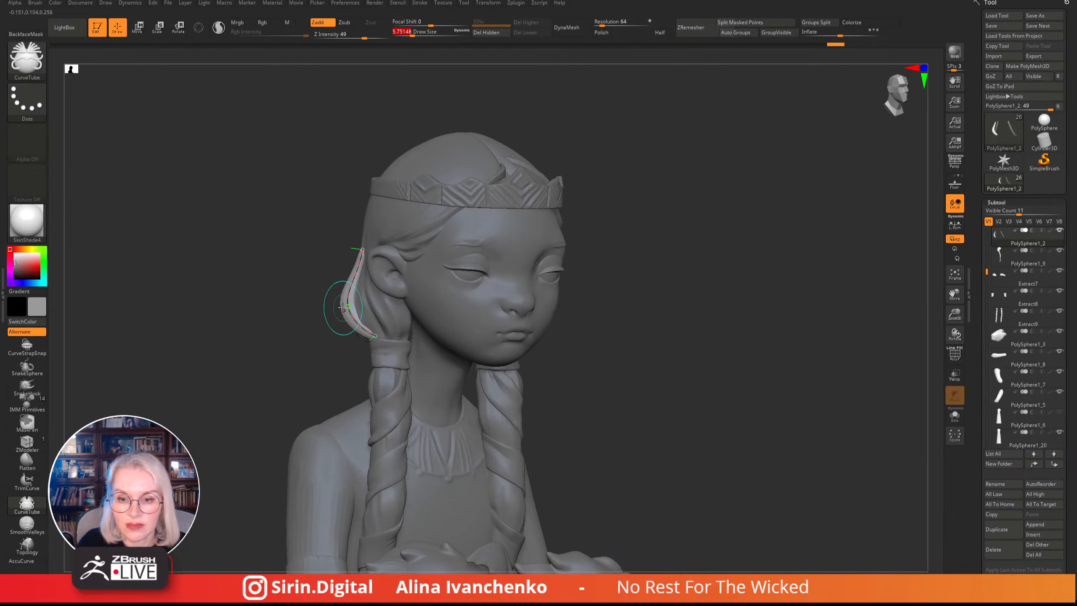
pyautogui.keyDown('shift'); pyautogui.moveTo(291, 291); pyautogui.dragTo(298, 289); pyautogui.keyUp('shift')
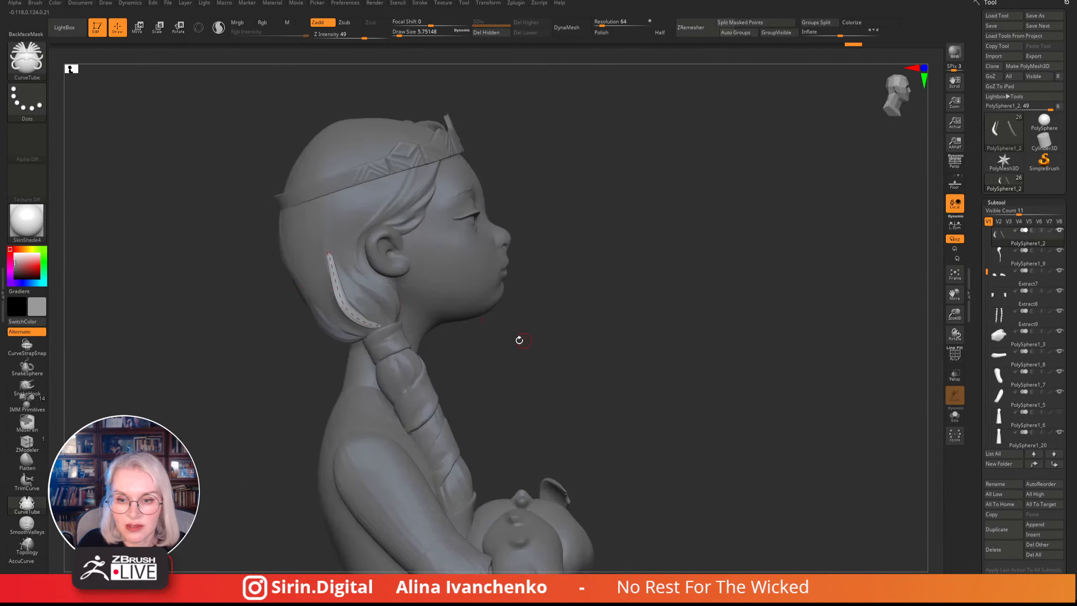
pyautogui.keyDown('shift'); pyautogui.moveTo(520, 339); pyautogui.dragTo(485, 341); pyautogui.keyUp('shift')
pyautogui.keyDown('alt'); pyautogui.moveTo(591, 328); pyautogui.dragTo(566, 263); pyautogui.keyUp('alt')
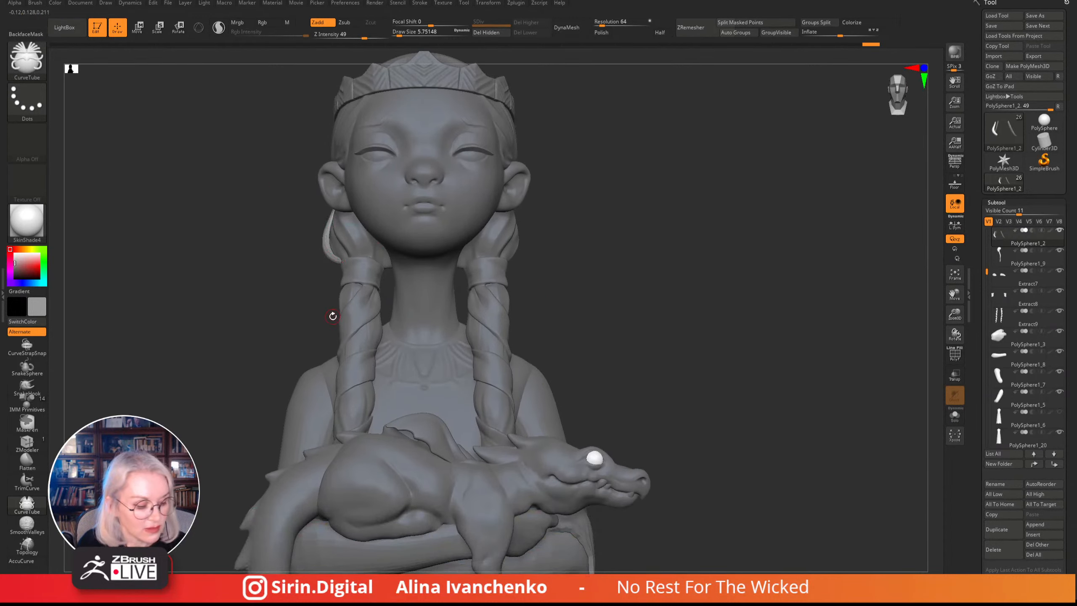
# - Reshape the strand behind the ear with the Move brush at draw size 30.7 so it follows the hair
pyautogui.press('b')
pyautogui.press('m')
pyautogui.press('v')
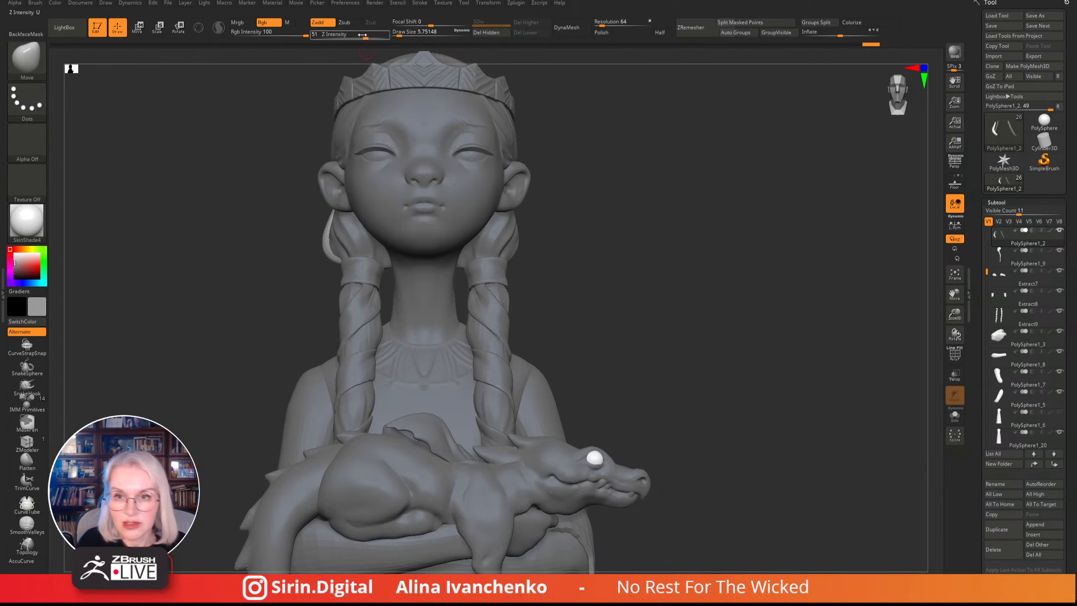
pyautogui.moveTo(399, 32); pyautogui.dragTo(407, 33)
pyautogui.moveTo(600, 214)
pyautogui.mouseDown()
pyautogui.moveTo(651, 239)
pyautogui.moveTo(678, 234)
pyautogui.mouseUp()
pyautogui.moveTo(366, 247); pyautogui.dragTo(370, 248)
pyautogui.keyDown('shift'); pyautogui.moveTo(439, 213); pyautogui.dragTo(418, 207); pyautogui.keyUp('shift')
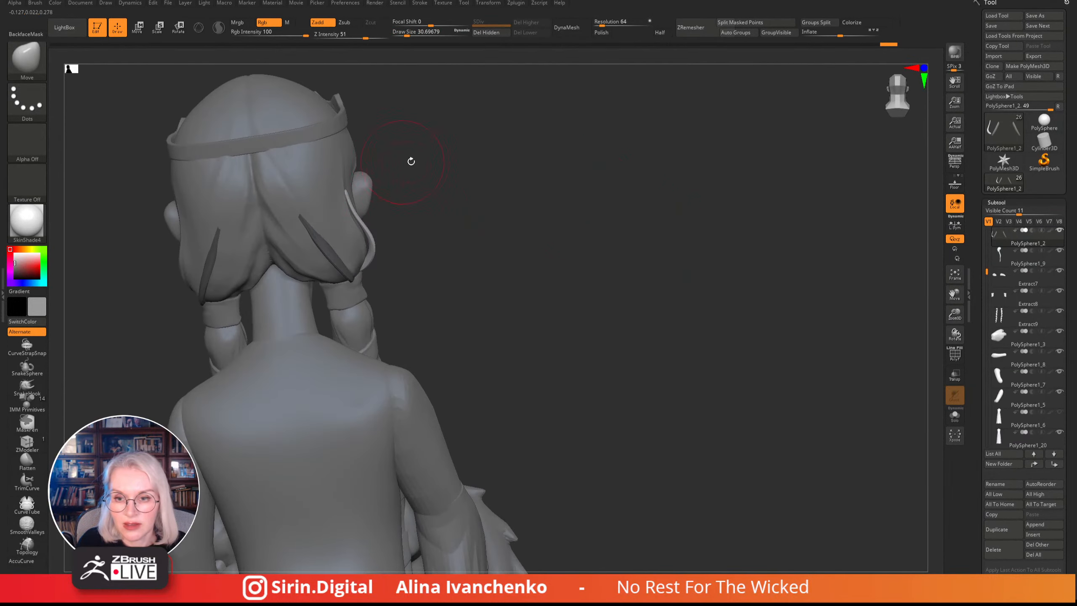
pyautogui.moveTo(411, 161); pyautogui.dragTo(383, 168)
pyautogui.moveTo(461, 182)
pyautogui.mouseDown()
pyautogui.moveTo(408, 187)
pyautogui.moveTo(418, 200)
pyautogui.mouseUp()
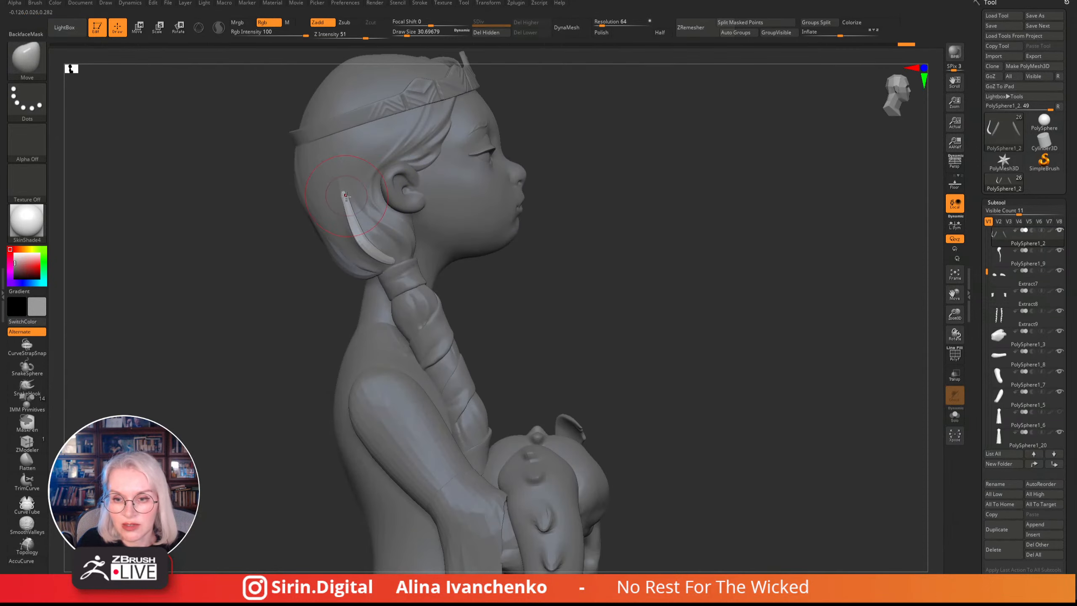
pyautogui.hotkey('ctrl', 'z')
pyautogui.hotkey('ctrl', 'shift', 'z')
# - Thicken the hair strands slightly with the Inflate deformation
pyautogui.moveTo(611, 276)
pyautogui.keyDown('alt'); pyautogui.mouseDown()
pyautogui.moveTo(642, 281)
pyautogui.moveTo(565, 307)
pyautogui.mouseUp(); pyautogui.keyUp('alt')
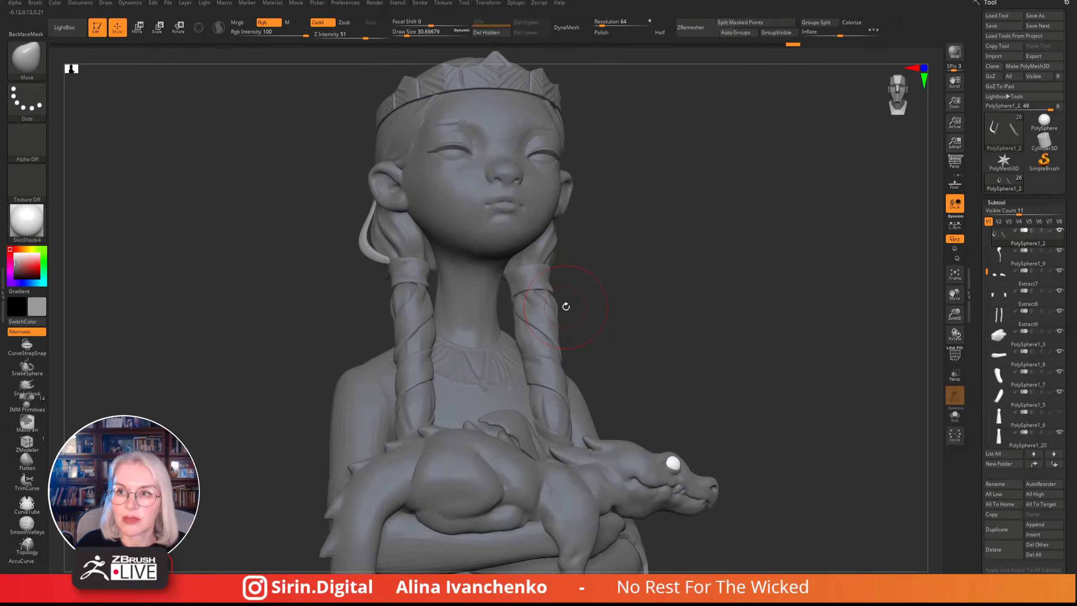
pyautogui.moveTo(700, 241); pyautogui.dragTo(506, 396)
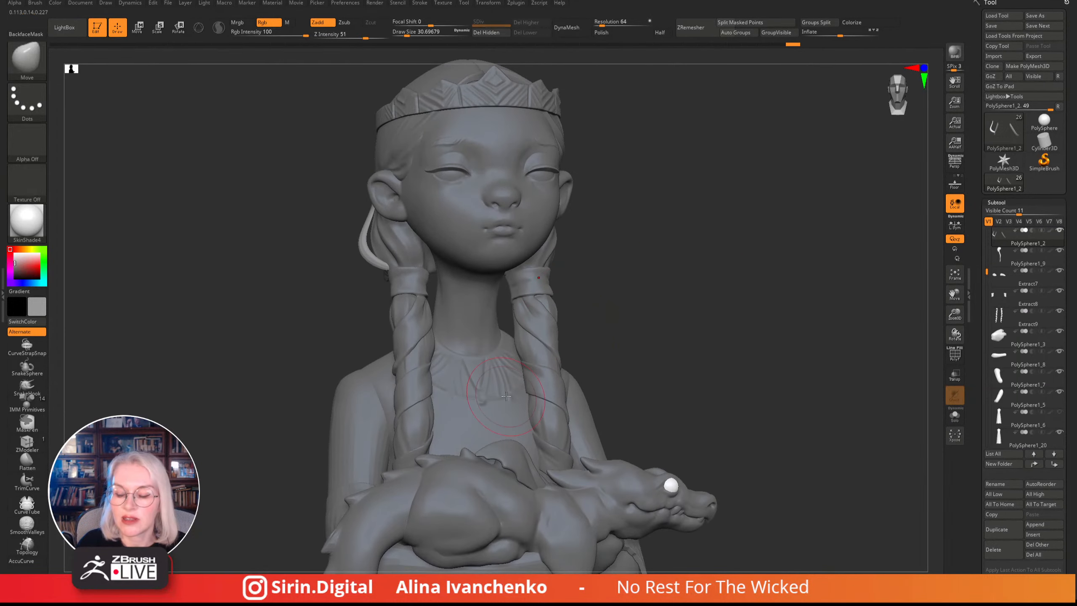
pyautogui.moveTo(954, 314); pyautogui.dragTo(935, 297)
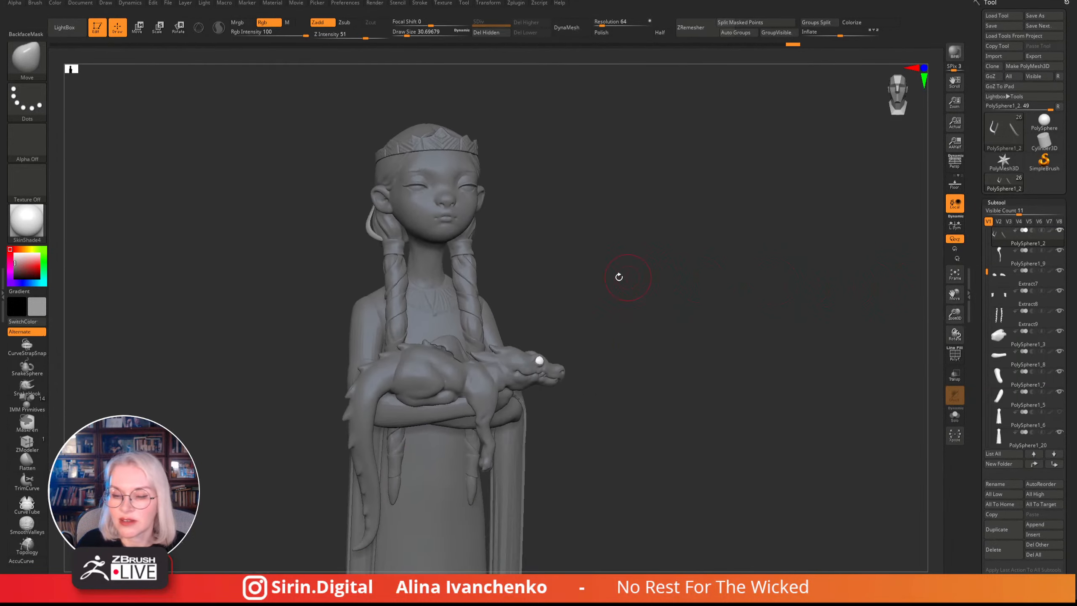
pyautogui.keyDown('shift'); pyautogui.moveTo(617, 276); pyautogui.dragTo(620, 312); pyautogui.keyUp('shift')
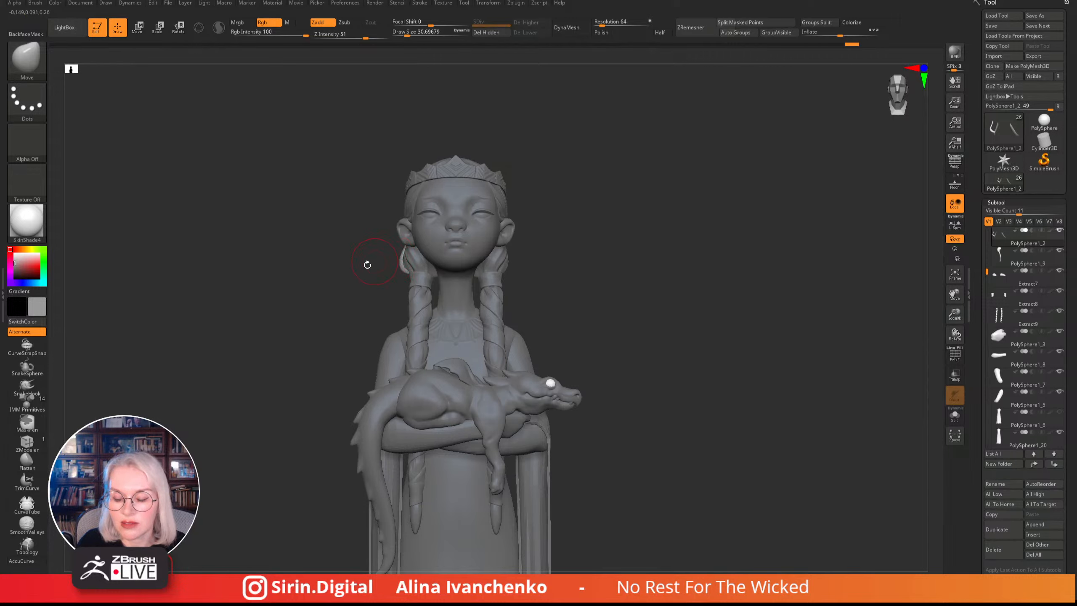
pyautogui.moveTo(367, 264); pyautogui.dragTo(536, 185)
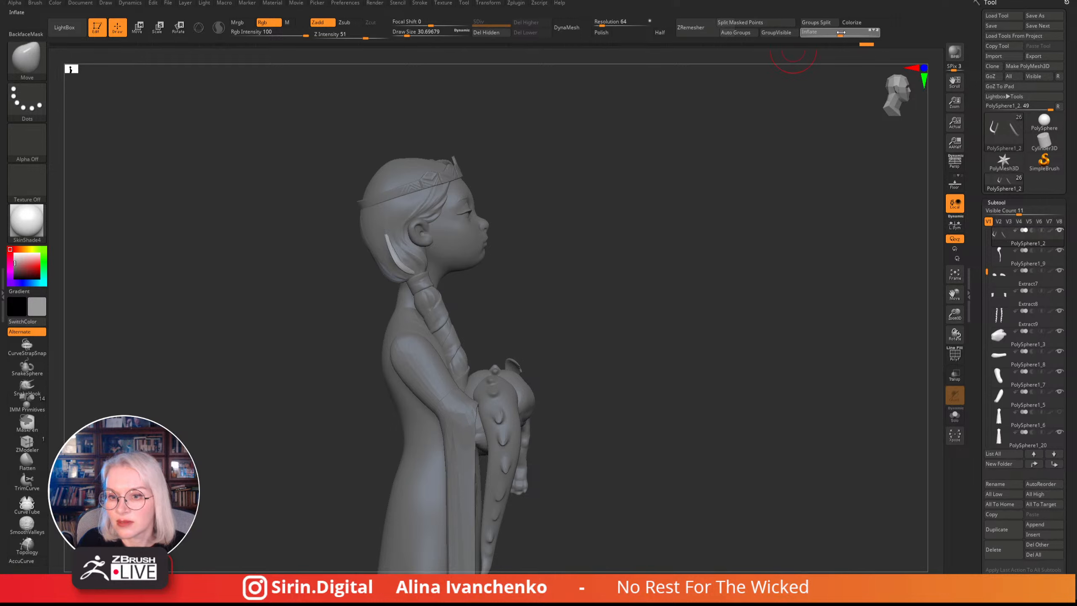
pyautogui.moveTo(840, 33); pyautogui.dragTo(845, 33)
pyautogui.moveTo(581, 183); pyautogui.dragTo(508, 189)
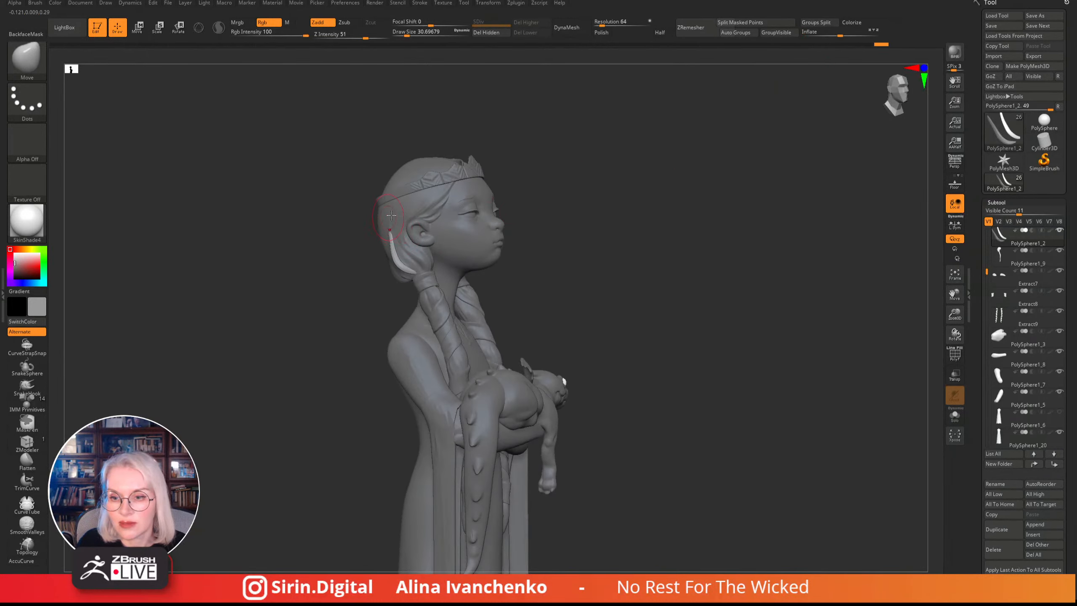
pyautogui.moveTo(628, 255); pyautogui.dragTo(546, 265)
pyautogui.moveTo(551, 315); pyautogui.dragTo(548, 294)
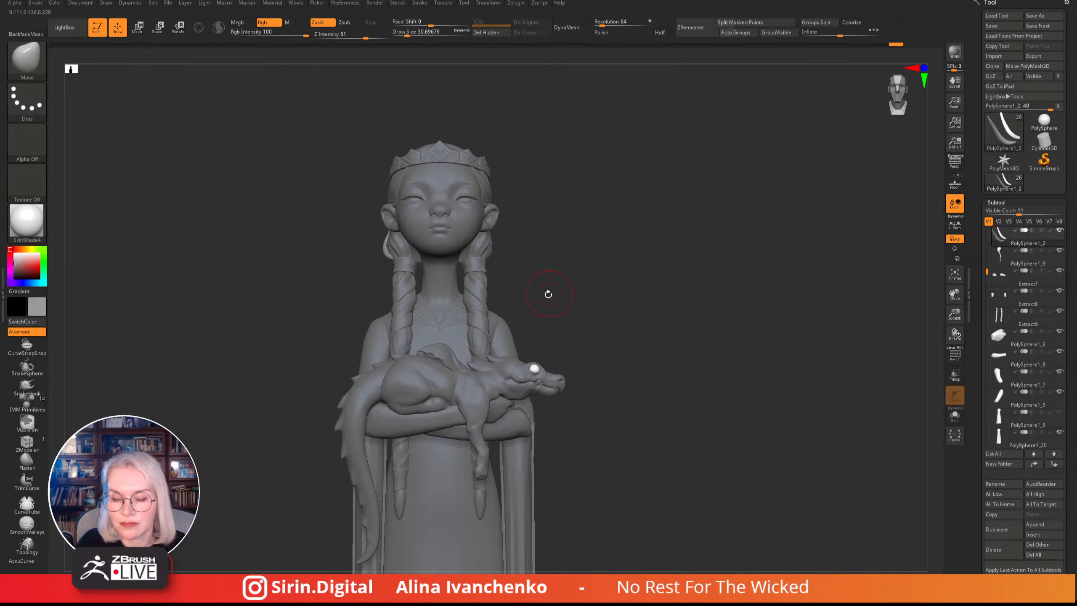
# - Puff up the loose strands on the back of the hair with the Inflat brush, reducing the draw size to about 13
pyautogui.moveTo(954, 314); pyautogui.dragTo(832, 329)
pyautogui.moveTo(714, 293)
pyautogui.keyDown('alt'); pyautogui.mouseDown()
pyautogui.moveTo(674, 230)
pyautogui.moveTo(680, 253)
pyautogui.moveTo(675, 236)
pyautogui.moveTo(710, 242)
pyautogui.moveTo(647, 245)
pyautogui.moveTo(644, 303)
pyautogui.mouseUp(); pyautogui.keyUp('alt')
pyautogui.press('b')
pyautogui.press('i')
pyautogui.press('n')
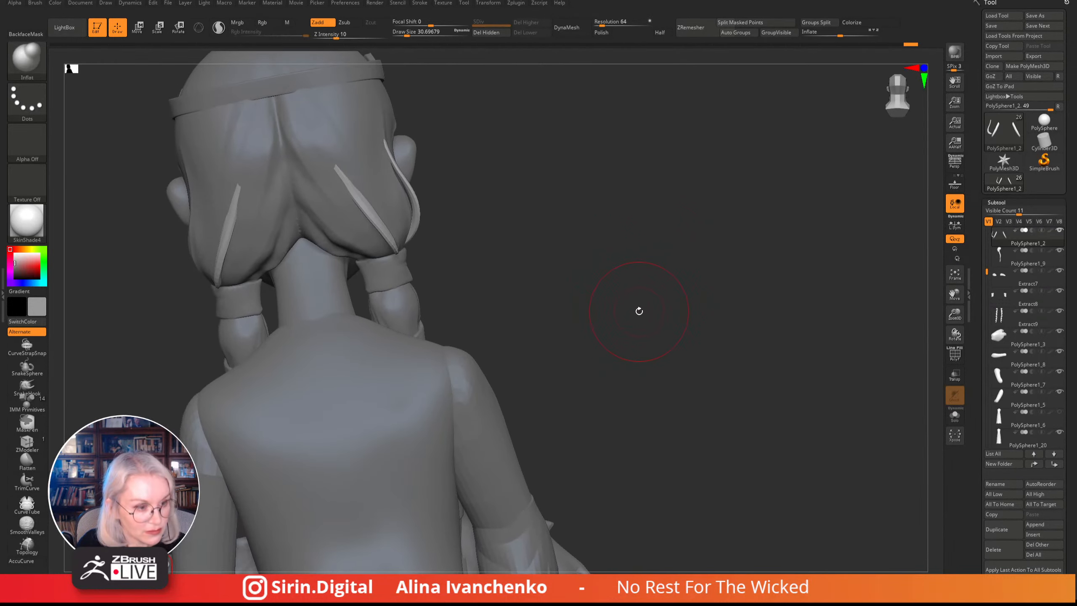
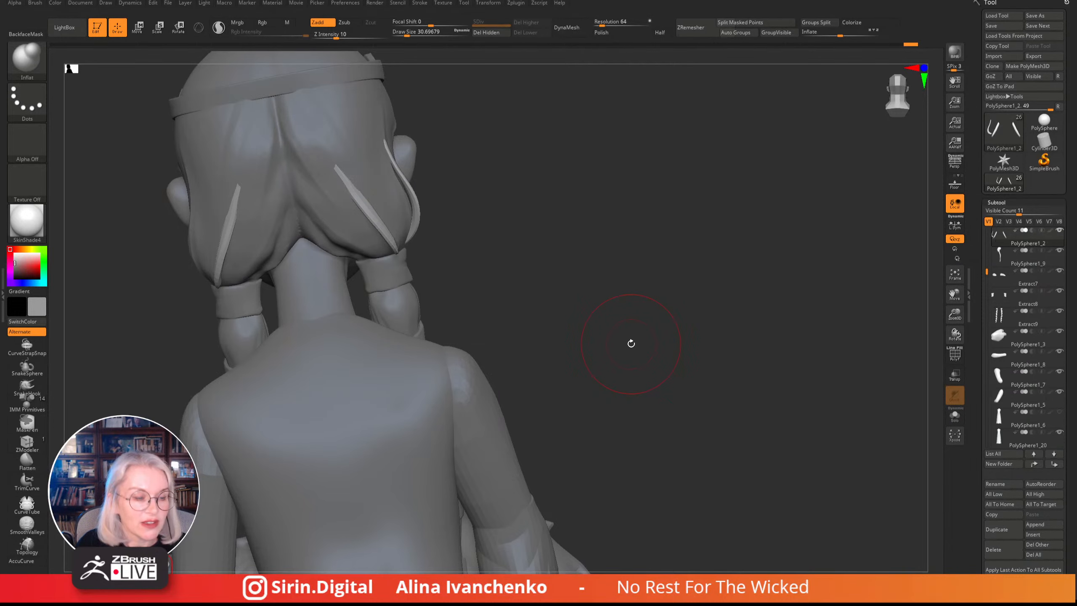
pyautogui.moveTo(634, 327); pyautogui.dragTo(625, 315)
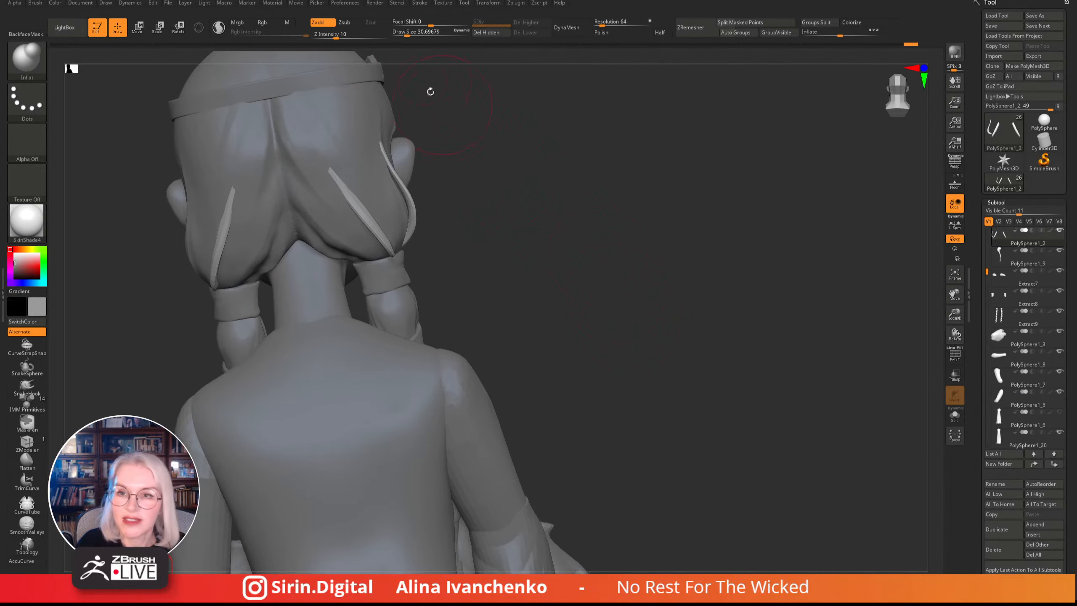
pyautogui.click(402, 35)
pyautogui.moveTo(471, 220); pyautogui.dragTo(569, 318)
# - Adjust the lower part of the strands near the braid tie with the Move brush at a draw size of about 34.8
pyautogui.press('b')
pyautogui.press('m')
pyautogui.press('v')
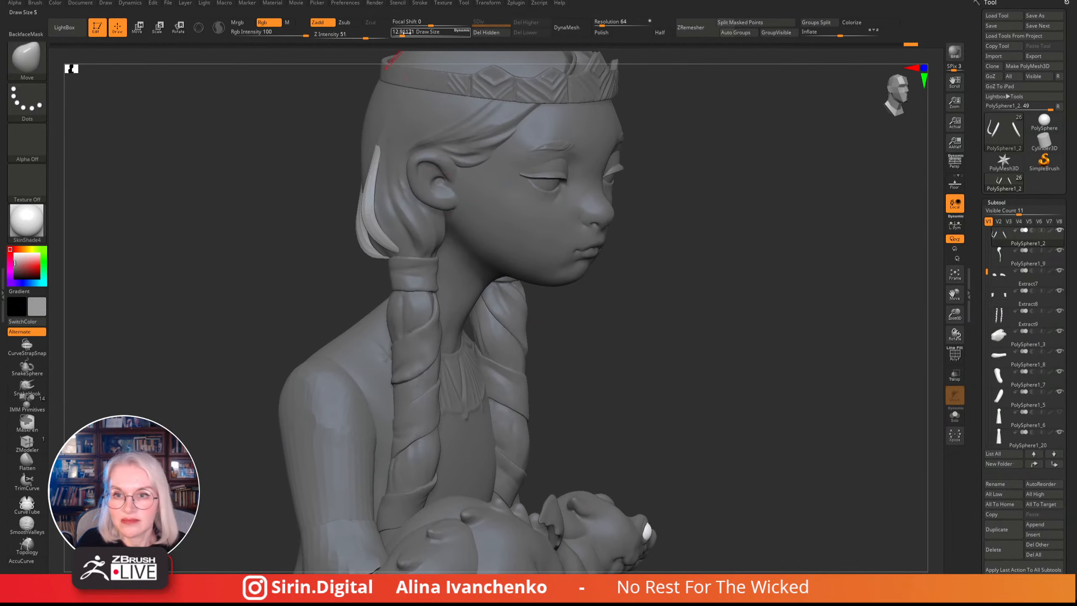
pyautogui.moveTo(402, 35); pyautogui.dragTo(408, 35)
pyautogui.moveTo(386, 236); pyautogui.dragTo(390, 239)
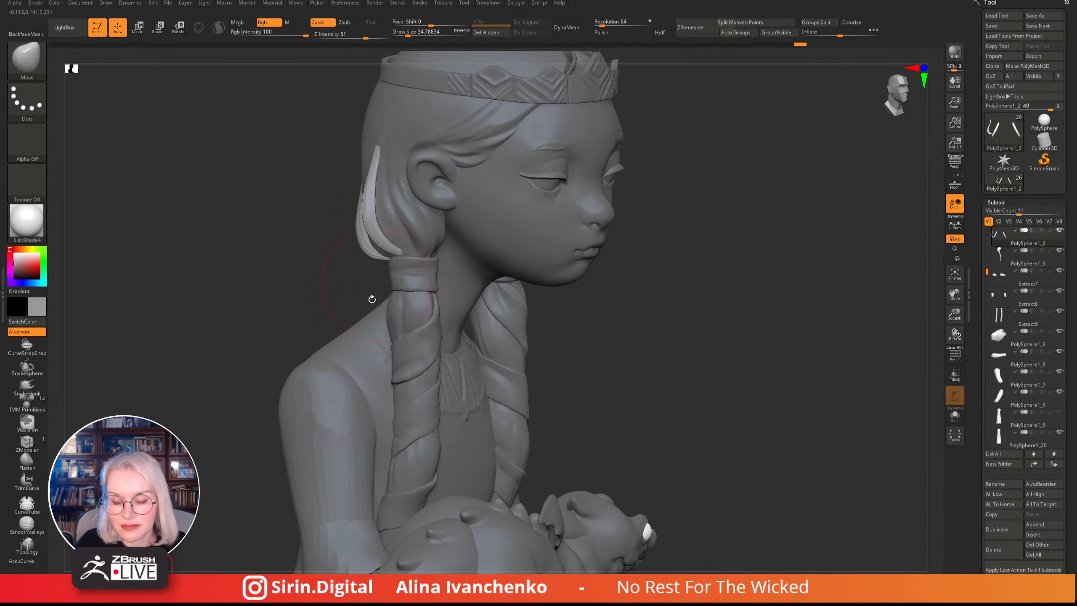
# - Render a preview of the figure and examine the hair strands from the front and three-quarter views
pyautogui.moveTo(627, 300); pyautogui.dragTo(709, 332)
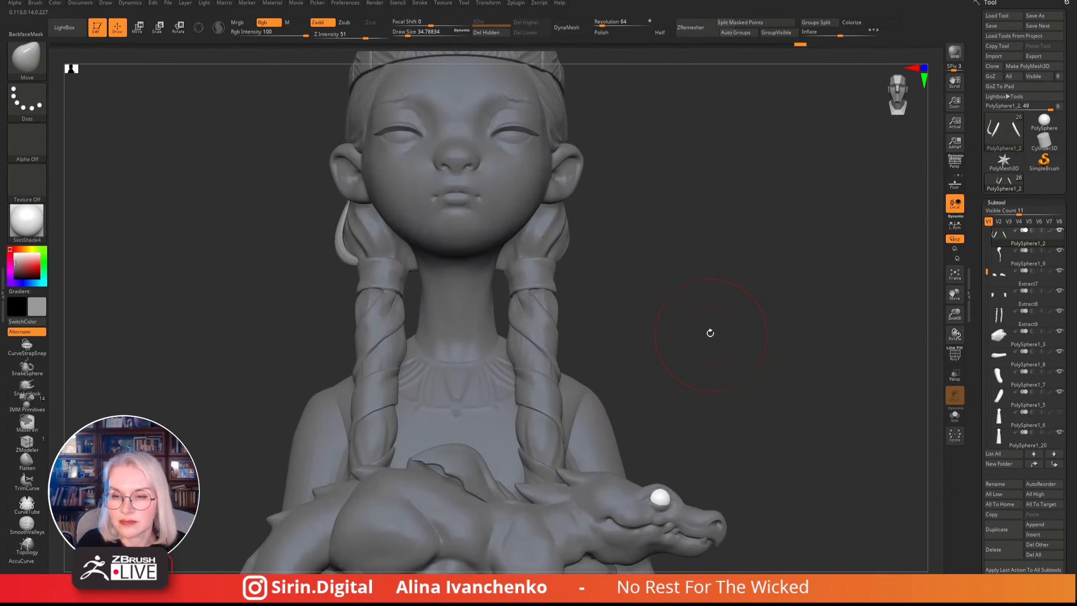
pyautogui.moveTo(954, 313); pyautogui.dragTo(865, 275)
pyautogui.moveTo(716, 260); pyautogui.dragTo(588, 262)
pyautogui.moveTo(840, 312); pyautogui.dragTo(918, 154)
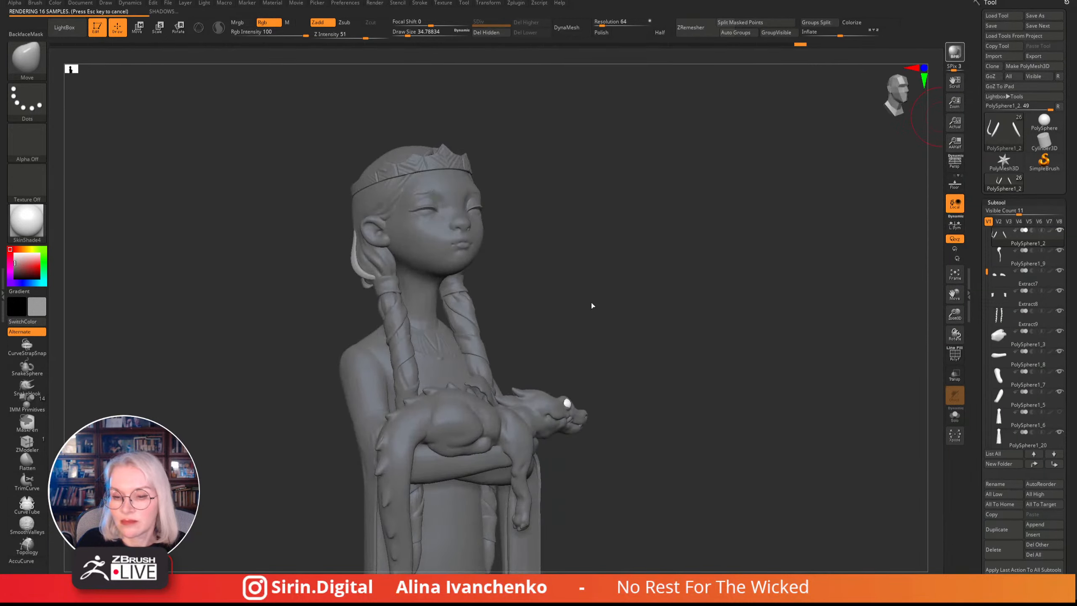
pyautogui.moveTo(596, 317); pyautogui.dragTo(577, 255)
# - Select the braid strands and draw a short mirrored CurveTube strand along the inner edge of the upper braids
pyautogui.moveTo(954, 314); pyautogui.dragTo(815, 294)
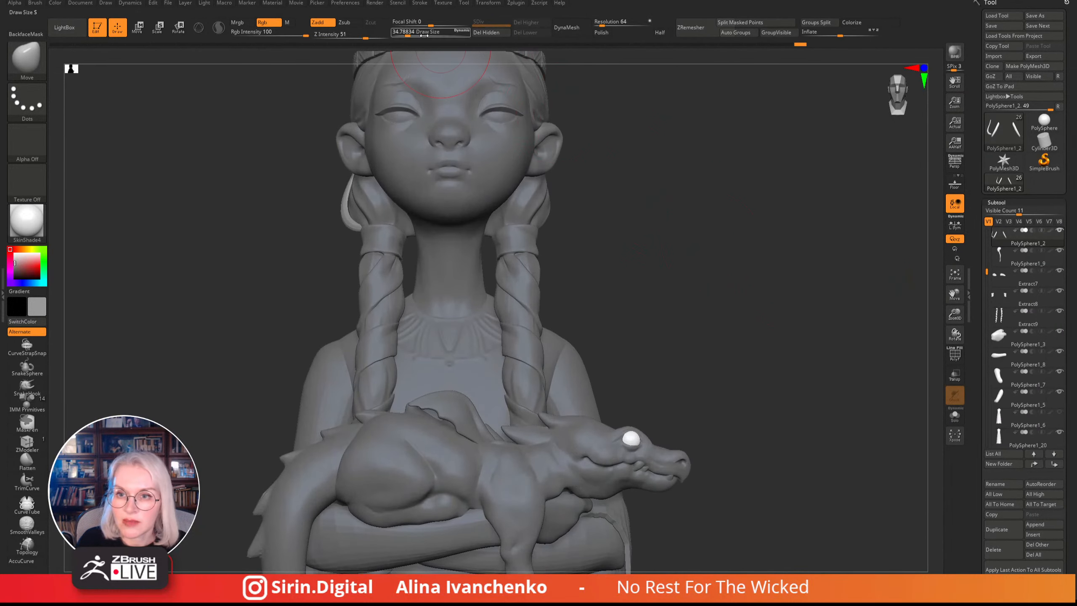
pyautogui.keyDown('alt'); pyautogui.moveTo(611, 230); pyautogui.dragTo(603, 178); pyautogui.keyUp('alt')
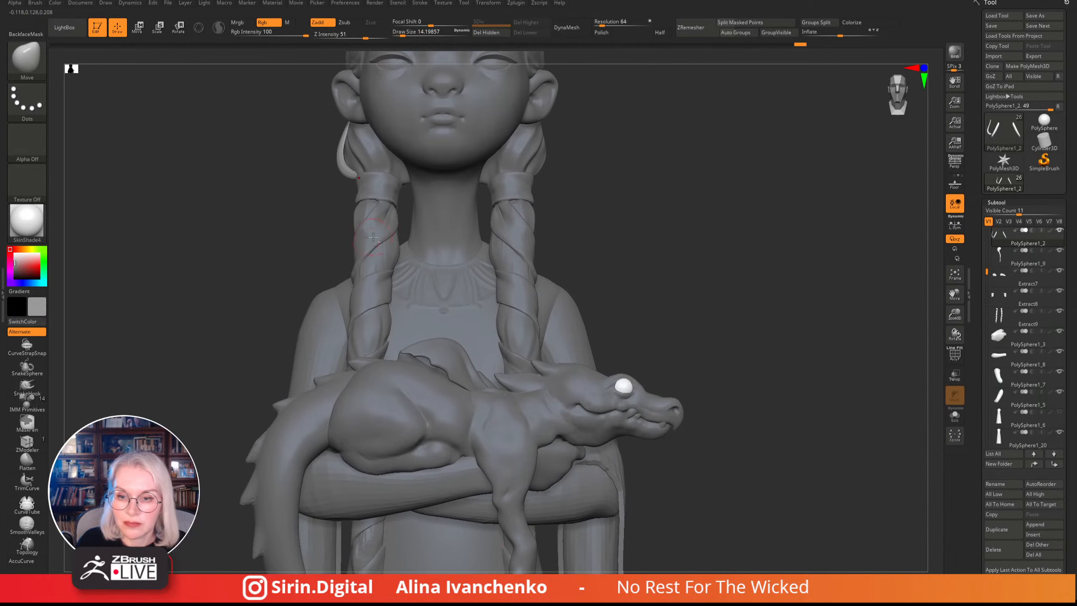
pyautogui.keyDown('alt'); pyautogui.click(528, 203); pyautogui.keyUp('alt')
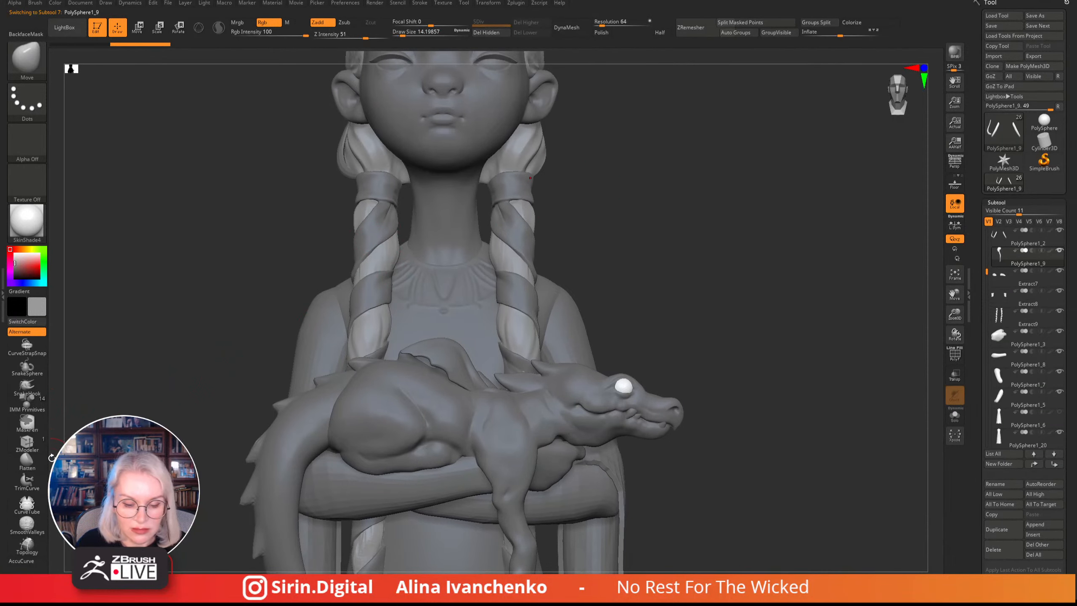
pyautogui.click(26, 504)
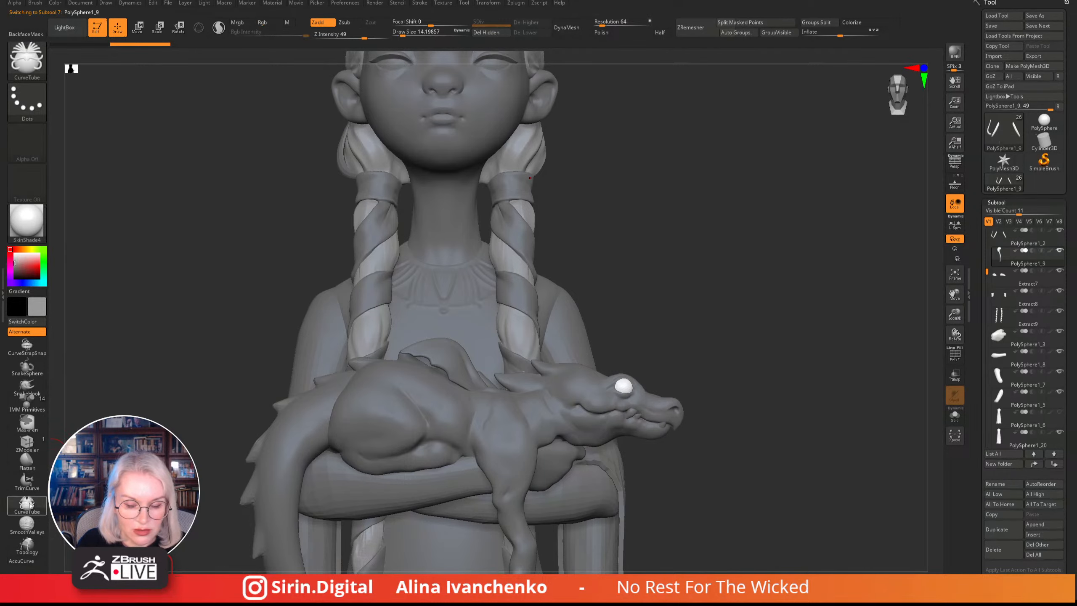
pyautogui.moveTo(680, 185)
pyautogui.keyDown('alt'); pyautogui.mouseDown()
pyautogui.moveTo(648, 229)
pyautogui.moveTo(551, 250)
pyautogui.mouseUp(); pyautogui.keyUp('alt')
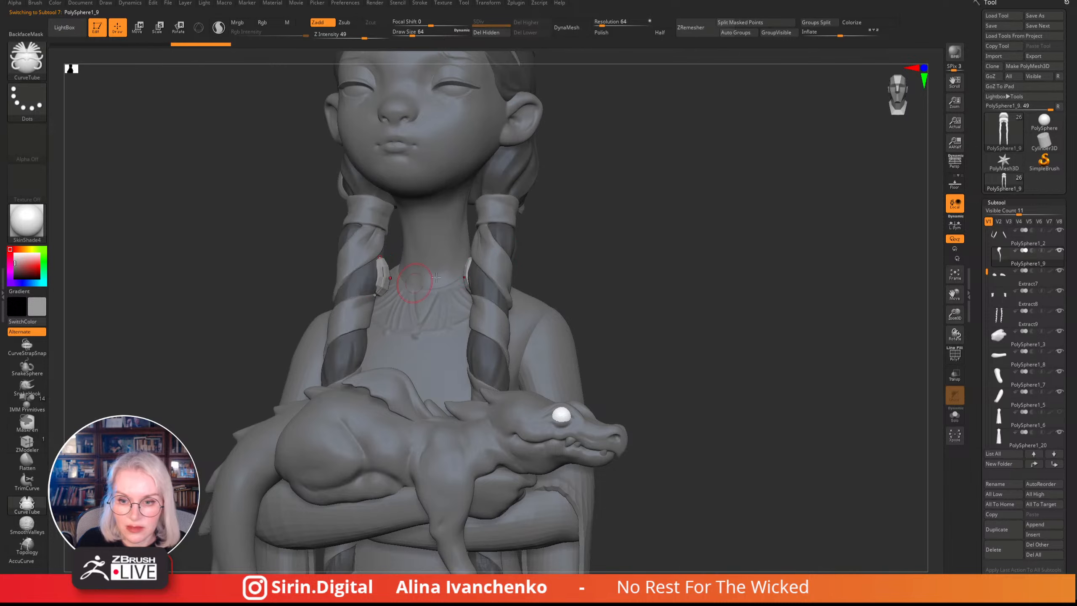
pyautogui.moveTo(683, 239); pyautogui.dragTo(632, 250)
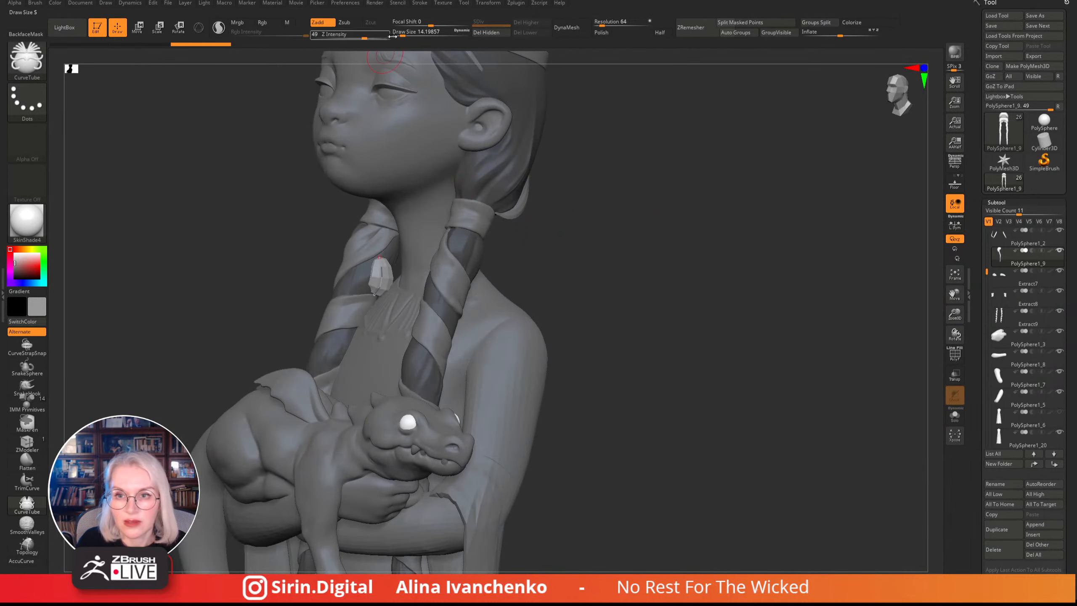
# - Thin the new strand by reducing the draw size to about 7.5, and set the Z intensity to 60
pyautogui.click(412, 34)
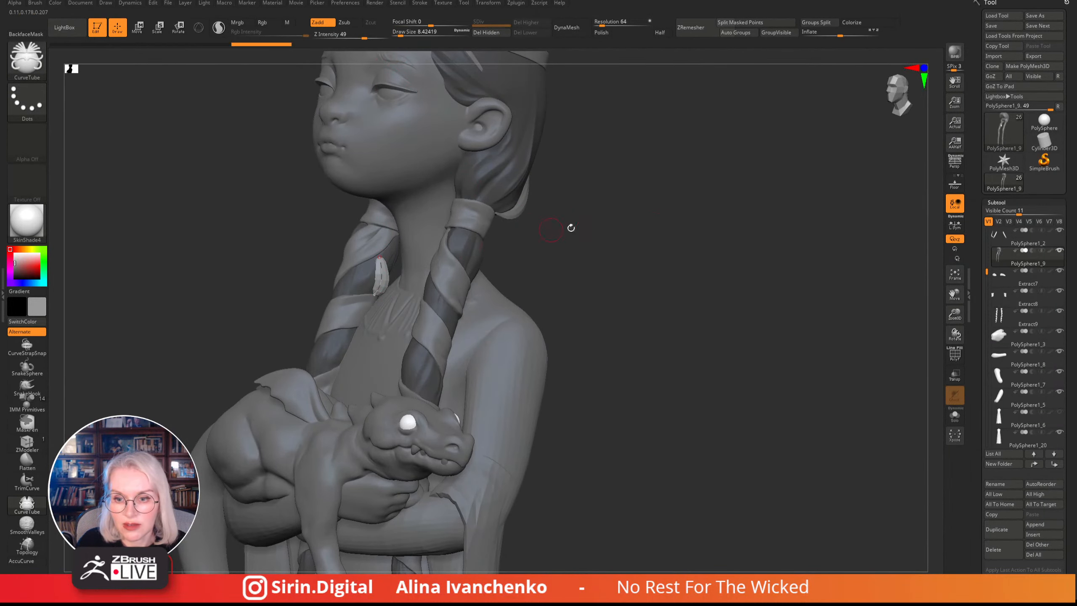
pyautogui.moveTo(570, 229); pyautogui.dragTo(551, 233)
pyautogui.moveTo(364, 35); pyautogui.dragTo(358, 35)
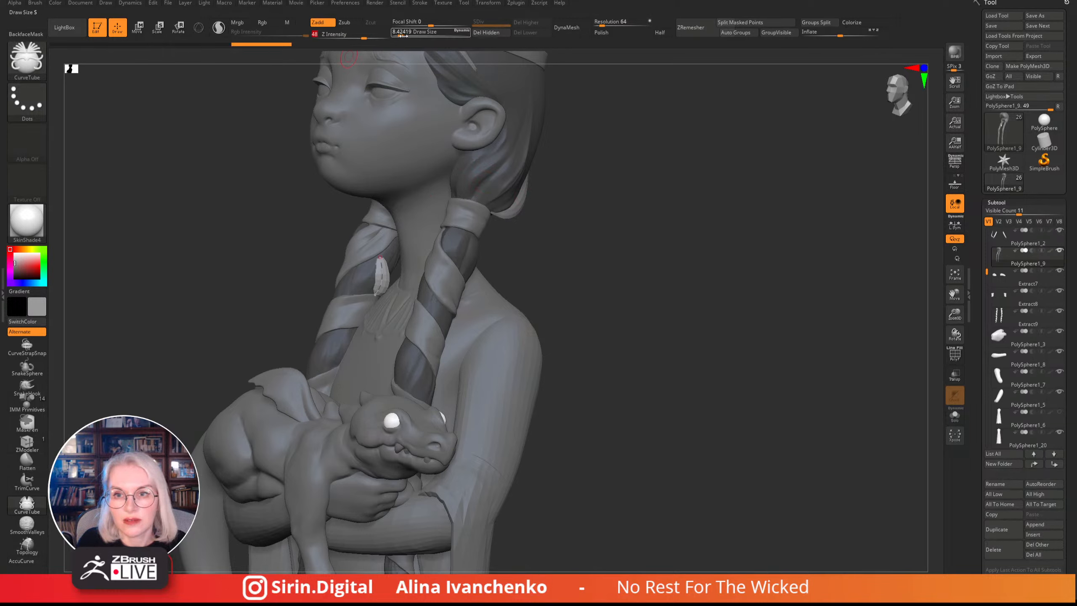
pyautogui.moveTo(398, 34); pyautogui.dragTo(401, 34)
pyautogui.click(369, 35)
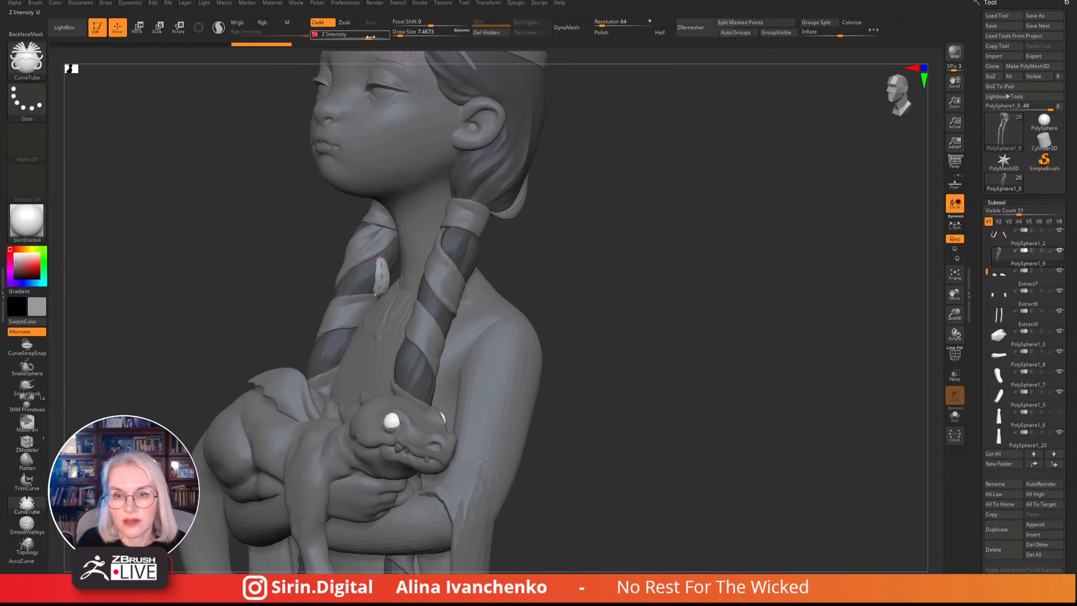
pyautogui.click(367, 35)
pyautogui.moveTo(368, 35); pyautogui.dragTo(369, 34)
# - Thin the curve tube beside the braid further with a draw size of about 5
pyautogui.keyDown('alt'); pyautogui.moveTo(631, 217); pyautogui.dragTo(574, 237); pyautogui.keyUp('alt')
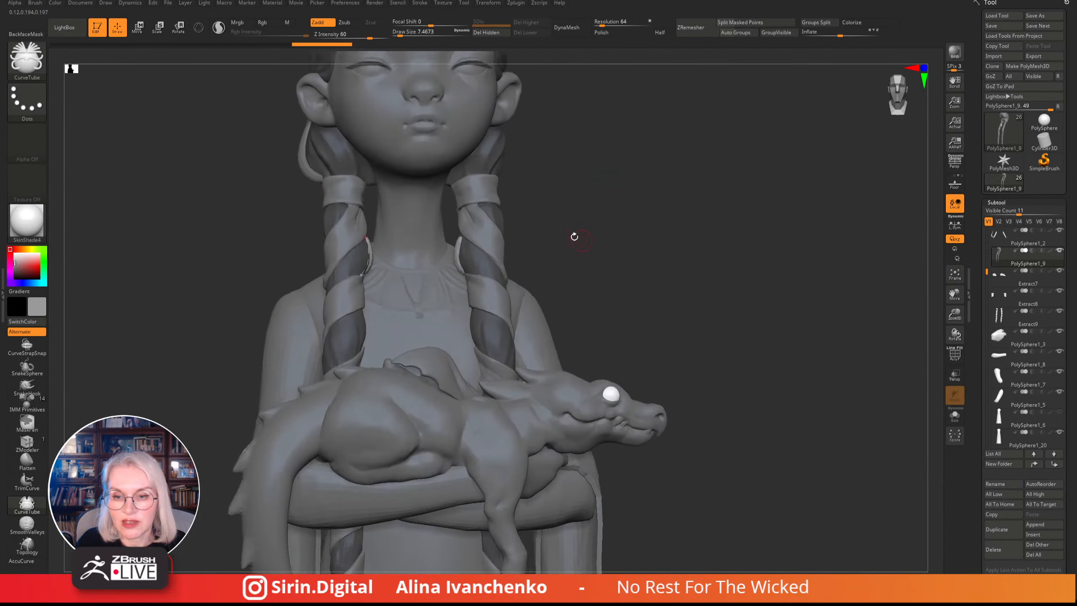
pyautogui.moveTo(609, 205)
pyautogui.mouseDown()
pyautogui.moveTo(609, 221)
pyautogui.moveTo(545, 226)
pyautogui.moveTo(590, 232)
pyautogui.moveTo(588, 251)
pyautogui.moveTo(612, 261)
pyautogui.moveTo(557, 234)
pyautogui.moveTo(581, 249)
pyautogui.mouseUp()
pyautogui.click(405, 33)
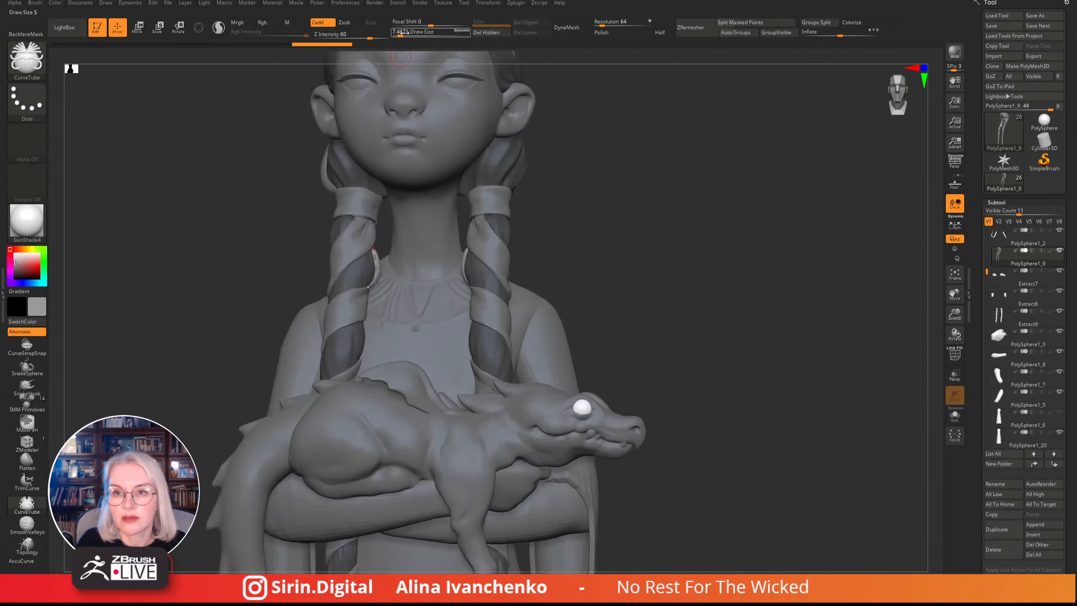
pyautogui.moveTo(400, 34); pyautogui.dragTo(413, 34)
pyautogui.moveTo(591, 232)
pyautogui.mouseDown()
pyautogui.moveTo(553, 240)
pyautogui.moveTo(572, 232)
pyautogui.moveTo(610, 269)
pyautogui.moveTo(645, 269)
pyautogui.mouseUp()
pyautogui.click(392, 275)
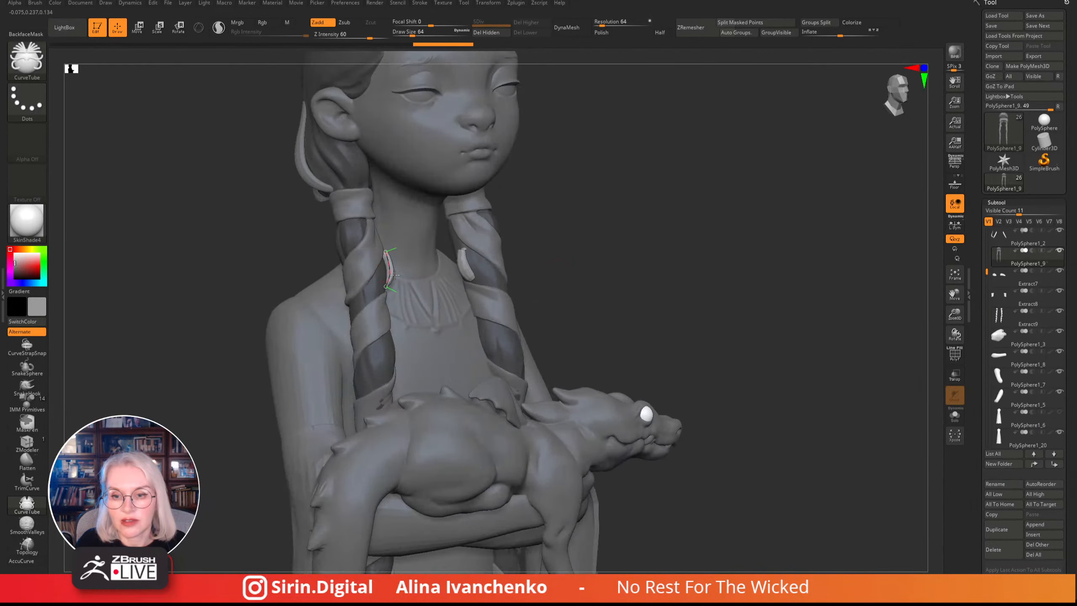
pyautogui.moveTo(413, 35)
pyautogui.mouseDown()
pyautogui.moveTo(399, 36)
pyautogui.moveTo(413, 35)
pyautogui.mouseUp()
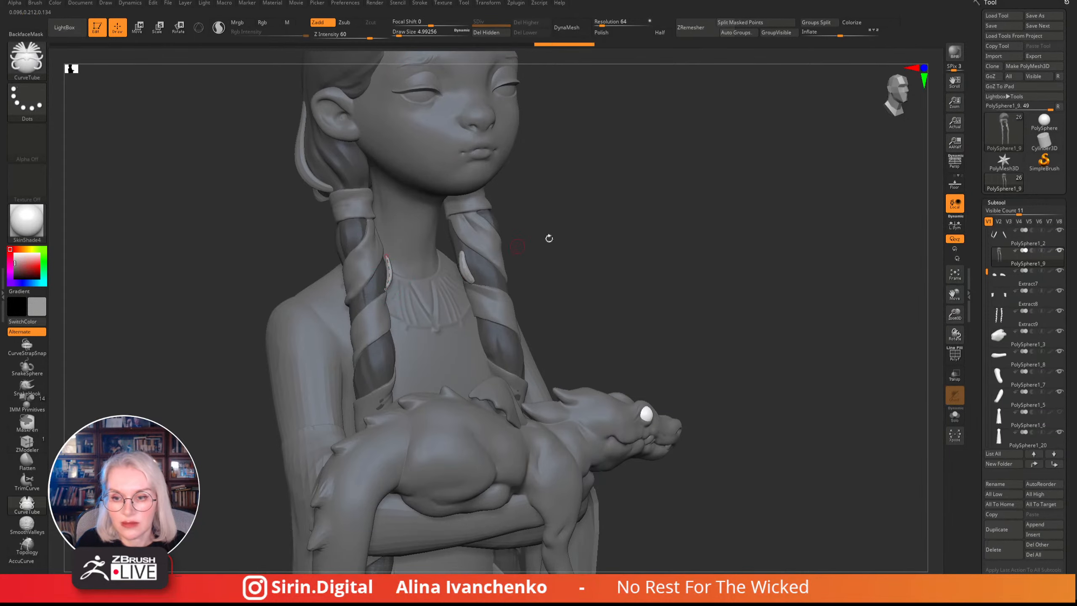
pyautogui.moveTo(548, 236)
pyautogui.mouseDown()
pyautogui.moveTo(613, 267)
pyautogui.moveTo(573, 229)
pyautogui.mouseUp()
pyautogui.moveTo(397, 36); pyautogui.dragTo(396, 34)
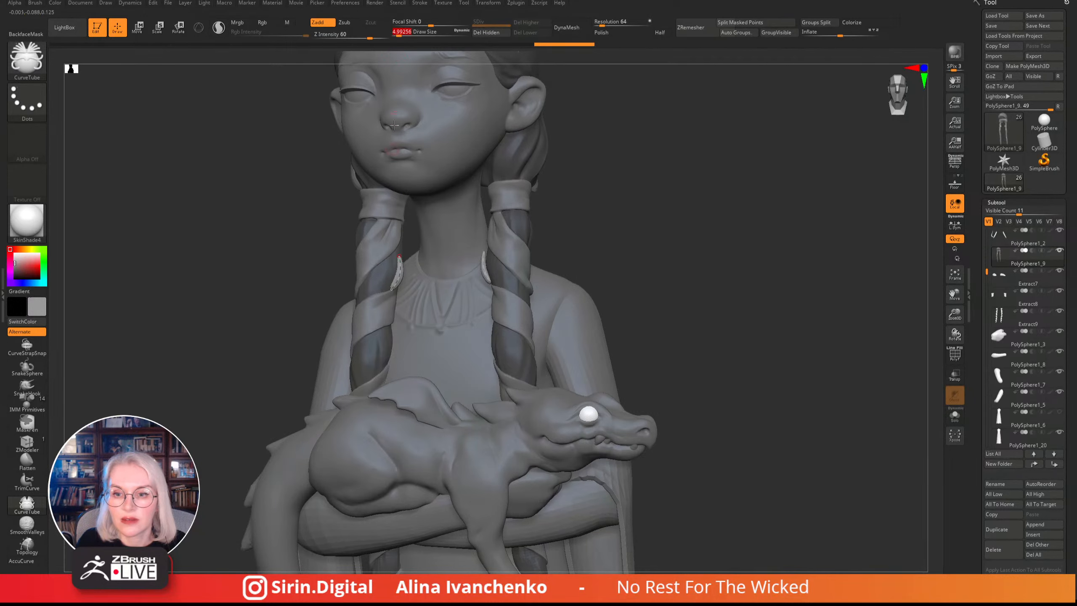
# - Reposition the new strand's curve against the inner side of the braid
pyautogui.moveTo(683, 210); pyautogui.dragTo(751, 204)
pyautogui.moveTo(590, 193); pyautogui.dragTo(509, 212)
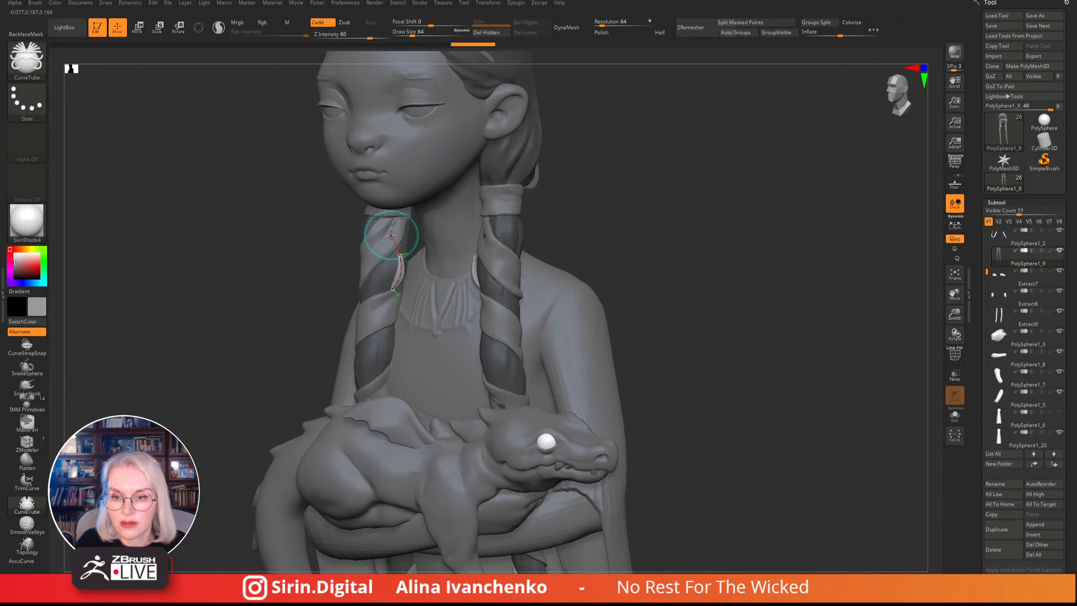
pyautogui.moveTo(310, 256); pyautogui.dragTo(406, 260)
pyautogui.click(390, 241)
pyautogui.moveTo(628, 238)
pyautogui.mouseDown()
pyautogui.moveTo(651, 219)
pyautogui.moveTo(435, 256)
pyautogui.mouseUp()
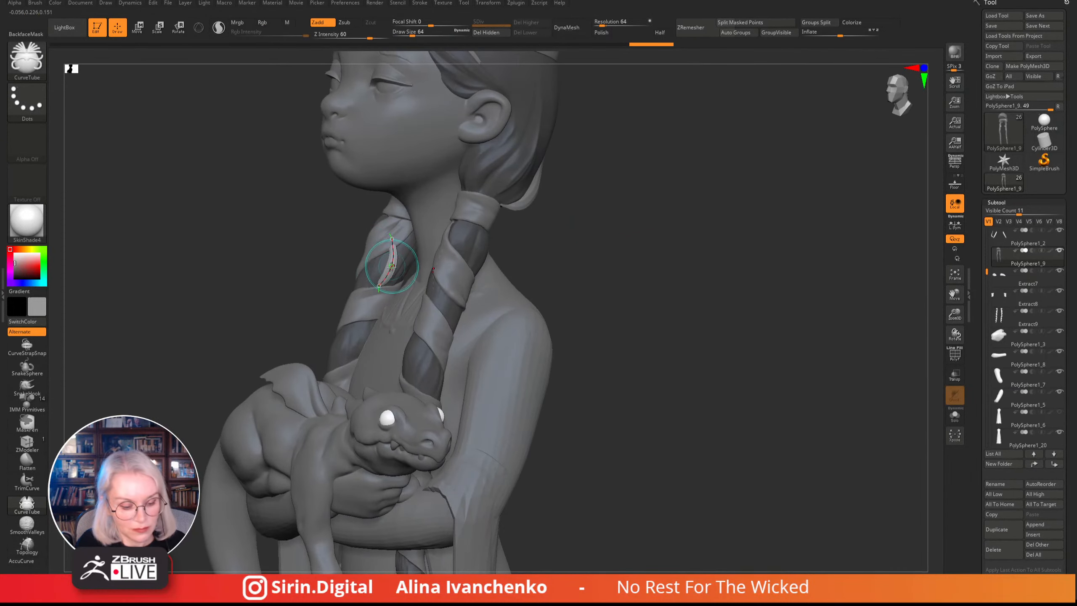
# - Reduce the curve editing size to 44 and bend the strand's curve into an arc following the braid
pyautogui.press('[')
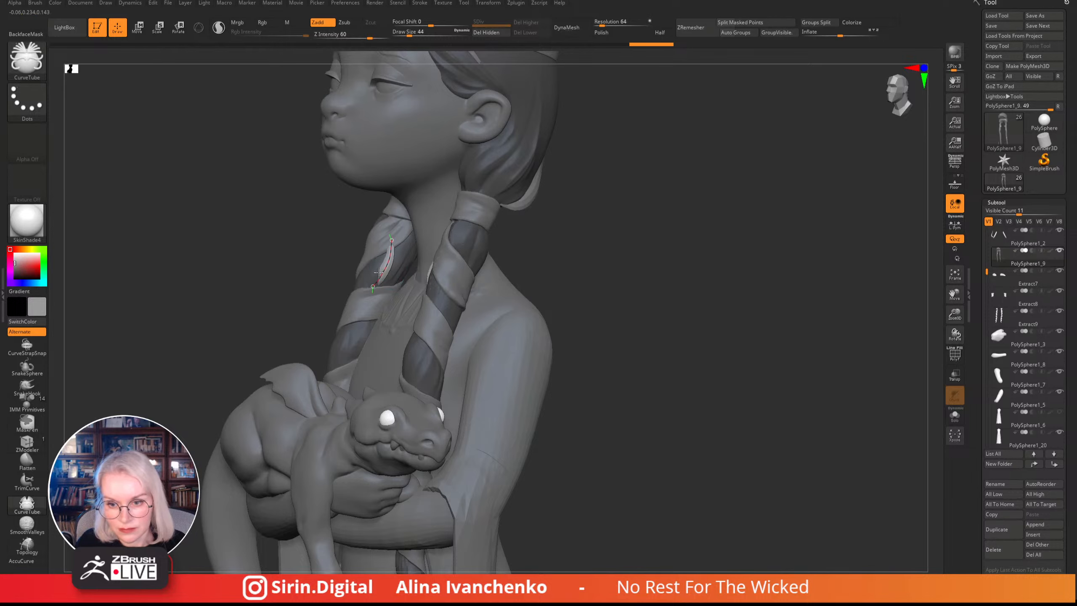
pyautogui.click(378, 272)
pyautogui.moveTo(394, 252); pyautogui.dragTo(384, 272)
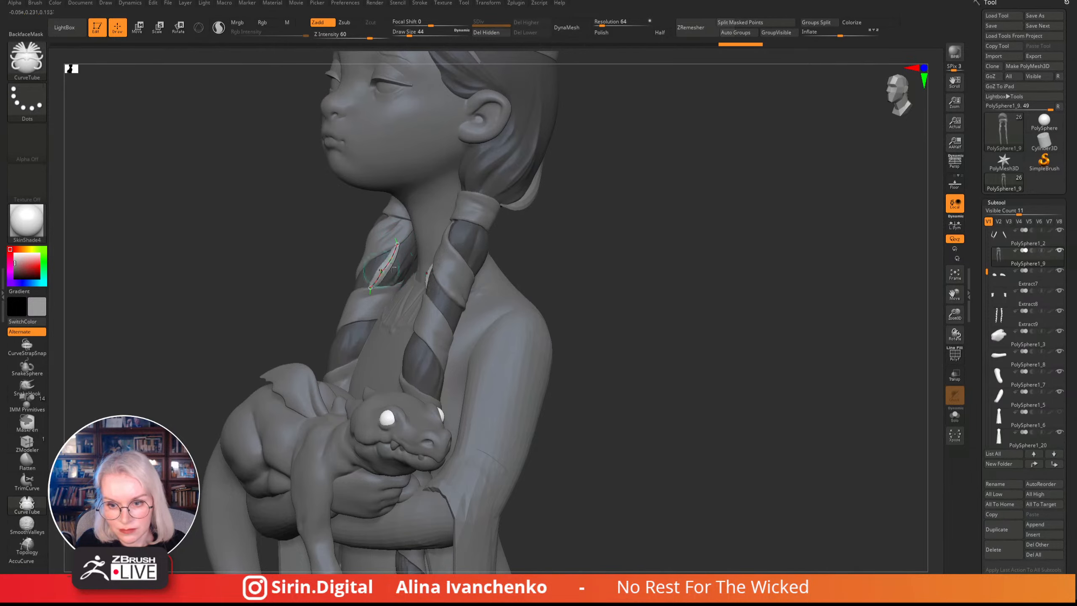
pyautogui.moveTo(641, 252); pyautogui.dragTo(592, 239)
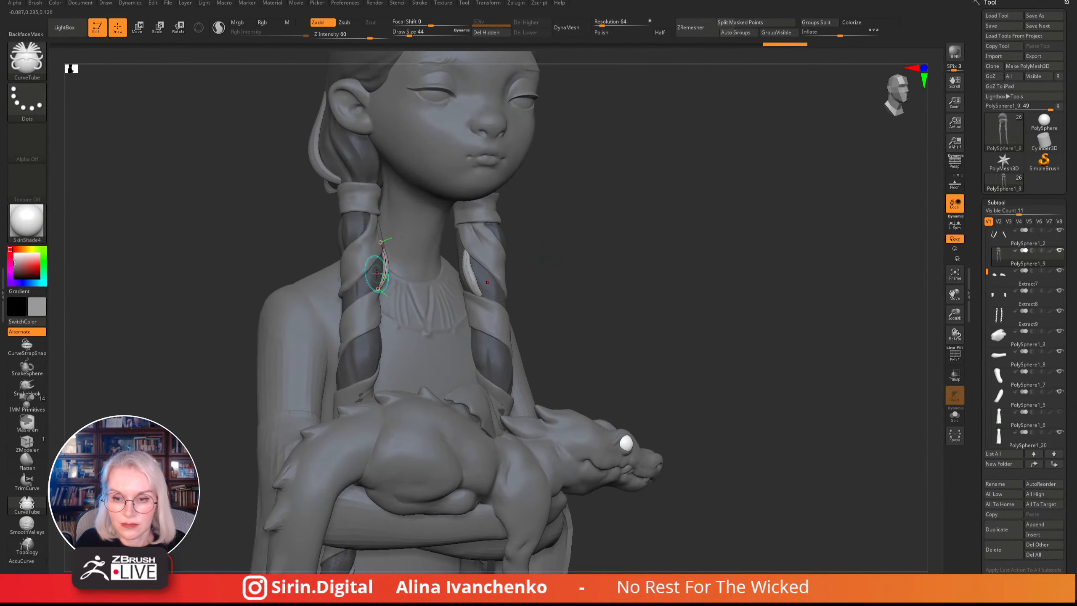
pyautogui.moveTo(377, 273)
pyautogui.mouseDown()
pyautogui.moveTo(388, 273)
pyautogui.moveTo(377, 289)
pyautogui.mouseUp()
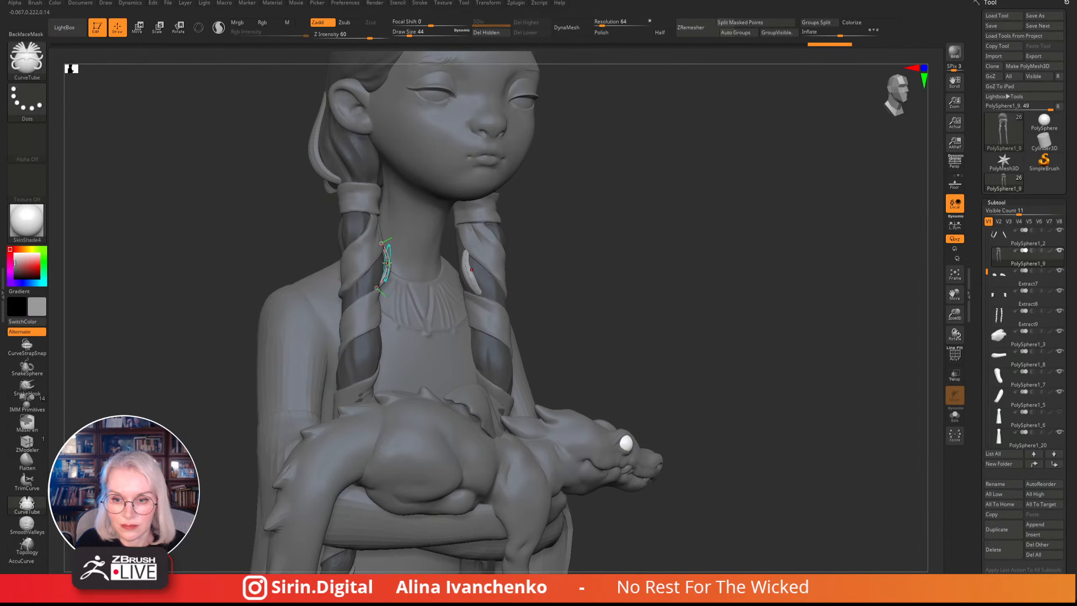
pyautogui.moveTo(625, 199); pyautogui.dragTo(589, 191)
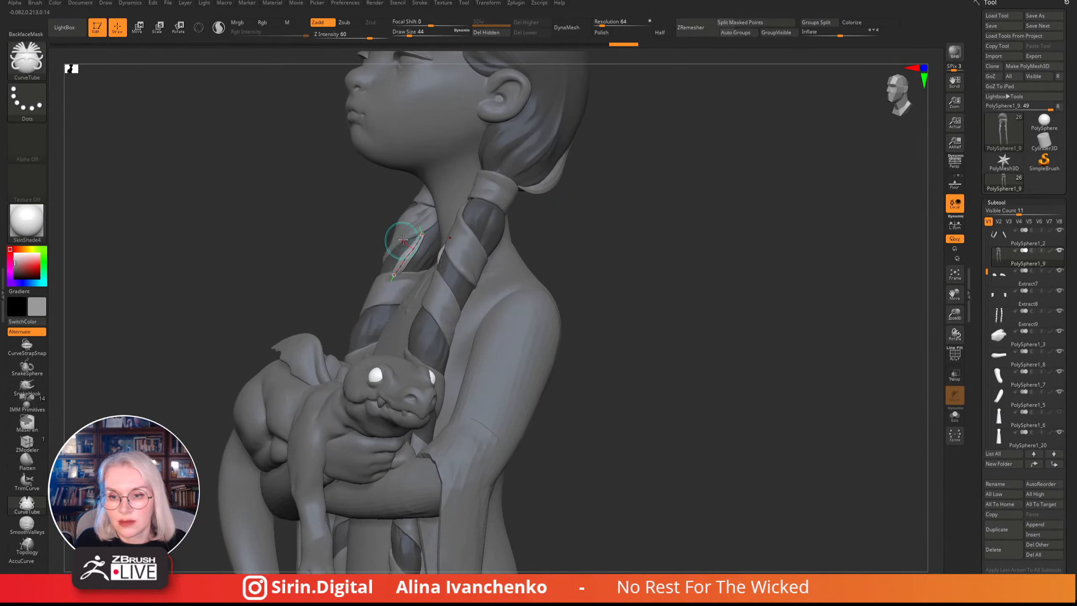
pyautogui.click(411, 240)
pyautogui.moveTo(572, 245); pyautogui.dragTo(547, 286)
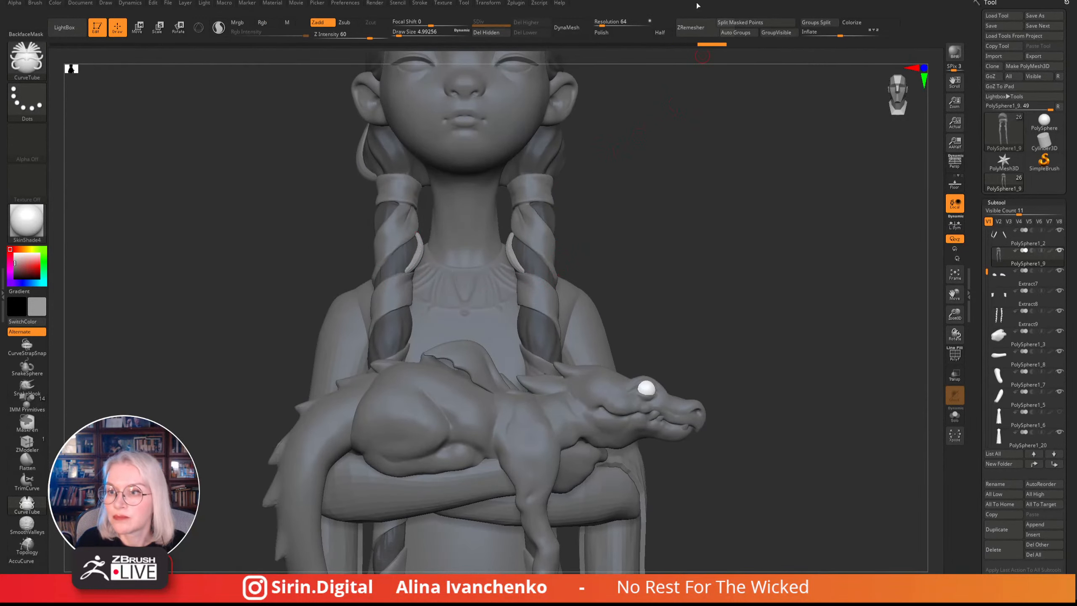
# - Split the new strands from the masked braid mesh into their own subtool and clear the mask
pyautogui.click(749, 24)
pyautogui.moveTo(571, 158)
pyautogui.keyDown('ctrl'); pyautogui.mouseDown()
pyautogui.moveTo(664, 263)
pyautogui.moveTo(500, 158)
pyautogui.mouseUp(); pyautogui.keyUp('ctrl')
pyautogui.keyDown('ctrl'); pyautogui.moveTo(643, 231); pyautogui.dragTo(634, 319); pyautogui.keyUp('ctrl')
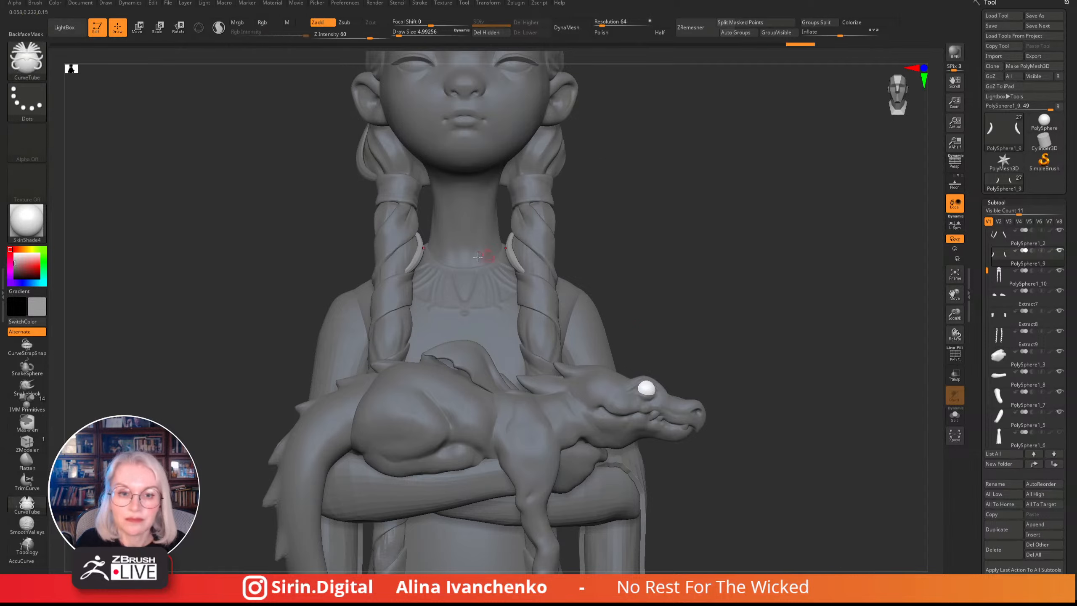
# - Hide the strand beside the girl's left braid and delete the hidden geometry, keeping only the opposite one
pyautogui.moveTo(637, 266)
pyautogui.keyDown('ctrl'); pyautogui.keyDown('shift'); pyautogui.mouseDown()
pyautogui.moveTo(488, 233)
pyautogui.moveTo(484, 206)
pyautogui.mouseUp(); pyautogui.keyUp('shift'); pyautogui.keyUp('ctrl')
pyautogui.keyDown('ctrl'); pyautogui.keyDown('alt'); pyautogui.keyDown('shift'); pyautogui.moveTo(619, 160); pyautogui.dragTo(490, 335); pyautogui.keyUp('shift'); pyautogui.keyUp('alt'); pyautogui.keyUp('ctrl')
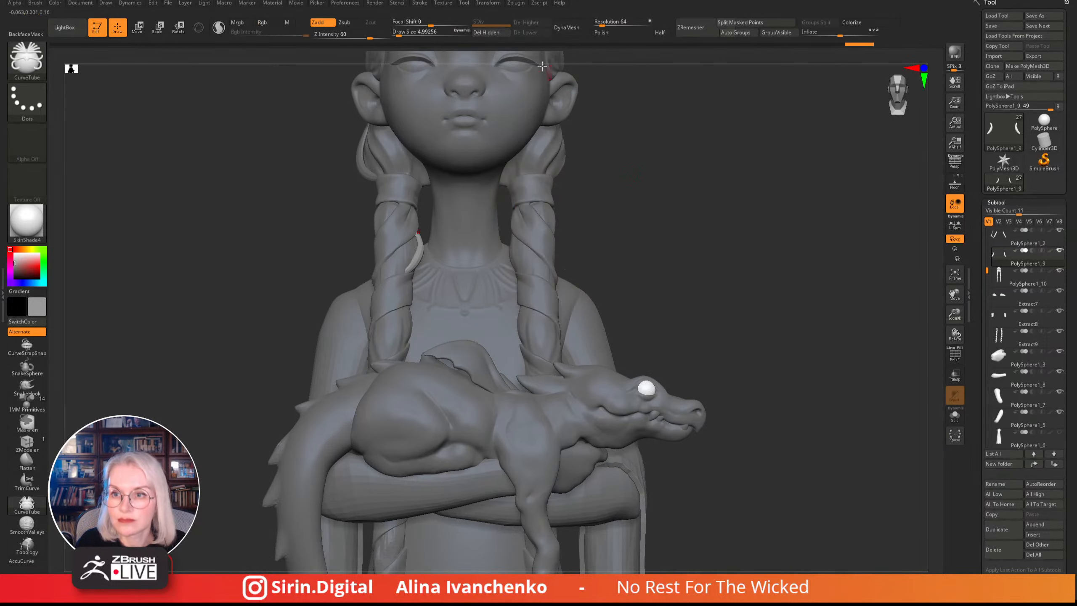
pyautogui.click(498, 33)
# - Shape the remaining strand against the braid with the Move brush at a draw size of about 21.6 to 23.3
pyautogui.moveTo(602, 236); pyautogui.dragTo(700, 221)
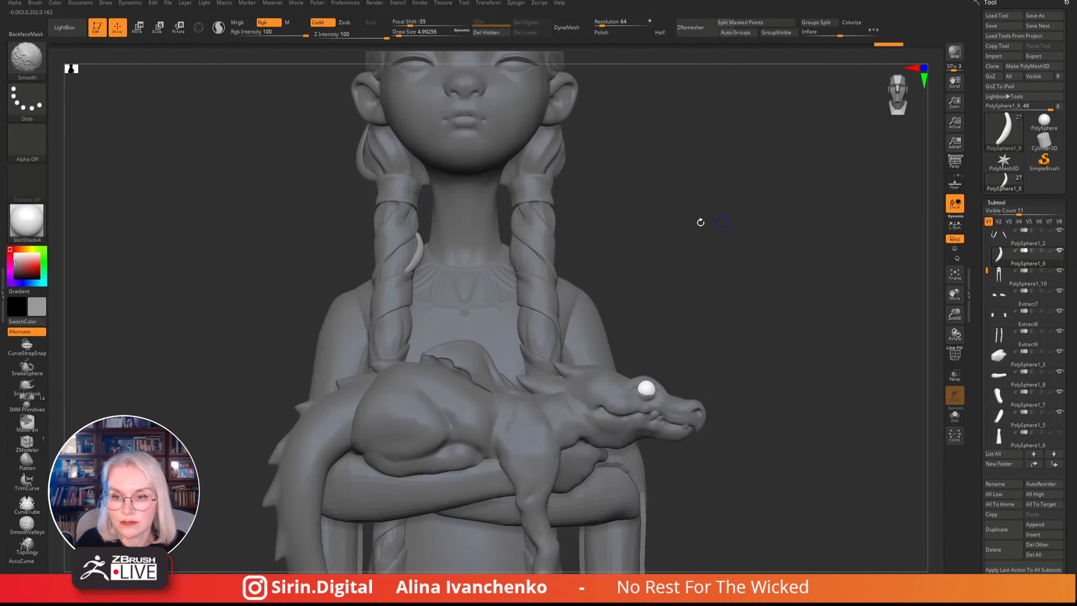
pyautogui.press('b')
pyautogui.press('m')
pyautogui.press('v')
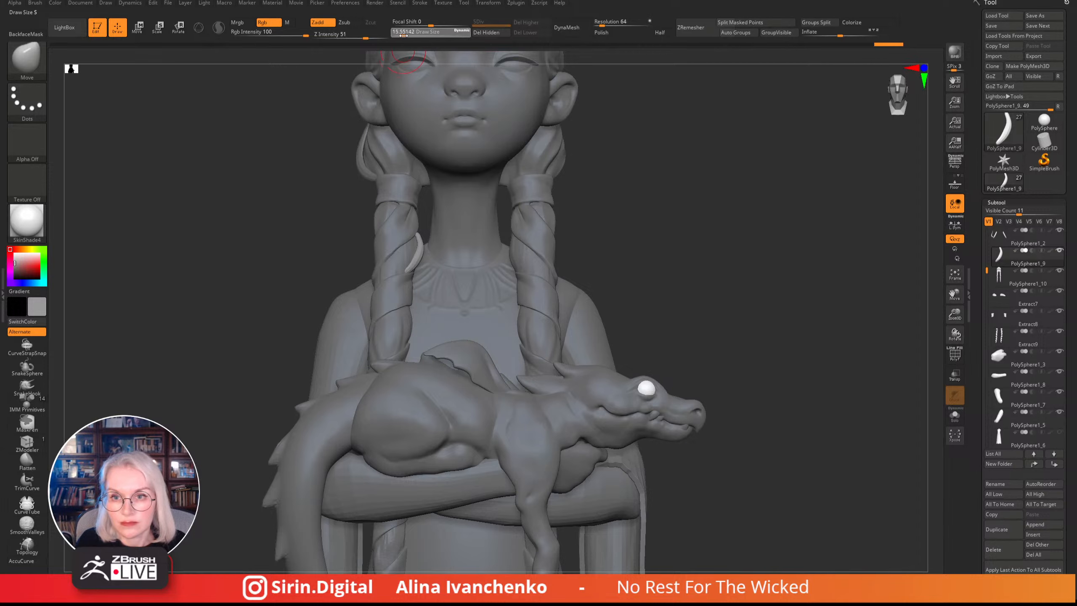
pyautogui.moveTo(658, 199); pyautogui.dragTo(663, 180)
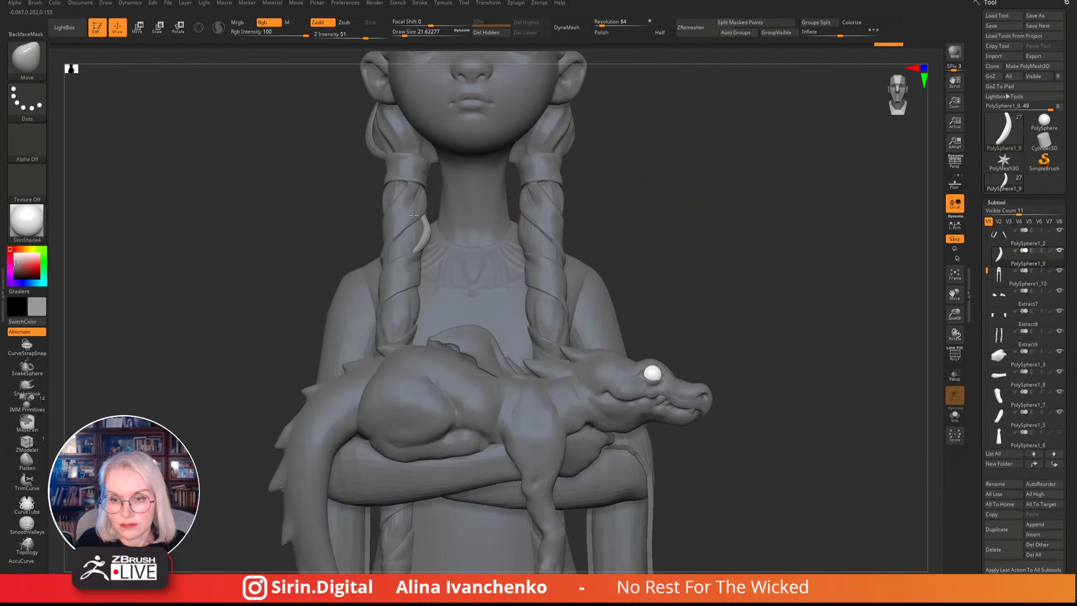
pyautogui.moveTo(601, 197); pyautogui.dragTo(560, 191)
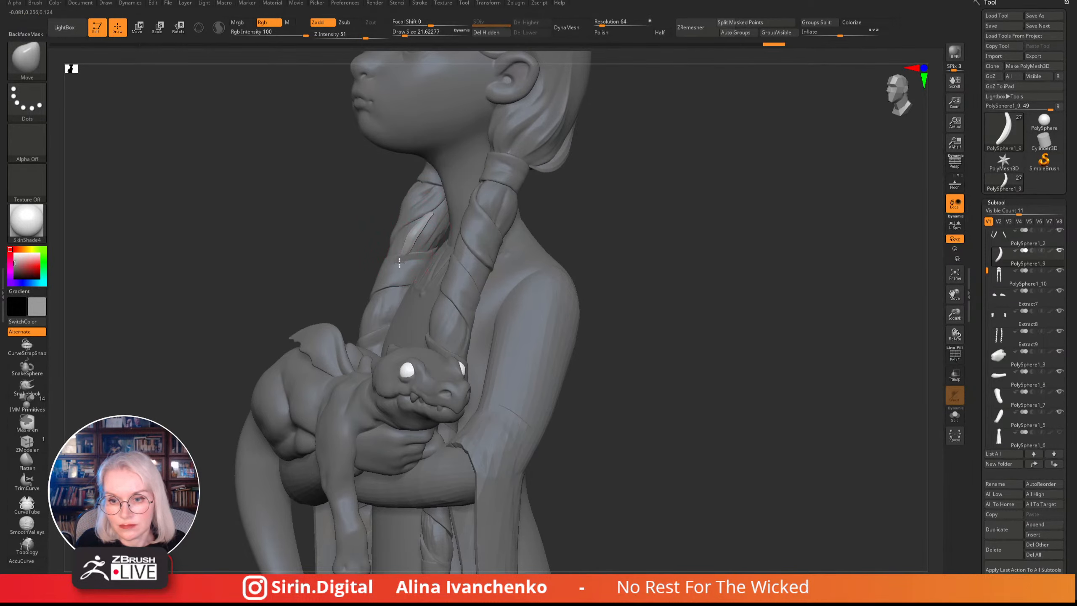
pyautogui.moveTo(657, 209); pyautogui.dragTo(639, 223)
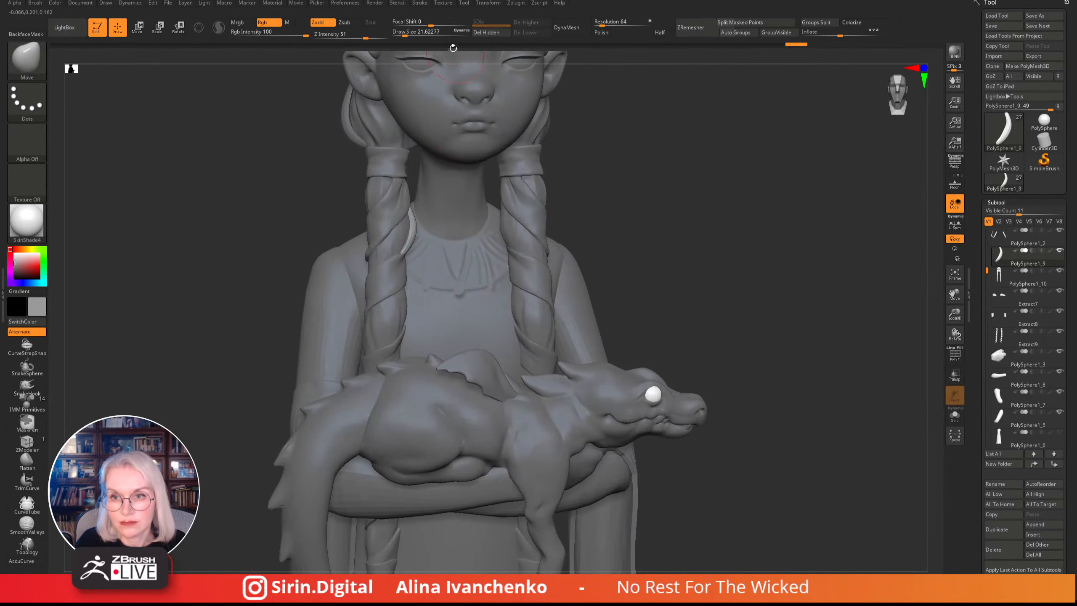
pyautogui.click(406, 34)
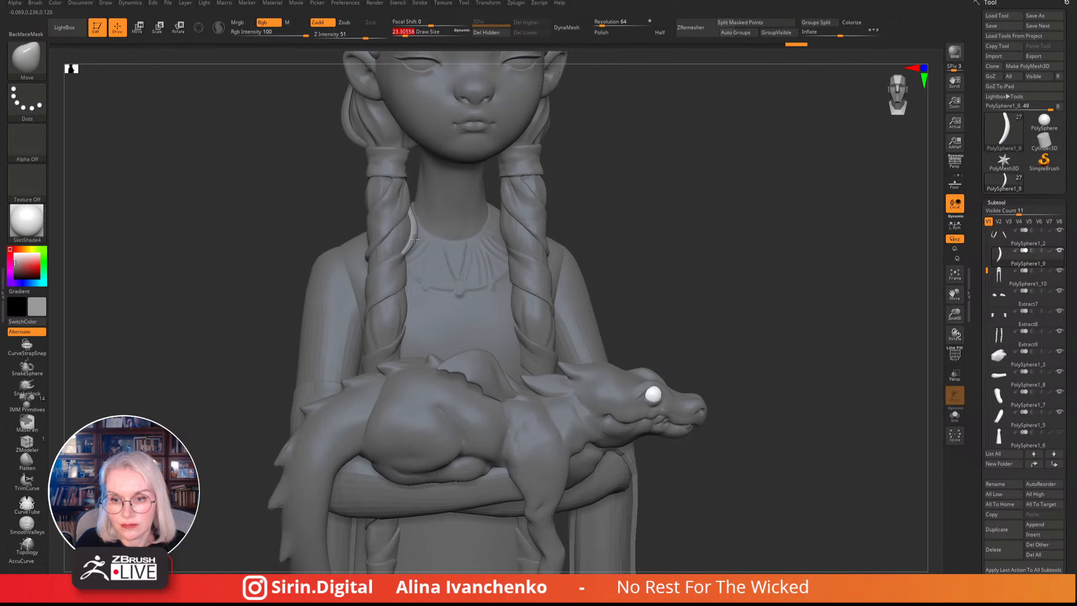
# - Select the braid wraps and examine the braids and the whole figure from the front
pyautogui.keyDown('alt'); pyautogui.click(397, 259); pyautogui.keyUp('alt')
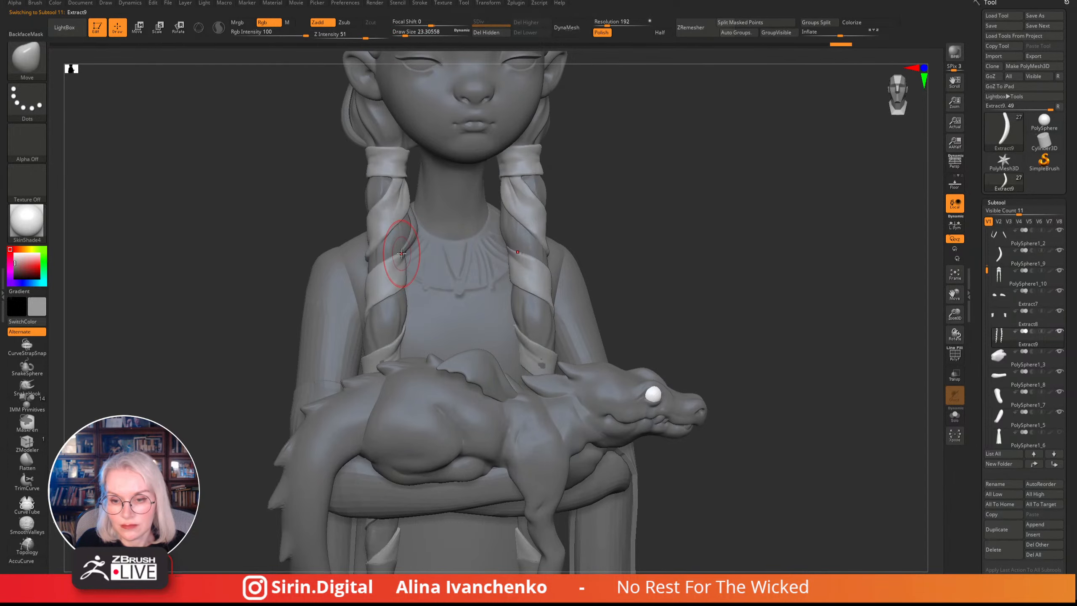
pyautogui.moveTo(743, 222); pyautogui.dragTo(744, 242)
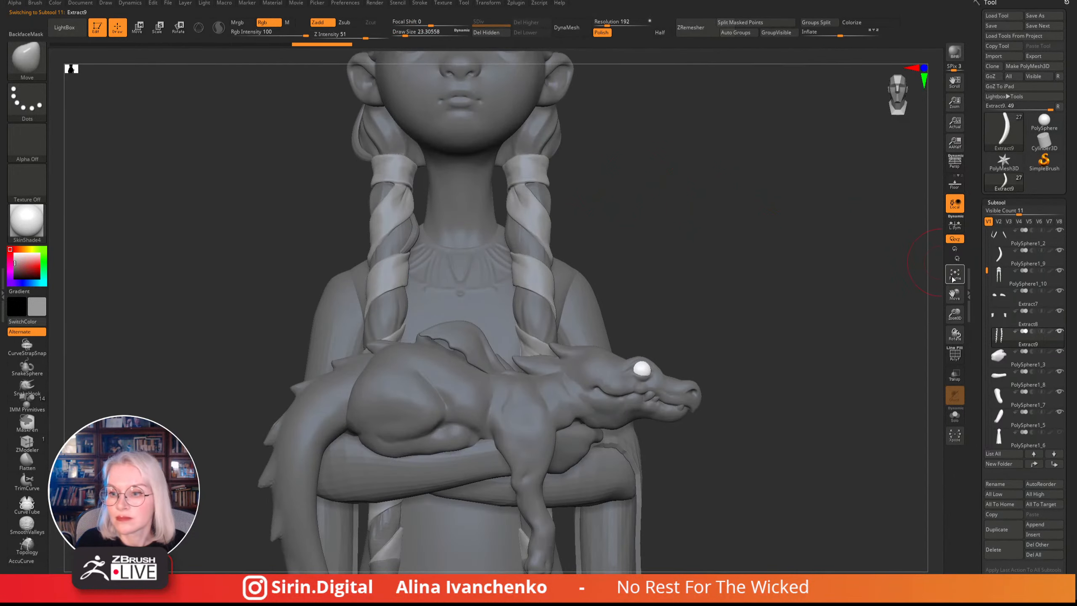
pyautogui.moveTo(951, 306); pyautogui.dragTo(704, 243)
pyautogui.moveTo(621, 263)
pyautogui.keyDown('alt'); pyautogui.mouseDown()
pyautogui.moveTo(625, 282)
pyautogui.moveTo(626, 271)
pyautogui.mouseUp(); pyautogui.keyUp('alt')
pyautogui.moveTo(955, 314); pyautogui.dragTo(952, 354)
pyautogui.moveTo(674, 253)
pyautogui.keyDown('alt'); pyautogui.mouseDown()
pyautogui.moveTo(513, 249)
pyautogui.moveTo(577, 269)
pyautogui.moveTo(577, 289)
pyautogui.mouseUp(); pyautogui.keyUp('alt')
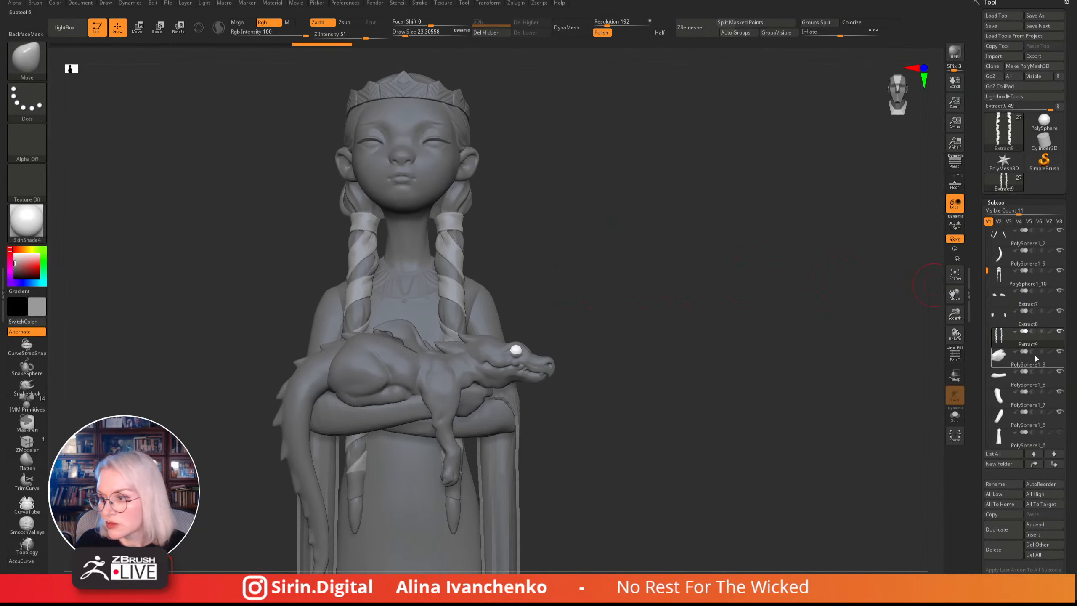
# - Merge the braid strand PolySphere1_9 into the head strands PolySphere1_2 as a single subtool
pyautogui.keyDown('alt'); pyautogui.click(375, 265); pyautogui.keyUp('alt')
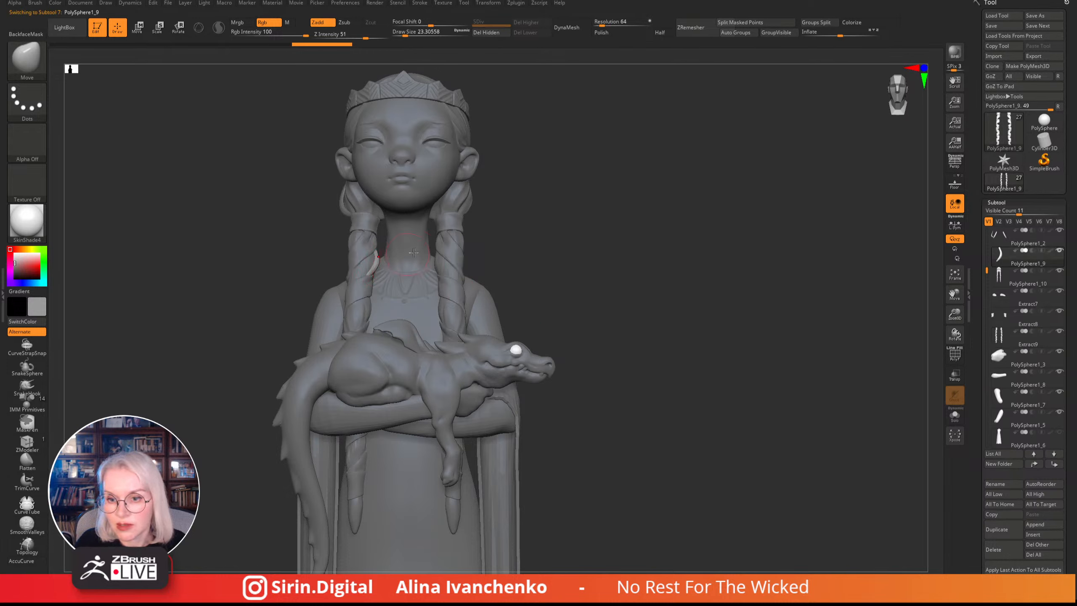
pyautogui.click(1047, 240)
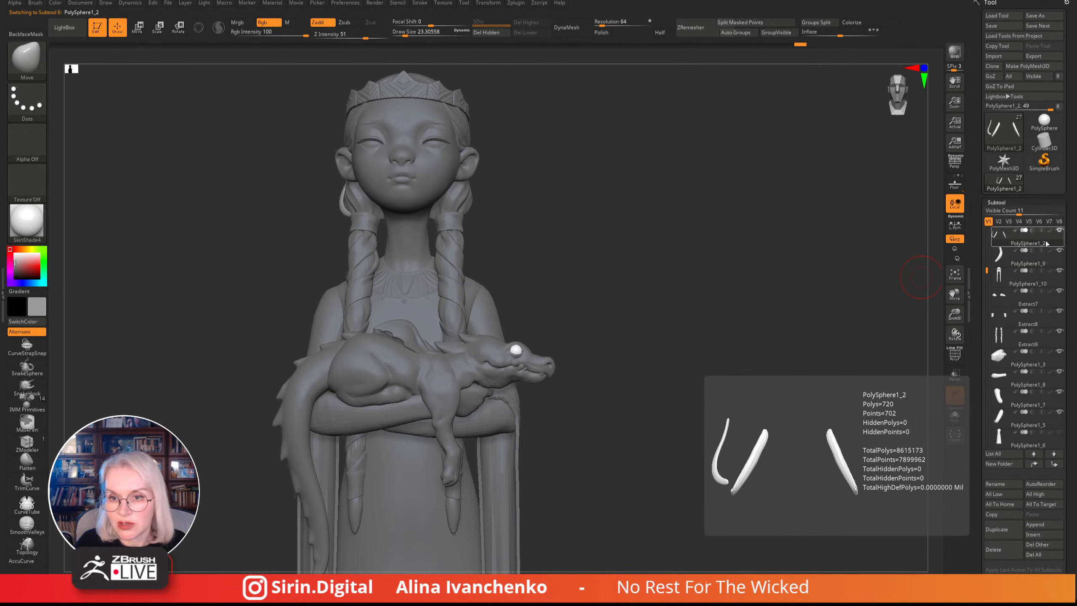
pyautogui.moveTo(869, 348)
pyautogui.mouseDown()
pyautogui.moveTo(854, 351)
pyautogui.moveTo(863, 350)
pyautogui.mouseUp()
pyautogui.click(1052, 258)
pyautogui.moveTo(855, 285)
pyautogui.mouseDown()
pyautogui.moveTo(706, 323)
pyautogui.moveTo(729, 320)
pyautogui.moveTo(686, 319)
pyautogui.moveTo(742, 318)
pyautogui.mouseUp()
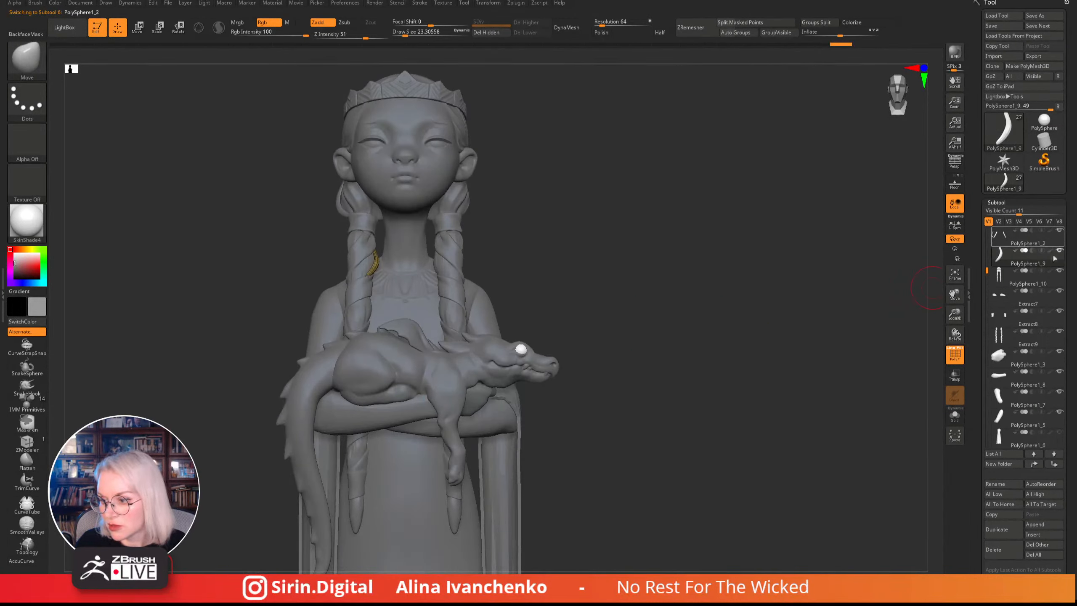
pyautogui.scroll(-3, 1022, 424)
pyautogui.click(992, 473)
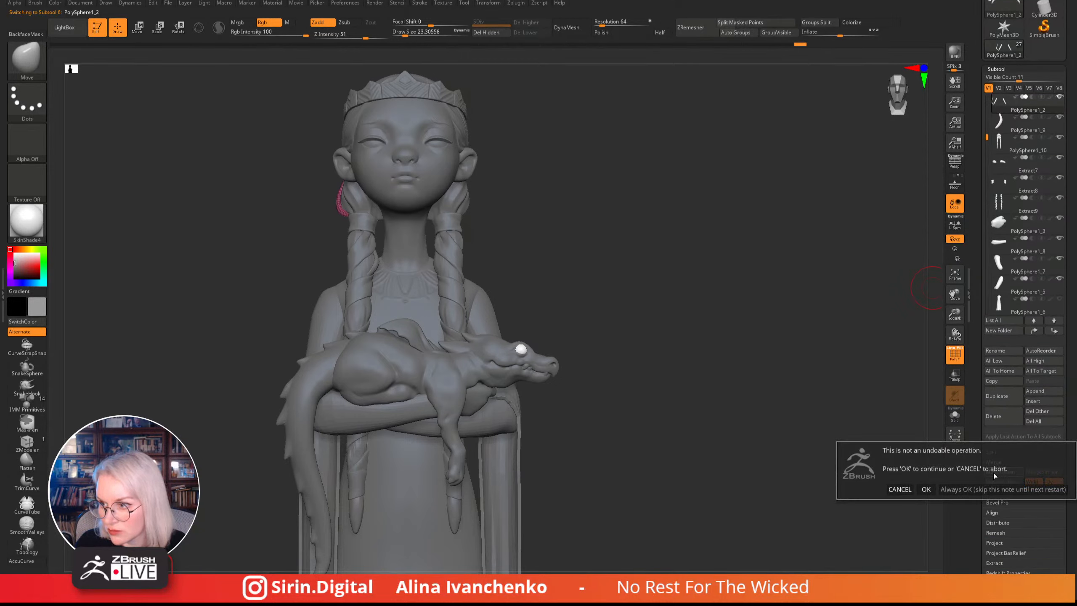
pyautogui.click(926, 489)
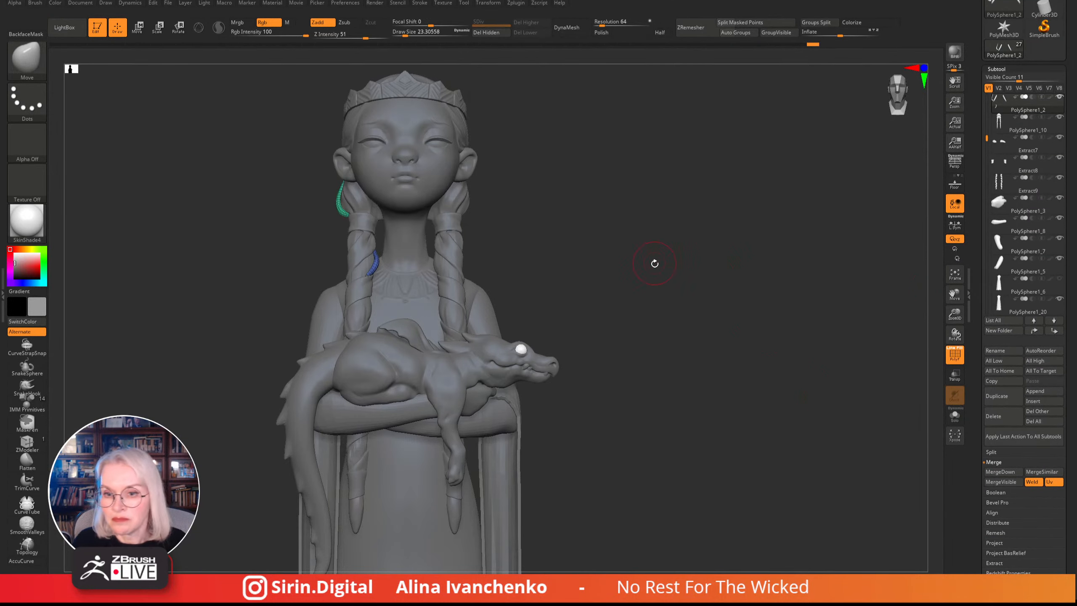
pyautogui.click(955, 354)
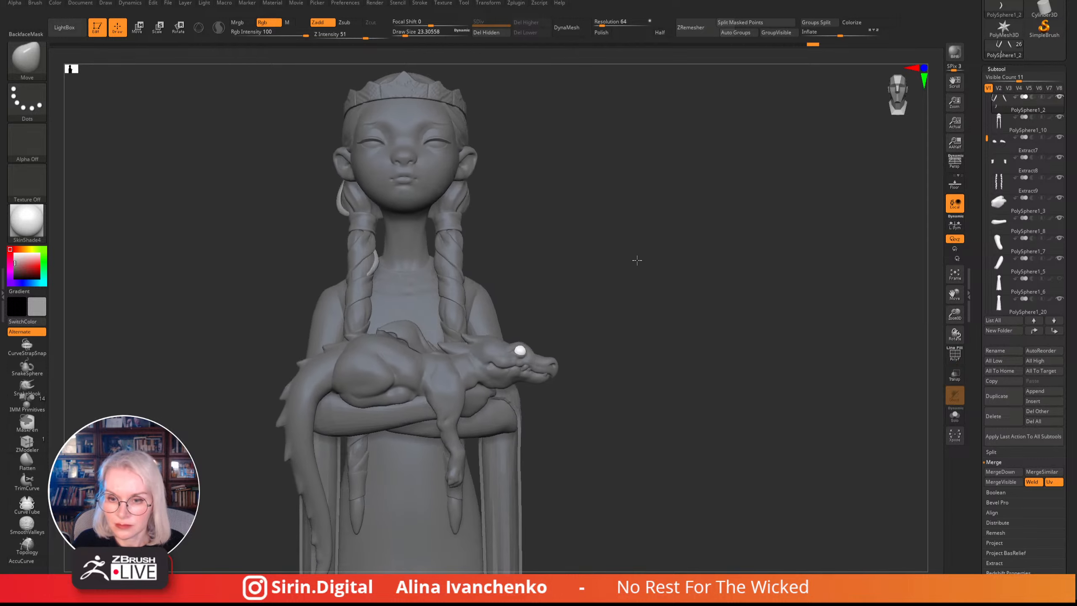
pyautogui.moveTo(637, 260); pyautogui.dragTo(647, 263)
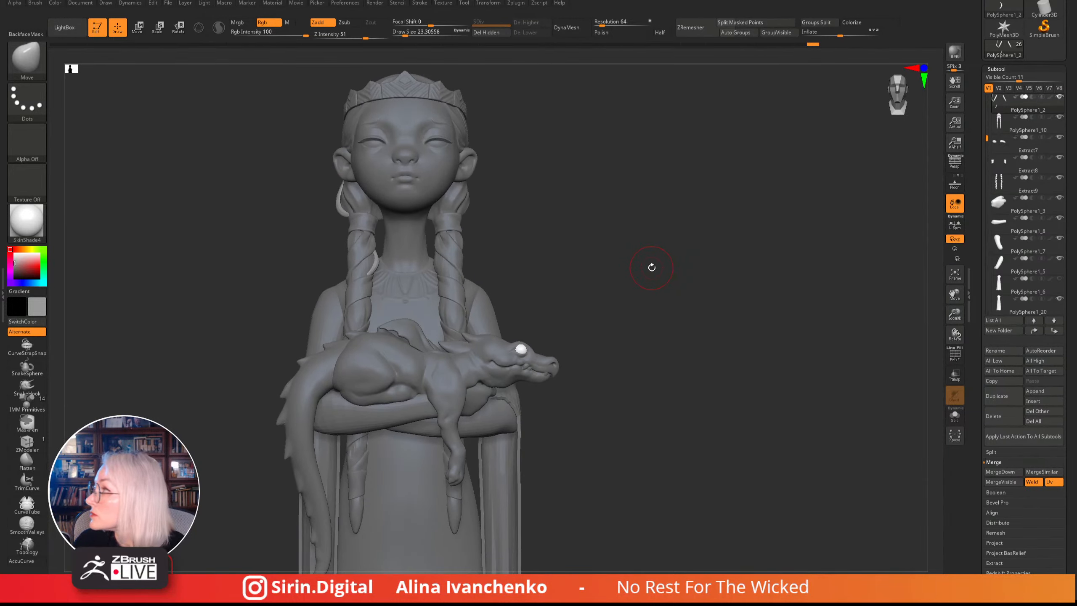
# - Lower the draw size to about 15.55 and examine the merged strands against the braids from the front and both sides
pyautogui.moveTo(955, 314); pyautogui.dragTo(940, 334)
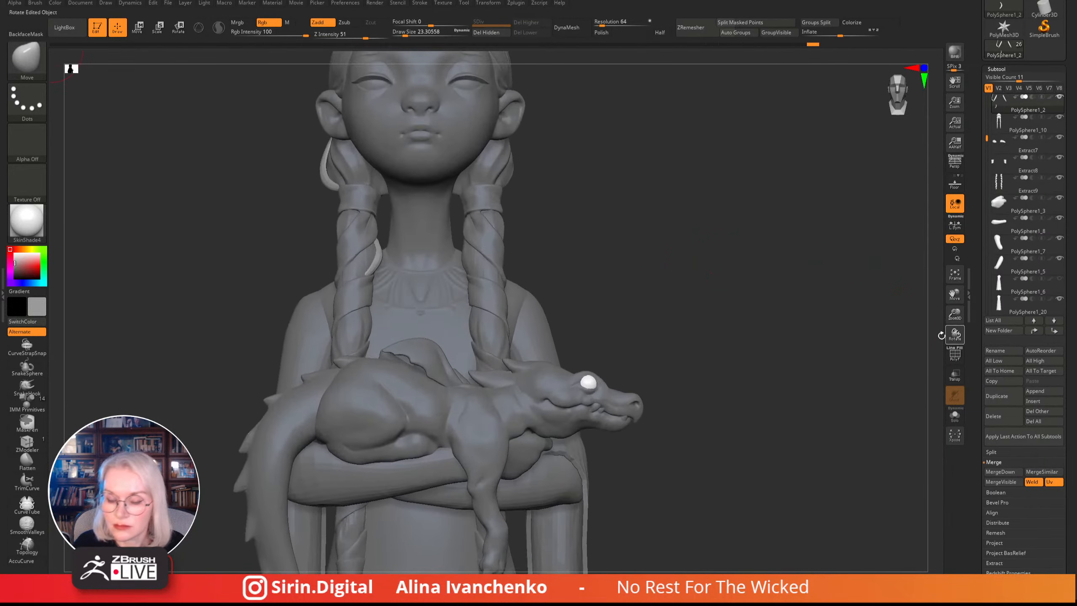
pyautogui.moveTo(633, 208)
pyautogui.mouseDown()
pyautogui.moveTo(645, 289)
pyautogui.moveTo(613, 294)
pyautogui.mouseUp()
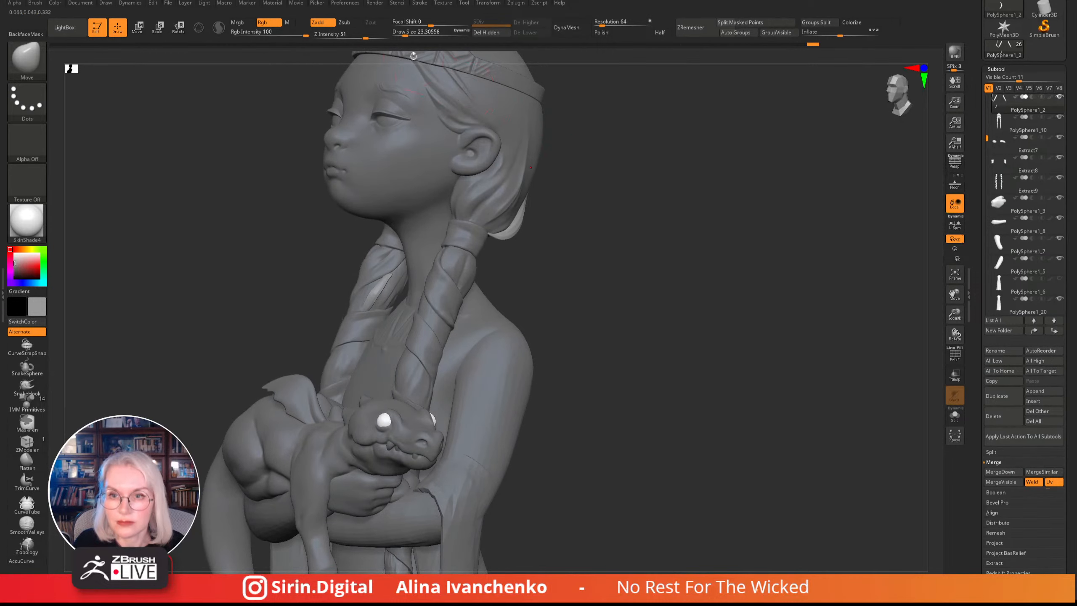
pyautogui.moveTo(405, 32); pyautogui.dragTo(400, 32)
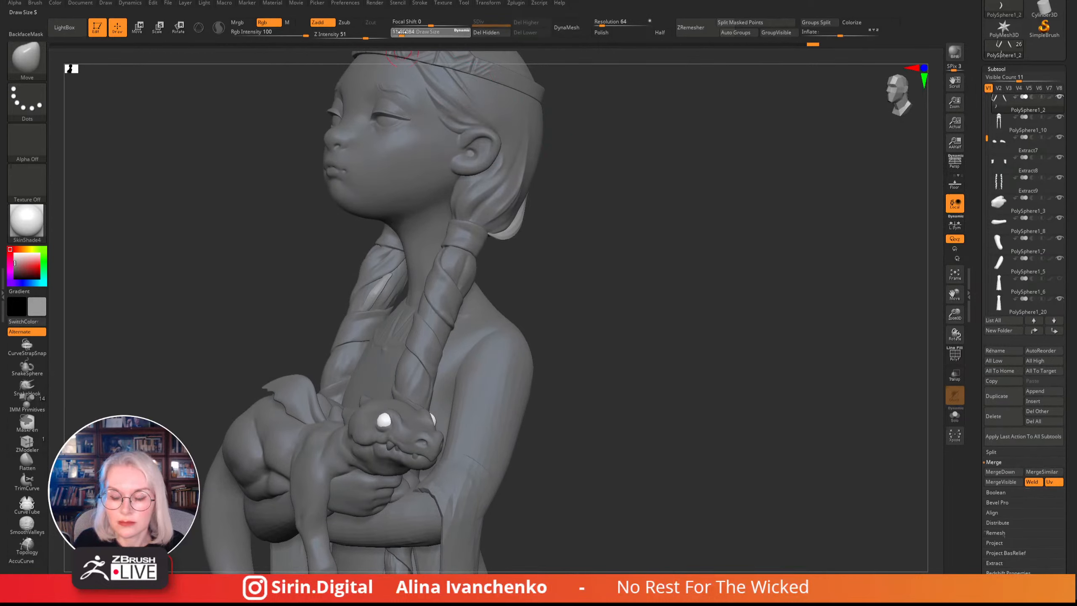
pyautogui.keyDown('alt'); pyautogui.click(389, 272); pyautogui.keyUp('alt')
pyautogui.keyDown('alt'); pyautogui.click(390, 276); pyautogui.keyUp('alt')
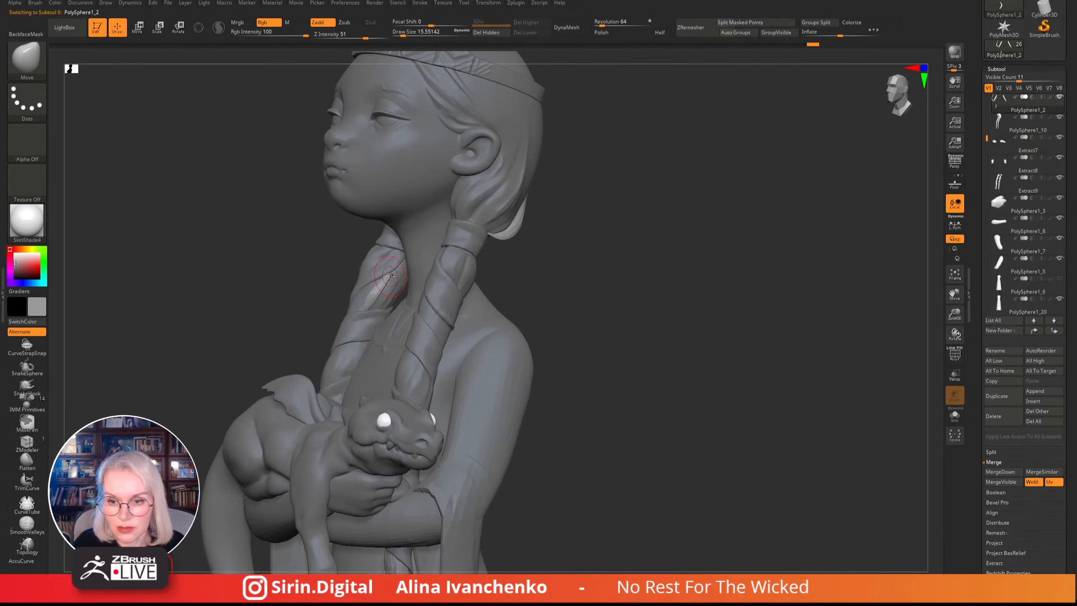
pyautogui.moveTo(602, 247); pyautogui.dragTo(411, 262)
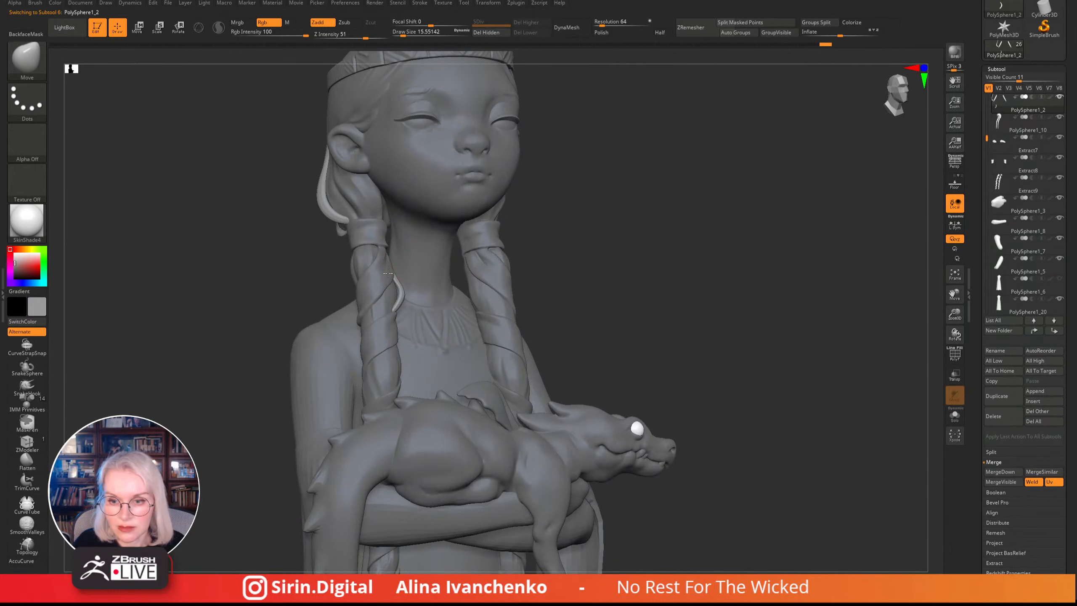
pyautogui.keyDown('shift'); pyautogui.moveTo(614, 232); pyautogui.dragTo(591, 231); pyautogui.keyUp('shift')
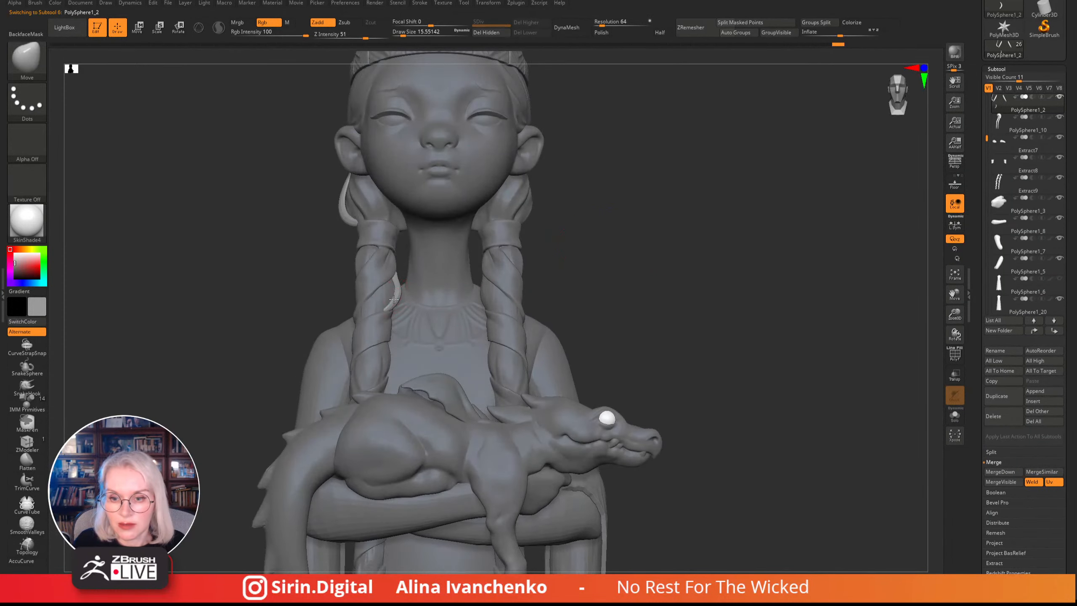
# - Try a CurveTube strand along the lower part of the girl's left braid in PolySphere1_10 and undo it
pyautogui.moveTo(574, 339)
pyautogui.keyDown('alt'); pyautogui.mouseDown()
pyautogui.moveTo(545, 279)
pyautogui.moveTo(553, 260)
pyautogui.mouseUp(); pyautogui.keyUp('alt')
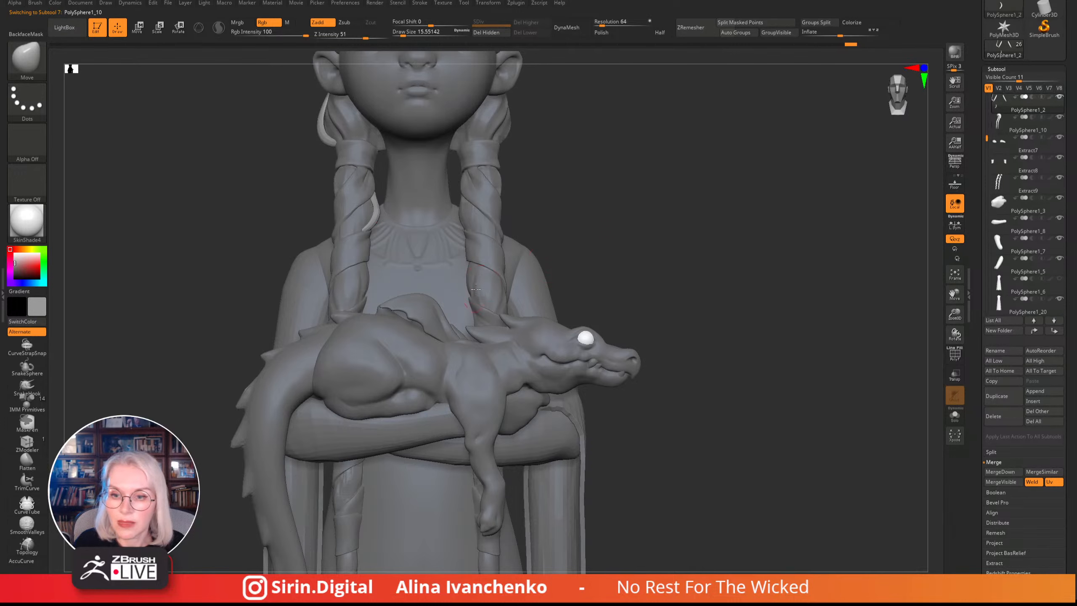
pyautogui.click(27, 504)
pyautogui.keyDown('alt'); pyautogui.moveTo(661, 208); pyautogui.dragTo(637, 264); pyautogui.keyUp('alt')
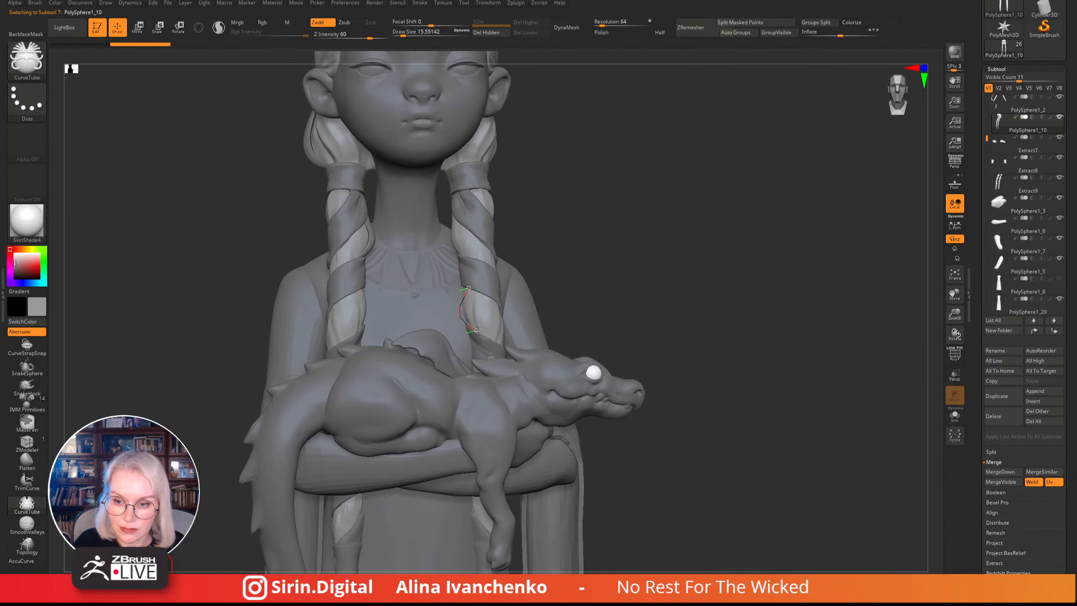
pyautogui.moveTo(478, 330); pyautogui.dragTo(476, 331)
pyautogui.moveTo(591, 256); pyautogui.dragTo(574, 260)
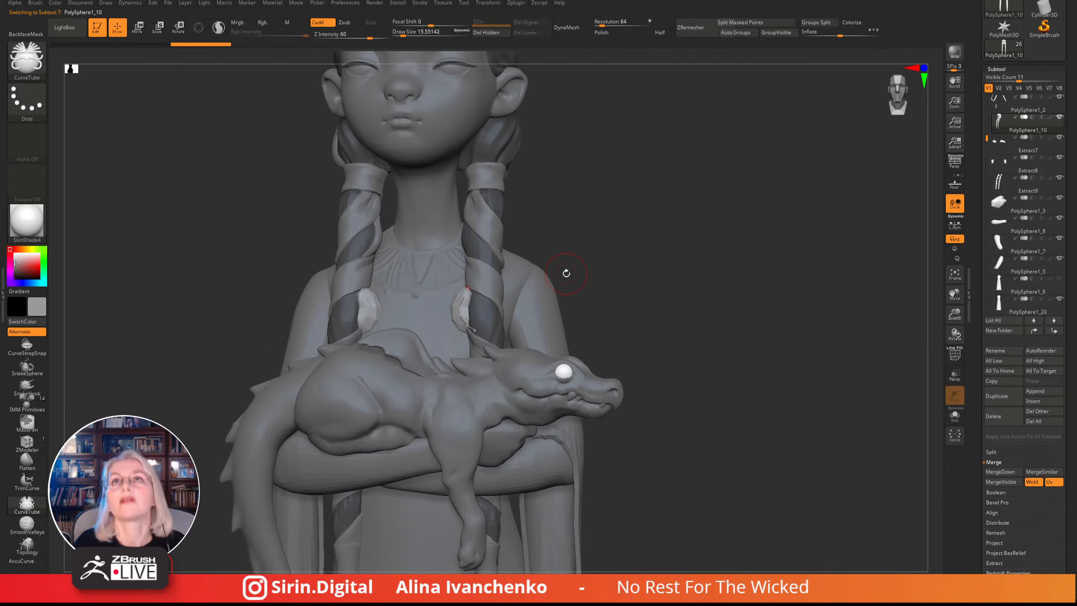
pyautogui.hotkey('ctrl', 'z')
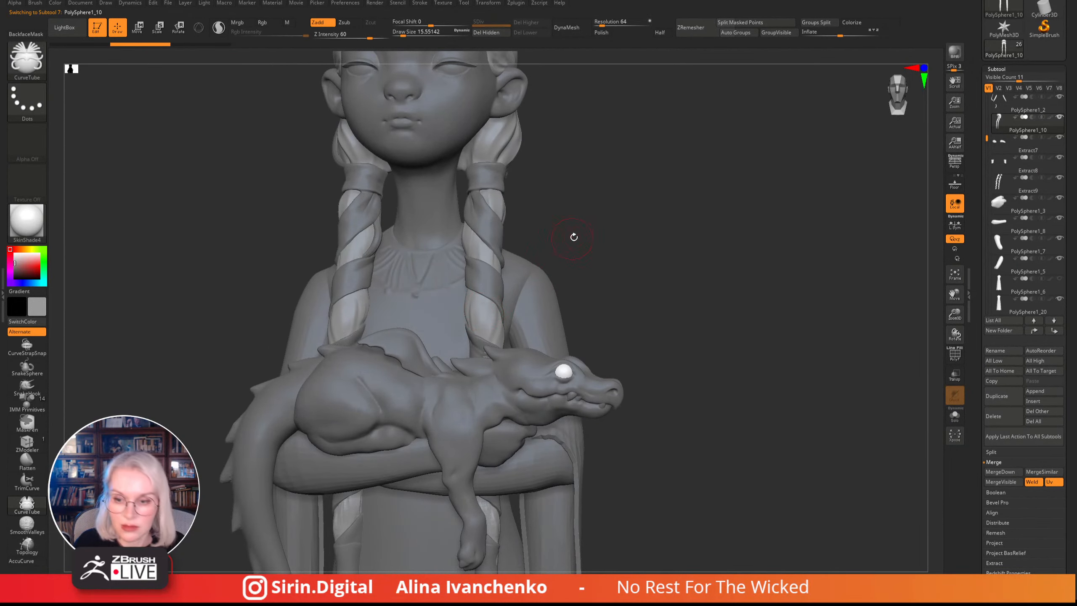
pyautogui.moveTo(575, 237)
pyautogui.mouseDown()
pyautogui.moveTo(586, 231)
pyautogui.moveTo(582, 240)
pyautogui.mouseUp()
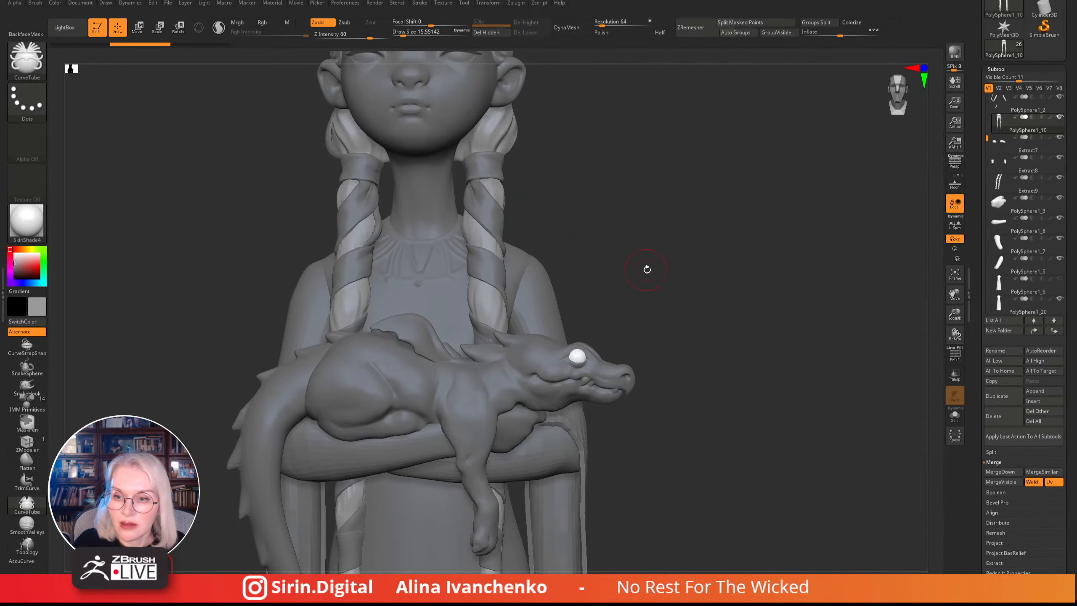
pyautogui.moveTo(647, 269)
pyautogui.mouseDown()
pyautogui.moveTo(654, 306)
pyautogui.moveTo(610, 308)
pyautogui.mouseUp()
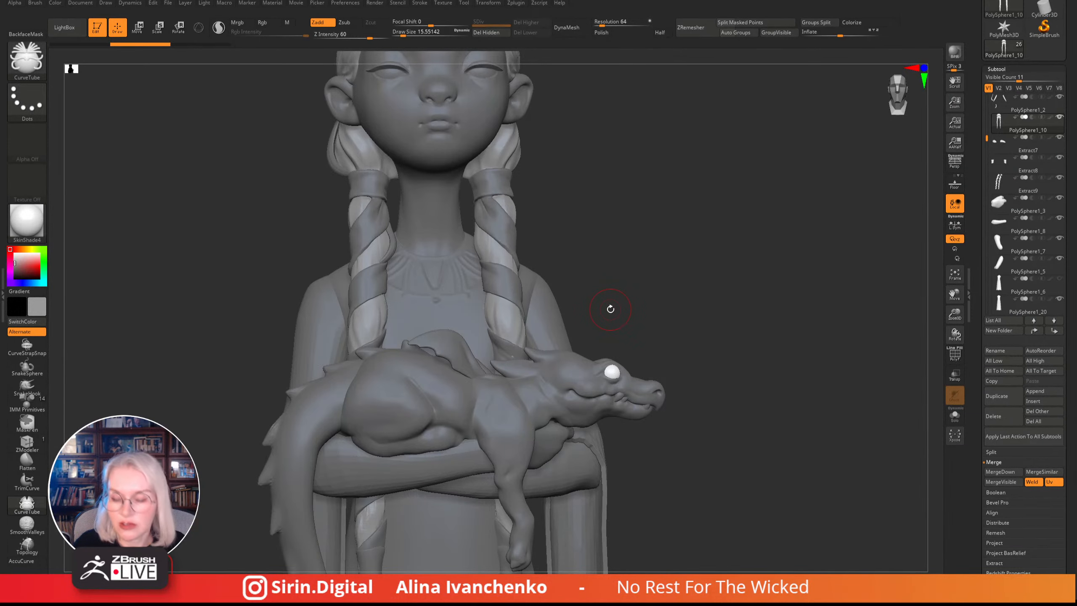
pyautogui.moveTo(636, 239); pyautogui.dragTo(608, 241)
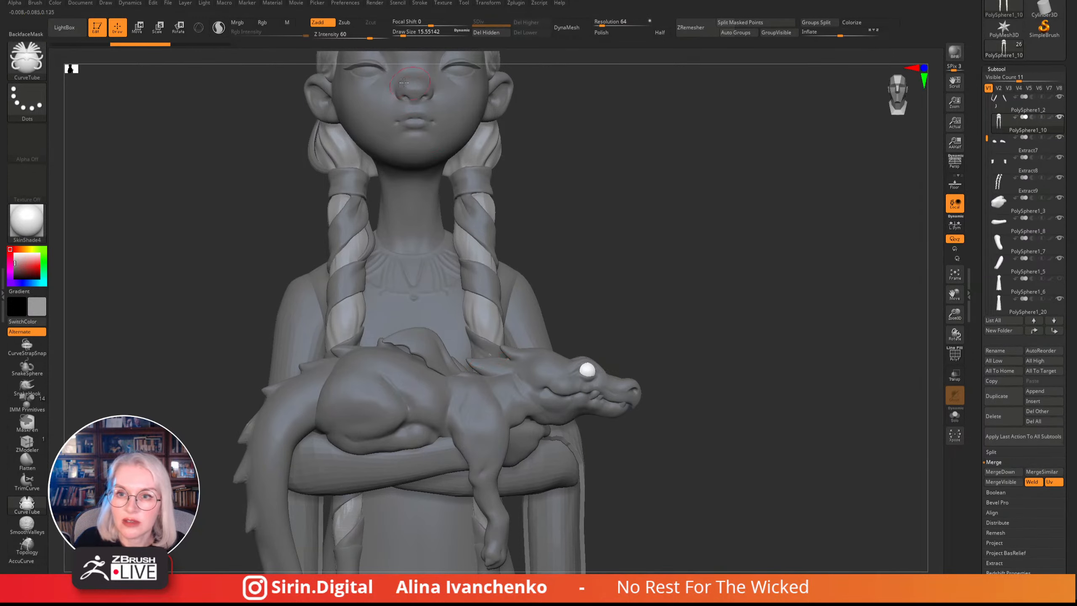
pyautogui.moveTo(562, 214)
pyautogui.mouseDown()
pyautogui.moveTo(574, 224)
pyautogui.moveTo(506, 248)
pyautogui.mouseUp()
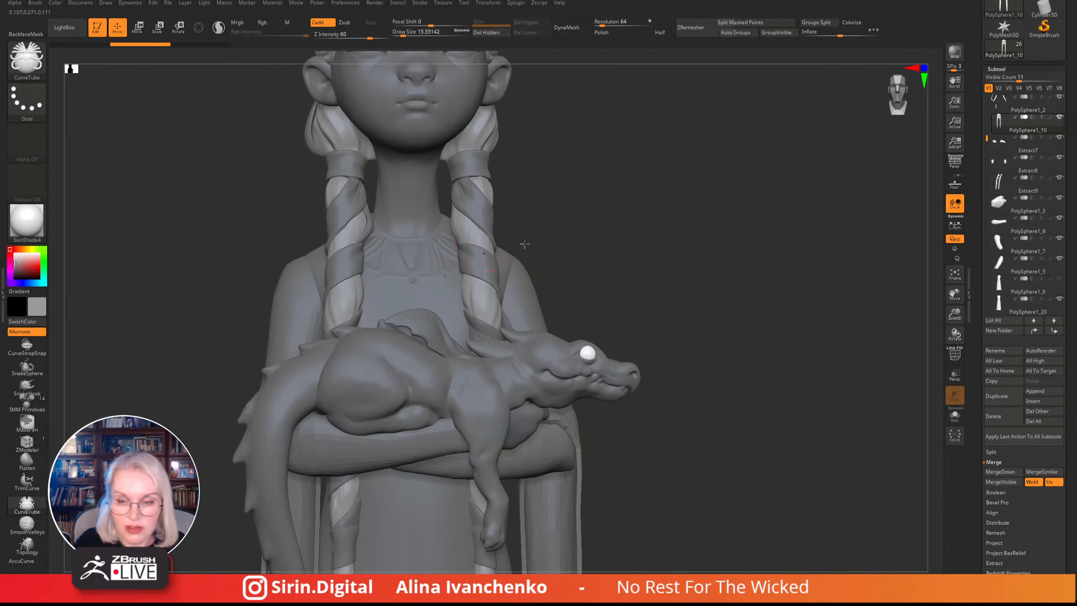
pyautogui.moveTo(524, 243)
pyautogui.mouseDown()
pyautogui.moveTo(581, 234)
pyautogui.moveTo(578, 242)
pyautogui.mouseUp()
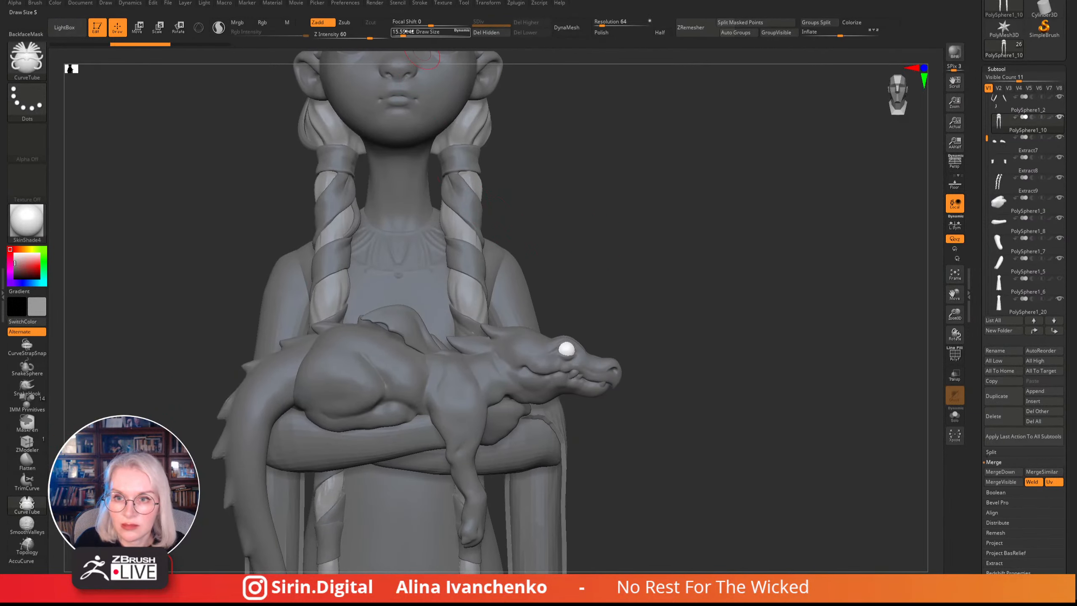
# - Draw a CurveTube strand down the lower section of the girl's left braid at a draw size of about 14.2
pyautogui.moveTo(409, 31); pyautogui.dragTo(406, 31)
pyautogui.keyDown('alt'); pyautogui.moveTo(572, 206); pyautogui.dragTo(555, 193); pyautogui.keyUp('alt')
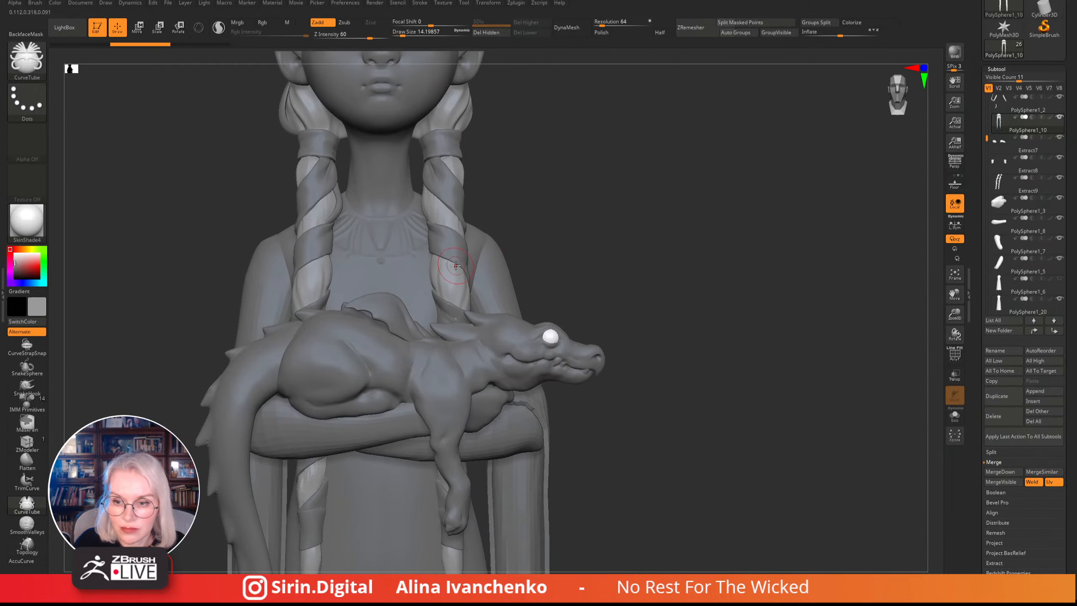
pyautogui.moveTo(459, 313); pyautogui.dragTo(459, 313)
pyautogui.moveTo(560, 246)
pyautogui.mouseDown()
pyautogui.moveTo(475, 250)
pyautogui.moveTo(558, 251)
pyautogui.moveTo(487, 250)
pyautogui.mouseUp()
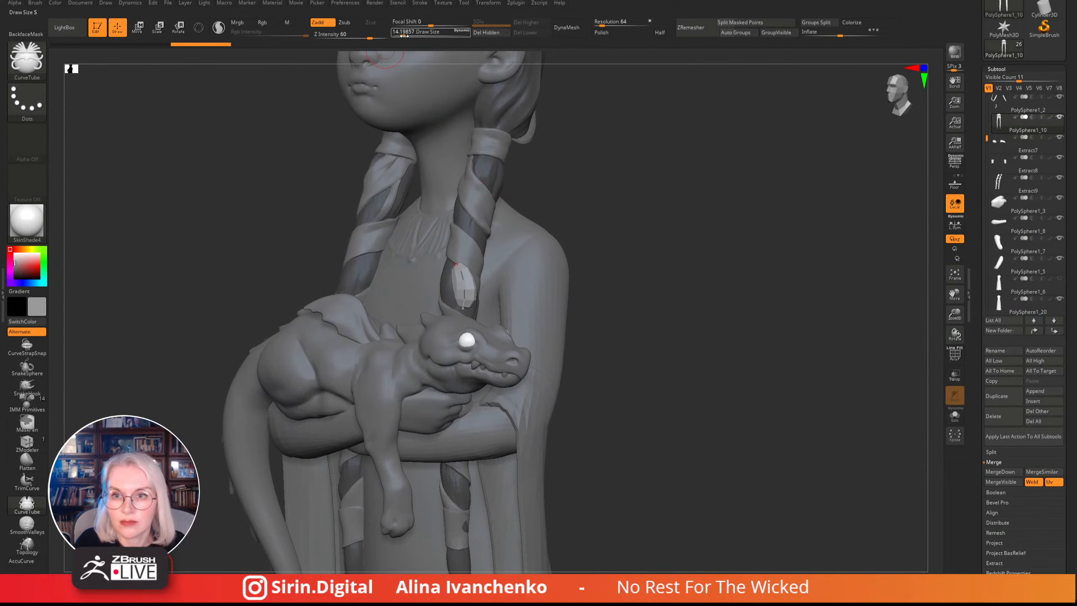
# - Thin the tube strand on the girl's left braid by applying a smaller draw size of about 4.3 to its curve
pyautogui.moveTo(406, 35); pyautogui.dragTo(403, 37)
pyautogui.moveTo(594, 155)
pyautogui.mouseDown()
pyautogui.moveTo(626, 149)
pyautogui.moveTo(651, 223)
pyautogui.moveTo(471, 282)
pyautogui.mouseUp()
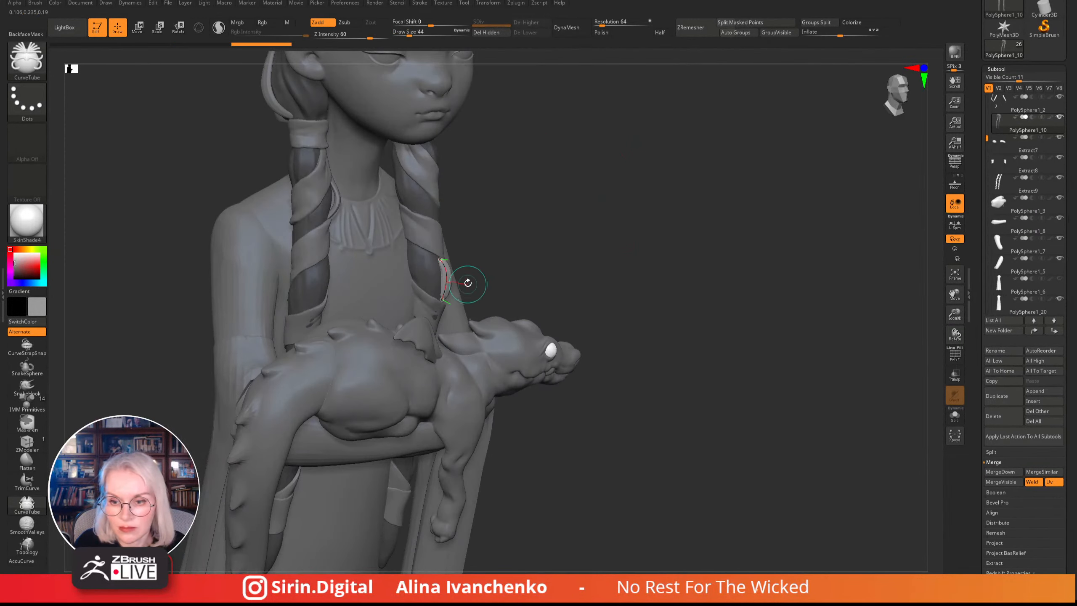
pyautogui.moveTo(406, 35); pyautogui.dragTo(398, 35)
pyautogui.keyDown('alt'); pyautogui.moveTo(531, 240); pyautogui.dragTo(583, 248); pyautogui.keyUp('alt')
pyautogui.click(474, 296)
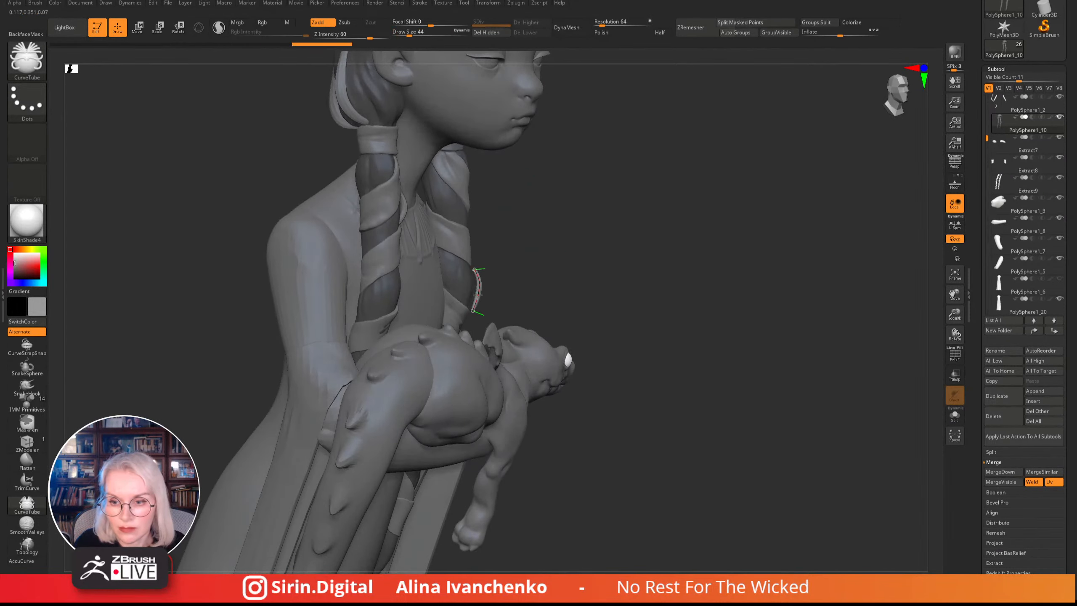
pyautogui.click(464, 309)
# - Reposition the upper and lower ends of the strand's curve against the girl's left braid
pyautogui.moveTo(573, 323); pyautogui.dragTo(471, 312)
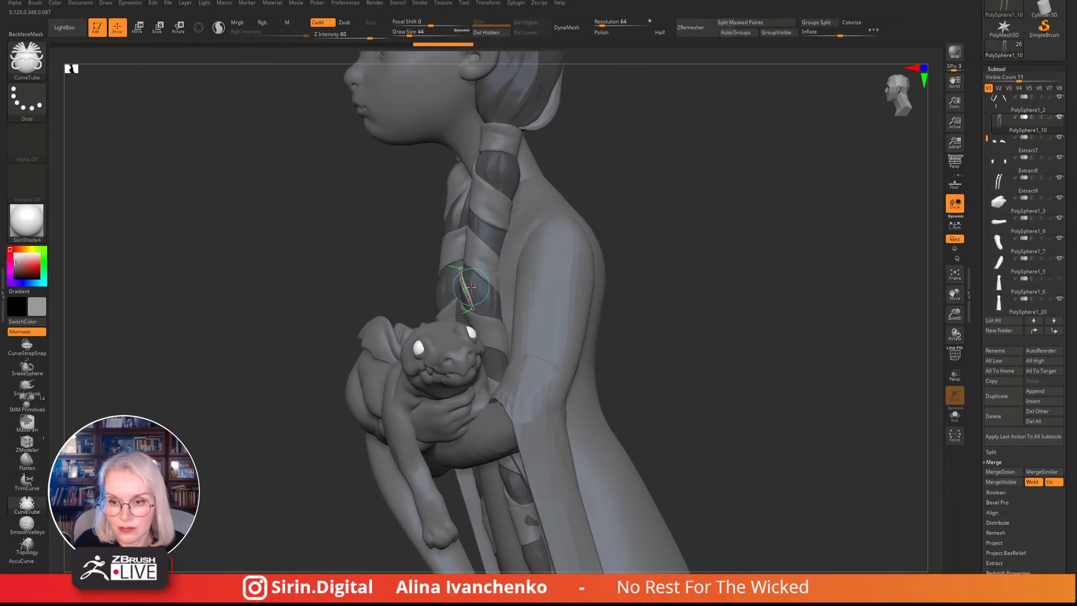
pyautogui.moveTo(464, 267); pyautogui.dragTo(467, 265)
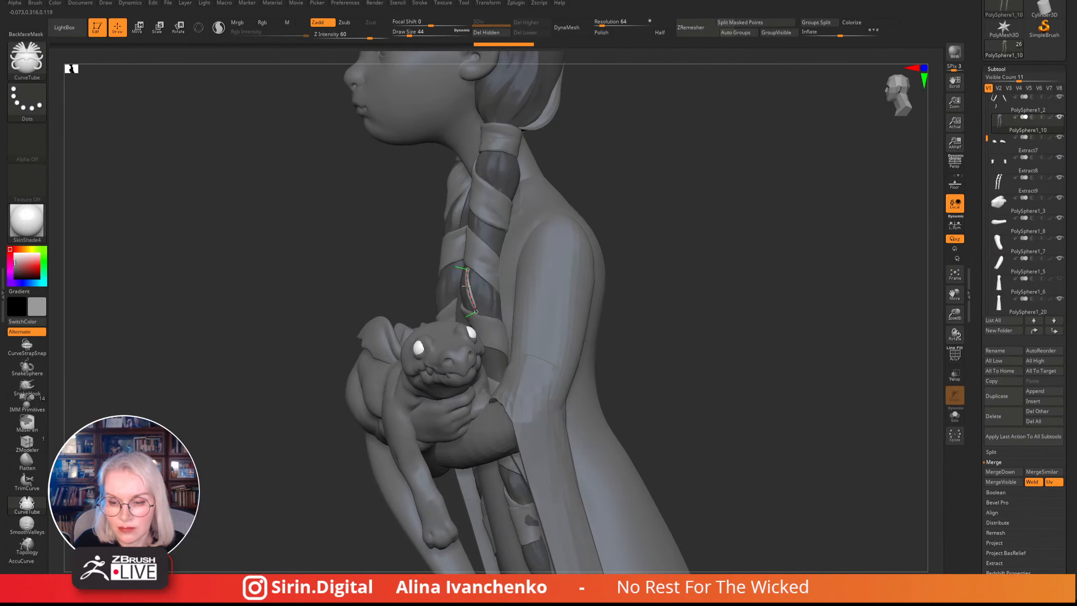
pyautogui.moveTo(469, 314); pyautogui.dragTo(470, 311)
pyautogui.moveTo(636, 242)
pyautogui.mouseDown()
pyautogui.moveTo(719, 209)
pyautogui.moveTo(613, 233)
pyautogui.moveTo(625, 230)
pyautogui.mouseUp()
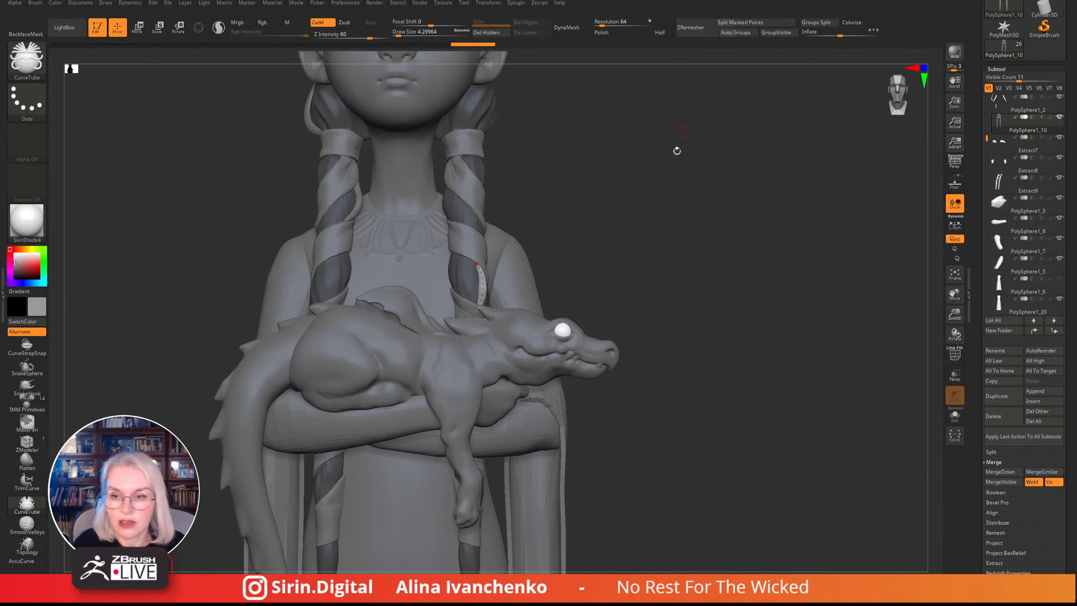
# - Adjust the middle of the strand's curve from several angles to follow the outer edge of the girl's left braid
pyautogui.moveTo(677, 151)
pyautogui.mouseDown()
pyautogui.moveTo(634, 255)
pyautogui.moveTo(521, 267)
pyautogui.mouseUp()
pyautogui.click(486, 291)
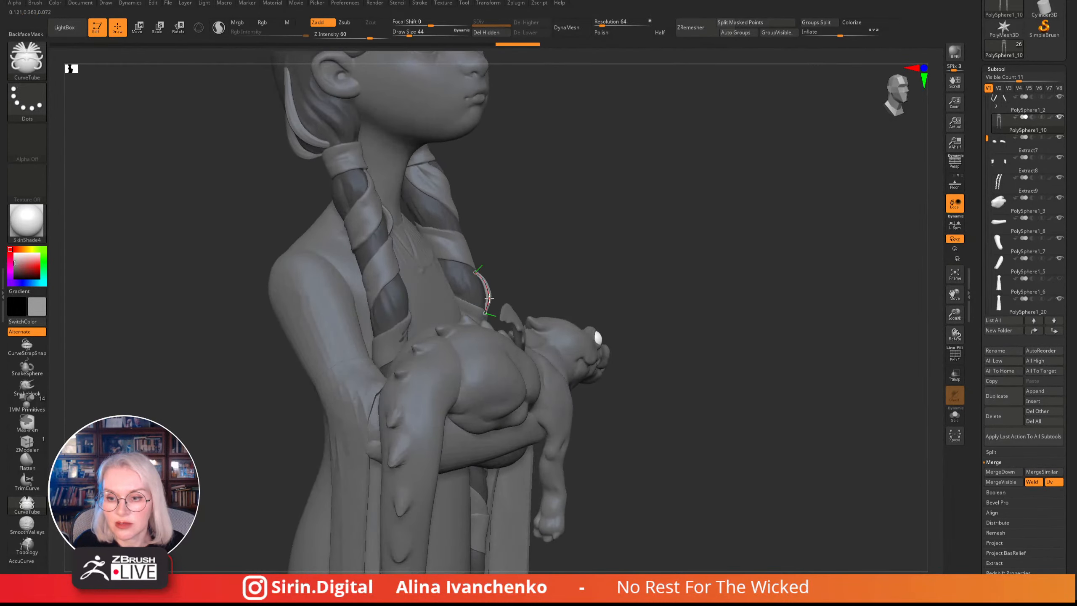
pyautogui.click(489, 299)
pyautogui.moveTo(678, 224); pyautogui.dragTo(510, 255)
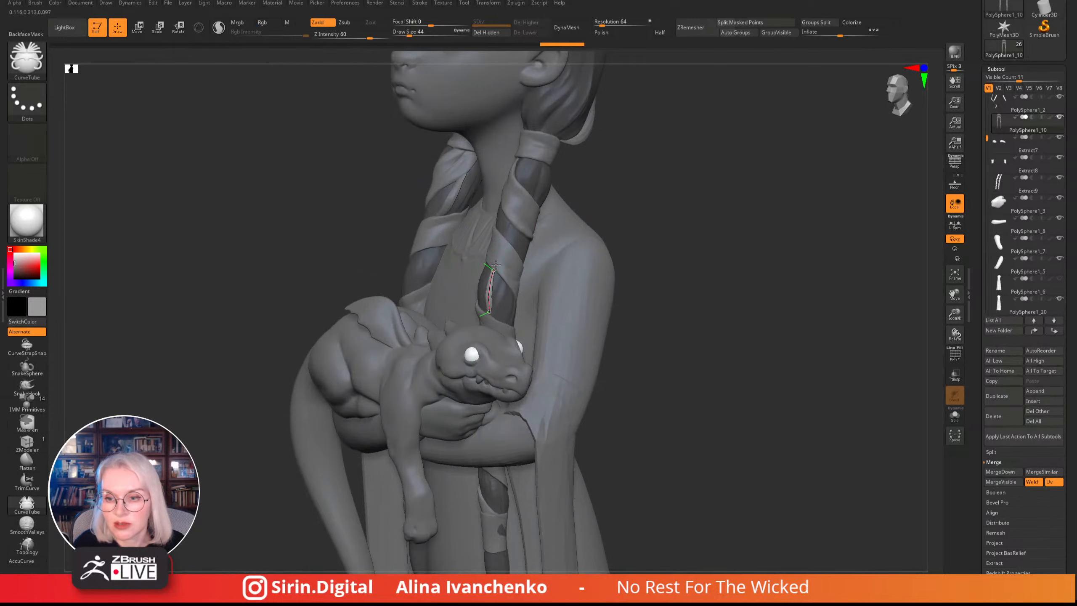
pyautogui.click(491, 284)
pyautogui.keyDown('shift'); pyautogui.moveTo(594, 212); pyautogui.dragTo(647, 223); pyautogui.keyUp('shift')
pyautogui.moveTo(577, 248); pyautogui.dragTo(608, 225)
pyautogui.click(498, 311)
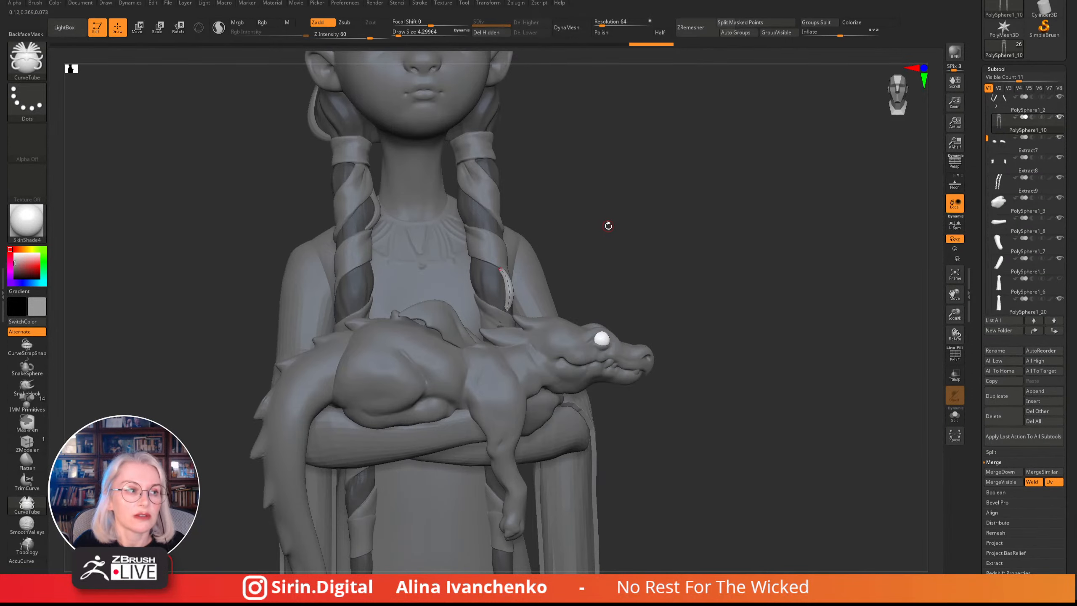
# - Try a thicker tube for the strand on the girl's left braid by applying larger draw sizes to its curve
pyautogui.moveTo(608, 225); pyautogui.dragTo(604, 234)
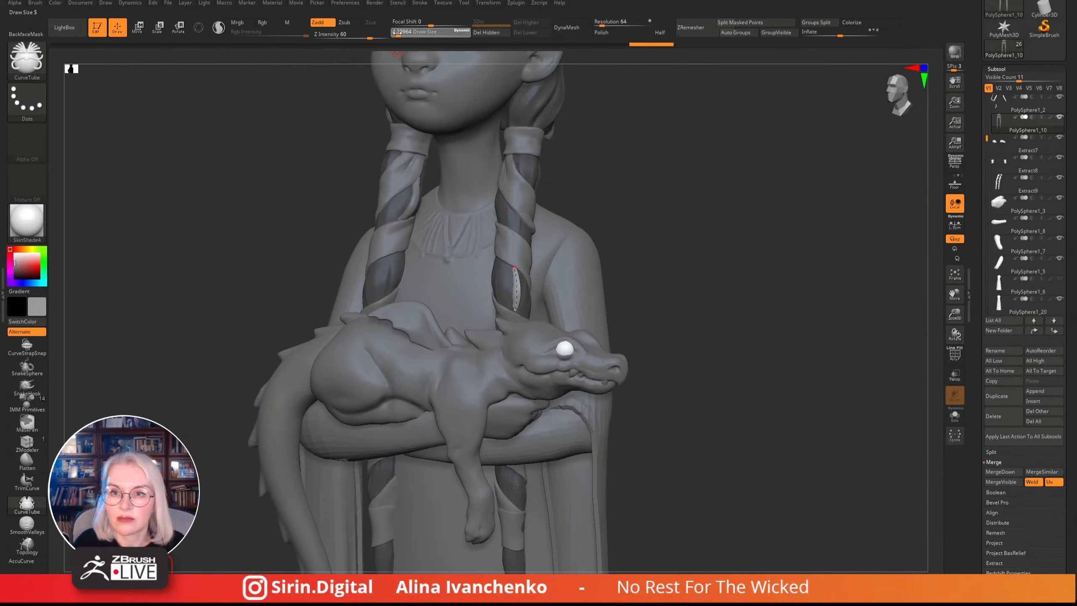
pyautogui.moveTo(403, 34); pyautogui.dragTo(410, 34)
pyautogui.moveTo(640, 175); pyautogui.dragTo(547, 180)
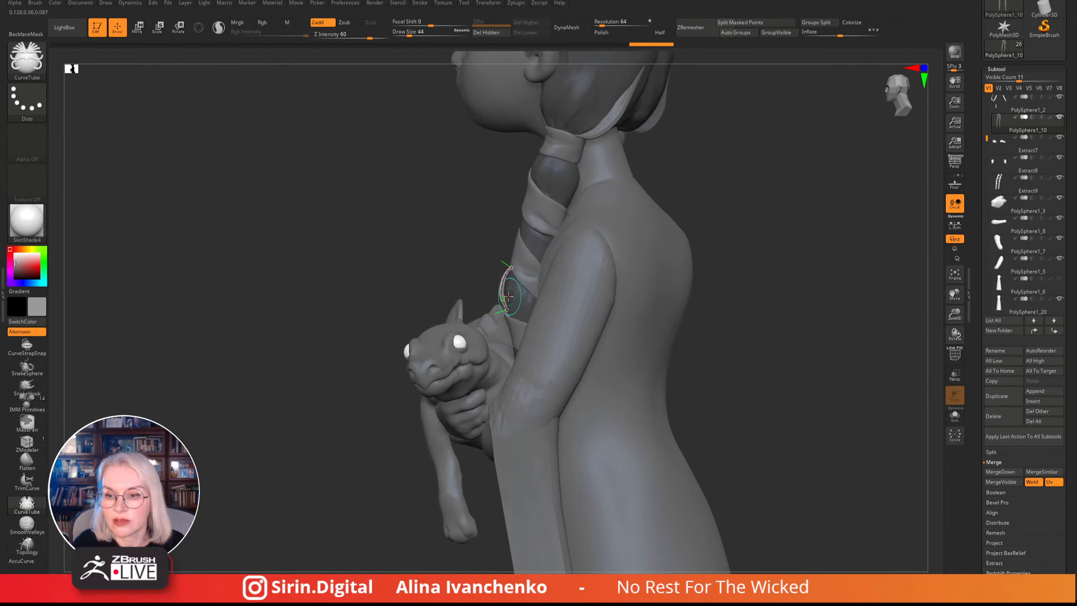
pyautogui.click(500, 293)
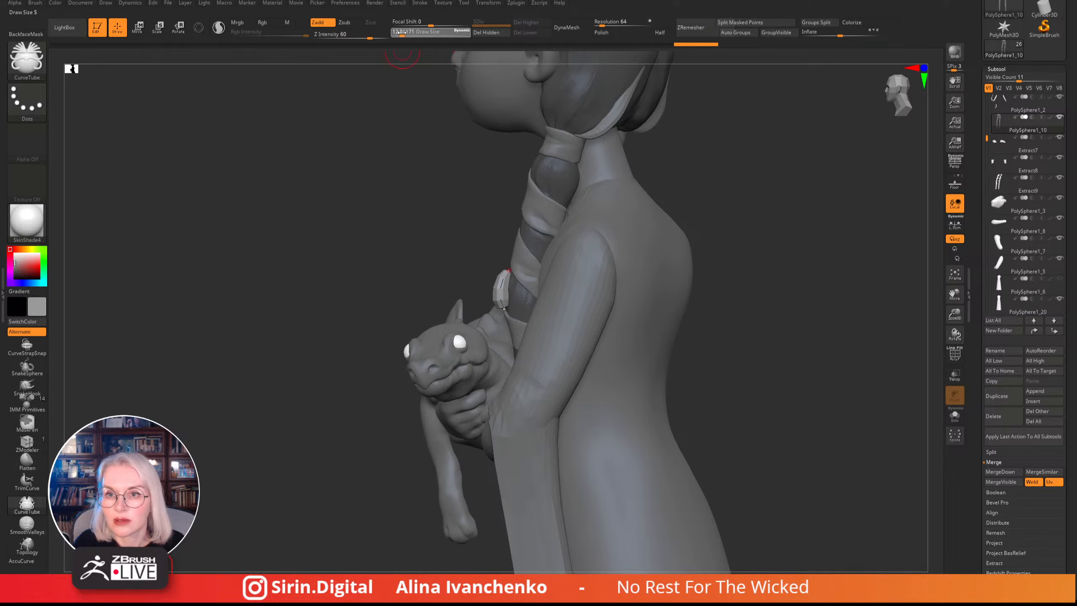
pyautogui.moveTo(409, 35); pyautogui.dragTo(401, 39)
pyautogui.click(500, 290)
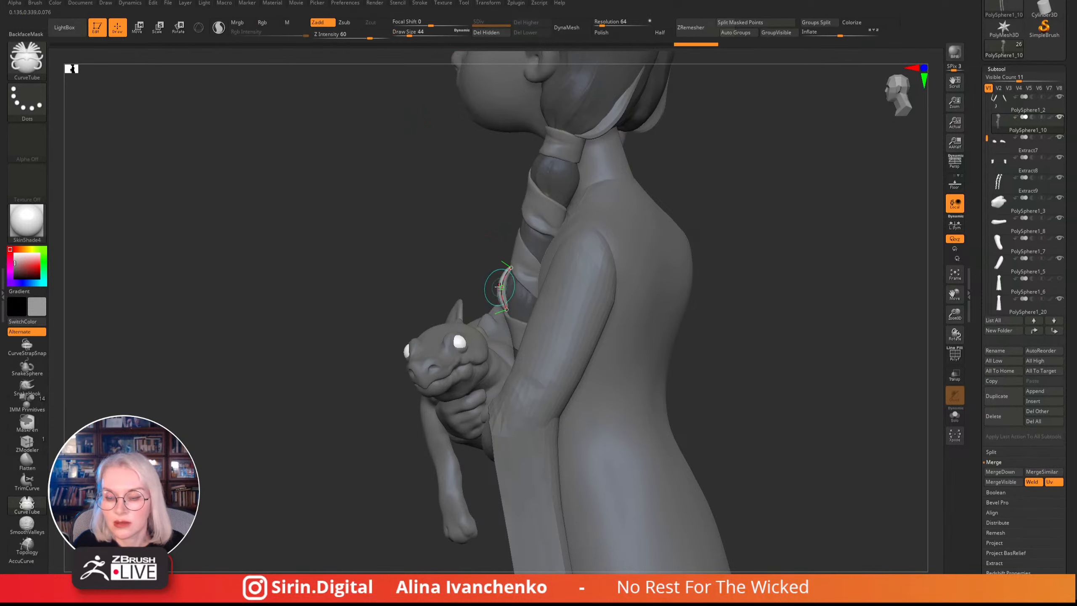
# - Set the draw size to about 4.3 and reapply it to the strand's curve on the girl's left braid
pyautogui.moveTo(445, 255)
pyautogui.mouseDown()
pyautogui.moveTo(515, 252)
pyautogui.moveTo(575, 214)
pyautogui.moveTo(580, 223)
pyautogui.mouseUp()
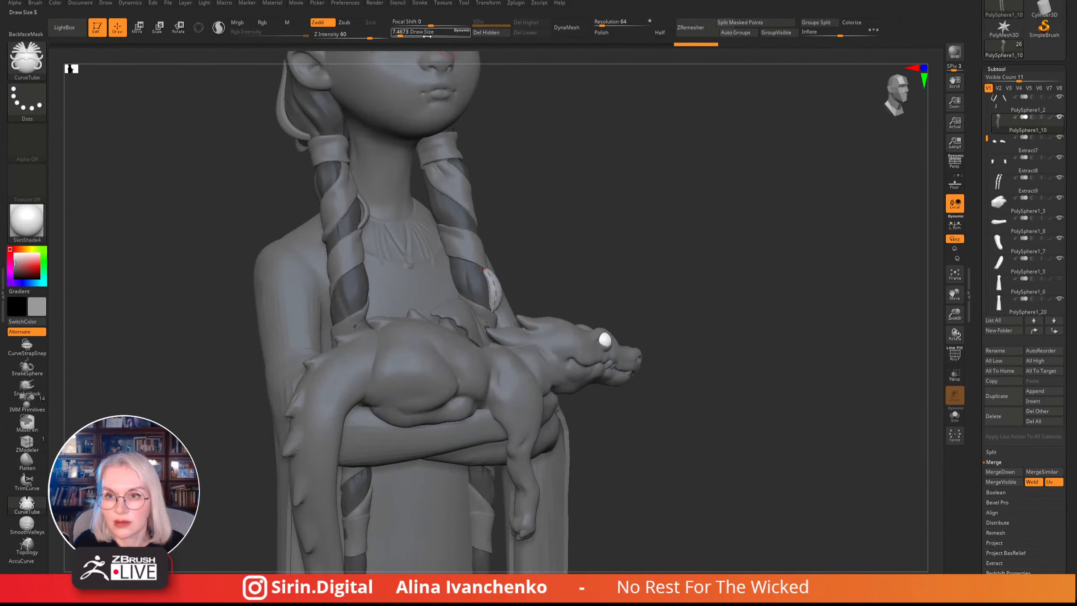
pyautogui.moveTo(400, 34); pyautogui.dragTo(396, 33)
pyautogui.click(500, 291)
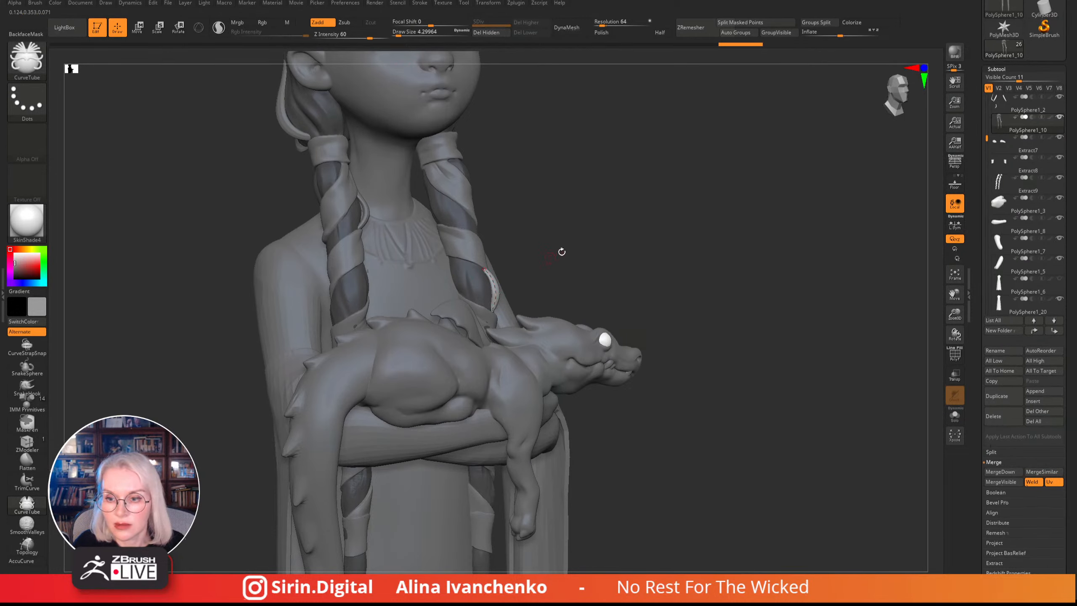
# - Adjust the curve falloff profile in the Curve Modifiers and reapply it to the strand on the girl's left braid
pyautogui.moveTo(560, 248); pyautogui.dragTo(542, 201)
pyautogui.click(443, 3)
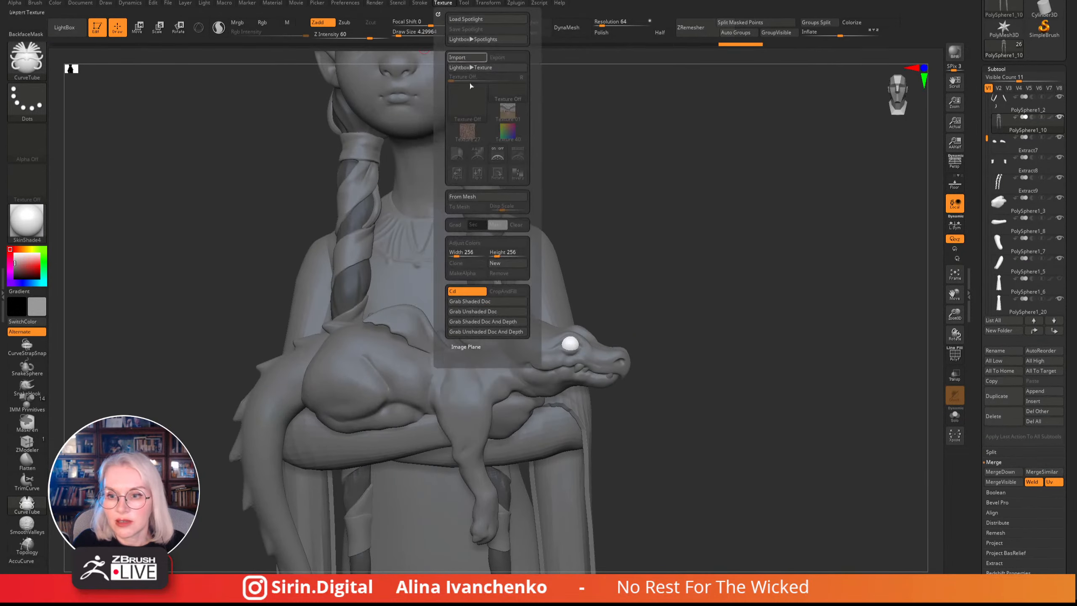
pyautogui.click(419, 3)
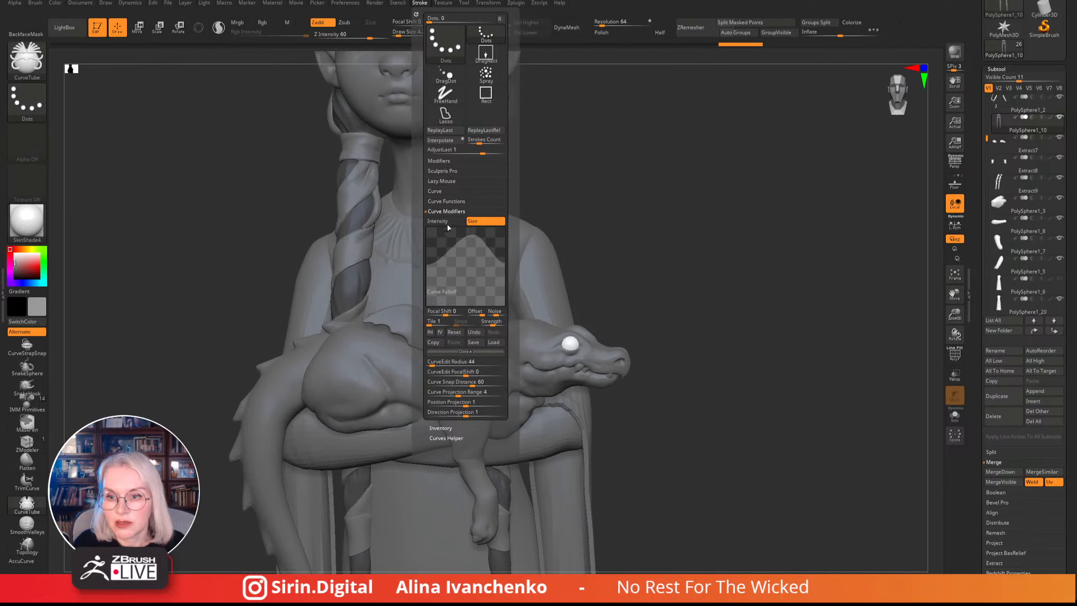
pyautogui.moveTo(427, 265); pyautogui.dragTo(504, 262)
pyautogui.moveTo(562, 243)
pyautogui.mouseDown()
pyautogui.moveTo(514, 280)
pyautogui.moveTo(501, 310)
pyautogui.mouseUp()
# - Separate the new strand from the braids into its own subtool with Split Masked Points
pyautogui.moveTo(660, 198); pyautogui.dragTo(518, 222)
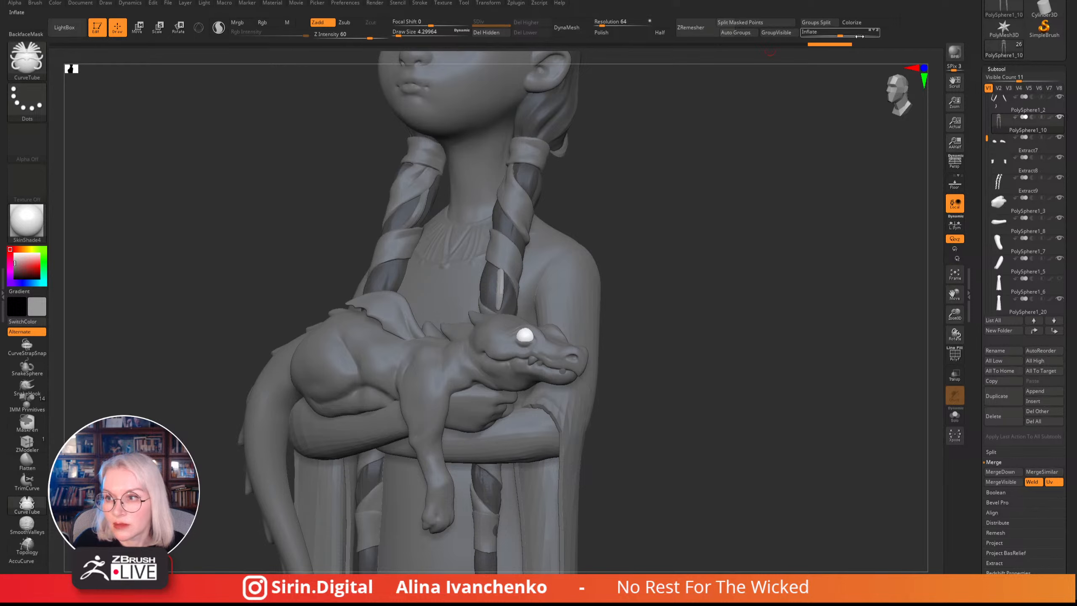
pyautogui.click(842, 35)
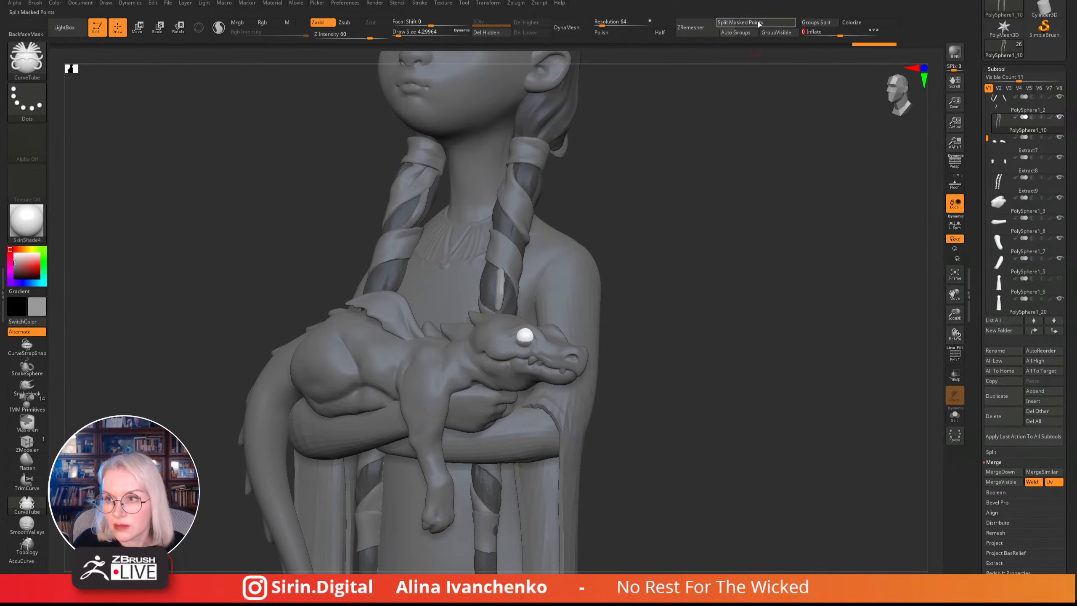
pyautogui.moveTo(695, 186); pyautogui.dragTo(720, 187)
# - Reposition the separated strand against the girl's left braid with the Move brush at a draw size of about 14.2
pyautogui.press('b')
pyautogui.press('m')
pyautogui.press('v')
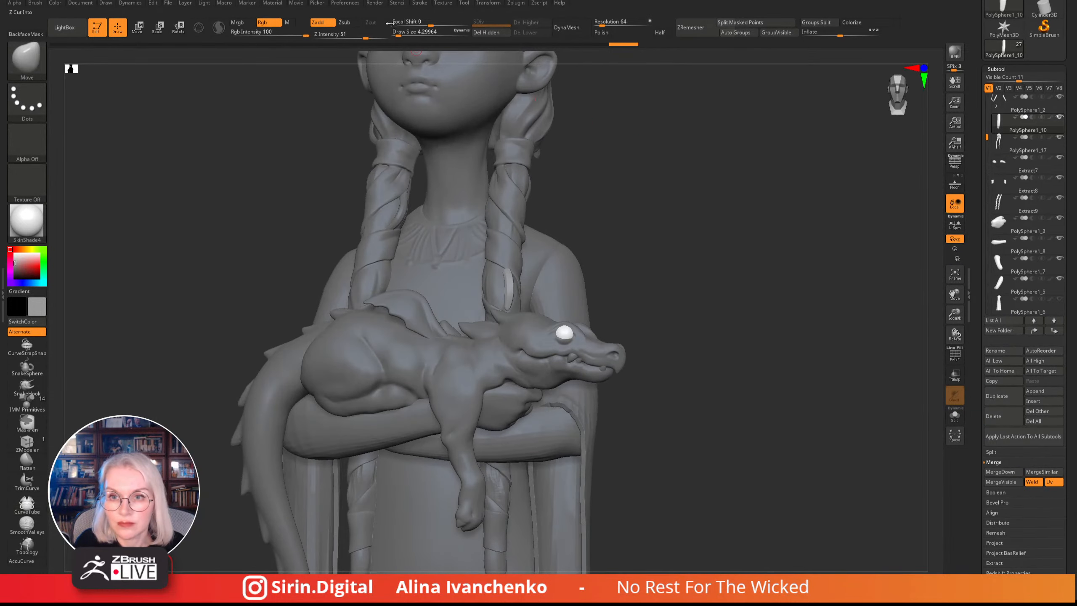
pyautogui.moveTo(398, 34); pyautogui.dragTo(404, 34)
pyautogui.moveTo(639, 190)
pyautogui.keyDown('alt'); pyautogui.mouseDown()
pyautogui.moveTo(637, 178)
pyautogui.moveTo(638, 214)
pyautogui.mouseUp(); pyautogui.keyUp('alt')
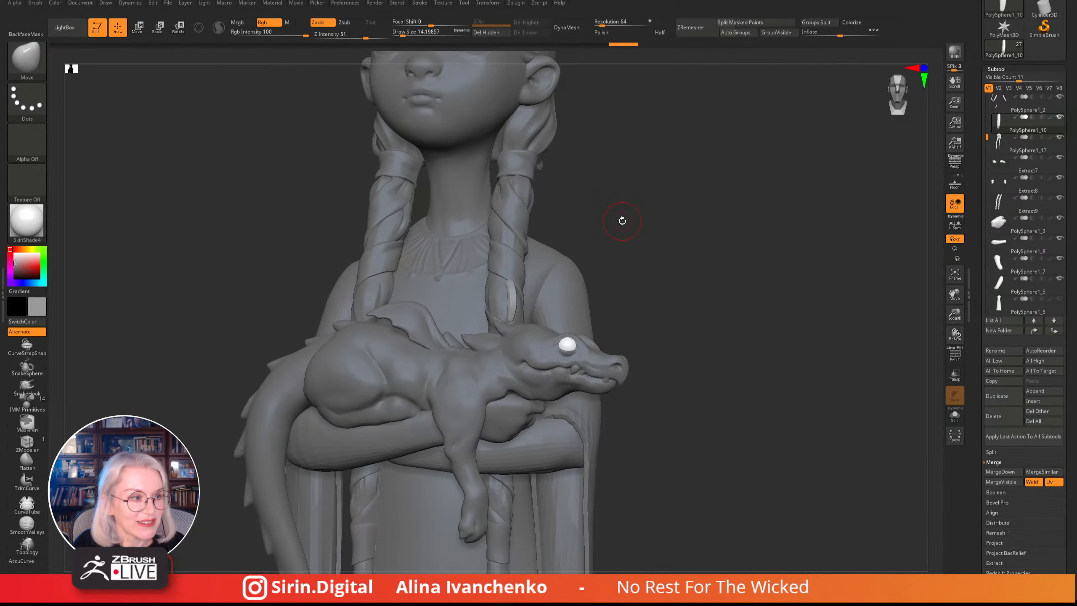
pyautogui.moveTo(623, 204); pyautogui.dragTo(618, 218)
# - Reshape the strand's curve from several angles with the Move brush at a draw size of about 15.6
pyautogui.click(403, 34)
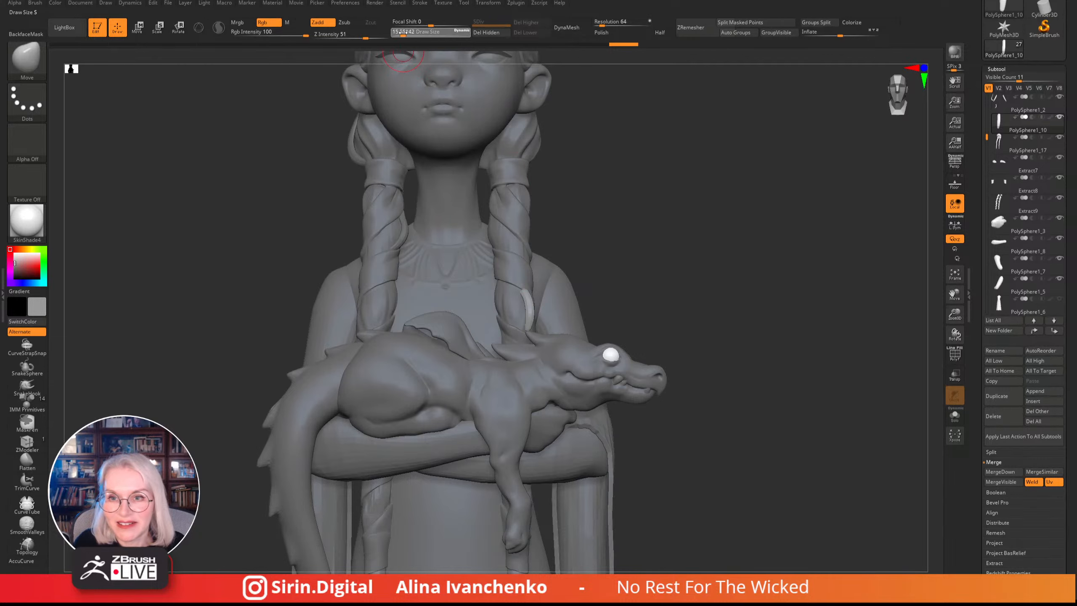
pyautogui.moveTo(600, 166); pyautogui.dragTo(525, 283)
pyautogui.moveTo(709, 183)
pyautogui.mouseDown()
pyautogui.moveTo(630, 245)
pyautogui.moveTo(653, 238)
pyautogui.moveTo(603, 257)
pyautogui.moveTo(529, 172)
pyautogui.moveTo(574, 272)
pyautogui.moveTo(500, 304)
pyautogui.mouseUp()
pyautogui.moveTo(575, 271)
pyautogui.mouseDown()
pyautogui.moveTo(555, 255)
pyautogui.moveTo(545, 216)
pyautogui.moveTo(575, 195)
pyautogui.mouseUp()
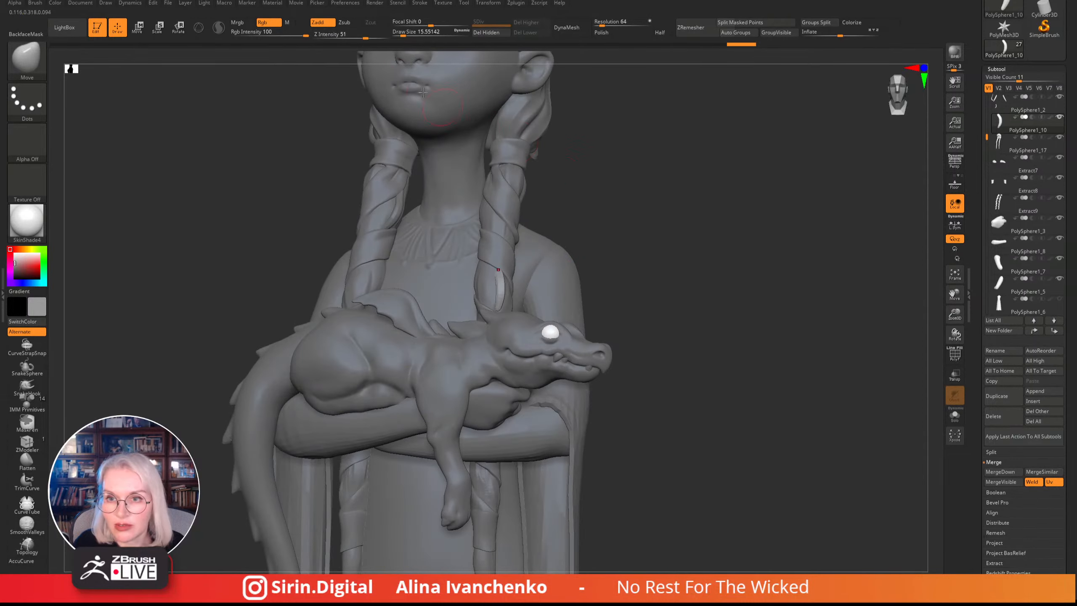
# - Fit the strand's arc to the girl's left braid from both sides with the Move brush at a draw size of about 21.6
pyautogui.moveTo(402, 35); pyautogui.dragTo(405, 35)
pyautogui.moveTo(622, 178)
pyautogui.mouseDown()
pyautogui.moveTo(585, 230)
pyautogui.moveTo(649, 214)
pyautogui.mouseUp()
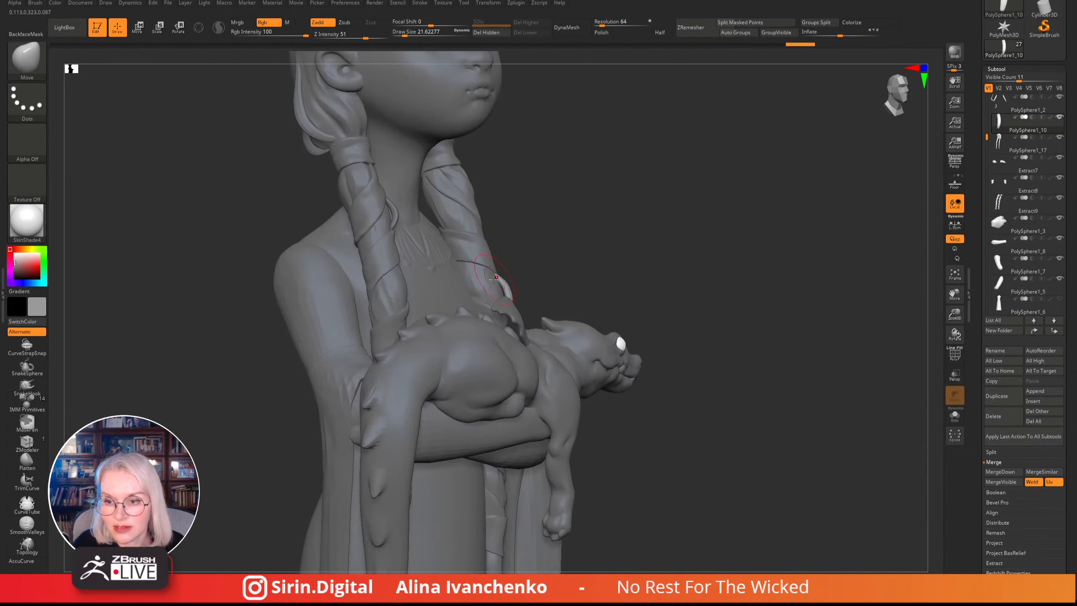
pyautogui.moveTo(552, 243); pyautogui.dragTo(524, 230)
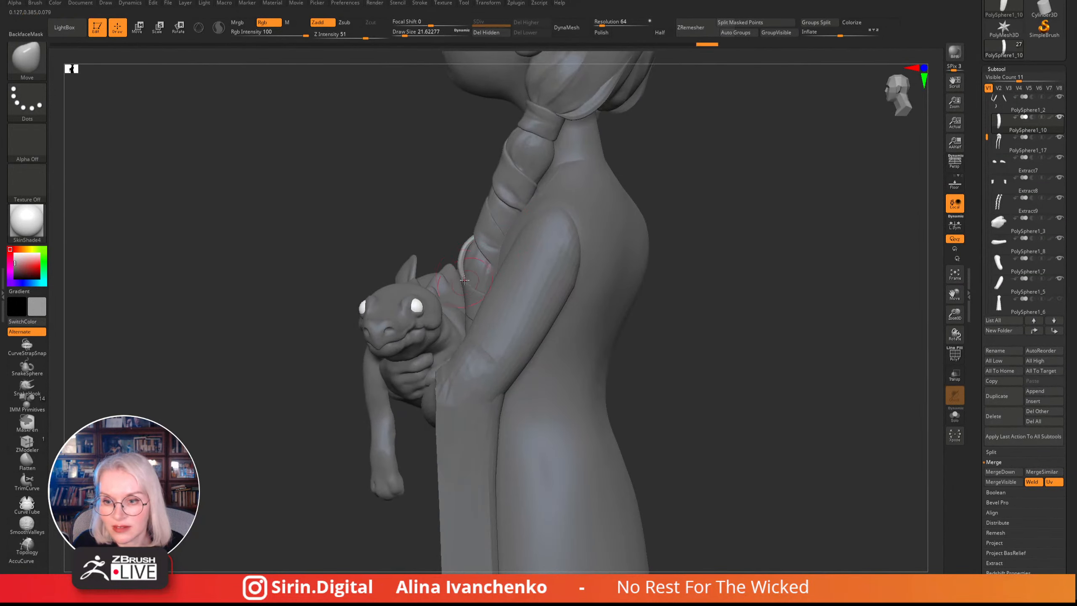
pyautogui.keyDown('shift'); pyautogui.moveTo(435, 195); pyautogui.dragTo(507, 207); pyautogui.keyUp('shift')
pyautogui.moveTo(569, 200); pyautogui.dragTo(645, 238)
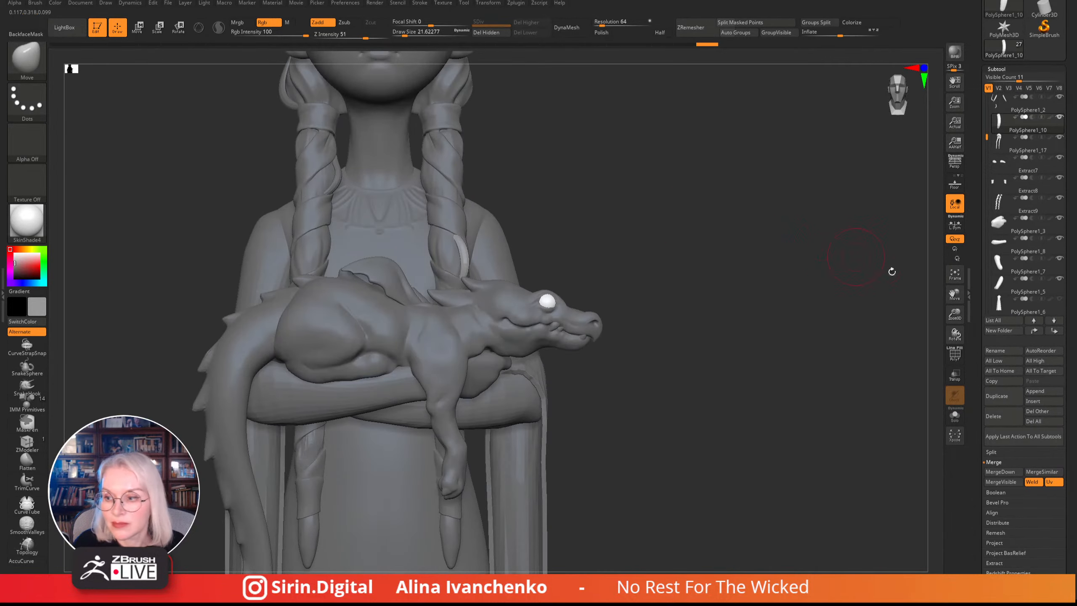
# - Show the wireframe and refine the strand's upper part with the Move brush at a draw size of about 6.6
pyautogui.click(955, 355)
pyautogui.moveTo(955, 314); pyautogui.dragTo(916, 255)
pyautogui.moveTo(676, 168)
pyautogui.mouseDown()
pyautogui.moveTo(652, 192)
pyautogui.moveTo(526, 178)
pyautogui.moveTo(488, 161)
pyautogui.mouseUp()
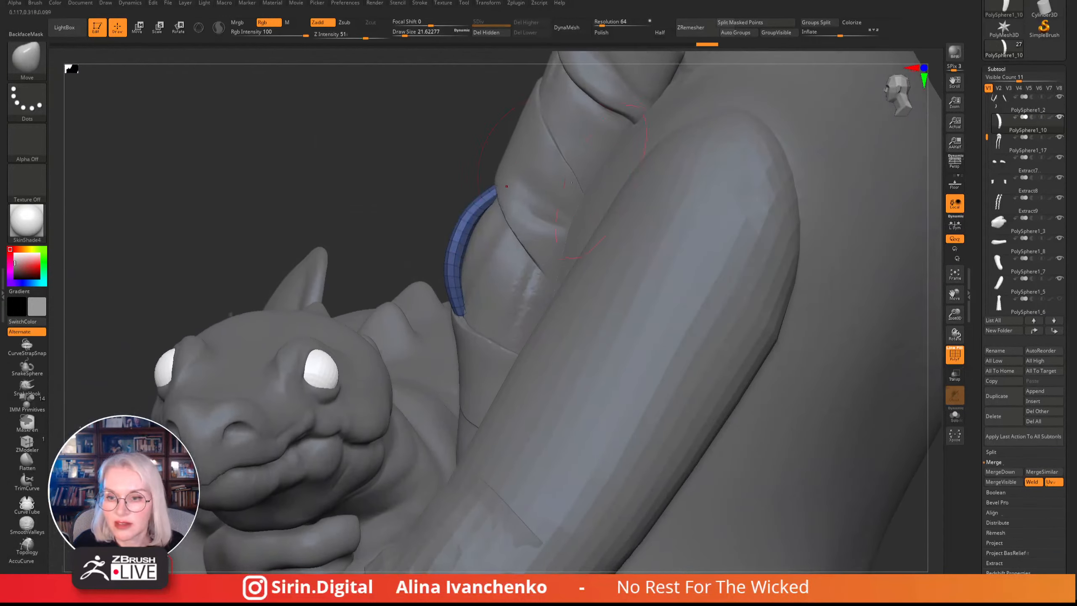
pyautogui.moveTo(405, 33); pyautogui.dragTo(398, 32)
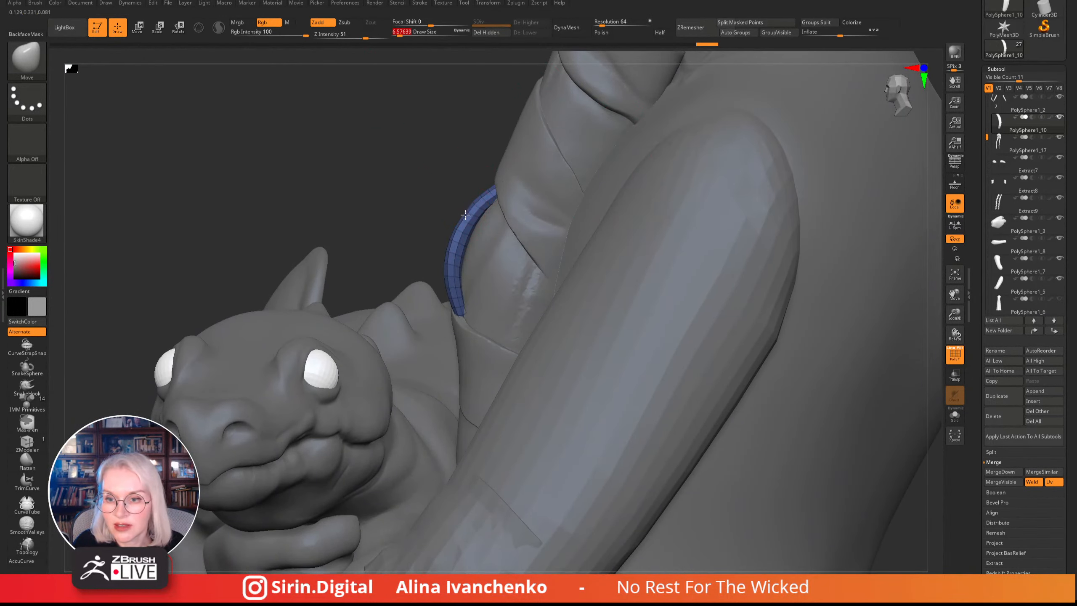
pyautogui.moveTo(482, 201); pyautogui.dragTo(475, 204)
pyautogui.moveTo(460, 191)
pyautogui.mouseDown()
pyautogui.moveTo(695, 108)
pyautogui.moveTo(702, 125)
pyautogui.mouseUp()
pyautogui.moveTo(650, 161); pyautogui.dragTo(509, 151)
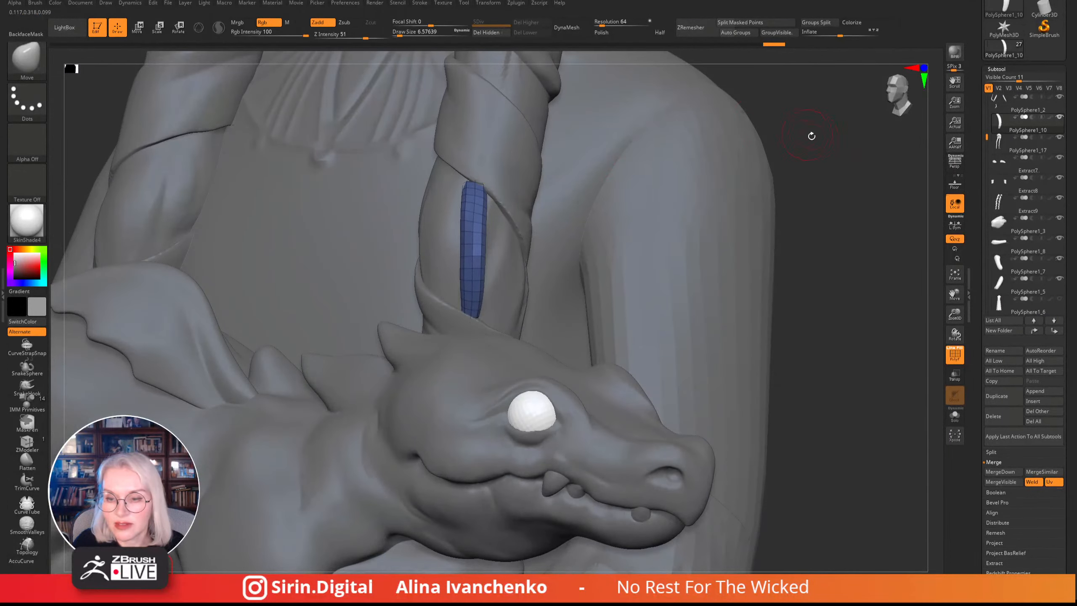
pyautogui.moveTo(811, 136)
pyautogui.mouseDown()
pyautogui.moveTo(365, 208)
pyautogui.moveTo(450, 204)
pyautogui.mouseUp()
# - Insert edge loops near the upper end of the strand with ZModeler
pyautogui.click(27, 441)
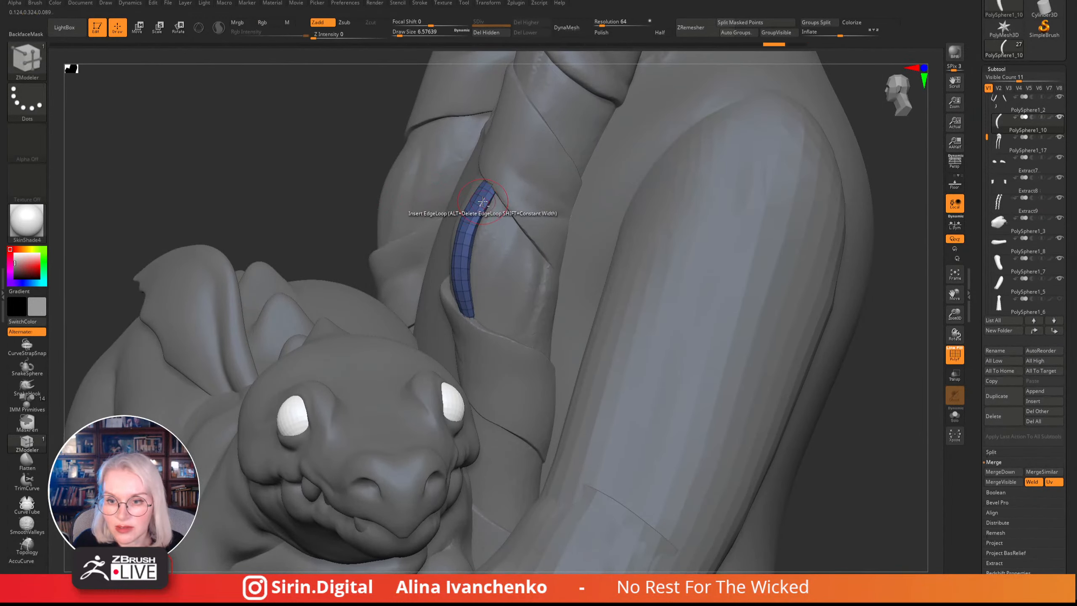
pyautogui.moveTo(313, 193); pyautogui.dragTo(449, 204)
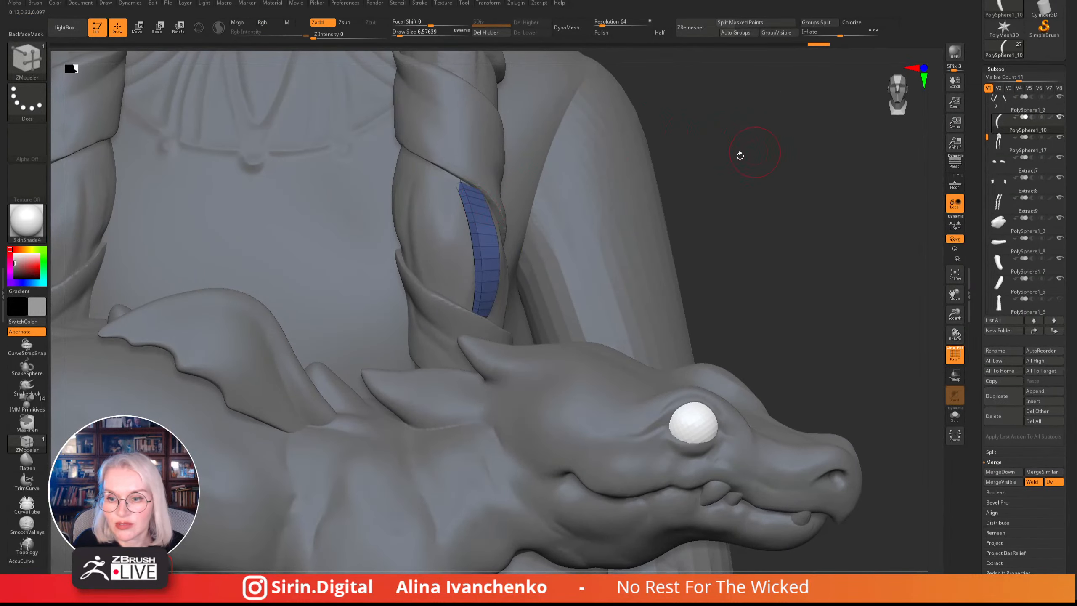
pyautogui.moveTo(741, 157)
pyautogui.mouseDown()
pyautogui.moveTo(661, 165)
pyautogui.moveTo(718, 166)
pyautogui.moveTo(704, 154)
pyautogui.moveTo(455, 218)
pyautogui.moveTo(460, 204)
pyautogui.mouseUp()
# - Refine the strand's position on the left braid with the Move brush at a draw size of about 11.7, checking the whole figure
pyautogui.press('b')
pyautogui.press('m')
pyautogui.press('v')
pyautogui.click(401, 33)
pyautogui.moveTo(692, 166)
pyautogui.keyDown('shift'); pyautogui.mouseDown()
pyautogui.moveTo(863, 202)
pyautogui.moveTo(668, 172)
pyautogui.mouseUp(); pyautogui.keyUp('shift')
pyautogui.keyDown('alt'); pyautogui.moveTo(595, 202); pyautogui.dragTo(621, 258); pyautogui.keyUp('alt')
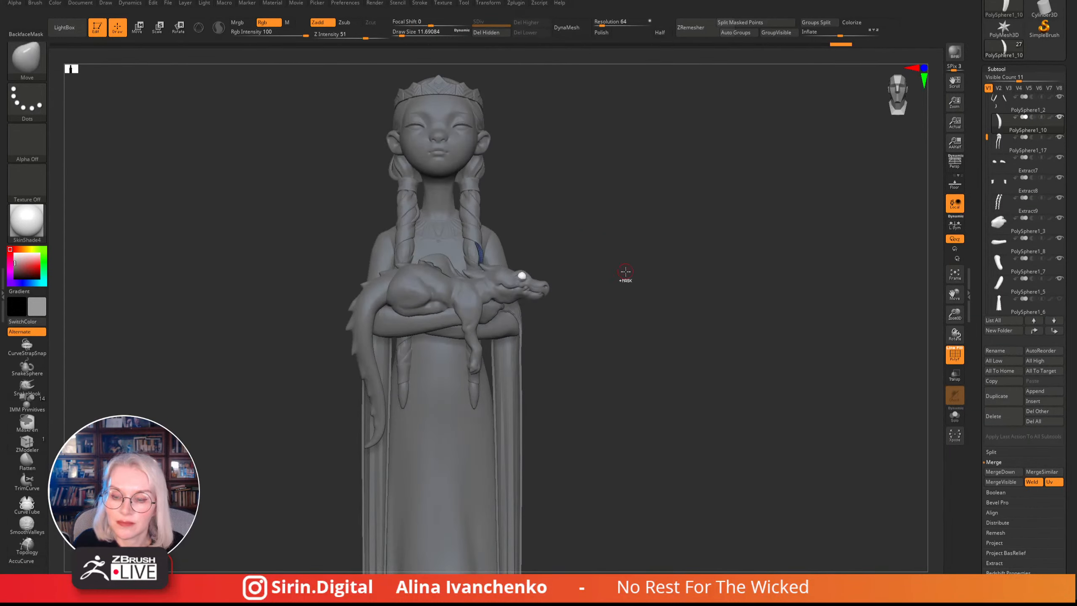
pyautogui.moveTo(627, 311); pyautogui.dragTo(625, 326)
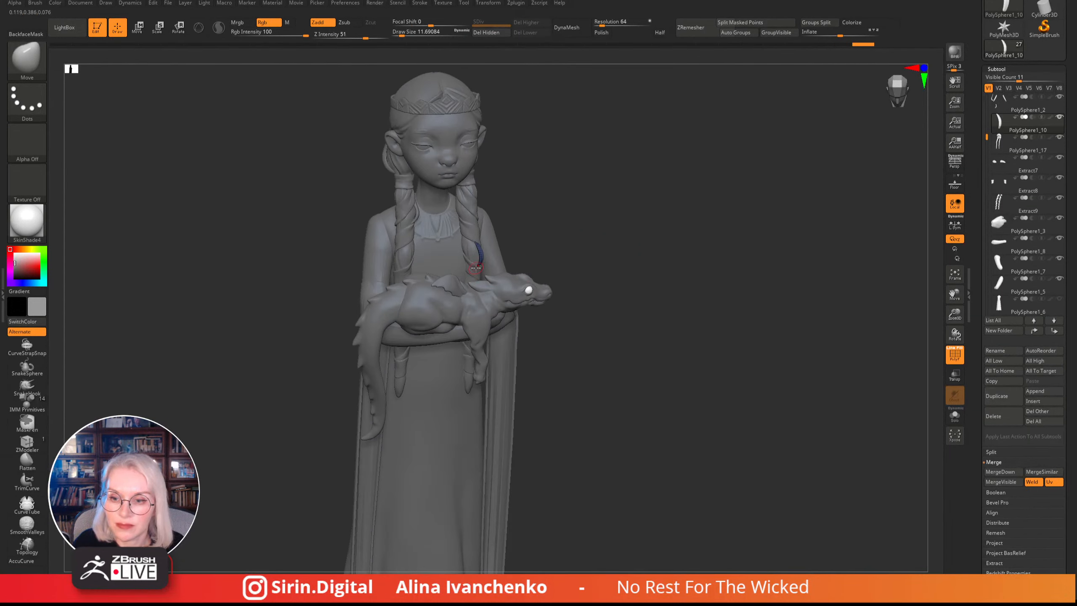
pyautogui.moveTo(555, 212); pyautogui.dragTo(654, 212)
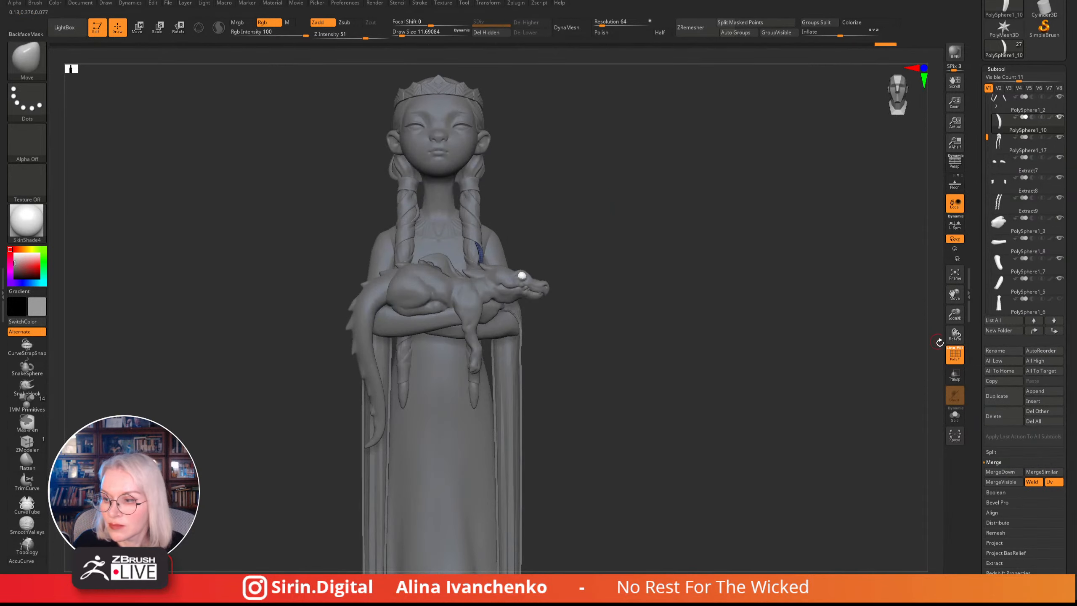
# - Hide the wireframe and make the subtool containing the braids' lower ends below the girl's arms active
pyautogui.moveTo(842, 276)
pyautogui.mouseDown()
pyautogui.moveTo(844, 315)
pyautogui.moveTo(819, 378)
pyautogui.moveTo(810, 372)
pyautogui.moveTo(806, 388)
pyautogui.moveTo(720, 389)
pyautogui.mouseUp()
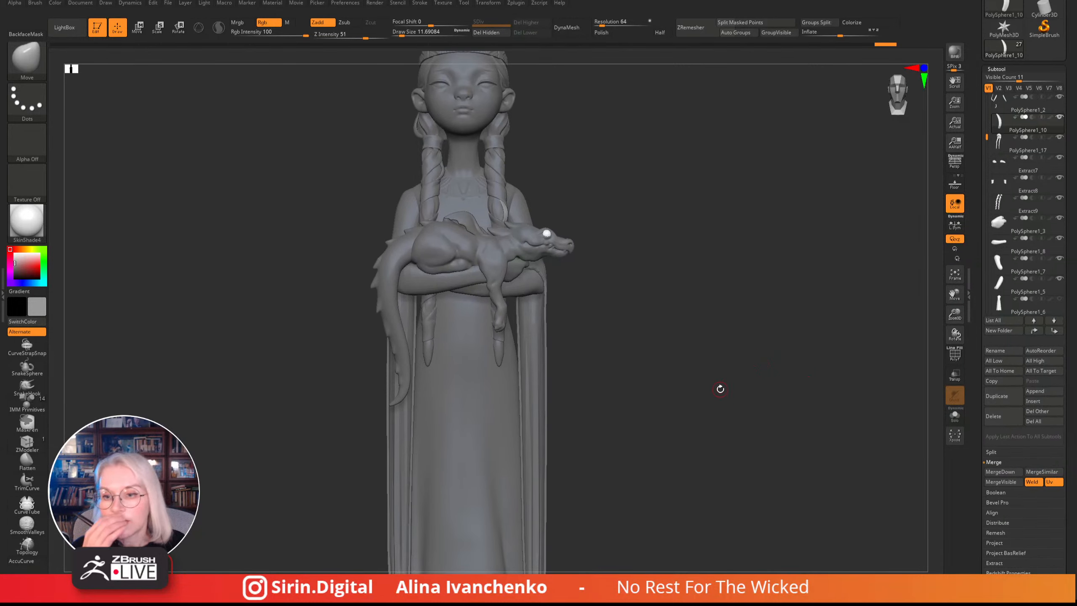
pyautogui.keyDown('alt'); pyautogui.moveTo(731, 242); pyautogui.dragTo(729, 201); pyautogui.keyUp('alt')
pyautogui.moveTo(637, 260); pyautogui.dragTo(721, 275)
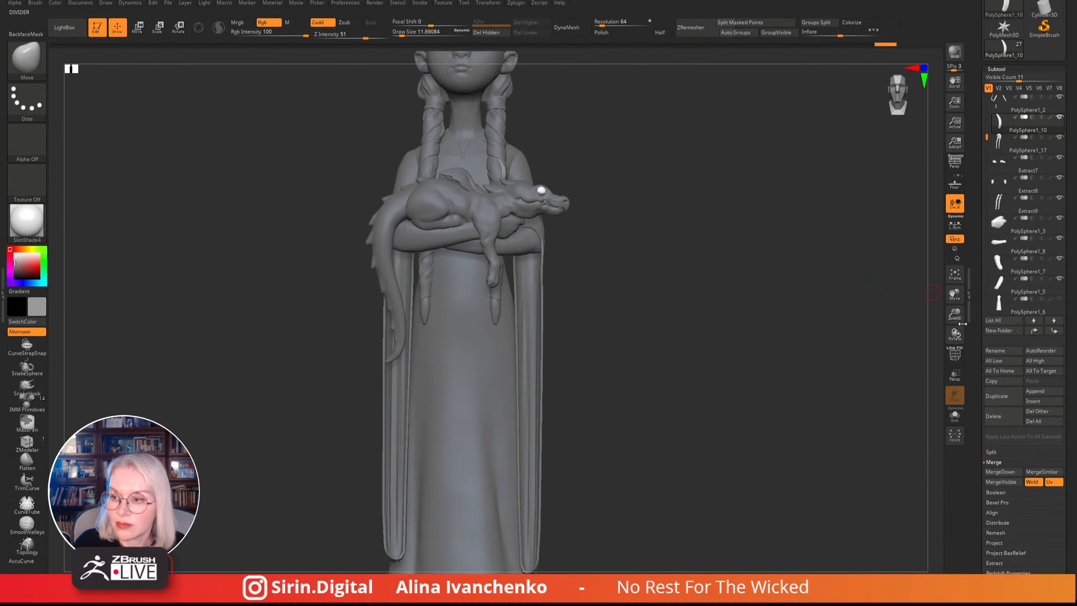
pyautogui.moveTo(954, 314); pyautogui.dragTo(950, 365)
pyautogui.keyDown('alt'); pyautogui.moveTo(776, 248); pyautogui.dragTo(763, 160); pyautogui.keyUp('alt')
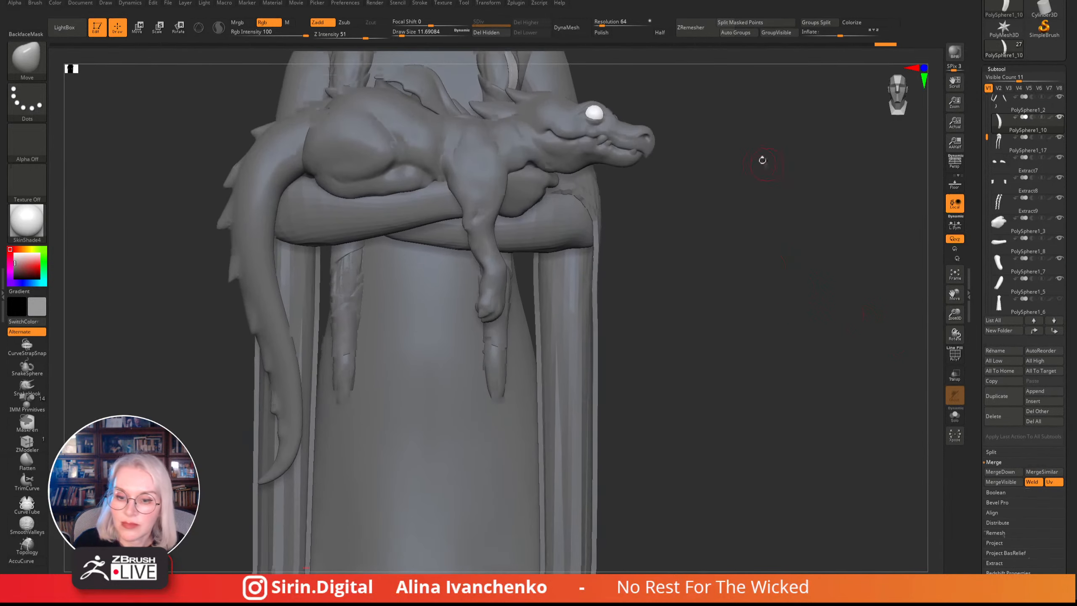
pyautogui.keyDown('alt'); pyautogui.click(347, 361); pyautogui.keyUp('alt')
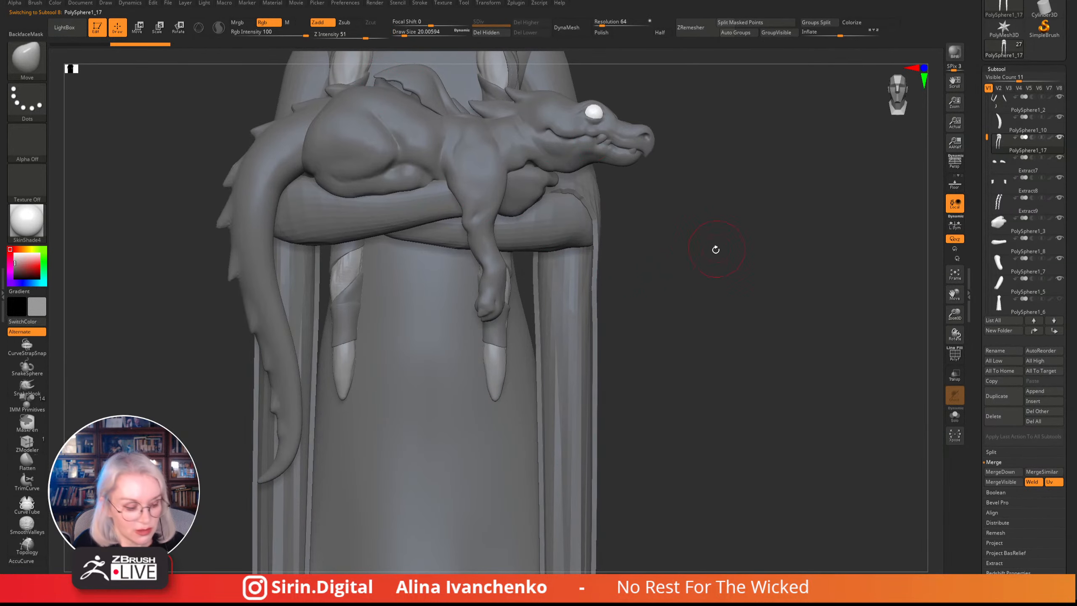
# - Carve hair grooves into the tip of the girl's right braid with the DamStandard brush at a draw size of about 20
pyautogui.press('b')
pyautogui.press('d')
pyautogui.press('s')
pyautogui.moveTo(710, 255); pyautogui.dragTo(716, 252)
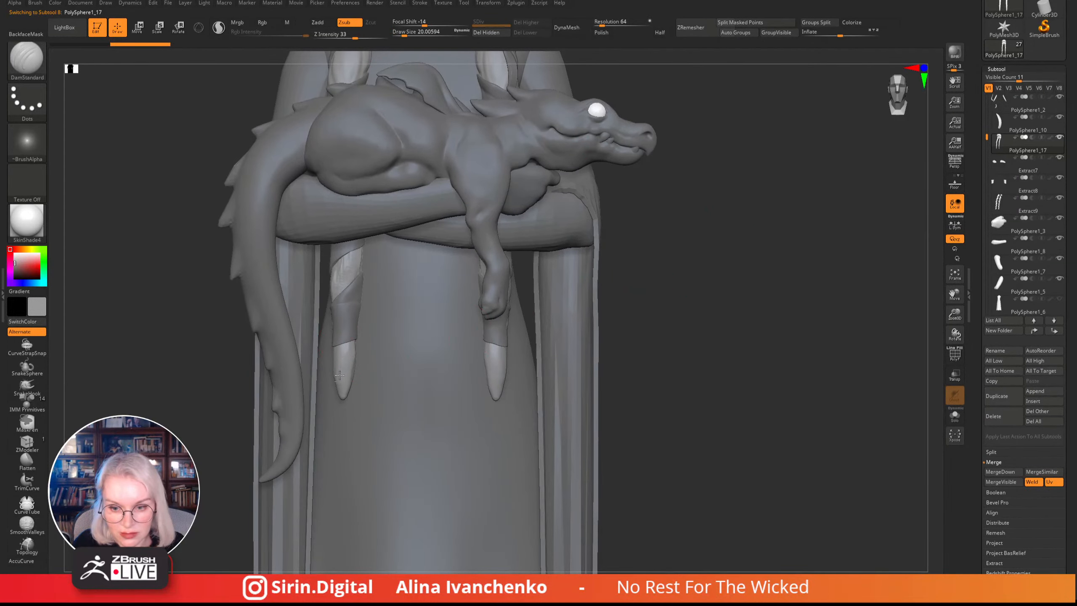
pyautogui.moveTo(686, 285); pyautogui.dragTo(709, 284)
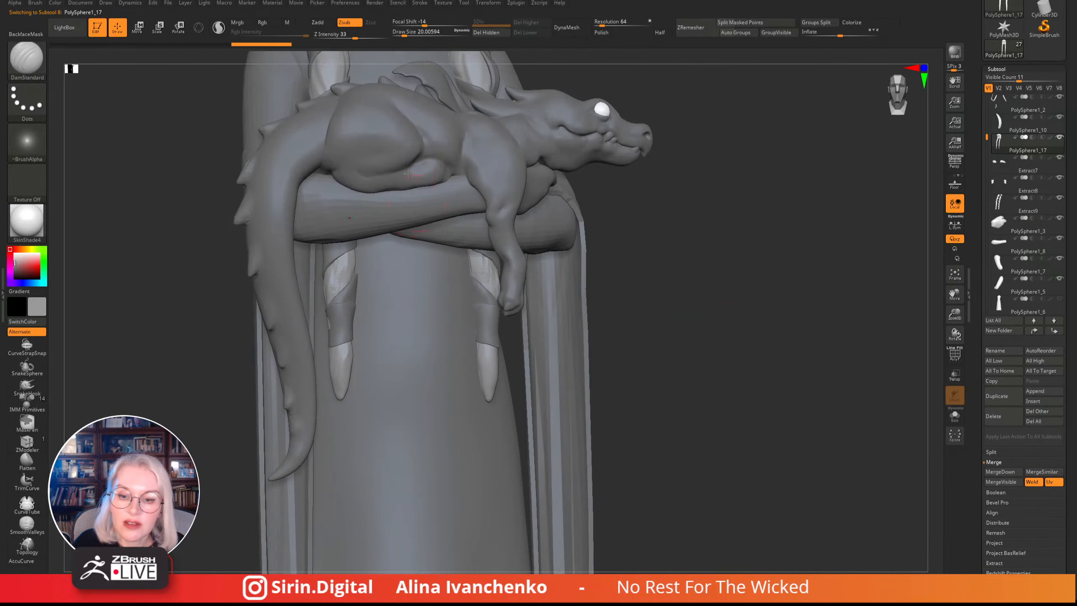
# - Carve creases into the lower section of the girl's right braid with DamStandard, reducing the draw size to about 17
pyautogui.moveTo(405, 32); pyautogui.dragTo(406, 33)
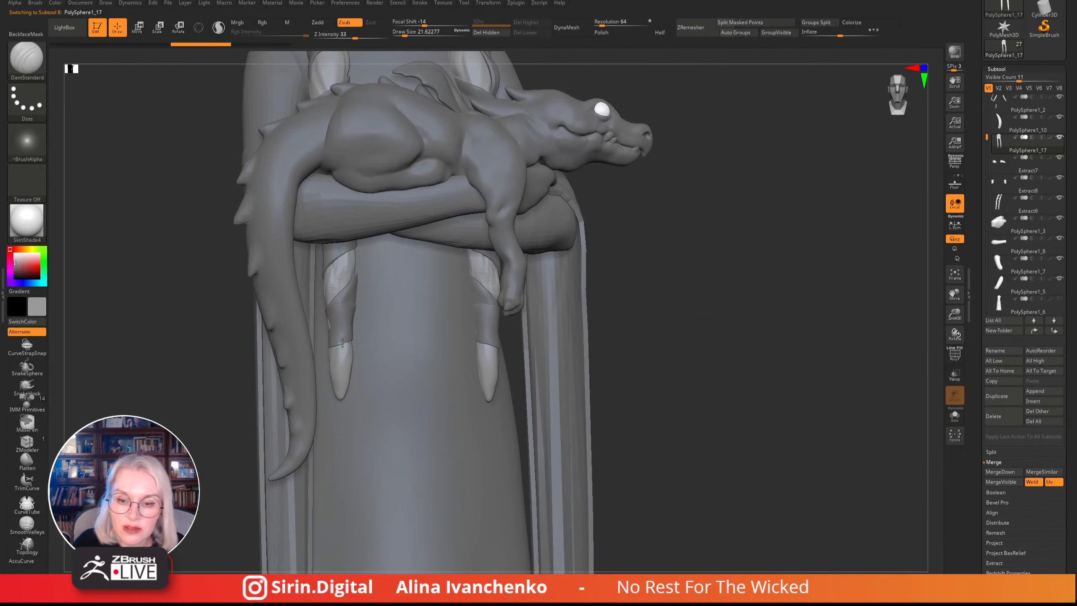
pyautogui.moveTo(694, 295); pyautogui.dragTo(663, 291)
pyautogui.click(403, 33)
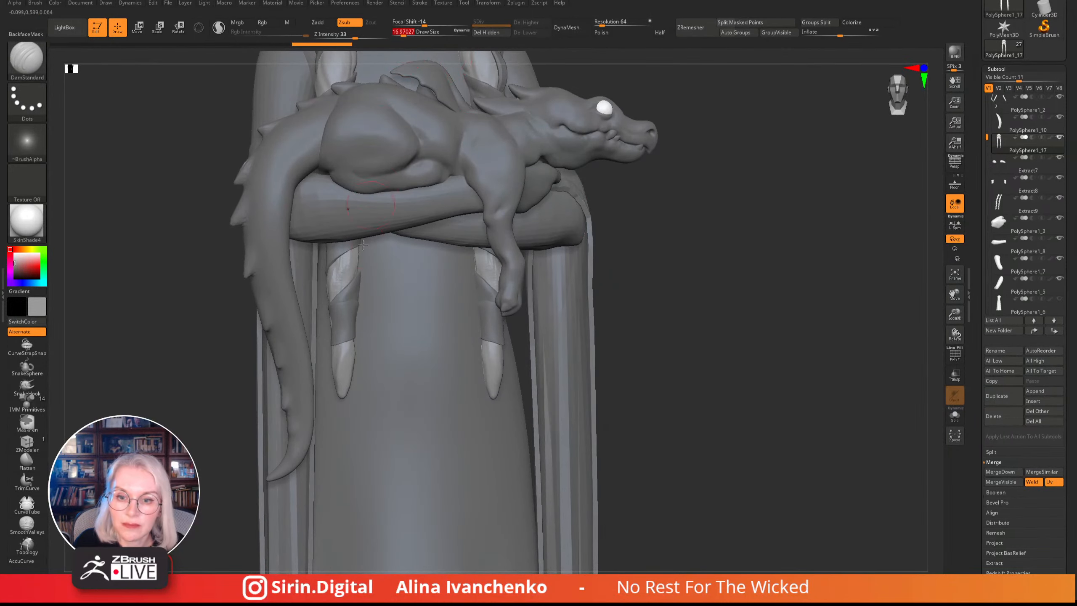
pyautogui.moveTo(335, 303); pyautogui.dragTo(348, 304)
pyautogui.moveTo(672, 269); pyautogui.dragTo(593, 271)
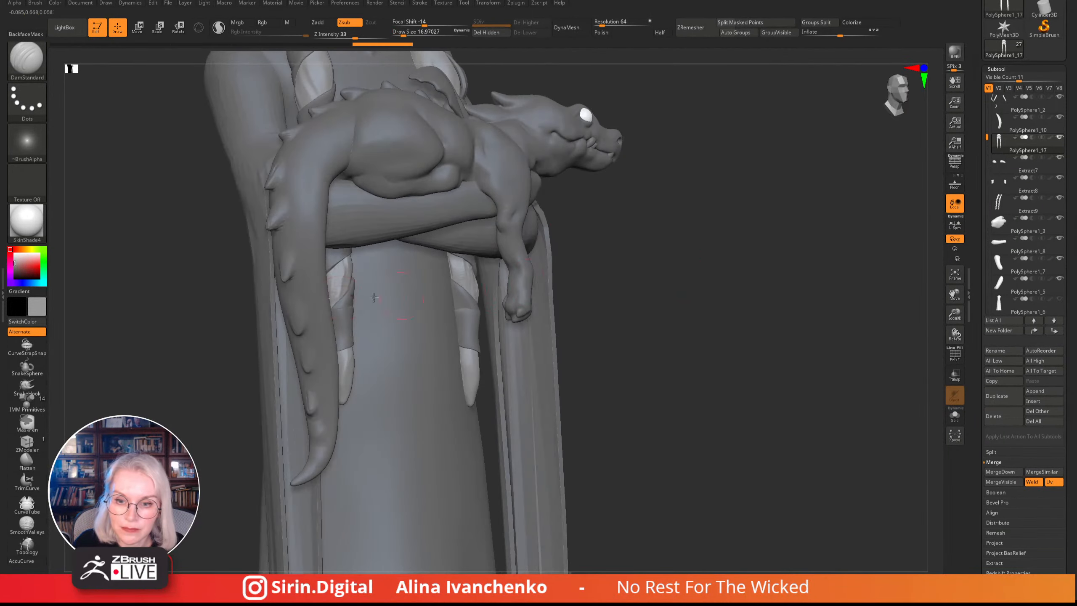
pyautogui.moveTo(679, 265); pyautogui.dragTo(593, 267)
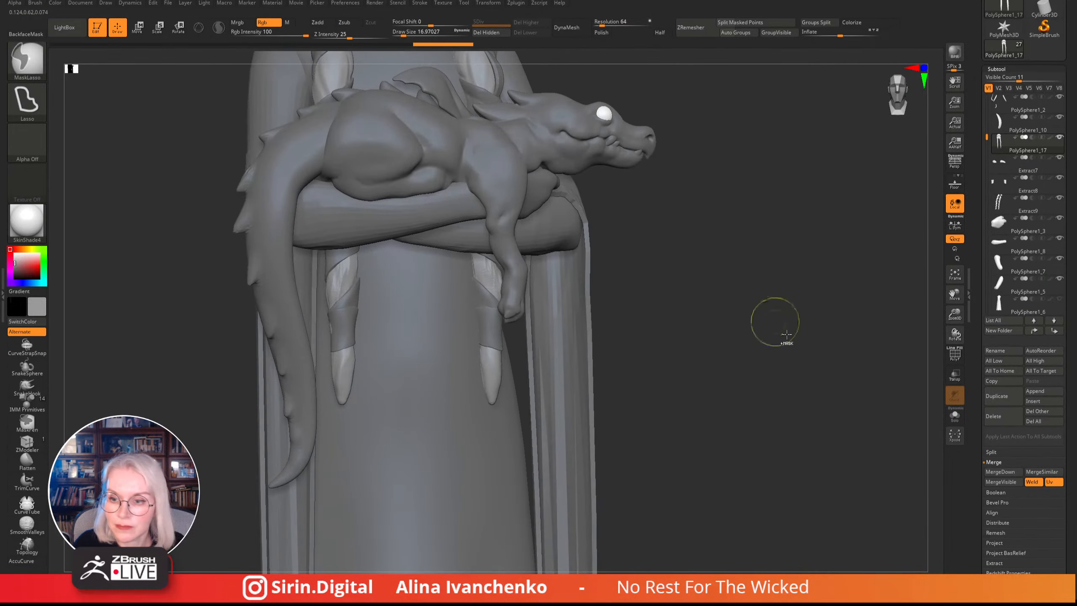
# - Isolate the lower-braids subtool in Solo mode and undo the last edit on it
pyautogui.keyDown('shift'); pyautogui.moveTo(774, 322); pyautogui.dragTo(742, 322); pyautogui.keyUp('shift')
pyautogui.click(955, 415)
pyautogui.moveTo(955, 313); pyautogui.dragTo(954, 326)
pyautogui.keyDown('alt'); pyautogui.moveTo(736, 244); pyautogui.dragTo(704, 221); pyautogui.keyUp('alt')
pyautogui.click(424, 32)
pyautogui.moveTo(370, 158); pyautogui.dragTo(392, 164)
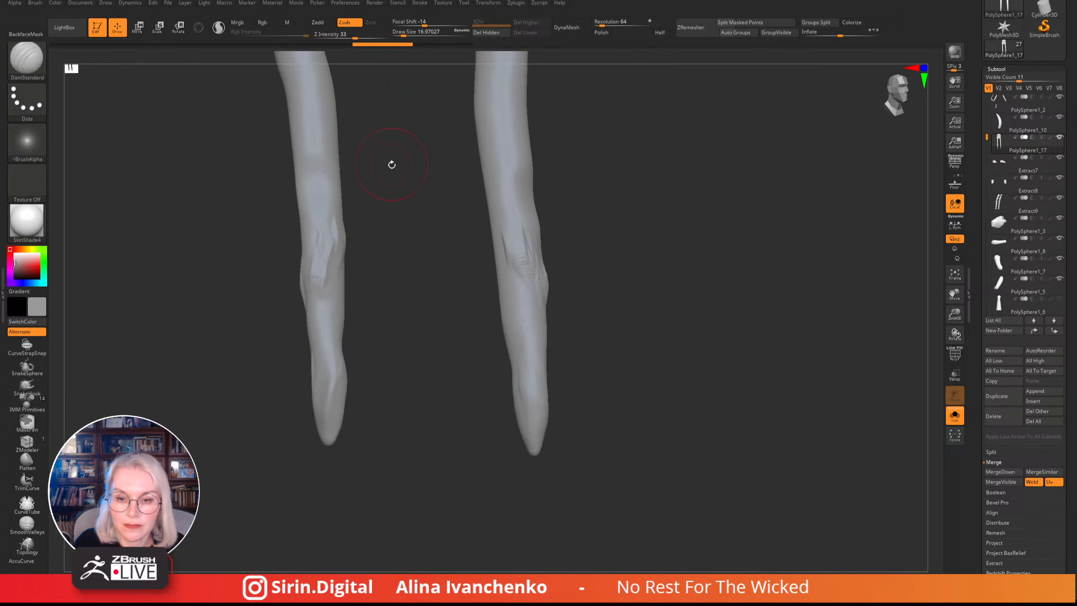
pyautogui.hotkey('ctrl', 'z')
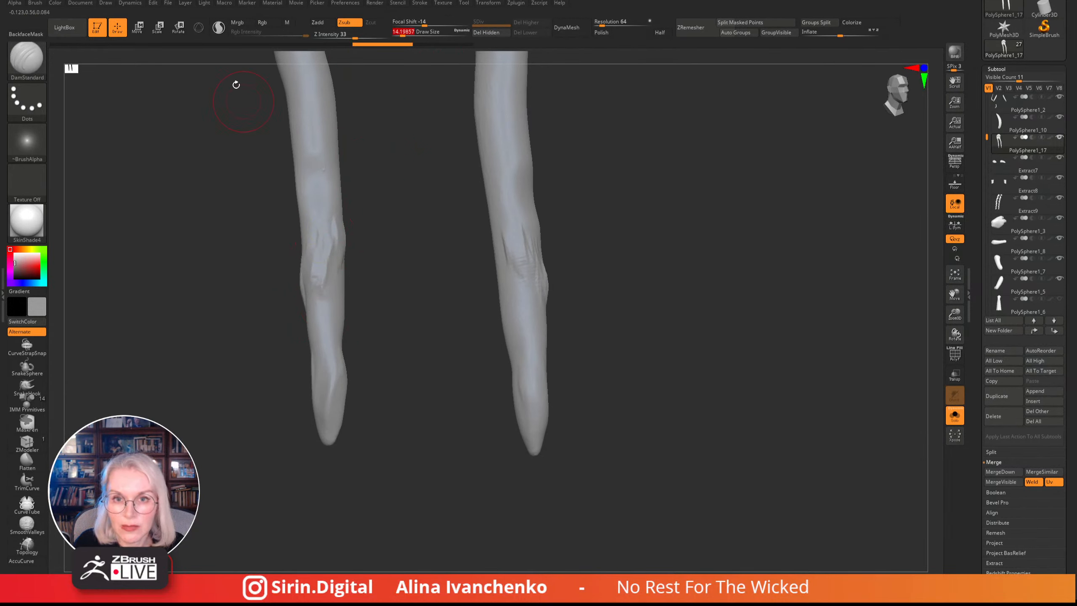
# - Turn on Sculptris Pro, carve and smooth creases in the isolated girl's right braid with DamStandard at a draw size of about 11.7, and show all subtools
pyautogui.click(218, 28)
pyautogui.moveTo(408, 200)
pyautogui.mouseDown()
pyautogui.moveTo(413, 191)
pyautogui.moveTo(383, 169)
pyautogui.mouseUp()
pyautogui.click(401, 33)
pyautogui.moveTo(319, 273)
pyautogui.mouseDown()
pyautogui.moveTo(318, 261)
pyautogui.moveTo(337, 275)
pyautogui.moveTo(320, 289)
pyautogui.mouseUp()
pyautogui.moveTo(324, 251)
pyautogui.mouseDown()
pyautogui.moveTo(317, 273)
pyautogui.moveTo(355, 282)
pyautogui.moveTo(345, 282)
pyautogui.mouseUp()
pyautogui.moveTo(329, 249)
pyautogui.mouseDown()
pyautogui.moveTo(318, 280)
pyautogui.moveTo(387, 289)
pyautogui.mouseUp()
pyautogui.keyDown('shift'); pyautogui.moveTo(327, 275); pyautogui.dragTo(328, 241); pyautogui.keyUp('shift')
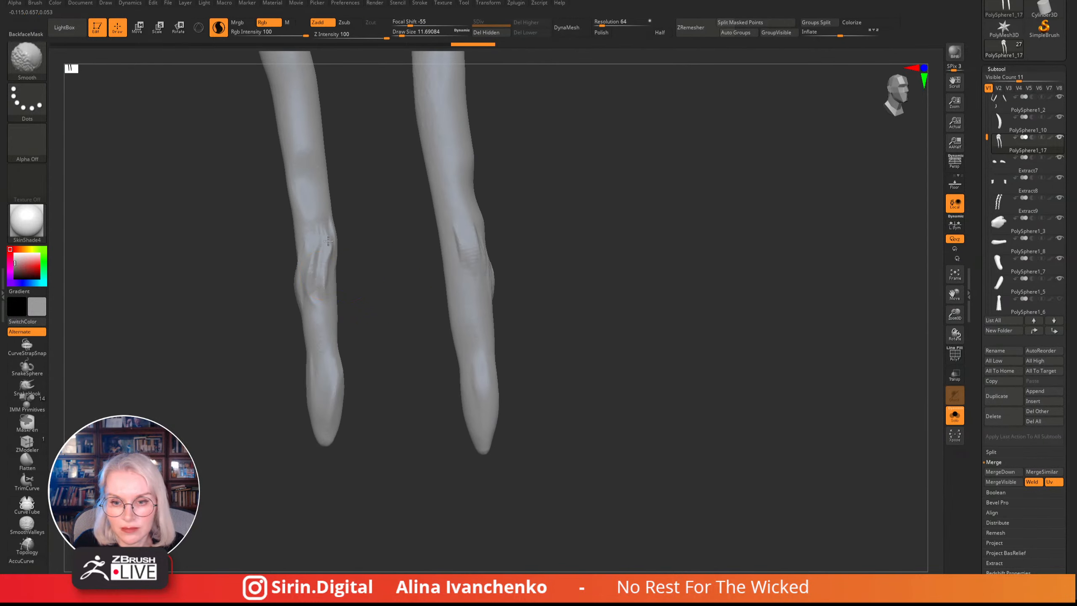
pyautogui.moveTo(380, 292); pyautogui.dragTo(357, 296)
pyautogui.click(954, 415)
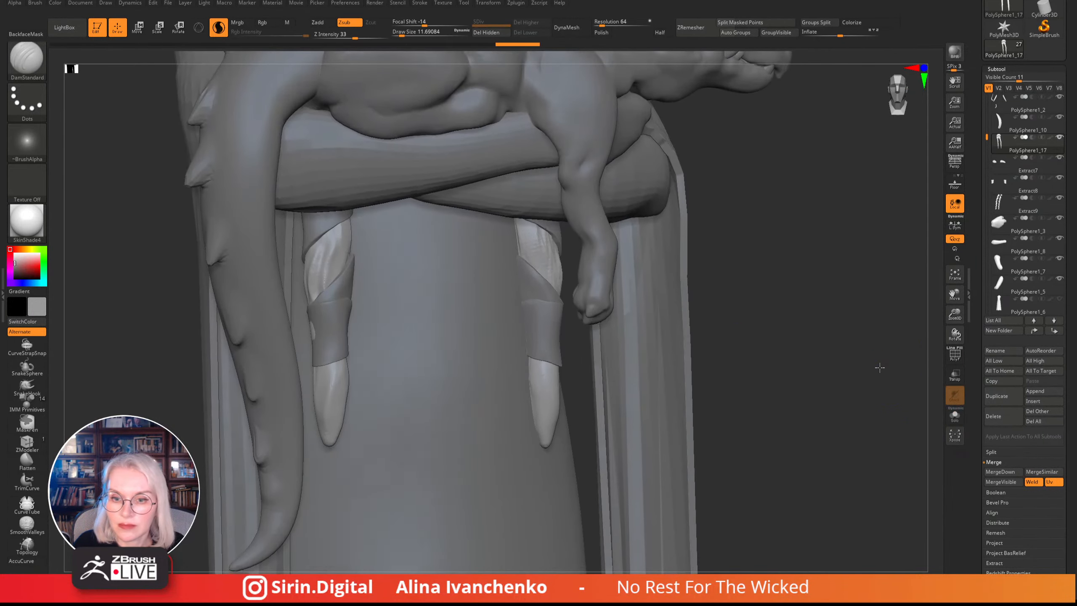
# - Recess the girl's right braid where it pokes through its band and work along its tip with DamStandard
pyautogui.moveTo(880, 367); pyautogui.dragTo(878, 364)
pyautogui.moveTo(312, 302); pyautogui.dragTo(312, 335)
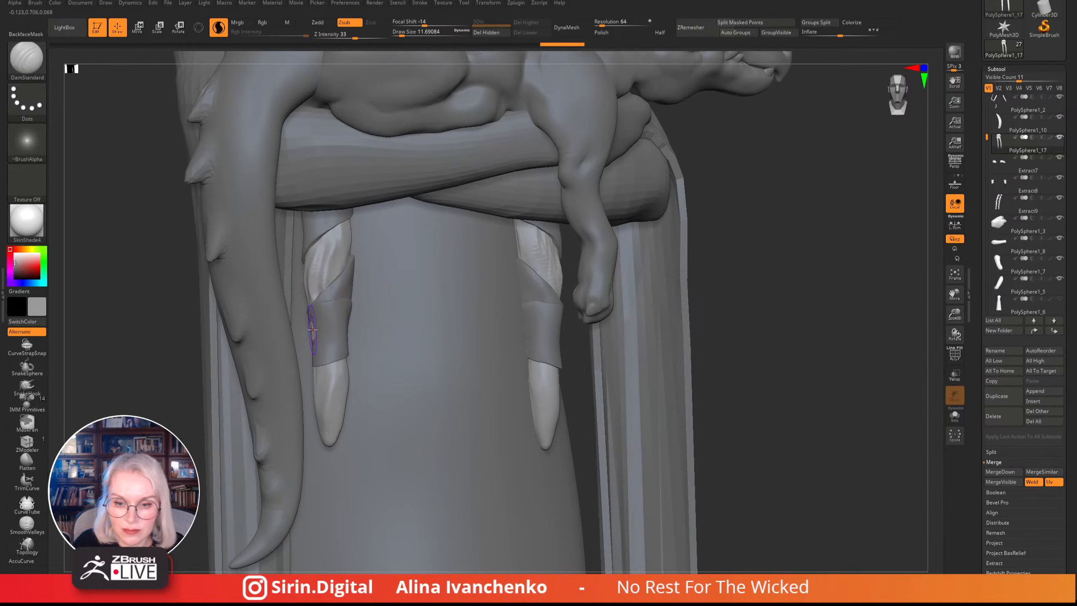
pyautogui.moveTo(801, 289); pyautogui.dragTo(763, 182)
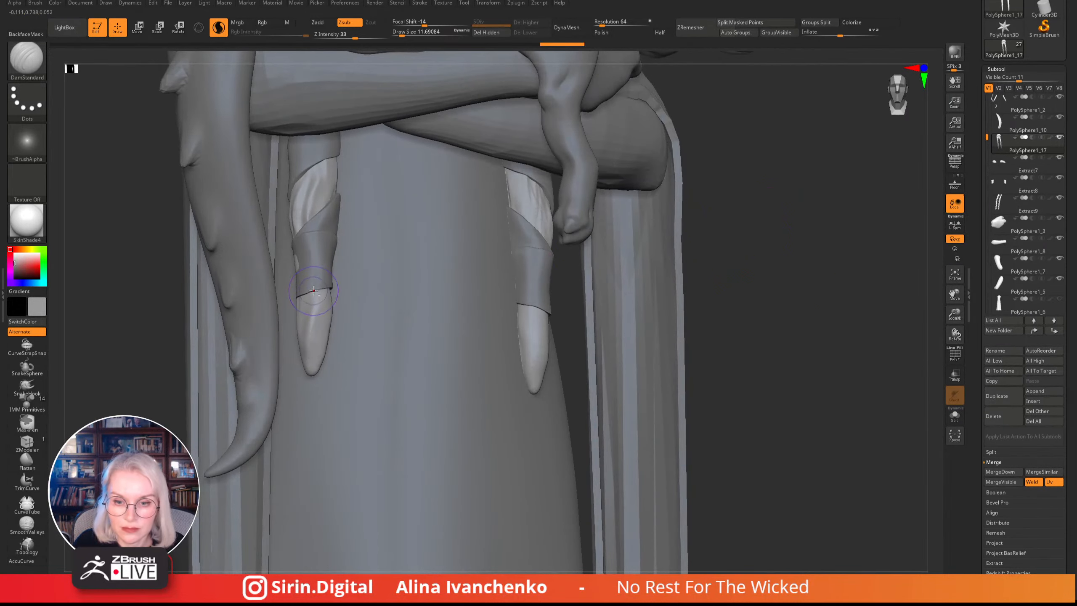
pyautogui.moveTo(307, 336); pyautogui.dragTo(309, 368)
pyautogui.moveTo(740, 263)
pyautogui.mouseDown()
pyautogui.moveTo(668, 217)
pyautogui.moveTo(656, 226)
pyautogui.mouseUp()
pyautogui.press('b')
pyautogui.press('c')
pyautogui.press('b')
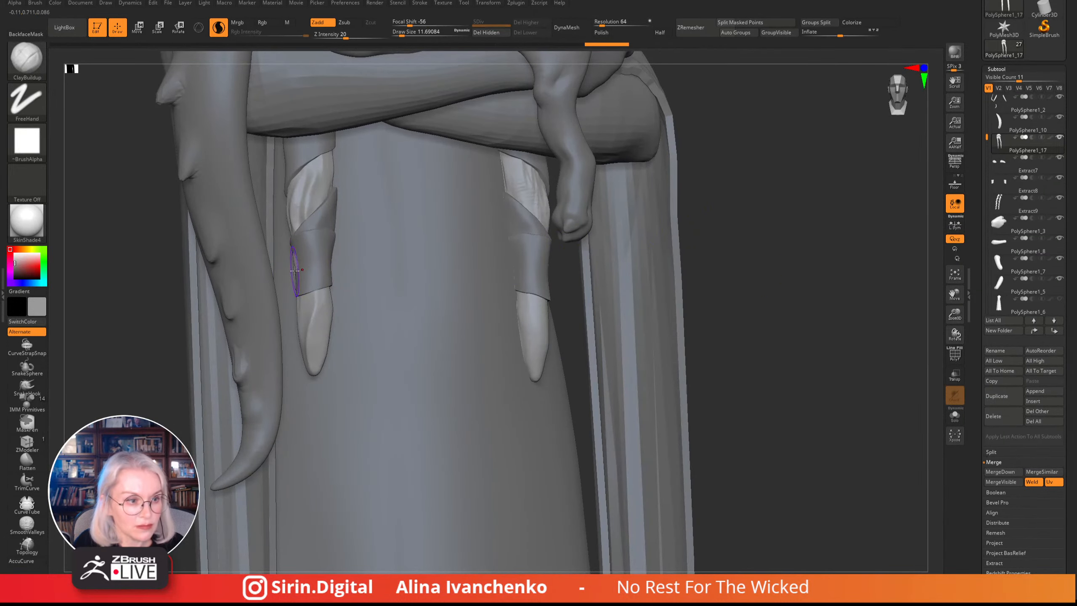
pyautogui.moveTo(720, 193); pyautogui.dragTo(755, 245)
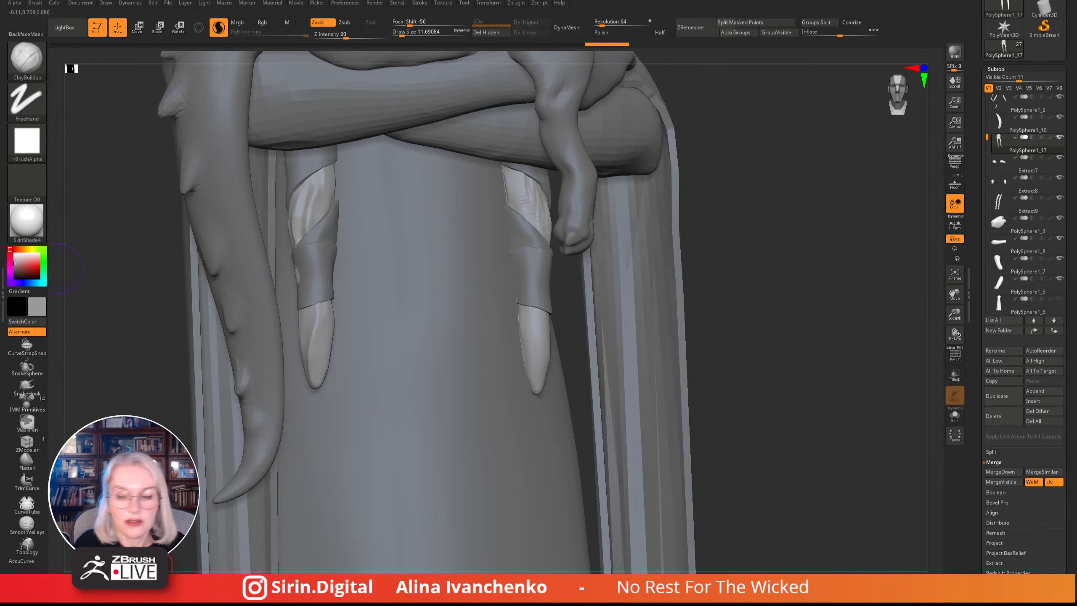
pyautogui.moveTo(788, 229); pyautogui.dragTo(759, 251)
pyautogui.keyDown('alt'); pyautogui.click(287, 281); pyautogui.keyUp('alt')
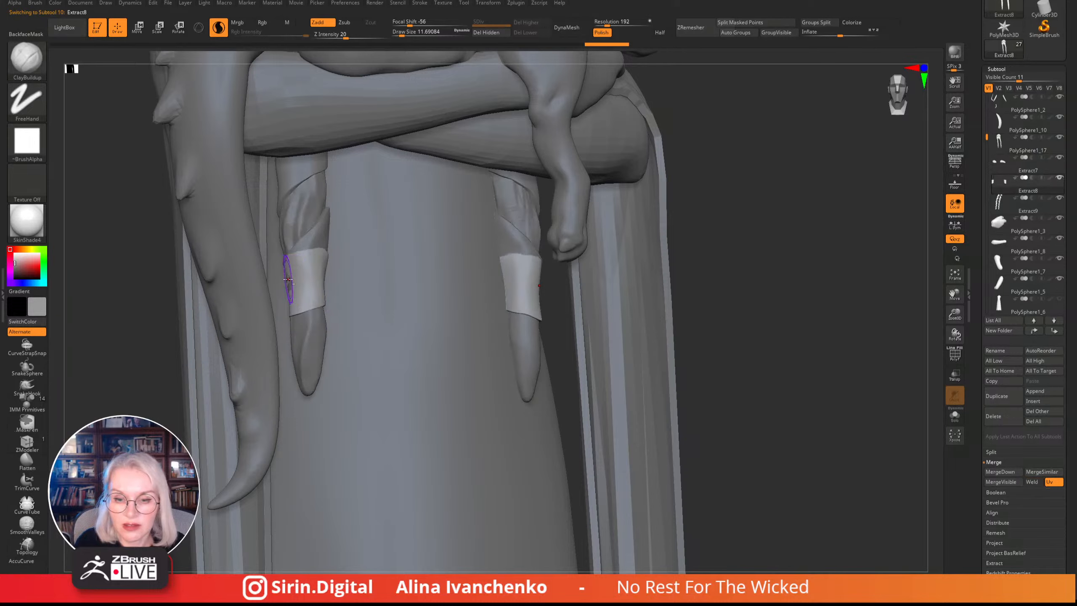
pyautogui.keyDown('alt'); pyautogui.click(289, 281); pyautogui.keyUp('alt')
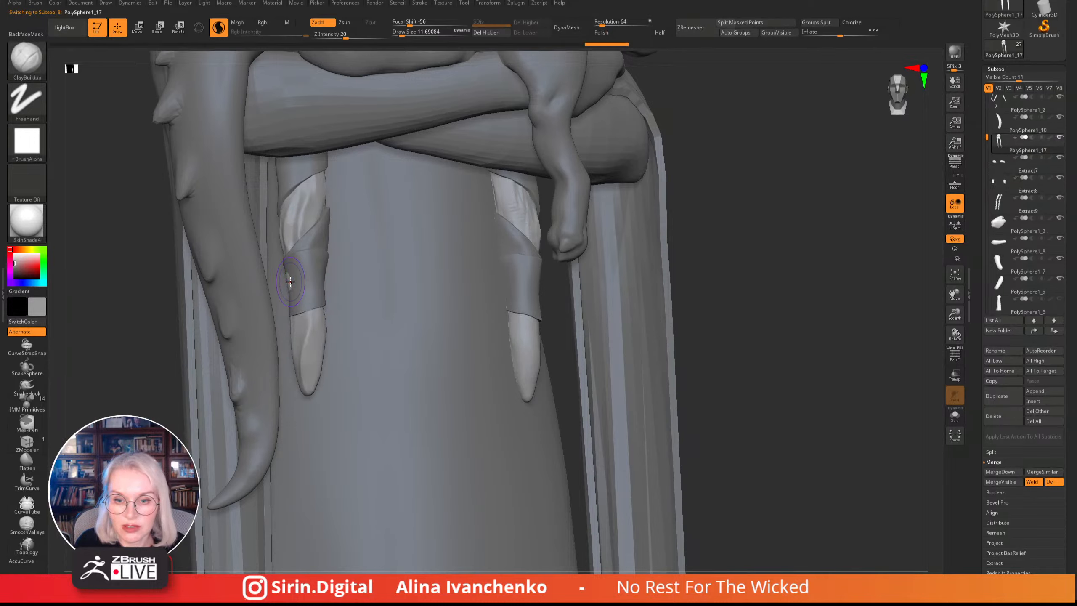
pyautogui.press('b')
pyautogui.press('m')
pyautogui.press('v')
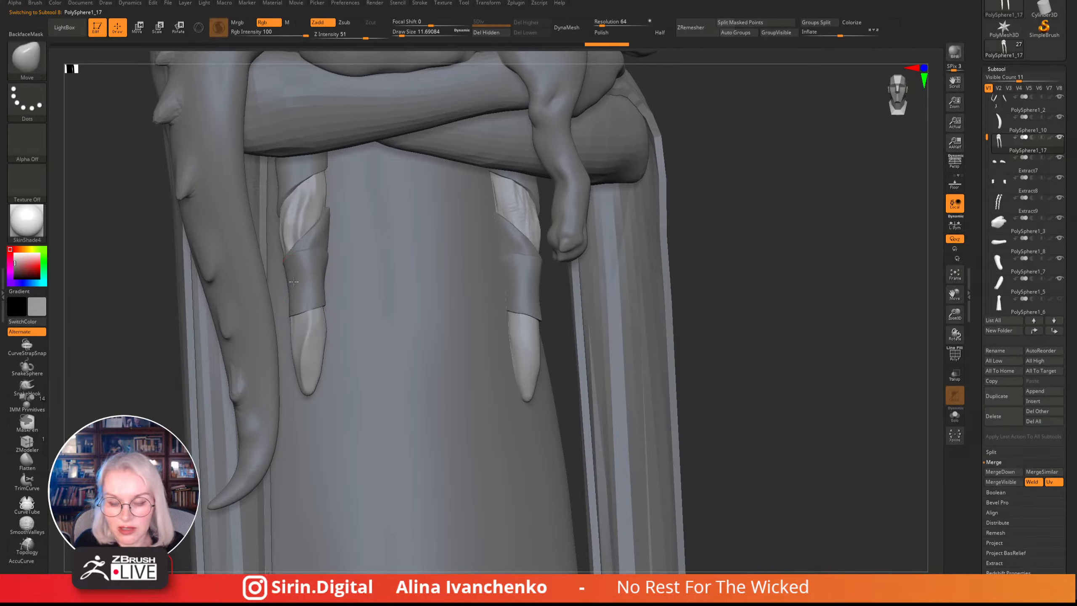
pyautogui.moveTo(747, 231)
pyautogui.mouseDown()
pyautogui.moveTo(796, 231)
pyautogui.moveTo(778, 211)
pyautogui.moveTo(738, 241)
pyautogui.mouseUp()
# - Carve a groove along the tip of the girl's right braid with DamStandard at a draw size of about 11.7
pyautogui.press('b')
pyautogui.press('d')
pyautogui.press('s')
pyautogui.moveTo(329, 330); pyautogui.dragTo(326, 366)
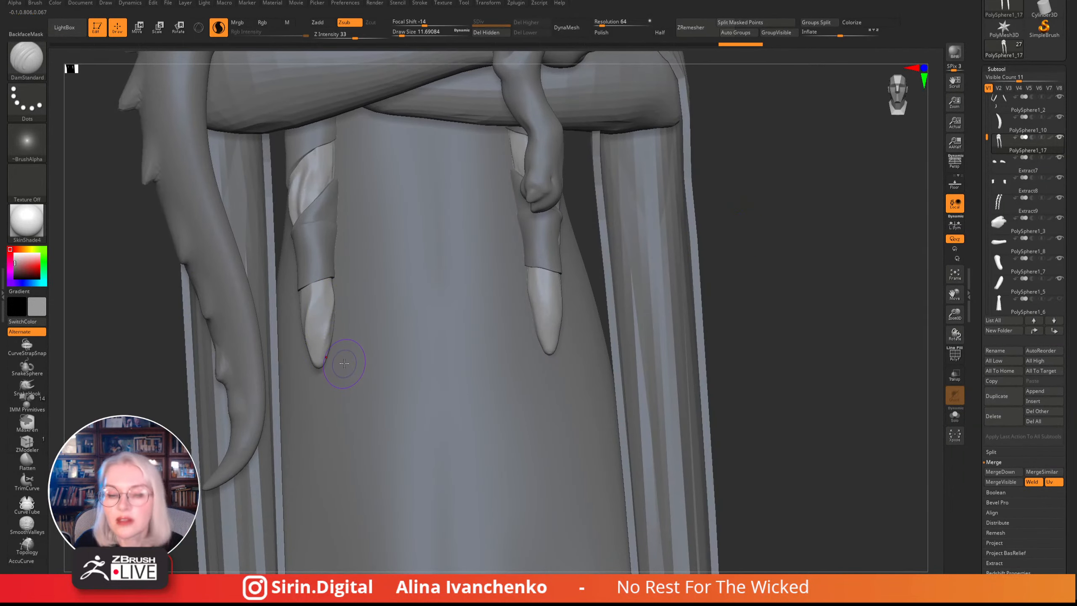
pyautogui.moveTo(839, 249); pyautogui.dragTo(778, 243)
# - Reshape the tip of the girl's right braid with the Move brush at a draw size of about 12.9
pyautogui.moveTo(398, 35); pyautogui.dragTo(402, 35)
pyautogui.keyDown('shift'); pyautogui.moveTo(746, 179); pyautogui.dragTo(764, 175); pyautogui.keyUp('shift')
pyautogui.moveTo(783, 217)
pyautogui.keyDown('alt'); pyautogui.mouseDown()
pyautogui.moveTo(783, 187)
pyautogui.moveTo(711, 166)
pyautogui.mouseUp(); pyautogui.keyUp('alt')
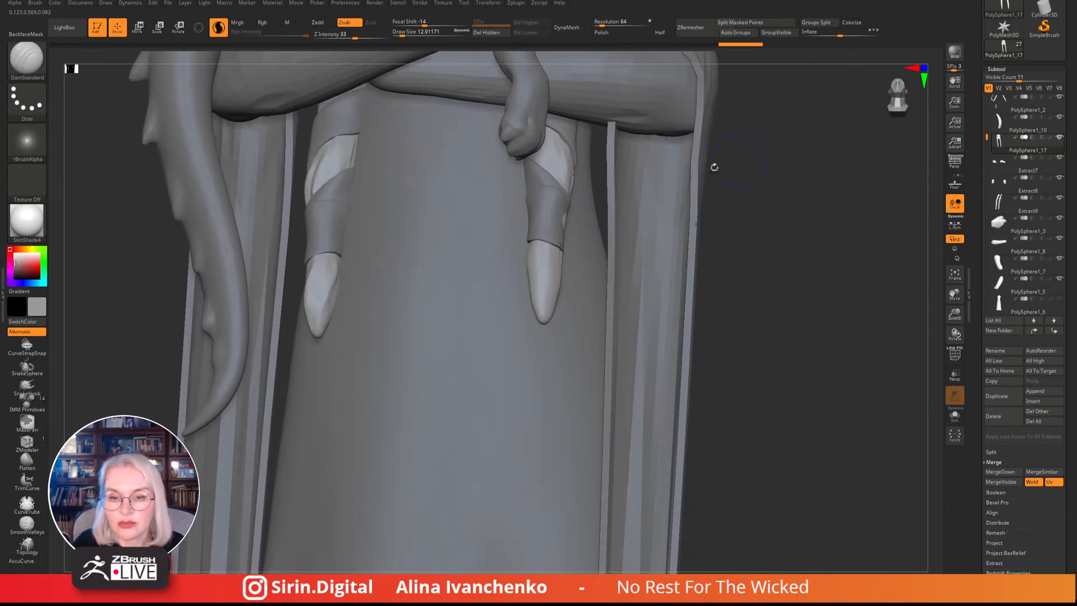
pyautogui.moveTo(846, 257)
pyautogui.mouseDown()
pyautogui.moveTo(827, 243)
pyautogui.moveTo(825, 260)
pyautogui.mouseUp()
pyautogui.press('b')
pyautogui.press('m')
pyautogui.press('v')
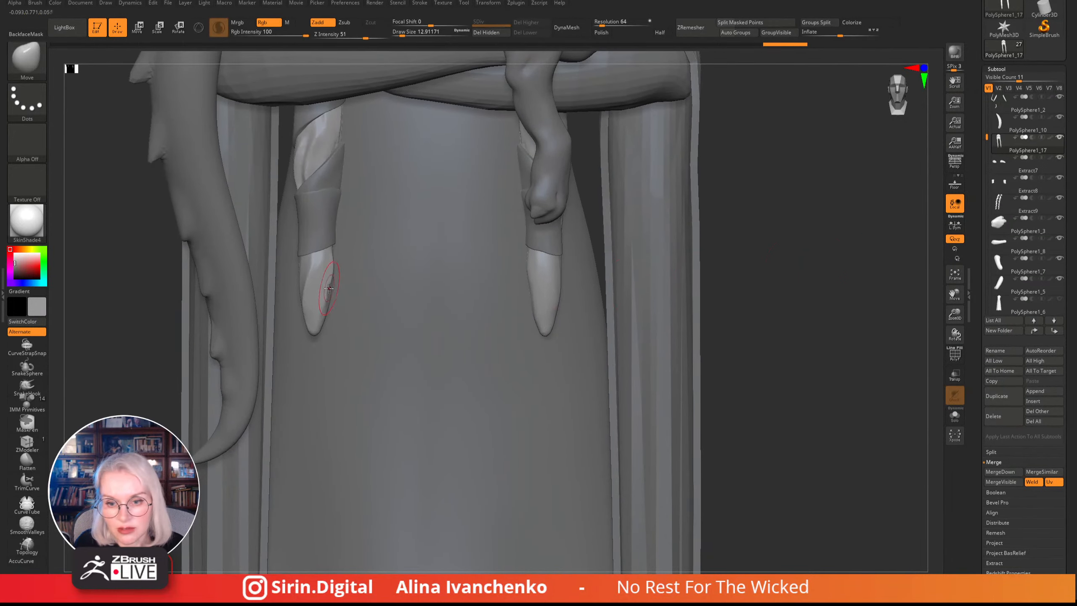
pyautogui.moveTo(758, 247)
pyautogui.mouseDown()
pyautogui.moveTo(758, 238)
pyautogui.moveTo(759, 295)
pyautogui.moveTo(772, 235)
pyautogui.moveTo(762, 234)
pyautogui.mouseUp()
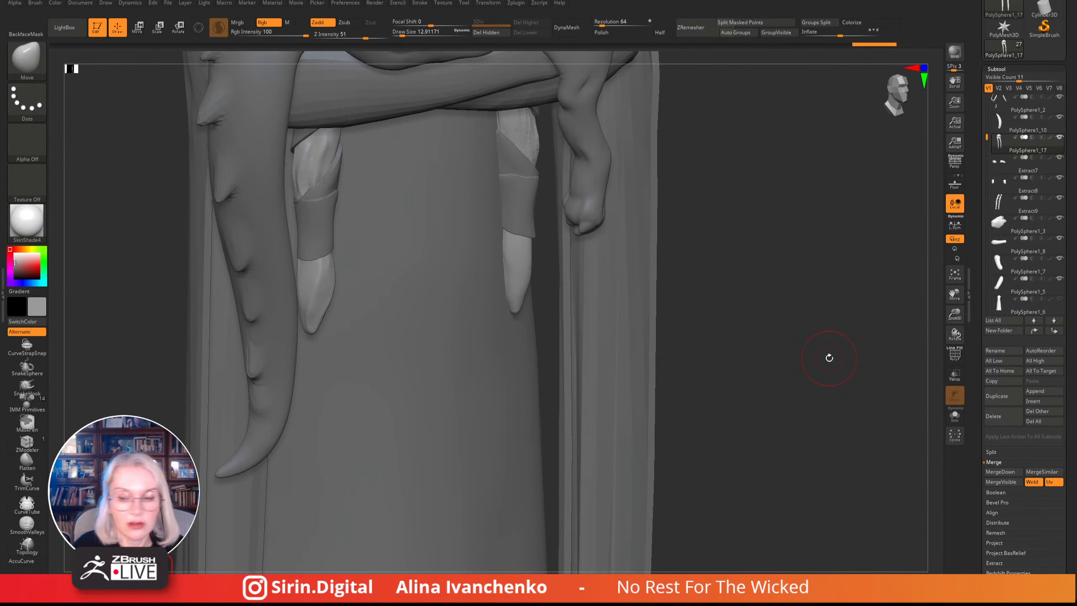
pyautogui.moveTo(742, 203); pyautogui.dragTo(769, 236)
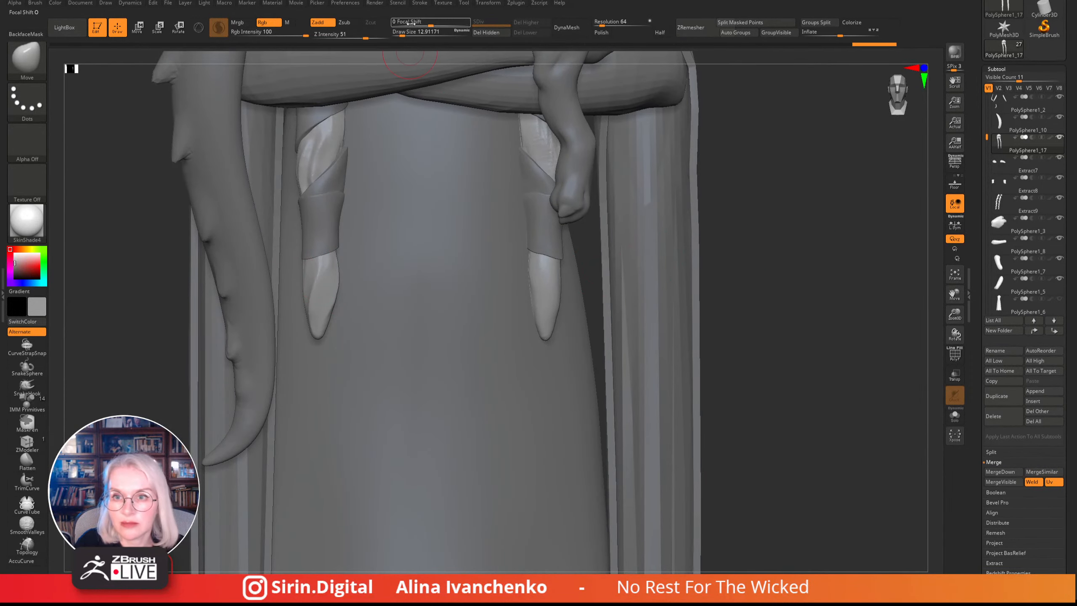
# - Carve fine hair grooves into the tip of the girl's right braid with DamStandard at a draw size of about 6.6
pyautogui.click(399, 34)
pyautogui.moveTo(814, 177); pyautogui.dragTo(818, 179)
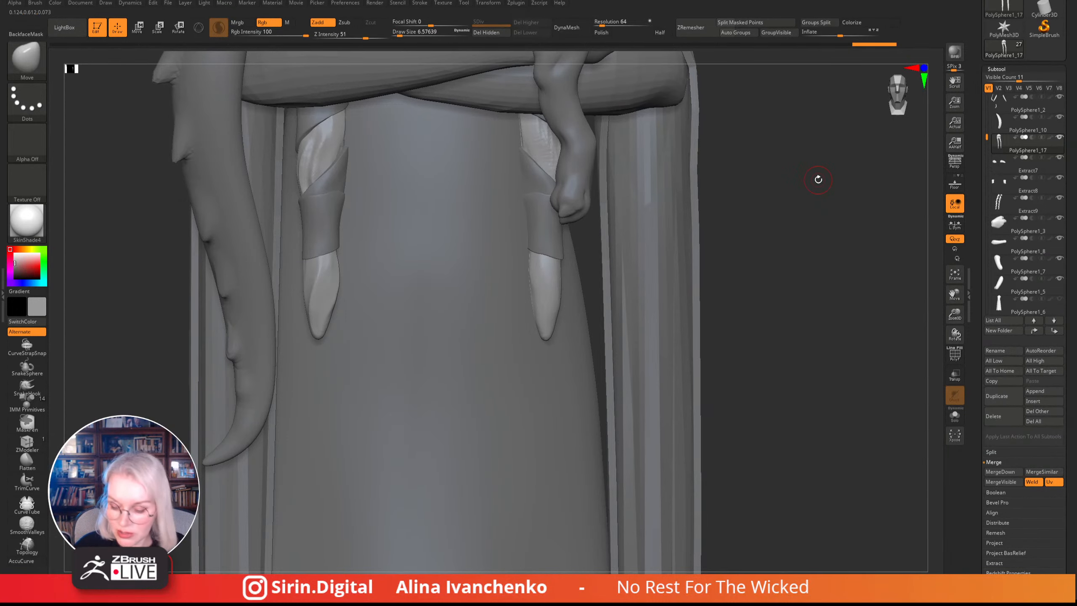
pyautogui.moveTo(820, 207); pyautogui.dragTo(809, 229)
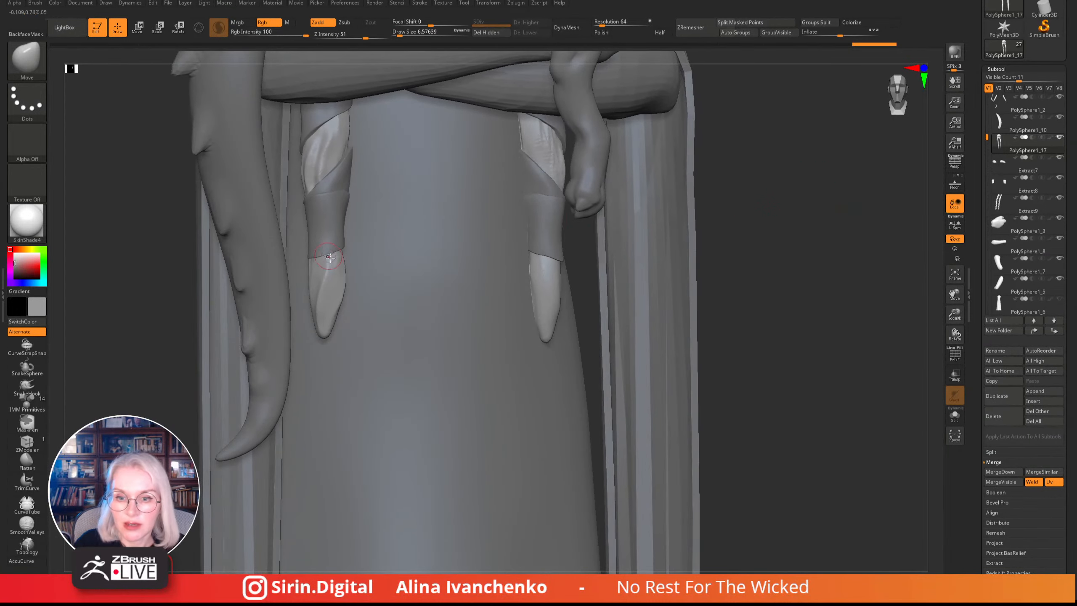
pyautogui.press('b')
pyautogui.press('d')
pyautogui.press('s')
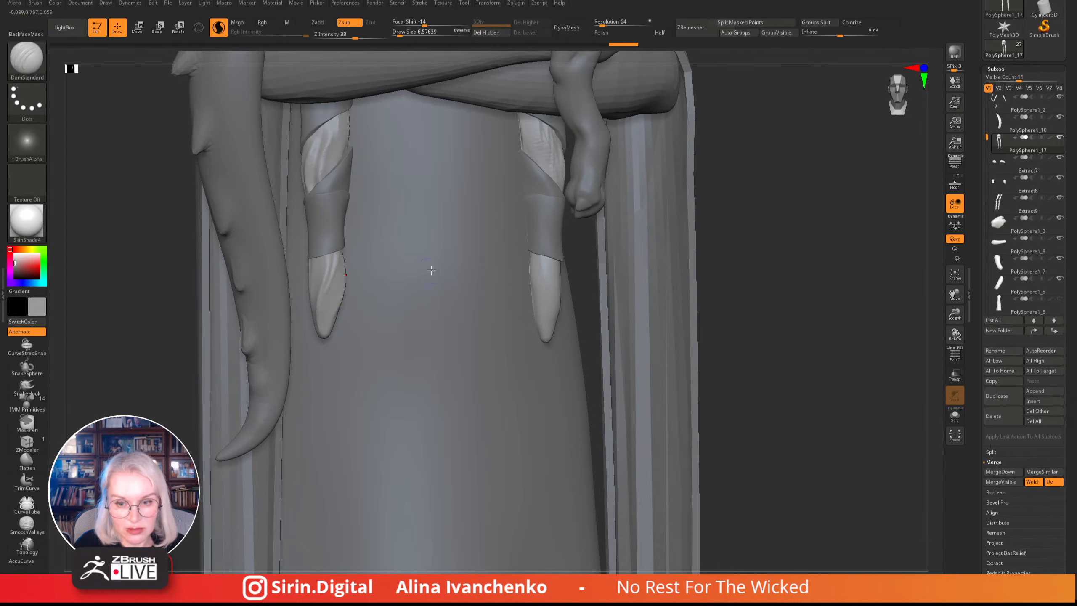
pyautogui.moveTo(747, 213)
pyautogui.mouseDown()
pyautogui.moveTo(740, 202)
pyautogui.moveTo(774, 209)
pyautogui.moveTo(750, 221)
pyautogui.moveTo(798, 211)
pyautogui.moveTo(763, 225)
pyautogui.mouseUp()
pyautogui.press('shift')
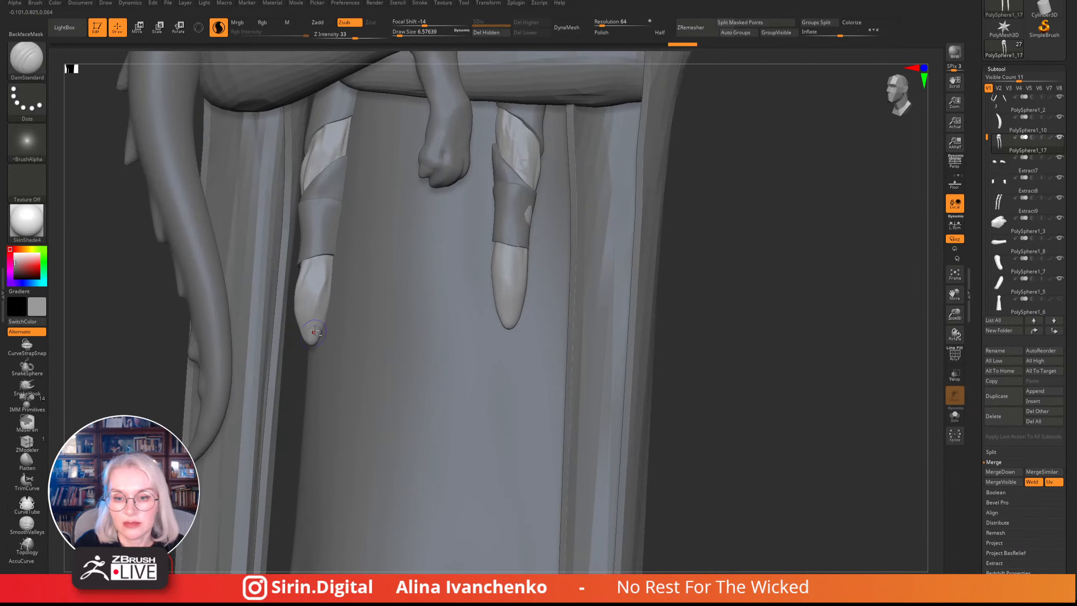
pyautogui.moveTo(315, 332); pyautogui.dragTo(319, 288)
pyautogui.moveTo(715, 260)
pyautogui.mouseDown()
pyautogui.moveTo(817, 238)
pyautogui.moveTo(789, 255)
pyautogui.moveTo(776, 300)
pyautogui.moveTo(759, 293)
pyautogui.mouseUp()
# - Carve hair grooves into the girl's left braid above its band with DamStandard, raising the draw size to about 10.5
pyautogui.press('shift')
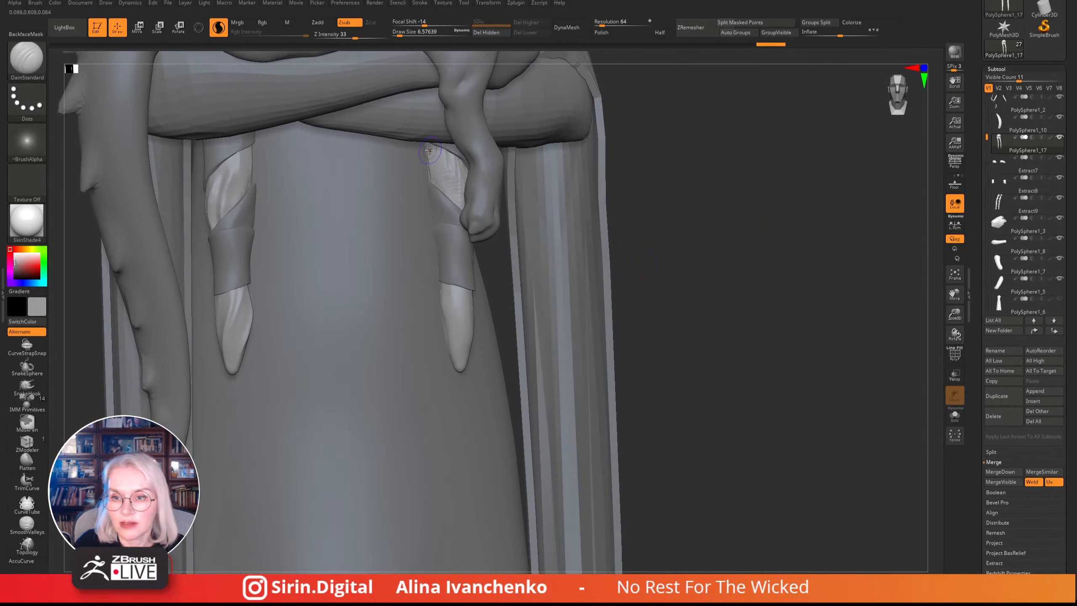
pyautogui.moveTo(436, 179); pyautogui.dragTo(449, 193)
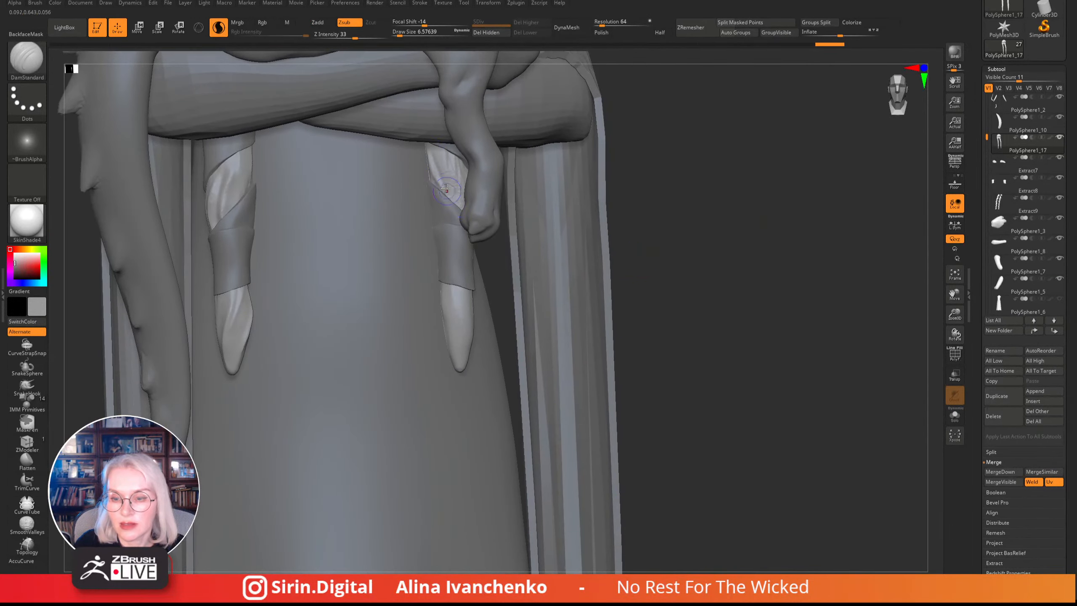
pyautogui.moveTo(733, 221)
pyautogui.mouseDown()
pyautogui.moveTo(729, 179)
pyautogui.moveTo(723, 212)
pyautogui.mouseUp()
pyautogui.moveTo(954, 313); pyautogui.dragTo(954, 338)
pyautogui.keyDown('alt'); pyautogui.moveTo(803, 231); pyautogui.dragTo(664, 197); pyautogui.keyUp('alt')
pyautogui.moveTo(403, 35); pyautogui.dragTo(401, 35)
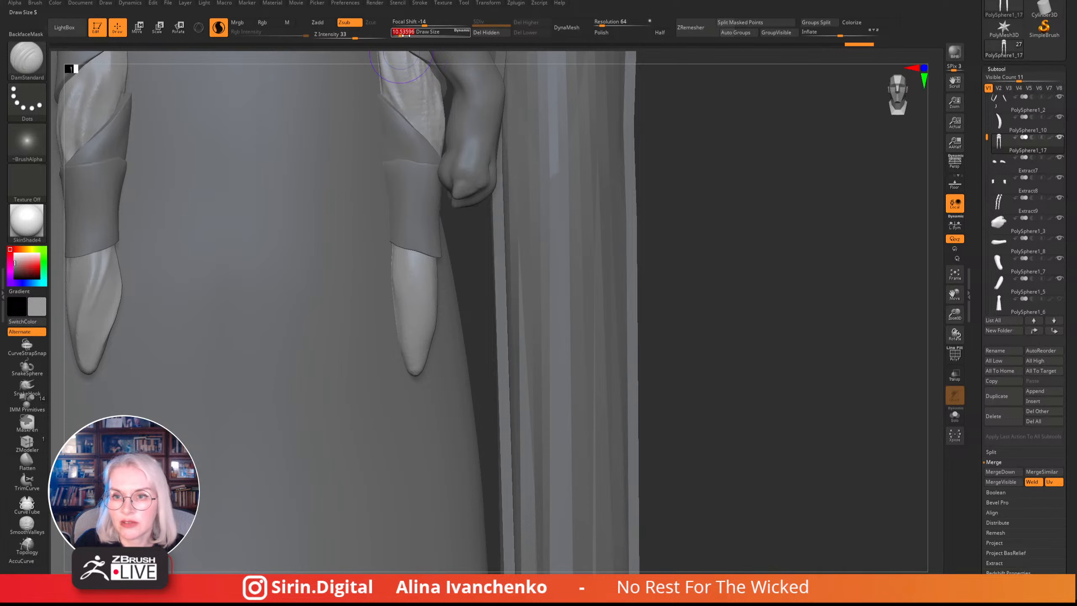
pyautogui.keyDown('alt'); pyautogui.moveTo(701, 142); pyautogui.dragTo(745, 173); pyautogui.keyUp('alt')
pyautogui.moveTo(425, 121)
pyautogui.mouseDown()
pyautogui.moveTo(437, 136)
pyautogui.moveTo(434, 114)
pyautogui.mouseUp()
# - Carve hair grooves into the tip of the girl's left braid below its band with DamStandard
pyautogui.moveTo(724, 168); pyautogui.dragTo(785, 199)
pyautogui.moveTo(481, 297); pyautogui.dragTo(466, 273)
pyautogui.moveTo(479, 322); pyautogui.dragTo(460, 261)
pyautogui.moveTo(825, 248); pyautogui.dragTo(751, 253)
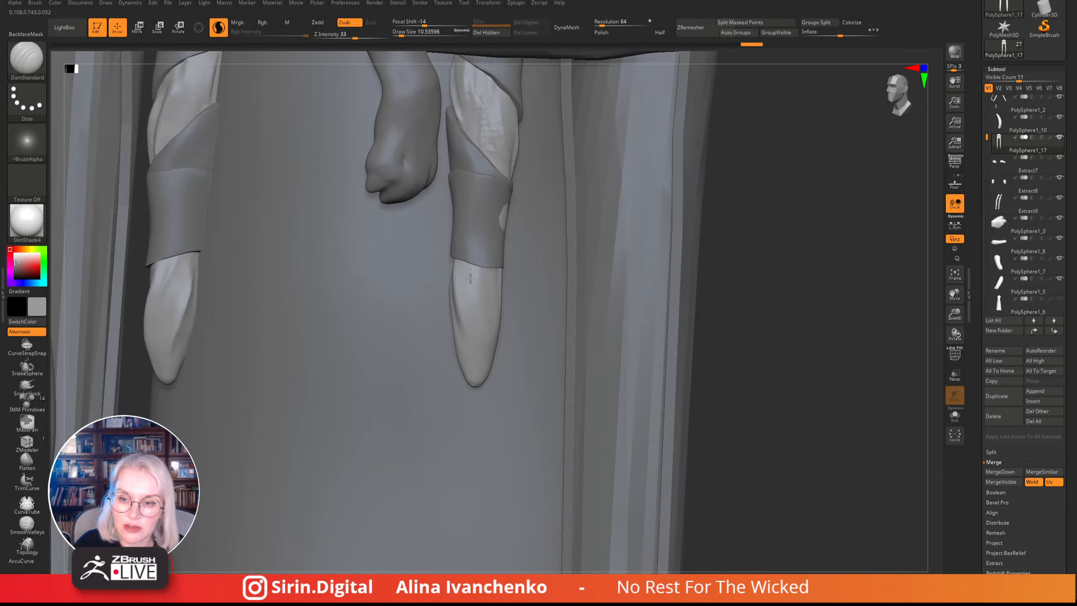
pyautogui.moveTo(472, 276); pyautogui.dragTo(469, 323)
# - Recess the patch of hair poking through the band of the girl's left braid with the ClayBuildup brush
pyautogui.moveTo(699, 221)
pyautogui.mouseDown()
pyautogui.moveTo(805, 226)
pyautogui.moveTo(572, 220)
pyautogui.mouseUp()
pyautogui.press('b')
pyautogui.press('c')
pyautogui.press('b')
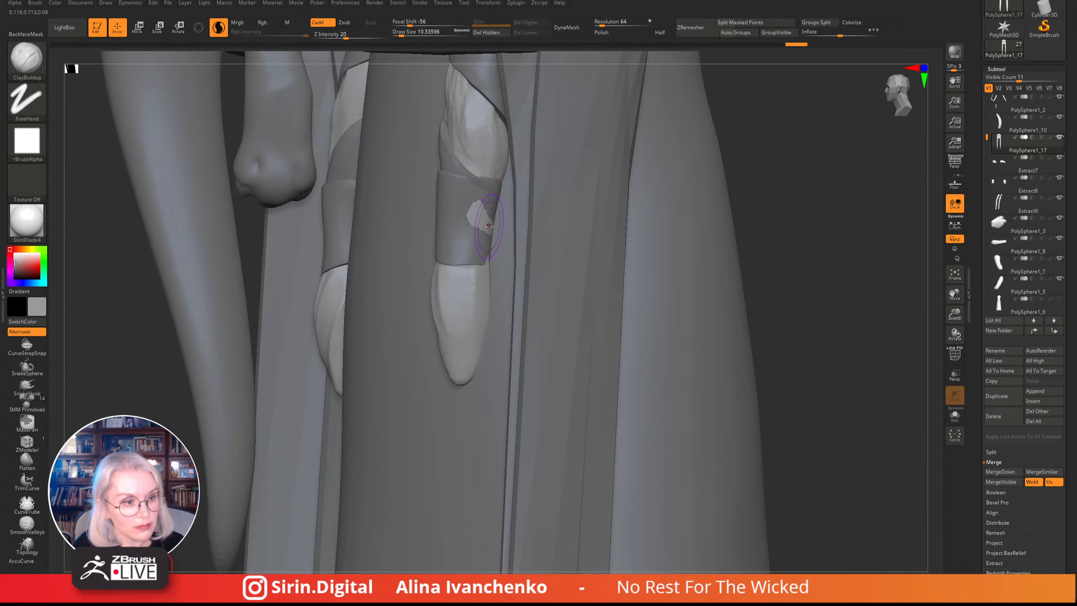
pyautogui.moveTo(492, 212)
pyautogui.mouseDown()
pyautogui.moveTo(488, 225)
pyautogui.moveTo(477, 211)
pyautogui.moveTo(495, 218)
pyautogui.mouseUp()
pyautogui.moveTo(858, 182)
pyautogui.mouseDown()
pyautogui.moveTo(834, 163)
pyautogui.moveTo(628, 224)
pyautogui.mouseUp()
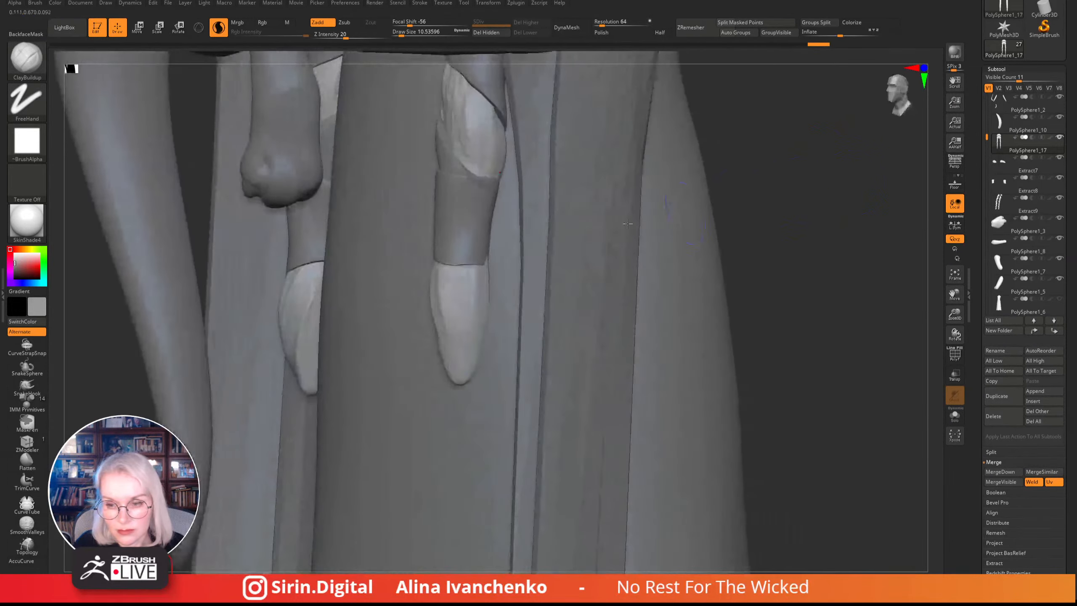
pyautogui.click(489, 254)
pyautogui.keyDown('shift'); pyautogui.moveTo(784, 195); pyautogui.dragTo(861, 195); pyautogui.keyUp('shift')
# - Touch up the tip of the girl's left braid with a ClayBuildup stroke just below the band
pyautogui.moveTo(899, 306); pyautogui.dragTo(857, 300)
pyautogui.moveTo(954, 313)
pyautogui.mouseDown()
pyautogui.moveTo(839, 253)
pyautogui.moveTo(648, 240)
pyautogui.moveTo(649, 264)
pyautogui.mouseUp()
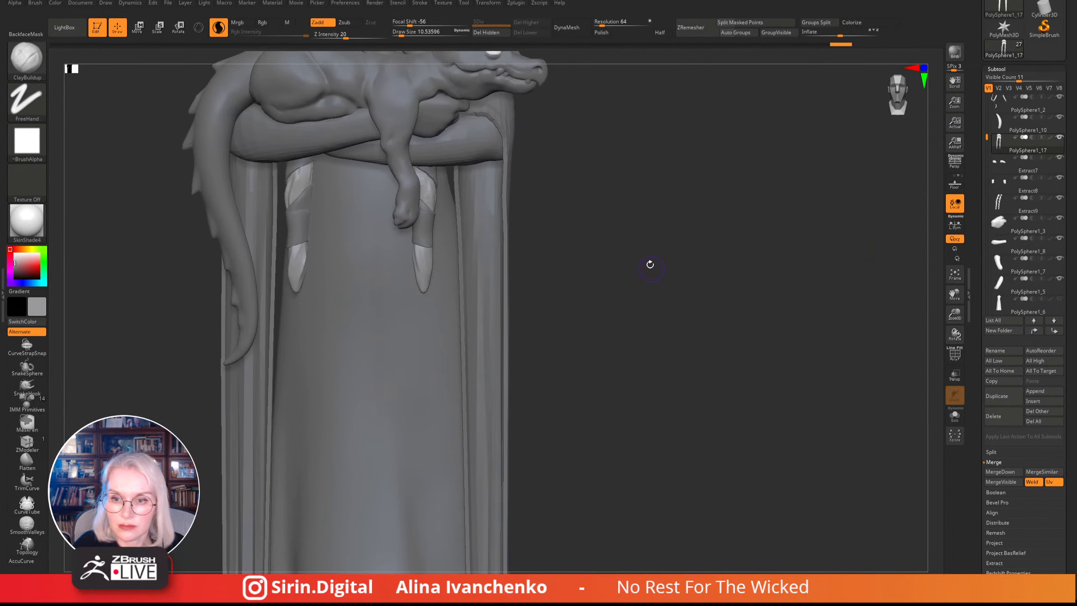
pyautogui.moveTo(423, 263); pyautogui.dragTo(425, 273)
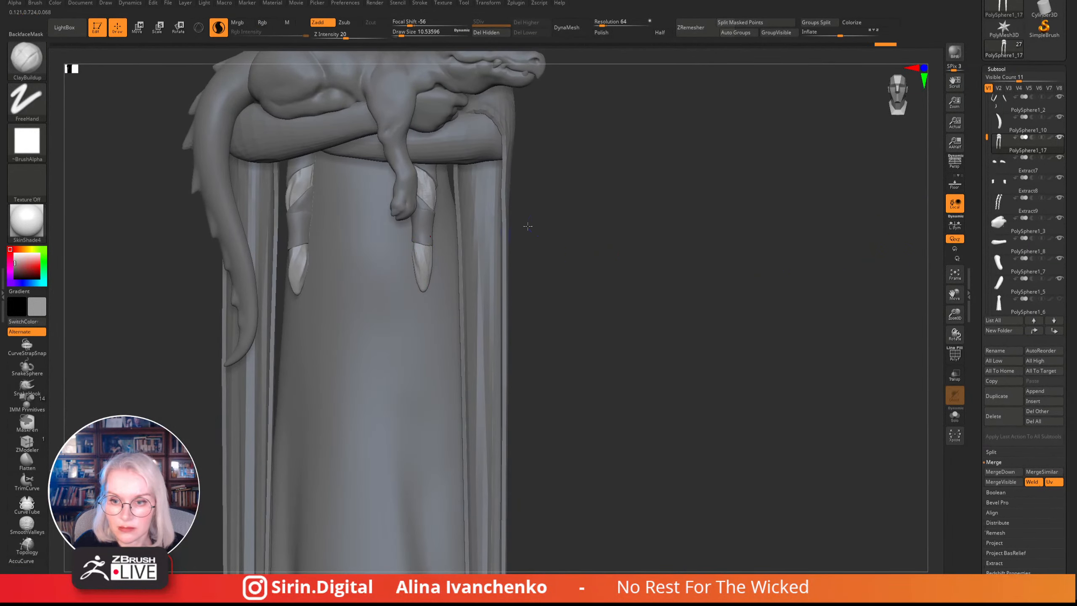
pyautogui.moveTo(528, 226); pyautogui.dragTo(621, 269)
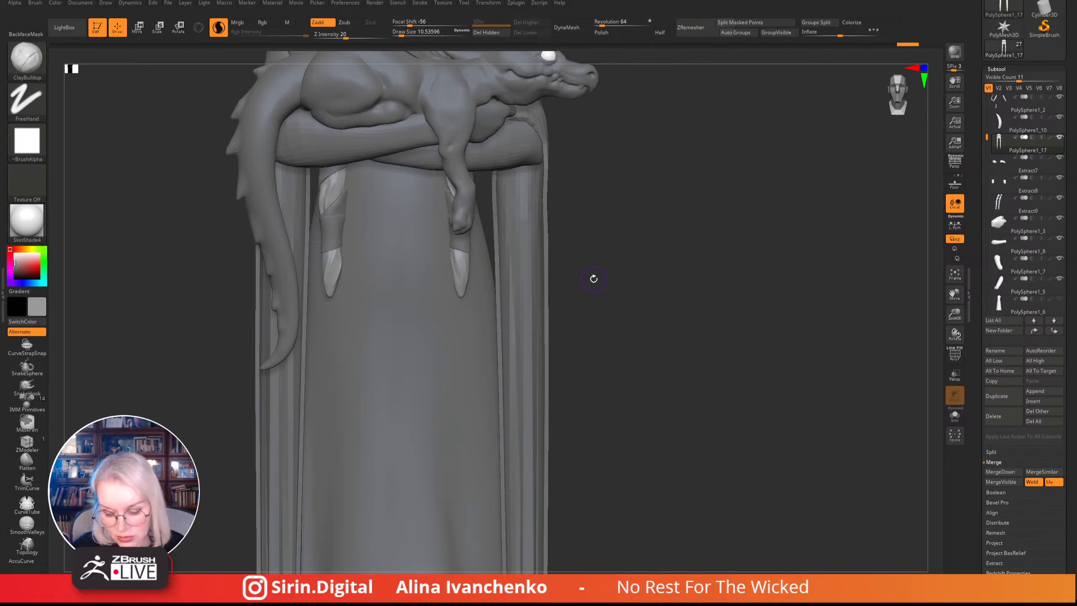
# - Carve the tip of the girl's left braid with DamStandard at a draw size of about 20 and check both braids on the whole figure
pyautogui.moveTo(644, 185)
pyautogui.mouseDown()
pyautogui.moveTo(620, 212)
pyautogui.moveTo(623, 248)
pyautogui.moveTo(474, 285)
pyautogui.mouseUp()
pyautogui.moveTo(595, 240); pyautogui.dragTo(611, 223)
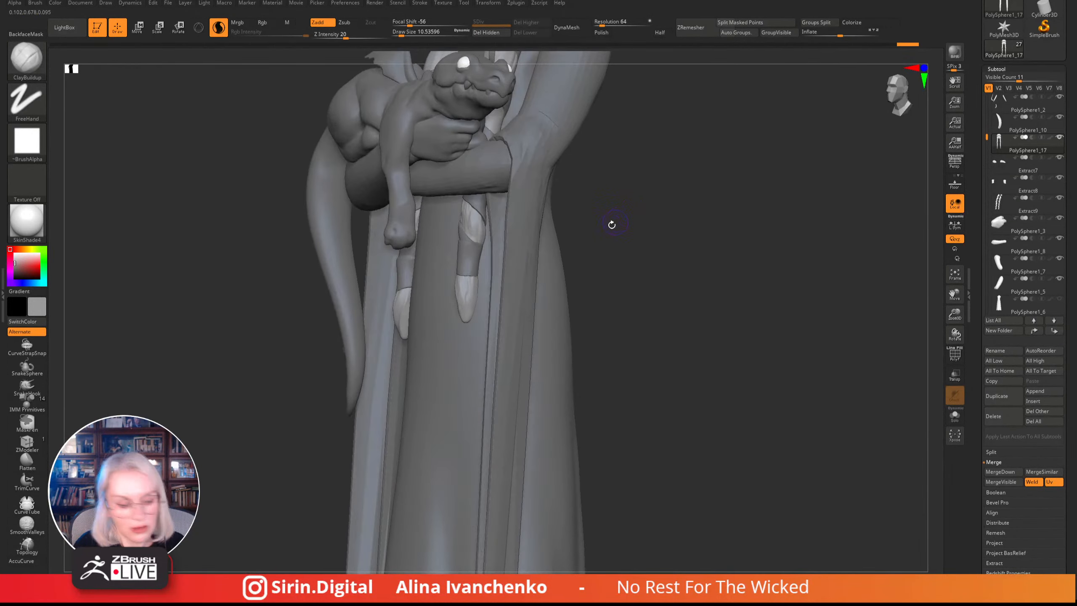
pyautogui.press('b')
pyautogui.press('d')
pyautogui.press('s')
pyautogui.moveTo(400, 34); pyautogui.dragTo(404, 35)
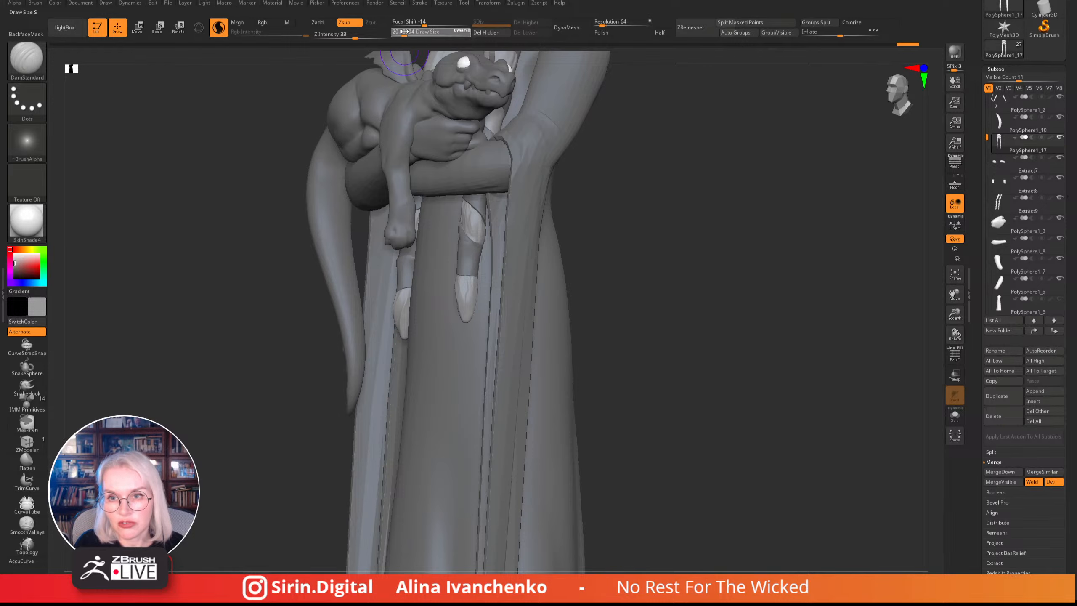
pyautogui.moveTo(613, 188); pyautogui.dragTo(601, 182)
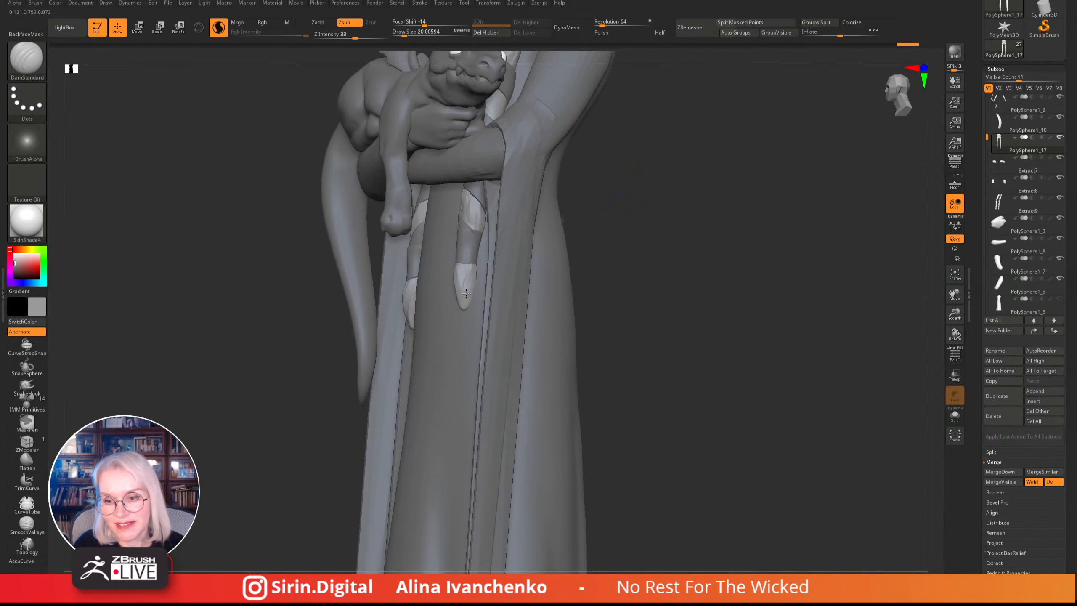
pyautogui.moveTo(613, 216); pyautogui.dragTo(581, 312)
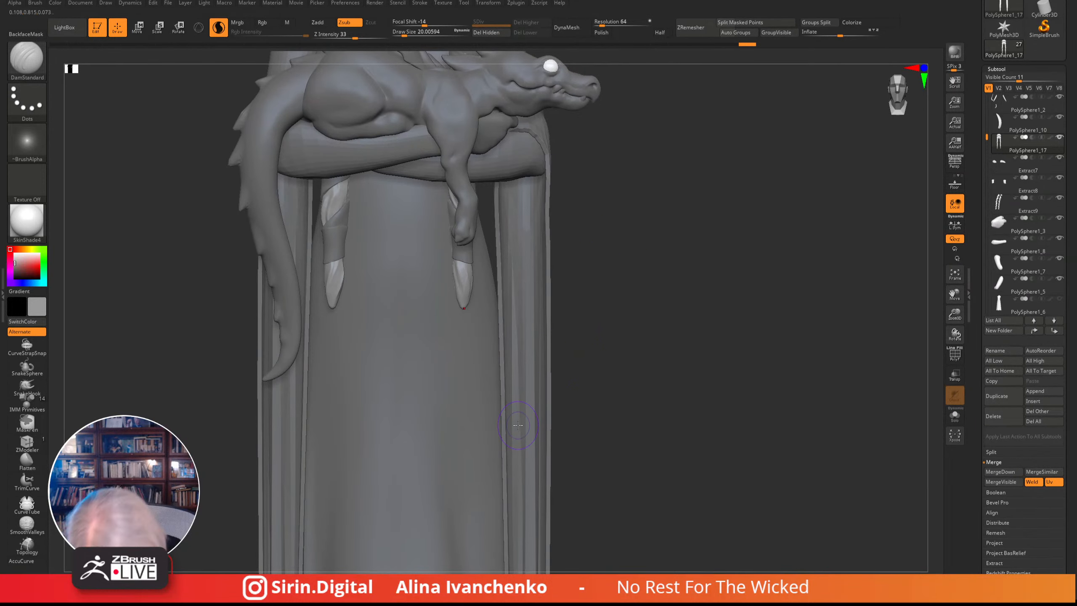
pyautogui.moveTo(676, 239); pyautogui.dragTo(699, 279)
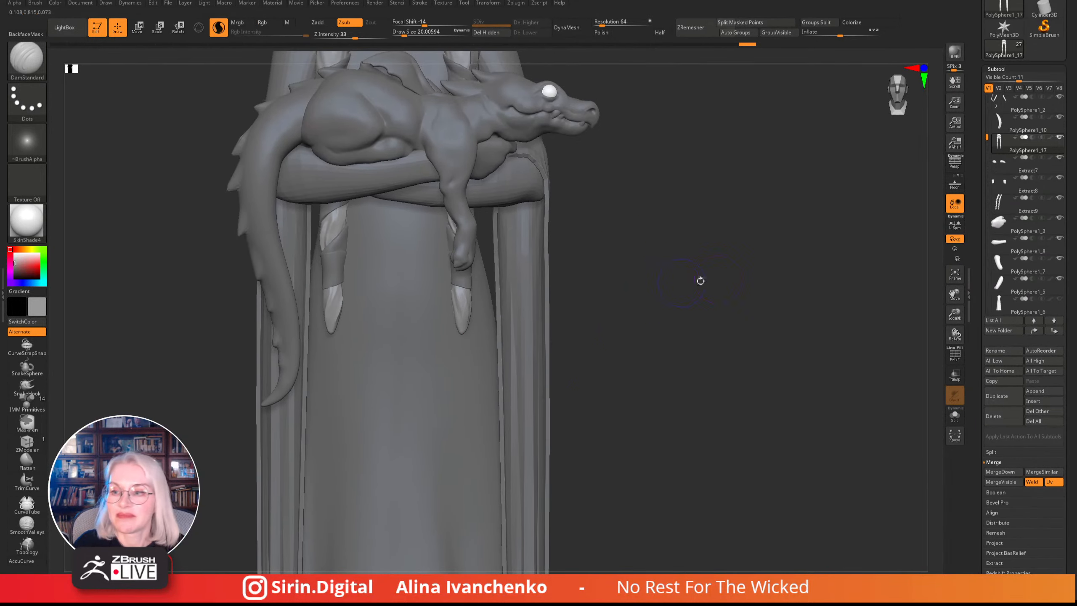
pyautogui.moveTo(948, 312); pyautogui.dragTo(938, 284)
pyautogui.keyDown('alt'); pyautogui.moveTo(617, 240); pyautogui.dragTo(625, 289); pyautogui.keyUp('alt')
pyautogui.moveTo(625, 289)
pyautogui.mouseDown()
pyautogui.moveTo(633, 304)
pyautogui.moveTo(626, 311)
pyautogui.moveTo(626, 296)
pyautogui.moveTo(621, 305)
pyautogui.mouseUp()
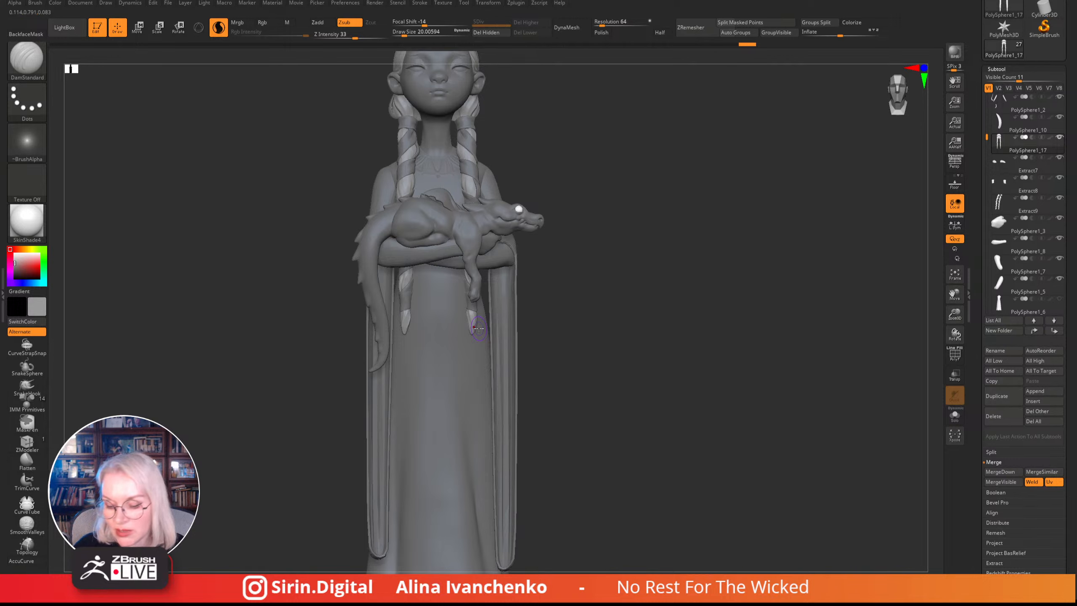
# - Make the dragon's body the active subtool and switch to the Move brush
pyautogui.moveTo(746, 340); pyautogui.dragTo(661, 329)
pyautogui.moveTo(954, 313); pyautogui.dragTo(956, 346)
pyautogui.keyDown('alt'); pyautogui.moveTo(751, 285); pyautogui.dragTo(750, 323); pyautogui.keyUp('alt')
pyautogui.keyDown('alt'); pyautogui.click(483, 193); pyautogui.keyUp('alt')
pyautogui.keyDown('shift'); pyautogui.moveTo(668, 211); pyautogui.dragTo(678, 234); pyautogui.keyUp('shift')
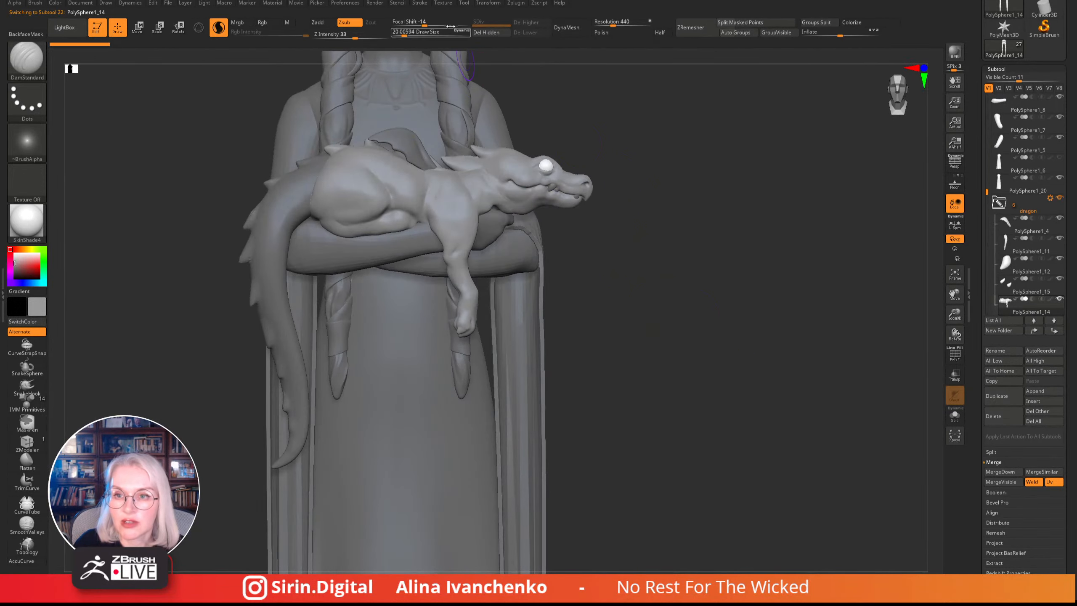
pyautogui.click(402, 33)
pyautogui.keyDown('alt'); pyautogui.moveTo(653, 168); pyautogui.dragTo(628, 227); pyautogui.keyUp('alt')
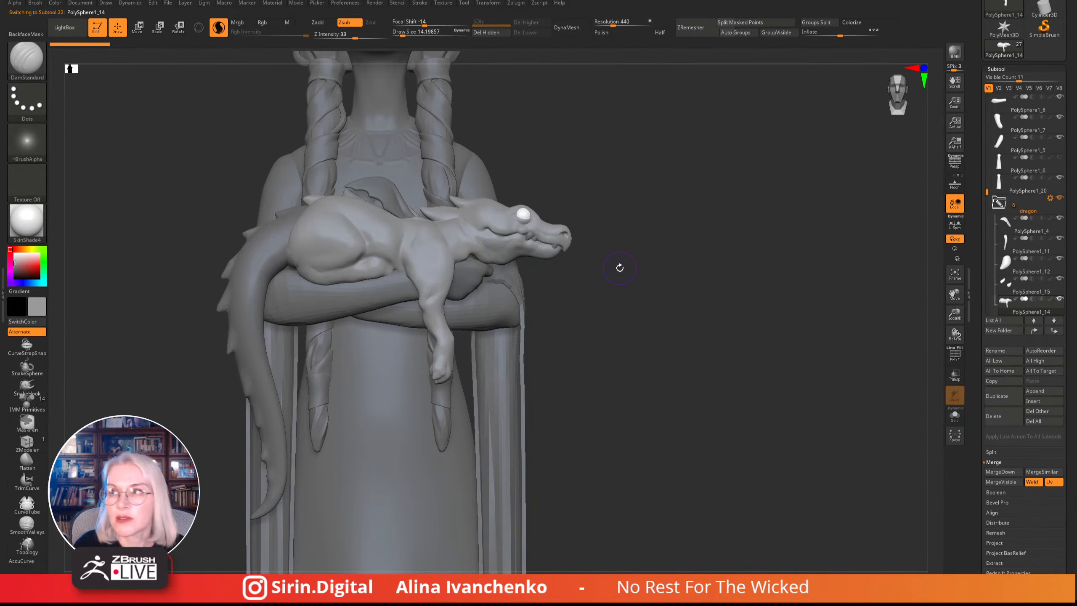
pyautogui.moveTo(621, 279)
pyautogui.keyDown('alt'); pyautogui.mouseDown()
pyautogui.moveTo(624, 287)
pyautogui.moveTo(612, 274)
pyautogui.mouseUp(); pyautogui.keyUp('alt')
pyautogui.press('b')
pyautogui.press('m')
pyautogui.press('v')
# - Adjust the dragon's underside between its neck and the girl's hand with Move at a draw size of about 17, and smooth it
pyautogui.click(398, 33)
pyautogui.keyDown('alt'); pyautogui.moveTo(632, 127); pyautogui.dragTo(635, 157); pyautogui.keyUp('alt')
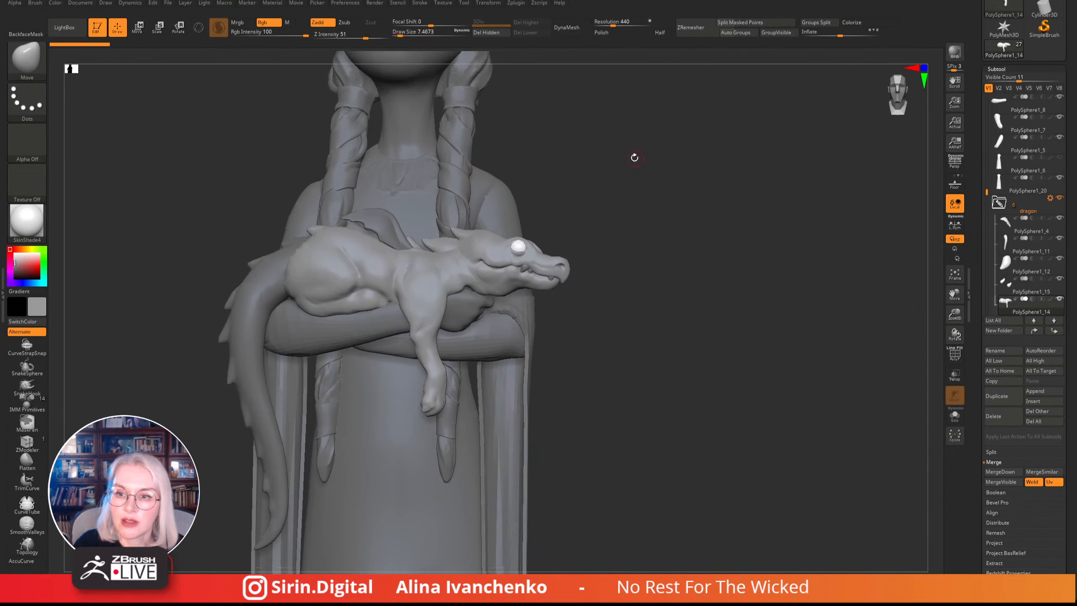
pyautogui.click(401, 33)
pyautogui.moveTo(401, 33); pyautogui.dragTo(402, 33)
pyautogui.moveTo(590, 162)
pyautogui.keyDown('alt'); pyautogui.mouseDown()
pyautogui.moveTo(596, 180)
pyautogui.moveTo(596, 149)
pyautogui.mouseUp(); pyautogui.keyUp('alt')
pyautogui.moveTo(601, 199); pyautogui.dragTo(602, 231)
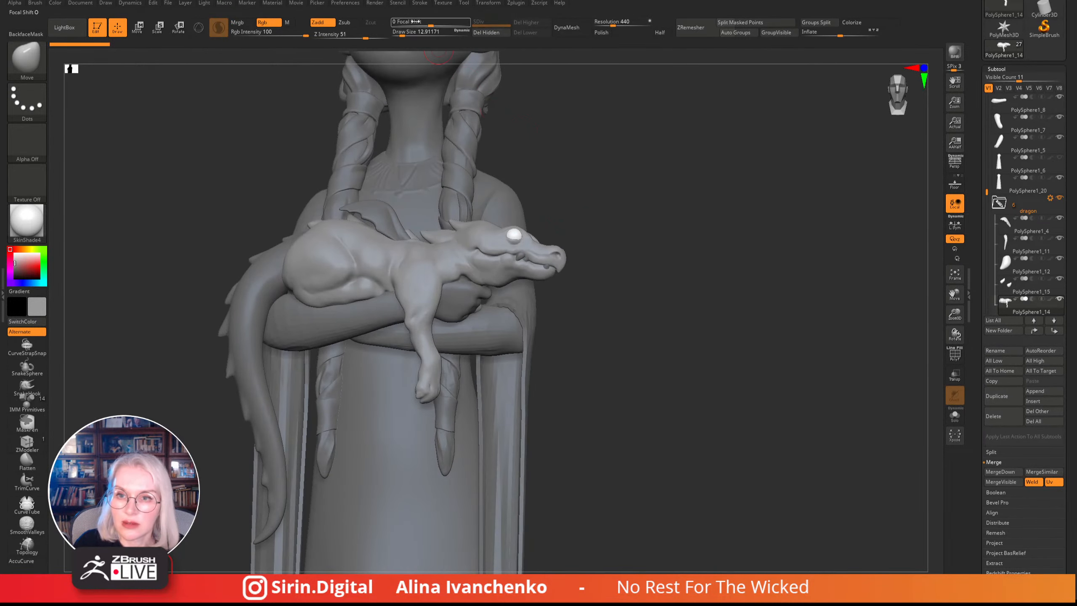
pyautogui.click(405, 34)
pyautogui.moveTo(613, 173)
pyautogui.keyDown('alt'); pyautogui.mouseDown()
pyautogui.moveTo(606, 152)
pyautogui.moveTo(605, 165)
pyautogui.mouseUp(); pyautogui.keyUp('alt')
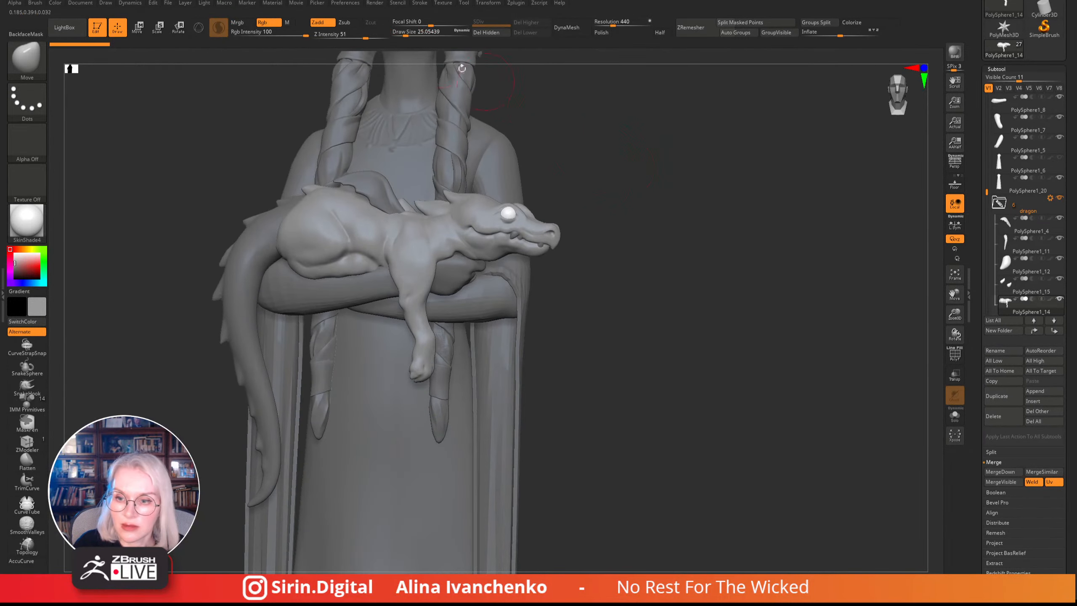
pyautogui.moveTo(405, 35); pyautogui.dragTo(404, 35)
pyautogui.moveTo(608, 120); pyautogui.dragTo(610, 143)
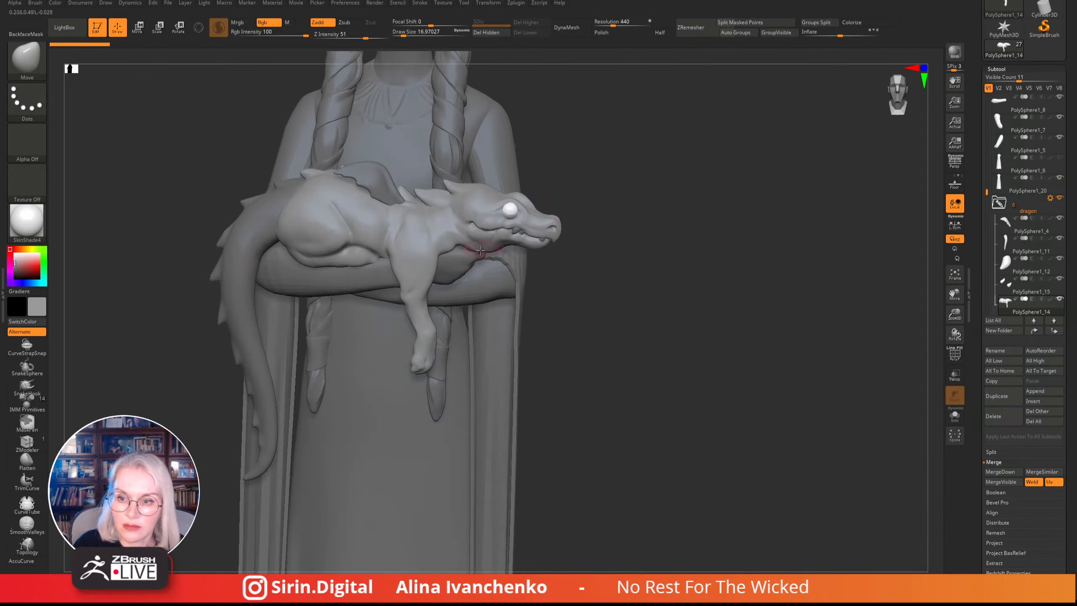
pyautogui.moveTo(477, 249)
pyautogui.mouseDown()
pyautogui.moveTo(486, 247)
pyautogui.moveTo(474, 248)
pyautogui.mouseUp()
pyautogui.moveTo(589, 229); pyautogui.dragTo(587, 181)
pyautogui.moveTo(493, 258)
pyautogui.keyDown('shift'); pyautogui.mouseDown()
pyautogui.moveTo(481, 259)
pyautogui.moveTo(492, 261)
pyautogui.mouseUp(); pyautogui.keyUp('shift')
pyautogui.moveTo(585, 211); pyautogui.dragTo(586, 251)
pyautogui.keyDown('shift'); pyautogui.moveTo(498, 258); pyautogui.dragTo(492, 261); pyautogui.keyUp('shift')
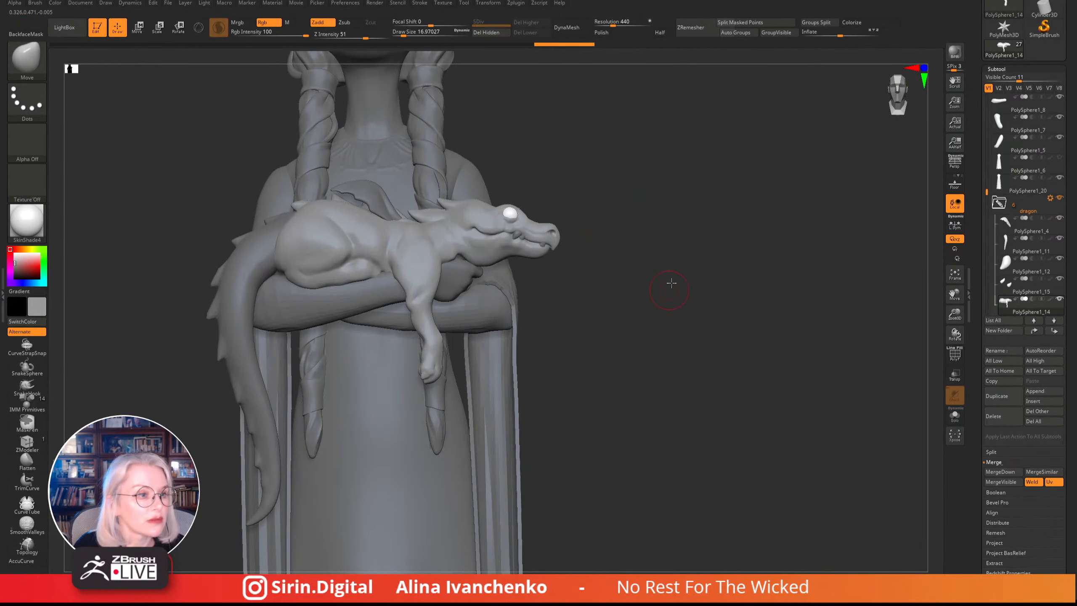
pyautogui.moveTo(667, 281); pyautogui.dragTo(649, 315)
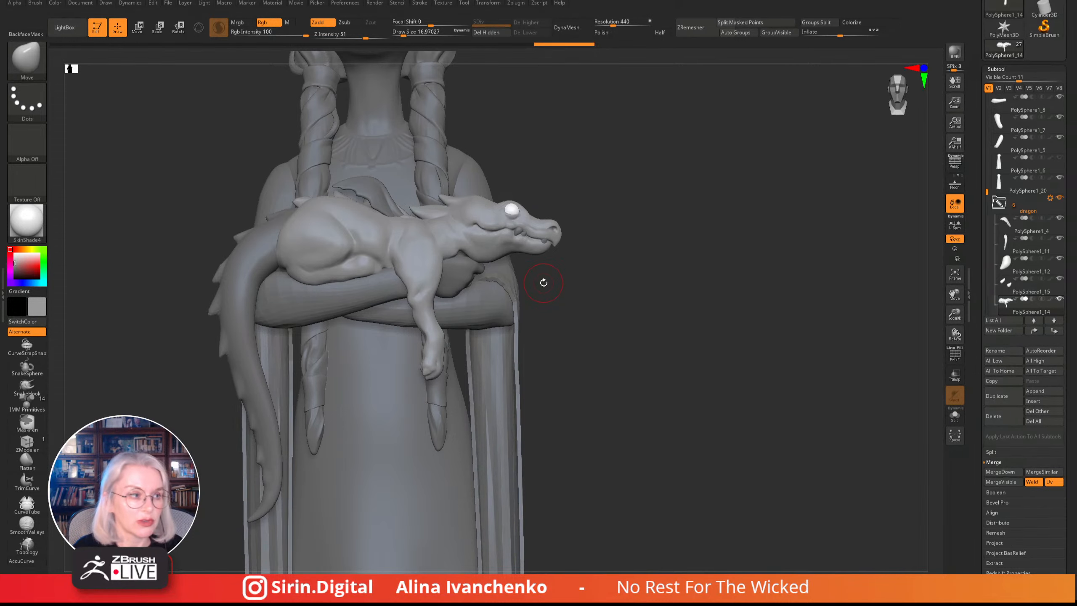
# - Select the girl's left hanging sleeve and smooth its upper edge at the elbow, with the draw size at about 15.5
pyautogui.moveTo(544, 282)
pyautogui.mouseDown()
pyautogui.moveTo(721, 230)
pyautogui.moveTo(690, 295)
pyautogui.moveTo(649, 291)
pyautogui.mouseUp()
pyautogui.keyDown('alt'); pyautogui.click(537, 266); pyautogui.keyUp('alt')
pyautogui.moveTo(591, 265); pyautogui.dragTo(545, 265)
pyautogui.moveTo(636, 270); pyautogui.dragTo(585, 282)
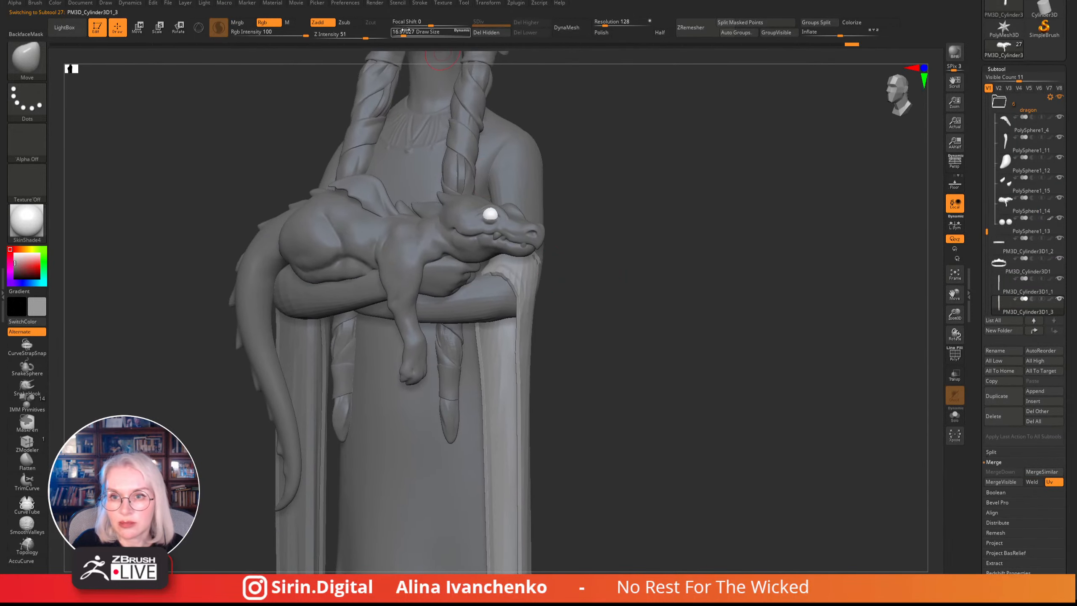
pyautogui.moveTo(406, 33); pyautogui.dragTo(403, 34)
pyautogui.keyDown('alt'); pyautogui.moveTo(604, 199); pyautogui.dragTo(595, 207); pyautogui.keyUp('alt')
pyautogui.moveTo(593, 289); pyautogui.dragTo(530, 289)
pyautogui.keyDown('shift'); pyautogui.moveTo(499, 282); pyautogui.dragTo(501, 291); pyautogui.keyUp('shift')
pyautogui.moveTo(601, 300); pyautogui.dragTo(661, 302)
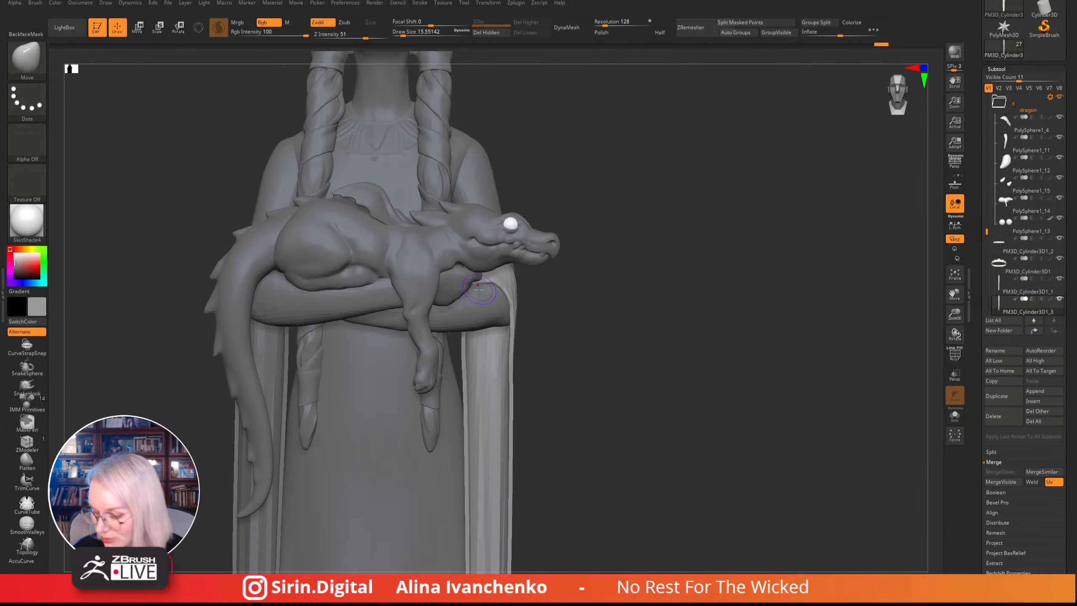
# - Select the girl's left arm and hide the dragon folder to expose both forearms
pyautogui.moveTo(699, 308)
pyautogui.mouseDown()
pyautogui.moveTo(688, 325)
pyautogui.moveTo(621, 331)
pyautogui.mouseUp()
pyautogui.moveTo(403, 35); pyautogui.dragTo(405, 34)
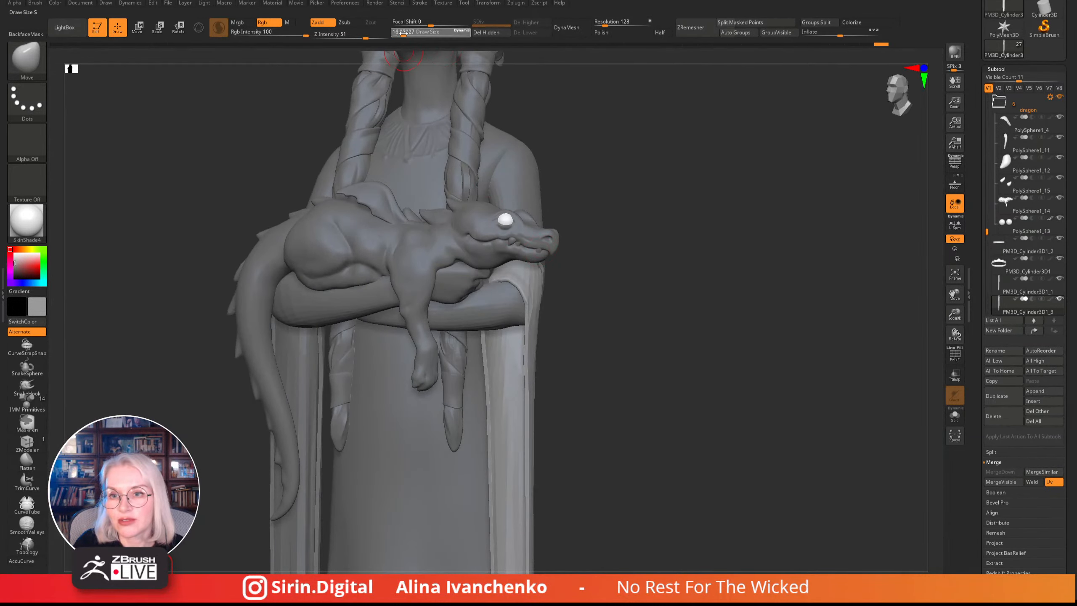
pyautogui.moveTo(602, 162); pyautogui.dragTo(587, 173)
pyautogui.keyDown('alt'); pyautogui.click(490, 295); pyautogui.keyUp('alt')
pyautogui.moveTo(584, 290); pyautogui.dragTo(740, 312)
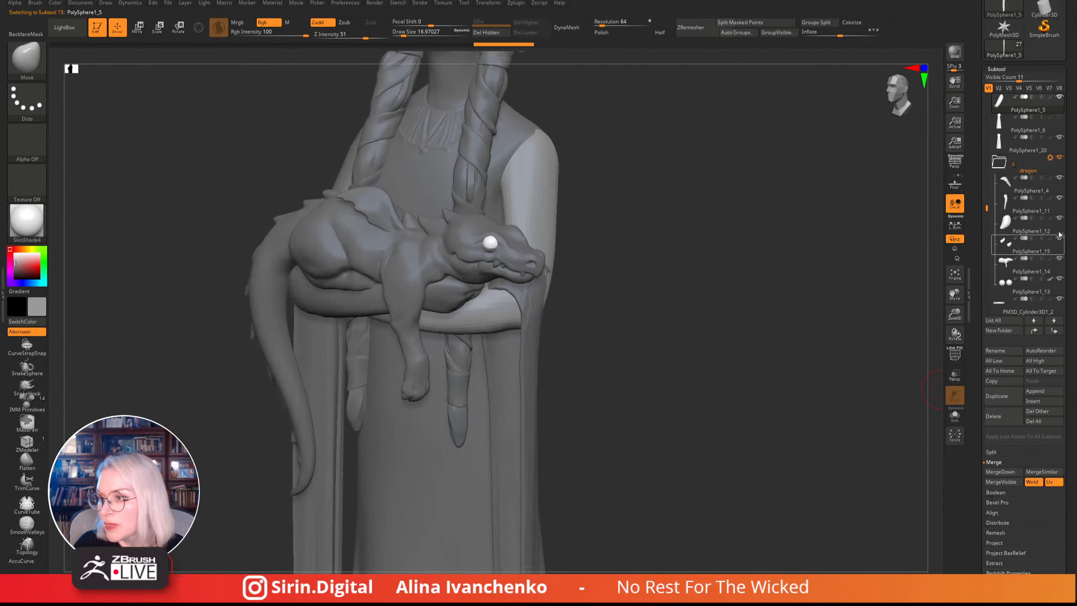
pyautogui.click(1060, 157)
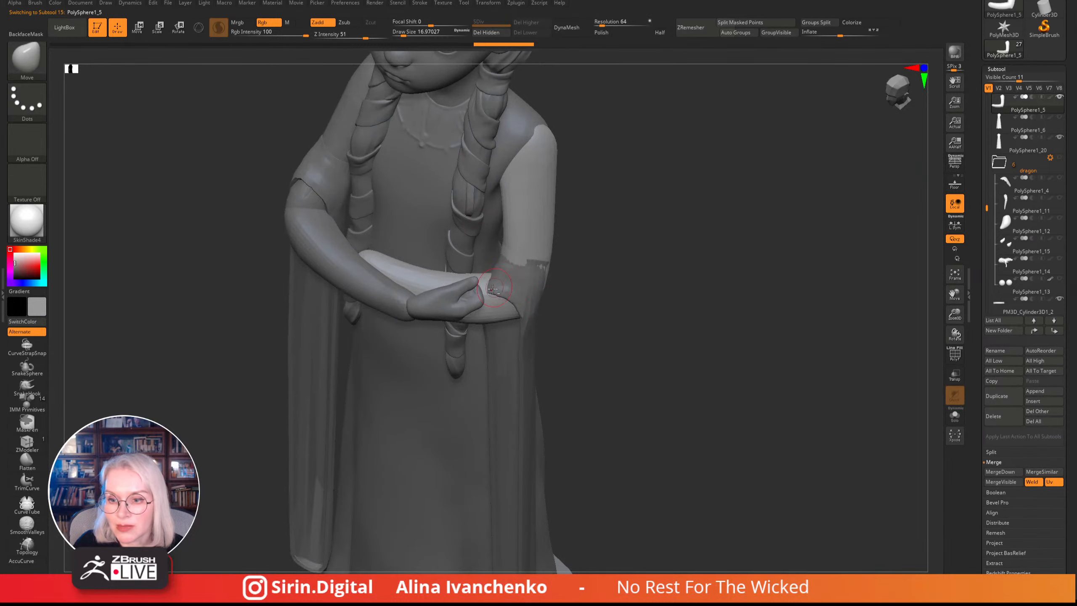
# - Reshape the upper opening of the left hanging sleeve around the elbow and forearm with Move at a draw size of about 37
pyautogui.moveTo(602, 258); pyautogui.dragTo(621, 331)
pyautogui.moveTo(409, 32); pyautogui.dragTo(415, 32)
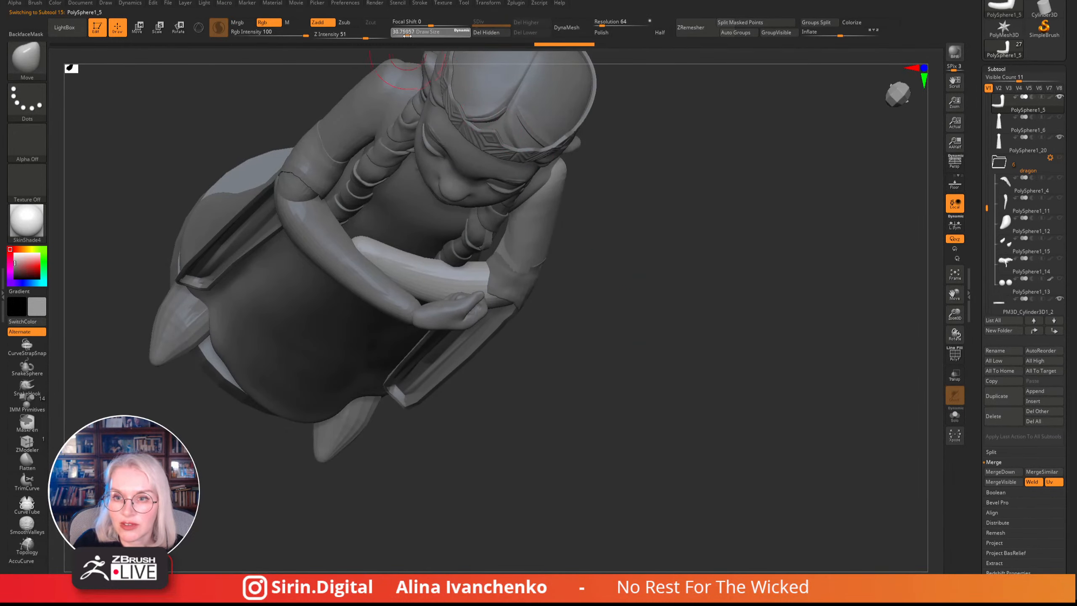
pyautogui.moveTo(606, 248)
pyautogui.mouseDown()
pyautogui.moveTo(584, 294)
pyautogui.moveTo(493, 299)
pyautogui.mouseUp()
pyautogui.keyDown('alt'); pyautogui.click(494, 299); pyautogui.keyUp('alt')
pyautogui.moveTo(572, 301); pyautogui.dragTo(483, 305)
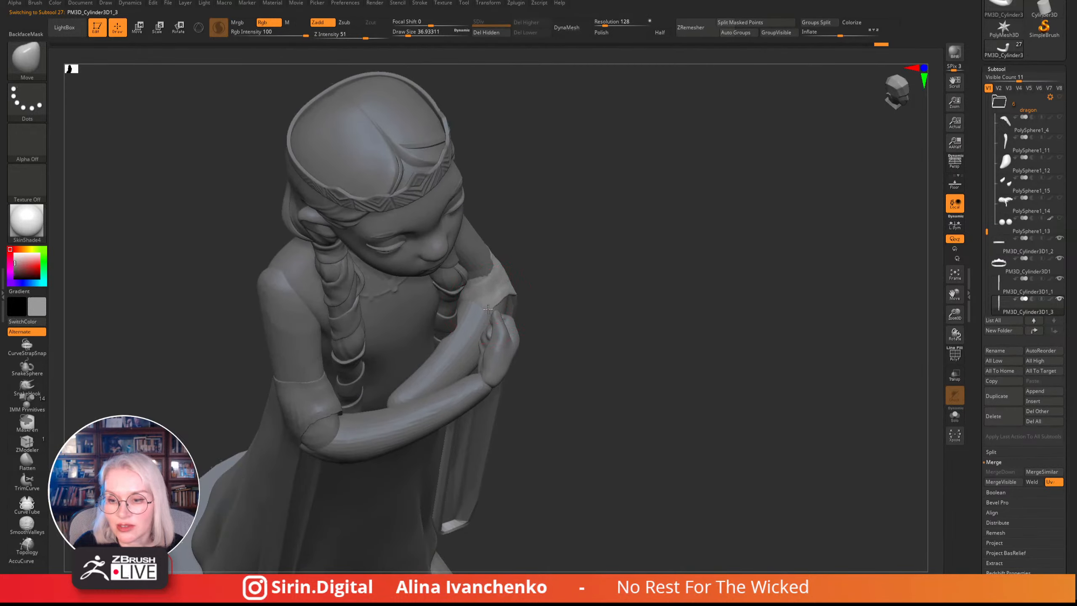
pyautogui.moveTo(534, 267); pyautogui.dragTo(502, 297)
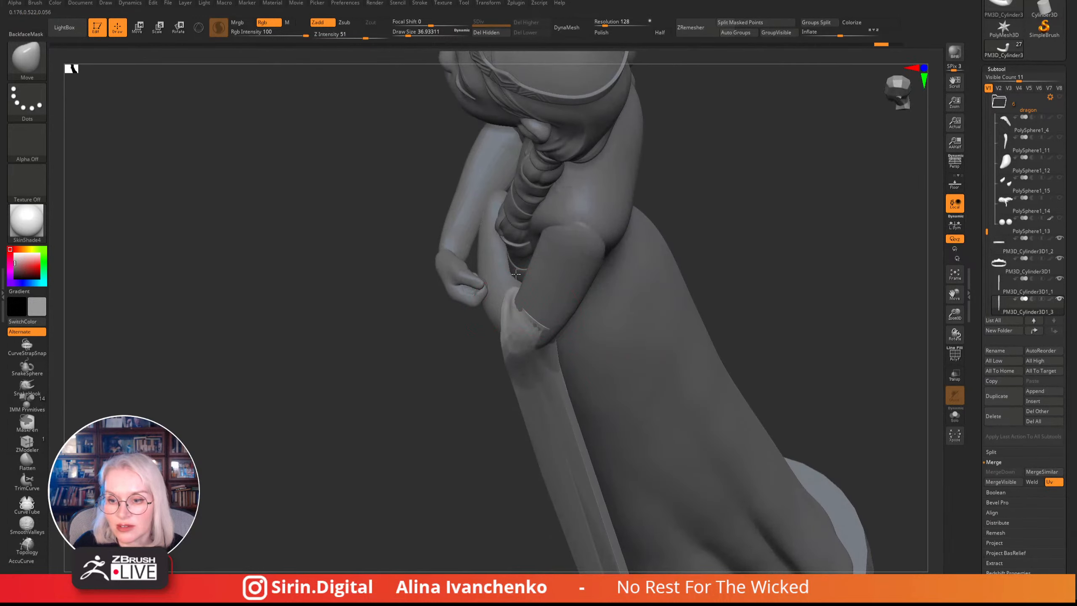
pyautogui.moveTo(760, 241); pyautogui.dragTo(519, 331)
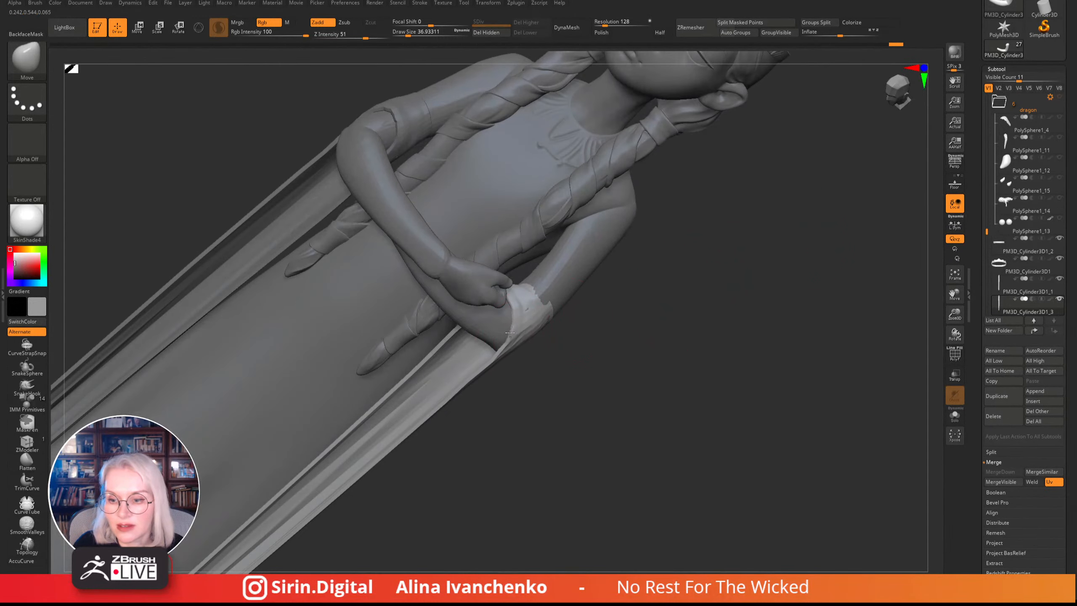
pyautogui.moveTo(606, 320); pyautogui.dragTo(526, 277)
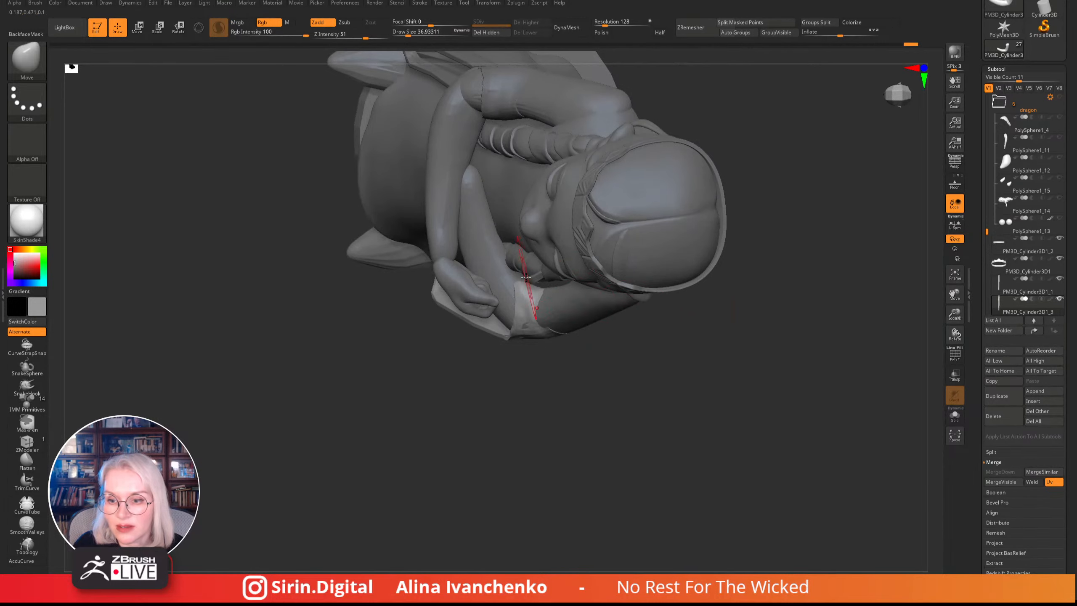
pyautogui.moveTo(695, 377); pyautogui.dragTo(489, 291)
pyautogui.moveTo(478, 334); pyautogui.dragTo(510, 305)
pyautogui.moveTo(786, 313); pyautogui.dragTo(765, 173)
# - Adjust the inner edge of the left sleeve behind the elbow with Move at a draw size of about 27
pyautogui.moveTo(409, 33); pyautogui.dragTo(405, 34)
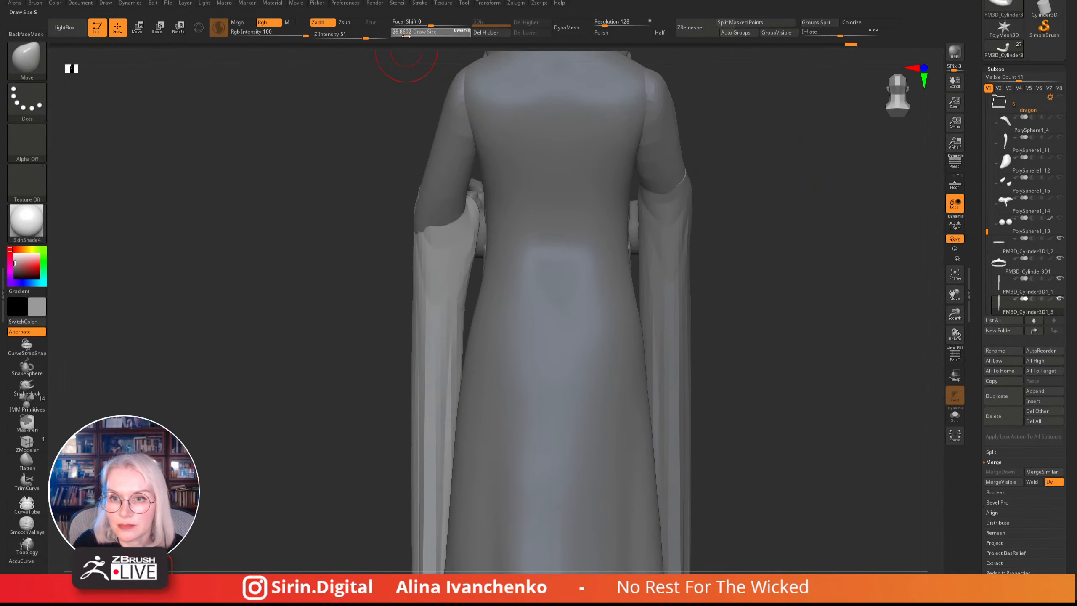
pyautogui.moveTo(479, 221); pyautogui.dragTo(474, 224)
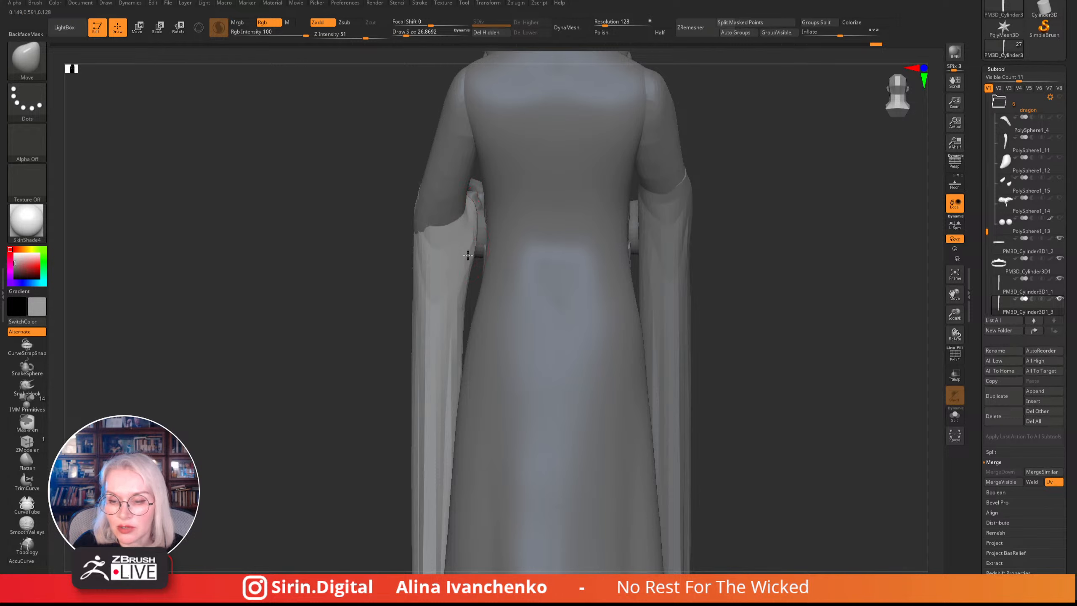
pyautogui.moveTo(743, 258)
pyautogui.mouseDown()
pyautogui.moveTo(736, 209)
pyautogui.moveTo(721, 221)
pyautogui.moveTo(776, 222)
pyautogui.moveTo(763, 239)
pyautogui.moveTo(639, 198)
pyautogui.moveTo(635, 168)
pyautogui.moveTo(491, 188)
pyautogui.mouseUp()
# - Isolate the left sleeve in Solo mode and smooth the damaged surface below its upper opening
pyautogui.click(955, 415)
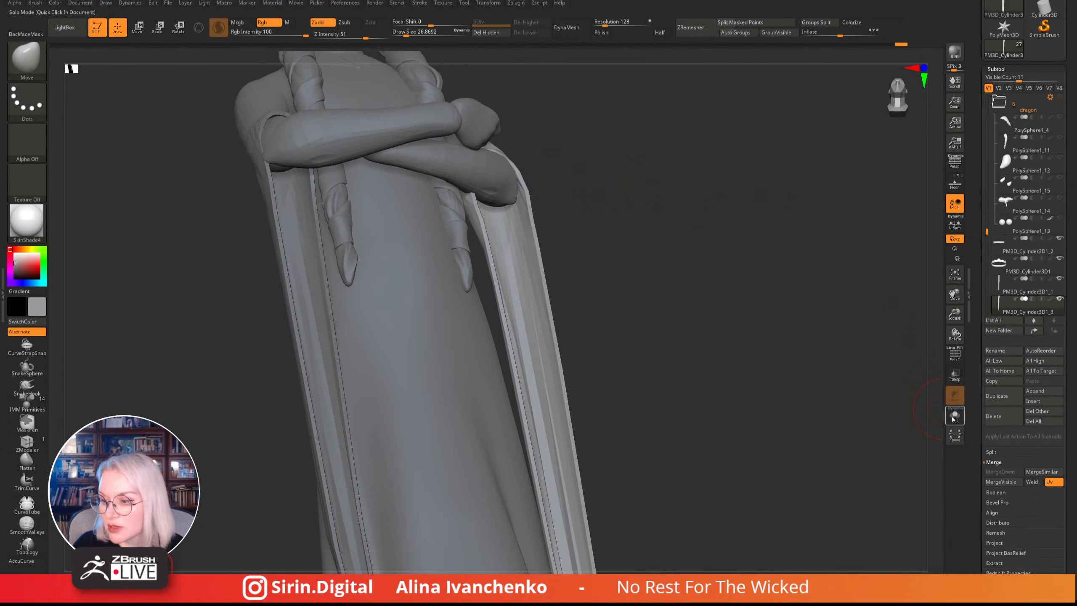
pyautogui.moveTo(625, 161); pyautogui.dragTo(568, 212)
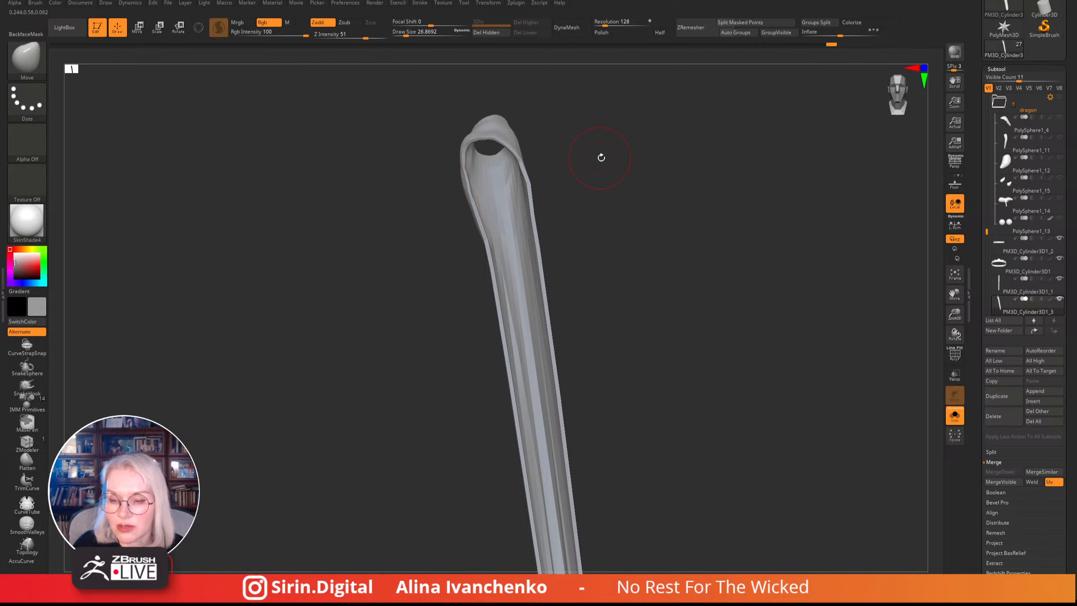
pyautogui.moveTo(601, 159); pyautogui.dragTo(322, 92)
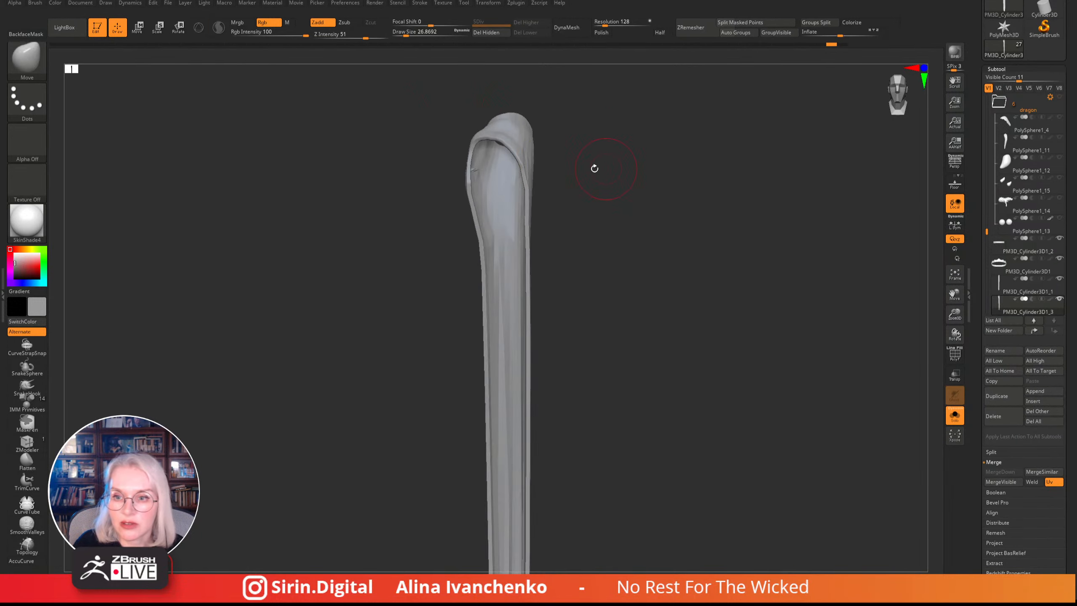
pyautogui.moveTo(593, 221)
pyautogui.mouseDown()
pyautogui.moveTo(654, 233)
pyautogui.moveTo(553, 219)
pyautogui.mouseUp()
pyautogui.keyDown('shift'); pyautogui.moveTo(464, 158); pyautogui.dragTo(459, 171); pyautogui.keyUp('shift')
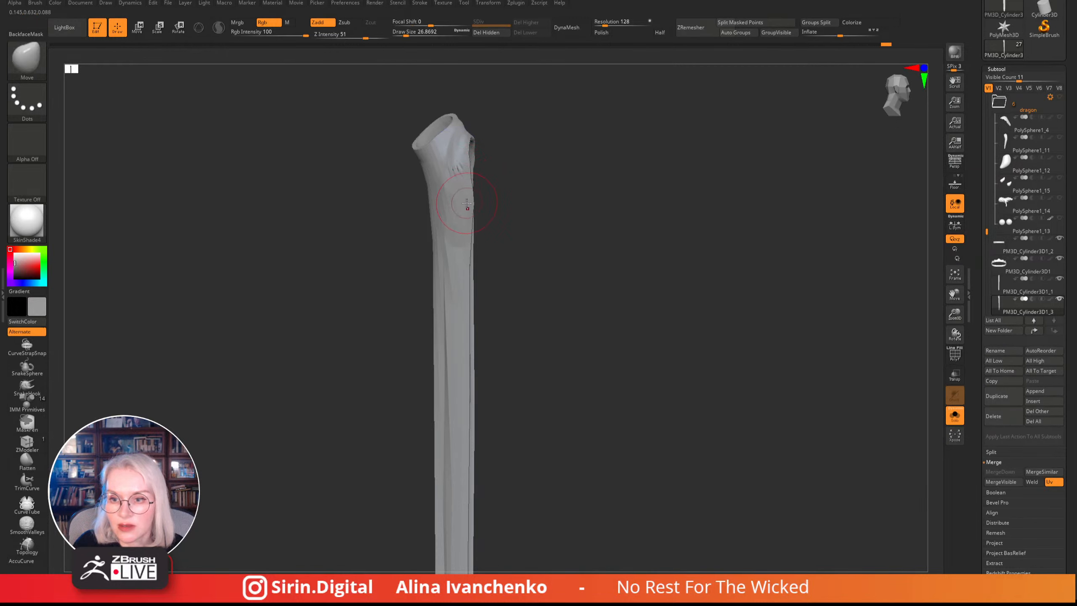
# - Thicken the thin area near the top of the left sleeve with the Inflat brush, and show the other visible subtools again
pyautogui.press('b')
pyautogui.press('i')
pyautogui.press('n')
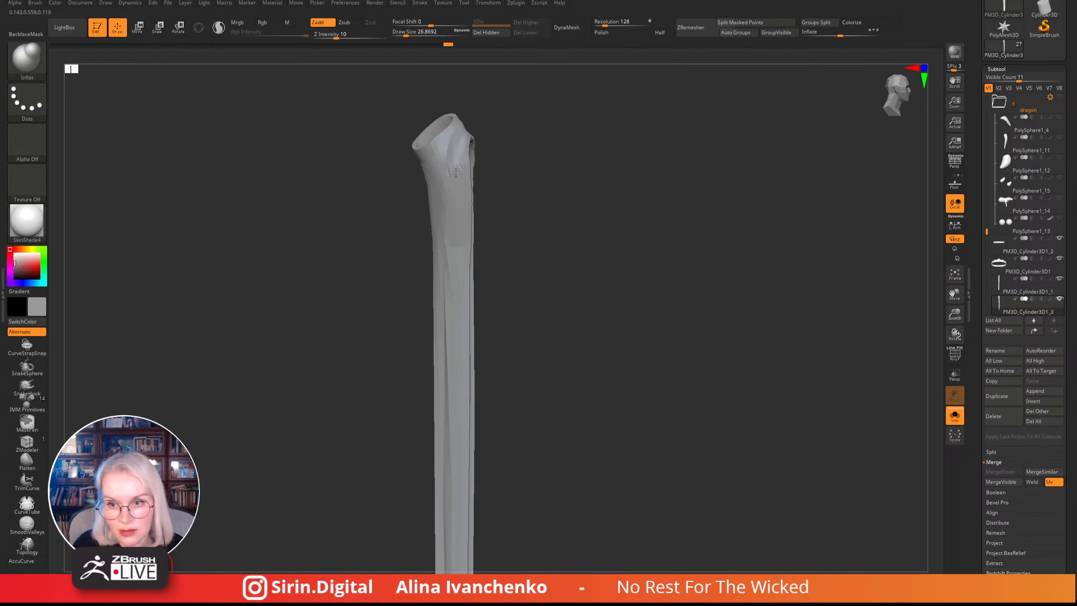
pyautogui.moveTo(526, 231); pyautogui.dragTo(482, 216)
pyautogui.moveTo(587, 158); pyautogui.dragTo(547, 160)
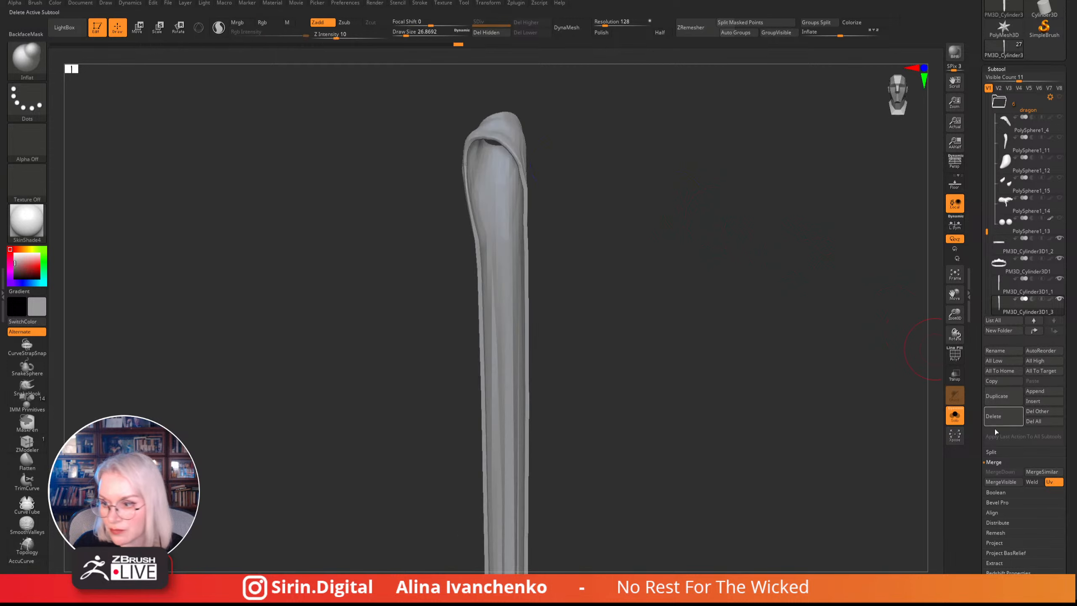
pyautogui.click(954, 415)
pyautogui.press('f')
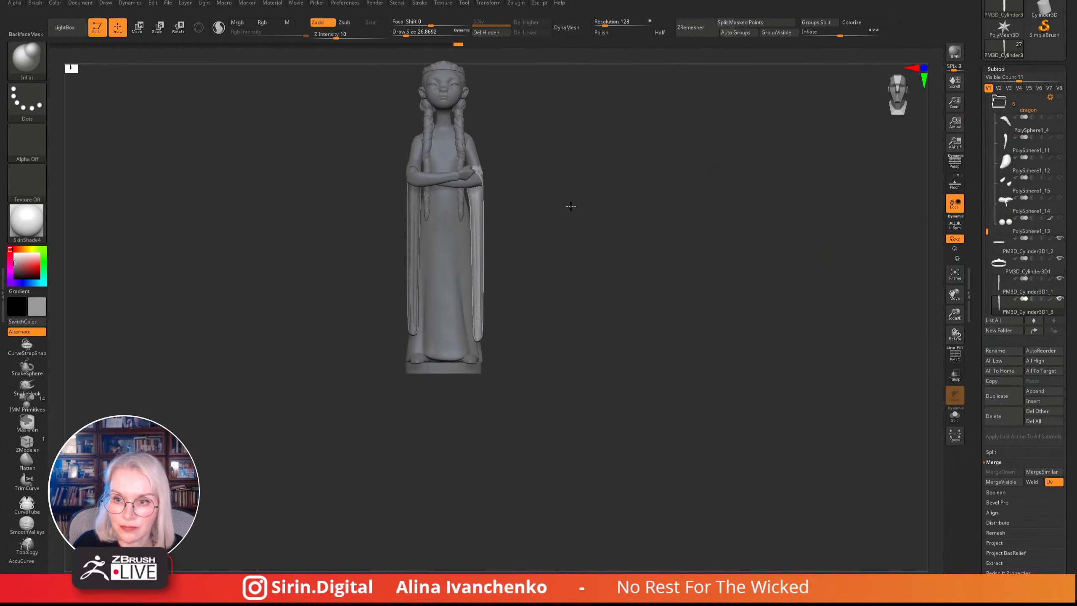
pyautogui.moveTo(572, 207); pyautogui.dragTo(570, 311)
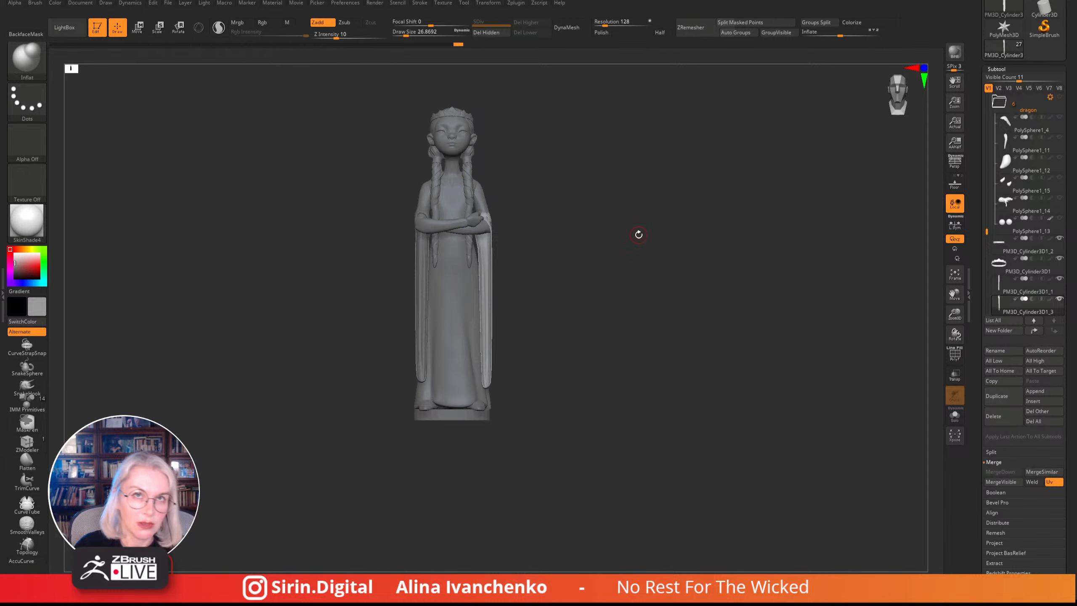
pyautogui.moveTo(637, 320); pyautogui.dragTo(627, 349)
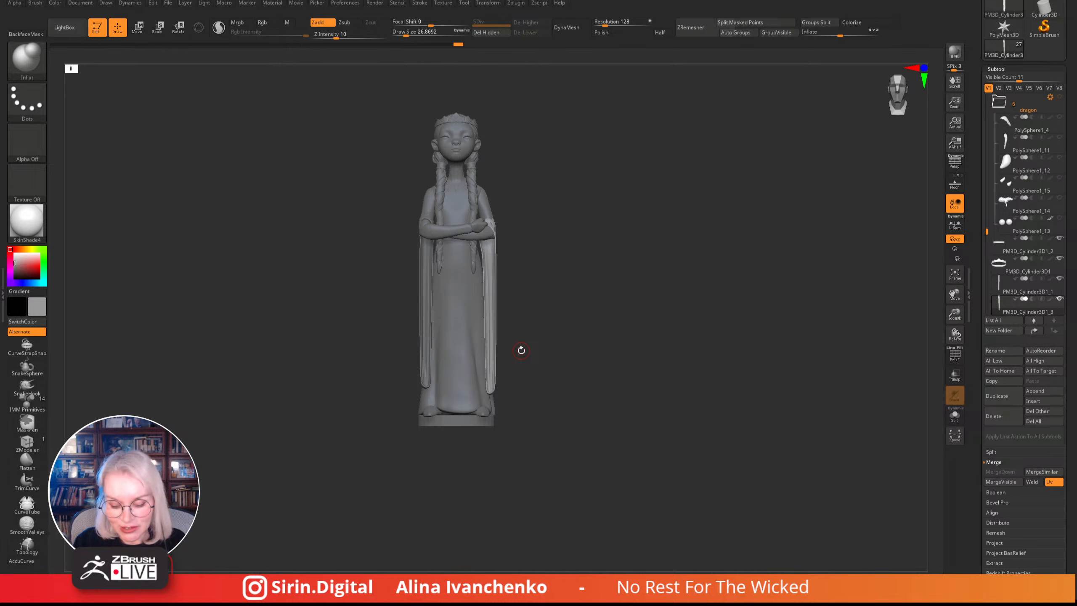
pyautogui.moveTo(522, 350); pyautogui.dragTo(631, 373)
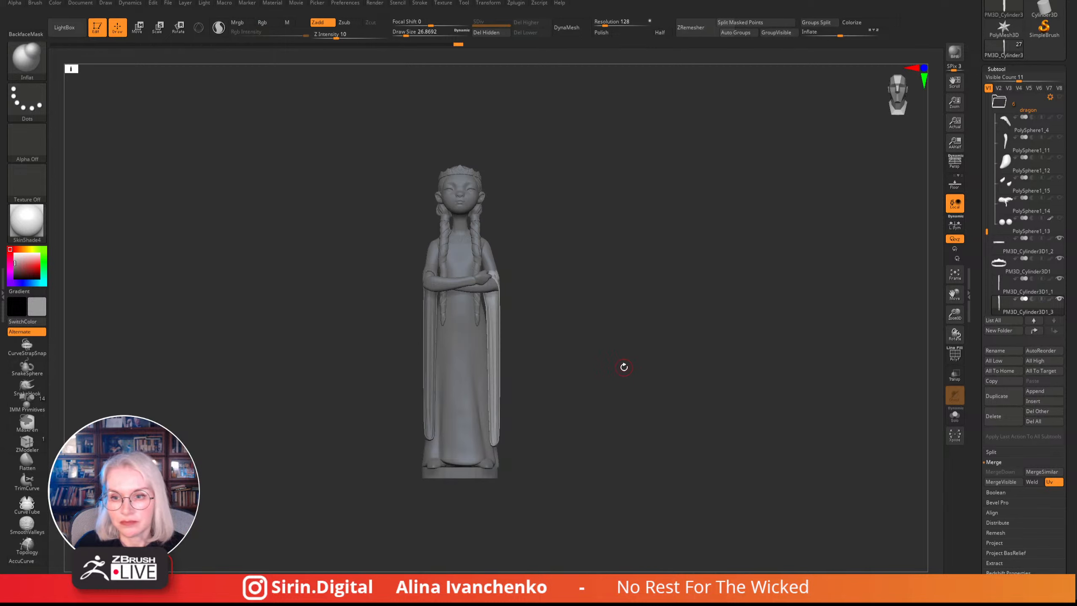
pyautogui.moveTo(621, 367); pyautogui.dragTo(617, 366)
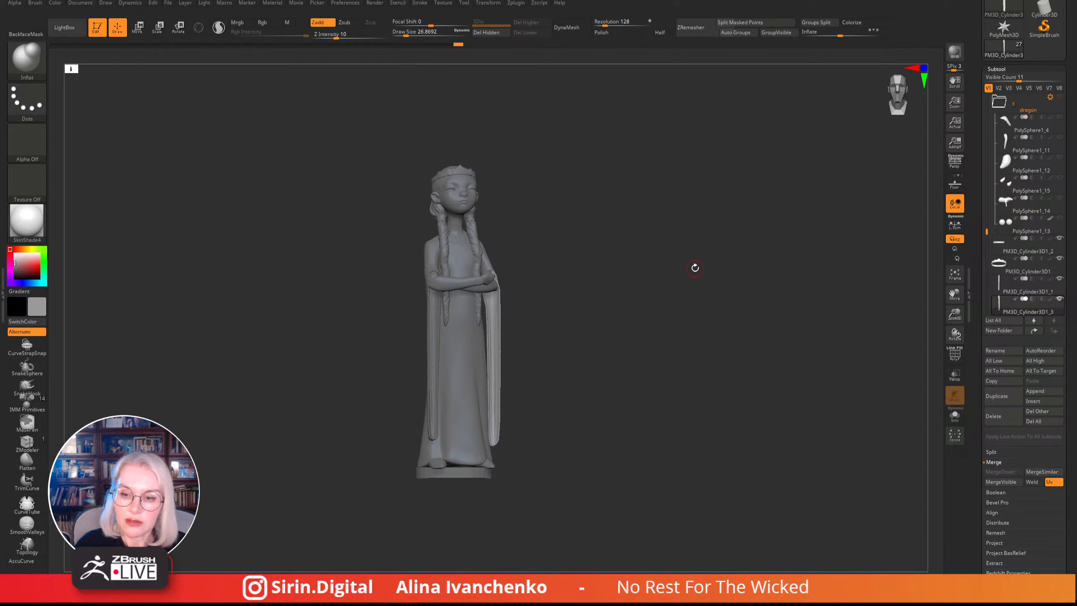
pyautogui.keyDown('shift'); pyautogui.moveTo(694, 266); pyautogui.dragTo(620, 291); pyautogui.keyUp('shift')
# - Show the dragon folder again and compare the figure with the reference image of the girl holding the dragon
pyautogui.click(1059, 97)
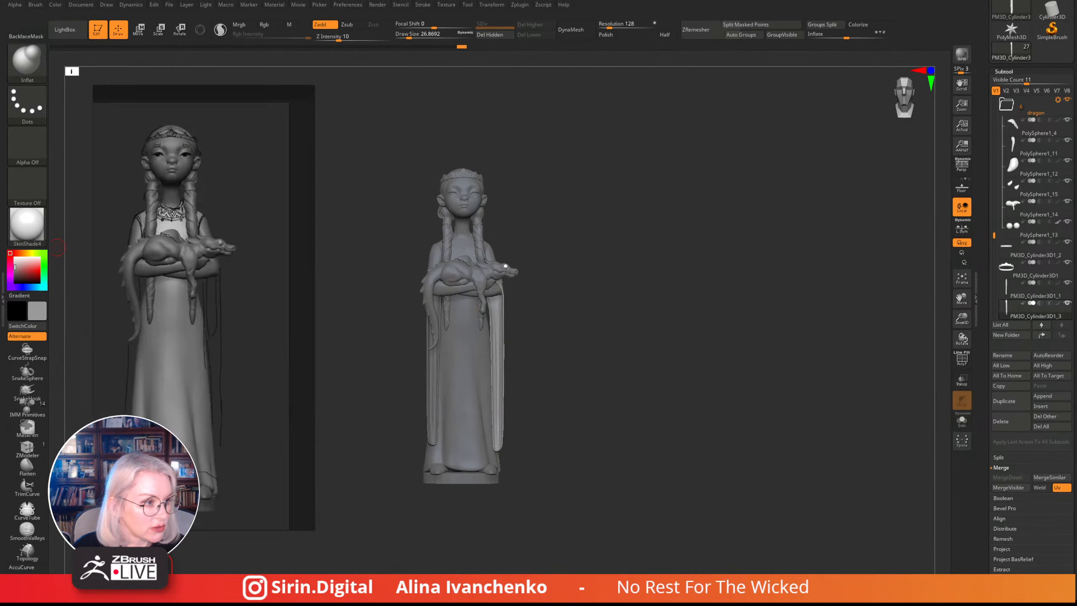
pyautogui.scroll(3, 175, 190)
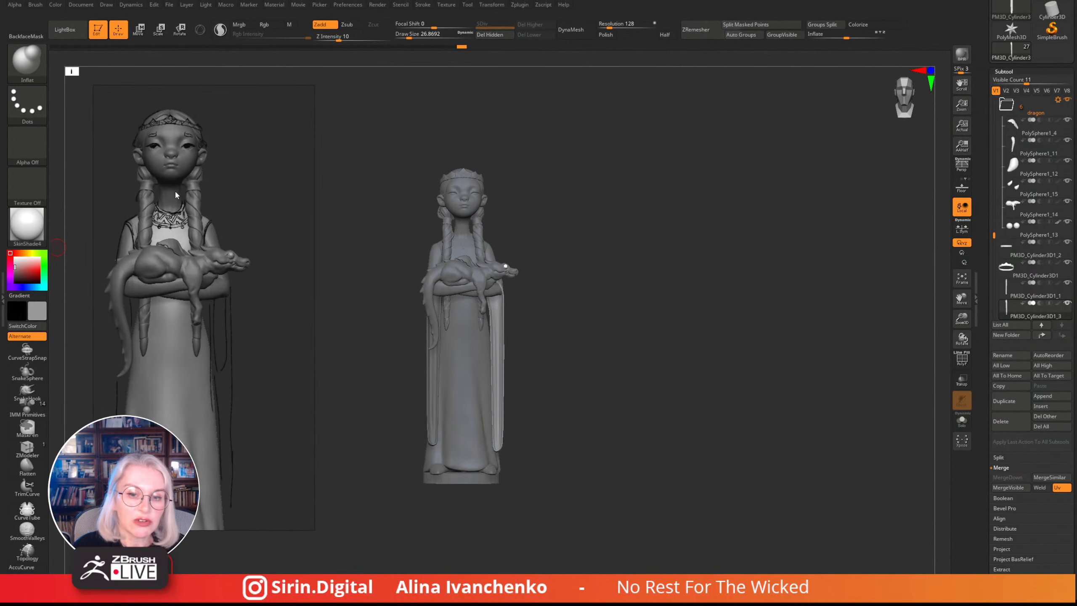
pyautogui.scroll(3, 175, 190)
pyautogui.scroll(-2, 175, 191)
pyautogui.scroll(-2, 182, 195)
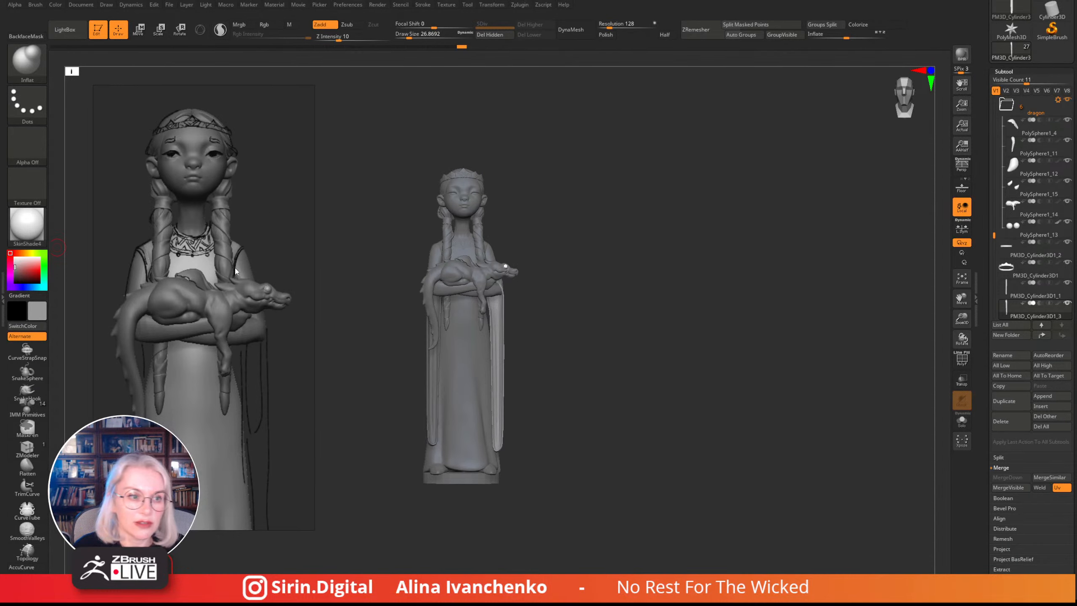
pyautogui.moveTo(232, 259); pyautogui.dragTo(0, 248, button='right')
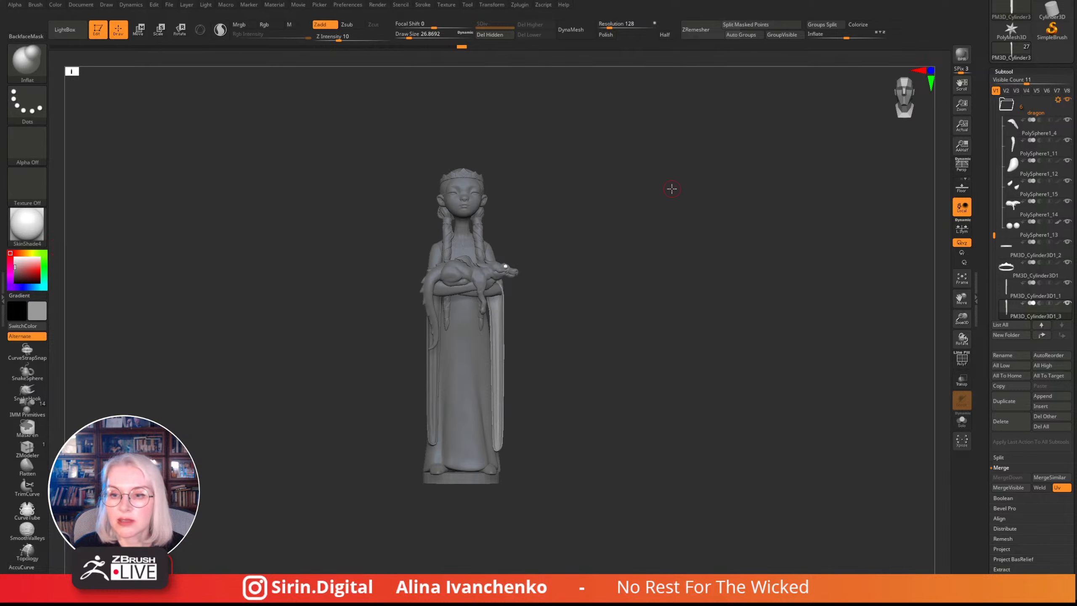
# - Select the dragon's body and add a little volume at the front shoulder with the Inflat brush at a draw size of about 22
pyautogui.moveTo(629, 224)
pyautogui.mouseDown()
pyautogui.moveTo(633, 262)
pyautogui.moveTo(615, 287)
pyautogui.moveTo(644, 279)
pyautogui.mouseUp()
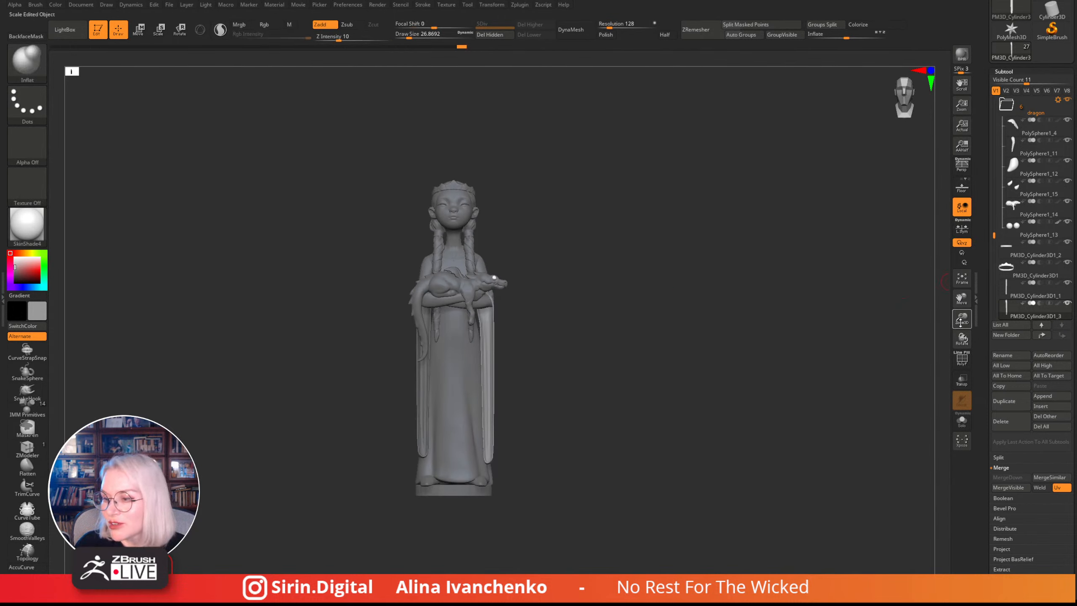
pyautogui.moveTo(962, 318); pyautogui.dragTo(957, 351)
pyautogui.moveTo(674, 231)
pyautogui.mouseDown()
pyautogui.moveTo(645, 330)
pyautogui.moveTo(603, 323)
pyautogui.moveTo(577, 346)
pyautogui.moveTo(688, 344)
pyautogui.mouseUp()
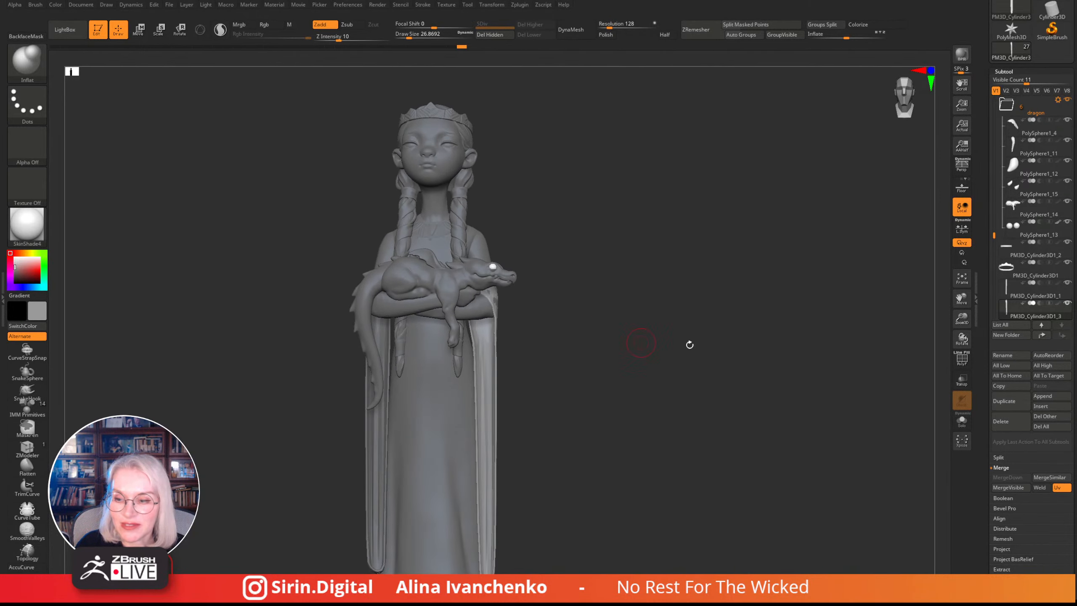
pyautogui.moveTo(962, 318); pyautogui.dragTo(962, 326)
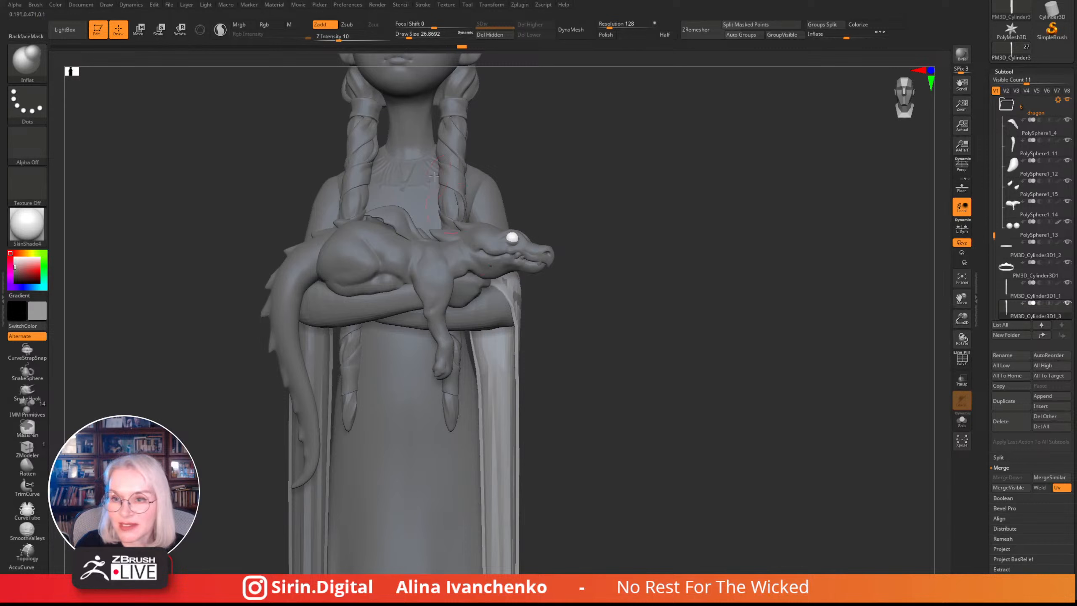
pyautogui.click(405, 36)
pyautogui.keyDown('alt'); pyautogui.moveTo(621, 226); pyautogui.dragTo(618, 228); pyautogui.keyUp('alt')
pyautogui.keyDown('alt'); pyautogui.click(422, 282); pyautogui.keyUp('alt')
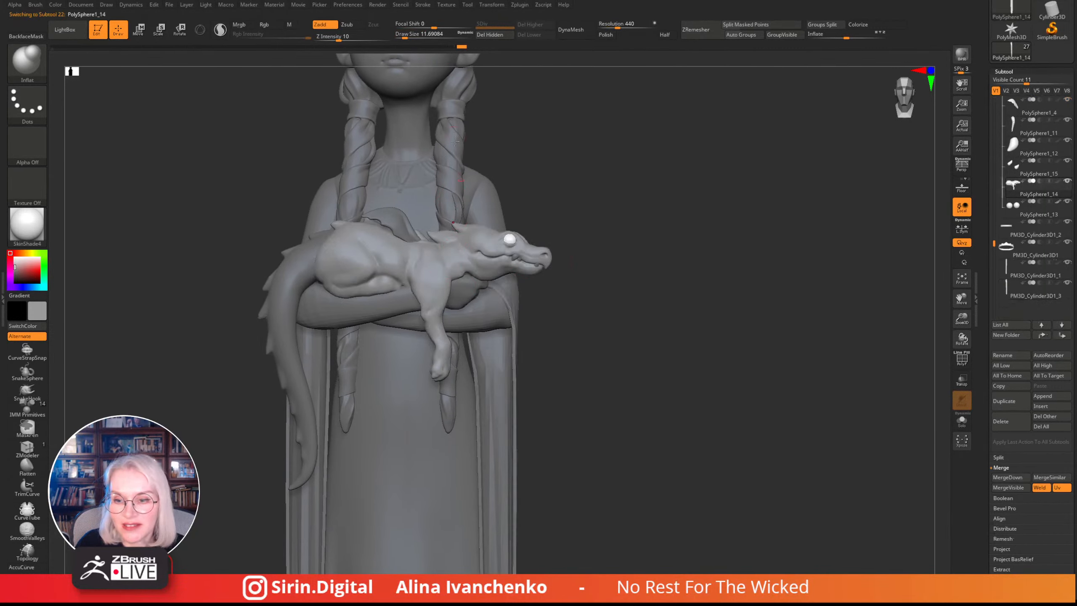
pyautogui.click(408, 37)
pyautogui.keyDown('alt'); pyautogui.moveTo(625, 178); pyautogui.dragTo(620, 180); pyautogui.keyUp('alt')
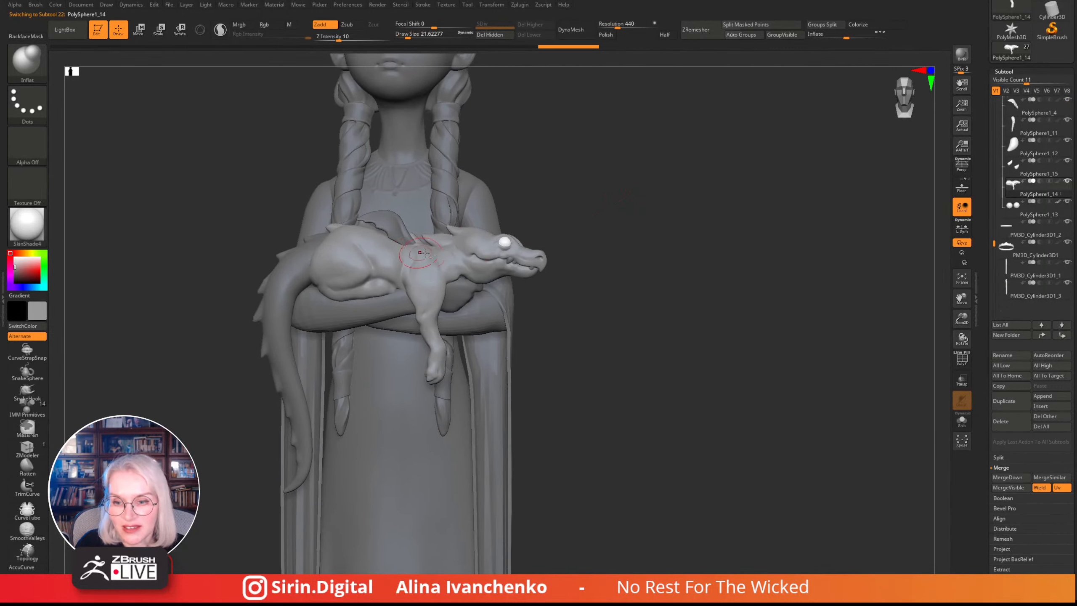
pyautogui.moveTo(424, 255); pyautogui.dragTo(425, 257)
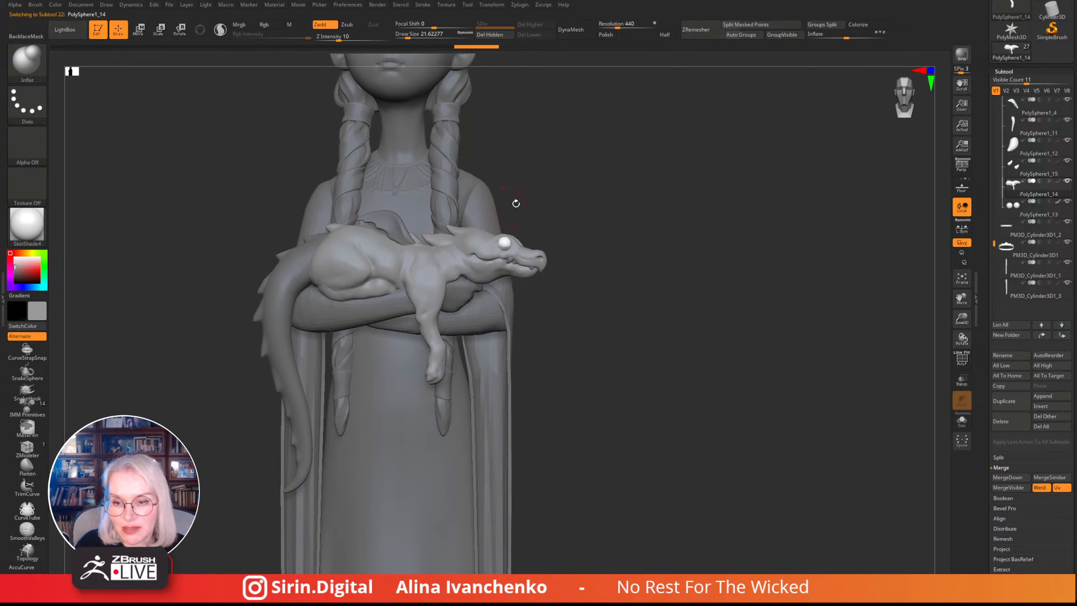
# - Reshape the dragon's front shoulder with the Move brush at a draw size of about 25
pyautogui.moveTo(514, 202)
pyautogui.mouseDown()
pyautogui.moveTo(509, 224)
pyautogui.moveTo(536, 158)
pyautogui.mouseUp()
pyautogui.press('b')
pyautogui.press('m')
pyautogui.press('v')
pyautogui.click(409, 37)
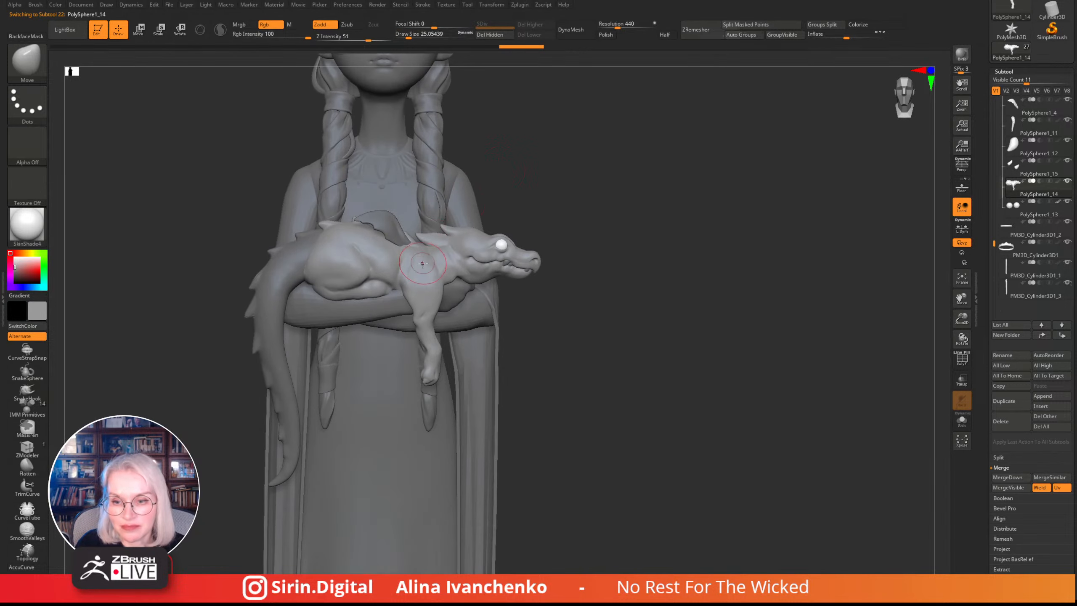
pyautogui.moveTo(423, 266)
pyautogui.mouseDown()
pyautogui.moveTo(425, 256)
pyautogui.moveTo(420, 276)
pyautogui.mouseUp()
pyautogui.moveTo(604, 169)
pyautogui.mouseDown()
pyautogui.moveTo(586, 171)
pyautogui.moveTo(597, 187)
pyautogui.moveTo(554, 183)
pyautogui.mouseUp()
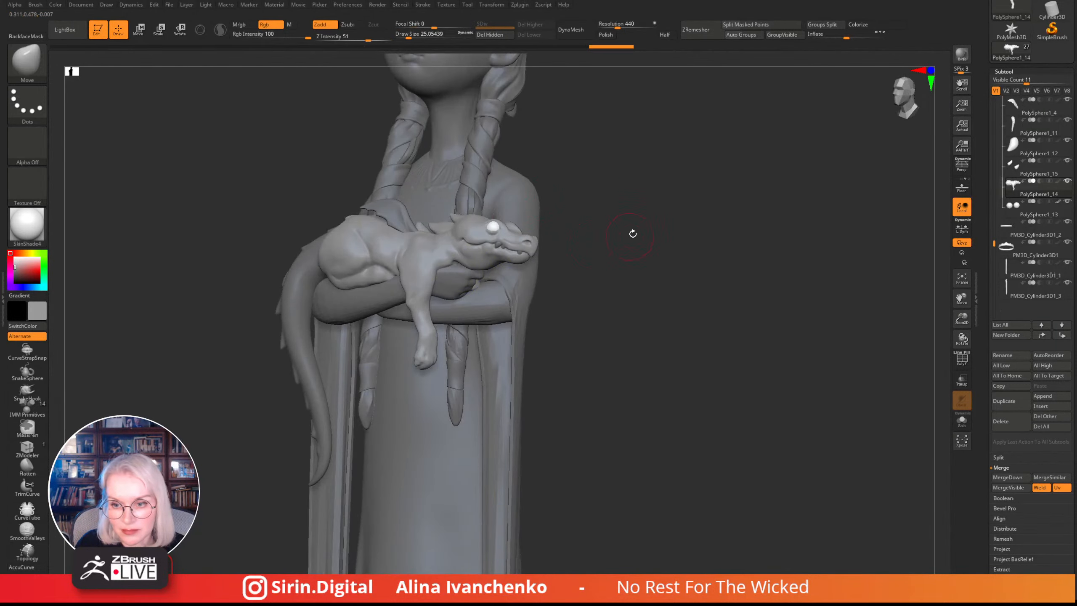
pyautogui.moveTo(633, 233)
pyautogui.mouseDown()
pyautogui.moveTo(618, 186)
pyautogui.moveTo(625, 222)
pyautogui.moveTo(586, 277)
pyautogui.mouseUp()
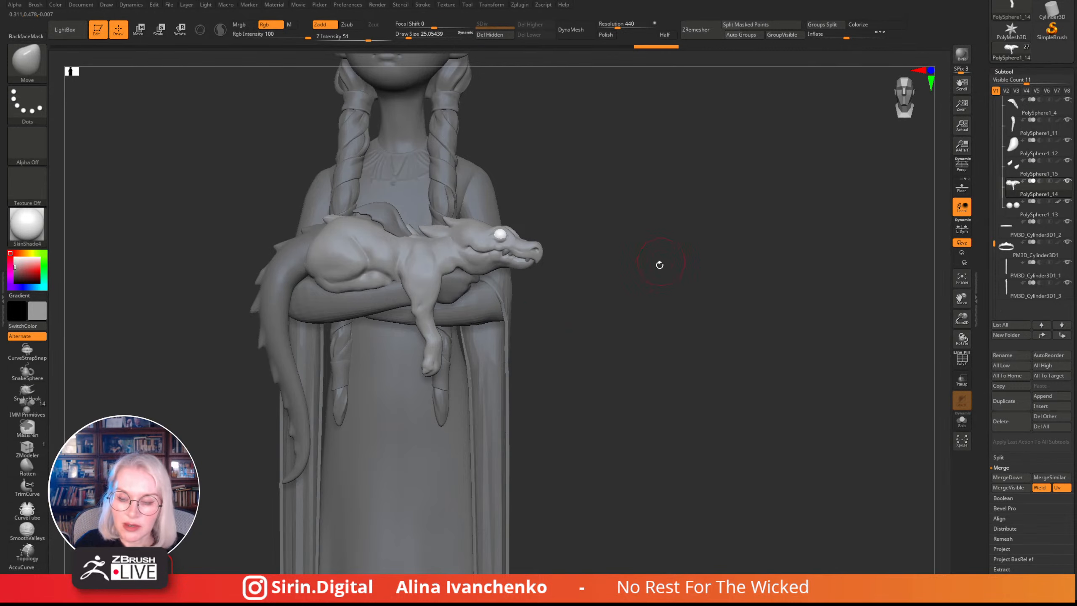
# - Compare the whole figure with the reference illustration of the girl in a purple sweater holding a white cat
pyautogui.keyDown('alt'); pyautogui.moveTo(659, 265); pyautogui.dragTo(668, 376); pyautogui.keyUp('alt')
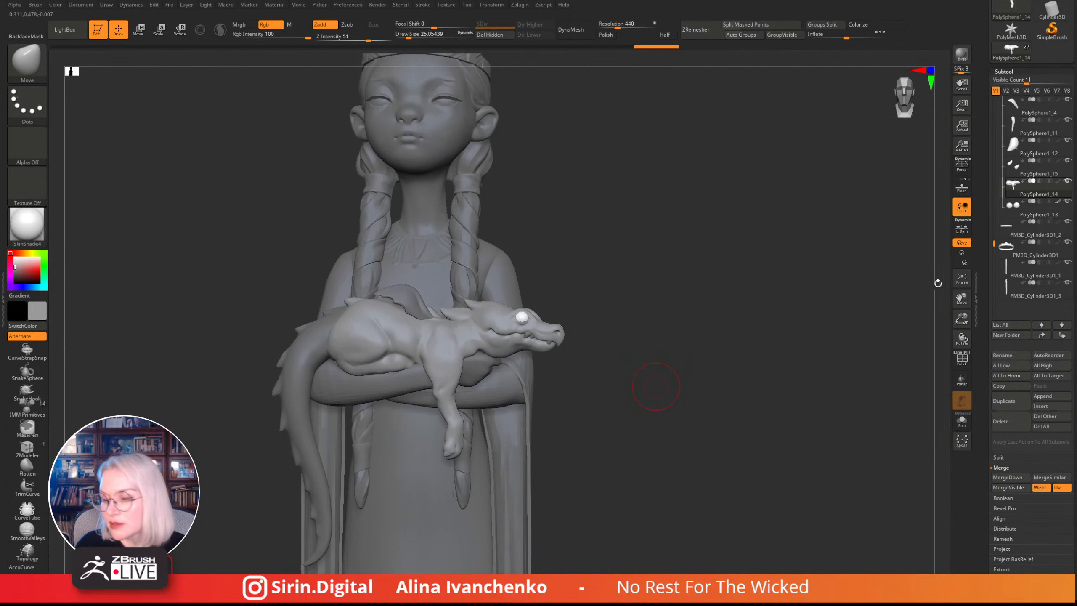
pyautogui.moveTo(962, 318); pyautogui.dragTo(942, 278)
pyautogui.keyDown('alt'); pyautogui.moveTo(583, 275); pyautogui.dragTo(576, 248); pyautogui.keyUp('alt')
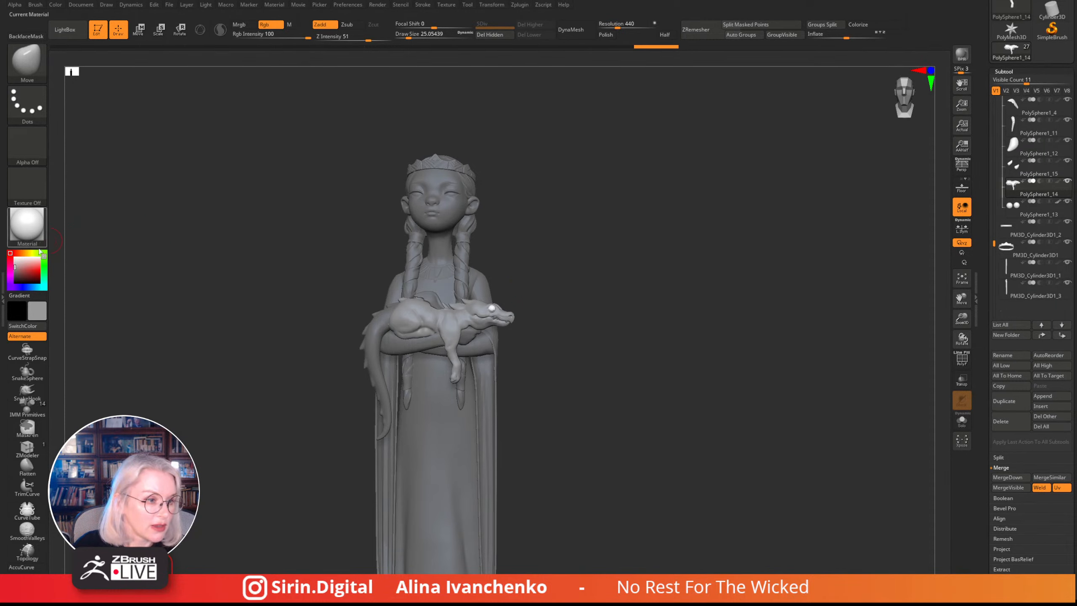
pyautogui.moveTo(27, 225)
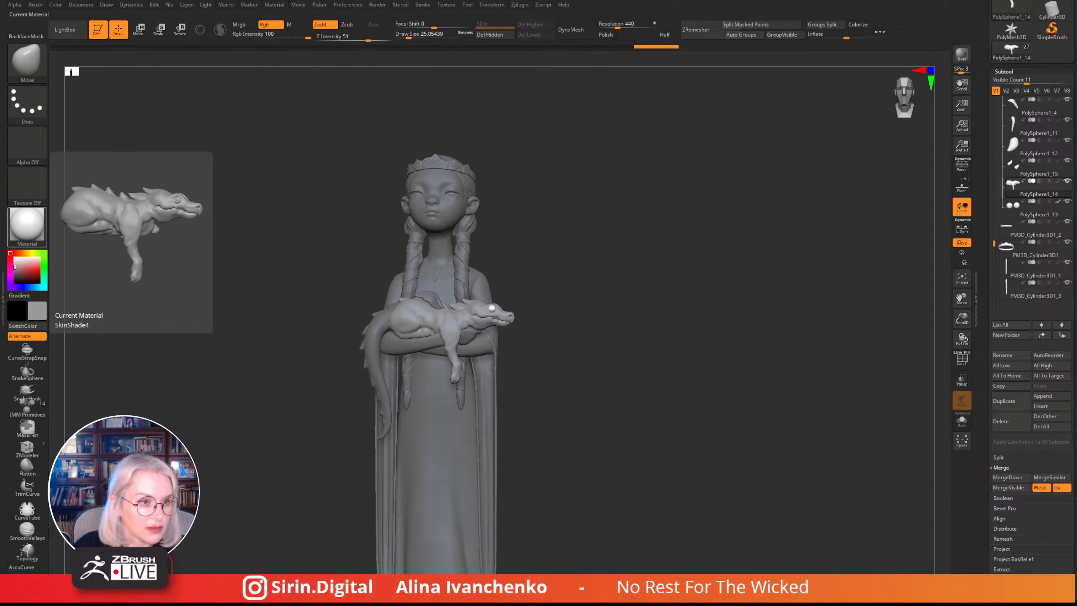
pyautogui.moveTo(0, 229); pyautogui.dragTo(248, 241, button='right')
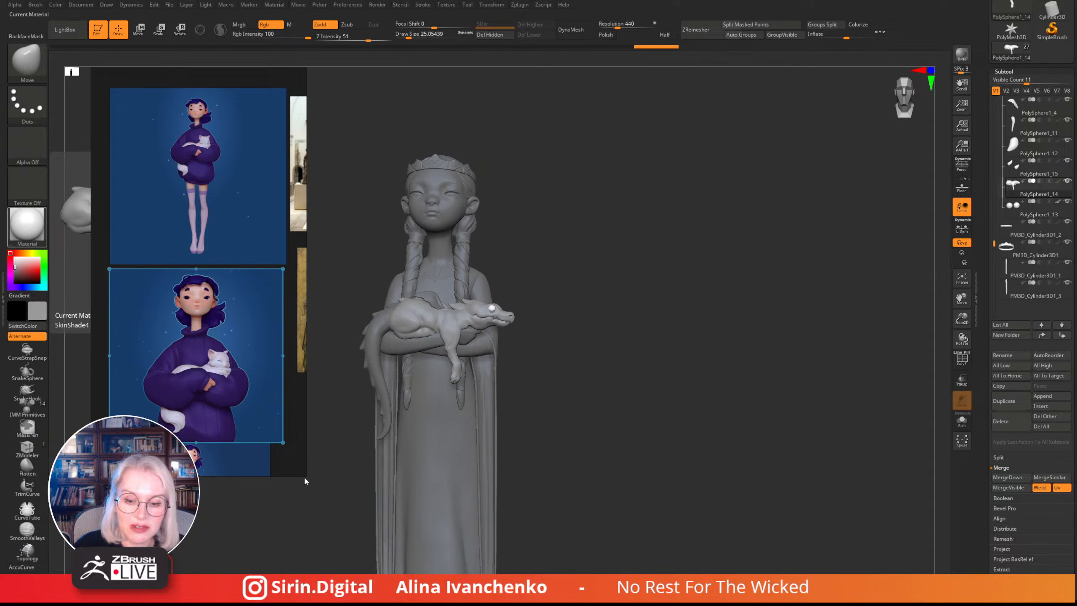
pyautogui.moveTo(305, 481); pyautogui.dragTo(334, 567)
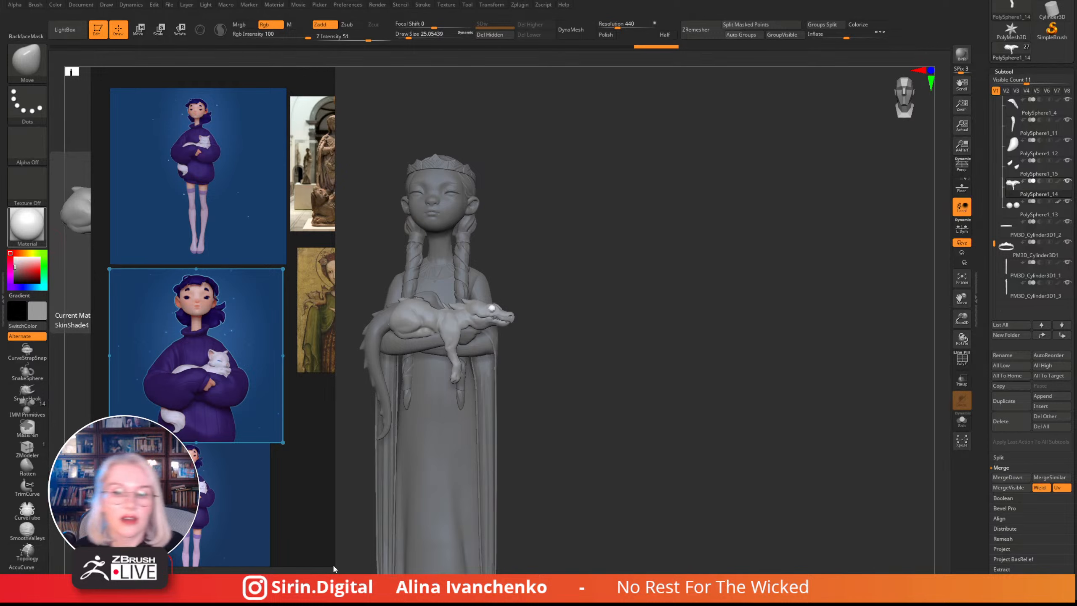
pyautogui.scroll(3, 230, 323)
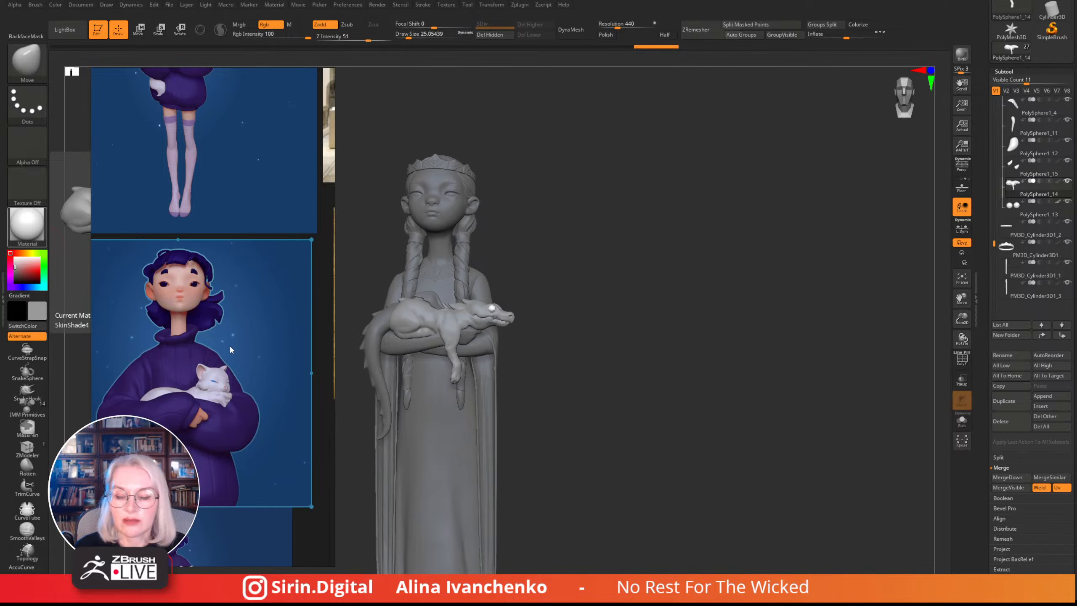
pyautogui.moveTo(607, 304); pyautogui.dragTo(636, 354)
pyautogui.click(207, 317)
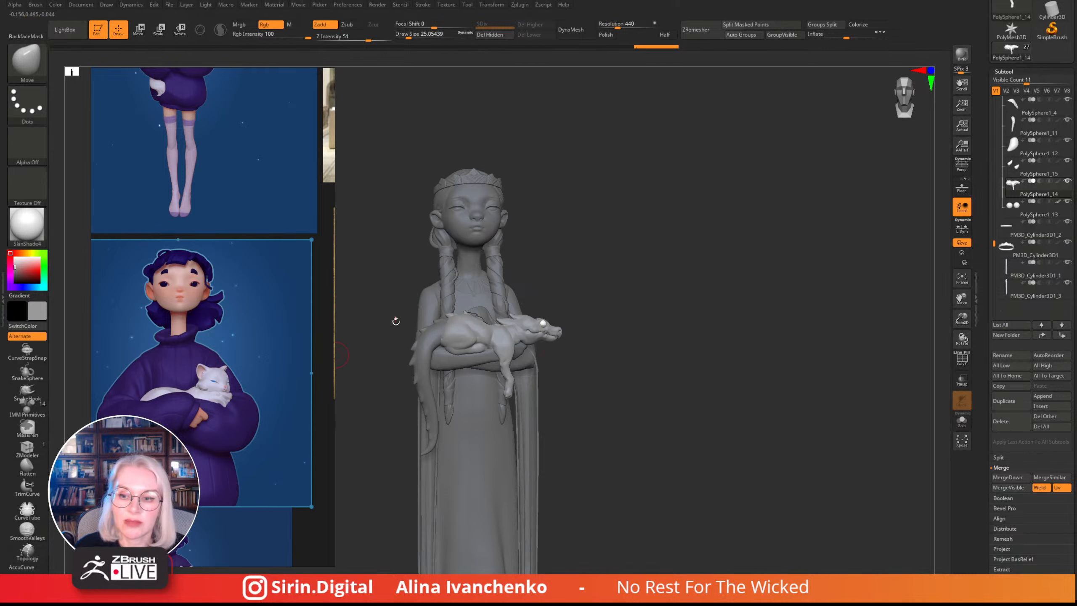
pyautogui.moveTo(261, 296); pyautogui.dragTo(0, 292, button='right')
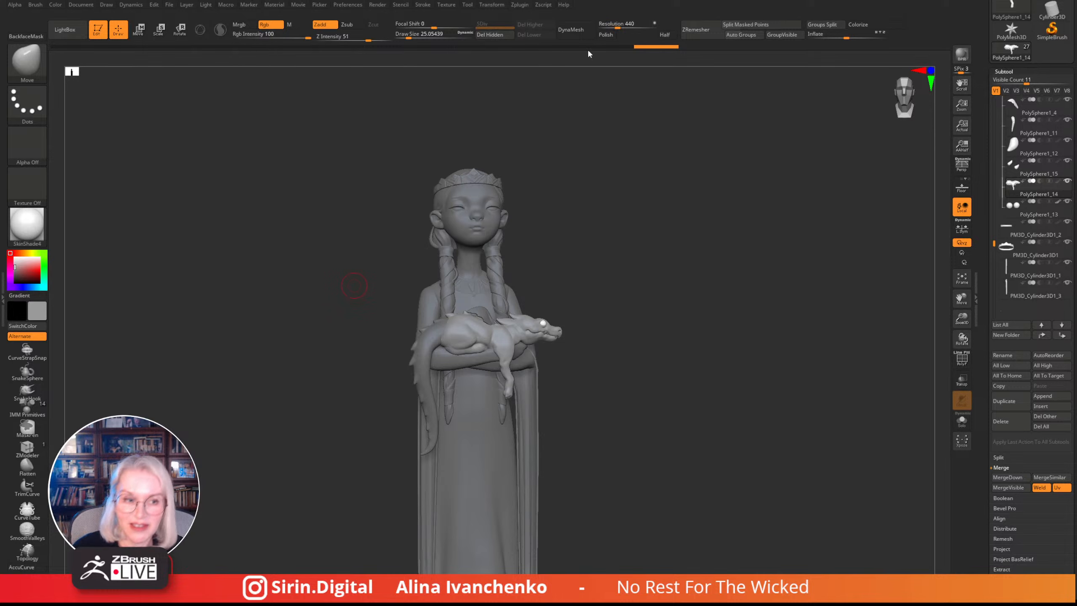
# - Select the girl's right hanging sleeve and adjust its upper end at the elbow with Move at a draw size of about 41
pyautogui.moveTo(748, 205)
pyautogui.mouseDown()
pyautogui.moveTo(700, 260)
pyautogui.moveTo(665, 245)
pyautogui.moveTo(654, 269)
pyautogui.moveTo(536, 286)
pyautogui.moveTo(607, 275)
pyautogui.mouseUp()
pyautogui.keyDown('alt'); pyautogui.click(482, 308); pyautogui.keyUp('alt')
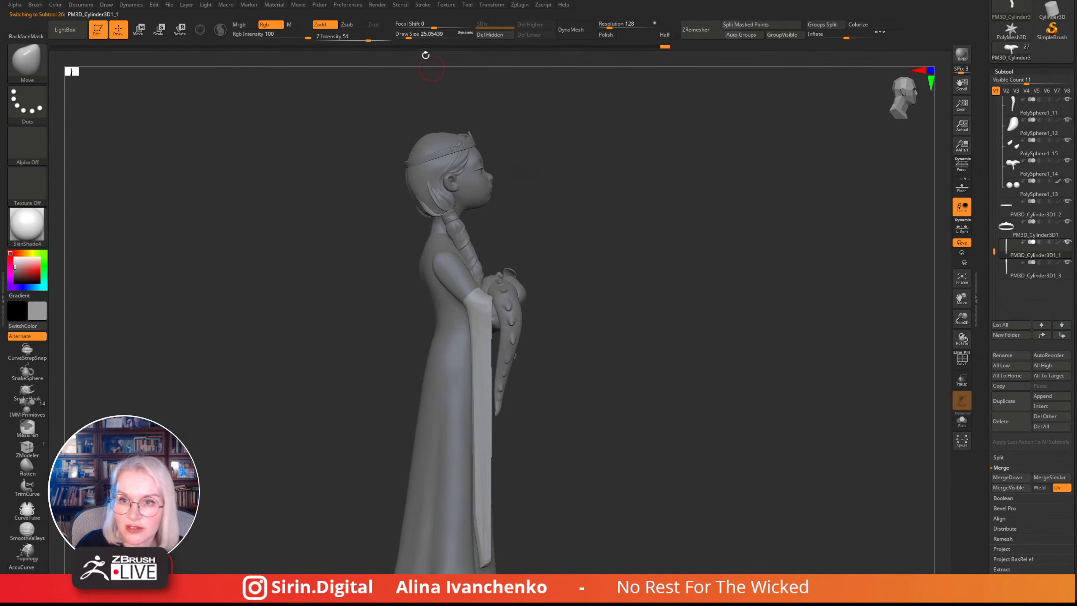
pyautogui.moveTo(408, 37); pyautogui.dragTo(412, 38)
pyautogui.moveTo(524, 120); pyautogui.dragTo(588, 248)
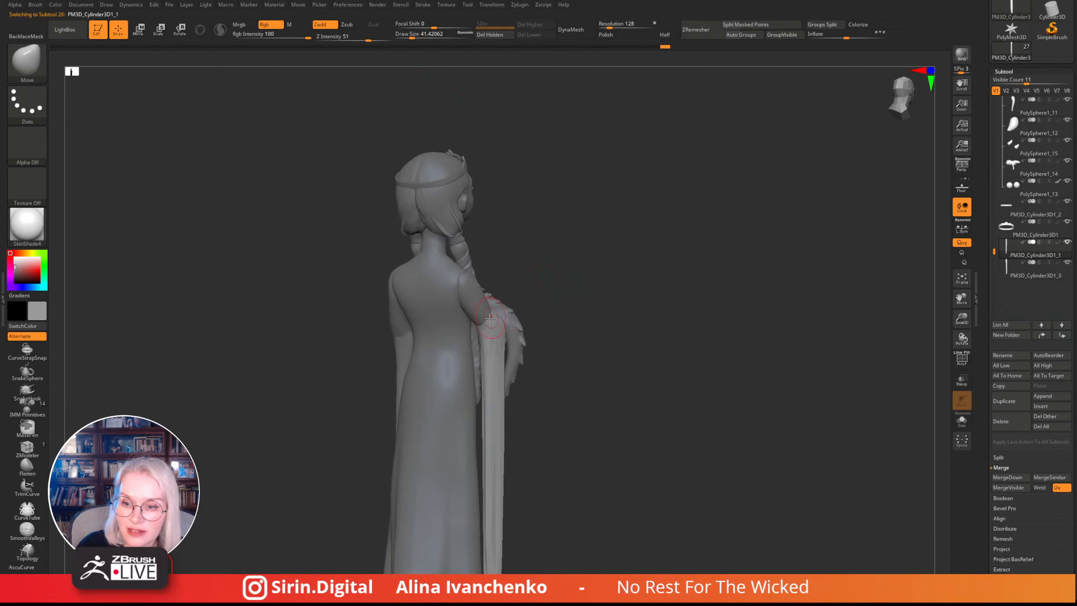
pyautogui.moveTo(535, 293)
pyautogui.mouseDown()
pyautogui.moveTo(568, 269)
pyautogui.moveTo(547, 284)
pyautogui.moveTo(641, 248)
pyautogui.moveTo(621, 252)
pyautogui.mouseUp()
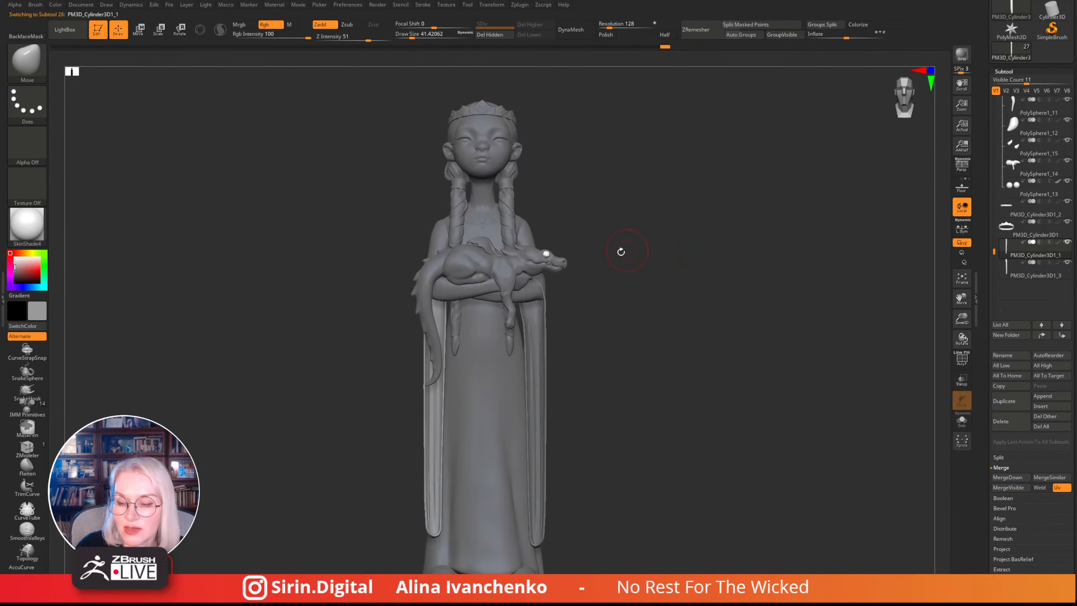
# - Select the girl's left hanging sleeve and adjust its upper end at the elbow with Move at a draw size of about 31
pyautogui.keyDown('alt'); pyautogui.click(539, 287); pyautogui.keyUp('alt')
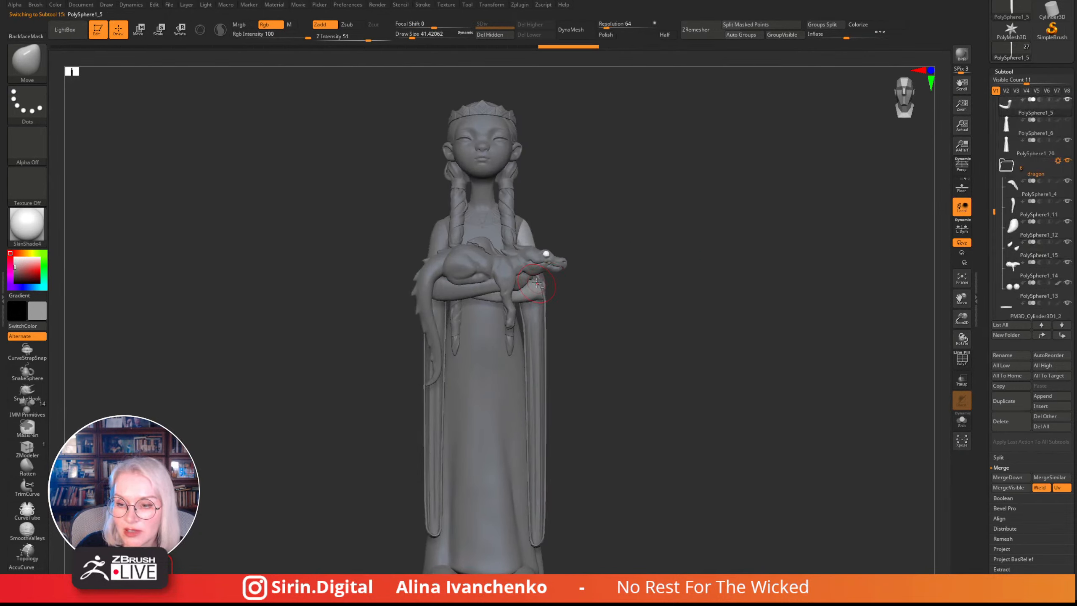
pyautogui.keyDown('alt'); pyautogui.click(537, 283); pyautogui.keyUp('alt')
pyautogui.moveTo(678, 277)
pyautogui.mouseDown()
pyautogui.moveTo(615, 286)
pyautogui.moveTo(661, 264)
pyautogui.mouseUp()
pyautogui.moveTo(413, 36); pyautogui.dragTo(410, 35)
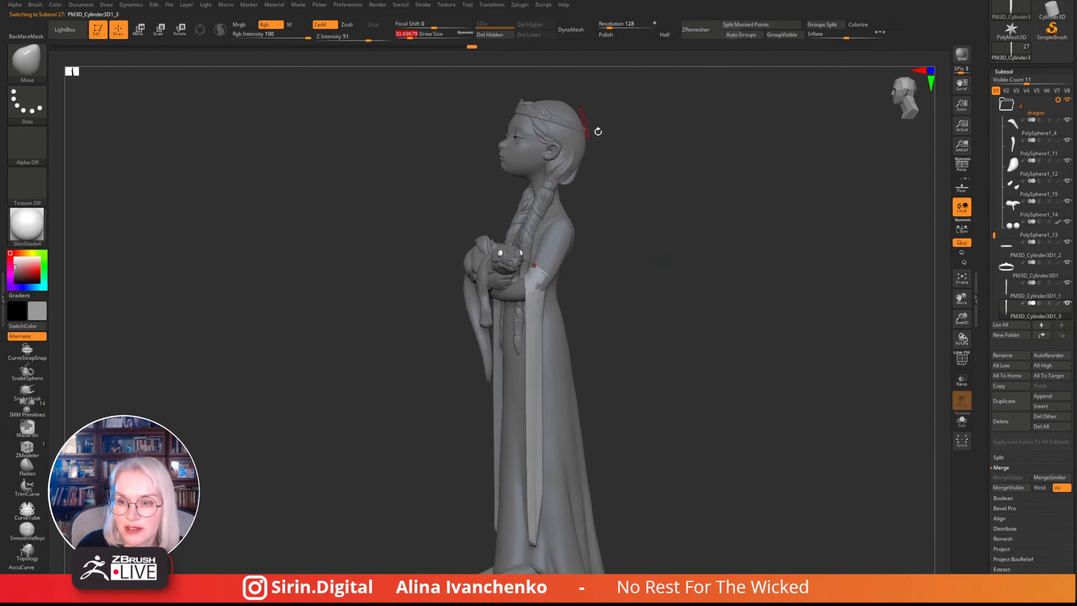
pyautogui.moveTo(598, 132)
pyautogui.mouseDown()
pyautogui.moveTo(615, 231)
pyautogui.moveTo(508, 292)
pyautogui.moveTo(608, 266)
pyautogui.moveTo(489, 260)
pyautogui.mouseUp()
# - Select the dragon's body again and refine its shoulder and back with Move, reducing the draw size to about 14
pyautogui.keyDown('alt'); pyautogui.click(488, 260); pyautogui.keyUp('alt')
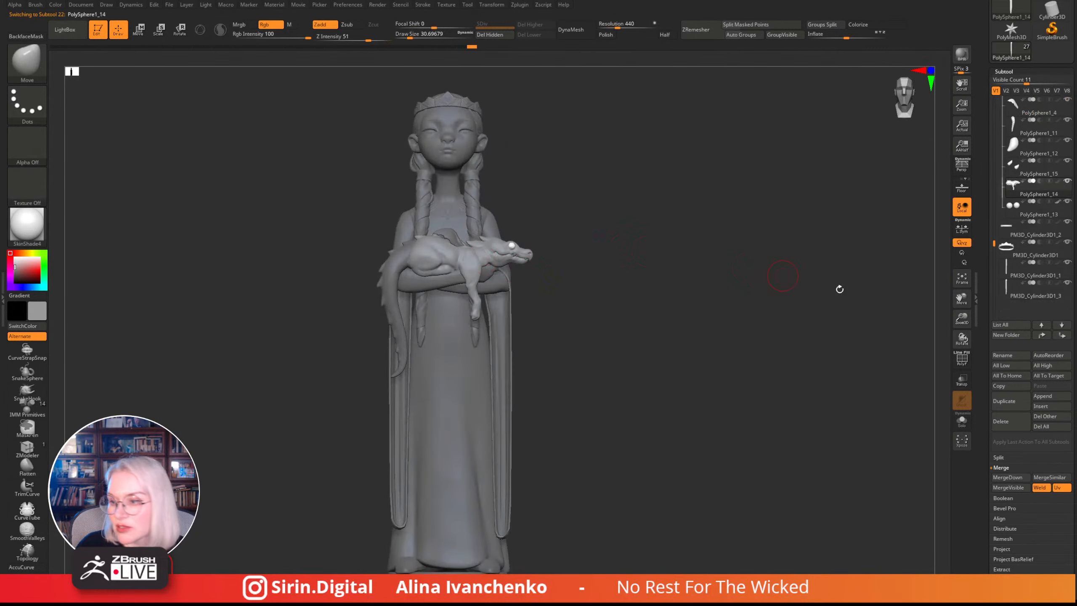
pyautogui.moveTo(961, 325); pyautogui.dragTo(939, 363)
pyautogui.moveTo(643, 247); pyautogui.dragTo(631, 241)
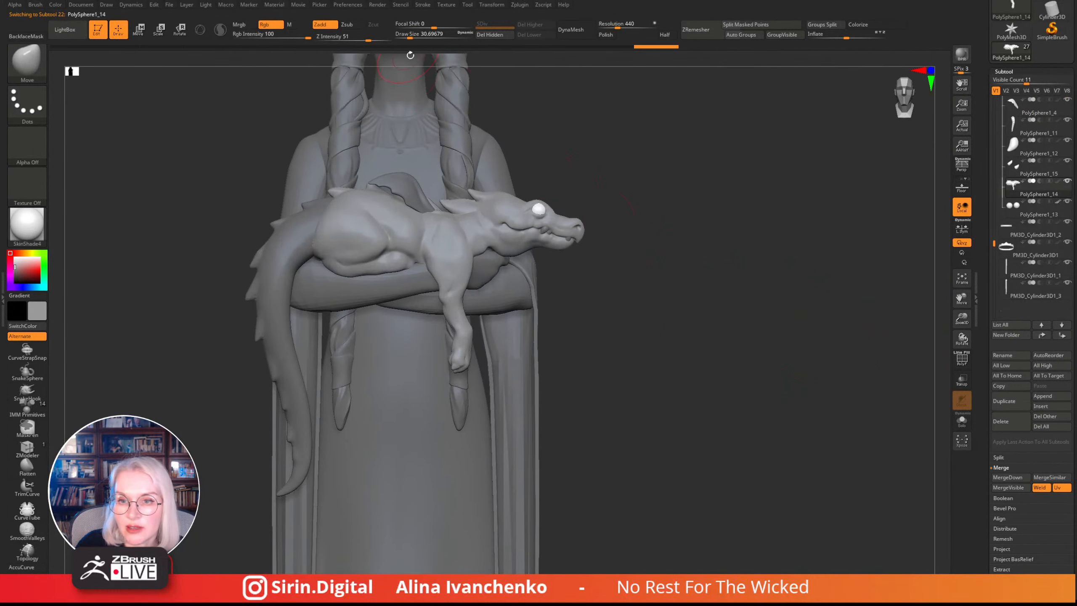
pyautogui.moveTo(410, 36); pyautogui.dragTo(407, 36)
pyautogui.moveTo(562, 238); pyautogui.dragTo(564, 279)
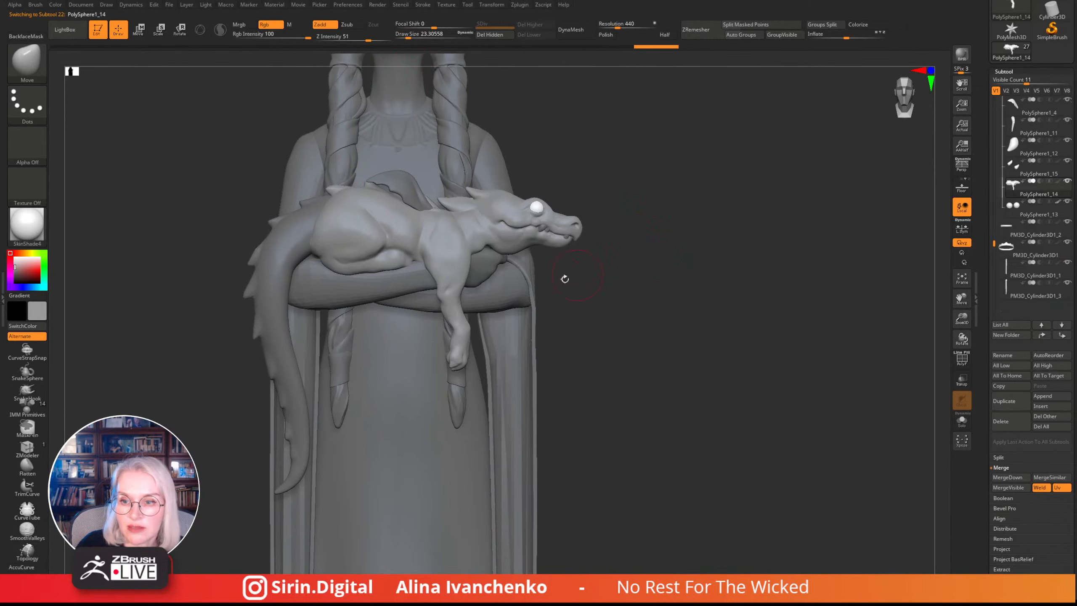
pyautogui.click(407, 36)
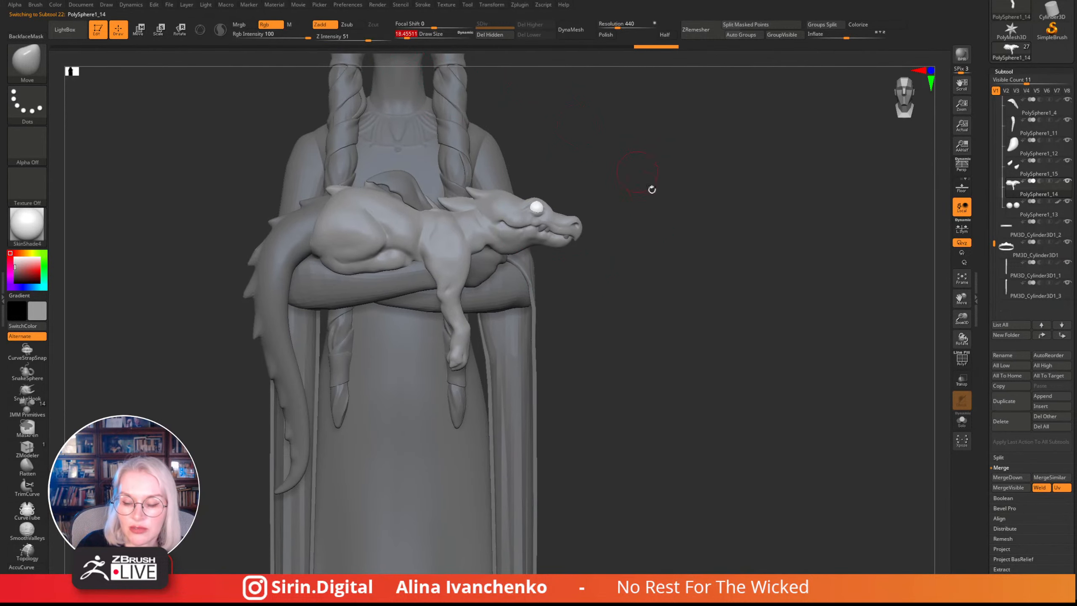
pyautogui.moveTo(652, 190); pyautogui.dragTo(570, 235)
pyautogui.moveTo(659, 251); pyautogui.dragTo(627, 238)
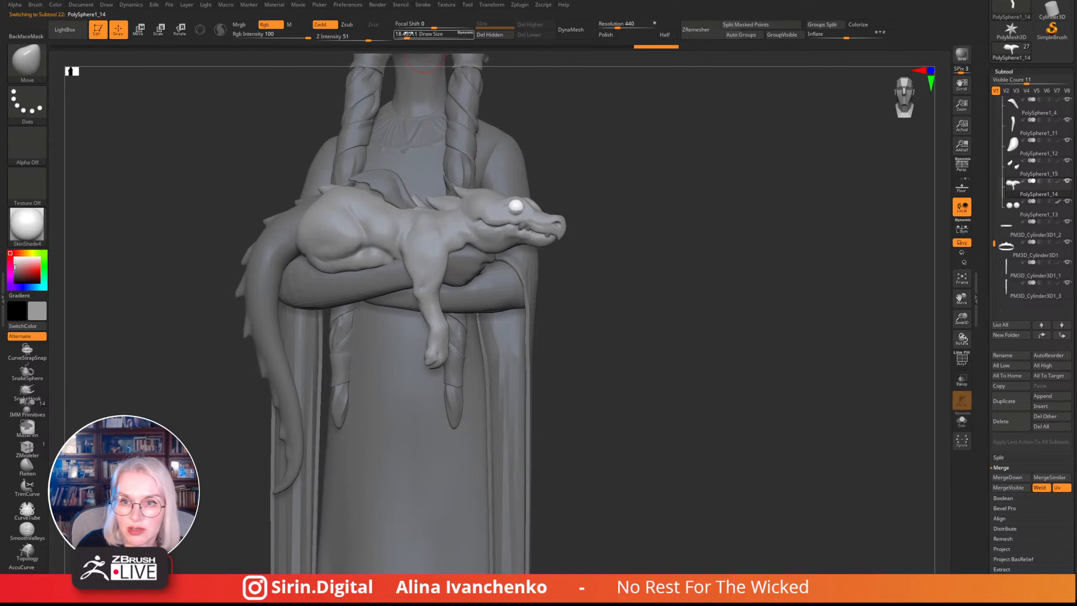
pyautogui.moveTo(407, 35); pyautogui.dragTo(405, 35)
pyautogui.moveTo(654, 193); pyautogui.dragTo(636, 212)
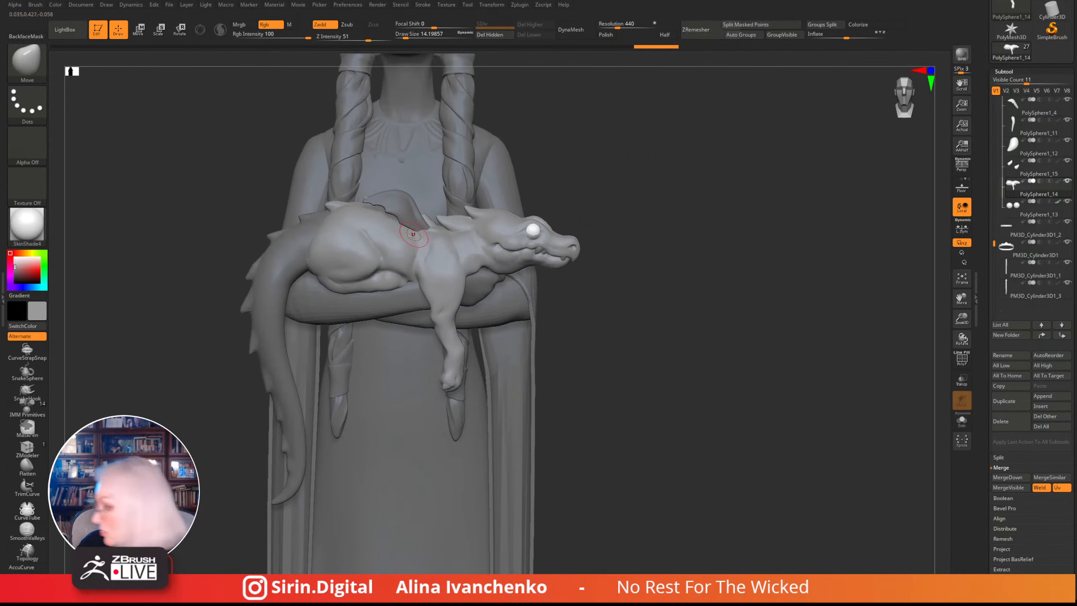
# - Smooth the dragon's flank between the front shoulder and the hind leg
pyautogui.press('shift')
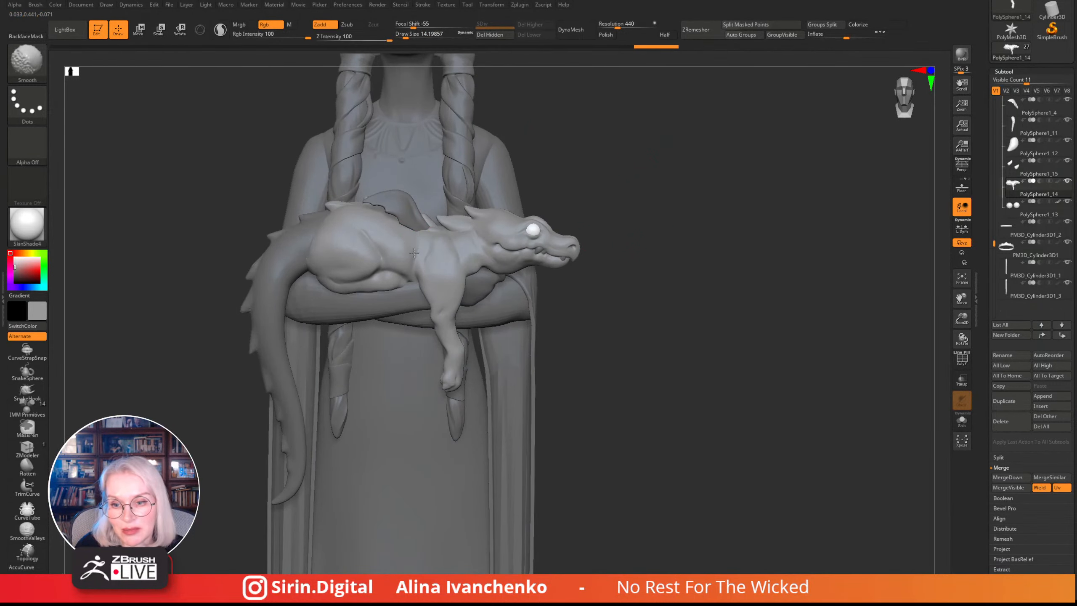
pyautogui.keyDown('shift'); pyautogui.moveTo(414, 253); pyautogui.dragTo(416, 252); pyautogui.keyUp('shift')
pyautogui.moveTo(683, 242); pyautogui.dragTo(678, 265)
pyautogui.keyDown('shift'); pyautogui.moveTo(393, 241); pyautogui.dragTo(411, 248); pyautogui.keyUp('shift')
pyautogui.moveTo(636, 182); pyautogui.dragTo(627, 191)
pyautogui.keyDown('shift'); pyautogui.moveTo(386, 266); pyautogui.dragTo(393, 267); pyautogui.keyUp('shift')
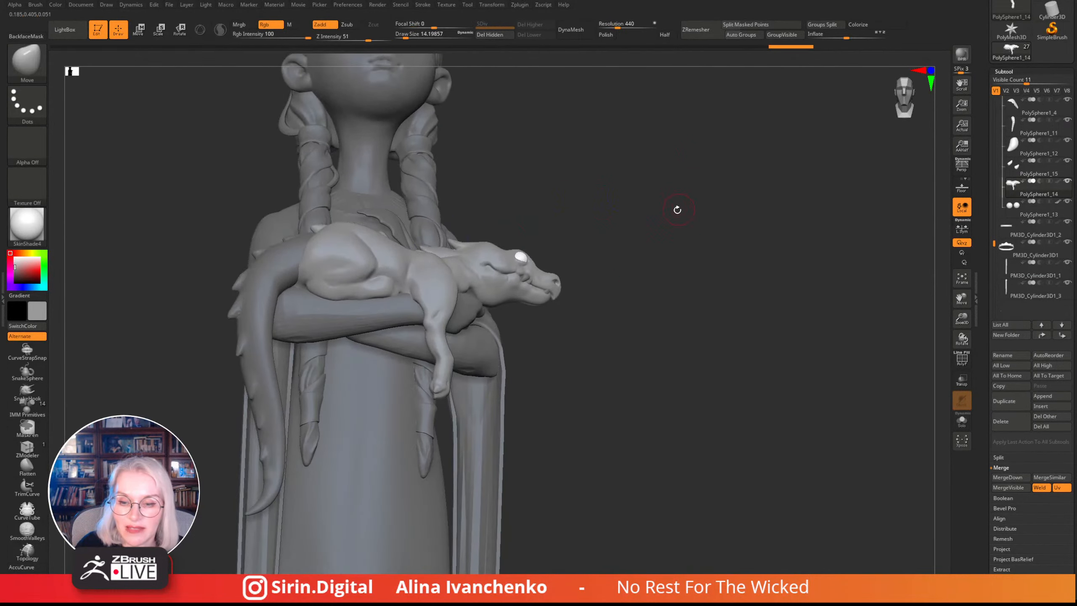
# - Carve the crease around the dragon's hind leg with the DamStandard brush at a draw size of about 13
pyautogui.moveTo(678, 210)
pyautogui.mouseDown()
pyautogui.moveTo(632, 207)
pyautogui.moveTo(634, 188)
pyautogui.mouseUp()
pyautogui.press('b')
pyautogui.press('d')
pyautogui.press('s')
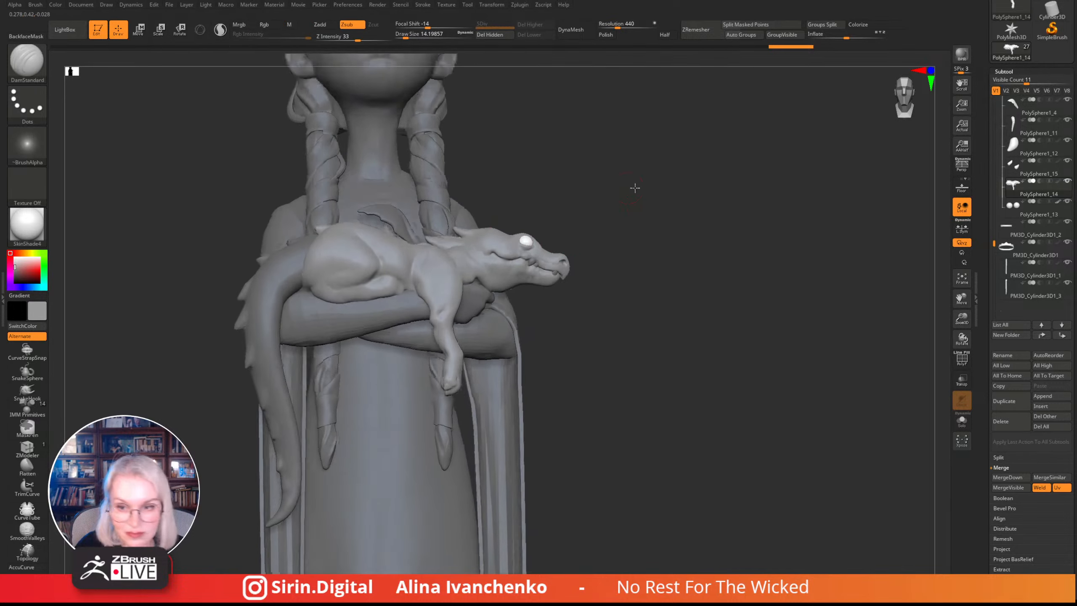
pyautogui.moveTo(408, 36); pyautogui.dragTo(405, 36)
pyautogui.moveTo(529, 137); pyautogui.dragTo(544, 163)
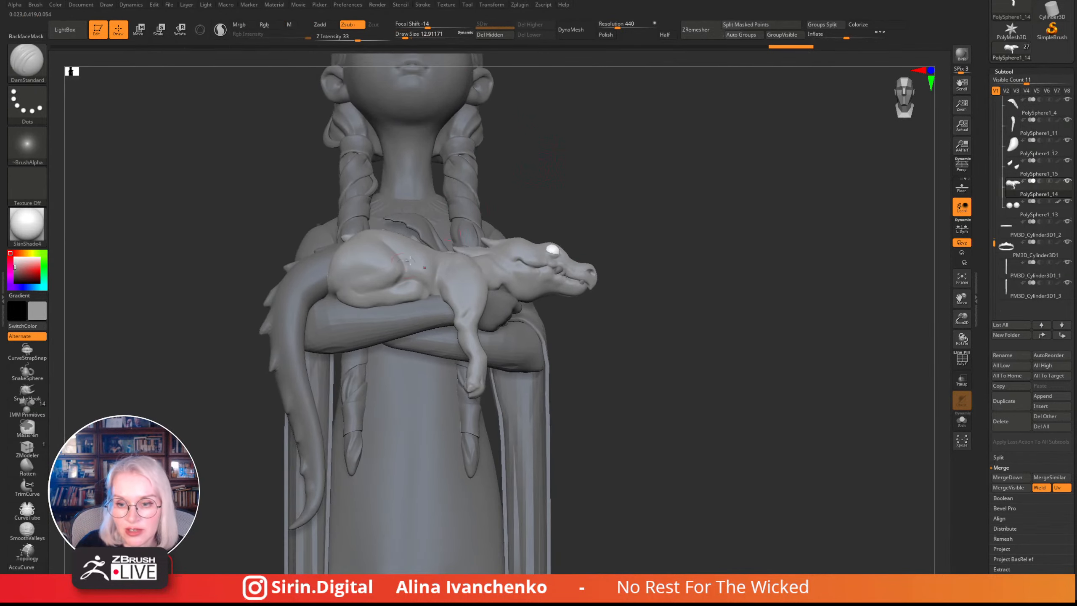
pyautogui.moveTo(399, 276); pyautogui.dragTo(358, 294)
pyautogui.hotkey('ctrl', 'z')
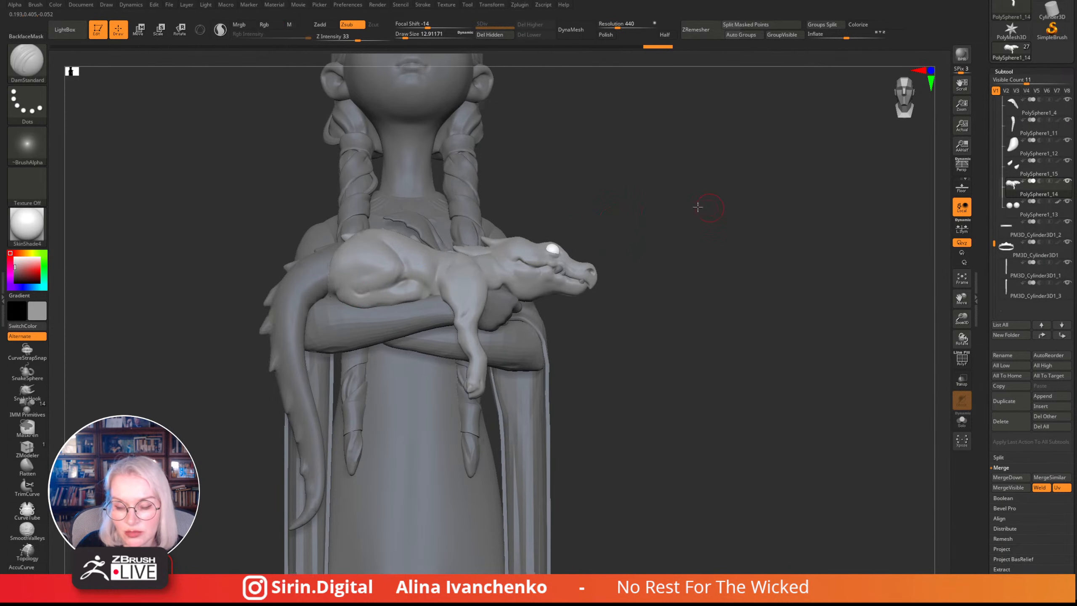
pyautogui.hotkey('ctrl', 'shift', 'z')
pyautogui.hotkey('ctrl', 'shift', 'z')
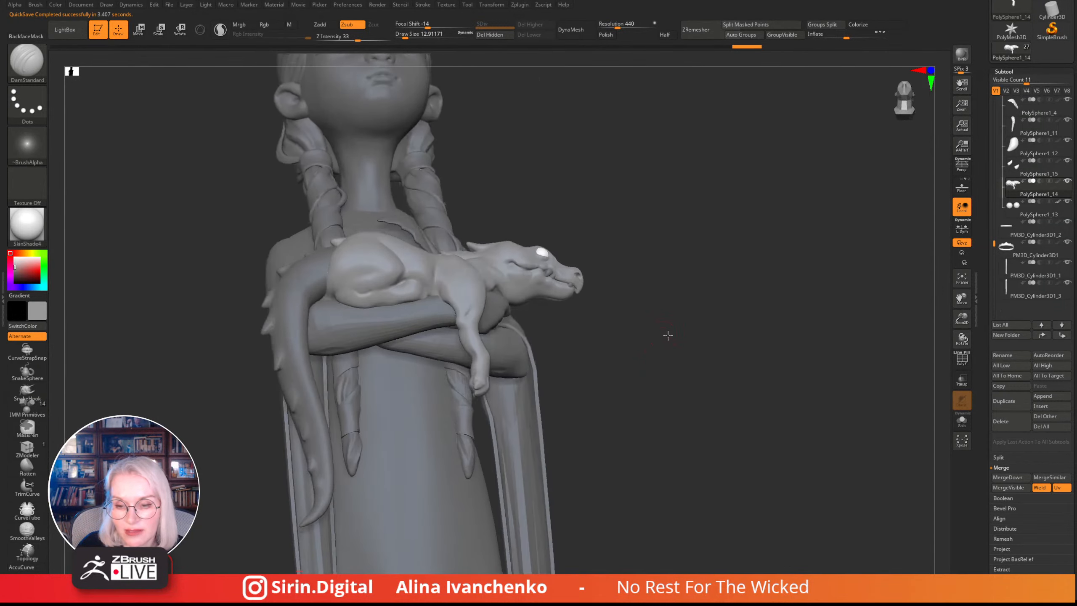
pyautogui.hotkey('ctrl', 'shift', 'z')
# - Adjust the dragon's hind leg with the Move brush at a draw size of about 13
pyautogui.press('b')
pyautogui.press('m')
pyautogui.press('v')
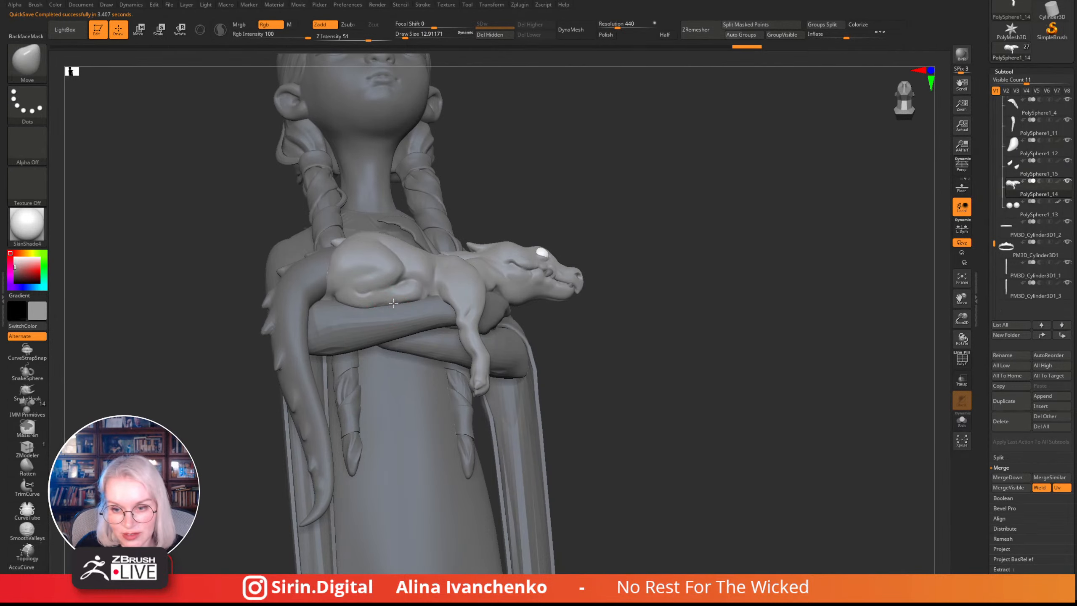
pyautogui.hotkey('ctrl', 'shift', 'z')
pyautogui.hotkey('ctrl', 'shift', 'z')
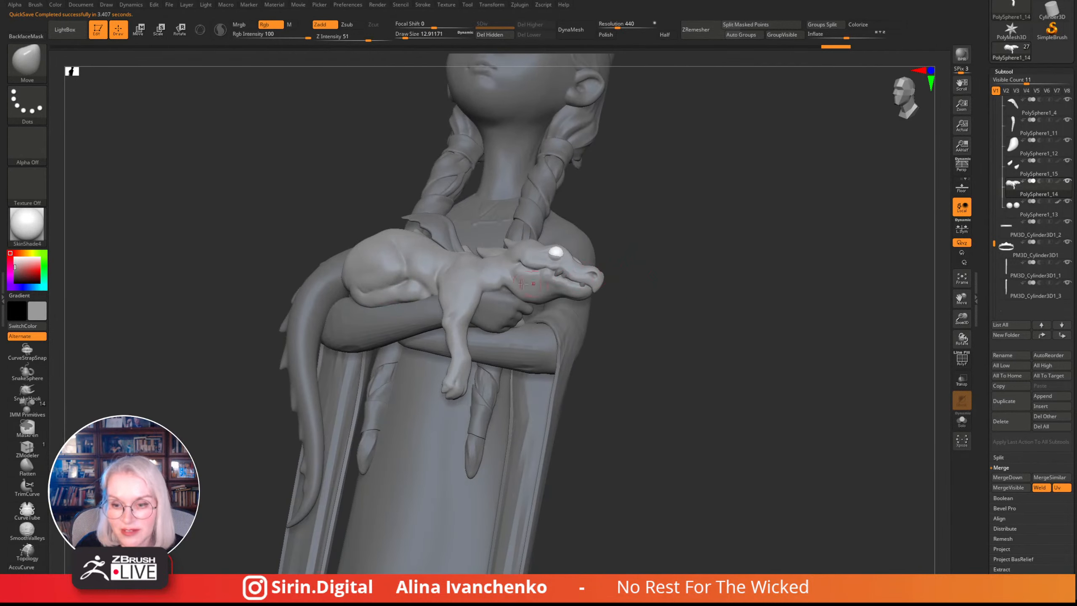
pyautogui.keyDown('shift'); pyautogui.moveTo(85, 414); pyautogui.dragTo(88, 413); pyautogui.keyUp('shift')
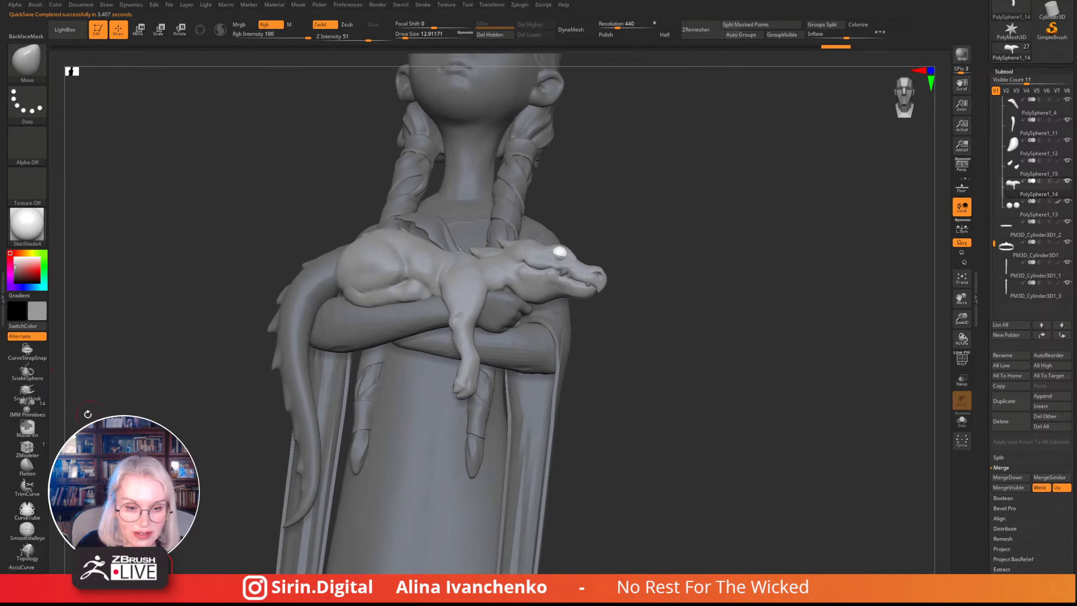
# - Refine the dragon's back above the hind leg with SnakeHook at a draw size of about 6
pyautogui.click(38, 386)
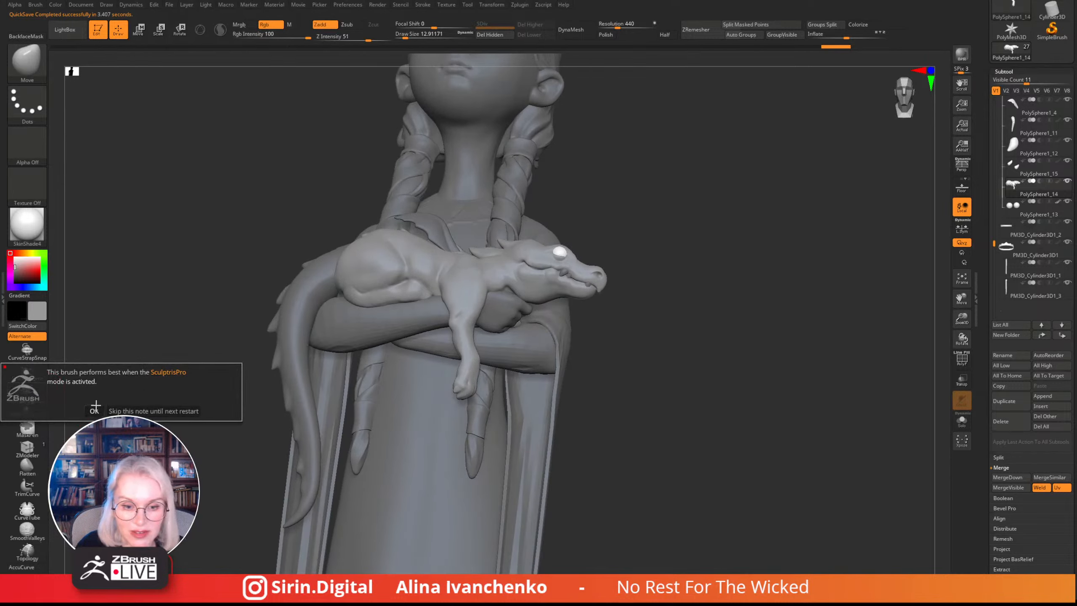
pyautogui.click(94, 409)
pyautogui.click(35, 5)
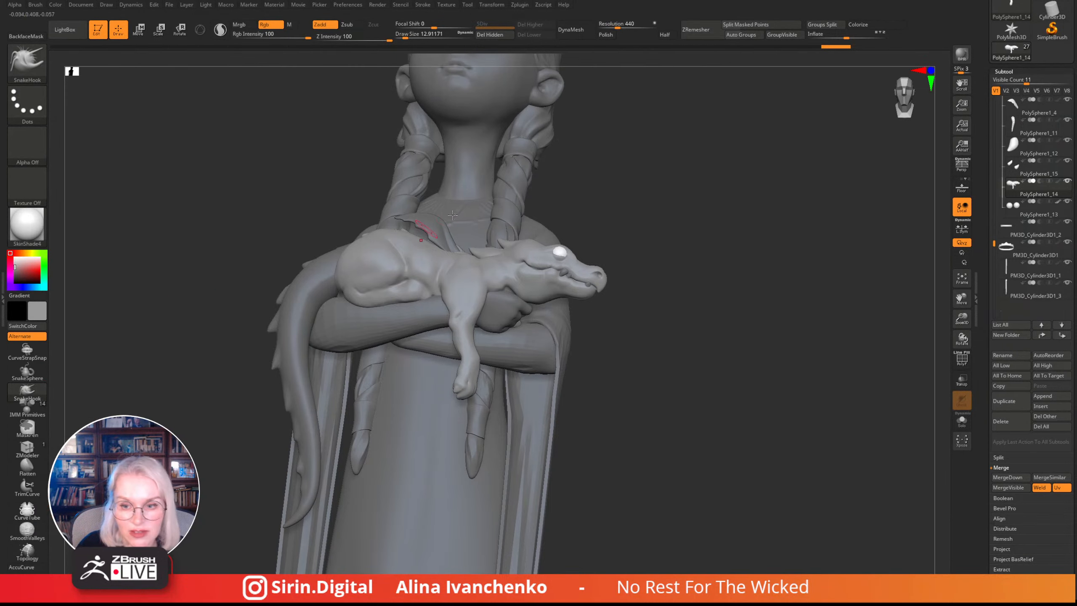
pyautogui.moveTo(405, 36); pyautogui.dragTo(402, 36)
pyautogui.keyDown('alt'); pyautogui.moveTo(356, 97); pyautogui.dragTo(351, 89); pyautogui.keyUp('alt')
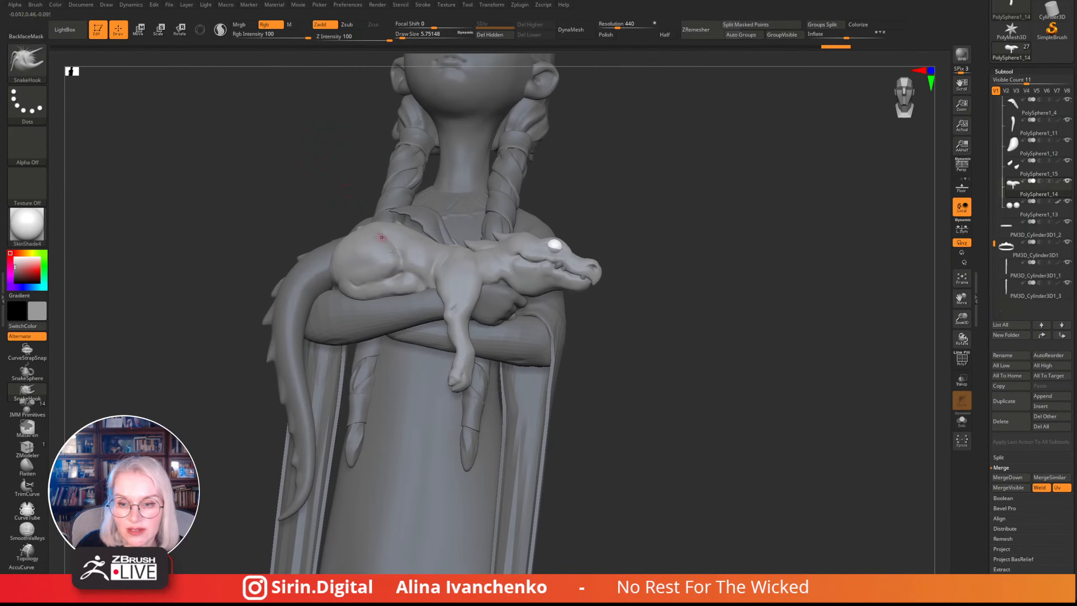
pyautogui.moveTo(708, 216); pyautogui.dragTo(662, 255)
# - Carve the creases around the dragon's shoulder and flank with DamStandard, raising the draw size from about 6 to 16
pyautogui.press('b')
pyautogui.press('d')
pyautogui.press('s')
pyautogui.moveTo(716, 185)
pyautogui.mouseDown()
pyautogui.moveTo(716, 175)
pyautogui.moveTo(706, 223)
pyautogui.mouseUp()
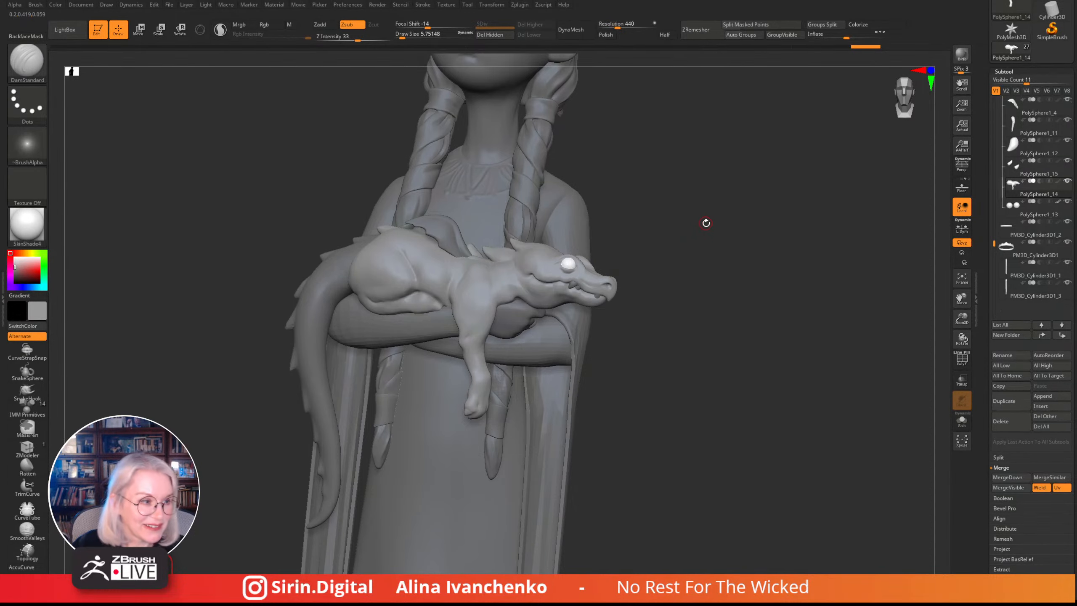
pyautogui.keyDown('alt'); pyautogui.moveTo(703, 198); pyautogui.dragTo(697, 239); pyautogui.keyUp('alt')
pyautogui.moveTo(618, 255); pyautogui.dragTo(615, 227)
pyautogui.moveTo(402, 35); pyautogui.dragTo(403, 35)
pyautogui.moveTo(579, 225); pyautogui.dragTo(420, 328)
pyautogui.moveTo(577, 231); pyautogui.dragTo(566, 282)
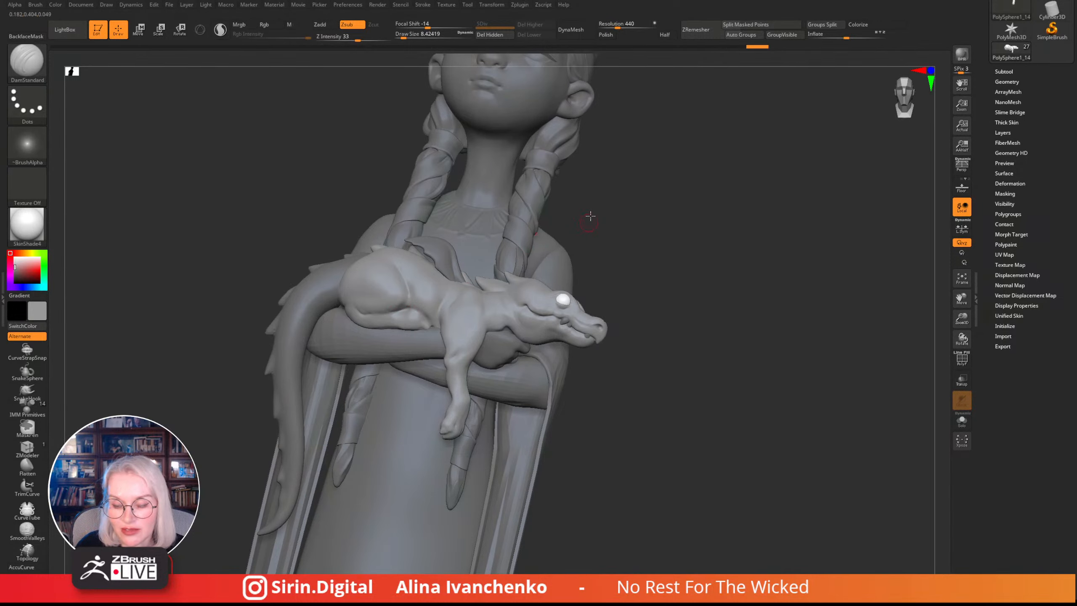
pyautogui.moveTo(584, 222); pyautogui.dragTo(570, 193)
pyautogui.moveTo(401, 35); pyautogui.dragTo(406, 35)
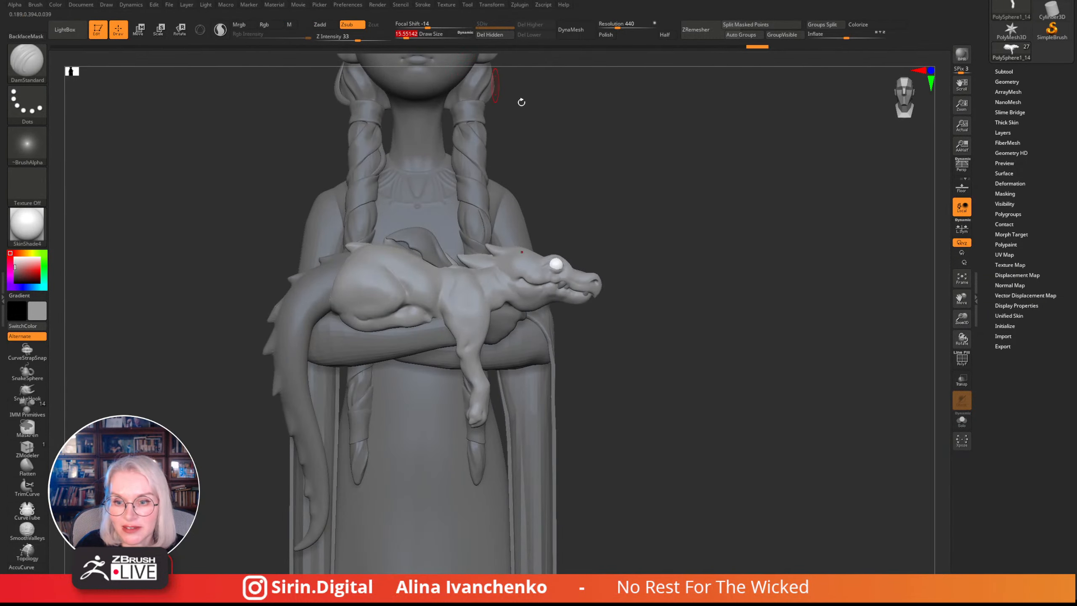
pyautogui.moveTo(522, 101); pyautogui.dragTo(589, 170)
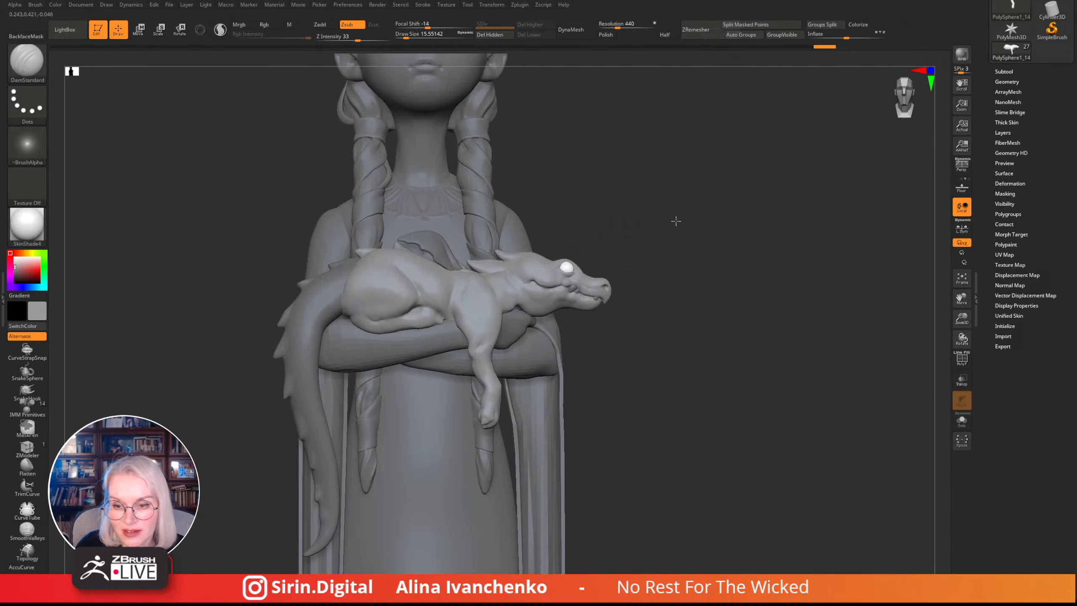
# - Adjust the dragon's body and hanging foreleg with the Move brush at a draw size of about 23
pyautogui.moveTo(676, 221); pyautogui.dragTo(622, 234)
pyautogui.press('b')
pyautogui.press('m')
pyautogui.press('v')
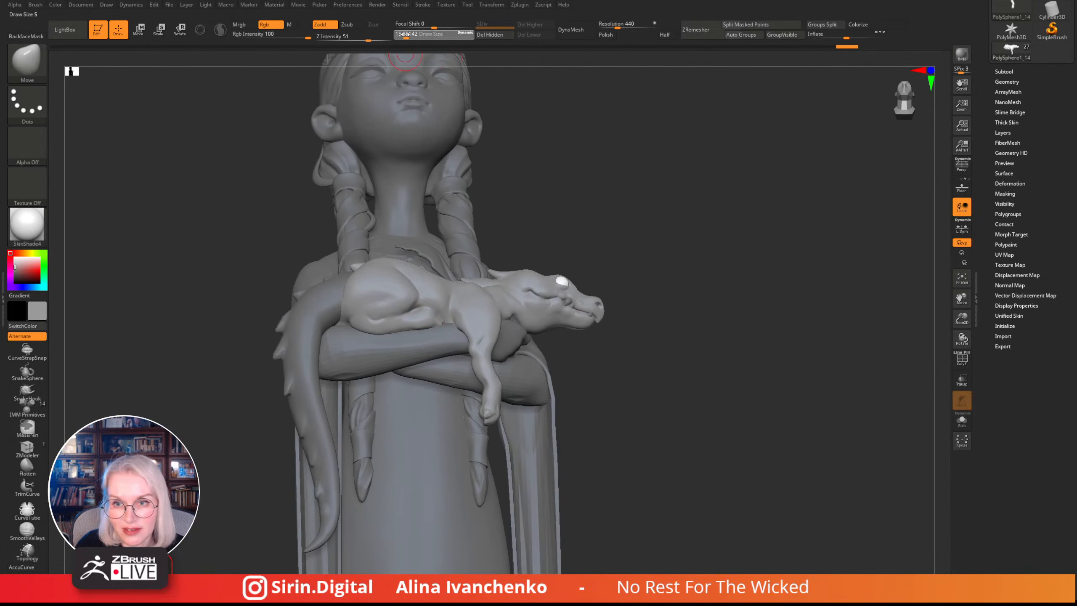
pyautogui.moveTo(405, 35); pyautogui.dragTo(408, 34)
pyautogui.moveTo(495, 91); pyautogui.dragTo(516, 103)
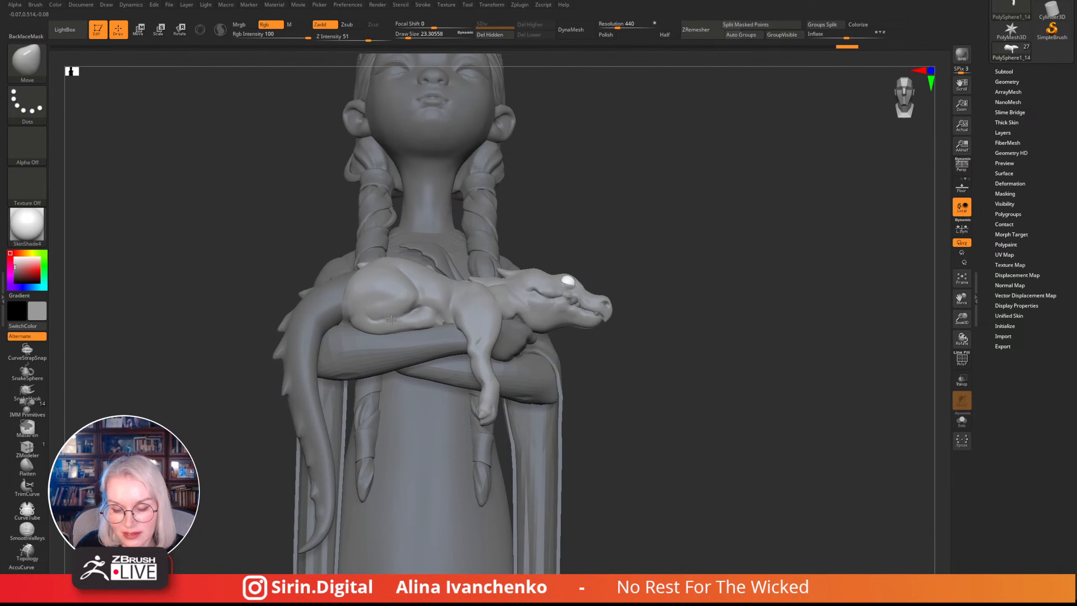
pyautogui.moveTo(659, 198); pyautogui.dragTo(630, 303)
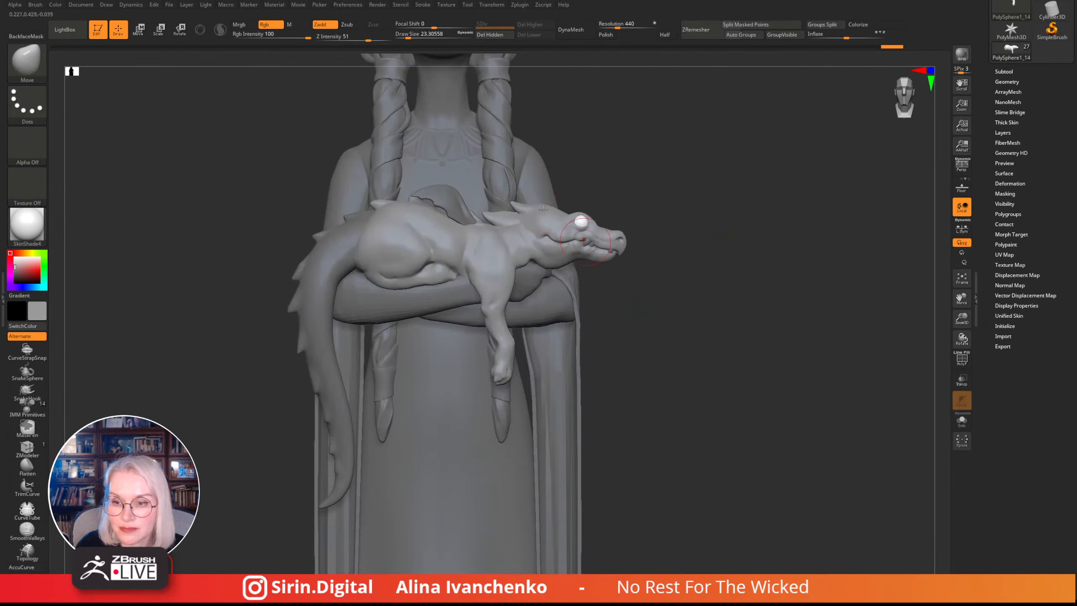
# - Smooth the dragon's upper foreleg around the elbow at a draw size of about 14
pyautogui.moveTo(408, 38); pyautogui.dragTo(405, 38)
pyautogui.moveTo(643, 152); pyautogui.dragTo(622, 152)
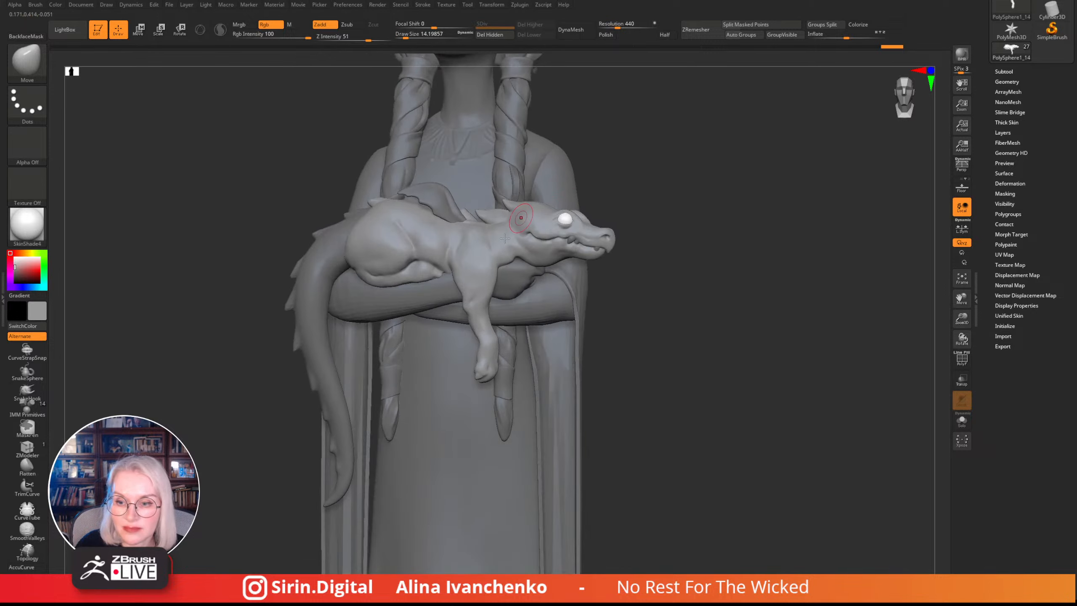
pyautogui.keyDown('shift'); pyautogui.moveTo(481, 282); pyautogui.dragTo(484, 291); pyautogui.keyUp('shift')
pyautogui.moveTo(645, 339); pyautogui.dragTo(678, 345)
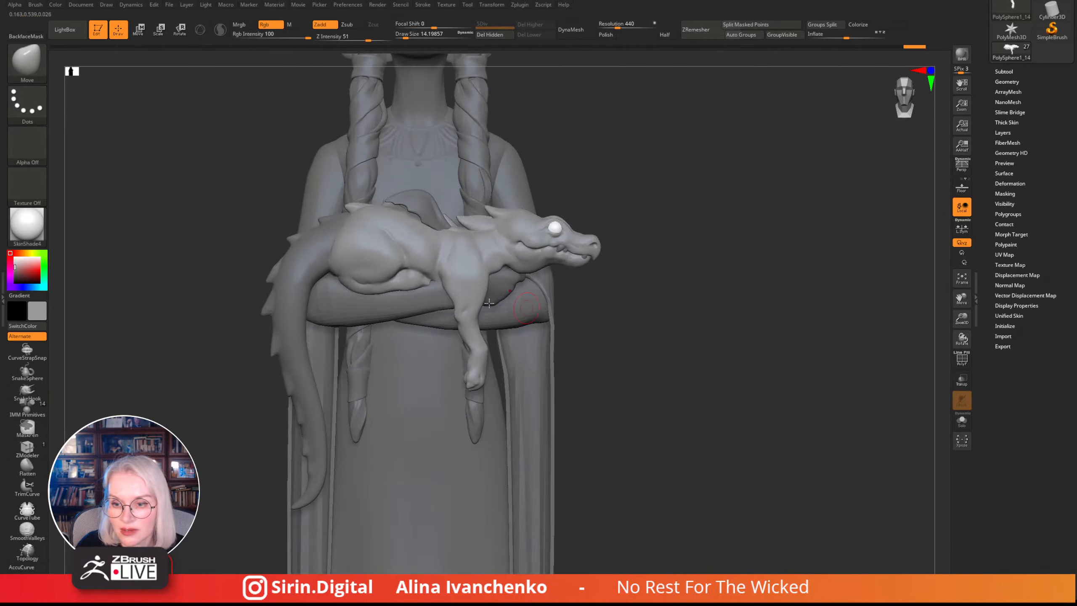
pyautogui.keyDown('shift'); pyautogui.moveTo(466, 305); pyautogui.dragTo(466, 307); pyautogui.keyUp('shift')
pyautogui.moveTo(609, 343); pyautogui.dragTo(695, 345)
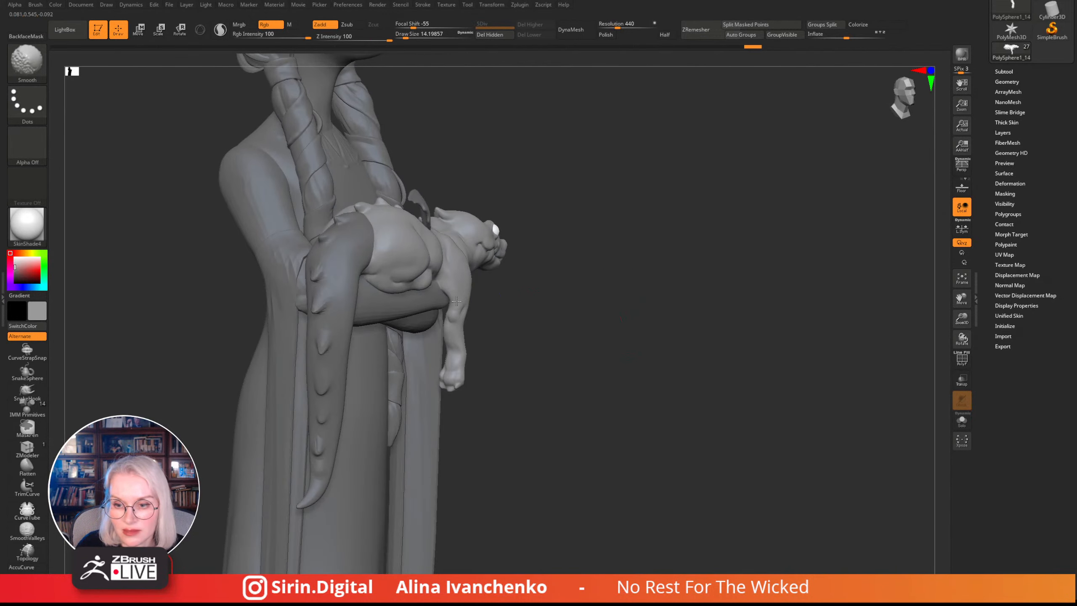
pyautogui.keyDown('shift'); pyautogui.moveTo(455, 302); pyautogui.dragTo(464, 300); pyautogui.keyUp('shift')
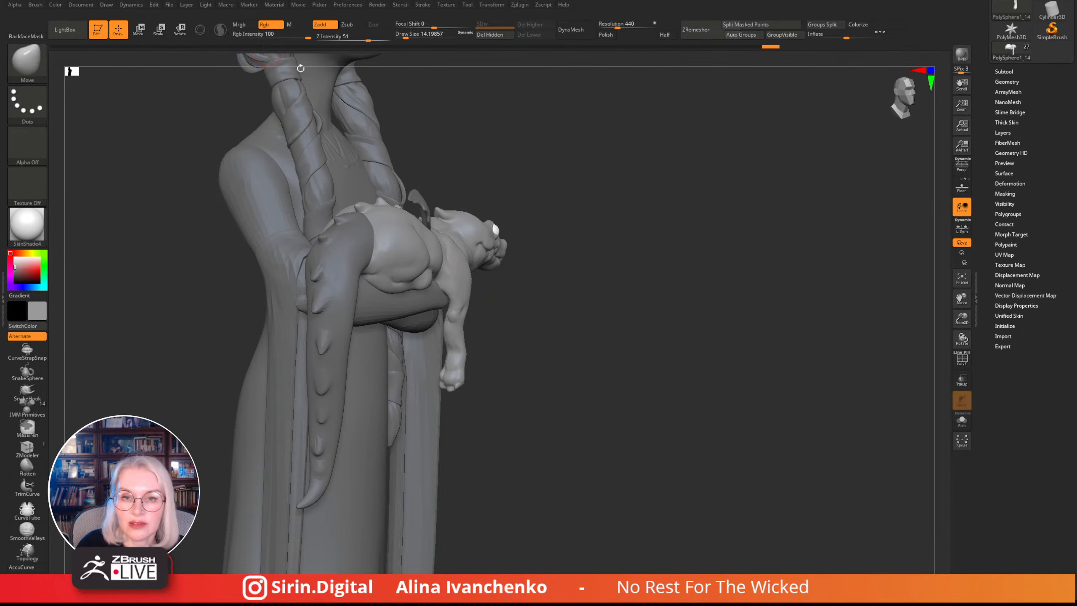
# - Enable Sculptris Pro and smooth the dragon's upper foreleg while checking its mesh density with the wireframe shown
pyautogui.moveTo(628, 291)
pyautogui.mouseDown()
pyautogui.moveTo(604, 313)
pyautogui.moveTo(579, 293)
pyautogui.mouseUp()
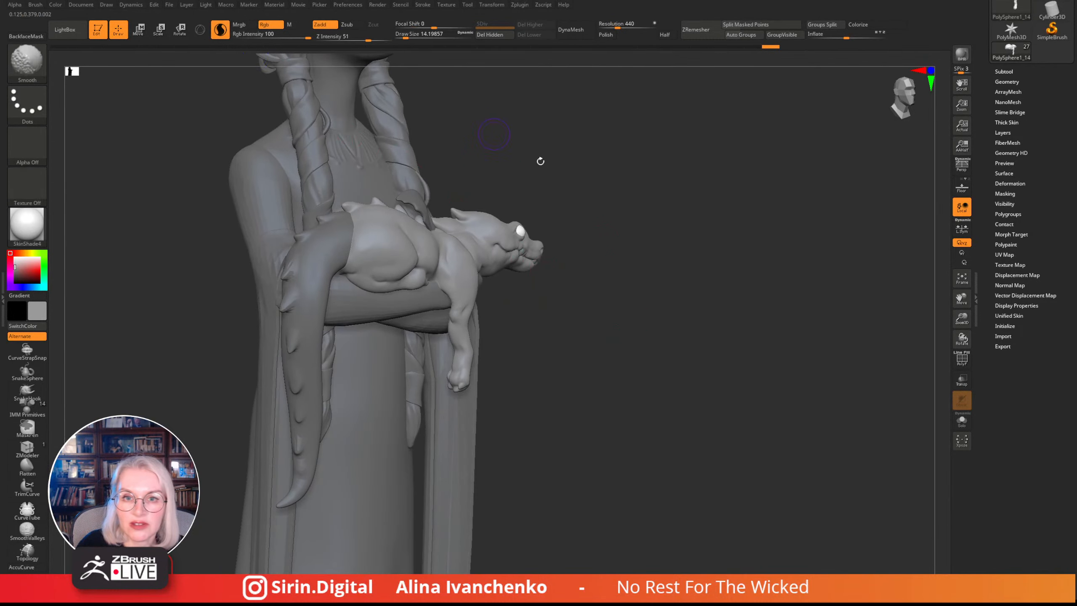
pyautogui.moveTo(637, 335)
pyautogui.mouseDown()
pyautogui.moveTo(640, 358)
pyautogui.moveTo(538, 312)
pyautogui.mouseUp()
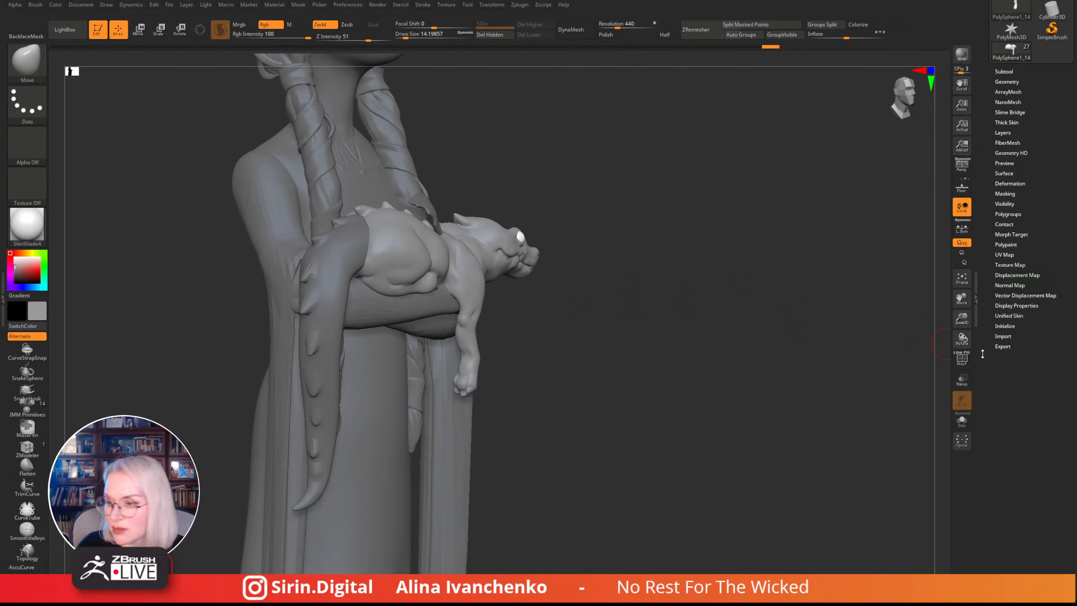
pyautogui.click(962, 359)
pyautogui.moveTo(961, 318); pyautogui.dragTo(923, 373)
pyautogui.moveTo(610, 306); pyautogui.dragTo(563, 298)
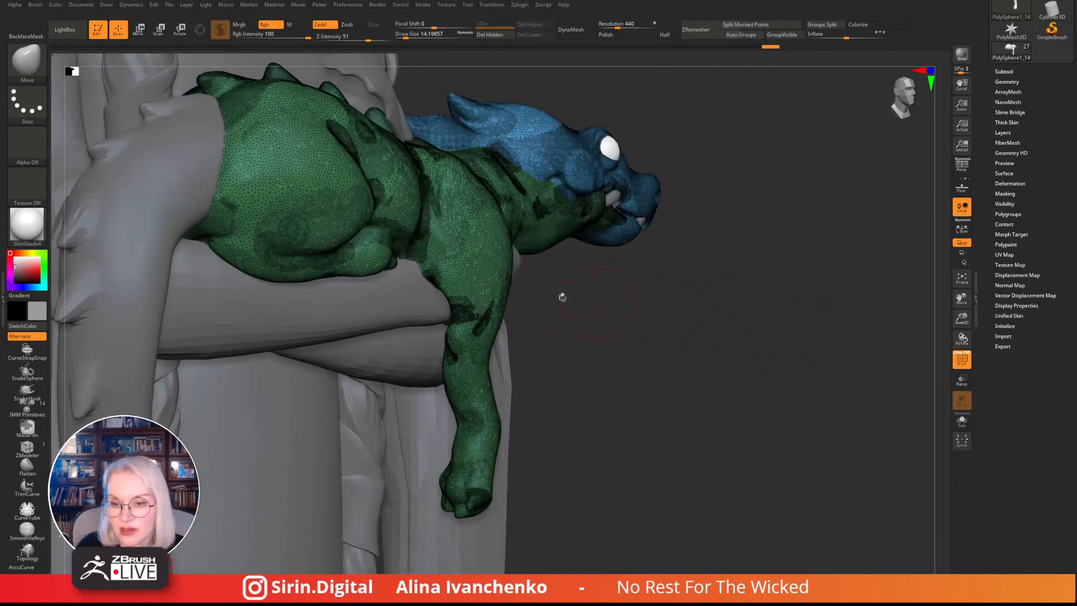
pyautogui.keyDown('shift'); pyautogui.moveTo(475, 284); pyautogui.dragTo(493, 288); pyautogui.keyUp('shift')
pyautogui.click(962, 359)
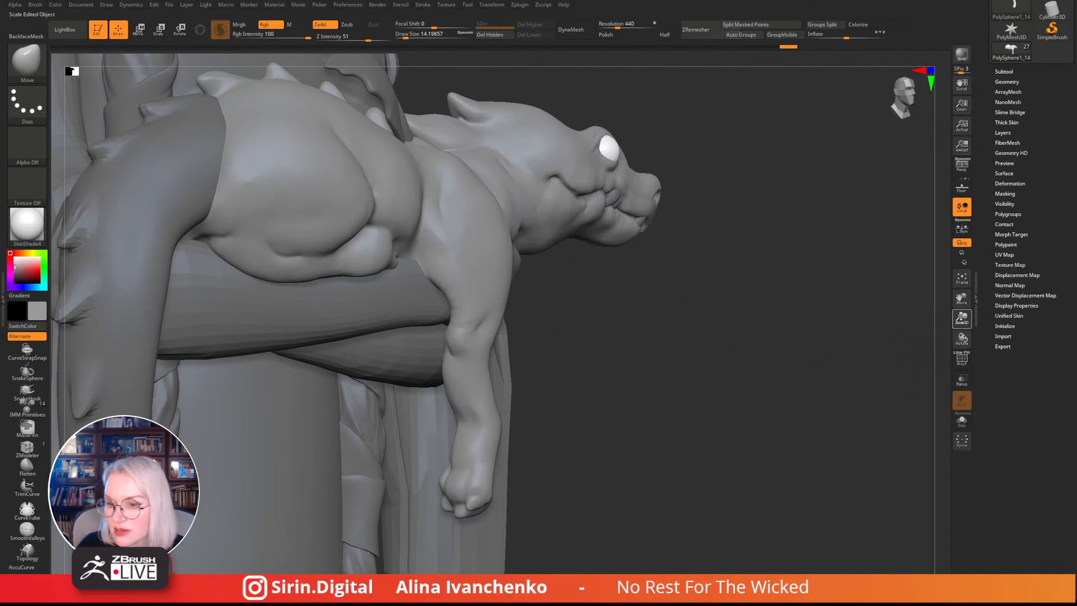
# - Refine the dragon's shoulder and neck with the Move brush at a draw size of about 13
pyautogui.moveTo(962, 319); pyautogui.dragTo(905, 342)
pyautogui.moveTo(820, 322)
pyautogui.mouseDown()
pyautogui.moveTo(726, 315)
pyautogui.moveTo(721, 342)
pyautogui.moveTo(711, 343)
pyautogui.mouseUp()
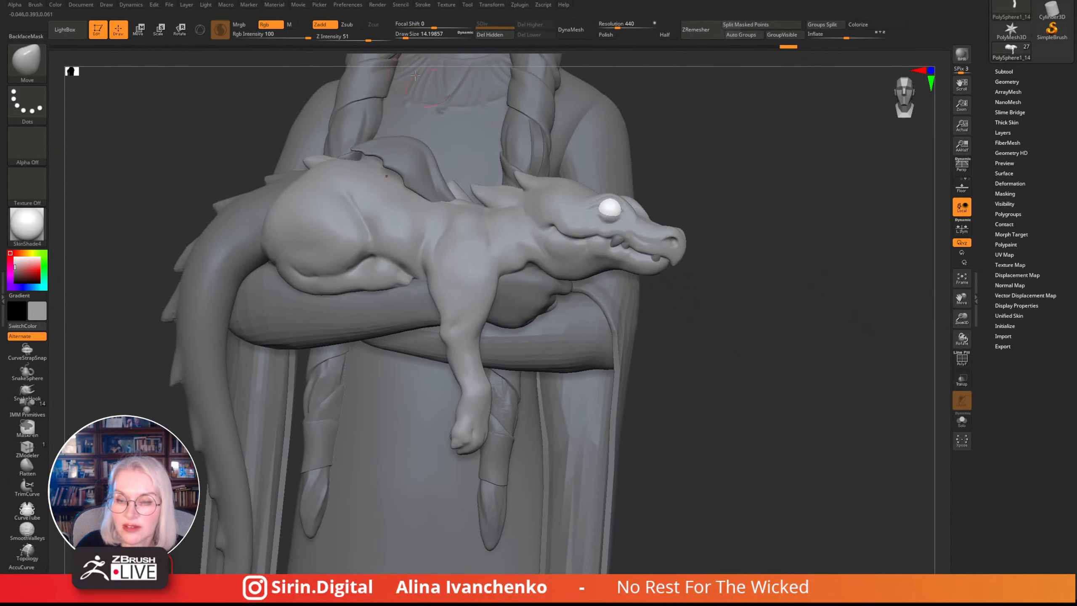
pyautogui.click(405, 36)
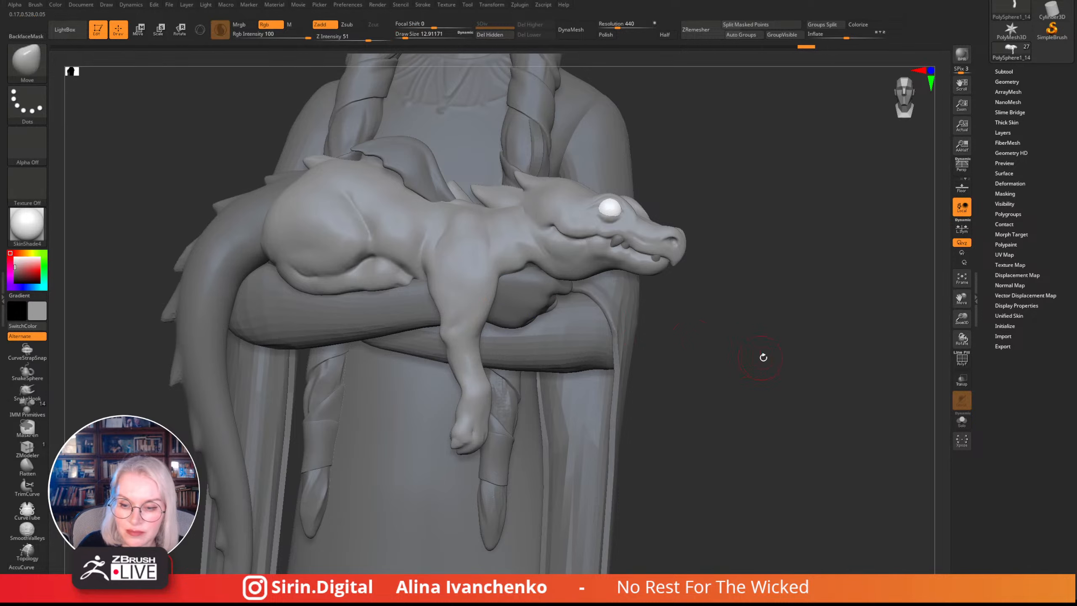
pyautogui.moveTo(762, 356)
pyautogui.mouseDown()
pyautogui.moveTo(665, 307)
pyautogui.moveTo(602, 295)
pyautogui.mouseUp()
pyautogui.moveTo(778, 289)
pyautogui.mouseDown()
pyautogui.moveTo(836, 293)
pyautogui.moveTo(728, 274)
pyautogui.moveTo(697, 322)
pyautogui.moveTo(699, 306)
pyautogui.moveTo(637, 270)
pyautogui.moveTo(616, 242)
pyautogui.mouseUp()
pyautogui.press('shift')
pyautogui.press('shift')
pyautogui.press('shift')
pyautogui.keyDown('shift'); pyautogui.moveTo(615, 279); pyautogui.dragTo(760, 288); pyautogui.keyUp('shift')
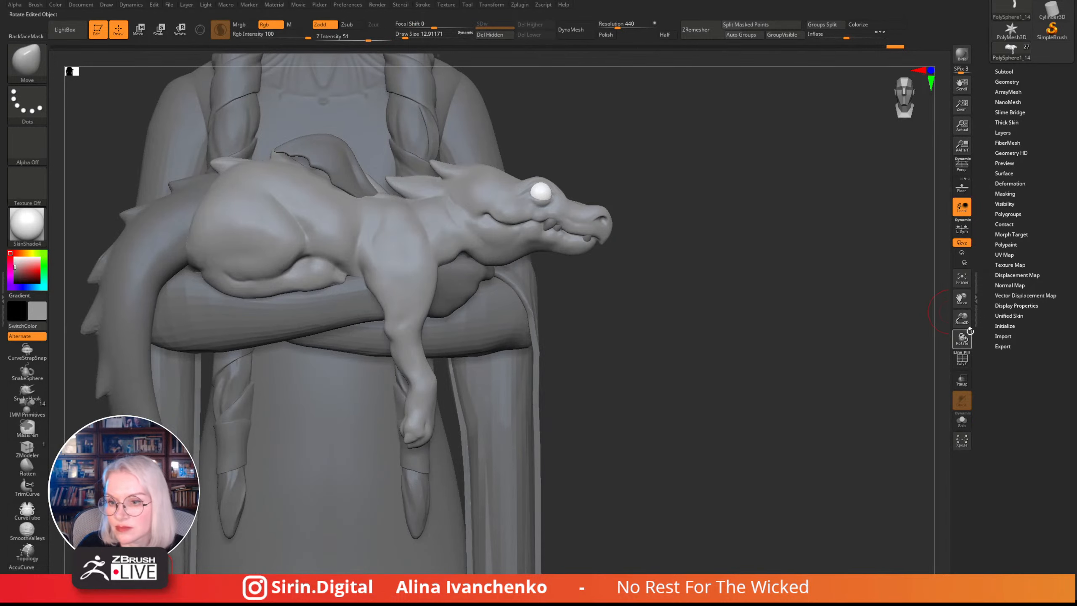
pyautogui.moveTo(652, 263); pyautogui.dragTo(621, 311)
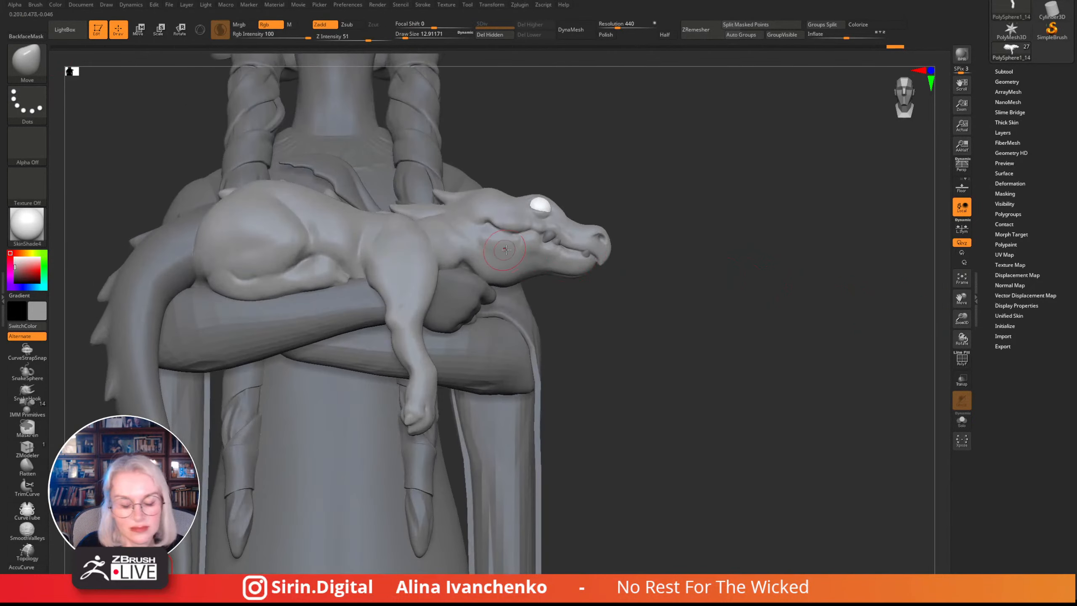
# - Build up the underside of the dragon's jaw and throat with ClayBuildup and smooth the strokes
pyautogui.press('b')
pyautogui.press('c')
pyautogui.press('b')
pyautogui.moveTo(642, 356)
pyautogui.mouseDown()
pyautogui.moveTo(649, 377)
pyautogui.moveTo(676, 370)
pyautogui.moveTo(644, 356)
pyautogui.mouseUp()
pyautogui.moveTo(481, 272); pyautogui.dragTo(466, 247)
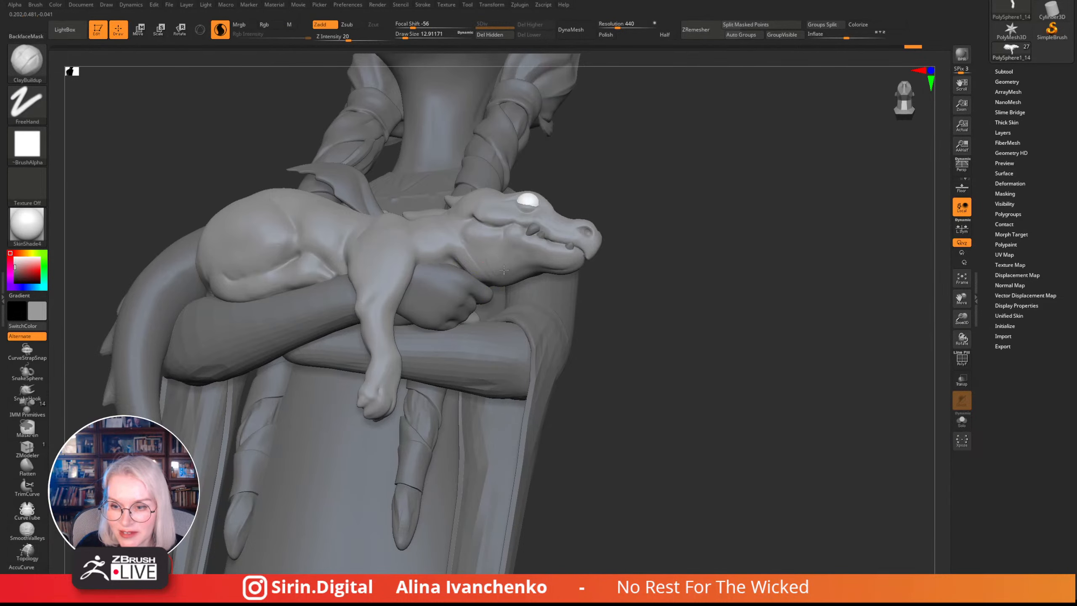
pyautogui.press('shift')
pyautogui.moveTo(606, 267)
pyautogui.mouseDown()
pyautogui.moveTo(697, 279)
pyautogui.moveTo(676, 289)
pyautogui.moveTo(652, 223)
pyautogui.moveTo(668, 284)
pyautogui.moveTo(661, 299)
pyautogui.moveTo(653, 253)
pyautogui.moveTo(637, 295)
pyautogui.moveTo(637, 284)
pyautogui.moveTo(636, 358)
pyautogui.mouseUp()
# - Build up the side of the dragon's head behind the cheek with ClayBuildup at a draw size of about 13 and smooth it
pyautogui.moveTo(408, 34); pyautogui.dragTo(404, 34)
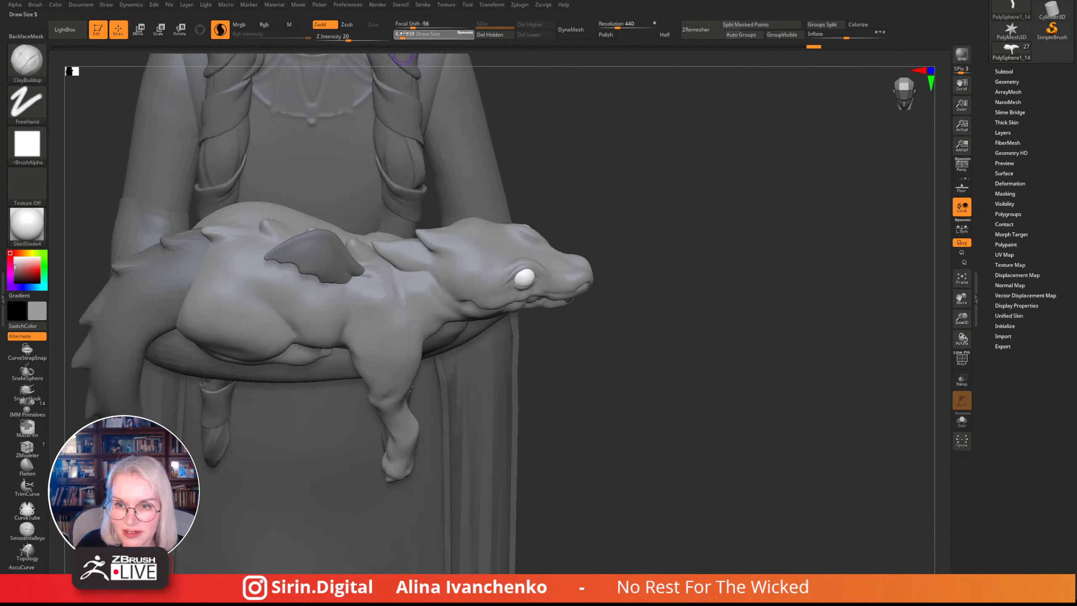
pyautogui.moveTo(597, 162)
pyautogui.keyDown('alt'); pyautogui.mouseDown()
pyautogui.moveTo(636, 200)
pyautogui.moveTo(515, 149)
pyautogui.mouseUp(); pyautogui.keyUp('alt')
pyautogui.moveTo(405, 35); pyautogui.dragTo(405, 35)
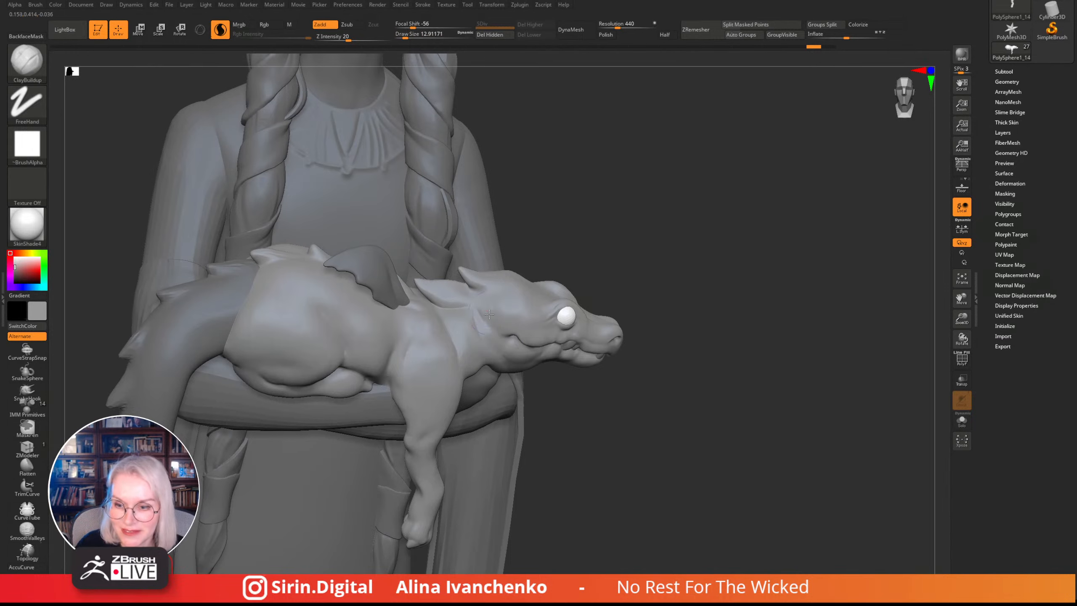
pyautogui.hotkey('ctrl', 'shift', 'z')
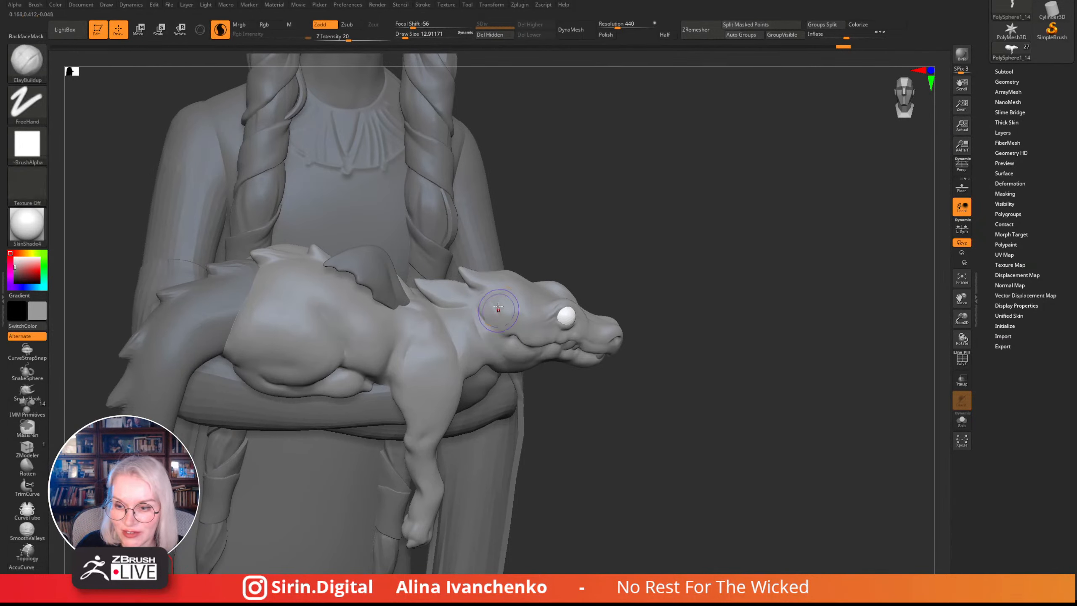
pyautogui.moveTo(555, 260); pyautogui.dragTo(640, 190)
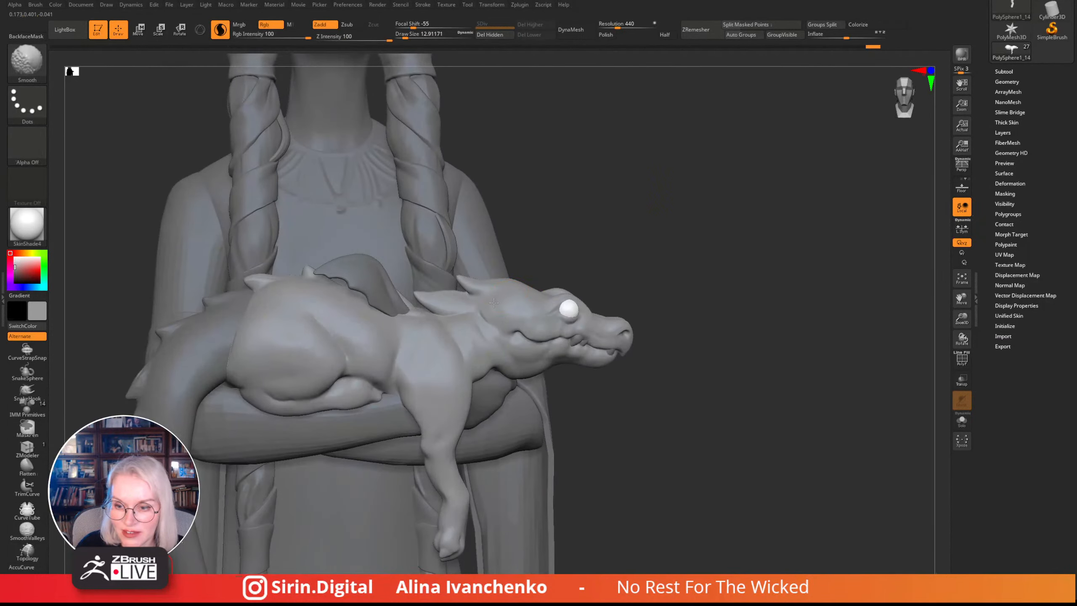
pyautogui.moveTo(579, 211); pyautogui.dragTo(487, 305)
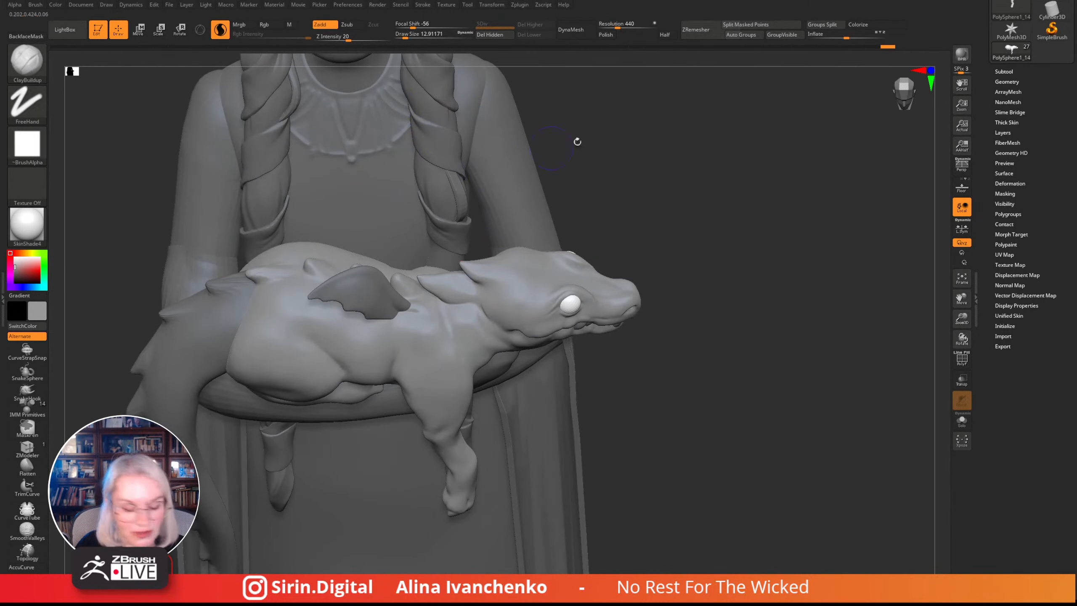
pyautogui.moveTo(578, 141); pyautogui.dragTo(607, 142)
# - Fill out and smooth the top of the dragon's head at a draw size of about 14
pyautogui.moveTo(423, 36); pyautogui.dragTo(430, 36)
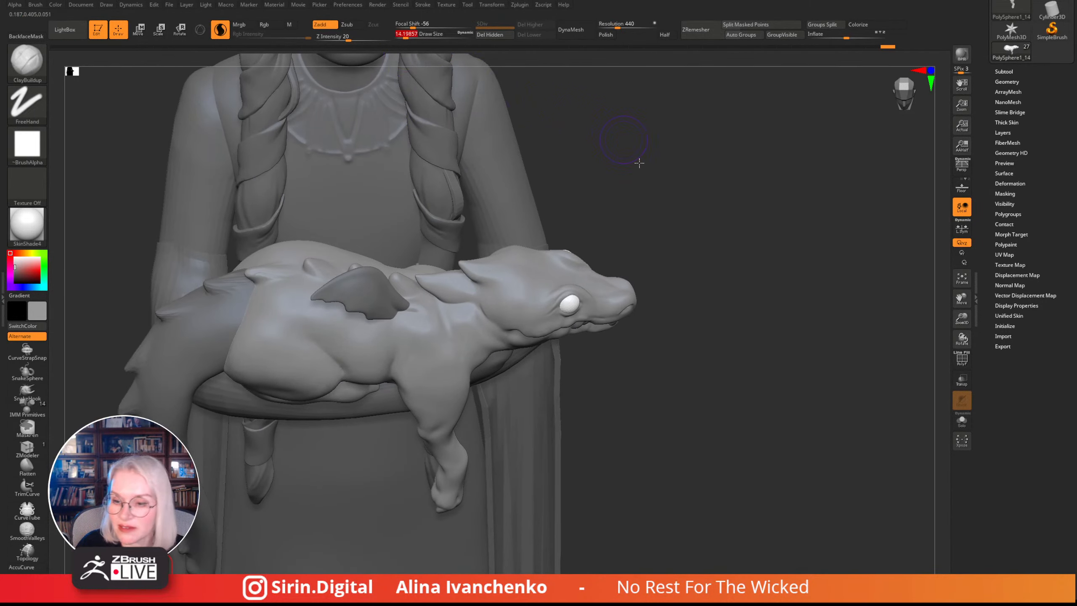
pyautogui.moveTo(640, 162); pyautogui.dragTo(638, 185)
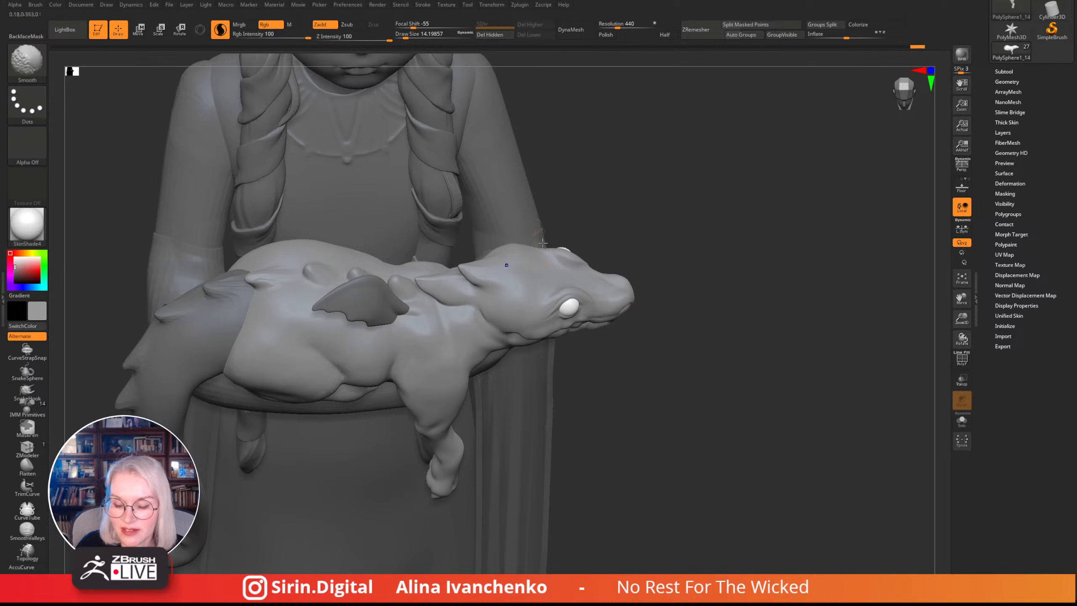
pyautogui.moveTo(543, 243)
pyautogui.mouseDown()
pyautogui.moveTo(693, 205)
pyautogui.moveTo(640, 212)
pyautogui.moveTo(670, 234)
pyautogui.moveTo(614, 225)
pyautogui.mouseUp()
# - Reduce the ClayBuildup draw size to about 6.6 for finer work on the dragon's head
pyautogui.moveTo(412, 36); pyautogui.dragTo(406, 42)
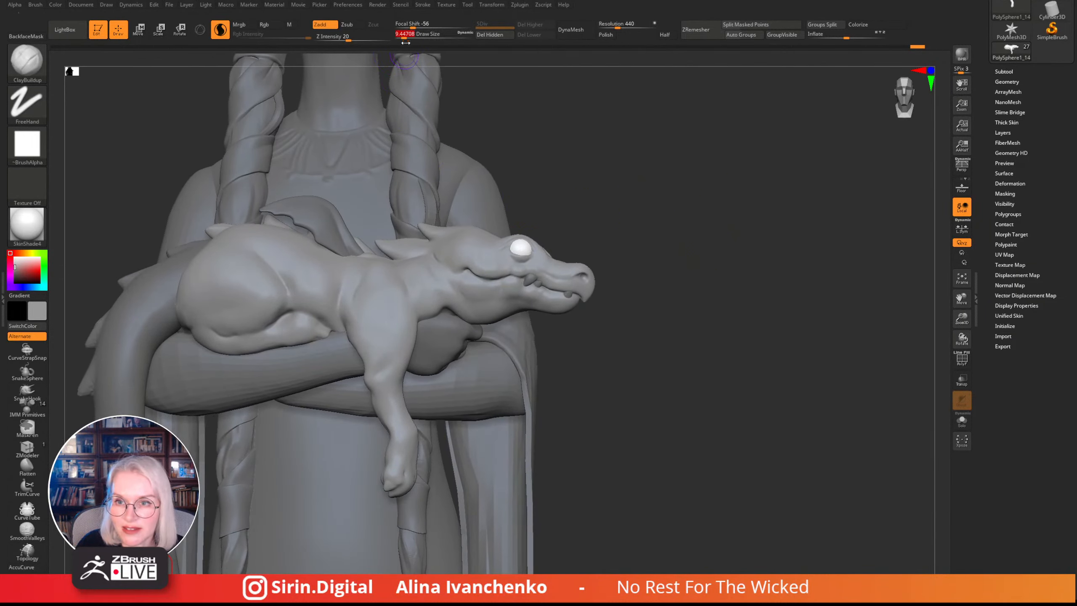
pyautogui.keyDown('alt'); pyautogui.moveTo(659, 197); pyautogui.dragTo(820, 270); pyautogui.keyUp('alt')
pyautogui.moveTo(961, 318); pyautogui.dragTo(789, 168)
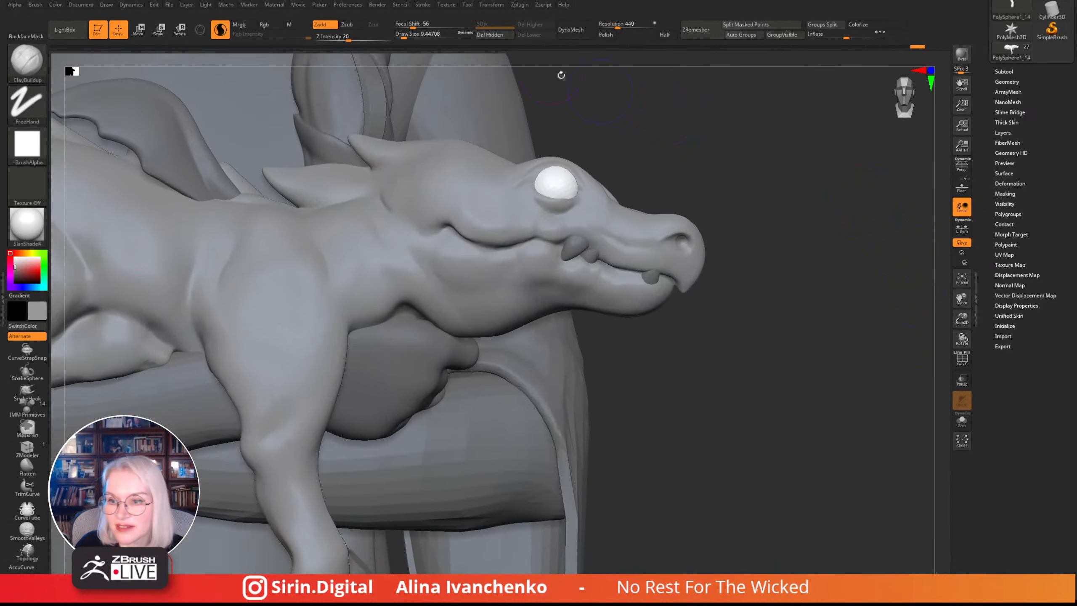
pyautogui.moveTo(420, 36); pyautogui.dragTo(407, 36)
pyautogui.keyDown('alt'); pyautogui.moveTo(665, 132); pyautogui.dragTo(611, 136); pyautogui.keyUp('alt')
pyautogui.keyDown('shift'); pyautogui.moveTo(614, 188); pyautogui.dragTo(653, 200); pyautogui.keyUp('shift')
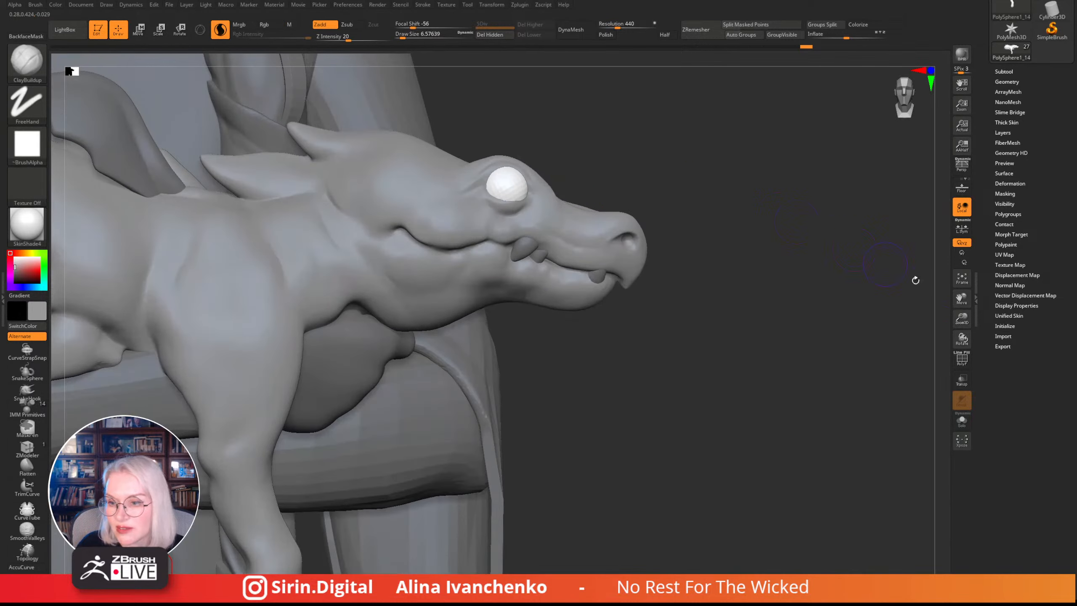
# - Examine the dragon's head, body and hanging foreleg against the girl's arms from several front angles
pyautogui.moveTo(959, 319); pyautogui.dragTo(851, 240)
pyautogui.keyDown('alt'); pyautogui.moveTo(620, 268); pyautogui.dragTo(672, 278); pyautogui.keyUp('alt')
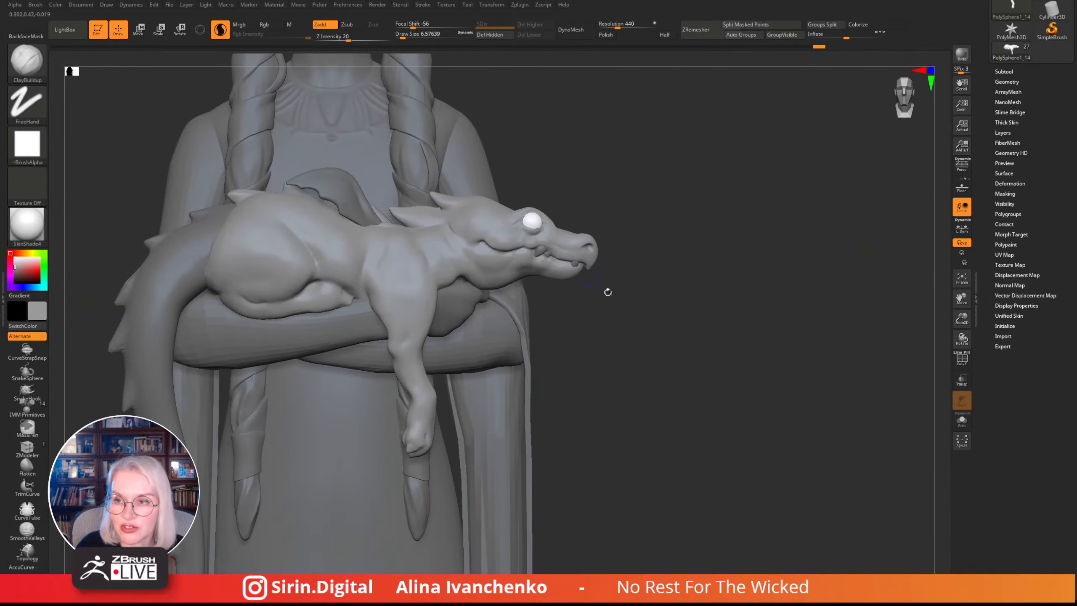
pyautogui.keyDown('alt'); pyautogui.moveTo(605, 291); pyautogui.dragTo(685, 325); pyautogui.keyUp('alt')
pyautogui.moveTo(722, 267); pyautogui.dragTo(664, 264)
pyautogui.moveTo(640, 349)
pyautogui.keyDown('alt'); pyautogui.mouseDown()
pyautogui.moveTo(634, 330)
pyautogui.moveTo(673, 337)
pyautogui.moveTo(507, 389)
pyautogui.mouseUp(); pyautogui.keyUp('alt')
pyautogui.moveTo(643, 344); pyautogui.dragTo(476, 267)
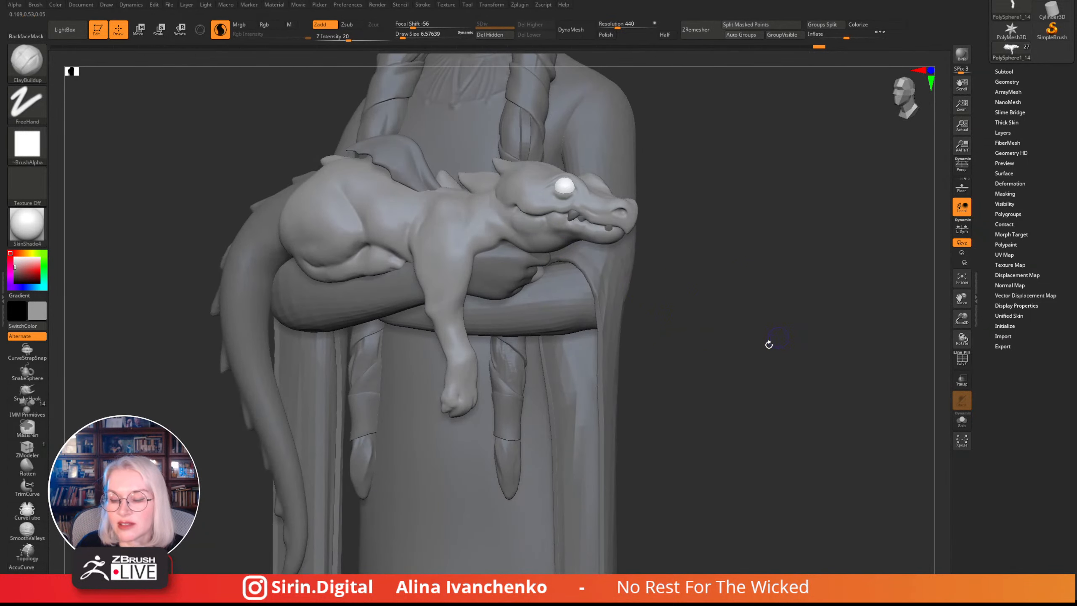
pyautogui.moveTo(768, 344)
pyautogui.mouseDown()
pyautogui.moveTo(738, 349)
pyautogui.moveTo(733, 377)
pyautogui.moveTo(757, 336)
pyautogui.mouseUp()
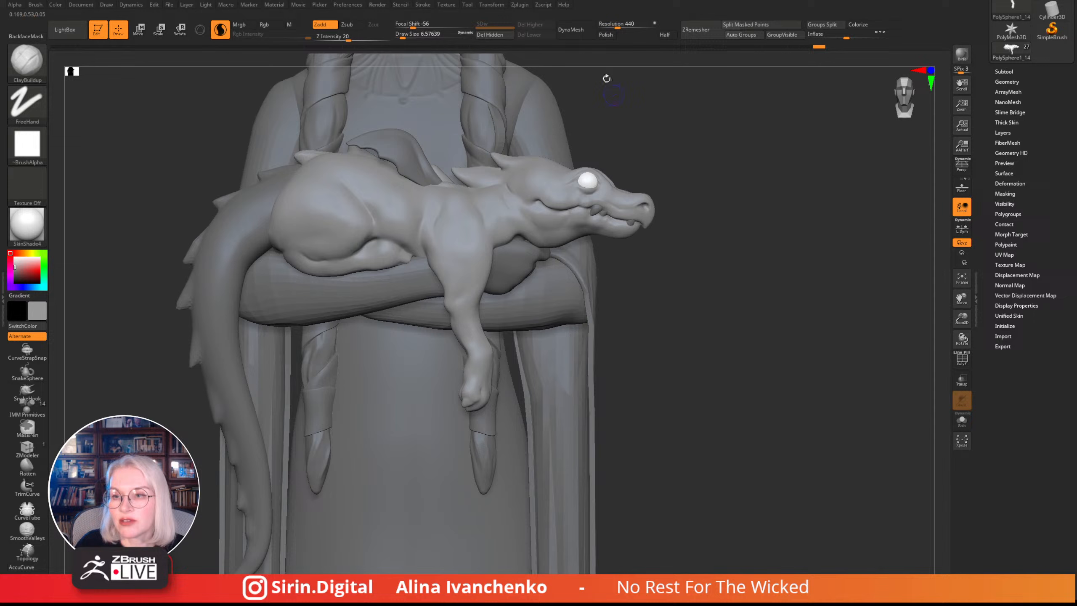
# - Try to remesh the dragon's body with DynaMesh and Polish at resolution 440, and undo it
pyautogui.click(606, 34)
pyautogui.click(571, 30)
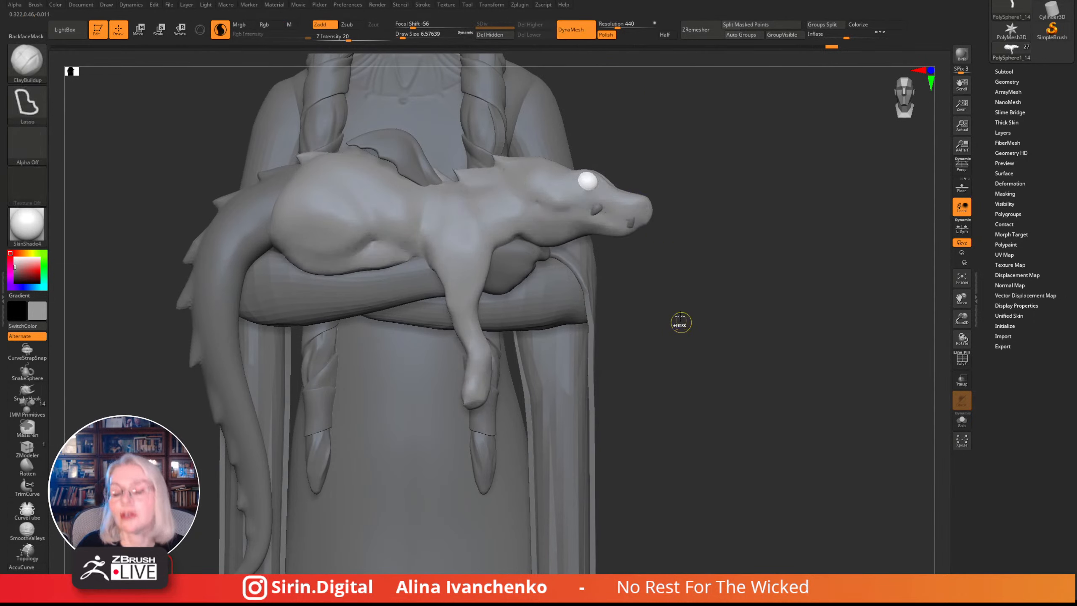
pyautogui.hotkey('ctrl', 'z')
# - Try to remesh the dragon's body with DynaMesh at resolution 1576, and undo it
pyautogui.moveTo(619, 23); pyautogui.dragTo(634, 24)
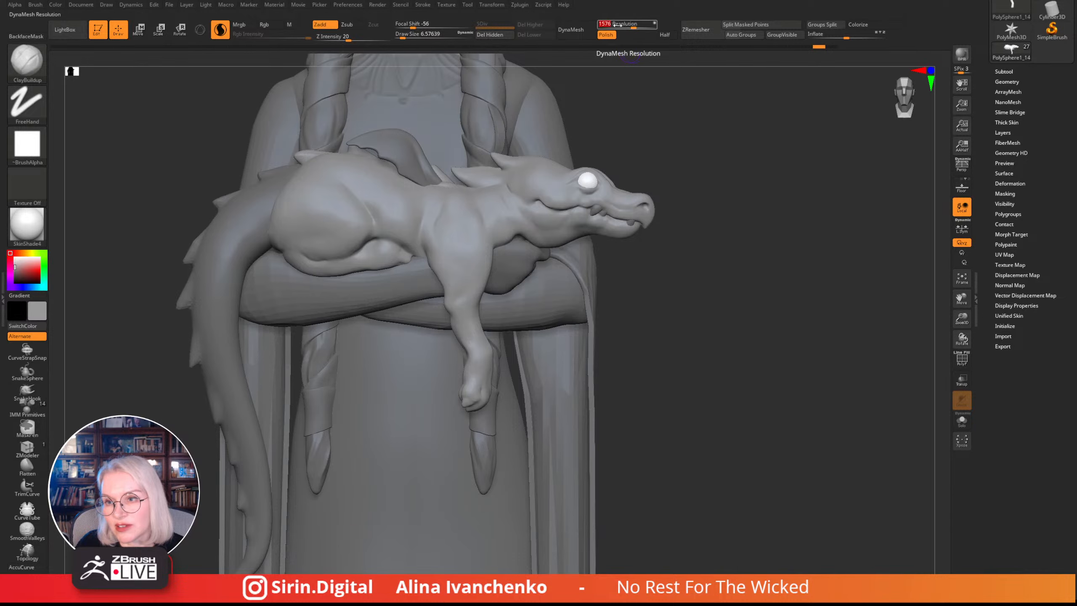
pyautogui.click(587, 36)
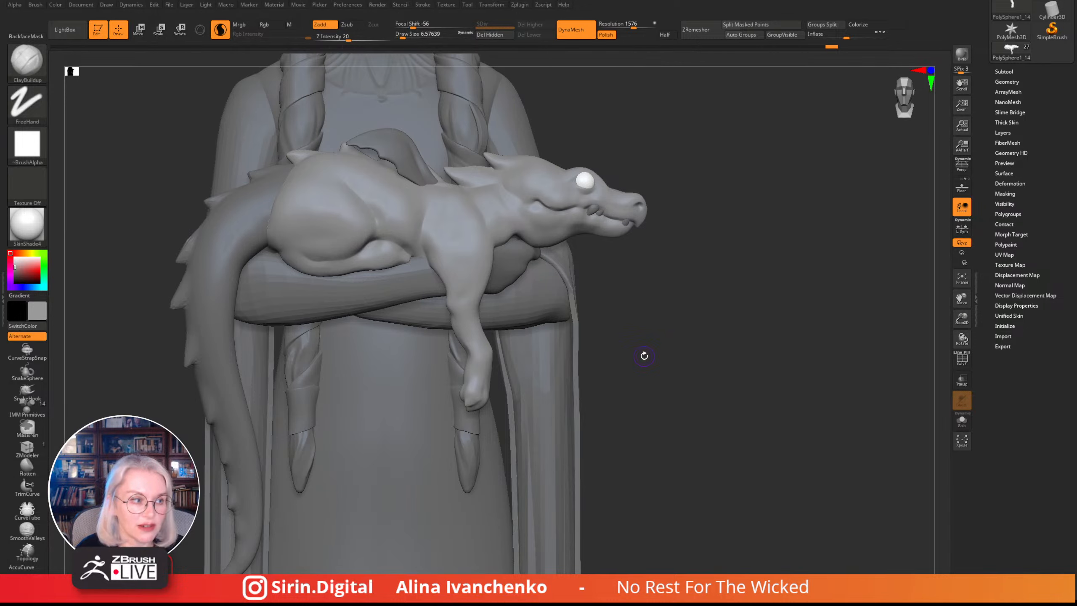
pyautogui.hotkey('ctrl', 'z')
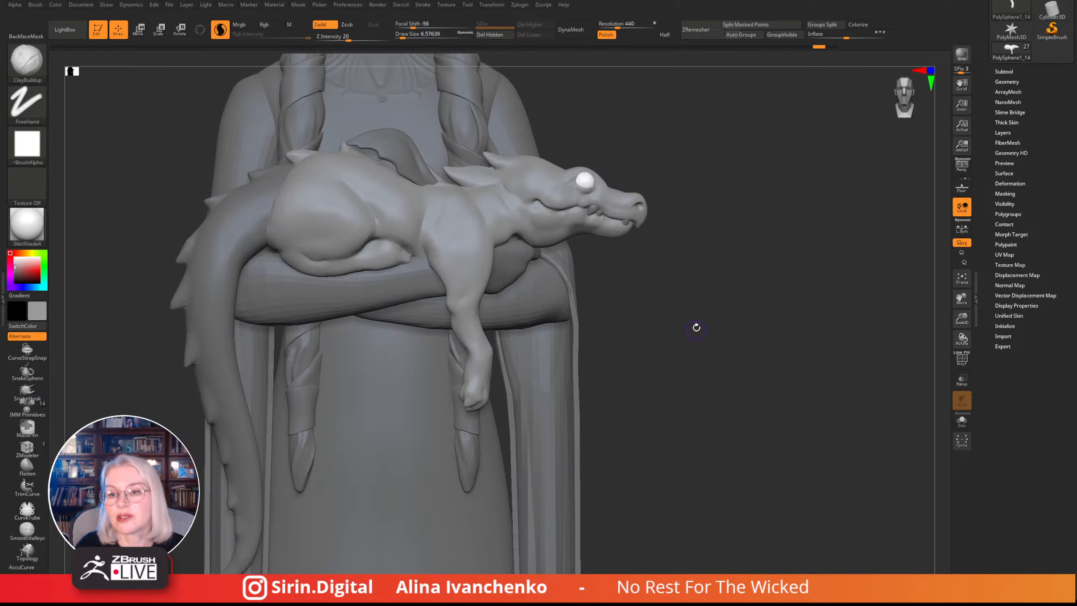
# - Review the dragon's pose and proportions up close and together with the whole upper figure of the girl
pyautogui.moveTo(696, 322); pyautogui.dragTo(676, 327)
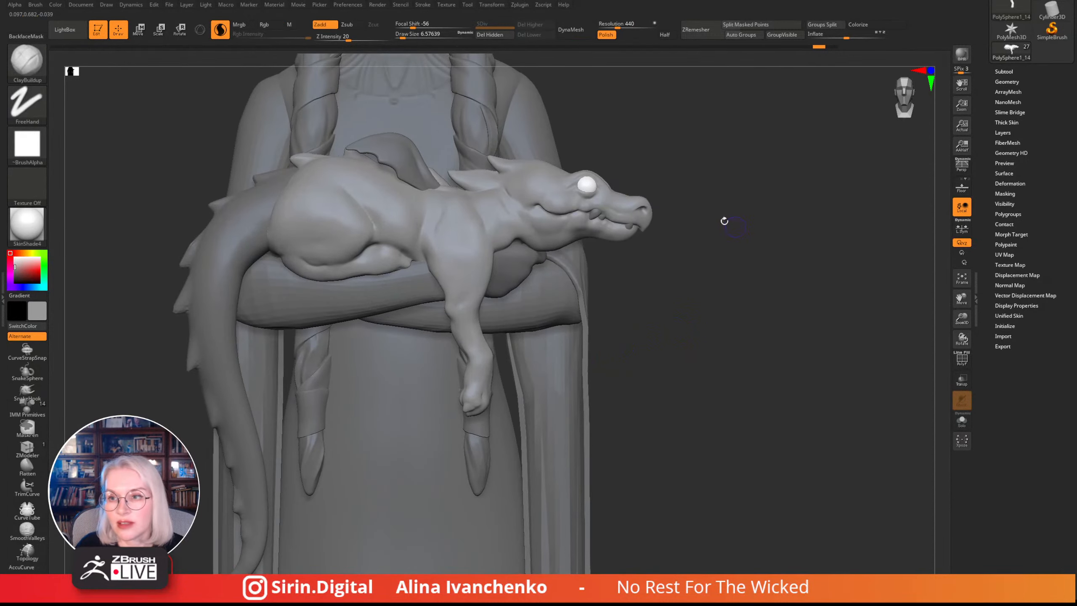
pyautogui.moveTo(654, 316)
pyautogui.mouseDown()
pyautogui.moveTo(636, 356)
pyautogui.moveTo(658, 344)
pyautogui.moveTo(503, 253)
pyautogui.mouseUp()
pyautogui.moveTo(678, 306); pyautogui.dragTo(606, 368)
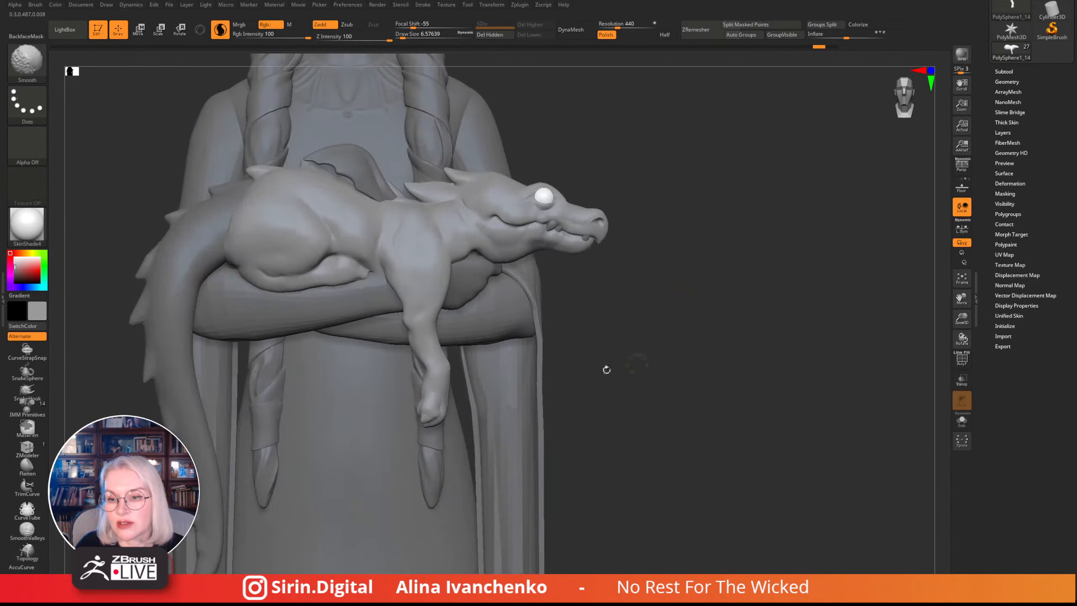
pyautogui.moveTo(962, 323); pyautogui.dragTo(961, 317)
pyautogui.keyDown('alt'); pyautogui.moveTo(671, 337); pyautogui.dragTo(694, 422); pyautogui.keyUp('alt')
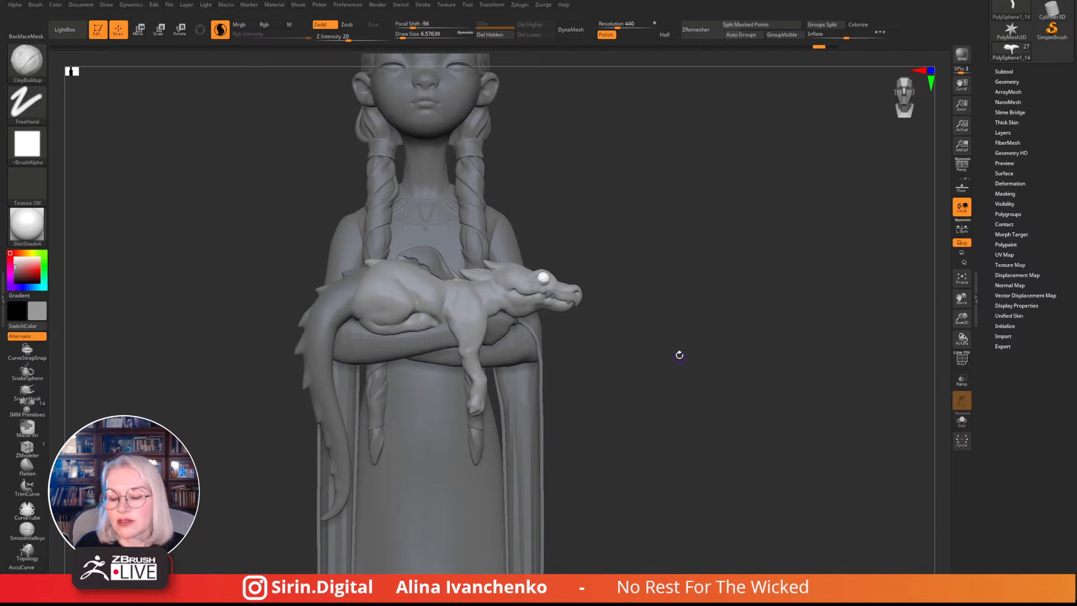
pyautogui.keyDown('alt'); pyautogui.moveTo(678, 356); pyautogui.dragTo(651, 457); pyautogui.keyUp('alt')
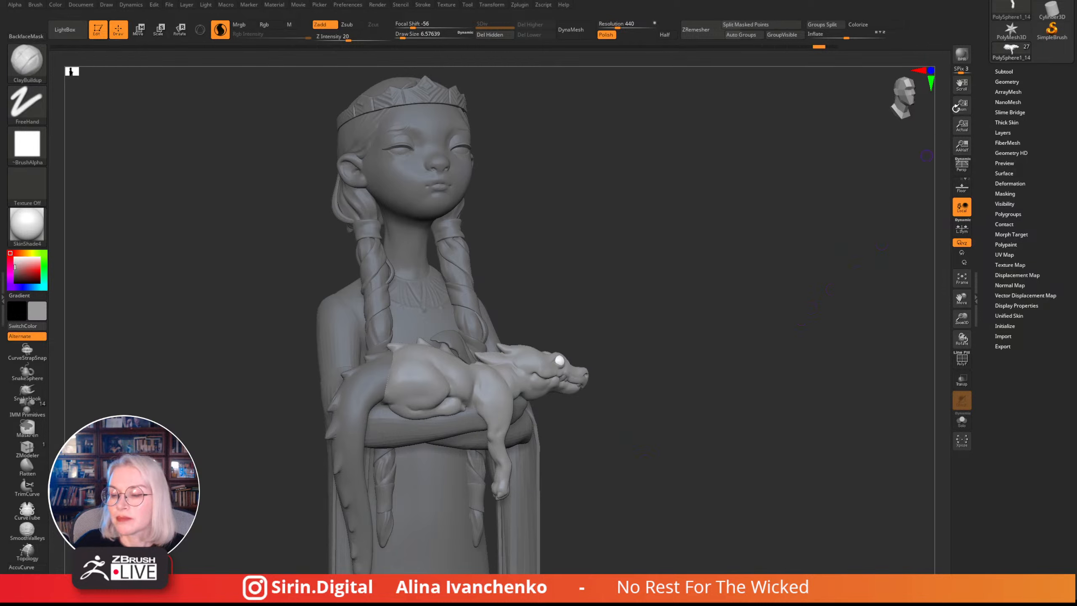
# - Open the list of subtools and make the girl's dress the active subtool
pyautogui.click(1013, 71)
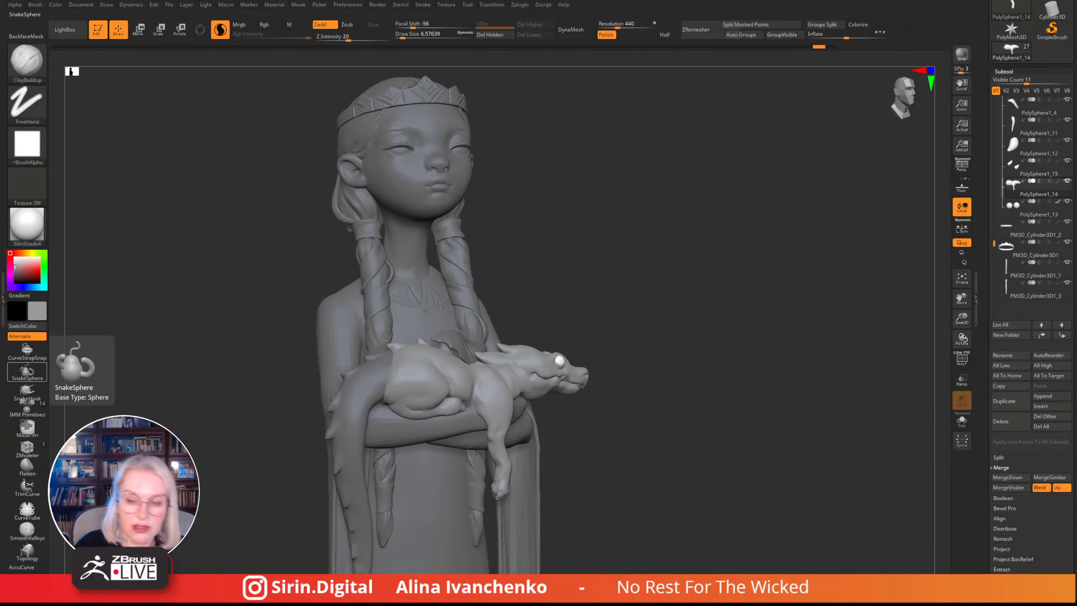
pyautogui.moveTo(647, 255)
pyautogui.mouseDown()
pyautogui.moveTo(666, 271)
pyautogui.moveTo(637, 259)
pyautogui.moveTo(667, 271)
pyautogui.moveTo(672, 297)
pyautogui.mouseUp()
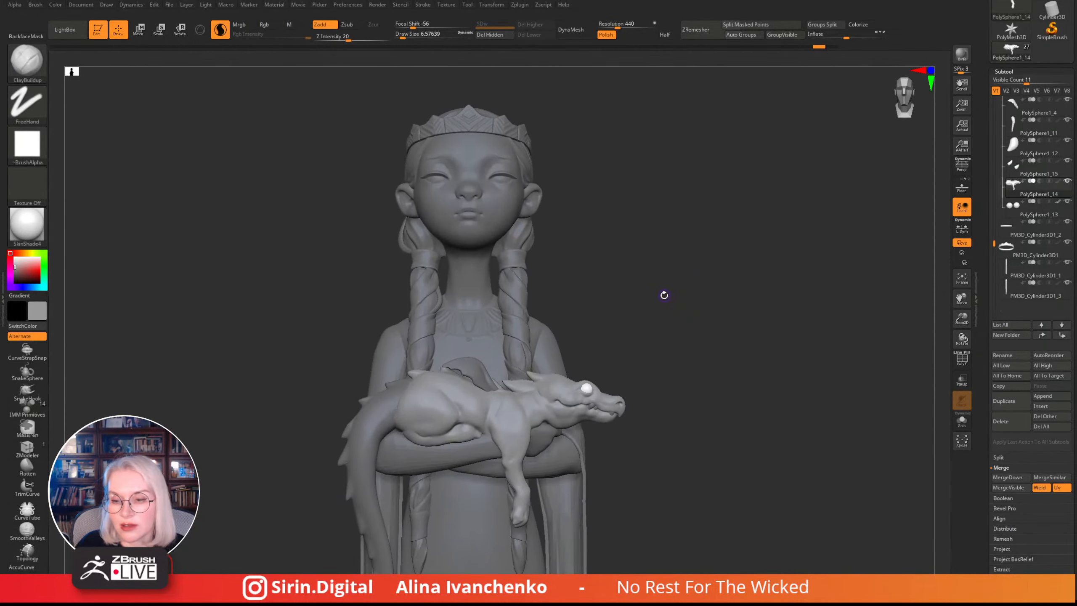
pyautogui.keyDown('alt'); pyautogui.click(497, 308); pyautogui.keyUp('alt')
pyautogui.moveTo(582, 279)
pyautogui.keyDown('alt'); pyautogui.mouseDown()
pyautogui.moveTo(587, 253)
pyautogui.moveTo(589, 265)
pyautogui.moveTo(549, 216)
pyautogui.mouseUp(); pyautogui.keyUp('alt')
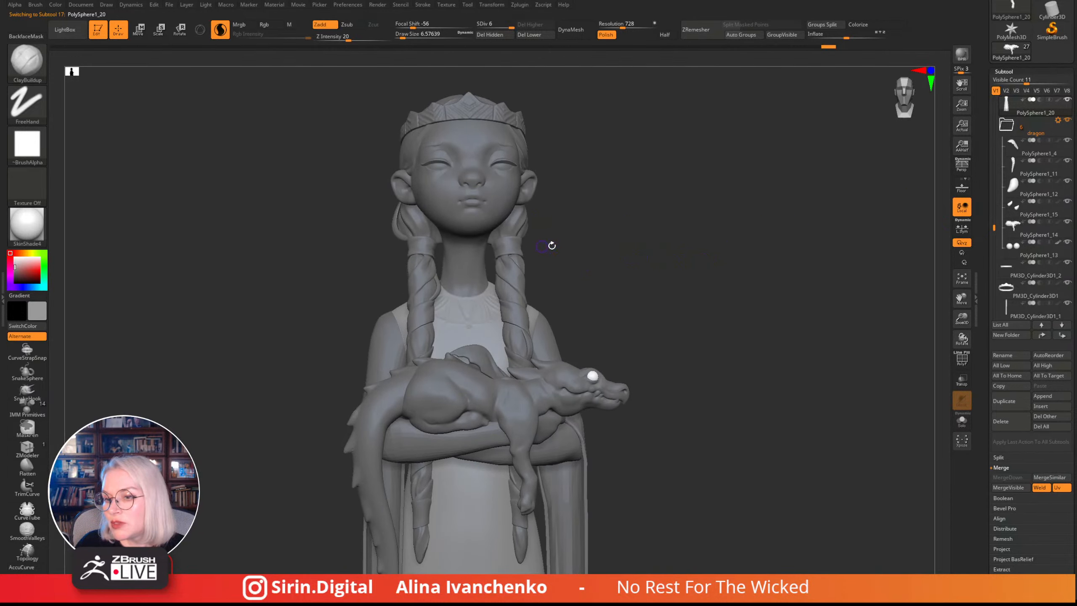
pyautogui.moveTo(551, 245)
pyautogui.mouseDown()
pyautogui.moveTo(625, 247)
pyautogui.moveTo(615, 260)
pyautogui.mouseUp()
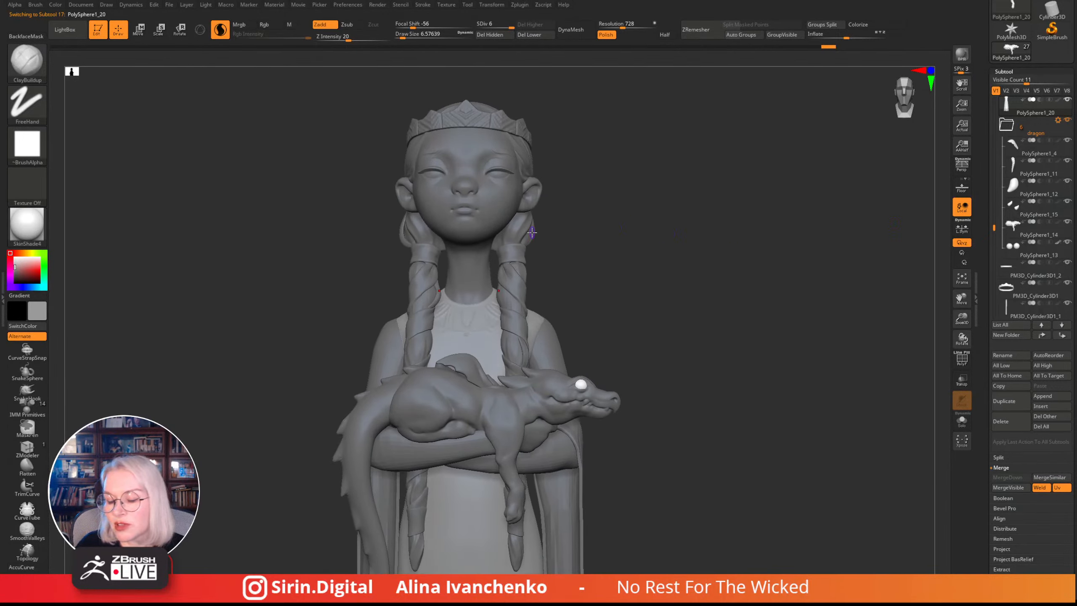
pyautogui.moveTo(627, 248); pyautogui.dragTo(634, 256)
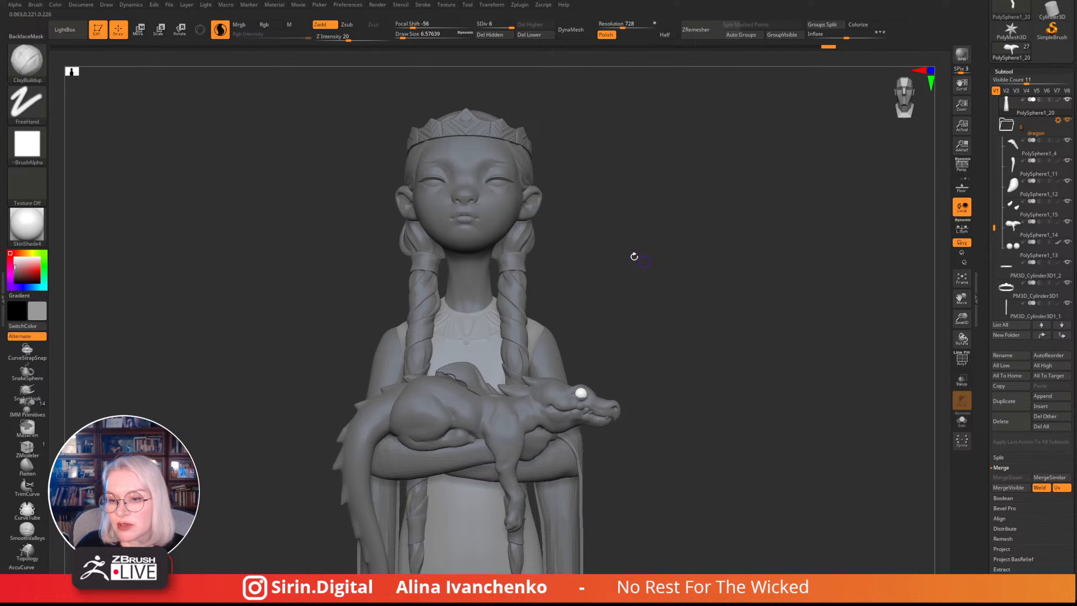
# - Select the girl's braided hair, check the neighbouring loose strand PolySphere1_1 and turn on the polyframe display
pyautogui.keyDown('alt'); pyautogui.click(528, 234); pyautogui.keyUp('alt')
pyautogui.scroll(4, 1044, 204)
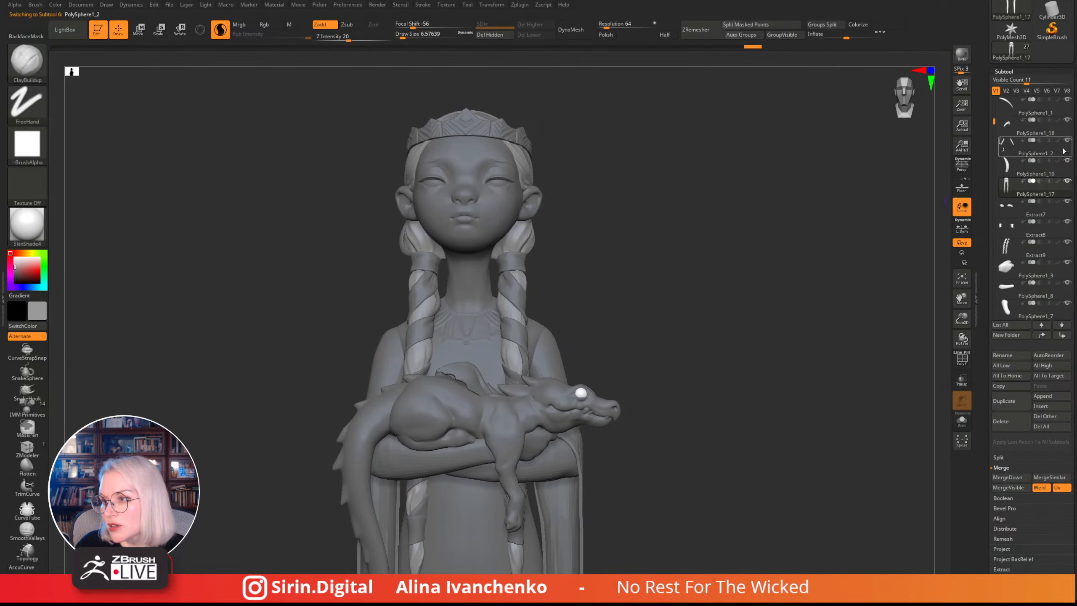
pyautogui.click(1064, 130)
pyautogui.click(1065, 114)
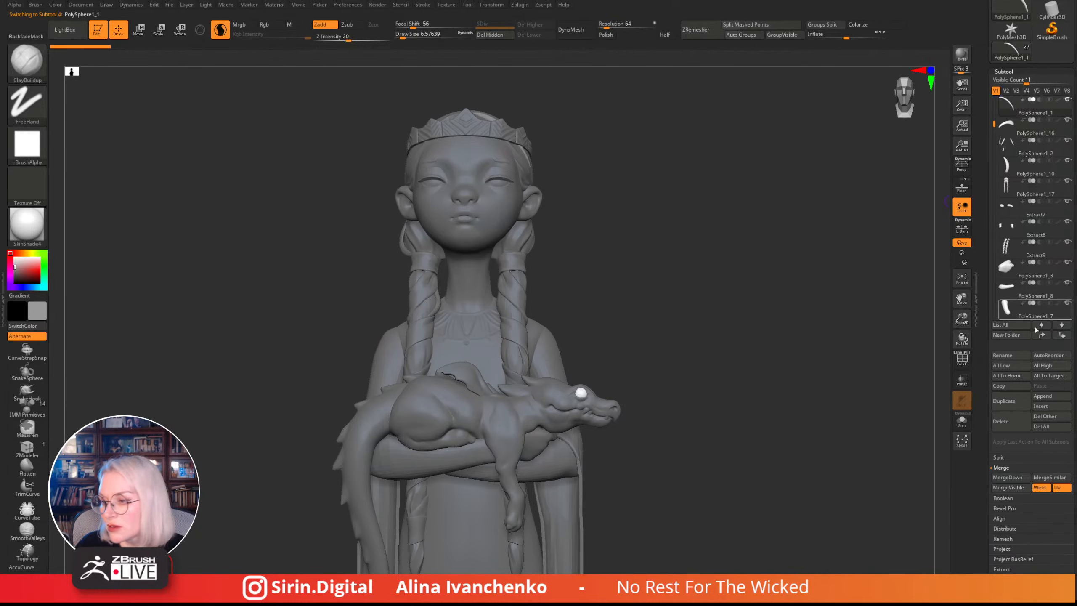
pyautogui.click(962, 358)
pyautogui.moveTo(818, 363)
pyautogui.mouseDown()
pyautogui.moveTo(836, 389)
pyautogui.moveTo(808, 359)
pyautogui.mouseUp()
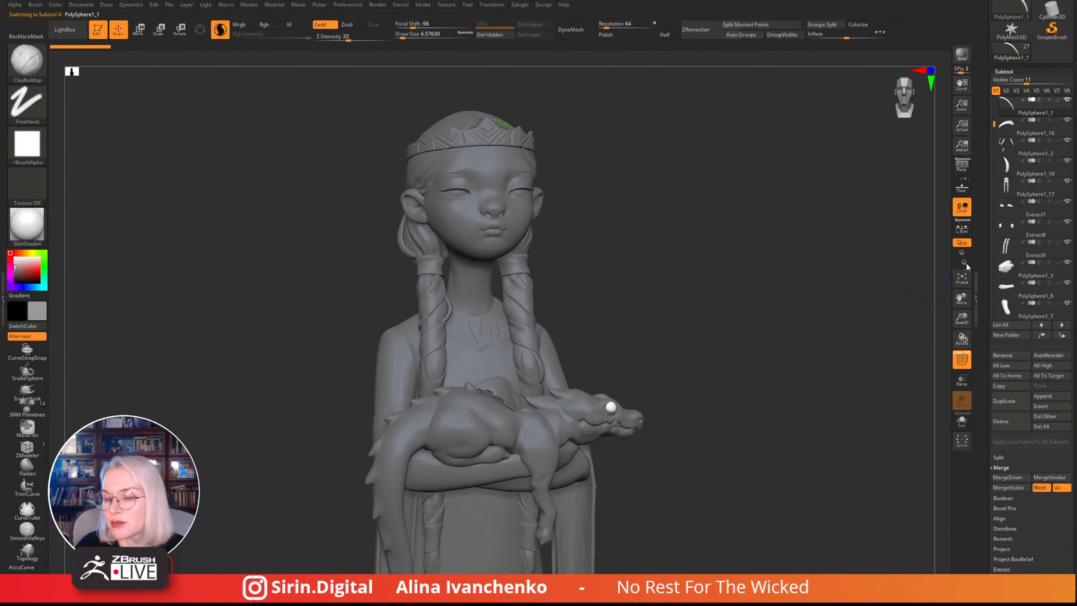
# - Merge the loose strand subtool PolySphere1_10 down into the braided hair and accept the non-undoable operation
pyautogui.click(1062, 154)
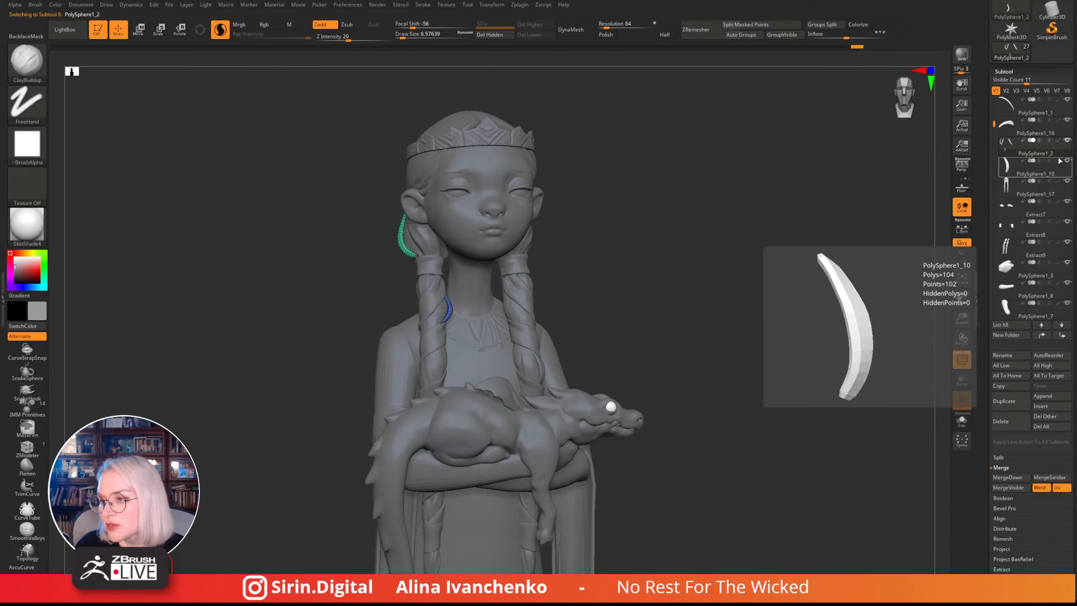
pyautogui.moveTo(1059, 173)
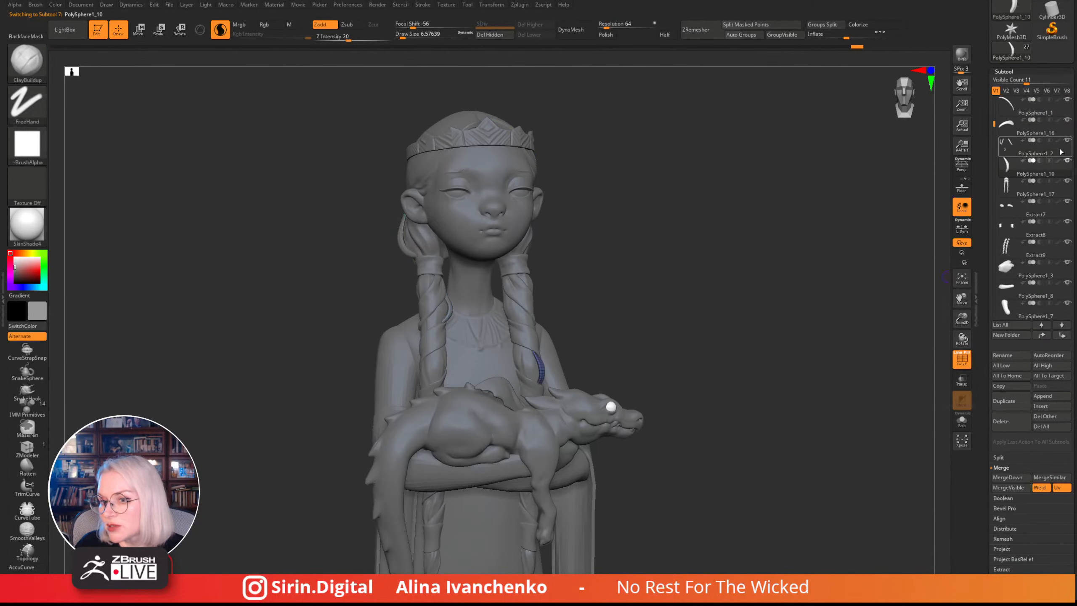
pyautogui.click(1060, 167)
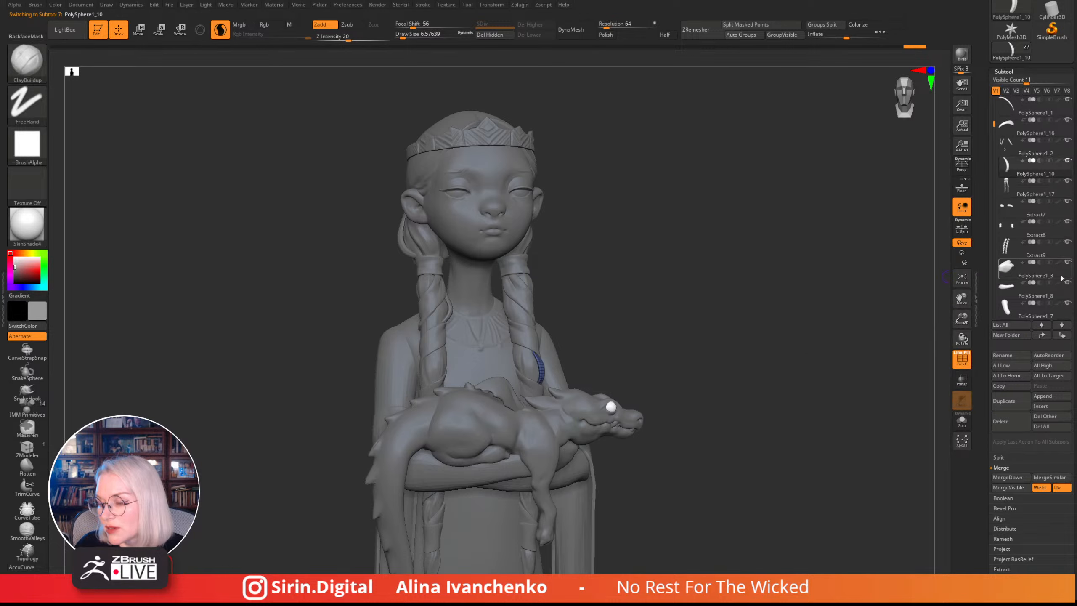
pyautogui.moveTo(1074, 382); pyautogui.dragTo(1074, 363)
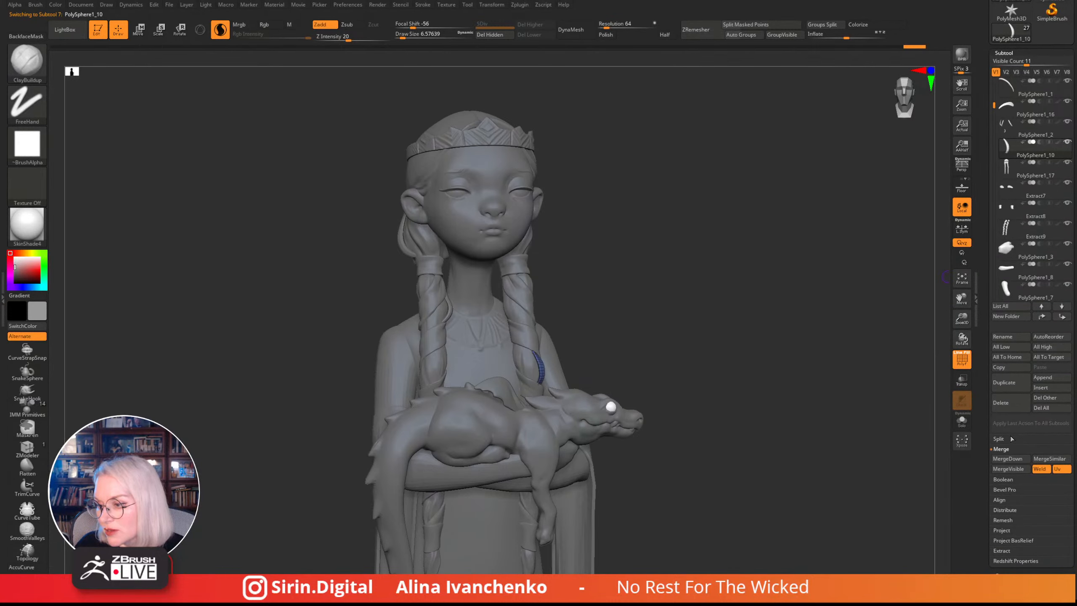
pyautogui.click(1010, 470)
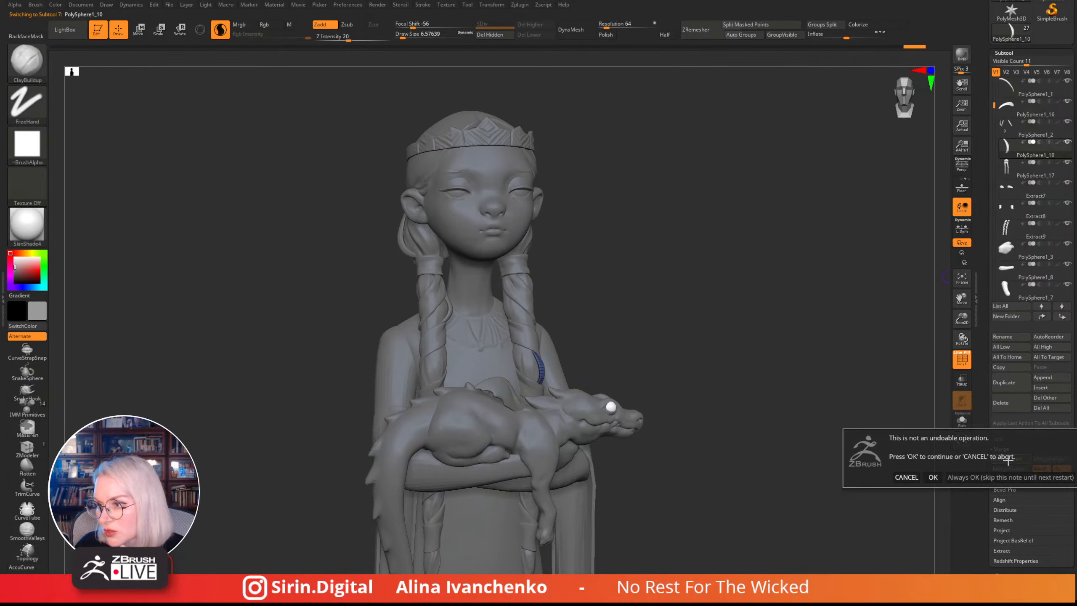
pyautogui.click(934, 477)
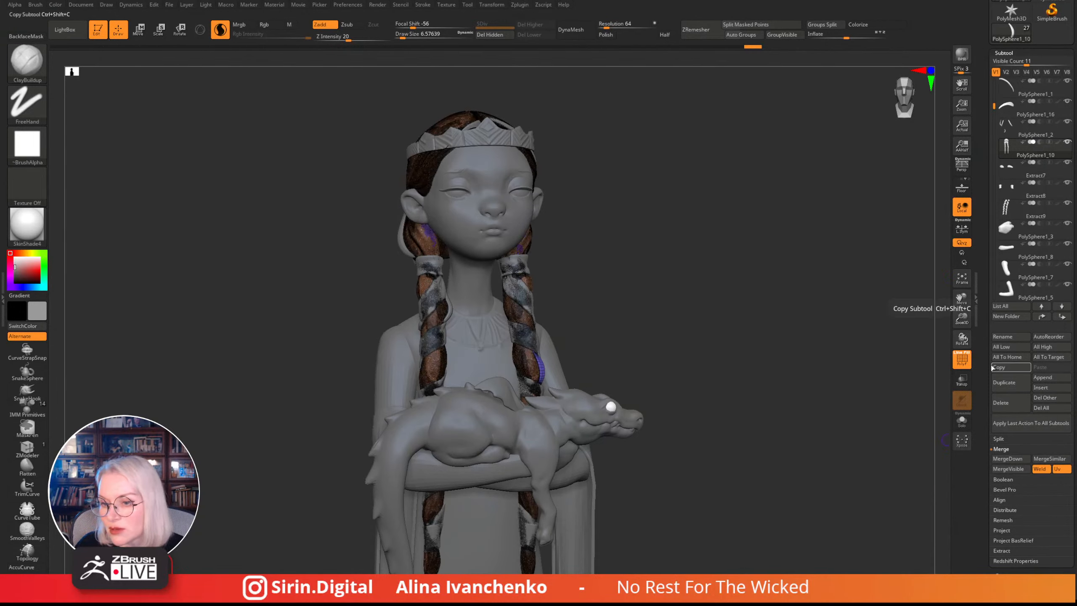
# - Merge the loose strands of PolySphere1_2 down into the braided hair subtool
pyautogui.moveTo(878, 368); pyautogui.dragTo(859, 365)
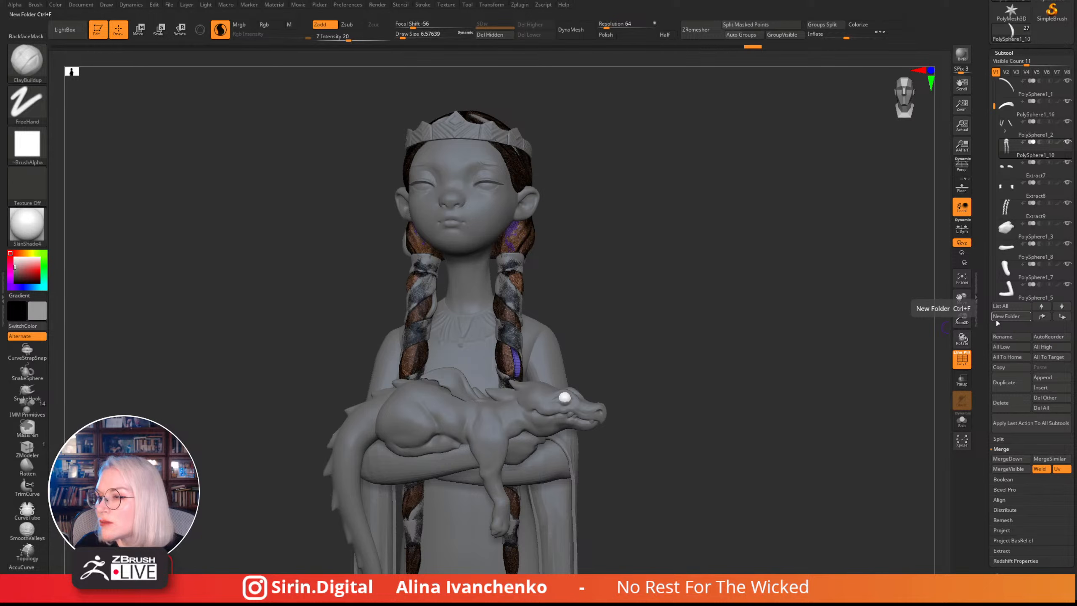
pyautogui.click(1068, 135)
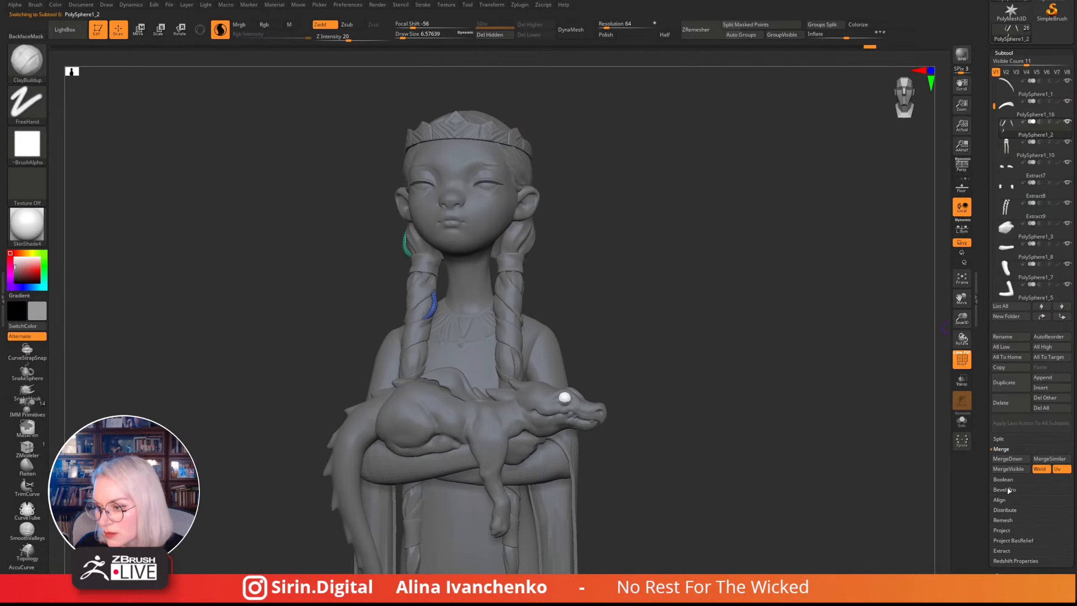
pyautogui.click(1004, 459)
pyautogui.click(933, 479)
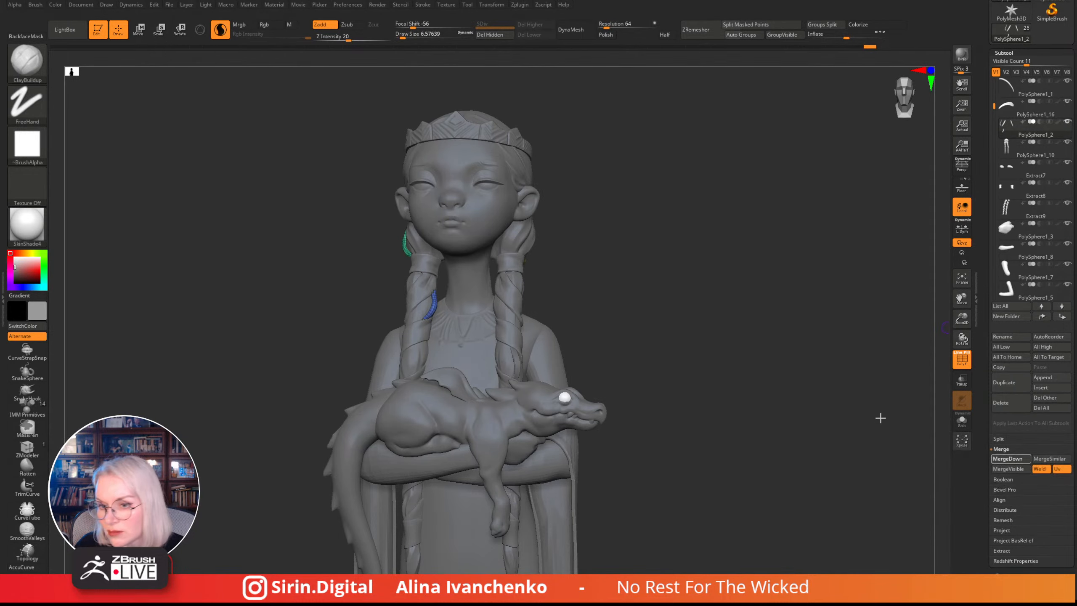
# - Inspect the merged hair's polygroups with polyframe and in Solo mode, and restore the normal display of the full figure
pyautogui.click(962, 360)
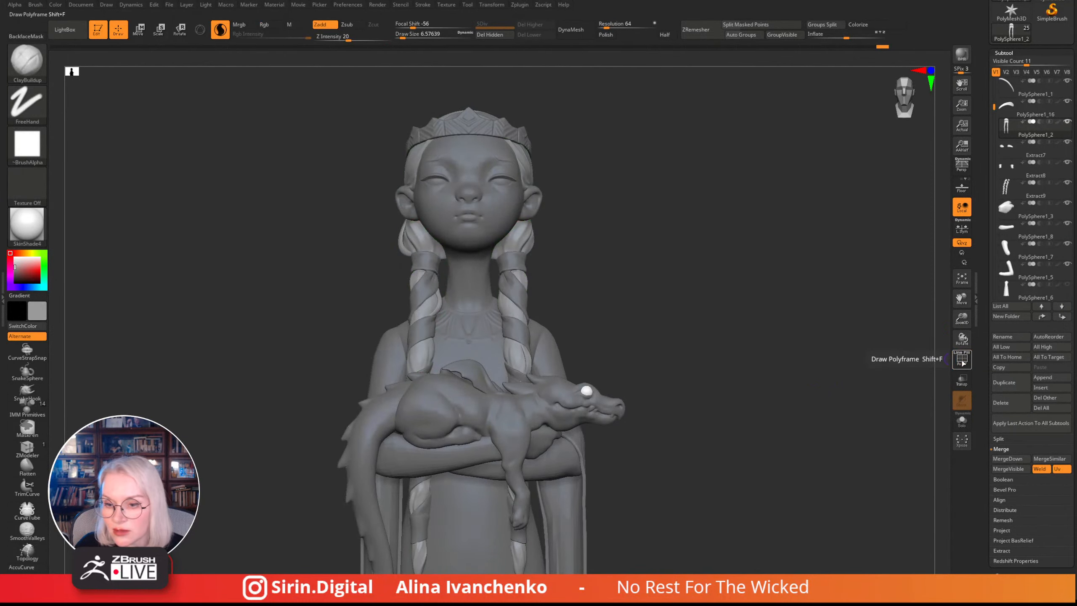
pyautogui.click(962, 360)
pyautogui.click(962, 420)
pyautogui.moveTo(826, 375); pyautogui.dragTo(827, 397)
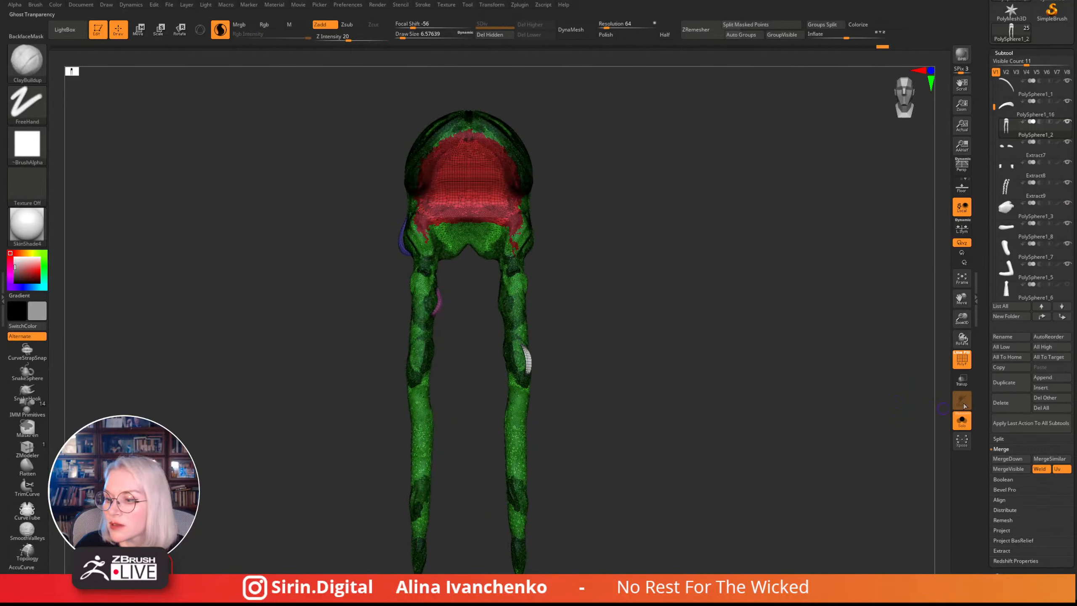
pyautogui.click(962, 420)
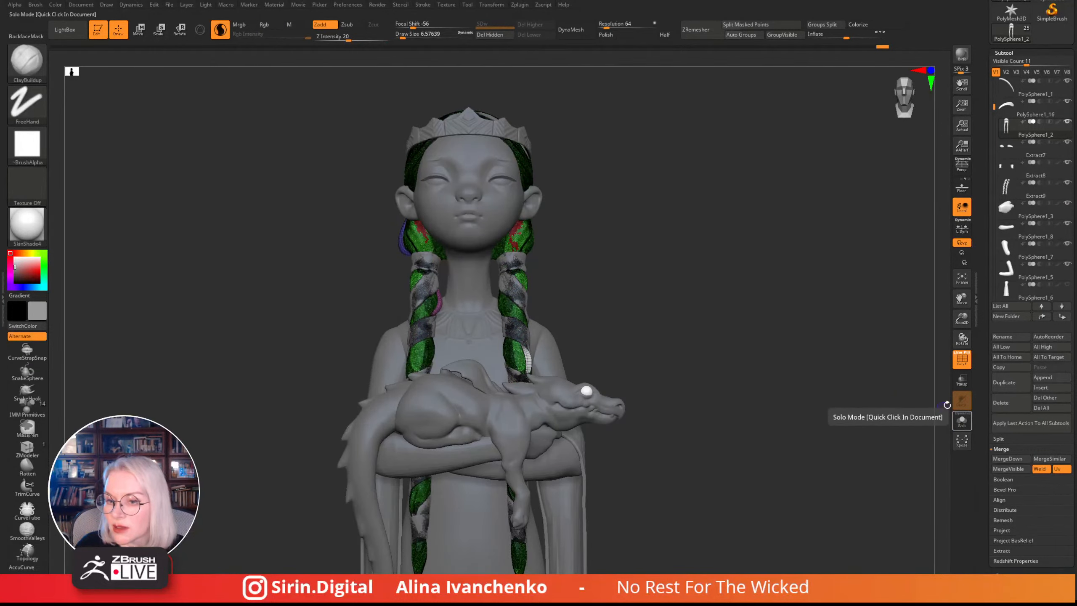
pyautogui.click(966, 361)
pyautogui.keyDown('alt'); pyautogui.moveTo(824, 351); pyautogui.dragTo(802, 355); pyautogui.keyUp('alt')
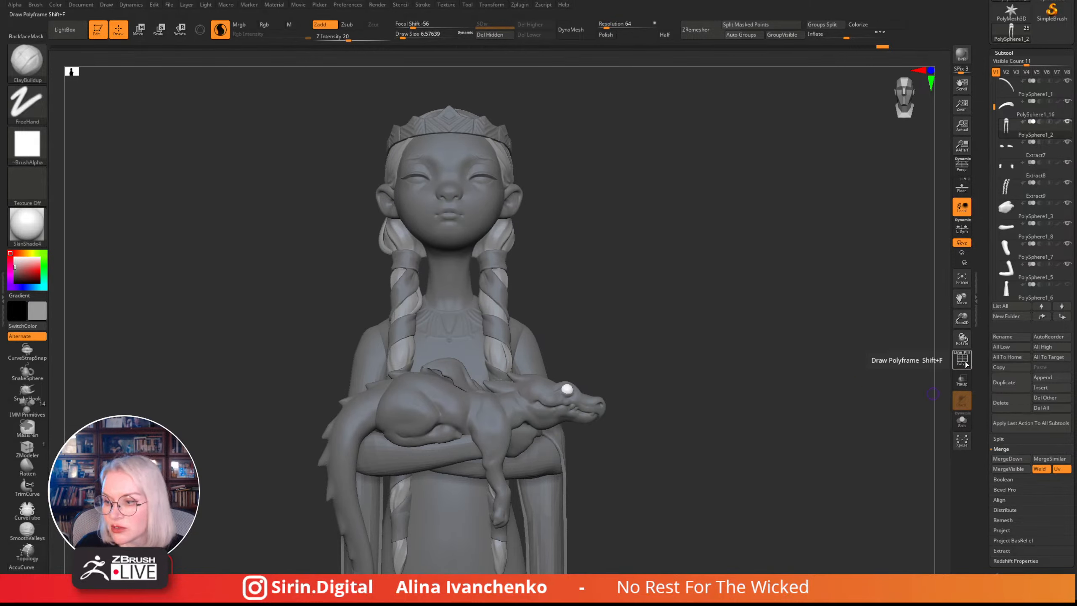
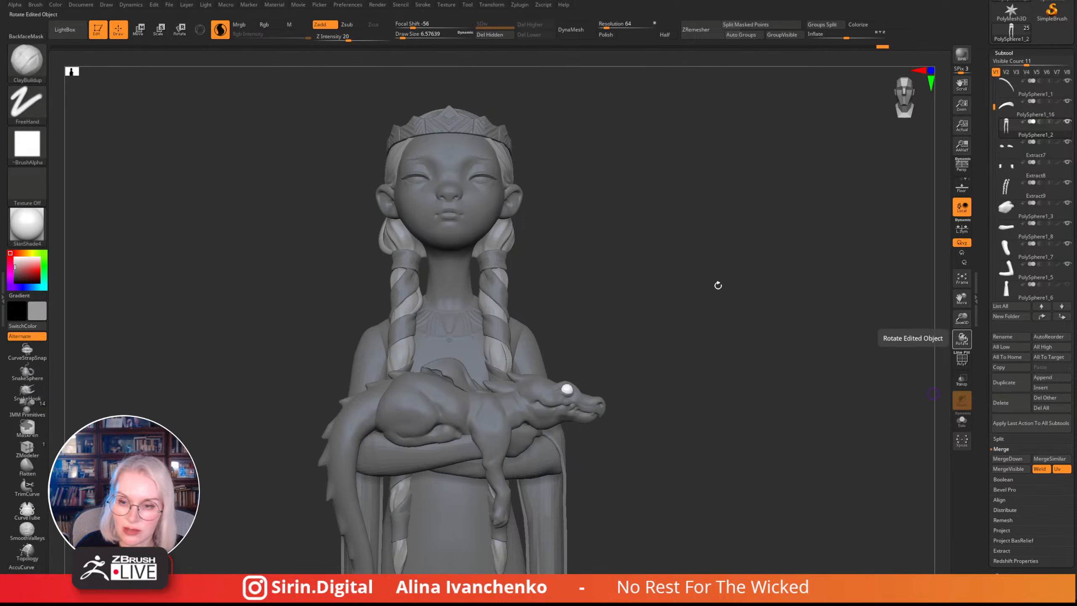
# - Review the girl and dragon from the front and side, and make the girl's head and neck the active subtool
pyautogui.moveTo(717, 286)
pyautogui.mouseDown()
pyautogui.moveTo(690, 341)
pyautogui.moveTo(697, 372)
pyautogui.moveTo(649, 340)
pyautogui.mouseUp()
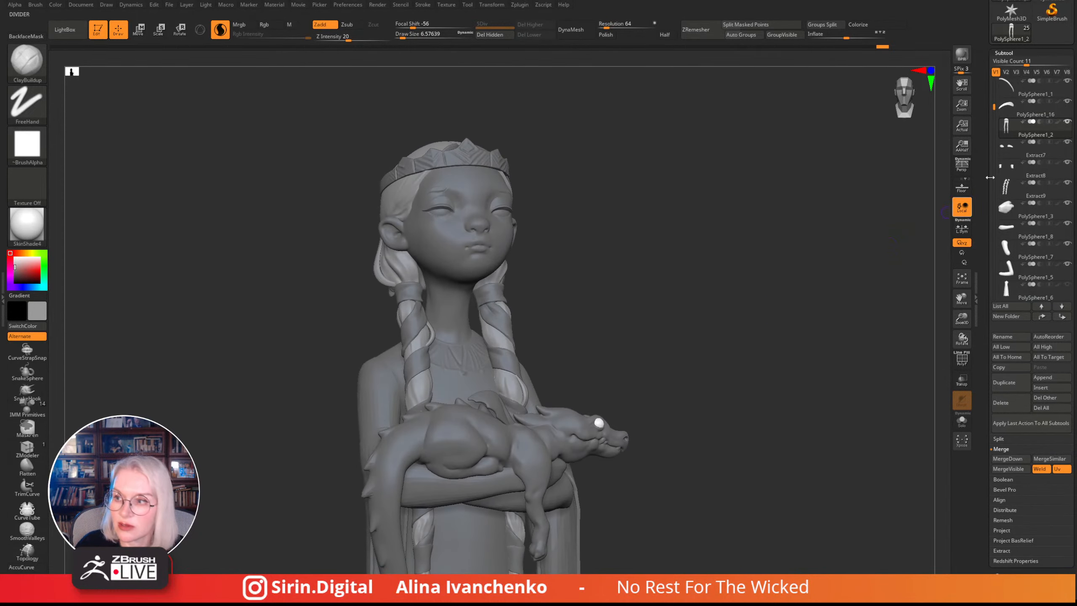
pyautogui.moveTo(807, 303)
pyautogui.mouseDown()
pyautogui.moveTo(790, 286)
pyautogui.moveTo(730, 320)
pyautogui.moveTo(720, 344)
pyautogui.mouseUp()
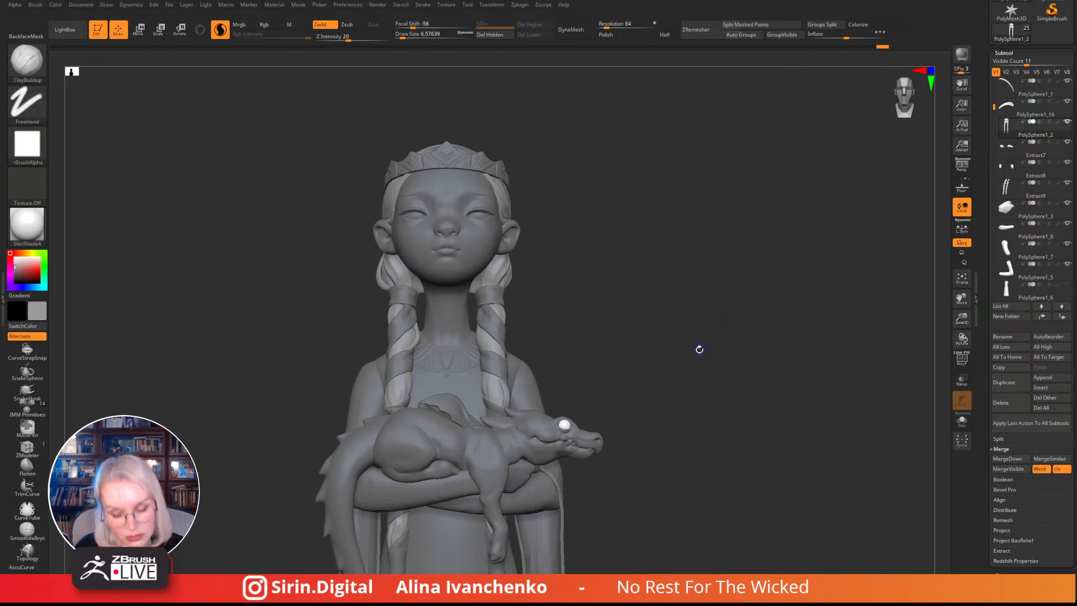
pyautogui.moveTo(749, 239); pyautogui.dragTo(729, 303)
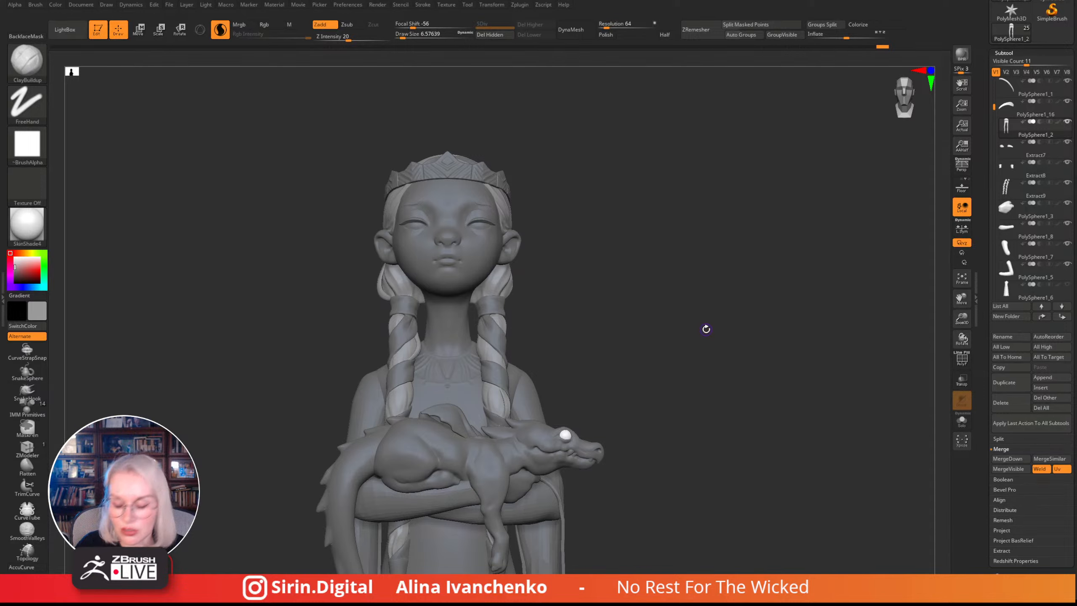
pyautogui.moveTo(706, 329)
pyautogui.mouseDown()
pyautogui.moveTo(689, 339)
pyautogui.moveTo(702, 344)
pyautogui.moveTo(647, 356)
pyautogui.moveTo(598, 342)
pyautogui.mouseUp()
pyautogui.keyDown('alt'); pyautogui.click(467, 239); pyautogui.keyUp('alt')
pyautogui.moveTo(564, 181); pyautogui.dragTo(563, 202)
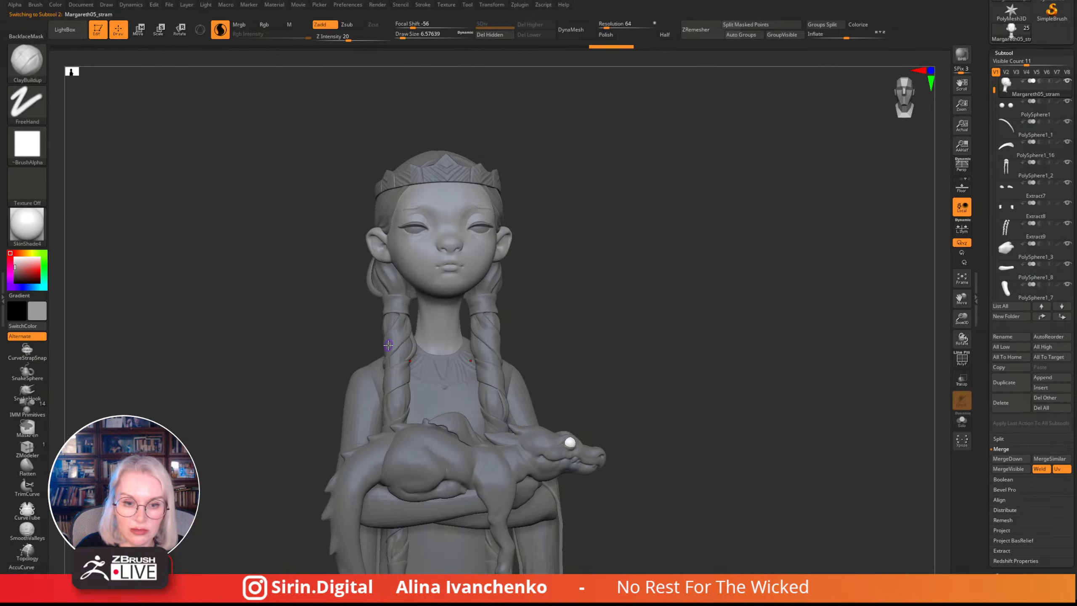
# - Try beige and brown display colours on the figure, and return to a neutral grey
pyautogui.click(28, 254)
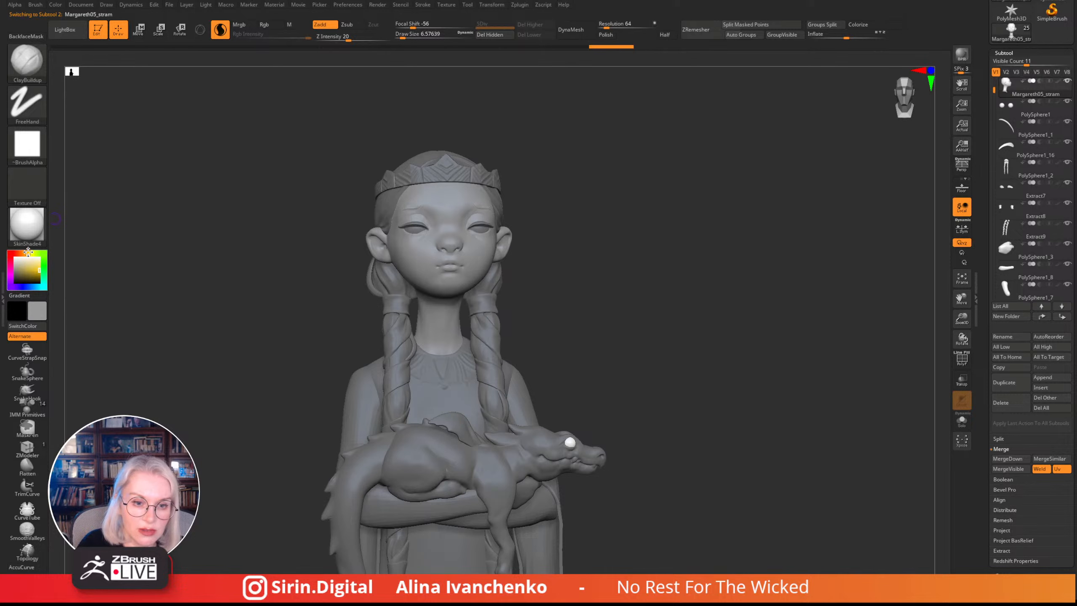
pyautogui.moveTo(35, 259); pyautogui.dragTo(23, 263)
pyautogui.click(22, 253)
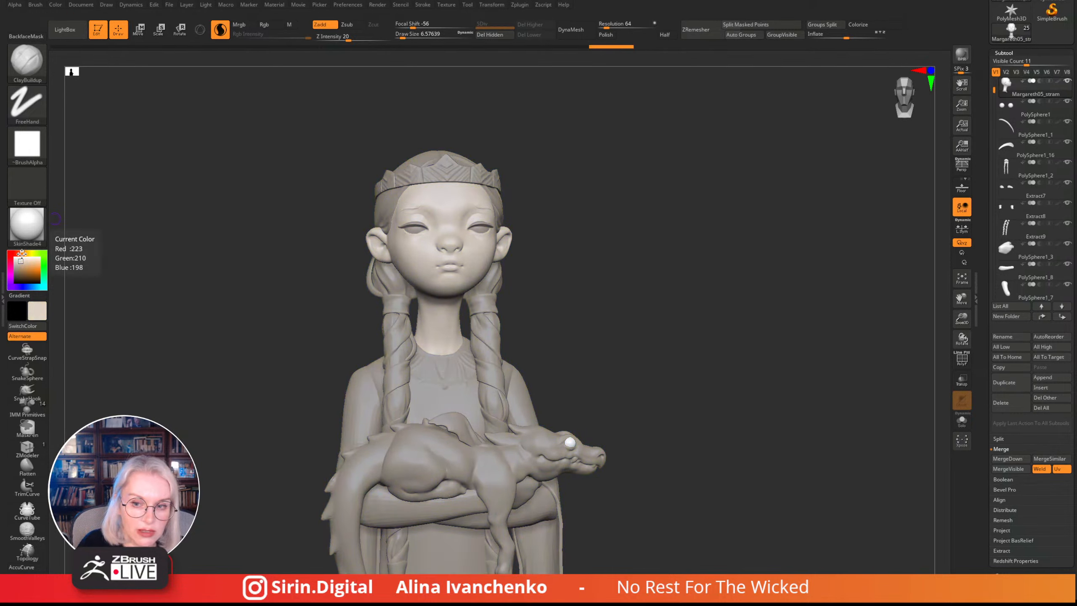
pyautogui.click(23, 261)
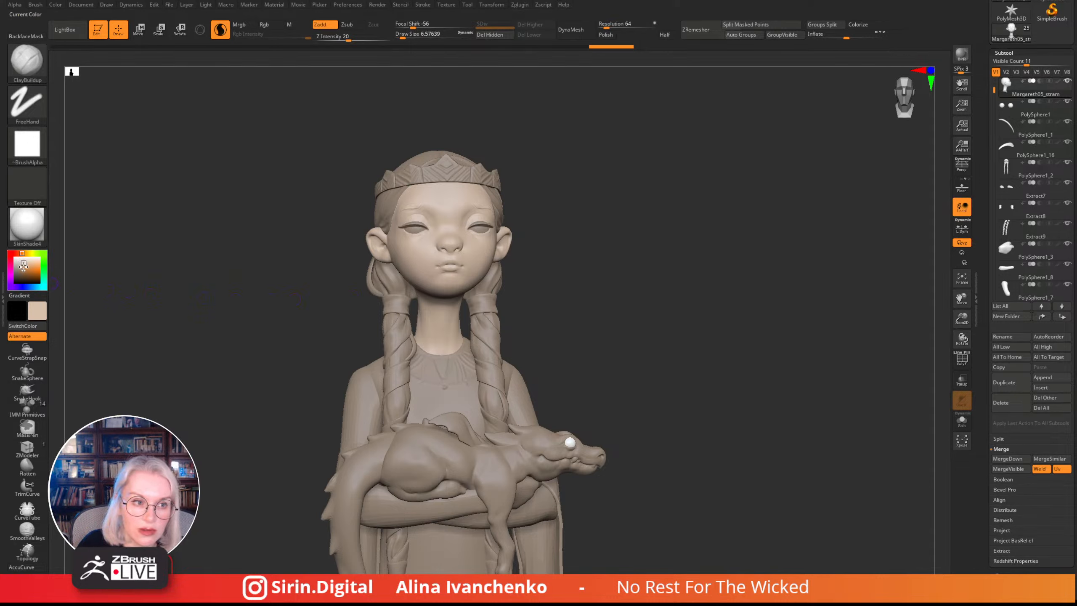
pyautogui.click(23, 270)
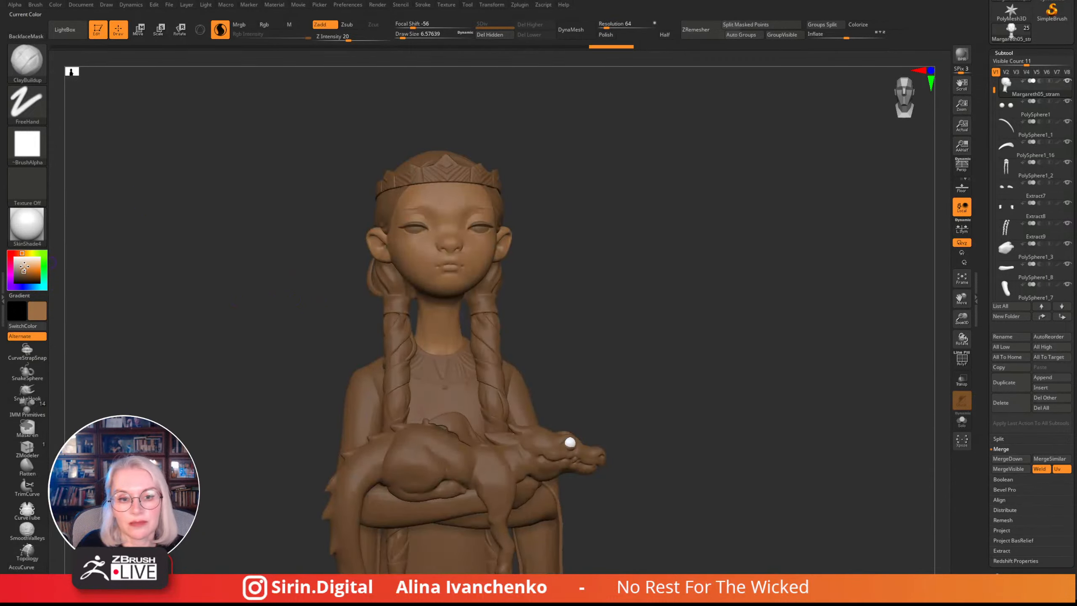
pyautogui.click(23, 260)
pyautogui.click(14, 268)
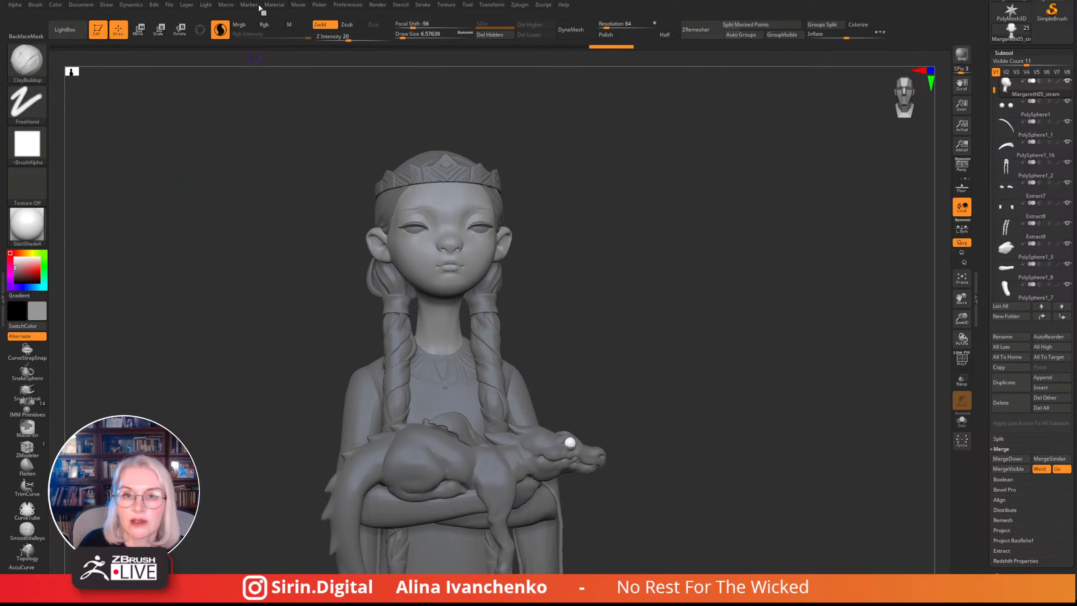
# - Set the Wax Strength of the SkinShade4 material to 36 and accept the note about wax modifiers
pyautogui.click(274, 5)
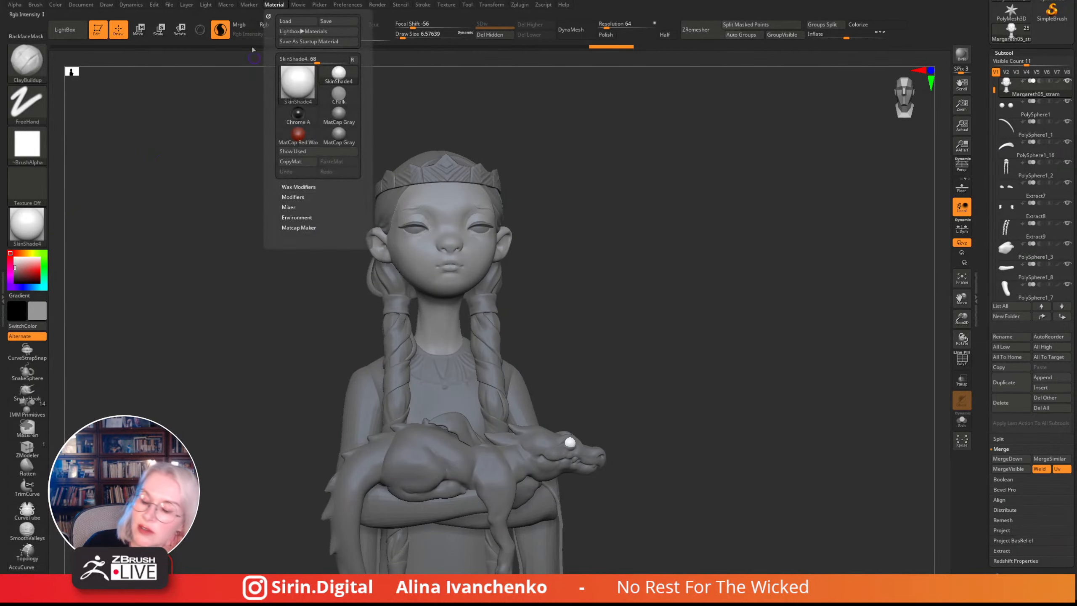
pyautogui.click(274, 6)
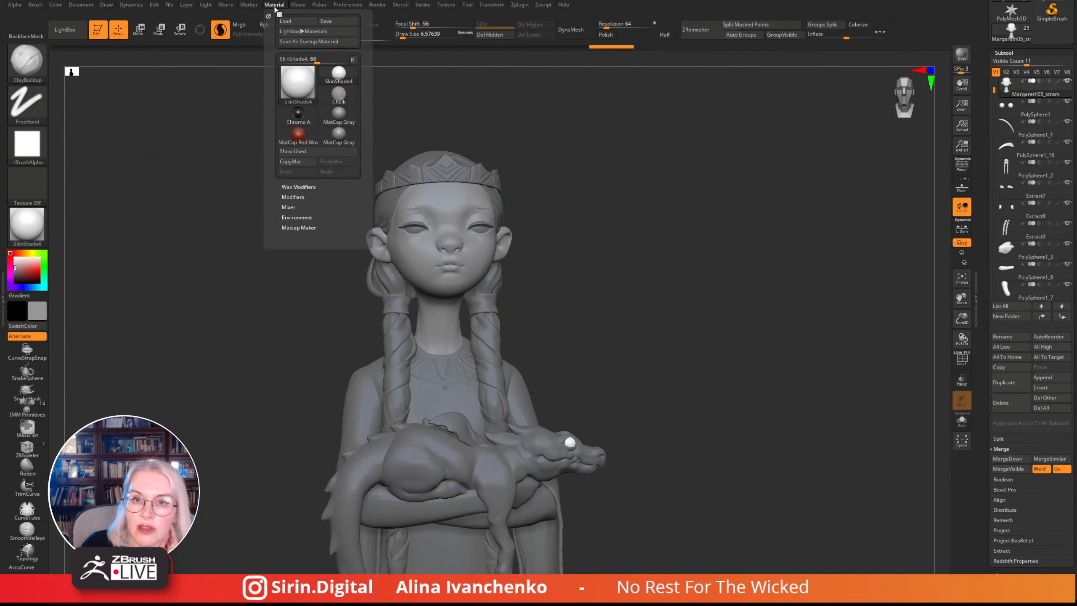
pyautogui.click(299, 186)
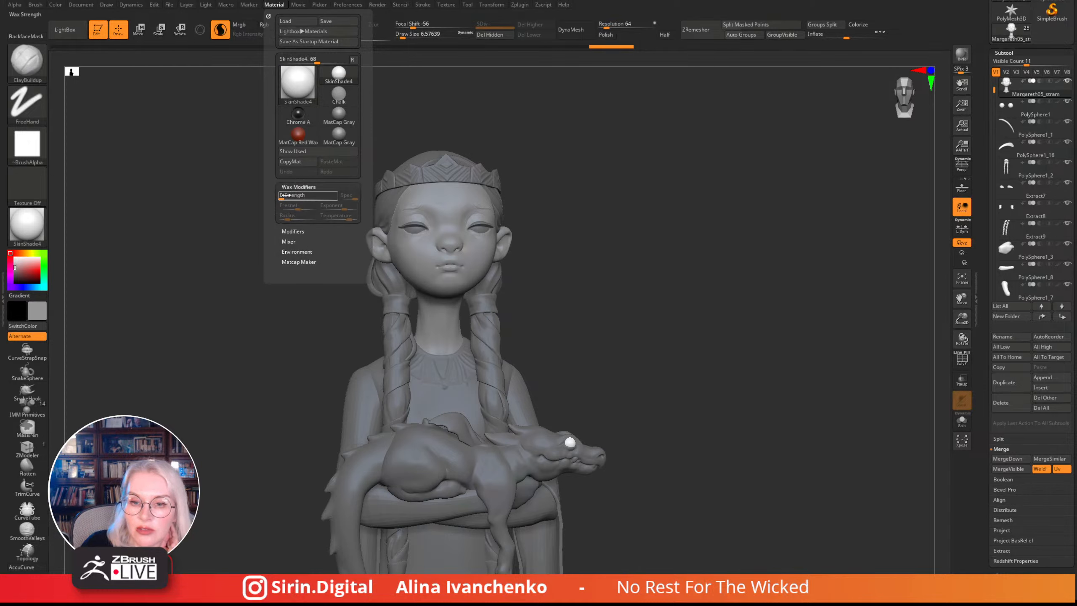
pyautogui.moveTo(284, 195); pyautogui.dragTo(314, 192)
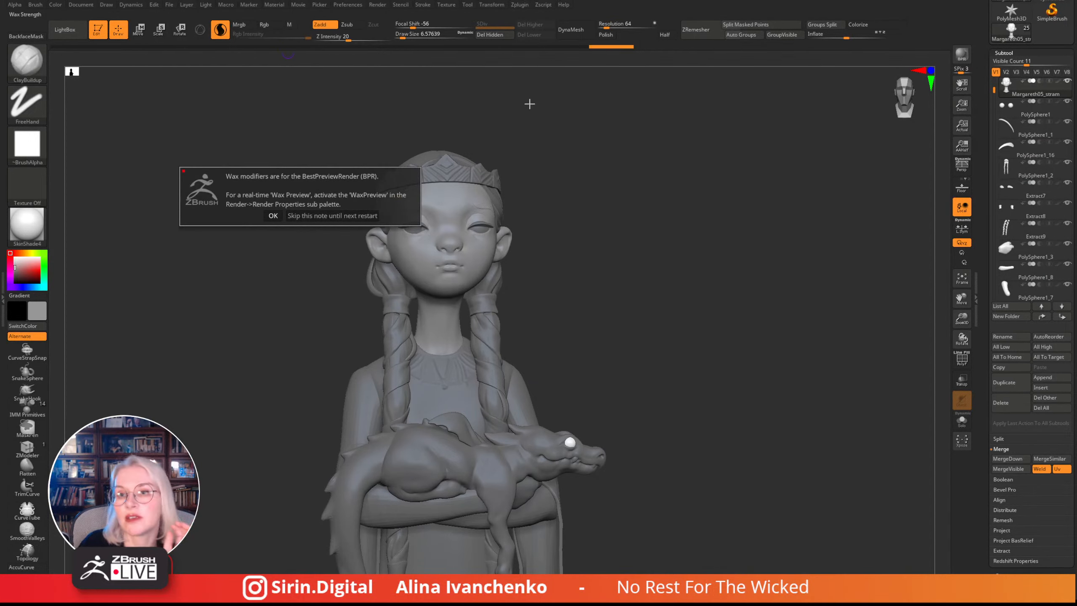
pyautogui.click(273, 215)
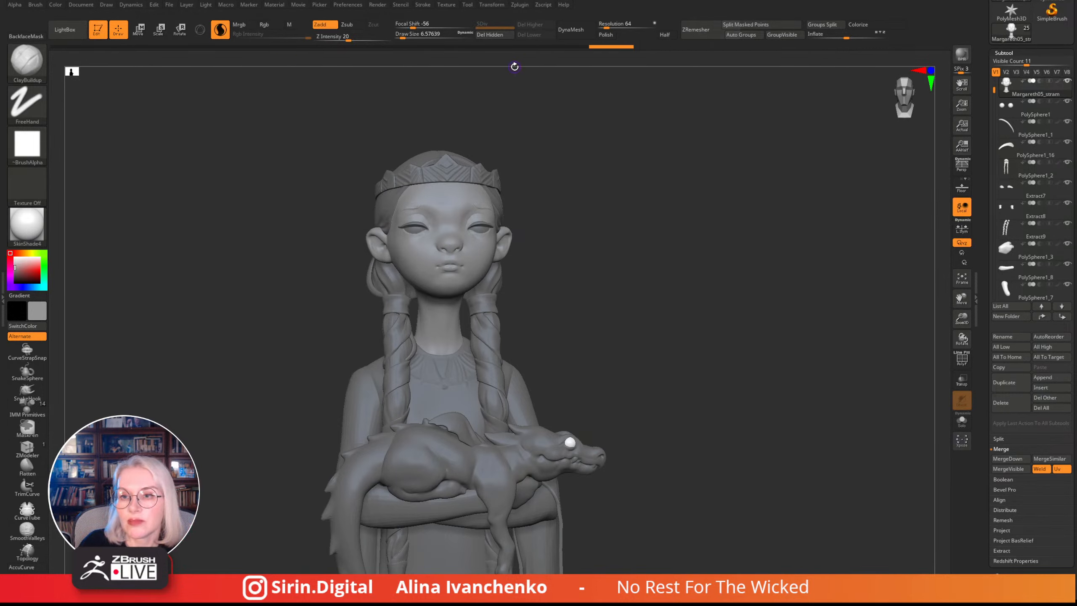
# - Turn on WaxPreview in the render properties for a real-time wax effect on the figure
pyautogui.click(525, 5)
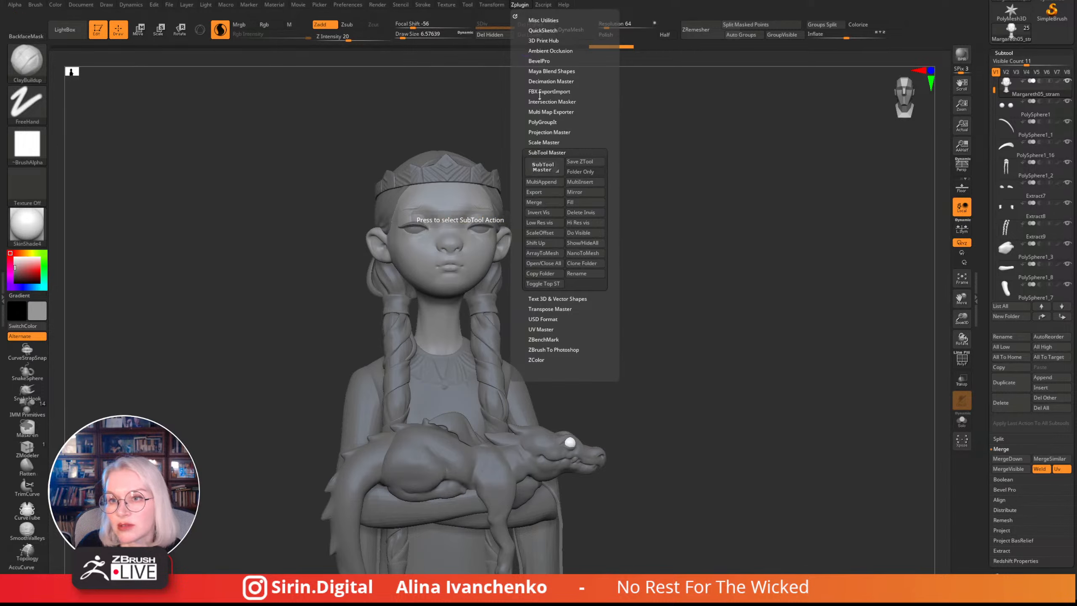
pyautogui.click(377, 5)
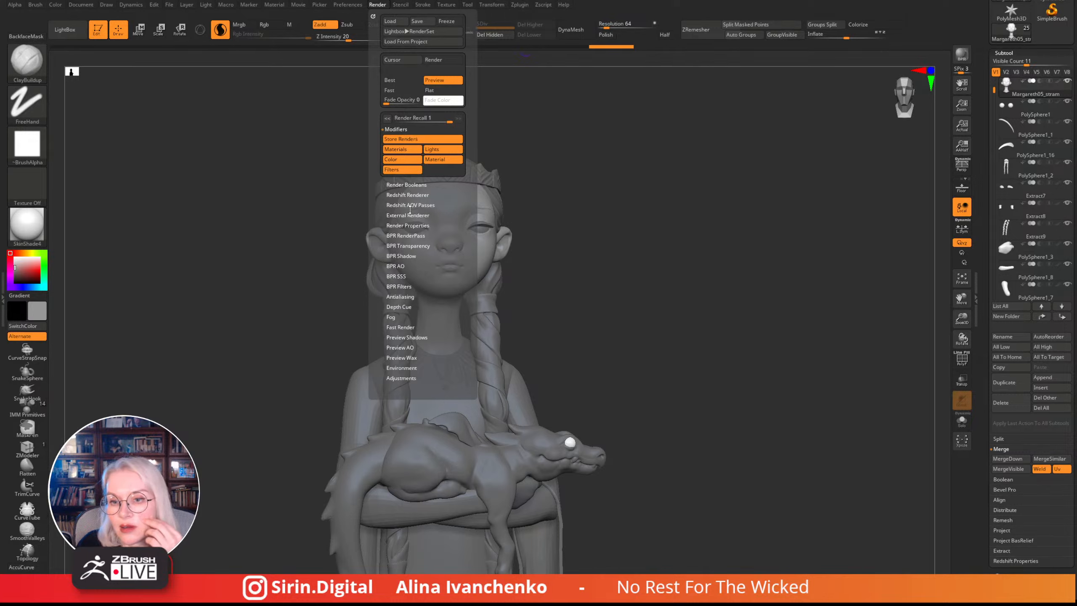
pyautogui.click(408, 225)
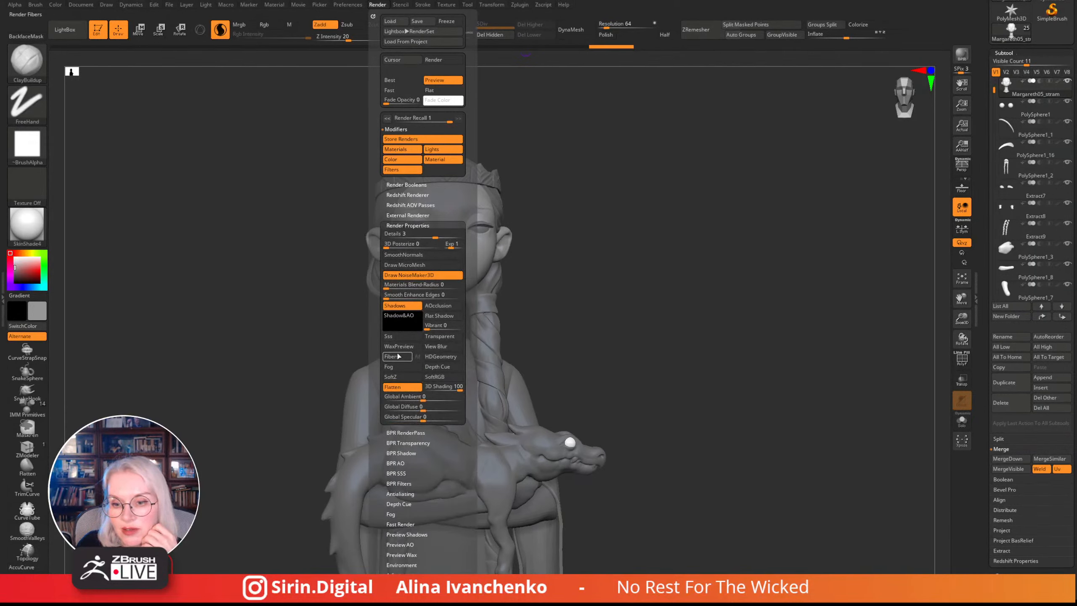
pyautogui.moveTo(639, 264); pyautogui.dragTo(598, 258)
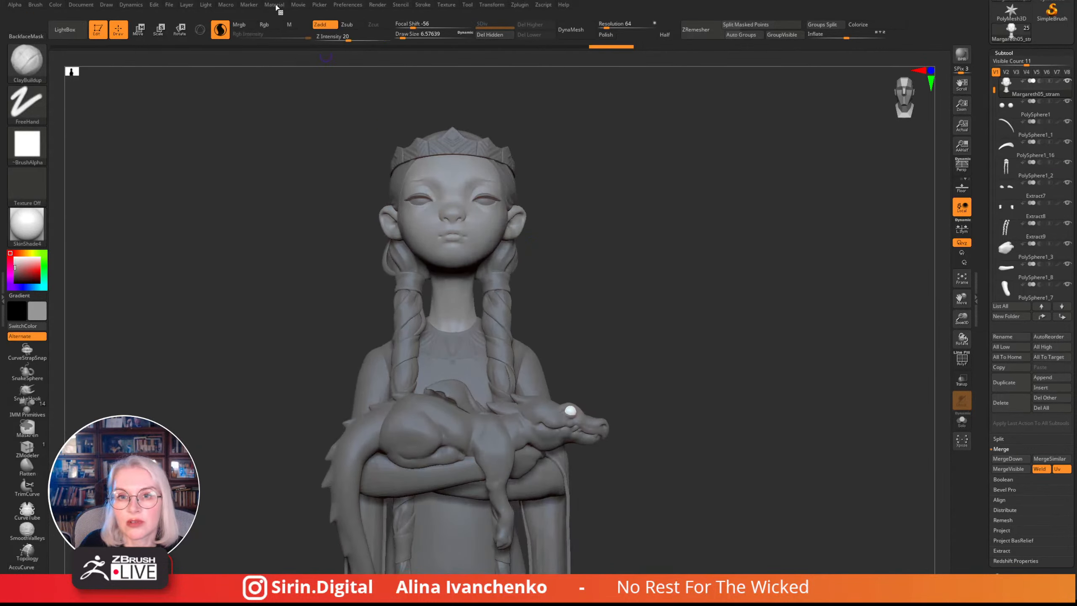
# - Try Wax Strength values of 94 and 35 on the SkinShade4 material, comparing the look on the figure
pyautogui.click(298, 5)
pyautogui.moveTo(279, 6)
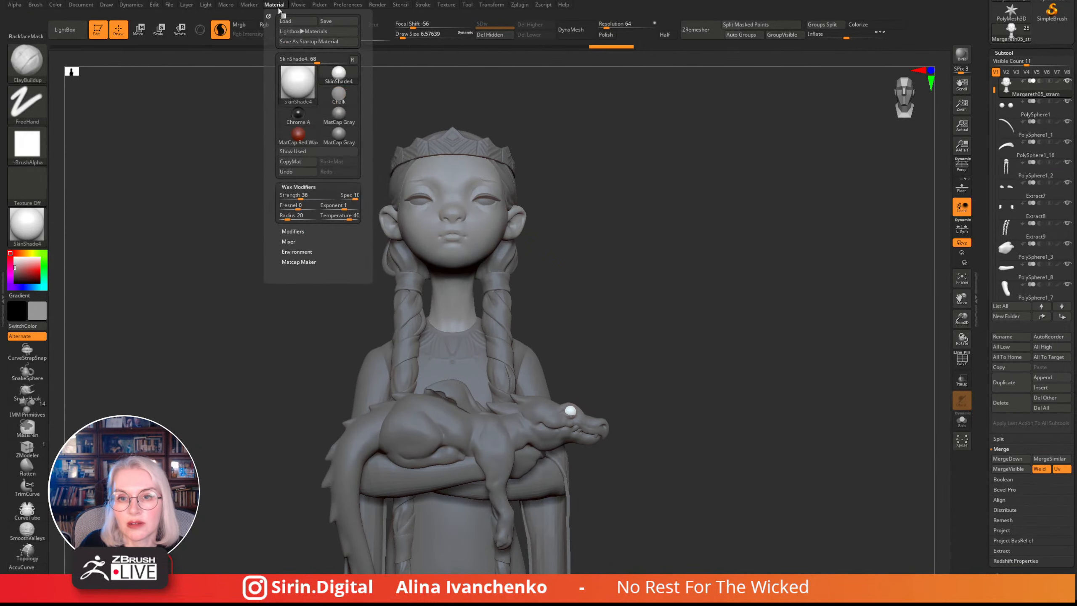
pyautogui.moveTo(303, 194); pyautogui.dragTo(337, 194)
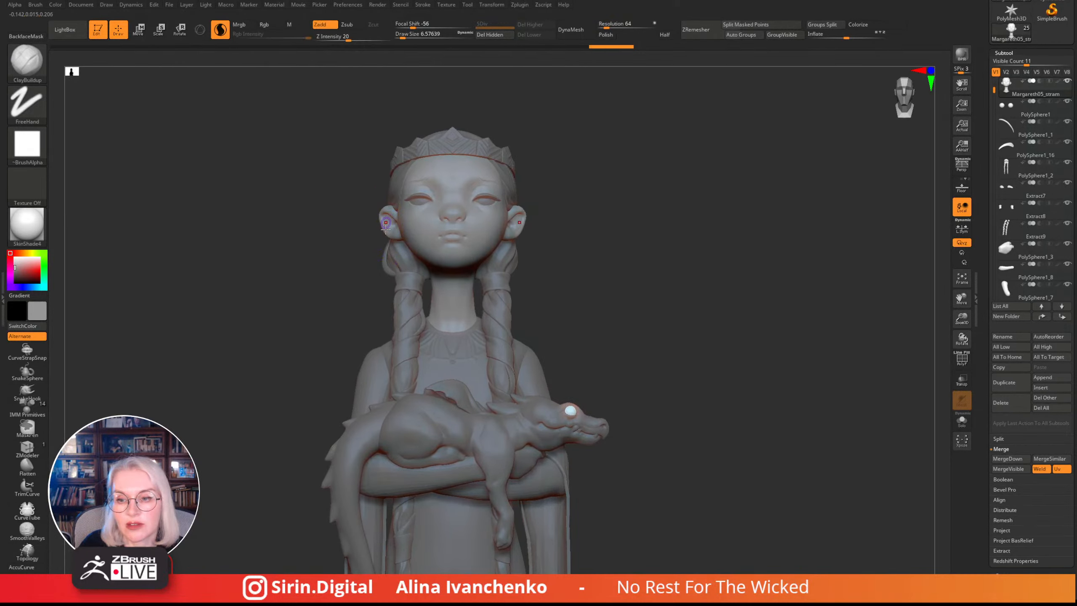
pyautogui.moveTo(633, 257); pyautogui.dragTo(572, 243)
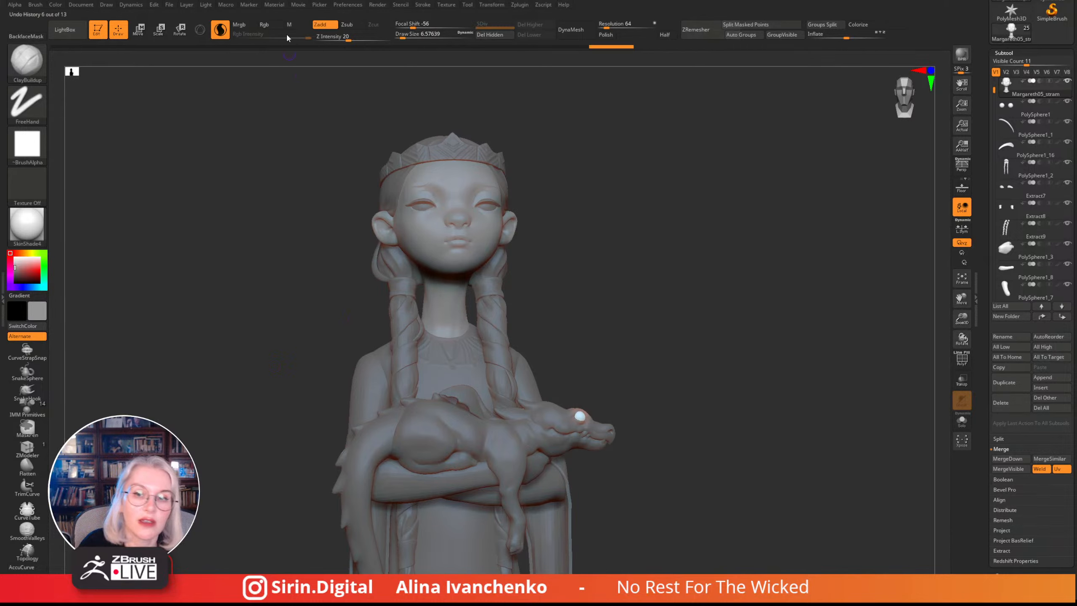
pyautogui.click(294, 5)
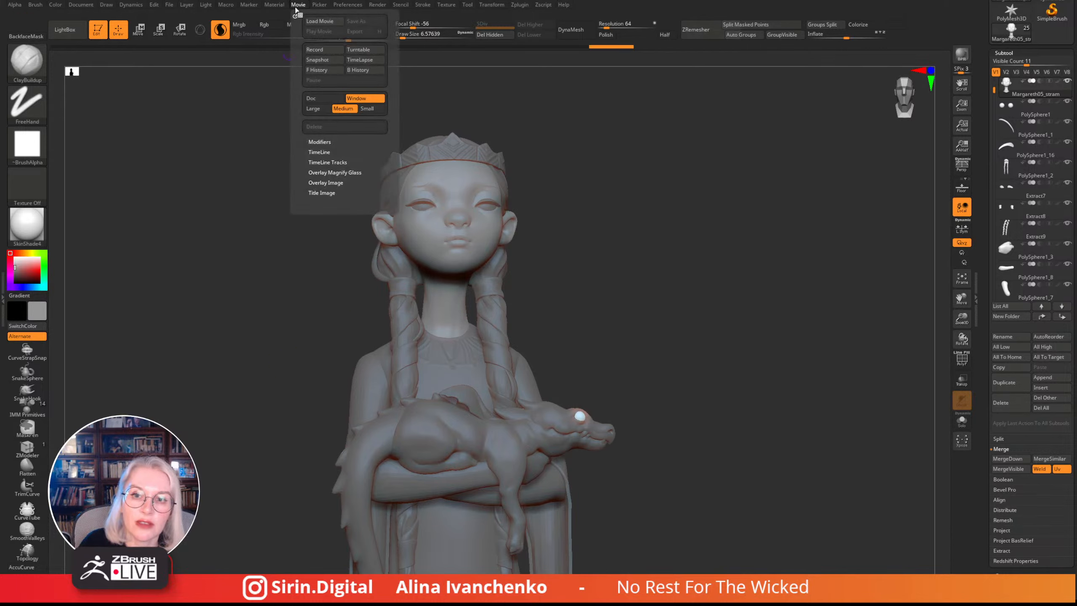
pyautogui.click(274, 5)
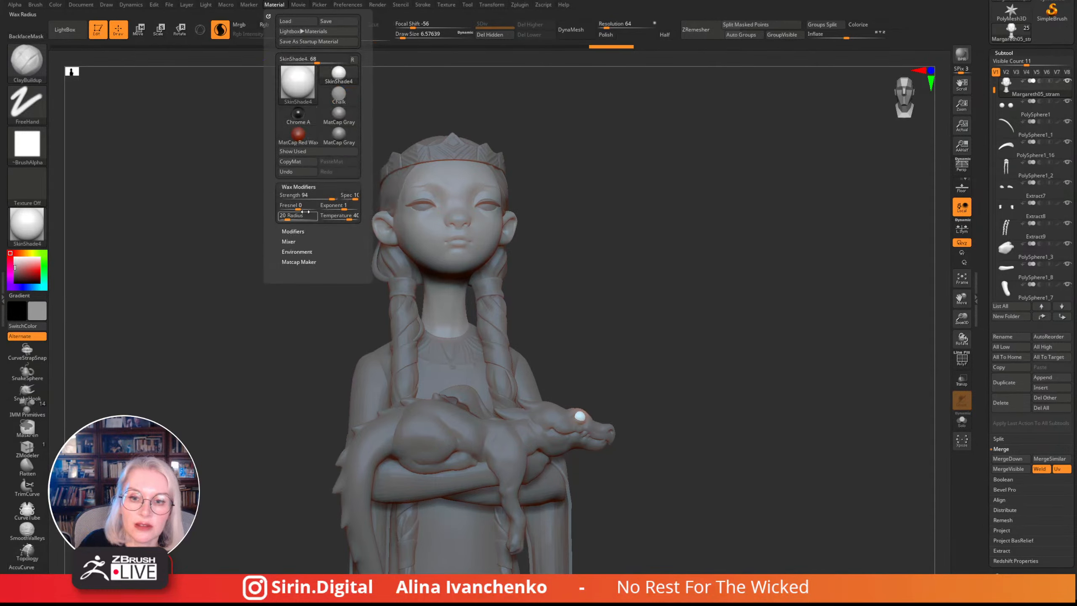
pyautogui.moveTo(309, 197); pyautogui.dragTo(302, 196)
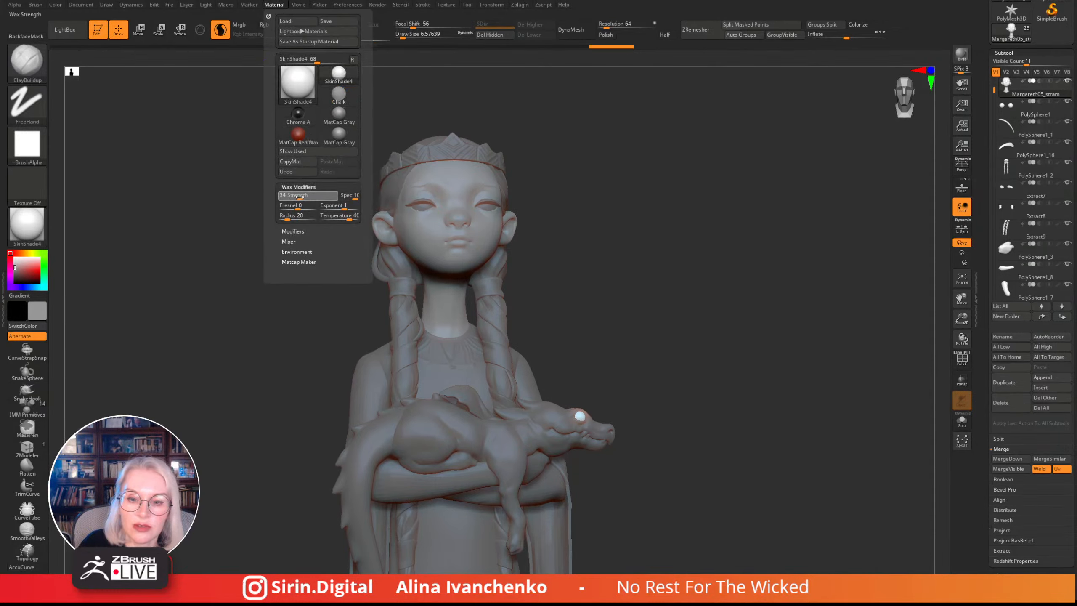
pyautogui.moveTo(659, 226); pyautogui.dragTo(548, 254)
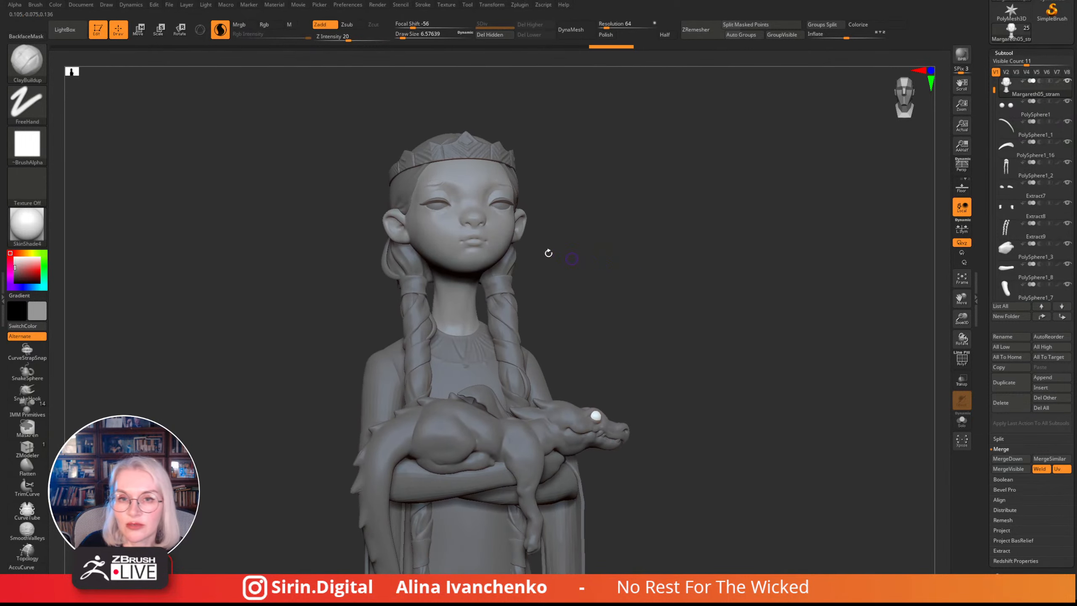
# - Raise the SkinShade4 material's Wax Strength above 35 and check the figure from the front
pyautogui.click(298, 5)
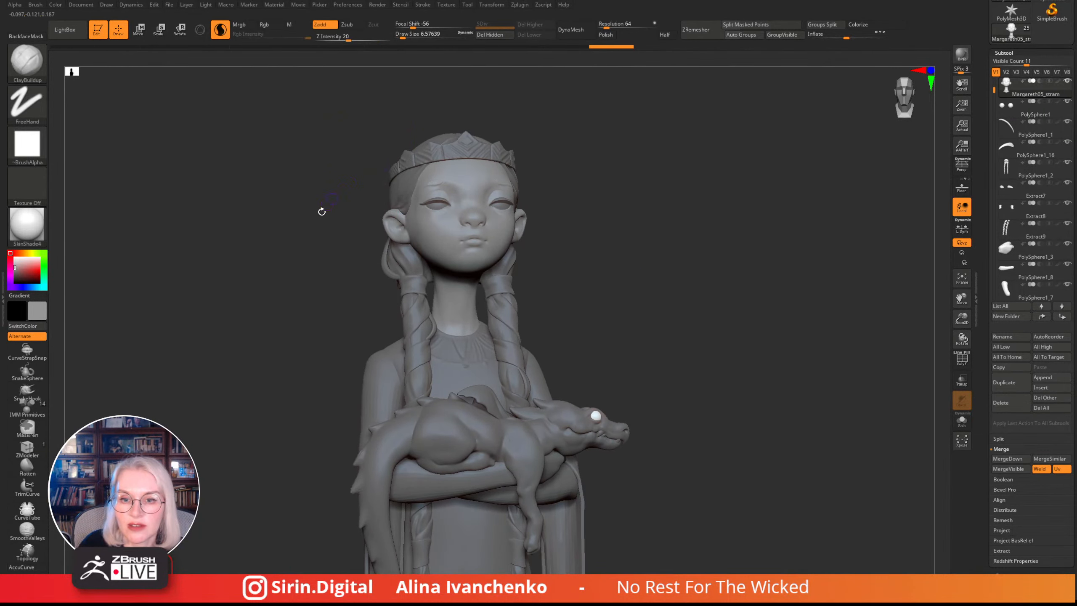
pyautogui.click(276, 5)
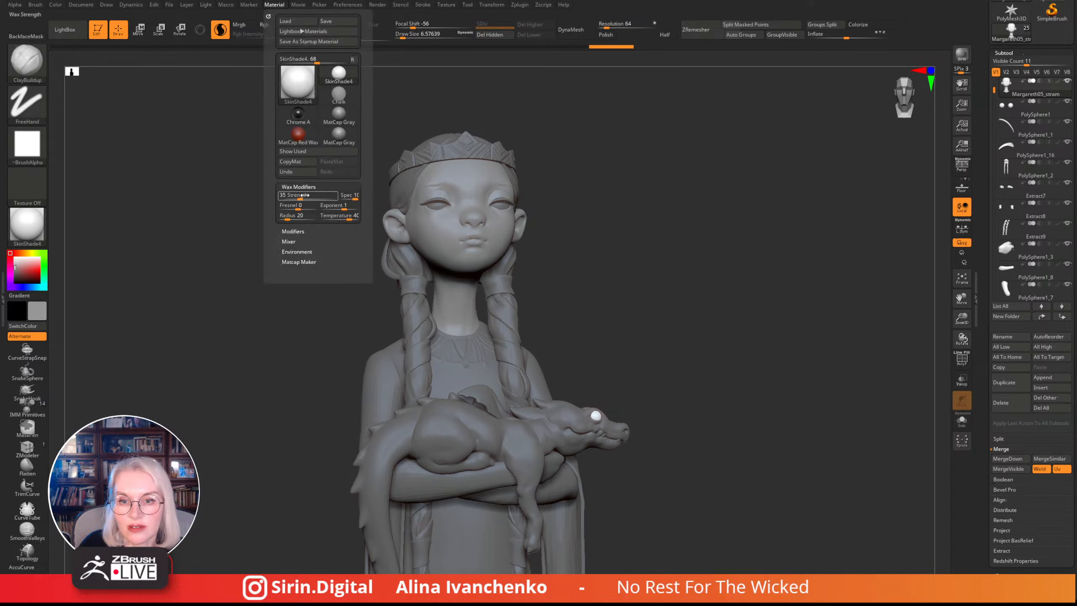
pyautogui.moveTo(304, 195); pyautogui.dragTo(340, 198)
pyautogui.keyDown('shift'); pyautogui.moveTo(657, 276); pyautogui.dragTo(631, 296); pyautogui.keyUp('shift')
# - Tint the figure by adjusting the current colour from red to a warm beige, RGB 205, 169, 151
pyautogui.moveTo(21, 270); pyautogui.dragTo(28, 268)
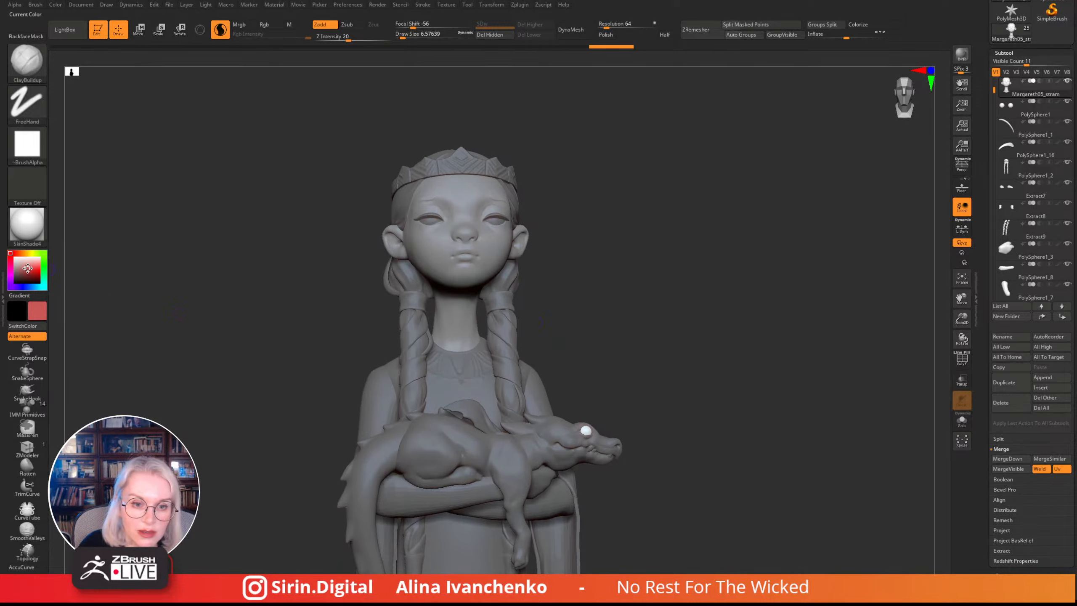
pyautogui.keyDown('alt'); pyautogui.moveTo(610, 265); pyautogui.dragTo(606, 272); pyautogui.keyUp('alt')
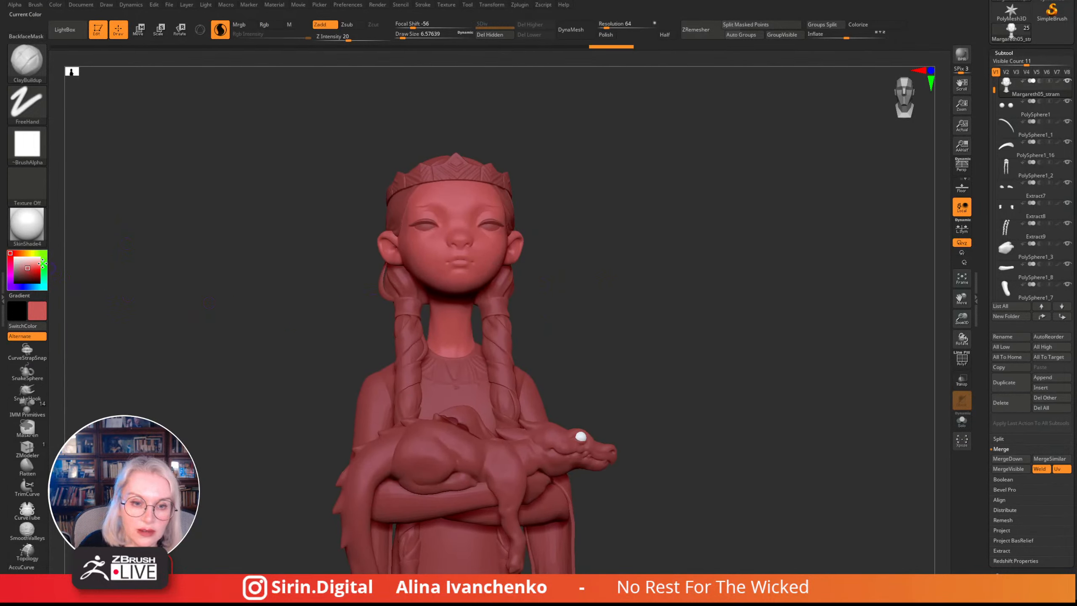
pyautogui.click(27, 258)
pyautogui.click(17, 254)
pyautogui.click(28, 267)
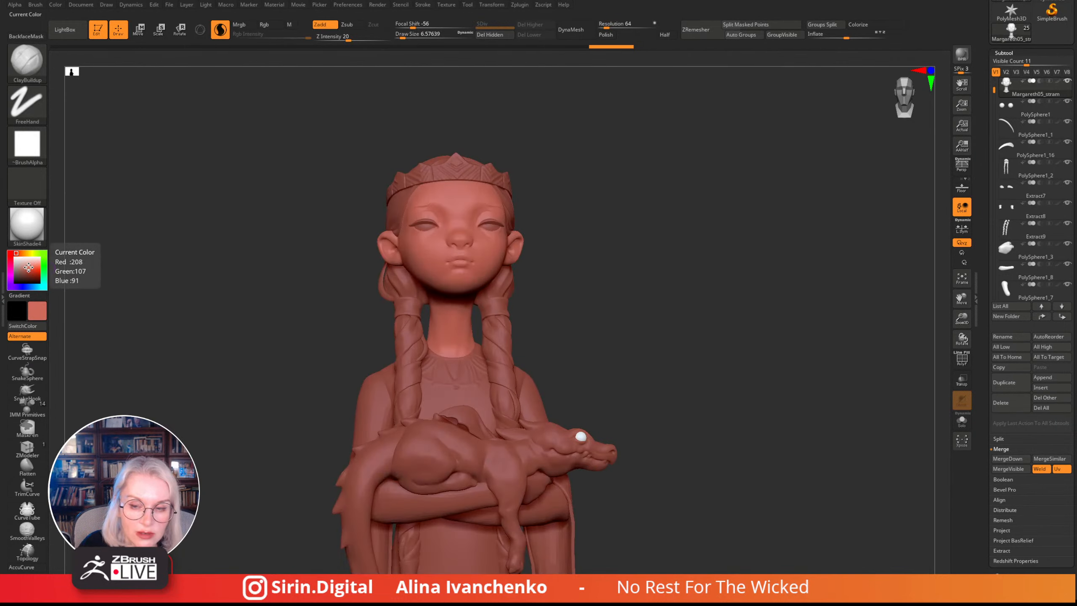
pyautogui.click(25, 266)
pyautogui.click(21, 268)
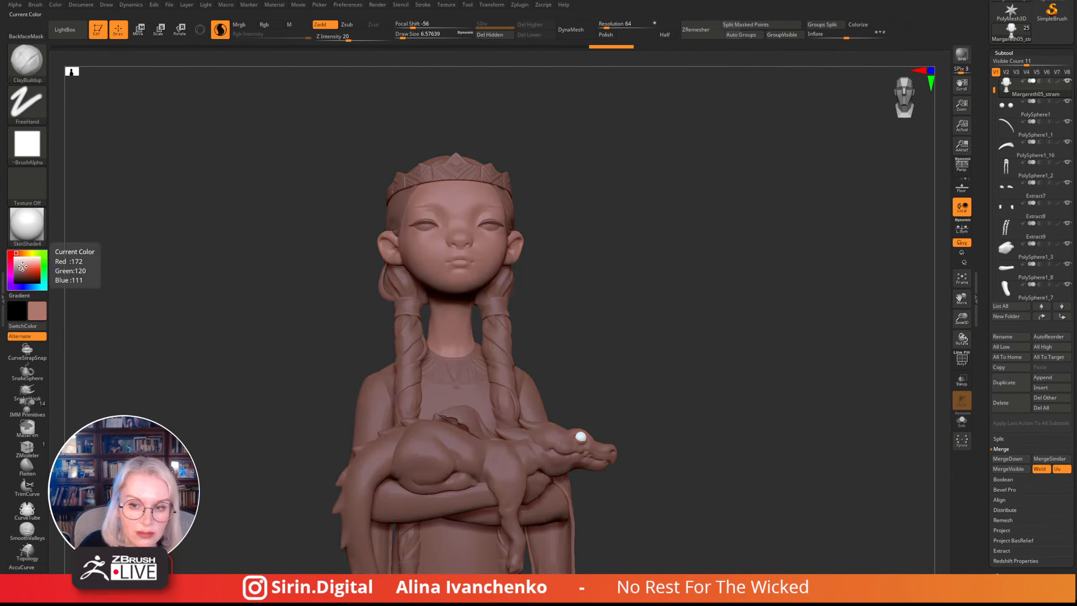
pyautogui.click(21, 267)
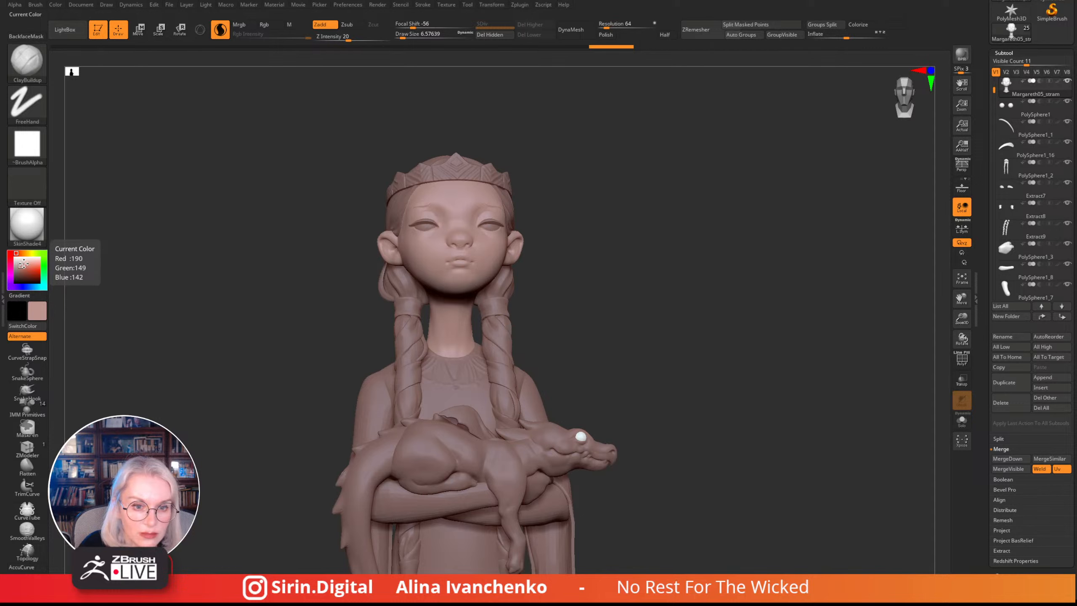
pyautogui.click(24, 265)
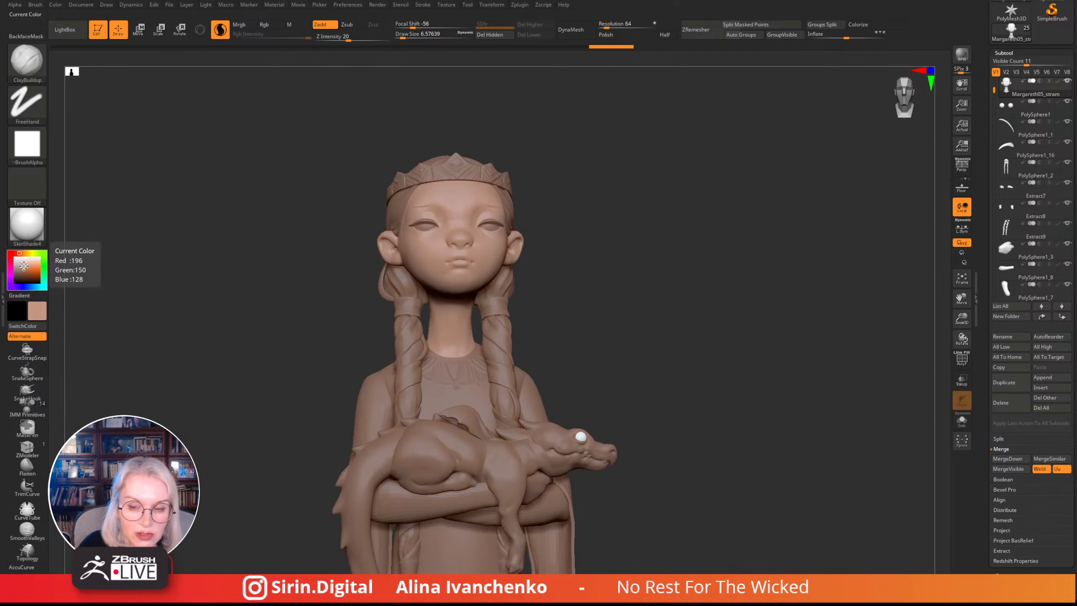
pyautogui.click(23, 265)
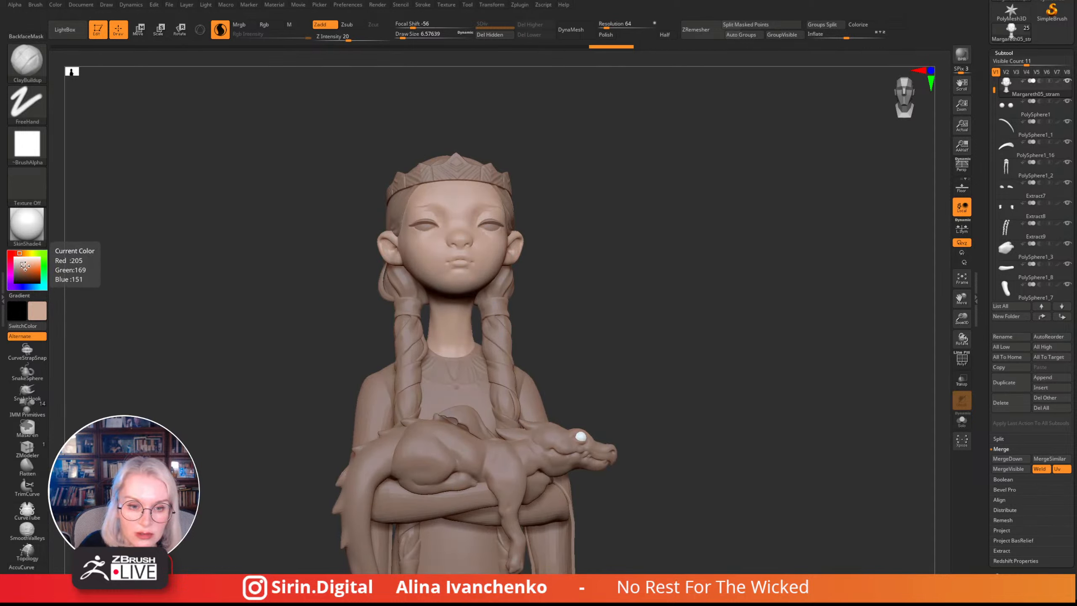
# - Fine-tune the figure's current colour across nearby beige tones, settling on a warmer skin tone, RGB 213, 166, 143
pyautogui.click(24, 263)
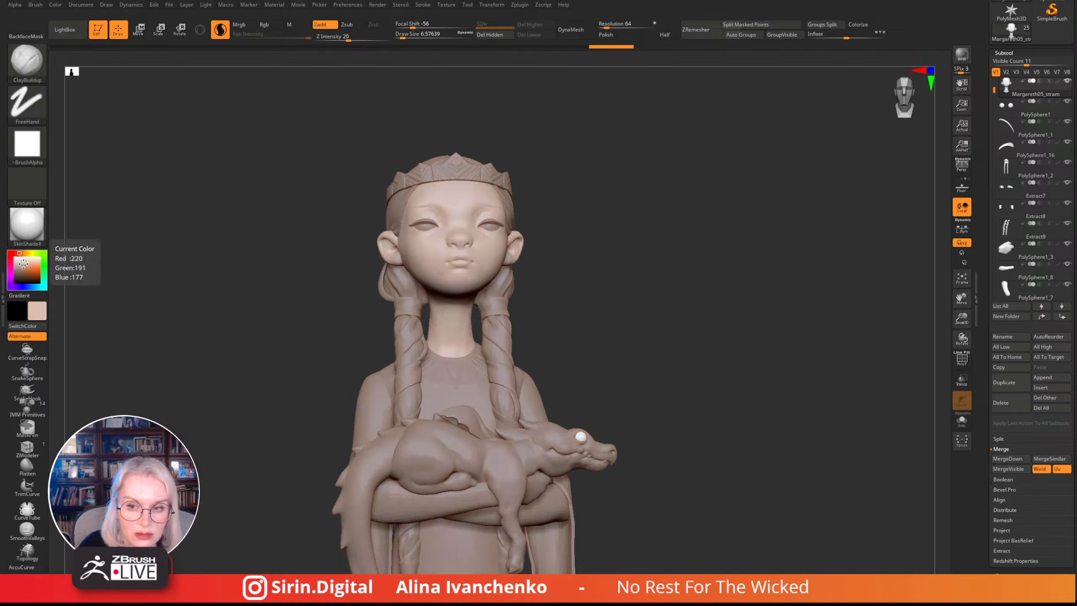
pyautogui.click(23, 264)
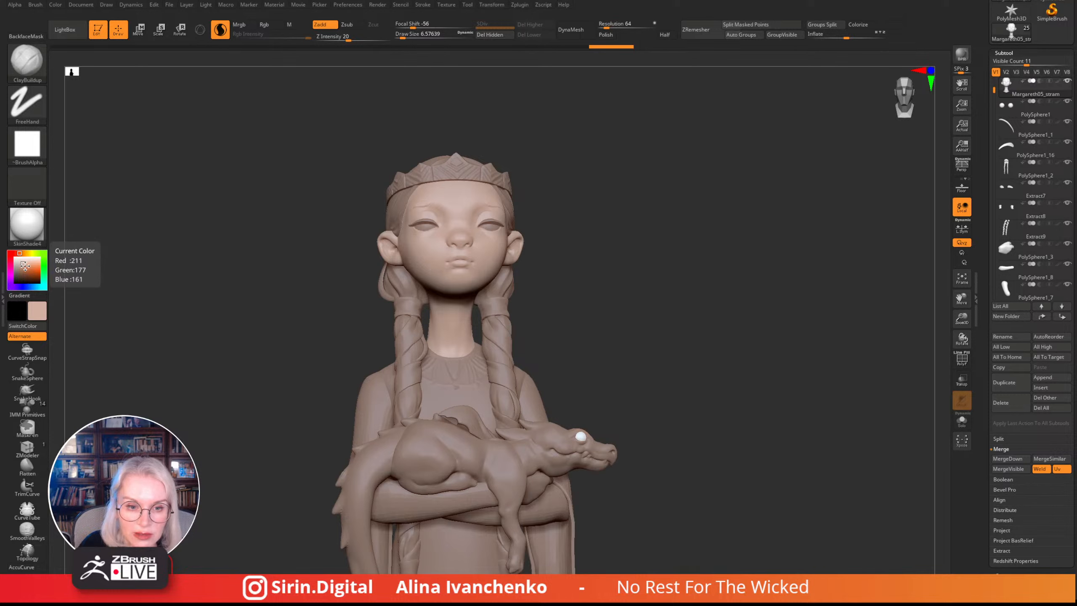
pyautogui.click(24, 264)
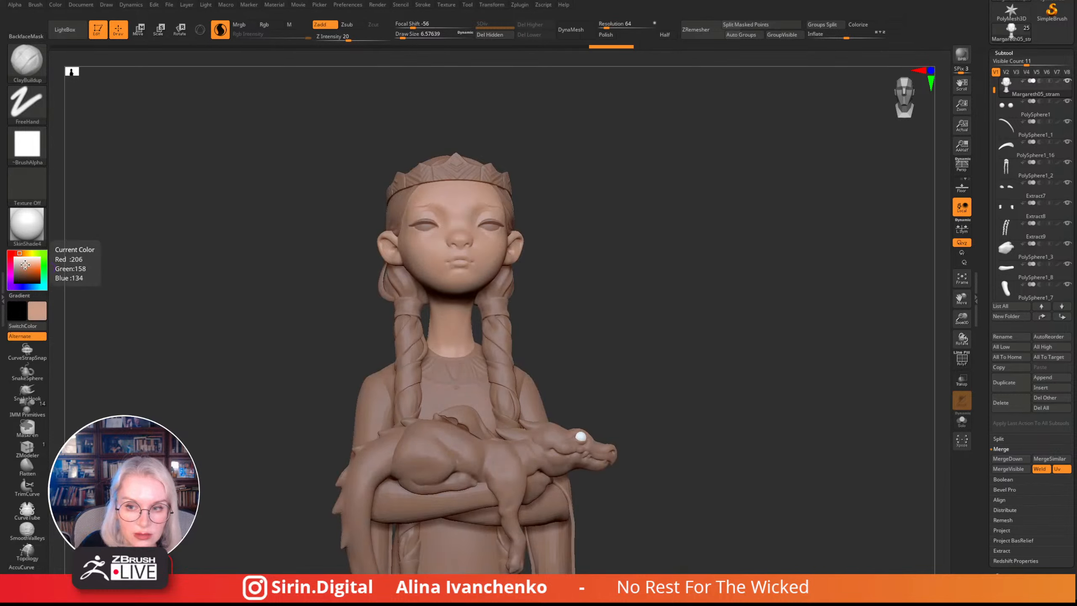
pyautogui.click(24, 264)
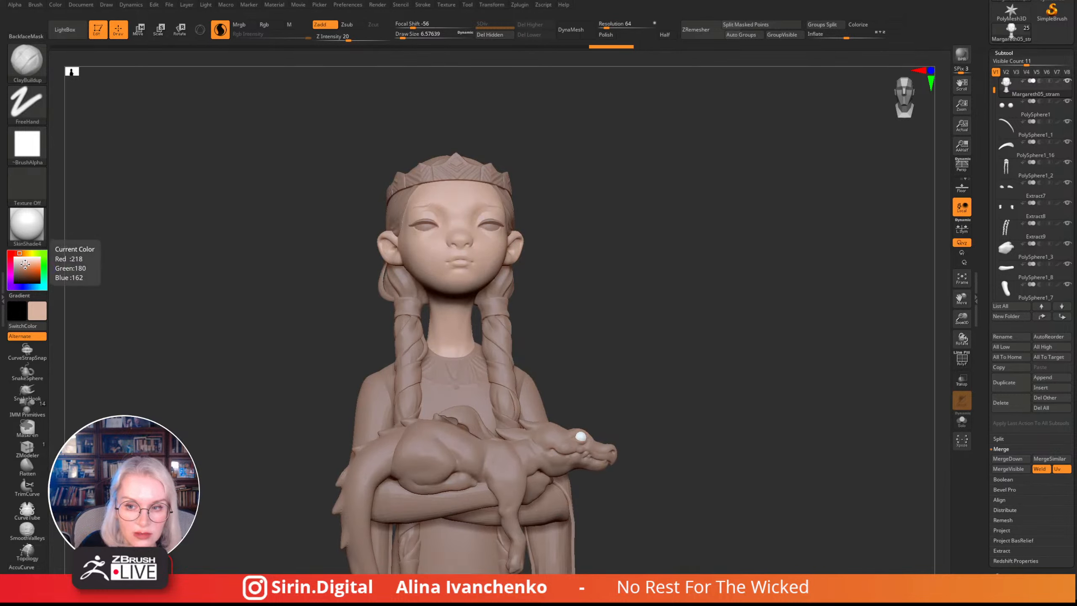
pyautogui.click(25, 265)
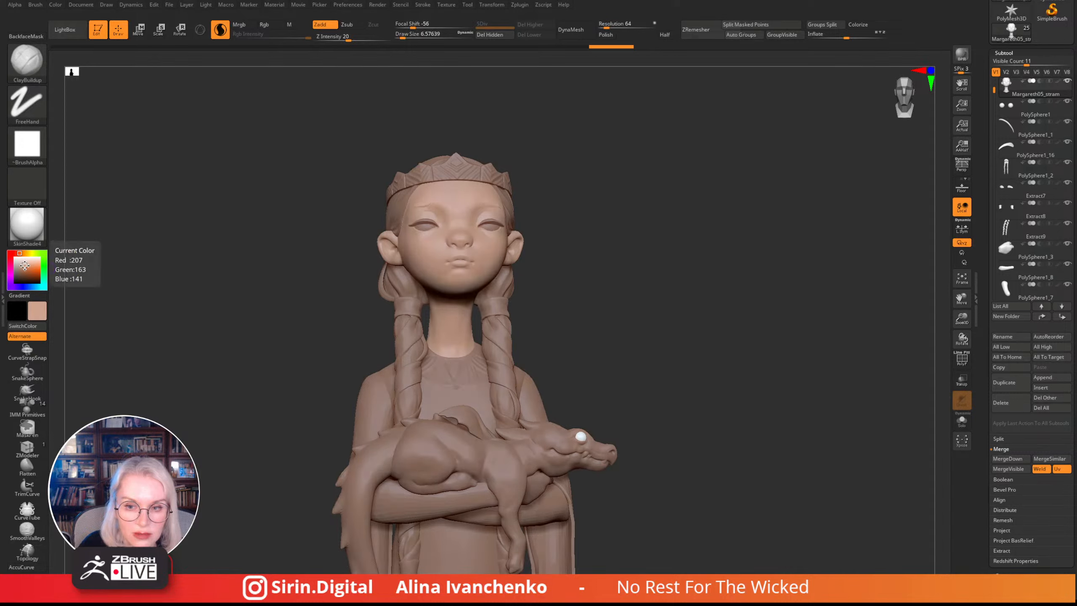
pyautogui.click(25, 264)
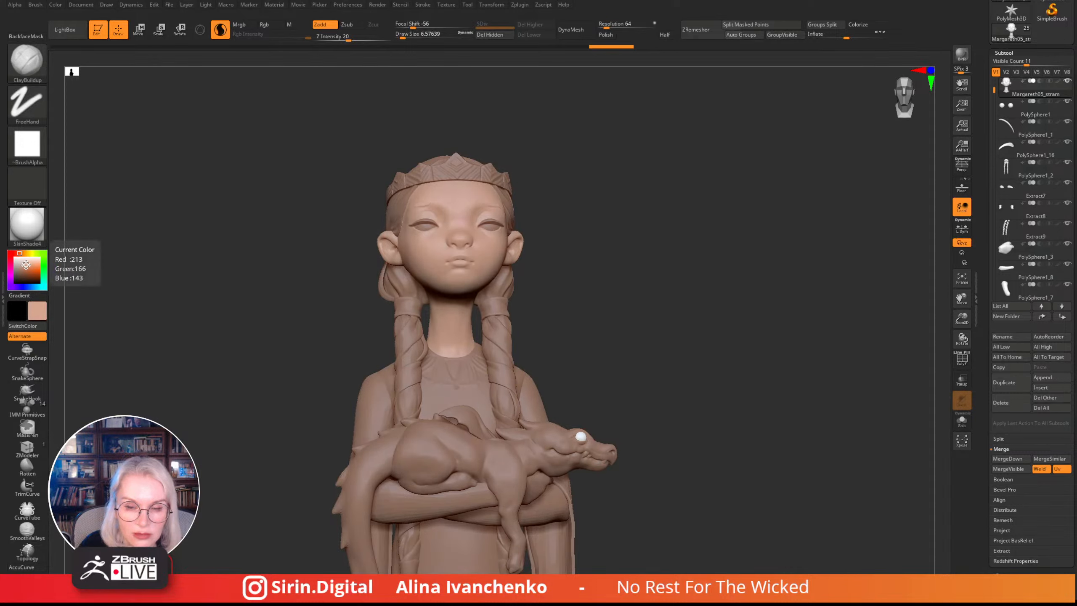
# - Enable the Rgb channel at intensity 100 and fill the head mesh with the skin colour, RGB 213, 166, 143
pyautogui.click(56, 6)
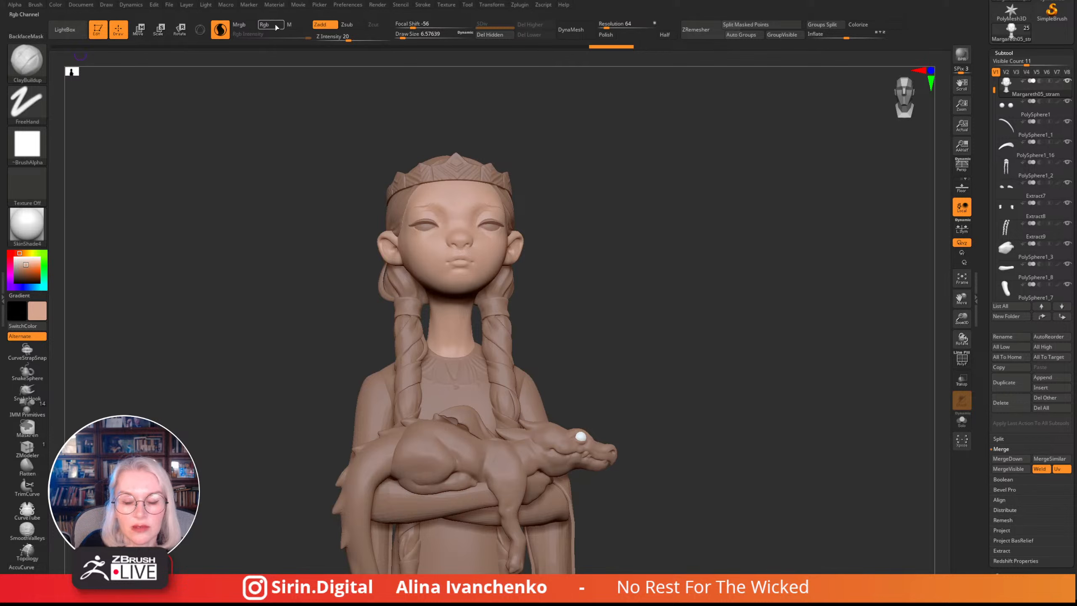
pyautogui.click(270, 24)
pyautogui.click(60, 5)
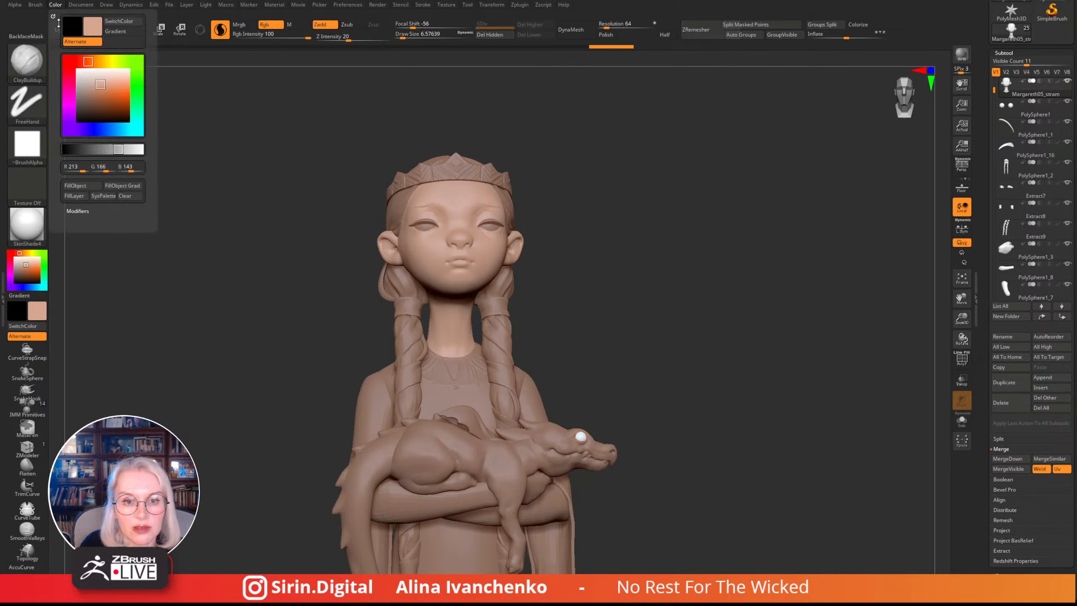
pyautogui.click(88, 185)
pyautogui.moveTo(578, 244); pyautogui.dragTo(187, 201)
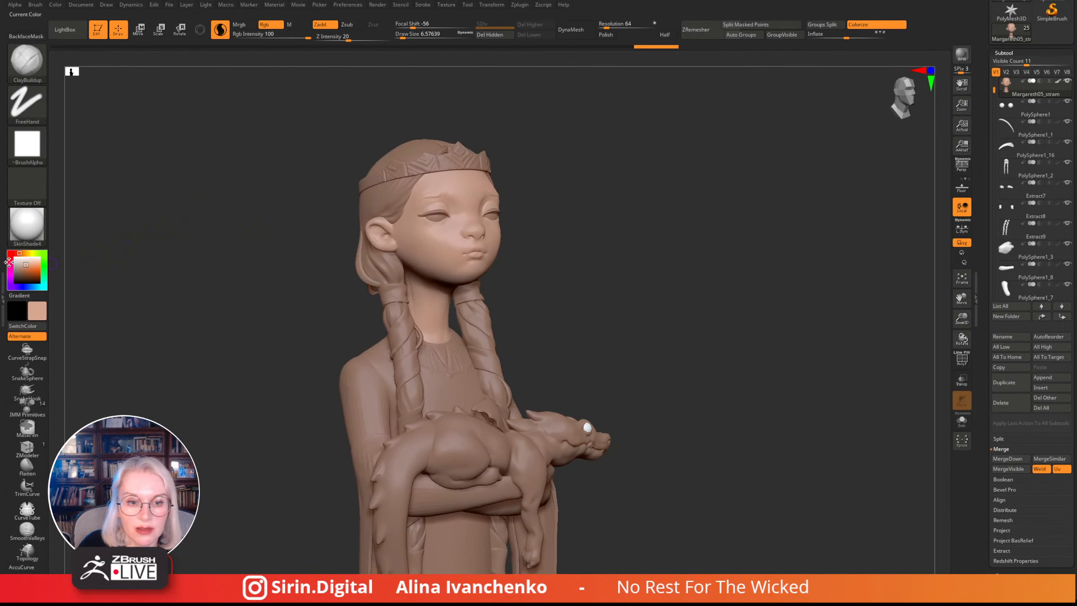
# - Enlarge the brush Draw Size to about 27 and change the current colour to a muted red for the face tints
pyautogui.click(14, 267)
pyautogui.moveTo(615, 218); pyautogui.dragTo(524, 262)
pyautogui.moveTo(402, 38); pyautogui.dragTo(410, 37)
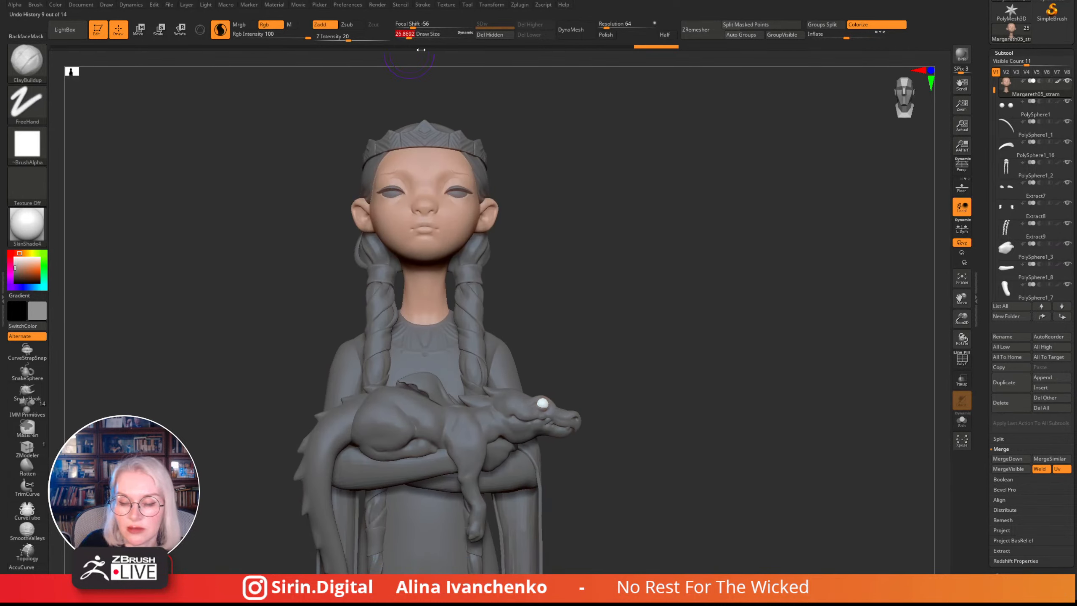
pyautogui.moveTo(557, 164); pyautogui.dragTo(555, 208)
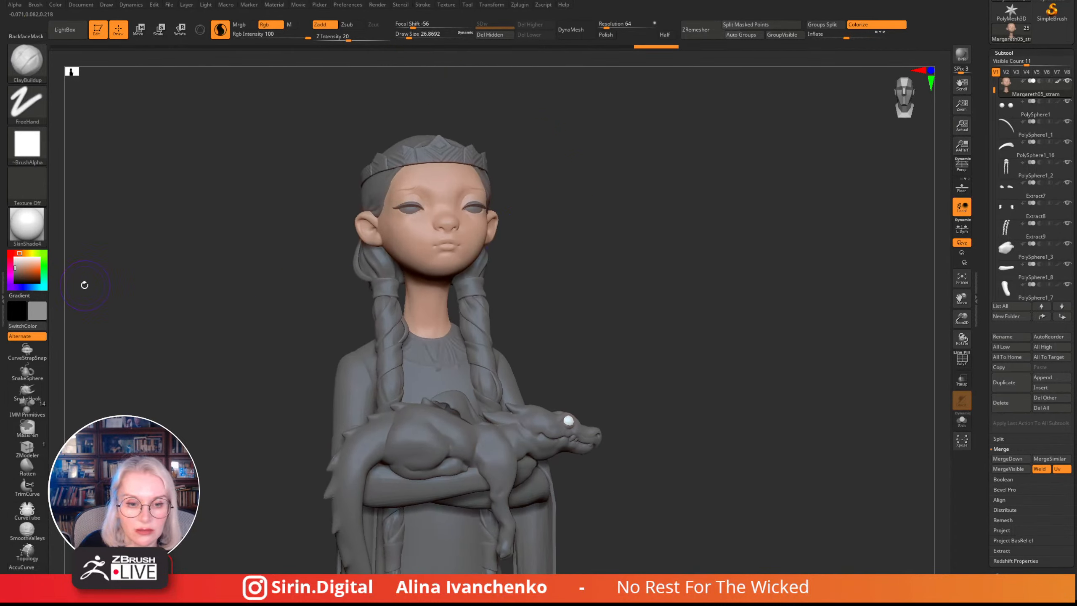
pyautogui.click(10, 253)
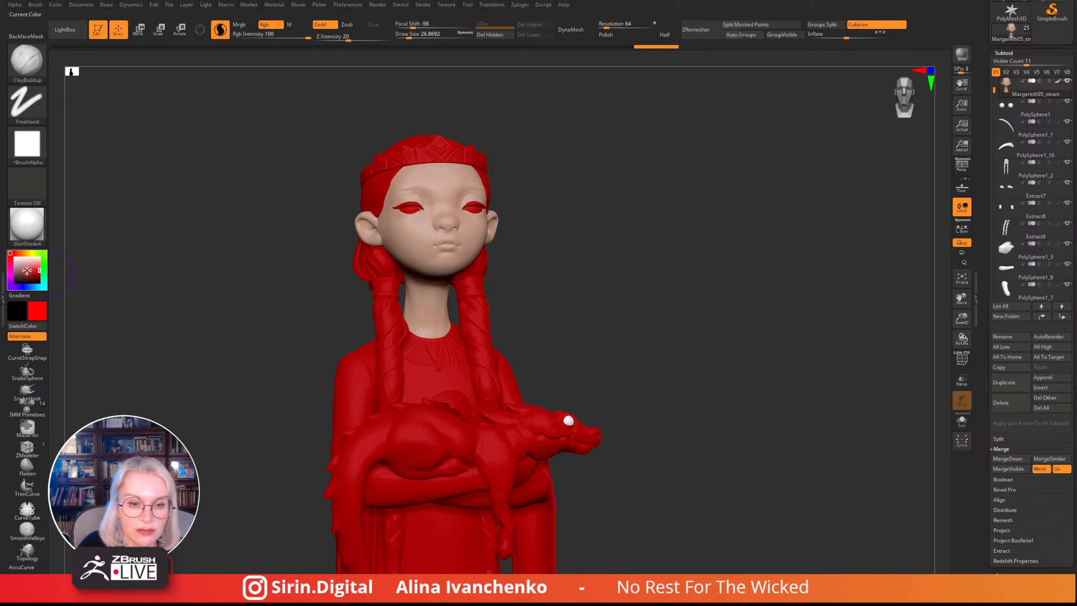
pyautogui.click(23, 270)
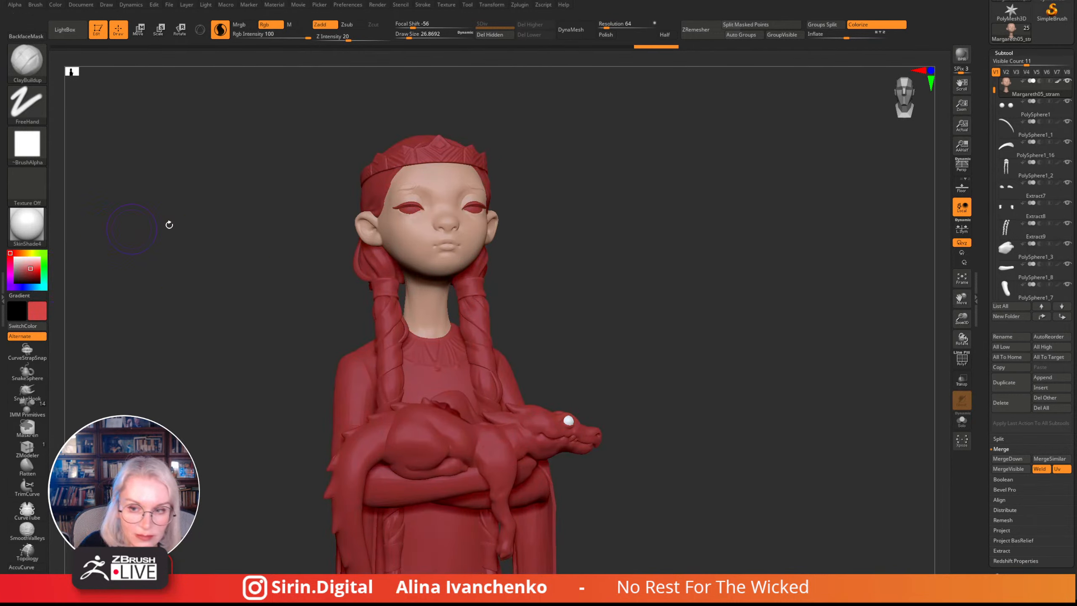
pyautogui.moveTo(168, 223); pyautogui.dragTo(234, 181)
pyautogui.moveTo(310, 101); pyautogui.dragTo(290, 133)
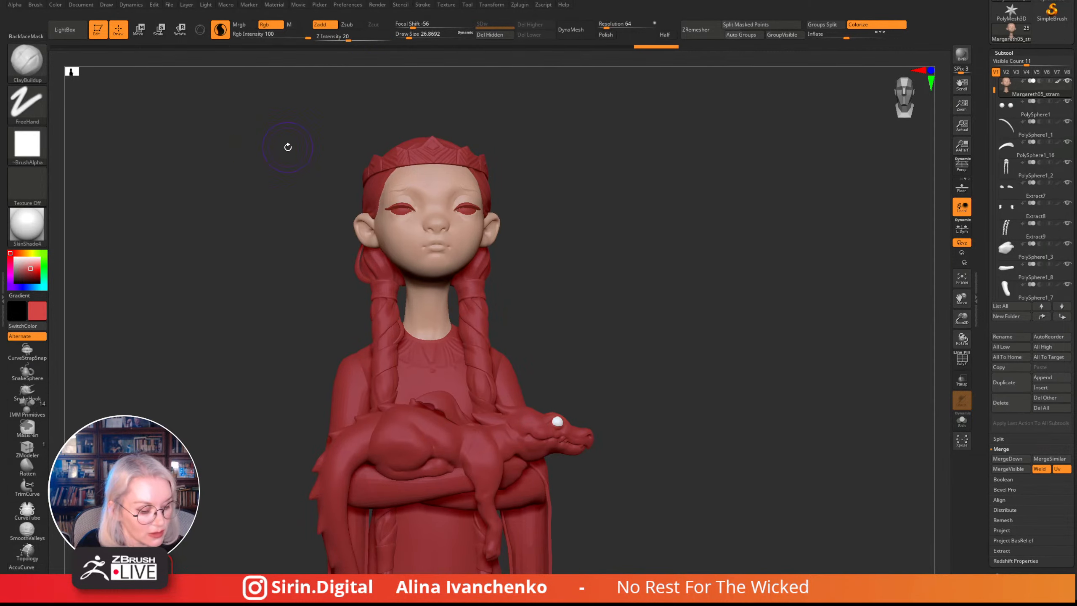
# - Set up the Standard brush for colour painting only, with Zadd off, Rgb Intensity 85 and Draw Size about 33
pyautogui.press('b')
pyautogui.press('s')
pyautogui.press('t')
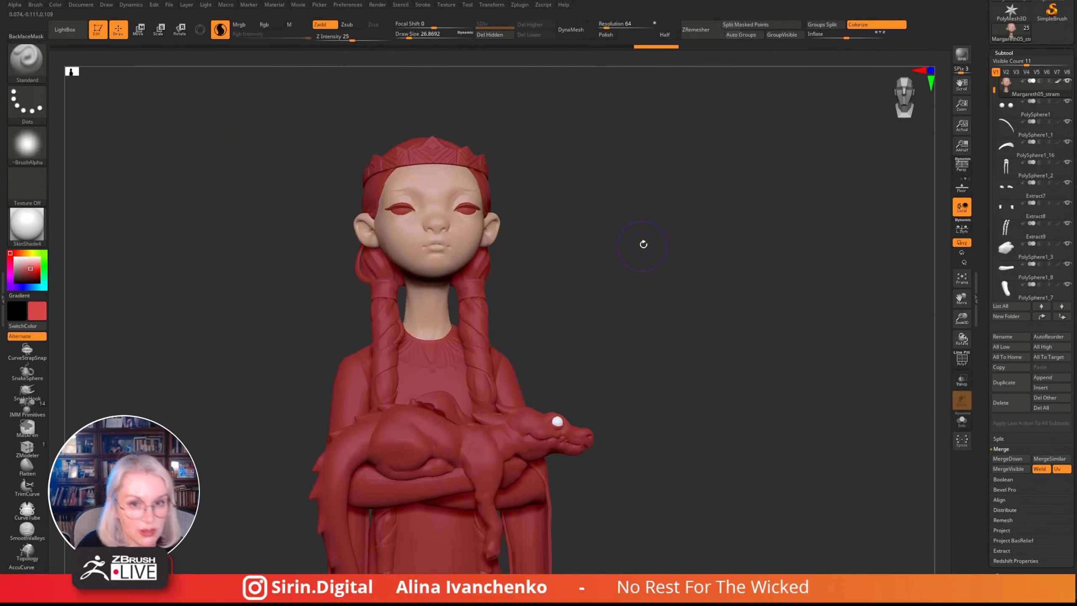
pyautogui.moveTo(643, 244); pyautogui.dragTo(661, 241)
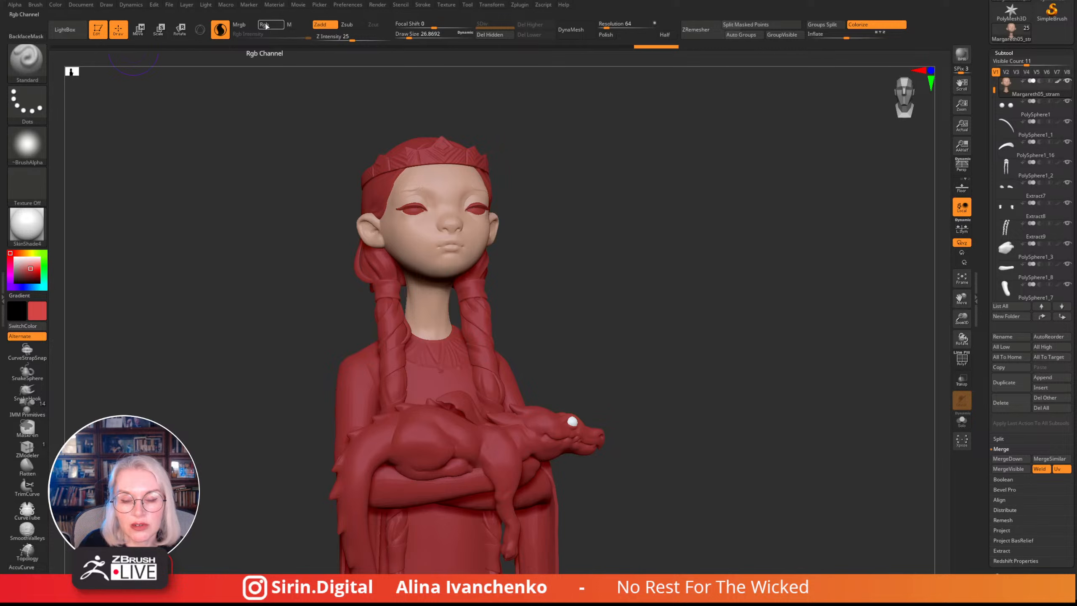
pyautogui.click(266, 24)
pyautogui.click(323, 24)
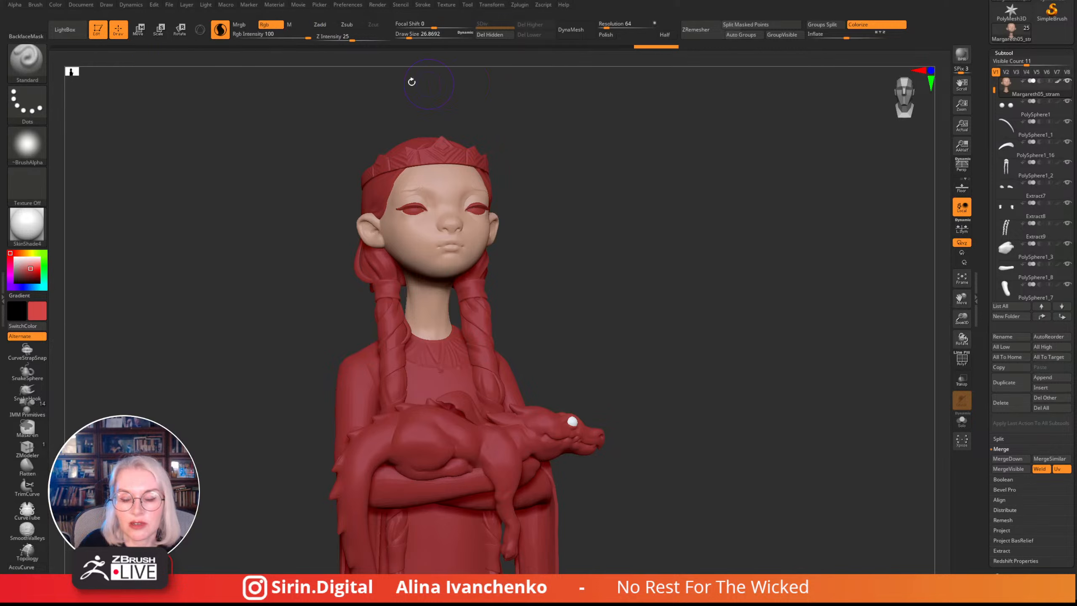
pyautogui.click(302, 37)
pyautogui.click(410, 37)
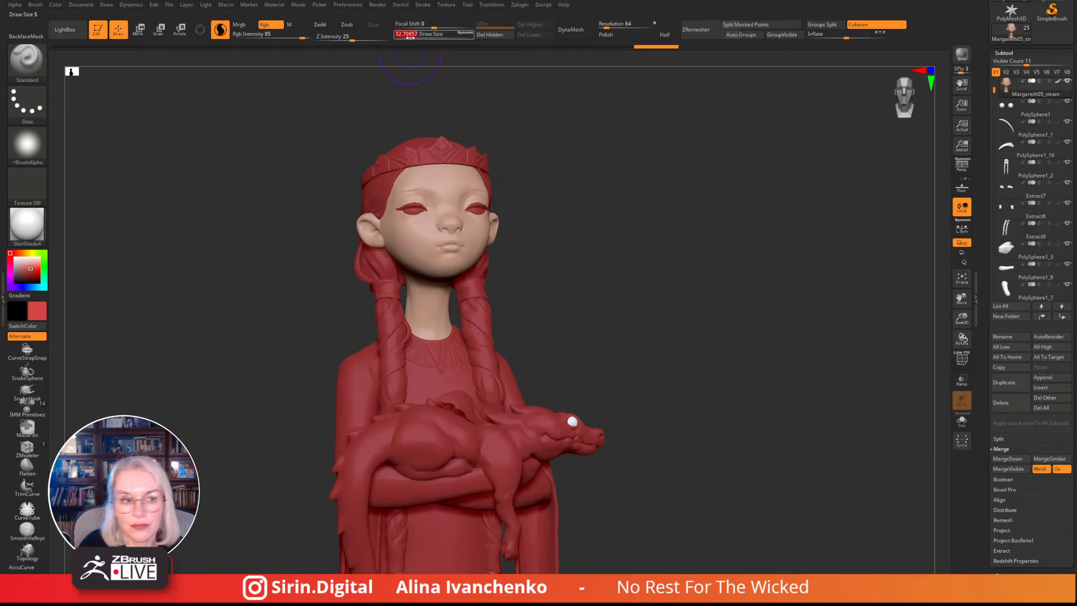
# - Paint a soft red tint around the ear and side of the face, checking the head's wireframe and polygroups
pyautogui.keyDown('alt'); pyautogui.moveTo(582, 190); pyautogui.dragTo(623, 206); pyautogui.keyUp('alt')
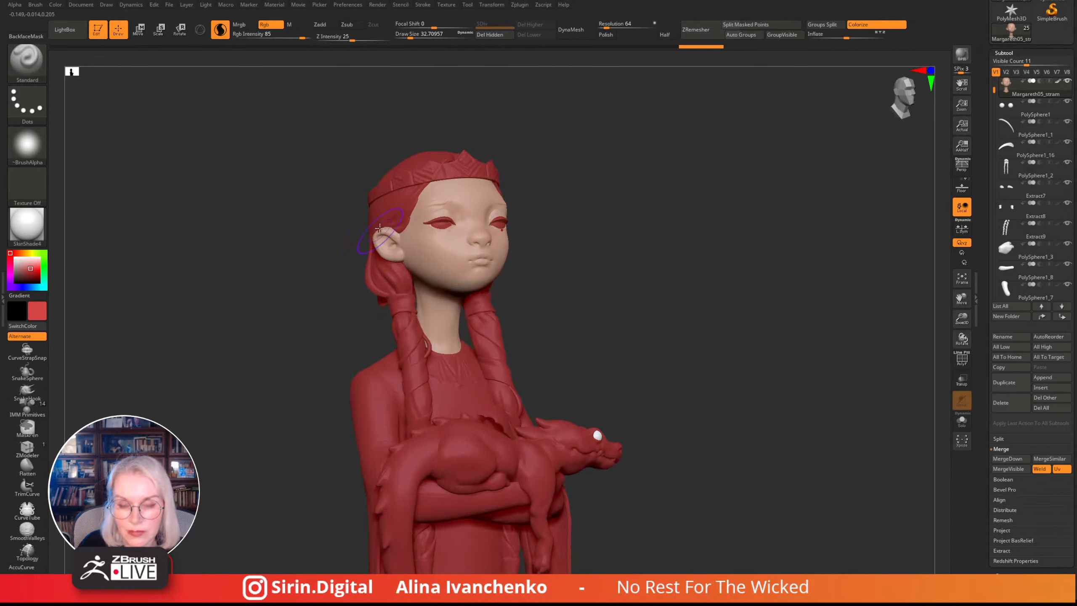
pyautogui.click(960, 358)
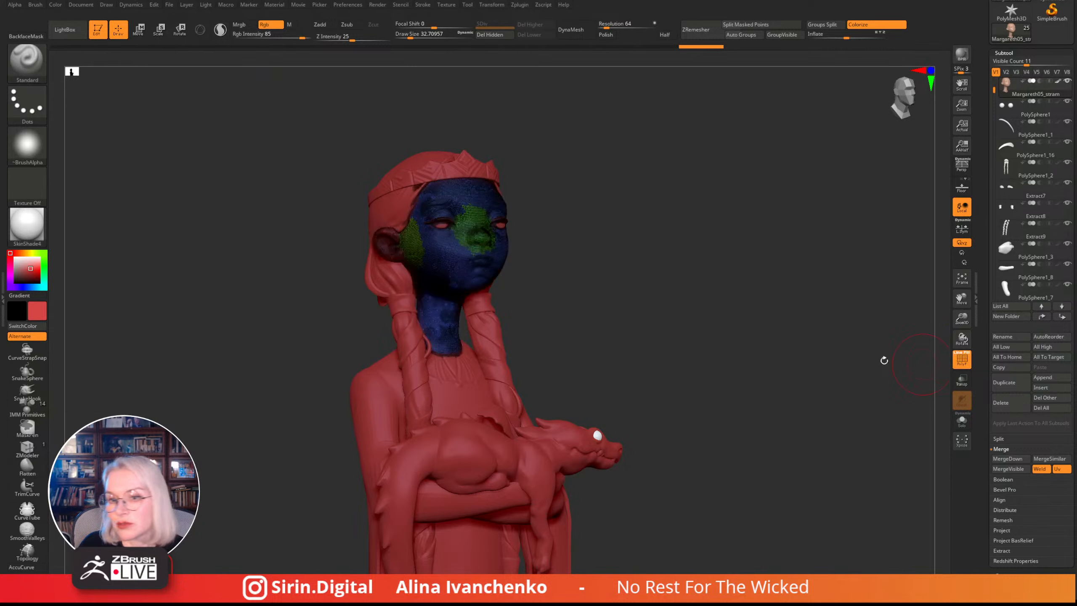
pyautogui.click(961, 358)
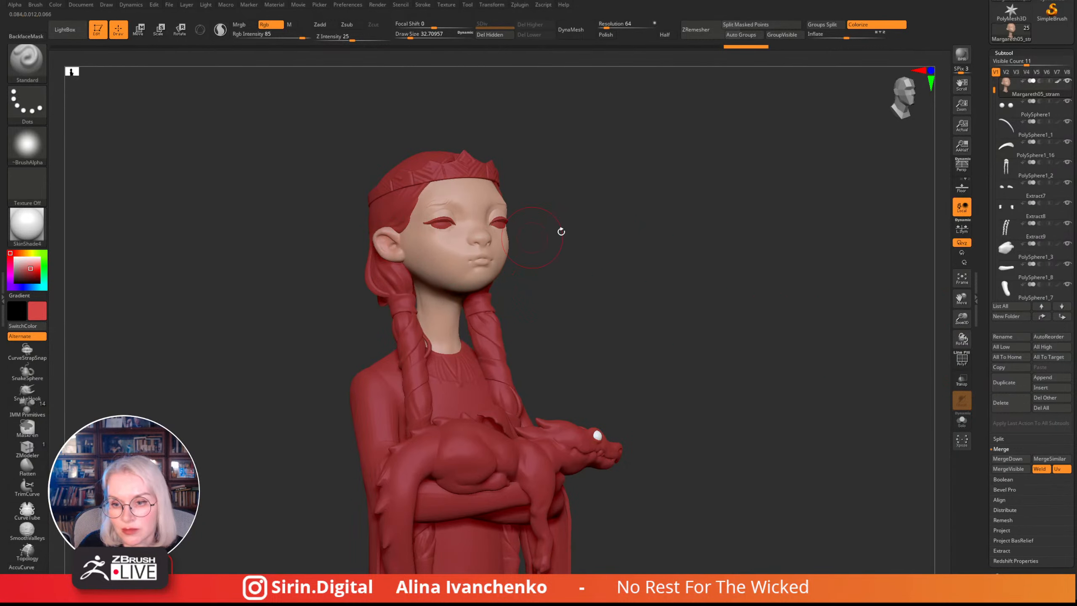
pyautogui.moveTo(560, 232); pyautogui.dragTo(500, 237)
pyautogui.moveTo(590, 225); pyautogui.dragTo(565, 162)
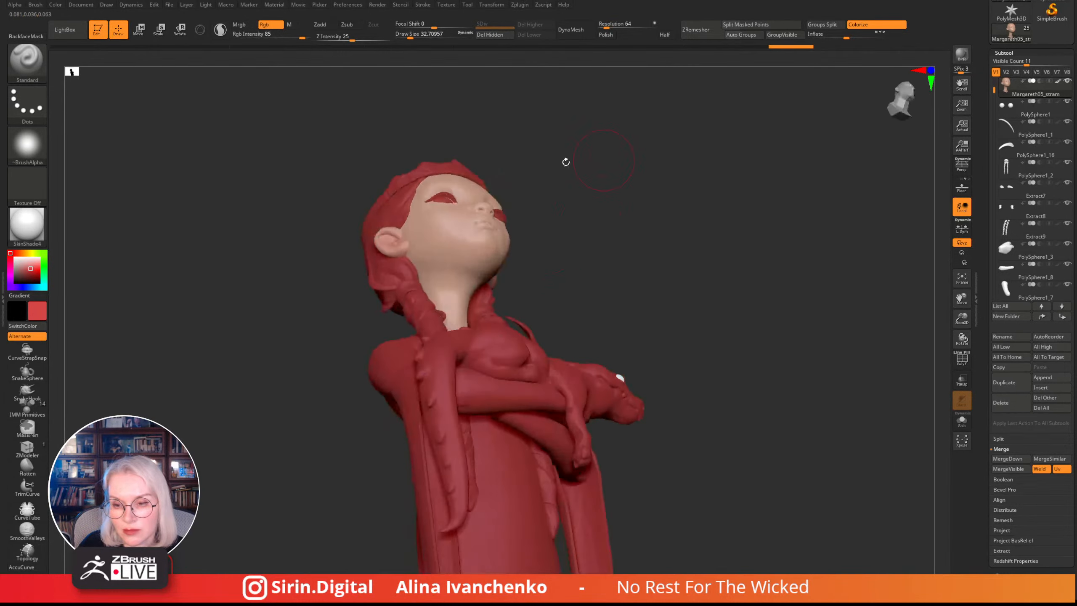
pyautogui.moveTo(563, 247)
pyautogui.mouseDown()
pyautogui.moveTo(557, 291)
pyautogui.moveTo(579, 260)
pyautogui.mouseUp()
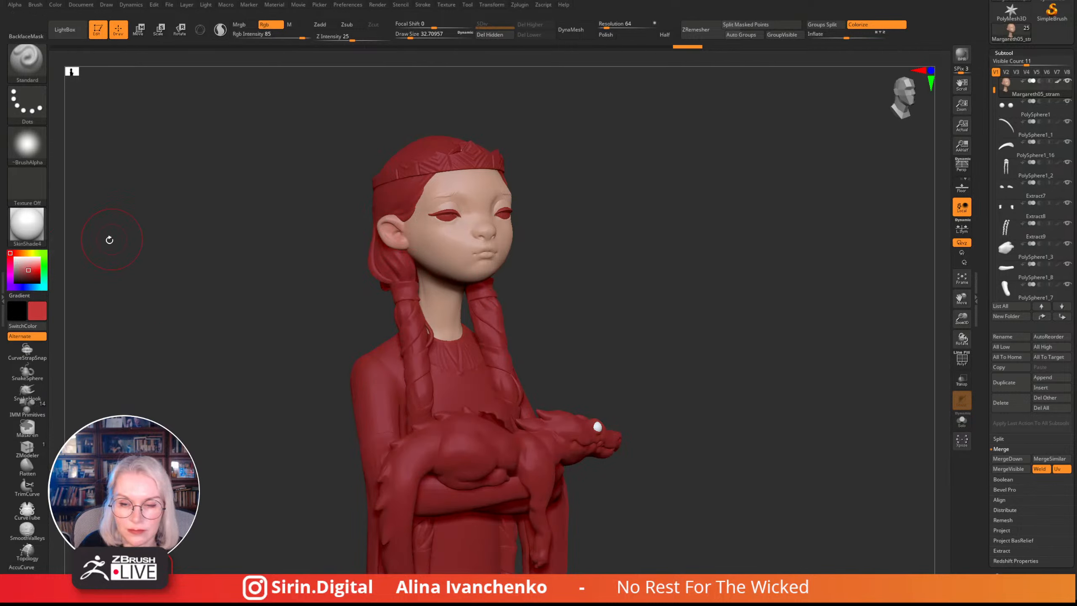
# - Change the current colour to a softer red, RGB 195, 80, 80, and tint the ear and side of the face
pyautogui.click(26, 268)
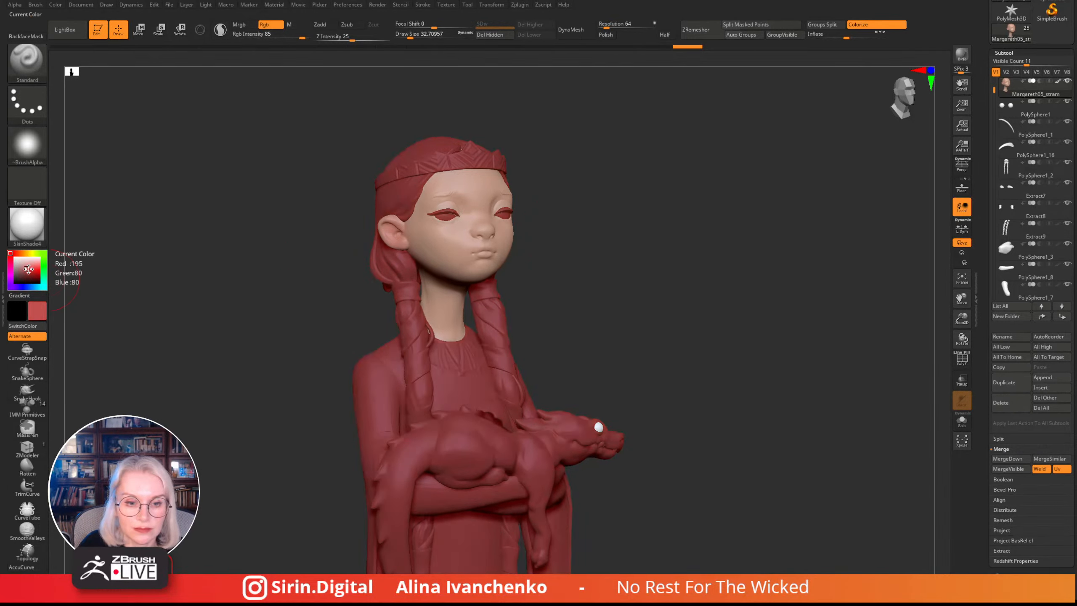
pyautogui.moveTo(446, 254); pyautogui.dragTo(421, 248)
pyautogui.moveTo(613, 237); pyautogui.dragTo(594, 210)
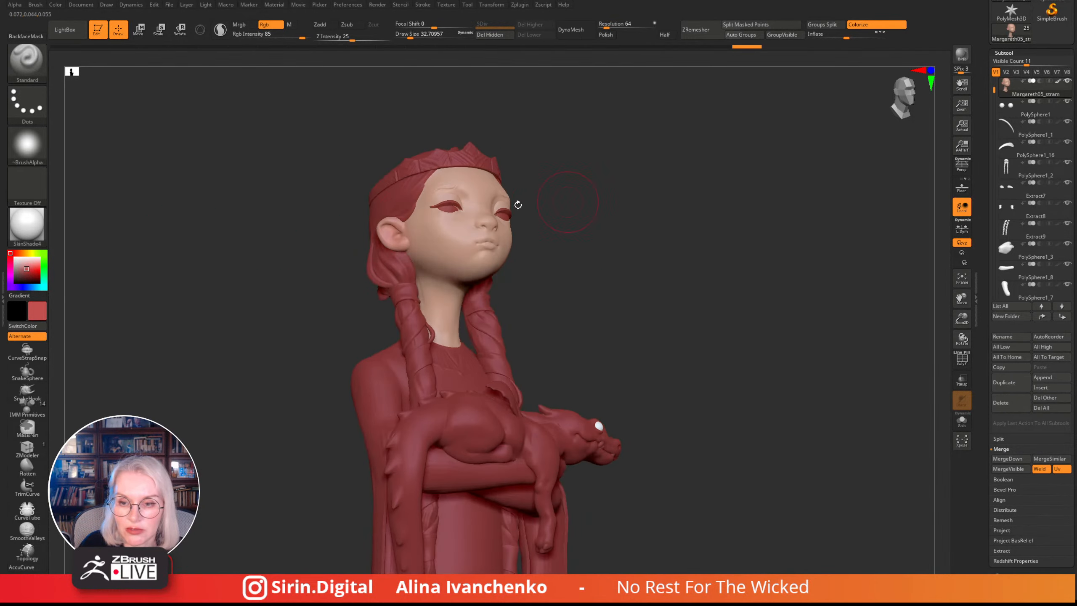
pyautogui.click(403, 226)
pyautogui.moveTo(546, 257); pyautogui.dragTo(535, 299)
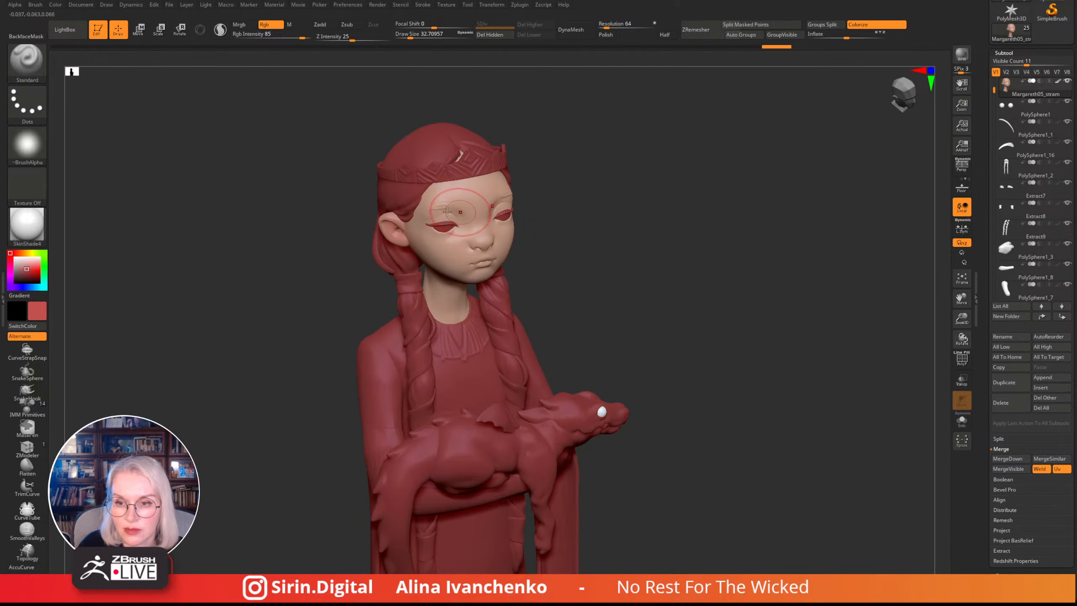
# - Dab the soft red over the eyelids, nose and cheeks to add a natural blush
pyautogui.click(443, 223)
pyautogui.moveTo(592, 207)
pyautogui.keyDown('shift'); pyautogui.mouseDown()
pyautogui.moveTo(587, 188)
pyautogui.moveTo(553, 231)
pyautogui.moveTo(514, 240)
pyautogui.mouseUp(); pyautogui.keyUp('shift')
pyautogui.click(484, 242)
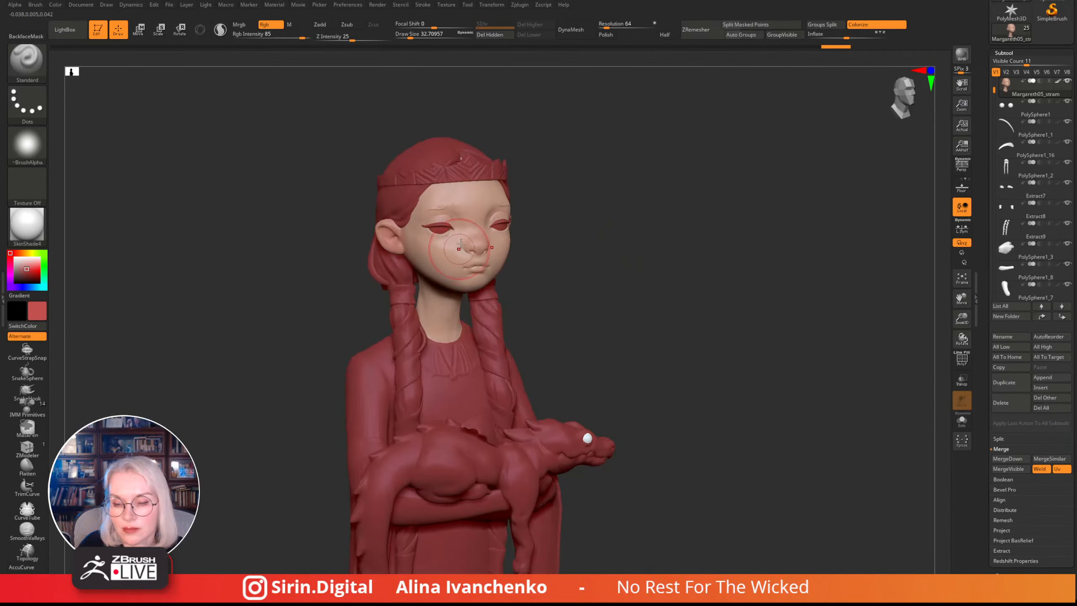
pyautogui.click(430, 249)
pyautogui.click(435, 248)
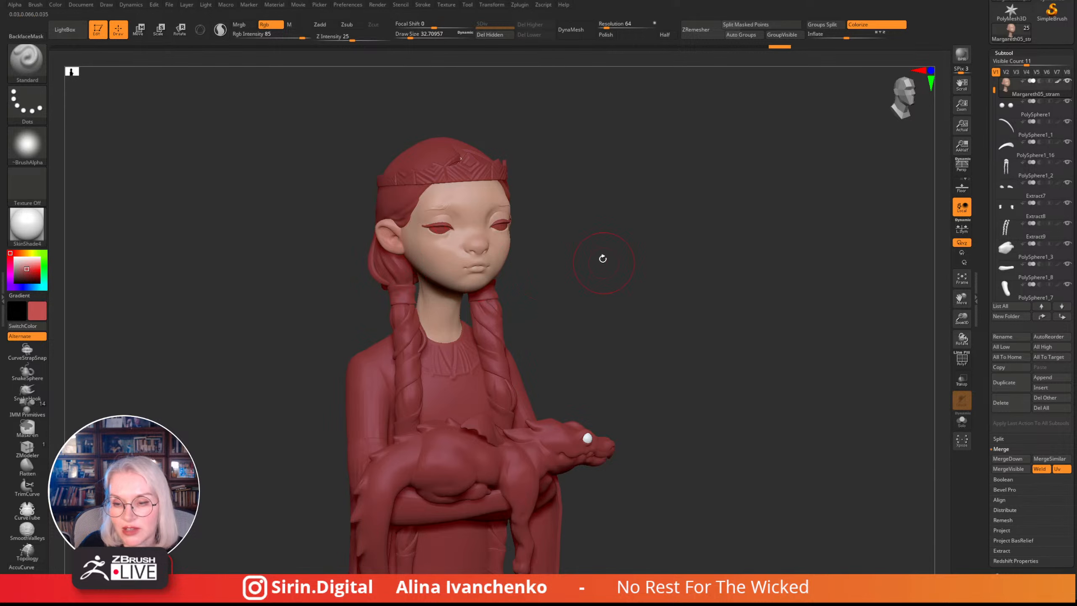
# - Continue the soft red tint on the opposite side of the face, around the ear, cheek and jaw
pyautogui.moveTo(601, 257); pyautogui.dragTo(444, 321)
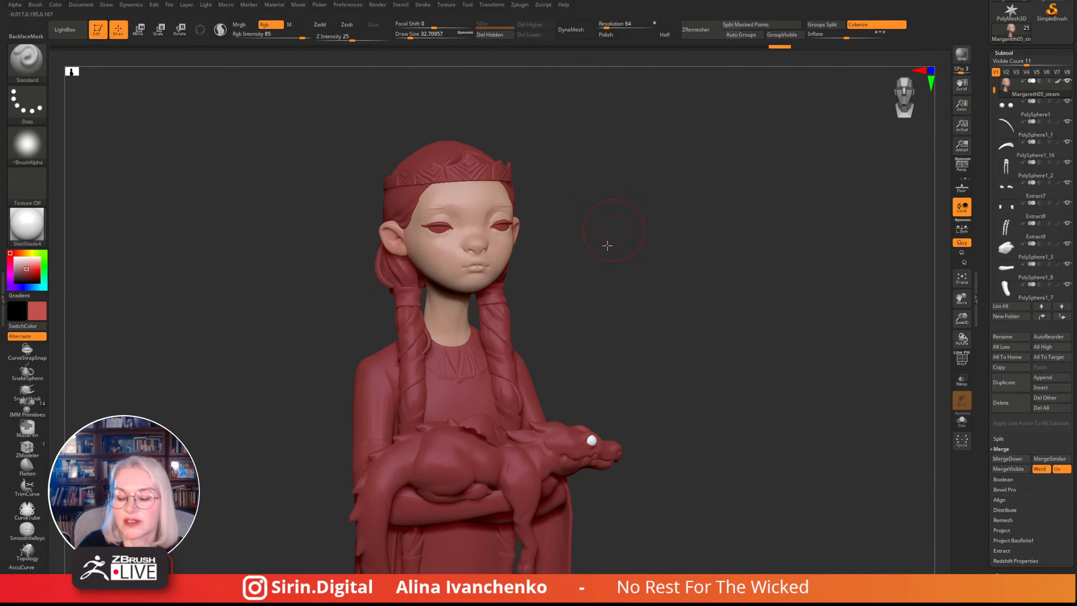
pyautogui.moveTo(607, 245); pyautogui.dragTo(567, 258)
pyautogui.click(514, 259)
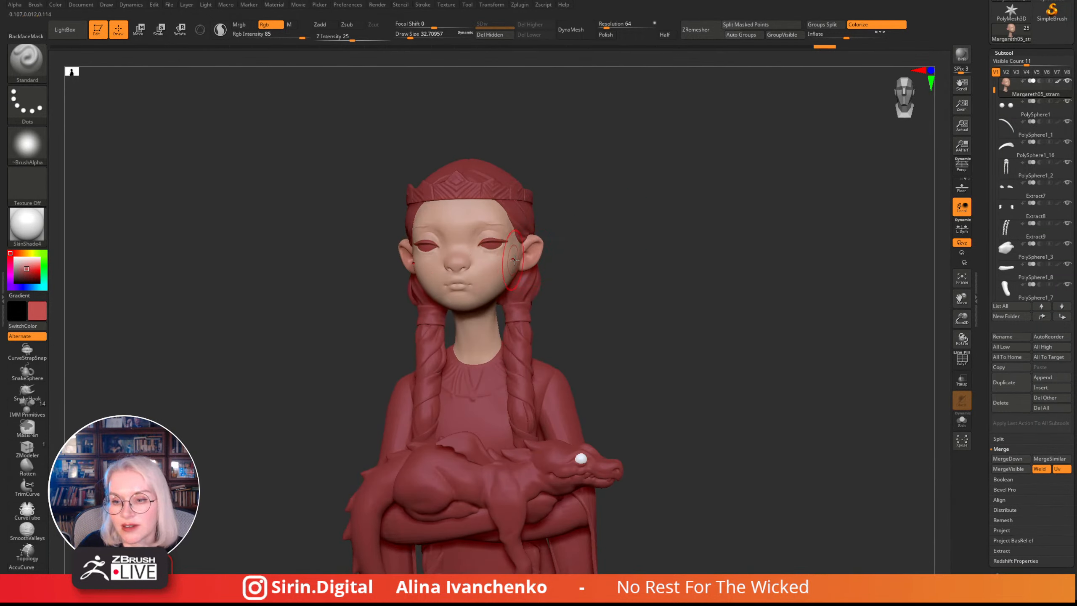
pyautogui.moveTo(649, 260); pyautogui.dragTo(524, 255)
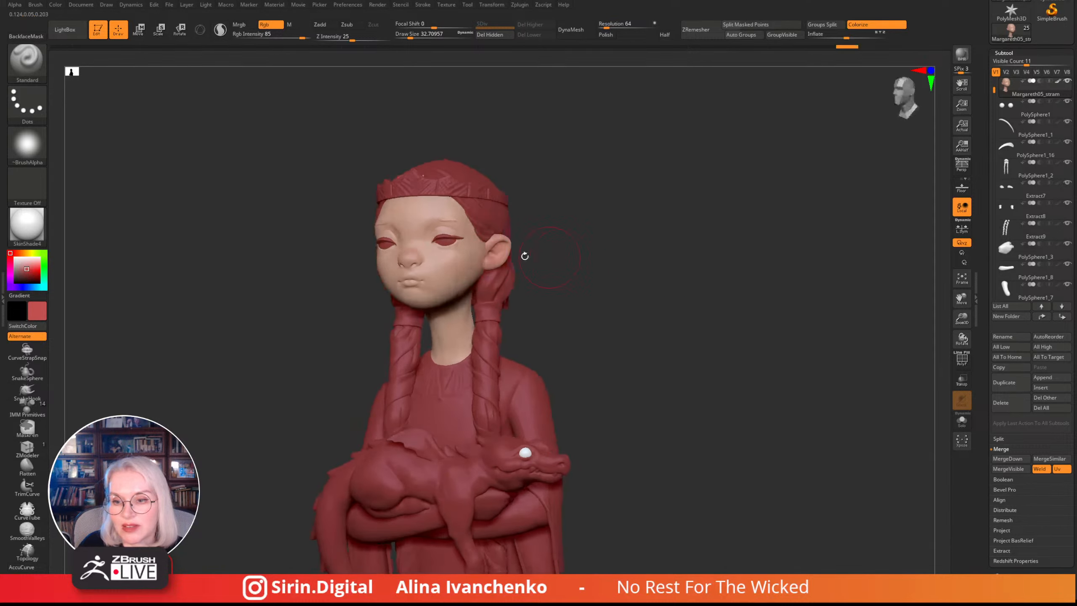
pyautogui.click(460, 271)
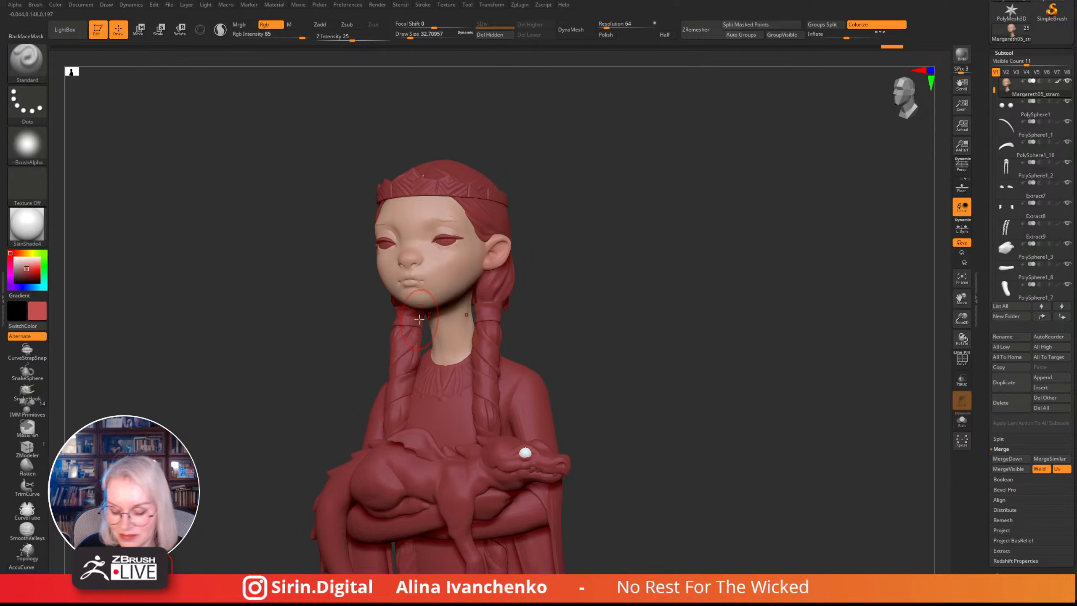
# - Change the current colour to a dark muted brownish red and shade the neck beneath the jaw
pyautogui.moveTo(658, 305); pyautogui.dragTo(603, 330)
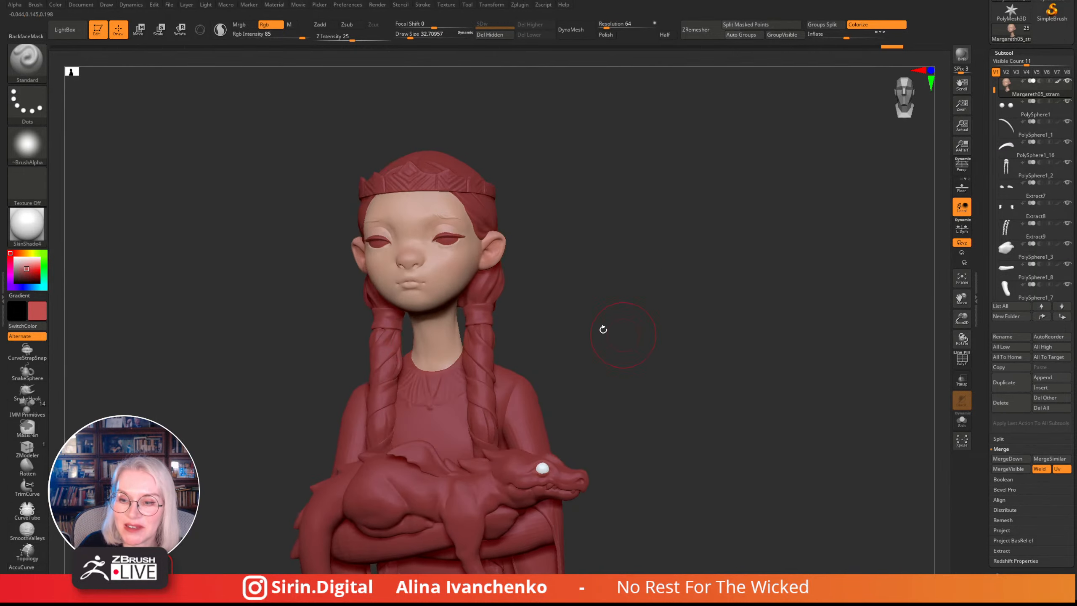
pyautogui.moveTo(546, 289); pyautogui.dragTo(479, 265)
pyautogui.moveTo(562, 276); pyautogui.dragTo(605, 250)
pyautogui.click(20, 271)
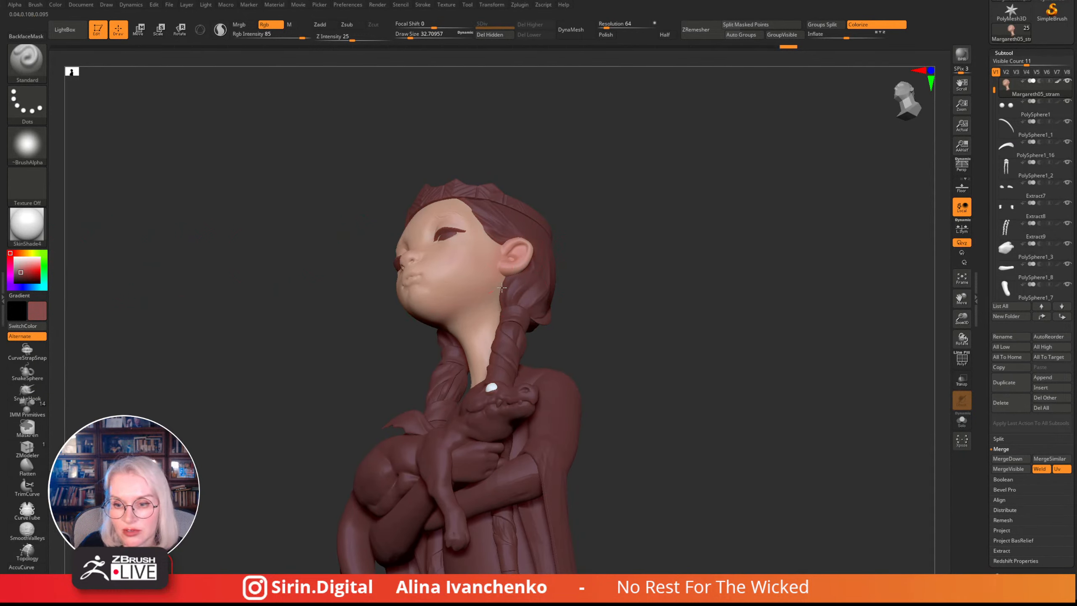
pyautogui.moveTo(452, 332); pyautogui.dragTo(492, 313)
pyautogui.moveTo(576, 309); pyautogui.dragTo(576, 352)
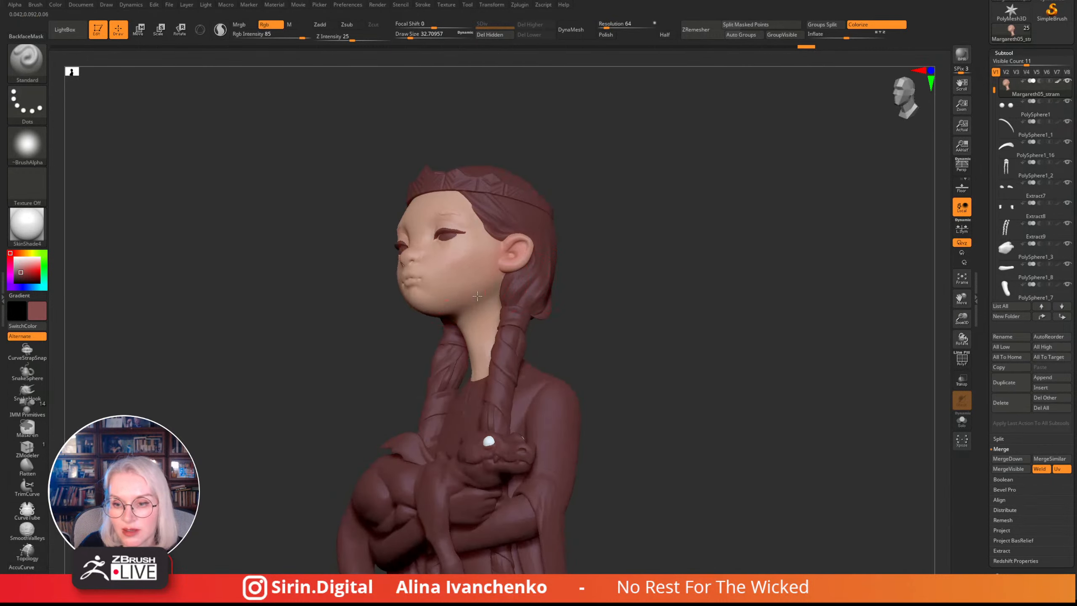
# - Shade the side of the jaw and lower cheek with the muted brownish red
pyautogui.moveTo(477, 297); pyautogui.dragTo(496, 280)
pyautogui.moveTo(632, 283); pyautogui.dragTo(522, 282)
pyautogui.moveTo(627, 212); pyautogui.dragTo(617, 261)
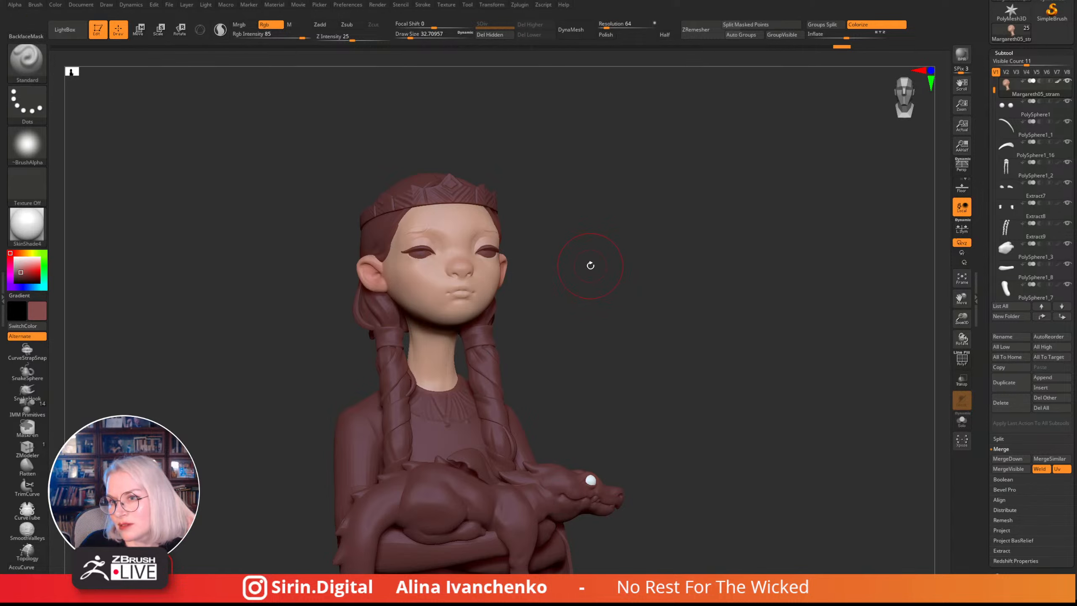
pyautogui.moveTo(613, 257); pyautogui.dragTo(594, 283)
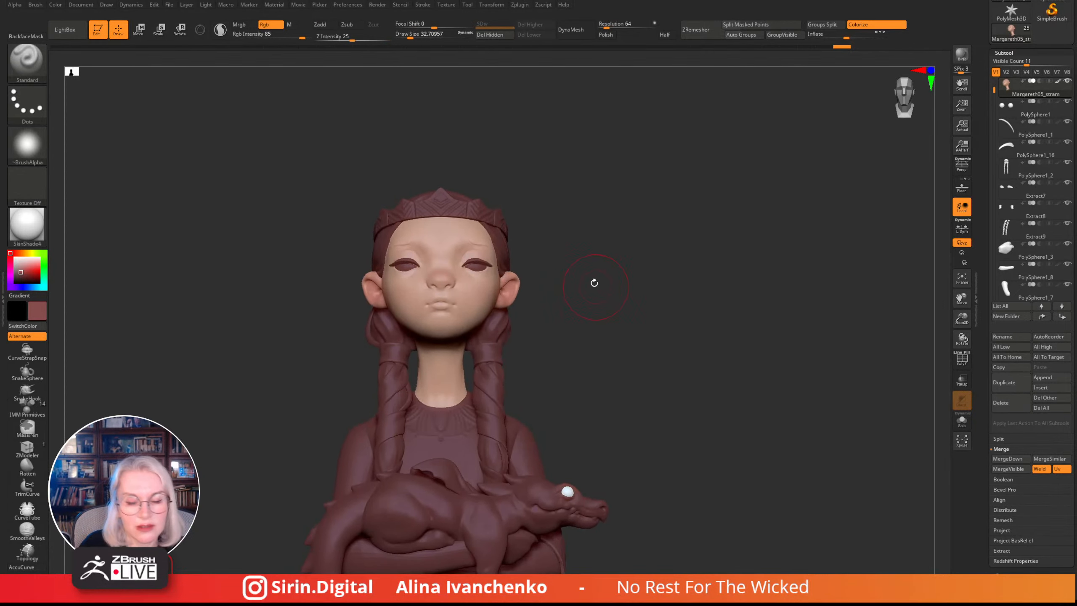
# - Reduce the draw size to about 21.6 and shade lightly around the nose, mouth and cheek
pyautogui.moveTo(410, 37); pyautogui.dragTo(414, 34)
pyautogui.moveTo(565, 212); pyautogui.dragTo(553, 255)
pyautogui.moveTo(445, 281)
pyautogui.mouseDown()
pyautogui.moveTo(426, 308)
pyautogui.moveTo(454, 309)
pyautogui.moveTo(444, 308)
pyautogui.mouseUp()
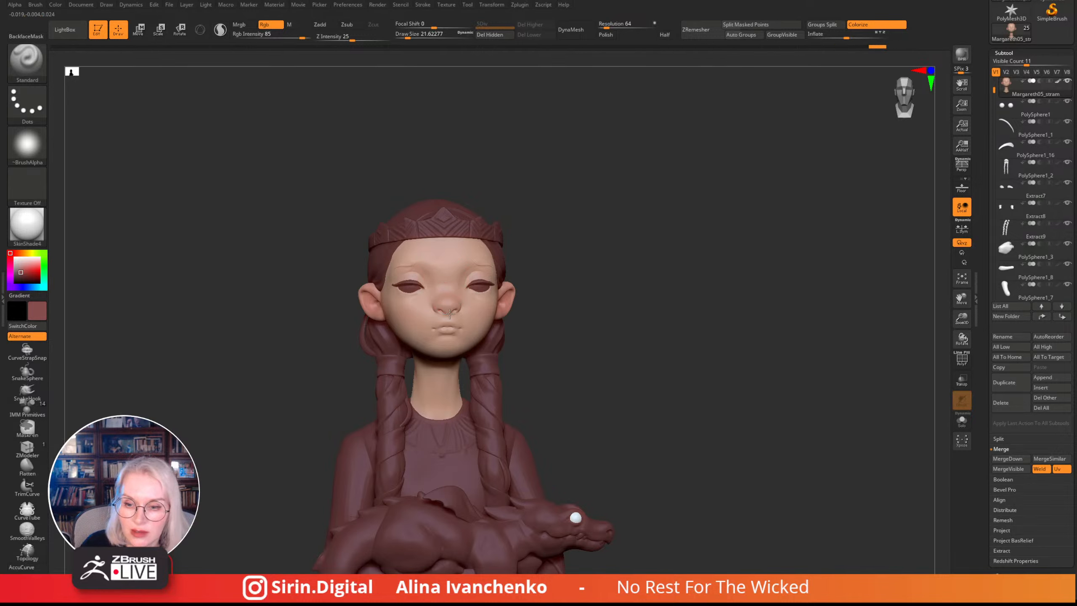
pyautogui.moveTo(563, 262)
pyautogui.mouseDown()
pyautogui.moveTo(564, 251)
pyautogui.moveTo(591, 245)
pyautogui.mouseUp()
pyautogui.moveTo(417, 298); pyautogui.dragTo(402, 318)
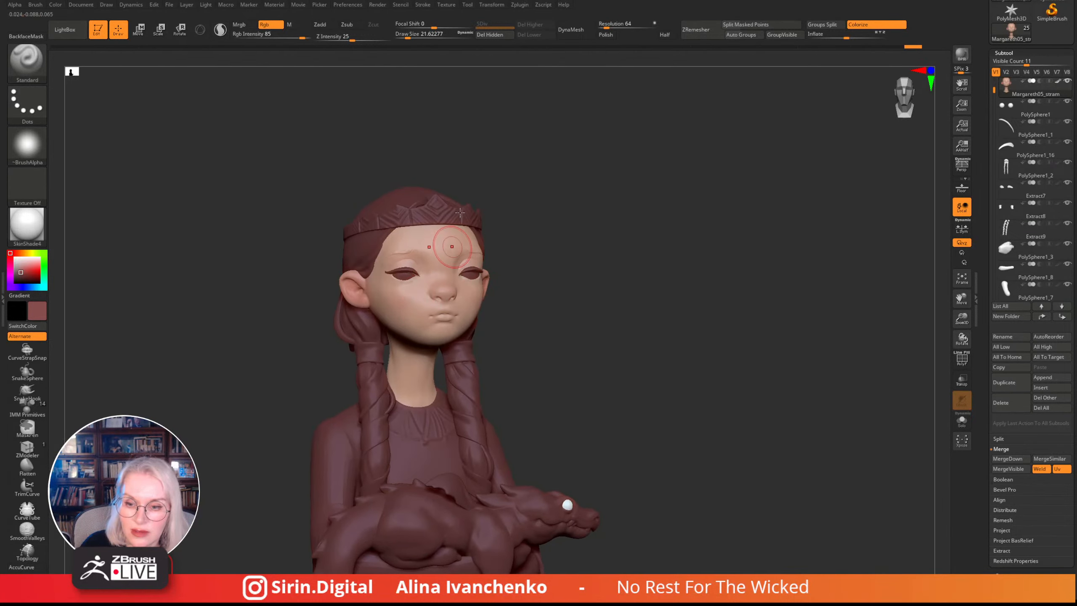
# - Increase the draw size to about 48.6 and softly shade the cheek between the ear and mouth
pyautogui.click(413, 36)
pyautogui.moveTo(479, 167); pyautogui.dragTo(510, 173)
pyautogui.moveTo(382, 299)
pyautogui.mouseDown()
pyautogui.moveTo(360, 310)
pyautogui.moveTo(397, 311)
pyautogui.mouseUp()
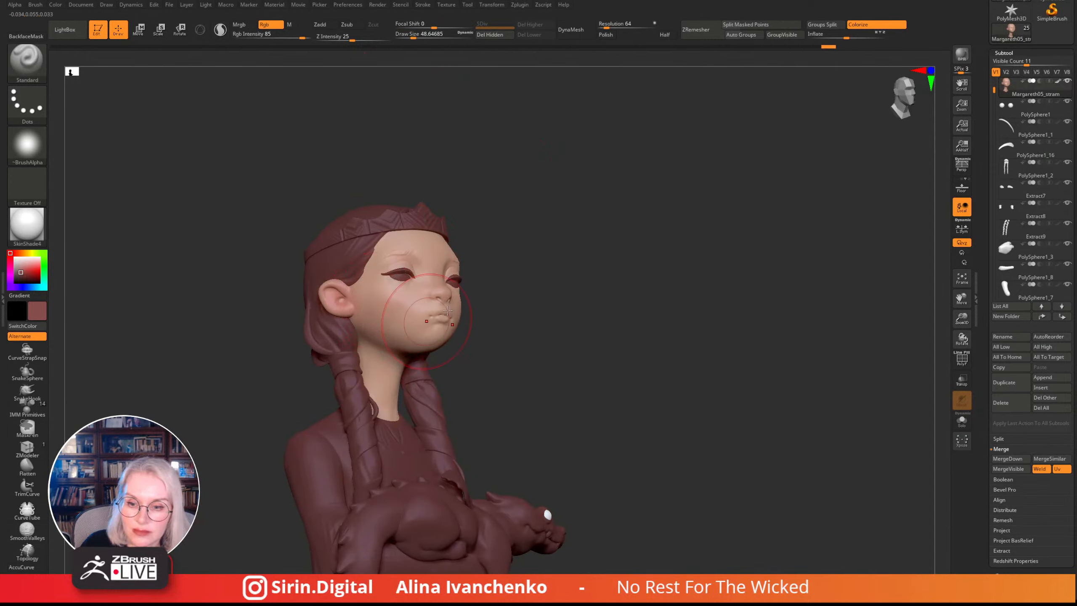
pyautogui.moveTo(527, 248); pyautogui.dragTo(513, 266)
# - Set the draw size to about 30.7, change the current colour to a stronger red and tint the temple, cheek and eye area
pyautogui.moveTo(411, 37); pyautogui.dragTo(409, 38)
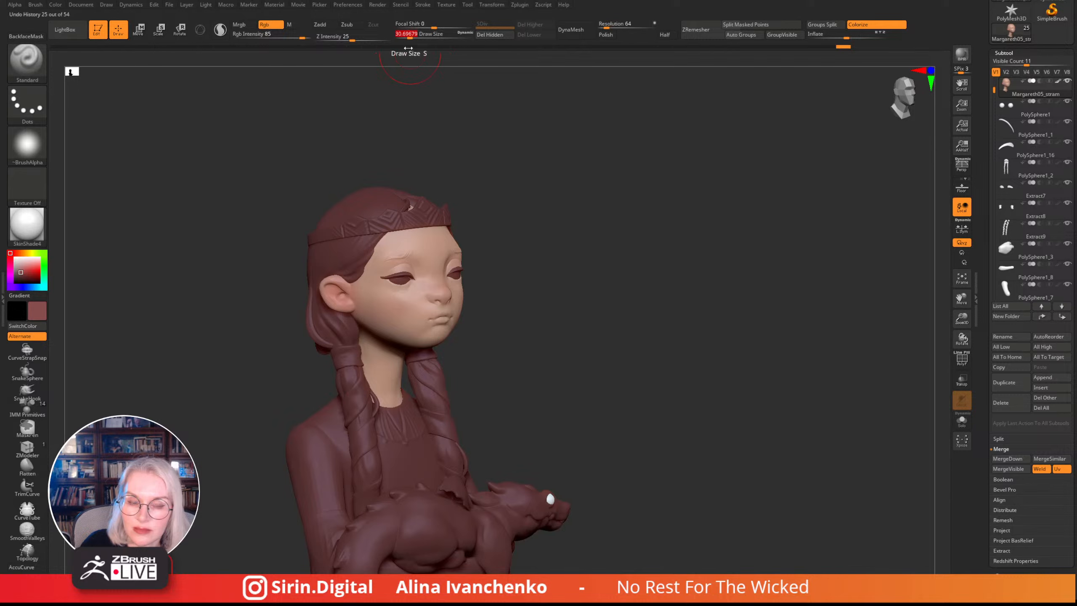
pyautogui.moveTo(418, 85); pyautogui.dragTo(428, 111)
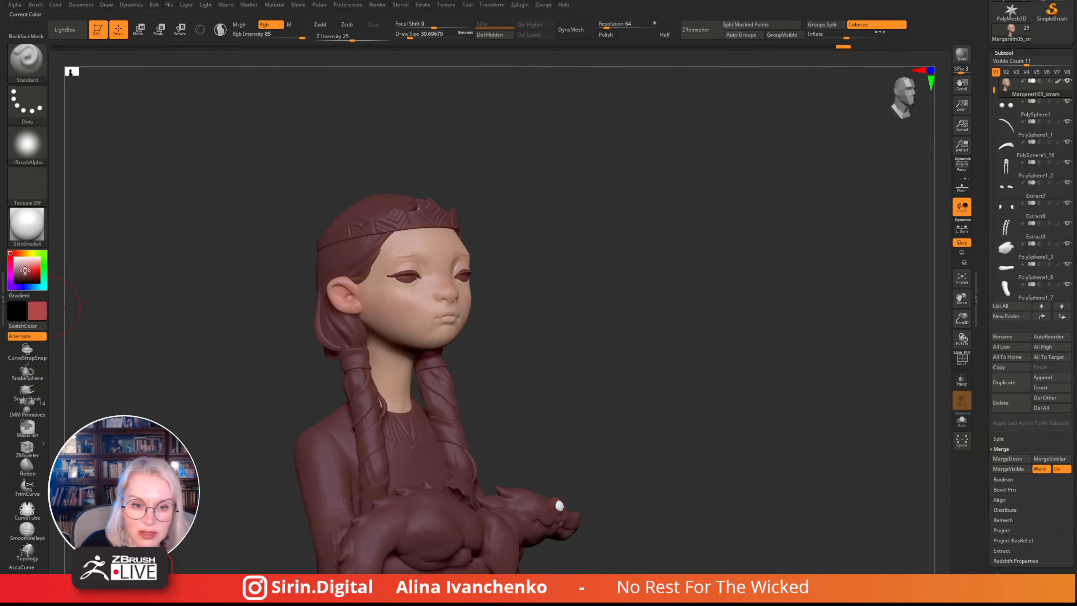
pyautogui.click(24, 270)
pyautogui.moveTo(469, 161); pyautogui.dragTo(477, 138)
pyautogui.moveTo(386, 297); pyautogui.dragTo(364, 286)
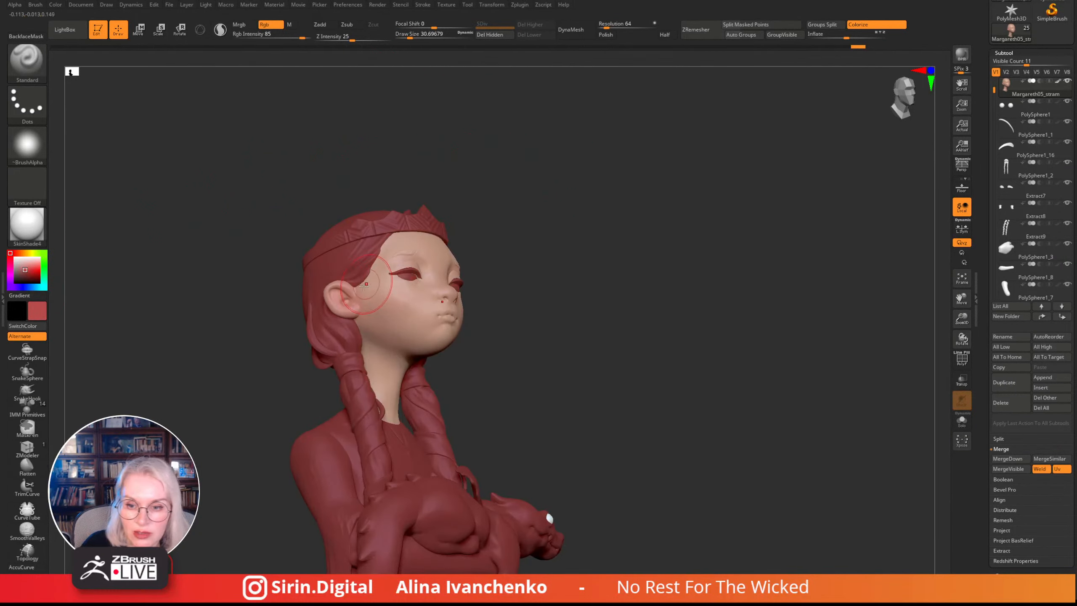
pyautogui.moveTo(538, 231)
pyautogui.mouseDown()
pyautogui.moveTo(399, 307)
pyautogui.moveTo(369, 305)
pyautogui.mouseUp()
pyautogui.moveTo(550, 289)
pyautogui.mouseDown()
pyautogui.moveTo(541, 276)
pyautogui.moveTo(551, 209)
pyautogui.moveTo(530, 233)
pyautogui.moveTo(445, 267)
pyautogui.mouseUp()
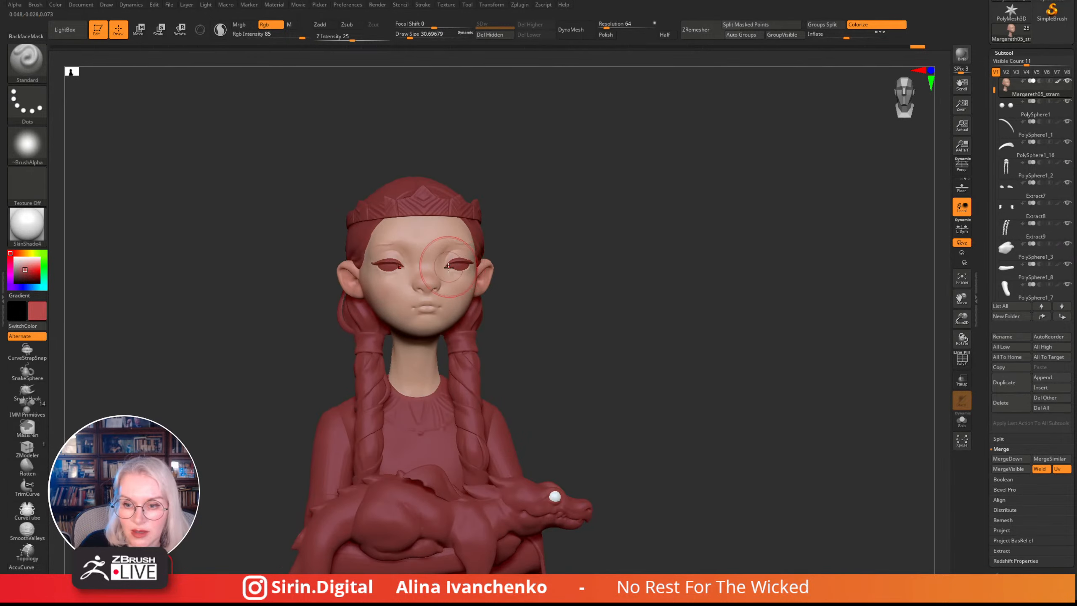
# - Reduce the draw size to about 20 and add small touches of the red to the nose and lips
pyautogui.moveTo(410, 35); pyautogui.dragTo(405, 35)
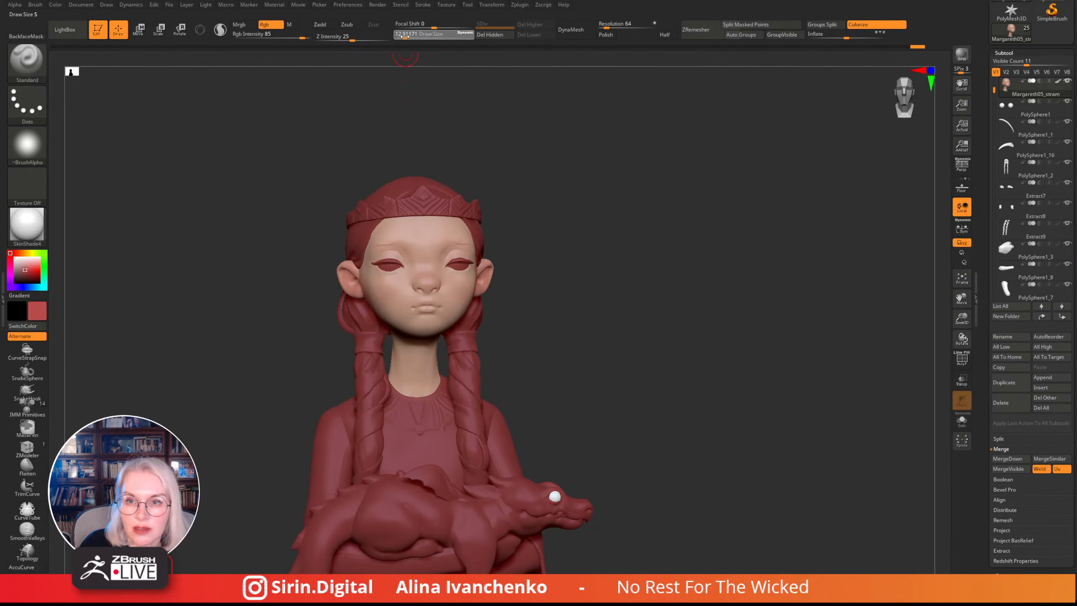
pyautogui.moveTo(544, 188); pyautogui.dragTo(546, 199)
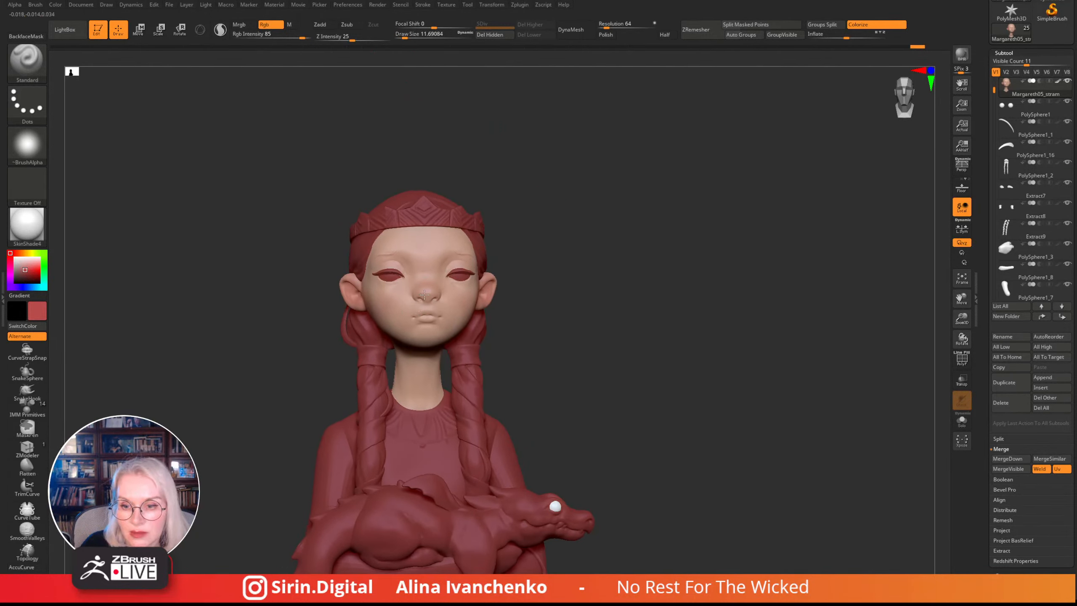
pyautogui.moveTo(549, 250); pyautogui.dragTo(521, 240)
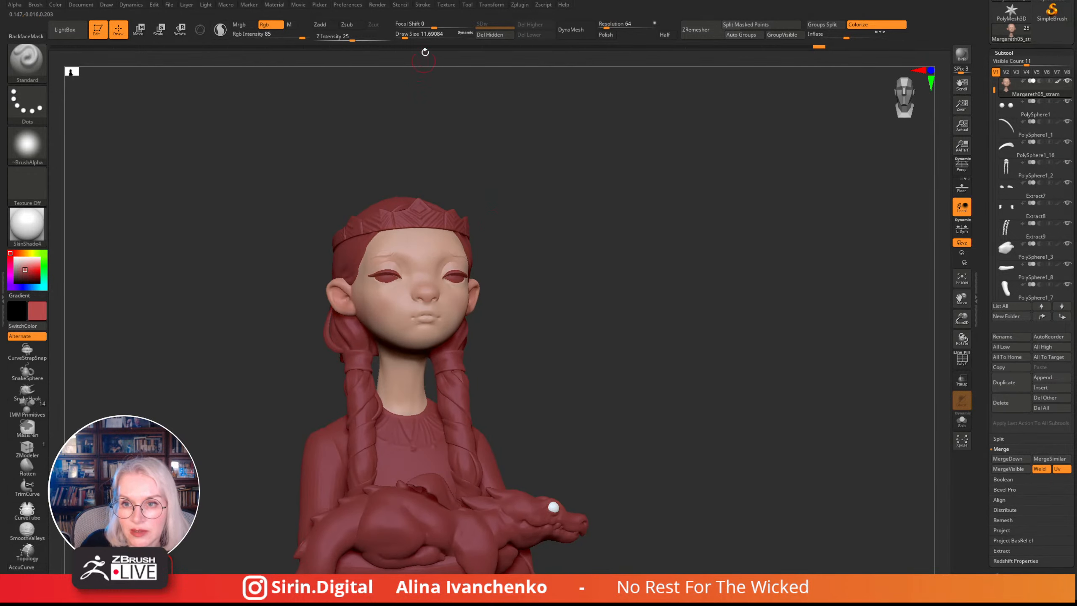
pyautogui.keyDown('alt'); pyautogui.moveTo(561, 193); pyautogui.dragTo(563, 207); pyautogui.keyUp('alt')
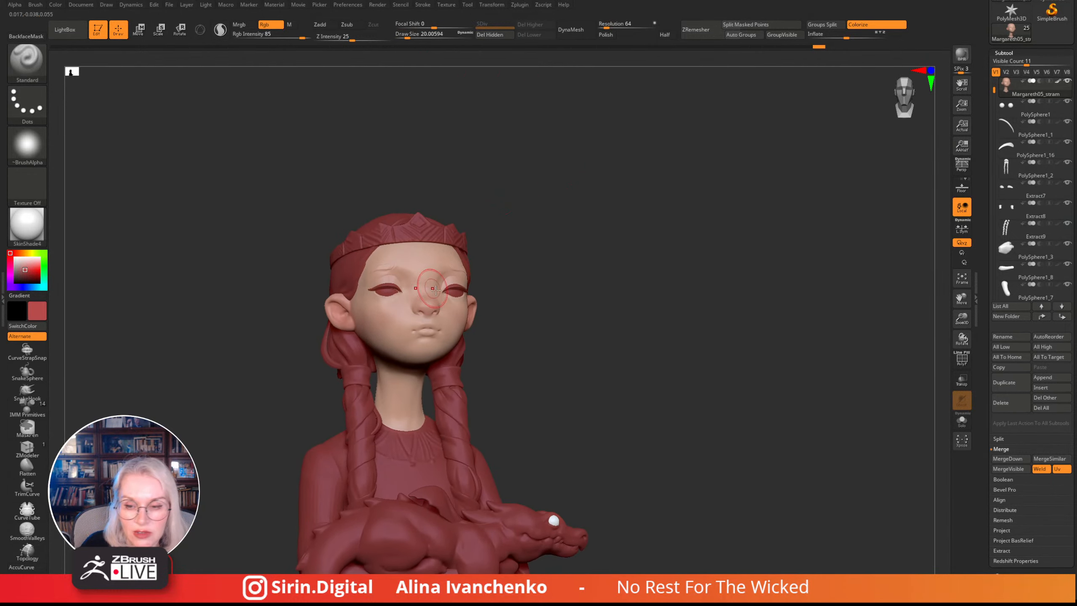
pyautogui.moveTo(429, 297); pyautogui.dragTo(420, 311)
pyautogui.hotkey('ctrl', 'z')
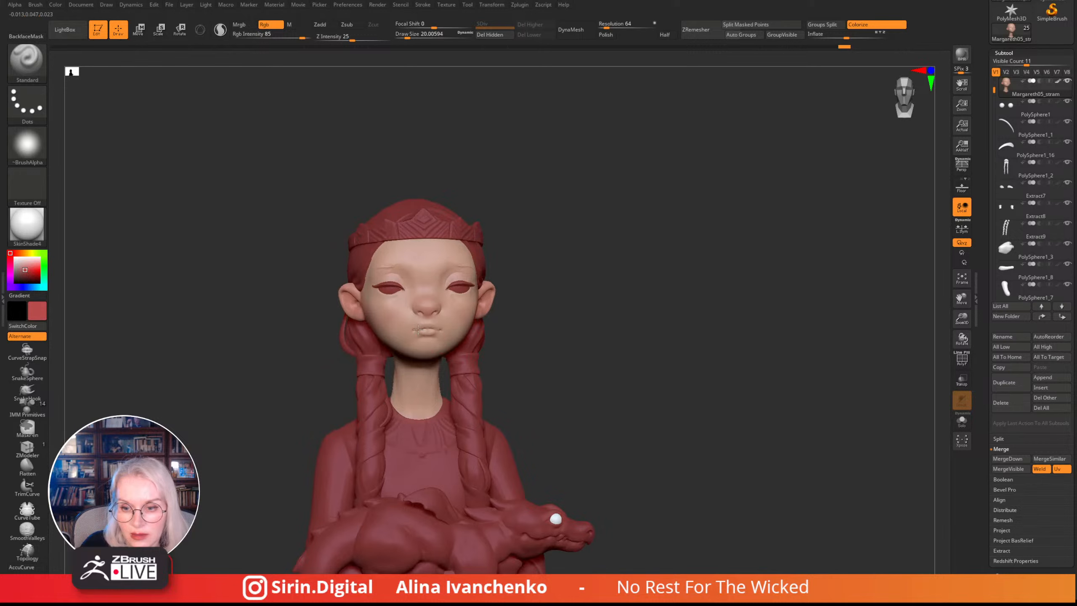
pyautogui.moveTo(421, 331)
pyautogui.mouseDown()
pyautogui.moveTo(432, 333)
pyautogui.moveTo(417, 330)
pyautogui.mouseUp()
pyautogui.moveTo(527, 340); pyautogui.dragTo(493, 305)
pyautogui.moveTo(578, 328)
pyautogui.mouseDown()
pyautogui.moveTo(555, 308)
pyautogui.moveTo(509, 309)
pyautogui.moveTo(541, 306)
pyautogui.moveTo(520, 311)
pyautogui.mouseUp()
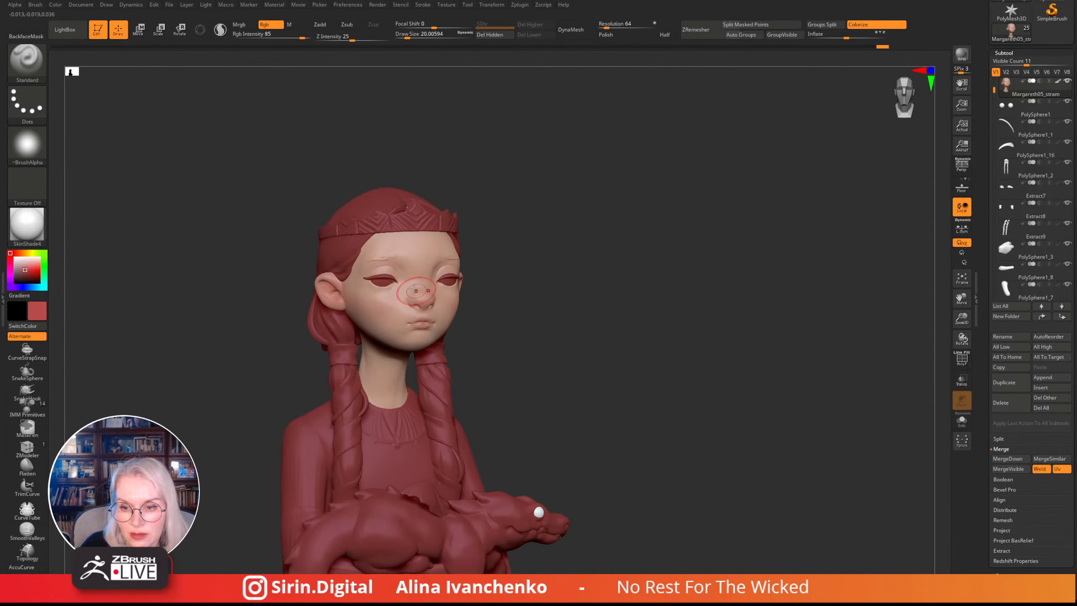
# - Change the current colour to a muted greyish brown and try shading the crease above the eye
pyautogui.click(19, 272)
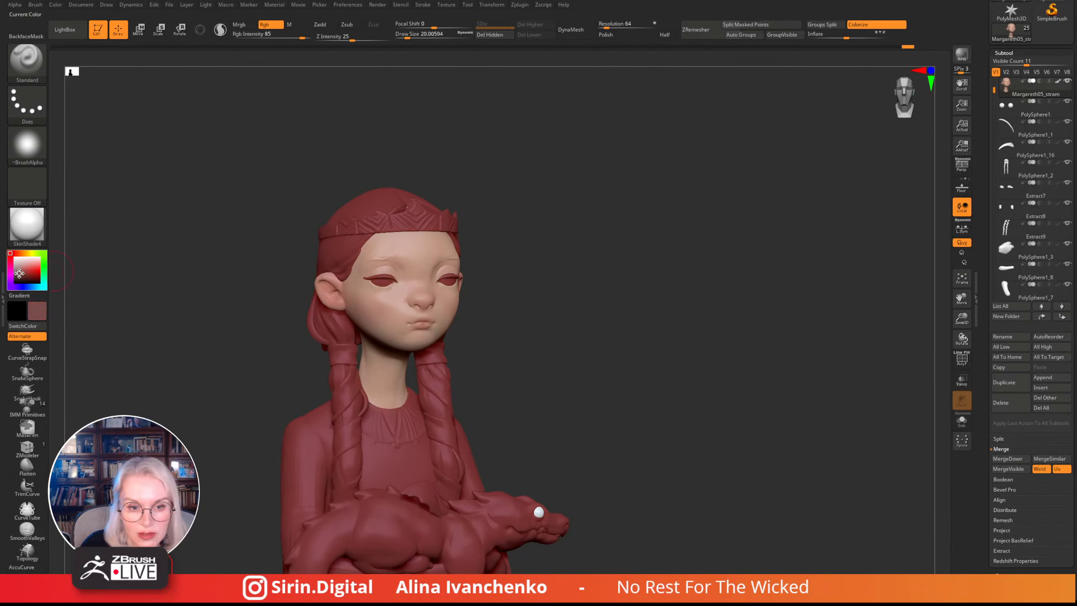
pyautogui.moveTo(18, 273); pyautogui.dragTo(17, 272)
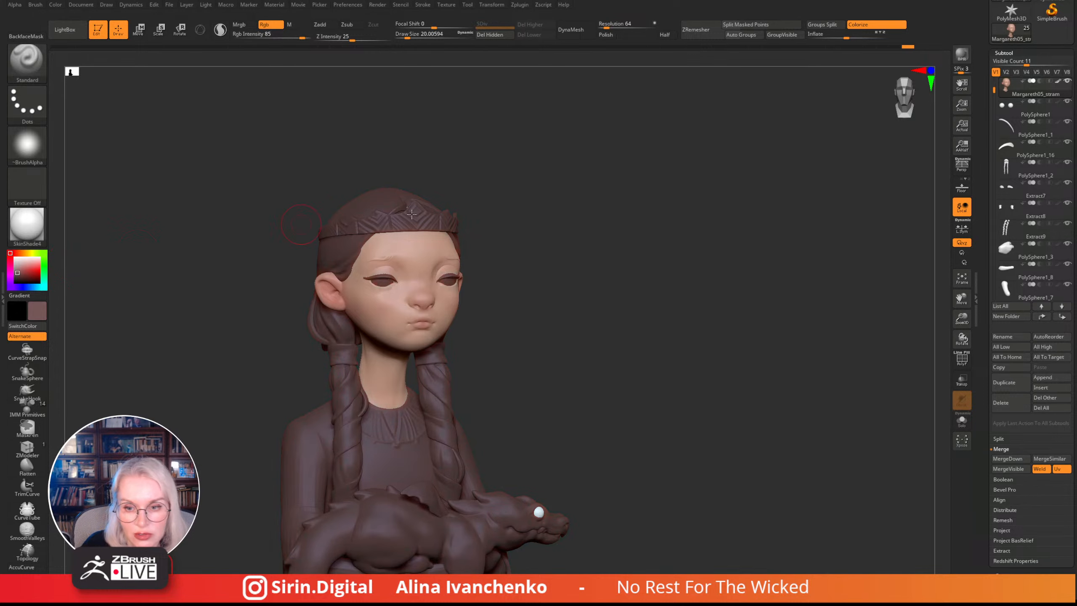
pyautogui.moveTo(523, 225); pyautogui.dragTo(494, 205)
pyautogui.moveTo(386, 263)
pyautogui.mouseDown()
pyautogui.moveTo(398, 274)
pyautogui.moveTo(369, 268)
pyautogui.mouseUp()
pyautogui.hotkey('ctrl', 'z')
pyautogui.moveTo(531, 199); pyautogui.dragTo(490, 231)
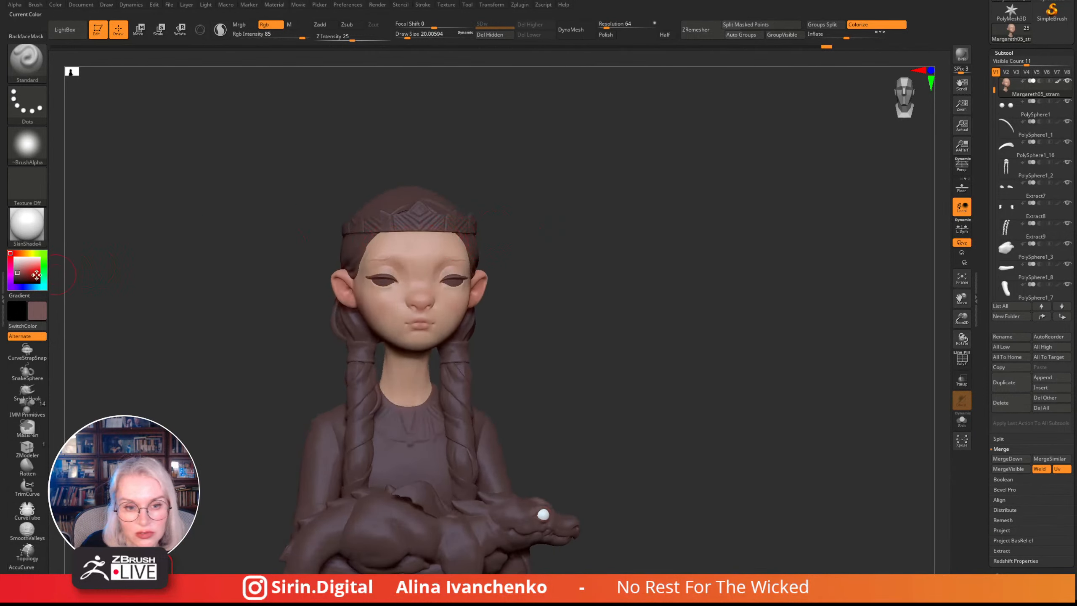
# - Set the draw size to about 18.5 and change the current colour to a muted bluish grey for shading the face
pyautogui.click(19, 275)
pyautogui.moveTo(19, 274); pyautogui.dragTo(15, 275)
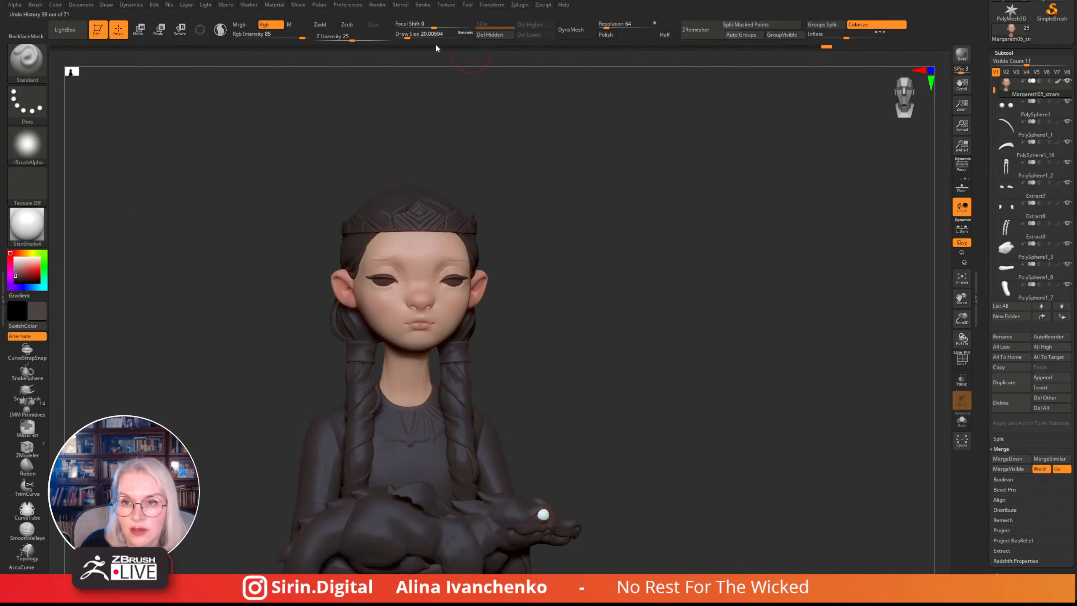
pyautogui.moveTo(408, 34); pyautogui.dragTo(408, 34)
pyautogui.click(17, 274)
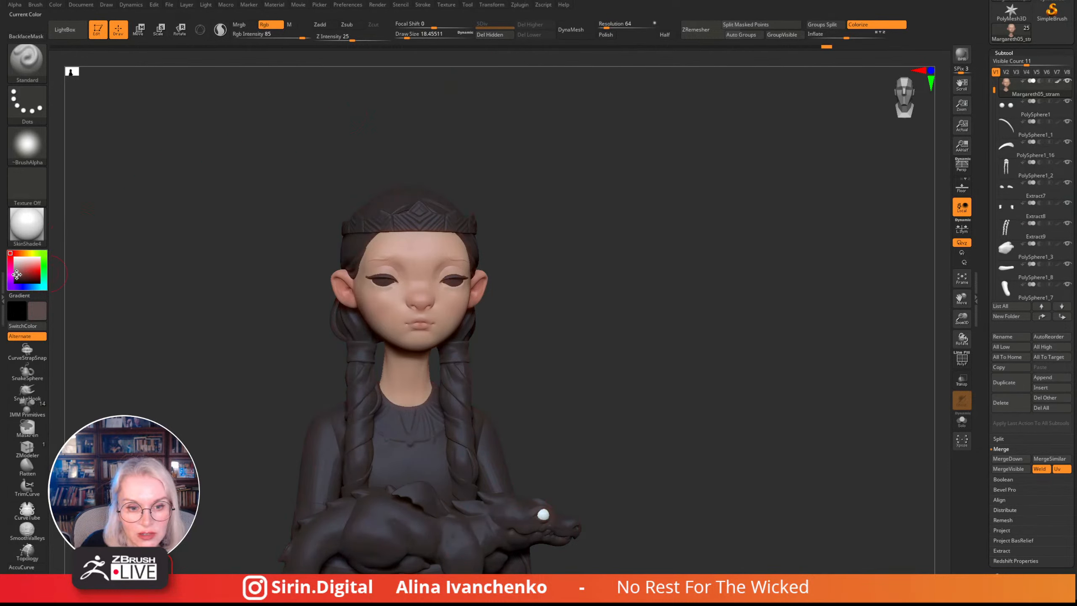
pyautogui.click(20, 287)
pyautogui.moveTo(224, 216); pyautogui.dragTo(271, 191)
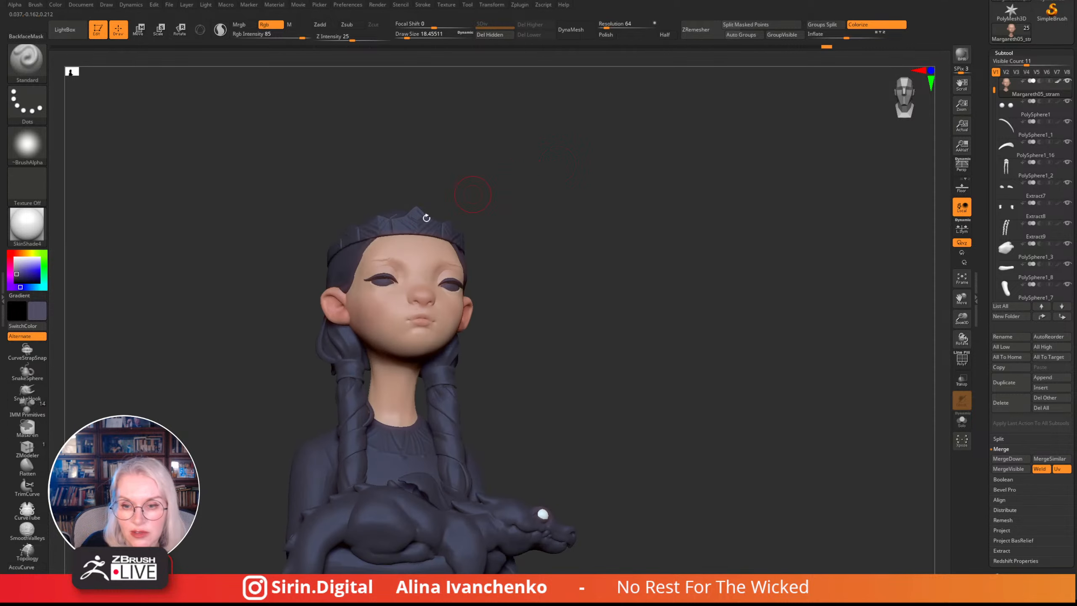
# - Paint dark bluish shading around the girl's upper eyelids with the Standard brush
pyautogui.moveTo(389, 261); pyautogui.dragTo(396, 267)
pyautogui.moveTo(519, 195); pyautogui.dragTo(454, 243)
pyautogui.moveTo(393, 259)
pyautogui.mouseDown()
pyautogui.moveTo(379, 266)
pyautogui.moveTo(396, 272)
pyautogui.moveTo(390, 263)
pyautogui.mouseUp()
pyautogui.moveTo(536, 210)
pyautogui.mouseDown()
pyautogui.moveTo(543, 236)
pyautogui.moveTo(500, 271)
pyautogui.mouseUp()
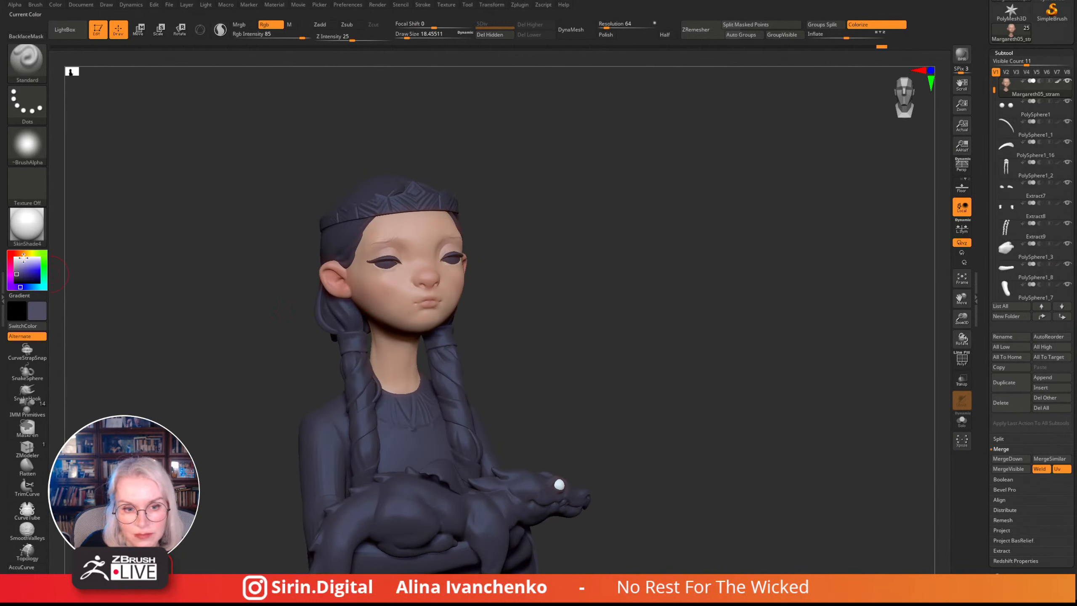
# - Choose a saturated red as the paint colour and tint the girl's nose with it
pyautogui.click(29, 274)
pyautogui.click(16, 253)
pyautogui.moveTo(26, 268); pyautogui.dragTo(31, 269)
pyautogui.click(16, 253)
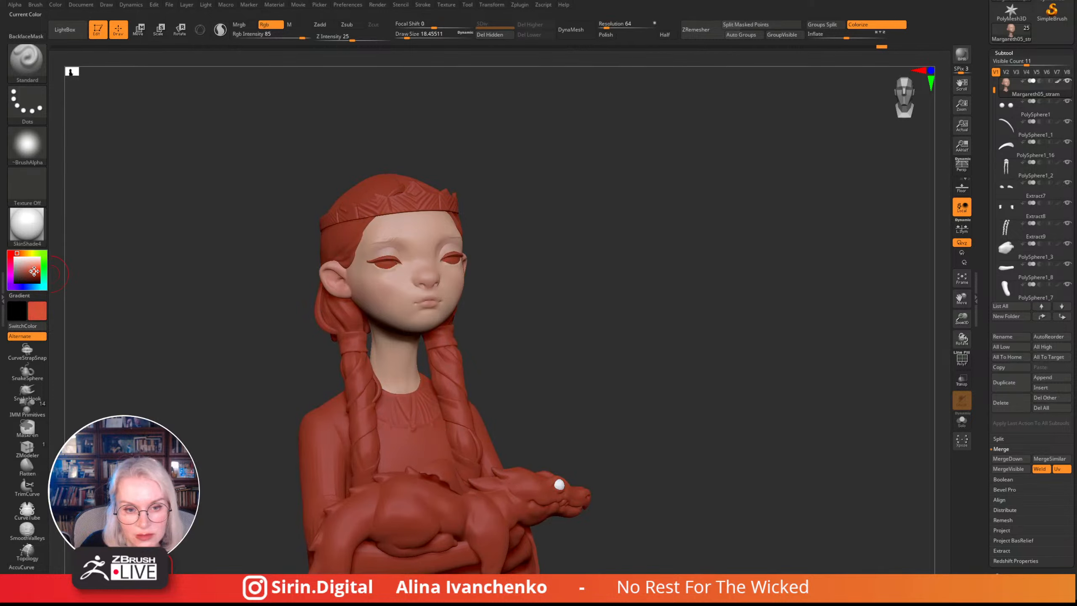
pyautogui.moveTo(575, 180); pyautogui.dragTo(553, 209)
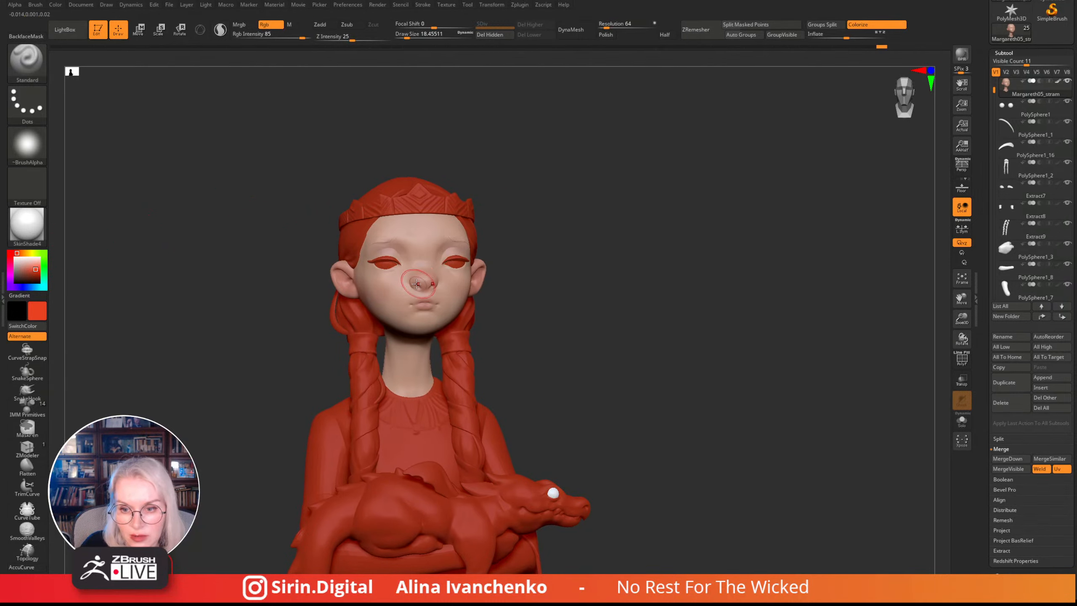
pyautogui.moveTo(538, 242)
pyautogui.mouseDown()
pyautogui.moveTo(426, 280)
pyautogui.moveTo(551, 204)
pyautogui.mouseUp()
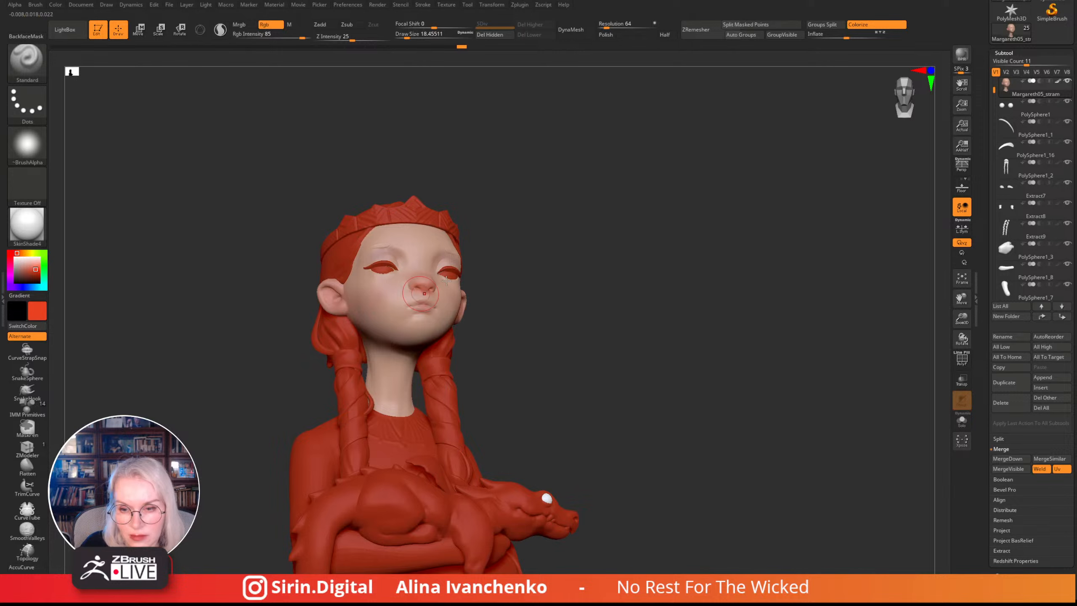
pyautogui.moveTo(528, 246); pyautogui.dragTo(530, 293)
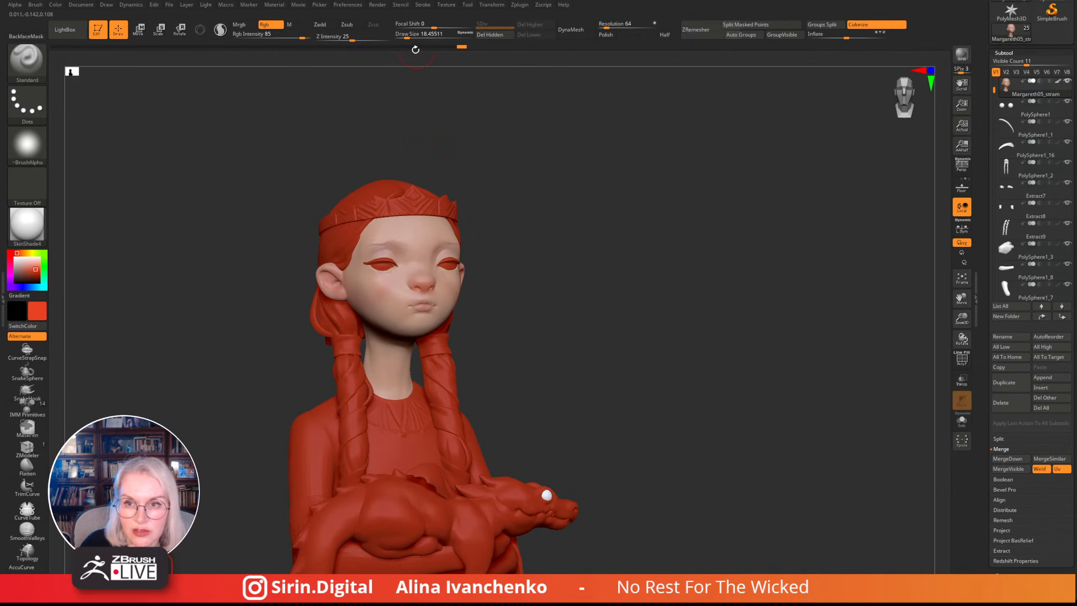
# - Enlarge the brush to a draw size of 28.75 and paint red blush on the girl's cheek
pyautogui.moveTo(407, 37); pyautogui.dragTo(409, 37)
pyautogui.moveTo(488, 149); pyautogui.dragTo(522, 150)
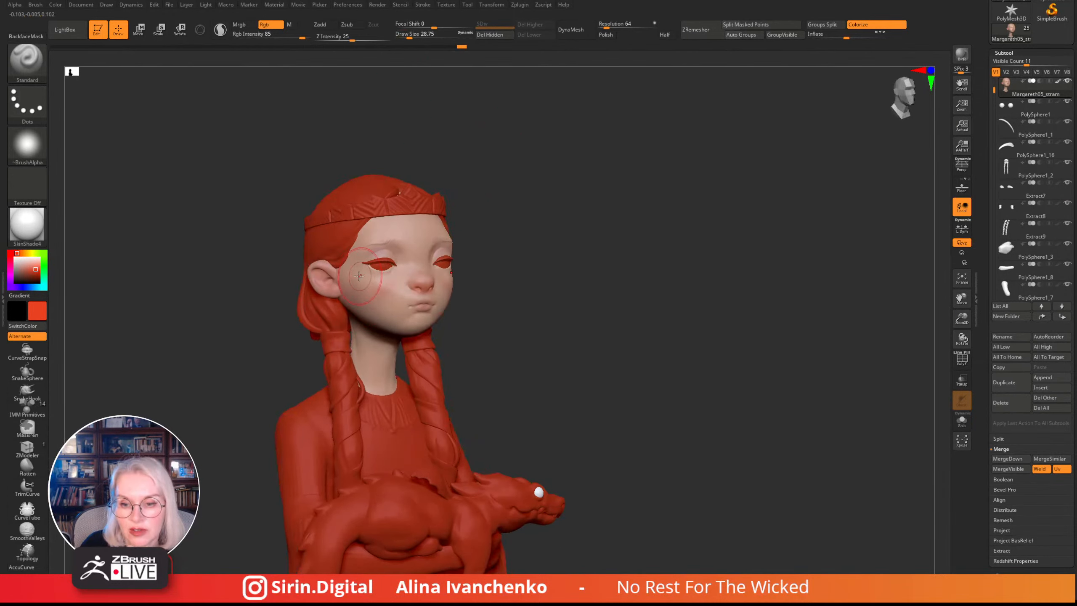
pyautogui.moveTo(360, 274)
pyautogui.mouseDown()
pyautogui.moveTo(384, 303)
pyautogui.moveTo(399, 299)
pyautogui.mouseUp()
pyautogui.moveTo(508, 287); pyautogui.dragTo(469, 288)
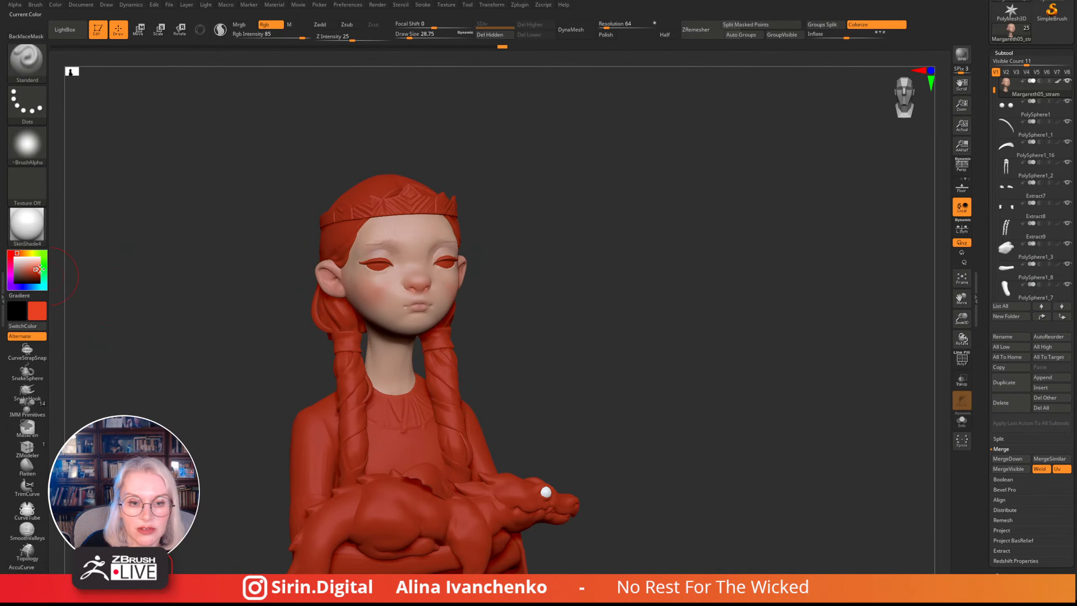
# - Sample the skin colour from the forehead and soften the red tint on the cheeks and nose with it
pyautogui.moveTo(36, 269); pyautogui.dragTo(411, 236)
pyautogui.moveTo(572, 262); pyautogui.dragTo(607, 263)
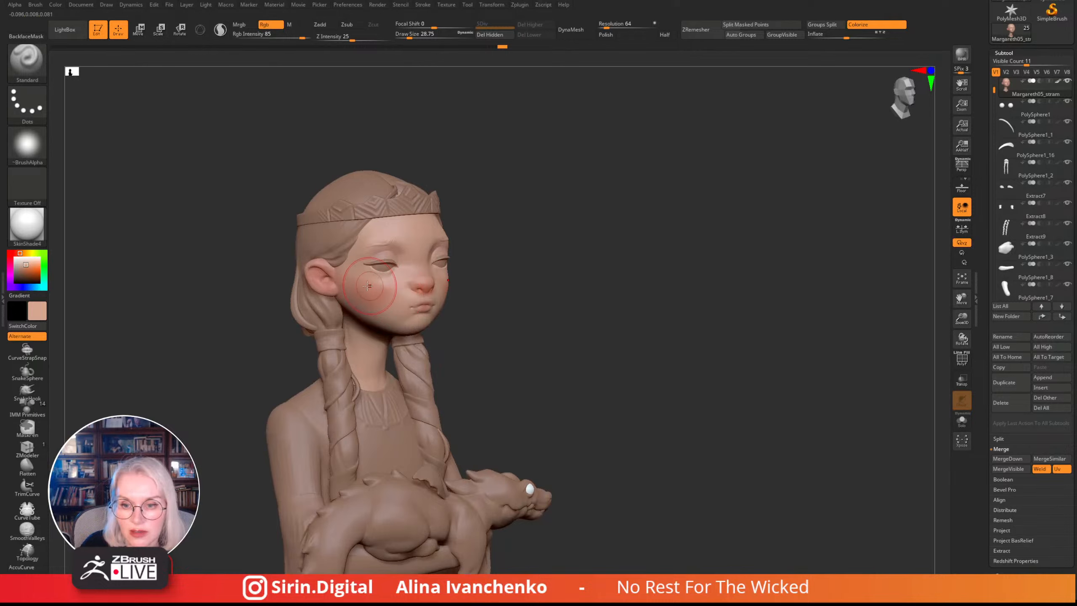
pyautogui.moveTo(369, 285); pyautogui.dragTo(398, 301)
pyautogui.moveTo(567, 297); pyautogui.dragTo(527, 297)
pyautogui.moveTo(410, 266); pyautogui.dragTo(420, 273)
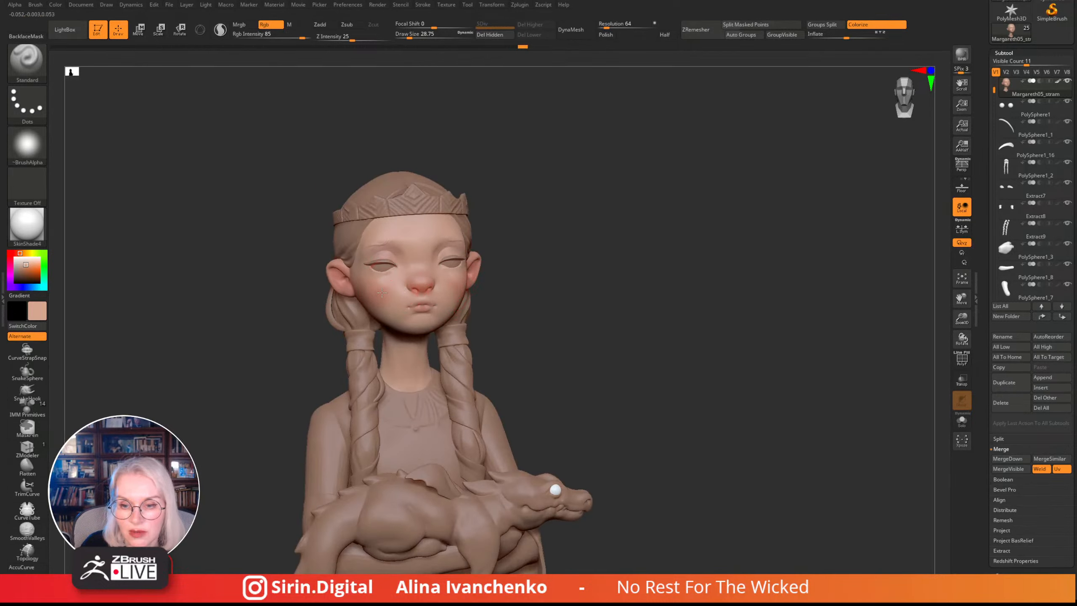
pyautogui.moveTo(550, 253); pyautogui.dragTo(516, 272)
pyautogui.keyDown('shift'); pyautogui.moveTo(581, 212); pyautogui.dragTo(540, 220); pyautogui.keyUp('shift')
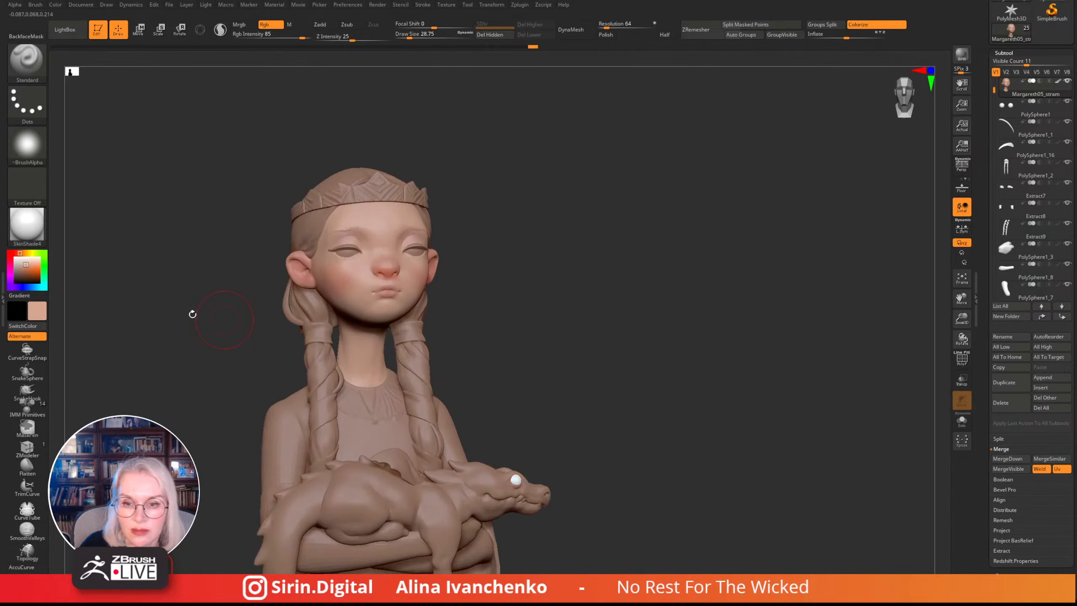
pyautogui.moveTo(218, 218); pyautogui.dragTo(214, 257)
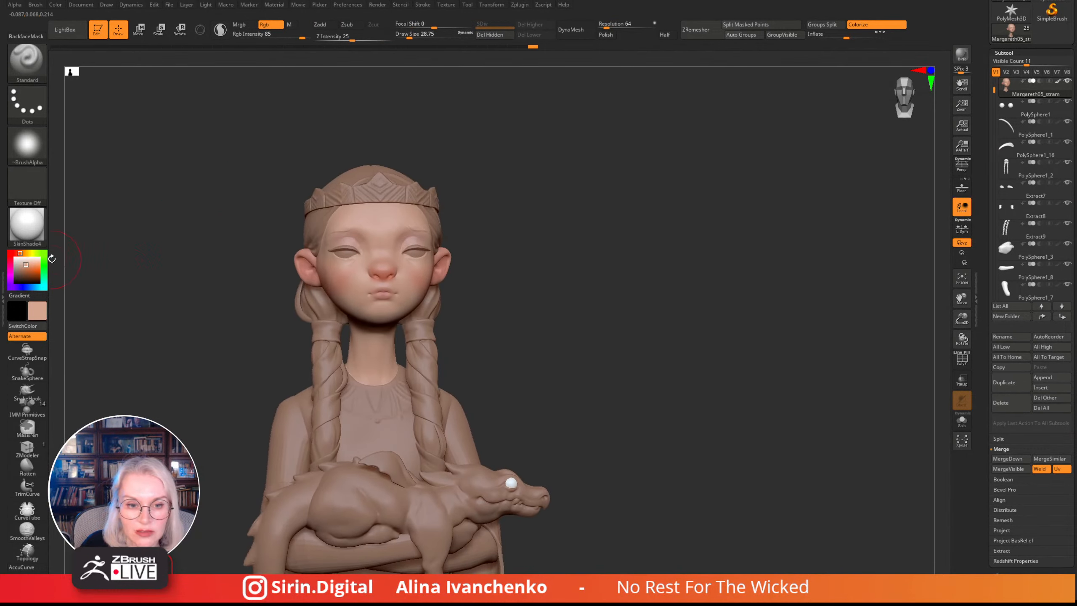
# - Pick a bright red as the paint colour again and build up the blush across the cheeks toward the nose
pyautogui.click(16, 253)
pyautogui.click(37, 267)
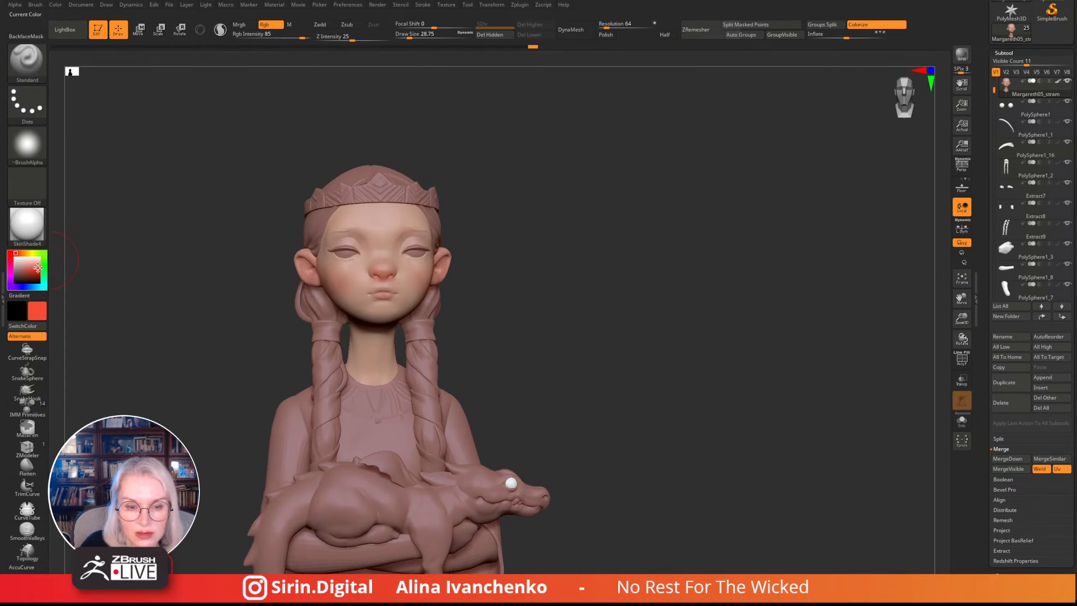
pyautogui.moveTo(347, 271); pyautogui.dragTo(339, 267)
pyautogui.moveTo(514, 223); pyautogui.dragTo(564, 222)
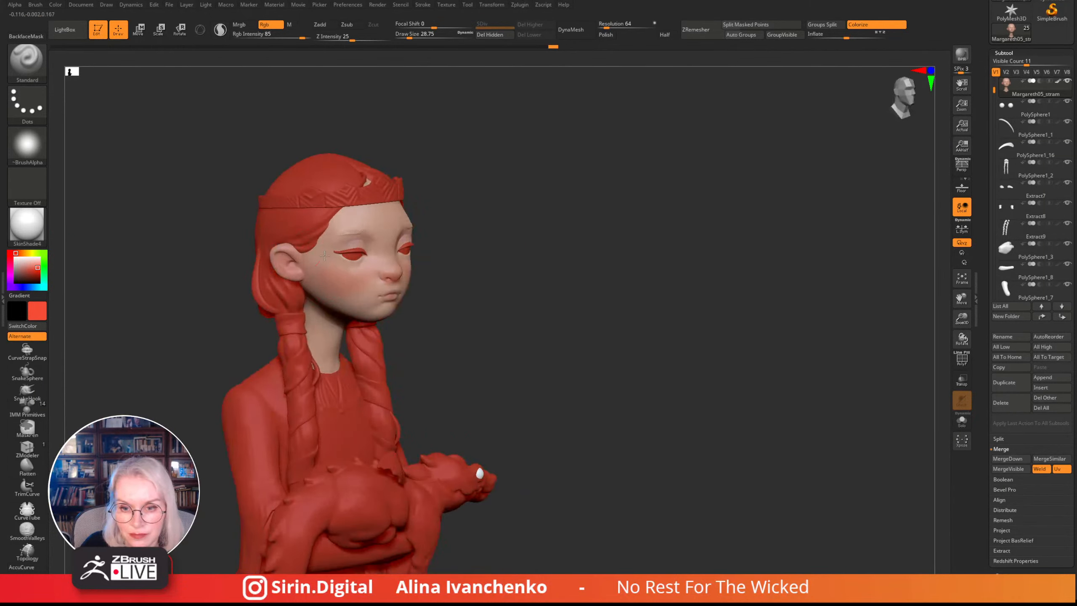
pyautogui.moveTo(500, 237); pyautogui.dragTo(449, 244)
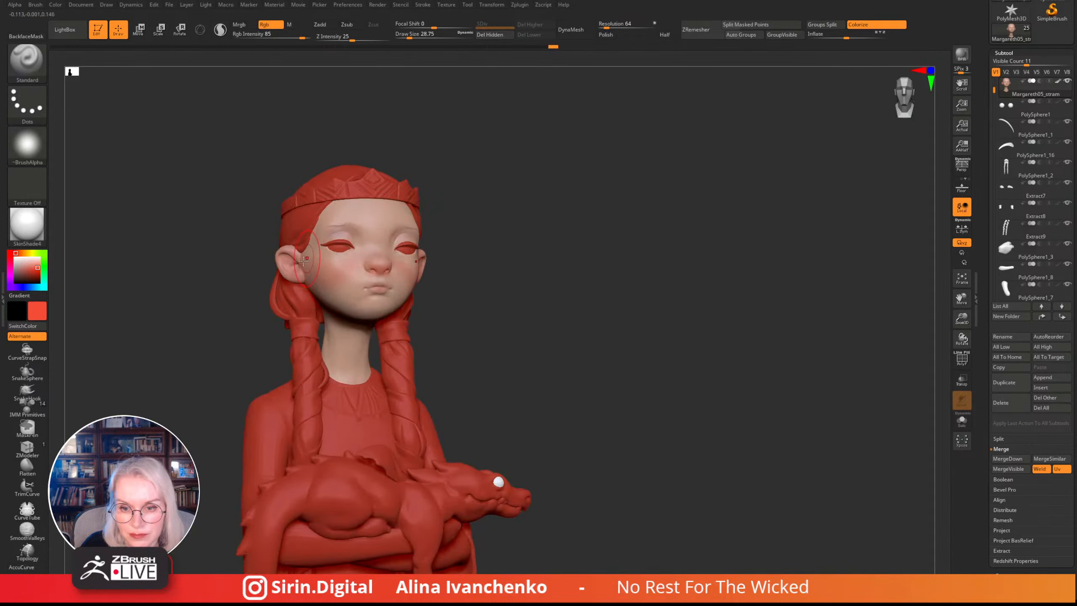
pyautogui.moveTo(355, 269)
pyautogui.mouseDown()
pyautogui.moveTo(370, 256)
pyautogui.moveTo(372, 280)
pyautogui.mouseUp()
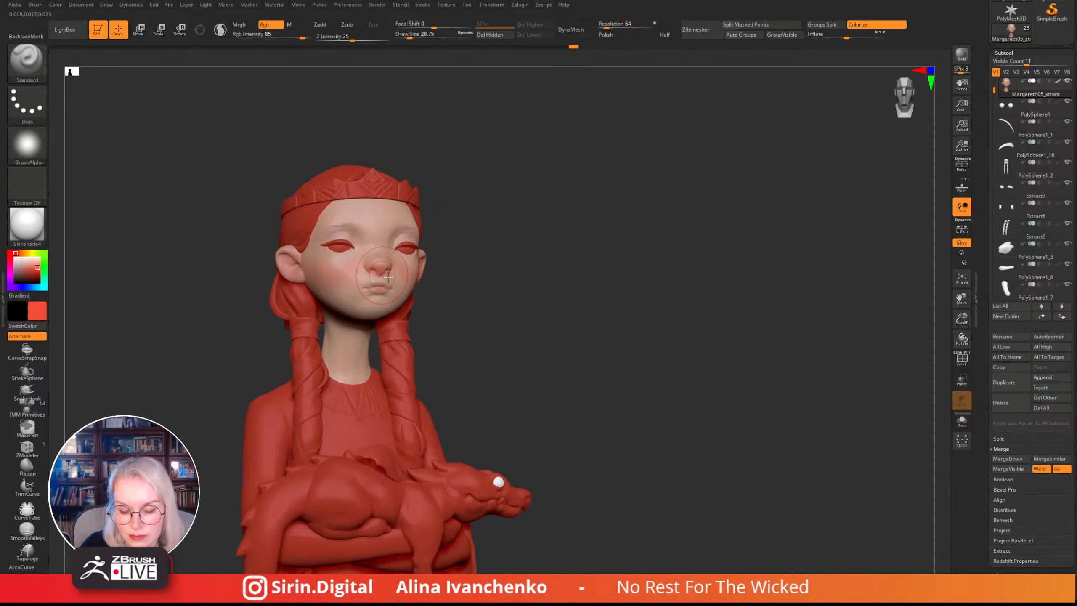
pyautogui.moveTo(493, 241)
pyautogui.mouseDown()
pyautogui.moveTo(477, 256)
pyautogui.moveTo(497, 216)
pyautogui.moveTo(495, 243)
pyautogui.mouseUp()
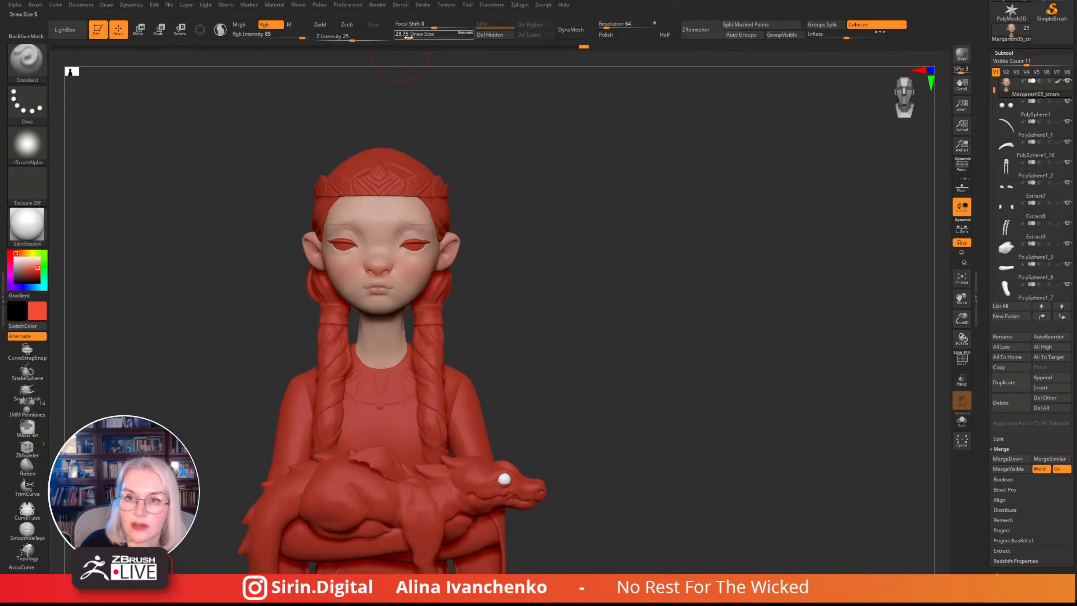
# - Reduce the draw size to about 11.69 and tint the girl's lips red
pyautogui.moveTo(410, 37); pyautogui.dragTo(406, 36)
pyautogui.keyDown('alt'); pyautogui.moveTo(558, 214); pyautogui.dragTo(568, 213); pyautogui.keyUp('alt')
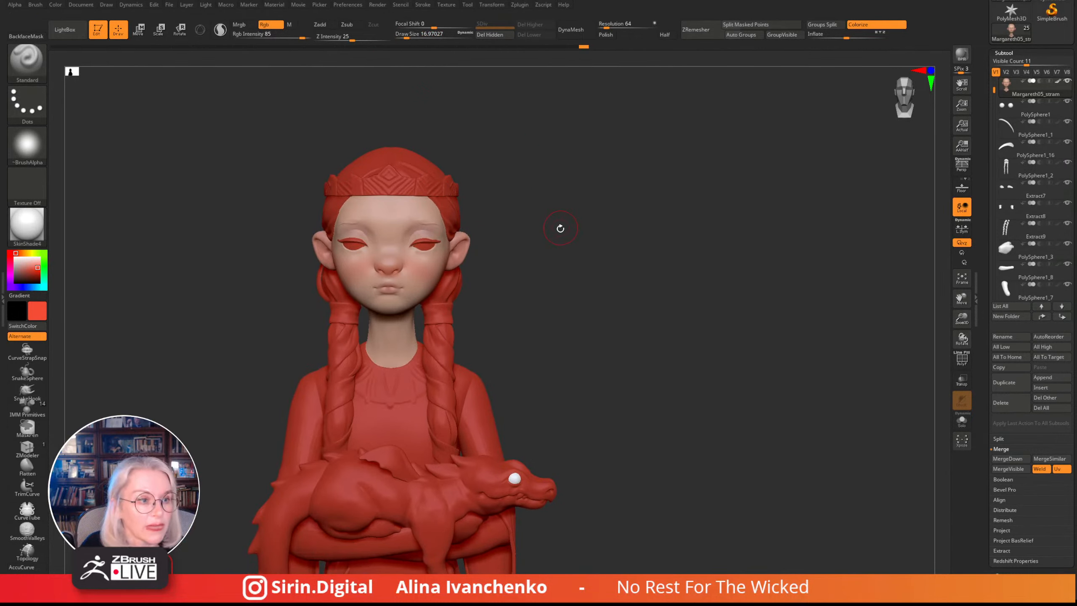
pyautogui.keyDown('alt'); pyautogui.moveTo(560, 231); pyautogui.dragTo(571, 212); pyautogui.keyUp('alt')
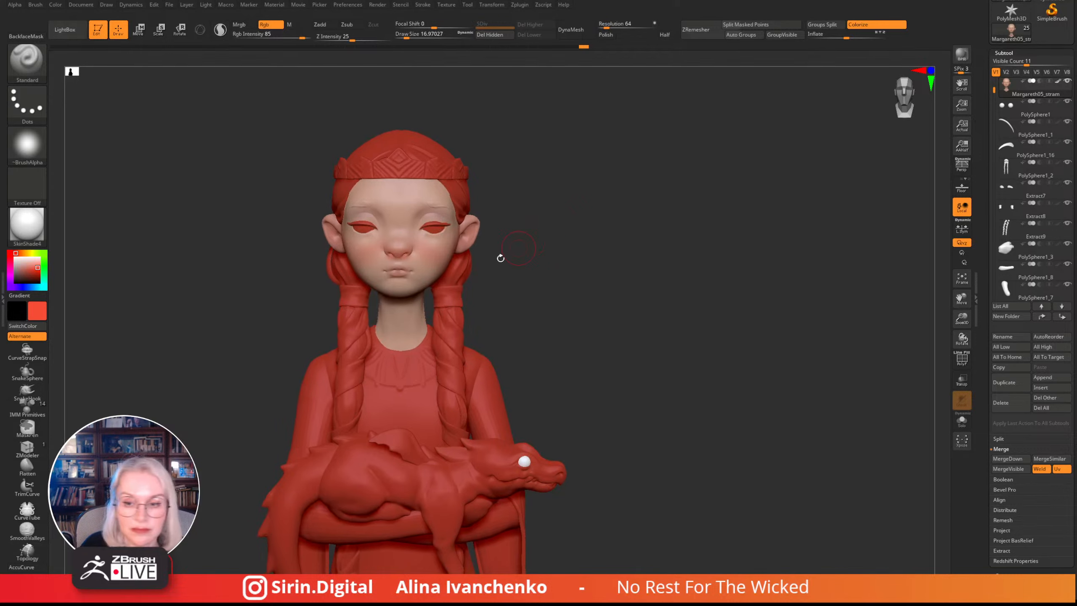
pyautogui.click(405, 36)
pyautogui.moveTo(467, 71)
pyautogui.mouseDown()
pyautogui.moveTo(524, 181)
pyautogui.moveTo(397, 268)
pyautogui.moveTo(505, 257)
pyautogui.moveTo(405, 267)
pyautogui.mouseUp()
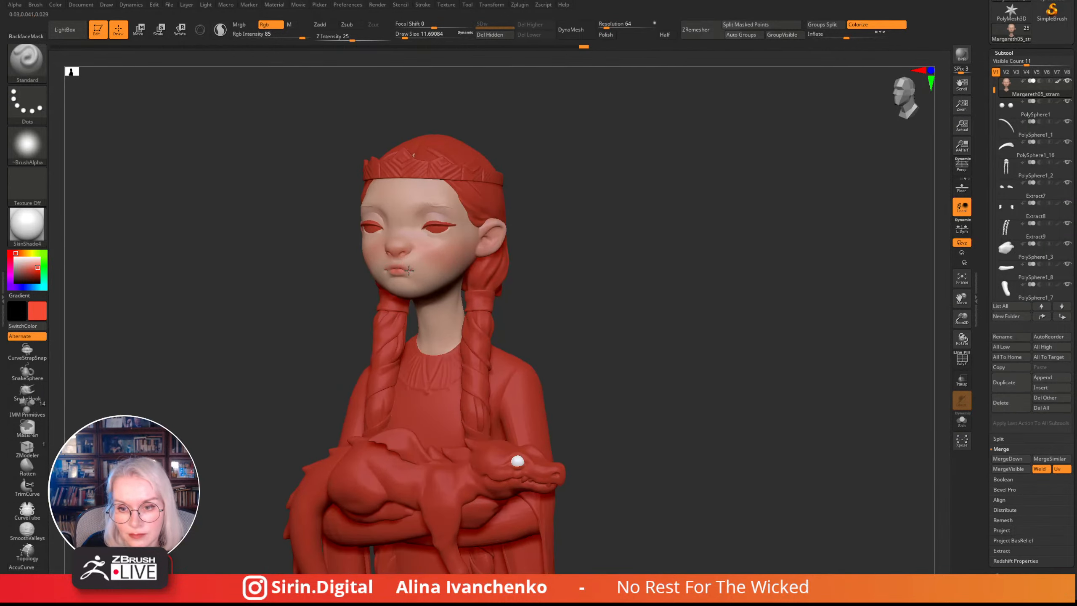
# - Paint red on the ear, using a draw size of about 16.97 and an RGB intensity of 100
pyautogui.moveTo(572, 233); pyautogui.dragTo(522, 285)
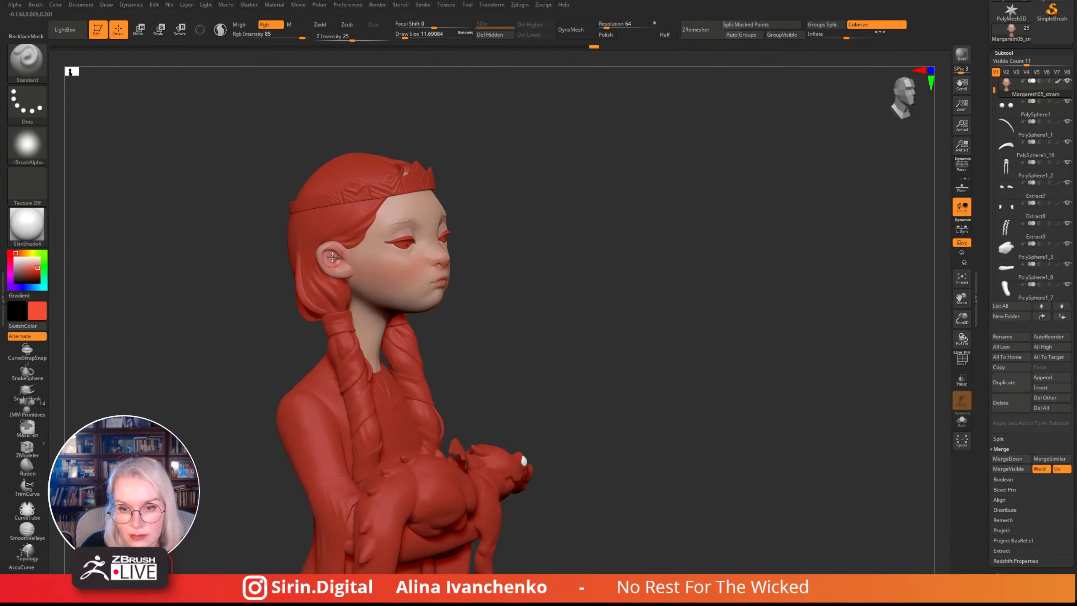
pyautogui.moveTo(404, 36); pyautogui.dragTo(406, 37)
pyautogui.moveTo(492, 148); pyautogui.dragTo(471, 148)
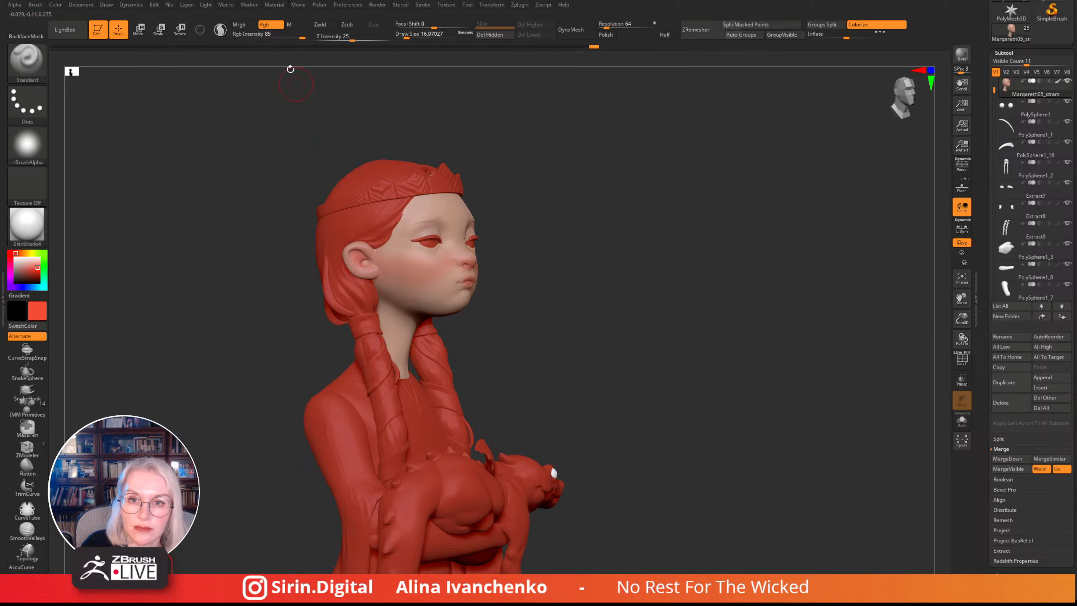
pyautogui.moveTo(302, 37); pyautogui.dragTo(315, 36)
pyautogui.moveTo(521, 169); pyautogui.dragTo(526, 159)
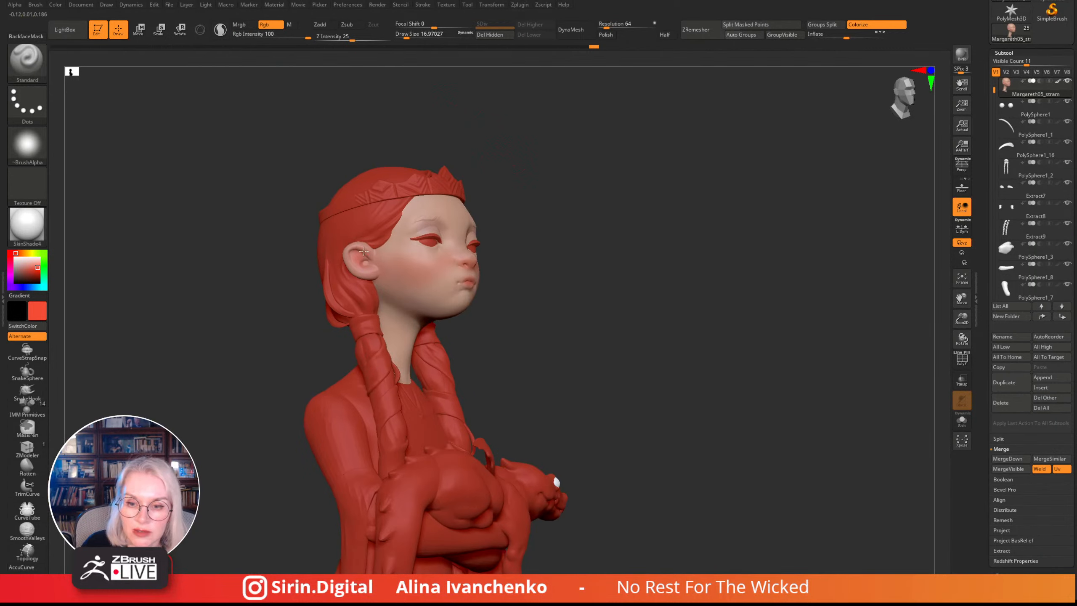
pyautogui.moveTo(567, 217); pyautogui.dragTo(518, 231)
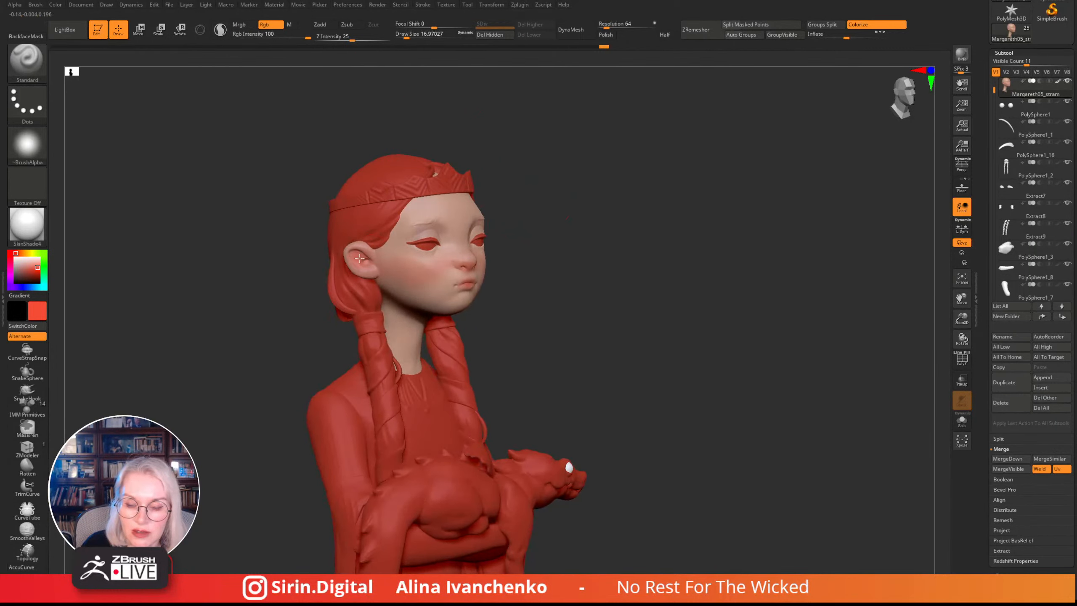
pyautogui.moveTo(615, 190)
pyautogui.mouseDown()
pyautogui.moveTo(598, 197)
pyautogui.moveTo(611, 195)
pyautogui.mouseUp()
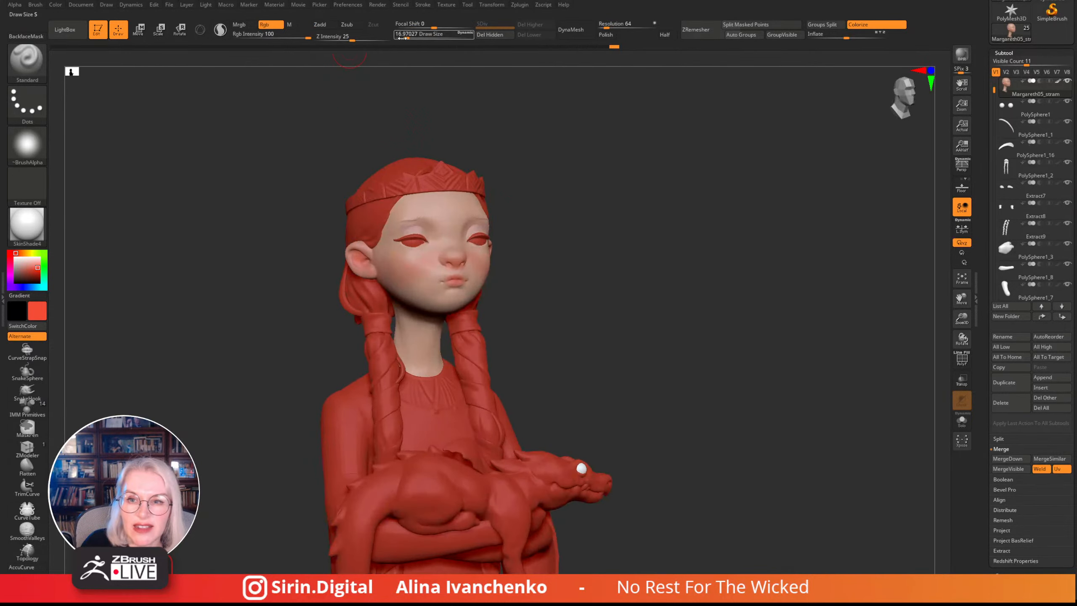
# - Increase the draw size to about 26.87 and deepen the red over the whole ear
pyautogui.moveTo(402, 37); pyautogui.dragTo(410, 37)
pyautogui.moveTo(420, 86); pyautogui.dragTo(358, 259)
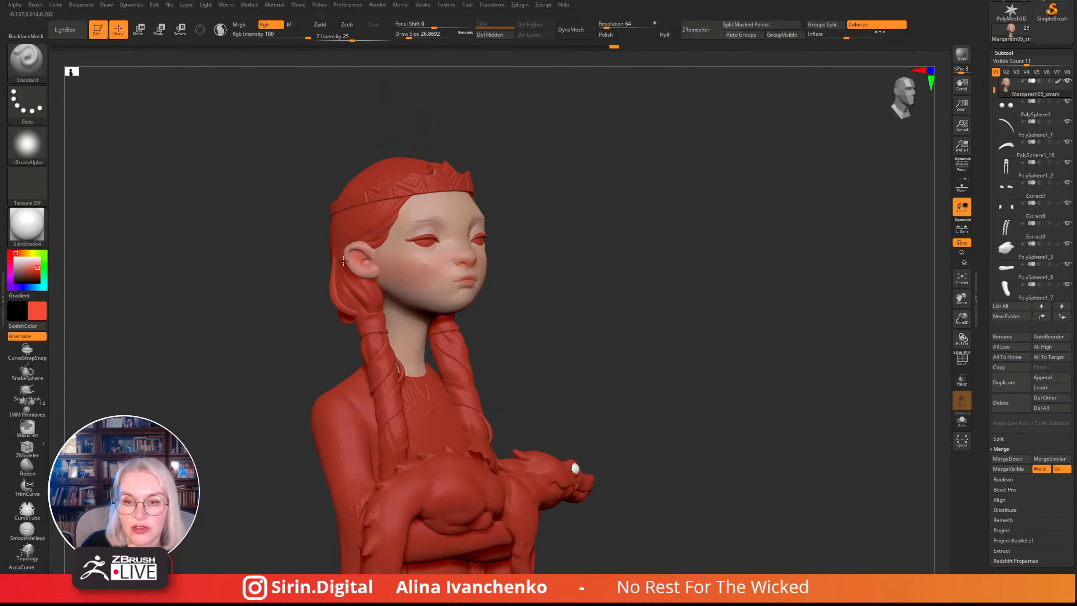
pyautogui.moveTo(614, 202); pyautogui.dragTo(638, 207)
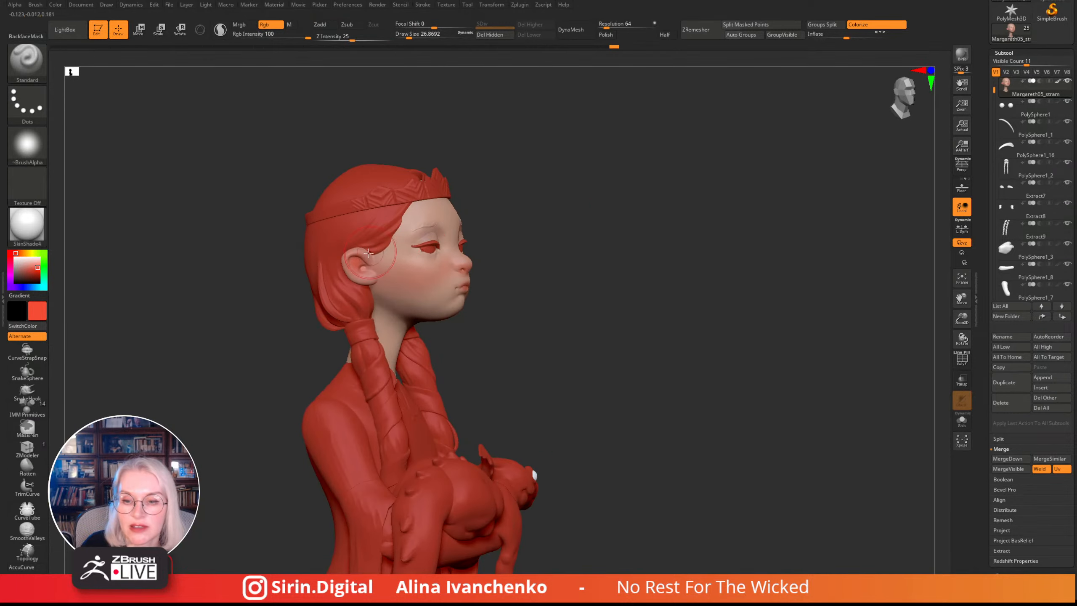
pyautogui.moveTo(503, 221); pyautogui.dragTo(351, 263)
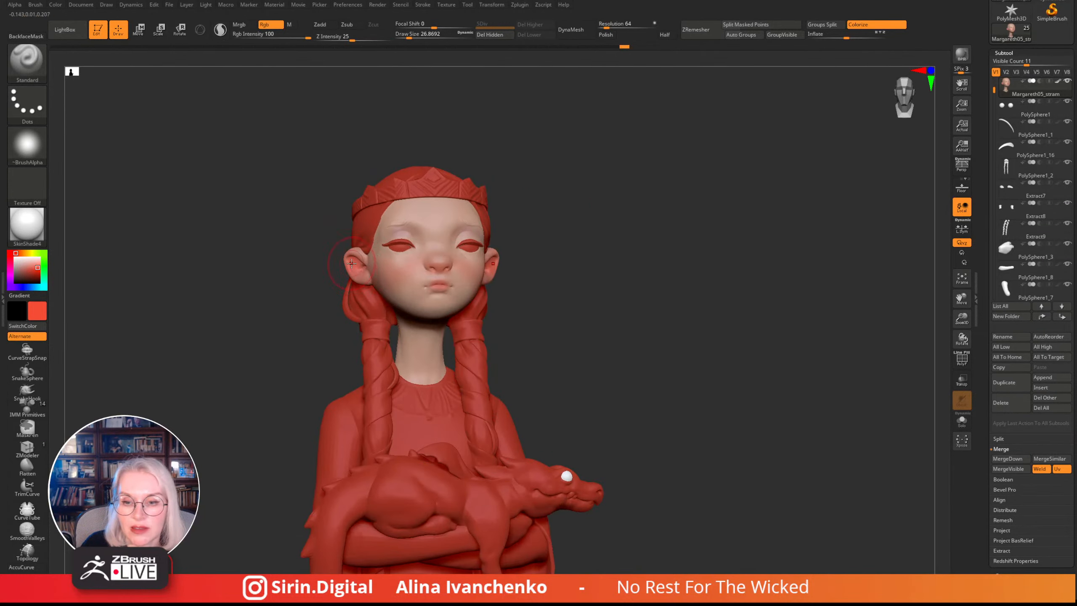
pyautogui.moveTo(567, 217); pyautogui.dragTo(355, 265)
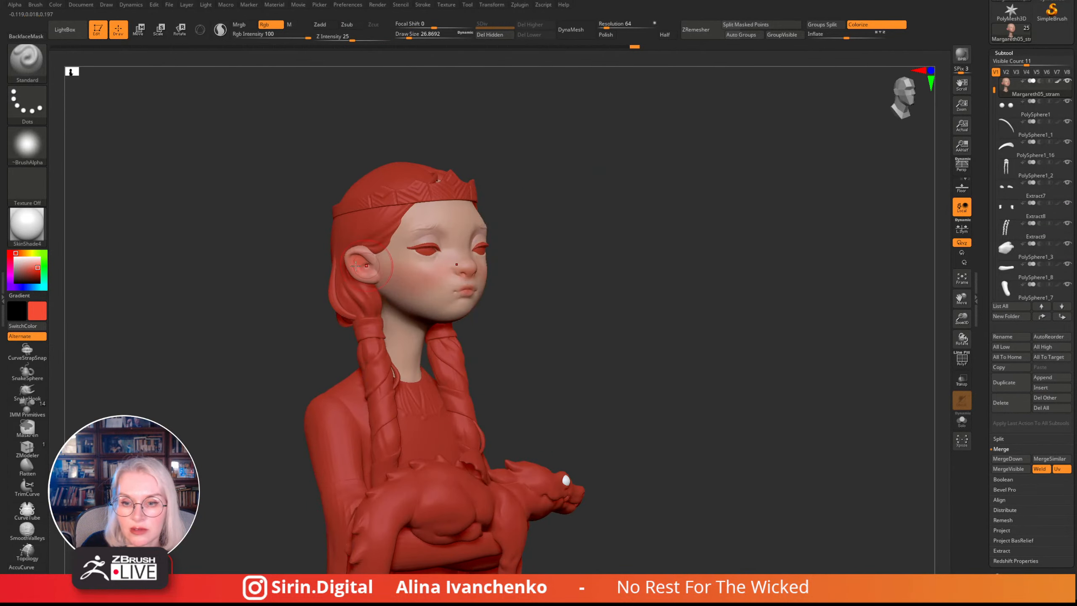
pyautogui.moveTo(547, 233); pyautogui.dragTo(564, 315)
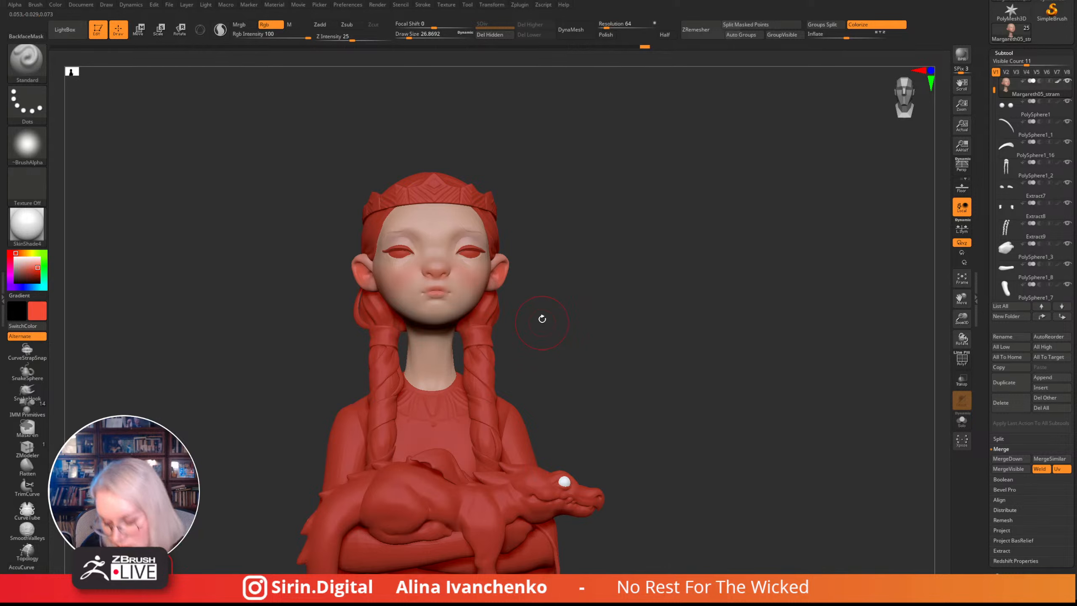
pyautogui.moveTo(553, 305); pyautogui.dragTo(529, 307)
pyautogui.keyDown('alt'); pyautogui.moveTo(582, 254); pyautogui.dragTo(522, 231); pyautogui.keyUp('alt')
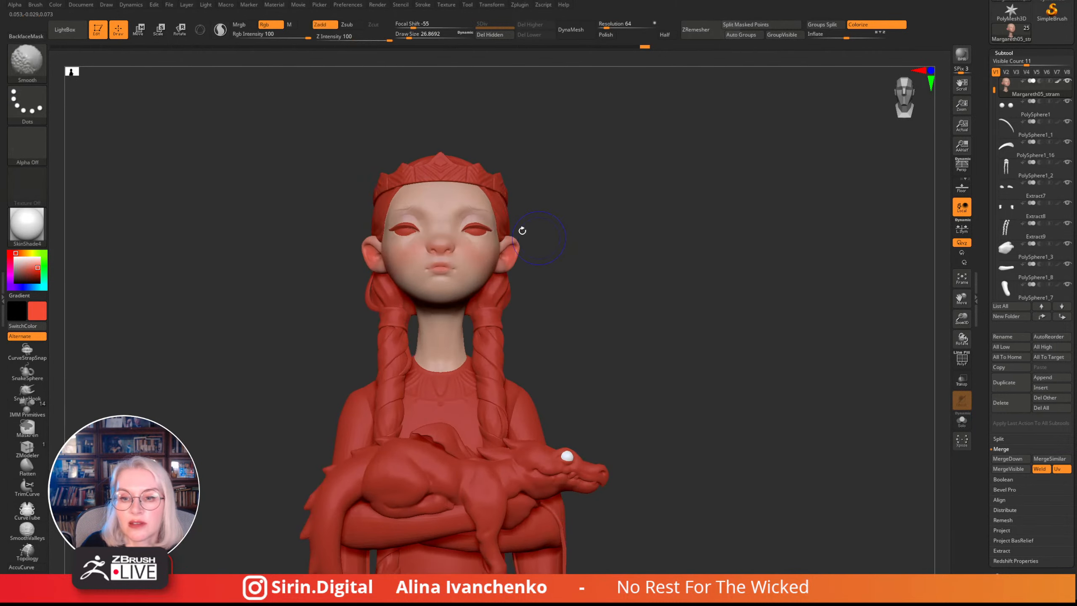
# - Lower the draw size to about 16.97 and add more red to the lower part of the ear
pyautogui.moveTo(409, 37); pyautogui.dragTo(406, 37)
pyautogui.moveTo(330, 205); pyautogui.dragTo(356, 211)
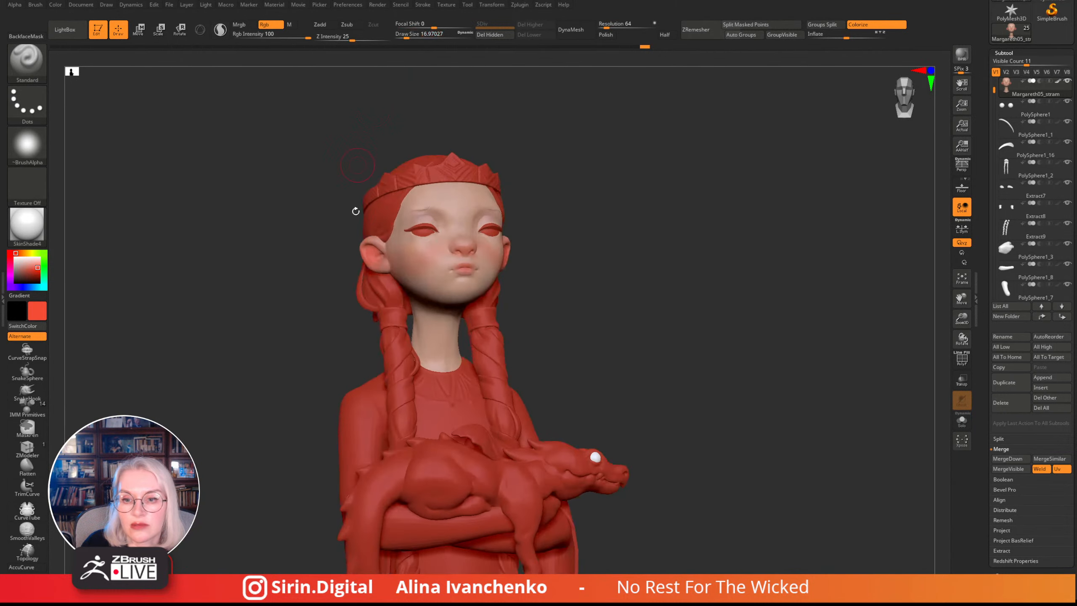
pyautogui.moveTo(379, 267); pyautogui.dragTo(525, 267)
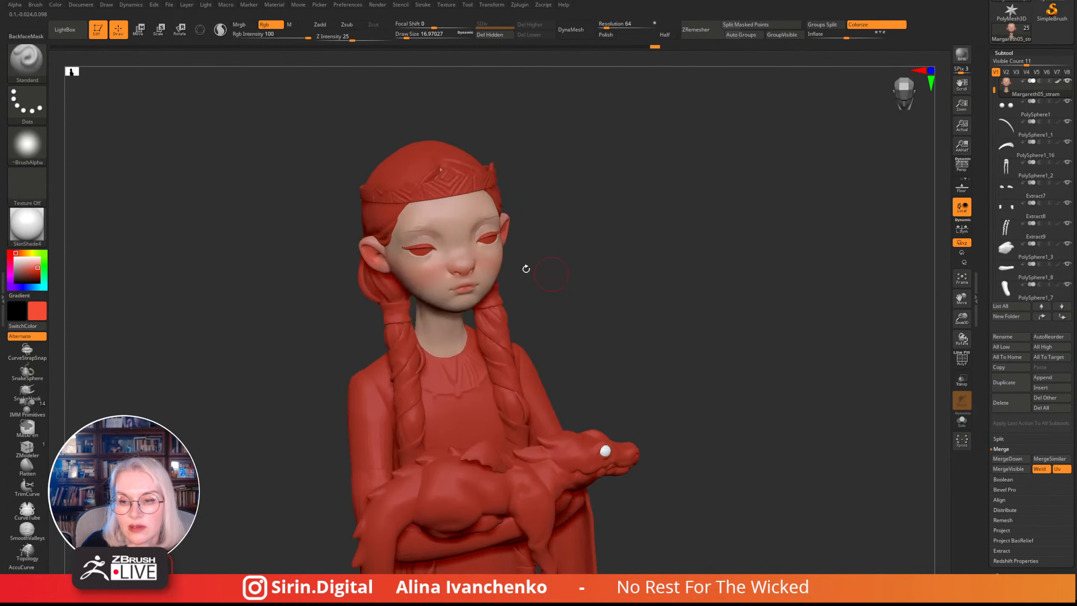
# - Set the draw size to about 32.71 and brush broad red warmth over the nose, cheeks and lower face
pyautogui.moveTo(407, 37); pyautogui.dragTo(410, 36)
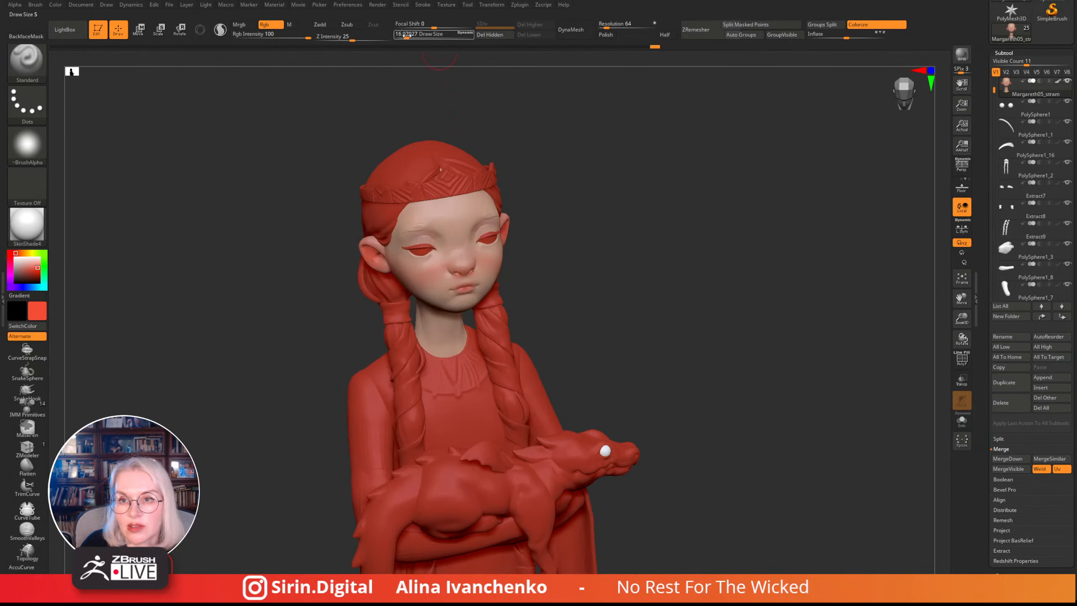
pyautogui.moveTo(555, 157); pyautogui.dragTo(575, 158)
pyautogui.moveTo(427, 266); pyautogui.dragTo(450, 268)
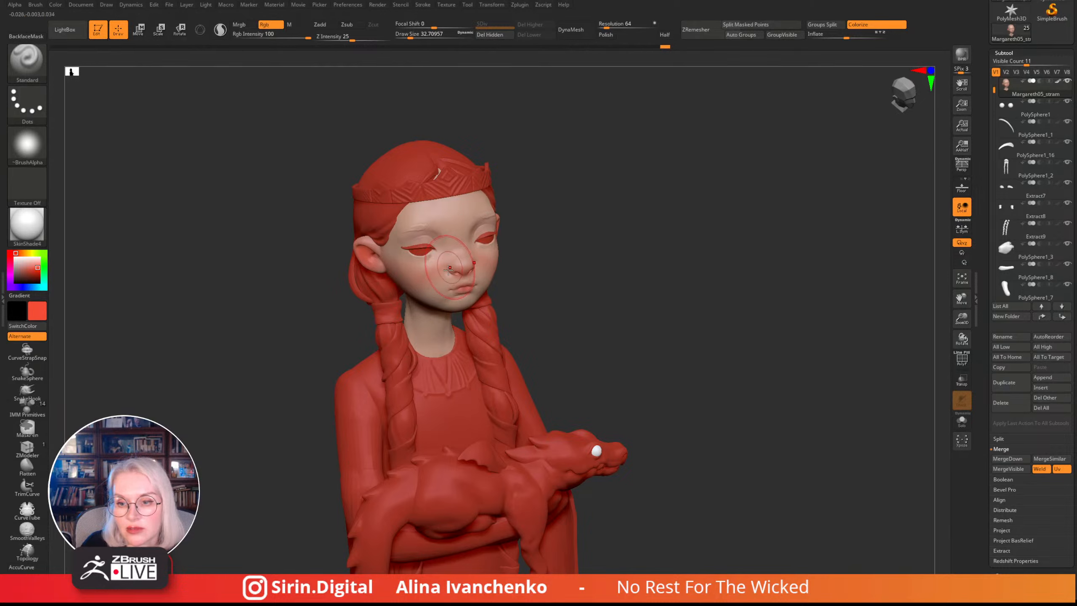
pyautogui.moveTo(565, 286); pyautogui.dragTo(602, 250)
pyautogui.moveTo(548, 291); pyautogui.dragTo(504, 292)
pyautogui.moveTo(429, 307); pyautogui.dragTo(425, 305)
pyautogui.moveTo(524, 322)
pyautogui.mouseDown()
pyautogui.moveTo(536, 354)
pyautogui.moveTo(484, 356)
pyautogui.mouseUp()
pyautogui.moveTo(519, 313); pyautogui.dragTo(494, 299)
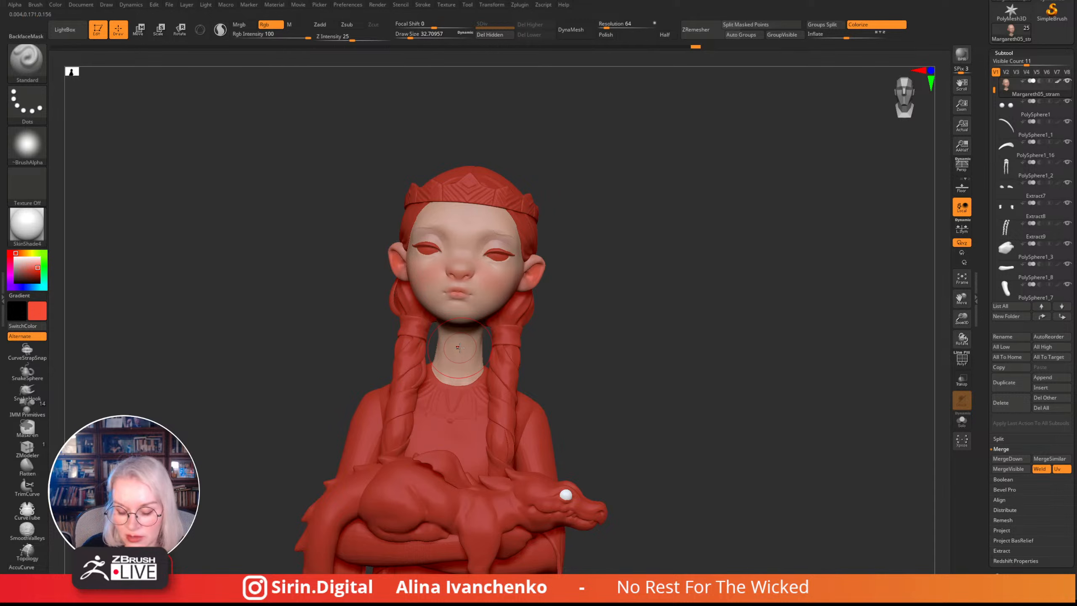
# - Brush more soft red warmth over the neck, jaw and cheeks, working around the head from several angles
pyautogui.moveTo(637, 253); pyautogui.dragTo(435, 312)
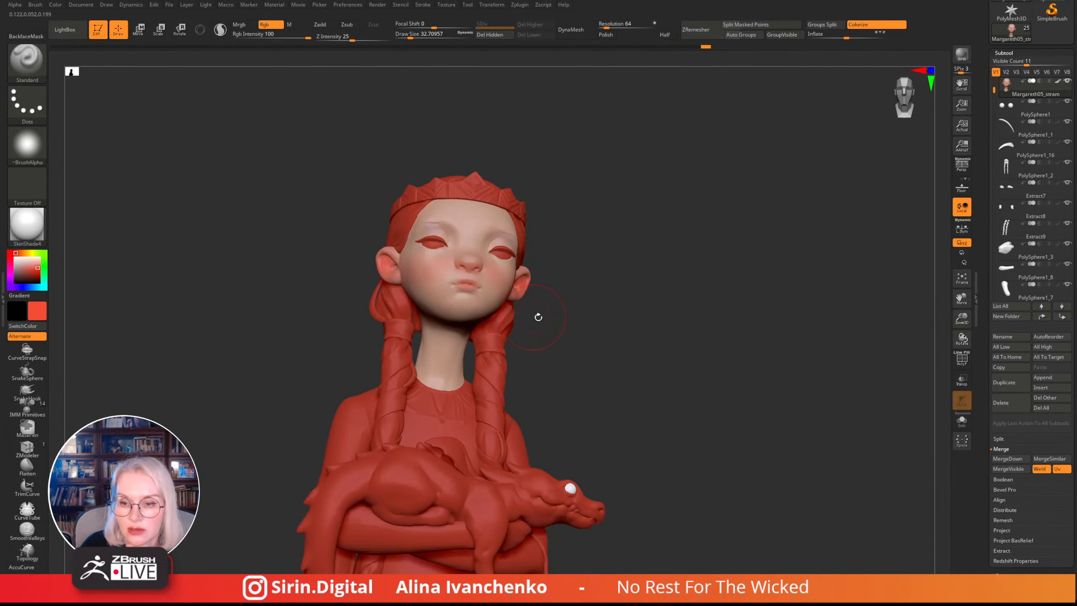
pyautogui.moveTo(538, 317)
pyautogui.mouseDown()
pyautogui.moveTo(472, 297)
pyautogui.moveTo(459, 317)
pyautogui.mouseUp()
pyautogui.moveTo(558, 277)
pyautogui.mouseDown()
pyautogui.moveTo(560, 305)
pyautogui.moveTo(575, 312)
pyautogui.mouseUp()
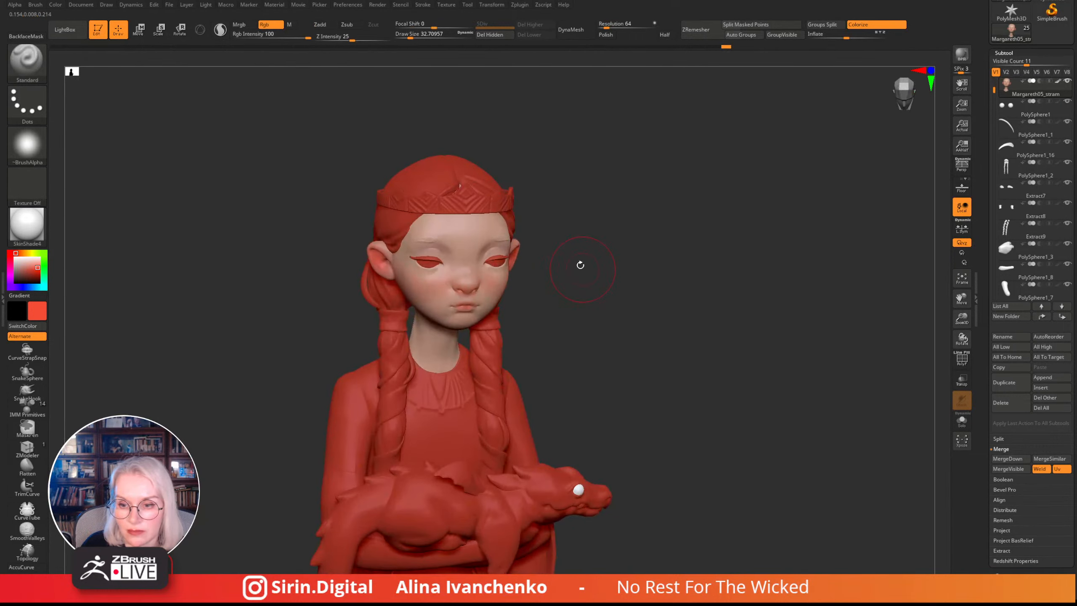
pyautogui.keyDown('shift'); pyautogui.moveTo(580, 265); pyautogui.dragTo(572, 269); pyautogui.keyUp('shift')
pyautogui.moveTo(562, 318); pyautogui.dragTo(509, 316)
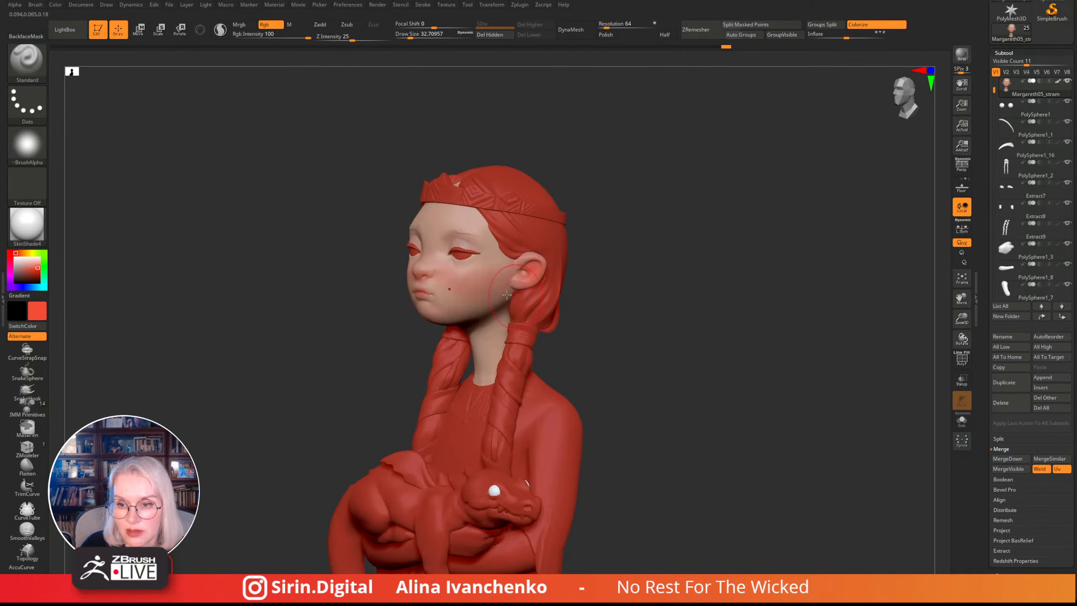
pyautogui.moveTo(620, 280); pyautogui.dragTo(682, 253)
pyautogui.moveTo(609, 289); pyautogui.dragTo(501, 282)
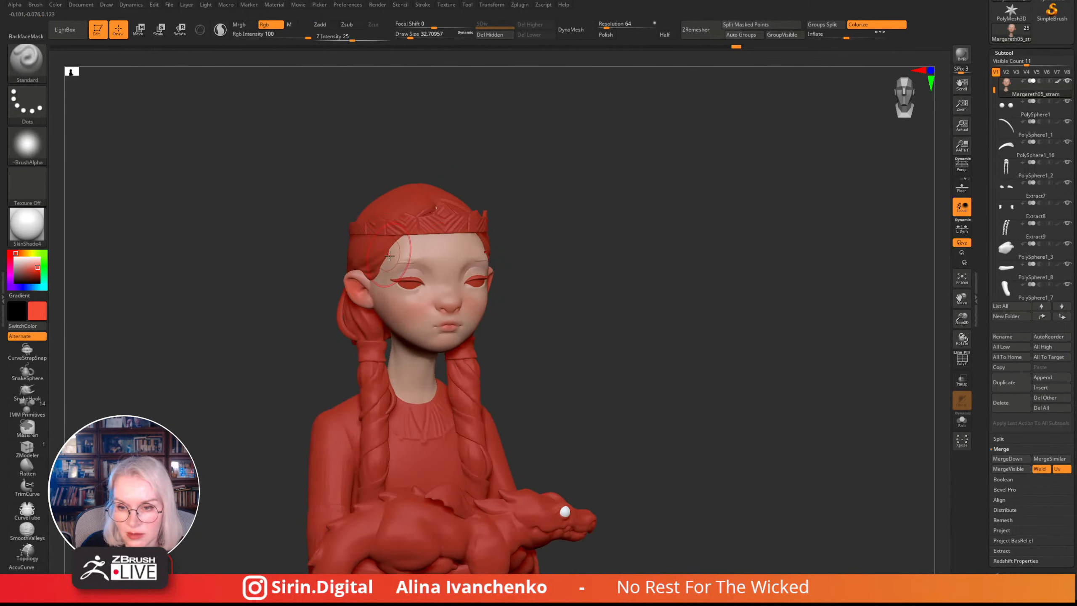
# - Paint red along the temples and the sides of the forehead, varying the draw size between about 16.97 and 30.7
pyautogui.moveTo(392, 253); pyautogui.dragTo(387, 271)
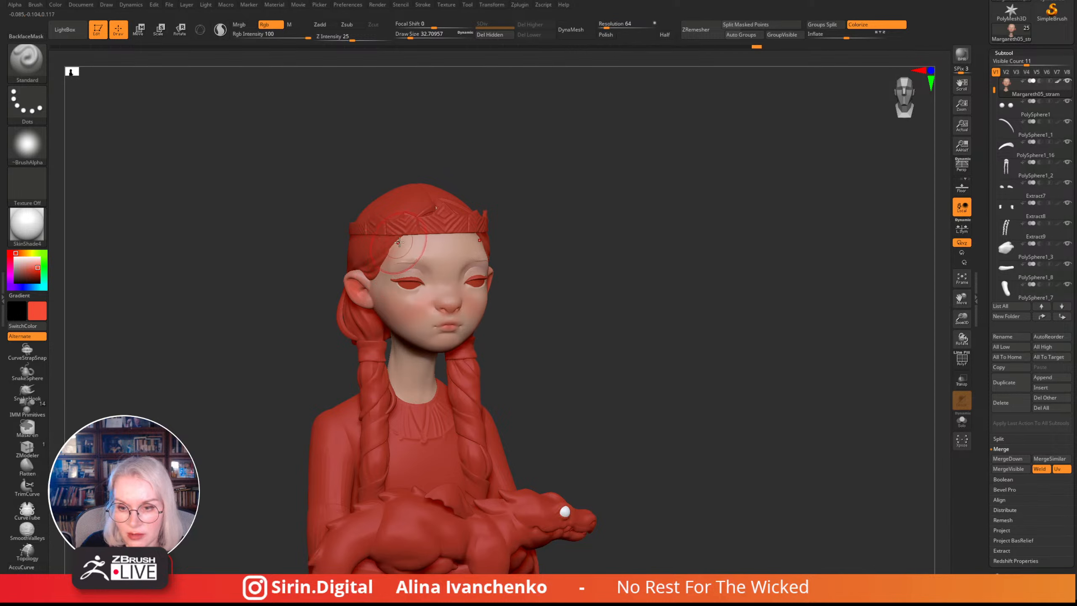
pyautogui.moveTo(568, 221)
pyautogui.mouseDown()
pyautogui.moveTo(530, 225)
pyautogui.moveTo(551, 222)
pyautogui.mouseUp()
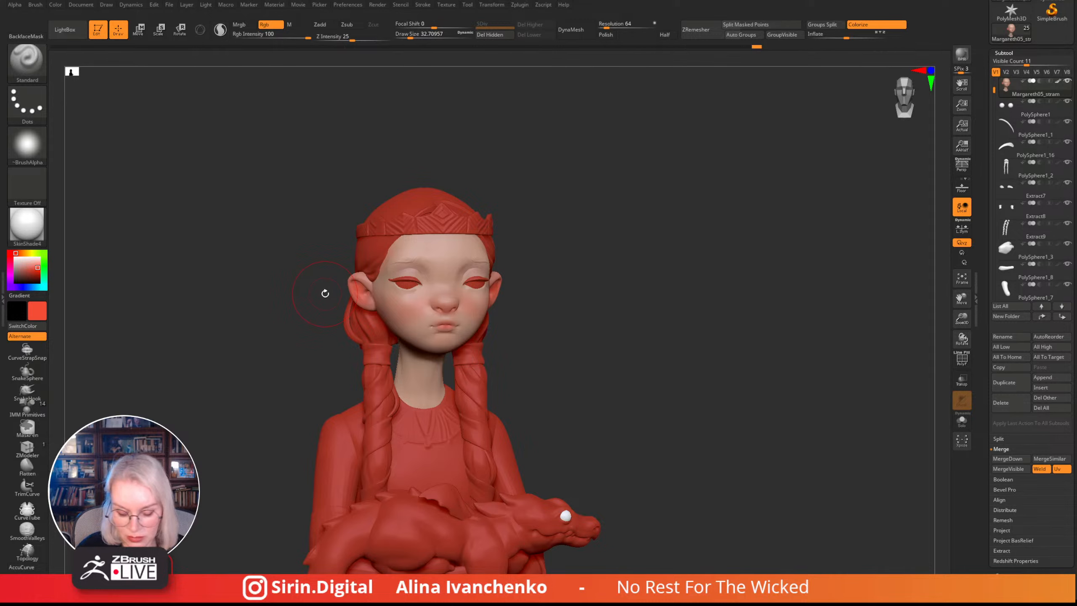
pyautogui.moveTo(592, 216)
pyautogui.mouseDown()
pyautogui.moveTo(572, 233)
pyautogui.moveTo(515, 181)
pyautogui.mouseUp()
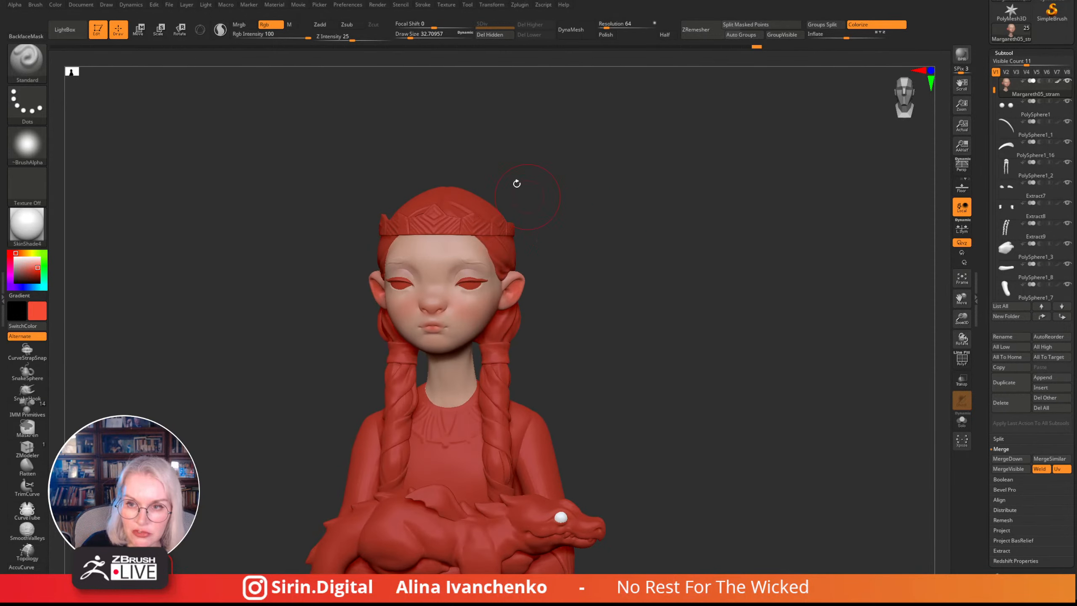
pyautogui.moveTo(410, 35); pyautogui.dragTo(407, 34)
pyautogui.moveTo(593, 153); pyautogui.dragTo(530, 174)
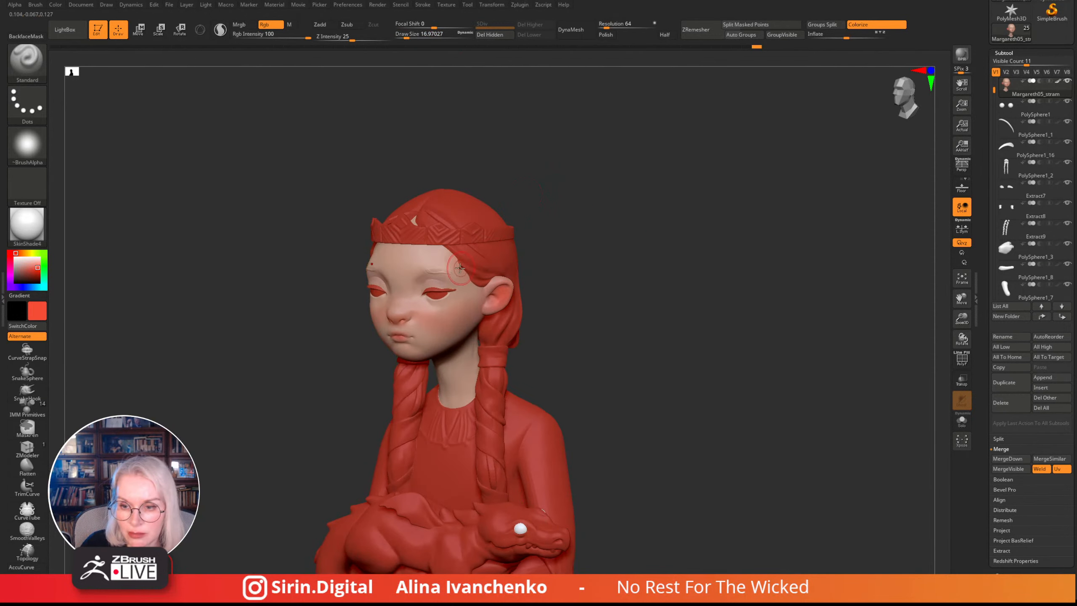
pyautogui.moveTo(407, 36); pyautogui.dragTo(410, 36)
pyautogui.moveTo(475, 282); pyautogui.dragTo(472, 272)
pyautogui.moveTo(580, 211)
pyautogui.mouseDown()
pyautogui.moveTo(509, 248)
pyautogui.moveTo(534, 255)
pyautogui.mouseUp()
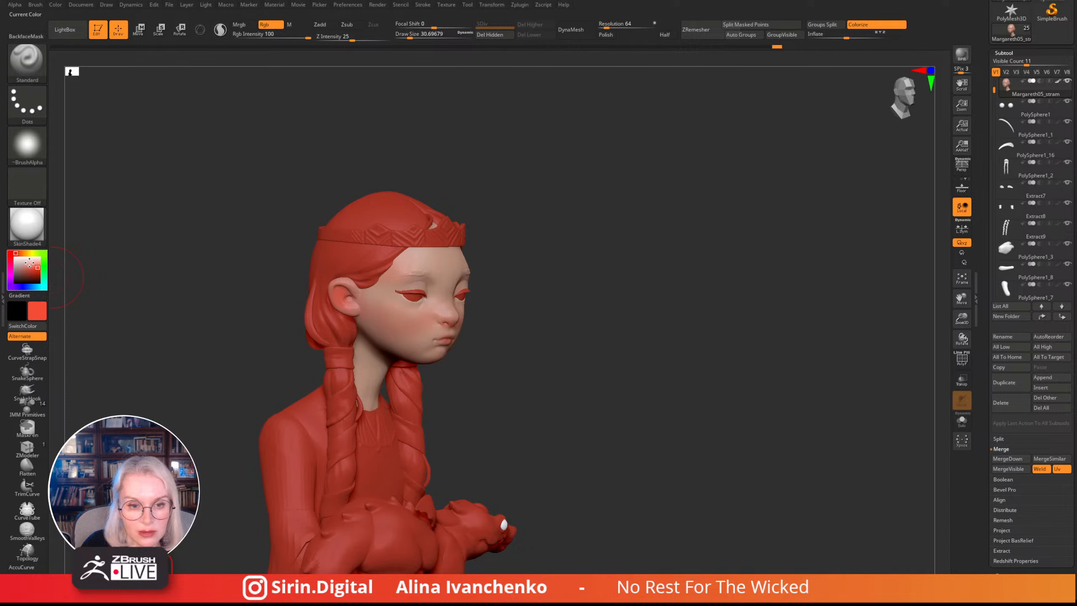
# - Choose a light peach skin tone and brush it over the forehead, temples, cheeks and jaw to soften the red
pyautogui.moveTo(29, 262); pyautogui.dragTo(423, 274)
pyautogui.moveTo(545, 255); pyautogui.dragTo(543, 240)
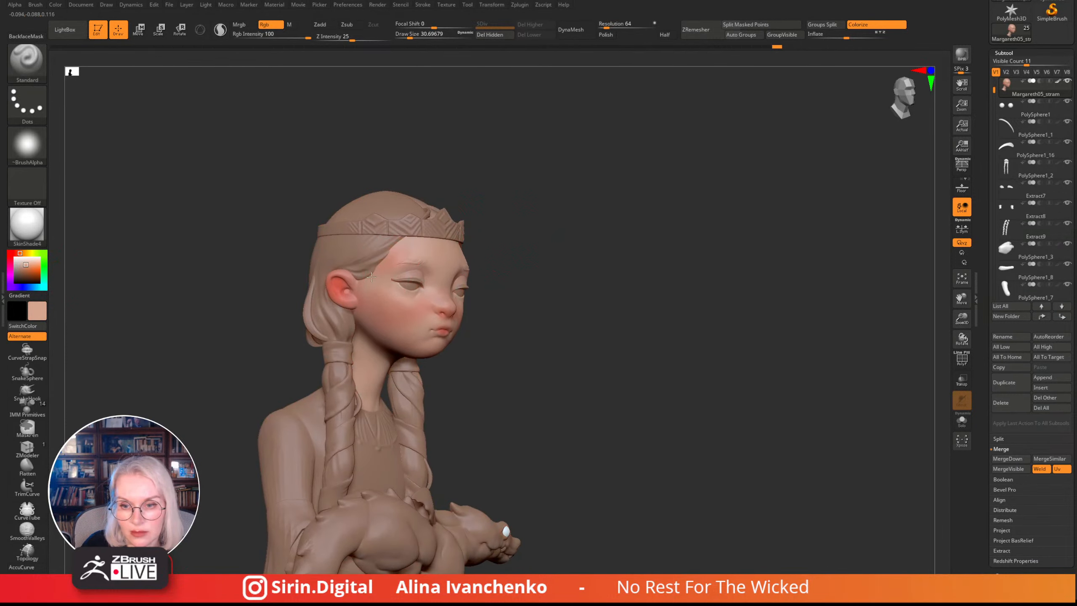
pyautogui.moveTo(431, 250); pyautogui.dragTo(405, 252, button='right')
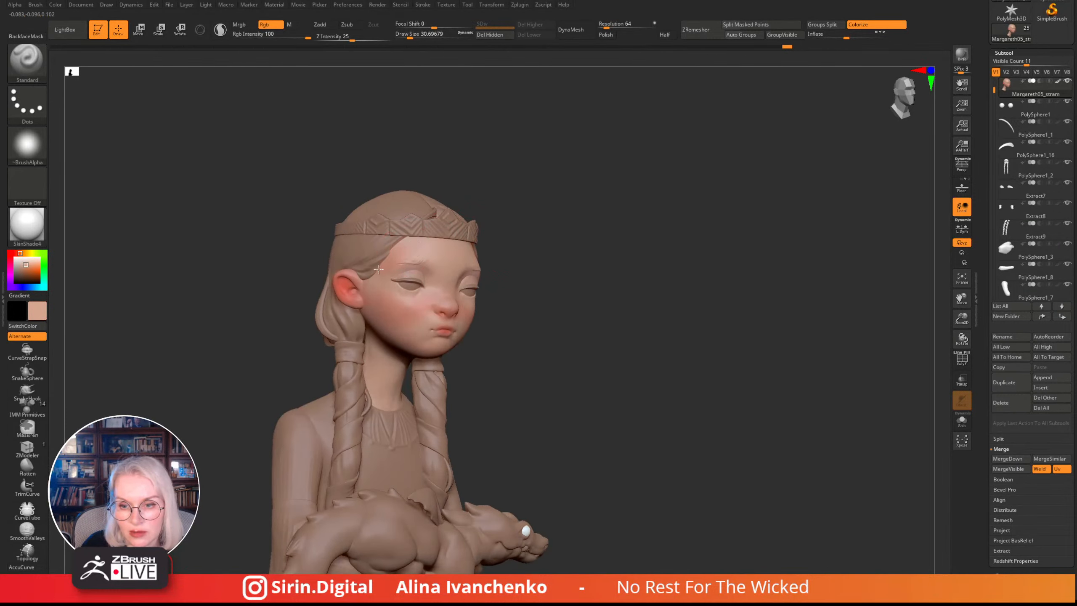
pyautogui.moveTo(547, 215); pyautogui.dragTo(520, 229)
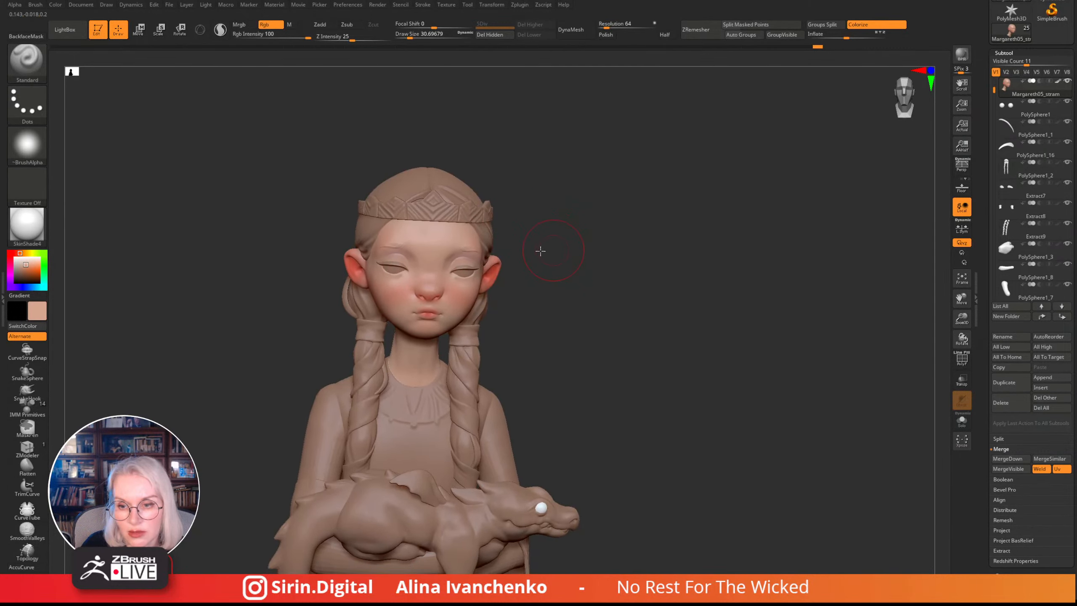
pyautogui.moveTo(541, 248)
pyautogui.mouseDown()
pyautogui.moveTo(567, 251)
pyautogui.moveTo(541, 262)
pyautogui.moveTo(545, 280)
pyautogui.mouseUp()
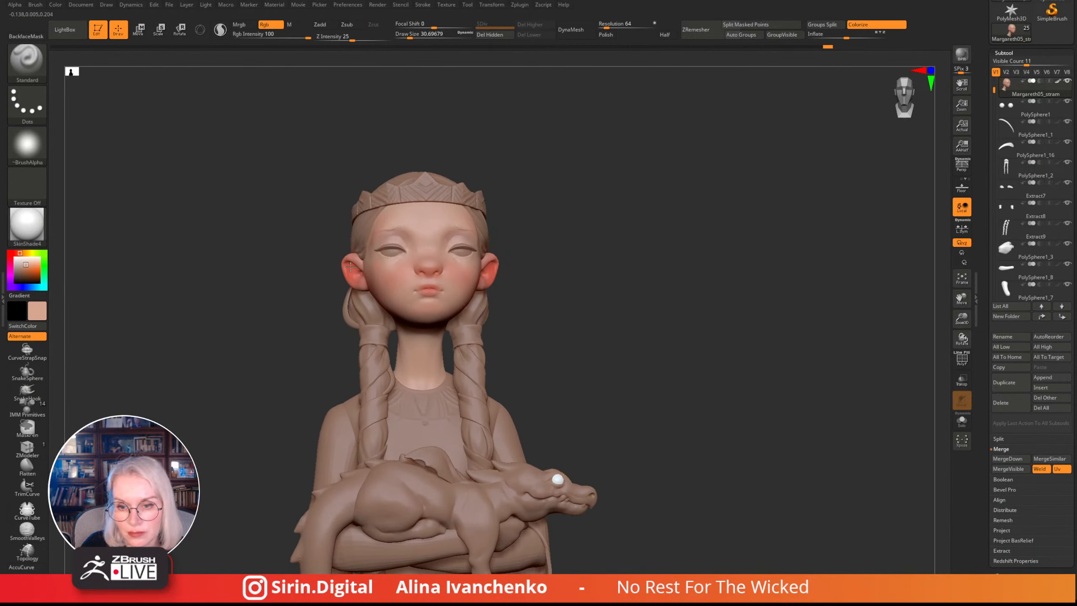
pyautogui.moveTo(576, 236); pyautogui.dragTo(344, 266)
pyautogui.moveTo(489, 260); pyautogui.dragTo(513, 293)
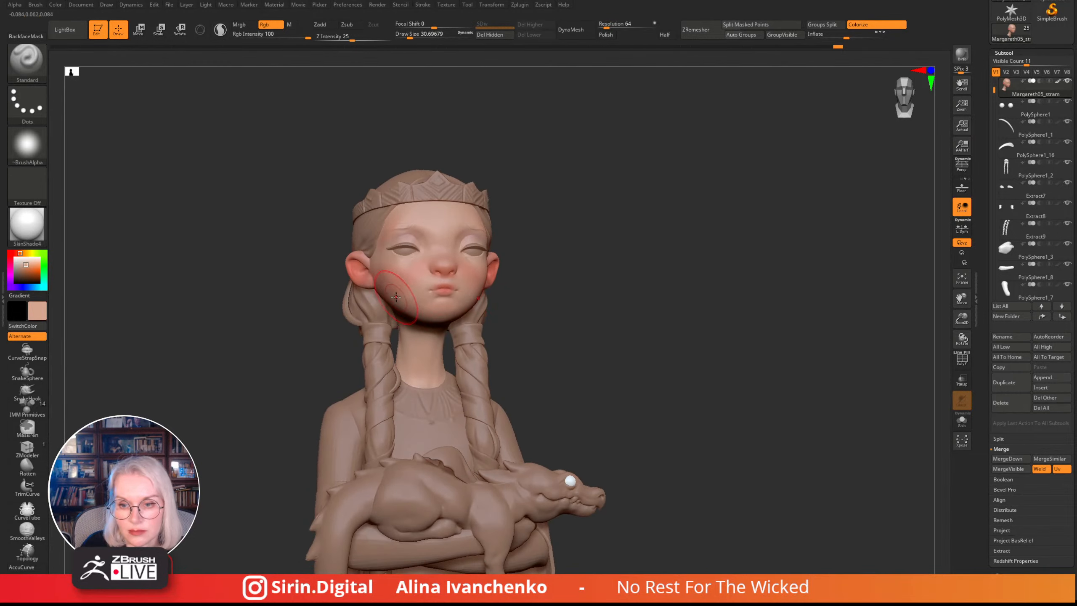
pyautogui.moveTo(583, 272)
pyautogui.mouseDown()
pyautogui.moveTo(475, 255)
pyautogui.moveTo(568, 205)
pyautogui.moveTo(594, 207)
pyautogui.moveTo(565, 262)
pyautogui.mouseUp()
# - Select the eyelash subtool, set the draw size to about 12.91 and fill the lashes with brown at RGB 162, 124, 105
pyautogui.keyDown('alt'); pyautogui.click(413, 257); pyautogui.keyUp('alt')
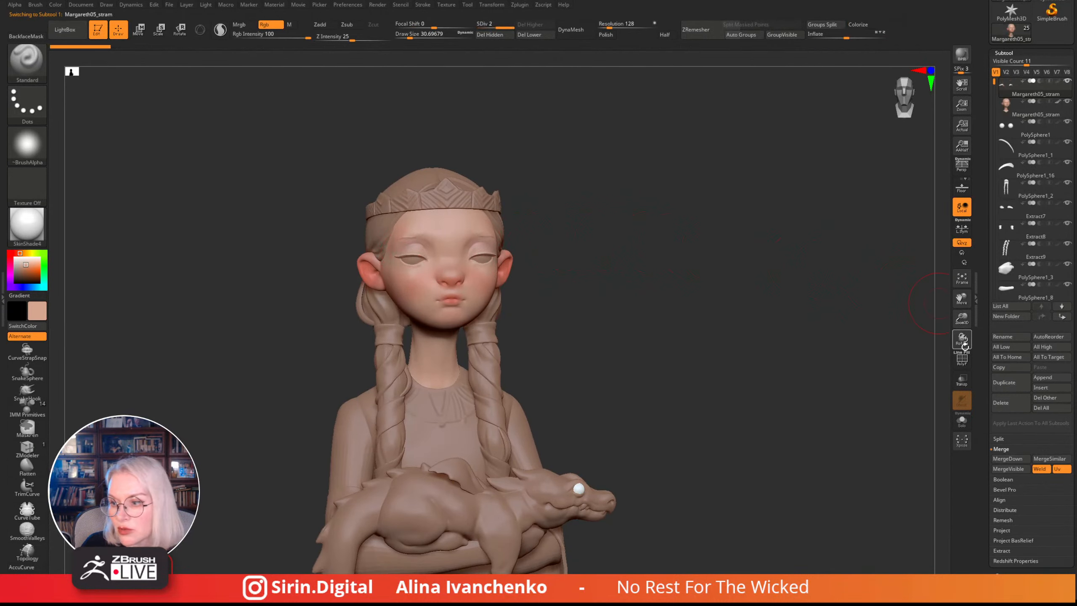
pyautogui.moveTo(962, 320); pyautogui.dragTo(875, 310)
pyautogui.keyDown('alt'); pyautogui.moveTo(740, 288); pyautogui.dragTo(678, 251); pyautogui.keyUp('alt')
pyautogui.moveTo(622, 201); pyautogui.dragTo(591, 180)
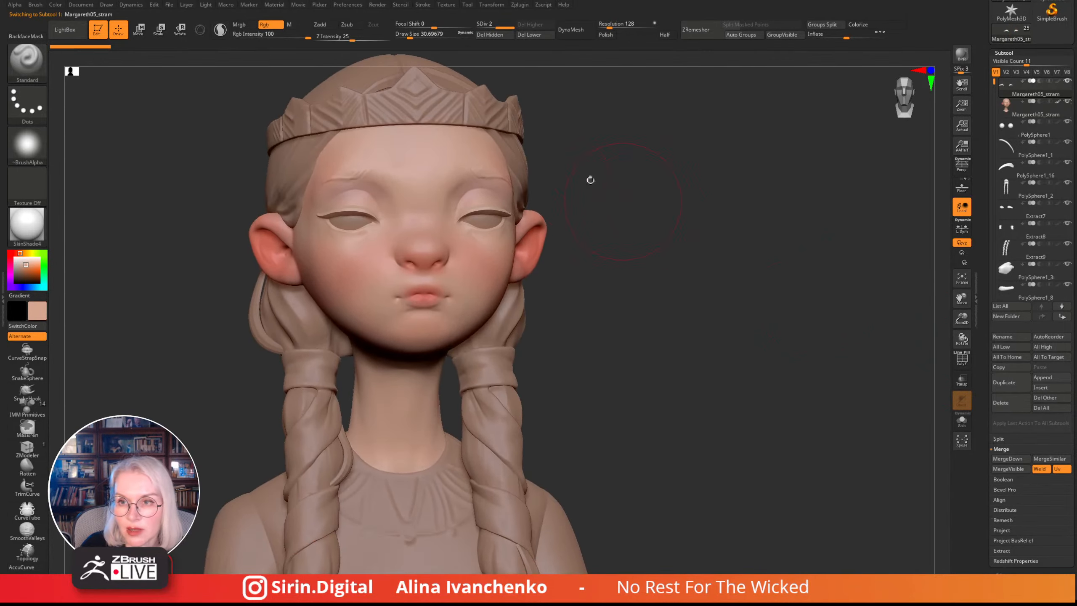
pyautogui.moveTo(410, 37); pyautogui.dragTo(405, 36)
pyautogui.keyDown('alt'); pyautogui.moveTo(609, 168); pyautogui.dragTo(641, 182); pyautogui.keyUp('alt')
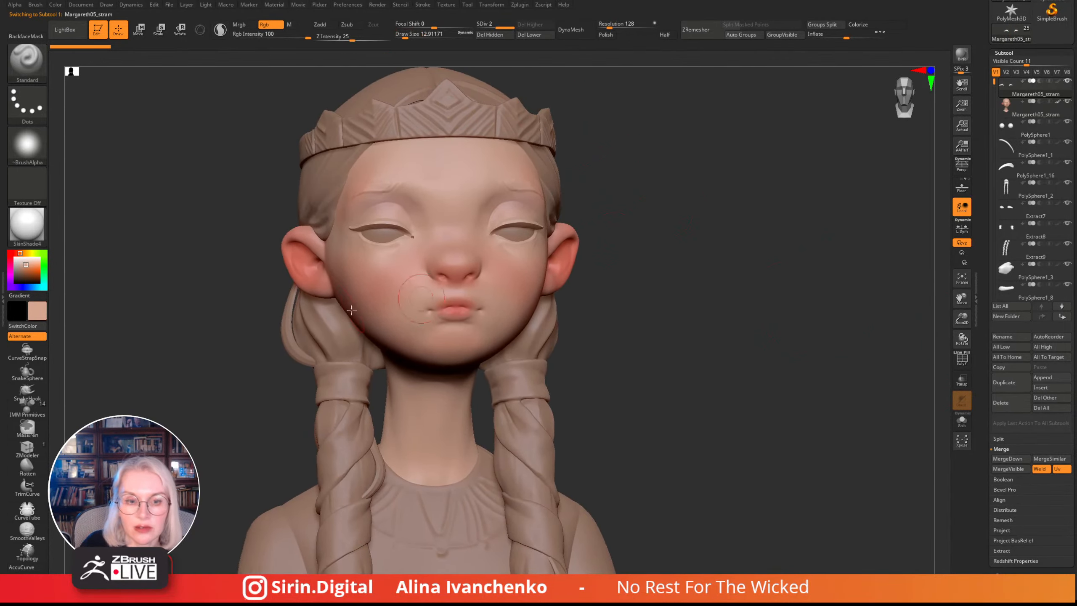
pyautogui.moveTo(29, 270); pyautogui.dragTo(22, 273)
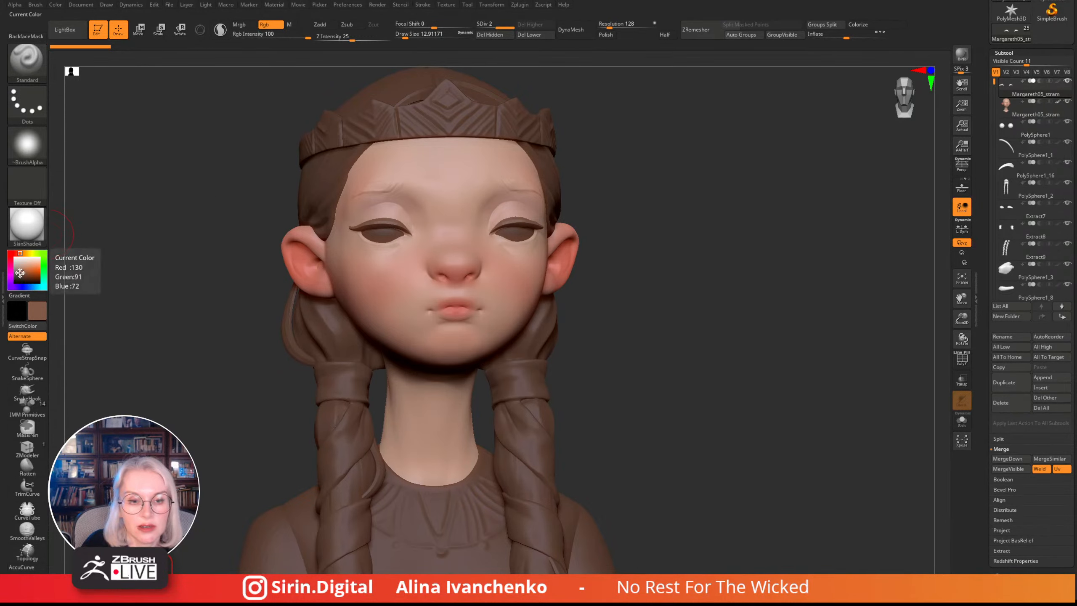
pyautogui.moveTo(20, 275); pyautogui.dragTo(19, 272)
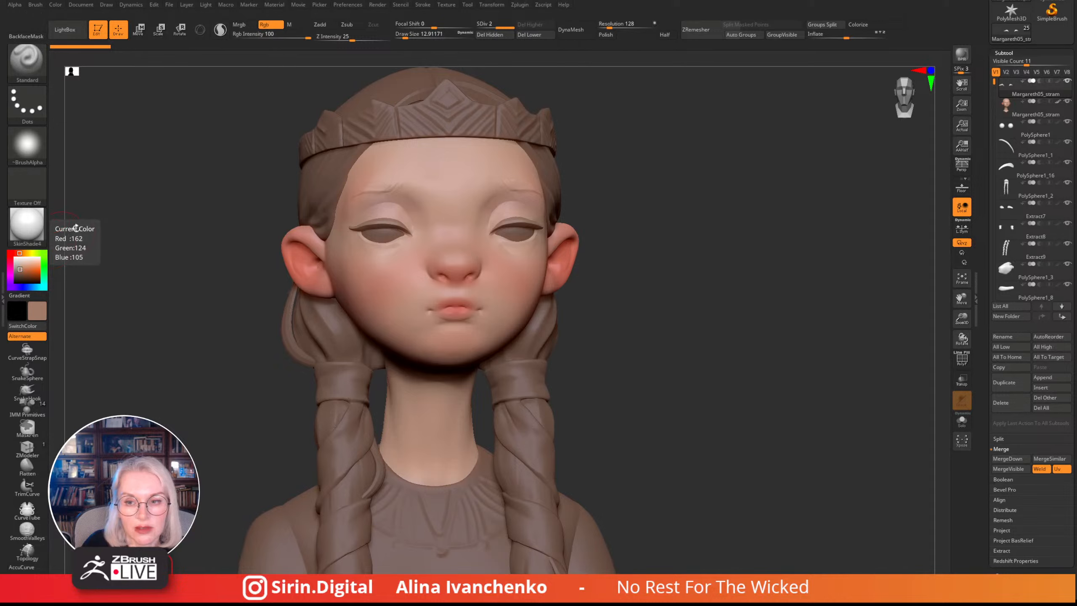
pyautogui.click(56, 4)
pyautogui.click(91, 185)
pyautogui.moveTo(170, 351); pyautogui.dragTo(157, 351)
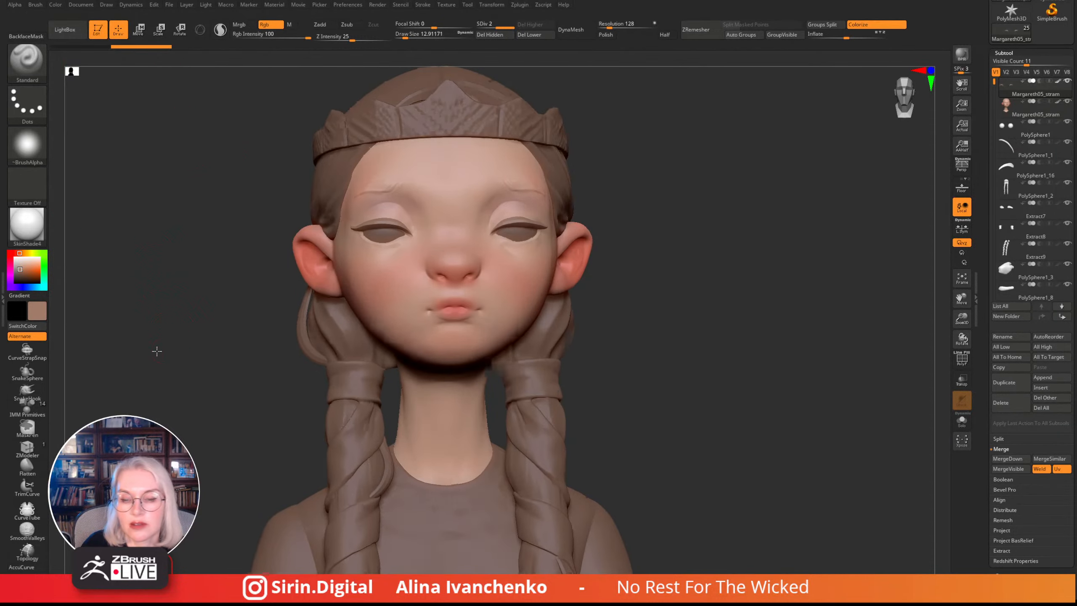
# - Select the eyeballs and fill them with a muted grey-blue at RGB 117, 143, 158
pyautogui.keyDown('alt'); pyautogui.click(381, 237); pyautogui.keyUp('alt')
pyautogui.moveTo(709, 207)
pyautogui.mouseDown()
pyautogui.moveTo(709, 221)
pyautogui.moveTo(622, 278)
pyautogui.mouseUp()
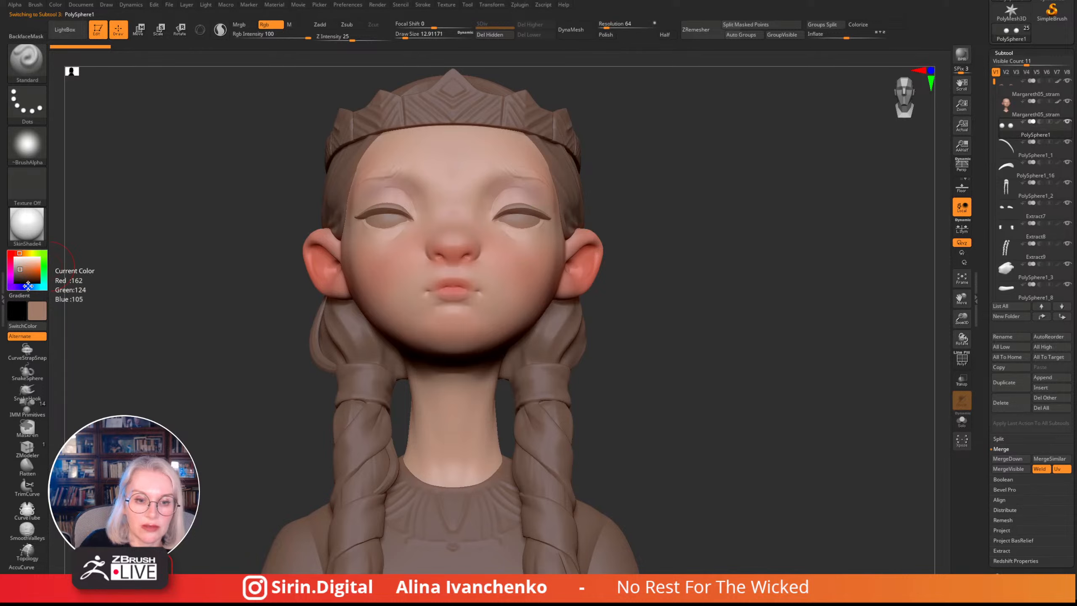
pyautogui.moveTo(26, 287)
pyautogui.mouseDown()
pyautogui.moveTo(36, 286)
pyautogui.moveTo(23, 270)
pyautogui.mouseUp()
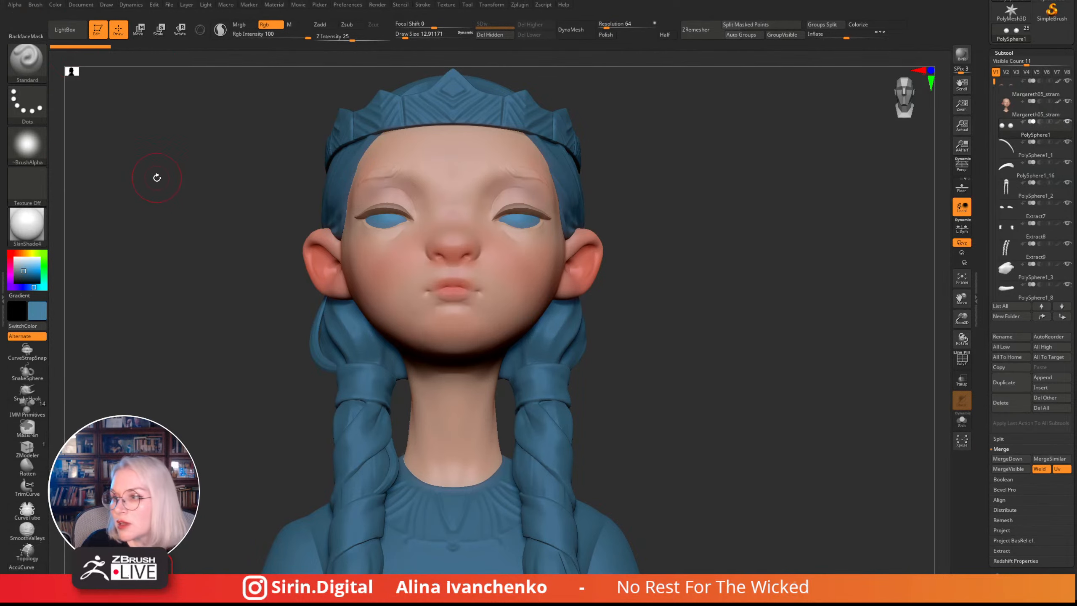
pyautogui.moveTo(155, 176); pyautogui.dragTo(178, 197)
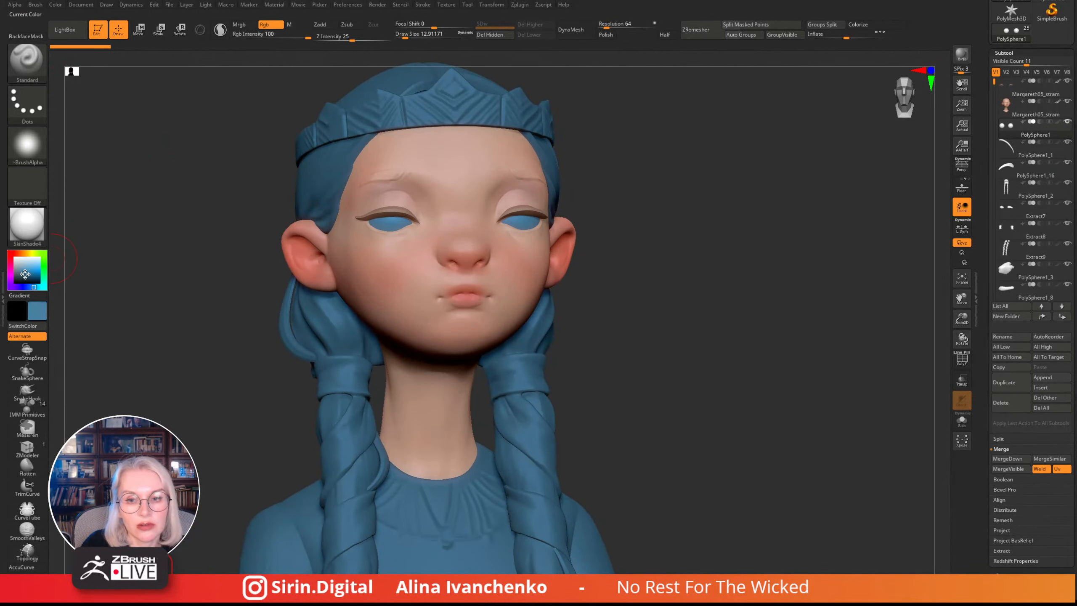
pyautogui.moveTo(25, 273); pyautogui.dragTo(18, 268)
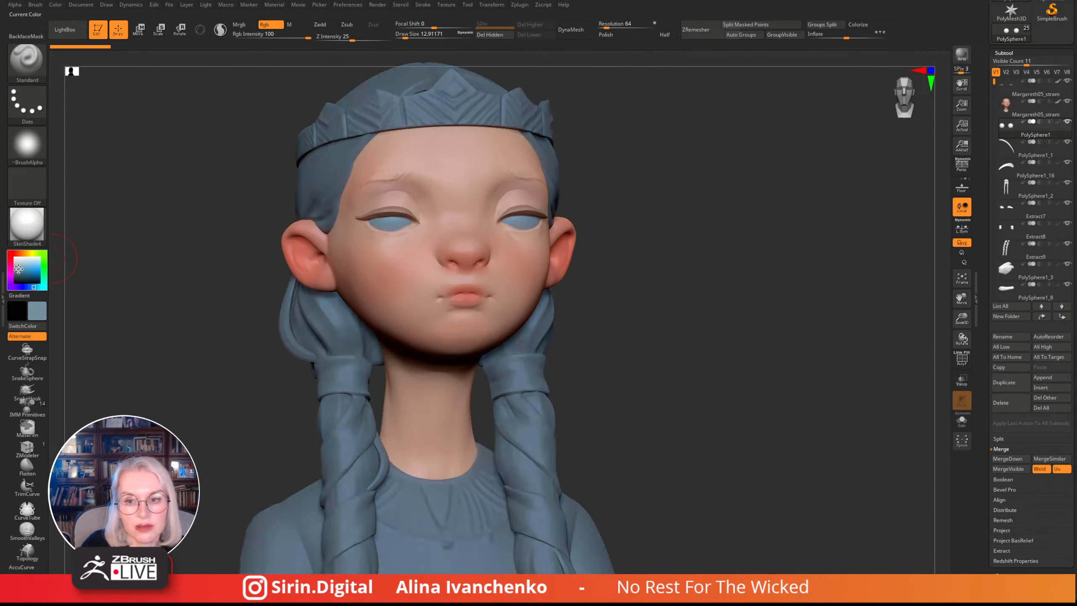
pyautogui.click(55, 5)
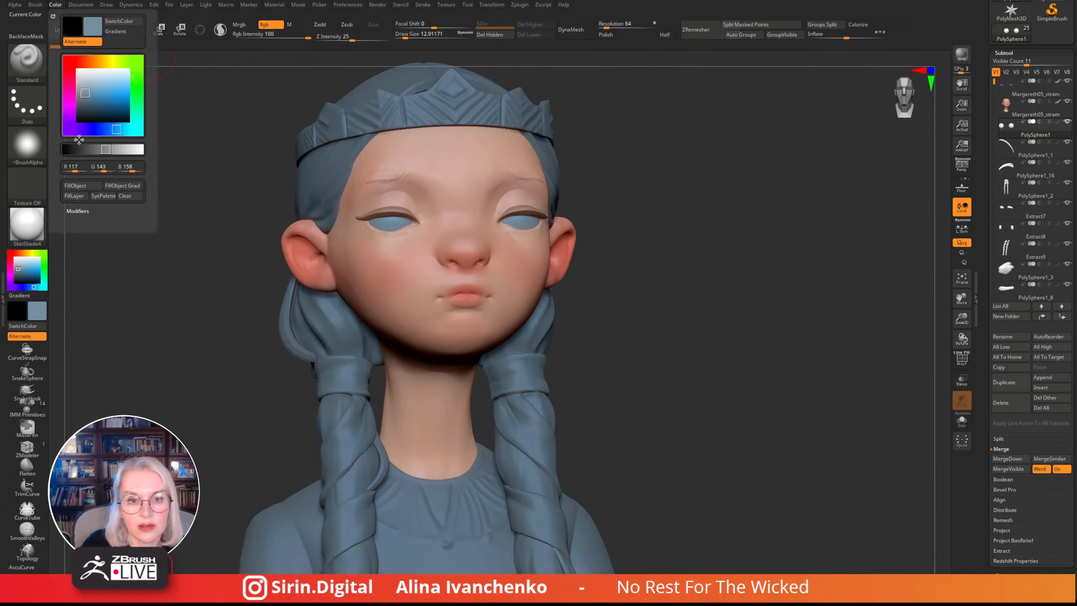
pyautogui.click(79, 185)
pyautogui.keyDown('shift'); pyautogui.moveTo(161, 284); pyautogui.dragTo(245, 257); pyautogui.keyUp('shift')
# - Make the girl's hair the active subtool and shift the current colour to a muted olive-beige
pyautogui.keyDown('alt'); pyautogui.click(346, 188); pyautogui.keyUp('alt')
pyautogui.keyDown('alt'); pyautogui.moveTo(642, 243); pyautogui.dragTo(603, 303); pyautogui.keyUp('alt')
pyautogui.moveTo(309, 330); pyautogui.dragTo(173, 330)
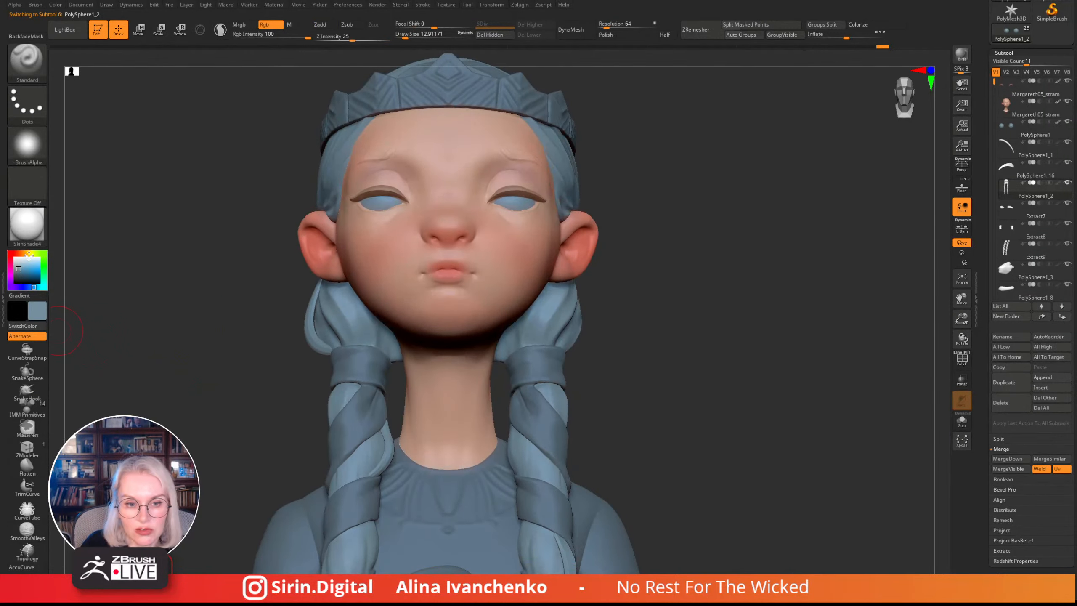
pyautogui.click(29, 254)
pyautogui.keyDown('alt'); pyautogui.moveTo(221, 340); pyautogui.dragTo(255, 321); pyautogui.keyUp('alt')
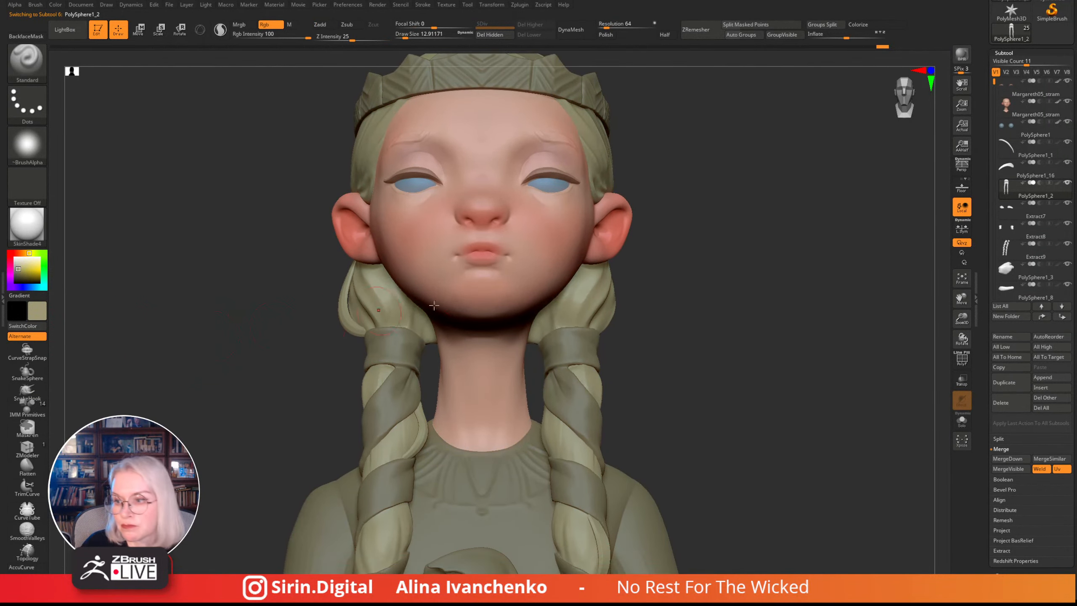
pyautogui.moveTo(962, 318); pyautogui.dragTo(878, 273)
pyautogui.keyDown('alt'); pyautogui.moveTo(576, 294); pyautogui.dragTo(579, 303); pyautogui.keyUp('alt')
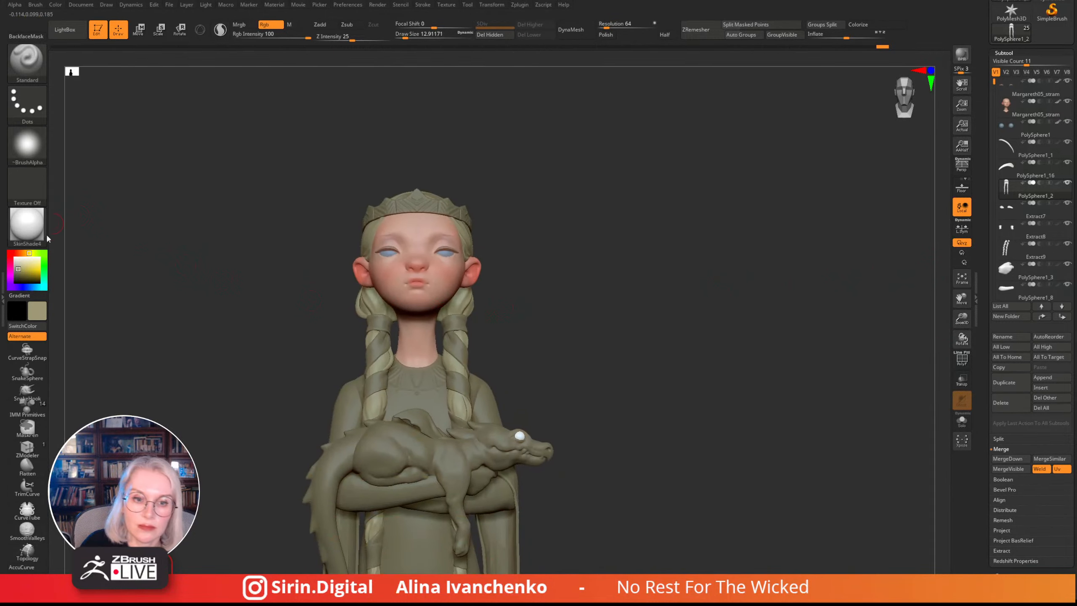
# - Lighten the current hair colour from olive-beige to a pale grey-beige and compare it against the skin from several angles
pyautogui.click(29, 253)
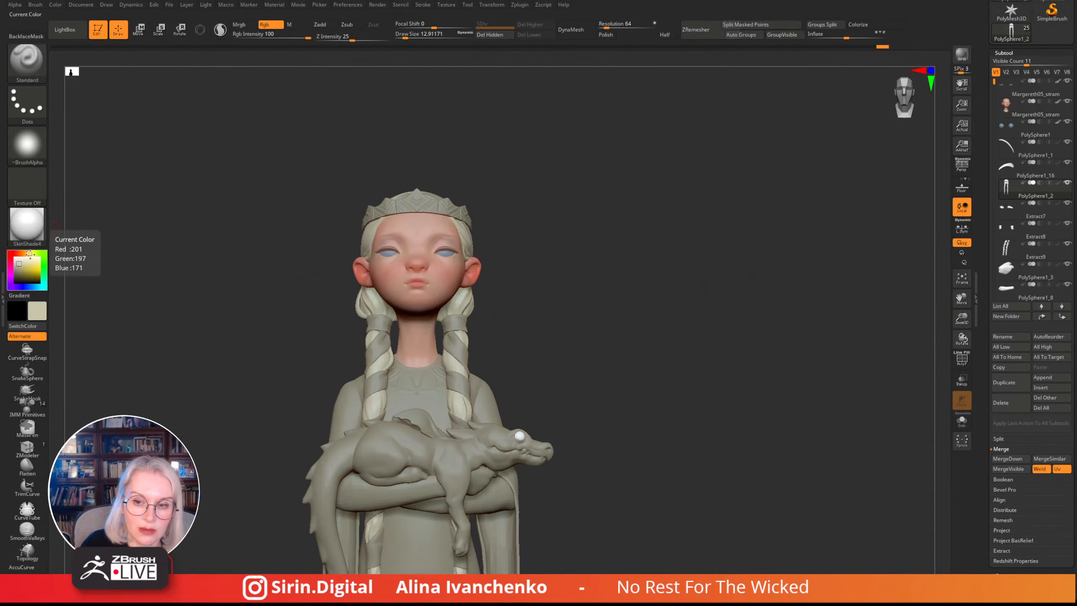
pyautogui.moveTo(112, 239); pyautogui.dragTo(115, 245)
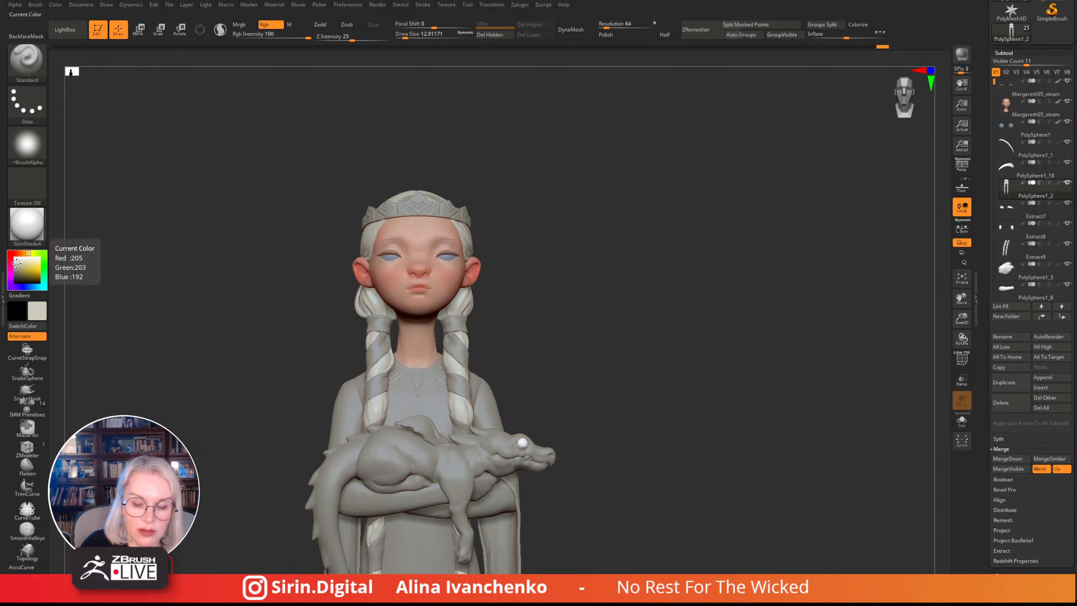
pyautogui.moveTo(259, 195); pyautogui.dragTo(84, 264)
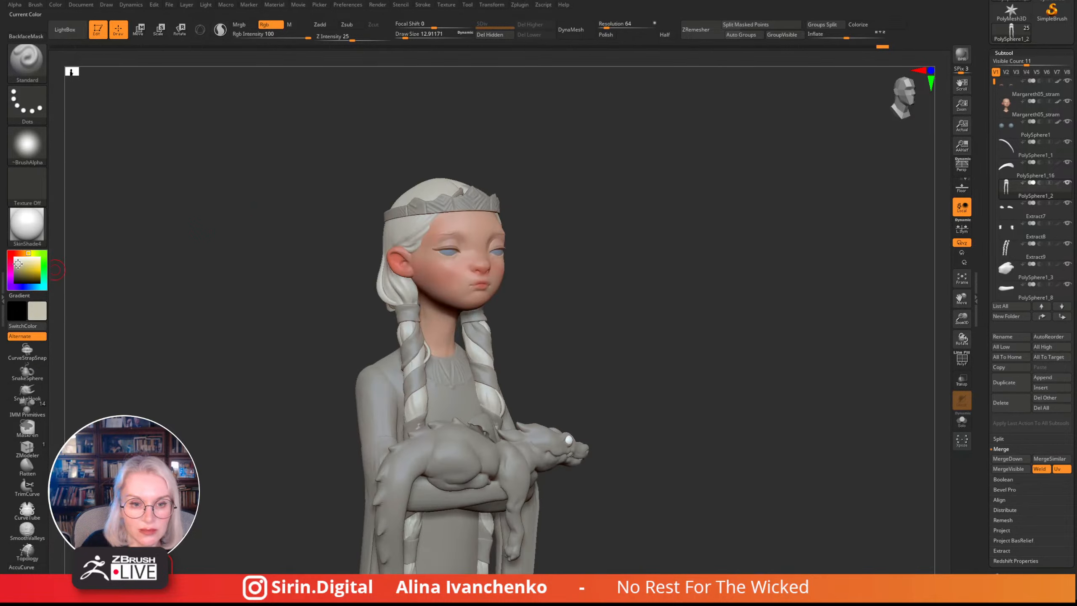
pyautogui.moveTo(259, 178); pyautogui.dragTo(800, 273)
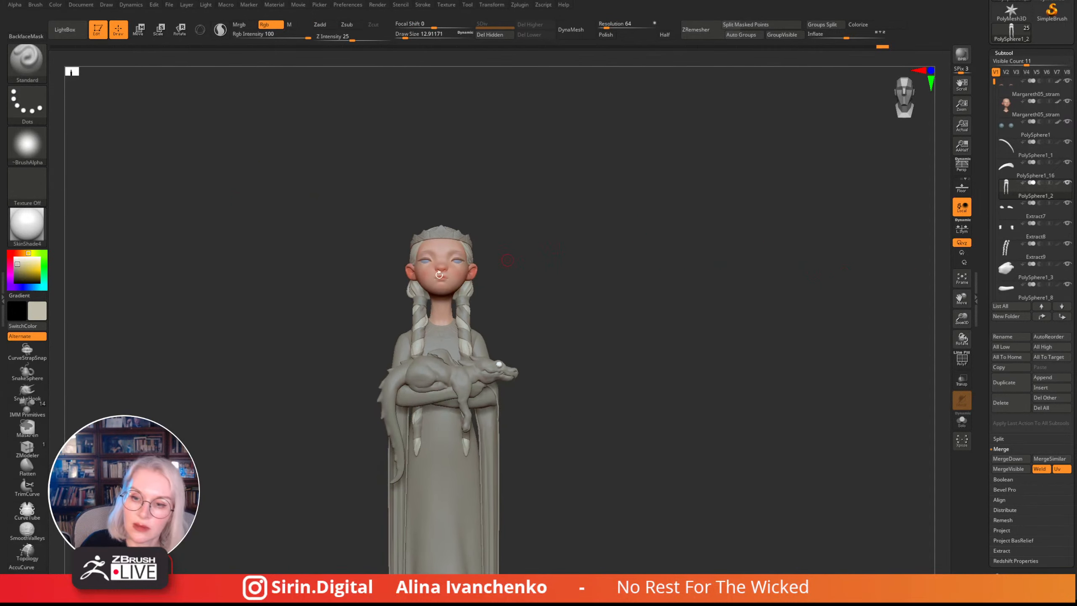
pyautogui.click(16, 263)
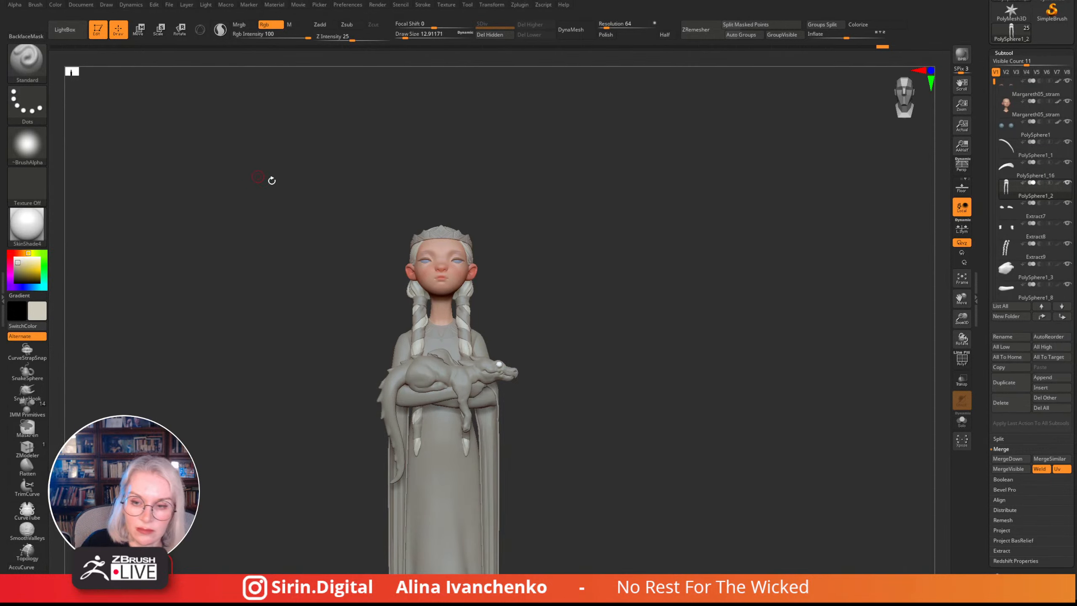
pyautogui.moveTo(272, 180); pyautogui.dragTo(274, 213)
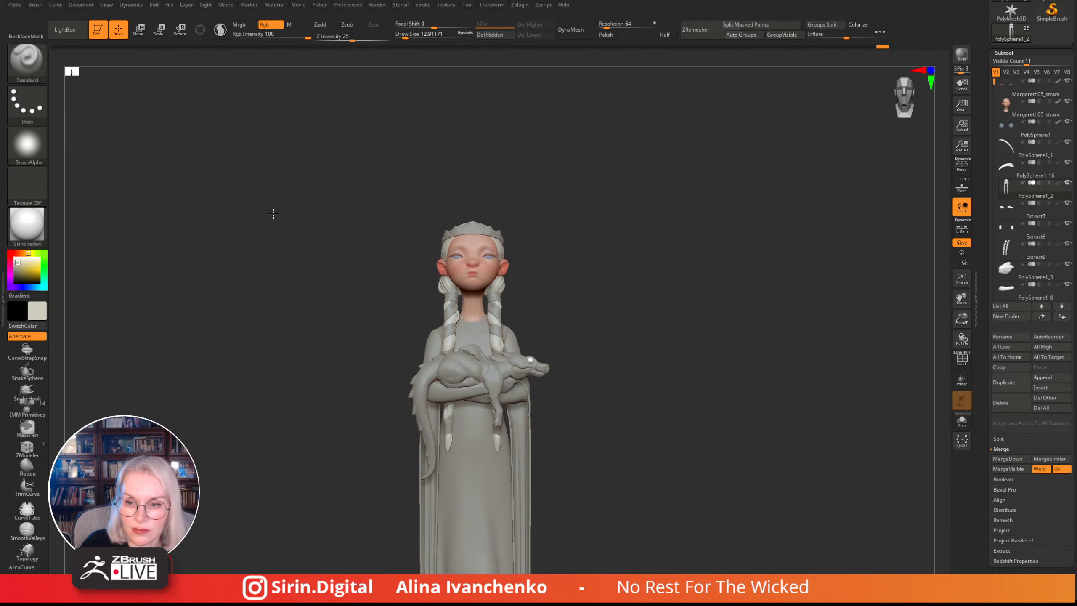
# - Warm the colour to off-white at RGB 203, 197, 178 and fill the braid subtool with it
pyautogui.click(19, 263)
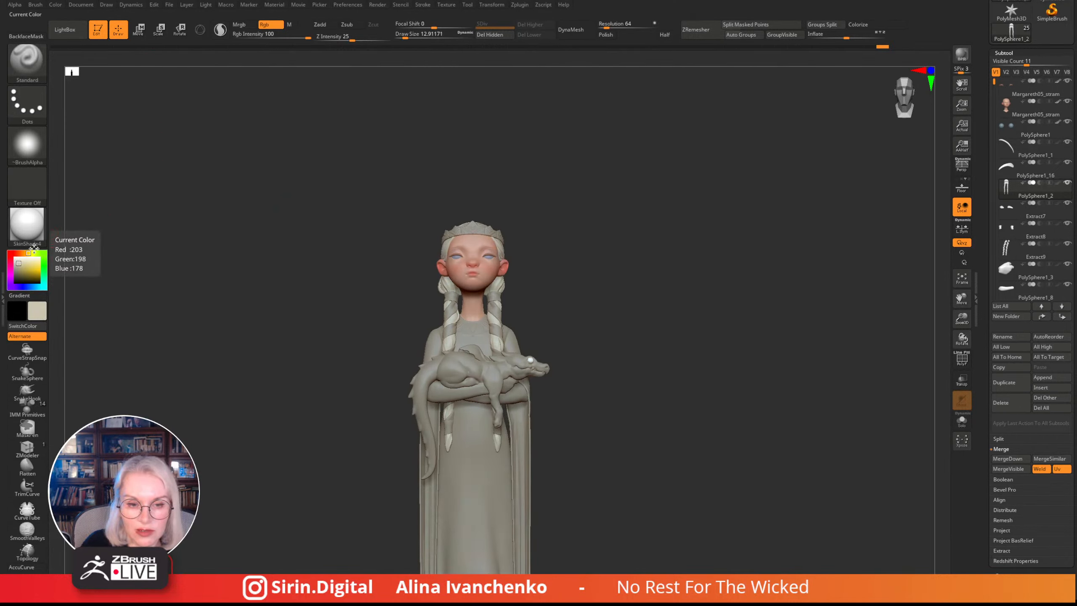
pyautogui.click(28, 253)
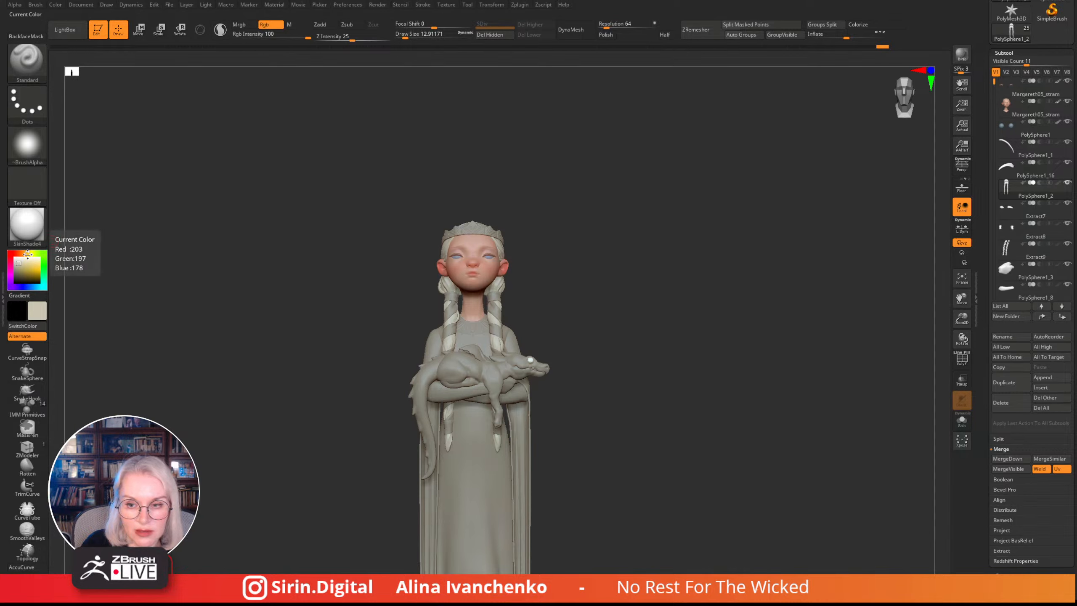
pyautogui.moveTo(282, 191)
pyautogui.mouseDown()
pyautogui.moveTo(308, 207)
pyautogui.moveTo(292, 210)
pyautogui.mouseUp()
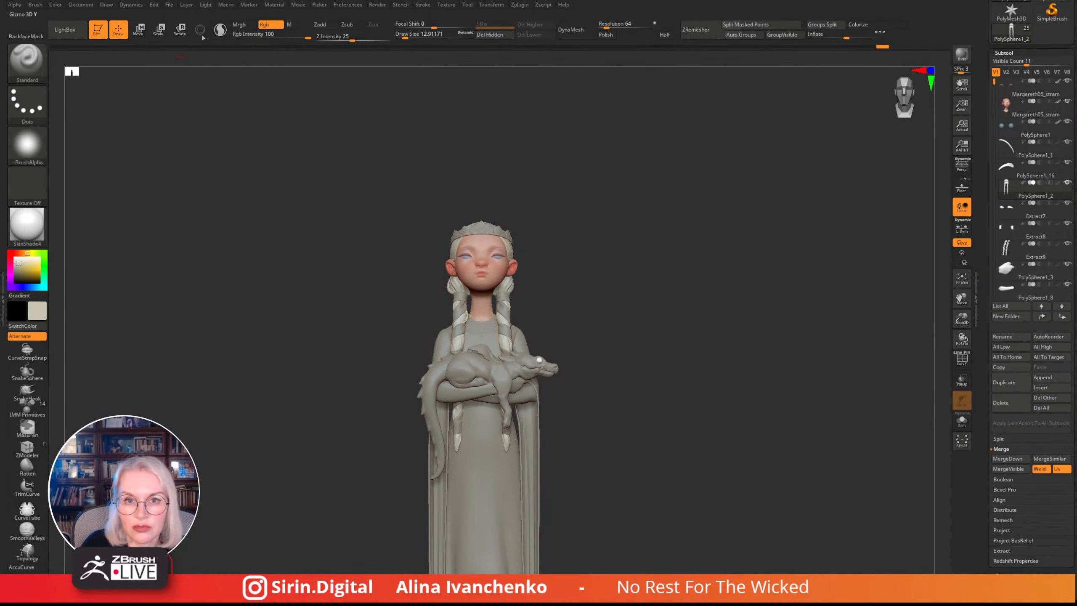
pyautogui.click(57, 5)
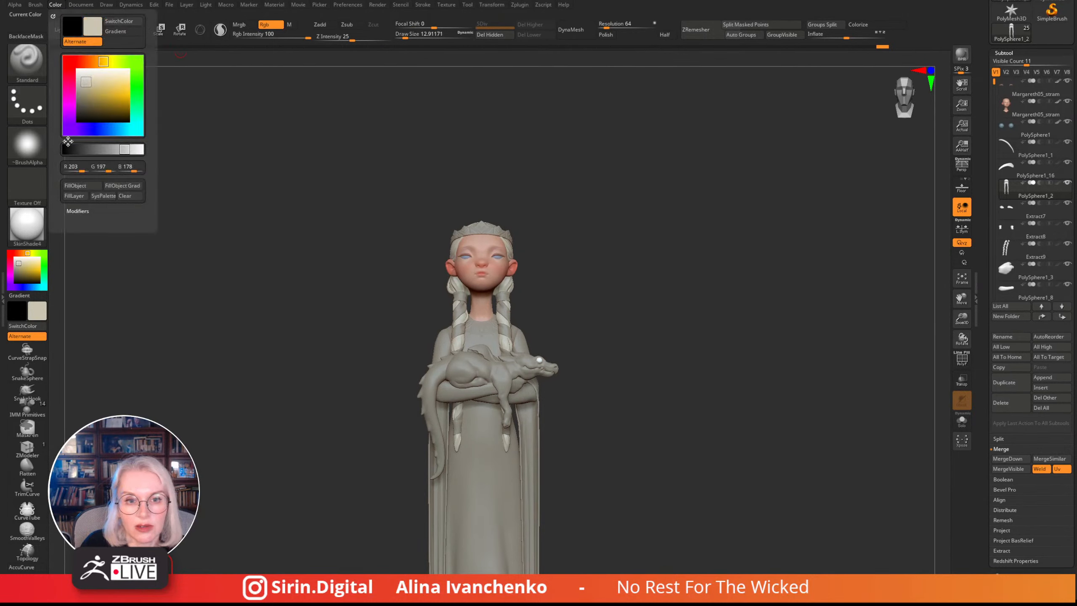
pyautogui.click(75, 188)
pyautogui.moveTo(302, 342); pyautogui.dragTo(279, 332)
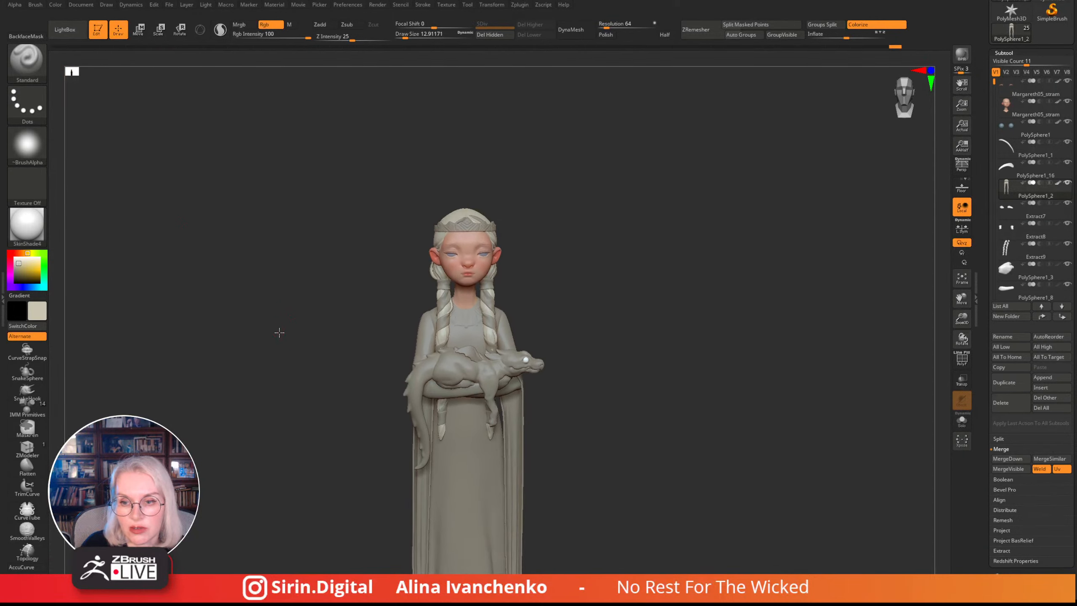
# - Fill the head hair subtools PolySphere1_1 and PolySphere1_16 with the same off-white, RGB 203, 197, 178
pyautogui.keyDown('alt'); pyautogui.click(461, 219); pyautogui.keyUp('alt')
pyautogui.moveTo(555, 191); pyautogui.dragTo(515, 212)
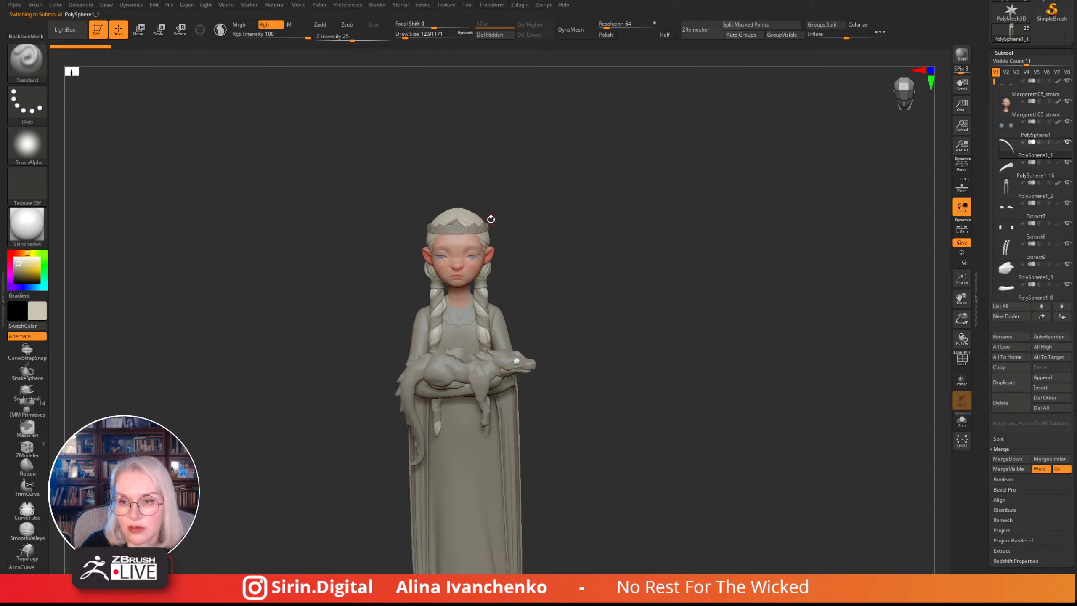
pyautogui.moveTo(962, 318); pyautogui.dragTo(962, 369)
pyautogui.keyDown('alt'); pyautogui.moveTo(703, 253); pyautogui.dragTo(696, 222); pyautogui.keyUp('alt')
pyautogui.keyDown('shift'); pyautogui.moveTo(238, 263); pyautogui.dragTo(221, 248); pyautogui.keyUp('shift')
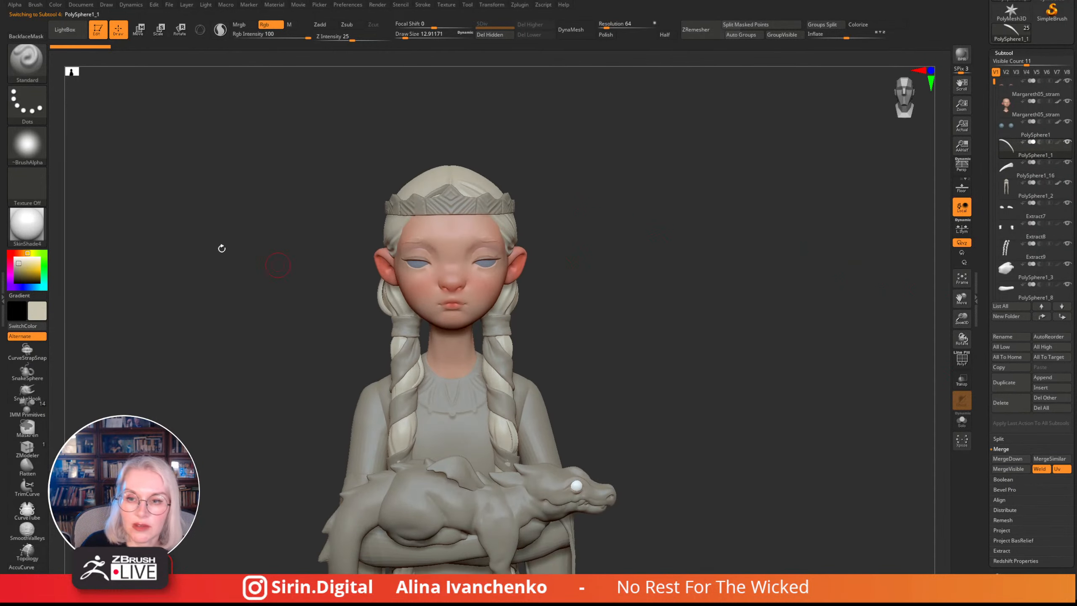
pyautogui.click(58, 5)
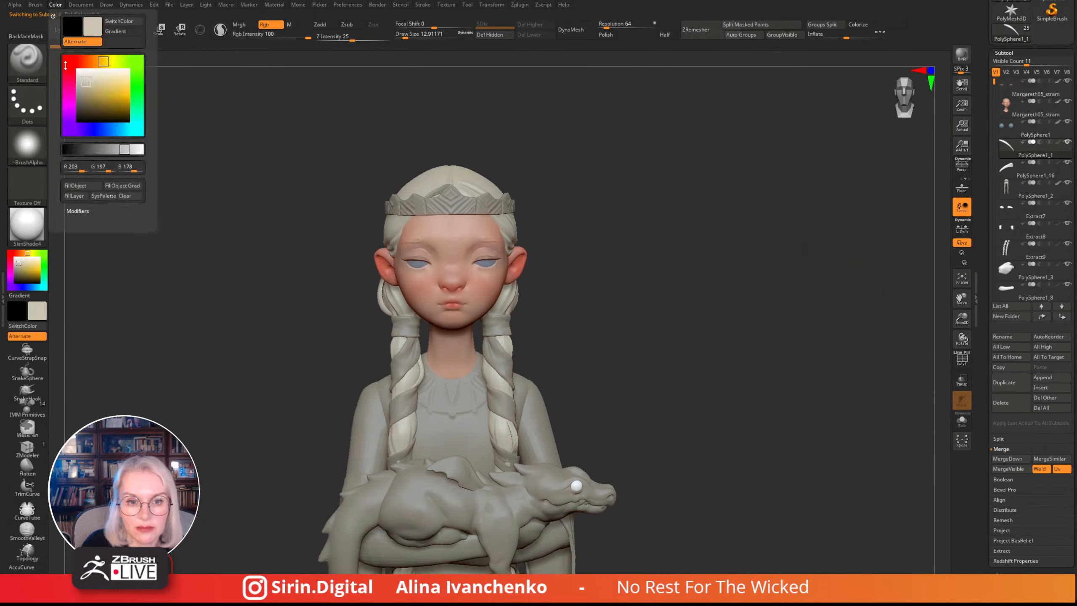
pyautogui.click(81, 187)
pyautogui.keyDown('alt'); pyautogui.click(437, 191); pyautogui.keyUp('alt')
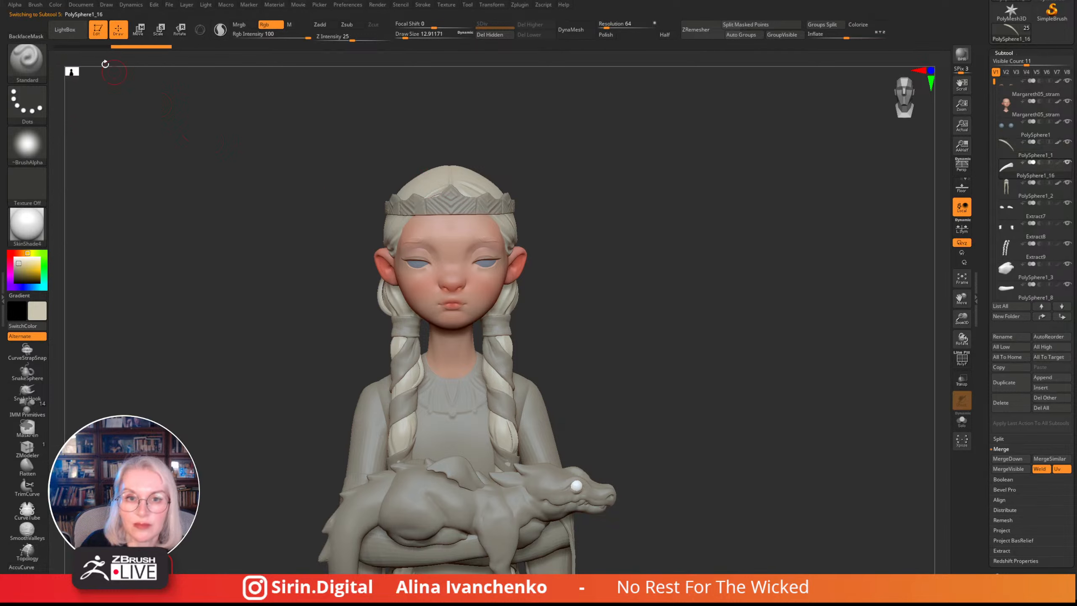
pyautogui.click(55, 5)
pyautogui.click(87, 189)
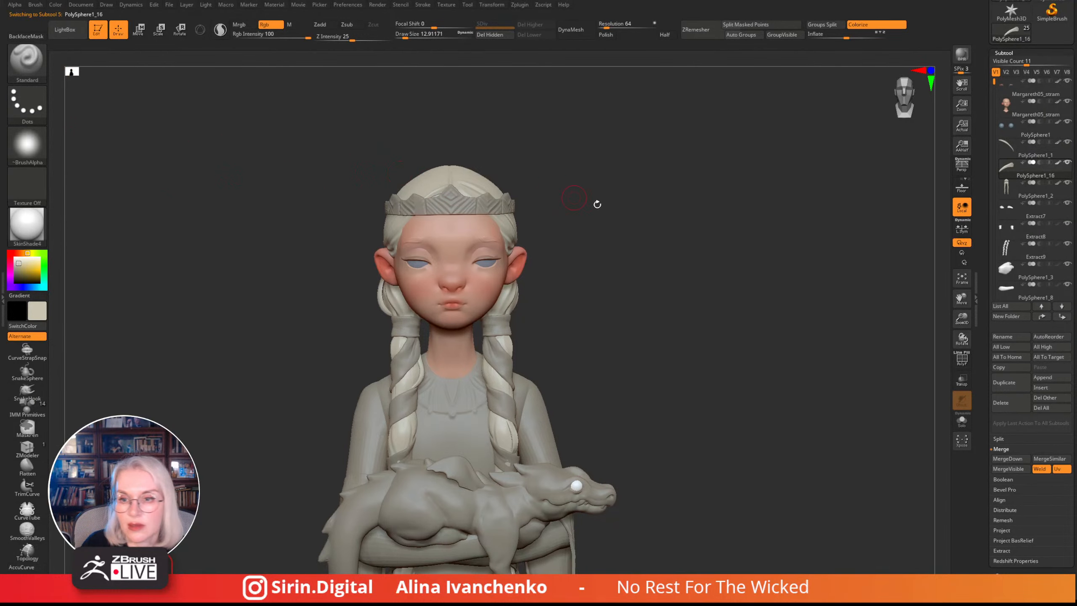
# - Save the current tool to disk
pyautogui.keyDown('alt'); pyautogui.moveTo(597, 205); pyautogui.dragTo(623, 207); pyautogui.keyUp('alt')
pyautogui.moveTo(1072, 68); pyautogui.dragTo(1073, 131)
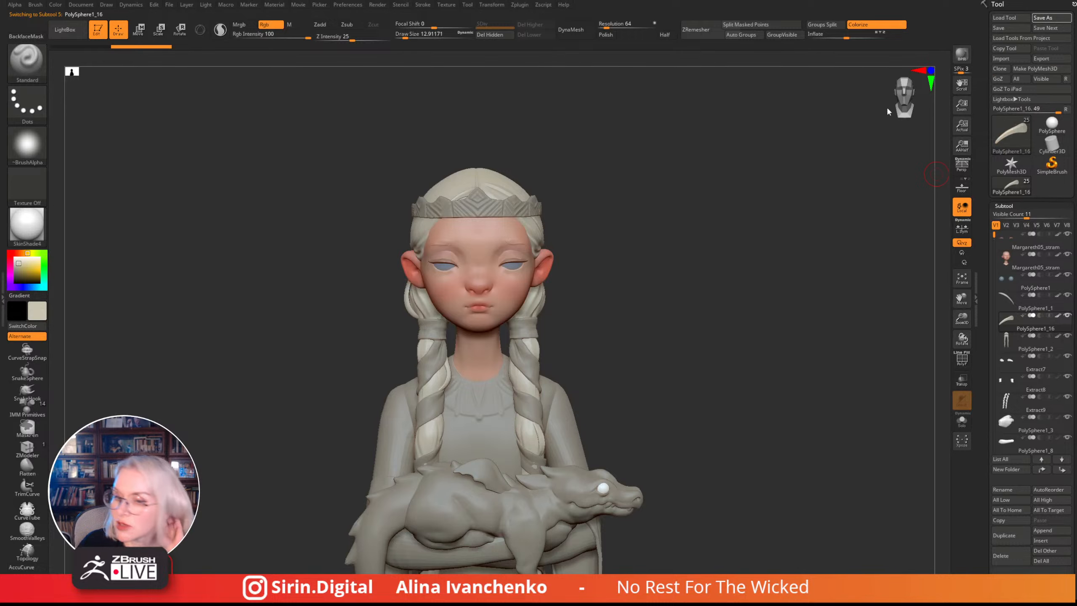
pyautogui.hotkey('ctrl', 's')
pyautogui.click(439, 278)
pyautogui.click(562, 290)
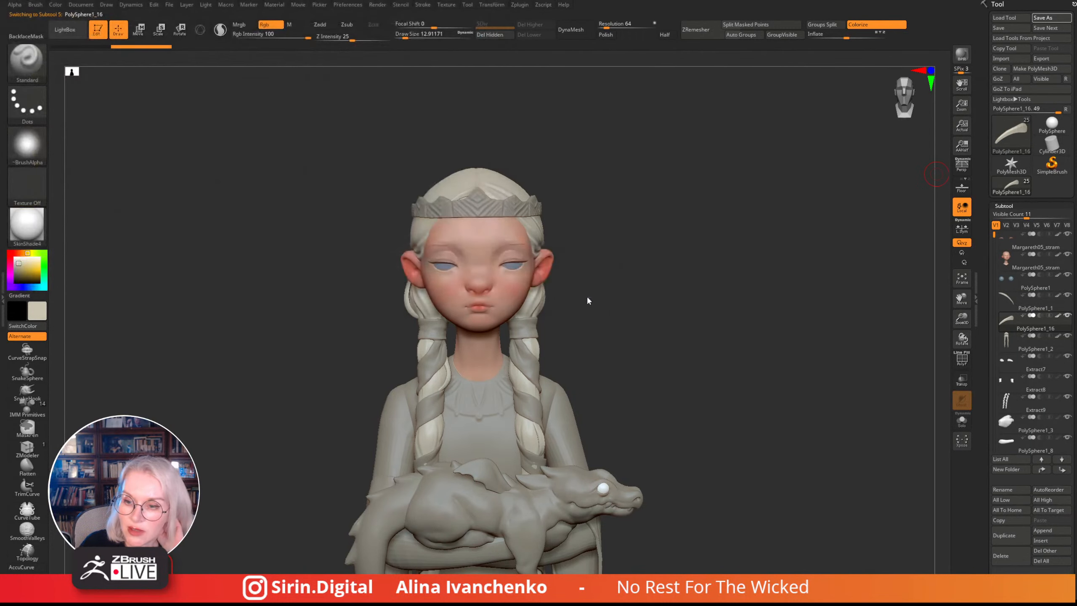
# - Look up the SubTool Master command for filling all visible subtools
pyautogui.keyDown('alt'); pyautogui.moveTo(706, 321); pyautogui.dragTo(593, 185); pyautogui.keyUp('alt')
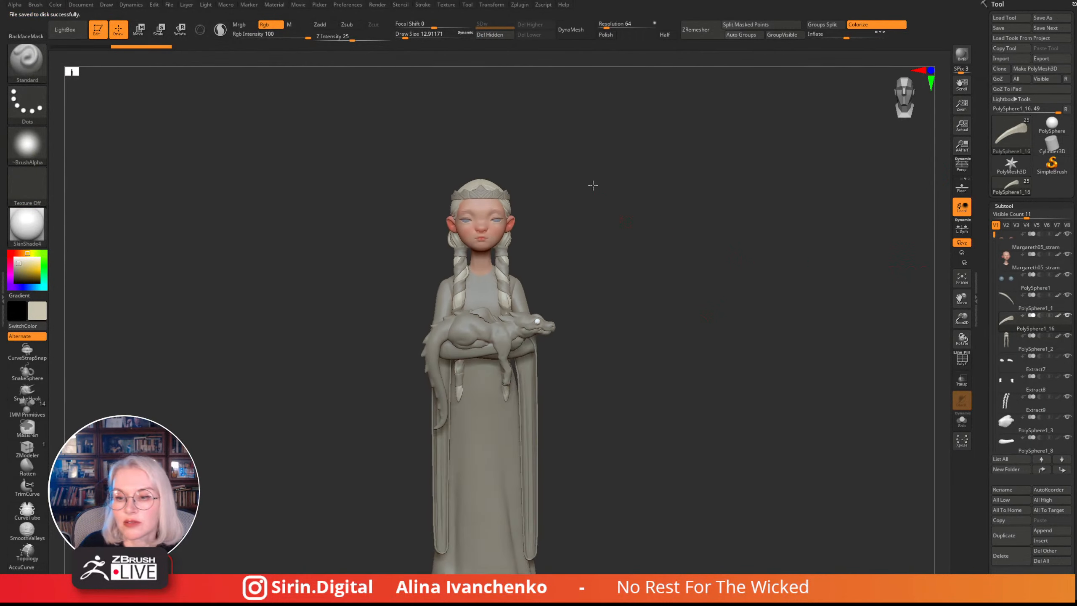
pyautogui.moveTo(587, 233); pyautogui.dragTo(605, 280)
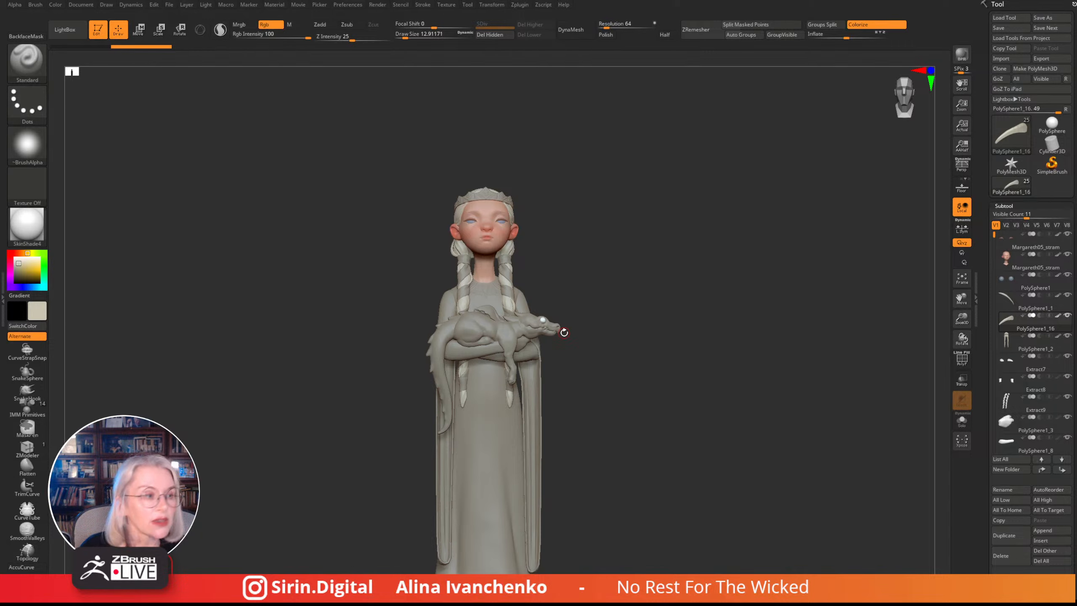
pyautogui.click(525, 6)
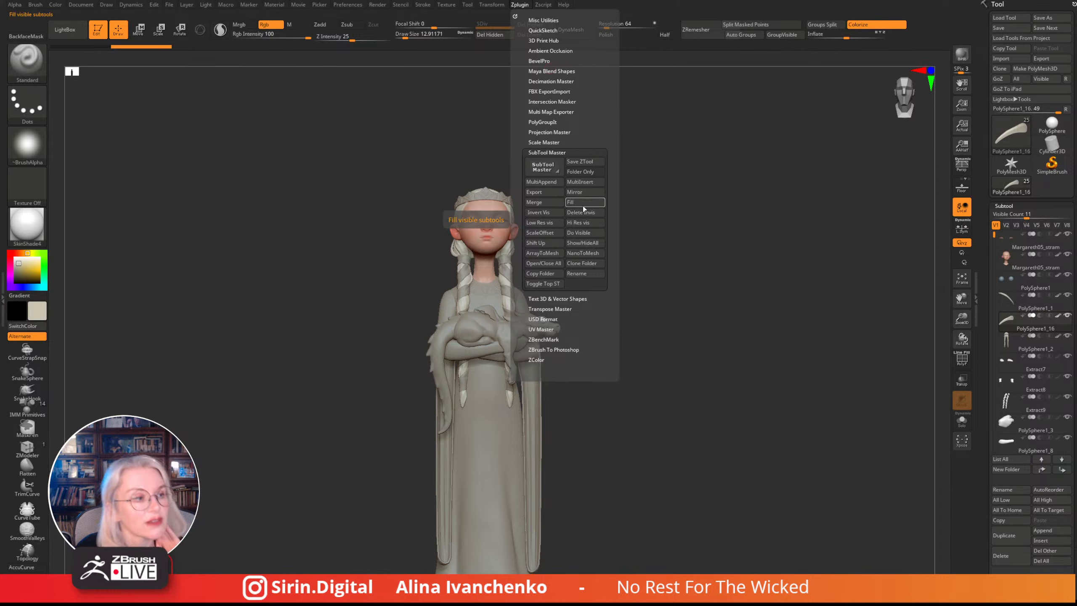
pyautogui.click(583, 205)
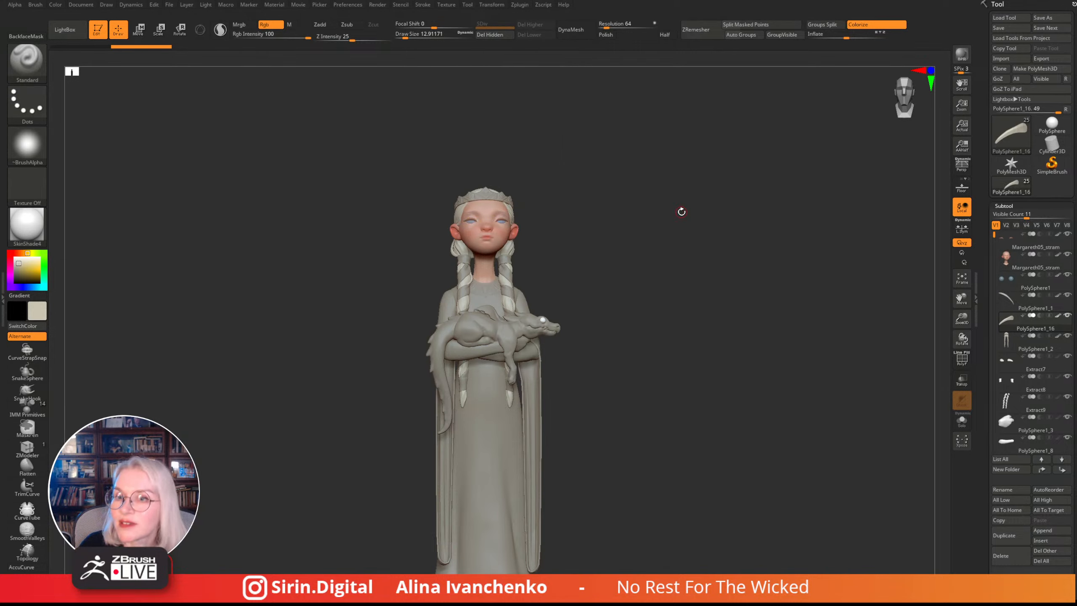
pyautogui.moveTo(745, 247)
pyautogui.mouseDown()
pyautogui.moveTo(757, 265)
pyautogui.moveTo(663, 263)
pyautogui.moveTo(656, 308)
pyautogui.moveTo(652, 286)
pyautogui.mouseUp()
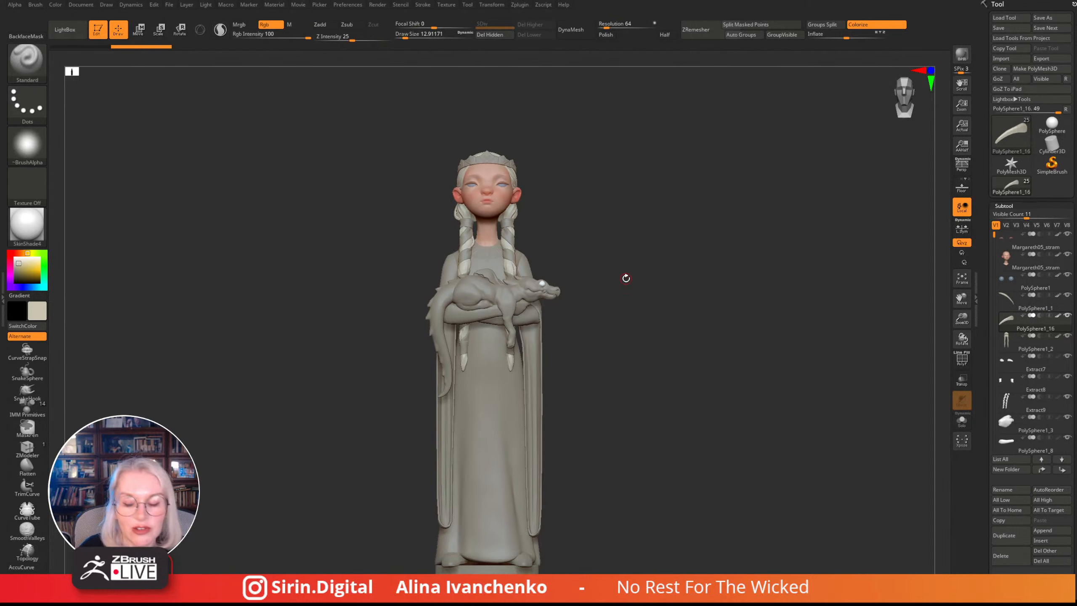
pyautogui.moveTo(626, 278)
pyautogui.mouseDown()
pyautogui.moveTo(653, 288)
pyautogui.moveTo(632, 297)
pyautogui.mouseUp()
pyautogui.moveTo(550, 255)
pyautogui.mouseDown()
pyautogui.moveTo(548, 237)
pyautogui.moveTo(563, 251)
pyautogui.moveTo(555, 248)
pyautogui.moveTo(751, 250)
pyautogui.mouseUp()
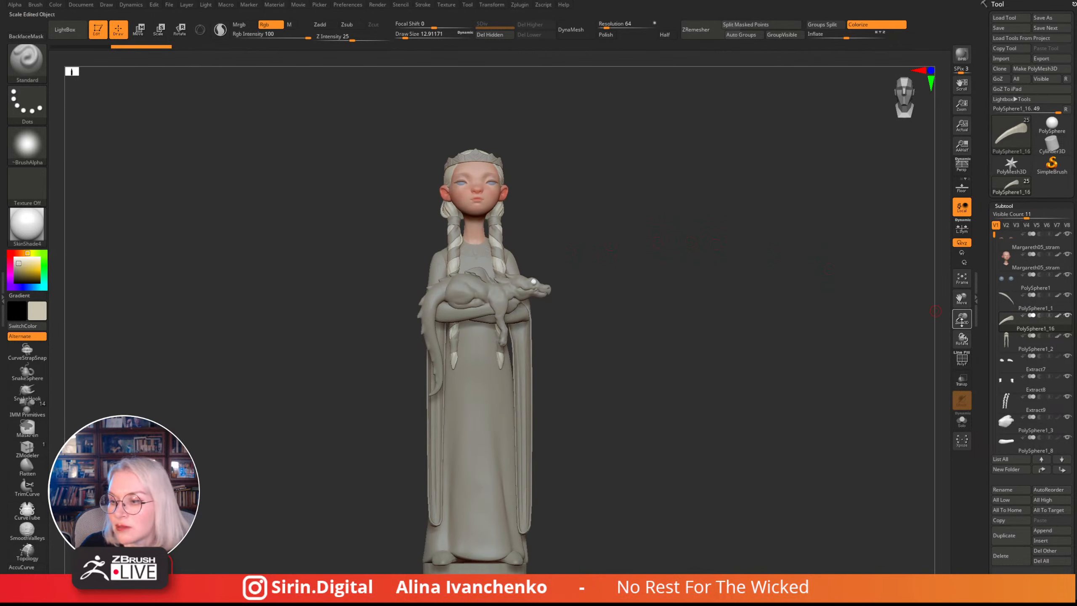
# - Set the current colour to coral red, raise the draw size to about 34.79 and make the girl's head the active subtool
pyautogui.moveTo(962, 318); pyautogui.dragTo(930, 342)
pyautogui.moveTo(616, 234)
pyautogui.keyDown('alt'); pyautogui.mouseDown()
pyautogui.moveTo(594, 182)
pyautogui.moveTo(580, 248)
pyautogui.mouseUp(); pyautogui.keyUp('alt')
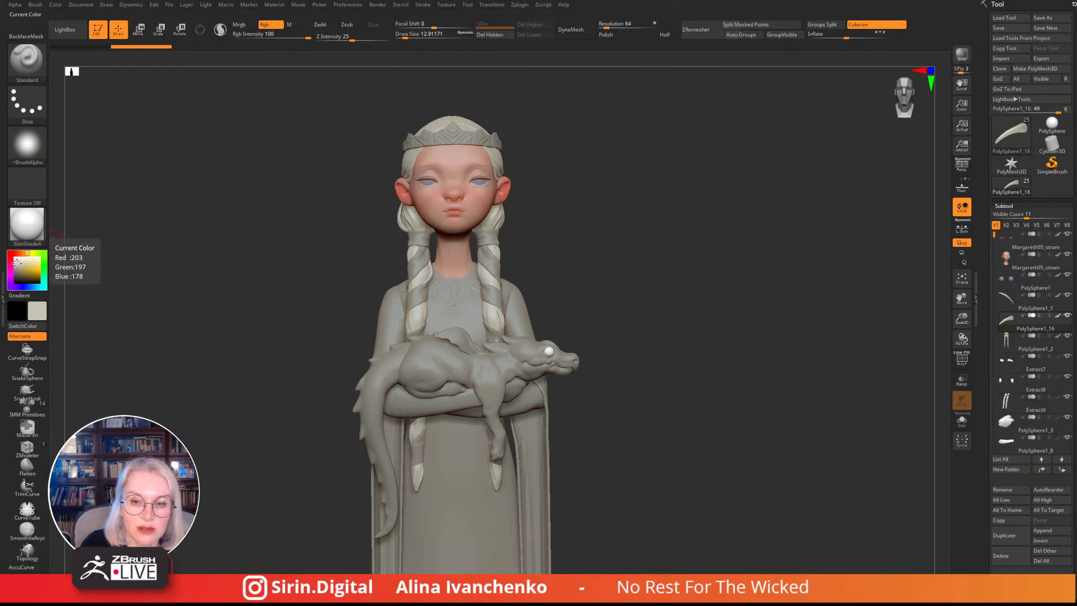
pyautogui.moveTo(26, 264); pyautogui.dragTo(405, 197)
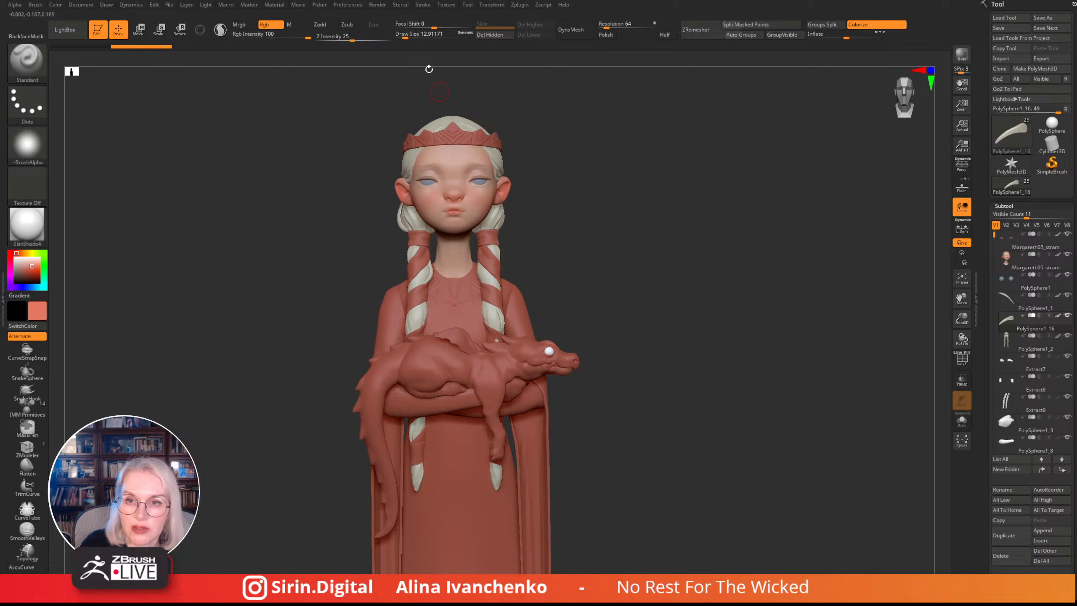
pyautogui.click(411, 36)
pyautogui.moveTo(541, 181); pyautogui.dragTo(567, 208)
pyautogui.keyDown('alt'); pyautogui.click(441, 268); pyautogui.keyUp('alt')
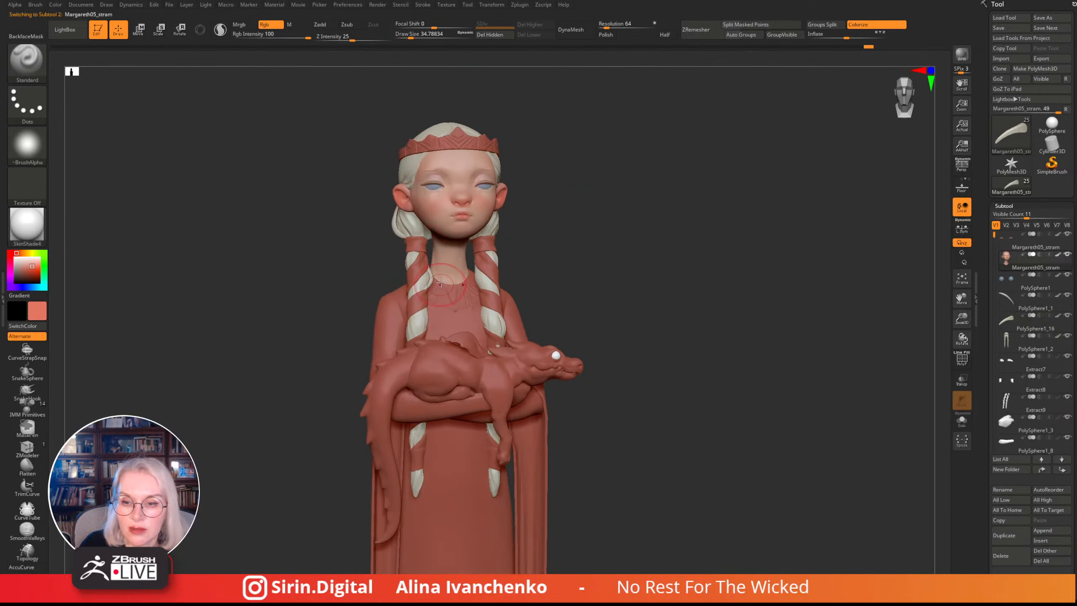
# - Brush coral red softly over the neck and the underside of the chin
pyautogui.moveTo(536, 235); pyautogui.dragTo(519, 237)
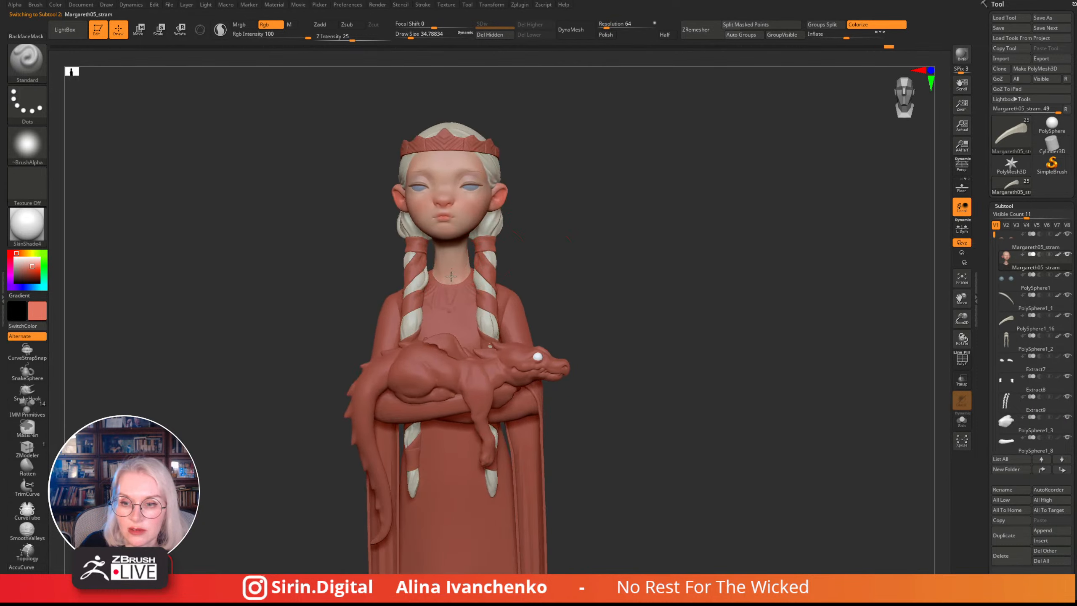
pyautogui.moveTo(541, 233); pyautogui.dragTo(572, 223)
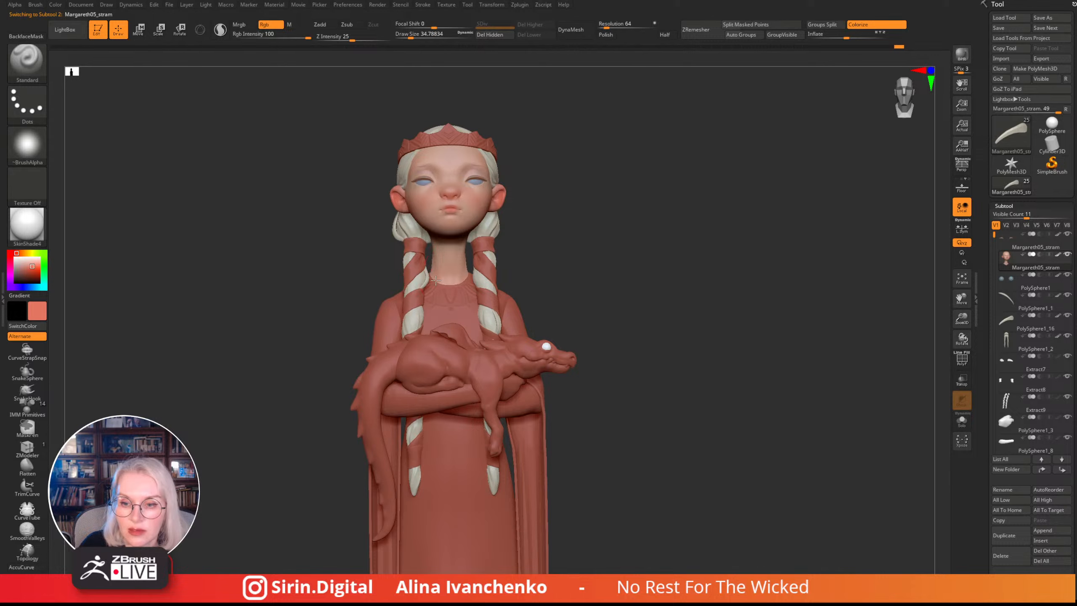
pyautogui.moveTo(555, 238)
pyautogui.mouseDown()
pyautogui.moveTo(541, 236)
pyautogui.moveTo(560, 212)
pyautogui.moveTo(561, 181)
pyautogui.moveTo(453, 218)
pyautogui.mouseUp()
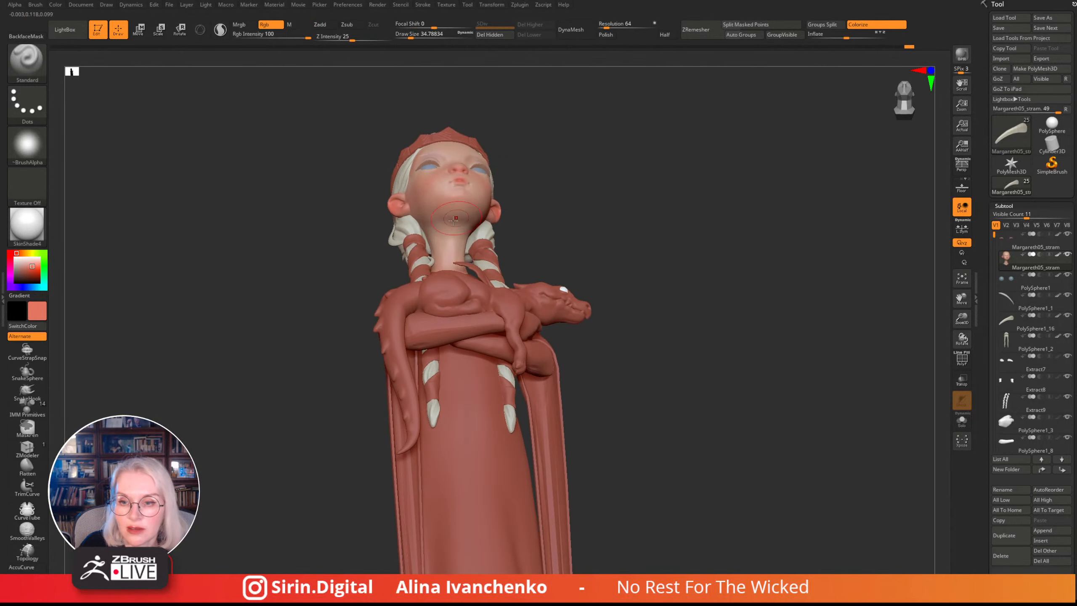
# - Choose a muted mauve-brown and brush it under the chin and jaw and around the neck
pyautogui.click(16, 269)
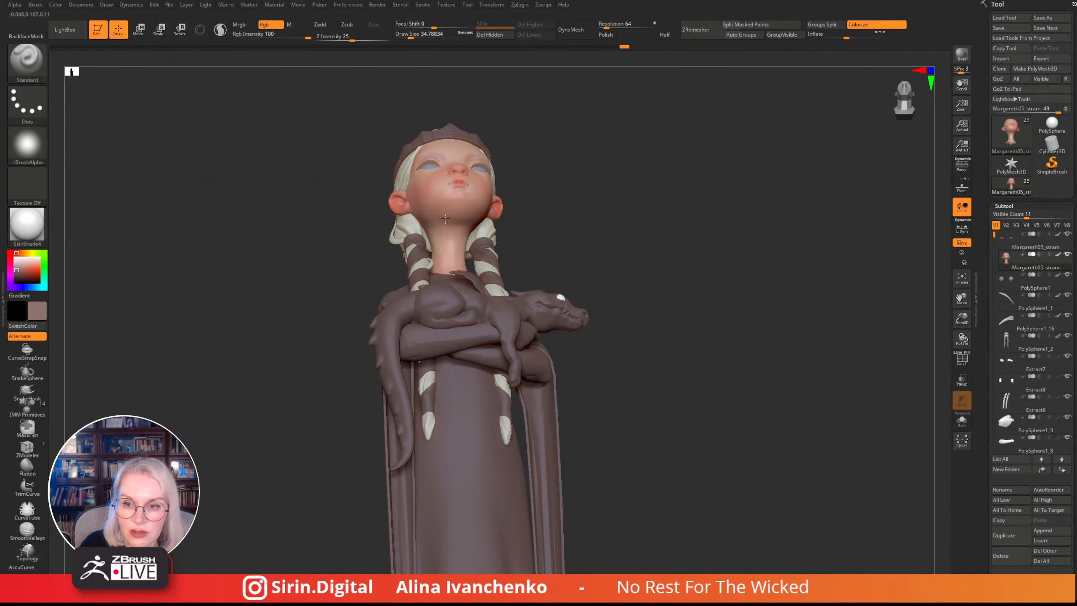
pyautogui.moveTo(553, 202); pyautogui.dragTo(406, 213)
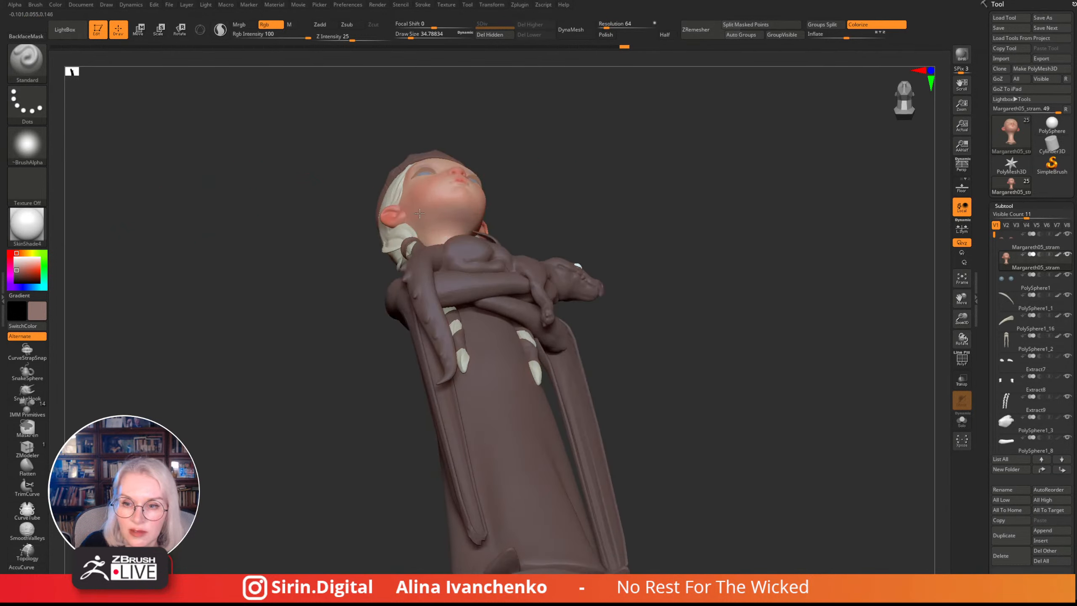
pyautogui.moveTo(499, 188); pyautogui.dragTo(443, 230)
pyautogui.moveTo(560, 173); pyautogui.dragTo(566, 233)
# - Render a BPR preview of the figure from the front to check the skin and hair colours
pyautogui.moveTo(961, 318); pyautogui.dragTo(933, 297)
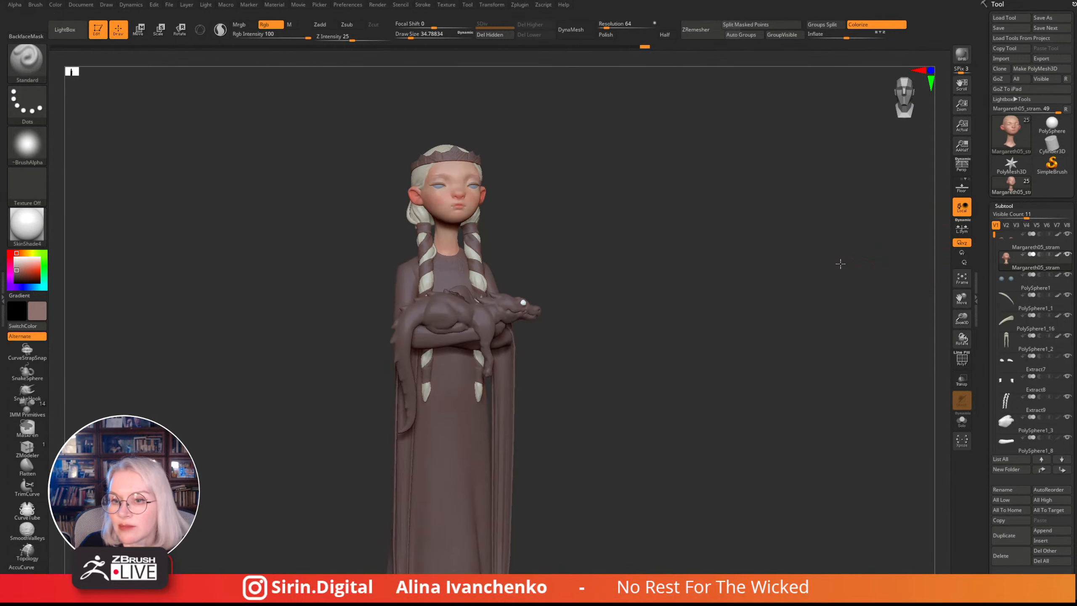
pyautogui.keyDown('shift'); pyautogui.moveTo(839, 262); pyautogui.dragTo(937, 166); pyautogui.keyUp('shift')
pyautogui.hotkey('shift', 'r')
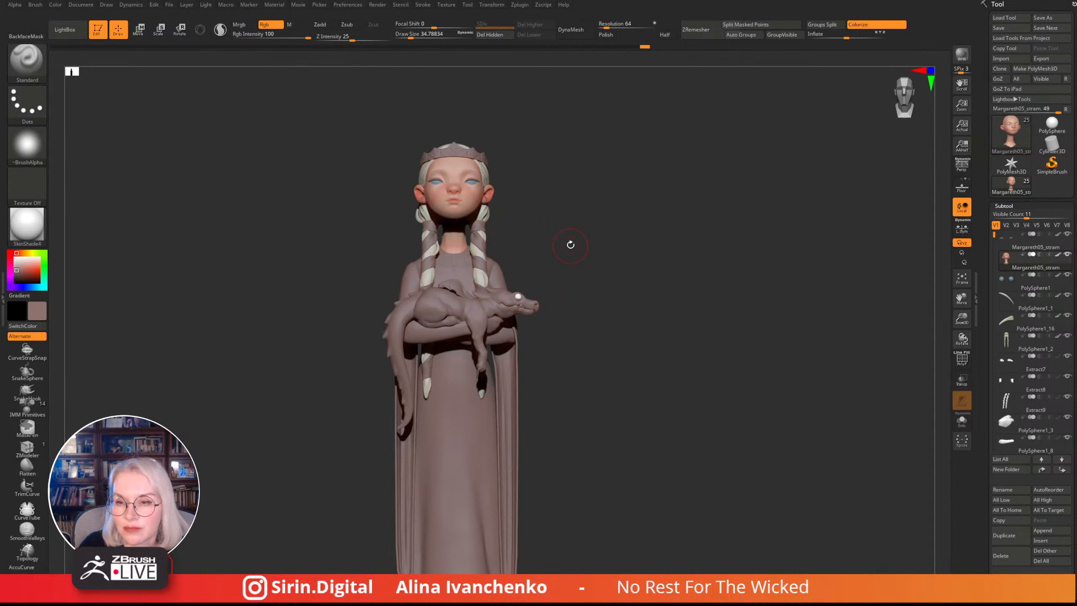
pyautogui.keyDown('alt'); pyautogui.moveTo(570, 245); pyautogui.dragTo(574, 254); pyautogui.keyUp('alt')
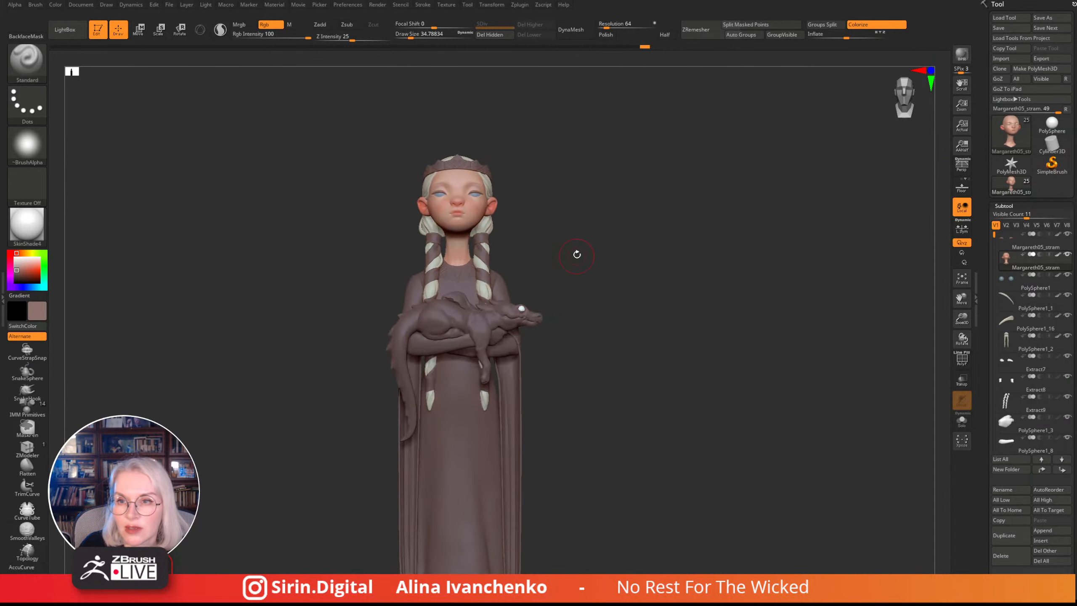
# - Lower the BPR shadow global strength to about 0.79, set the shadow rays to 21 and render a BPR preview
pyautogui.click(378, 5)
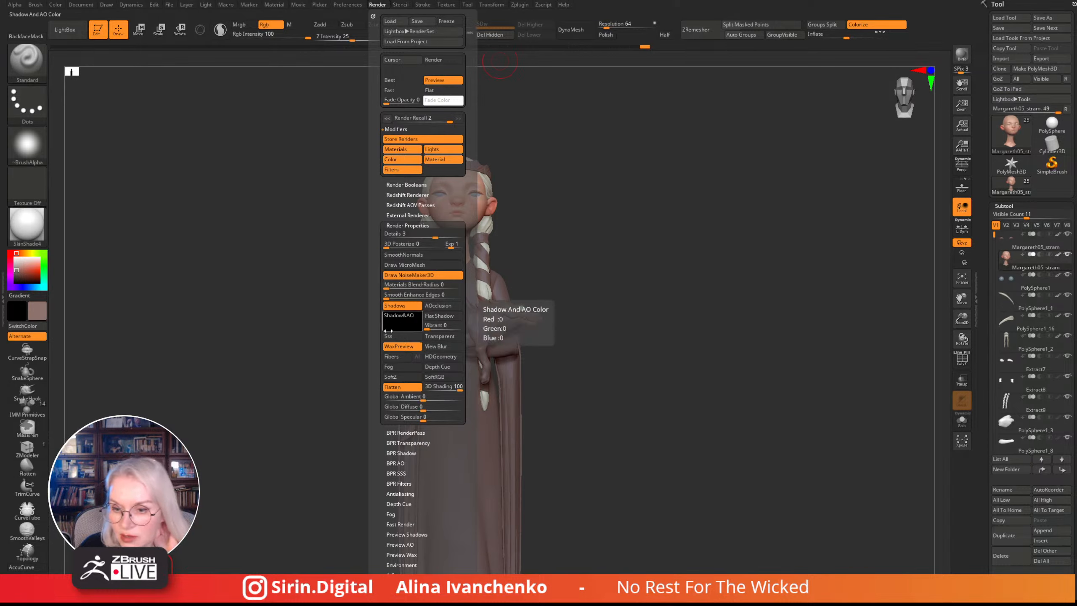
pyautogui.click(403, 453)
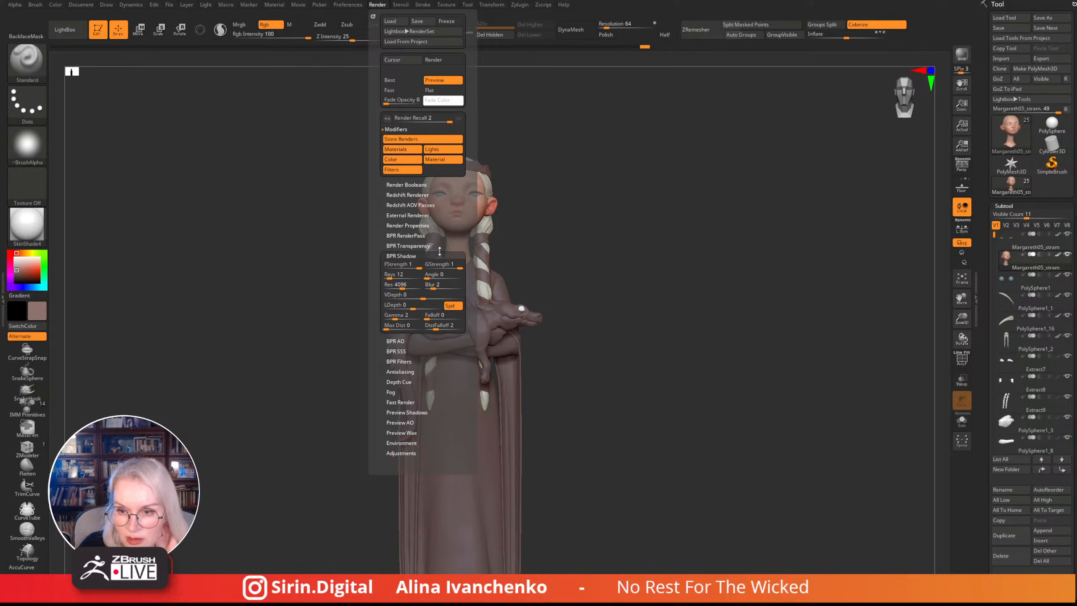
pyautogui.moveTo(453, 266); pyautogui.dragTo(450, 266)
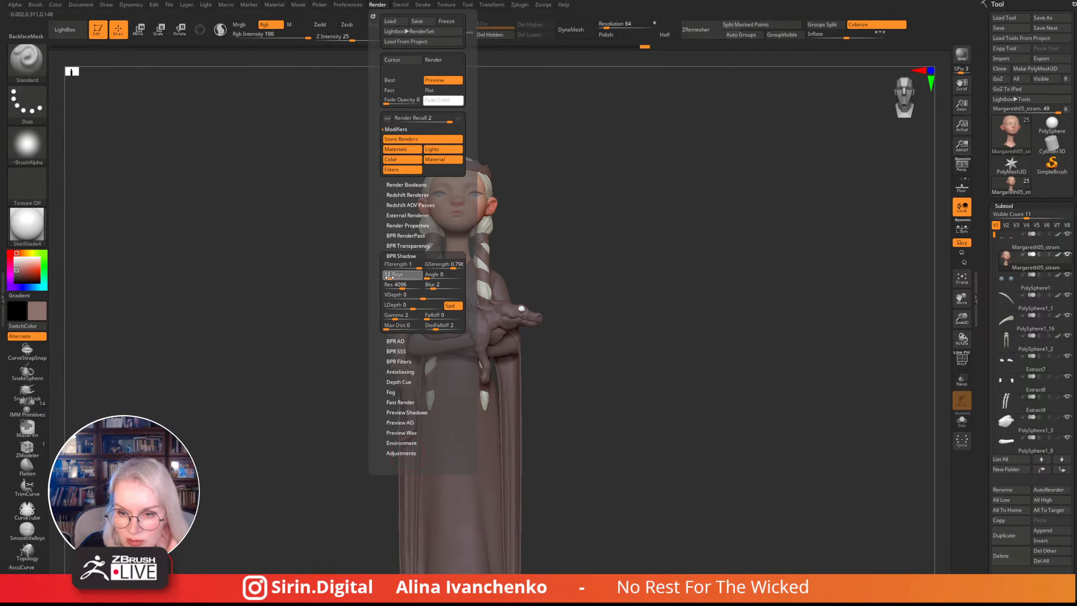
pyautogui.press('Return')
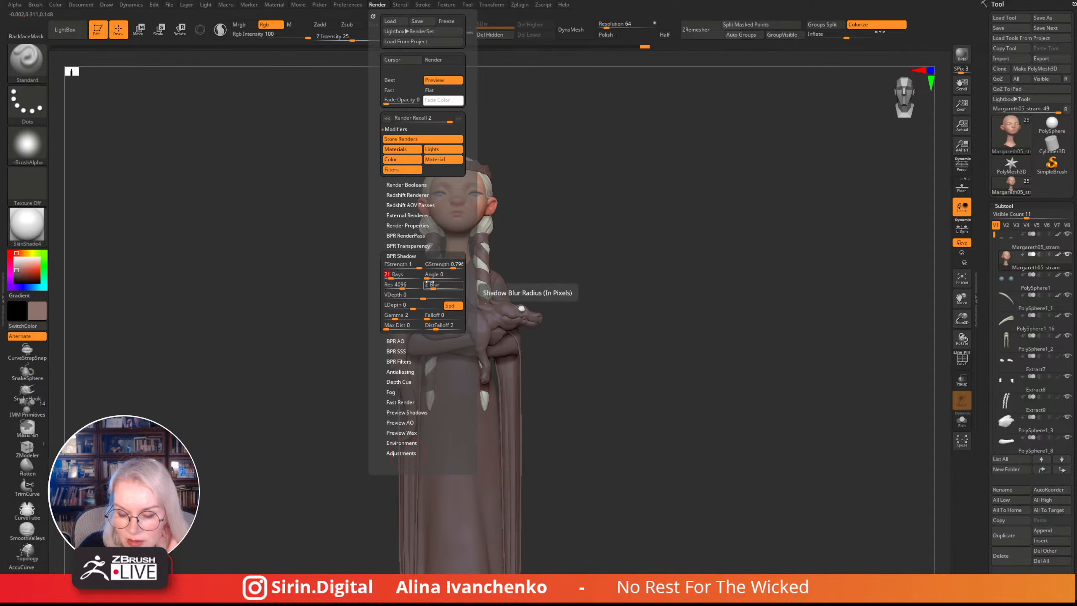
pyautogui.click(962, 54)
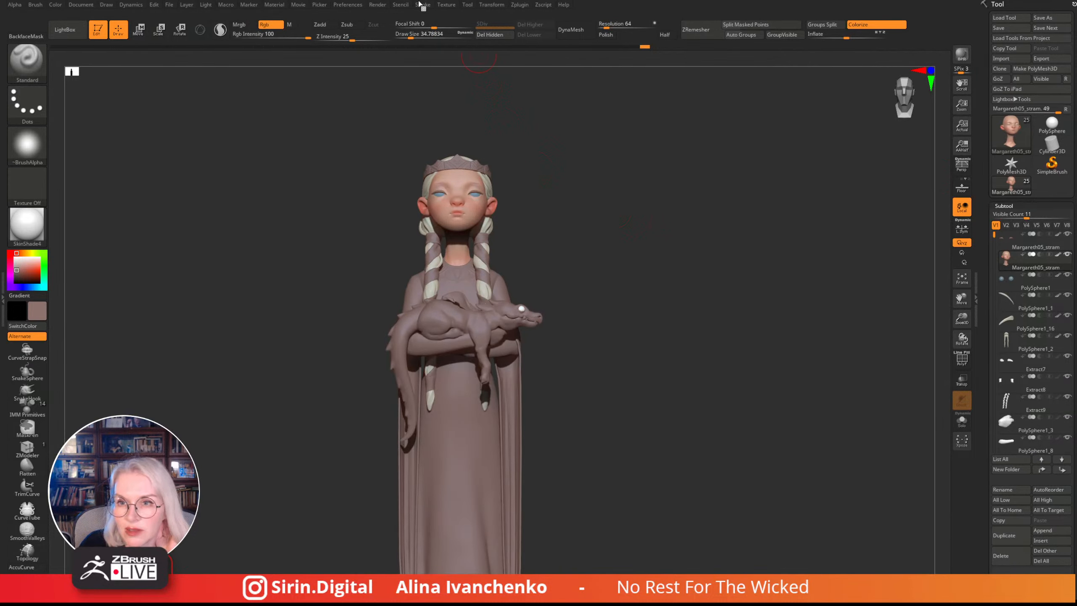
# - Change the render's shadow and ambient occlusion colour to a very dark red and render the figure again
pyautogui.click(376, 5)
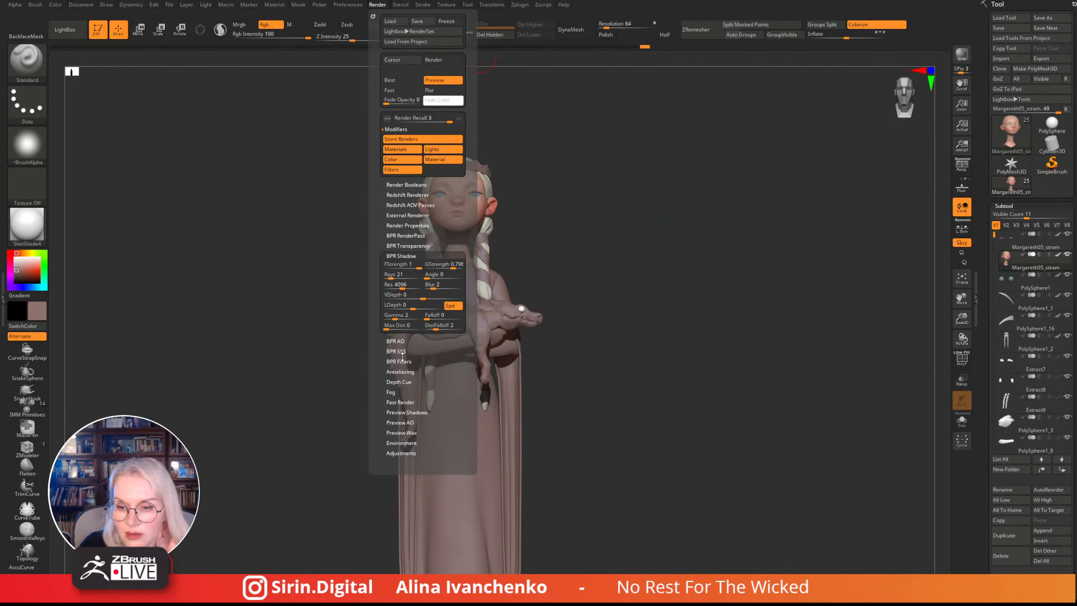
pyautogui.click(419, 225)
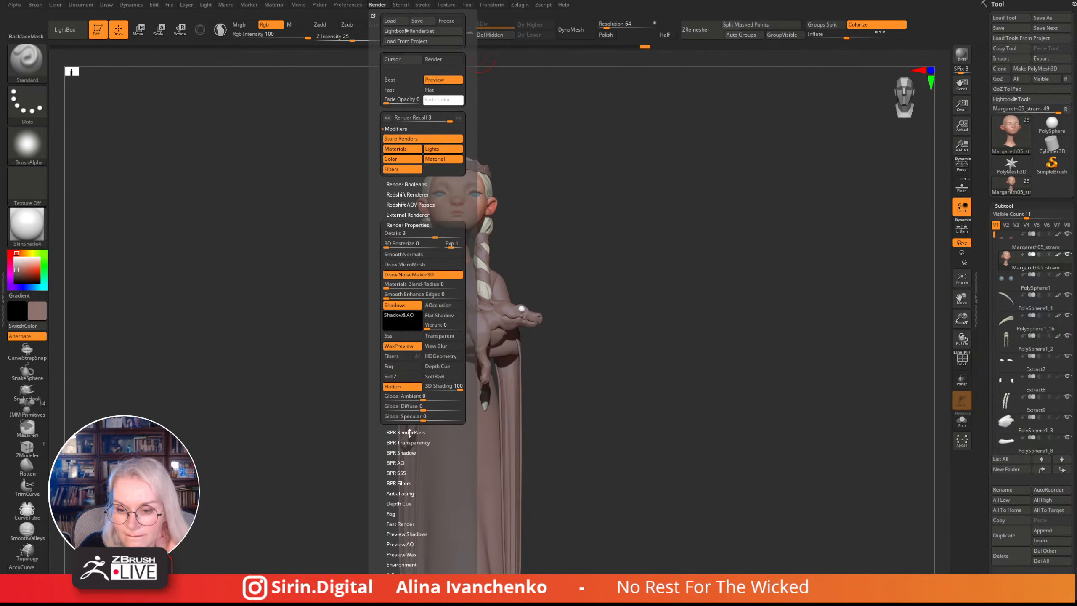
pyautogui.click(407, 325)
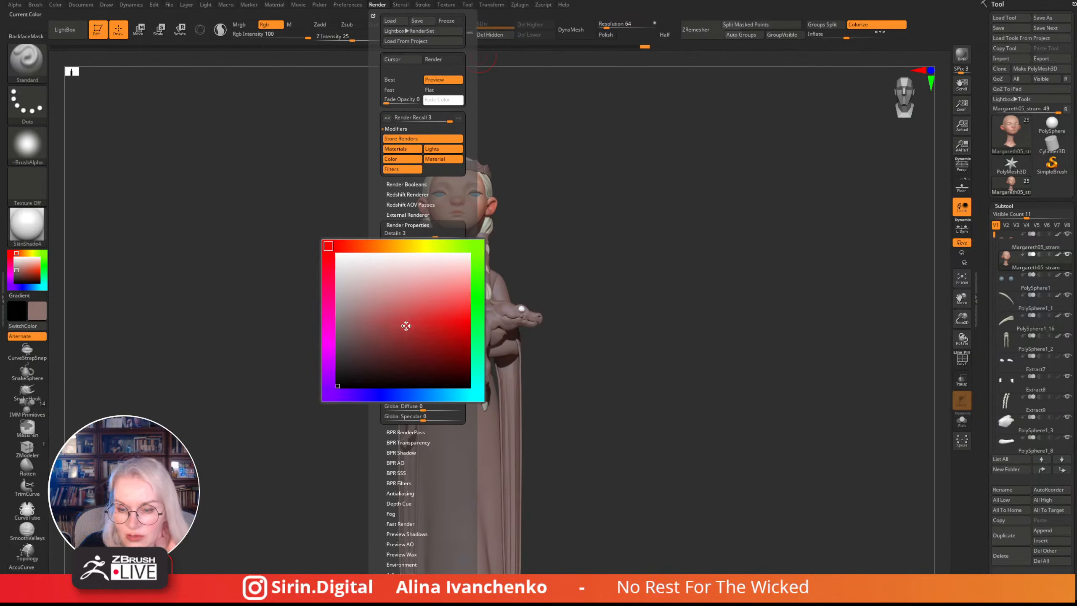
pyautogui.click(390, 377)
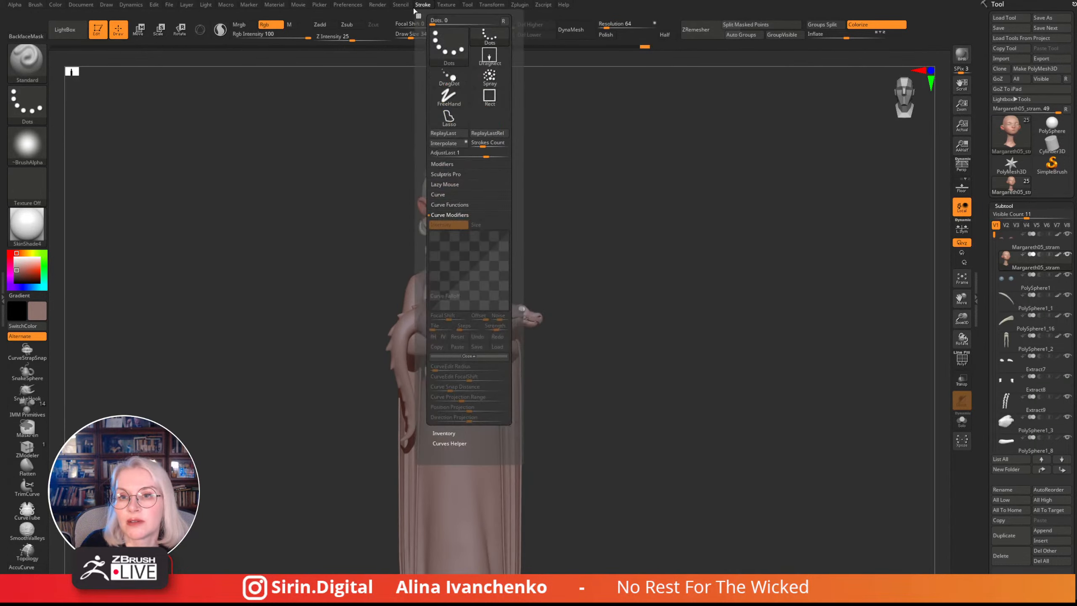
# - Adjust the global strength of the BPR shadow once more and render a fresh preview of the figure
pyautogui.moveTo(376, 6)
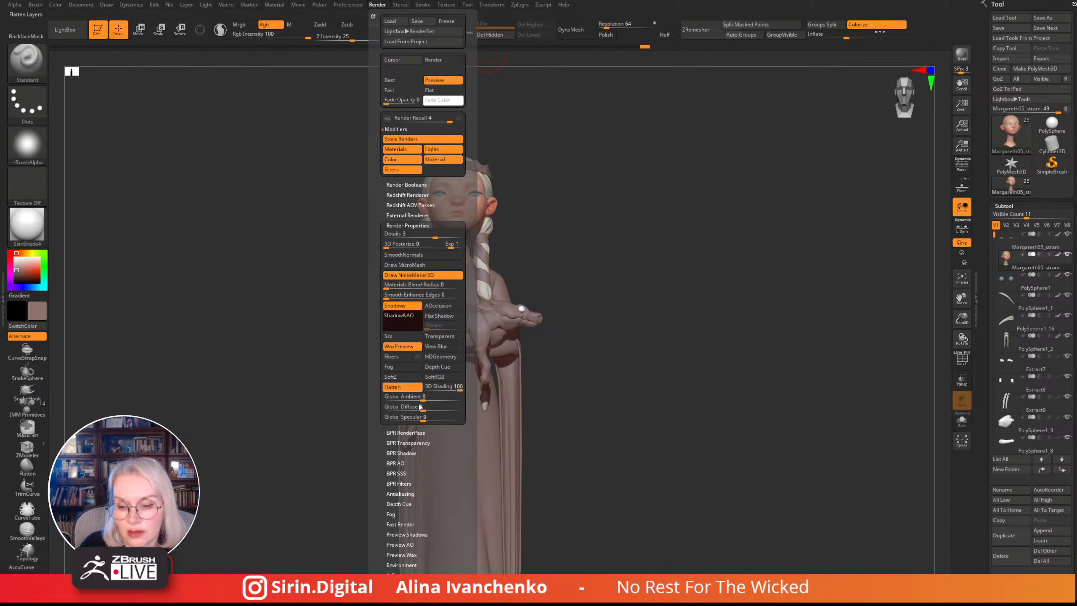
pyautogui.click(415, 453)
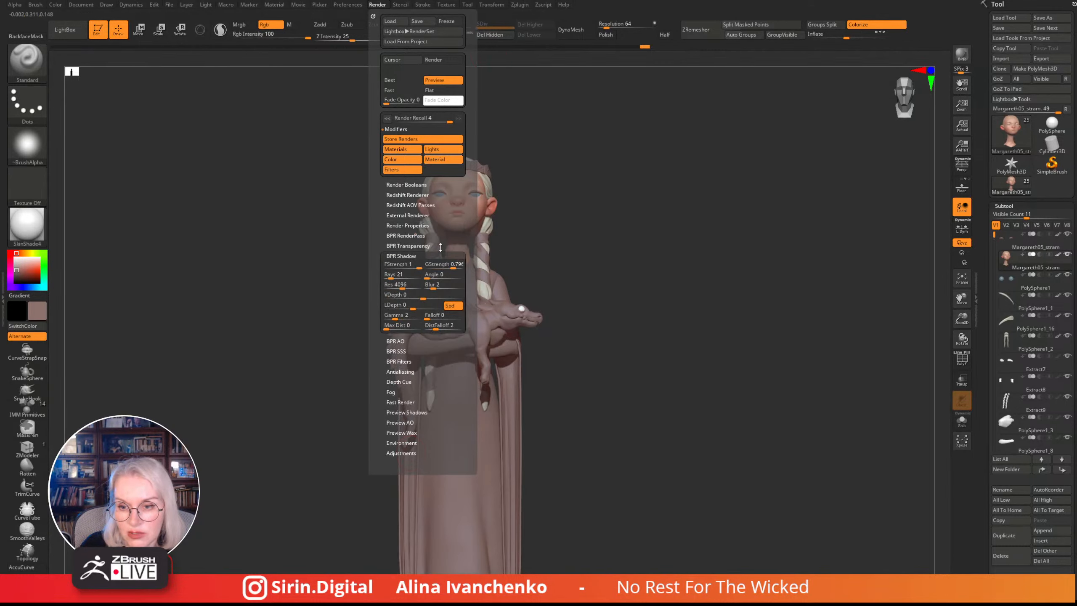
pyautogui.click(452, 265)
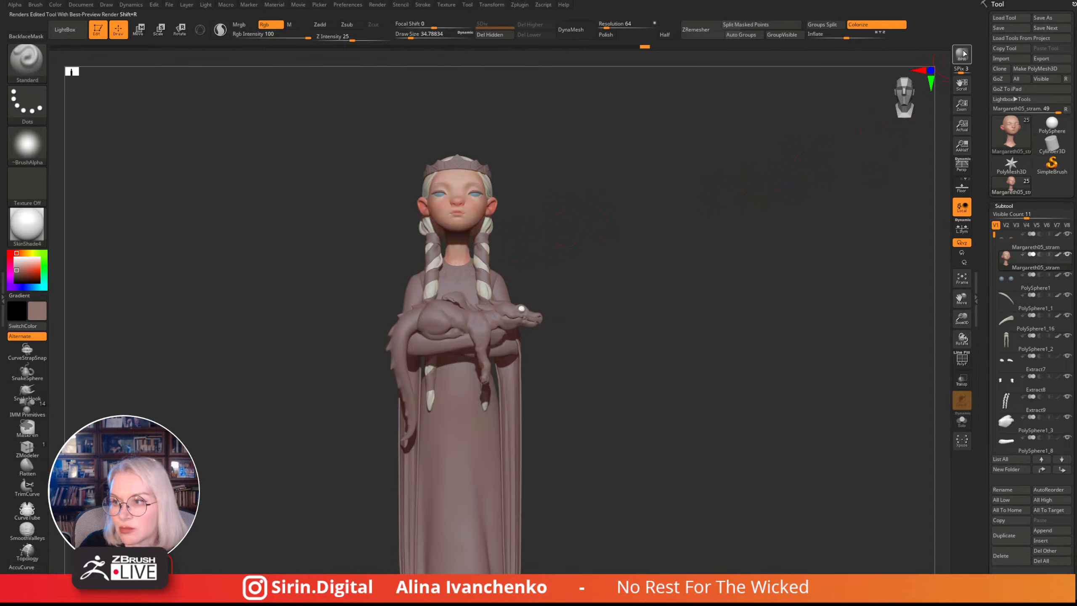
pyautogui.hotkey('shift', 'r')
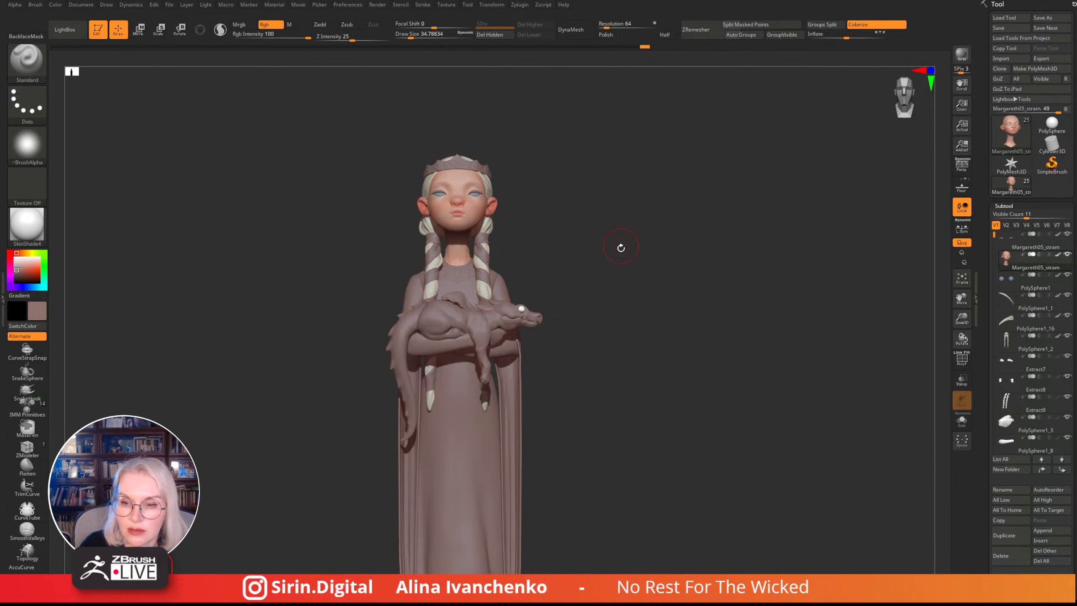
# - Make the wraps around the braids the active subtool and fill them with dark slate blue (R 54, G 82, B 100)
pyautogui.moveTo(621, 246); pyautogui.dragTo(577, 298)
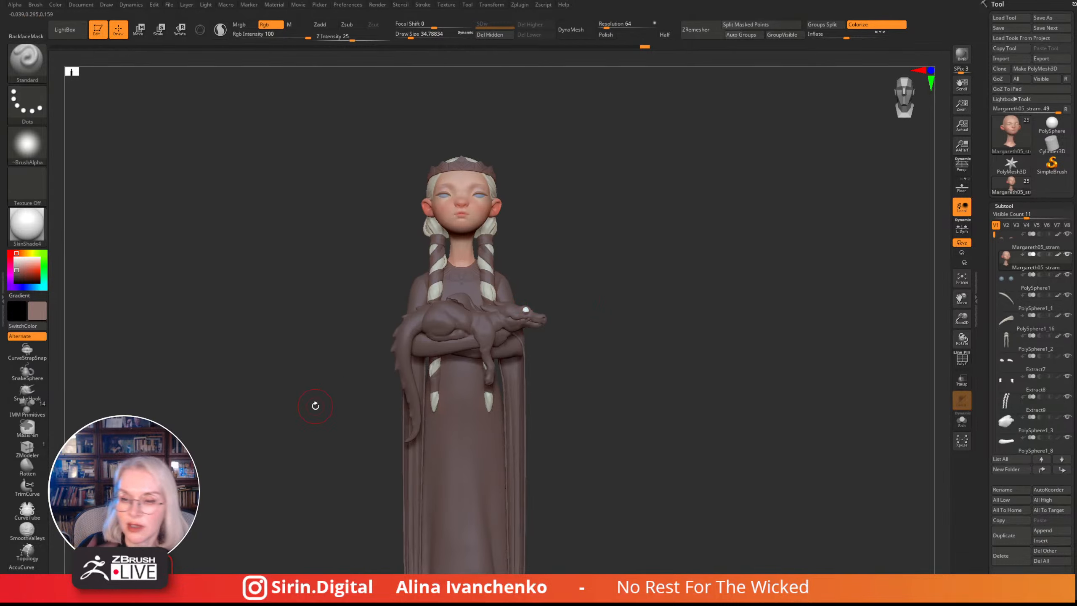
pyautogui.moveTo(637, 248); pyautogui.dragTo(635, 252)
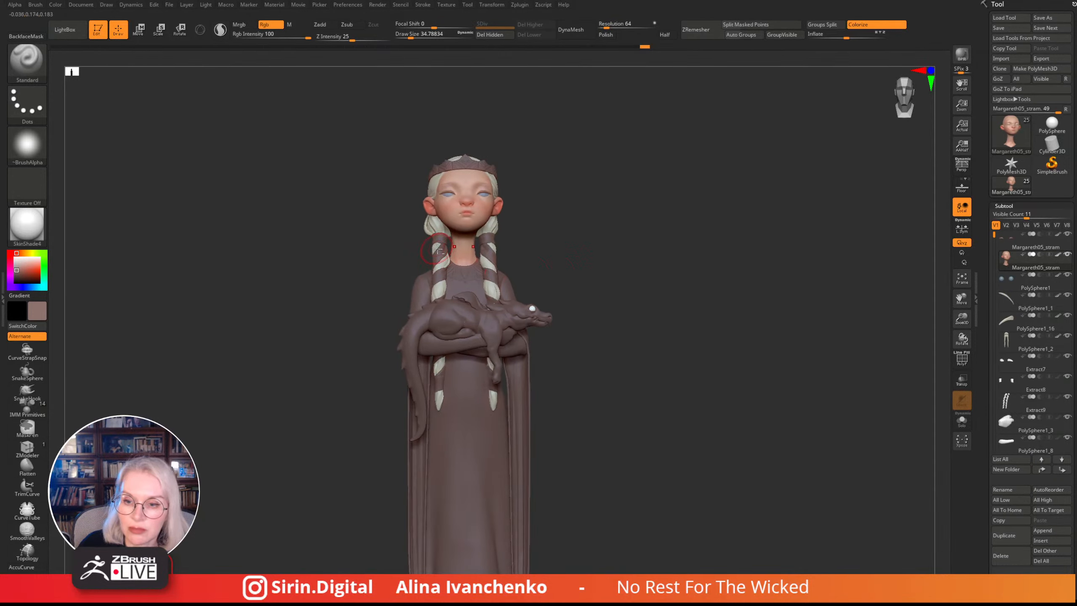
pyautogui.keyDown('alt'); pyautogui.click(442, 258); pyautogui.keyUp('alt')
pyautogui.click(29, 288)
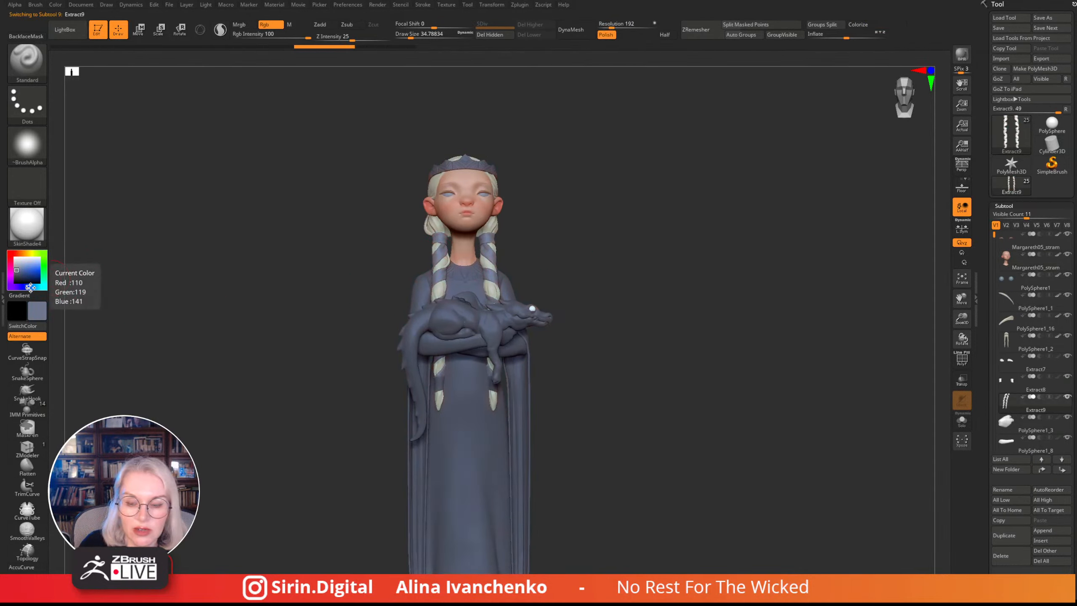
pyautogui.click(31, 289)
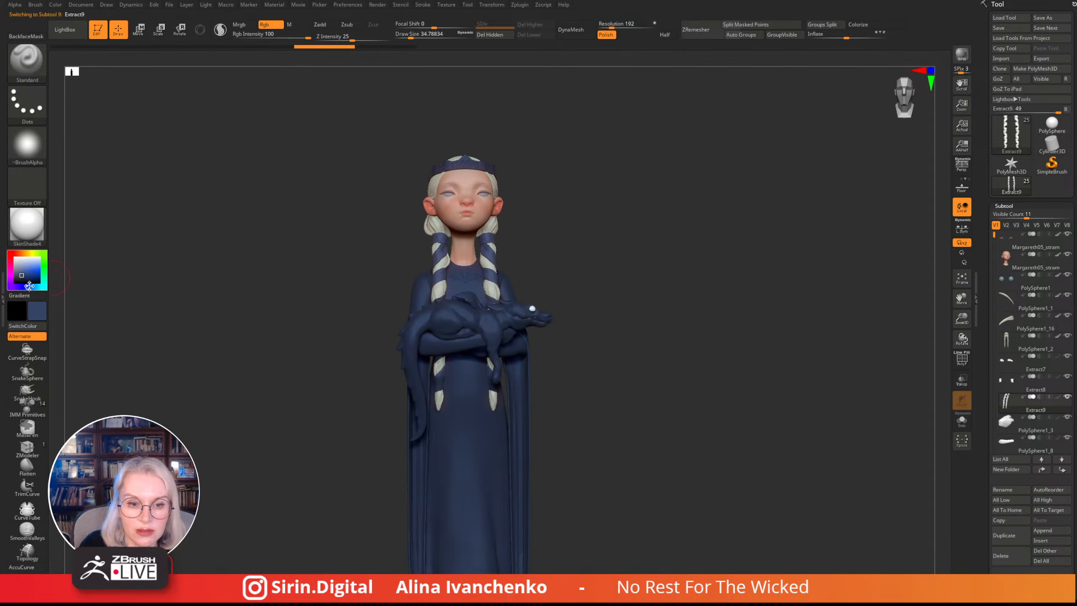
pyautogui.click(34, 287)
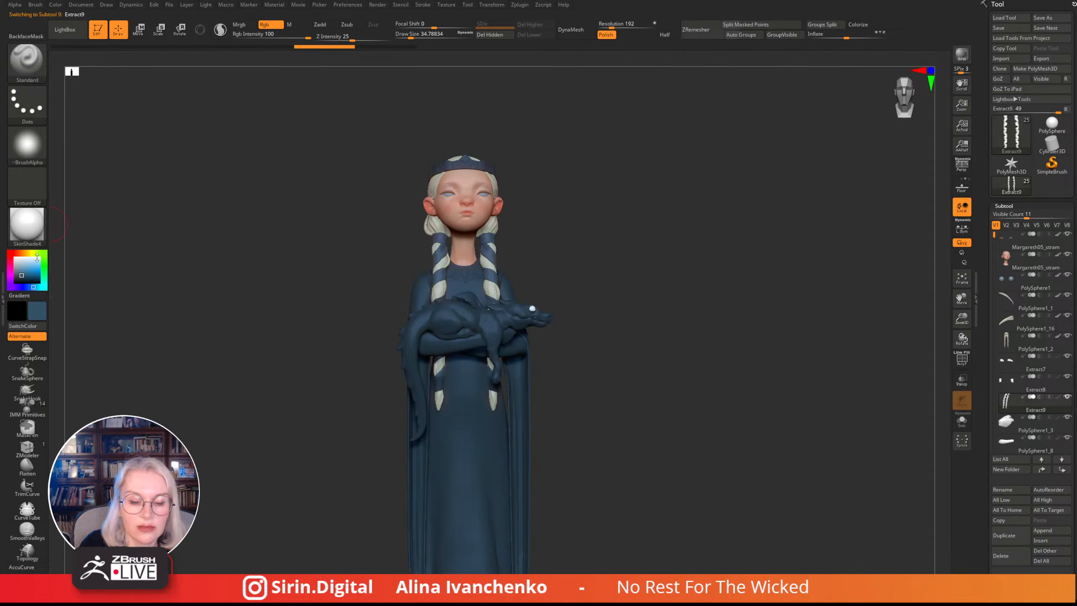
pyautogui.click(55, 5)
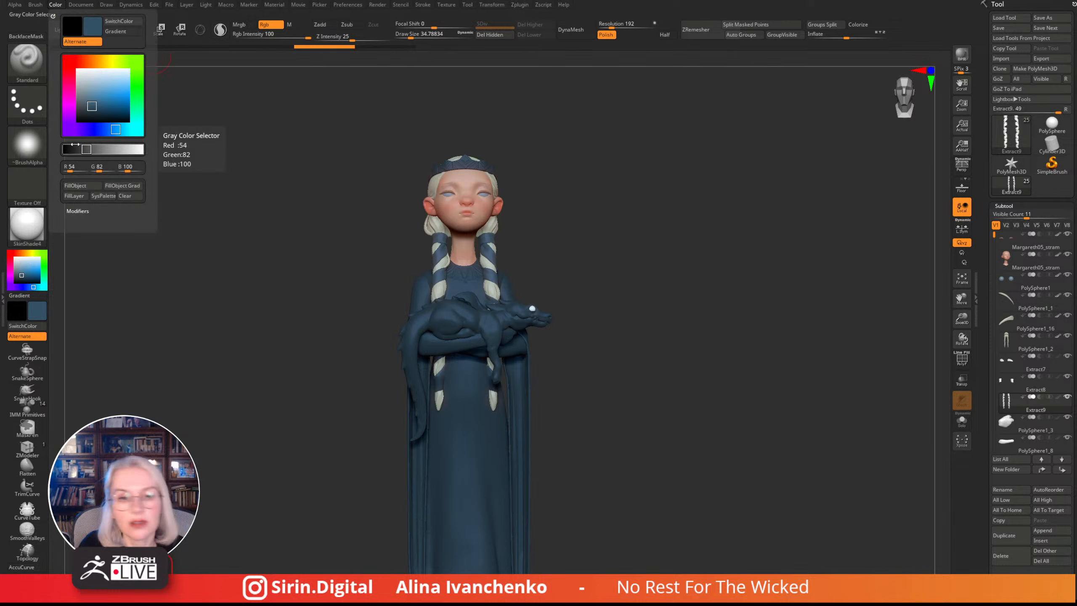
pyautogui.click(80, 185)
# - Make the crown the active subtool and choose a pale gold colour (R 223, G 192, B 133)
pyautogui.moveTo(584, 239)
pyautogui.mouseDown()
pyautogui.moveTo(561, 241)
pyautogui.moveTo(637, 248)
pyautogui.moveTo(586, 241)
pyautogui.moveTo(572, 255)
pyautogui.mouseUp()
pyautogui.keyDown('alt'); pyautogui.click(497, 218); pyautogui.keyUp('alt')
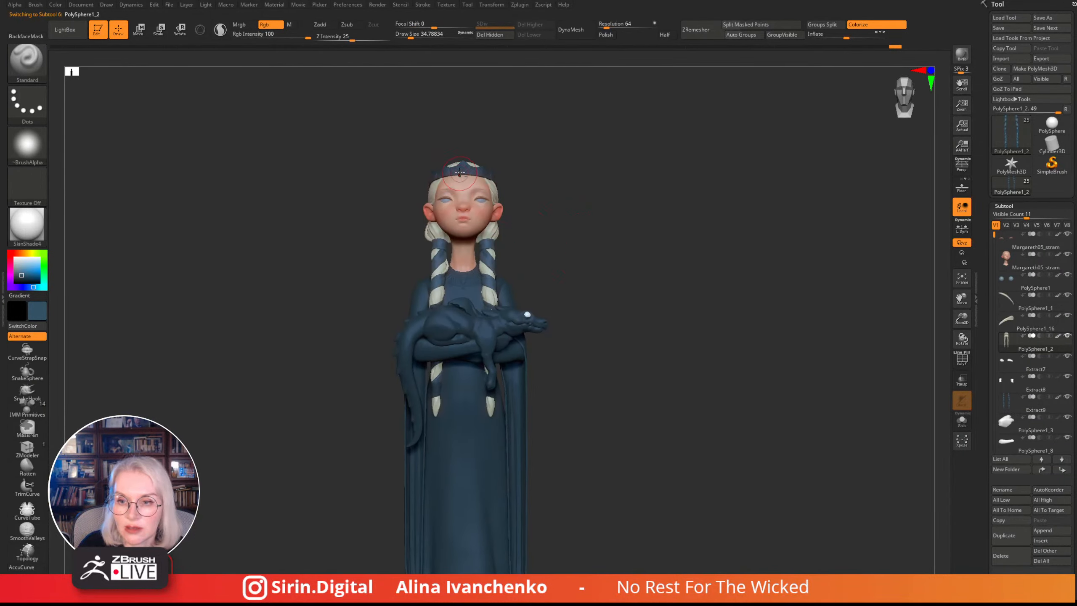
pyautogui.keyDown('alt'); pyautogui.click(492, 164); pyautogui.keyUp('alt')
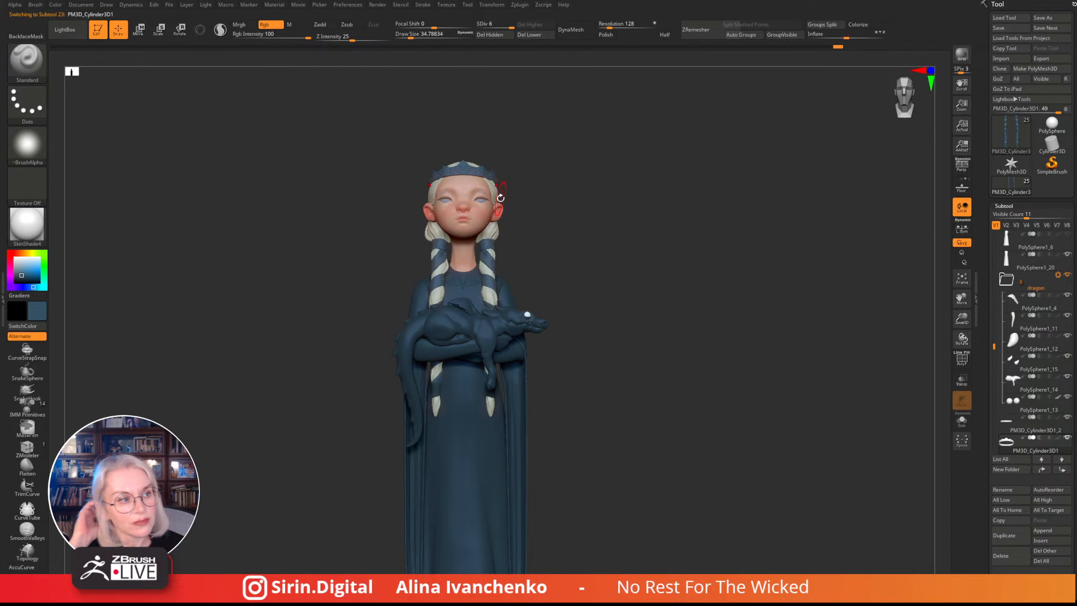
pyautogui.moveTo(651, 243); pyautogui.dragTo(542, 340)
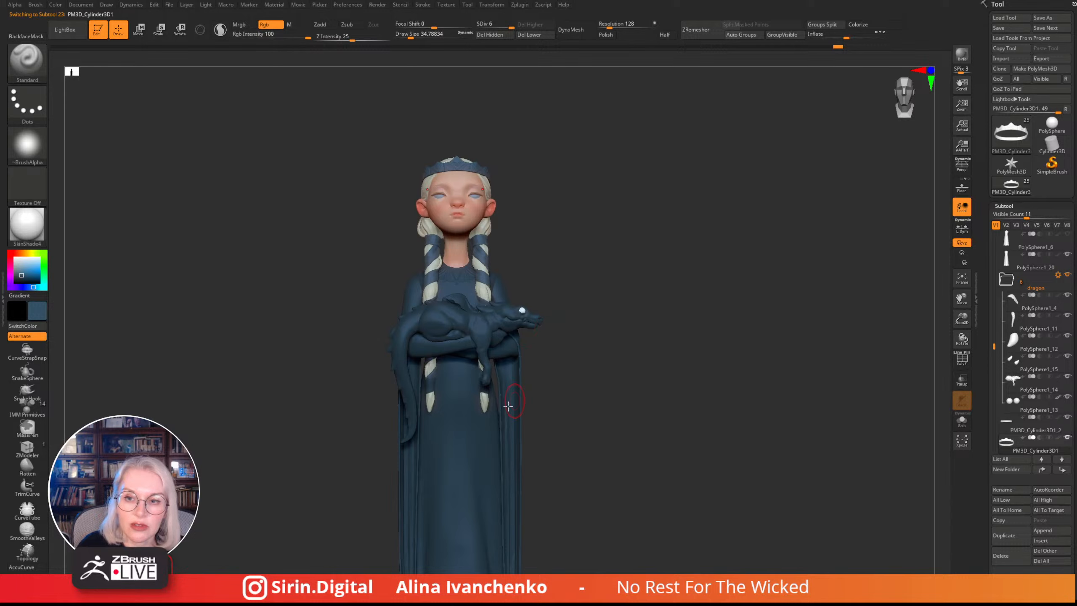
pyautogui.click(32, 253)
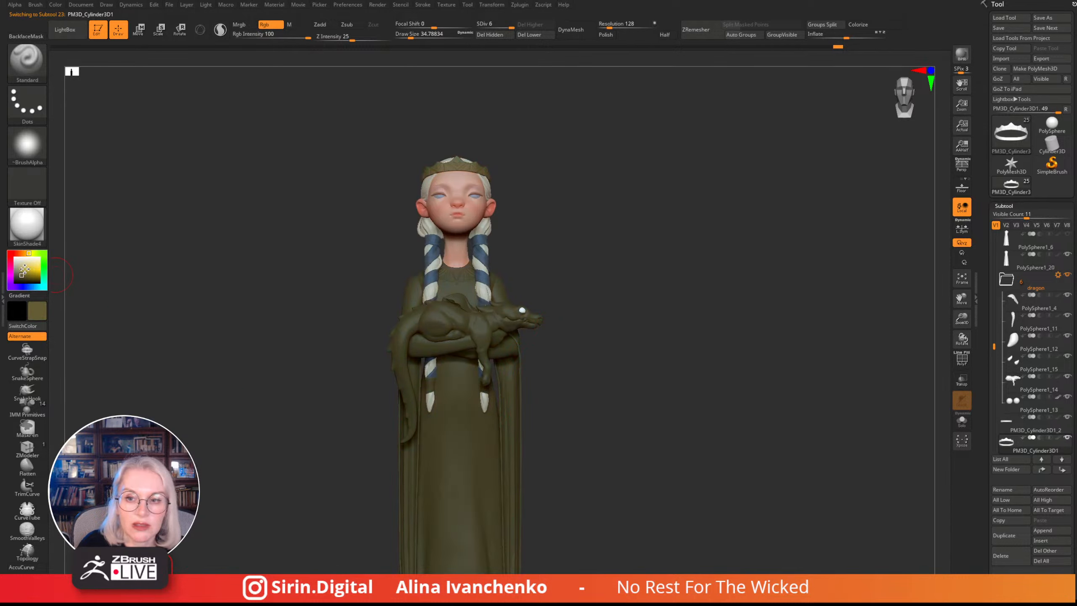
pyautogui.click(24, 268)
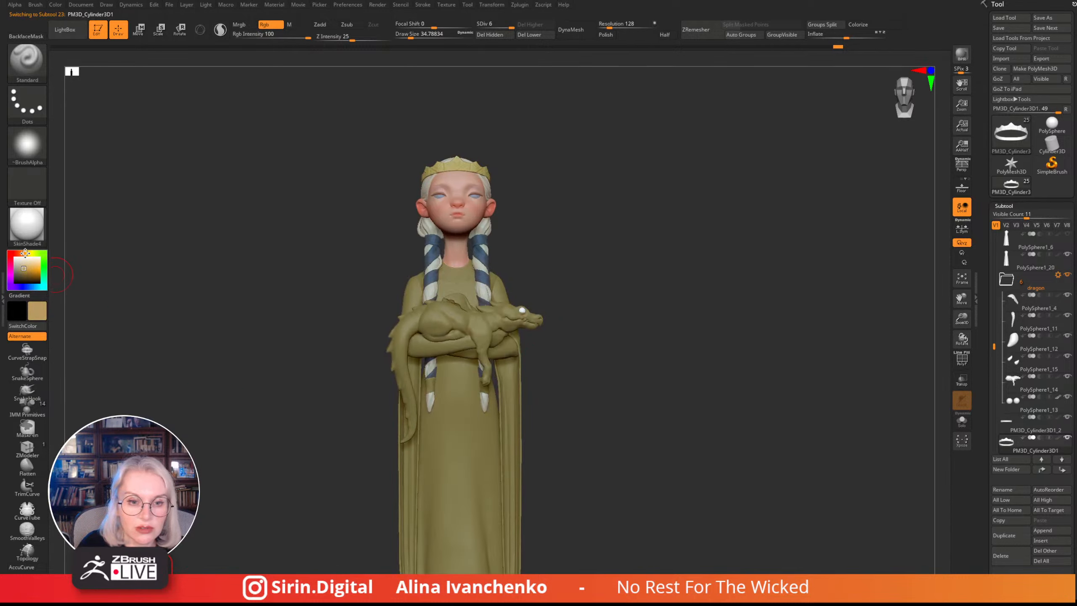
pyautogui.click(29, 264)
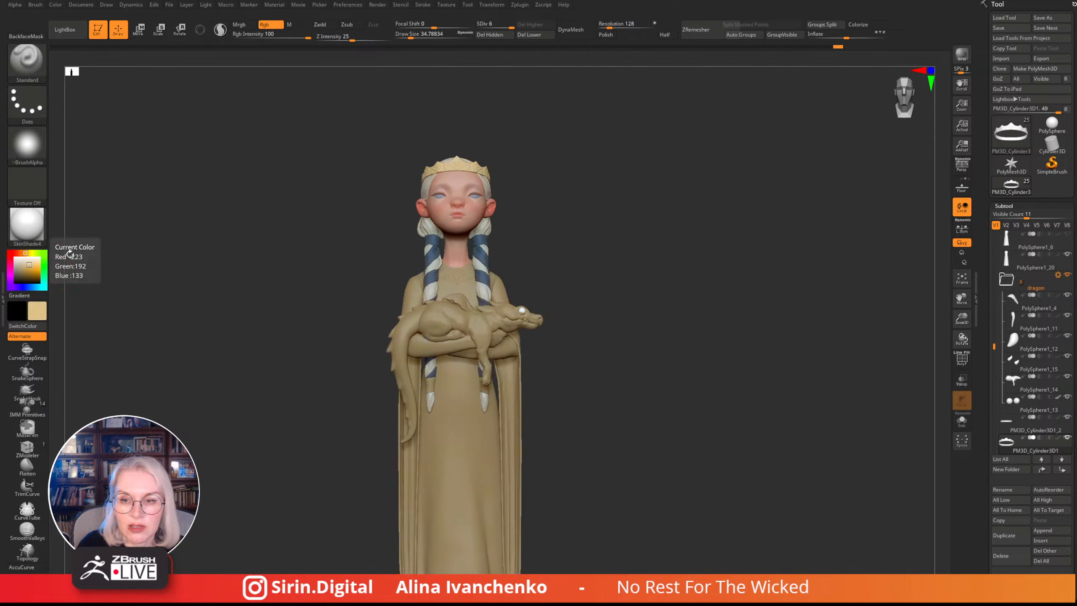
pyautogui.moveTo(263, 182); pyautogui.dragTo(126, 48)
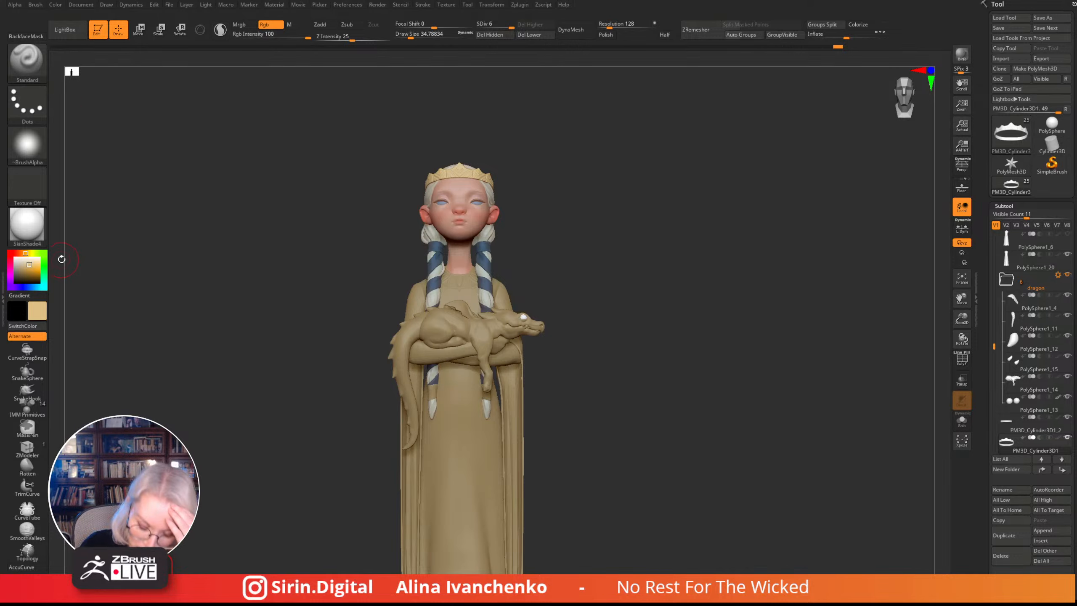
# - Choose the Gold MatCap as the current material and open its modifier settings
pyautogui.click(26, 223)
pyautogui.click(488, 270)
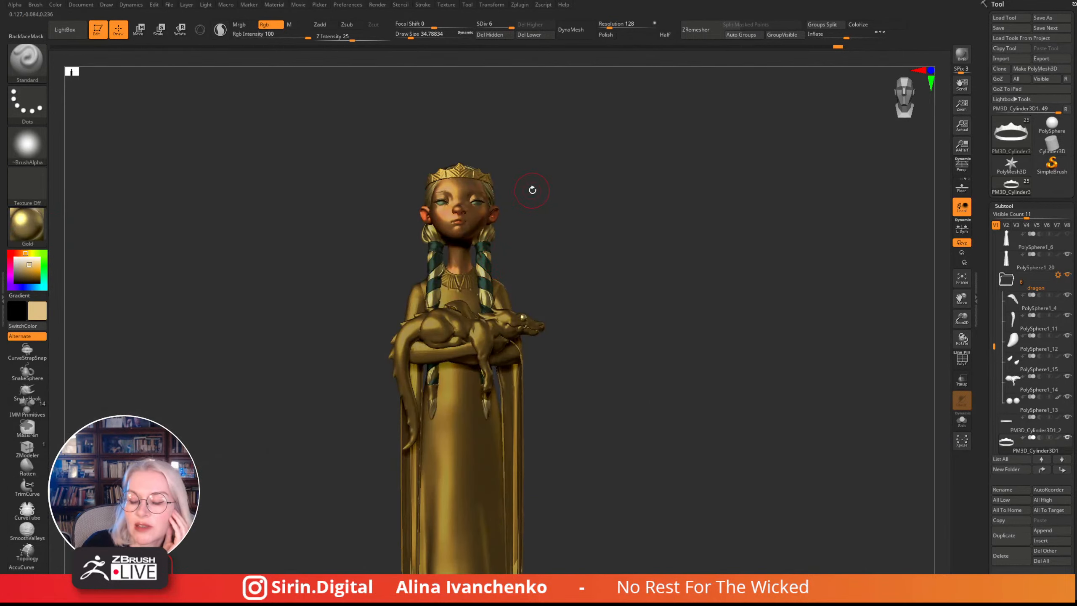
pyautogui.moveTo(531, 186); pyautogui.dragTo(538, 207)
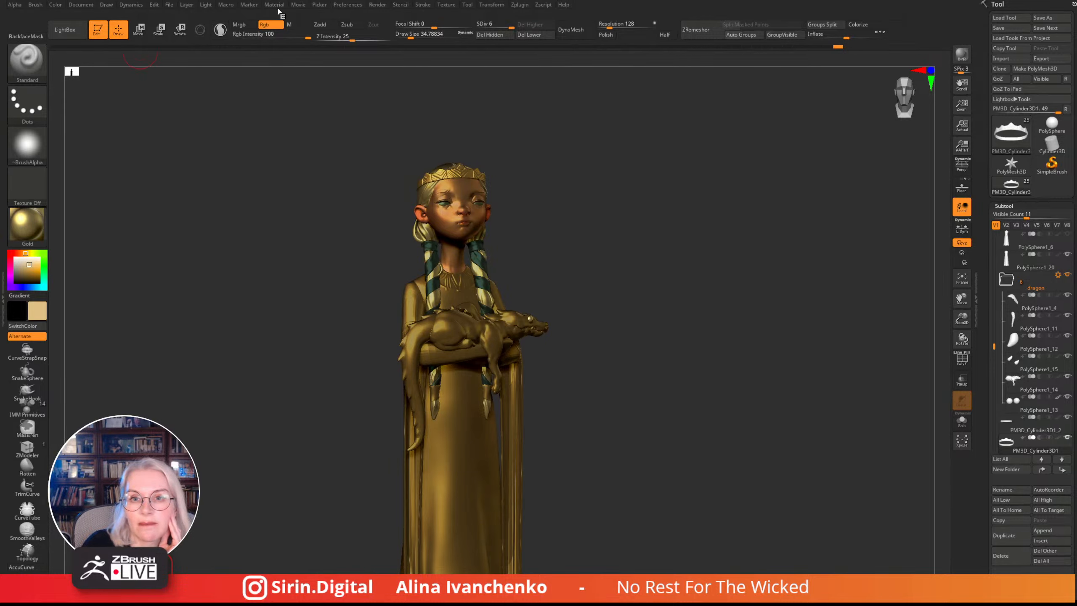
pyautogui.click(279, 9)
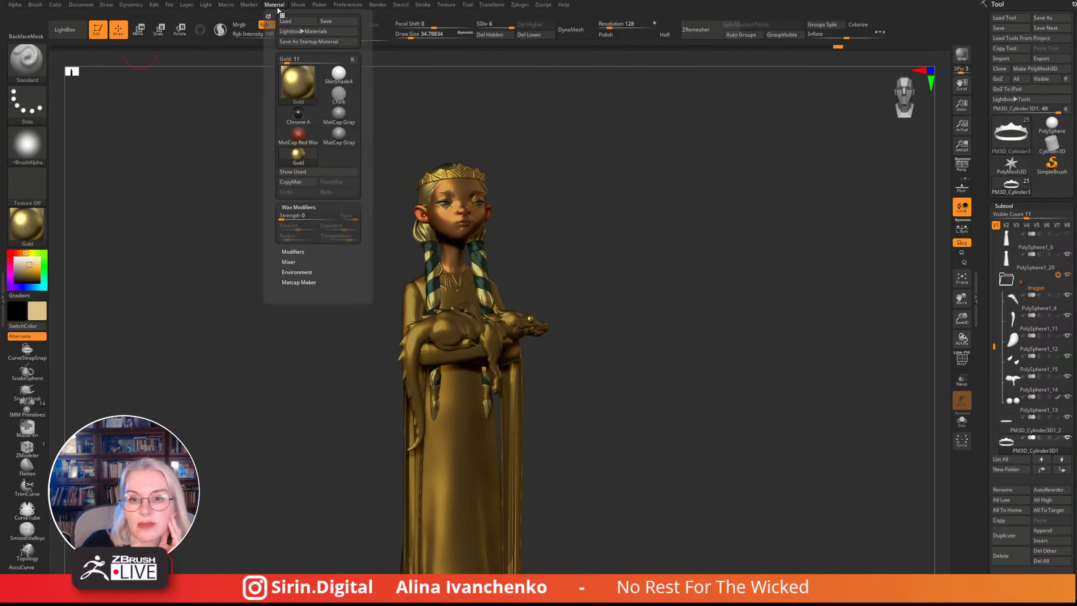
pyautogui.click(297, 252)
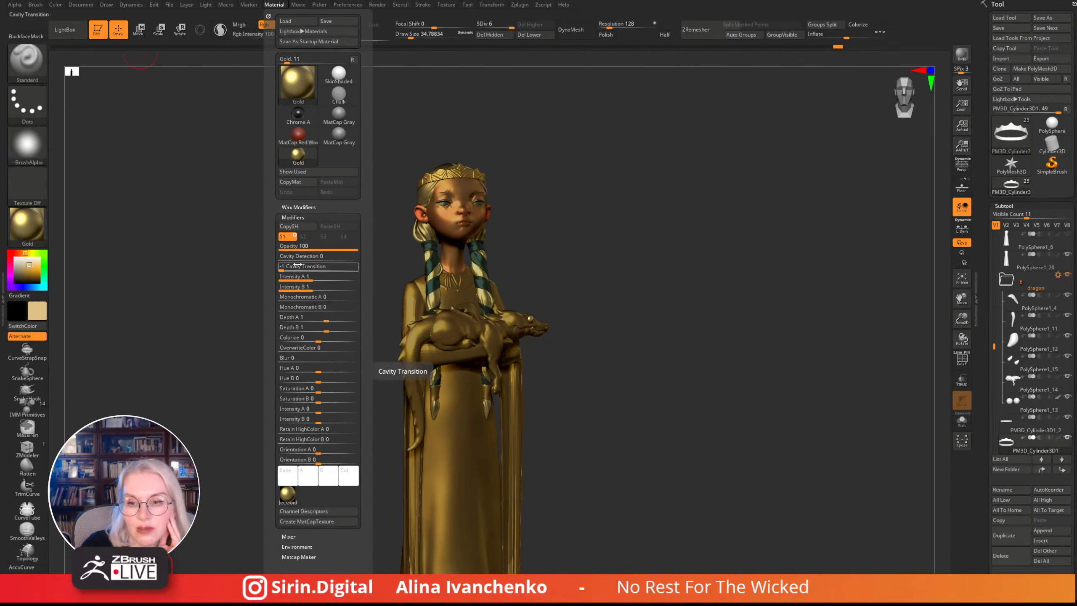
# - Set the colour to near-white (247, 247, 247), enable painting of both material and colour, and fill the crown with the Gold material
pyautogui.moveTo(28, 265); pyautogui.dragTo(16, 258)
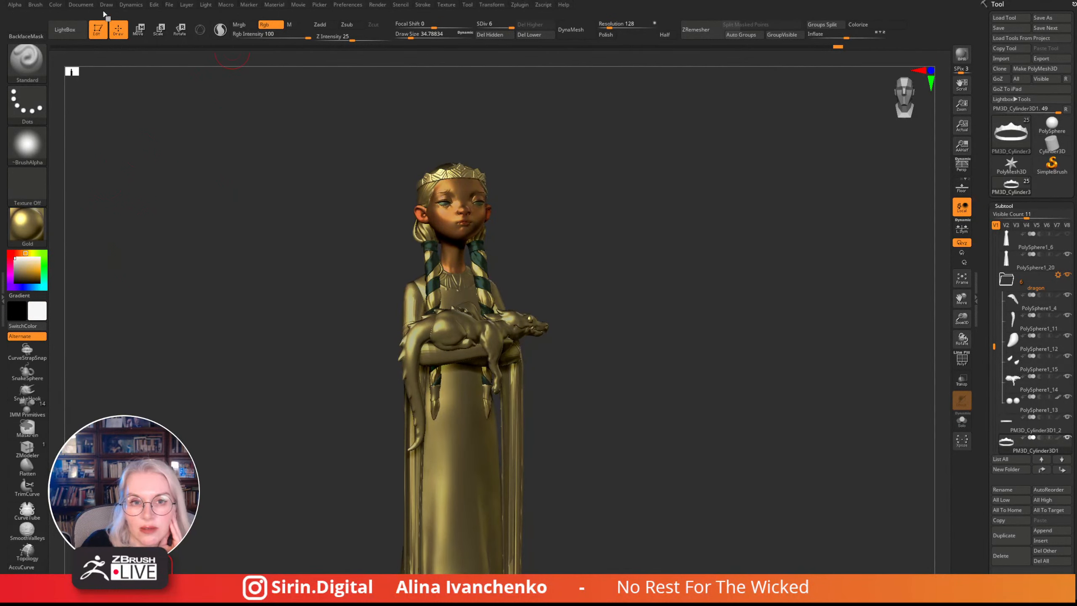
pyautogui.click(59, 5)
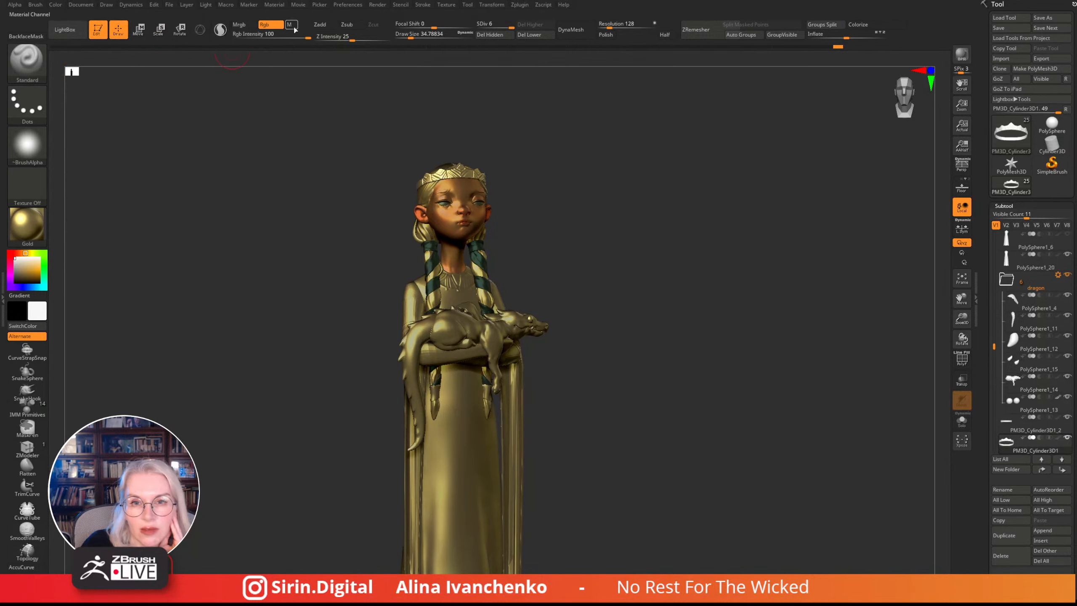
pyautogui.click(244, 24)
pyautogui.click(55, 5)
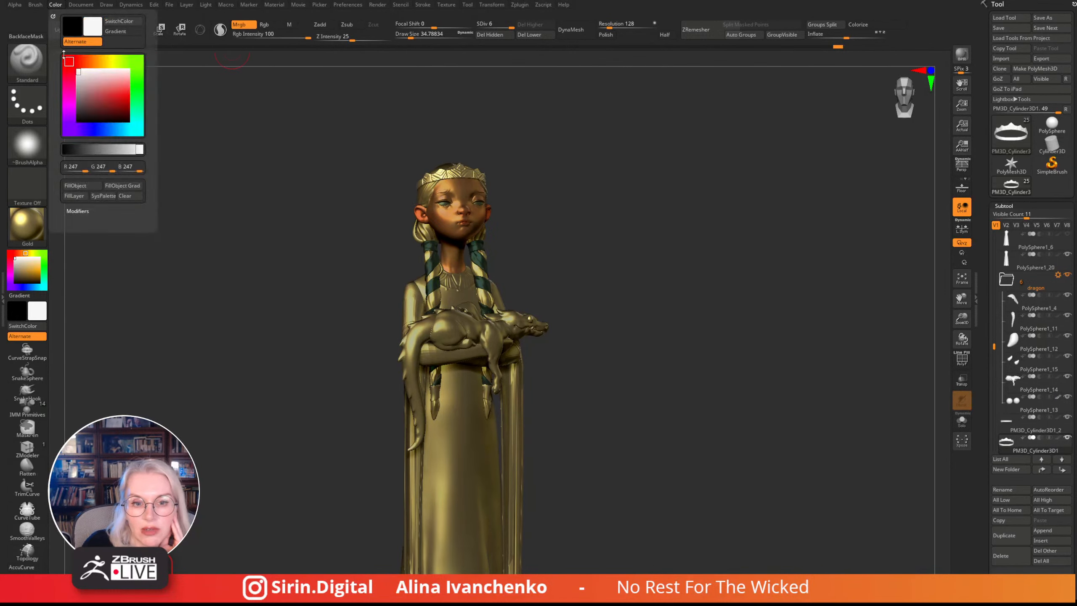
pyautogui.click(79, 187)
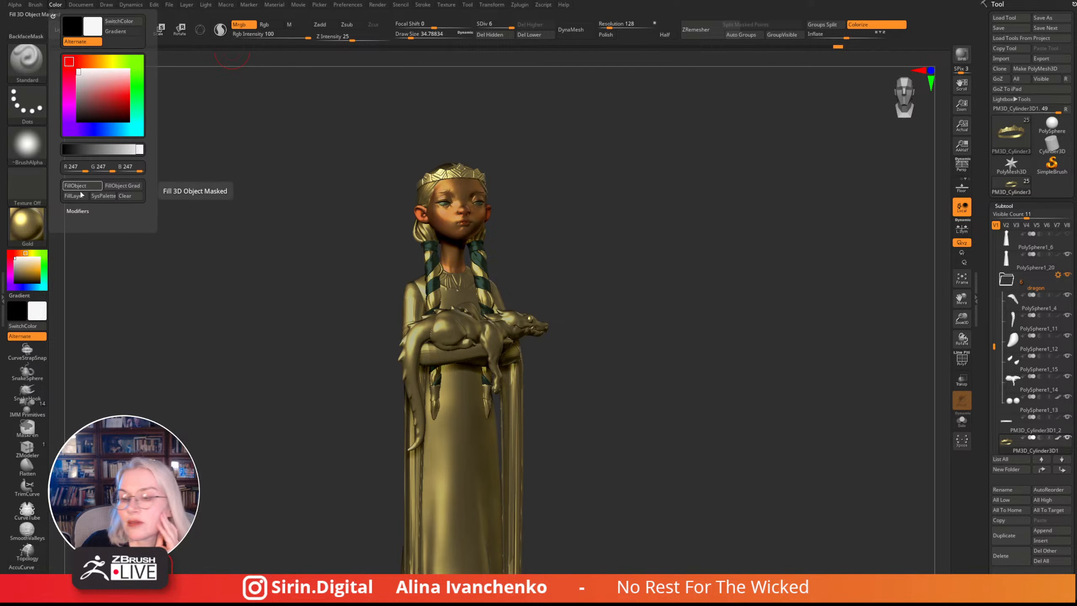
# - Switch the current material from Gold to SkinShade4
pyautogui.click(26, 227)
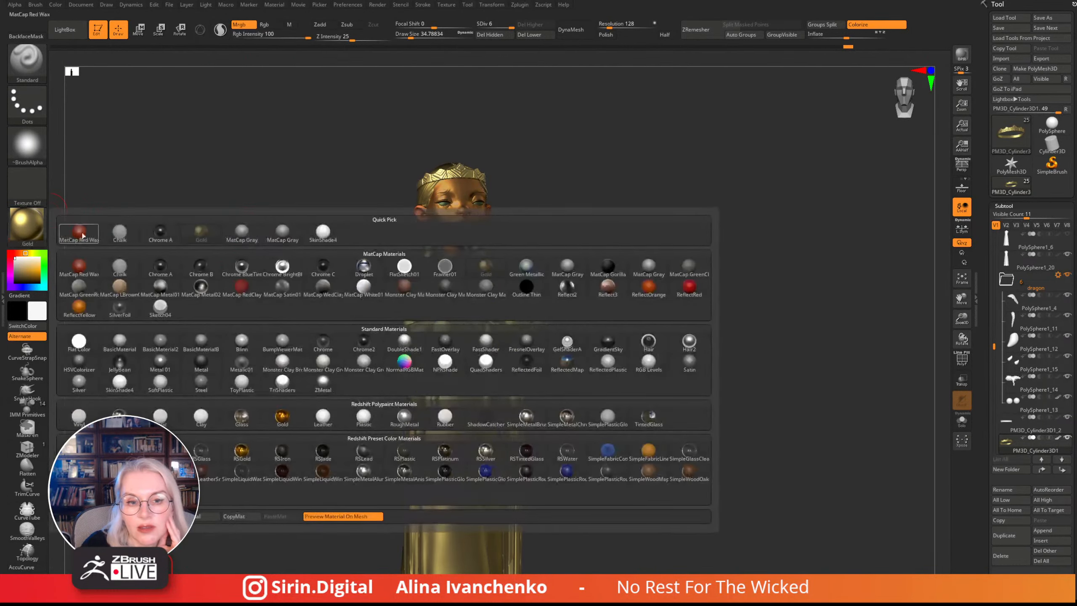
pyautogui.click(323, 234)
pyautogui.moveTo(631, 230)
pyautogui.mouseDown()
pyautogui.moveTo(610, 231)
pyautogui.moveTo(601, 250)
pyautogui.moveTo(589, 231)
pyautogui.moveTo(560, 318)
pyautogui.mouseUp()
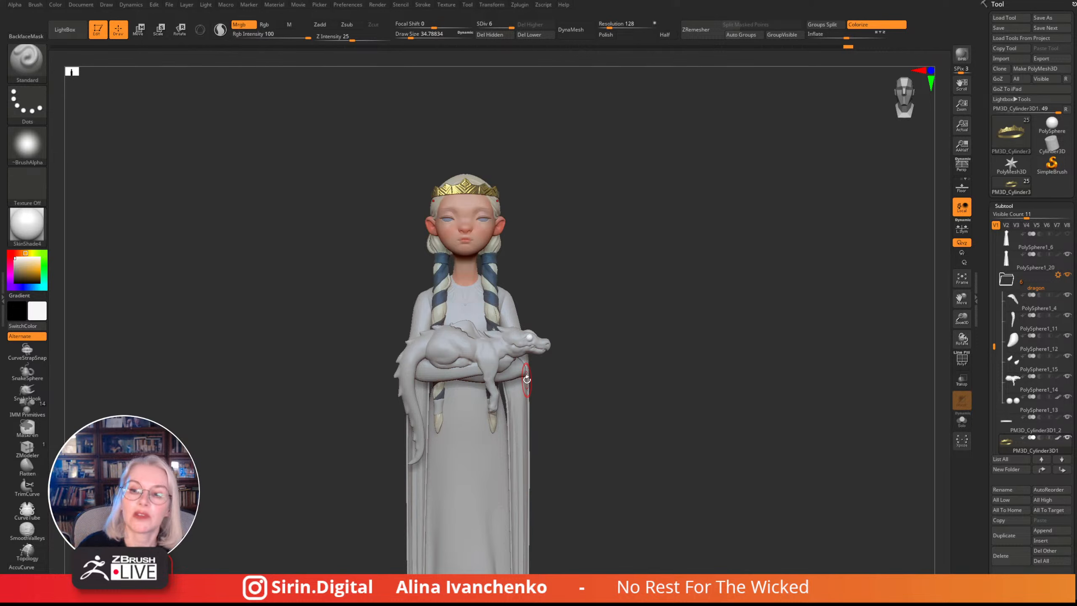
pyautogui.moveTo(690, 243)
pyautogui.mouseDown()
pyautogui.moveTo(642, 294)
pyautogui.moveTo(642, 337)
pyautogui.moveTo(642, 320)
pyautogui.moveTo(621, 341)
pyautogui.moveTo(650, 341)
pyautogui.mouseUp()
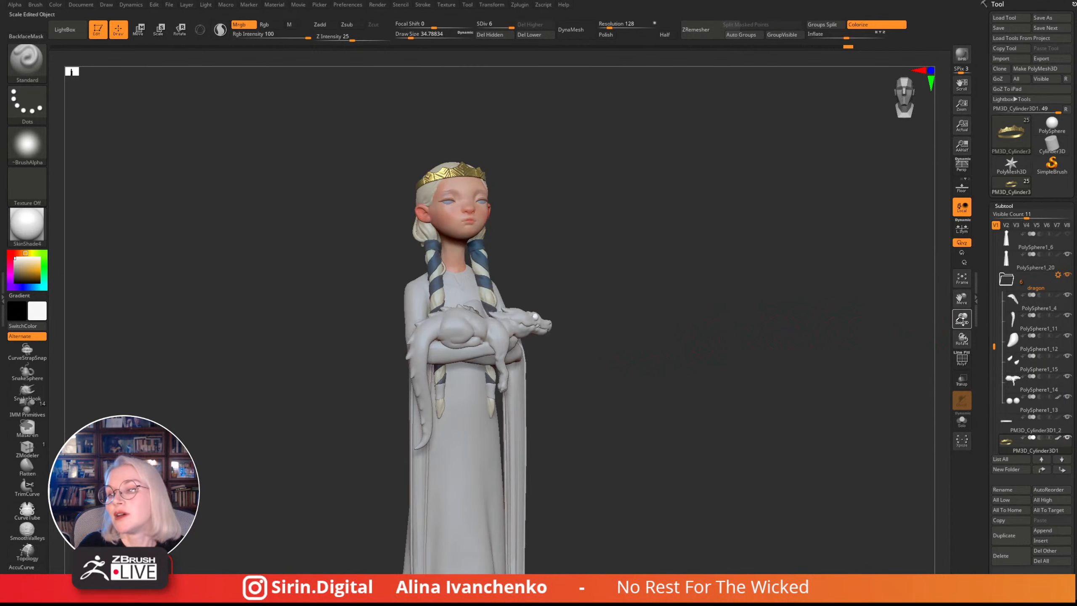
# - Sample the pale beige of the girl's hair as the paint colour and reduce the brush draw size to about 3.67
pyautogui.moveTo(963, 321); pyautogui.dragTo(962, 338)
pyautogui.keyDown('alt'); pyautogui.moveTo(693, 322); pyautogui.dragTo(660, 325); pyautogui.keyUp('alt')
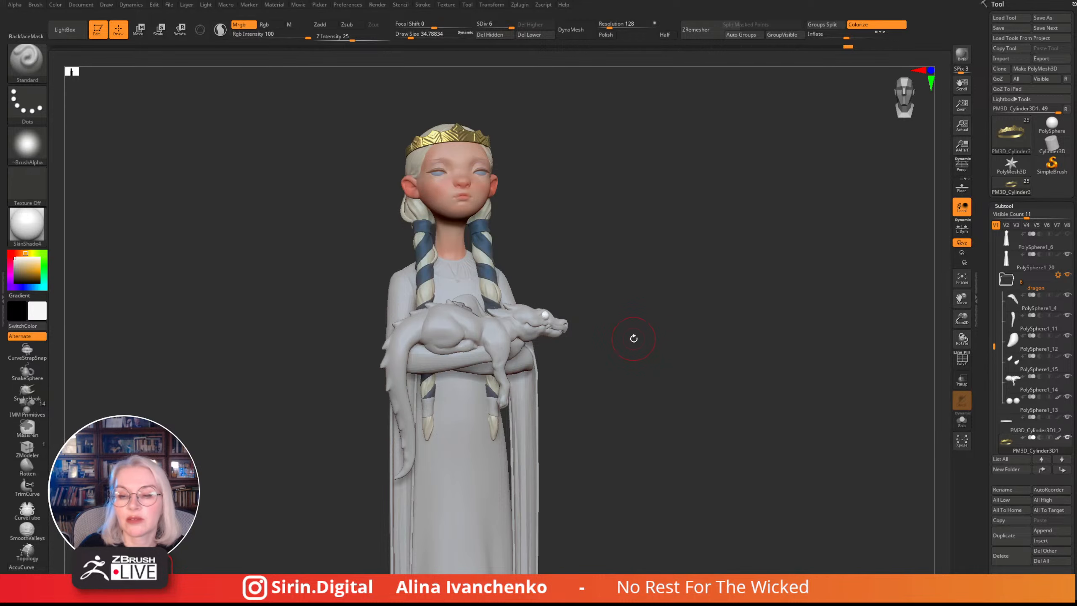
pyautogui.keyDown('alt'); pyautogui.moveTo(586, 239); pyautogui.dragTo(577, 264); pyautogui.keyUp('alt')
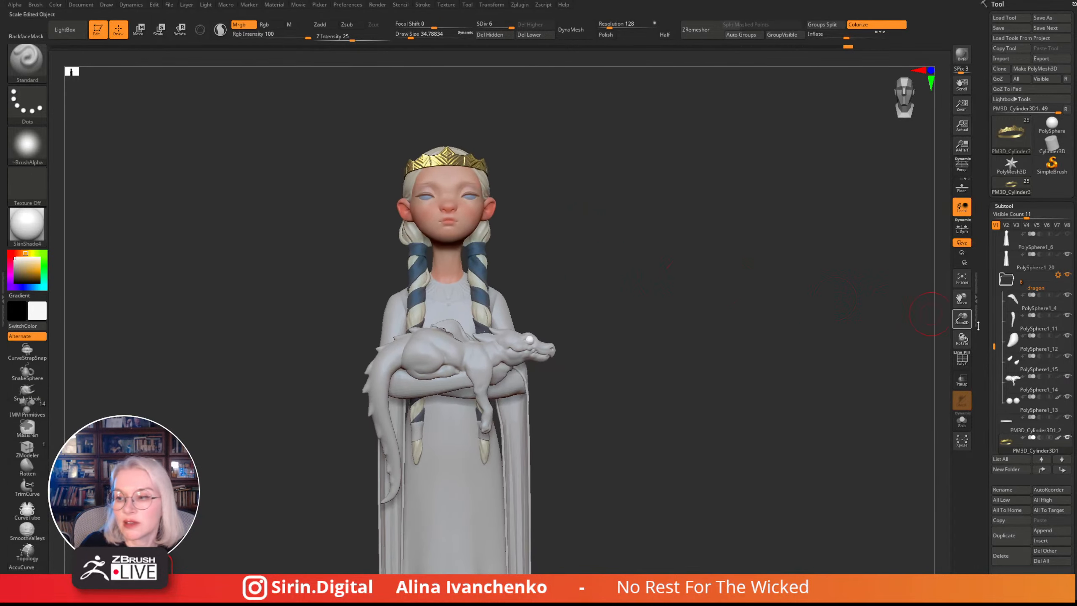
pyautogui.moveTo(962, 321); pyautogui.dragTo(962, 342)
pyautogui.keyDown('alt'); pyautogui.moveTo(629, 264); pyautogui.dragTo(636, 287); pyautogui.keyUp('alt')
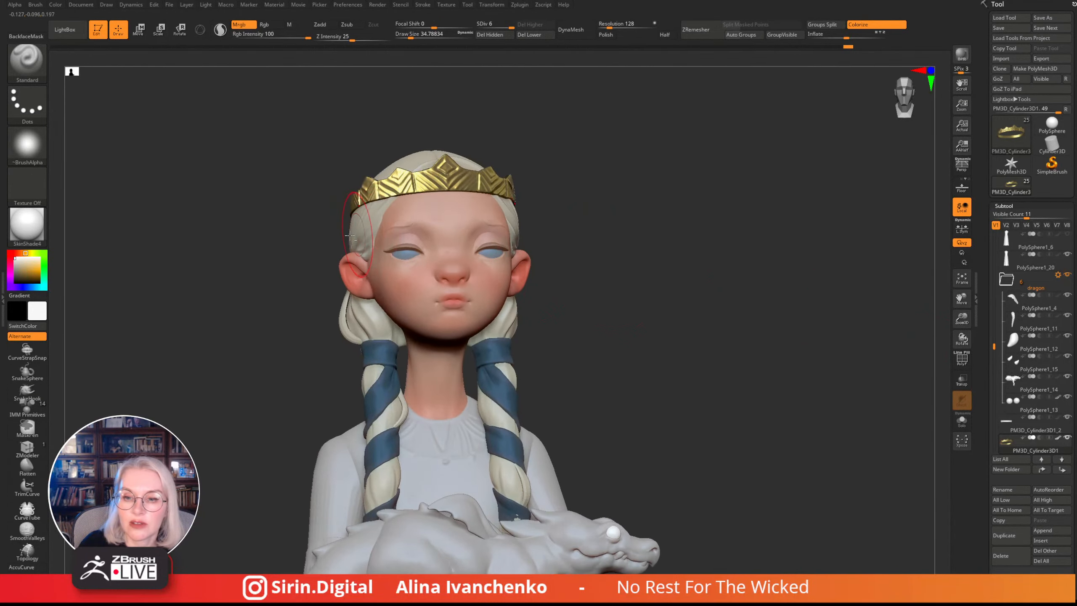
pyautogui.moveTo(24, 276); pyautogui.dragTo(380, 199)
pyautogui.moveTo(411, 38); pyautogui.dragTo(406, 37)
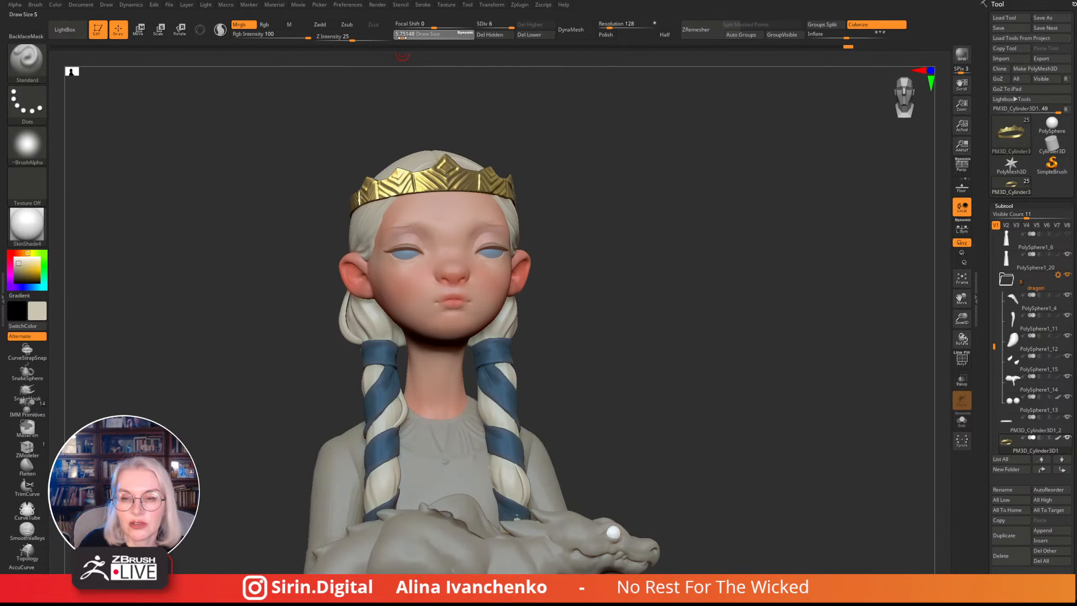
pyautogui.keyDown('alt'); pyautogui.moveTo(617, 212); pyautogui.dragTo(622, 246); pyautogui.keyUp('alt')
pyautogui.moveTo(962, 318); pyautogui.dragTo(962, 341)
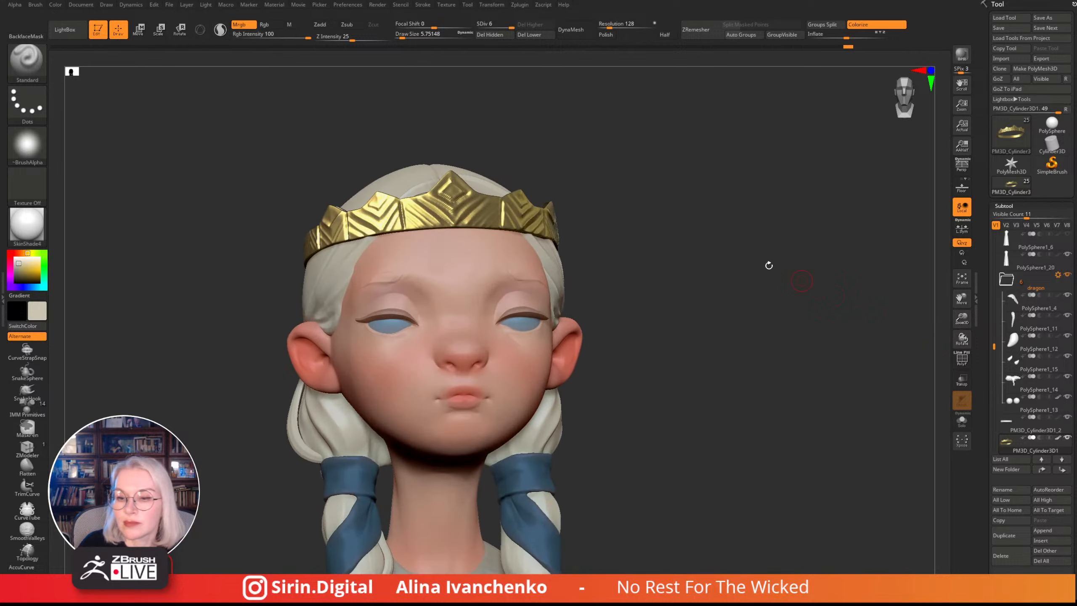
pyautogui.keyDown('alt'); pyautogui.moveTo(768, 265); pyautogui.dragTo(754, 234); pyautogui.keyUp('alt')
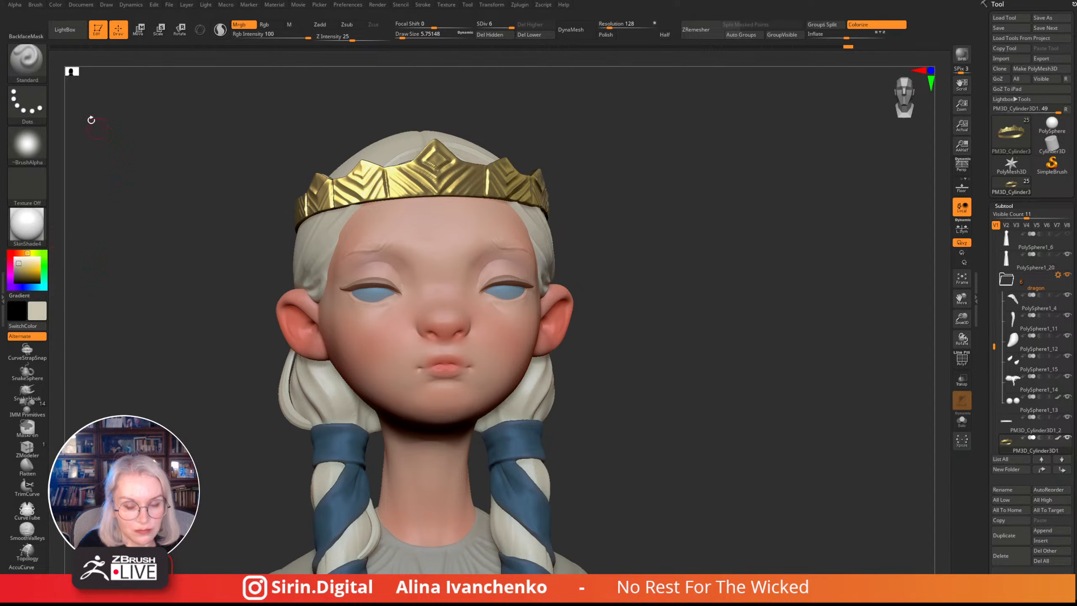
pyautogui.moveTo(403, 36); pyautogui.dragTo(400, 36)
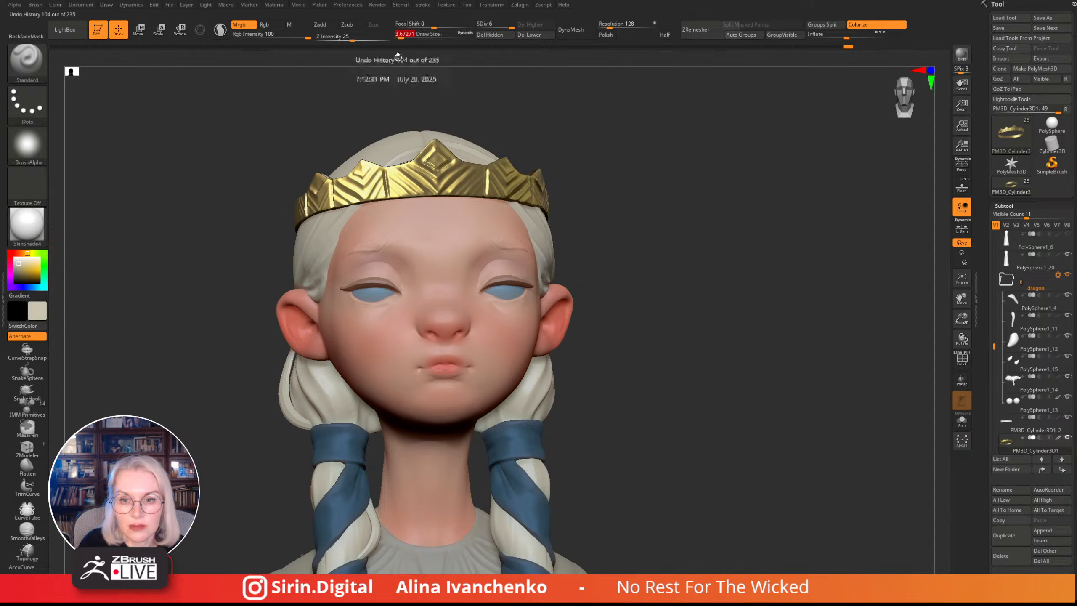
# - Make the head the active subtool and paint both eyebrows in the pale hair colour with symmetrical strokes
pyautogui.keyDown('alt'); pyautogui.click(375, 248); pyautogui.keyUp('alt')
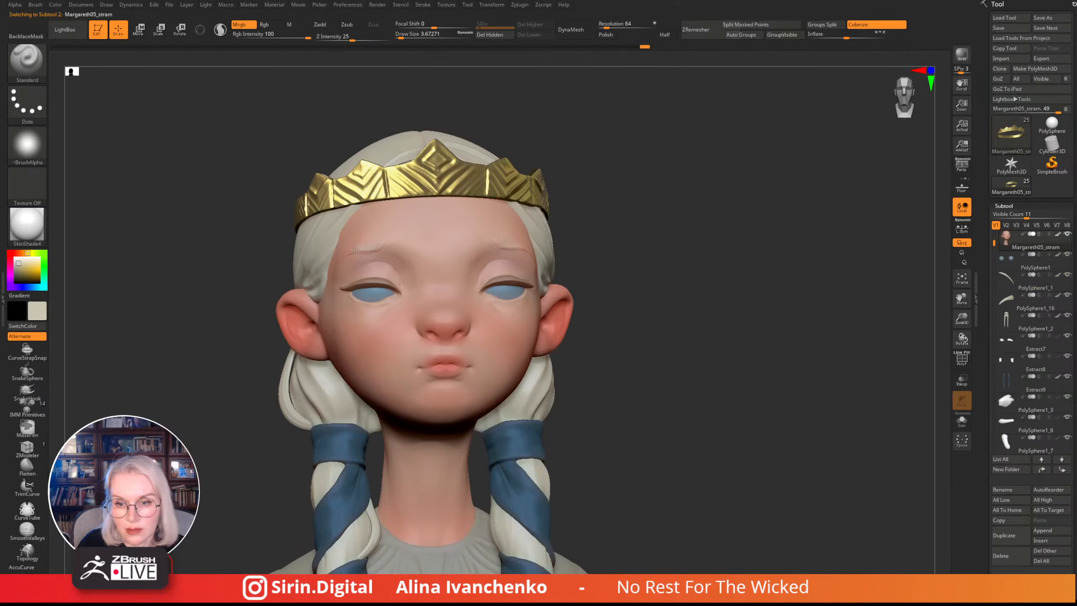
pyautogui.moveTo(622, 163); pyautogui.dragTo(543, 185)
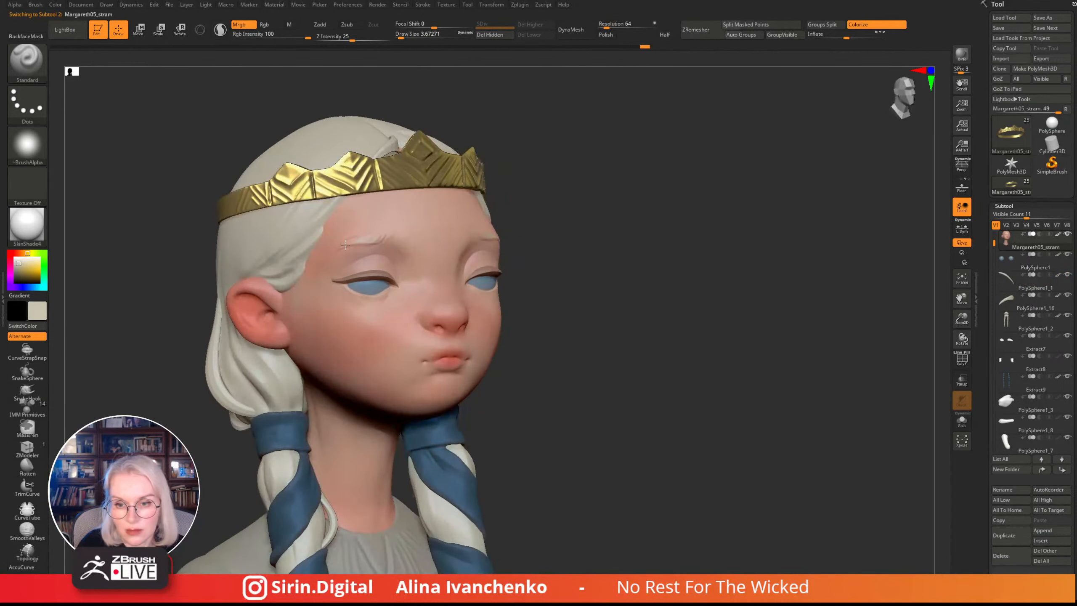
pyautogui.moveTo(516, 189); pyautogui.dragTo(377, 236)
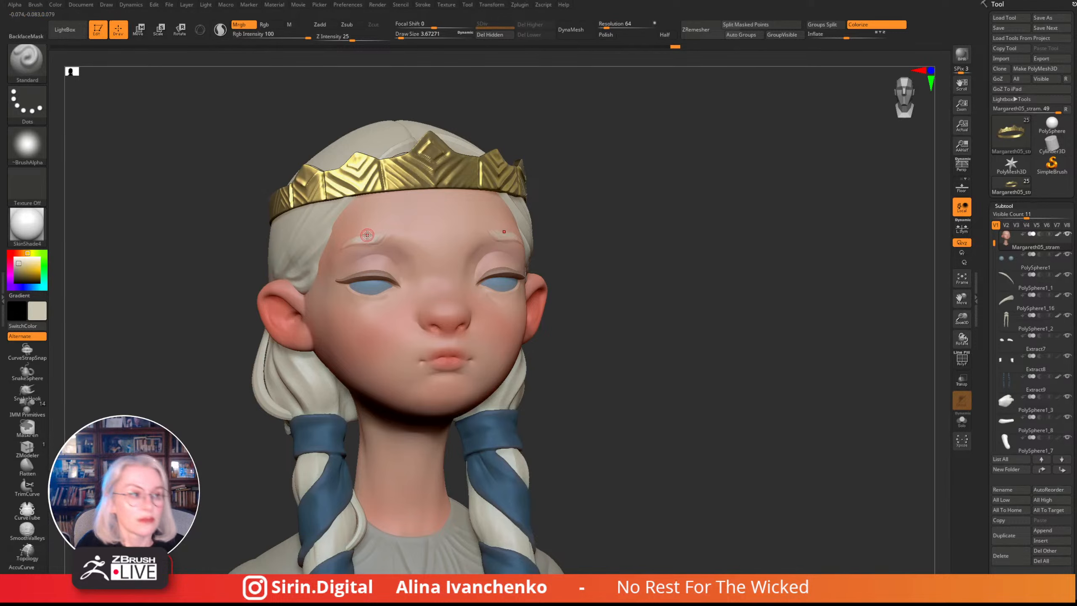
pyautogui.moveTo(367, 237)
pyautogui.mouseDown()
pyautogui.moveTo(380, 240)
pyautogui.moveTo(361, 238)
pyautogui.mouseUp()
pyautogui.moveTo(668, 170); pyautogui.dragTo(386, 229)
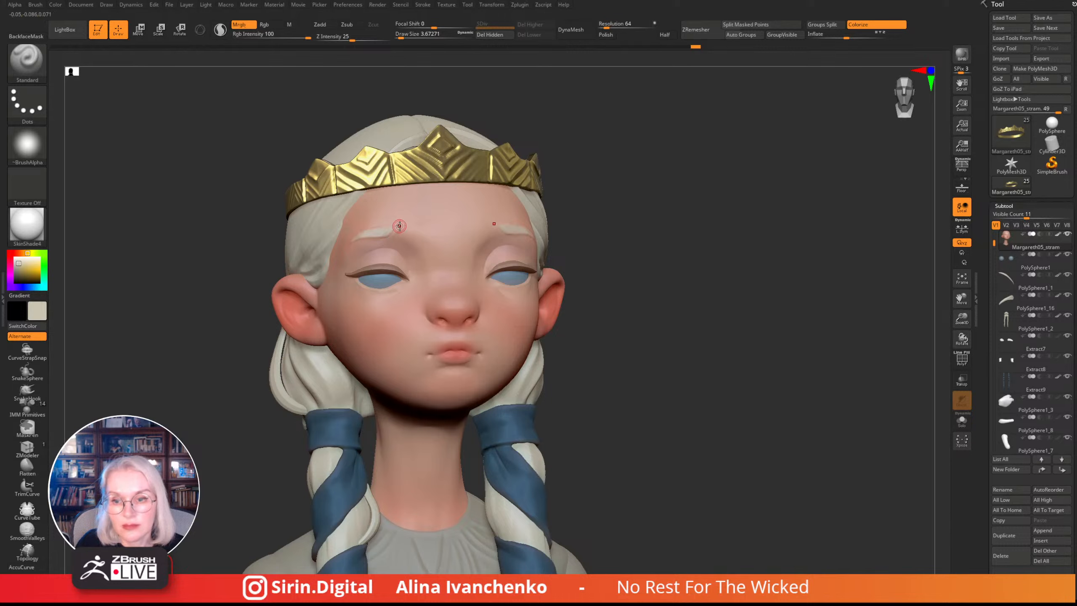
pyautogui.moveTo(701, 209)
pyautogui.mouseDown()
pyautogui.moveTo(716, 248)
pyautogui.moveTo(628, 339)
pyautogui.mouseUp()
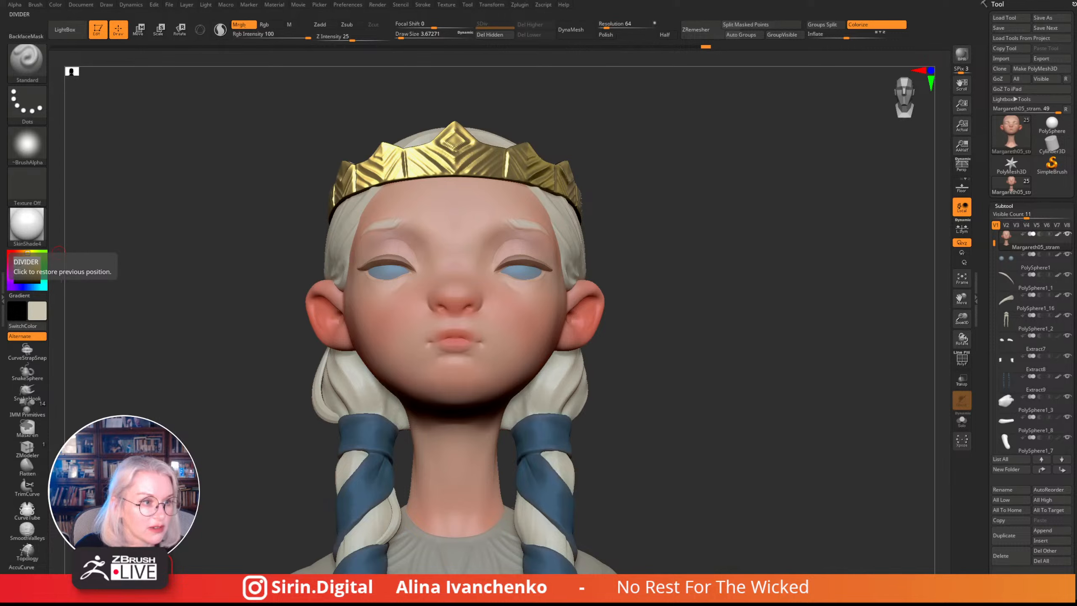
# - Examine the reference picture and compare it with the colouring of the girl's face and whole figure
pyautogui.moveTo(0, 165); pyautogui.dragTo(196, 213, button='right')
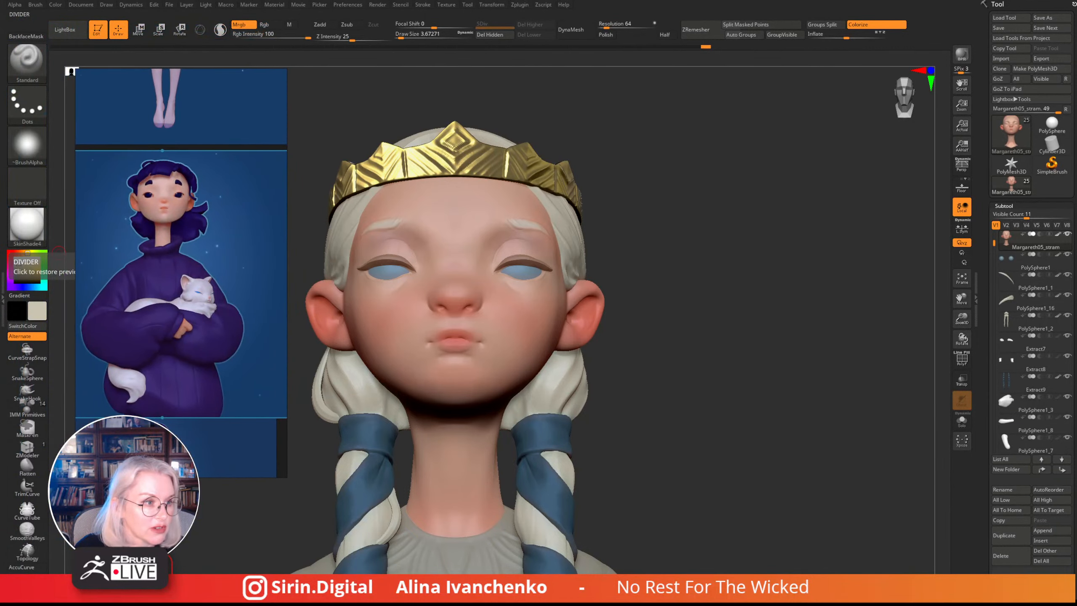
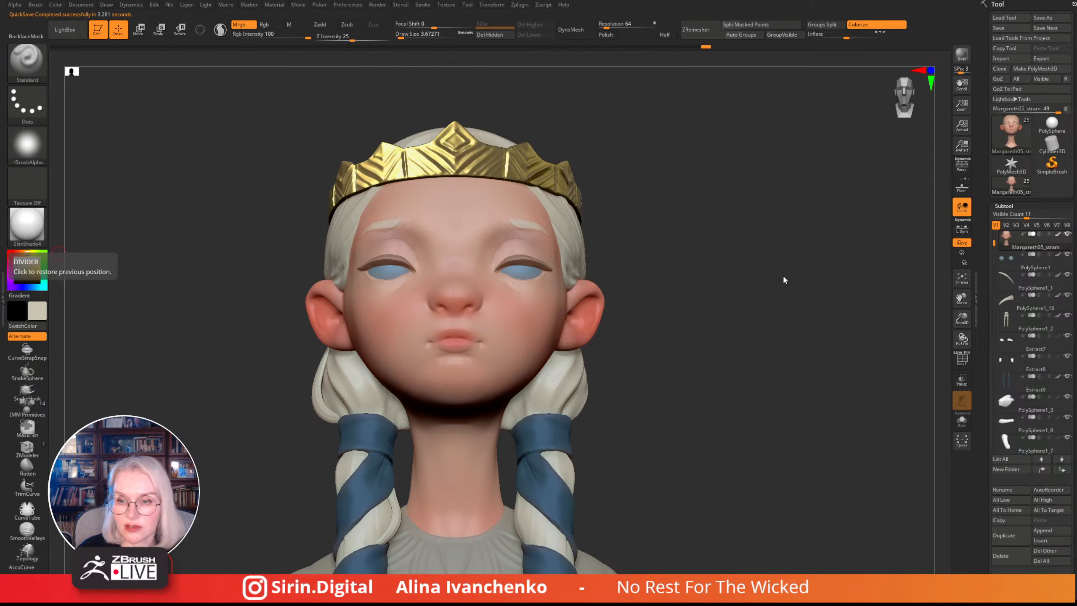
pyautogui.moveTo(962, 318); pyautogui.dragTo(884, 290)
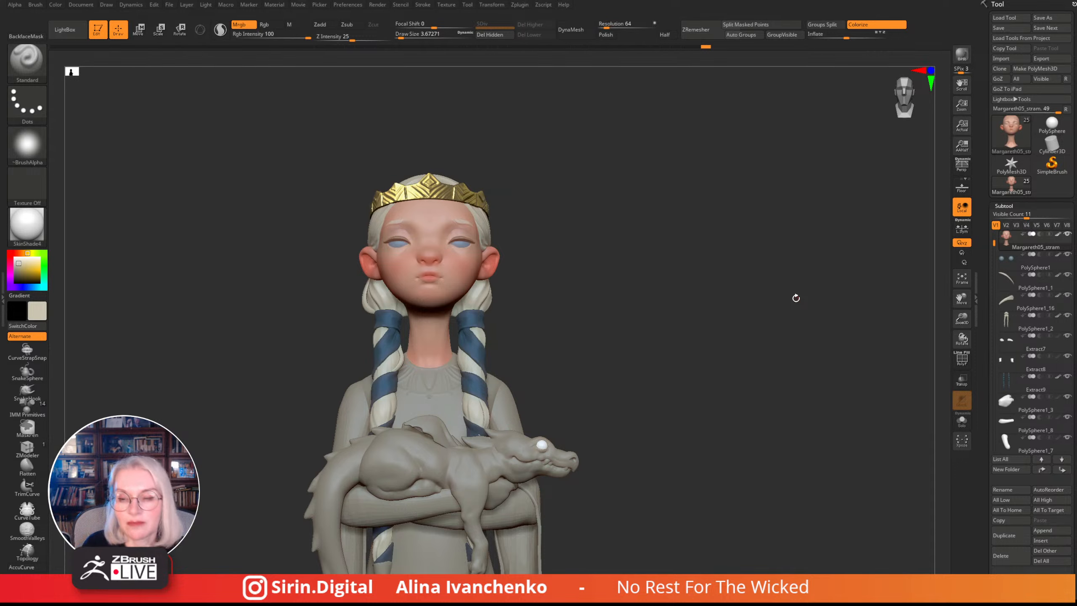
pyautogui.moveTo(682, 266); pyautogui.dragTo(695, 294)
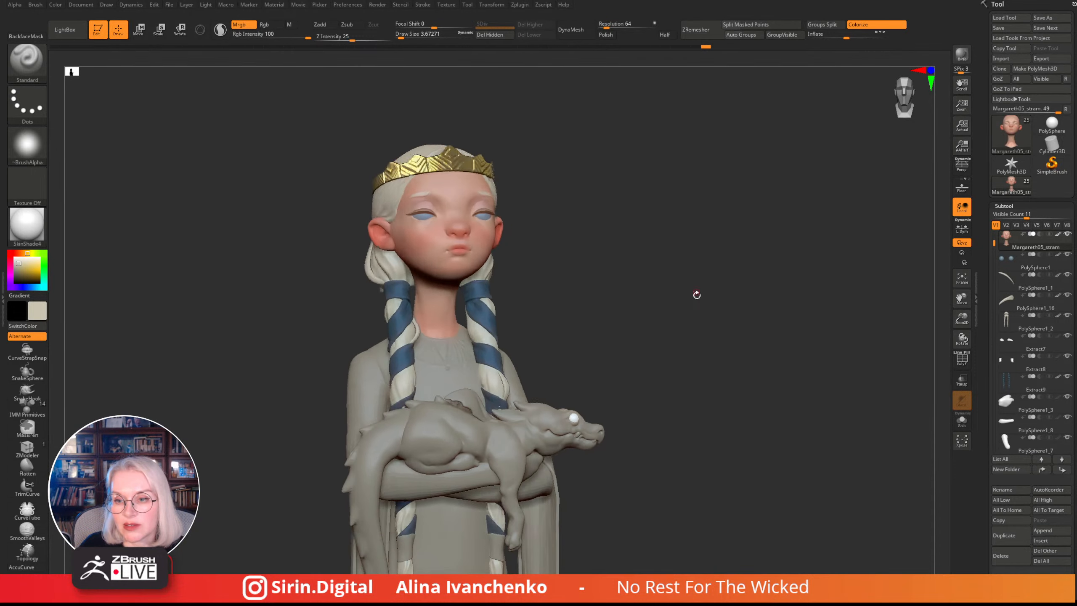
pyautogui.moveTo(956, 308); pyautogui.dragTo(895, 284)
pyautogui.keyDown('shift'); pyautogui.moveTo(726, 304); pyautogui.dragTo(711, 295); pyautogui.keyUp('shift')
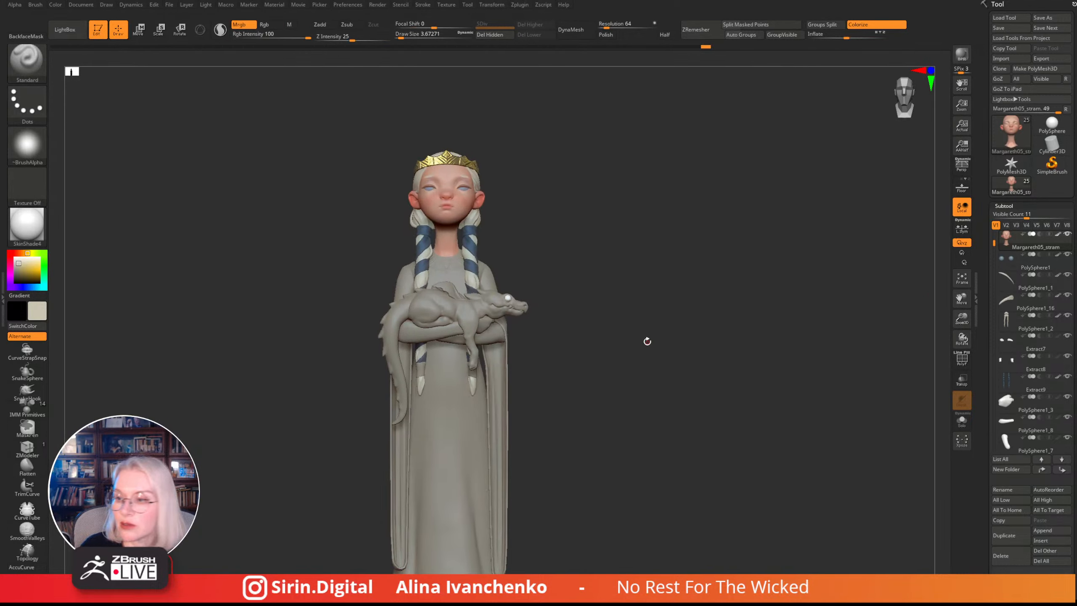
pyautogui.moveTo(961, 319); pyautogui.dragTo(852, 369)
pyautogui.keyDown('alt'); pyautogui.moveTo(713, 351); pyautogui.dragTo(694, 241); pyautogui.keyUp('alt')
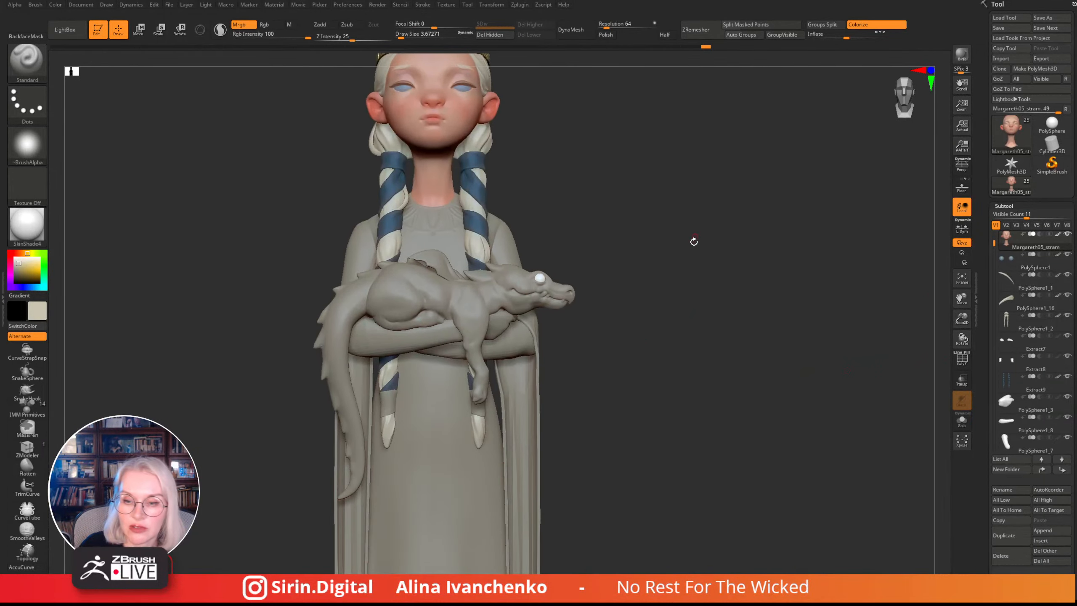
# - Take the braid wraps' slate blue (R 54, G 82, B 100) and fill the bands near the lower braid ends with colour only
pyautogui.keyDown('alt'); pyautogui.click(386, 382); pyautogui.keyUp('alt')
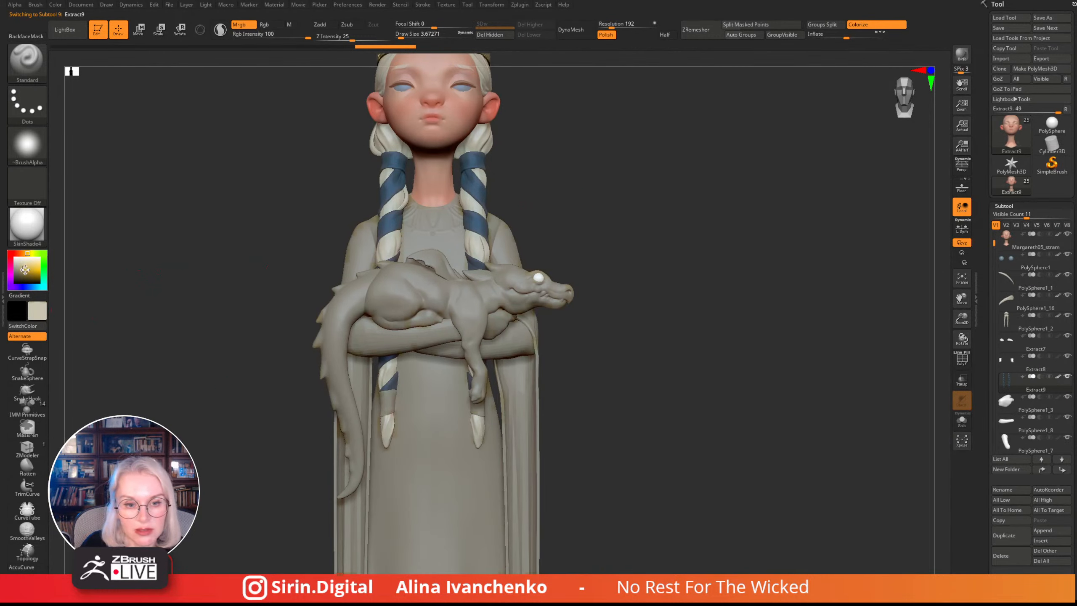
pyautogui.click(21, 275)
pyautogui.click(33, 286)
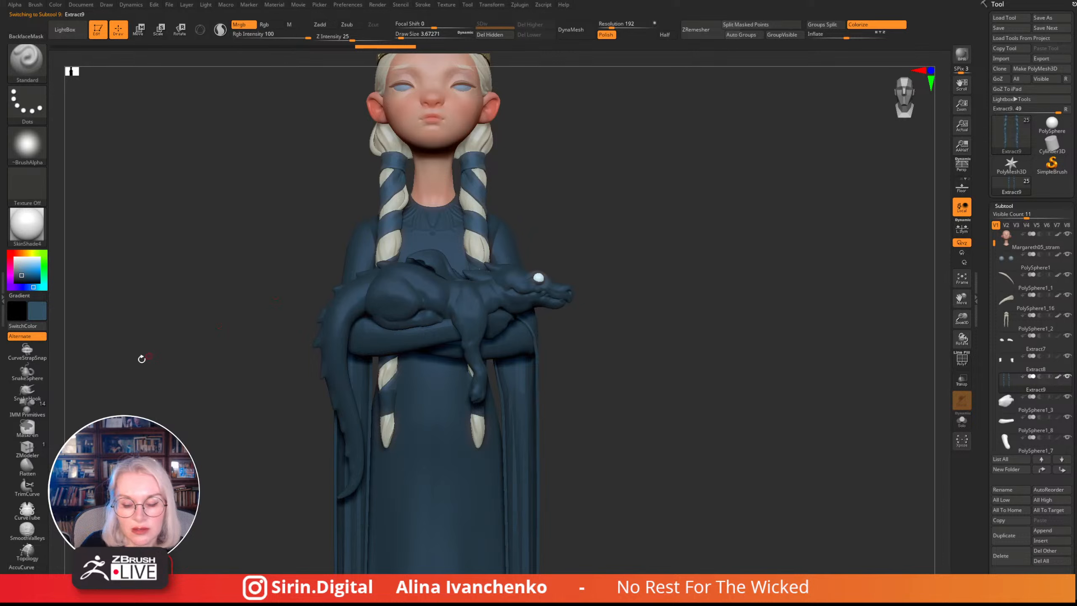
pyautogui.keyDown('alt'); pyautogui.click(383, 406); pyautogui.keyUp('alt')
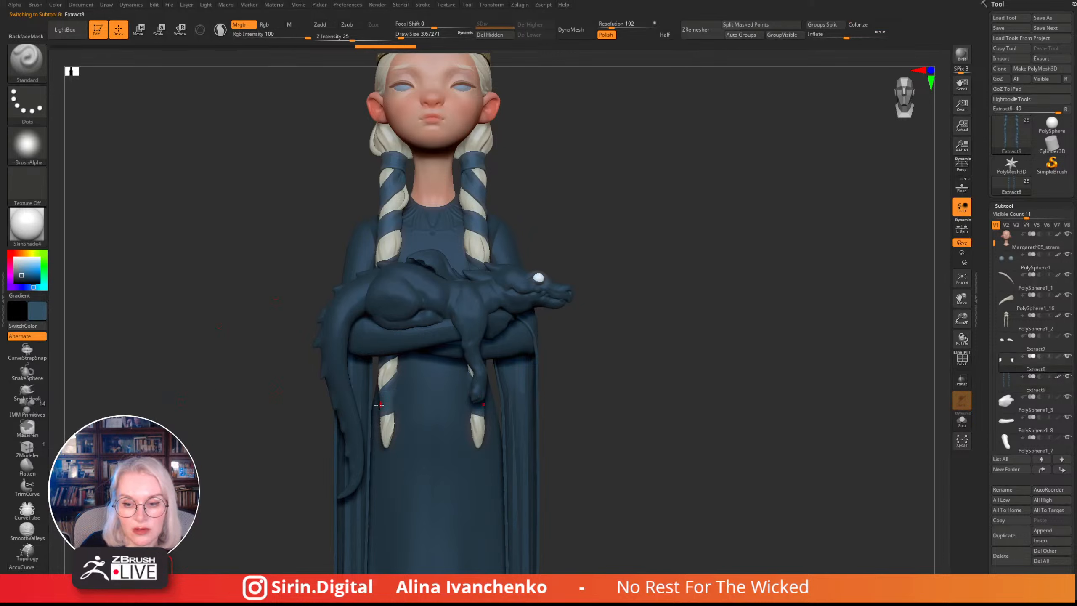
pyautogui.click(55, 4)
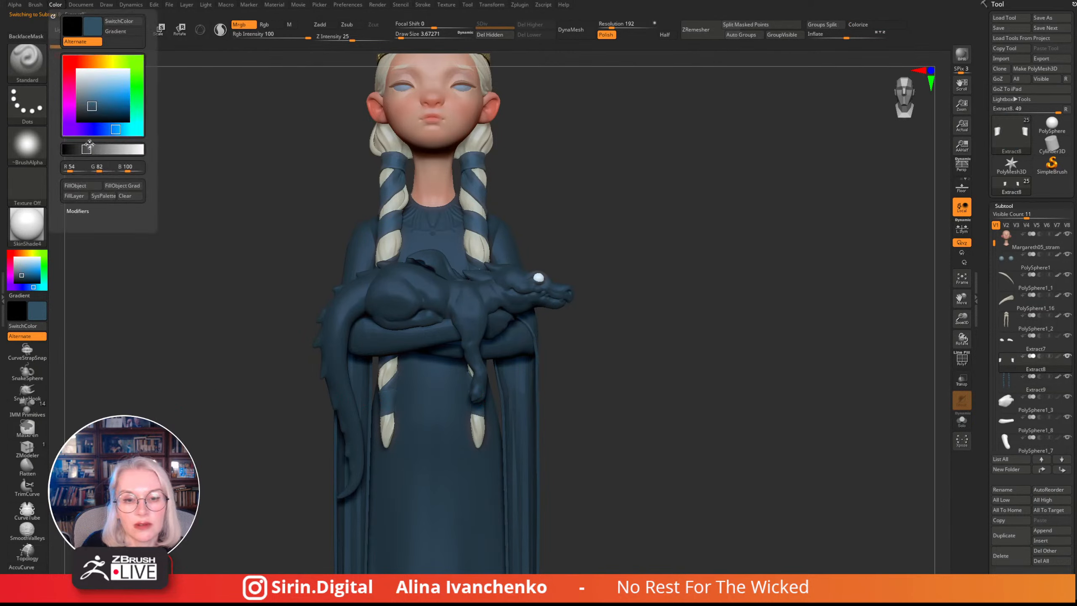
pyautogui.click(264, 24)
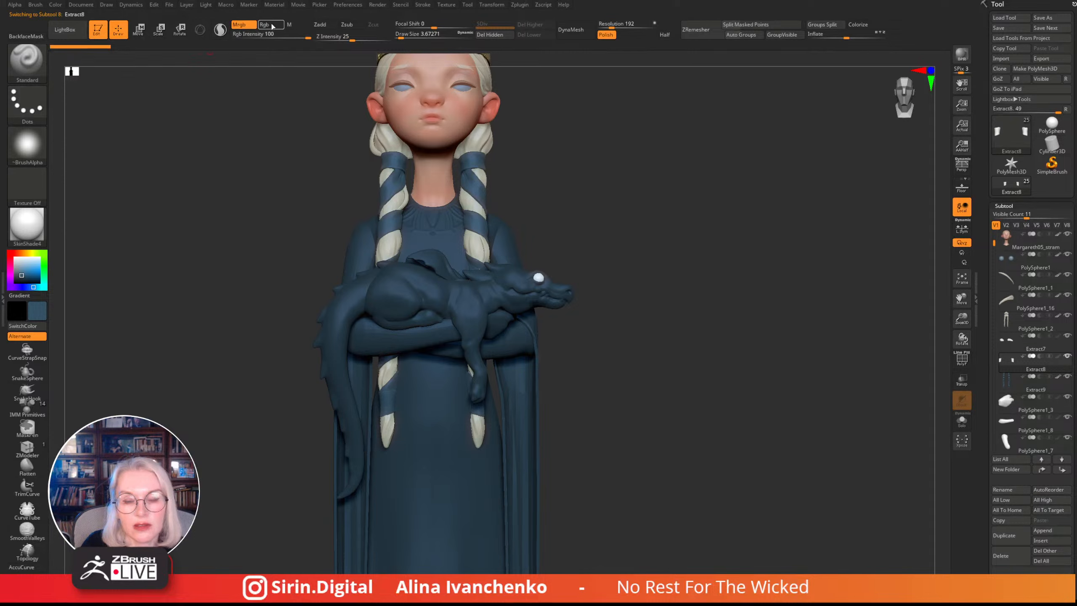
pyautogui.click(55, 5)
pyautogui.click(82, 186)
# - Set the current colour to a neutral mid grey
pyautogui.keyDown('alt'); pyautogui.moveTo(673, 250); pyautogui.dragTo(680, 240); pyautogui.keyUp('alt')
pyautogui.moveTo(19, 270); pyautogui.dragTo(13, 269)
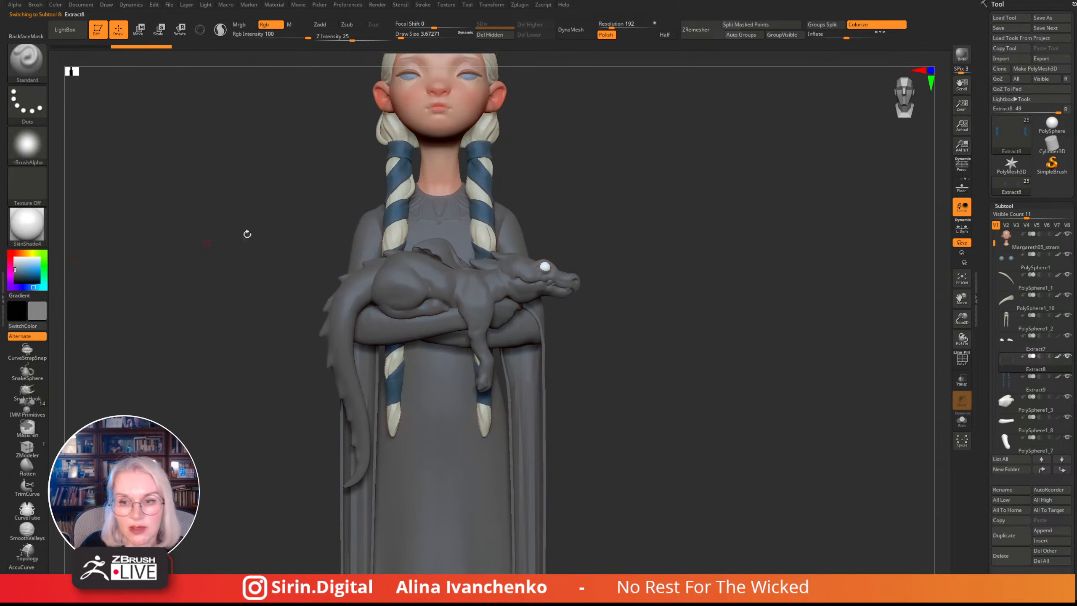
pyautogui.moveTo(961, 318); pyautogui.dragTo(958, 272)
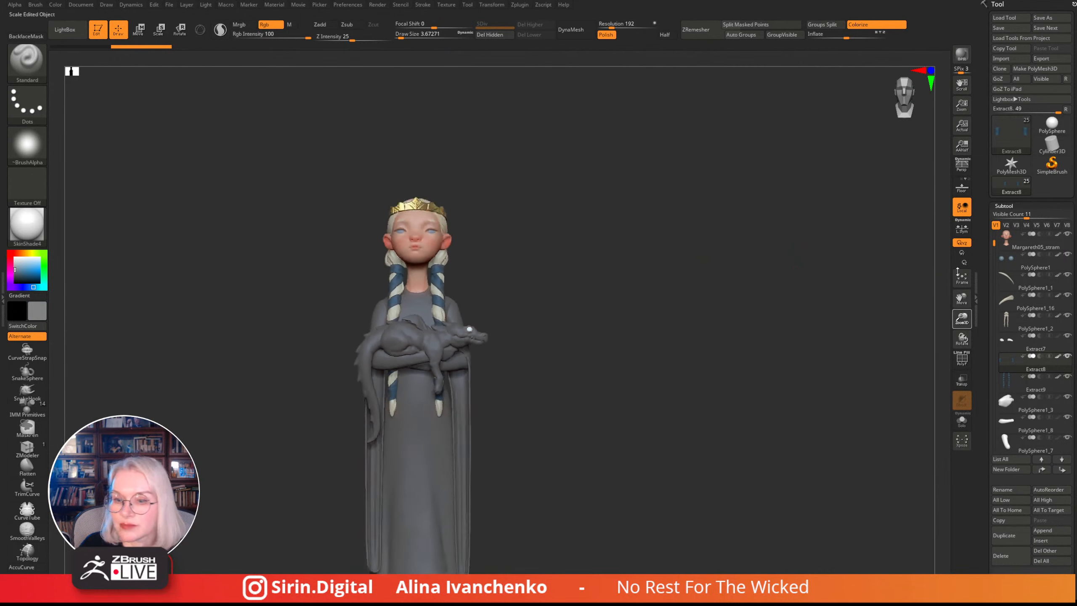
# - Examine the coloured crown, face and braids from the front and from the side
pyautogui.moveTo(579, 284); pyautogui.dragTo(634, 348)
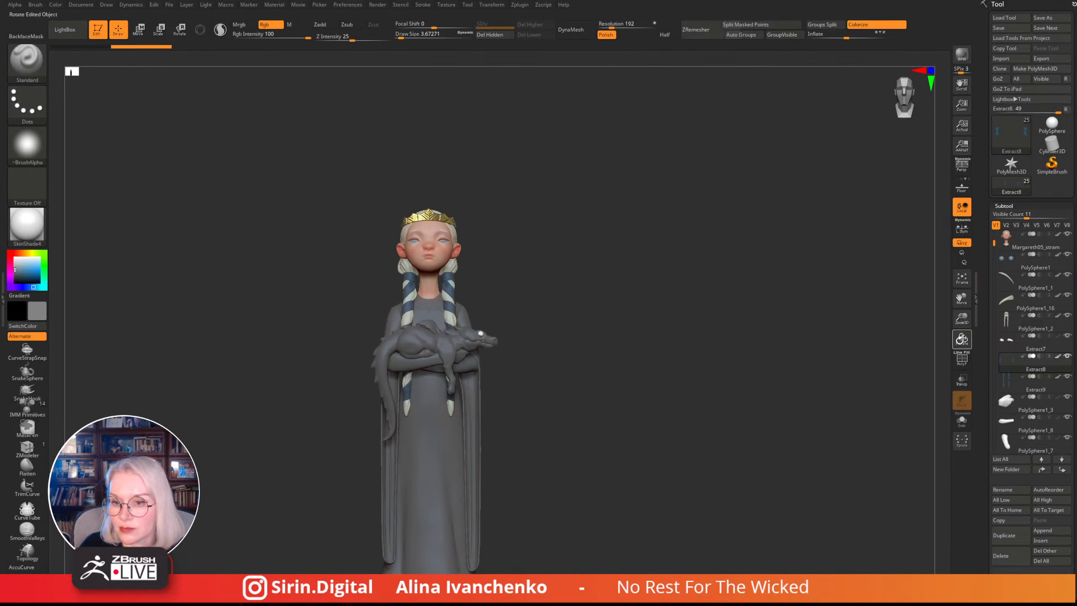
pyautogui.moveTo(962, 318); pyautogui.dragTo(959, 364)
pyautogui.keyDown('alt'); pyautogui.moveTo(750, 231); pyautogui.dragTo(582, 317); pyautogui.keyUp('alt')
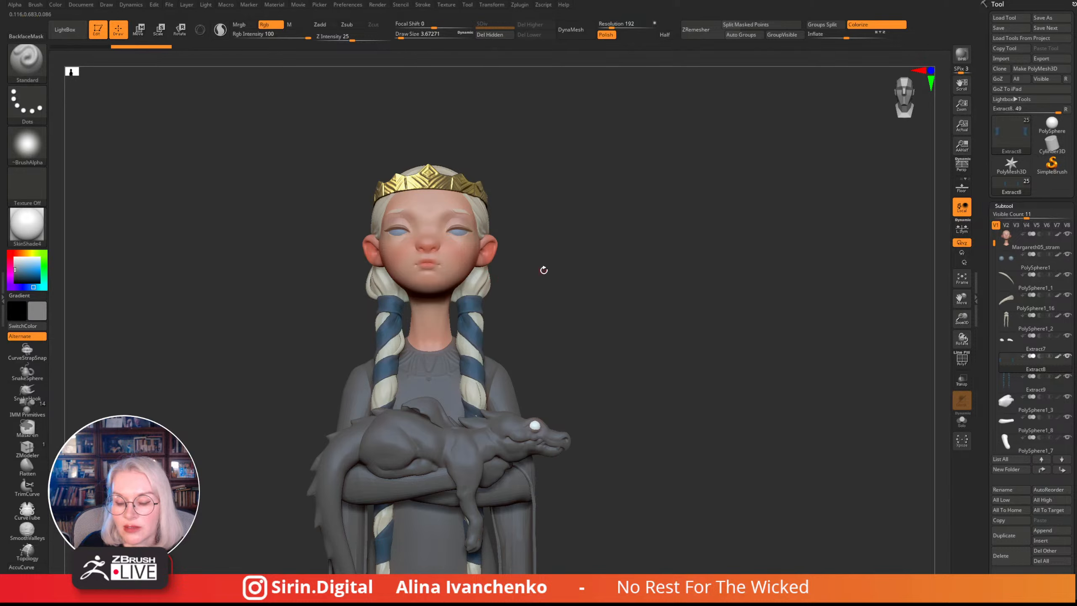
pyautogui.moveTo(543, 270); pyautogui.dragTo(567, 265)
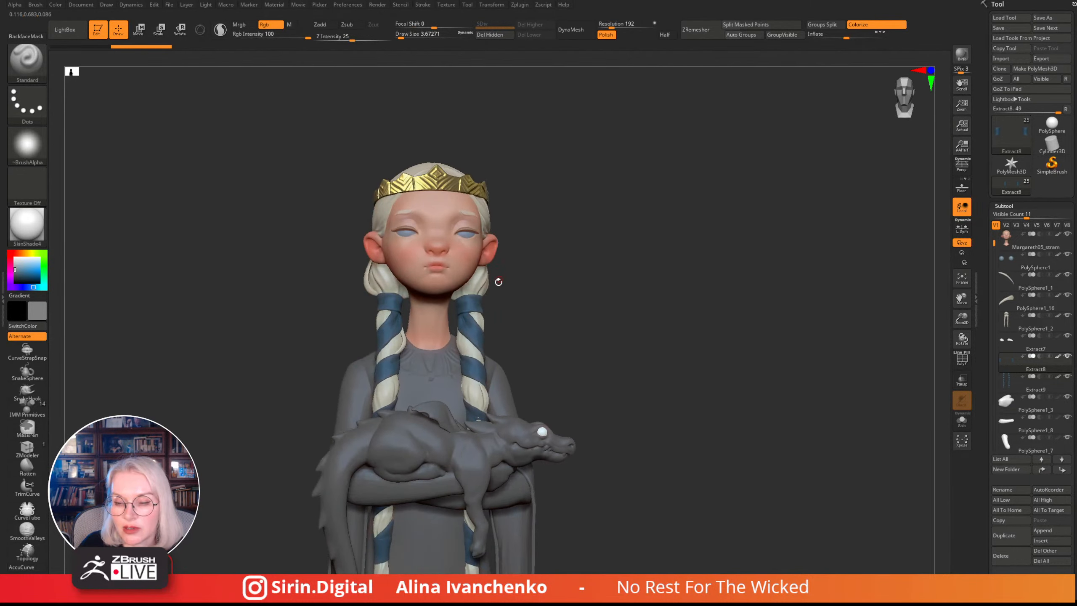
pyautogui.moveTo(482, 293); pyautogui.dragTo(553, 279)
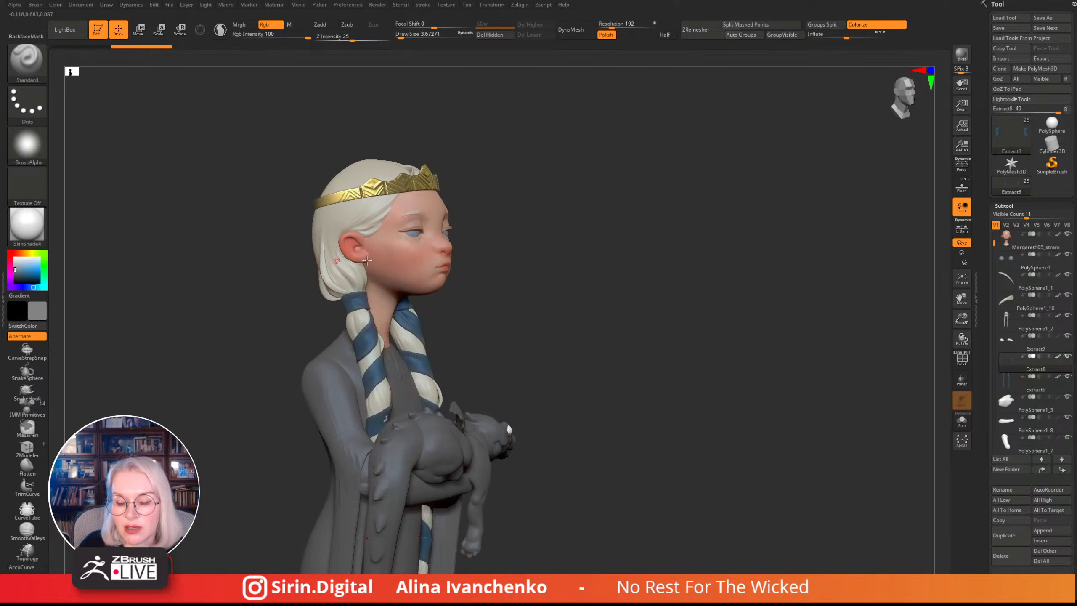
pyautogui.moveTo(581, 238); pyautogui.dragTo(573, 275)
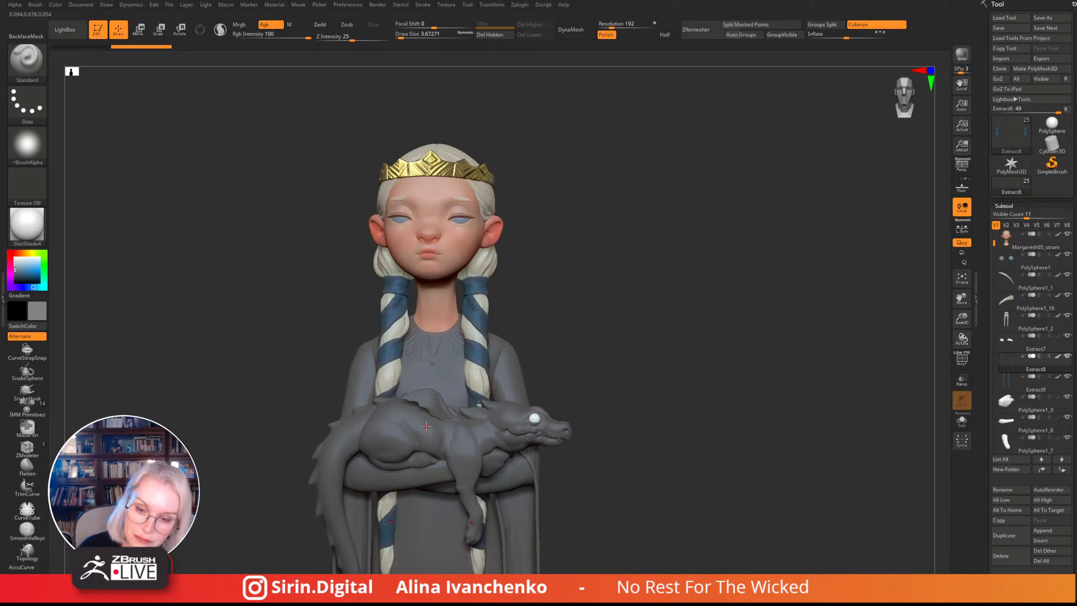
# - Select the dragon's body and try green tones as the current colour, moving from bright green to a muted olive
pyautogui.moveTo(710, 290); pyautogui.dragTo(653, 334)
pyautogui.keyDown('alt'); pyautogui.moveTo(653, 334); pyautogui.dragTo(623, 310); pyautogui.keyUp('alt')
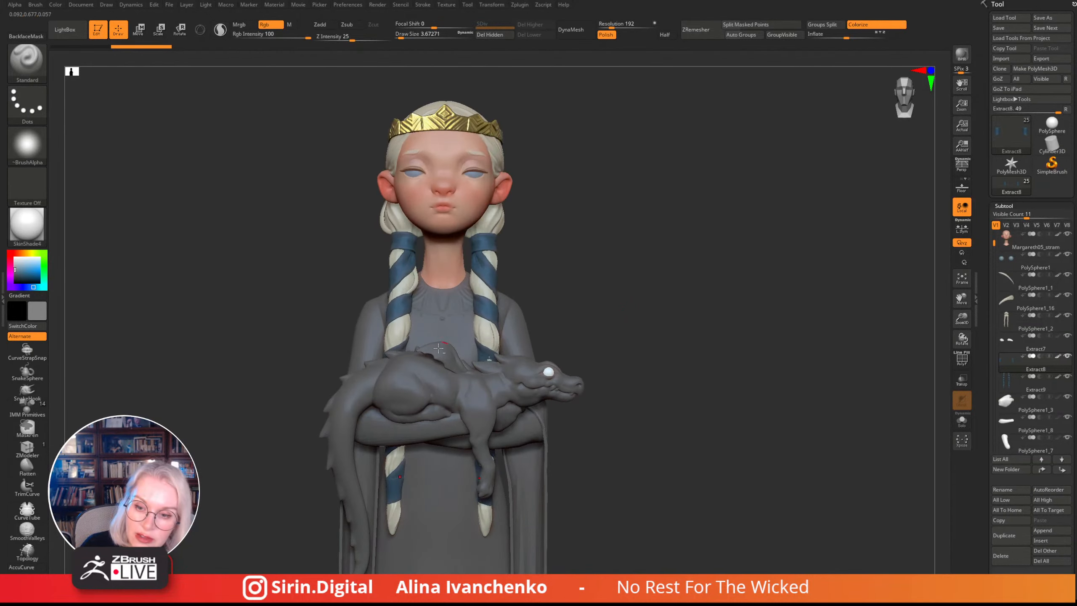
pyautogui.keyDown('alt'); pyautogui.click(434, 371); pyautogui.keyUp('alt')
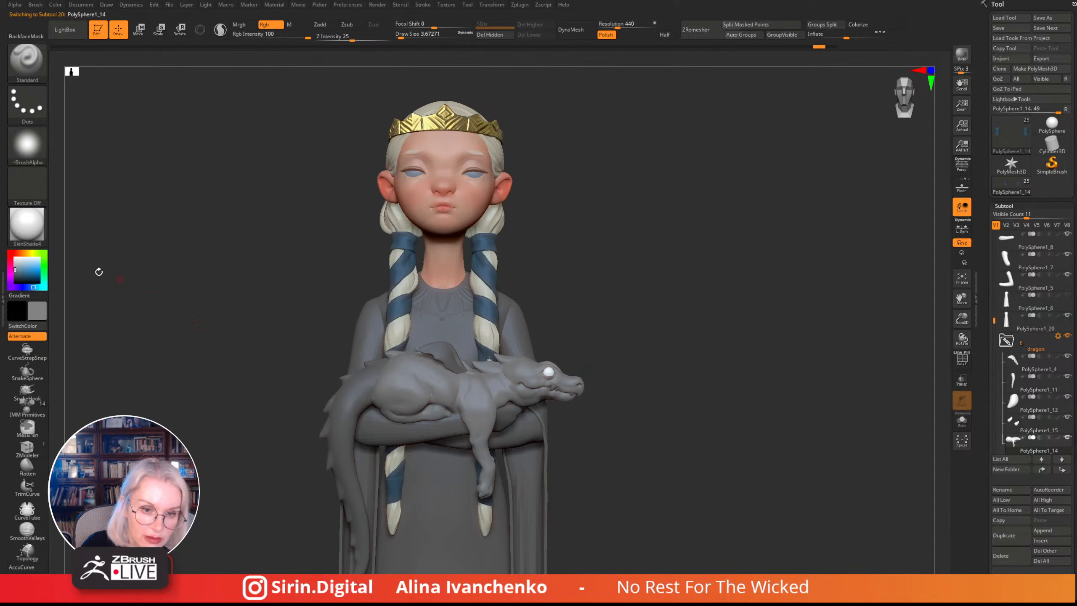
pyautogui.click(43, 271)
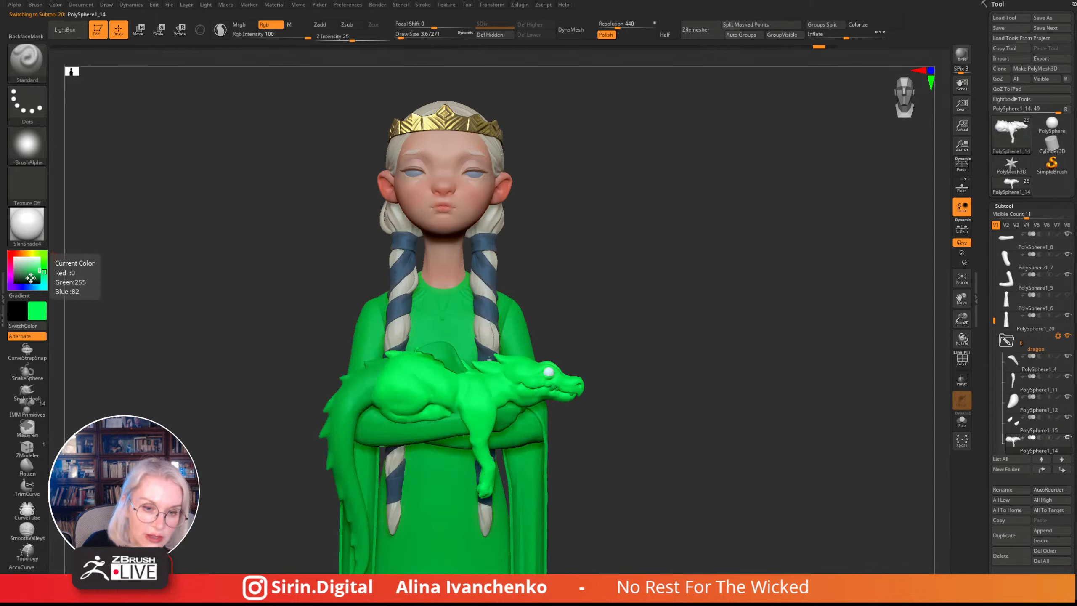
pyautogui.moveTo(32, 278)
pyautogui.mouseDown()
pyautogui.moveTo(18, 281)
pyautogui.moveTo(23, 269)
pyautogui.mouseUp()
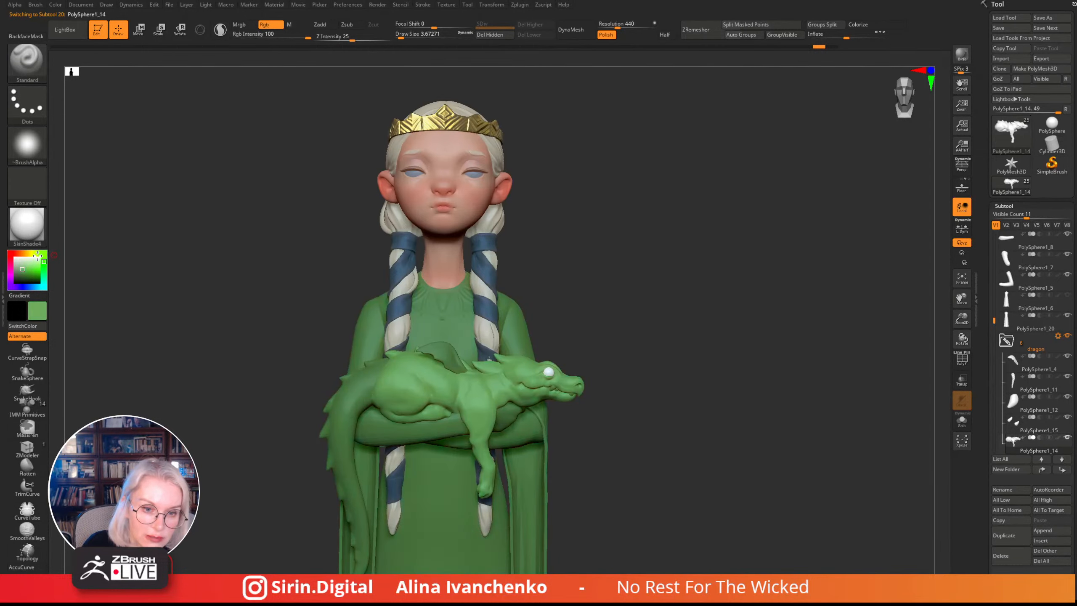
pyautogui.click(37, 254)
pyautogui.moveTo(21, 274); pyautogui.dragTo(25, 272)
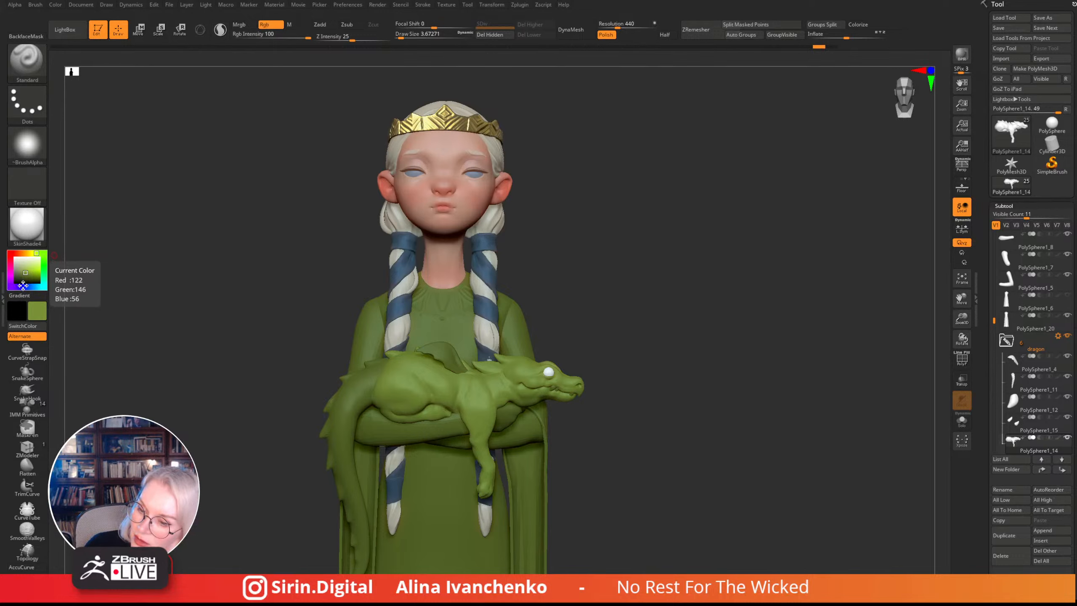
# - Try muted brown, grey-beige and violet tones as the colour for the dragon's body
pyautogui.moveTo(24, 284)
pyautogui.mouseDown()
pyautogui.moveTo(18, 267)
pyautogui.moveTo(18, 276)
pyautogui.mouseUp()
pyautogui.click(24, 253)
pyautogui.click(21, 274)
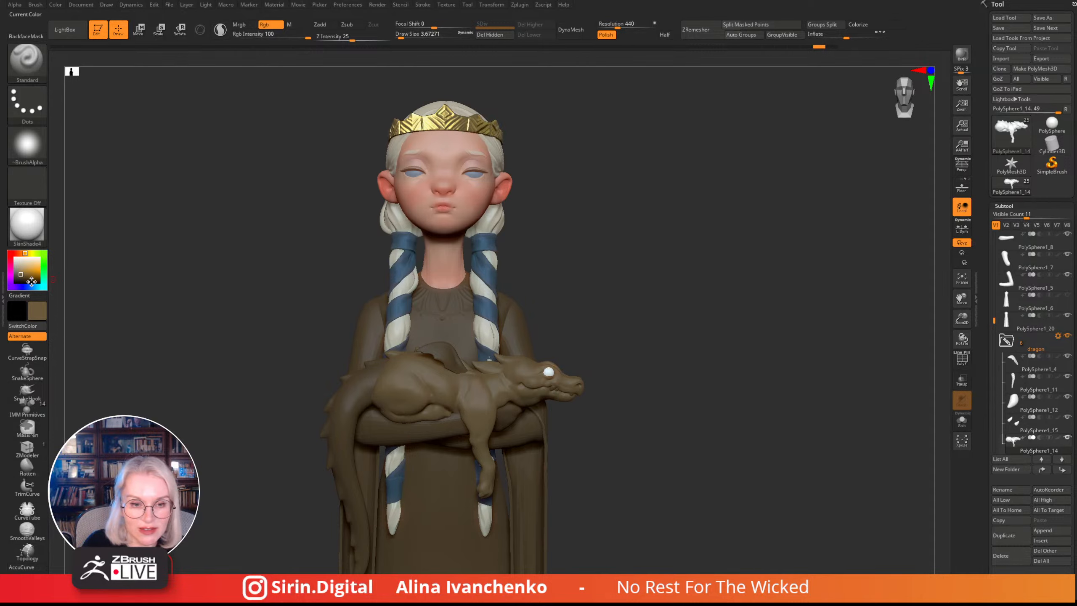
pyautogui.click(18, 268)
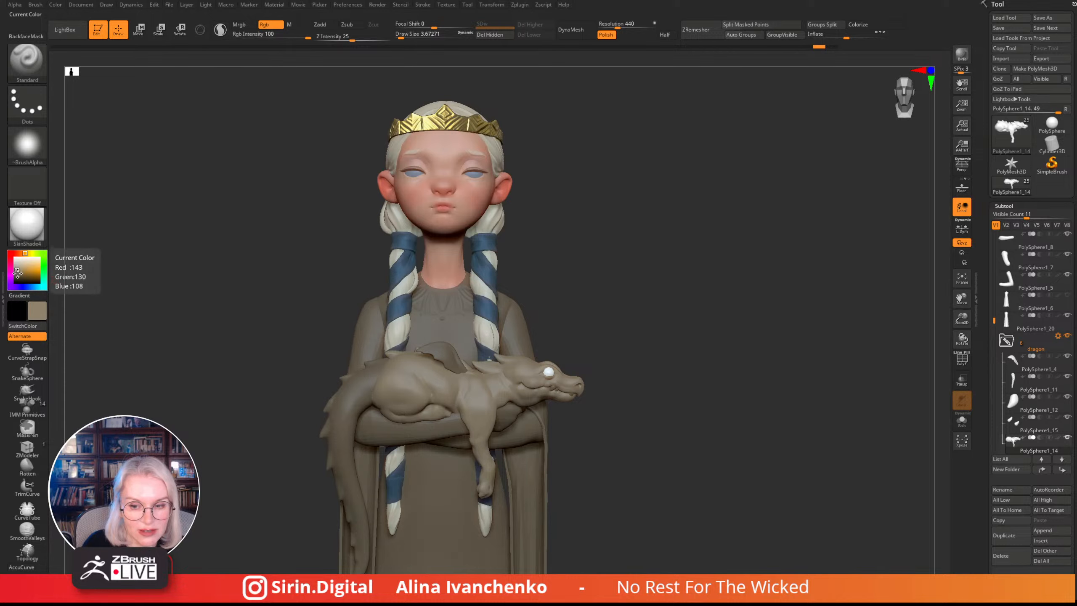
pyautogui.click(17, 274)
pyautogui.click(17, 270)
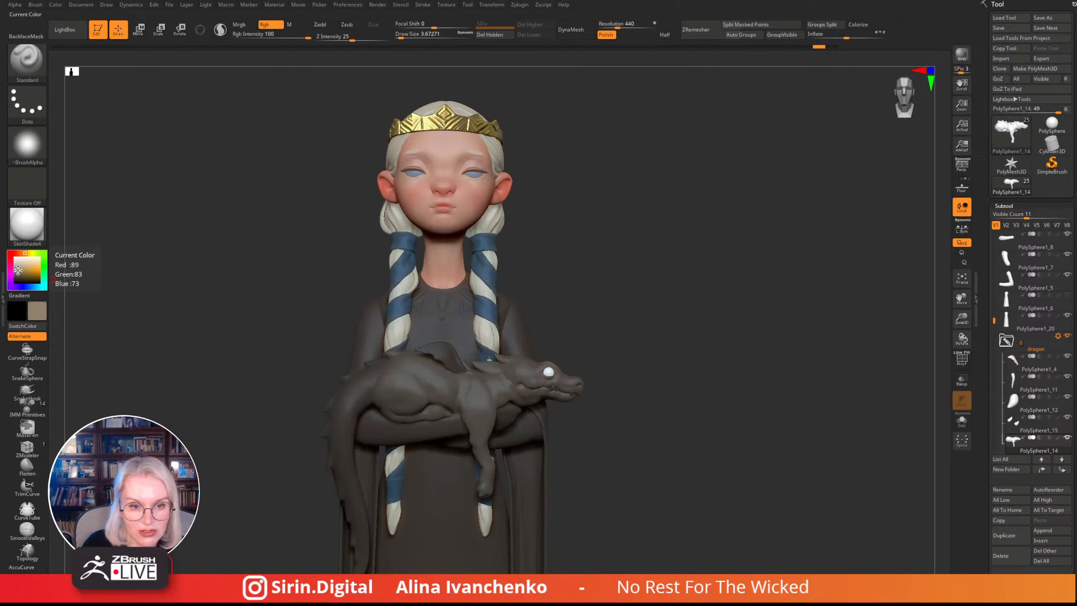
pyautogui.moveTo(11, 283); pyautogui.dragTo(20, 287)
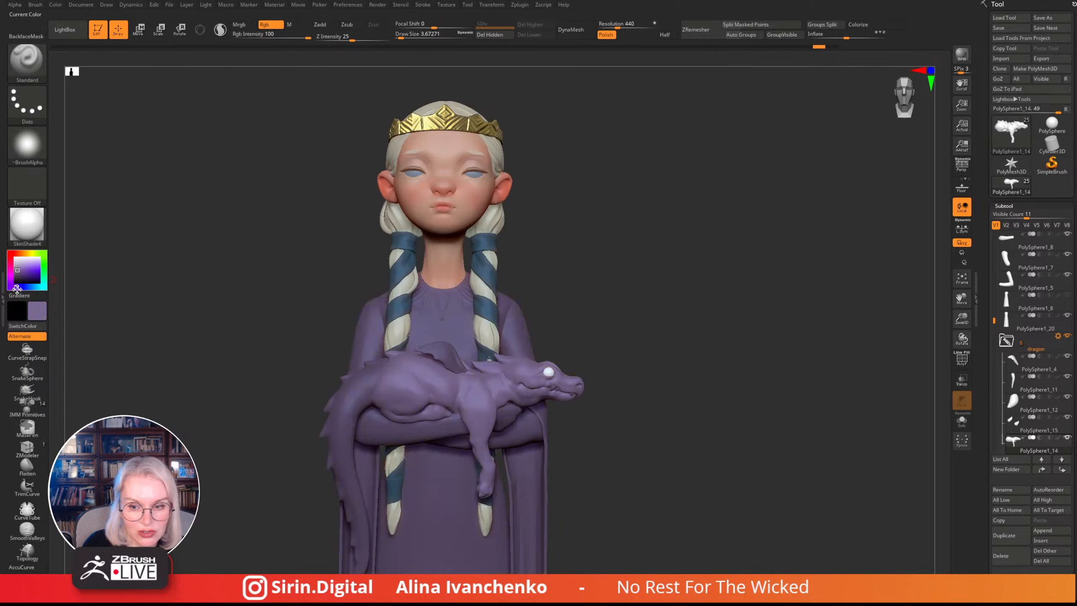
pyautogui.click(17, 272)
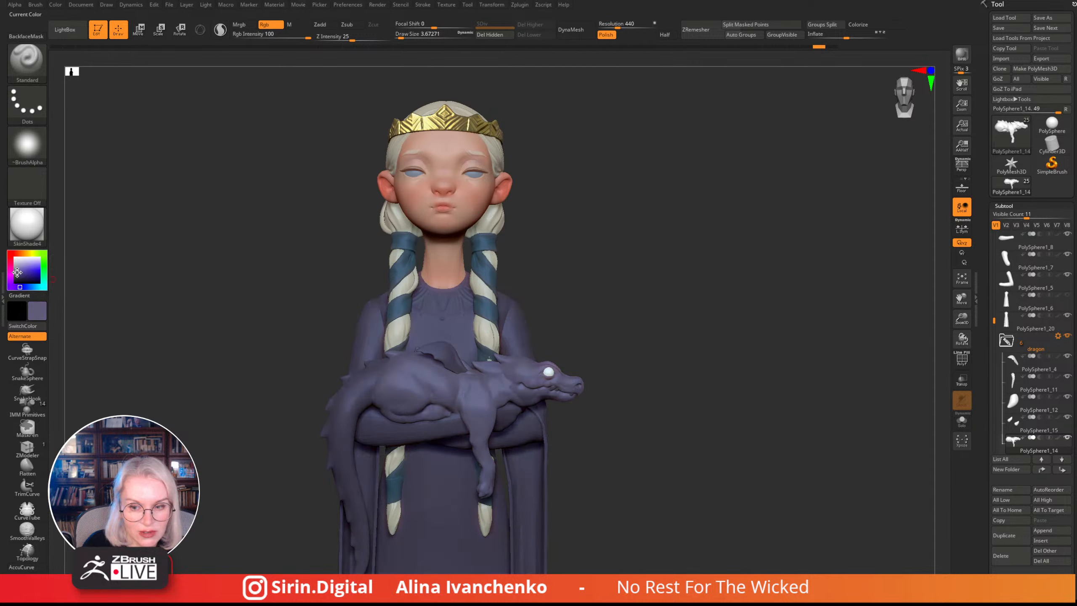
# - Set the colour to a dark purplish grey (R 69, G 61, B 64) and fill the dragon's body with it
pyautogui.click(11, 268)
pyautogui.click(10, 265)
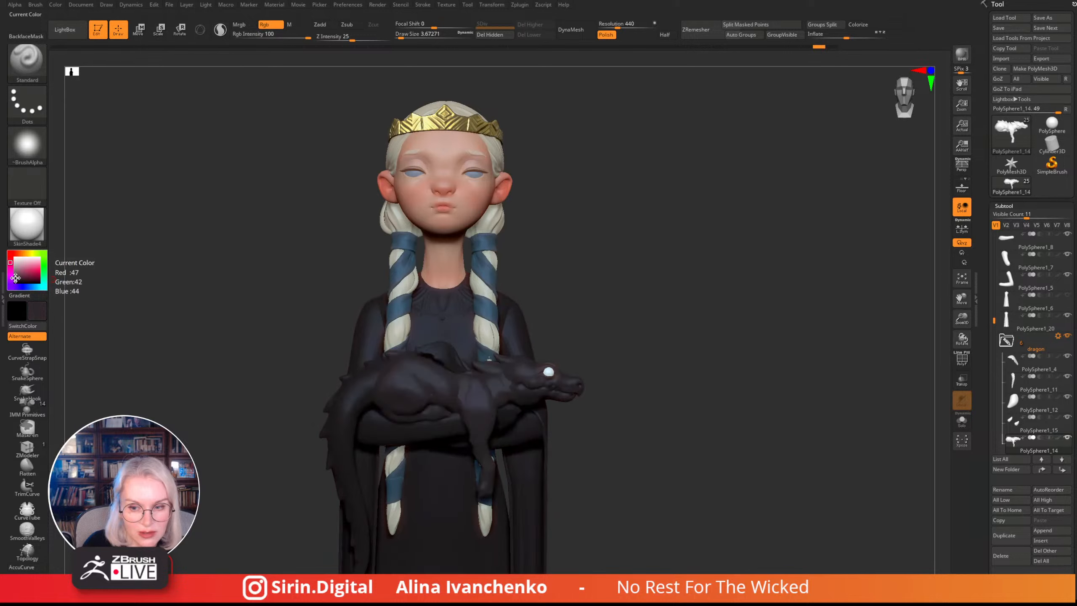
pyautogui.moveTo(16, 276); pyautogui.dragTo(15, 277)
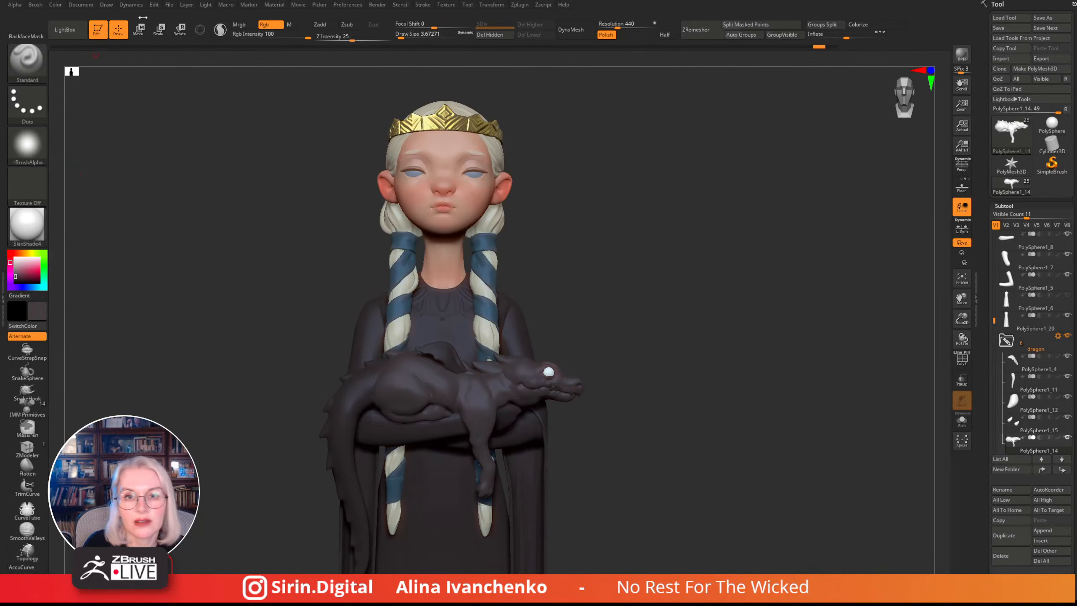
pyautogui.click(55, 5)
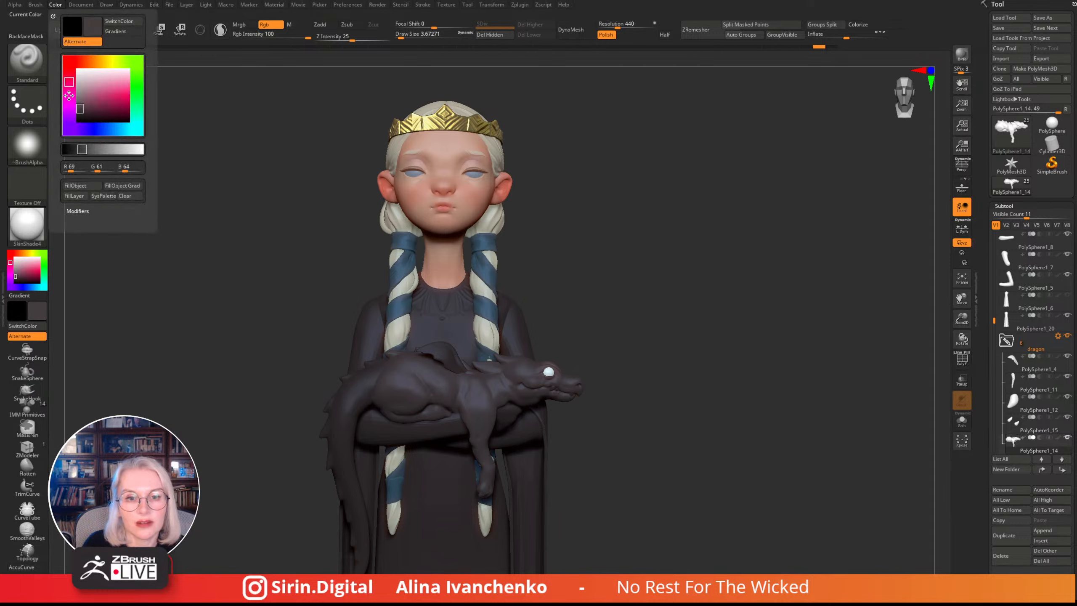
pyautogui.click(74, 188)
pyautogui.keyDown('alt'); pyautogui.moveTo(586, 310); pyautogui.dragTo(600, 294); pyautogui.keyUp('alt')
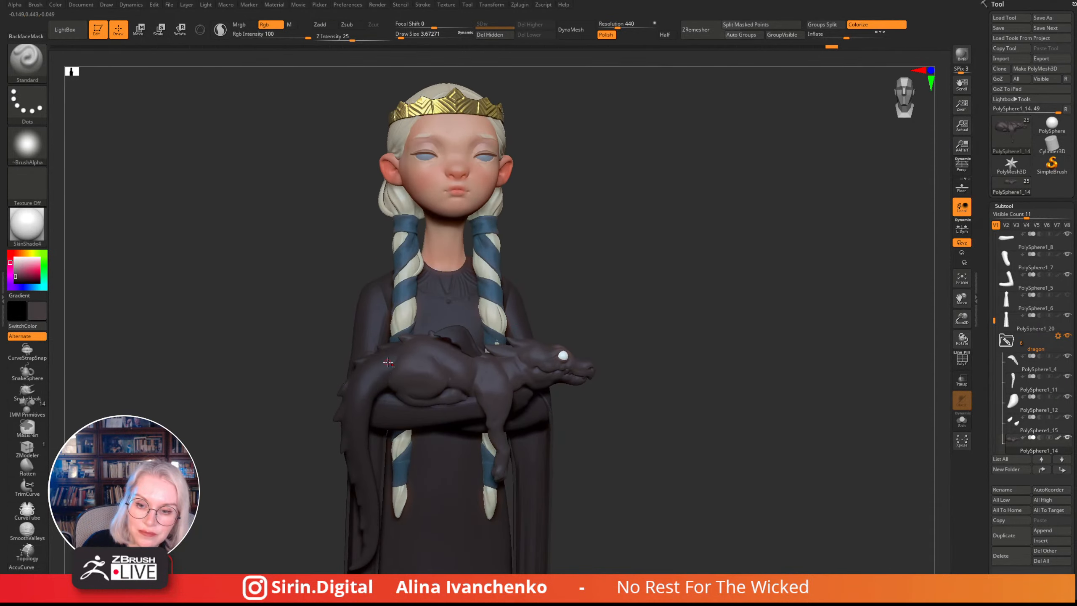
# - Fill the dragon's tail with the same dark purplish grey (R 69, G 61, B 64)
pyautogui.keyDown('alt'); pyautogui.click(384, 362); pyautogui.keyUp('alt')
pyautogui.moveTo(532, 258); pyautogui.dragTo(503, 262)
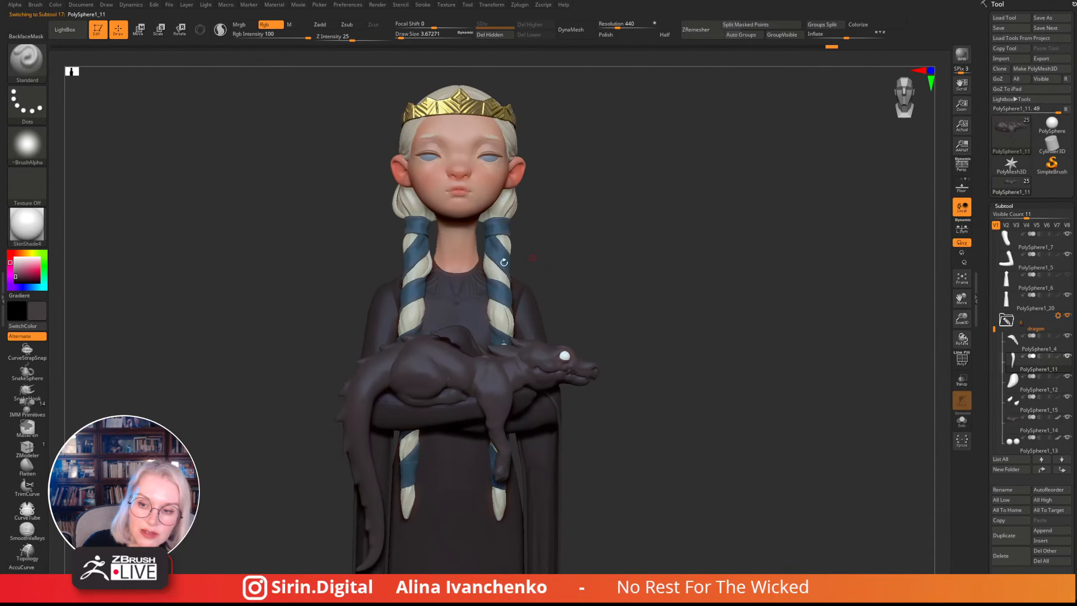
pyautogui.click(38, 5)
pyautogui.click(55, 5)
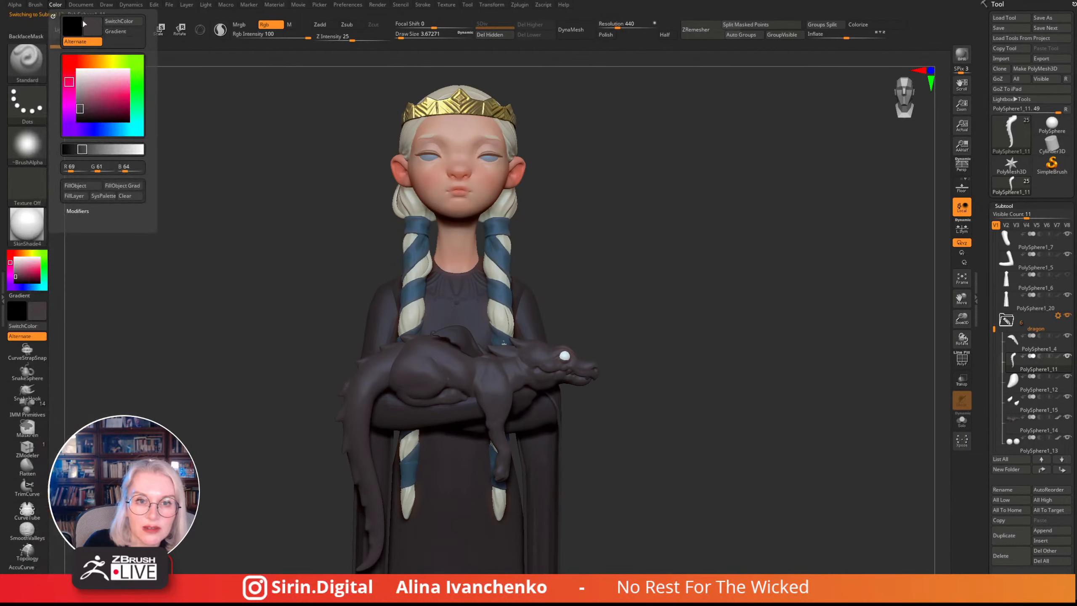
pyautogui.click(74, 186)
# - Fill the dragon's wing with the same dark purplish grey (R 69, G 61, B 64)
pyautogui.moveTo(632, 267); pyautogui.dragTo(610, 255)
pyautogui.keyDown('alt'); pyautogui.click(427, 279); pyautogui.keyUp('alt')
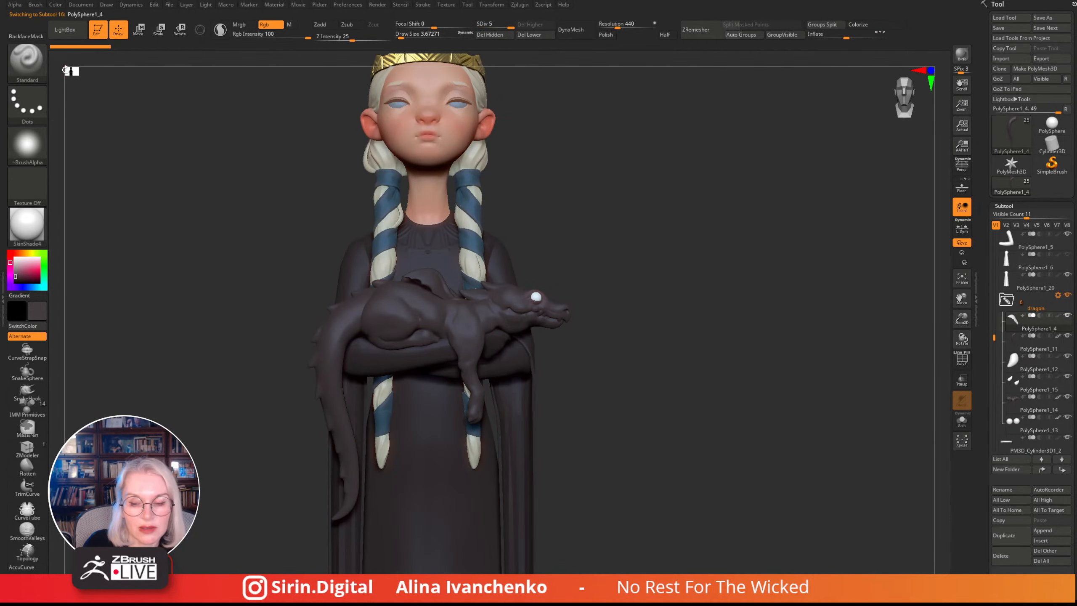
pyautogui.click(60, 7)
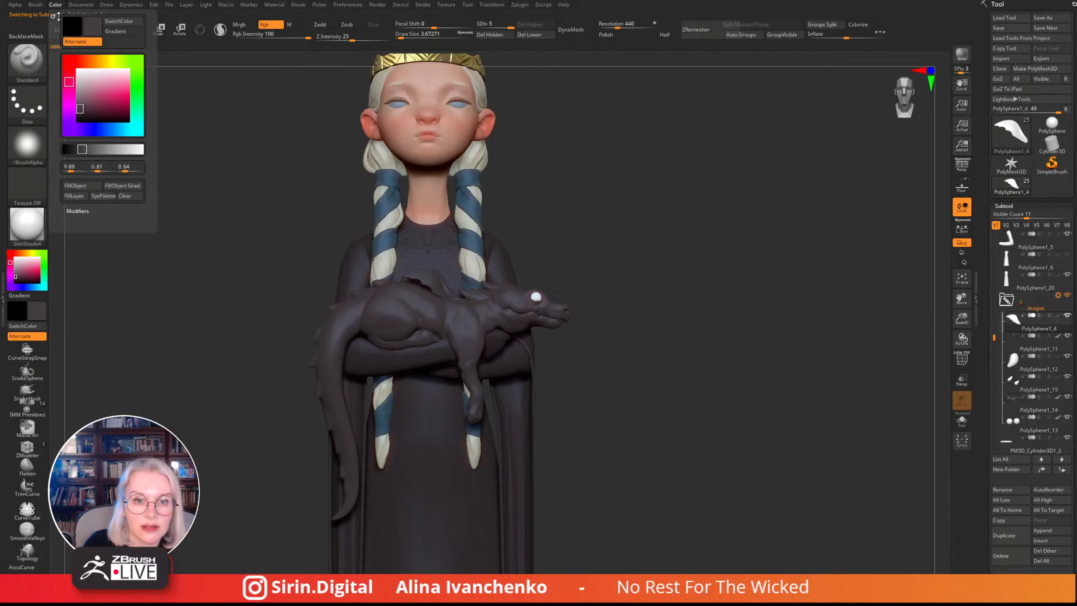
pyautogui.click(82, 183)
# - Set the current colour to a lighter neutral grey so the uncoloured dress contrasts with the dark dragon
pyautogui.moveTo(15, 277); pyautogui.dragTo(15, 266)
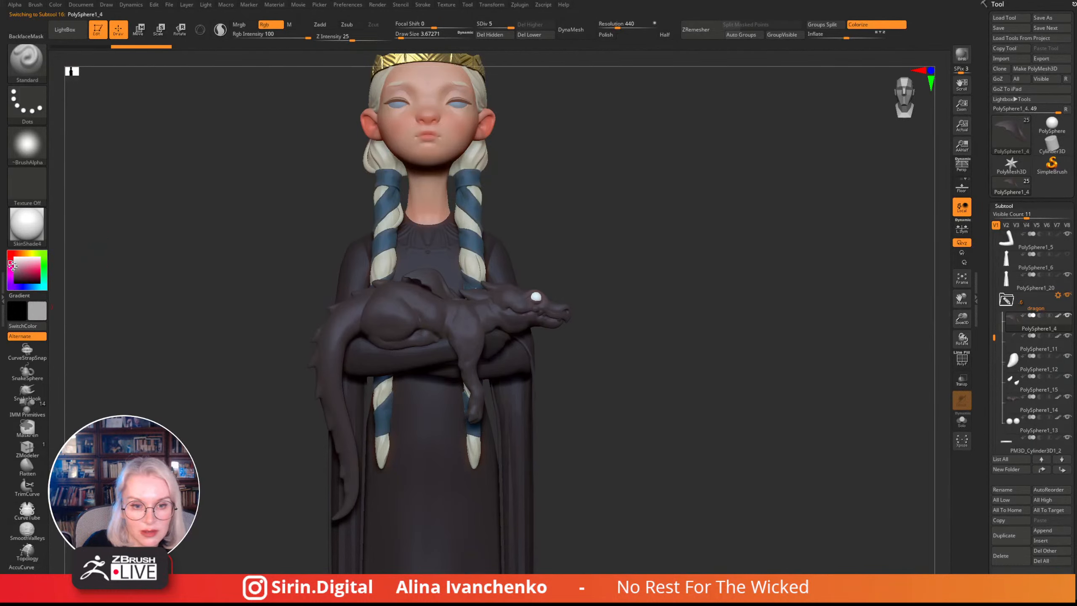
pyautogui.moveTo(614, 232); pyautogui.dragTo(578, 276)
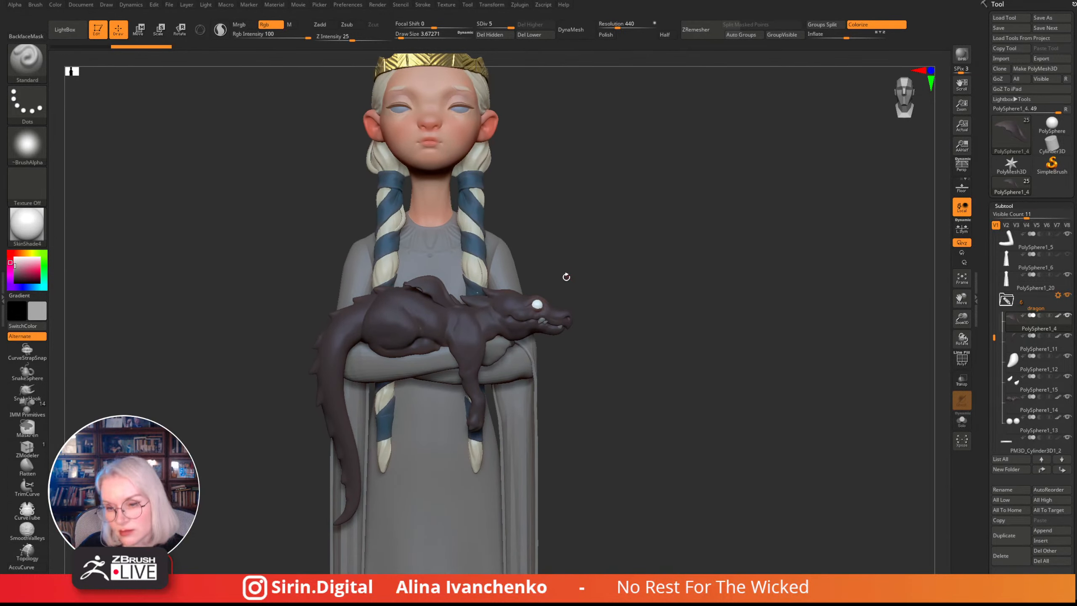
pyautogui.moveTo(15, 265); pyautogui.dragTo(15, 267)
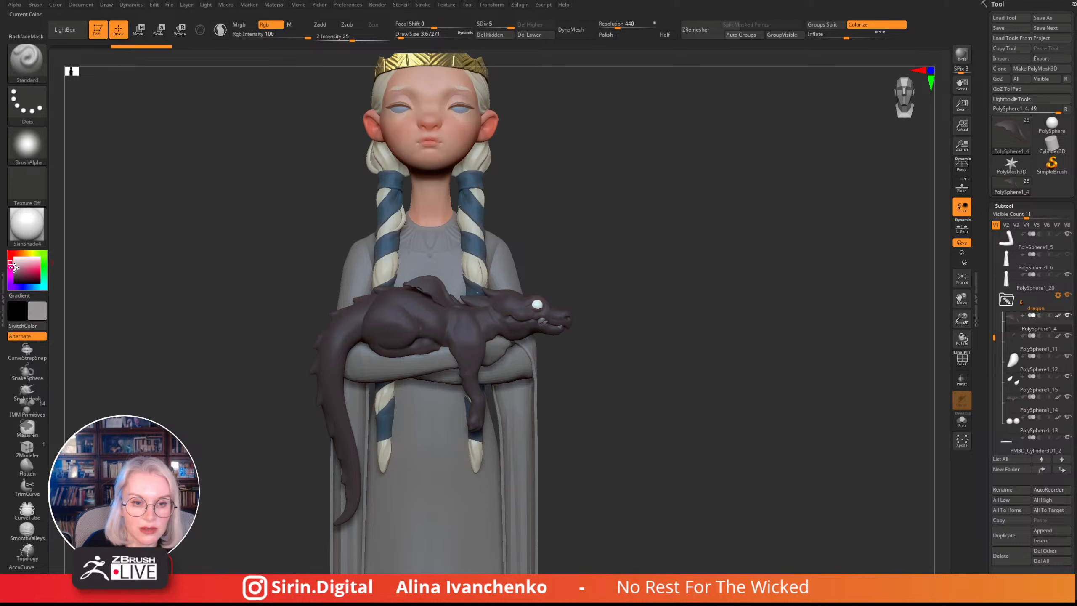
# - Examine the girl and the coloured dragon from the front and at an angle
pyautogui.moveTo(678, 241)
pyautogui.mouseDown()
pyautogui.moveTo(654, 284)
pyautogui.moveTo(593, 297)
pyautogui.moveTo(627, 250)
pyautogui.moveTo(606, 226)
pyautogui.moveTo(572, 265)
pyautogui.mouseUp()
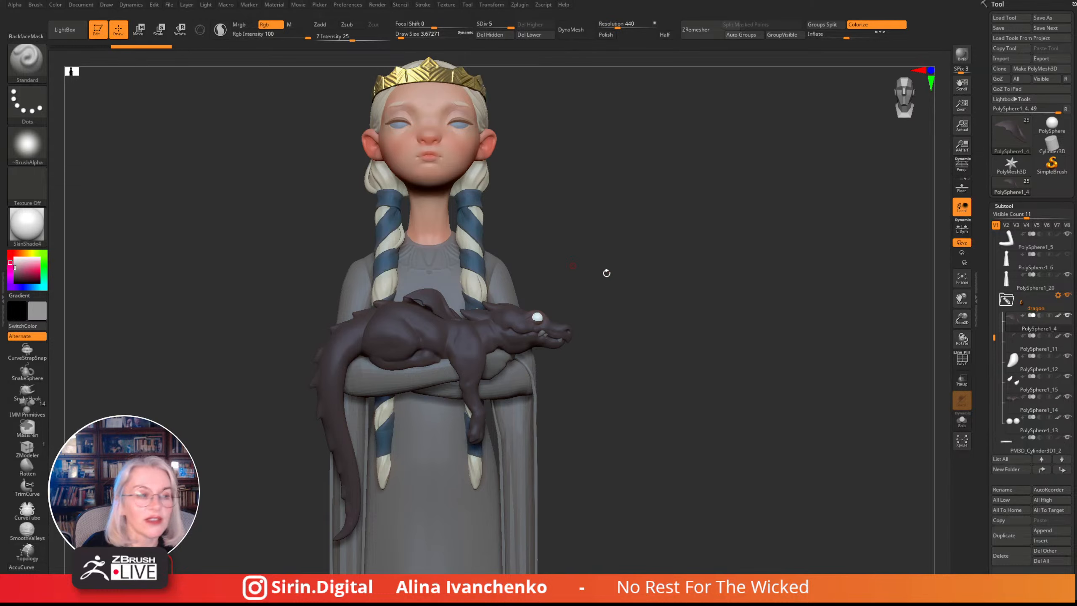
pyautogui.keyDown('alt'); pyautogui.moveTo(631, 256); pyautogui.dragTo(644, 248); pyautogui.keyUp('alt')
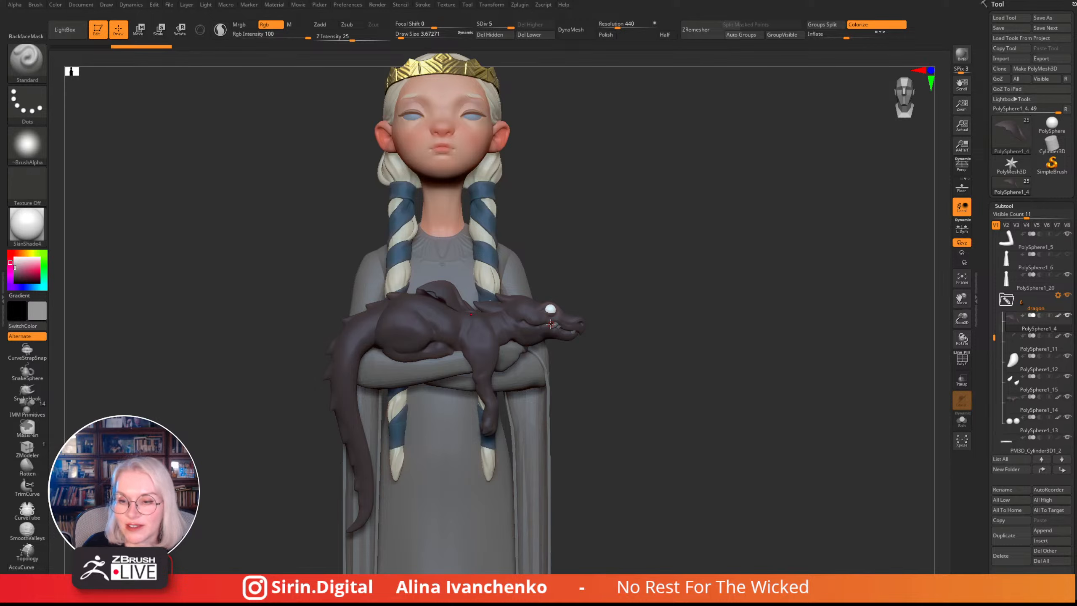
pyautogui.moveTo(687, 300)
pyautogui.mouseDown()
pyautogui.moveTo(673, 329)
pyautogui.moveTo(681, 291)
pyautogui.mouseUp()
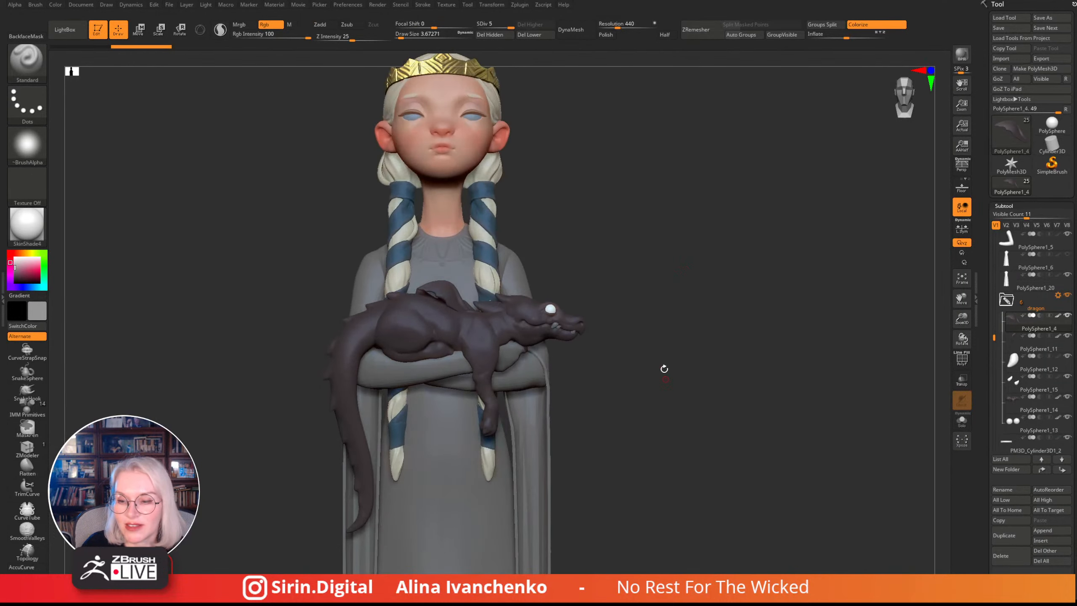
pyautogui.moveTo(663, 368)
pyautogui.keyDown('alt'); pyautogui.mouseDown()
pyautogui.moveTo(626, 409)
pyautogui.moveTo(681, 382)
pyautogui.mouseUp(); pyautogui.keyUp('alt')
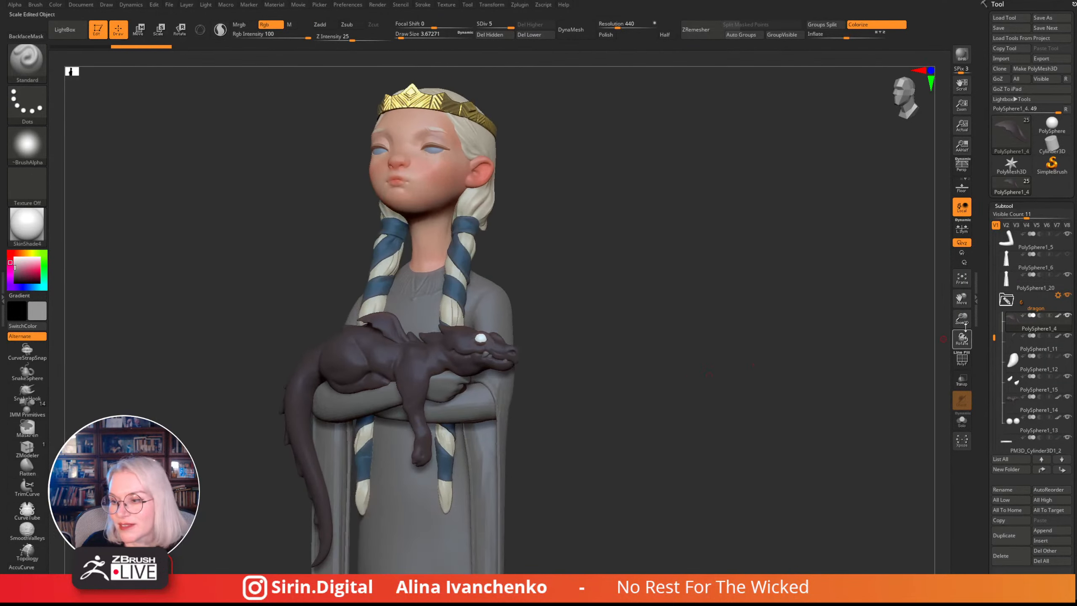
pyautogui.moveTo(961, 323); pyautogui.dragTo(954, 321)
pyautogui.moveTo(707, 336); pyautogui.dragTo(882, 322)
# - Select the hair and braids, choose the CurveTube brush and take the hair's cream tone as the current colour
pyautogui.keyDown('alt'); pyautogui.moveTo(757, 188); pyautogui.dragTo(590, 360); pyautogui.keyUp('alt')
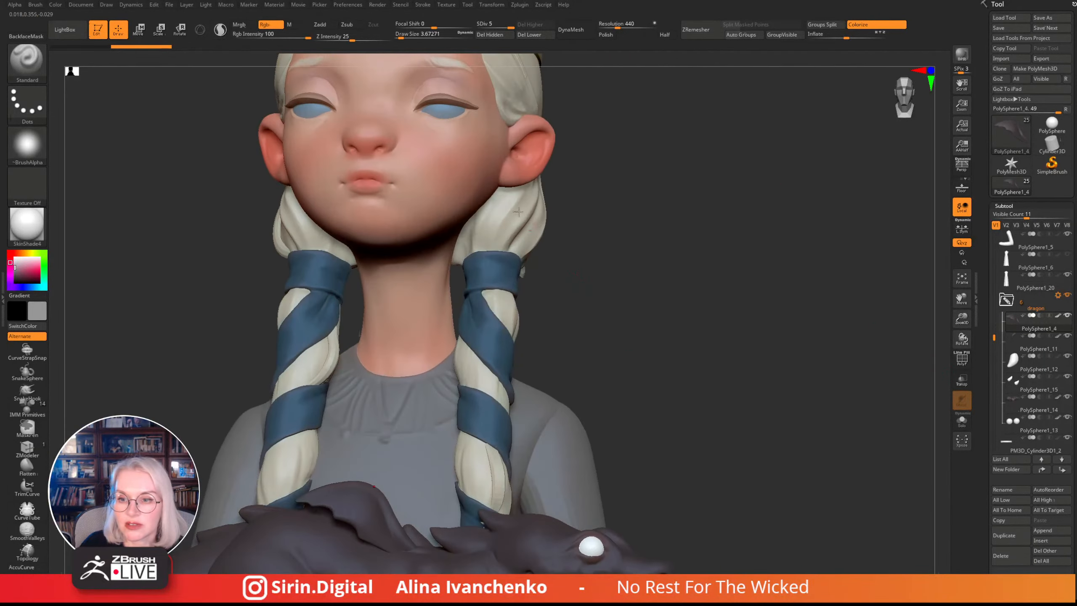
pyautogui.keyDown('alt'); pyautogui.click(518, 211); pyautogui.keyUp('alt')
pyautogui.moveTo(593, 235); pyautogui.dragTo(575, 263)
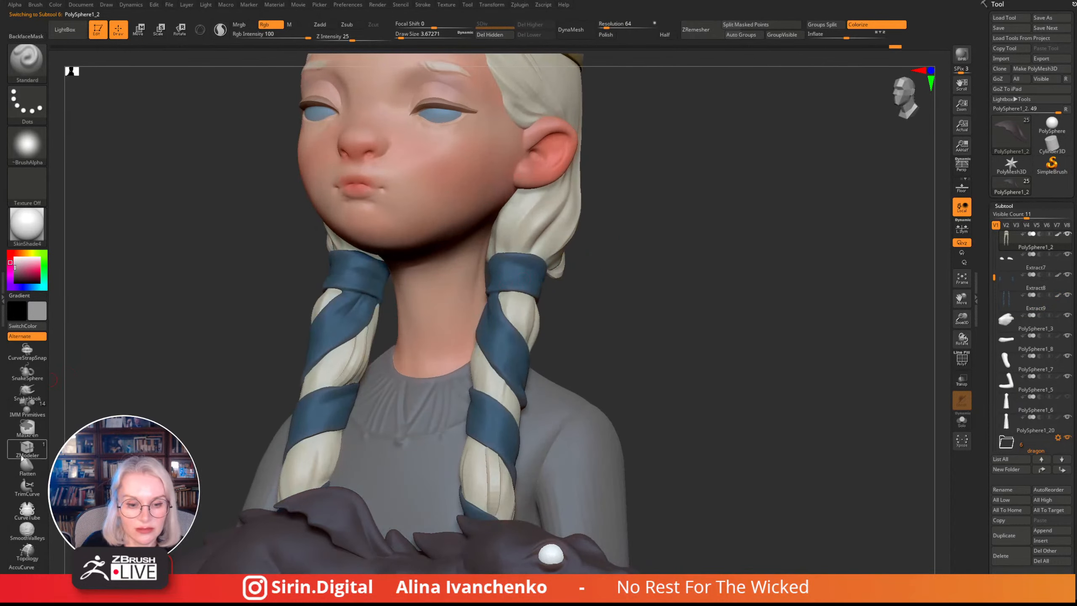
pyautogui.click(27, 509)
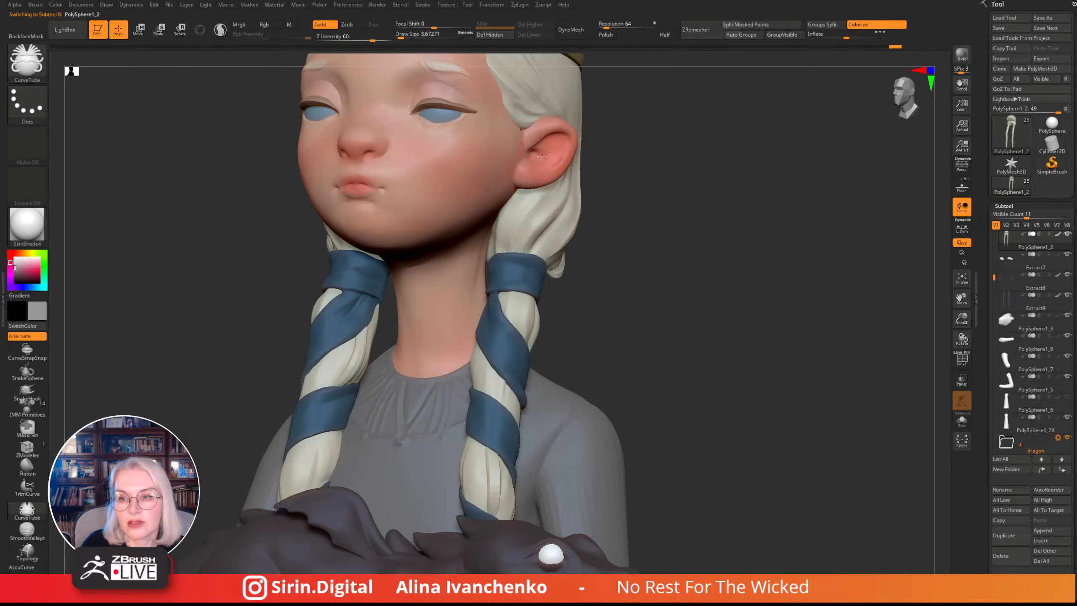
pyautogui.moveTo(668, 209); pyautogui.dragTo(609, 232)
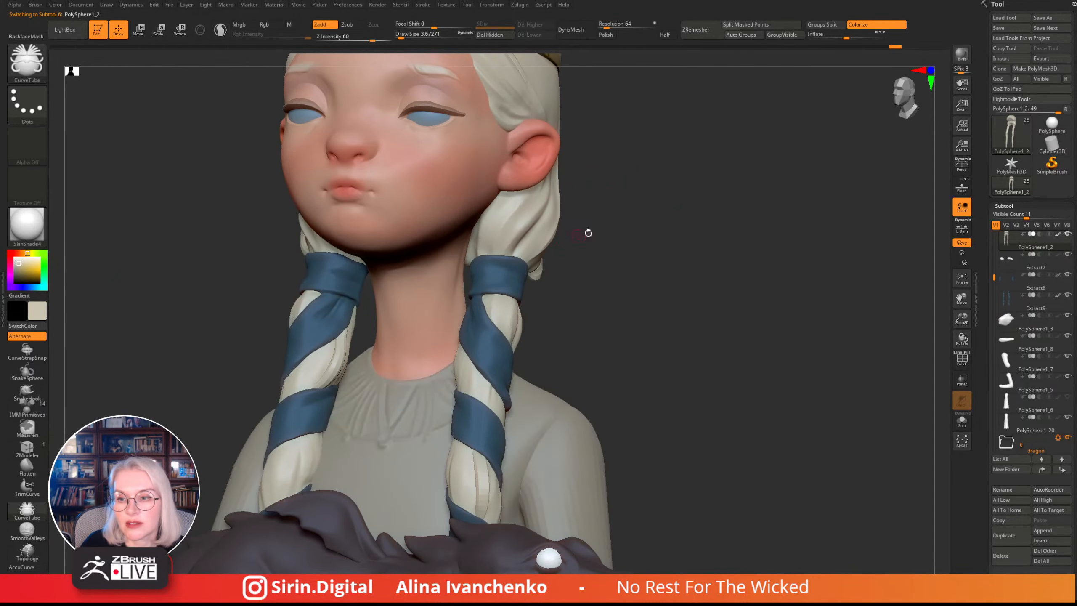
pyautogui.moveTo(587, 233)
pyautogui.keyDown('shift'); pyautogui.mouseDown()
pyautogui.moveTo(616, 225)
pyautogui.moveTo(582, 250)
pyautogui.moveTo(565, 281)
pyautogui.moveTo(521, 293)
pyautogui.mouseUp(); pyautogui.keyUp('shift')
pyautogui.moveTo(620, 292); pyautogui.dragTo(635, 336)
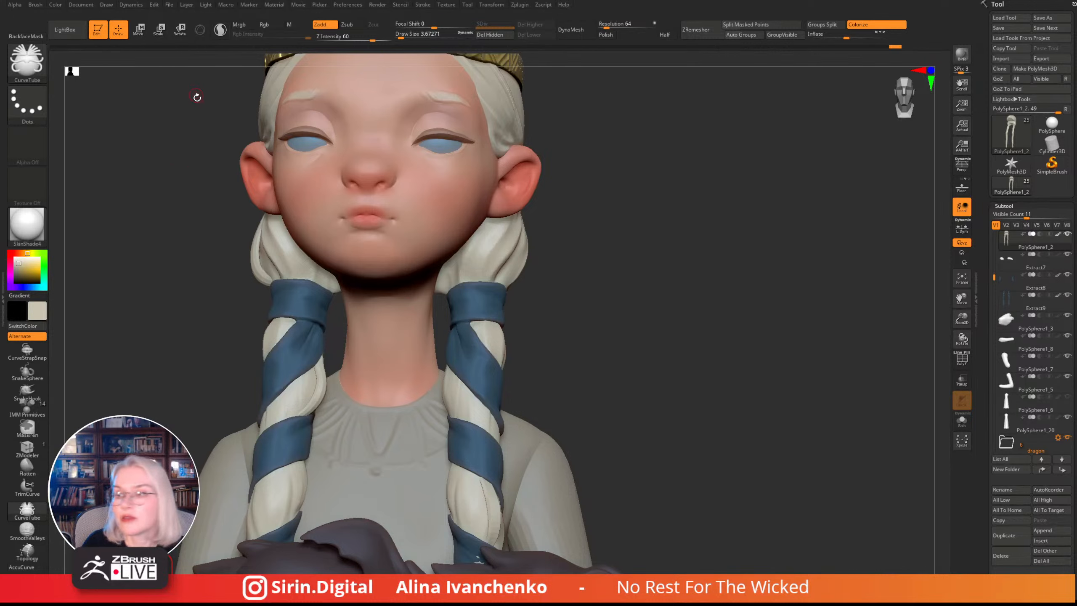
pyautogui.moveTo(181, 110); pyautogui.dragTo(228, 112)
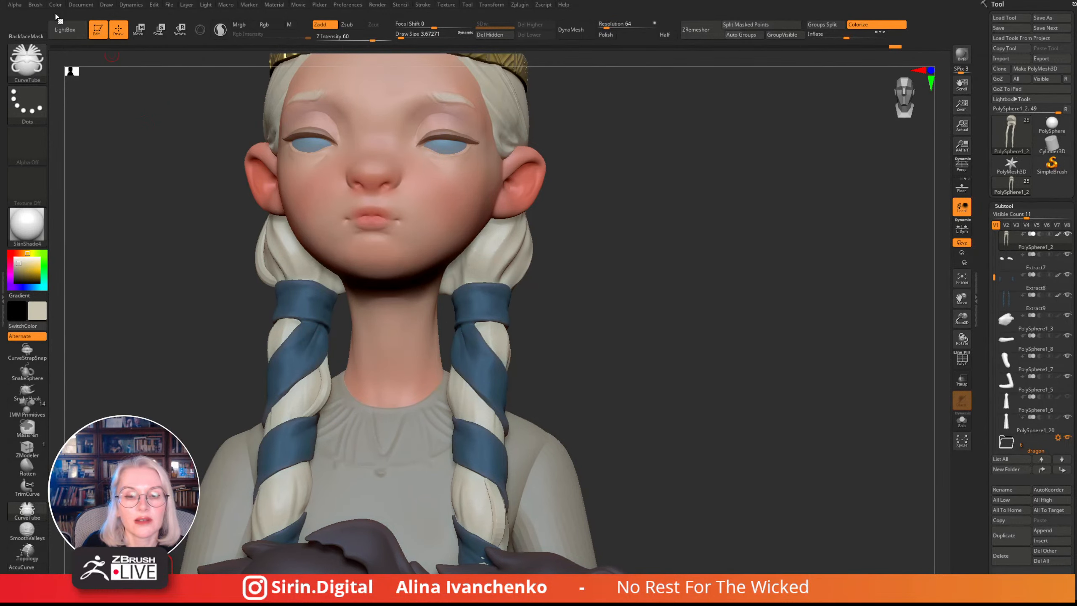
# - Draw a thin CurveTube strand down the side of the hair behind the ear and enable Rgb for the brush
pyautogui.click(423, 5)
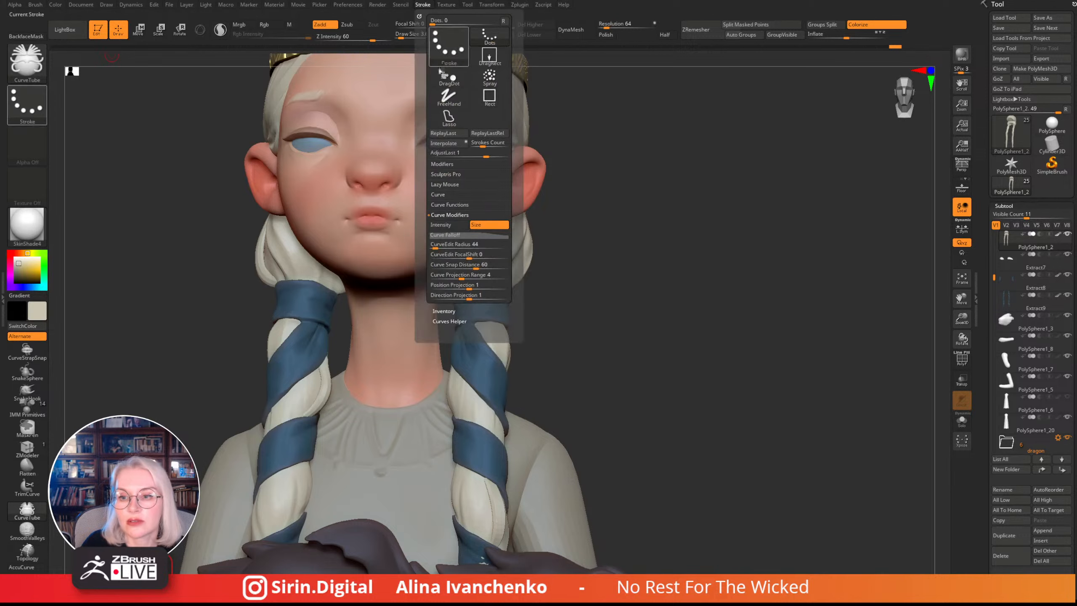
pyautogui.moveTo(593, 248); pyautogui.dragTo(539, 148)
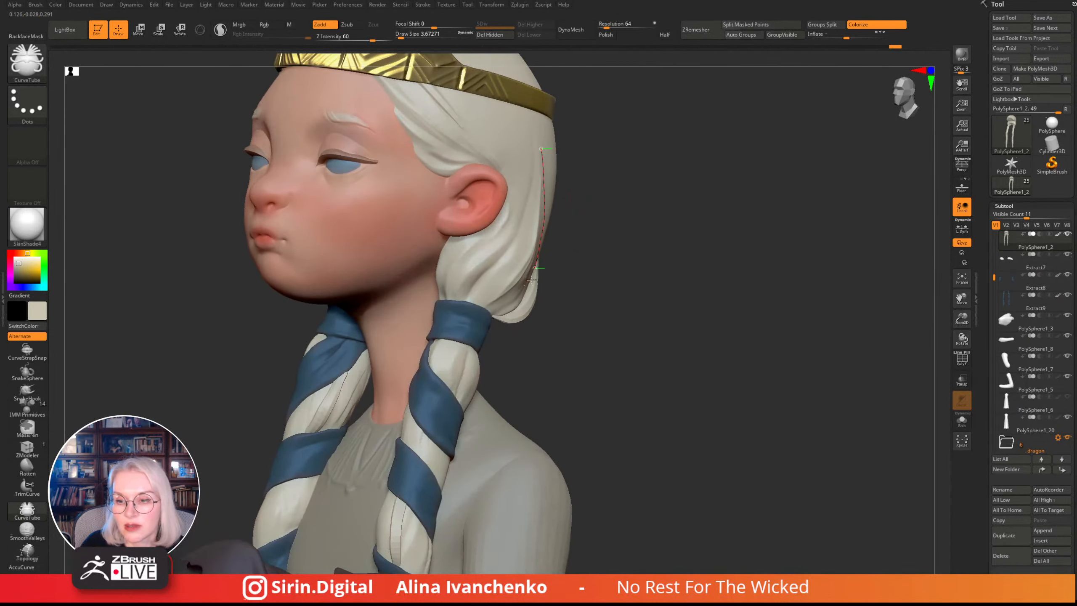
pyautogui.moveTo(490, 302); pyautogui.dragTo(491, 303)
pyautogui.moveTo(595, 276)
pyautogui.mouseDown()
pyautogui.moveTo(604, 278)
pyautogui.moveTo(586, 238)
pyautogui.moveTo(550, 235)
pyautogui.mouseUp()
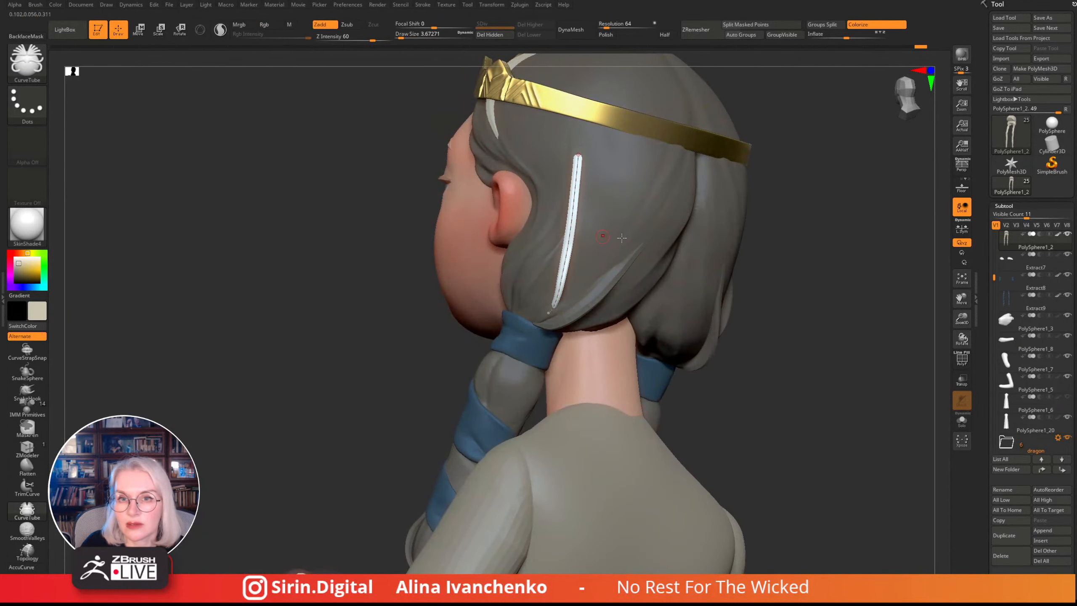
pyautogui.keyDown('alt'); pyautogui.moveTo(742, 256); pyautogui.dragTo(688, 227); pyautogui.keyUp('alt')
pyautogui.click(270, 24)
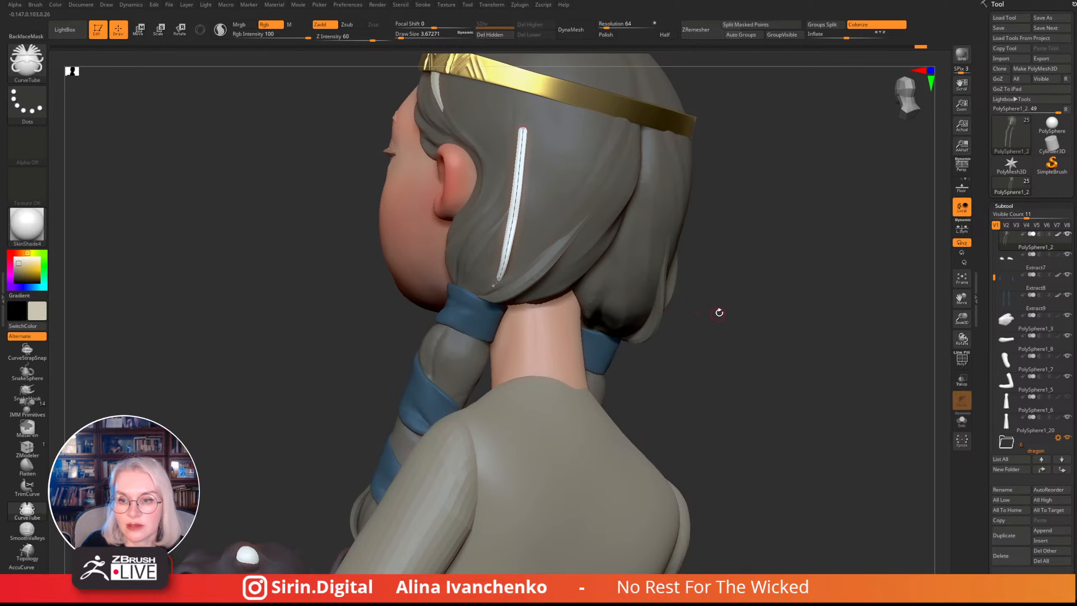
# - Bend the strand behind the ear and pull its lower end down to the blue tie of the braid
pyautogui.moveTo(719, 313); pyautogui.dragTo(705, 284)
pyautogui.moveTo(493, 274); pyautogui.dragTo(476, 282)
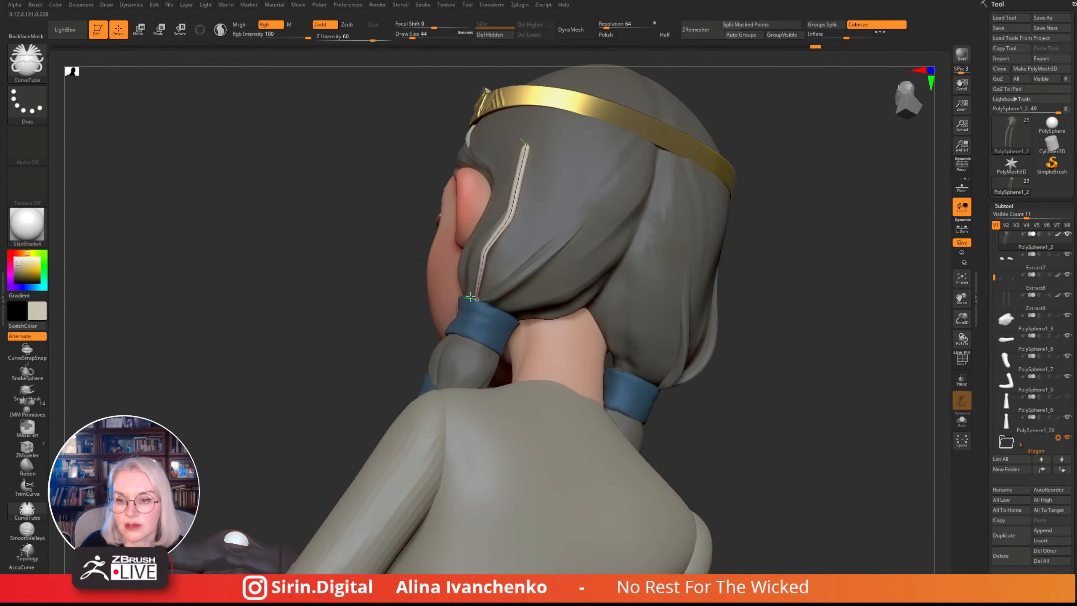
pyautogui.moveTo(393, 308)
pyautogui.mouseDown()
pyautogui.moveTo(587, 242)
pyautogui.moveTo(712, 255)
pyautogui.mouseUp()
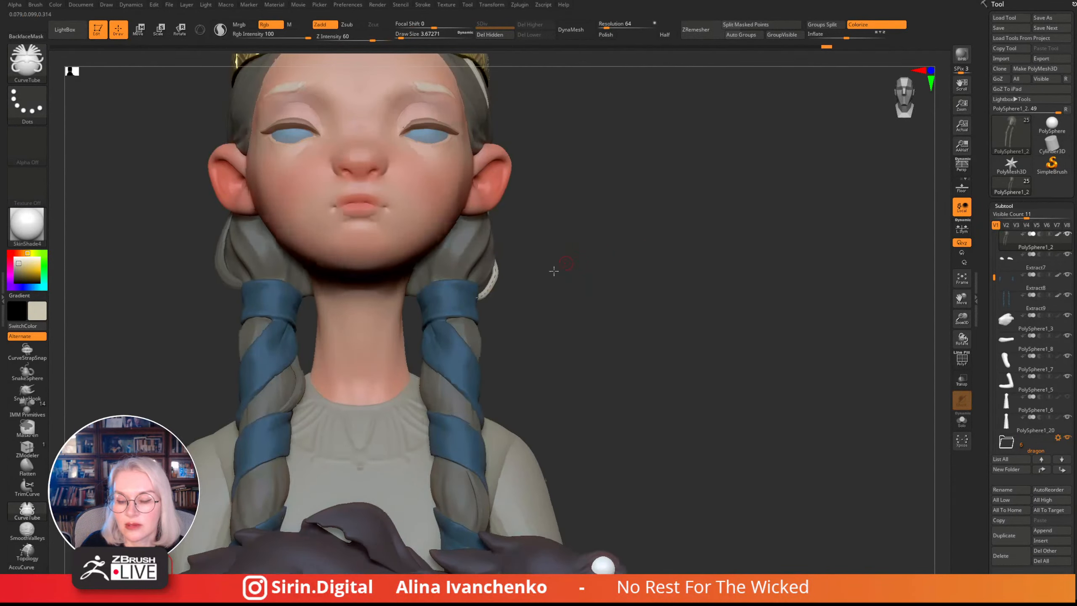
pyautogui.moveTo(554, 271); pyautogui.dragTo(486, 220)
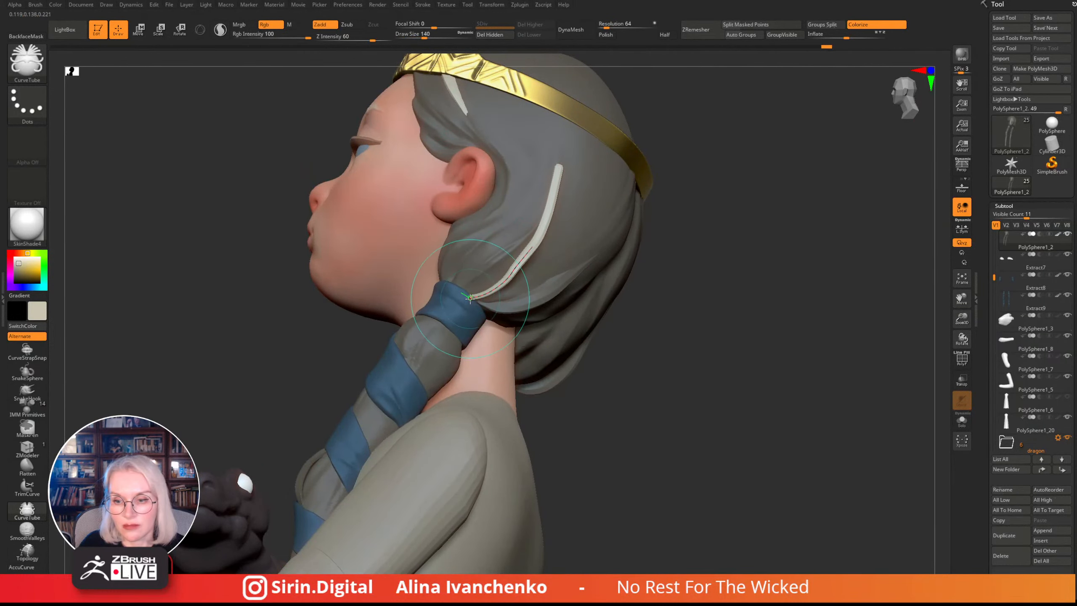
pyautogui.moveTo(627, 297); pyautogui.dragTo(651, 286)
pyautogui.moveTo(539, 285)
pyautogui.mouseDown()
pyautogui.moveTo(670, 278)
pyautogui.moveTo(547, 140)
pyautogui.mouseUp()
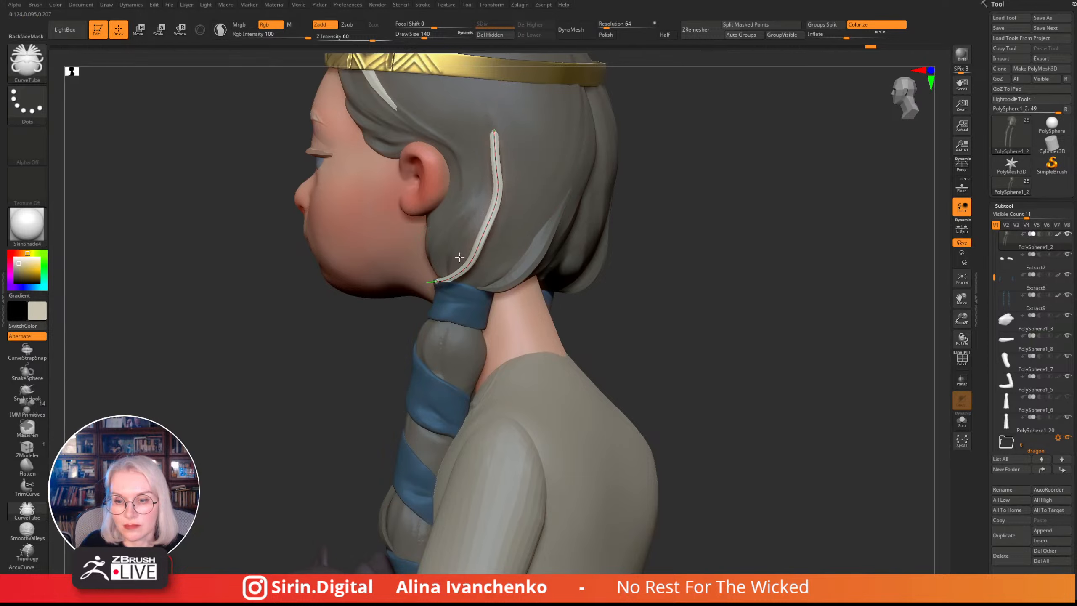
# - Reduce the curve-editing size to 96 and shift the middle of the strand forward, closer to the ear
pyautogui.press('[')
pyautogui.press('[')
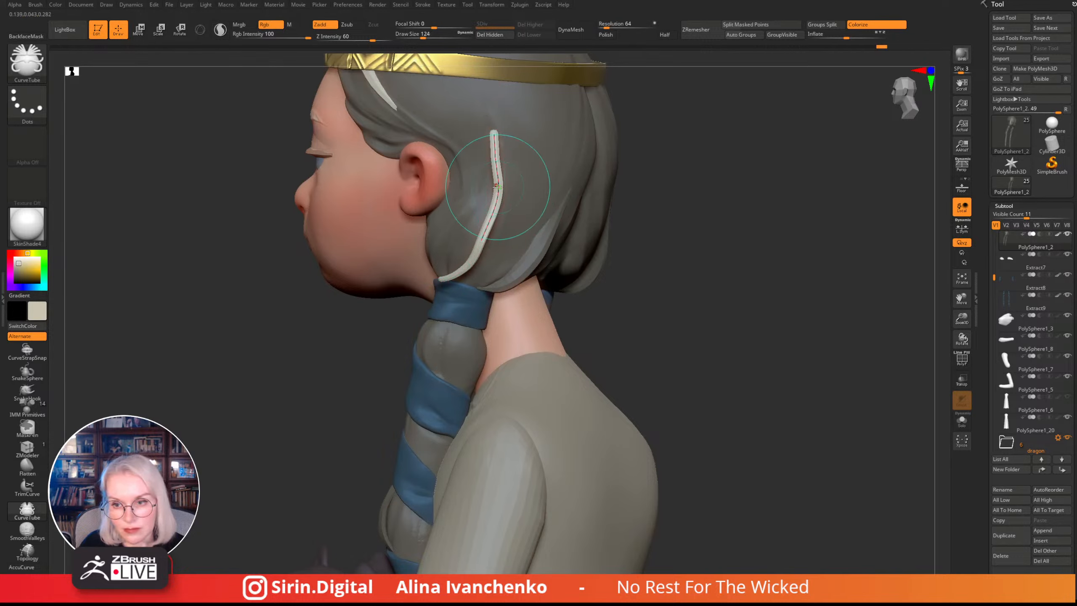
pyautogui.press('[')
pyautogui.moveTo(498, 190); pyautogui.dragTo(484, 191)
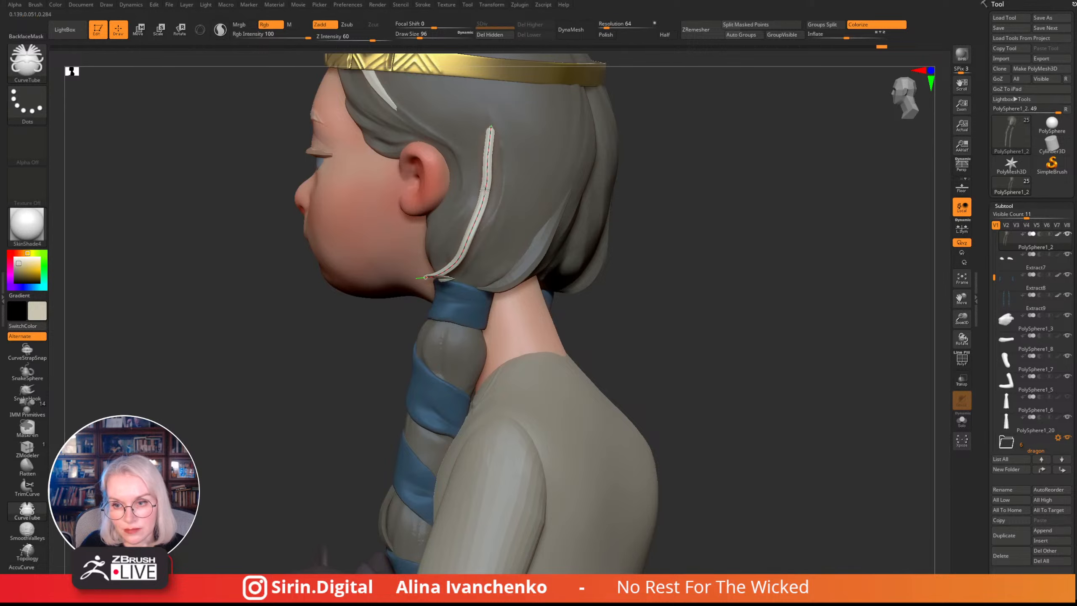
pyautogui.moveTo(671, 279); pyautogui.dragTo(593, 294)
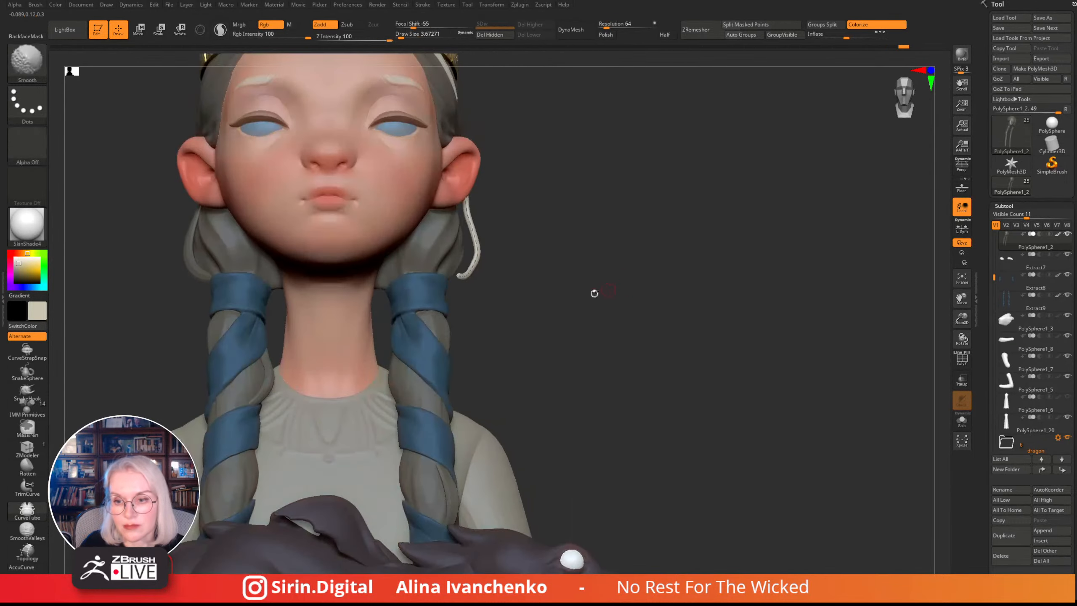
pyautogui.moveTo(541, 248); pyautogui.dragTo(797, 252)
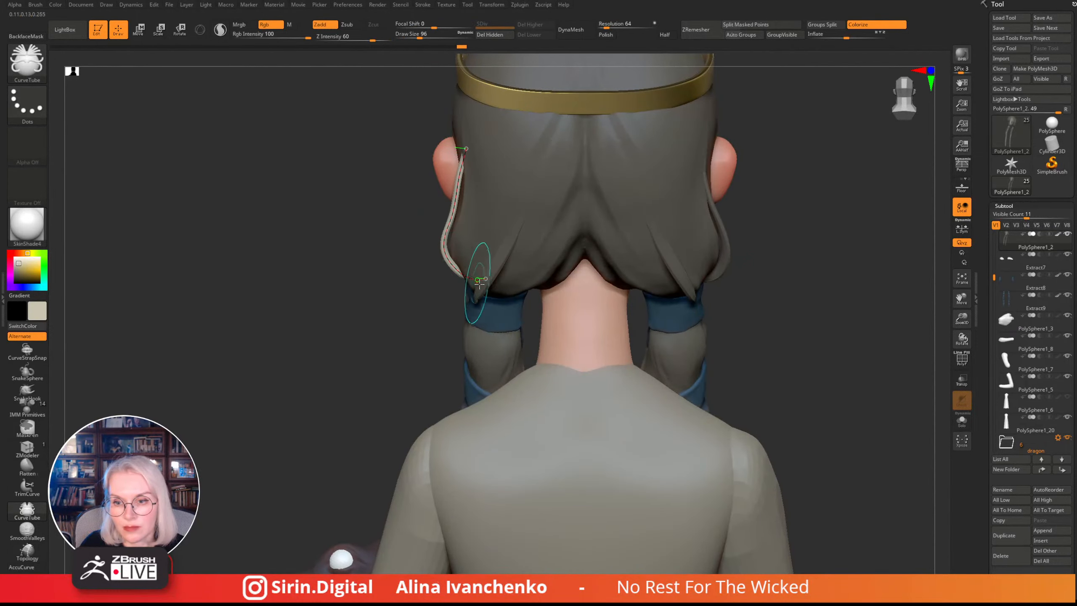
# - Curve the strand around the back of the gathered hair, adjusting its upper end and the part near the tie
pyautogui.keyDown('shift'); pyautogui.moveTo(385, 332); pyautogui.dragTo(702, 120); pyautogui.keyUp('shift')
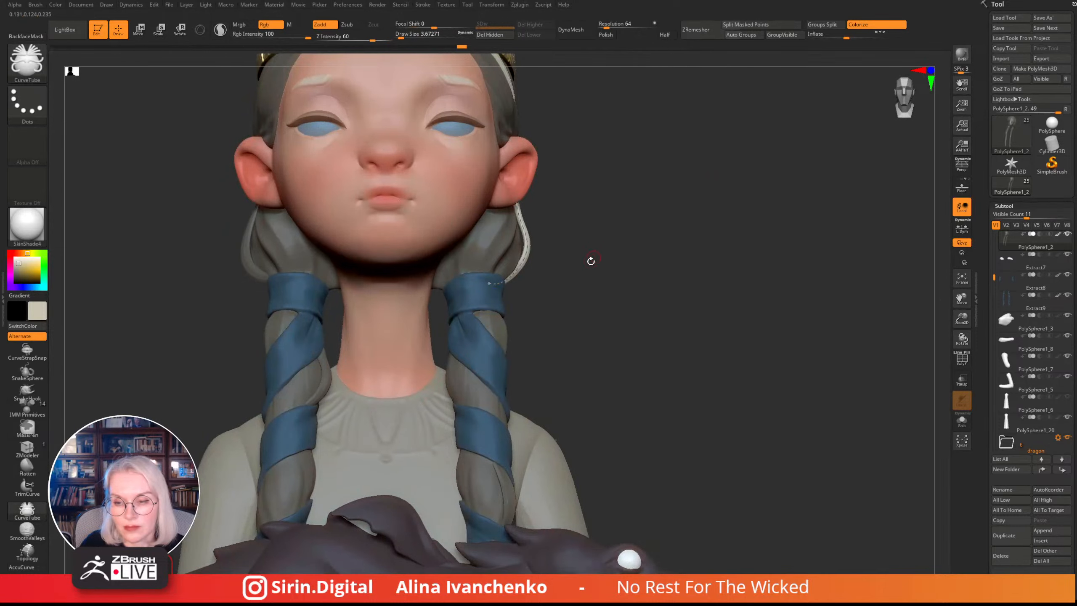
pyautogui.moveTo(591, 260); pyautogui.dragTo(508, 271)
pyautogui.keyDown('shift'); pyautogui.moveTo(568, 208); pyautogui.dragTo(533, 199); pyautogui.keyUp('shift')
pyautogui.moveTo(544, 154); pyautogui.dragTo(536, 152)
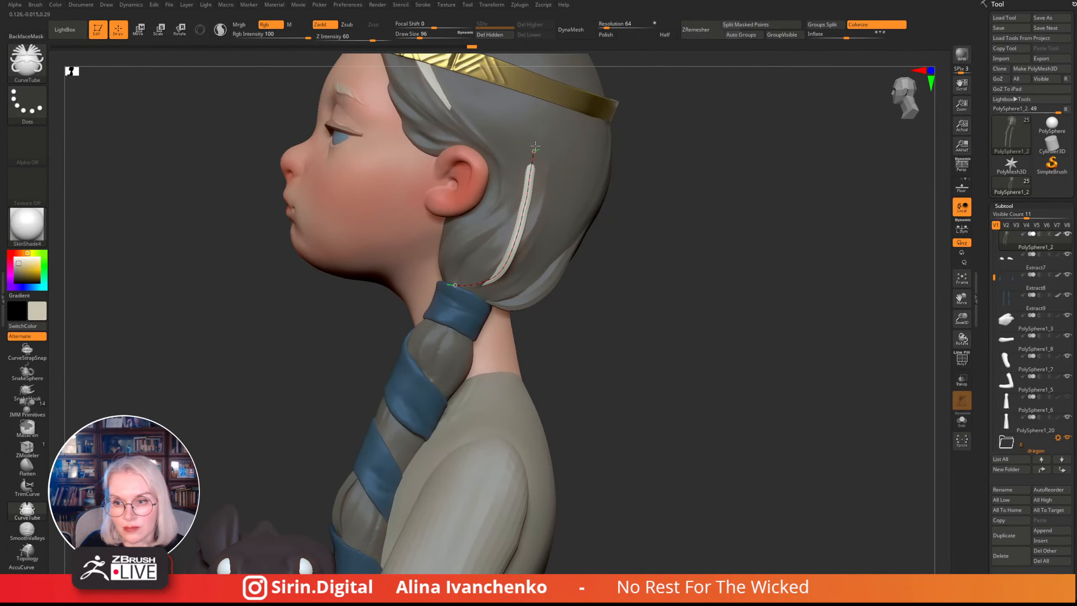
pyautogui.moveTo(529, 202); pyautogui.dragTo(530, 207)
pyautogui.moveTo(615, 270); pyautogui.dragTo(617, 324)
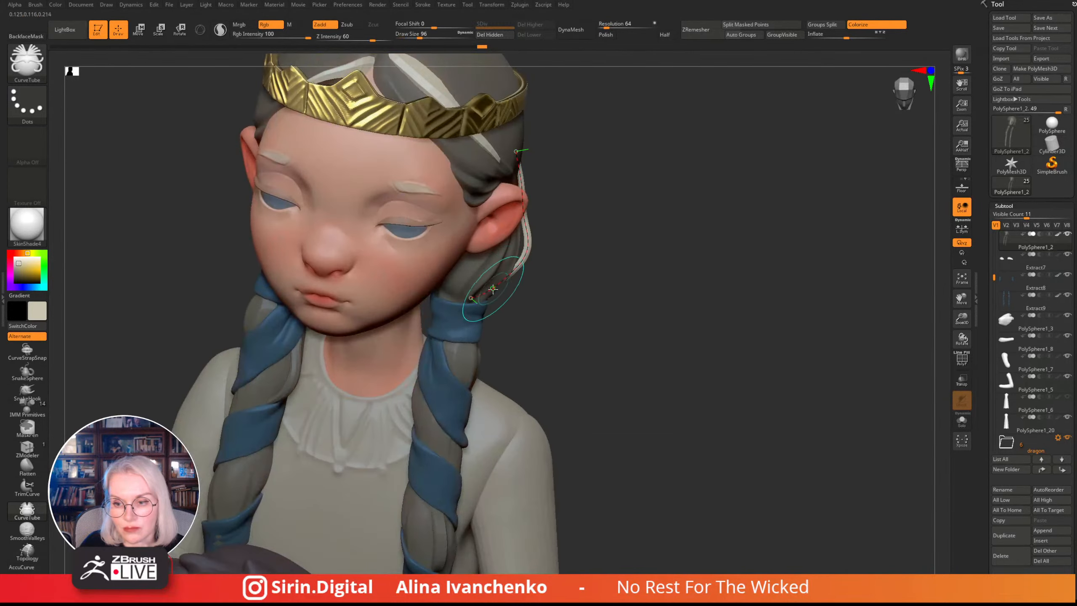
pyautogui.keyDown('shift'); pyautogui.moveTo(516, 289); pyautogui.dragTo(489, 312); pyautogui.keyUp('shift')
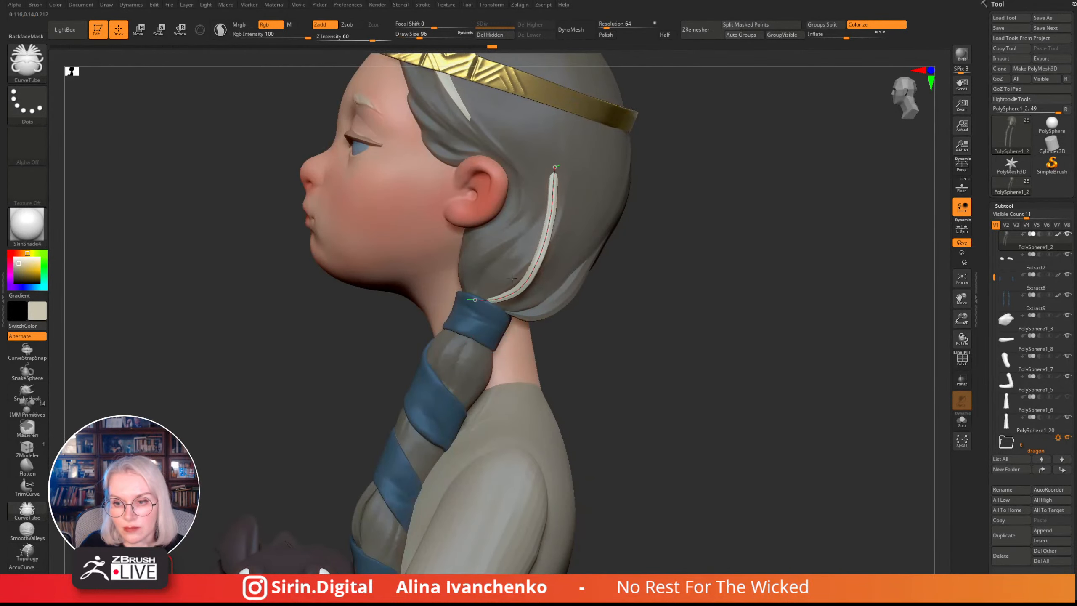
# - Tuck the strand's upper end in behind the ear and seat its lower end on the braid tie
pyautogui.moveTo(663, 263); pyautogui.dragTo(644, 237)
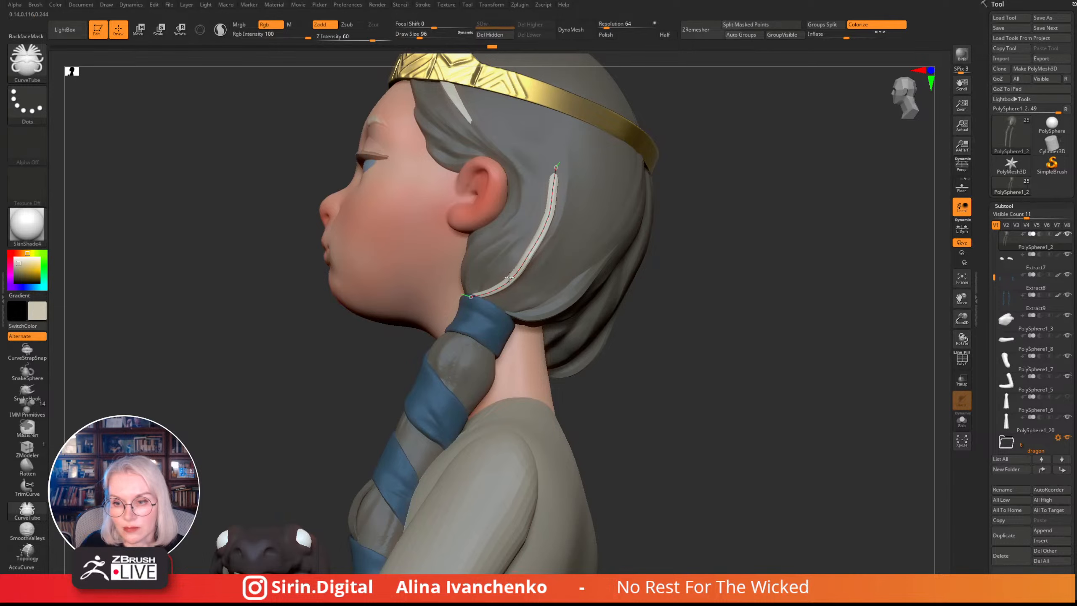
pyautogui.moveTo(687, 275); pyautogui.dragTo(577, 211)
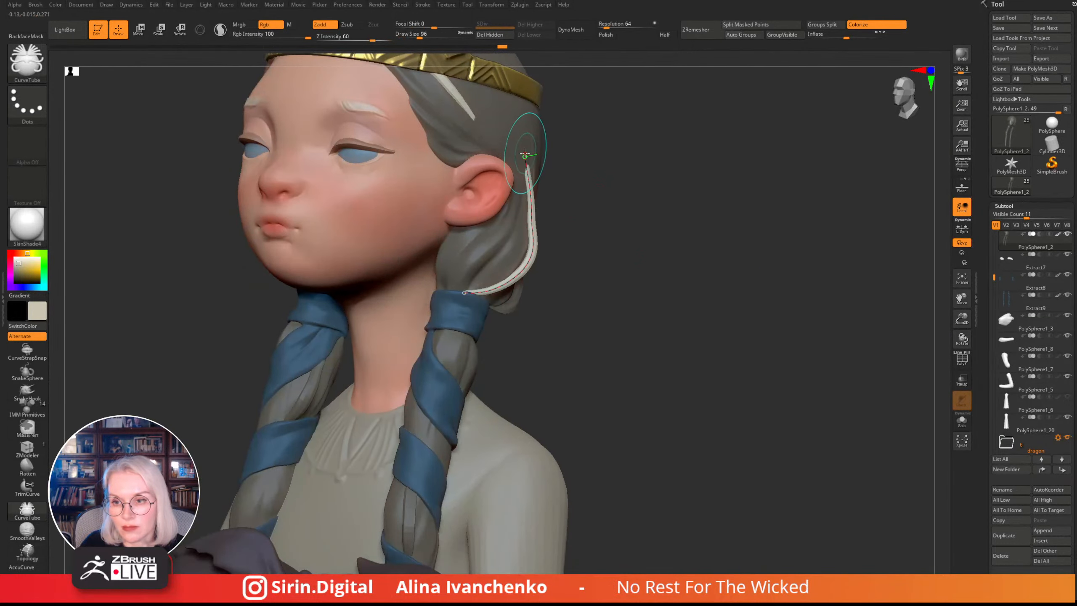
pyautogui.moveTo(525, 153); pyautogui.dragTo(523, 148)
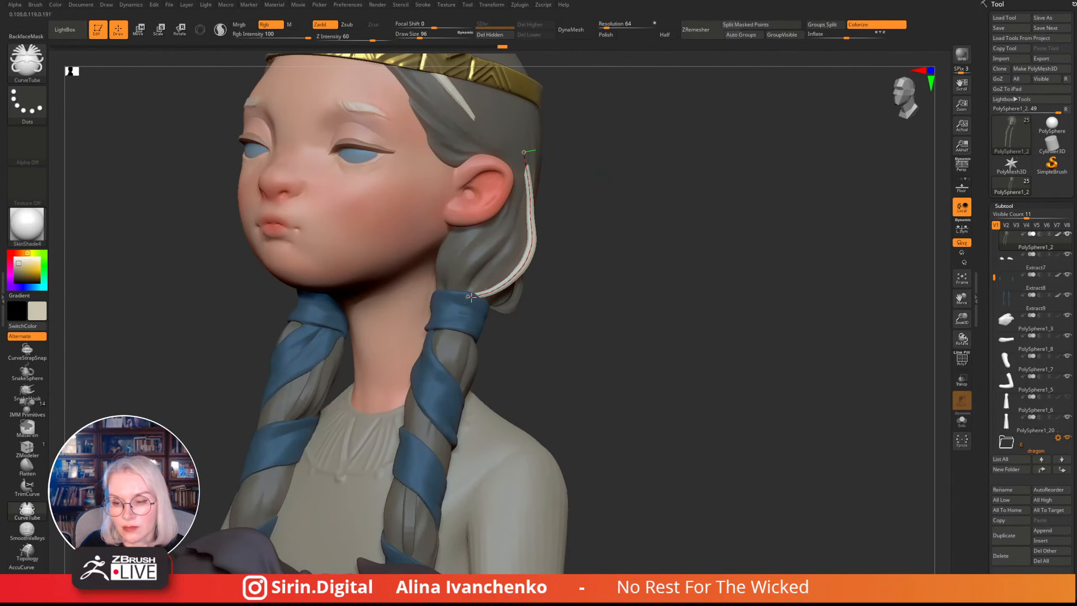
pyautogui.moveTo(548, 281); pyautogui.dragTo(562, 289)
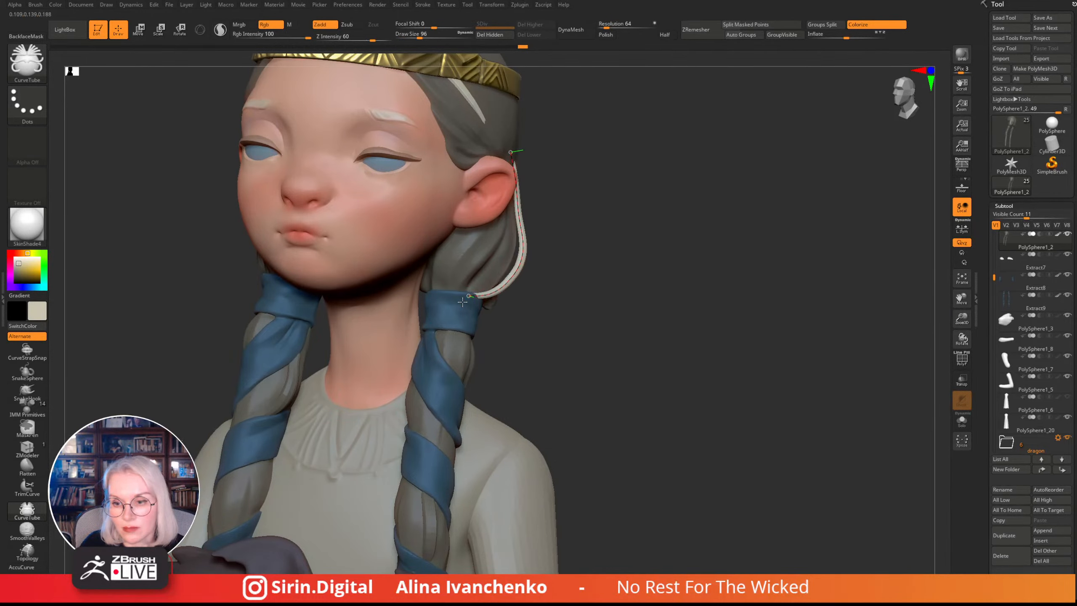
pyautogui.moveTo(717, 225); pyautogui.dragTo(609, 227)
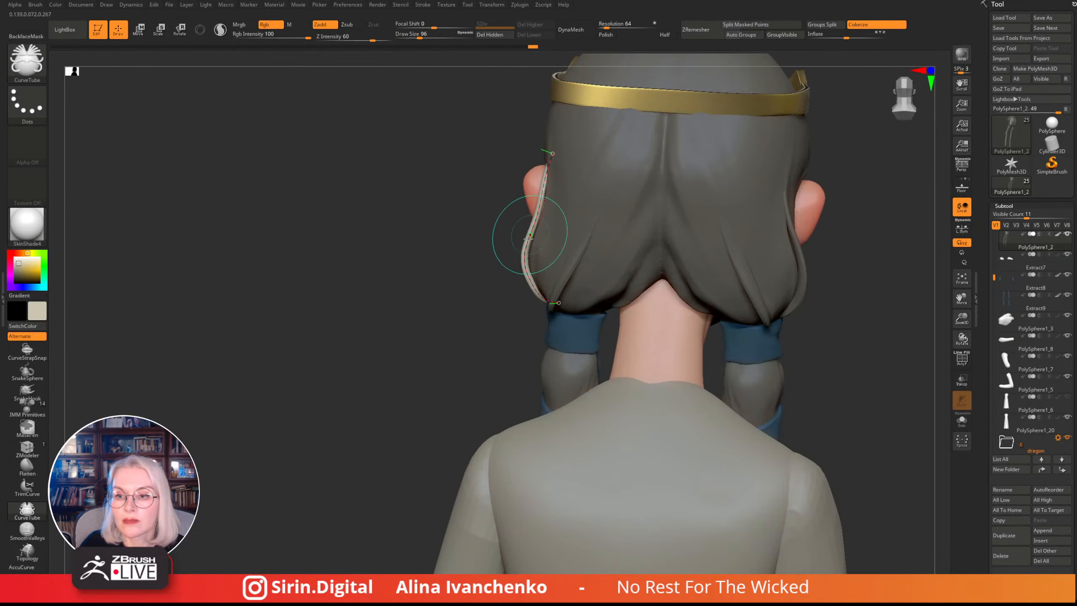
# - Reduce the curve-editing size to 72 and fit the strand's lower part and ends closely to the hair's contour
pyautogui.press('[')
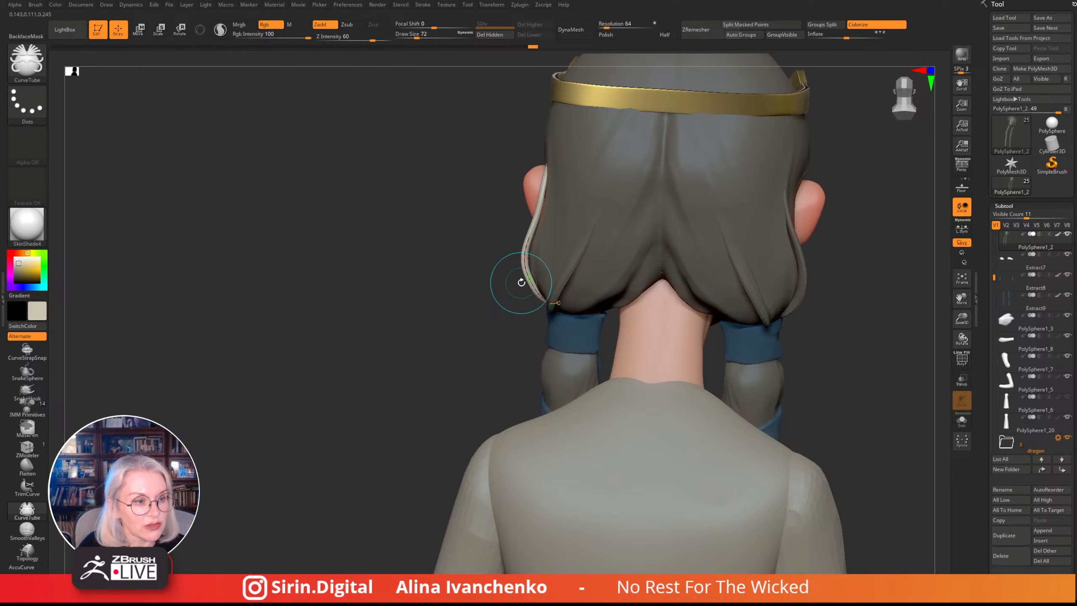
pyautogui.moveTo(474, 288)
pyautogui.keyDown('alt'); pyautogui.mouseDown()
pyautogui.moveTo(407, 297)
pyautogui.moveTo(402, 316)
pyautogui.moveTo(469, 312)
pyautogui.mouseUp(); pyautogui.keyUp('alt')
pyautogui.click(451, 280)
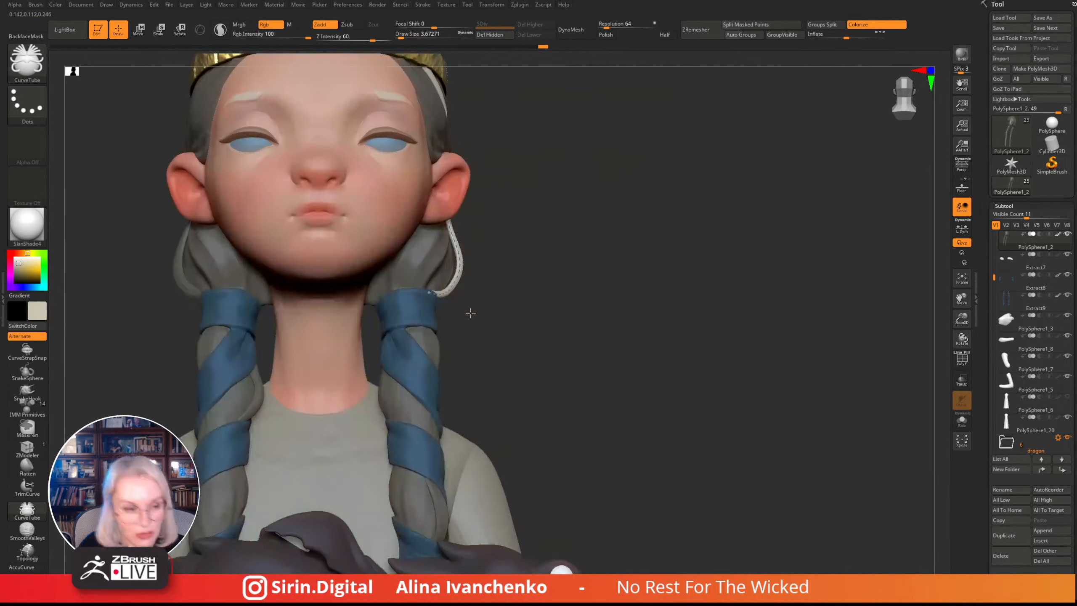
pyautogui.keyDown('alt'); pyautogui.moveTo(629, 253); pyautogui.dragTo(664, 262); pyautogui.keyUp('alt')
pyautogui.moveTo(607, 279); pyautogui.dragTo(521, 260)
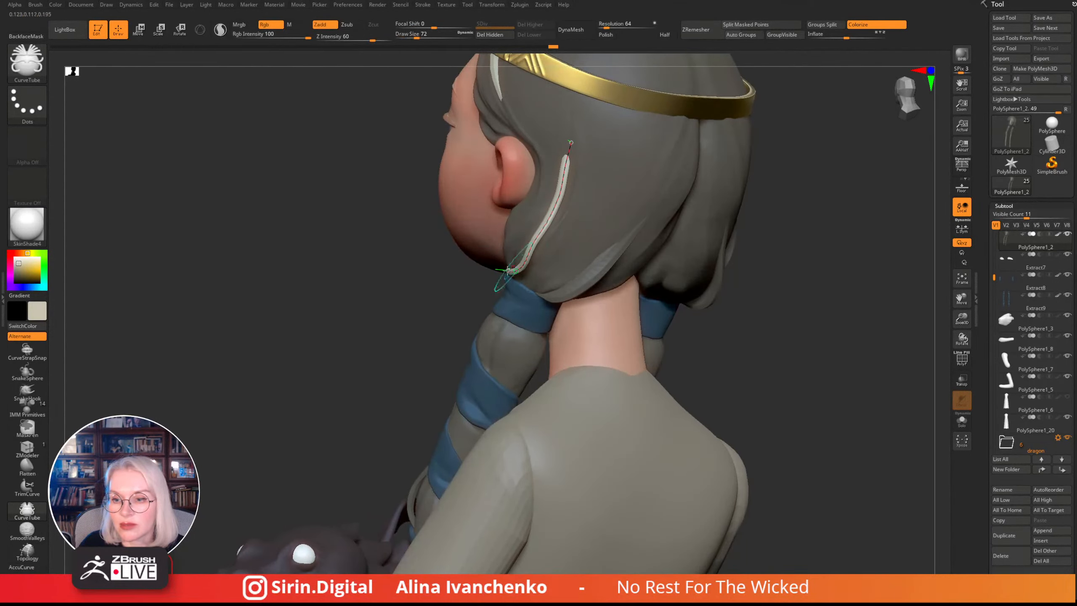
pyautogui.moveTo(440, 286); pyautogui.dragTo(645, 292)
pyautogui.moveTo(591, 212); pyautogui.dragTo(475, 218)
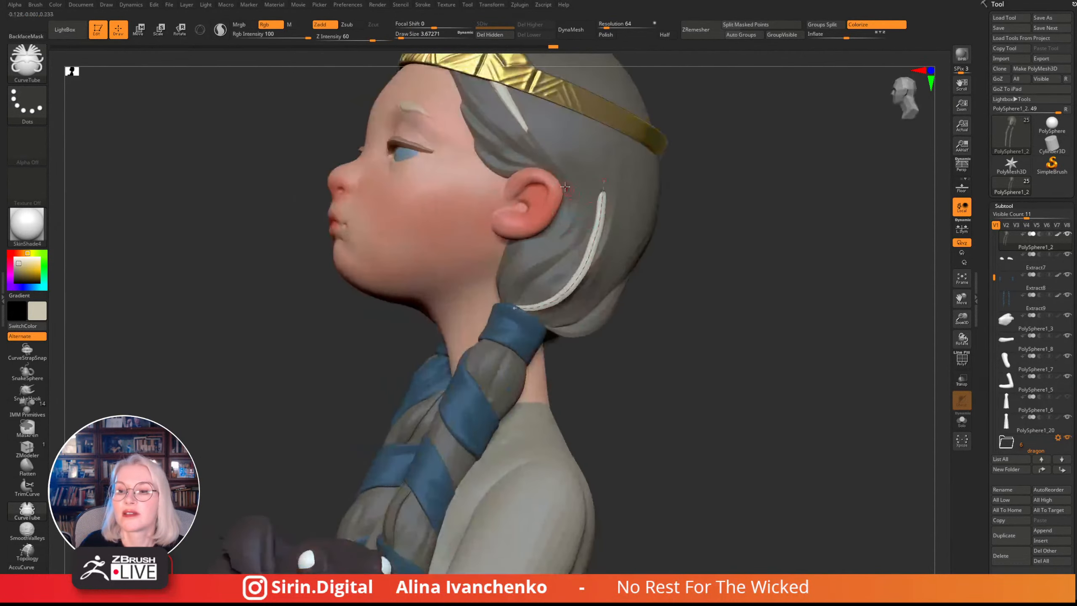
pyautogui.click(607, 182)
pyautogui.keyDown('shift'); pyautogui.moveTo(679, 242); pyautogui.dragTo(715, 259); pyautogui.keyUp('shift')
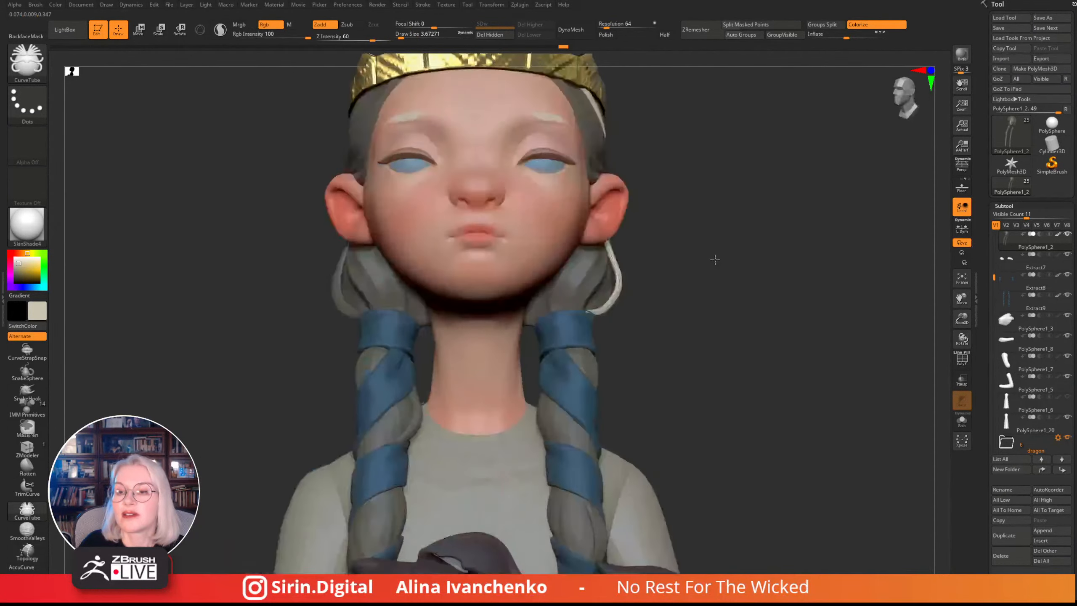
# - Thicken the tube strand by raising the draw size, settling on 8.42419, and rebuild it along the curve
pyautogui.click(422, 4)
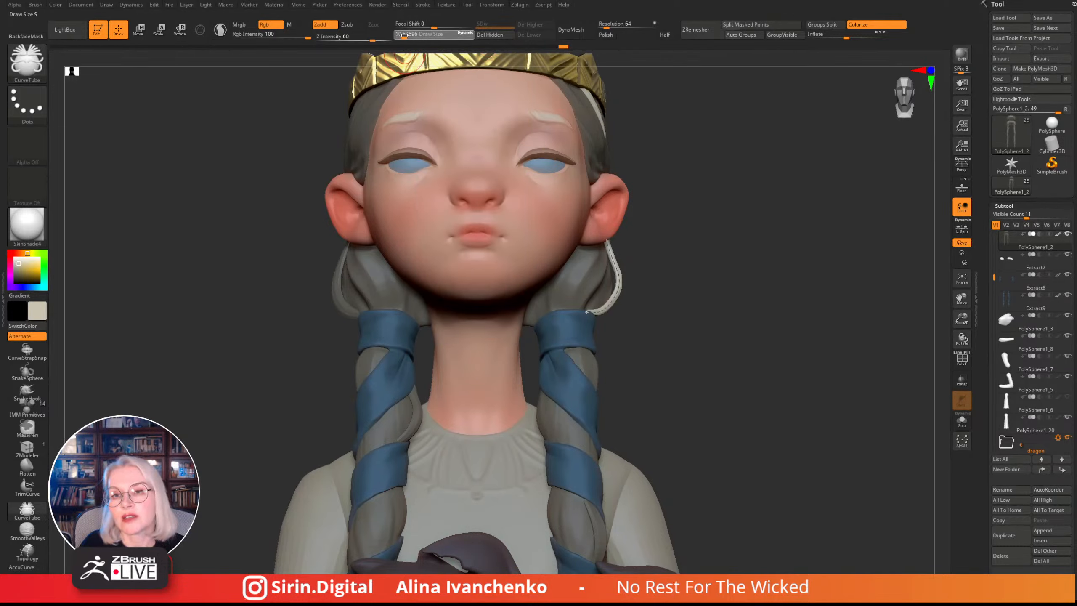
pyautogui.moveTo(683, 298)
pyautogui.mouseDown()
pyautogui.moveTo(666, 305)
pyautogui.moveTo(655, 295)
pyautogui.mouseUp()
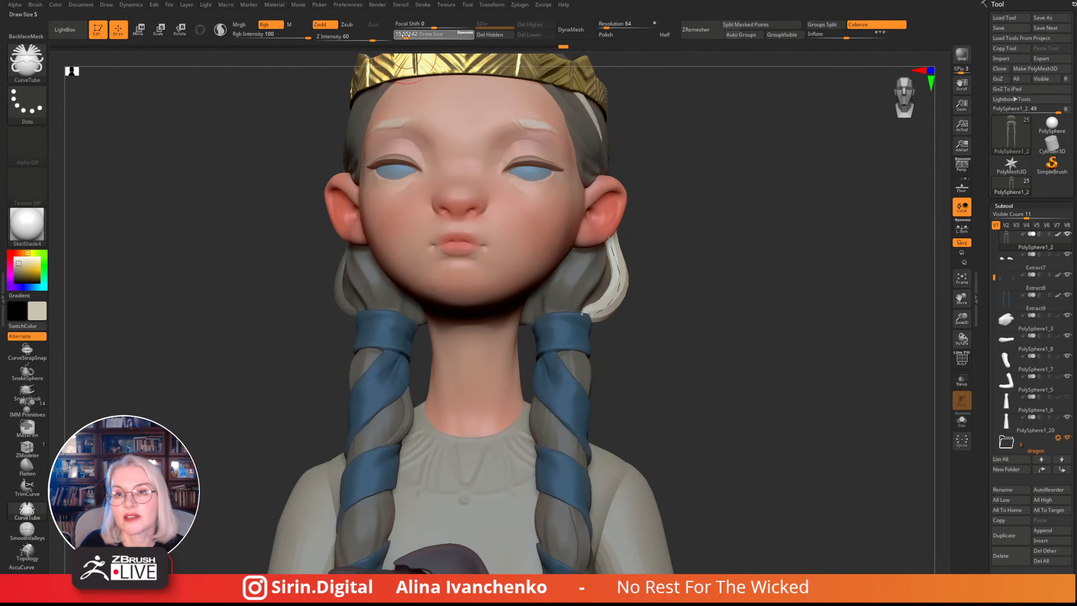
pyautogui.moveTo(406, 35); pyautogui.dragTo(403, 37)
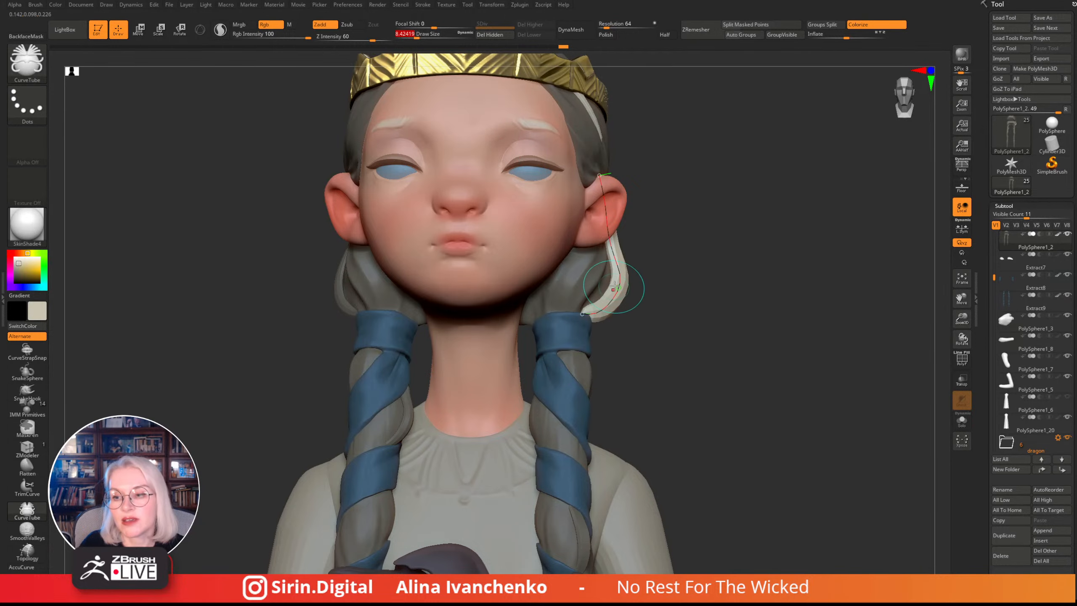
pyautogui.moveTo(714, 303); pyautogui.dragTo(615, 297)
# - Clear the mask from the hair and braids and look over the strand from the front
pyautogui.moveTo(962, 318); pyautogui.dragTo(934, 265)
pyautogui.keyDown('shift'); pyautogui.moveTo(899, 297); pyautogui.dragTo(848, 310); pyautogui.keyUp('shift')
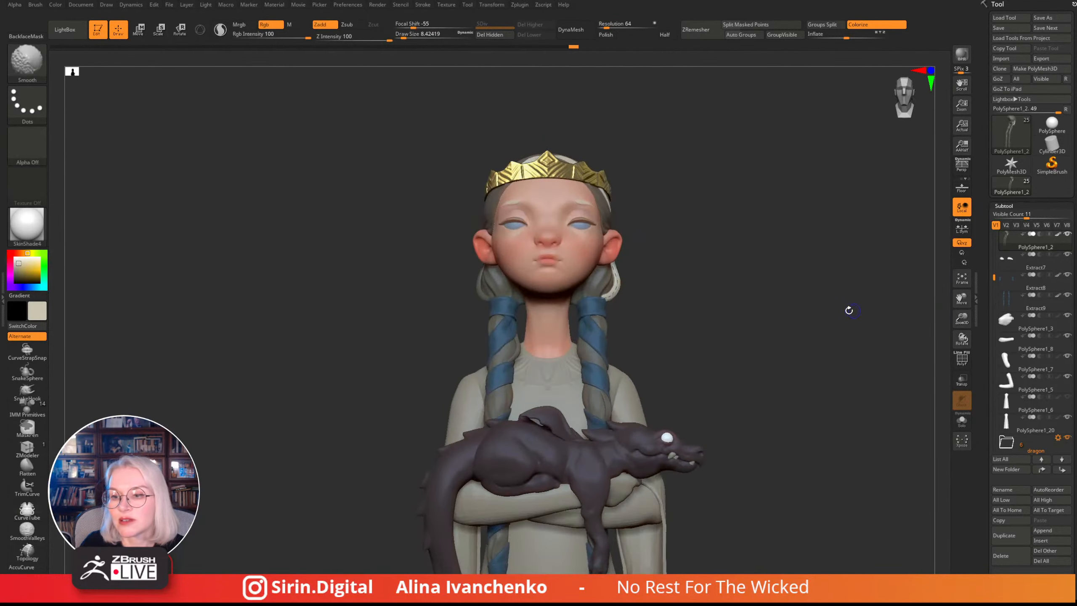
pyautogui.keyDown('alt'); pyautogui.moveTo(712, 285); pyautogui.dragTo(629, 317); pyautogui.keyUp('alt')
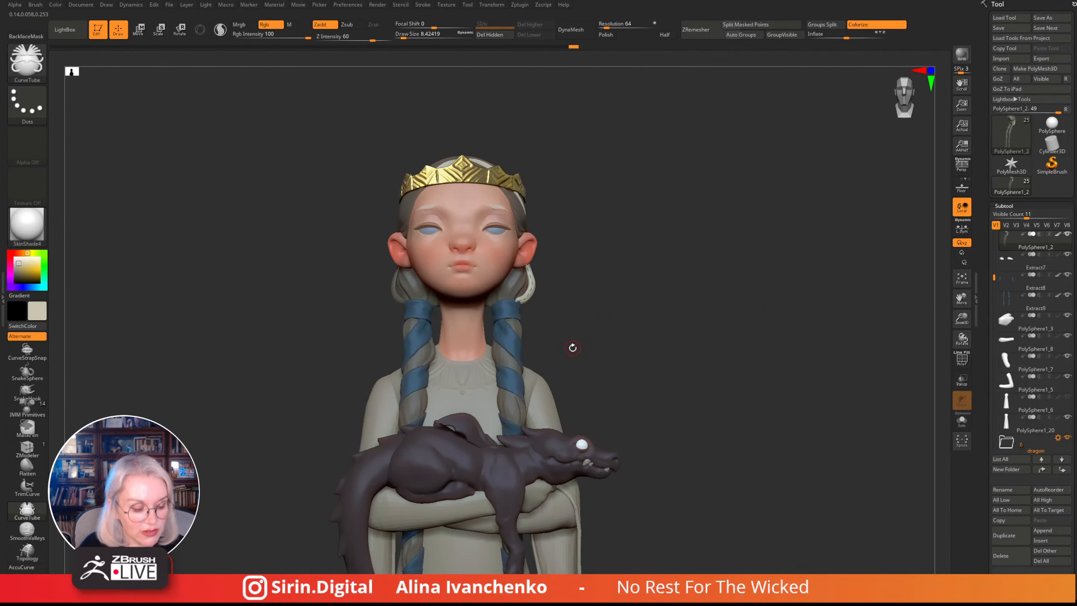
pyautogui.keyDown('ctrl'); pyautogui.moveTo(572, 347); pyautogui.dragTo(570, 339); pyautogui.keyUp('ctrl')
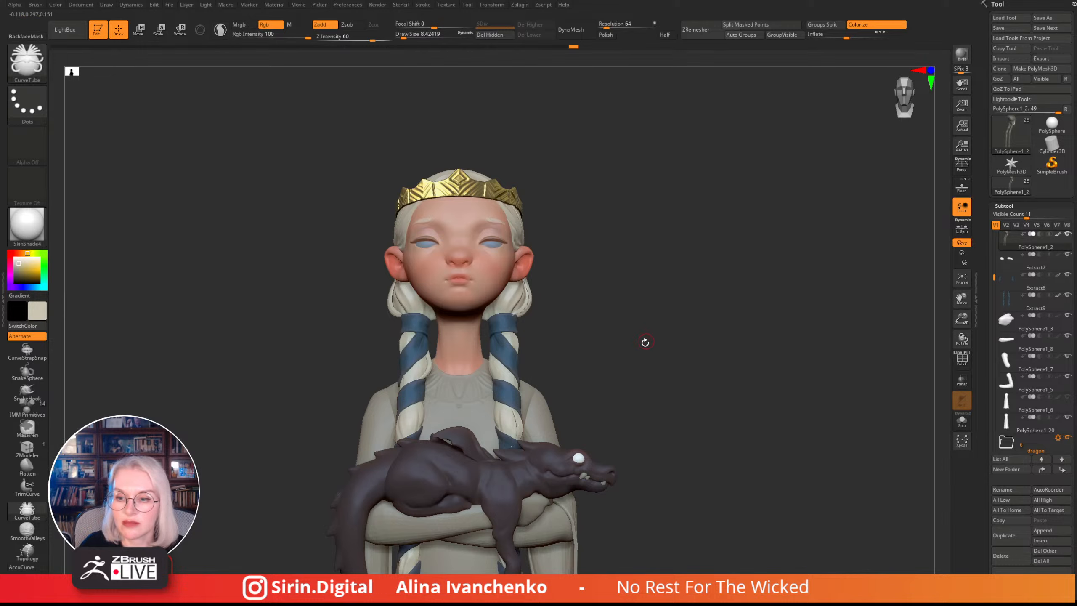
pyautogui.moveTo(645, 342); pyautogui.dragTo(676, 343)
pyautogui.moveTo(961, 319); pyautogui.dragTo(934, 335)
pyautogui.keyDown('alt'); pyautogui.moveTo(685, 313); pyautogui.dragTo(637, 295); pyautogui.keyUp('alt')
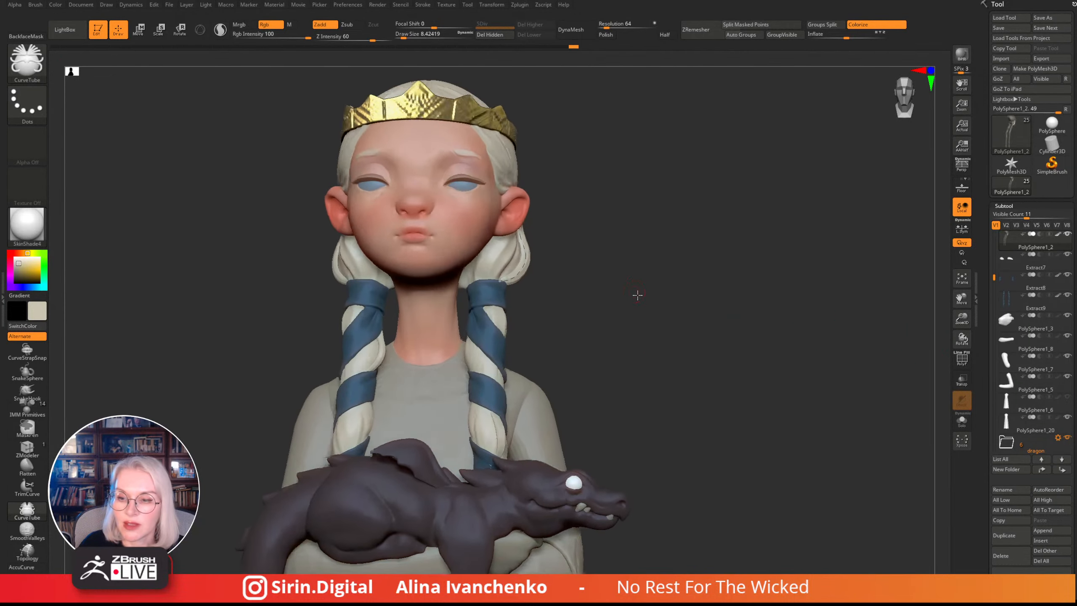
# - Make the strand slimmer by setting the draw size to 6.57639 and rebuilding it along its curve
pyautogui.moveTo(404, 37); pyautogui.dragTo(400, 35)
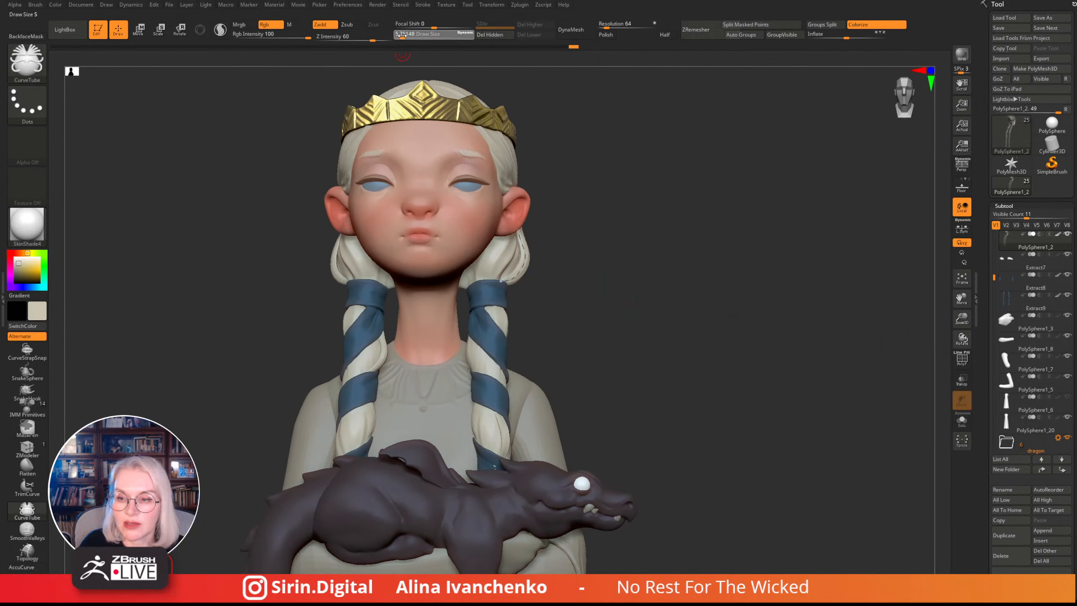
pyautogui.click(514, 267)
pyautogui.keyDown('shift'); pyautogui.moveTo(564, 256); pyautogui.dragTo(550, 259); pyautogui.keyUp('shift')
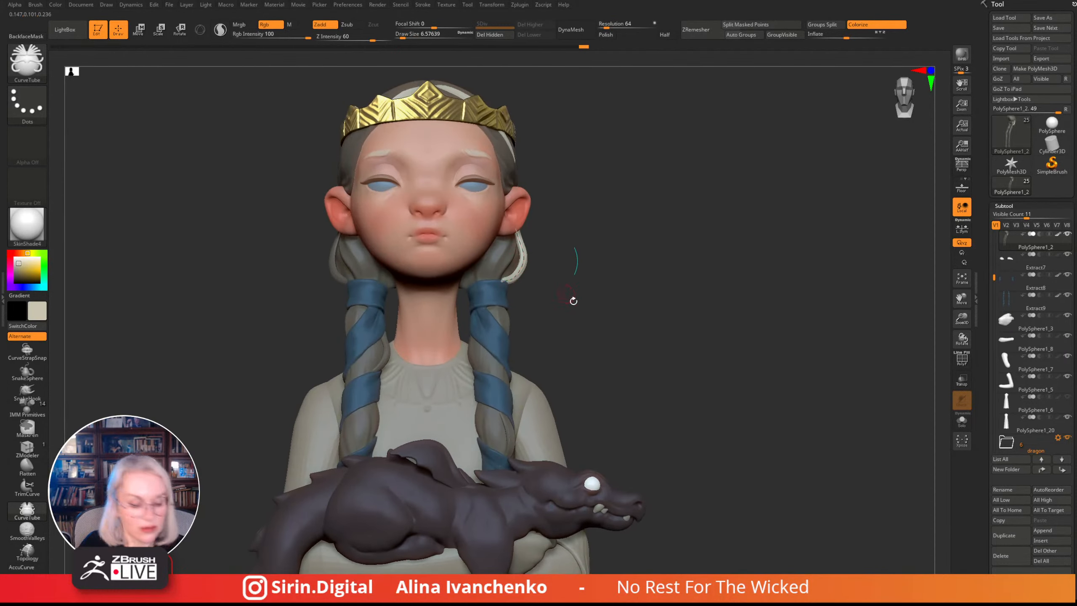
# - Refine the curve of the slimmer strand so its lower half follows the gathered hair into the braid tie
pyautogui.moveTo(577, 308)
pyautogui.mouseDown()
pyautogui.moveTo(507, 303)
pyautogui.moveTo(543, 302)
pyautogui.moveTo(490, 283)
pyautogui.mouseUp()
pyautogui.moveTo(587, 288)
pyautogui.mouseDown()
pyautogui.moveTo(526, 282)
pyautogui.moveTo(483, 298)
pyautogui.moveTo(518, 252)
pyautogui.moveTo(503, 264)
pyautogui.mouseUp()
pyautogui.moveTo(653, 287)
pyautogui.mouseDown()
pyautogui.moveTo(711, 295)
pyautogui.moveTo(647, 305)
pyautogui.mouseUp()
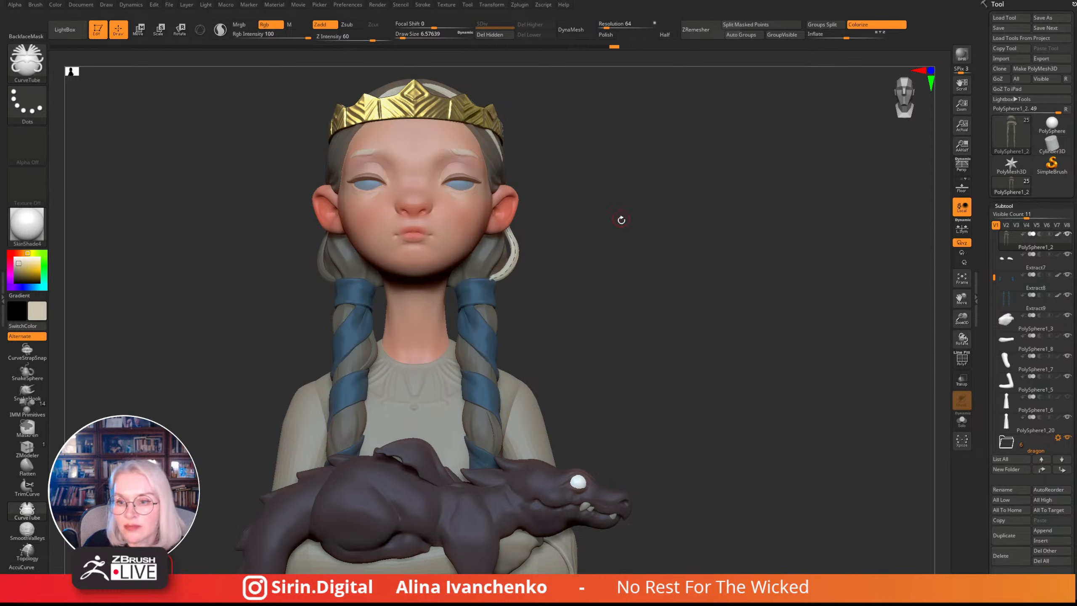
pyautogui.moveTo(621, 219); pyautogui.dragTo(621, 279)
pyautogui.moveTo(496, 266)
pyautogui.mouseDown()
pyautogui.moveTo(606, 298)
pyautogui.moveTo(516, 267)
pyautogui.moveTo(481, 269)
pyautogui.mouseUp()
pyautogui.moveTo(540, 309); pyautogui.dragTo(502, 307)
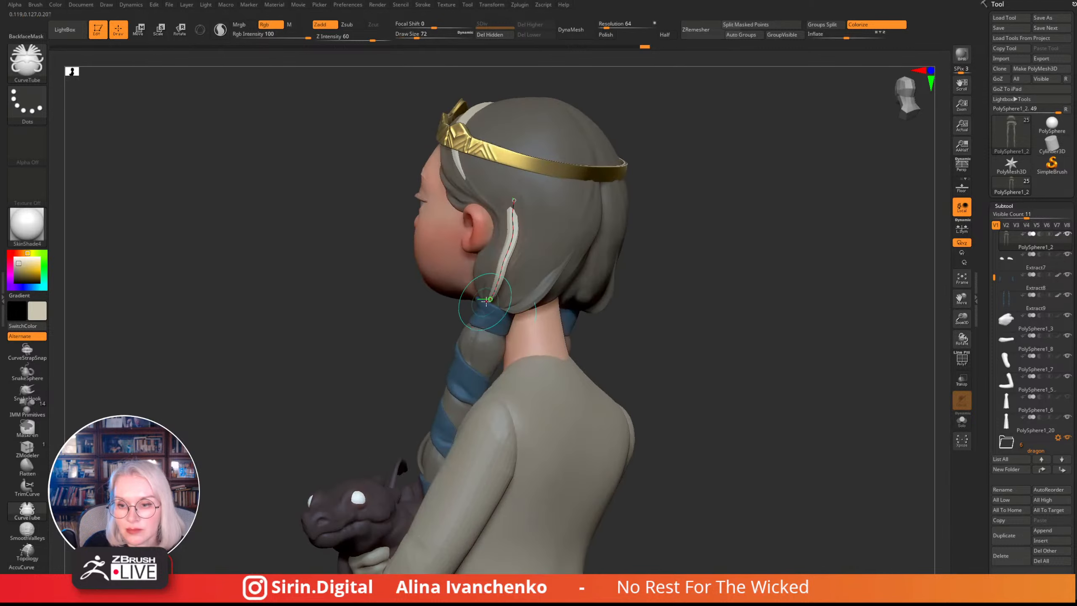
pyautogui.moveTo(662, 297)
pyautogui.mouseDown()
pyautogui.moveTo(728, 313)
pyautogui.moveTo(570, 337)
pyautogui.moveTo(547, 280)
pyautogui.mouseUp()
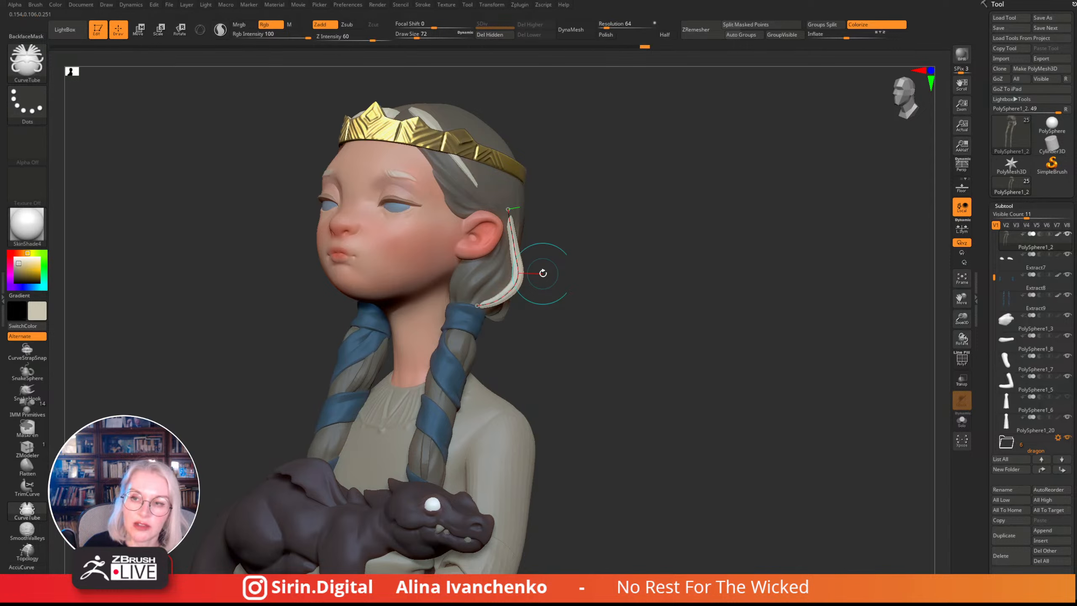
pyautogui.moveTo(649, 300); pyautogui.dragTo(516, 184)
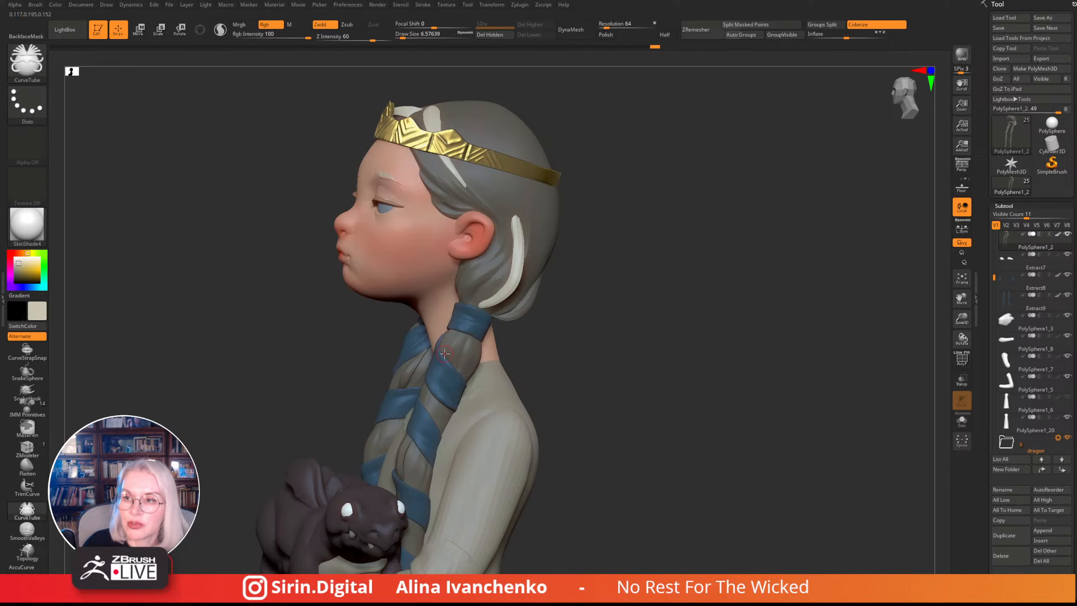
# - Reshape the tube strand behind the ear with the Move brush at draw size 28.75, smoothing it against the hair
pyautogui.moveTo(686, 233)
pyautogui.mouseDown()
pyautogui.moveTo(694, 257)
pyautogui.moveTo(681, 273)
pyautogui.moveTo(581, 297)
pyautogui.mouseUp()
pyautogui.press('b')
pyautogui.press('m')
pyautogui.press('v')
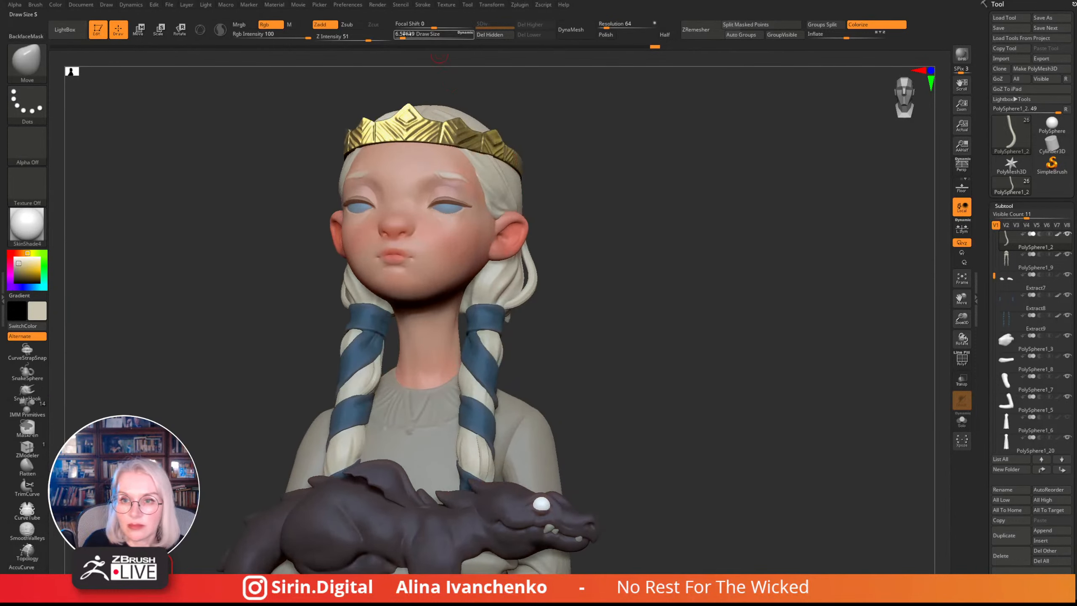
pyautogui.moveTo(403, 36); pyautogui.dragTo(409, 35)
pyautogui.moveTo(583, 288)
pyautogui.mouseDown()
pyautogui.moveTo(528, 289)
pyautogui.moveTo(535, 264)
pyautogui.mouseUp()
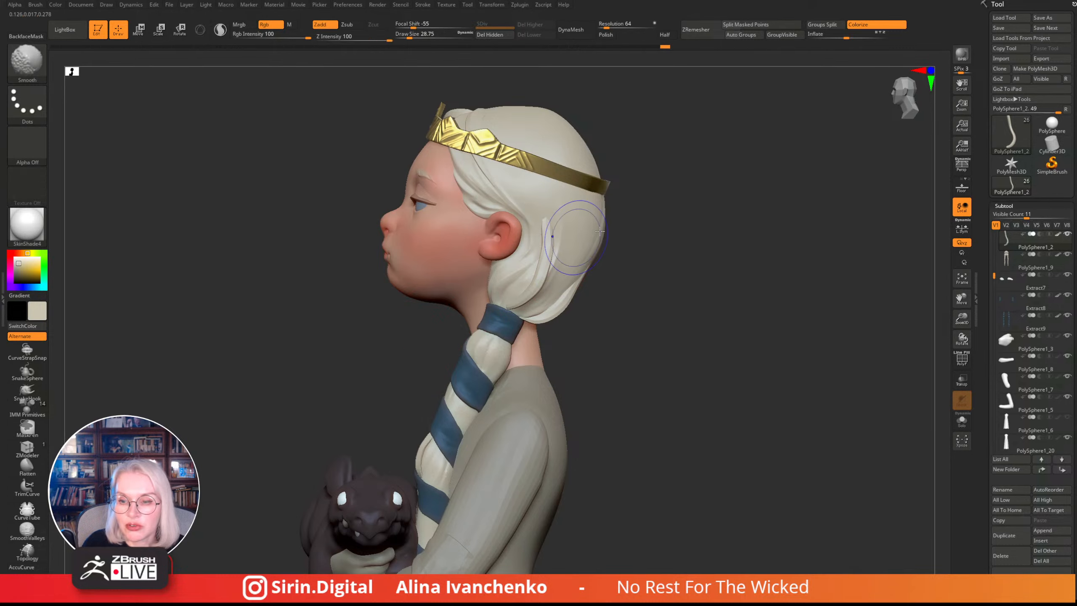
pyautogui.moveTo(661, 242)
pyautogui.mouseDown()
pyautogui.moveTo(694, 241)
pyautogui.moveTo(633, 248)
pyautogui.mouseUp()
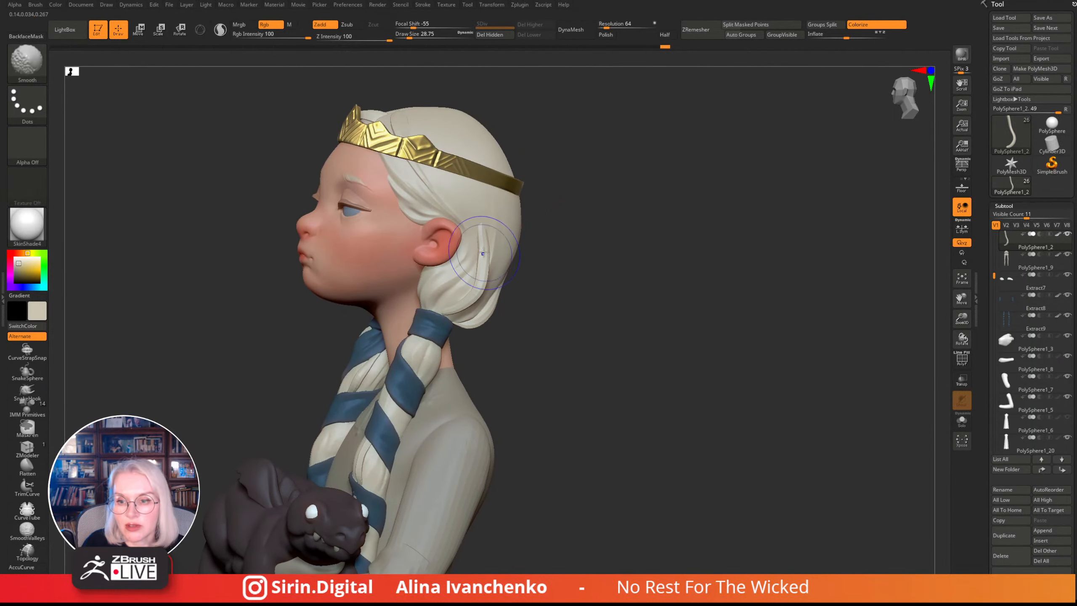
pyautogui.moveTo(504, 238)
pyautogui.mouseDown()
pyautogui.moveTo(565, 244)
pyautogui.moveTo(536, 262)
pyautogui.moveTo(486, 252)
pyautogui.mouseUp()
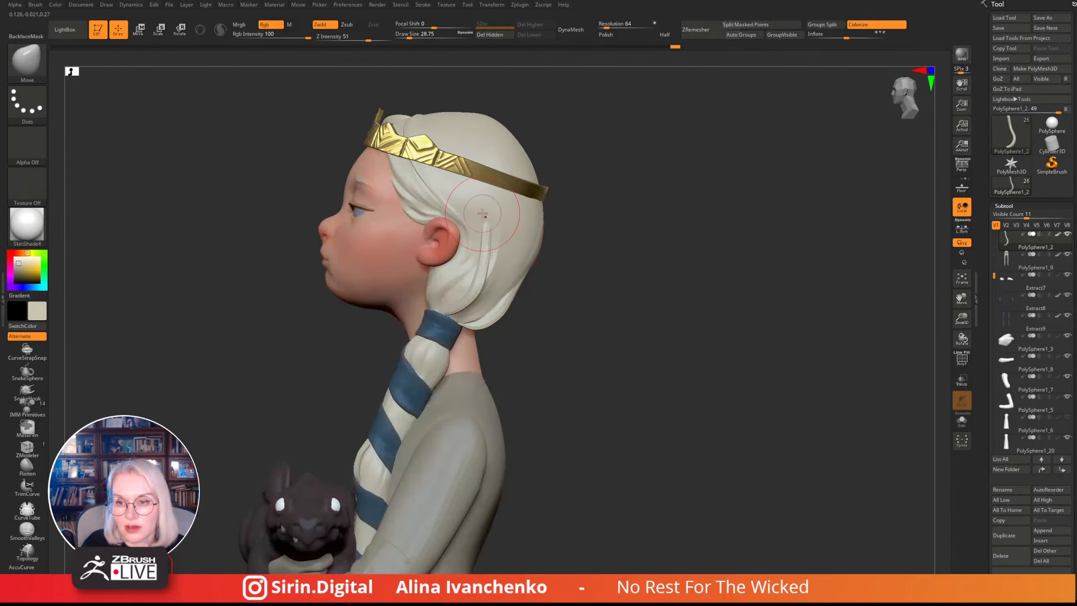
pyautogui.moveTo(551, 222); pyautogui.dragTo(500, 273)
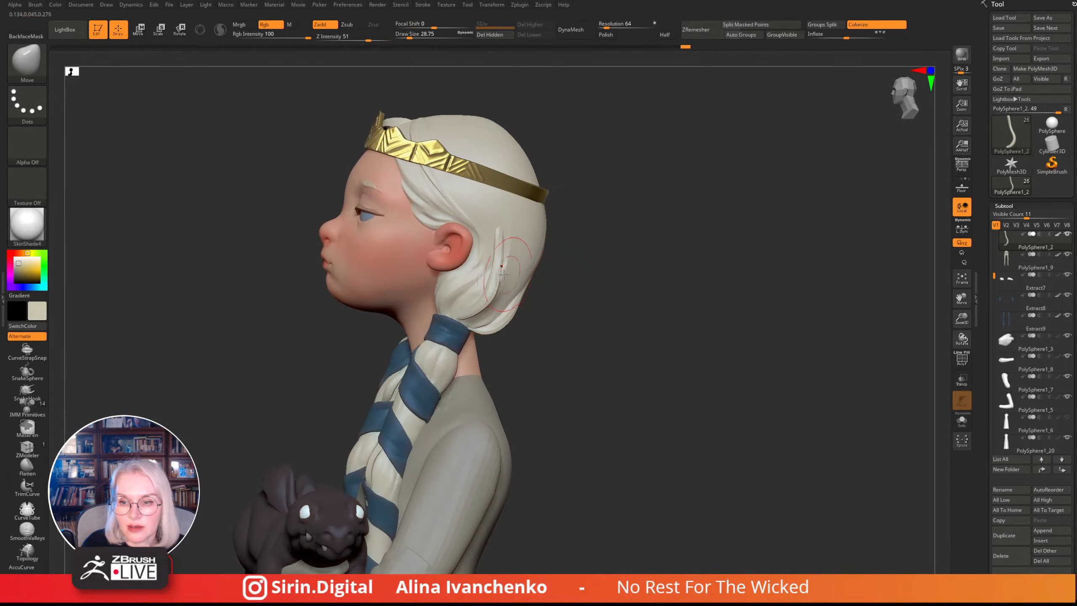
# - Nudge the upper end of the strand with the Move brush so it lies along the hair behind the ear
pyautogui.moveTo(615, 254); pyautogui.dragTo(578, 285)
pyautogui.moveTo(962, 318)
pyautogui.mouseDown()
pyautogui.moveTo(837, 346)
pyautogui.moveTo(811, 304)
pyautogui.mouseUp()
pyautogui.moveTo(456, 184); pyautogui.dragTo(460, 192)
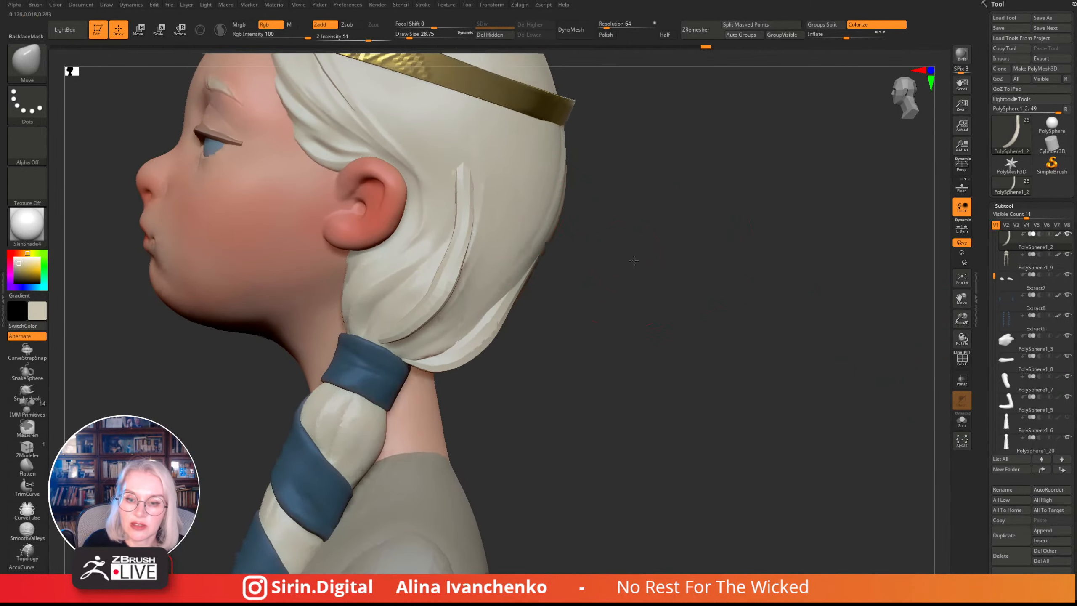
pyautogui.moveTo(584, 234)
pyautogui.mouseDown()
pyautogui.moveTo(589, 272)
pyautogui.moveTo(447, 196)
pyautogui.mouseUp()
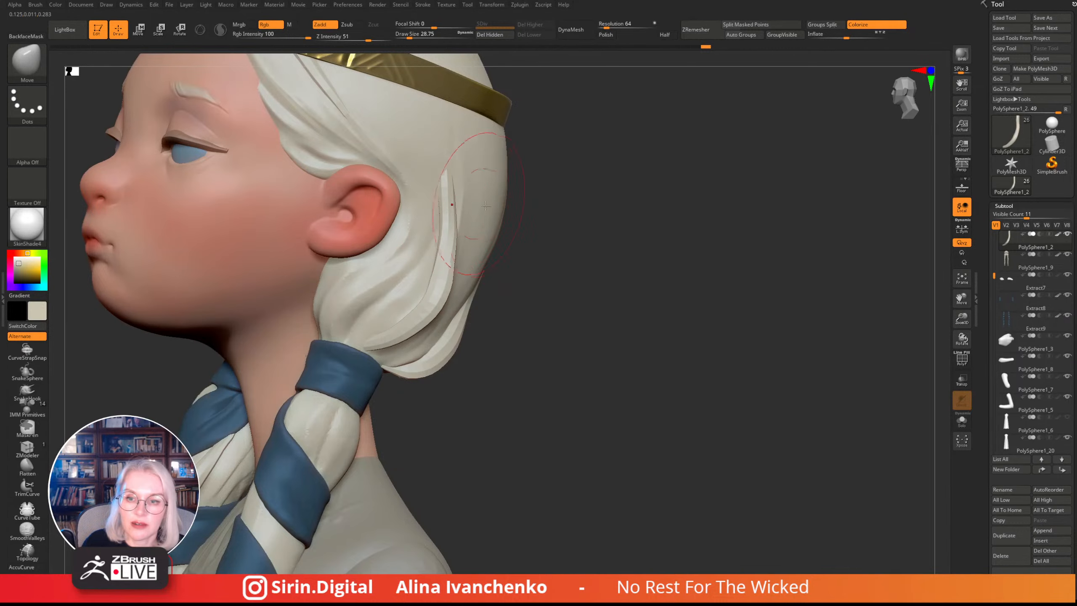
pyautogui.moveTo(558, 259); pyautogui.dragTo(547, 270)
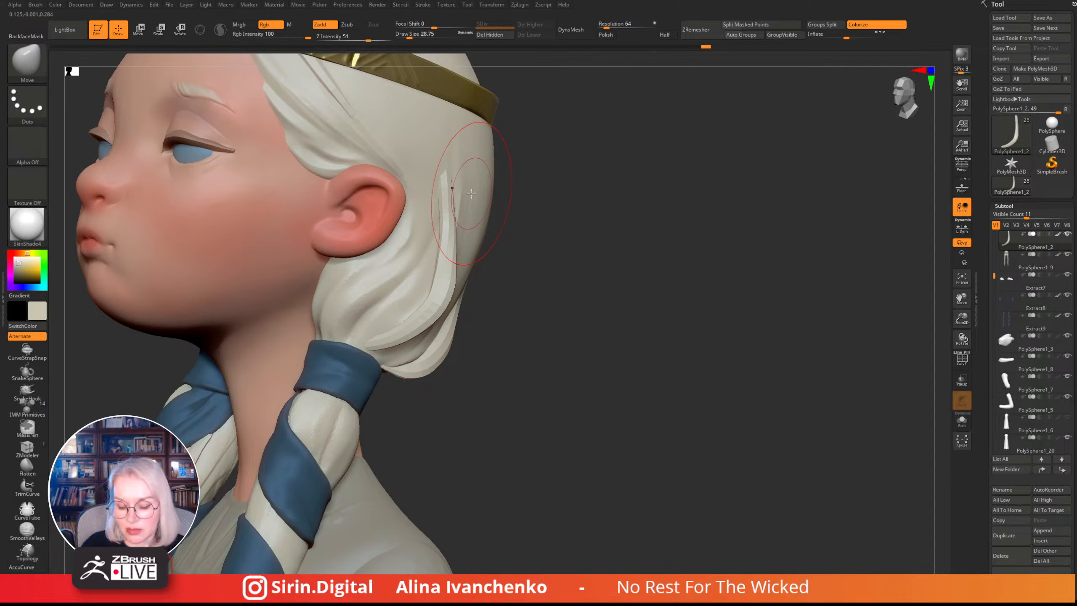
pyautogui.moveTo(567, 317); pyautogui.dragTo(808, 360)
pyautogui.moveTo(961, 320); pyautogui.dragTo(591, 363)
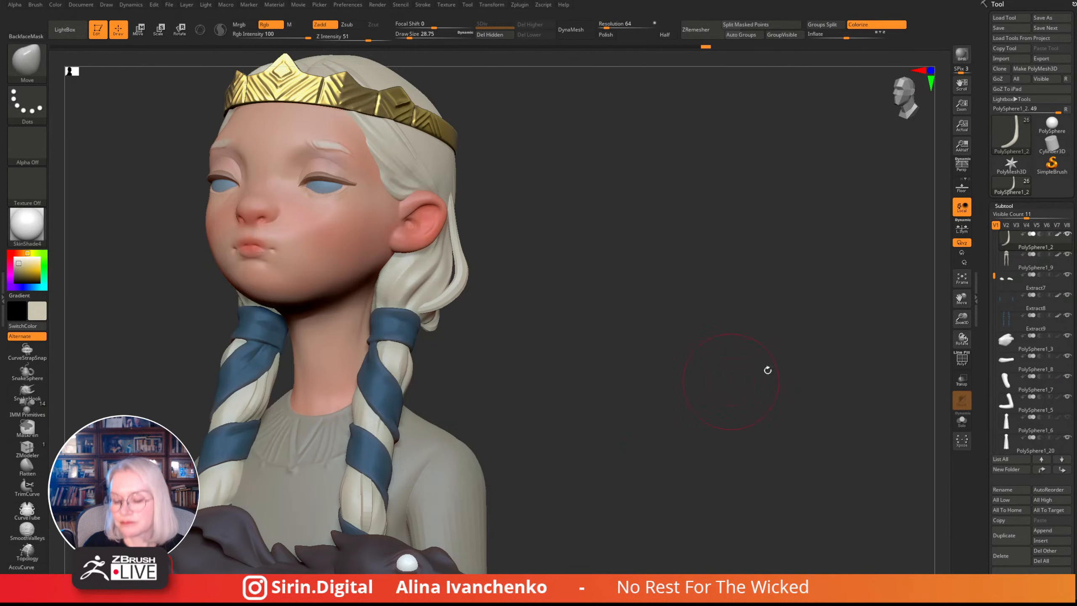
# - Try subdividing the strand behind the ear once, then undo the subdivision
pyautogui.moveTo(962, 318); pyautogui.dragTo(822, 361)
pyautogui.keyDown('alt'); pyautogui.moveTo(594, 302); pyautogui.dragTo(458, 292); pyautogui.keyUp('alt')
pyautogui.keyDown('alt'); pyautogui.click(347, 367); pyautogui.keyUp('alt')
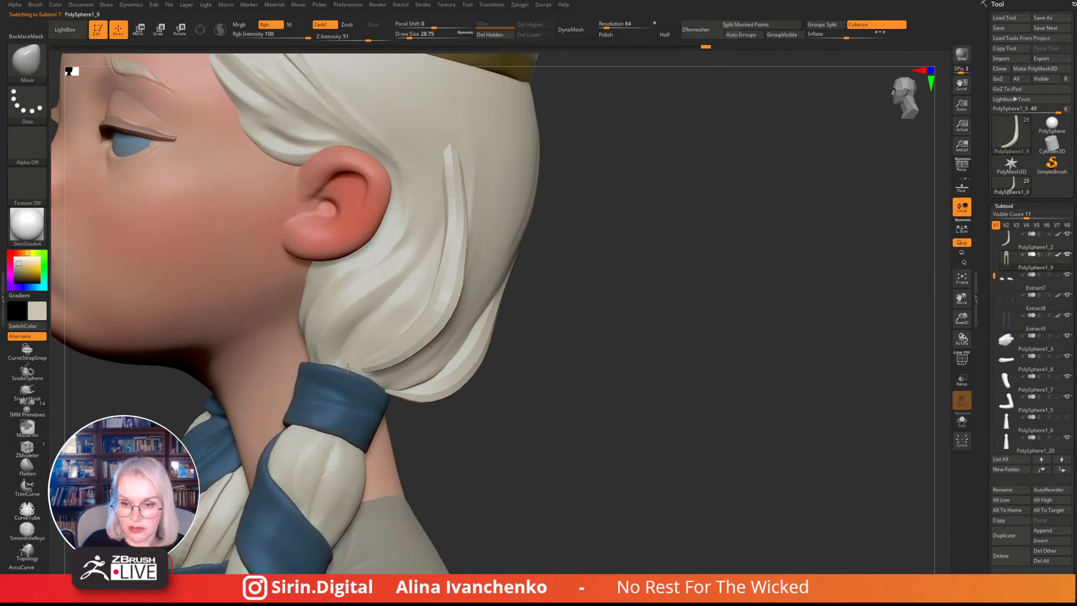
pyautogui.keyDown('alt'); pyautogui.click(378, 360); pyautogui.keyUp('alt')
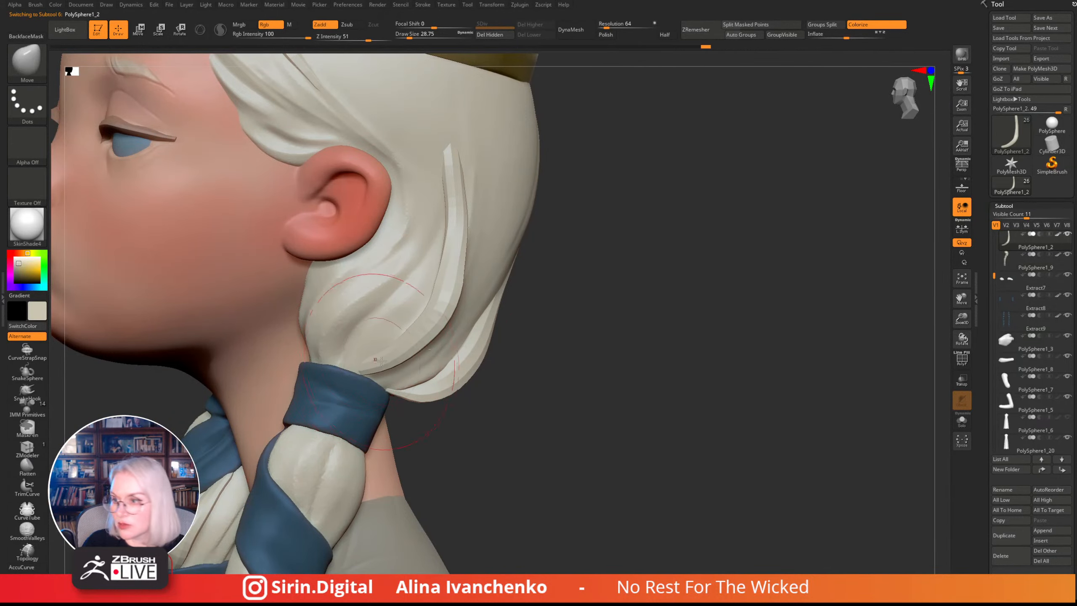
pyautogui.moveTo(530, 361); pyautogui.dragTo(660, 381)
pyautogui.hotkey('ctrl', 'f')
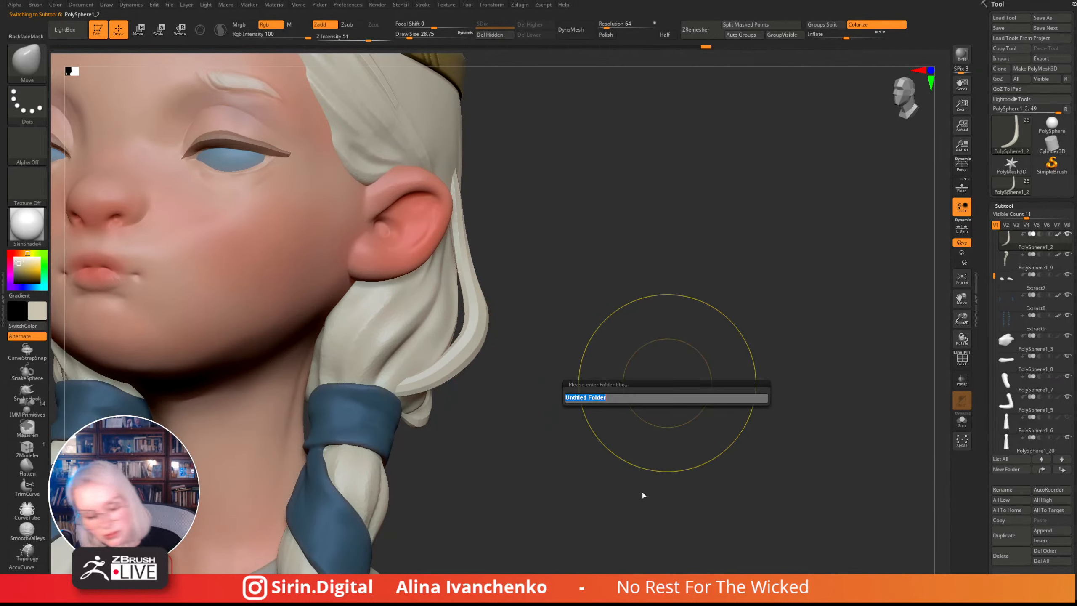
pyautogui.press('Return')
pyautogui.press('ctrl')
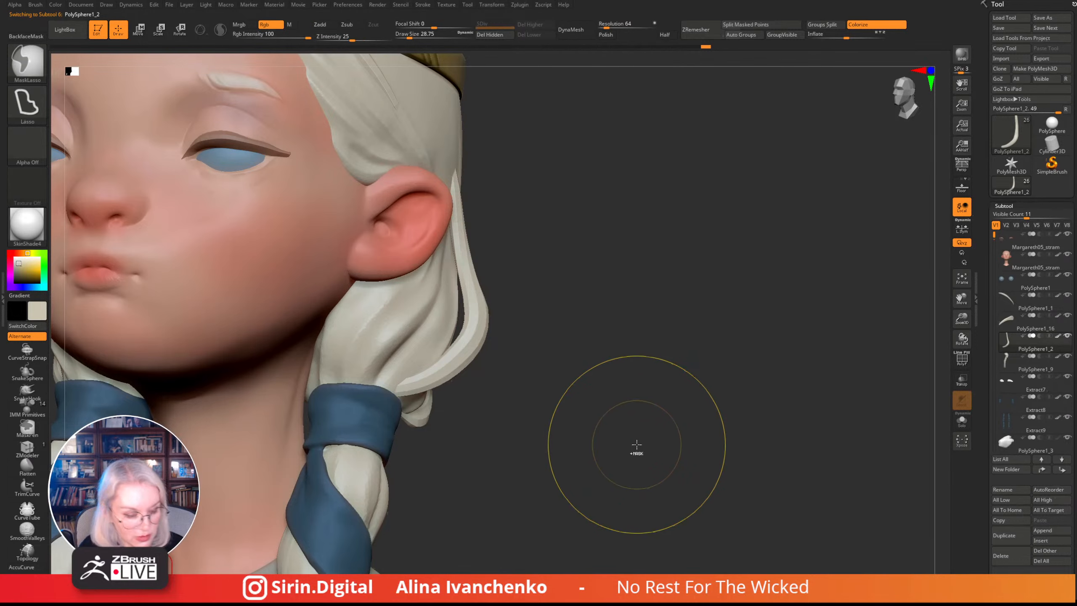
pyautogui.hotkey('ctrl', 'd')
pyautogui.moveTo(615, 370); pyautogui.dragTo(611, 382)
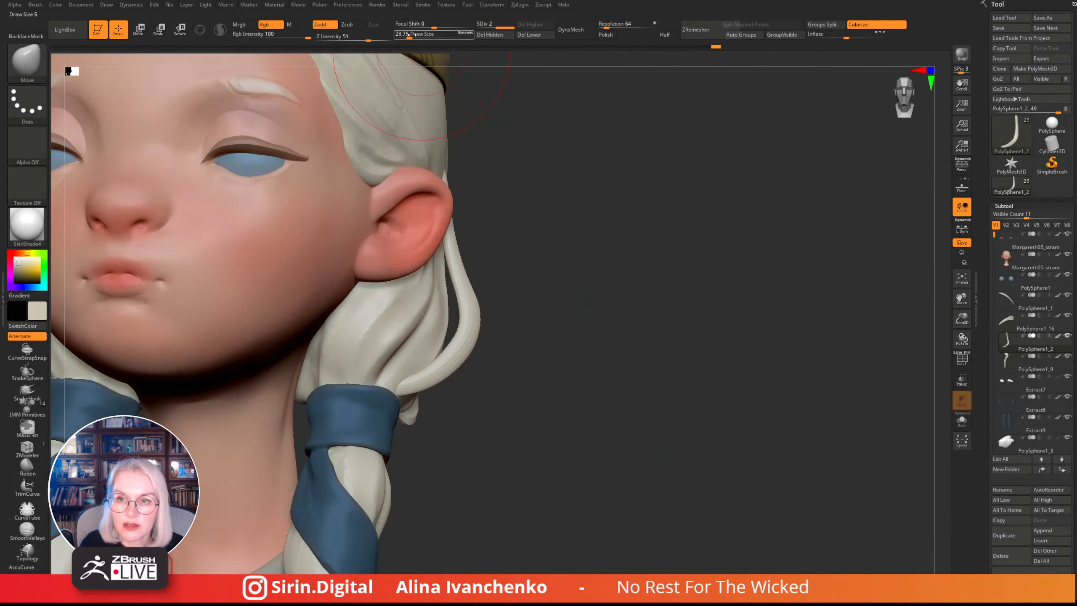
pyautogui.moveTo(409, 35); pyautogui.dragTo(402, 35)
pyautogui.moveTo(601, 269)
pyautogui.mouseDown()
pyautogui.moveTo(576, 271)
pyautogui.moveTo(590, 269)
pyautogui.moveTo(596, 306)
pyautogui.moveTo(570, 330)
pyautogui.moveTo(674, 303)
pyautogui.mouseUp()
pyautogui.hotkey('ctrl', 'z')
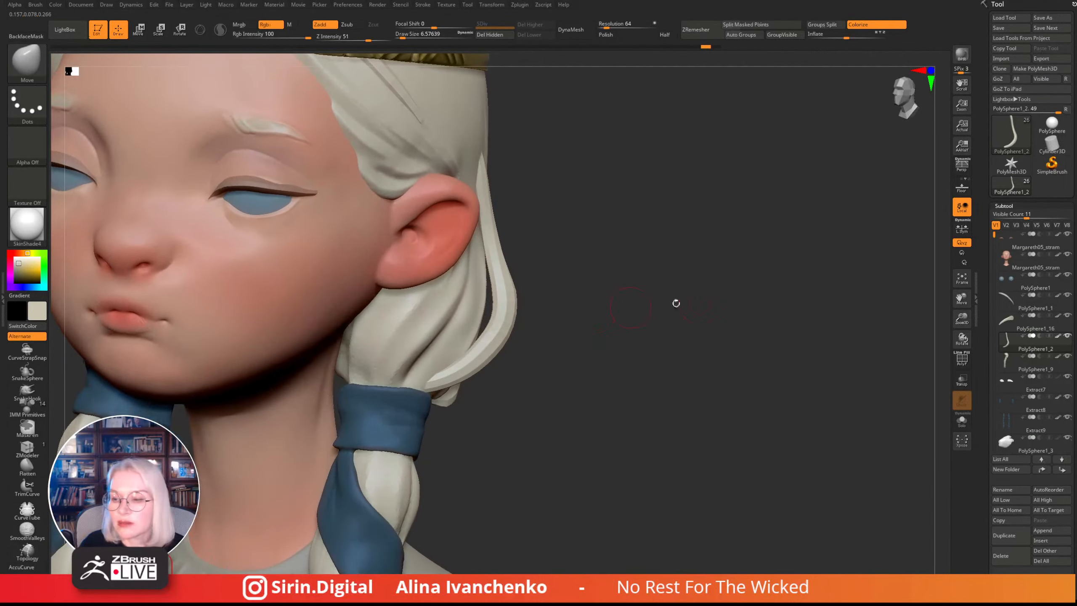
# - Display the strand's polyframe and switch to the ZModeler brush for editing its edges
pyautogui.click(962, 359)
pyautogui.moveTo(966, 320); pyautogui.dragTo(781, 351)
pyautogui.keyDown('alt'); pyautogui.moveTo(645, 308); pyautogui.dragTo(636, 265); pyautogui.keyUp('alt')
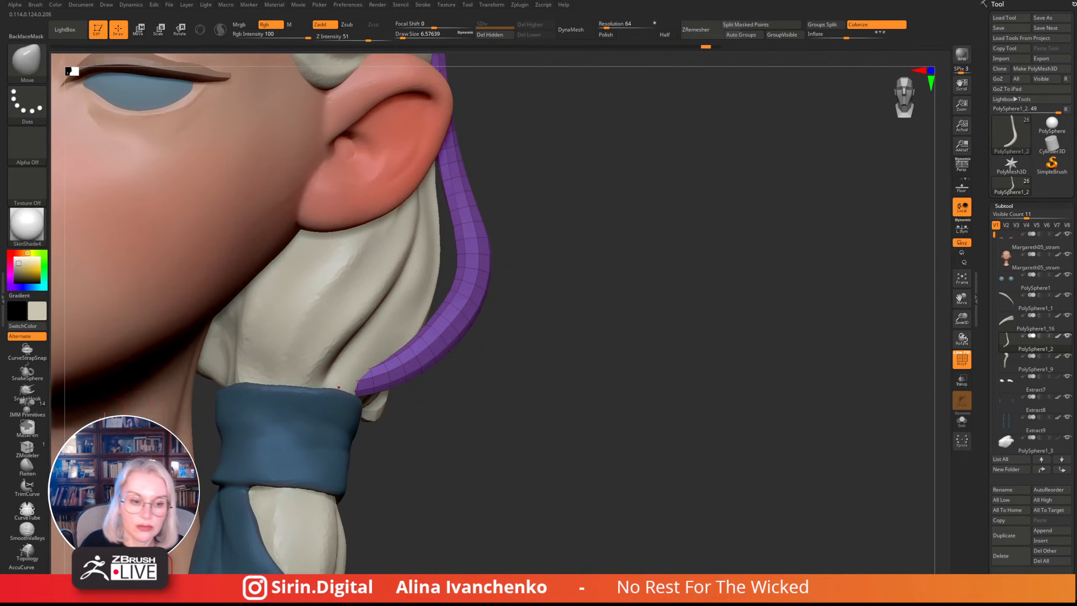
pyautogui.click(27, 448)
pyautogui.moveTo(546, 358); pyautogui.dragTo(541, 387)
pyautogui.moveTo(513, 322); pyautogui.dragTo(482, 272)
pyautogui.moveTo(673, 274); pyautogui.dragTo(798, 310)
pyautogui.moveTo(963, 324); pyautogui.dragTo(674, 324)
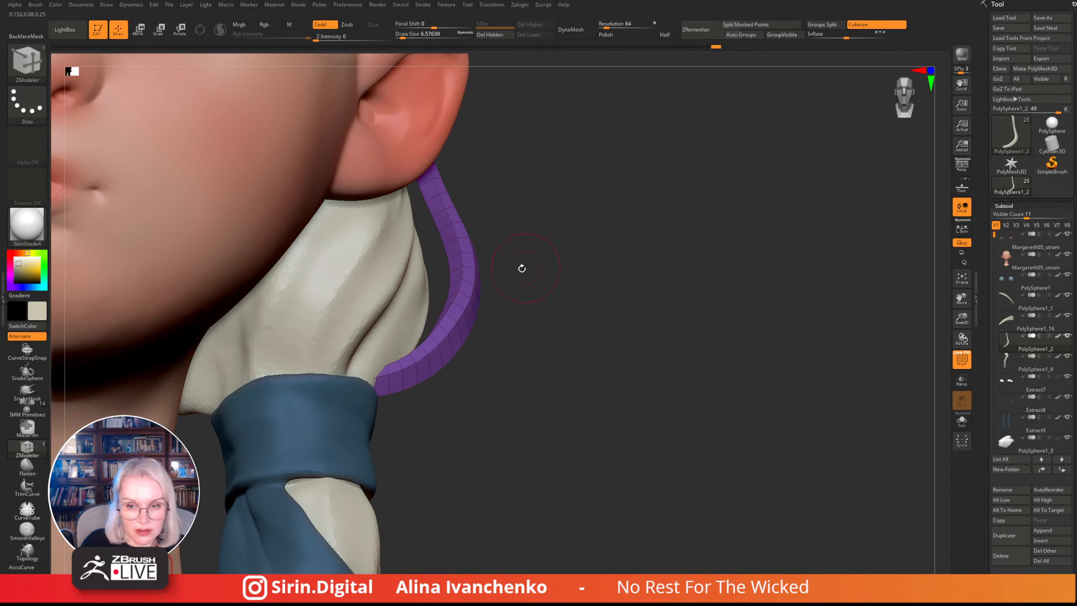
# - Set the ZModeler edge action to Crease with EdgeLoop Partial as its target
pyautogui.press('space')
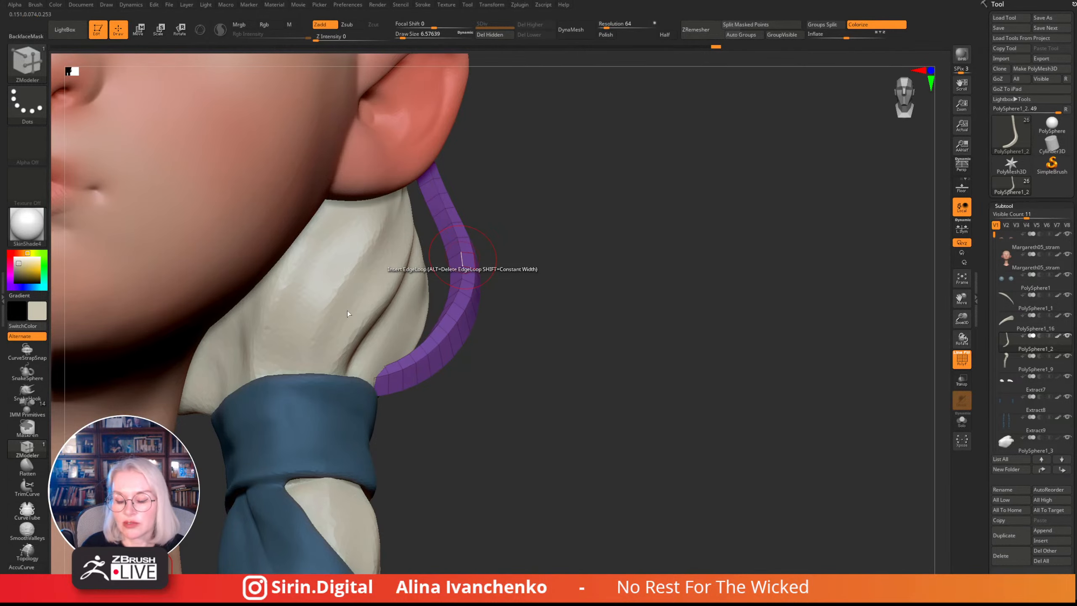
pyautogui.moveTo(567, 202); pyautogui.dragTo(433, 257)
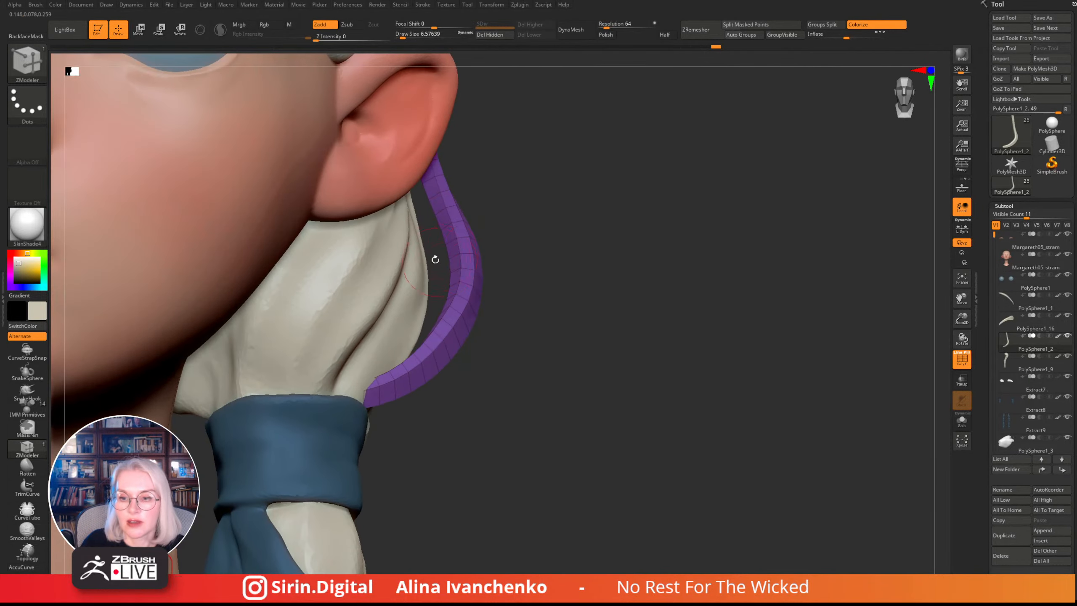
pyautogui.press('space')
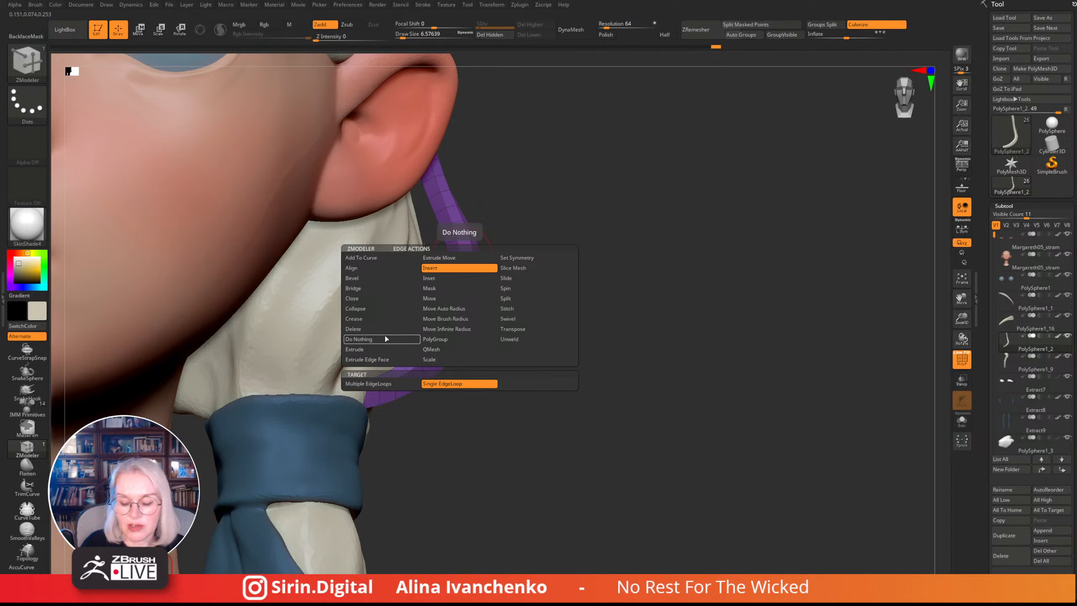
pyautogui.press('space')
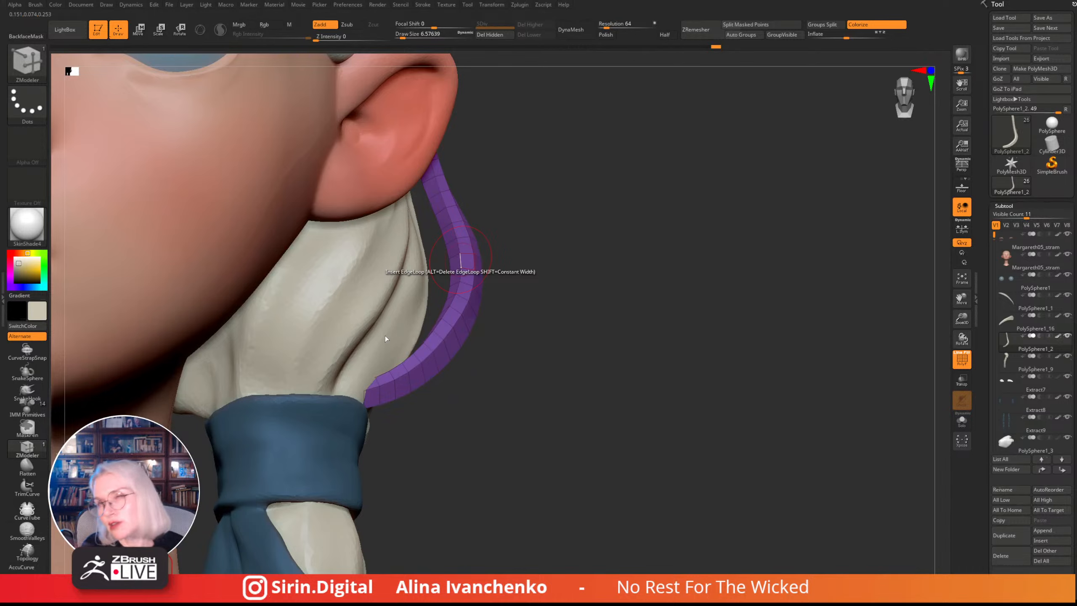
pyautogui.press('space')
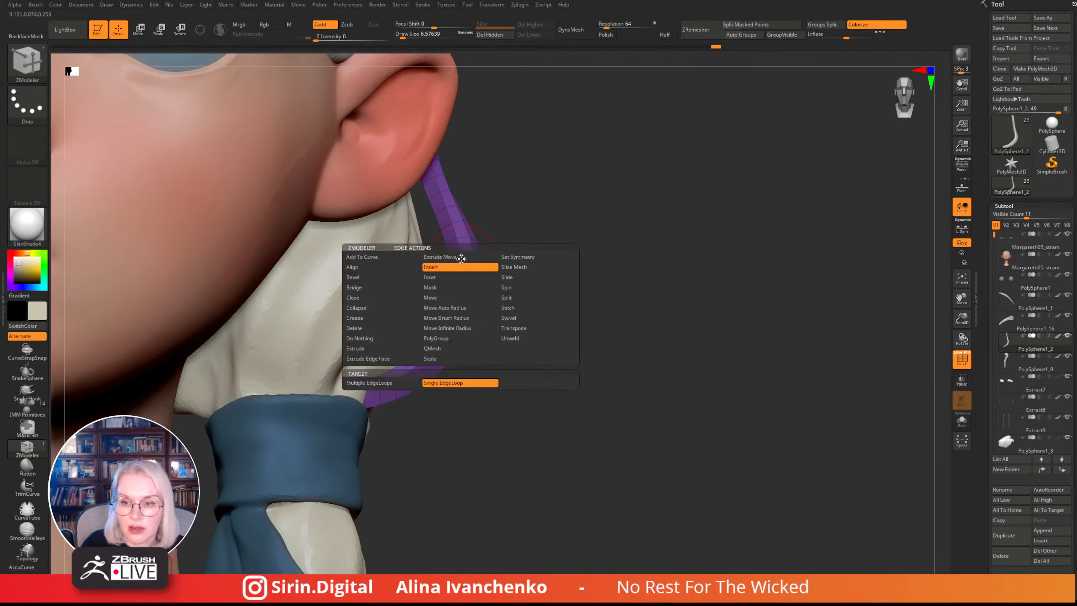
pyautogui.click(373, 318)
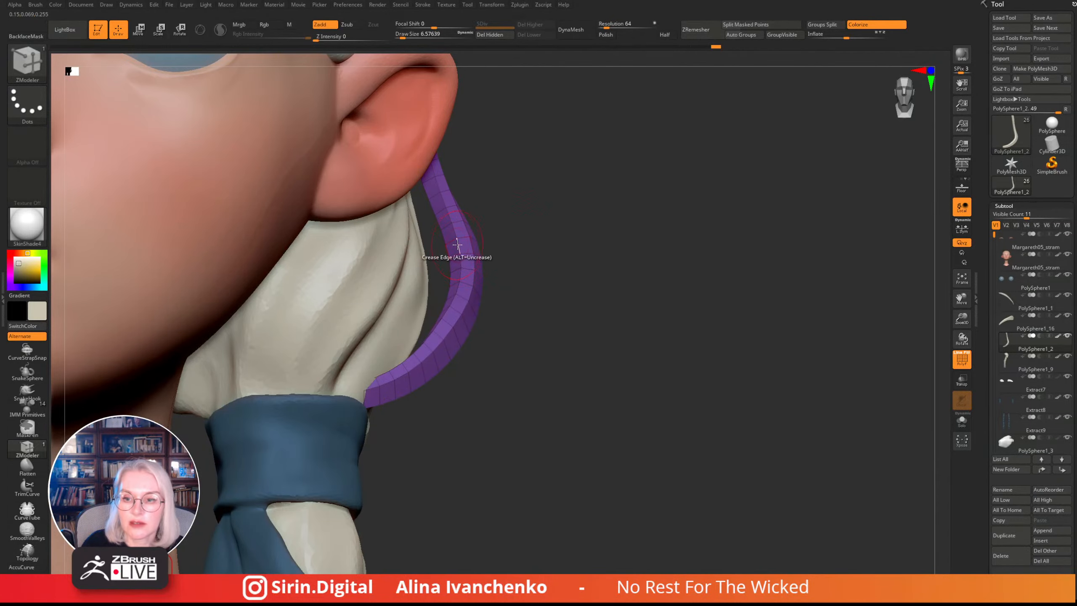
pyautogui.moveTo(518, 239); pyautogui.dragTo(463, 260)
pyautogui.press('space')
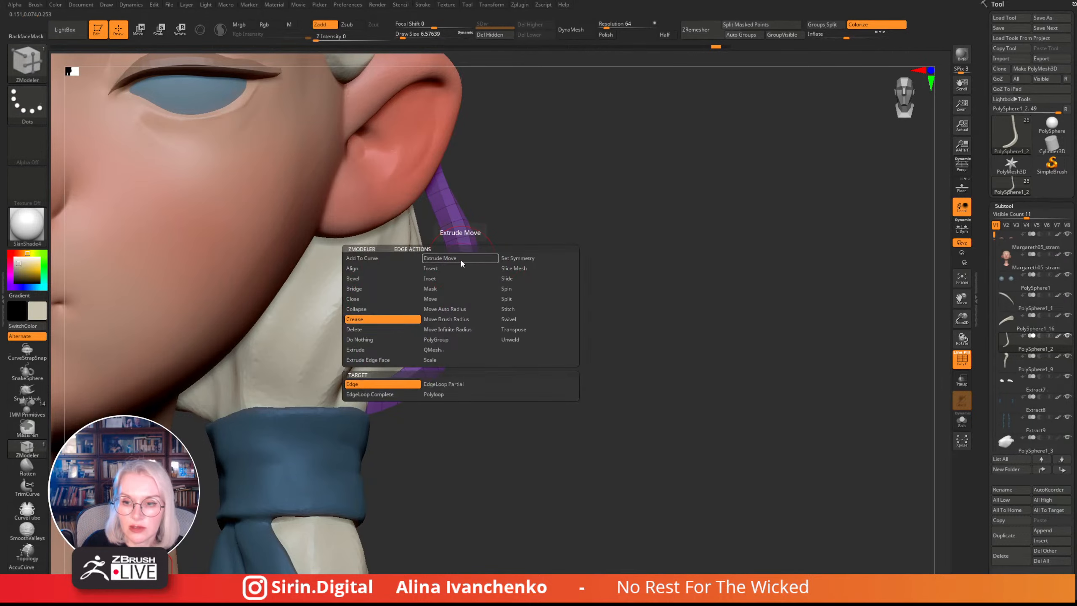
pyautogui.click(443, 384)
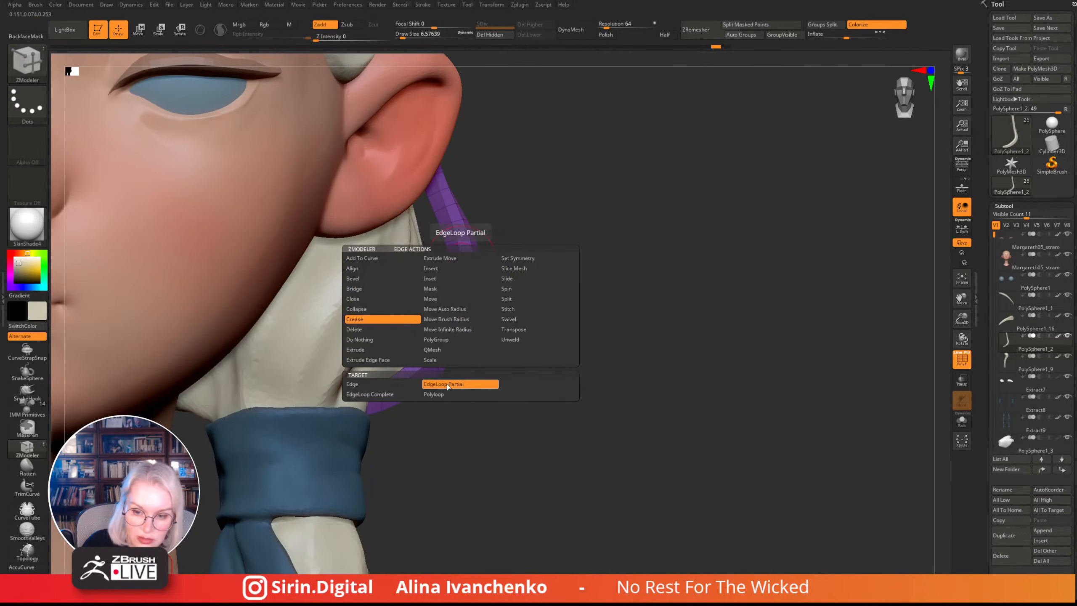
# - Crease the edge loops running along the strand, subdivide it once, and hide the polyframe
pyautogui.moveTo(566, 269); pyautogui.dragTo(517, 262)
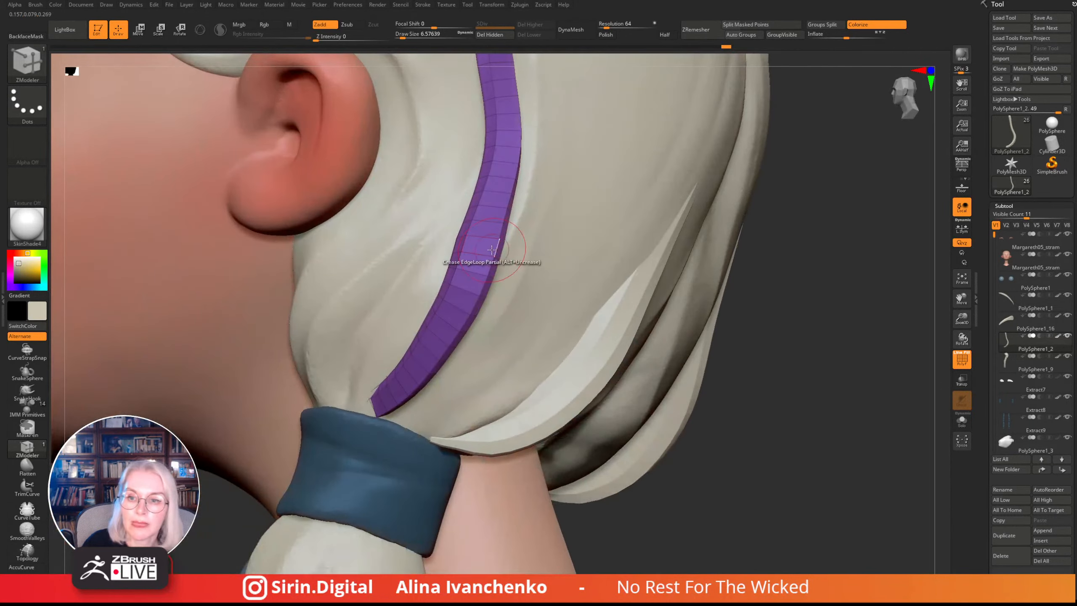
pyautogui.moveTo(765, 302)
pyautogui.mouseDown()
pyautogui.moveTo(834, 337)
pyautogui.moveTo(752, 366)
pyautogui.moveTo(786, 373)
pyautogui.moveTo(776, 363)
pyautogui.moveTo(805, 360)
pyautogui.mouseUp()
pyautogui.press('ctrl')
pyautogui.hotkey('ctrl', 'd')
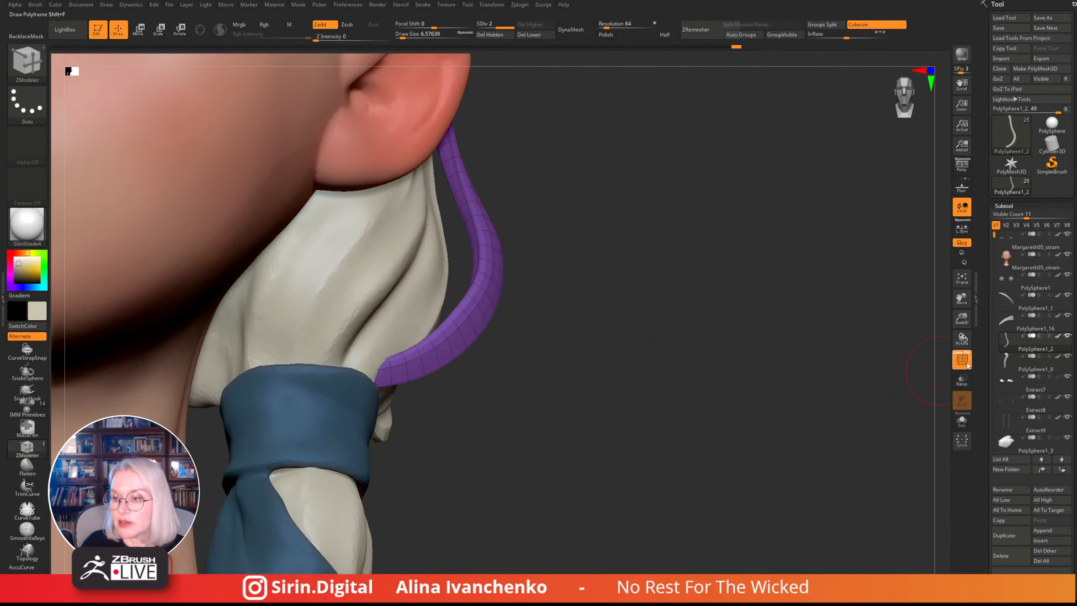
pyautogui.click(962, 360)
# - Adjust the creased strand beside the ear using the Move brush at draw size 28.75
pyautogui.moveTo(963, 315); pyautogui.dragTo(945, 302)
pyautogui.keyDown('alt'); pyautogui.moveTo(605, 288); pyautogui.dragTo(569, 324); pyautogui.keyUp('alt')
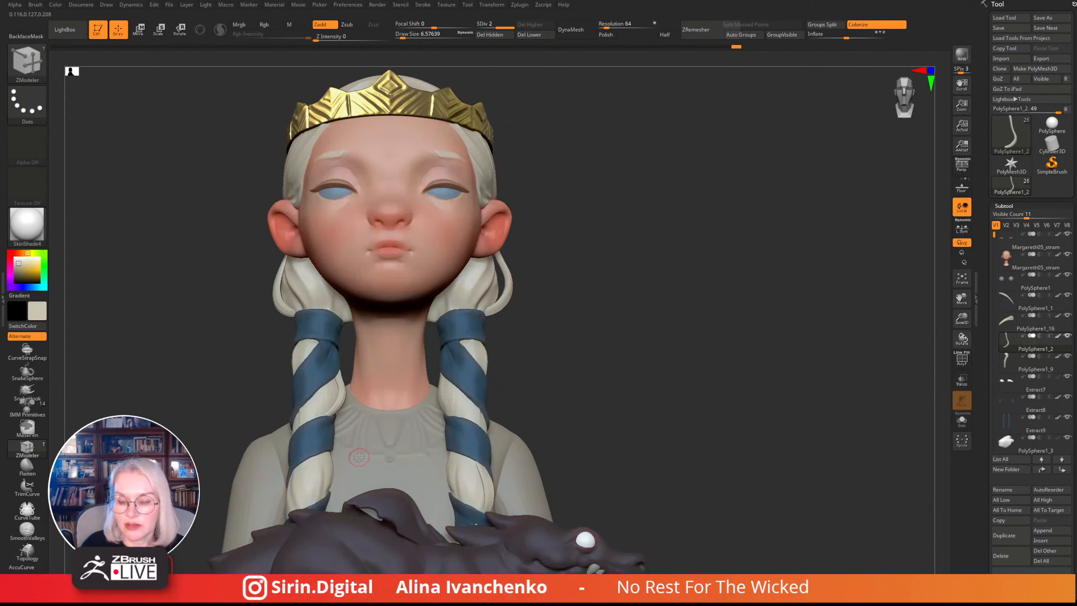
pyautogui.moveTo(359, 458); pyautogui.dragTo(352, 459)
pyautogui.moveTo(962, 318); pyautogui.dragTo(894, 281)
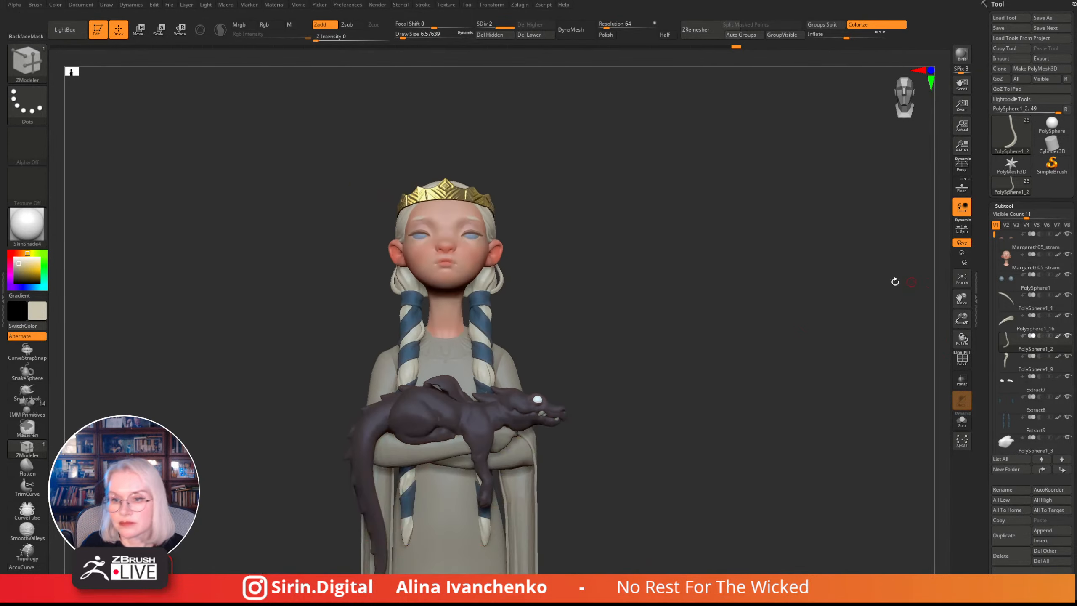
pyautogui.moveTo(612, 291); pyautogui.dragTo(609, 313)
pyautogui.moveTo(962, 318); pyautogui.dragTo(905, 371)
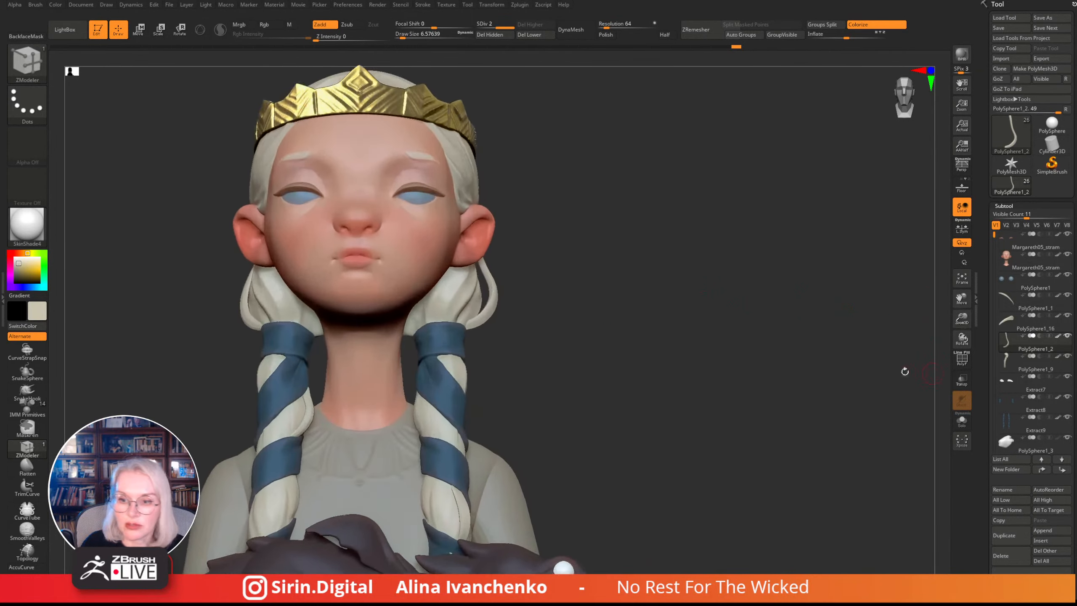
pyautogui.press('b')
pyautogui.press('m')
pyautogui.press('v')
pyautogui.moveTo(664, 339); pyautogui.dragTo(632, 338)
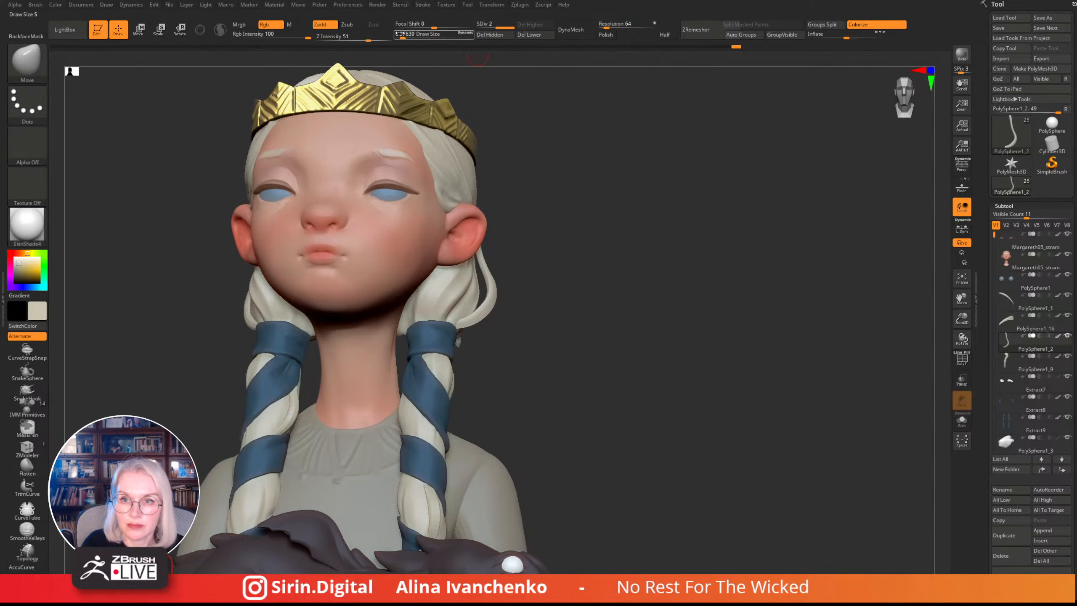
pyautogui.moveTo(401, 34); pyautogui.dragTo(409, 34)
pyautogui.moveTo(595, 234); pyautogui.dragTo(496, 262)
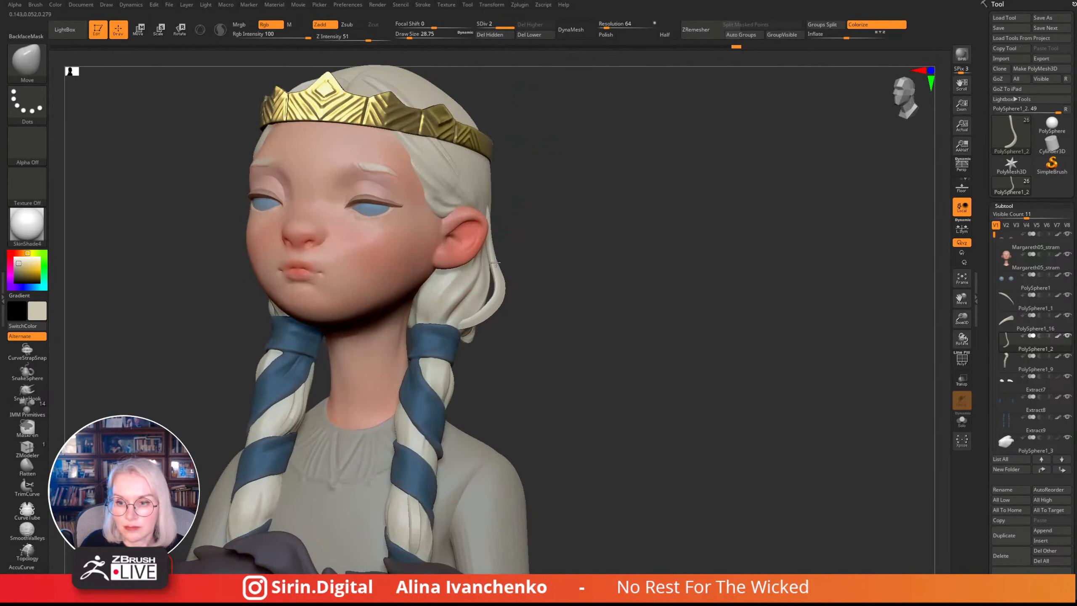
# - Reduce the Move brush draw size to 21.62277 and refine the strand's curve between the ear and the braid tie
pyautogui.moveTo(561, 295); pyautogui.dragTo(589, 269)
pyautogui.moveTo(548, 295); pyautogui.dragTo(499, 300)
pyautogui.moveTo(961, 316); pyautogui.dragTo(962, 352)
pyautogui.moveTo(410, 35); pyautogui.dragTo(407, 35)
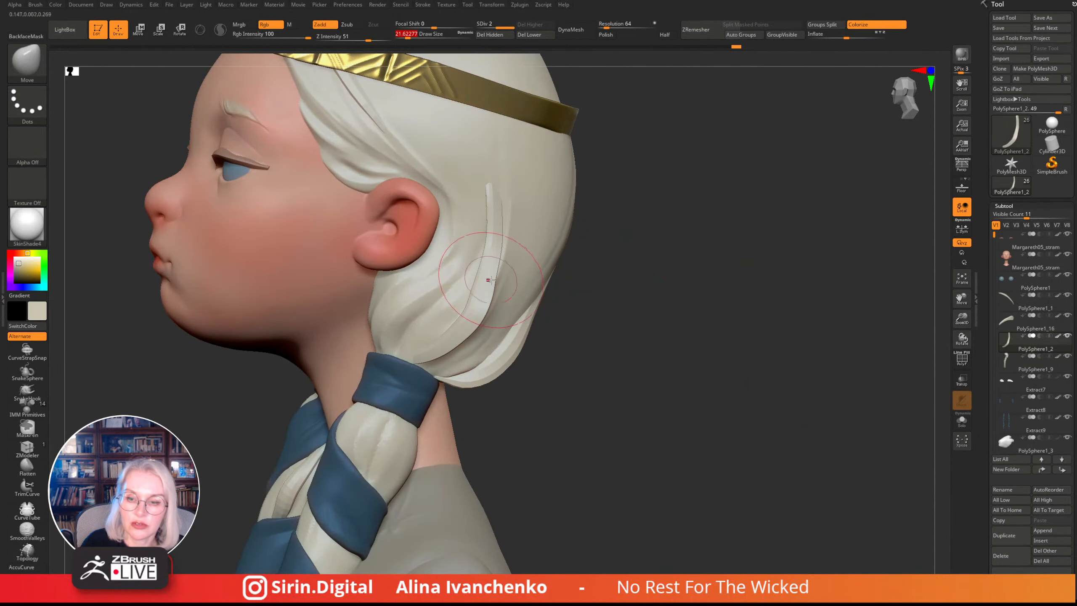
pyautogui.moveTo(483, 276); pyautogui.dragTo(615, 263)
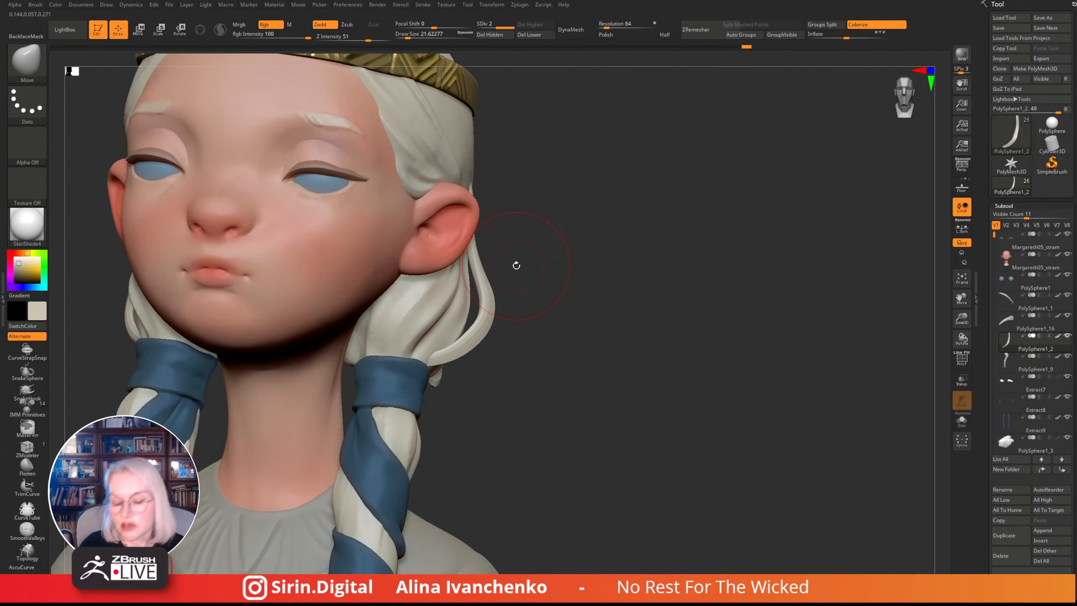
pyautogui.keyDown('shift'); pyautogui.moveTo(652, 296); pyautogui.dragTo(664, 329); pyautogui.keyUp('shift')
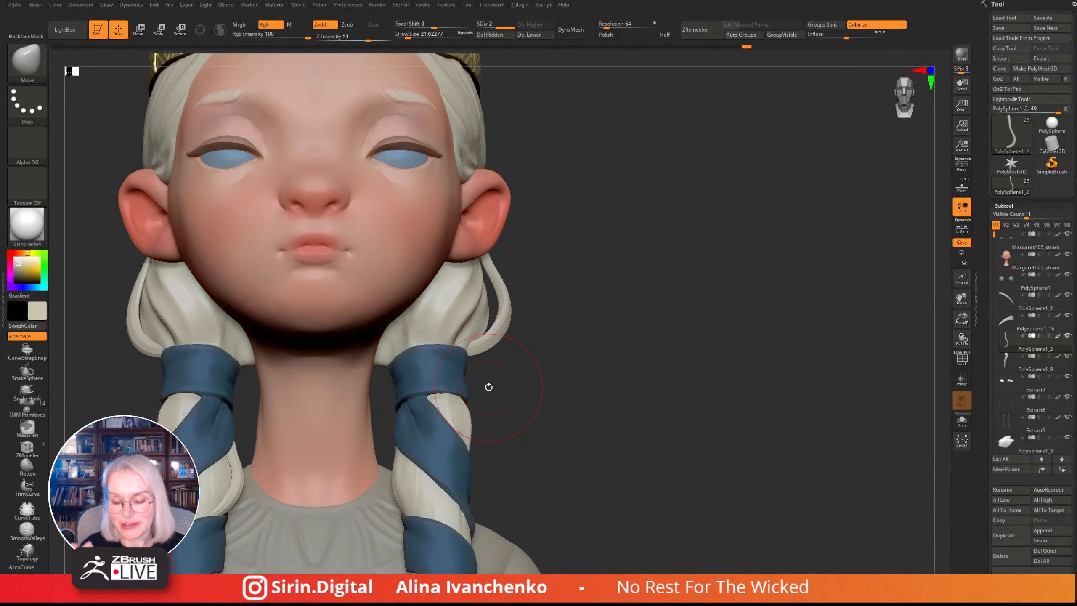
# - Reduce the Move brush draw size to 4.99256 and make the head mesh the active subtool
pyautogui.keyDown('alt'); pyautogui.moveTo(606, 286); pyautogui.dragTo(617, 274); pyautogui.keyUp('alt')
pyautogui.keyDown('alt'); pyautogui.moveTo(589, 308); pyautogui.dragTo(599, 351); pyautogui.keyUp('alt')
pyautogui.moveTo(961, 318); pyautogui.dragTo(962, 339)
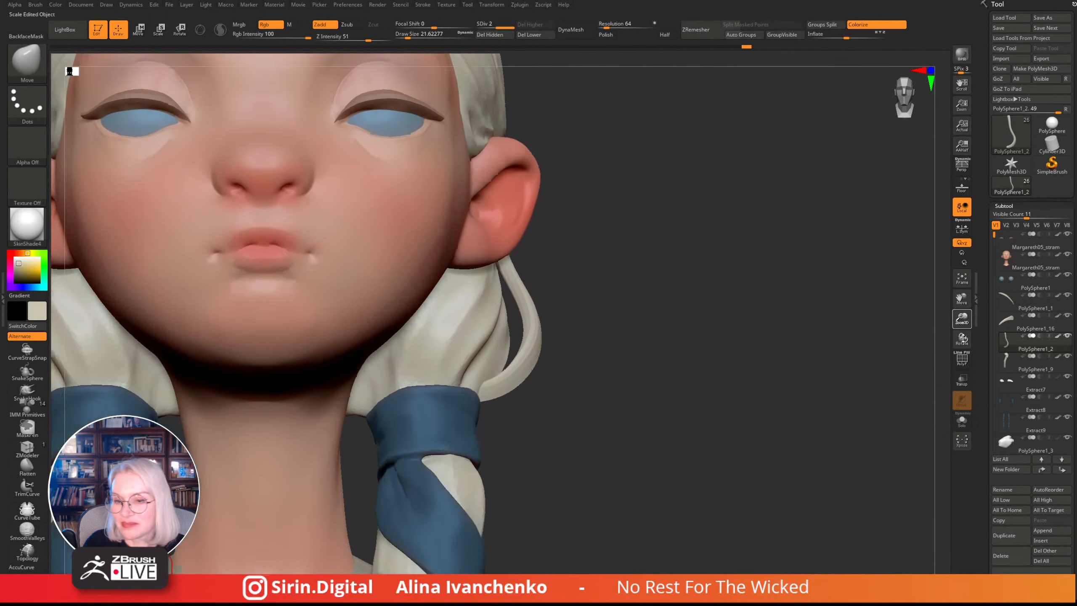
pyautogui.moveTo(734, 344)
pyautogui.keyDown('alt'); pyautogui.mouseDown()
pyautogui.moveTo(799, 358)
pyautogui.moveTo(799, 339)
pyautogui.mouseUp(); pyautogui.keyUp('alt')
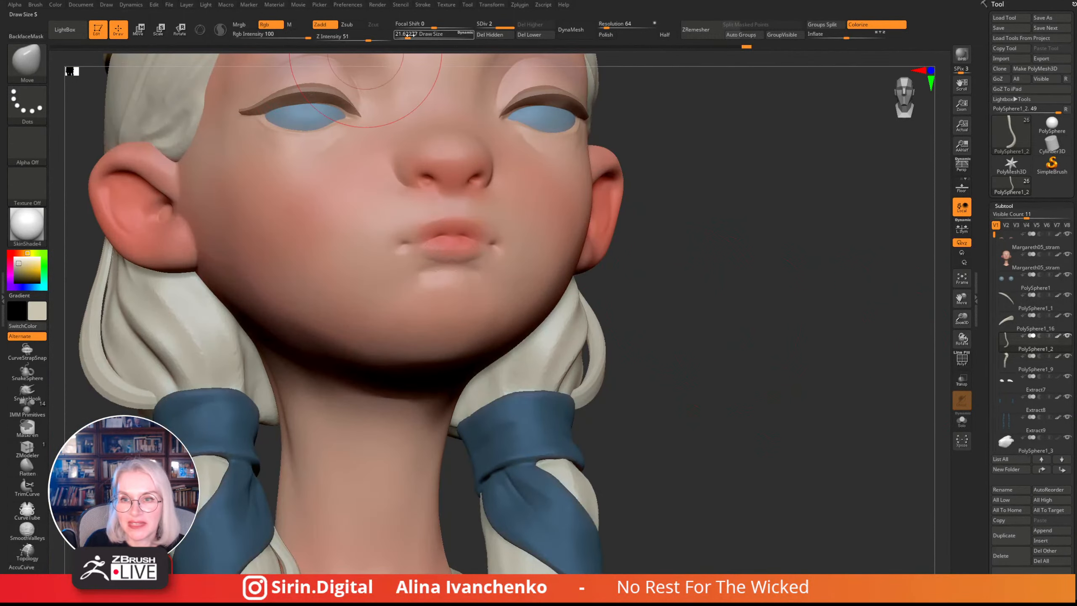
pyautogui.moveTo(408, 35); pyautogui.dragTo(400, 35)
pyautogui.moveTo(686, 191)
pyautogui.mouseDown()
pyautogui.moveTo(704, 209)
pyautogui.moveTo(697, 238)
pyautogui.moveTo(655, 231)
pyautogui.mouseUp()
pyautogui.keyDown('alt'); pyautogui.click(423, 267); pyautogui.keyUp('alt')
pyautogui.moveTo(731, 279); pyautogui.dragTo(721, 278)
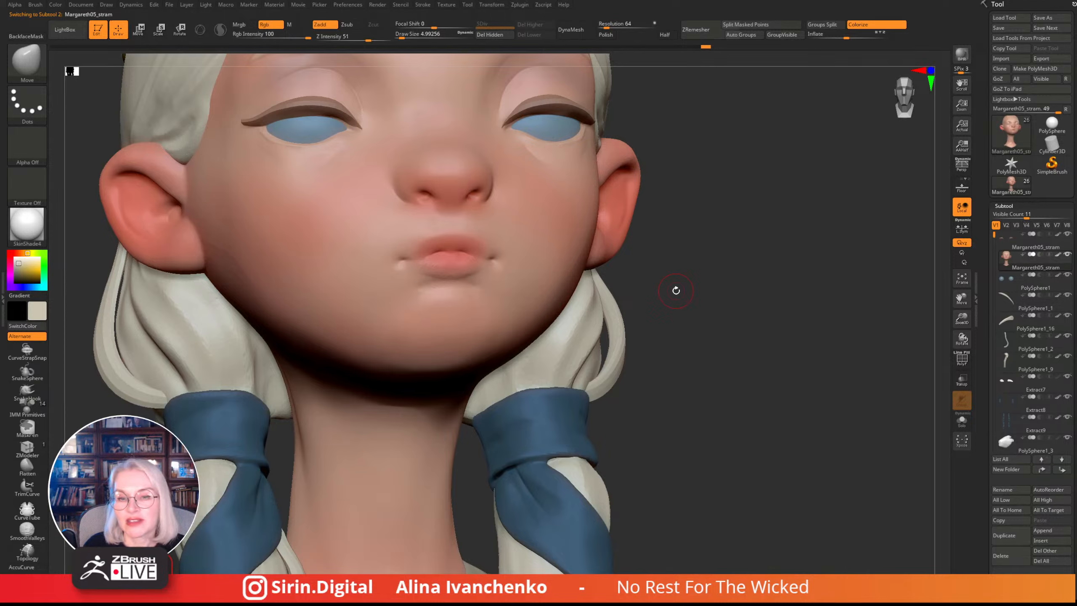
pyautogui.moveTo(715, 283)
pyautogui.mouseDown()
pyautogui.moveTo(728, 319)
pyautogui.moveTo(682, 347)
pyautogui.mouseUp()
pyautogui.moveTo(683, 241); pyautogui.dragTo(654, 295)
# - Sample a salmon skin colour from the head and shift it to a more saturated red
pyautogui.press('c')
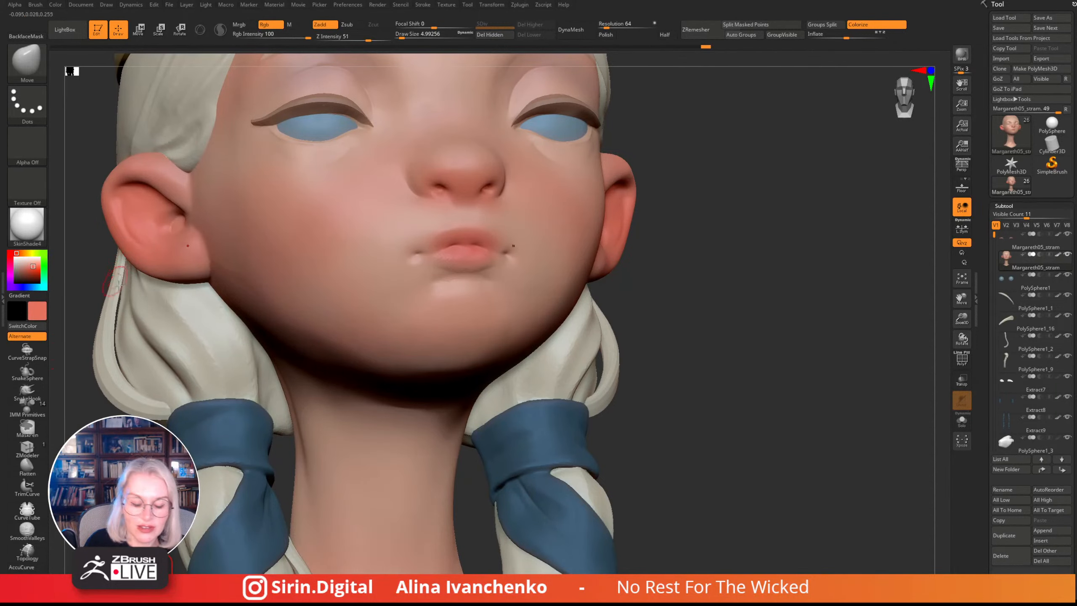
pyautogui.click(34, 269)
pyautogui.moveTo(34, 269); pyautogui.dragTo(38, 269)
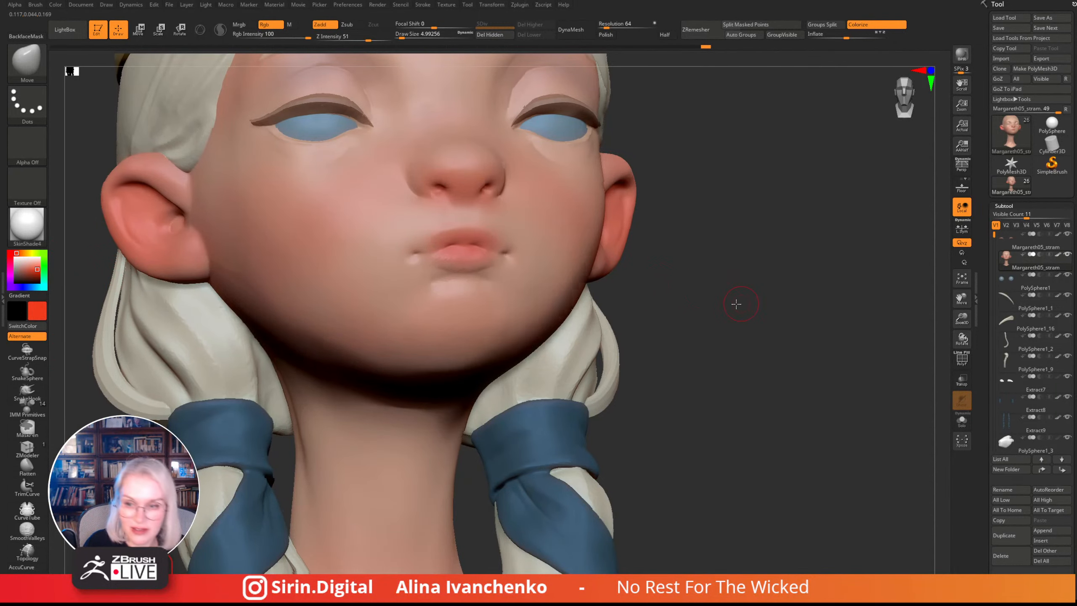
pyautogui.moveTo(741, 303); pyautogui.dragTo(726, 302)
pyautogui.moveTo(402, 38); pyautogui.dragTo(401, 38)
pyautogui.moveTo(675, 311)
pyautogui.mouseDown()
pyautogui.moveTo(697, 354)
pyautogui.moveTo(711, 329)
pyautogui.mouseUp()
pyautogui.press('b')
pyautogui.press('d')
pyautogui.press('s')
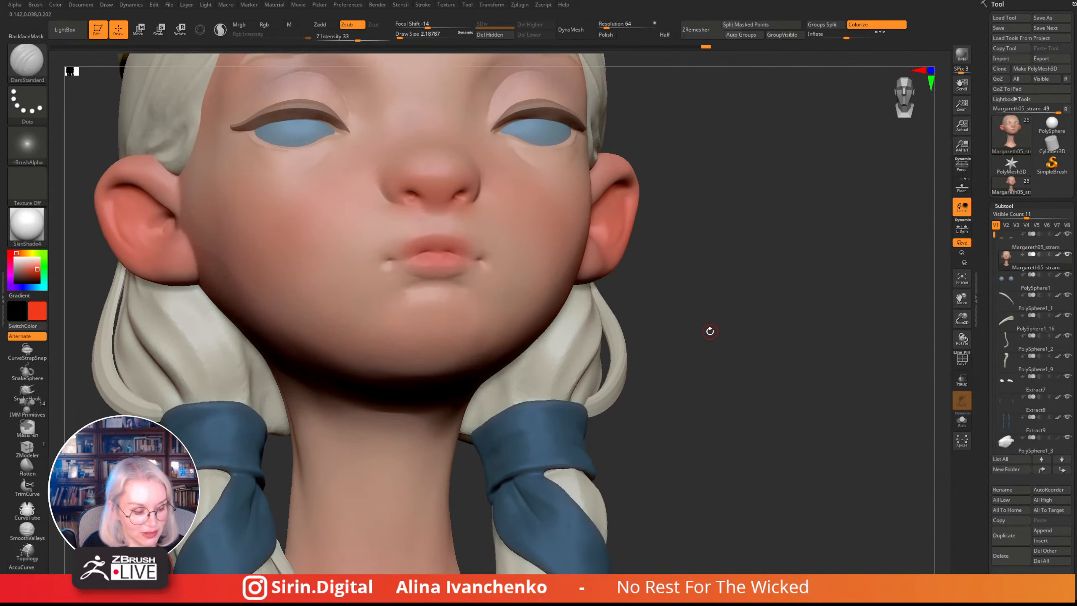
pyautogui.press('b')
pyautogui.press('i')
pyautogui.press('n')
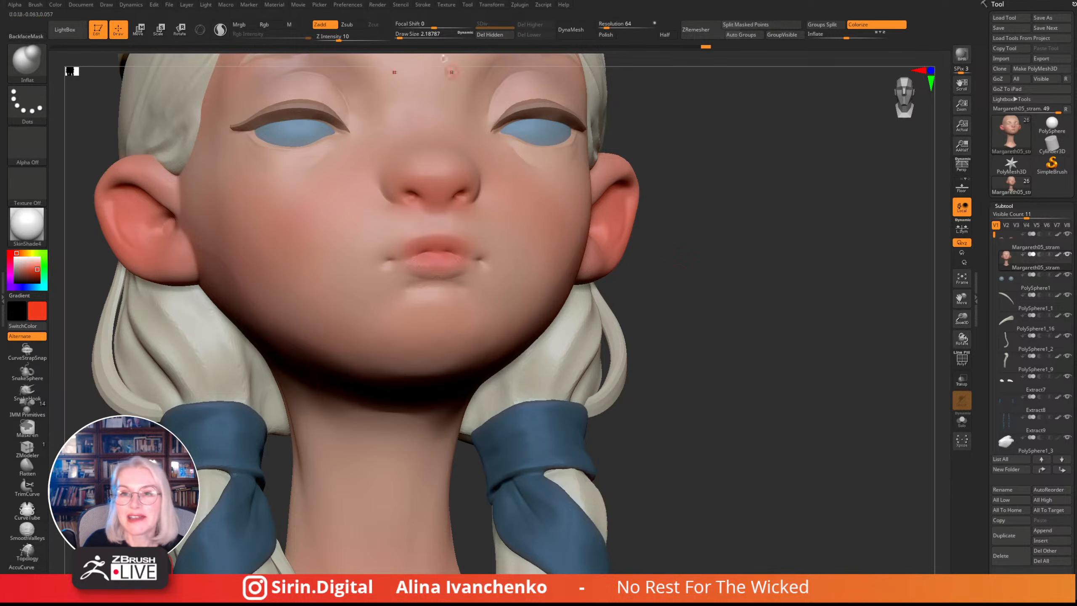
# - Switch to the Standard brush at draw size 4.29964 and paint the corners of the mouth red
pyautogui.click(400, 36)
pyautogui.moveTo(752, 329); pyautogui.dragTo(730, 340)
pyautogui.press('b')
pyautogui.press('s')
pyautogui.press('t')
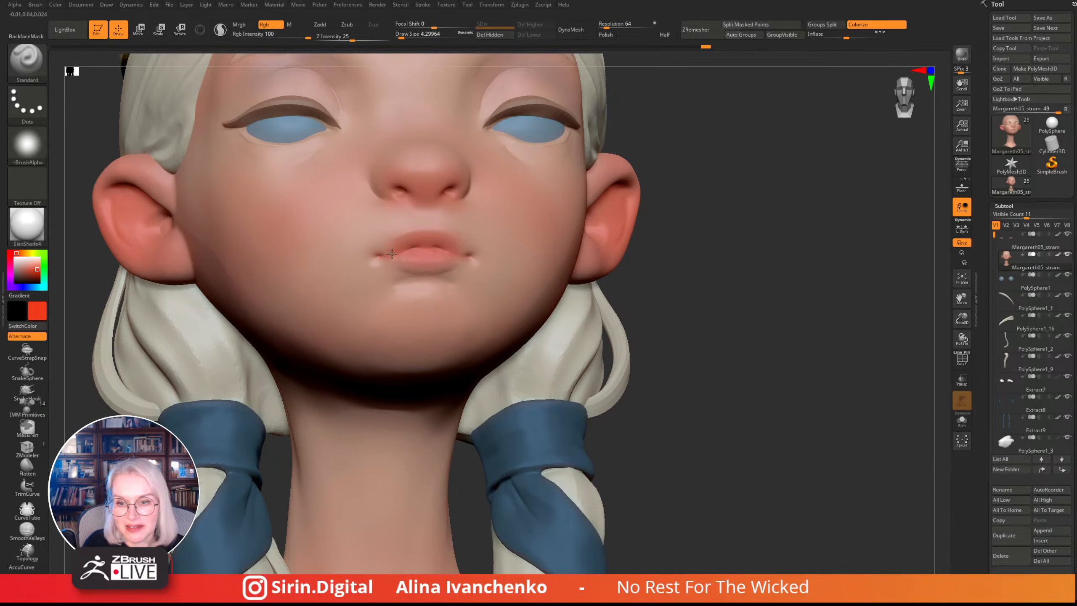
pyautogui.moveTo(722, 302); pyautogui.dragTo(717, 306)
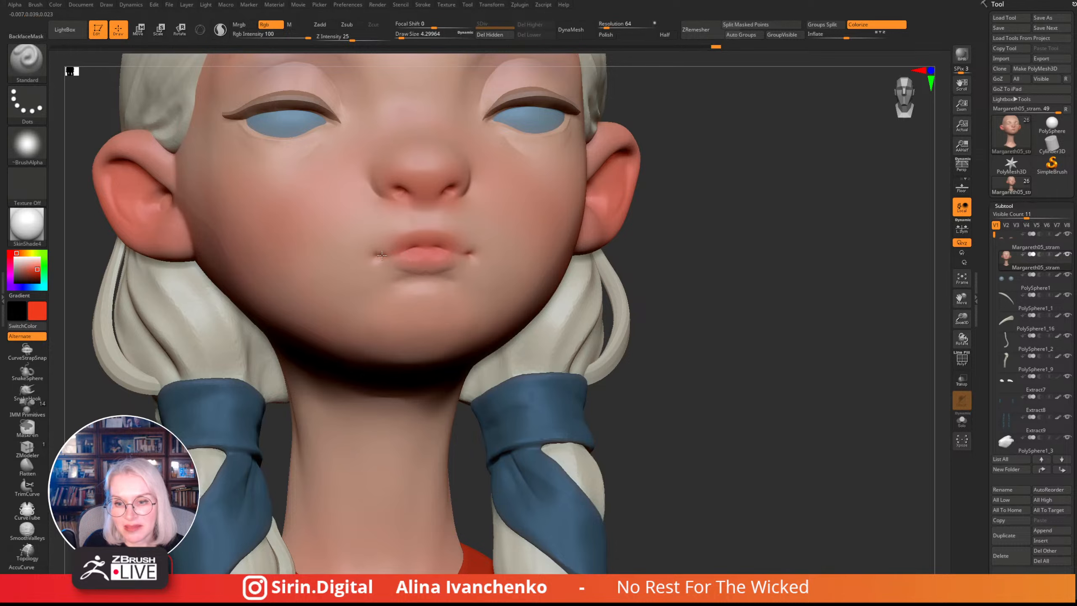
pyautogui.moveTo(675, 275); pyautogui.dragTo(650, 248)
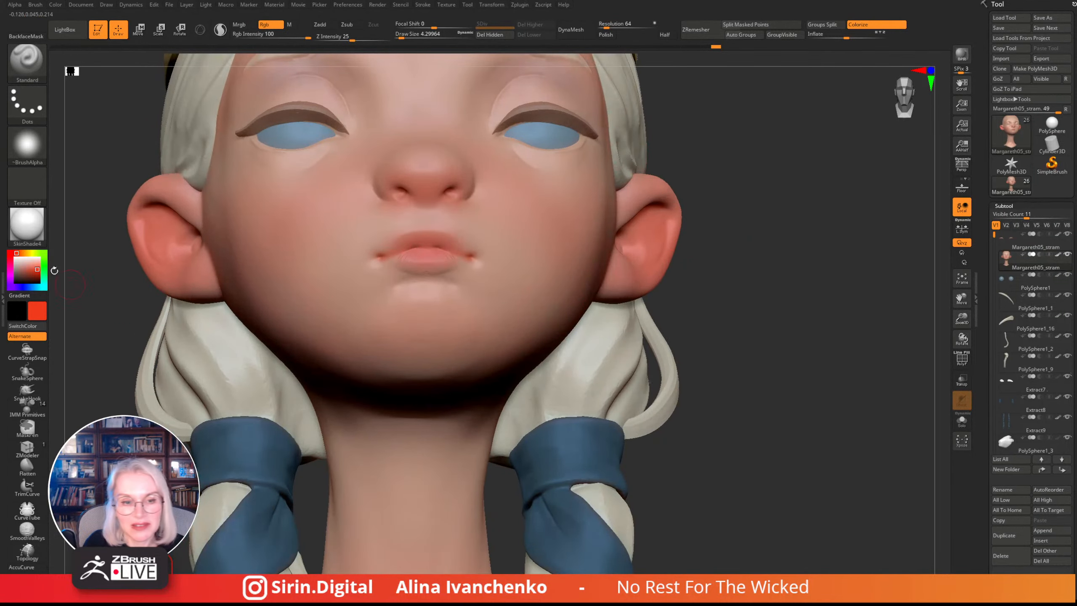
# - Choose a deeper red and paint the lip corners and the line between the lips
pyautogui.click(31, 270)
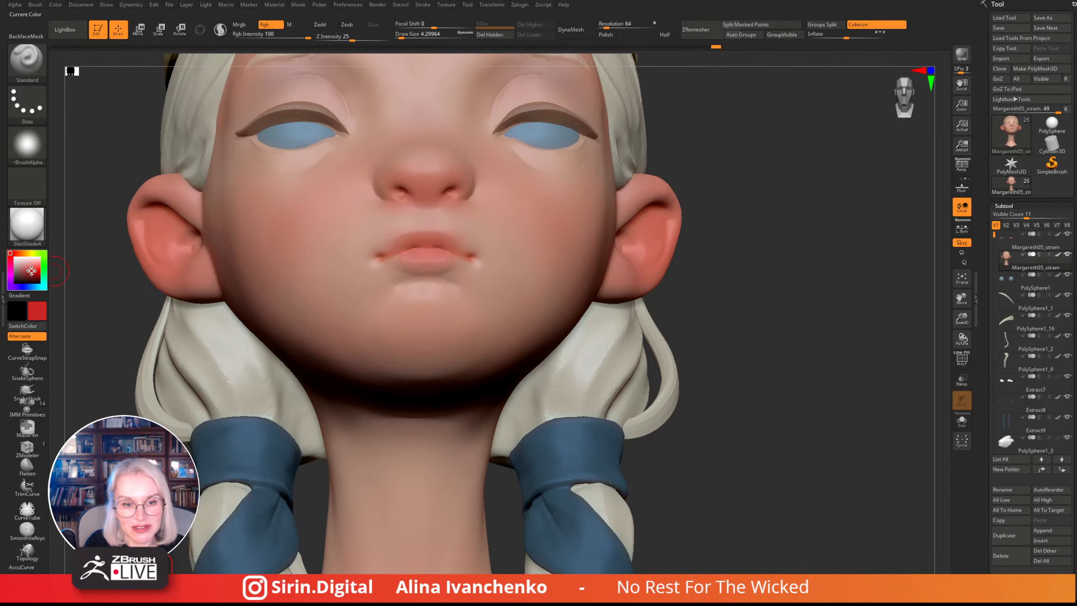
pyautogui.moveTo(805, 230); pyautogui.dragTo(738, 231)
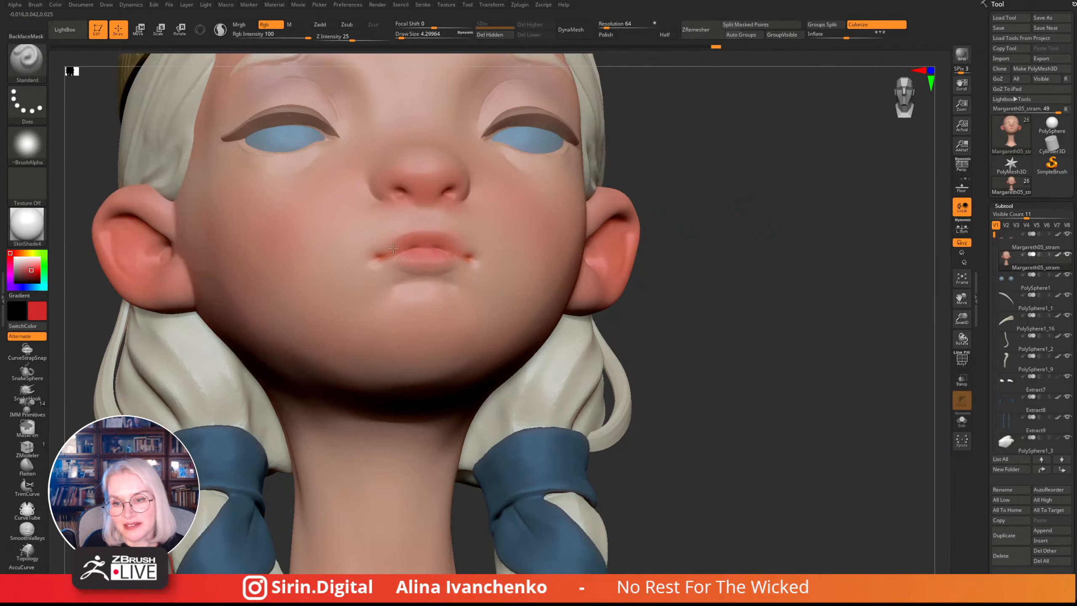
pyautogui.moveTo(733, 251); pyautogui.dragTo(716, 313)
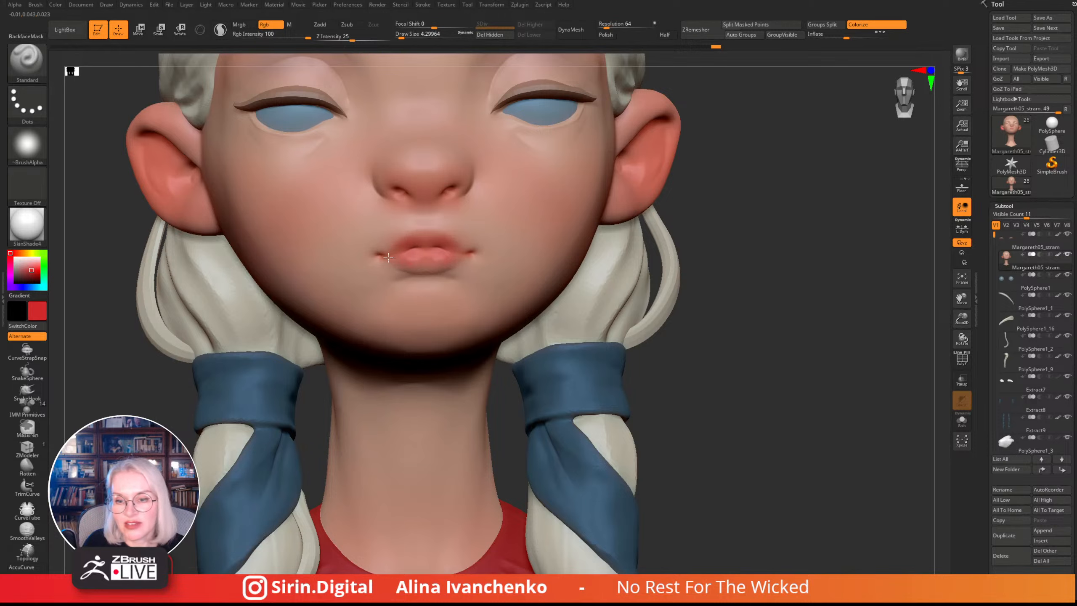
pyautogui.moveTo(819, 240); pyautogui.dragTo(670, 313)
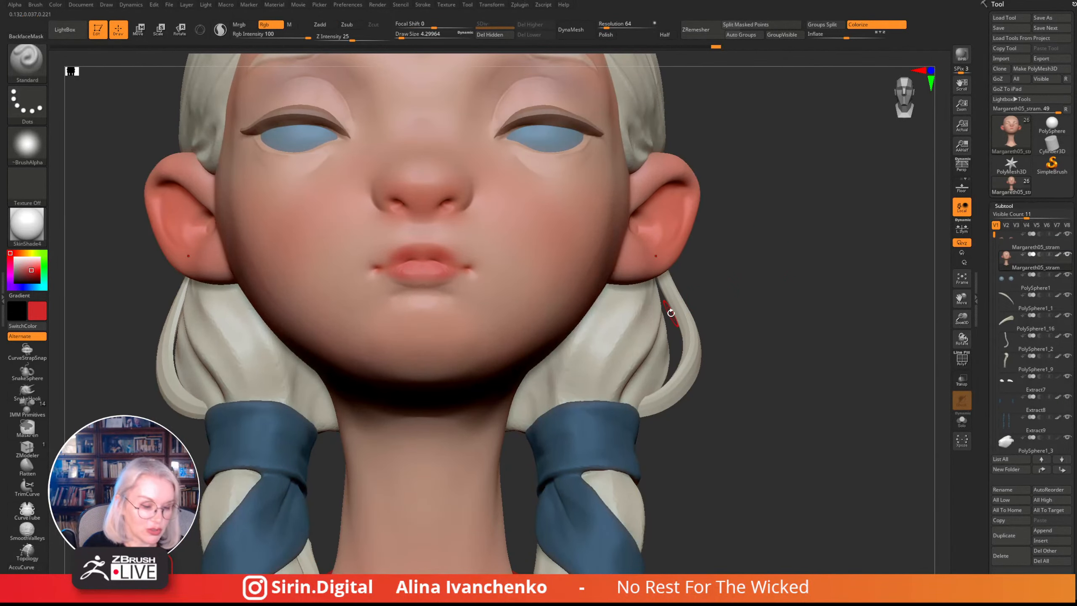
pyautogui.moveTo(769, 158); pyautogui.dragTo(701, 214)
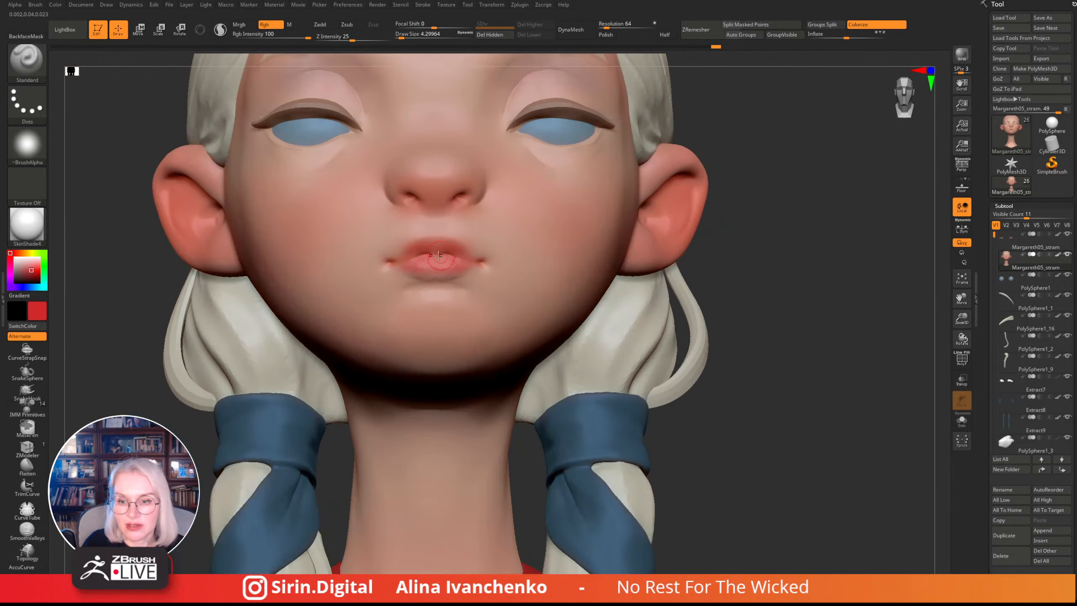
pyautogui.moveTo(414, 249); pyautogui.dragTo(424, 250)
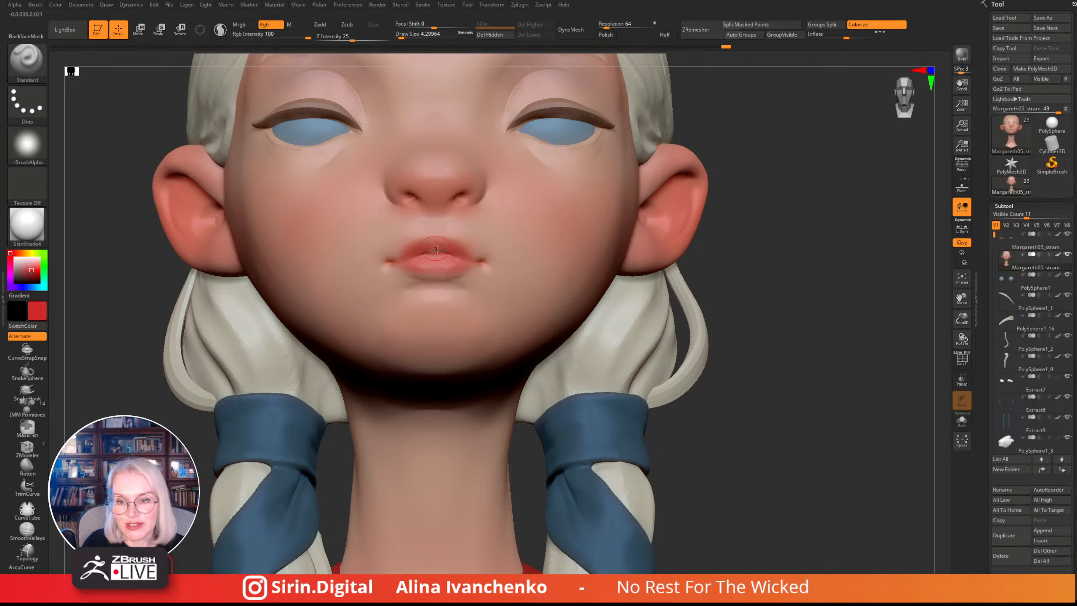
pyautogui.click(397, 266)
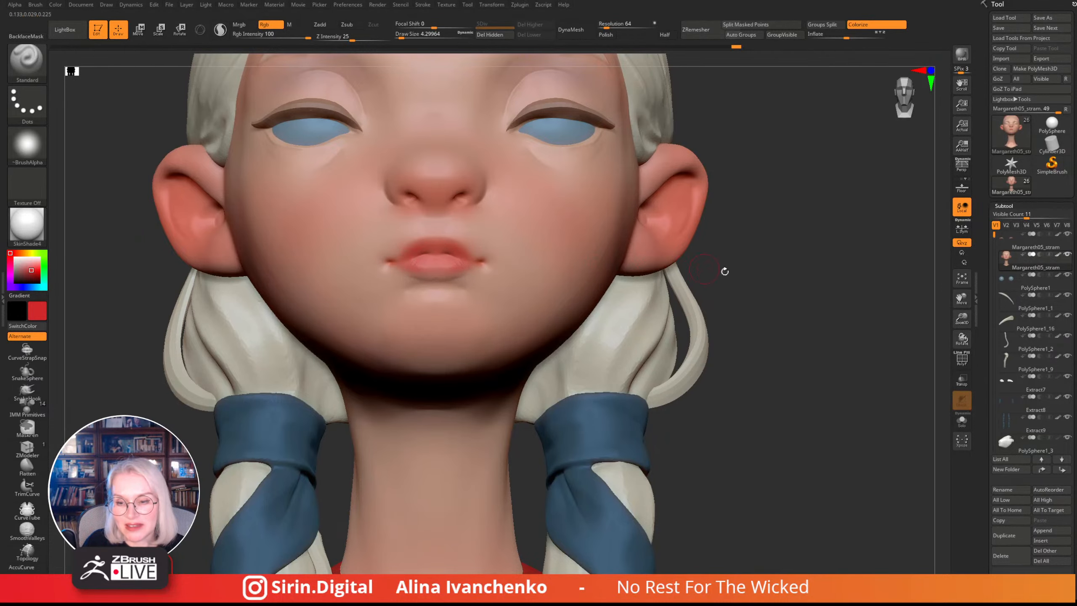
pyautogui.moveTo(721, 269); pyautogui.dragTo(767, 293)
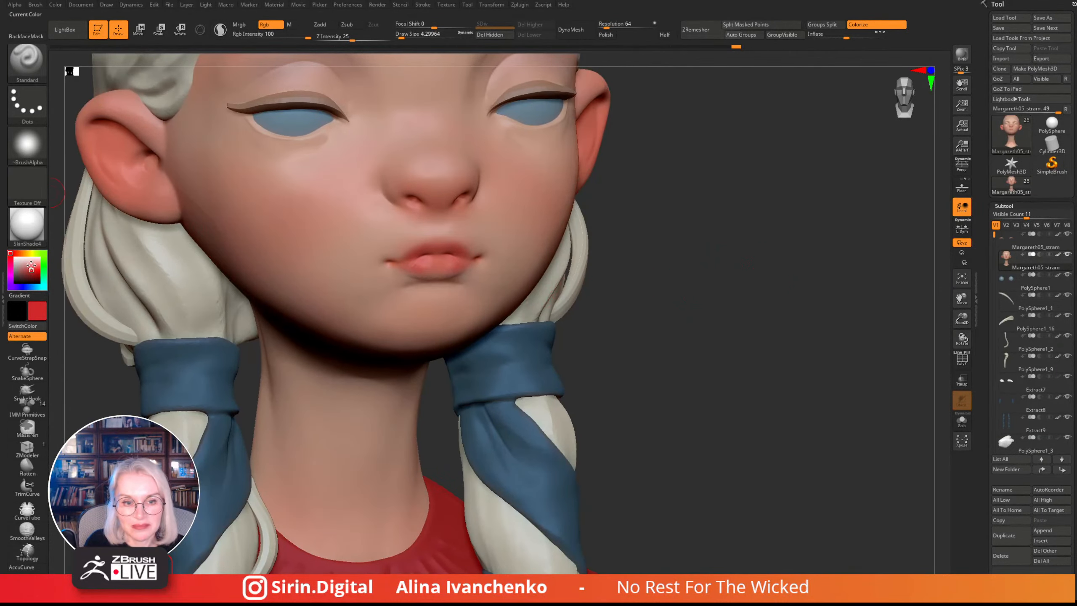
# - Paint the lower lip with sampled lighter salmon and peach skin tones to soften its colour
pyautogui.moveTo(31, 267); pyautogui.dragTo(428, 266)
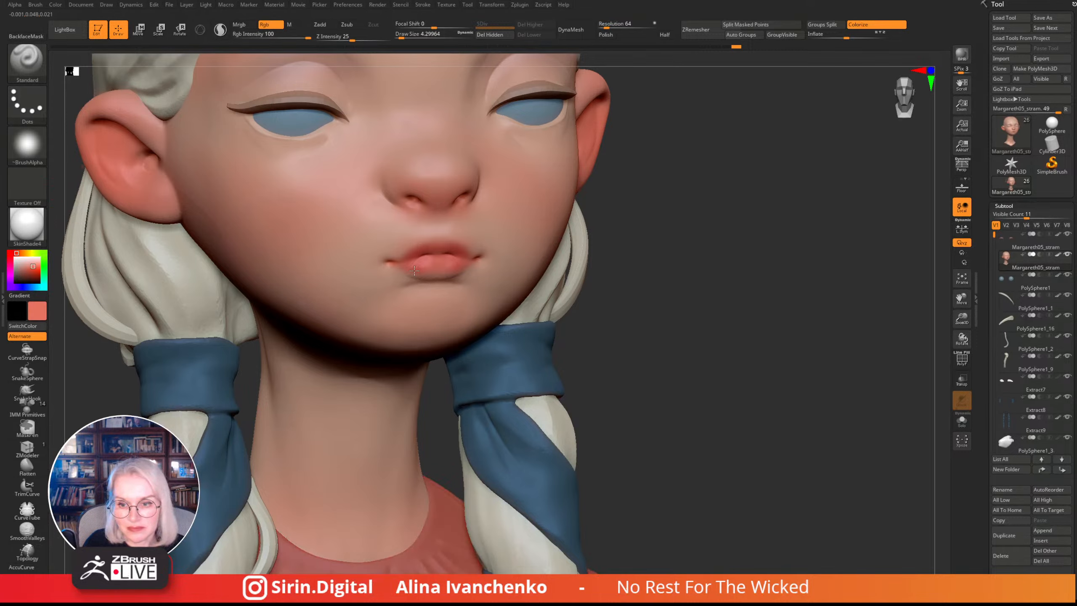
pyautogui.moveTo(32, 268); pyautogui.dragTo(386, 229)
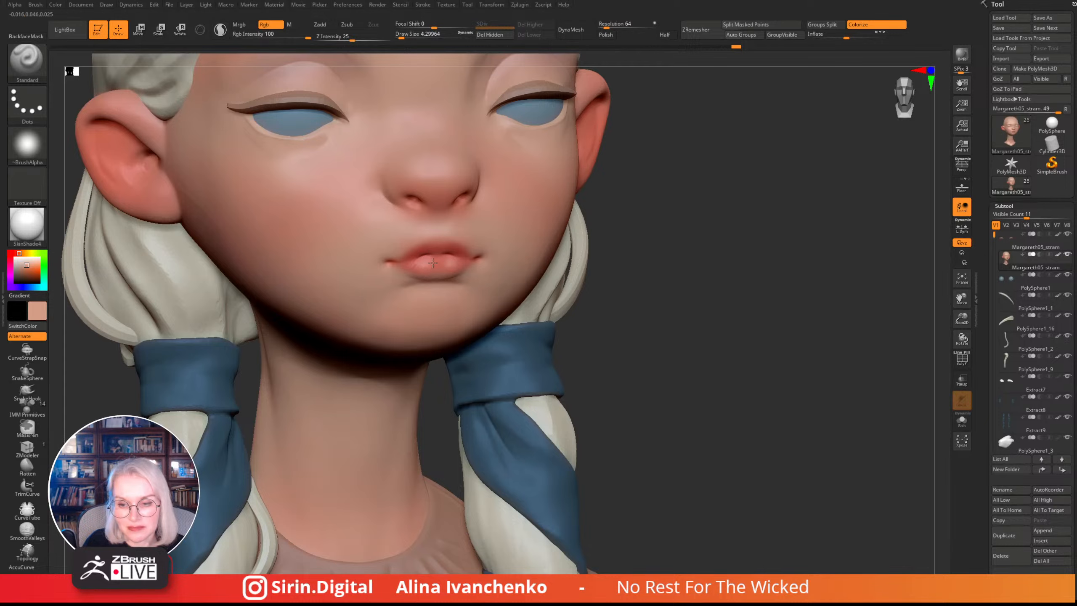
pyautogui.click(443, 274)
pyautogui.moveTo(764, 280)
pyautogui.mouseDown()
pyautogui.moveTo(725, 280)
pyautogui.moveTo(721, 293)
pyautogui.mouseUp()
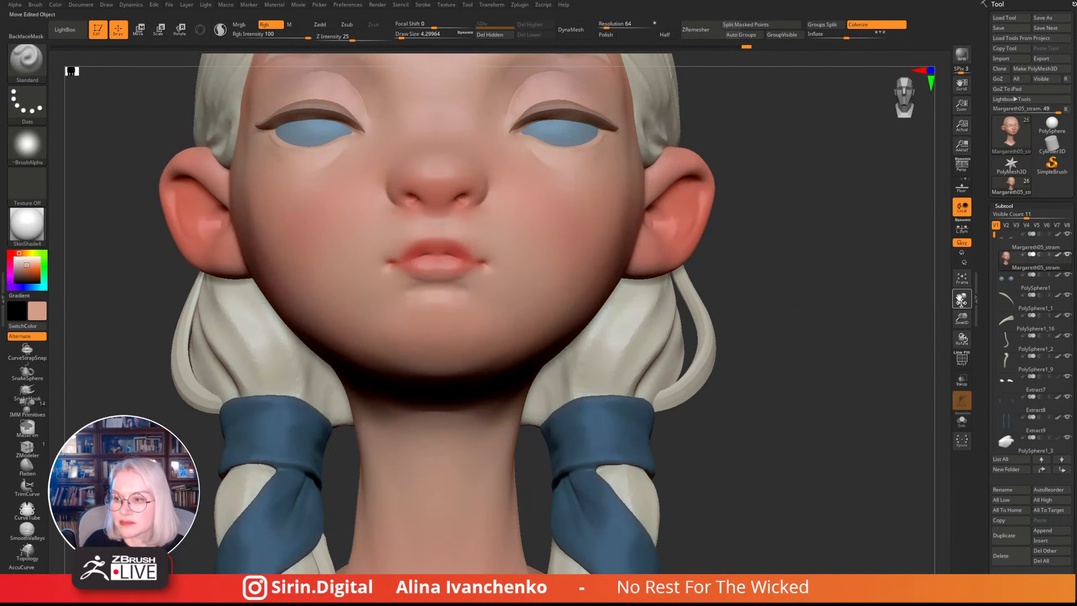
# - Check the painted face from several angles and make the dragon's eyeballs the active subtool
pyautogui.moveTo(962, 318)
pyautogui.mouseDown()
pyautogui.moveTo(954, 237)
pyautogui.moveTo(649, 286)
pyautogui.moveTo(635, 317)
pyautogui.moveTo(645, 333)
pyautogui.moveTo(712, 358)
pyautogui.mouseUp()
pyautogui.moveTo(962, 318); pyautogui.dragTo(923, 361)
pyautogui.moveTo(853, 357); pyautogui.dragTo(578, 418)
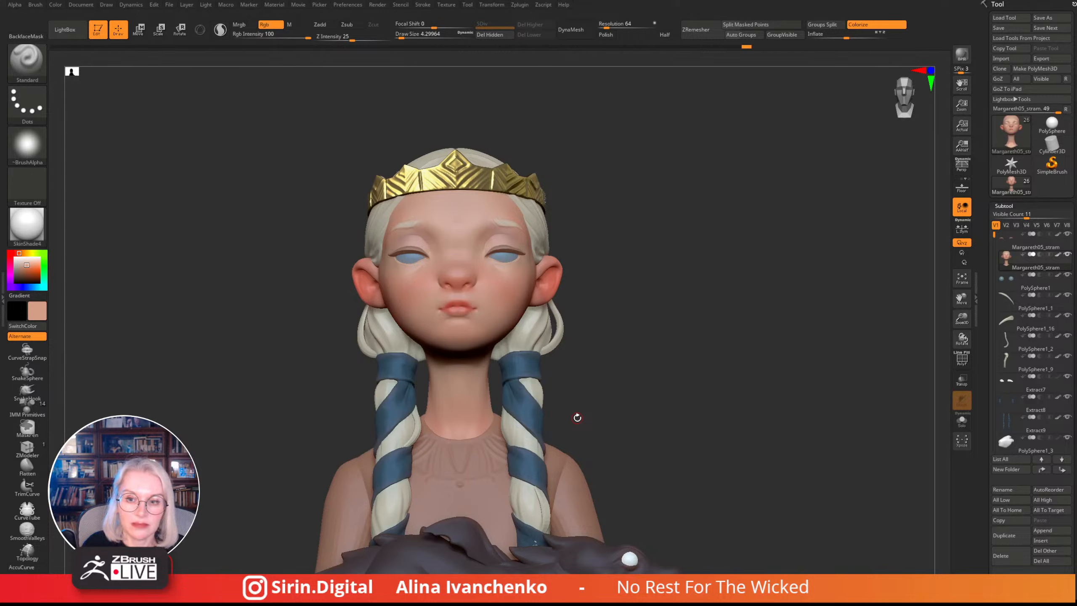
pyautogui.moveTo(677, 254); pyautogui.dragTo(407, 256)
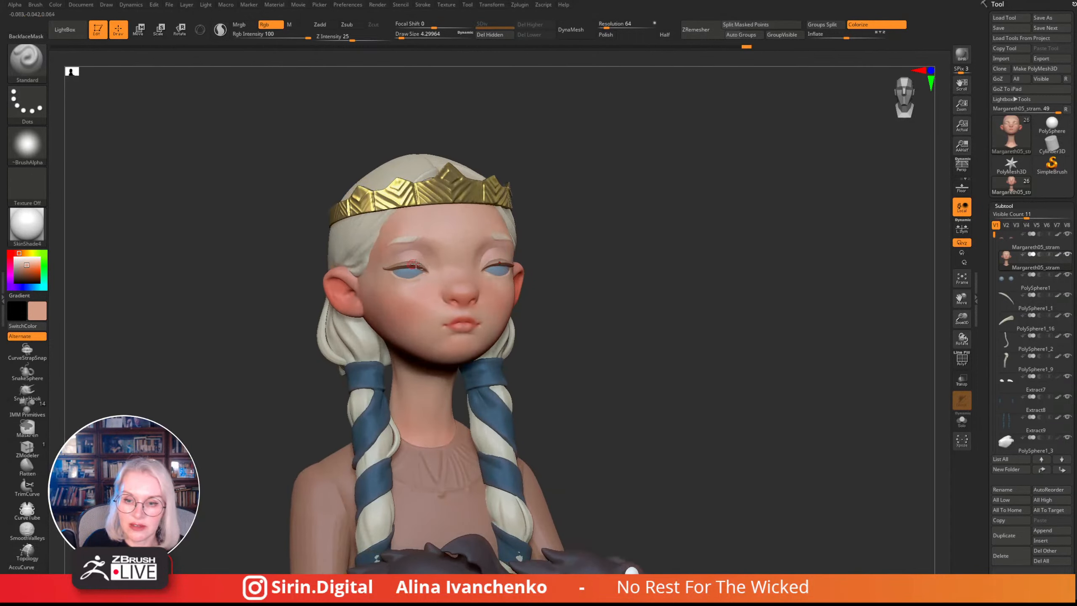
pyautogui.moveTo(621, 242); pyautogui.dragTo(648, 237)
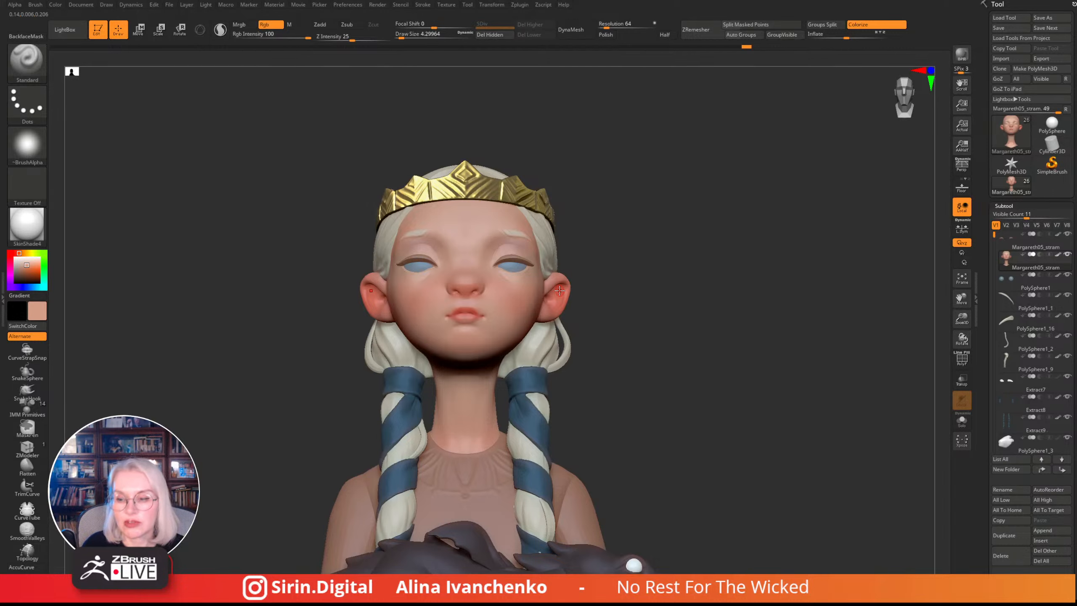
pyautogui.keyDown('alt'); pyautogui.moveTo(724, 295); pyautogui.dragTo(652, 212); pyautogui.keyUp('alt')
pyautogui.moveTo(754, 309); pyautogui.dragTo(617, 251)
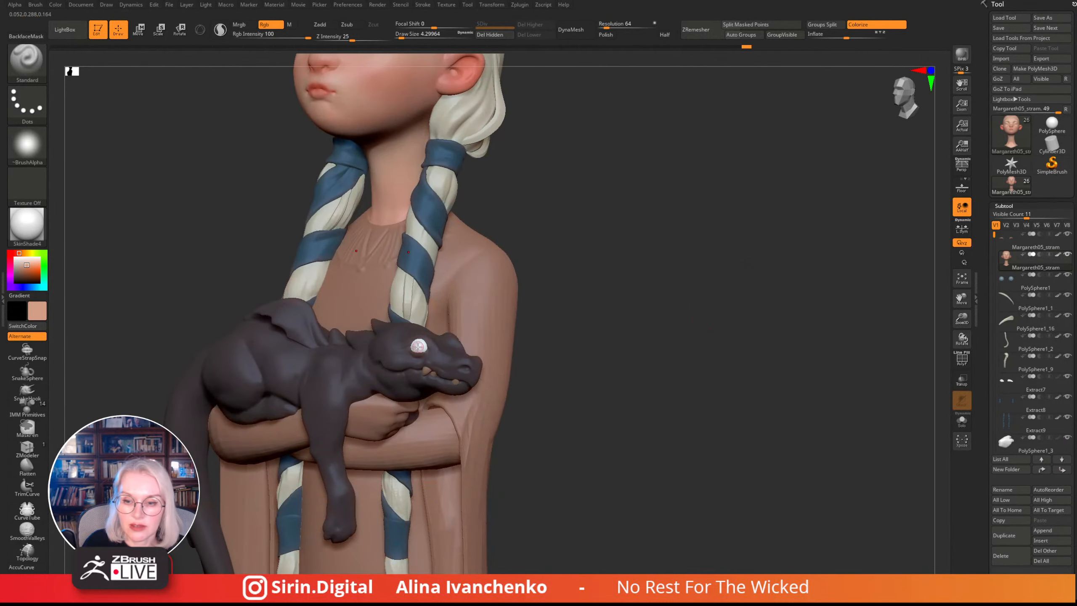
pyautogui.keyDown('alt'); pyautogui.click(418, 346); pyautogui.keyUp('alt')
pyautogui.keyDown('shift'); pyautogui.moveTo(564, 288); pyautogui.dragTo(627, 289); pyautogui.keyUp('shift')
# - Try several yellow tones for the dragon's eyes, including RGB 223, 186, 61 and RGB 252, 223, 136
pyautogui.click(28, 254)
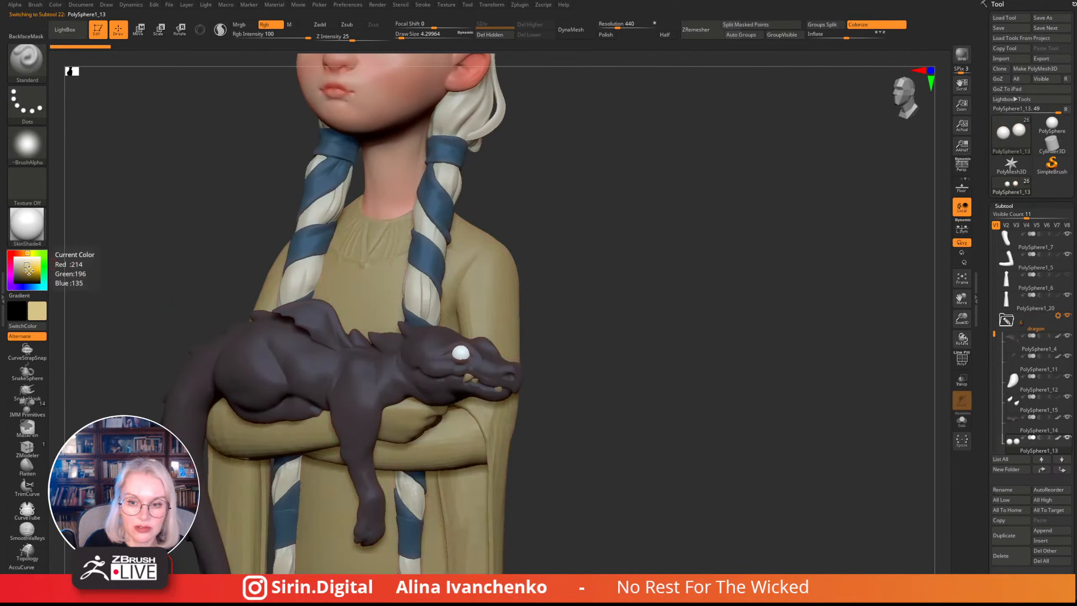
pyautogui.click(31, 273)
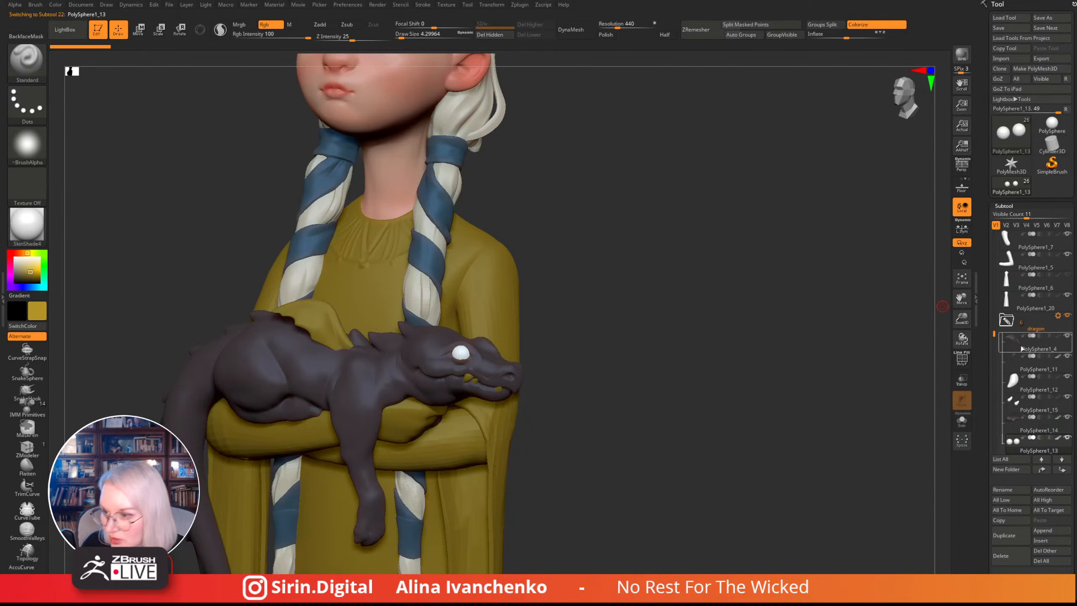
pyautogui.moveTo(606, 270); pyautogui.dragTo(547, 284)
pyautogui.click(26, 254)
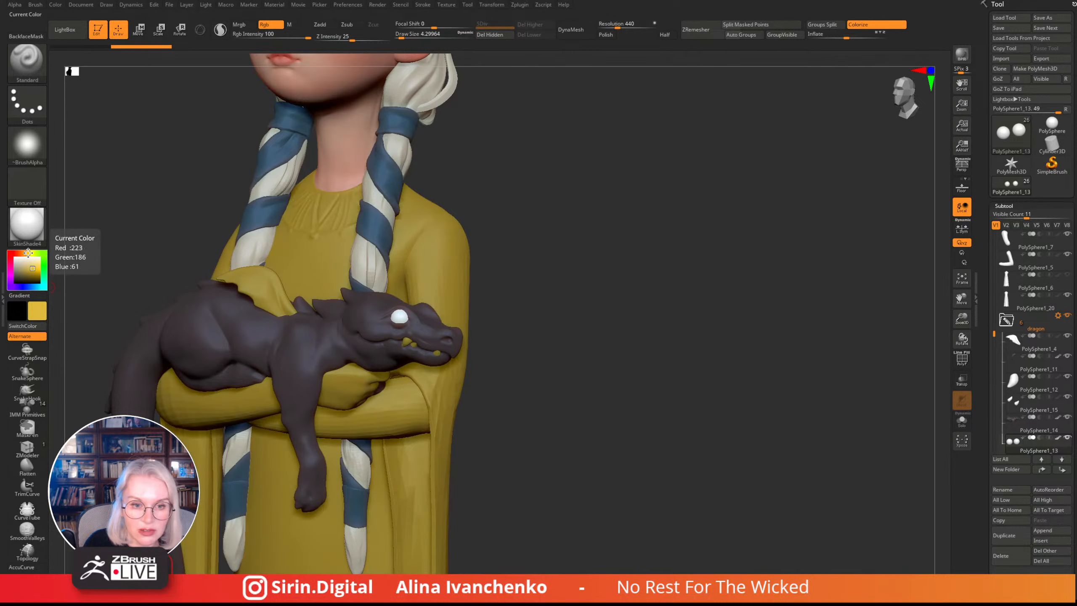
pyautogui.click(28, 253)
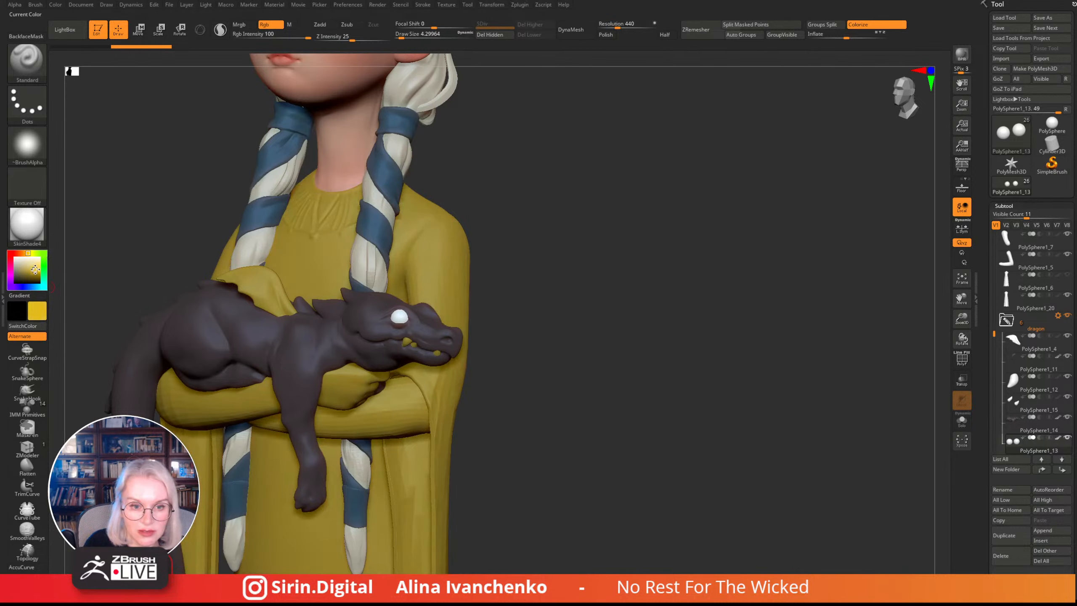
pyautogui.click(35, 265)
pyautogui.click(27, 253)
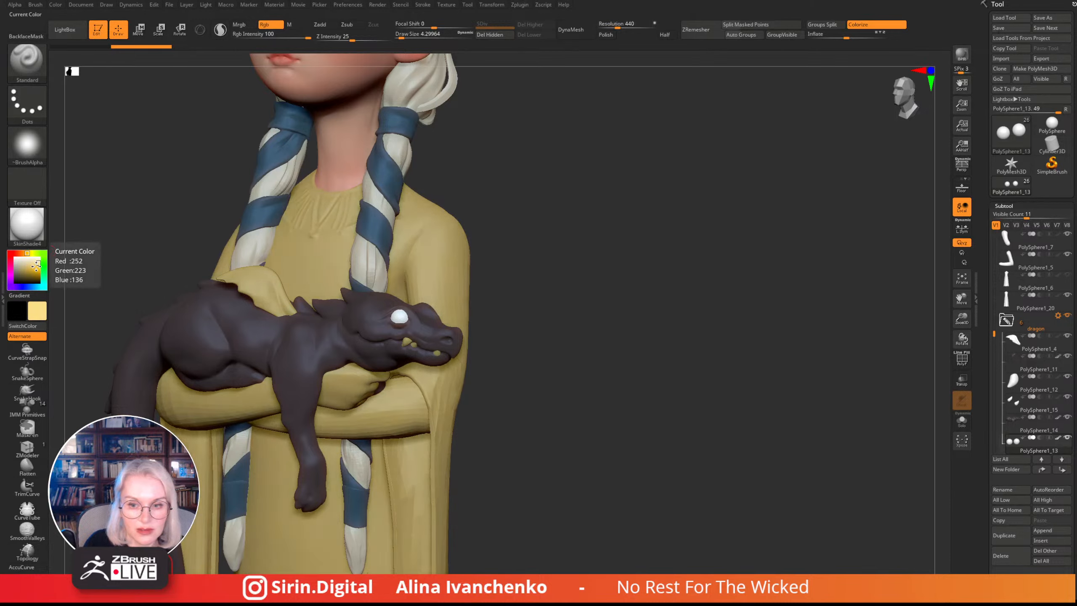
pyautogui.click(38, 268)
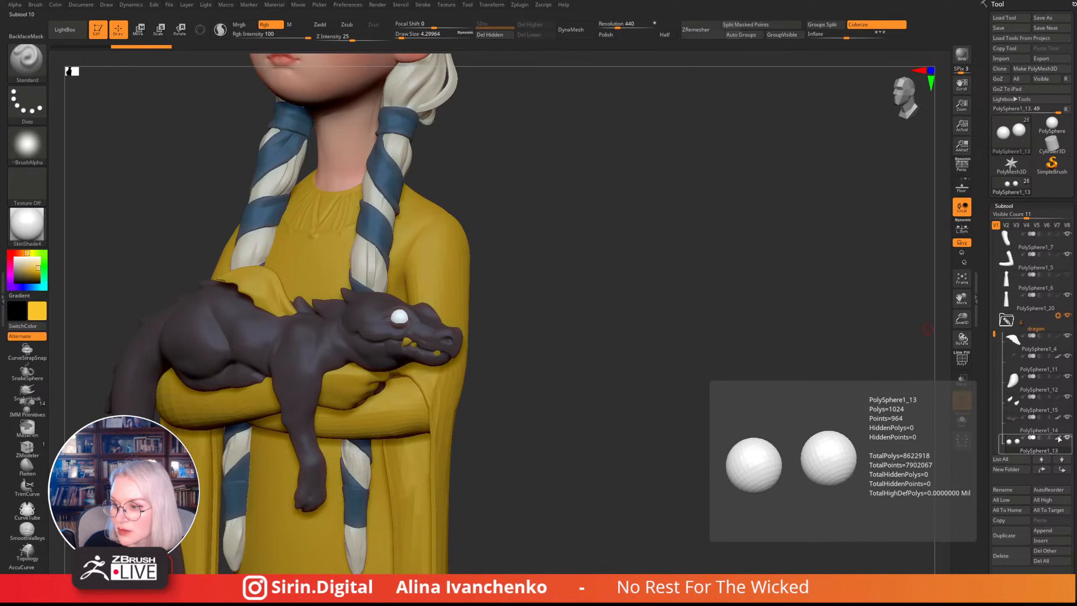
# - Choose an orange-yellow, RGB 243, 176, 81, and fill the dragon's eyeballs with it
pyautogui.click(1059, 440)
pyautogui.click(30, 270)
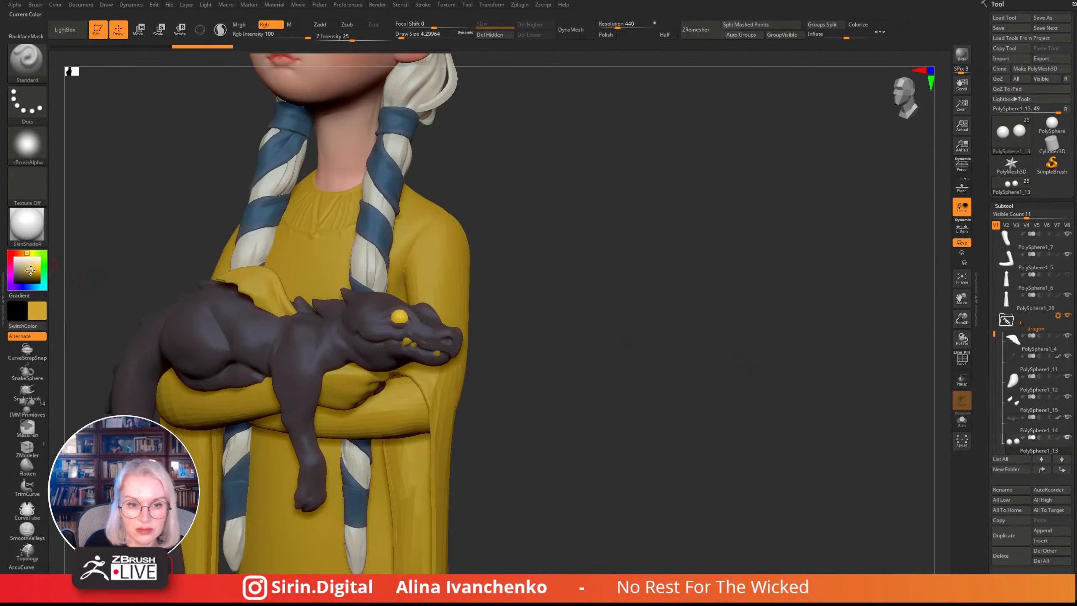
pyautogui.click(33, 264)
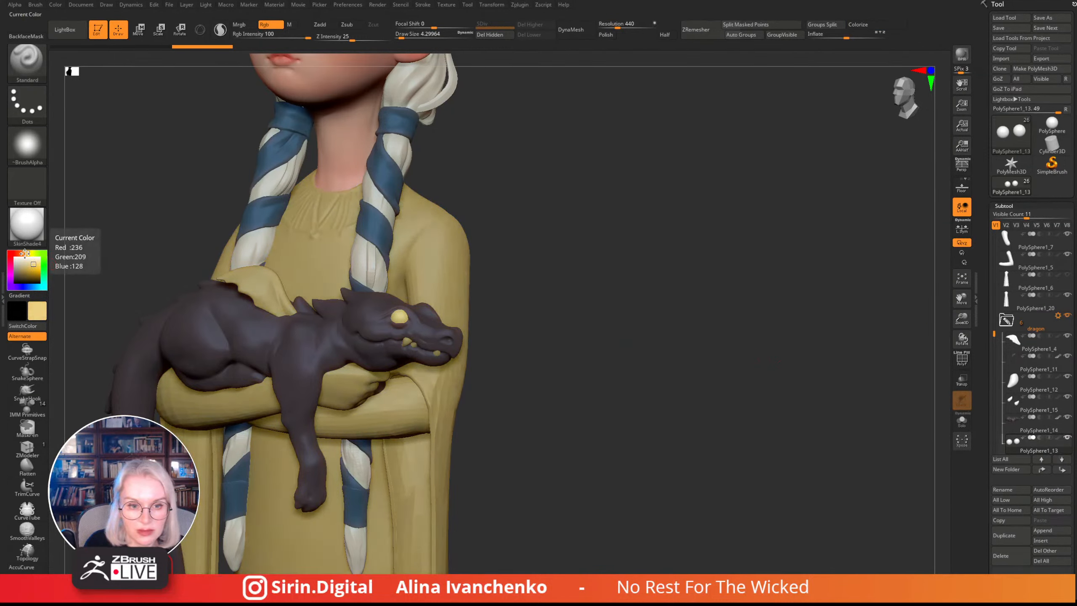
pyautogui.click(24, 253)
pyautogui.click(36, 266)
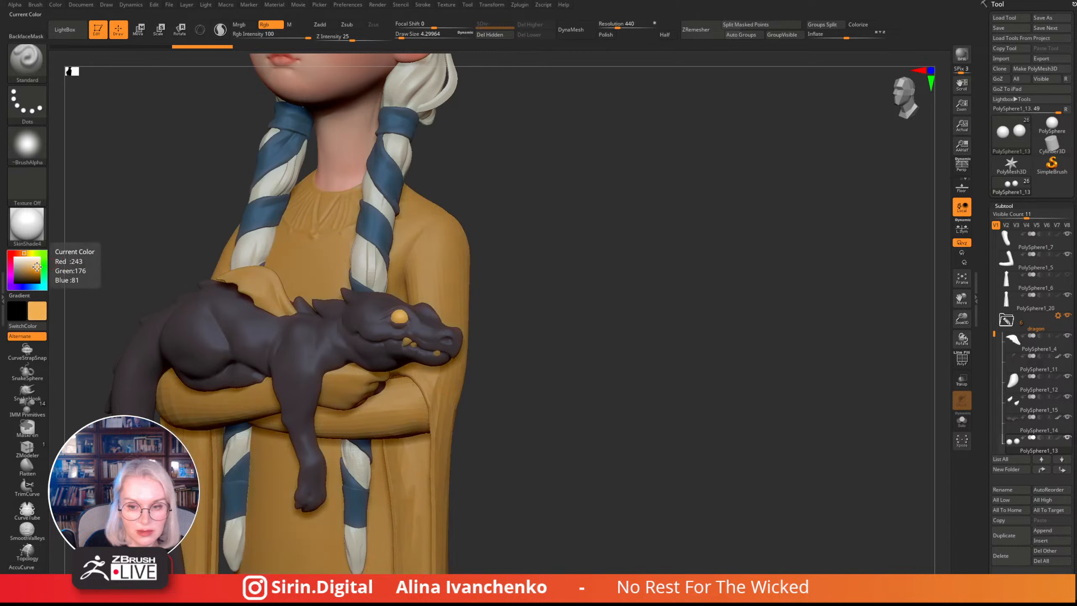
pyautogui.click(59, 5)
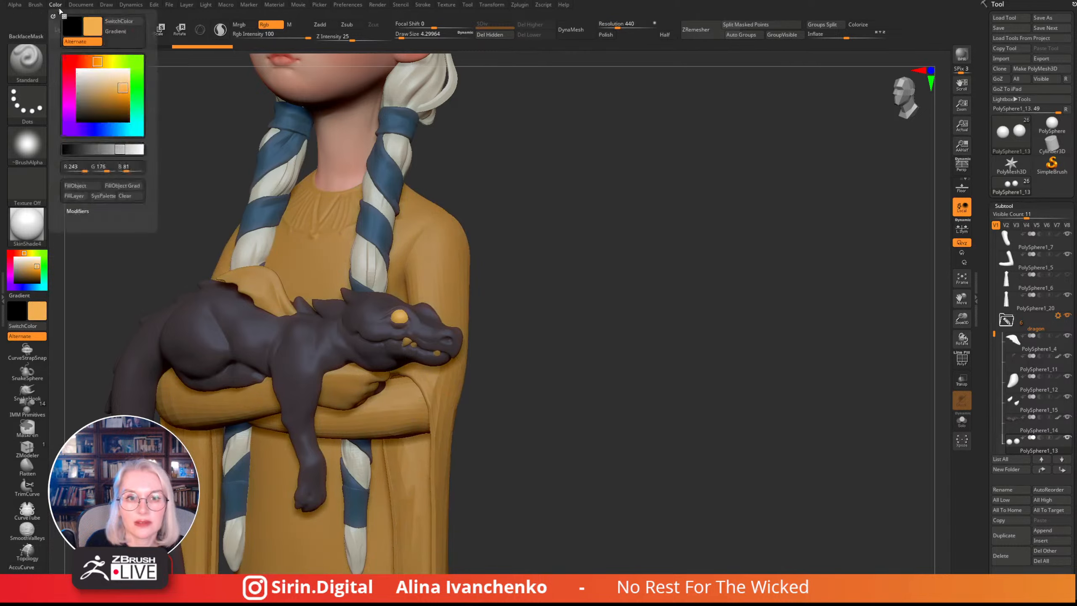
pyautogui.click(90, 186)
pyautogui.moveTo(530, 206); pyautogui.dragTo(512, 289)
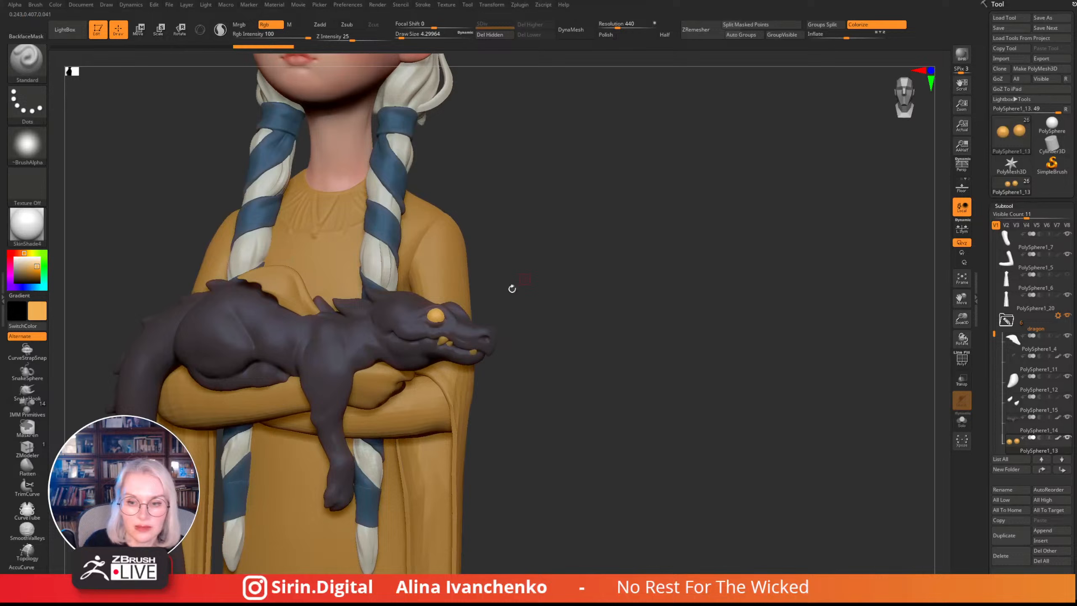
# - Make the dragon's teeth the active subtool, set the current colour to neutral grey, and review the figure from several angles
pyautogui.keyDown('alt'); pyautogui.click(442, 342); pyautogui.keyUp('alt')
pyautogui.moveTo(542, 238); pyautogui.dragTo(430, 259)
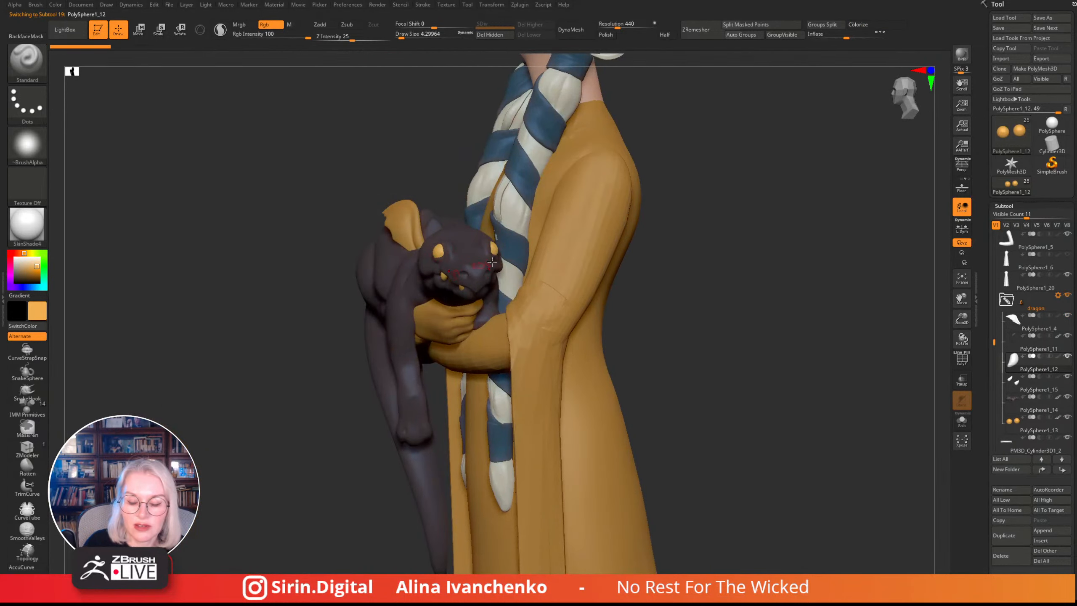
pyautogui.moveTo(716, 270); pyautogui.dragTo(589, 275)
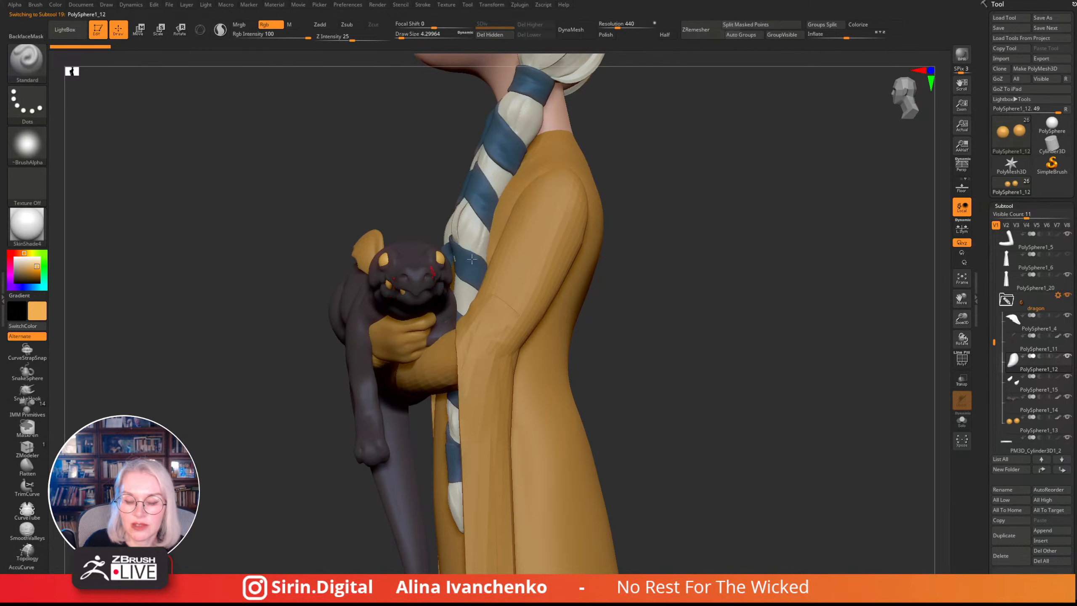
pyautogui.moveTo(731, 258); pyautogui.dragTo(702, 306)
pyautogui.click(15, 270)
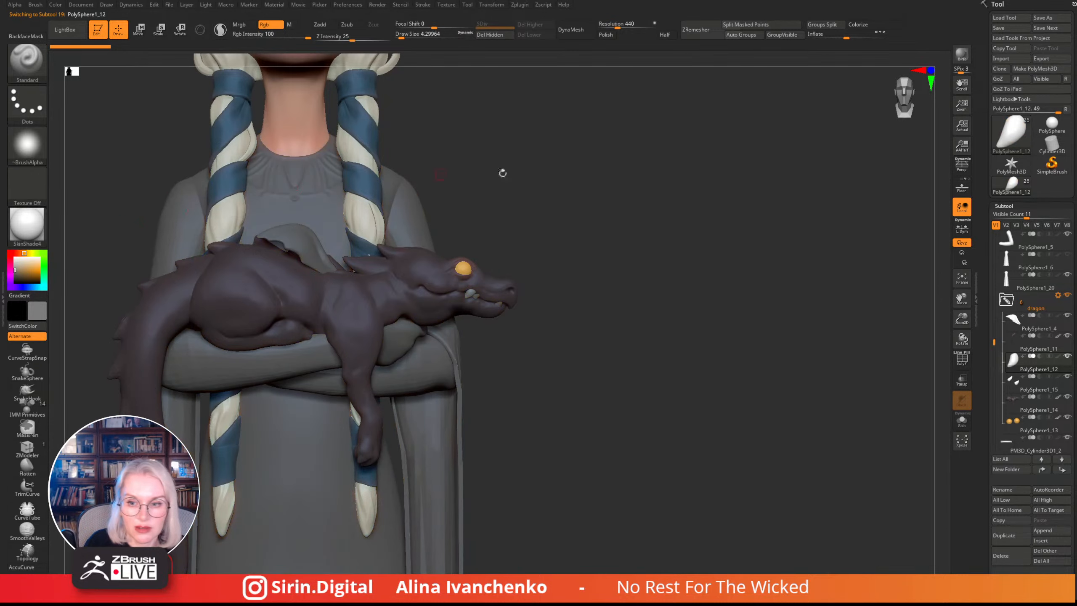
pyautogui.moveTo(676, 207); pyautogui.dragTo(649, 230)
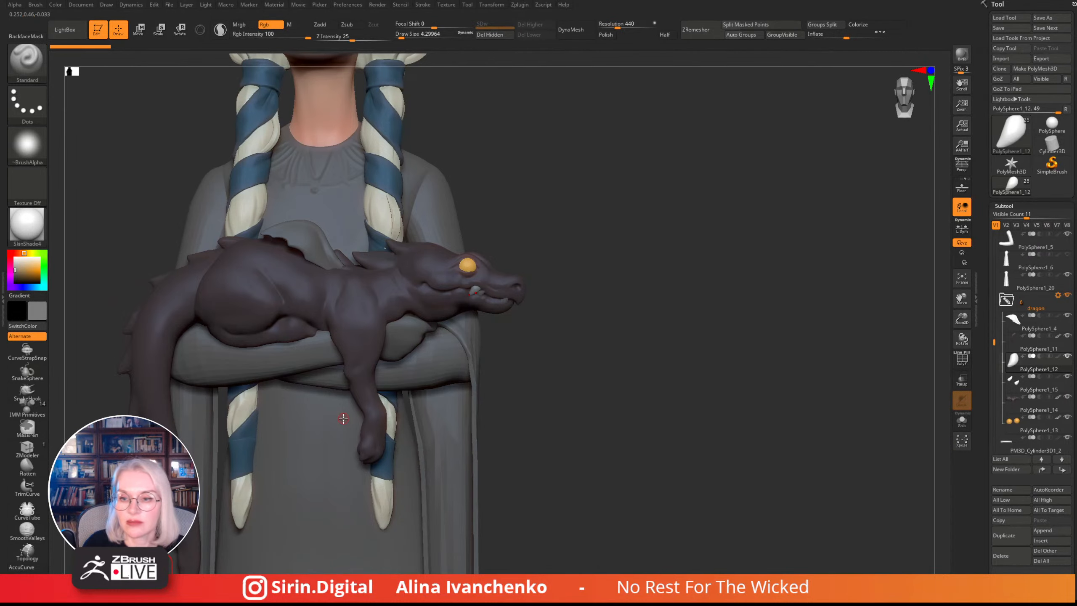
pyautogui.moveTo(961, 318); pyautogui.dragTo(729, 282)
pyautogui.keyDown('alt'); pyautogui.moveTo(575, 273); pyautogui.dragTo(581, 318); pyautogui.keyUp('alt')
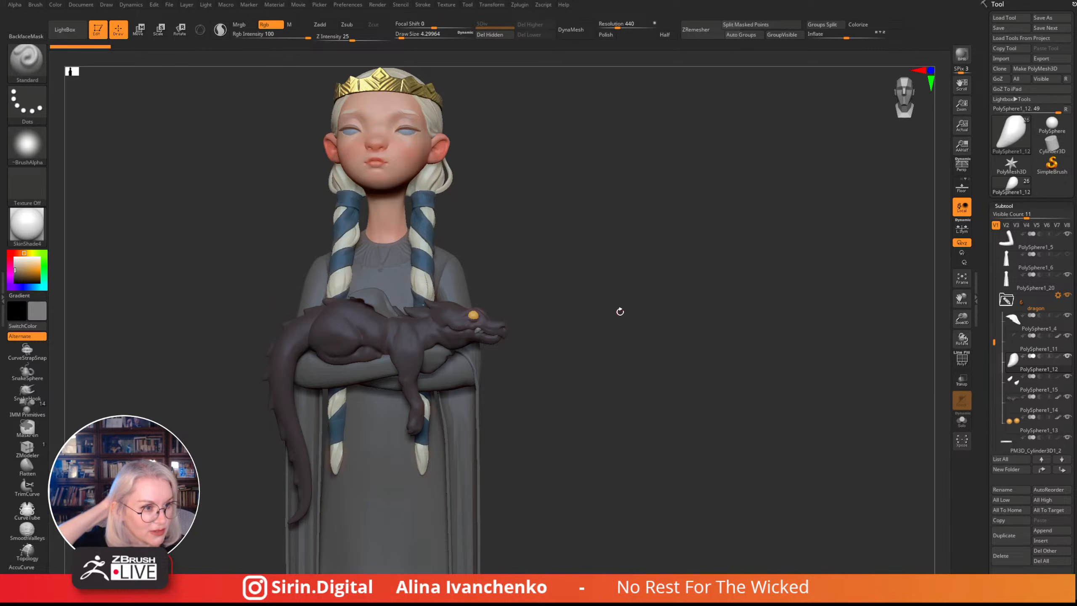
pyautogui.moveTo(599, 367); pyautogui.dragTo(581, 378)
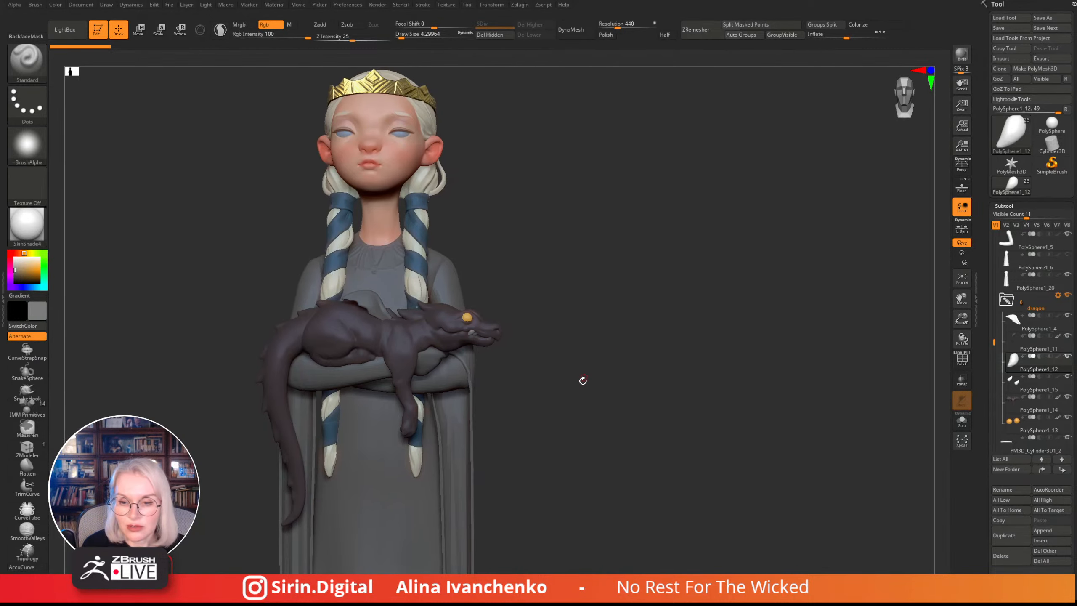
pyautogui.moveTo(962, 318); pyautogui.dragTo(942, 349)
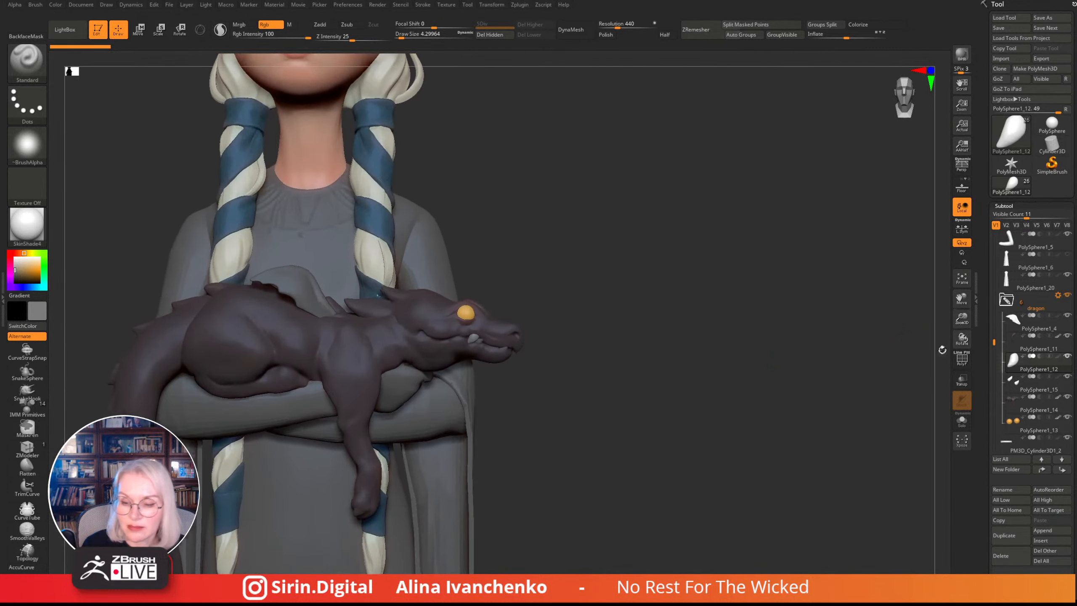
# - Fill the dragon's wing with the dark purple-grey sampled from its body
pyautogui.keyDown('alt'); pyautogui.click(254, 285); pyautogui.keyUp('alt')
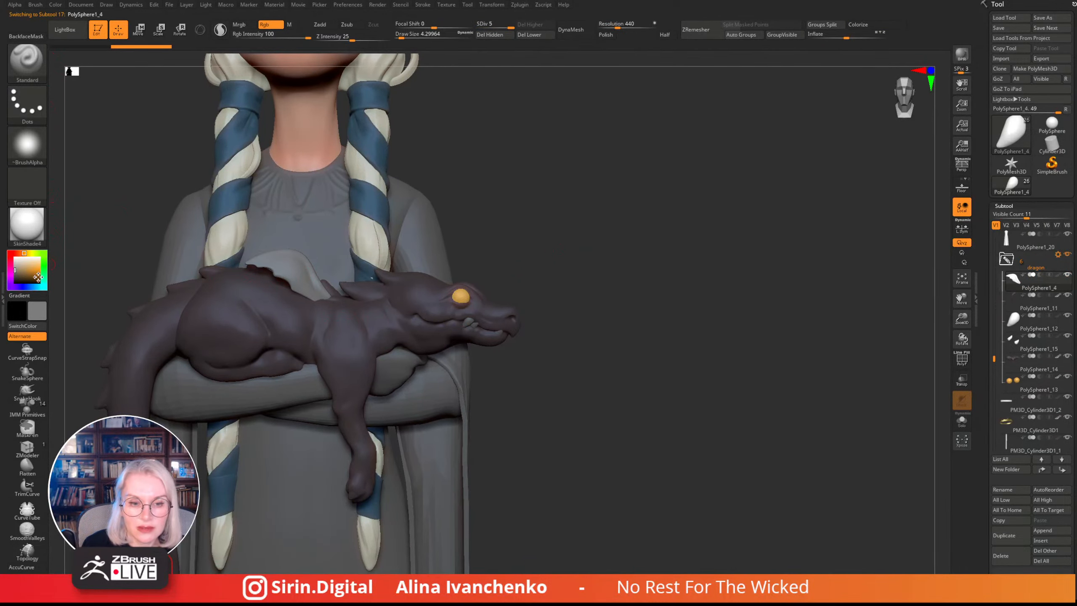
pyautogui.moveTo(37, 272); pyautogui.dragTo(265, 294)
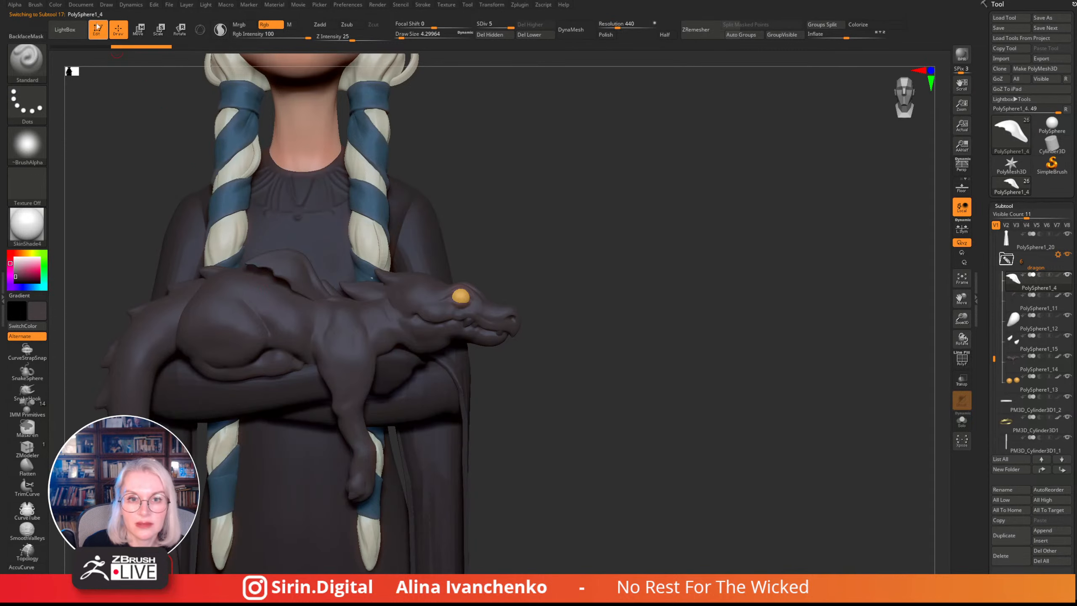
pyautogui.click(54, 5)
pyautogui.click(79, 187)
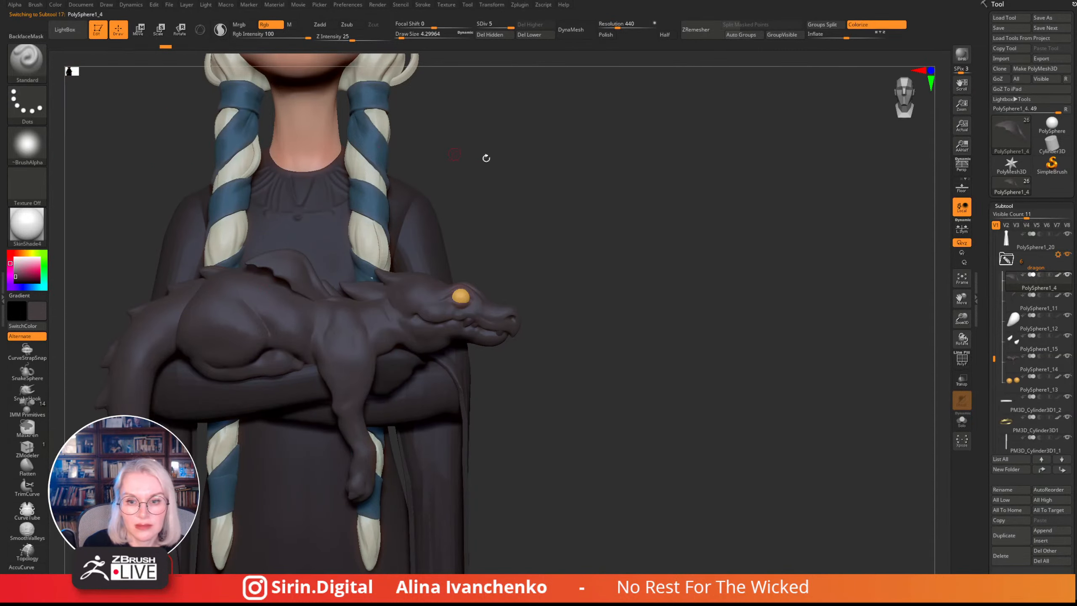
pyautogui.moveTo(486, 158); pyautogui.dragTo(500, 202)
# - Set the current colour to a lighter mauve-grey to preview it on the unpainted robe and review the full figure
pyautogui.click(13, 266)
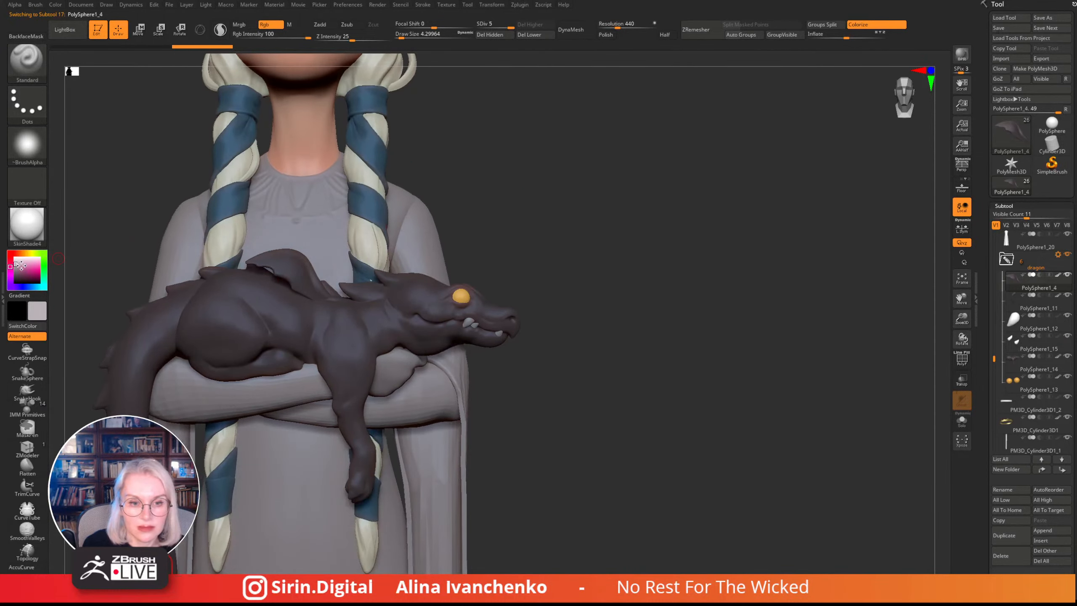
pyautogui.click(18, 266)
pyautogui.moveTo(517, 157); pyautogui.dragTo(636, 204)
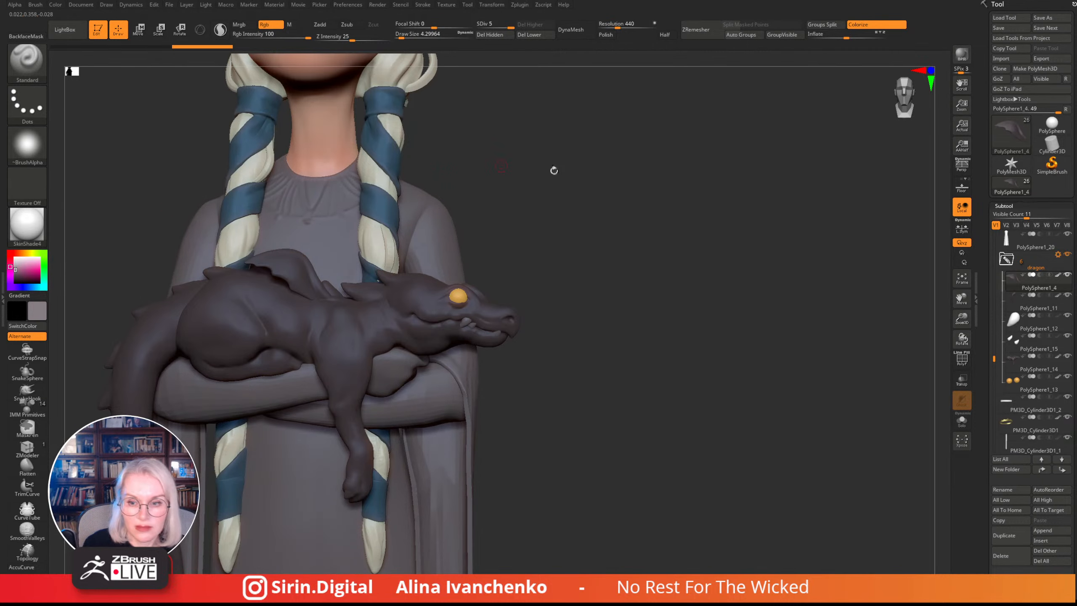
pyautogui.moveTo(960, 318); pyautogui.dragTo(933, 238)
pyautogui.moveTo(479, 222); pyautogui.dragTo(504, 355)
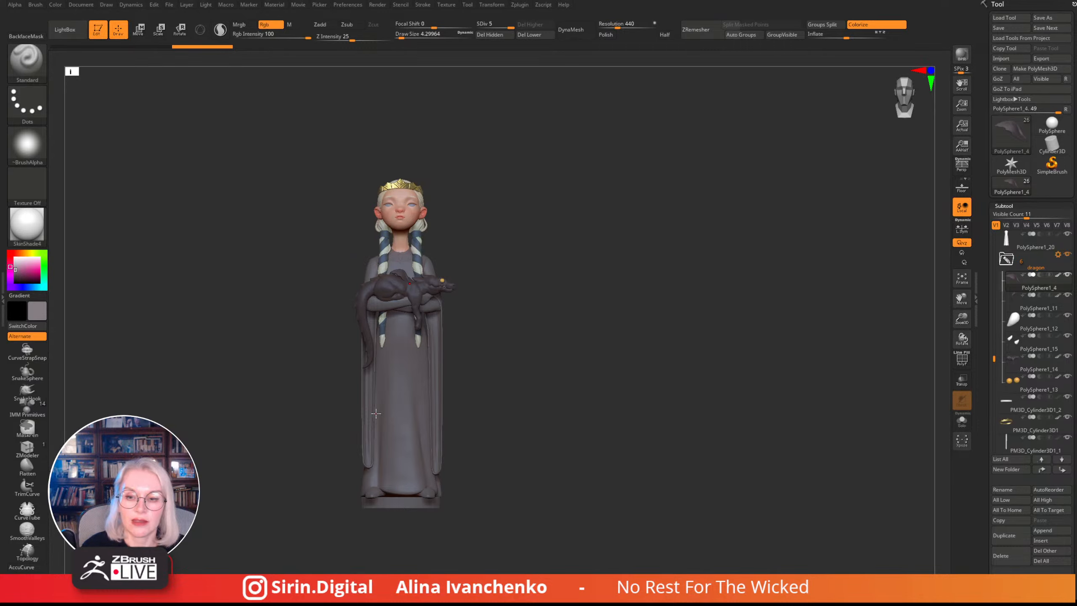
pyautogui.moveTo(602, 338); pyautogui.dragTo(530, 322)
pyautogui.moveTo(963, 320); pyautogui.dragTo(967, 382)
# - Fill the girl's hand with a salmon skin tone sampled from her face
pyautogui.keyDown('alt'); pyautogui.click(464, 317); pyautogui.keyUp('alt')
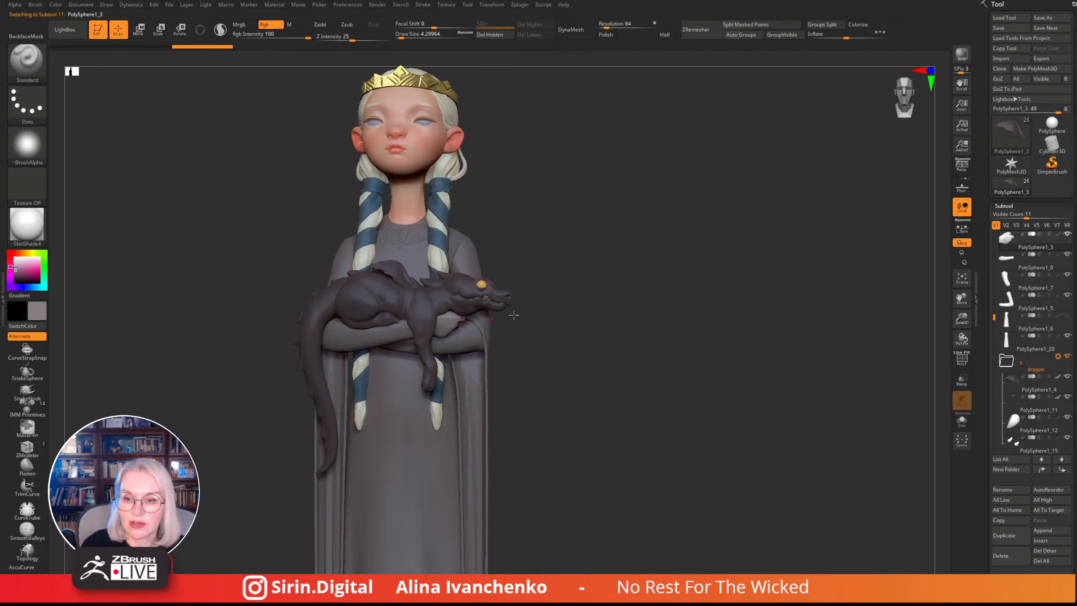
pyautogui.keyDown('alt'); pyautogui.moveTo(624, 316); pyautogui.dragTo(589, 313); pyautogui.keyUp('alt')
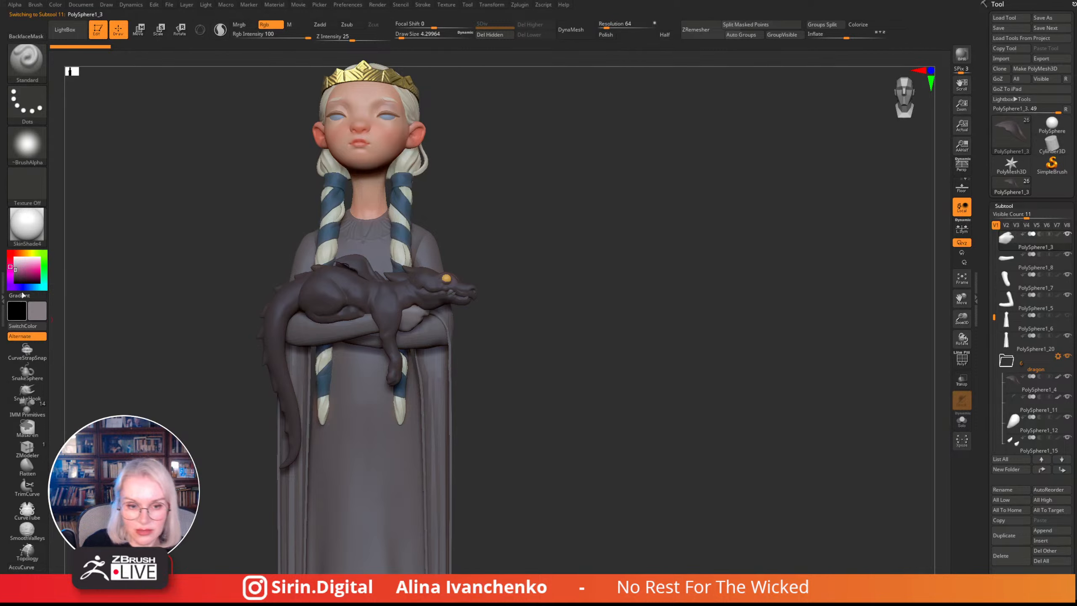
pyautogui.moveTo(23, 269); pyautogui.dragTo(383, 136)
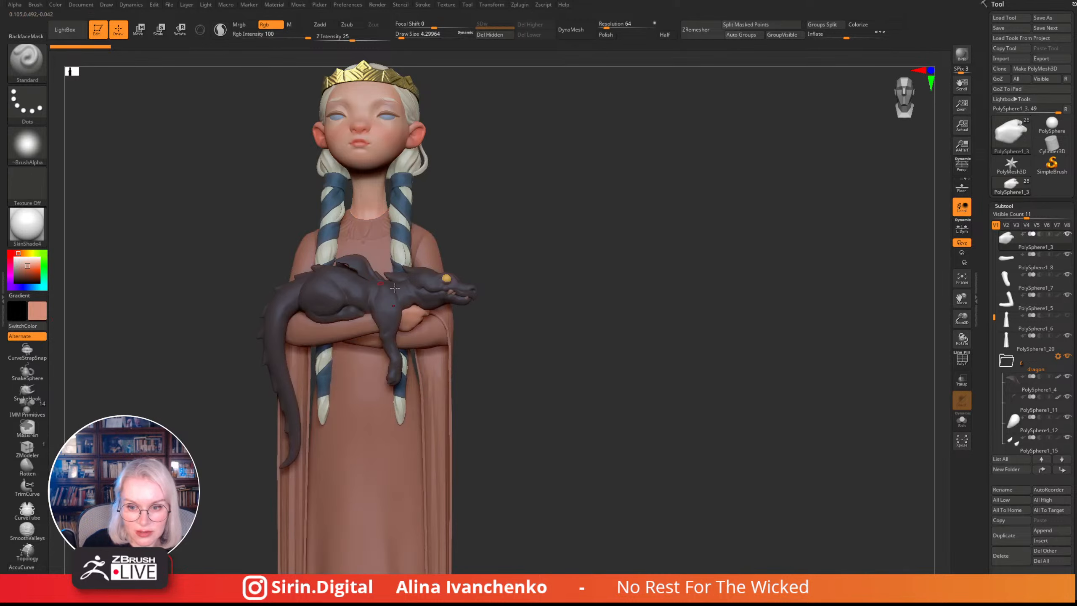
pyautogui.moveTo(520, 321); pyautogui.dragTo(480, 318)
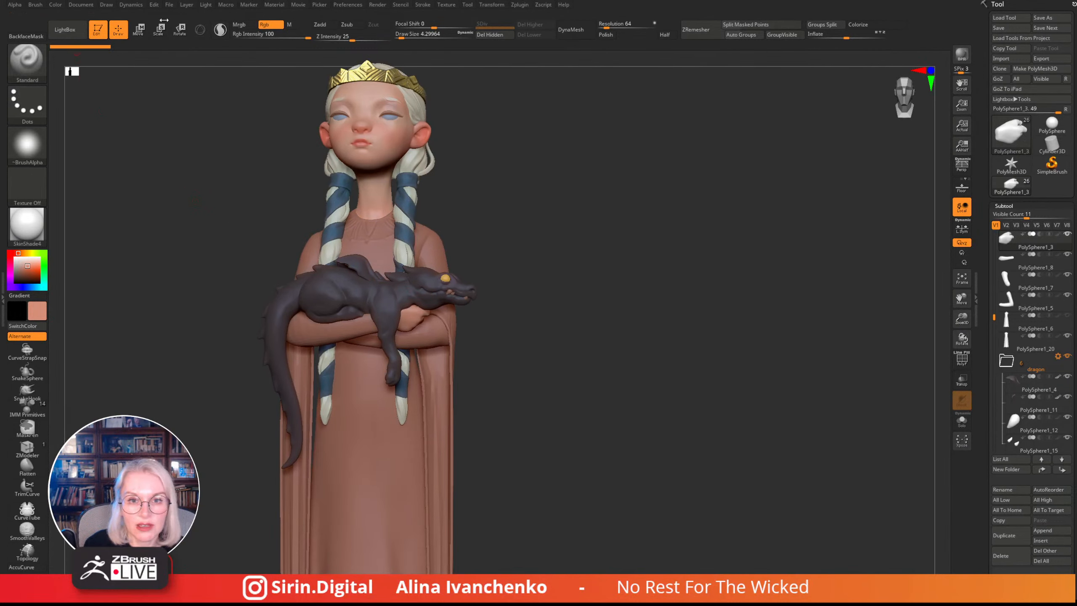
pyautogui.click(55, 5)
pyautogui.click(75, 186)
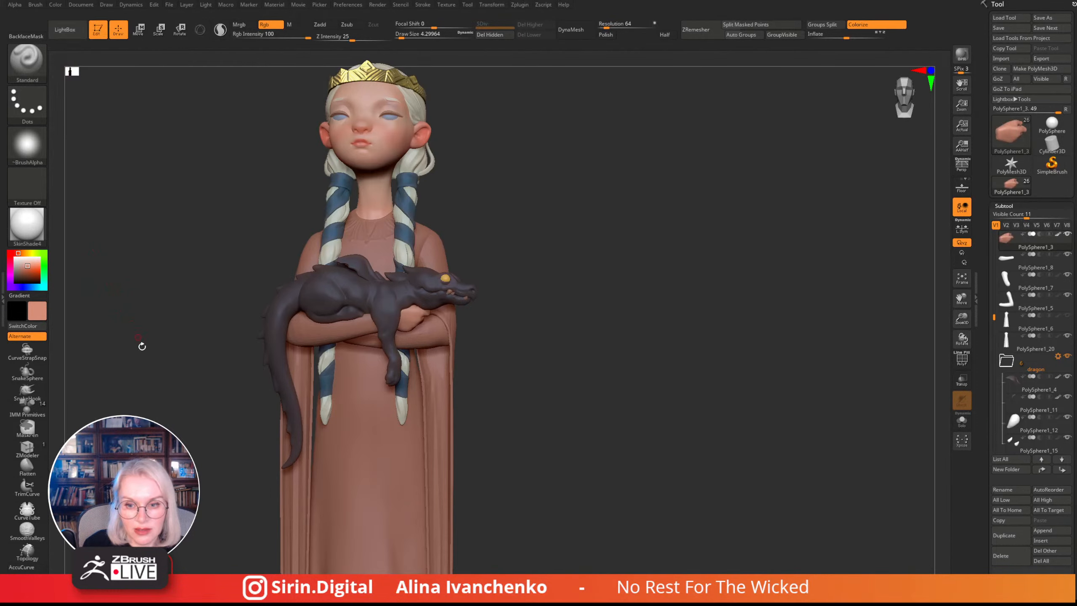
# - Return the current colour to neutral grey and review the figure from the front and side
pyautogui.moveTo(22, 268); pyautogui.dragTo(12, 269)
pyautogui.moveTo(589, 264); pyautogui.dragTo(594, 280)
pyautogui.moveTo(587, 325); pyautogui.dragTo(623, 345)
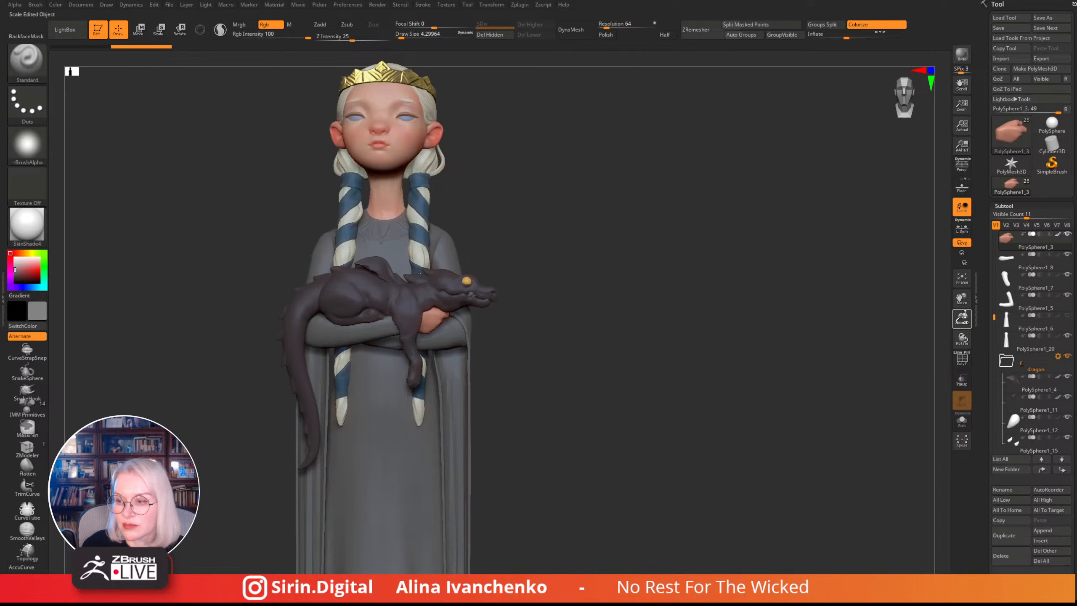
pyautogui.moveTo(962, 318); pyautogui.dragTo(891, 298)
pyautogui.keyDown('alt'); pyautogui.moveTo(572, 358); pyautogui.dragTo(621, 372); pyautogui.keyUp('alt')
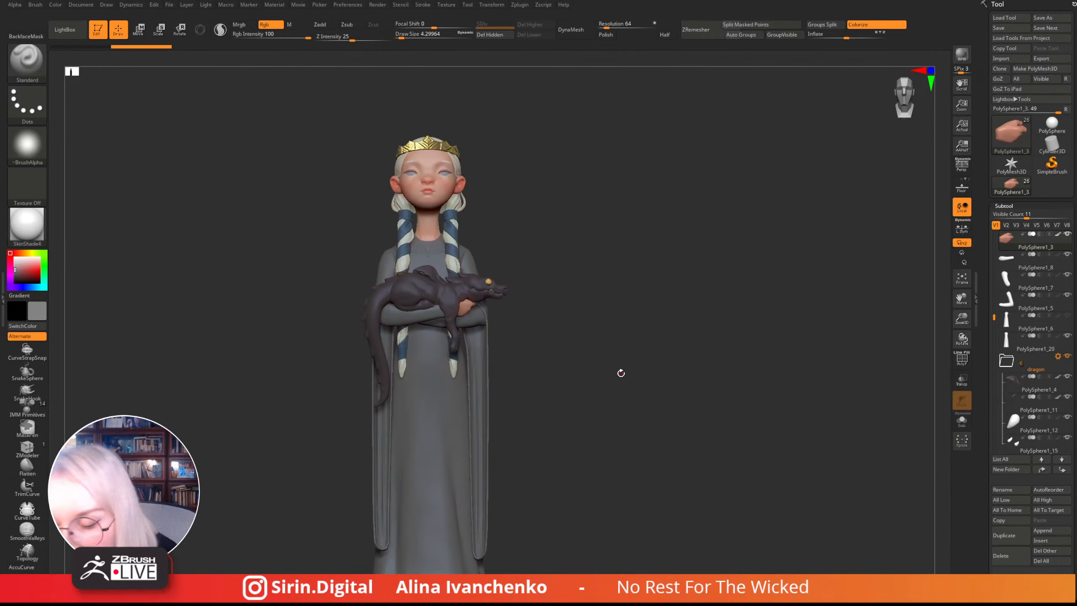
pyautogui.moveTo(635, 194); pyautogui.dragTo(560, 250)
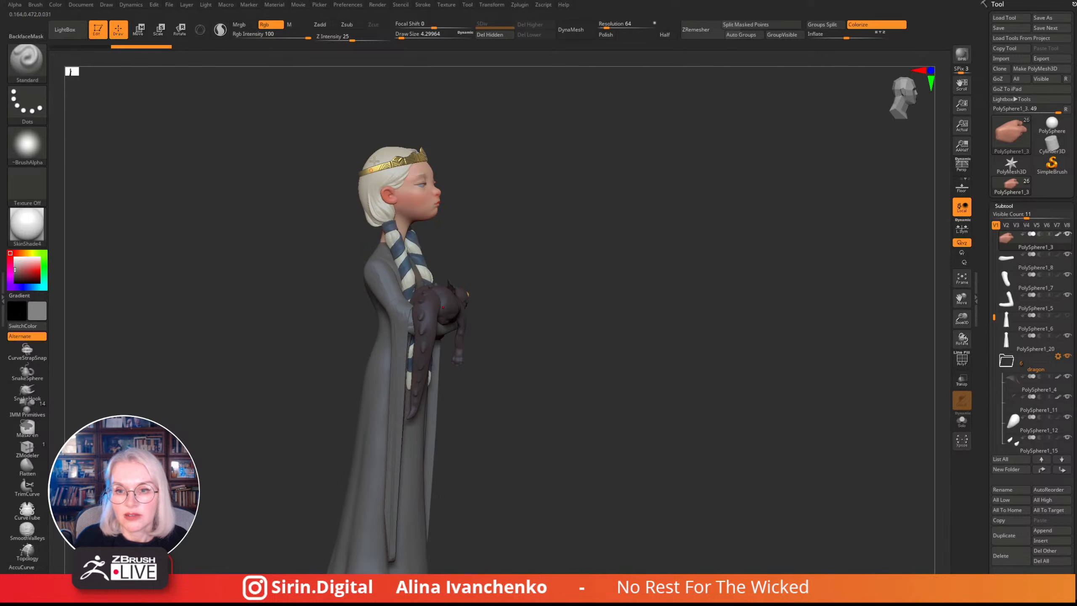
pyautogui.moveTo(301, 202); pyautogui.dragTo(385, 173)
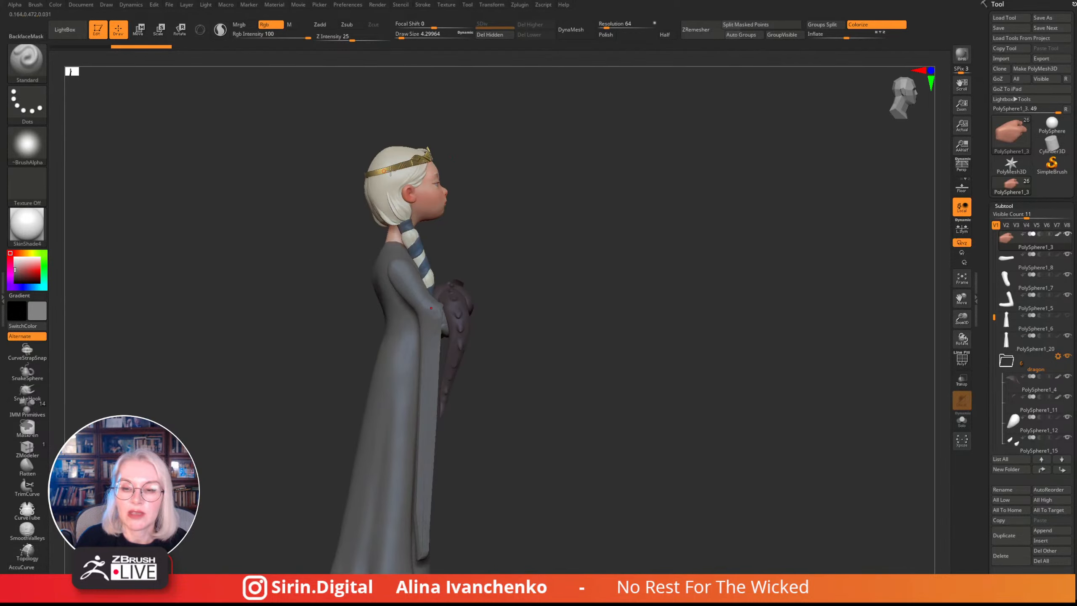
pyautogui.moveTo(489, 154); pyautogui.dragTo(469, 152)
# - Make the crown the active subtool and switch to the DamStandard brush for sculpting its band
pyautogui.moveTo(962, 319); pyautogui.dragTo(959, 439)
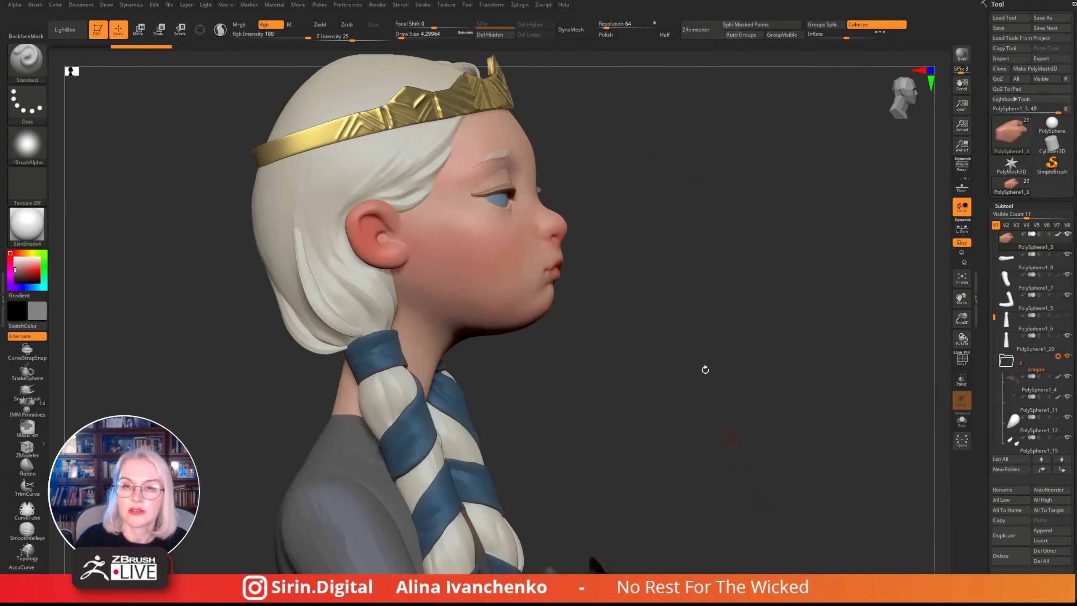
pyautogui.moveTo(702, 368); pyautogui.dragTo(695, 351)
pyautogui.keyDown('alt'); pyautogui.click(340, 246); pyautogui.keyUp('alt')
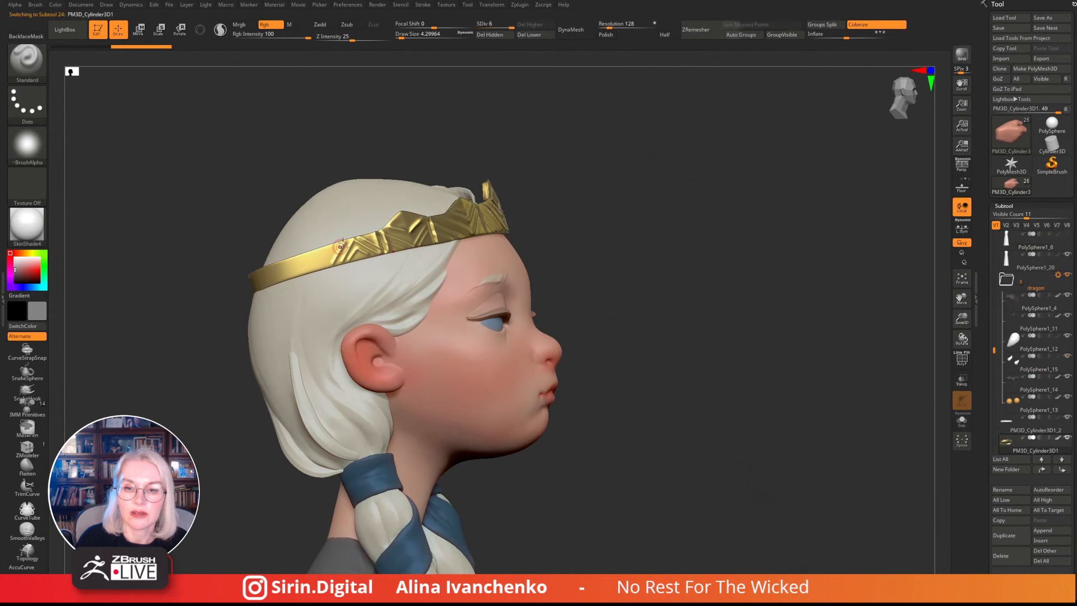
pyautogui.moveTo(373, 137); pyautogui.dragTo(400, 136)
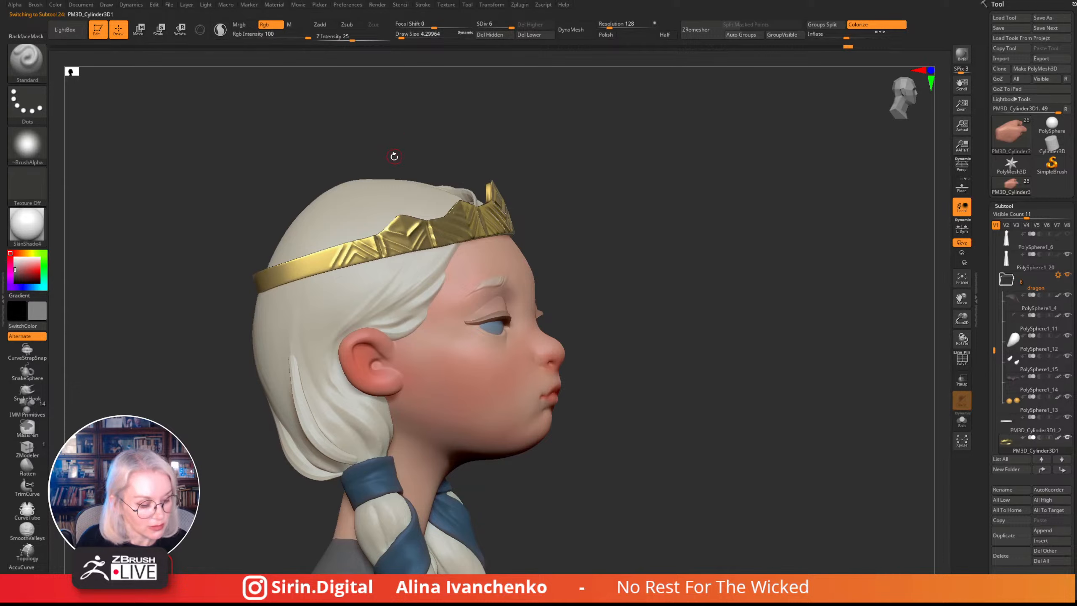
pyautogui.press('b')
pyautogui.press('d')
pyautogui.press('s')
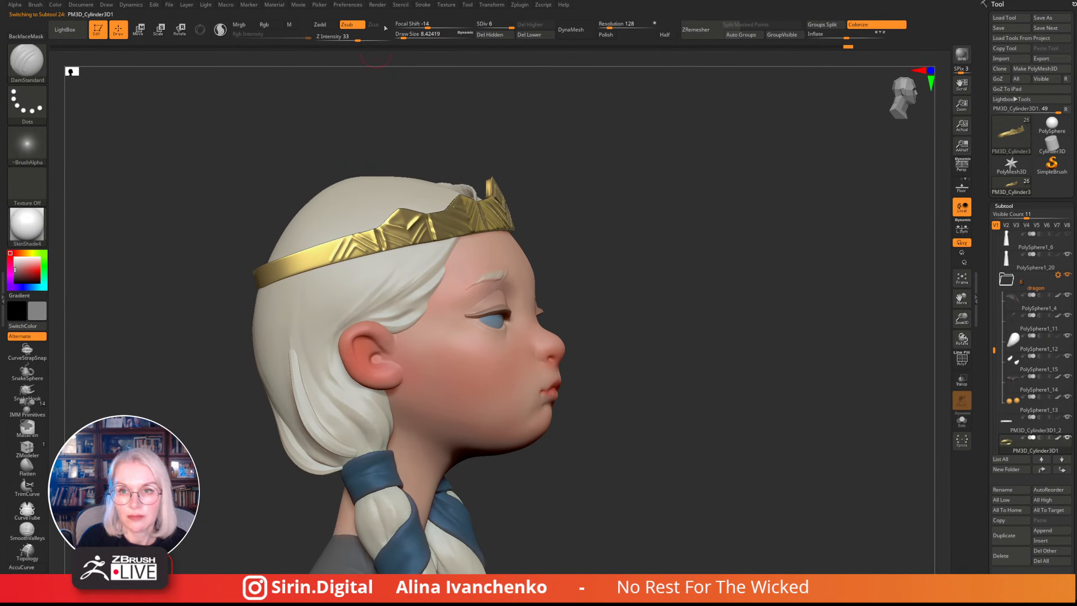
# - Carve diagonal and chevron grooves with DamStandard at a draw size of about 5, extending the crown's side ornament towards the back
pyautogui.click(408, 34)
pyautogui.click(405, 35)
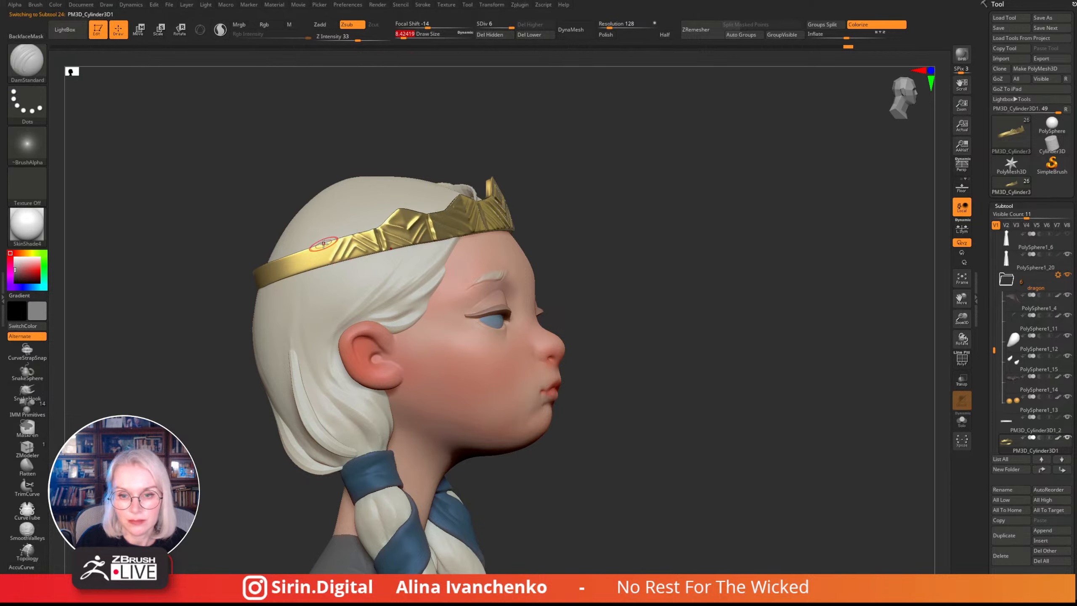
pyautogui.moveTo(323, 247); pyautogui.dragTo(328, 264)
pyautogui.click(401, 36)
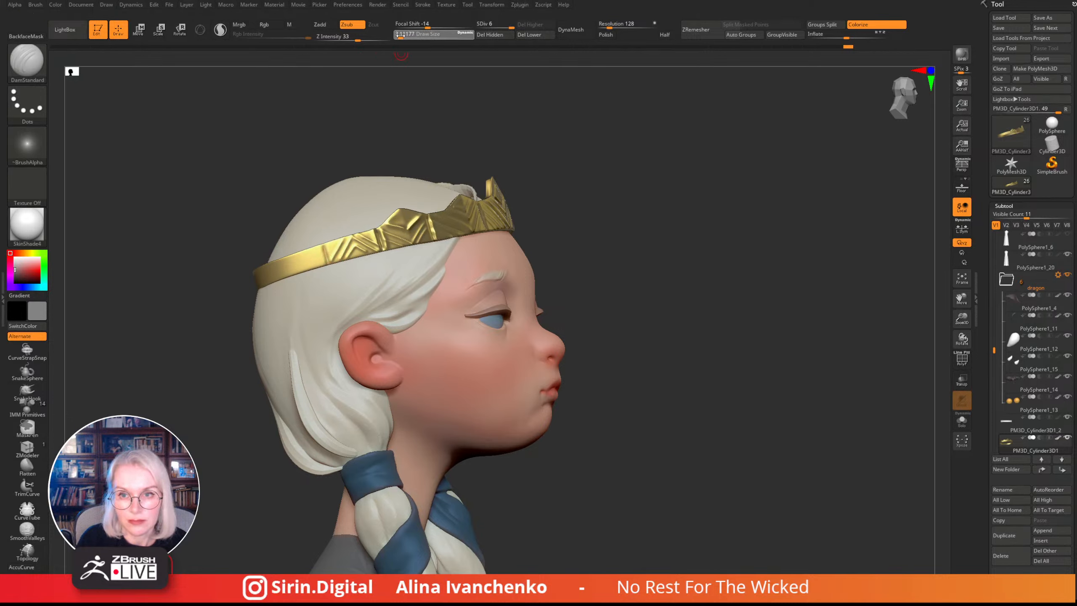
pyautogui.hotkey('ctrl', 'z')
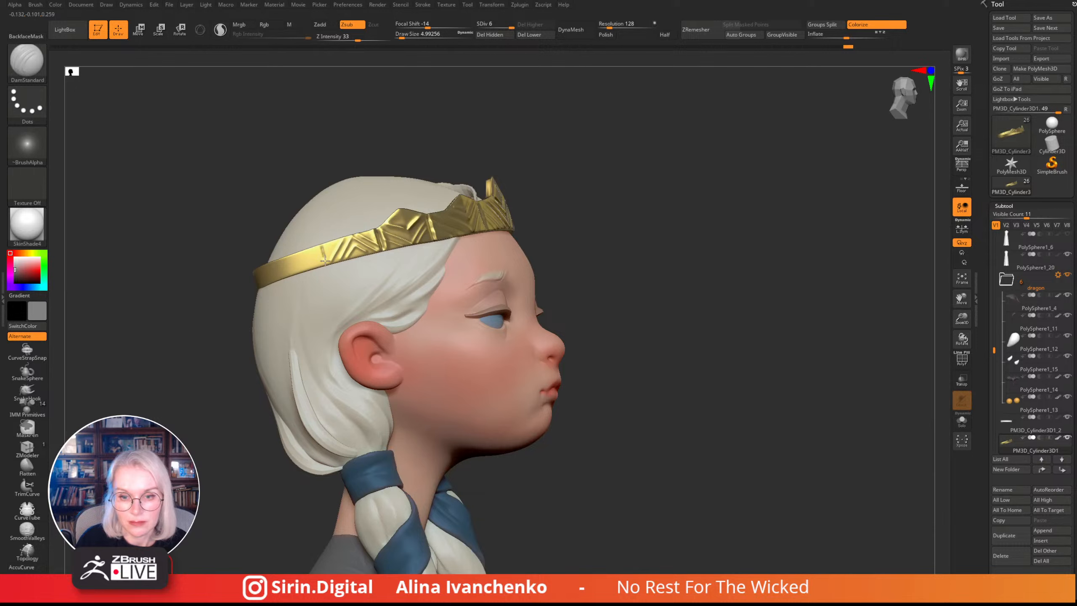
pyautogui.moveTo(325, 259); pyautogui.dragTo(333, 243)
pyautogui.moveTo(358, 152); pyautogui.dragTo(331, 209)
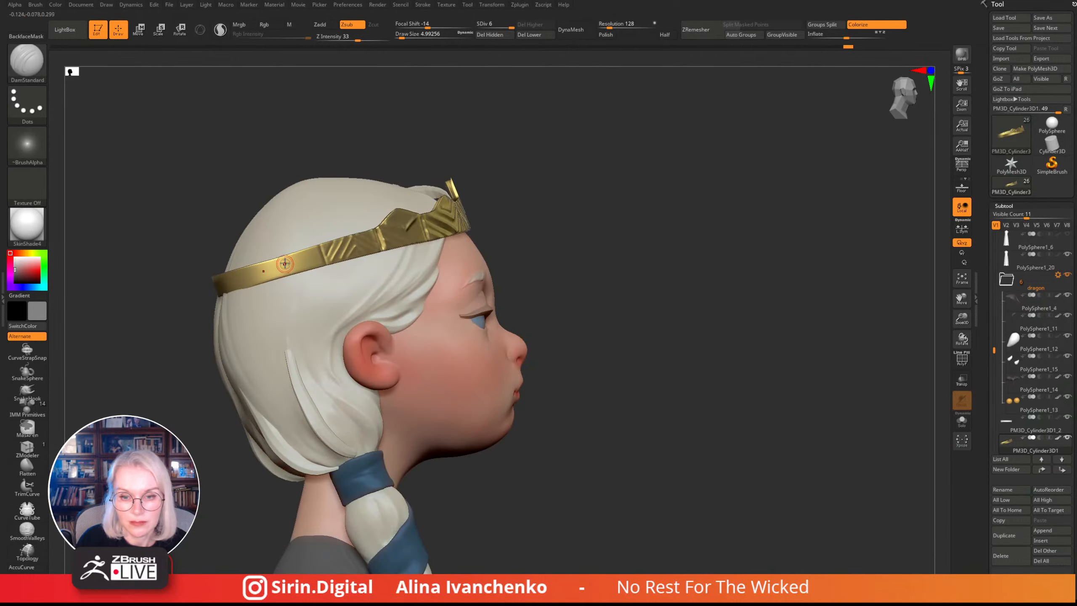
pyautogui.moveTo(286, 257)
pyautogui.mouseDown()
pyautogui.moveTo(311, 271)
pyautogui.moveTo(278, 261)
pyautogui.moveTo(264, 276)
pyautogui.moveTo(260, 264)
pyautogui.mouseUp()
pyautogui.moveTo(604, 164); pyautogui.dragTo(651, 197)
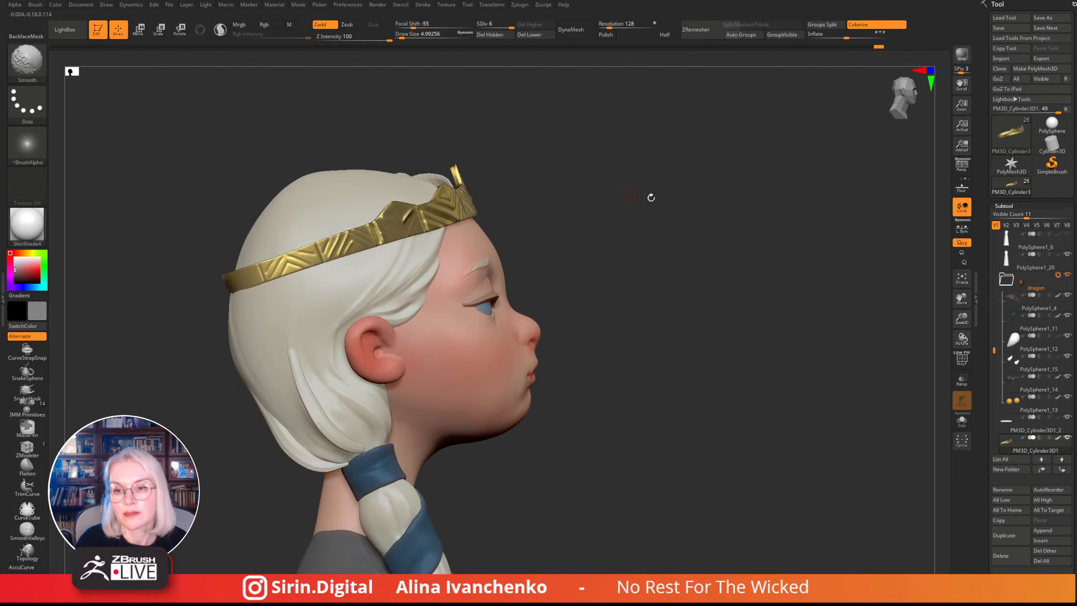
# - Review the full figure from the front, side and back
pyautogui.moveTo(961, 318); pyautogui.dragTo(691, 323)
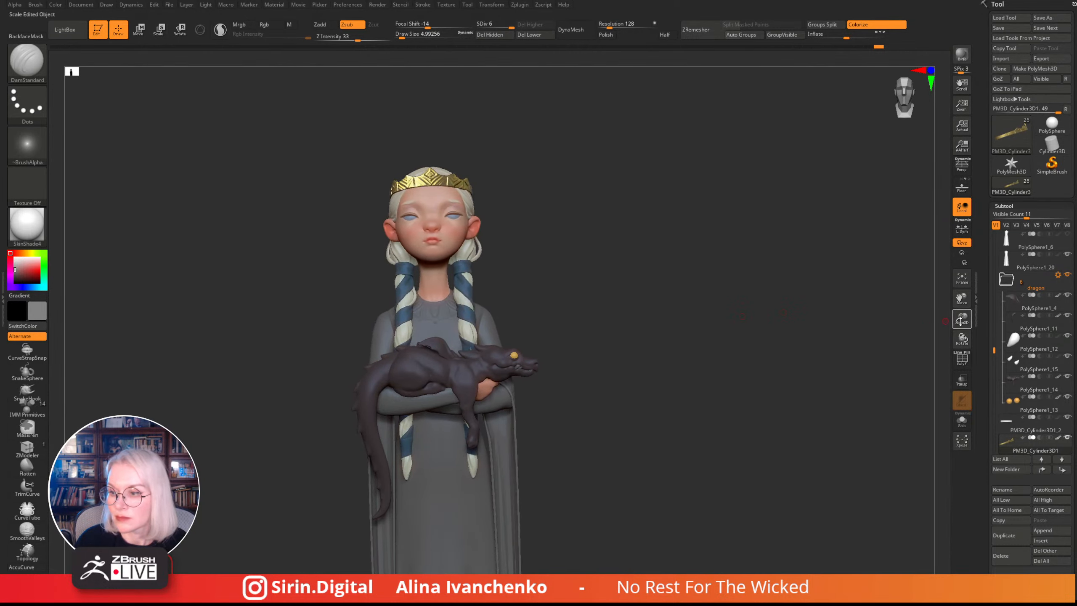
pyautogui.moveTo(961, 319); pyautogui.dragTo(615, 308)
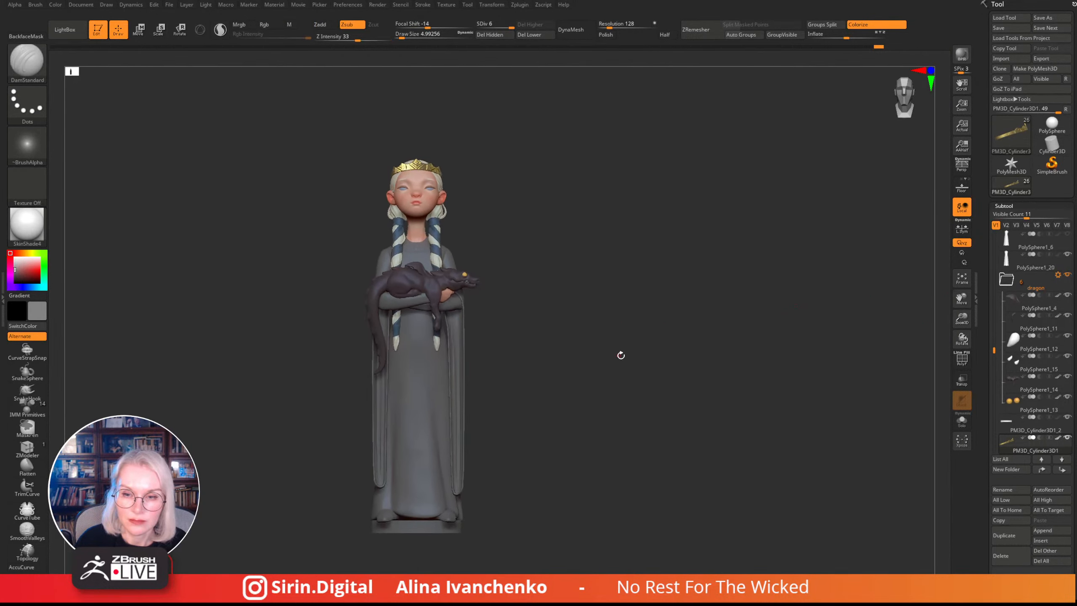
pyautogui.moveTo(621, 356)
pyautogui.mouseDown()
pyautogui.moveTo(556, 353)
pyautogui.moveTo(615, 371)
pyautogui.mouseUp()
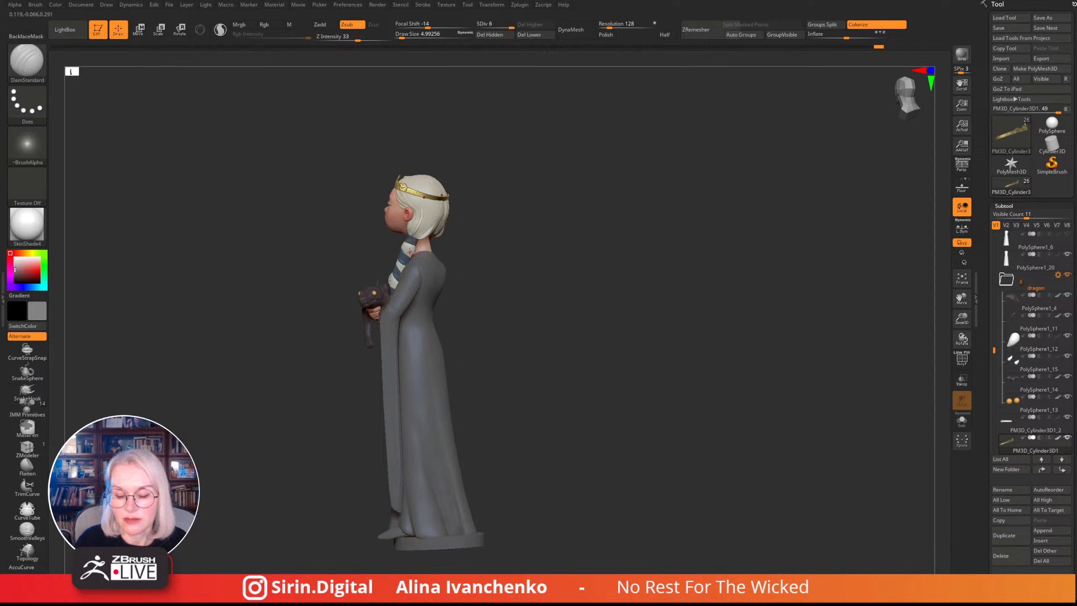
pyautogui.moveTo(505, 243); pyautogui.dragTo(462, 232)
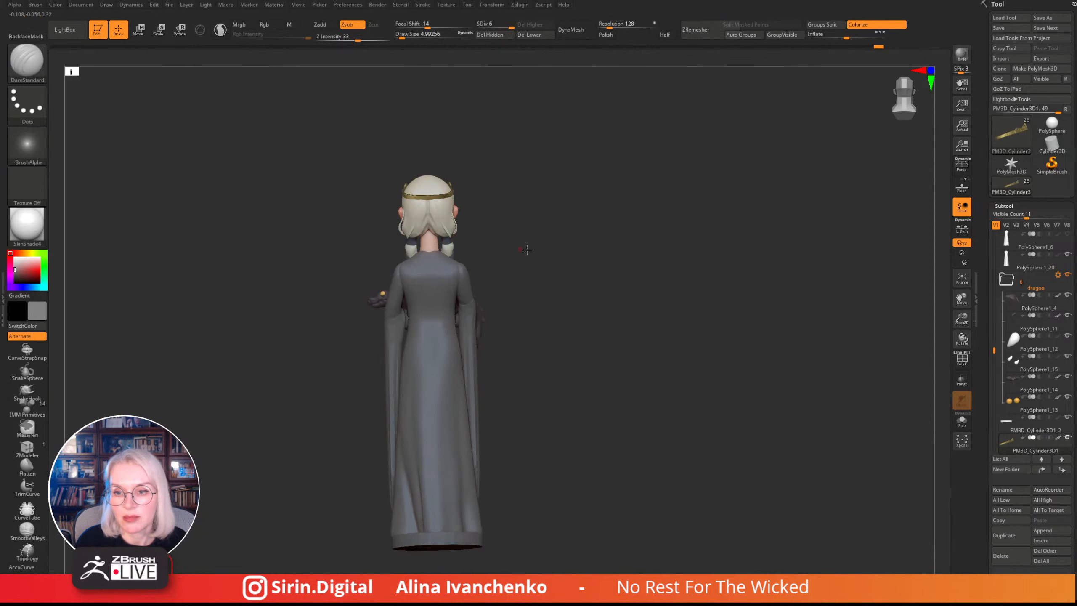
pyautogui.moveTo(526, 250)
pyautogui.mouseDown()
pyautogui.moveTo(584, 250)
pyautogui.moveTo(539, 308)
pyautogui.moveTo(638, 347)
pyautogui.moveTo(639, 363)
pyautogui.moveTo(592, 432)
pyautogui.mouseUp()
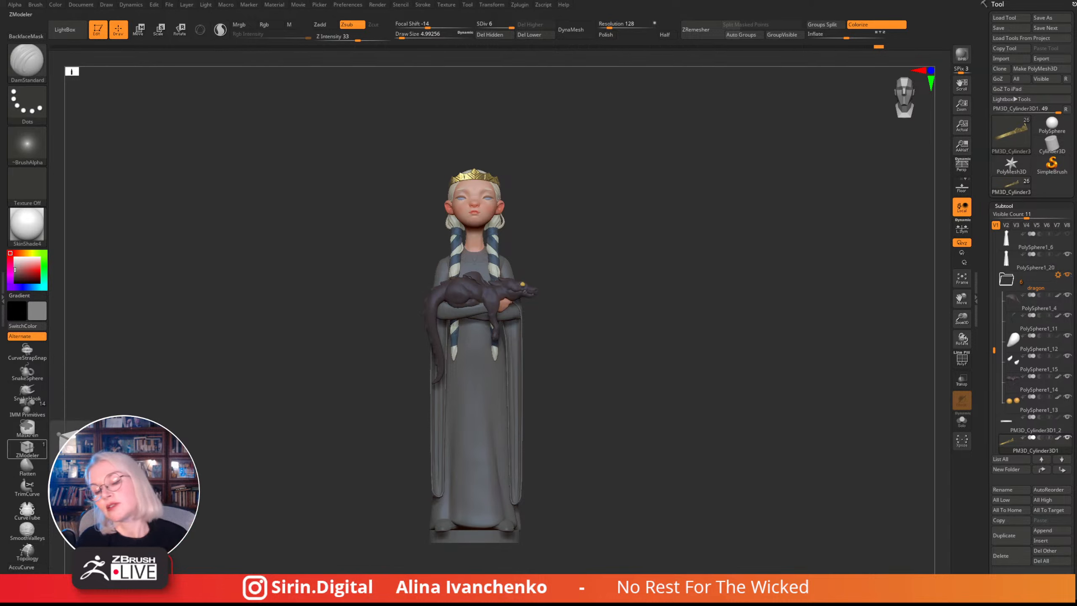
pyautogui.moveTo(624, 291)
pyautogui.mouseDown()
pyautogui.moveTo(606, 312)
pyautogui.moveTo(660, 313)
pyautogui.moveTo(587, 312)
pyautogui.moveTo(606, 319)
pyautogui.moveTo(580, 325)
pyautogui.mouseUp()
# - Make the dragon's wings the active subtool
pyautogui.moveTo(961, 318); pyautogui.dragTo(959, 351)
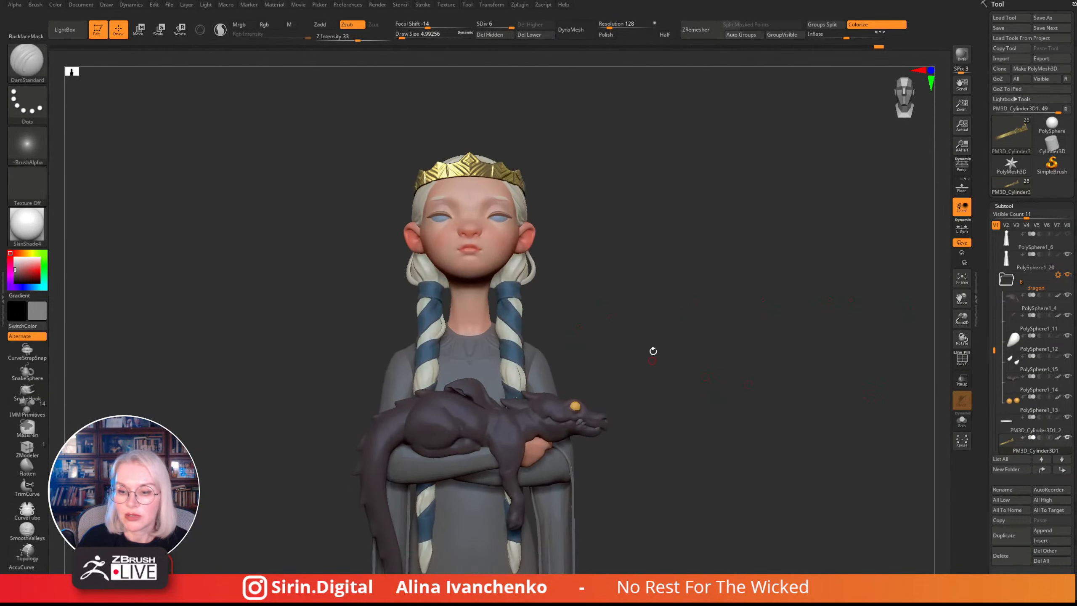
pyautogui.moveTo(607, 353)
pyautogui.keyDown('alt'); pyautogui.mouseDown()
pyautogui.moveTo(503, 236)
pyautogui.moveTo(224, 279)
pyautogui.mouseUp(); pyautogui.keyUp('alt')
pyautogui.keyDown('alt'); pyautogui.click(395, 272); pyautogui.keyUp('alt')
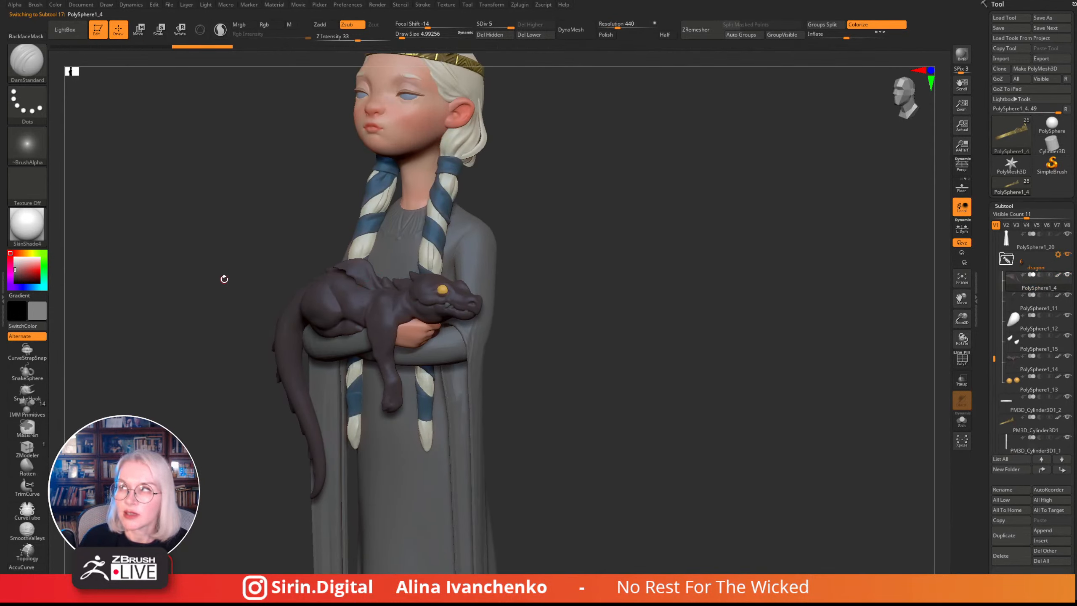
pyautogui.moveTo(588, 183); pyautogui.dragTo(565, 191)
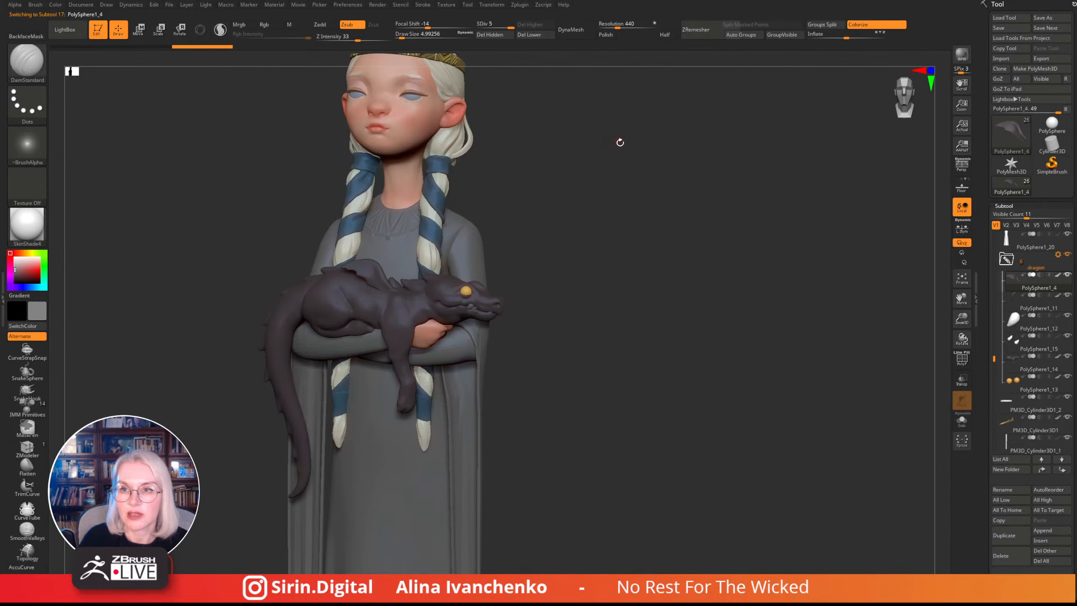
pyautogui.moveTo(620, 142); pyautogui.dragTo(545, 39)
pyautogui.click(520, 5)
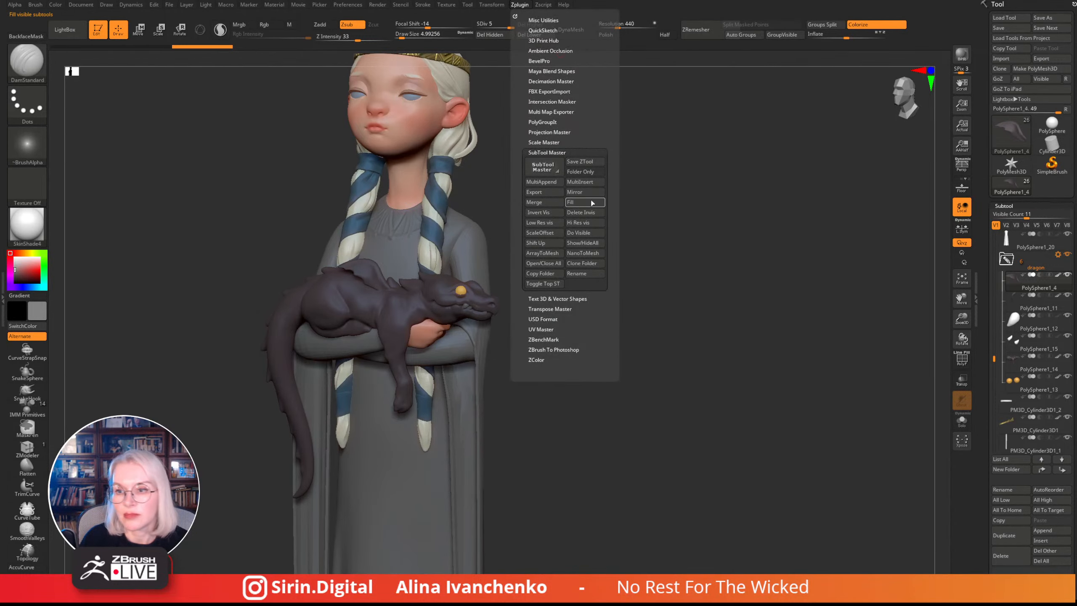
pyautogui.moveTo(690, 214); pyautogui.dragTo(630, 259)
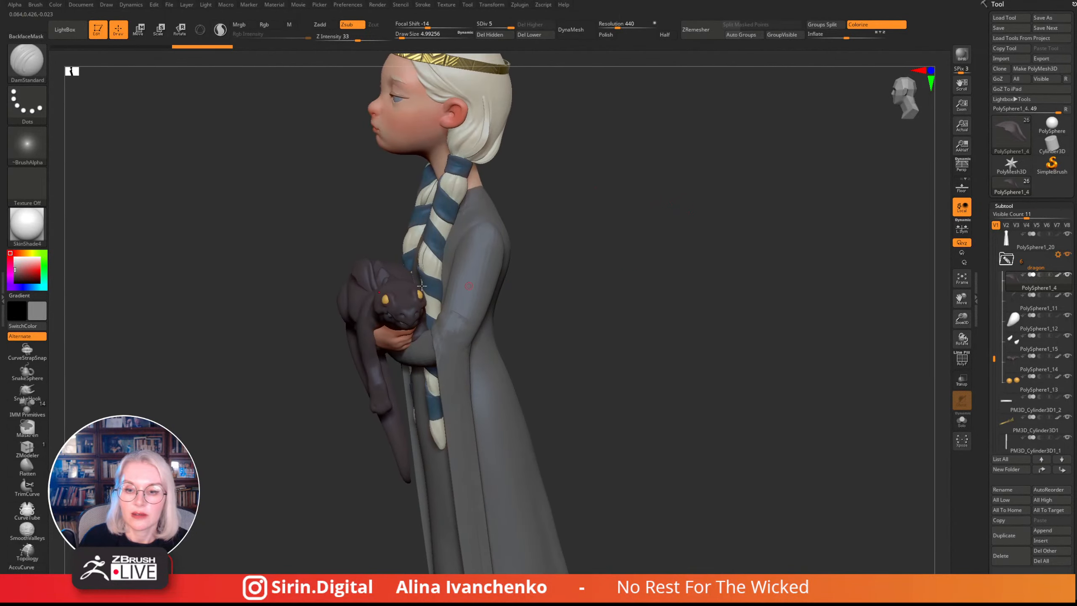
pyautogui.moveTo(568, 221)
pyautogui.mouseDown()
pyautogui.moveTo(652, 217)
pyautogui.moveTo(599, 260)
pyautogui.moveTo(517, 250)
pyautogui.moveTo(584, 221)
pyautogui.moveTo(567, 240)
pyautogui.moveTo(494, 241)
pyautogui.moveTo(564, 243)
pyautogui.mouseUp()
# - Switch to the Standard brush with only Rgb painting active and set the draw size to about 25
pyautogui.moveTo(106, 301); pyautogui.dragTo(153, 297)
pyautogui.press('b')
pyautogui.press('c')
pyautogui.press('l')
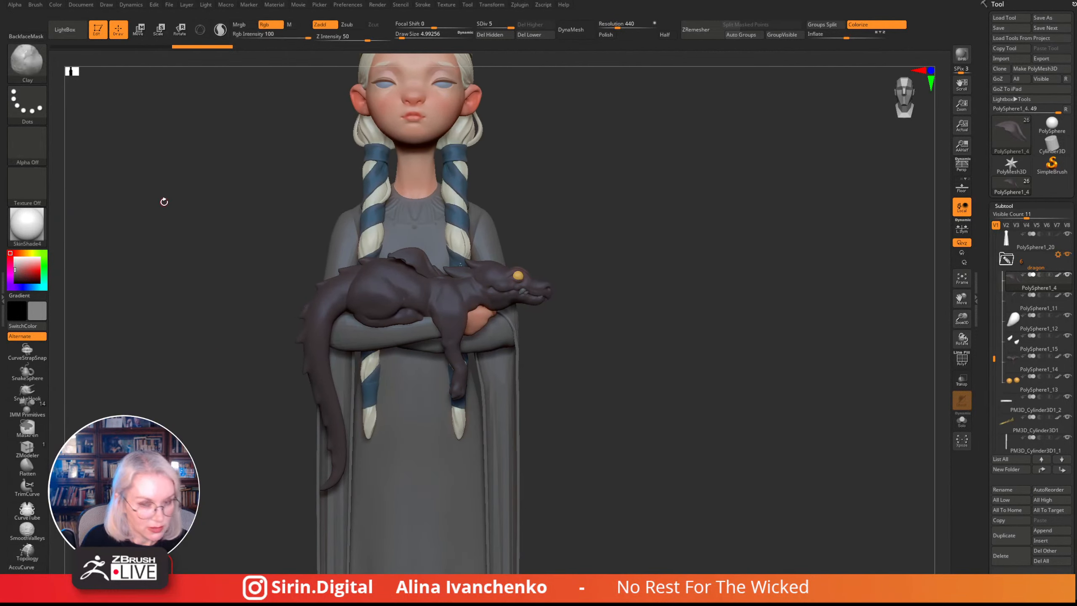
pyautogui.press('b')
pyautogui.press('s')
pyautogui.press('t')
pyautogui.moveTo(401, 36); pyautogui.dragTo(408, 37)
pyautogui.moveTo(564, 231); pyautogui.dragTo(556, 235)
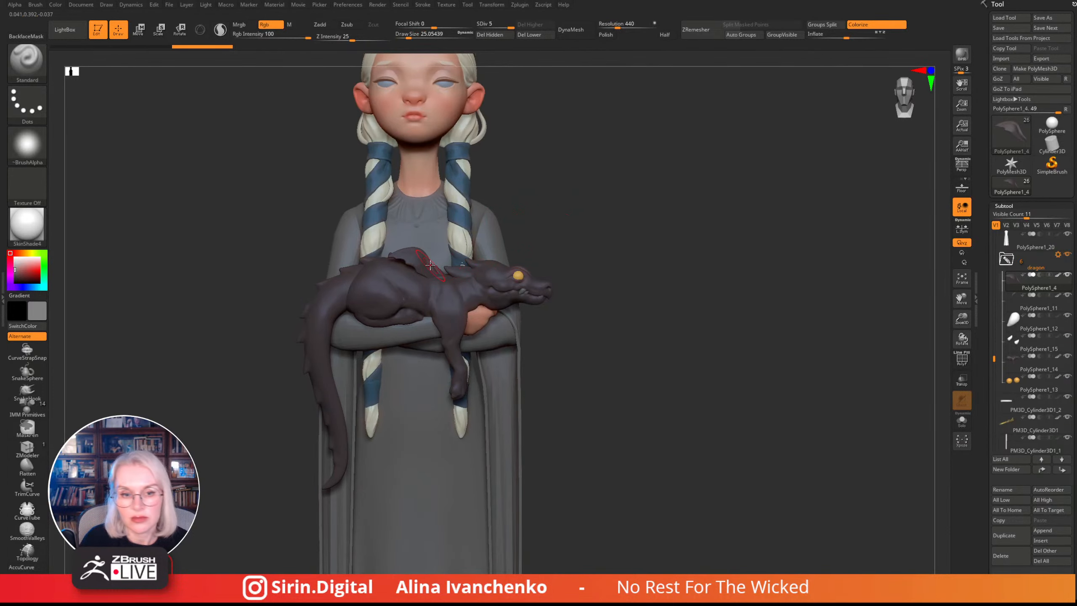
pyautogui.moveTo(964, 322); pyautogui.dragTo(899, 345)
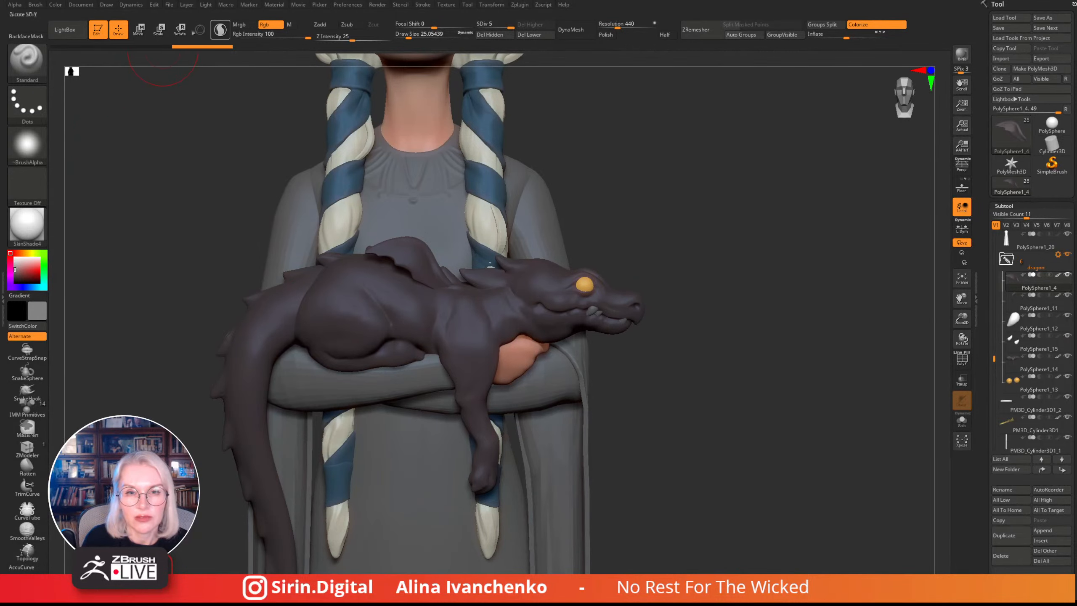
pyautogui.click(56, 5)
pyautogui.click(80, 193)
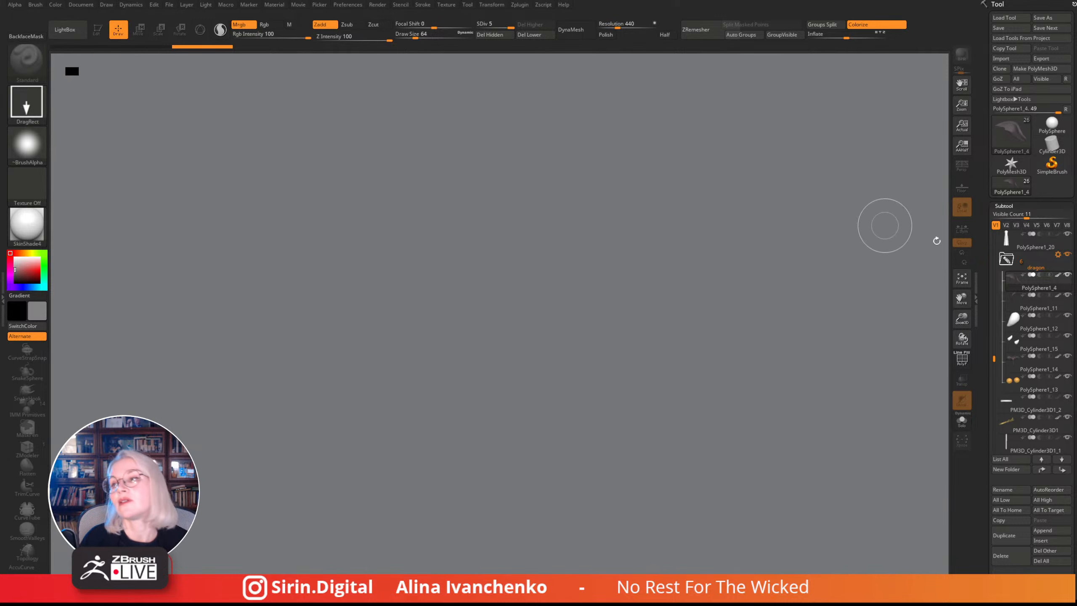
# - Redraw the figure on the empty canvas, re-enter edit mode and frame the girl and dragon from the front
pyautogui.click(1028, 134)
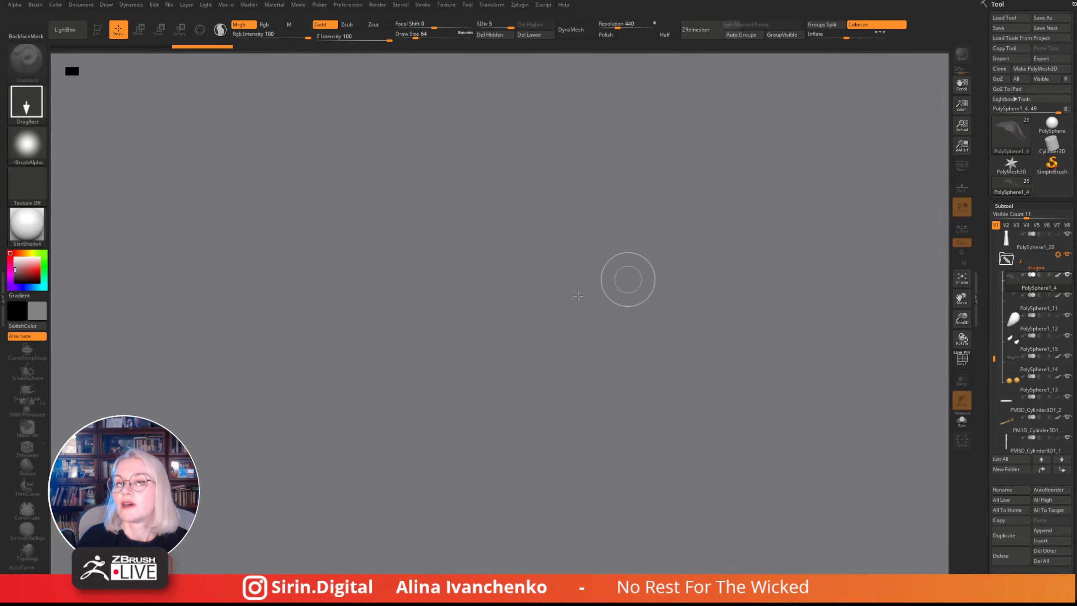
pyautogui.moveTo(478, 273); pyautogui.dragTo(491, 178)
pyautogui.press('t')
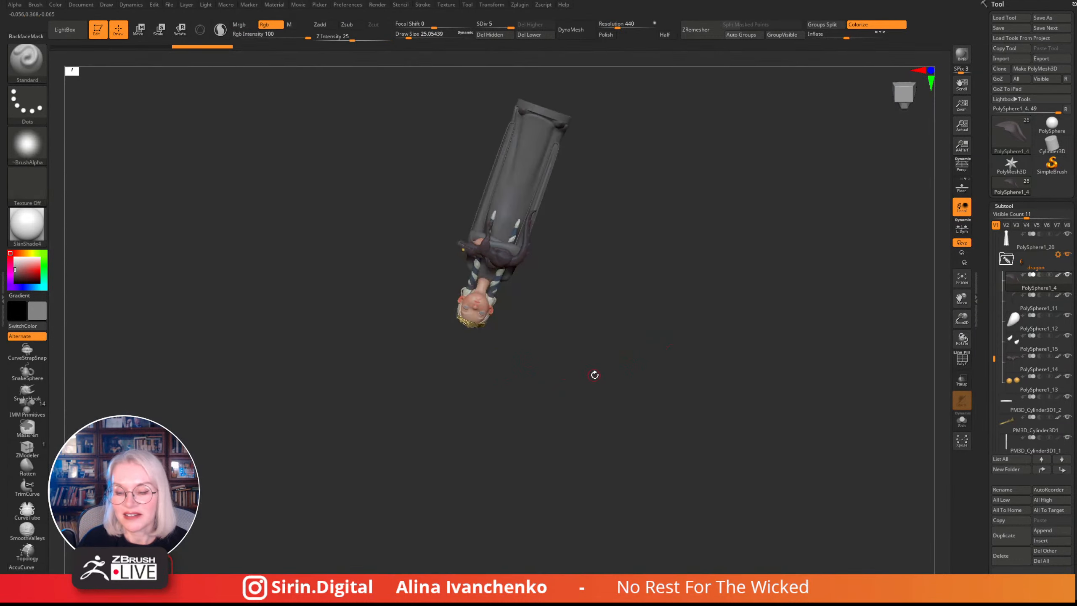
pyautogui.moveTo(594, 374); pyautogui.dragTo(676, 305)
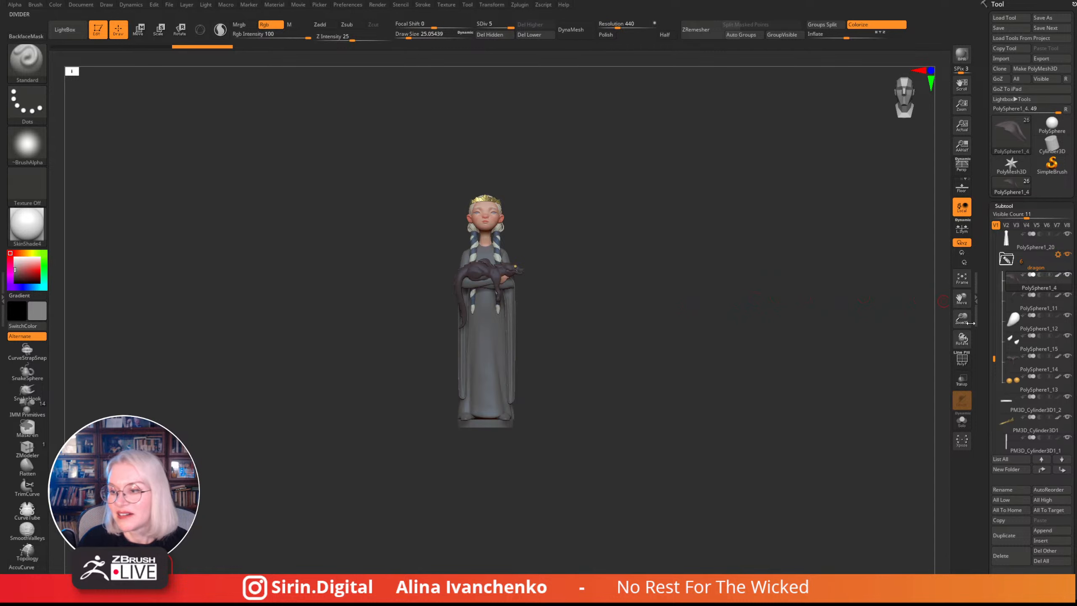
pyautogui.moveTo(965, 321); pyautogui.dragTo(964, 369)
pyautogui.keyDown('alt'); pyautogui.moveTo(721, 303); pyautogui.dragTo(649, 269); pyautogui.keyUp('alt')
pyautogui.keyDown('alt'); pyautogui.moveTo(596, 248); pyautogui.dragTo(599, 305); pyautogui.keyUp('alt')
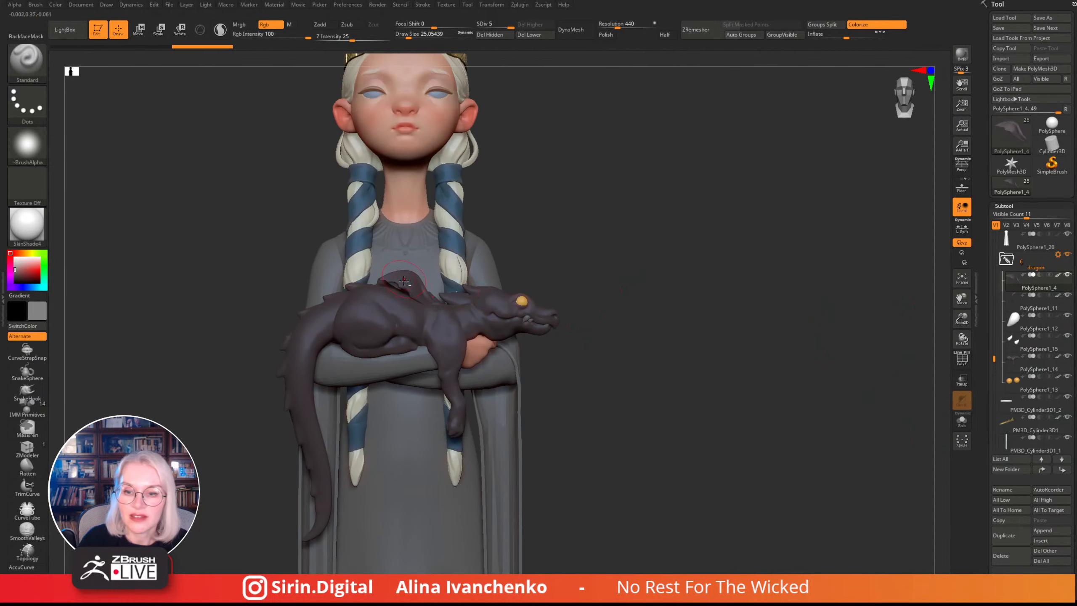
pyautogui.moveTo(680, 217); pyautogui.dragTo(677, 229)
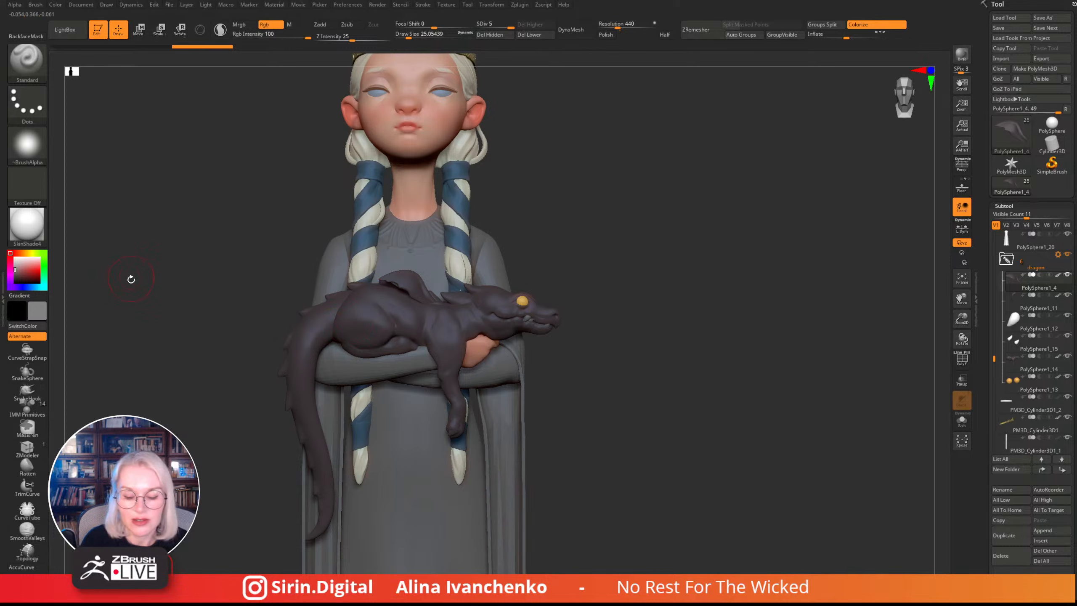
# - Choose a muted red, reduce the draw size to about 22 and paint a reddish tint onto the dragon's wing
pyautogui.click(28, 270)
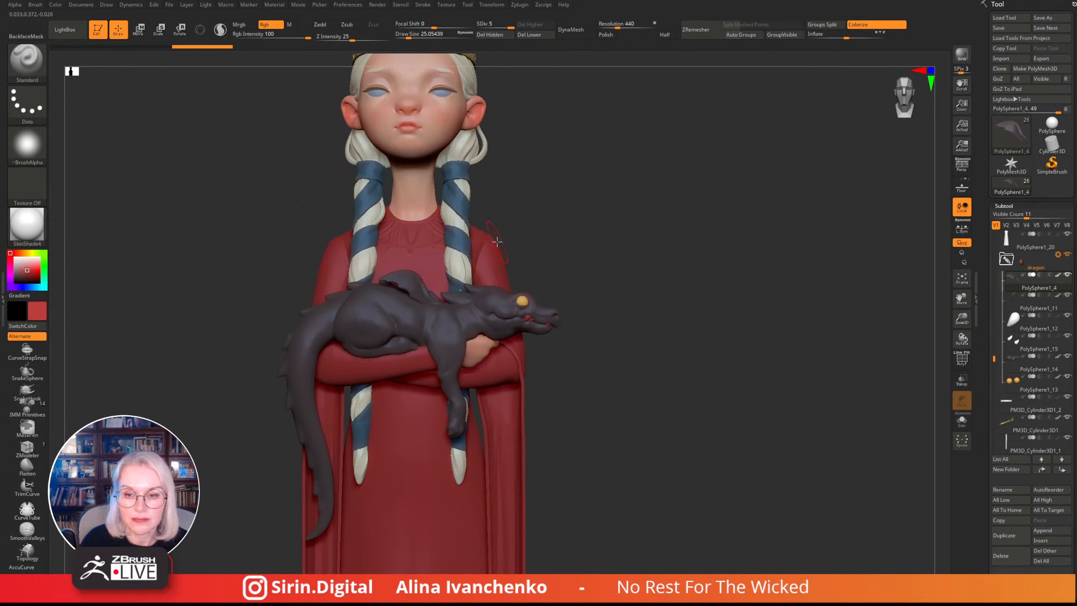
pyautogui.moveTo(558, 208); pyautogui.dragTo(476, 238)
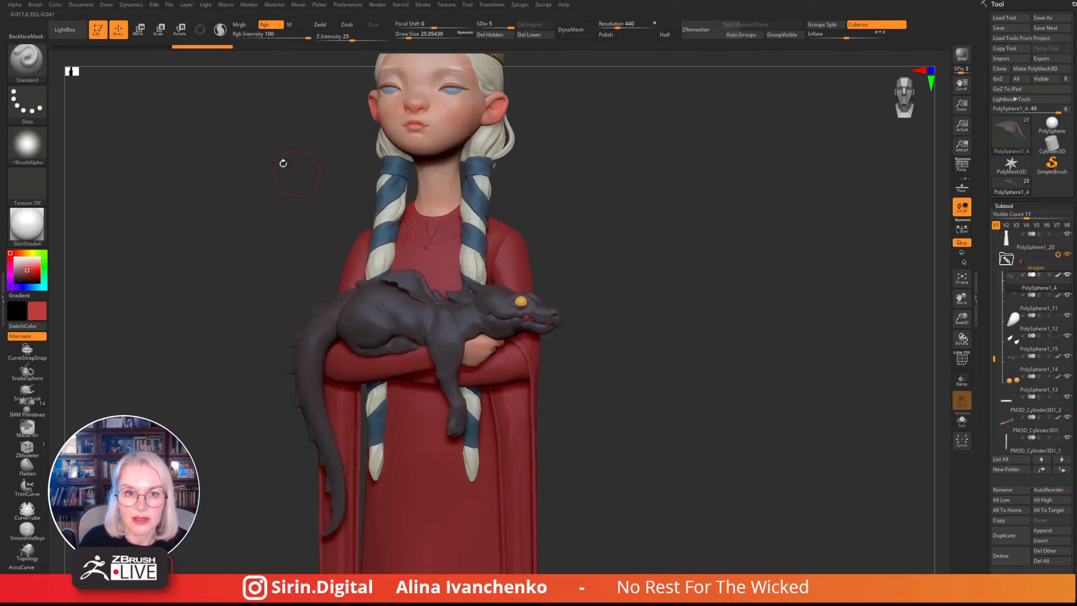
pyautogui.moveTo(409, 37); pyautogui.dragTo(408, 36)
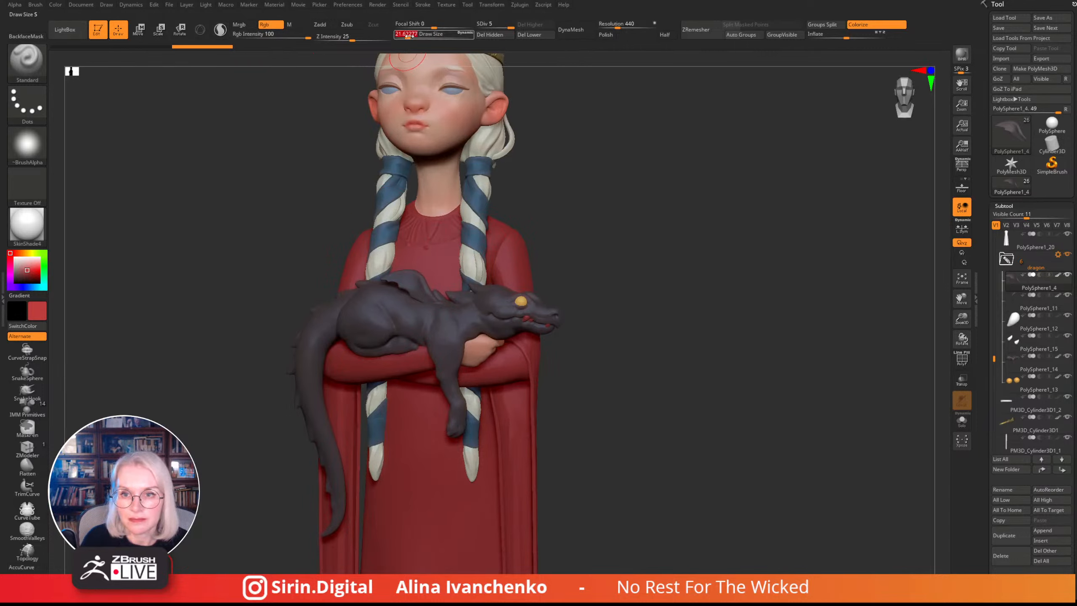
pyautogui.moveTo(579, 178); pyautogui.dragTo(590, 244)
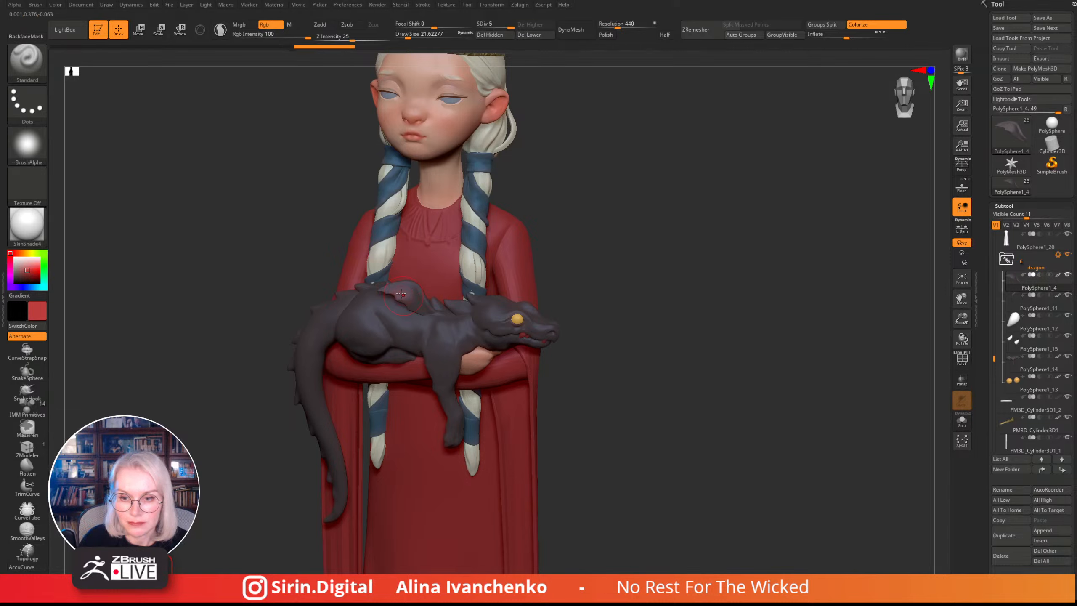
pyautogui.moveTo(594, 197); pyautogui.dragTo(474, 235)
pyautogui.moveTo(37, 310); pyautogui.dragTo(416, 302)
pyautogui.moveTo(559, 214); pyautogui.dragTo(560, 246)
# - Change the colour to a more saturated red (210, 33, 46) and paint more of the dragon's wing membrane
pyautogui.moveTo(33, 269); pyautogui.dragTo(404, 297)
pyautogui.click(33, 271)
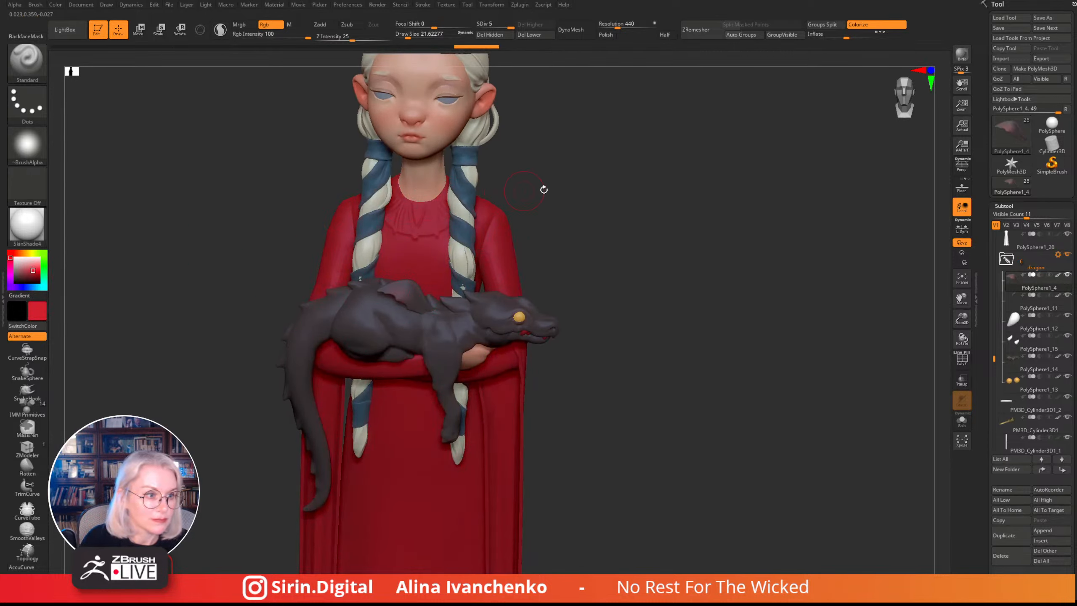
pyautogui.moveTo(543, 190); pyautogui.dragTo(438, 279)
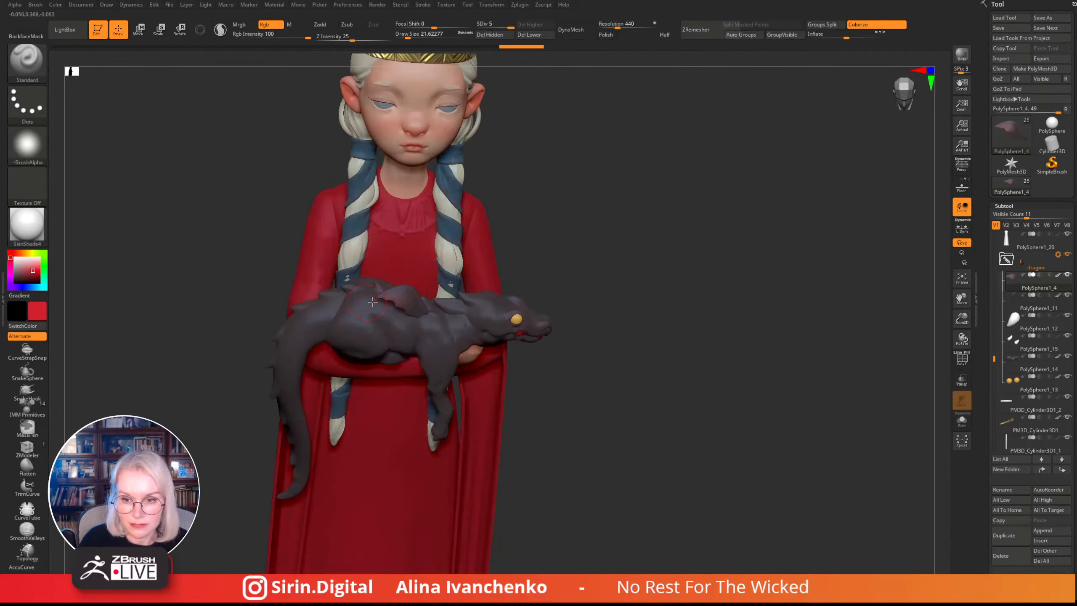
pyautogui.moveTo(559, 253); pyautogui.dragTo(452, 277)
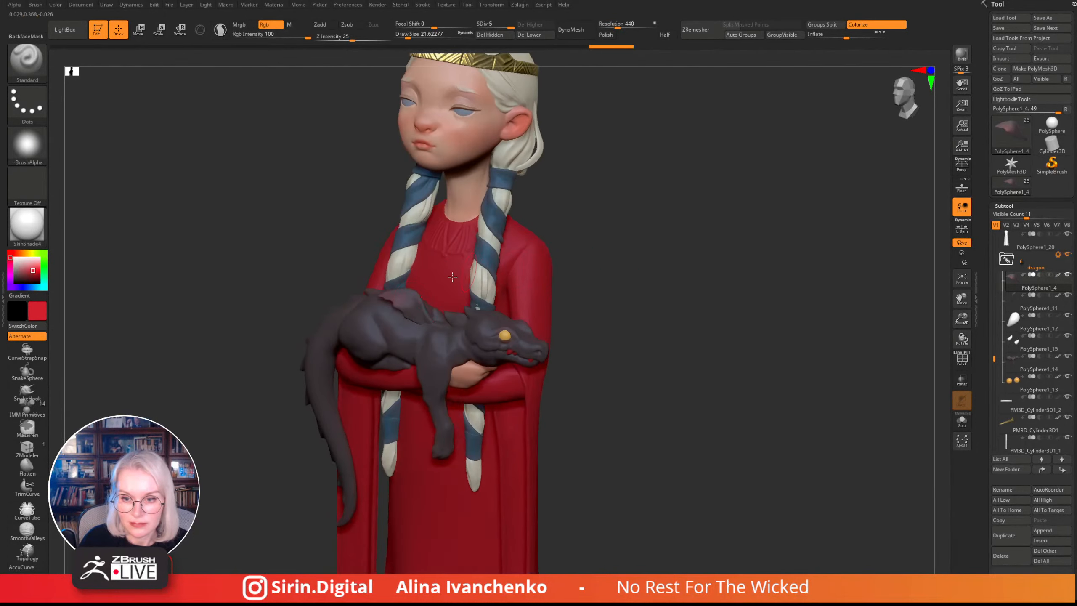
pyautogui.moveTo(401, 300); pyautogui.dragTo(405, 306)
pyautogui.keyDown('shift'); pyautogui.moveTo(618, 214); pyautogui.dragTo(625, 207); pyautogui.keyUp('shift')
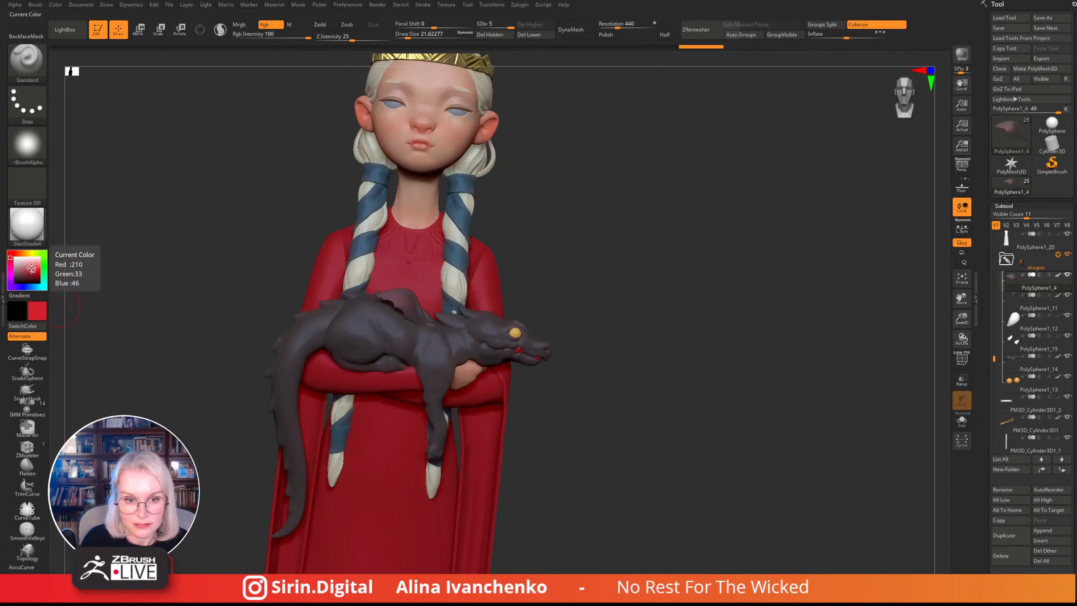
# - Choose a lighter pinkish red and brush it over the middle of the dragon's wing
pyautogui.click(32, 266)
pyautogui.moveTo(599, 278); pyautogui.dragTo(583, 255)
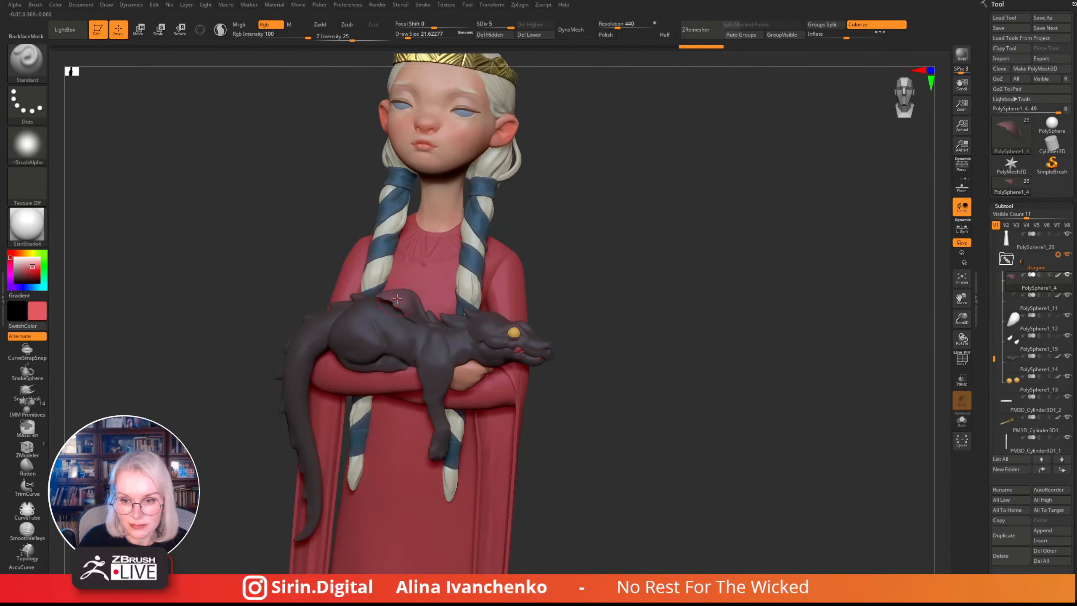
pyautogui.moveTo(397, 298); pyautogui.dragTo(402, 306)
pyautogui.moveTo(580, 238)
pyautogui.mouseDown()
pyautogui.moveTo(546, 260)
pyautogui.moveTo(474, 269)
pyautogui.mouseUp()
# - Choose a darker crimson and deepen the red tint on the dragon's wing
pyautogui.click(31, 273)
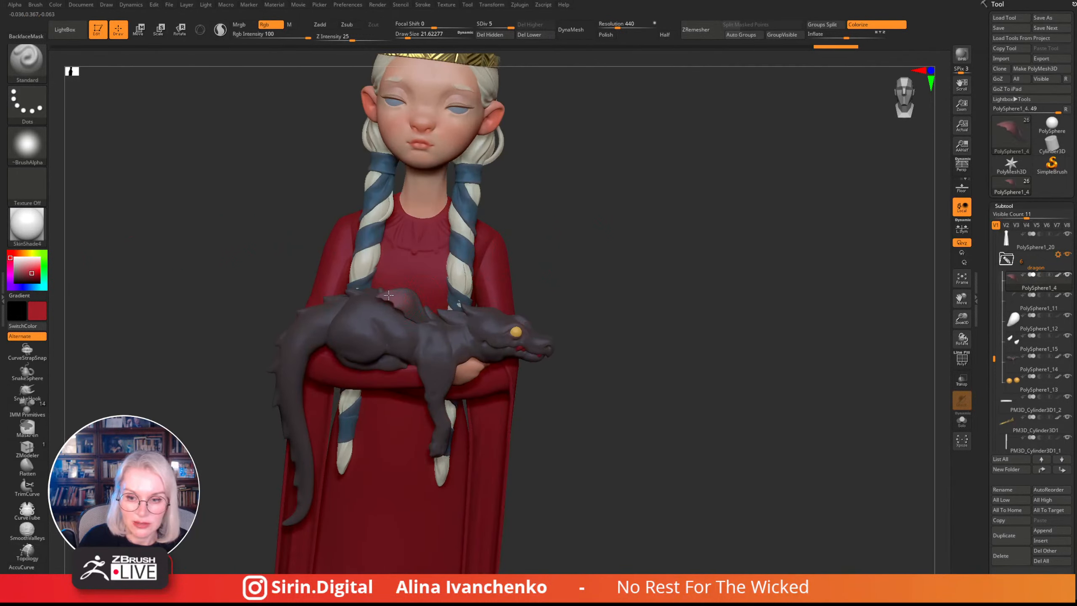
pyautogui.moveTo(541, 257)
pyautogui.mouseDown()
pyautogui.moveTo(543, 234)
pyautogui.moveTo(607, 223)
pyautogui.moveTo(400, 308)
pyautogui.mouseUp()
pyautogui.moveTo(552, 248); pyautogui.dragTo(501, 254)
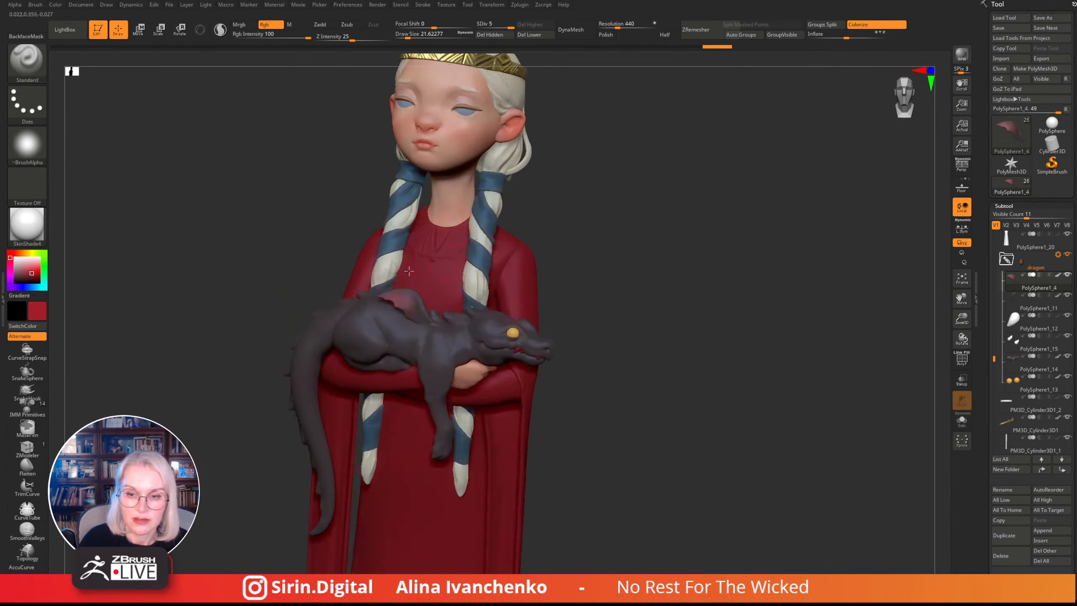
# - Choose a dark crimson, make the dragon's back-spike part PolySphere1_14 active and paint the spikes along the back
pyautogui.moveTo(33, 274)
pyautogui.mouseDown()
pyautogui.moveTo(414, 324)
pyautogui.moveTo(398, 300)
pyautogui.moveTo(432, 323)
pyautogui.mouseUp()
pyautogui.moveTo(690, 231)
pyautogui.keyDown('shift'); pyautogui.mouseDown()
pyautogui.moveTo(661, 241)
pyautogui.moveTo(625, 284)
pyautogui.moveTo(589, 269)
pyautogui.moveTo(604, 291)
pyautogui.moveTo(598, 331)
pyautogui.mouseUp(); pyautogui.keyUp('shift')
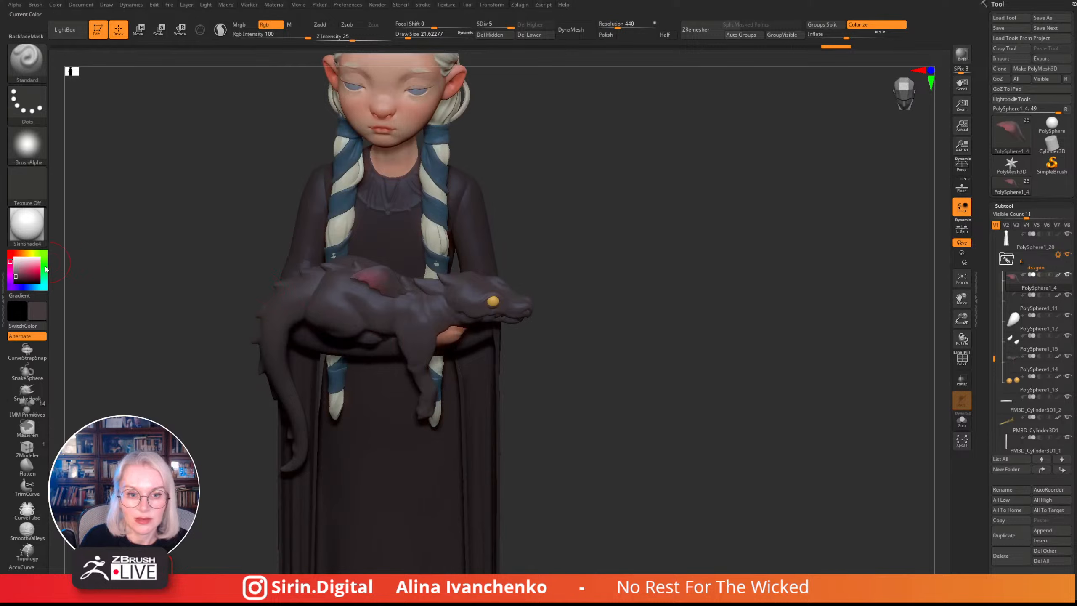
pyautogui.moveTo(28, 275); pyautogui.dragTo(374, 287)
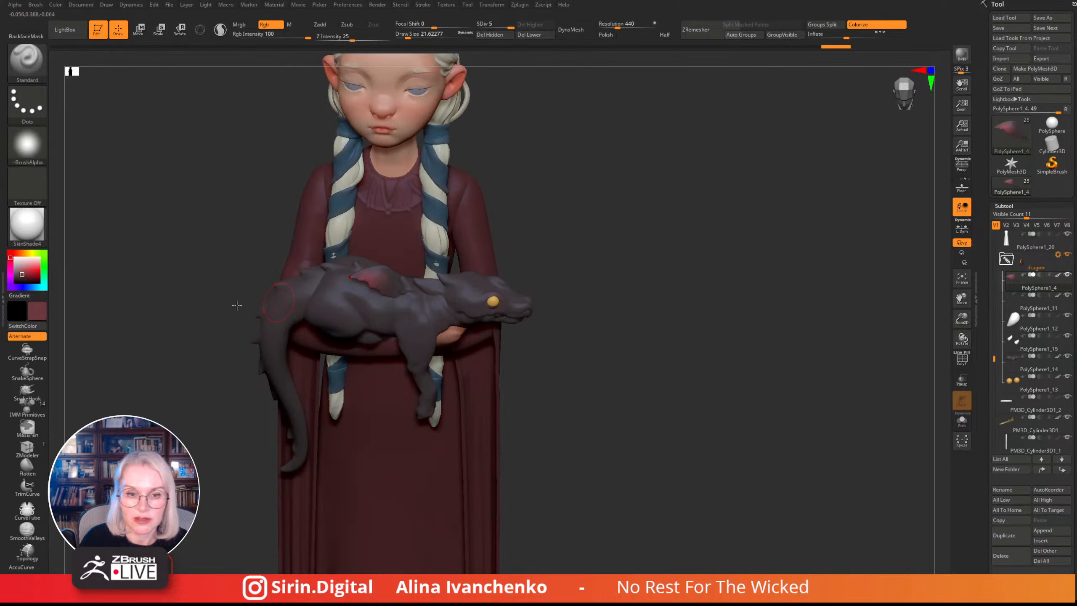
pyautogui.moveTo(27, 272); pyautogui.dragTo(32, 276)
pyautogui.moveTo(620, 252); pyautogui.dragTo(606, 306)
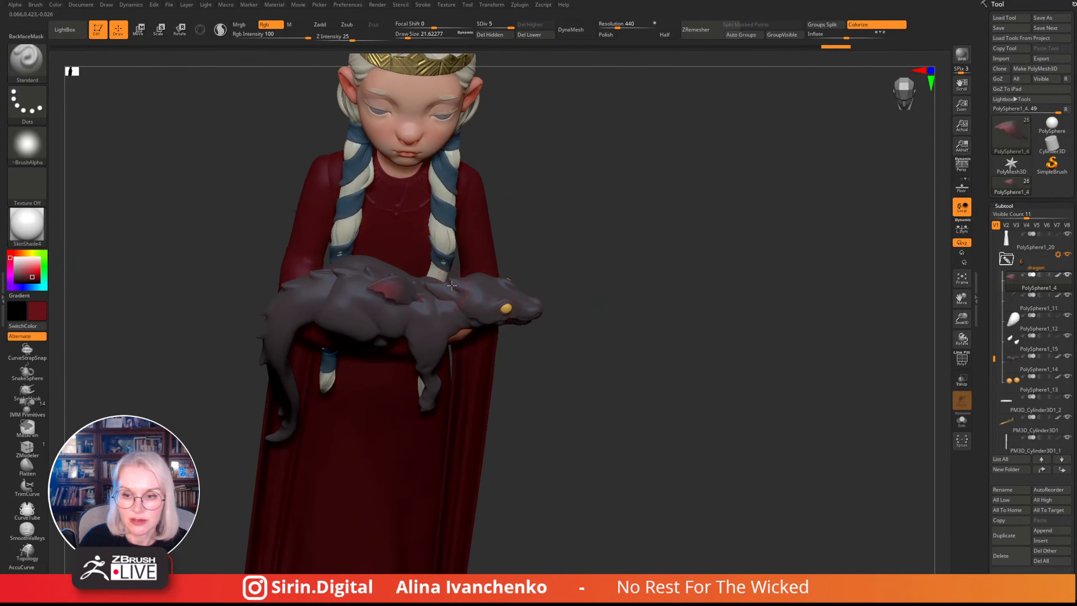
pyautogui.keyDown('alt'); pyautogui.click(439, 290); pyautogui.keyUp('alt')
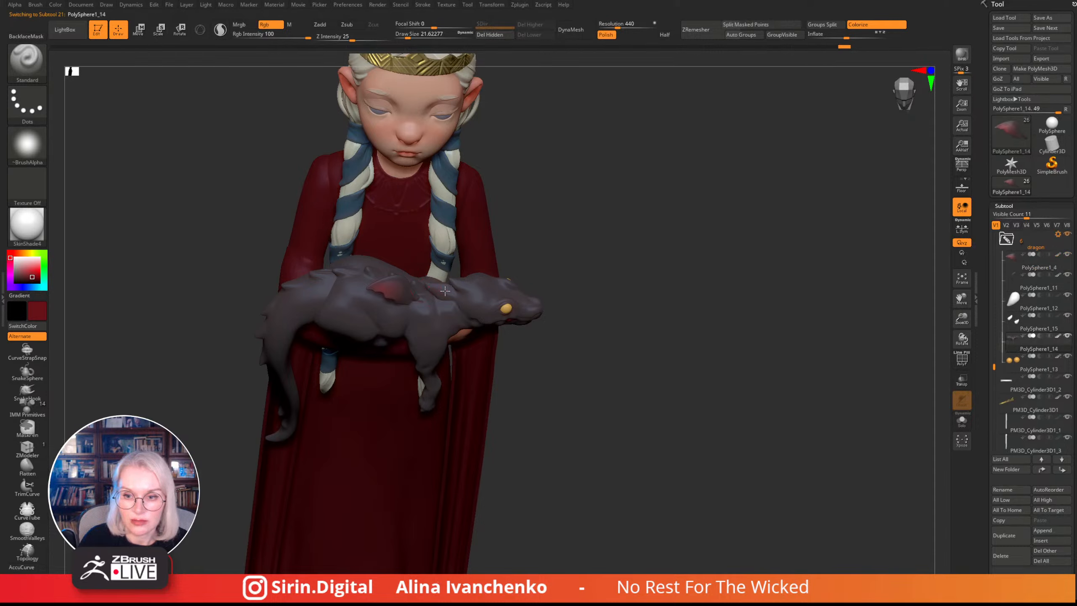
pyautogui.moveTo(547, 267); pyautogui.dragTo(427, 302)
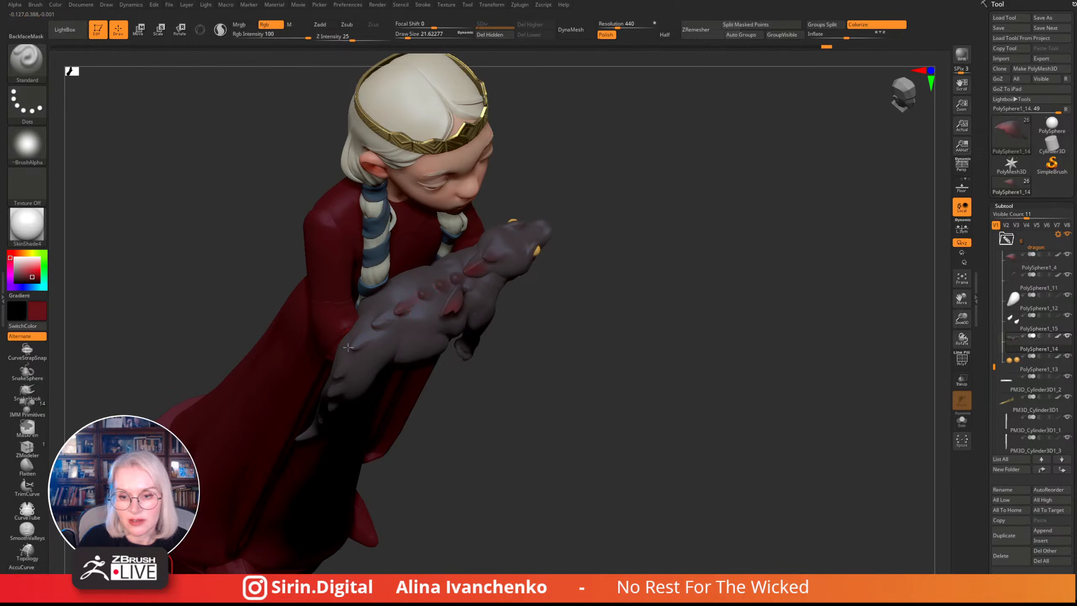
pyautogui.moveTo(615, 344); pyautogui.dragTo(622, 315)
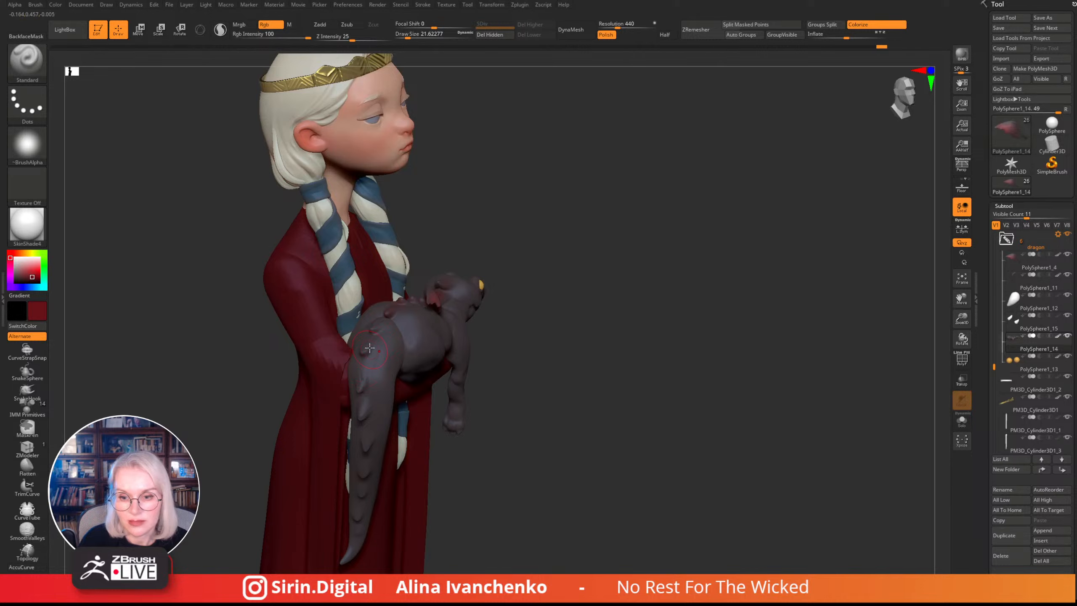
# - Make the dragon's body PolySphere1_11 active and paint the spikes at the base of its tail dark crimson
pyautogui.keyDown('alt'); pyautogui.click(379, 328); pyautogui.keyUp('alt')
pyautogui.moveTo(605, 317); pyautogui.dragTo(439, 443)
pyautogui.moveTo(556, 350)
pyautogui.mouseDown()
pyautogui.moveTo(557, 340)
pyautogui.moveTo(555, 363)
pyautogui.moveTo(553, 339)
pyautogui.moveTo(552, 354)
pyautogui.moveTo(392, 277)
pyautogui.mouseUp()
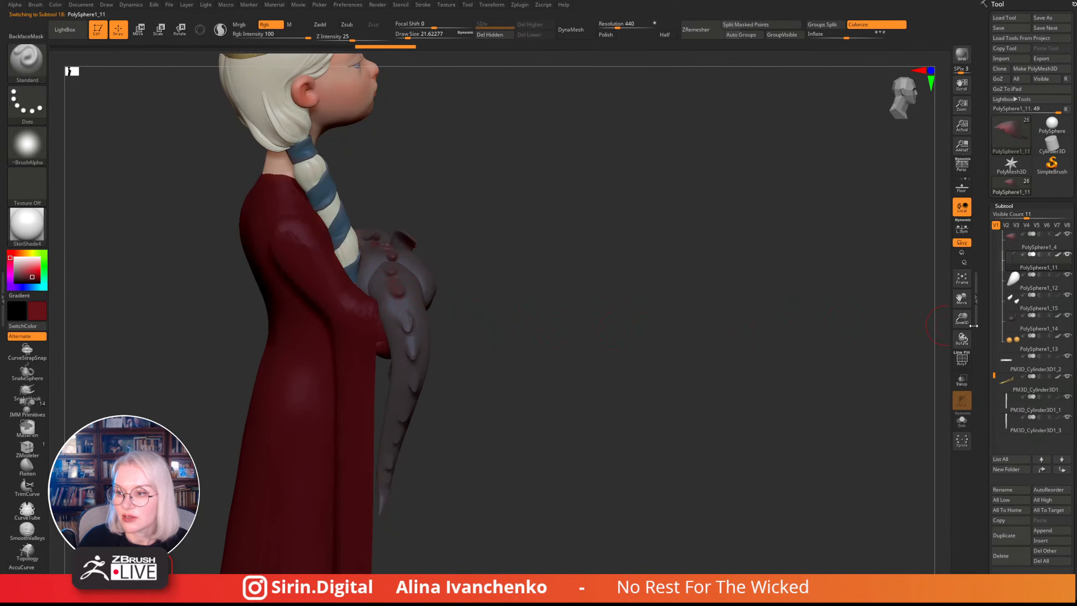
pyautogui.moveTo(962, 319); pyautogui.dragTo(808, 399)
pyautogui.keyDown('alt'); pyautogui.moveTo(532, 441); pyautogui.dragTo(458, 292); pyautogui.keyUp('alt')
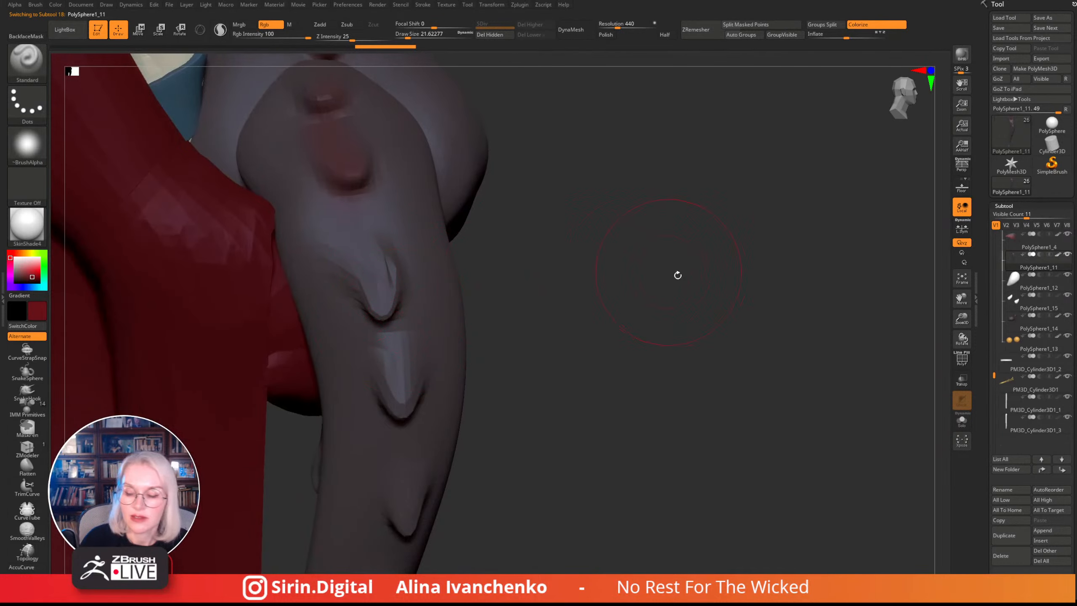
pyautogui.moveTo(677, 275); pyautogui.dragTo(907, 275)
pyautogui.moveTo(962, 322); pyautogui.dragTo(699, 382)
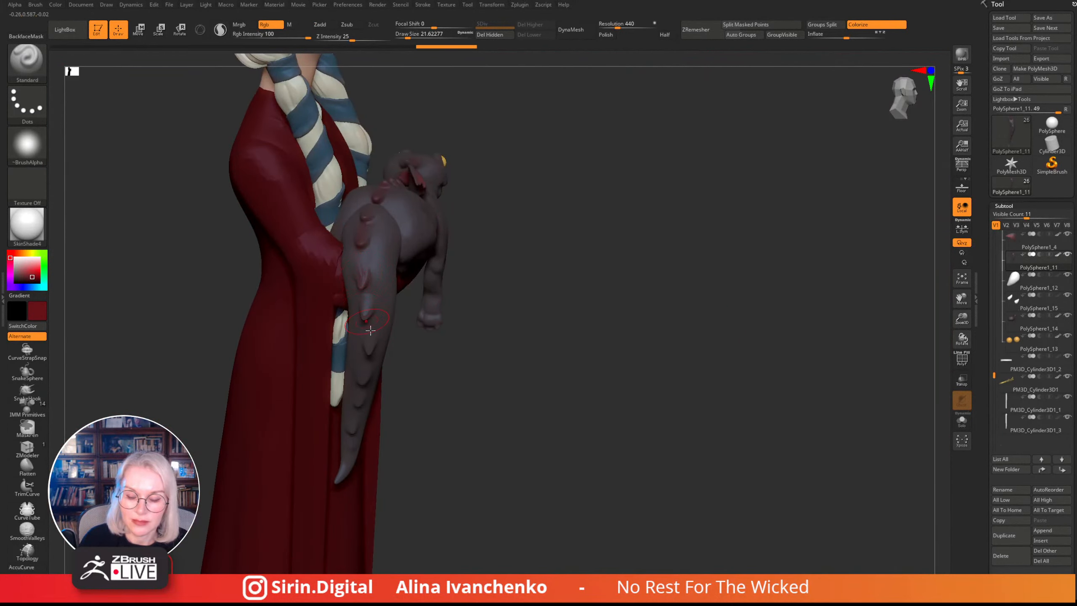
# - Continue the dark crimson paint down the spikes along the middle of the dragon's tail
pyautogui.moveTo(367, 296)
pyautogui.mouseDown()
pyautogui.moveTo(363, 313)
pyautogui.moveTo(395, 304)
pyautogui.moveTo(365, 297)
pyautogui.mouseUp()
pyautogui.moveTo(483, 281); pyautogui.dragTo(370, 337)
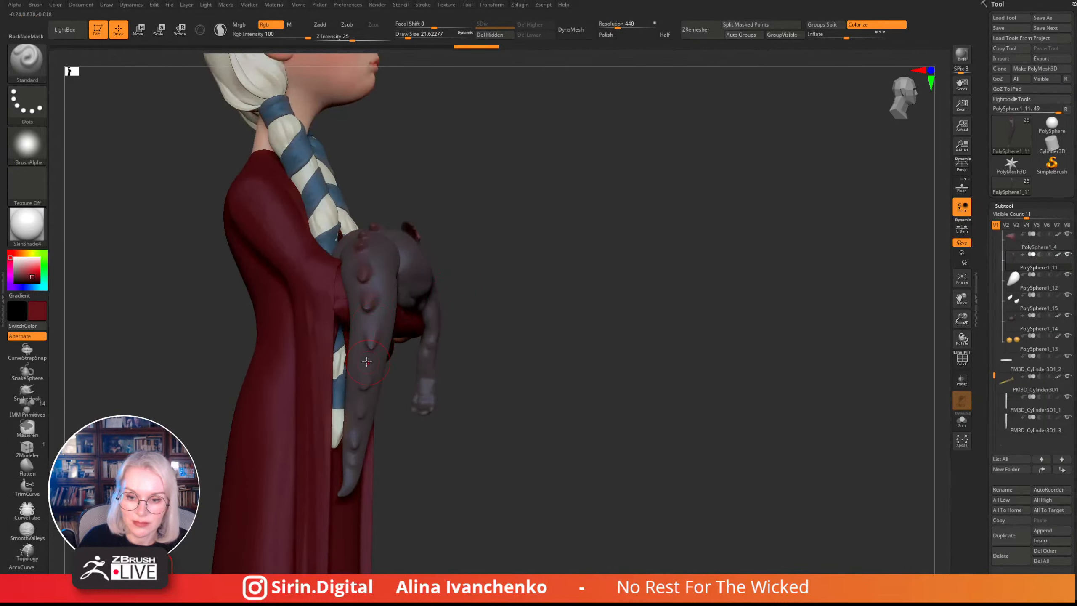
pyautogui.keyDown('alt'); pyautogui.moveTo(428, 442); pyautogui.dragTo(428, 376); pyautogui.keyUp('alt')
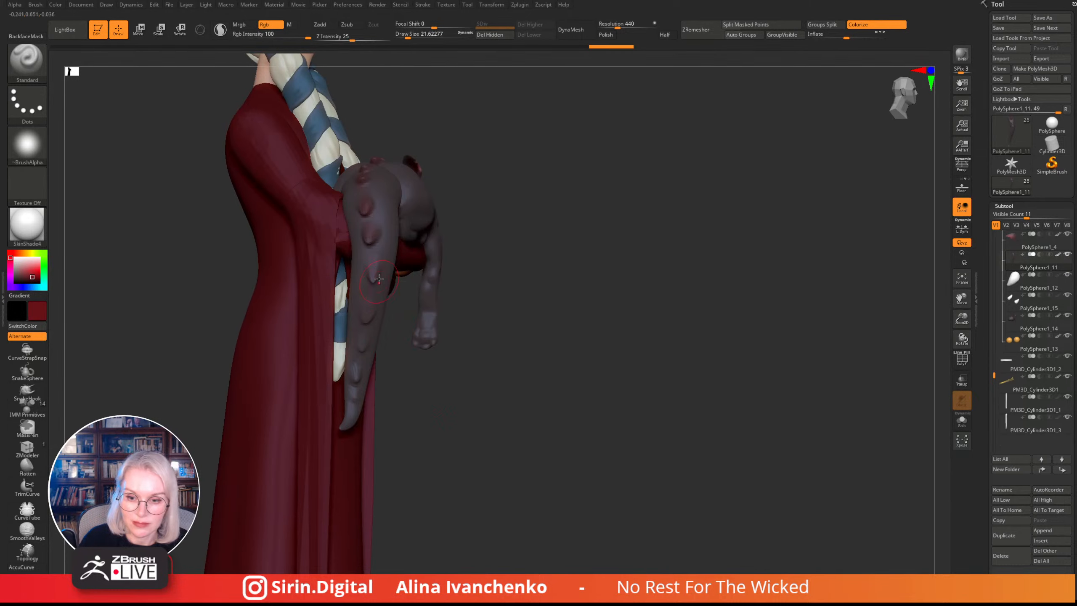
pyautogui.keyDown('alt'); pyautogui.moveTo(522, 223); pyautogui.dragTo(524, 248); pyautogui.keyUp('alt')
# - Choose a slightly brighter red, paint the lower tail spikes towards the tip and undo the last stroke
pyautogui.click(32, 275)
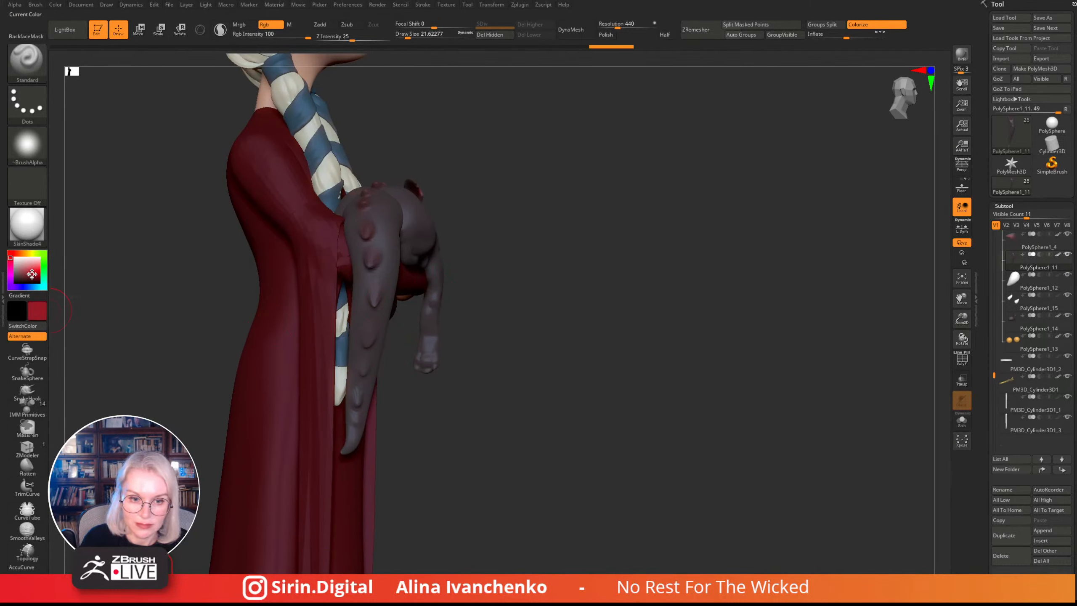
pyautogui.moveTo(489, 184); pyautogui.dragTo(469, 202)
pyautogui.moveTo(377, 269); pyautogui.dragTo(377, 290)
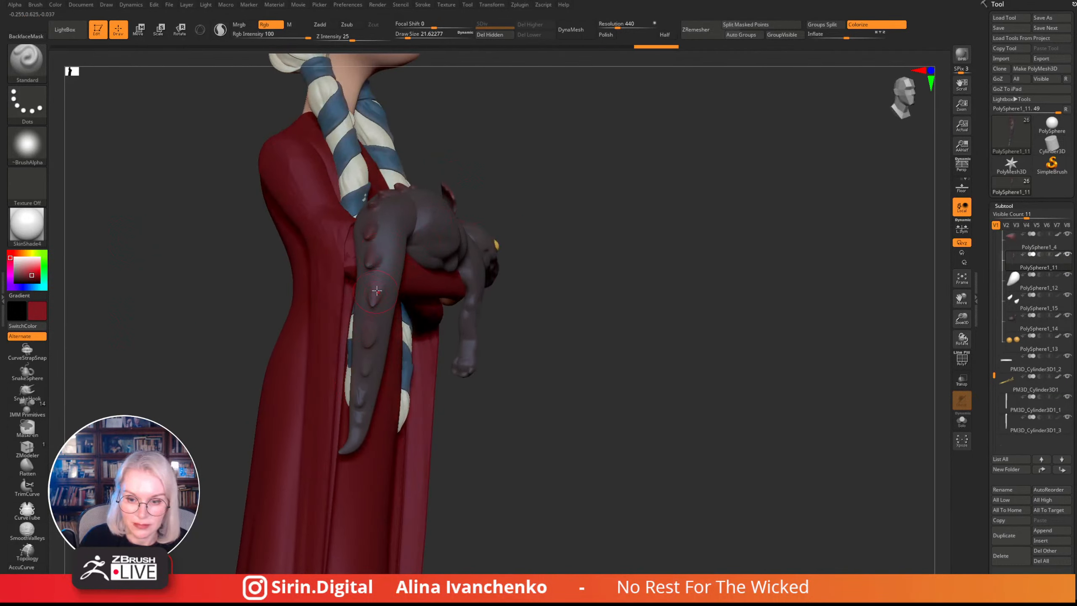
pyautogui.moveTo(447, 398); pyautogui.dragTo(371, 403)
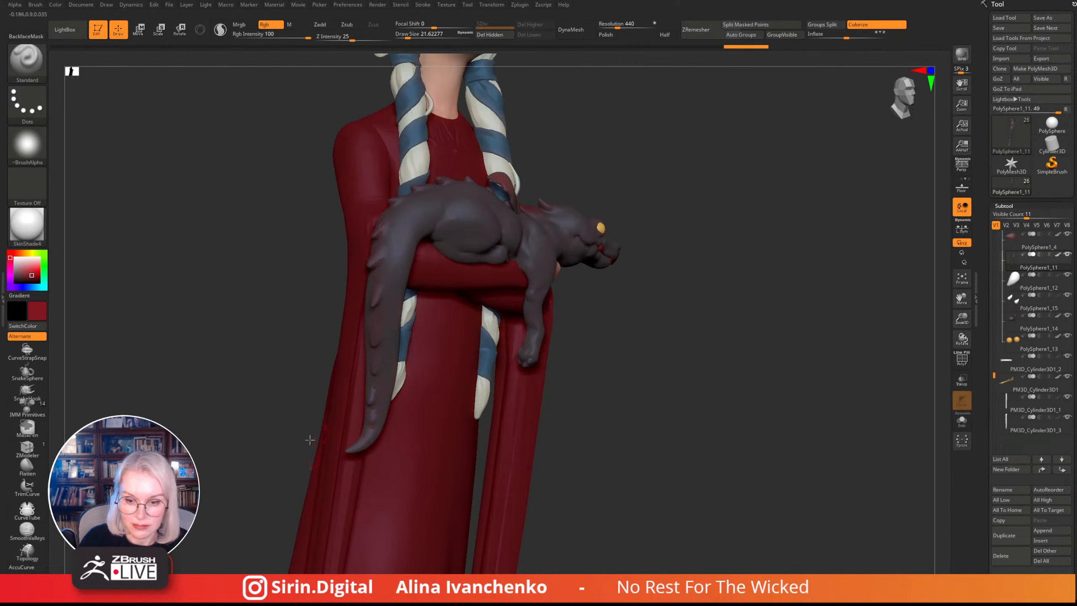
pyautogui.moveTo(267, 410); pyautogui.dragTo(344, 400)
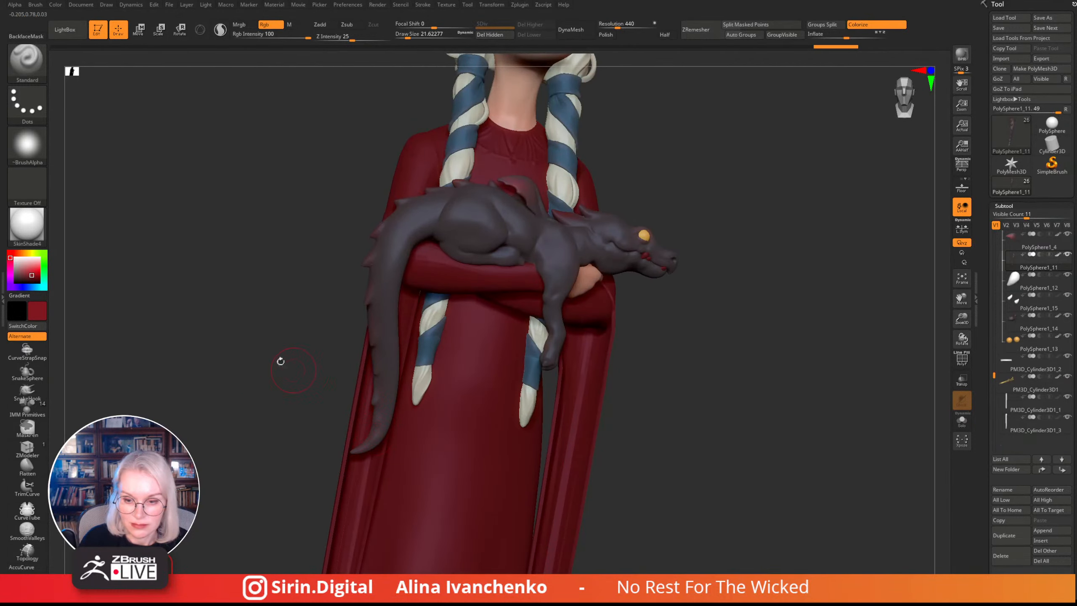
pyautogui.moveTo(279, 360); pyautogui.dragTo(298, 328)
pyautogui.moveTo(246, 435); pyautogui.dragTo(351, 338)
pyautogui.hotkey('ctrl', 'z')
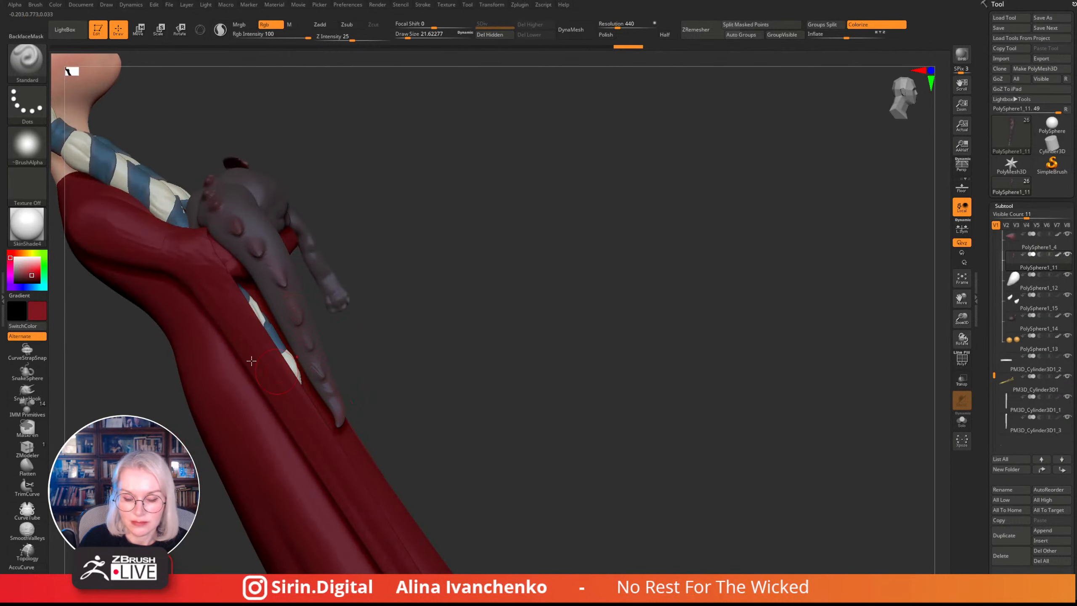
# - Choose a more muted red, raise the draw size to about 44 and tint the lower tail down to its tip
pyautogui.moveTo(25, 282); pyautogui.dragTo(27, 275)
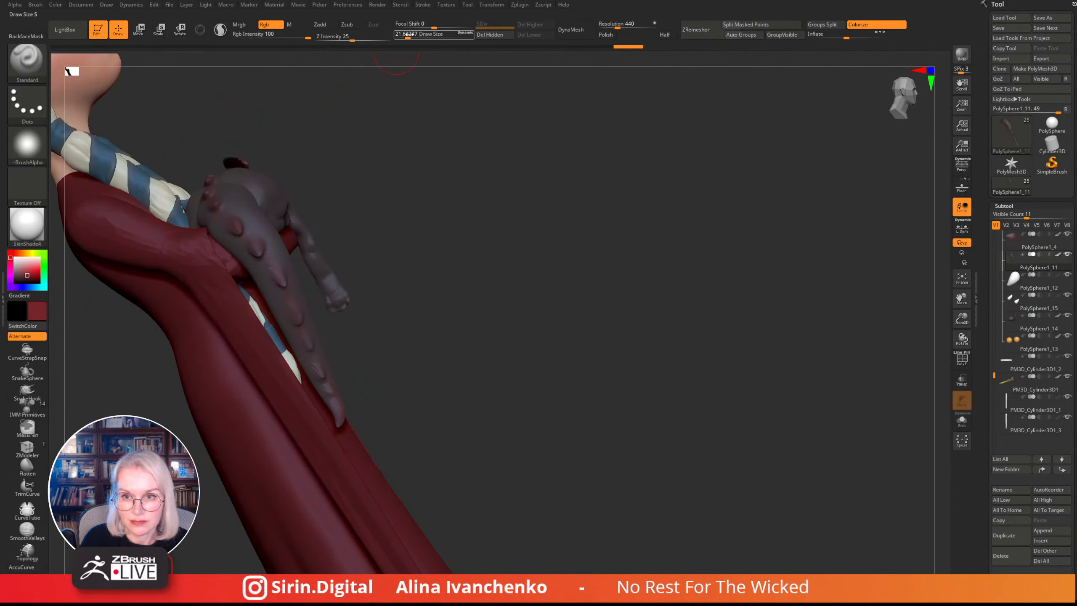
pyautogui.moveTo(408, 36); pyautogui.dragTo(412, 36)
pyautogui.moveTo(475, 224)
pyautogui.keyDown('alt'); pyautogui.mouseDown()
pyautogui.moveTo(508, 246)
pyautogui.moveTo(411, 276)
pyautogui.mouseUp(); pyautogui.keyUp('alt')
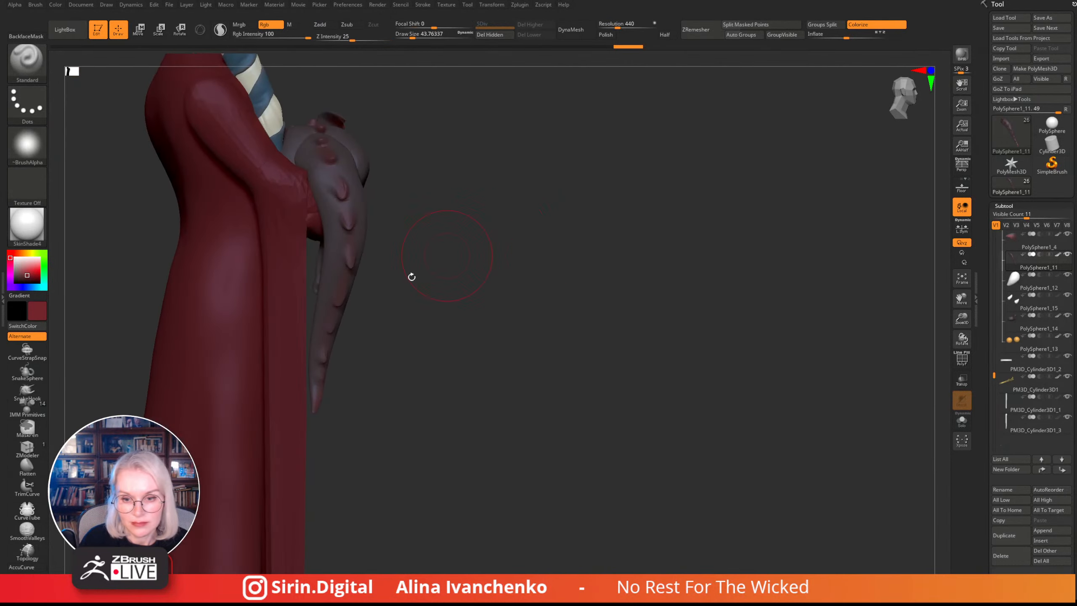
pyautogui.moveTo(344, 303)
pyautogui.mouseDown()
pyautogui.moveTo(324, 312)
pyautogui.moveTo(316, 345)
pyautogui.mouseUp()
pyautogui.moveTo(356, 409)
pyautogui.mouseDown()
pyautogui.moveTo(330, 329)
pyautogui.moveTo(335, 339)
pyautogui.mouseUp()
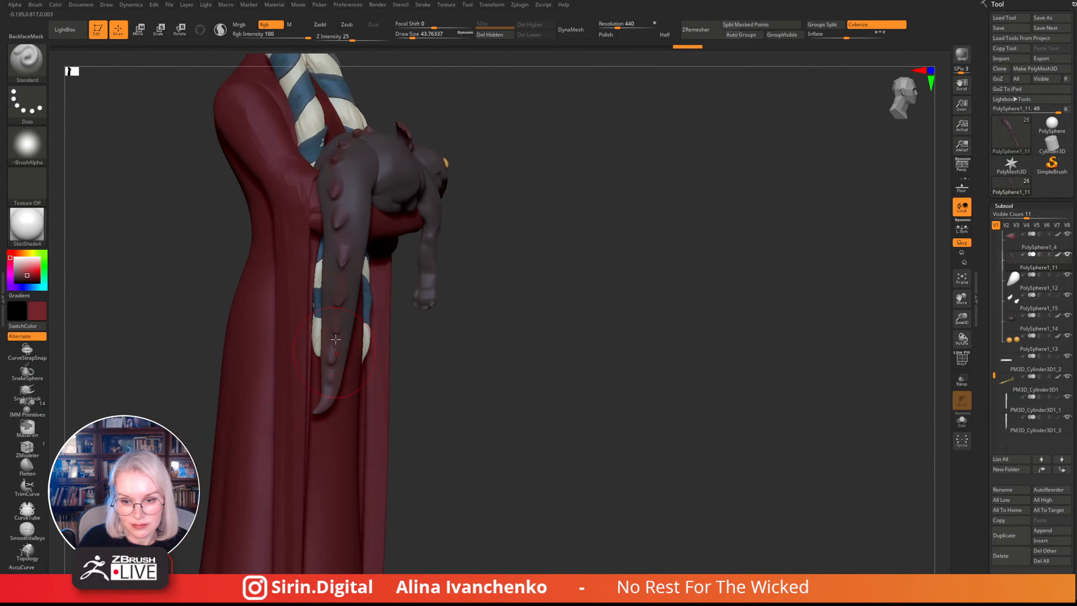
pyautogui.moveTo(503, 367)
pyautogui.mouseDown()
pyautogui.moveTo(352, 358)
pyautogui.moveTo(323, 415)
pyautogui.mouseUp()
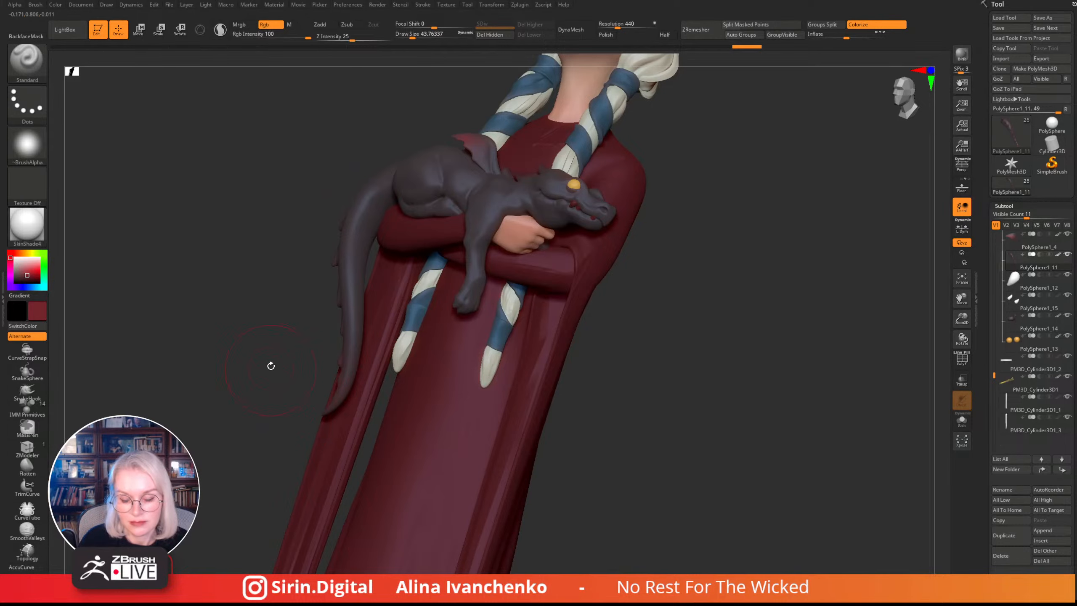
pyautogui.moveTo(272, 365)
pyautogui.keyDown('shift'); pyautogui.mouseDown()
pyautogui.moveTo(500, 332)
pyautogui.moveTo(444, 347)
pyautogui.mouseUp(); pyautogui.keyUp('shift')
pyautogui.moveTo(318, 401); pyautogui.dragTo(324, 404)
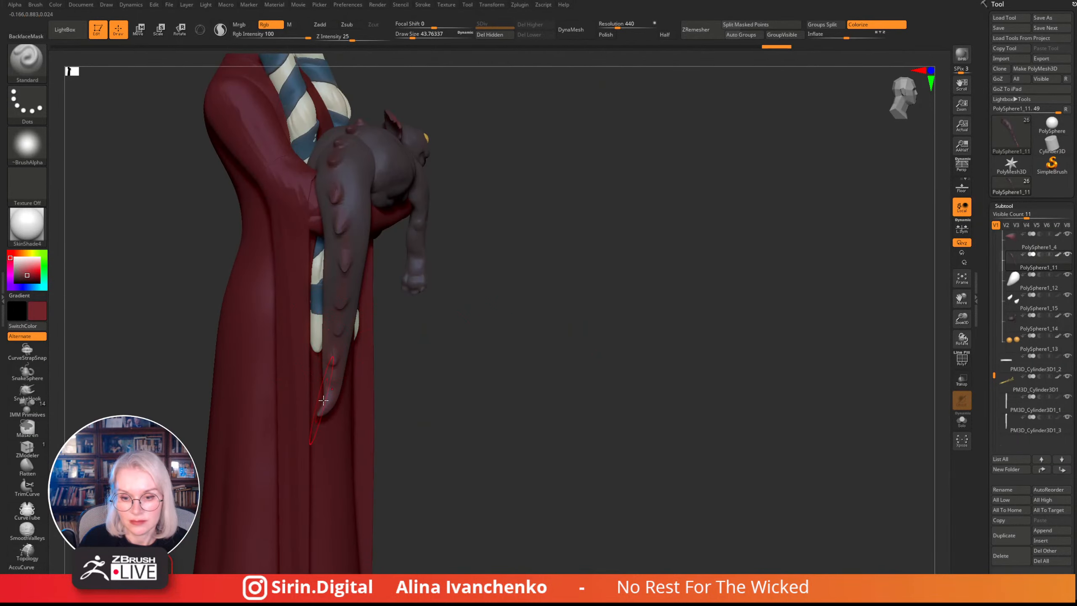
# - Set the current colour to a neutral grey so the unpainted dress displays grey around the dragon
pyautogui.moveTo(610, 309); pyautogui.dragTo(445, 301)
pyautogui.keyDown('shift'); pyautogui.moveTo(666, 302); pyautogui.dragTo(734, 313); pyautogui.keyUp('shift')
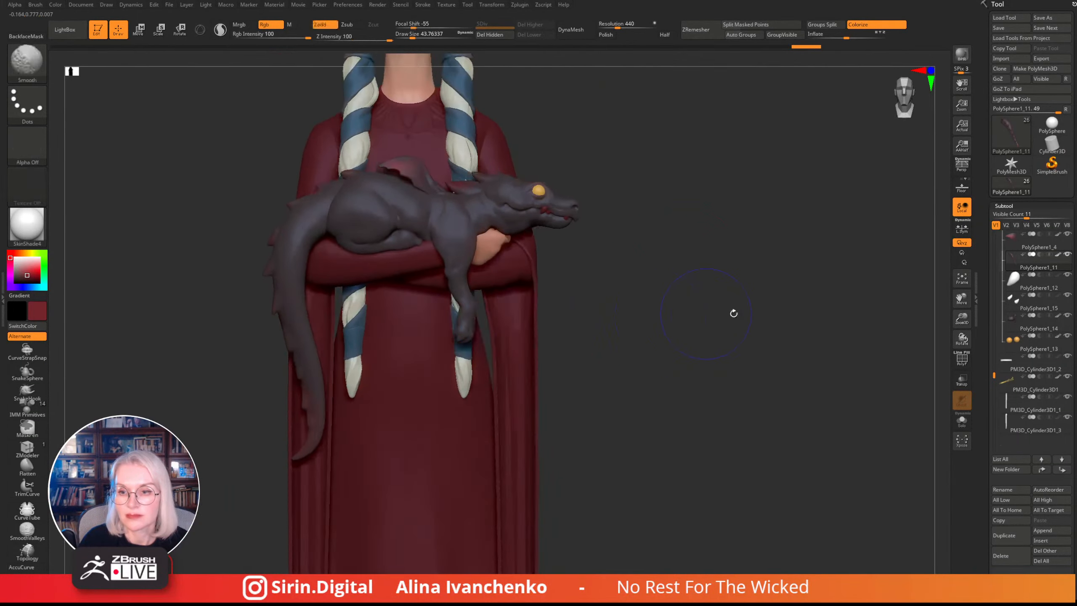
pyautogui.moveTo(961, 319); pyautogui.dragTo(933, 313)
pyautogui.moveTo(29, 275); pyautogui.dragTo(15, 271)
pyautogui.keyDown('alt'); pyautogui.moveTo(675, 237); pyautogui.dragTo(683, 225); pyautogui.keyUp('alt')
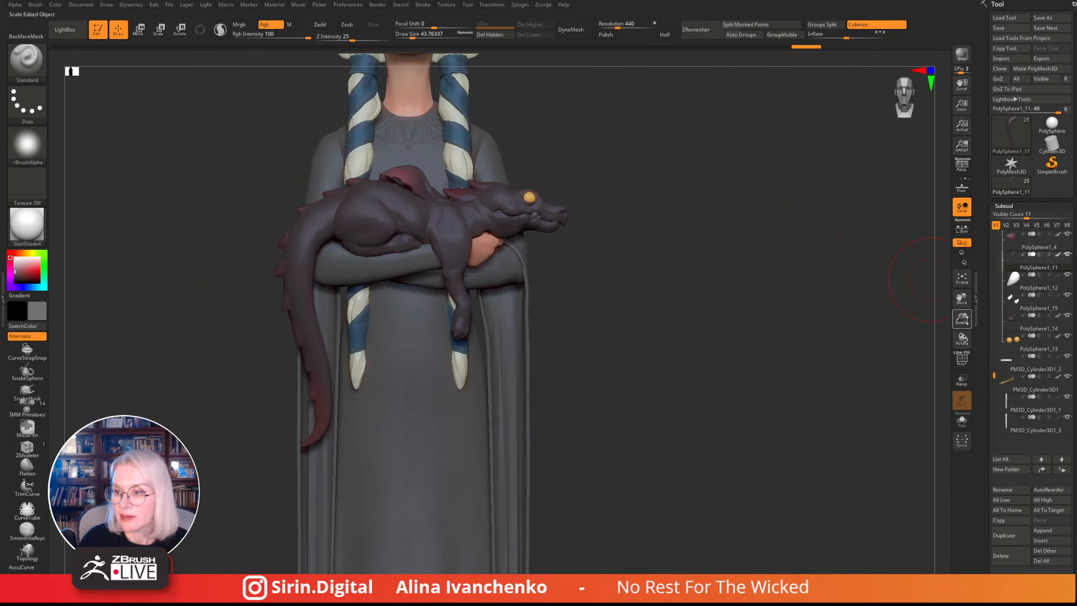
# - Examine the whole figure's colours from the front and side, and bring up the character reference images for comparison
pyautogui.moveTo(961, 318); pyautogui.dragTo(822, 245)
pyautogui.keyDown('alt'); pyautogui.moveTo(524, 287); pyautogui.dragTo(609, 305); pyautogui.keyUp('alt')
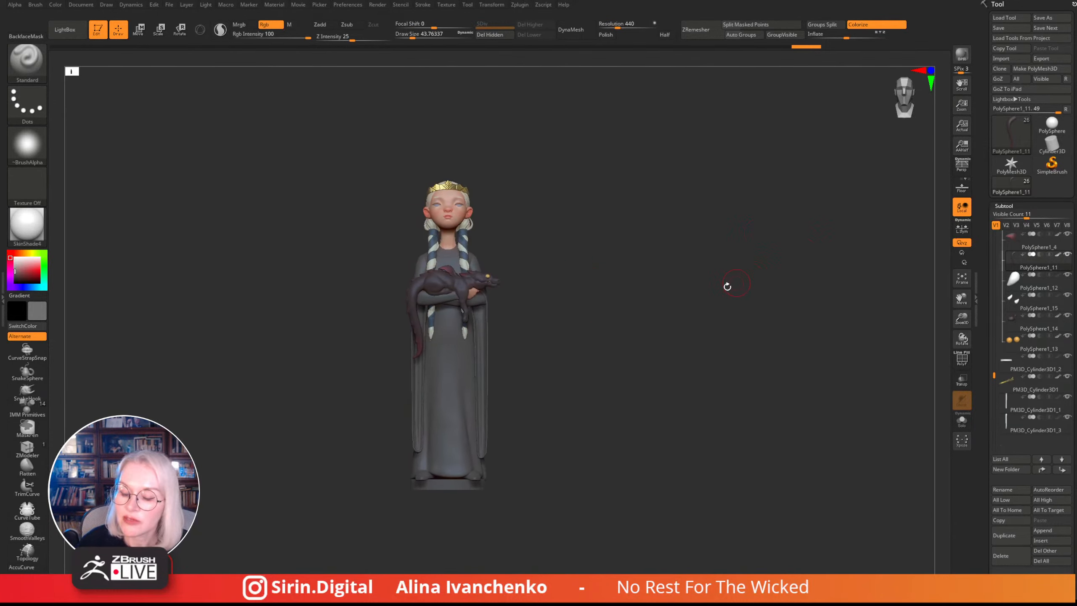
pyautogui.moveTo(712, 298); pyautogui.dragTo(759, 310)
pyautogui.moveTo(962, 315); pyautogui.dragTo(946, 342)
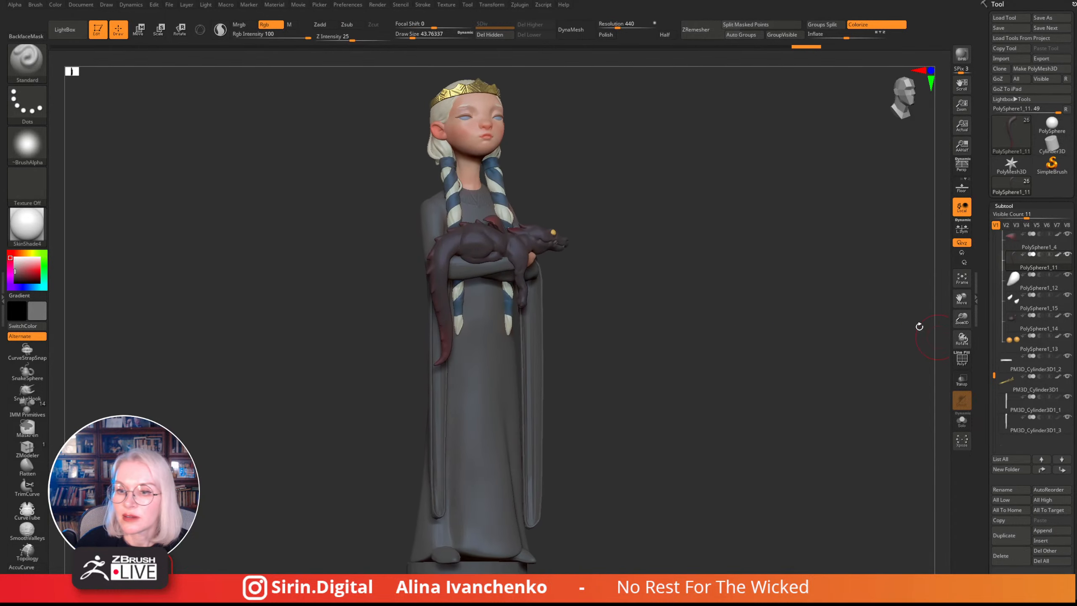
pyautogui.keyDown('alt'); pyautogui.moveTo(653, 274); pyautogui.dragTo(635, 323); pyautogui.keyUp('alt')
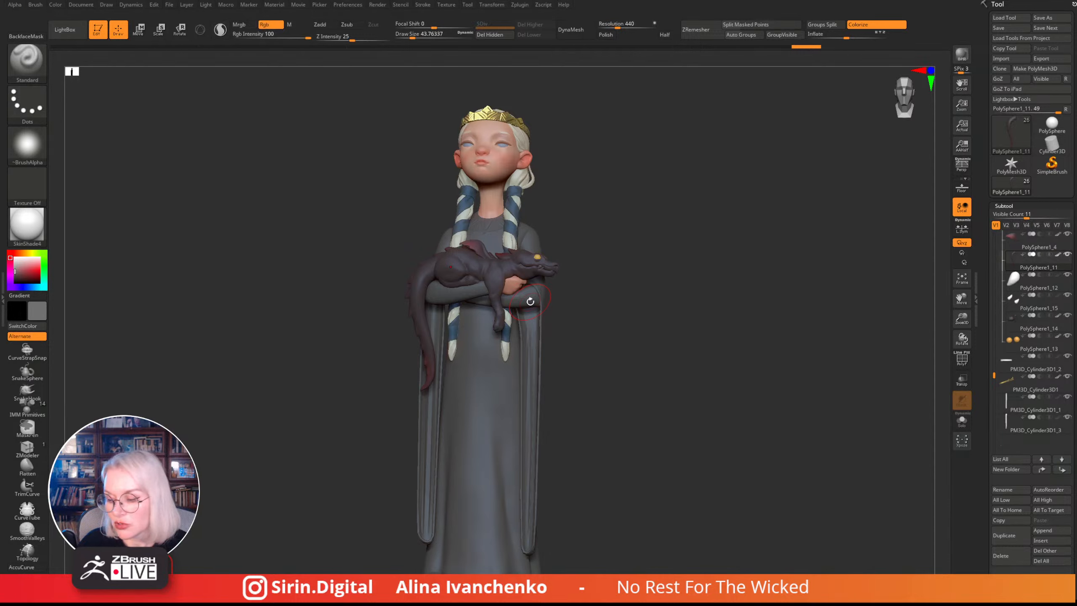
pyautogui.moveTo(708, 268)
pyautogui.mouseDown()
pyautogui.moveTo(716, 284)
pyautogui.moveTo(685, 305)
pyautogui.moveTo(736, 310)
pyautogui.moveTo(655, 316)
pyautogui.mouseUp()
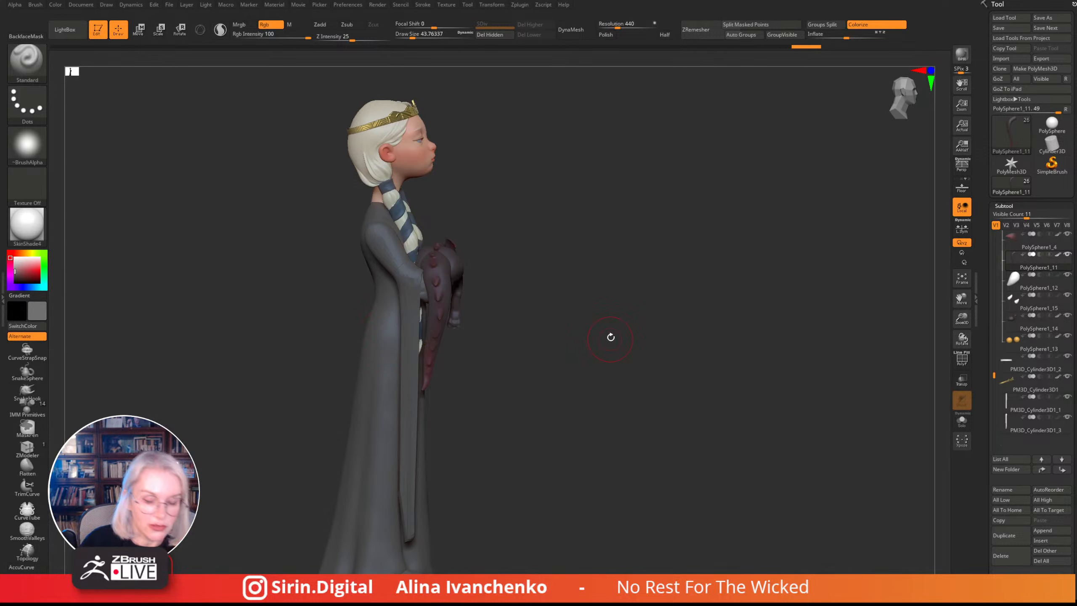
pyautogui.moveTo(608, 337)
pyautogui.mouseDown()
pyautogui.moveTo(580, 340)
pyautogui.moveTo(592, 333)
pyautogui.moveTo(606, 361)
pyautogui.mouseUp()
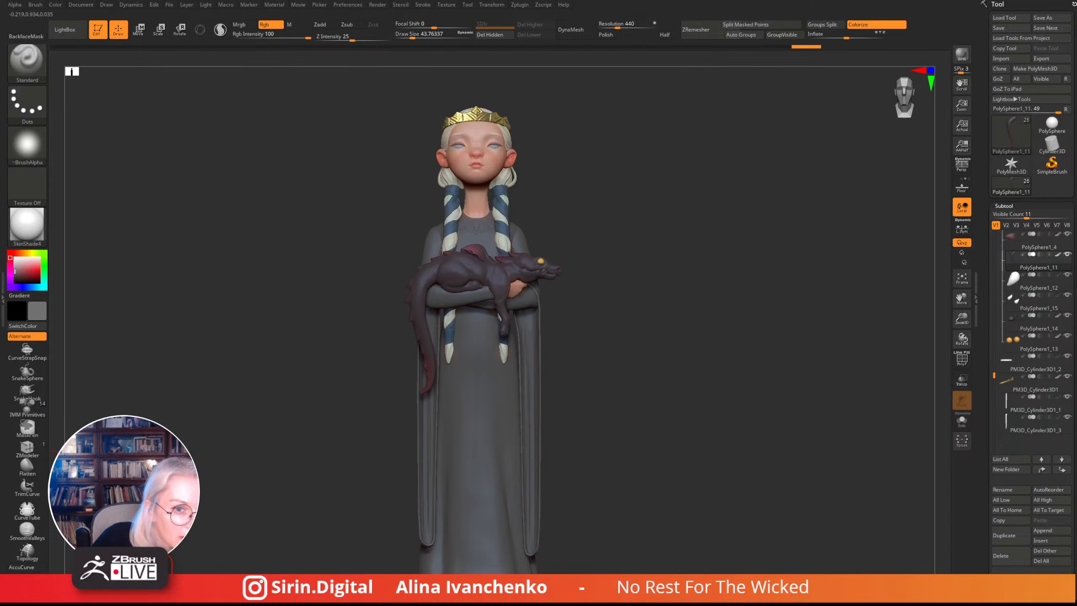
pyautogui.moveTo(222, 480); pyautogui.dragTo(267, 525)
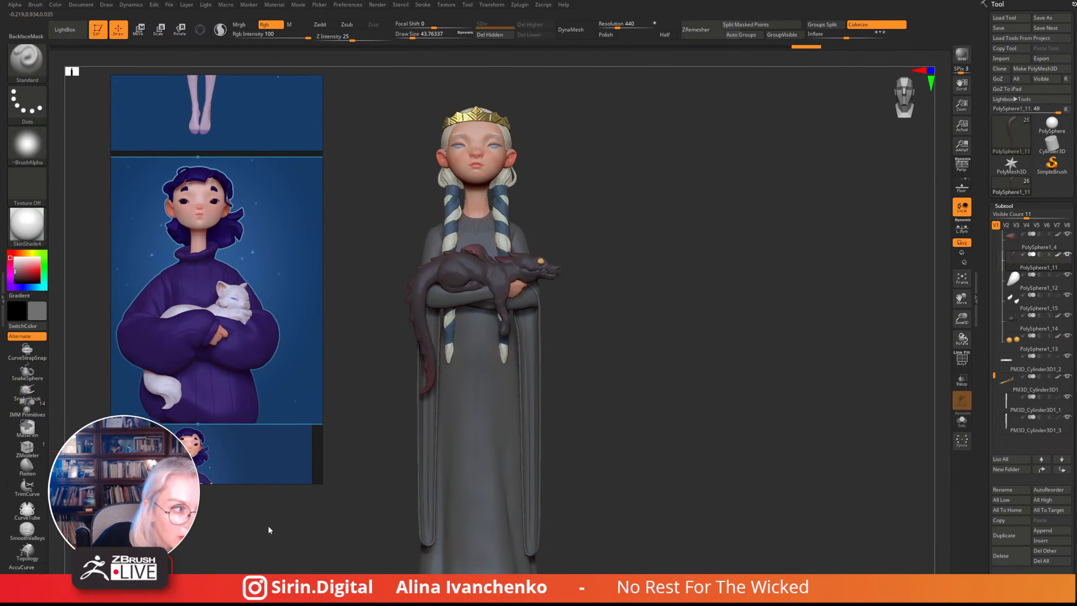